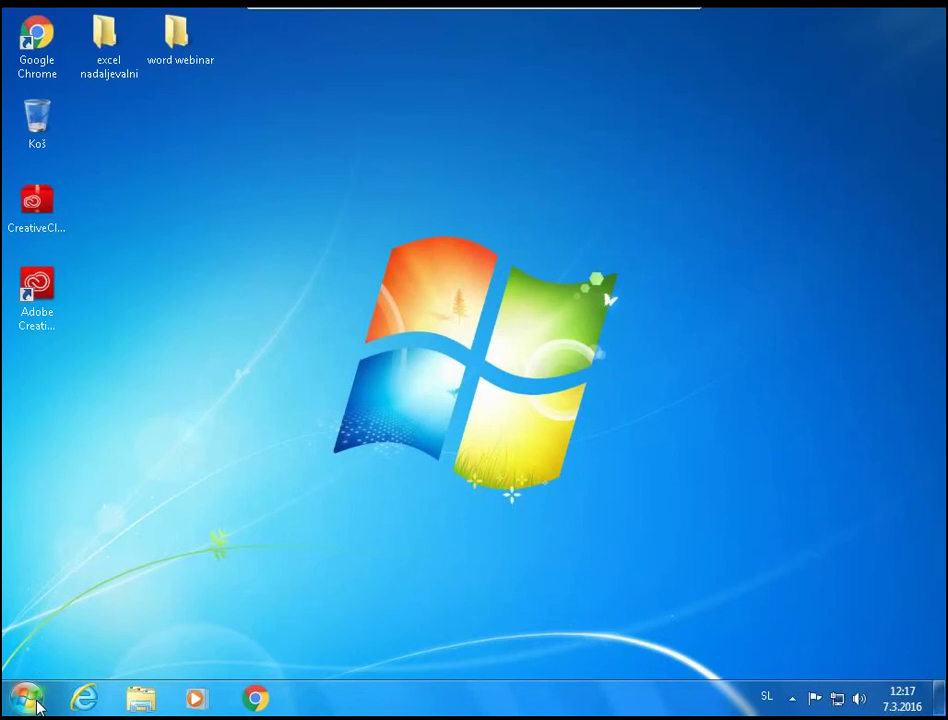
# Launch Word 2013 from the Start menu and create a new blank document (Prazen dokument).
pyautogui.click(28, 698)
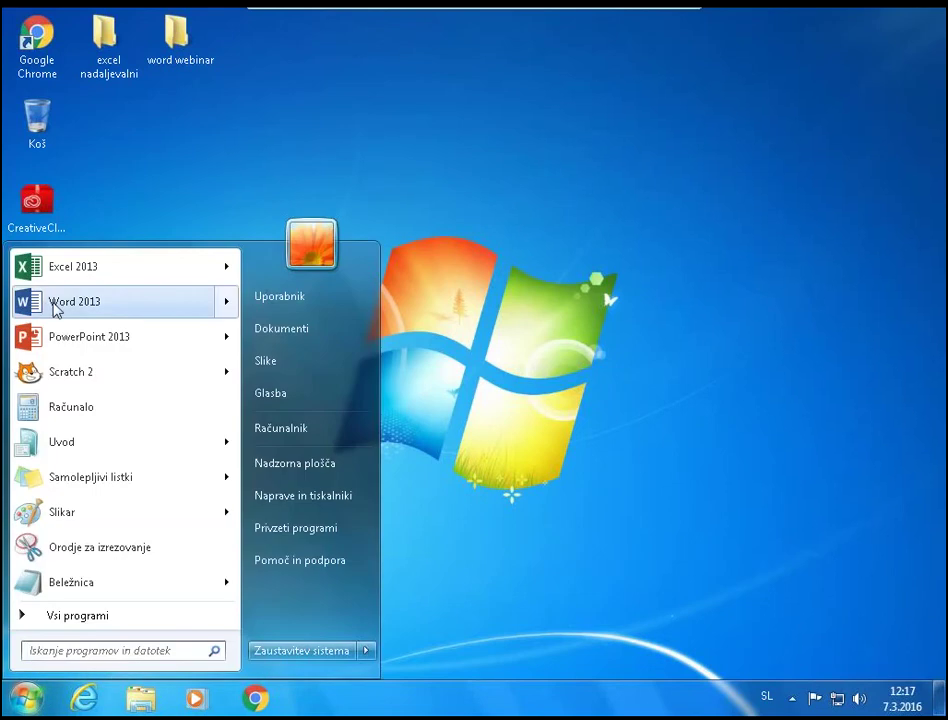
pyautogui.click(70, 301)
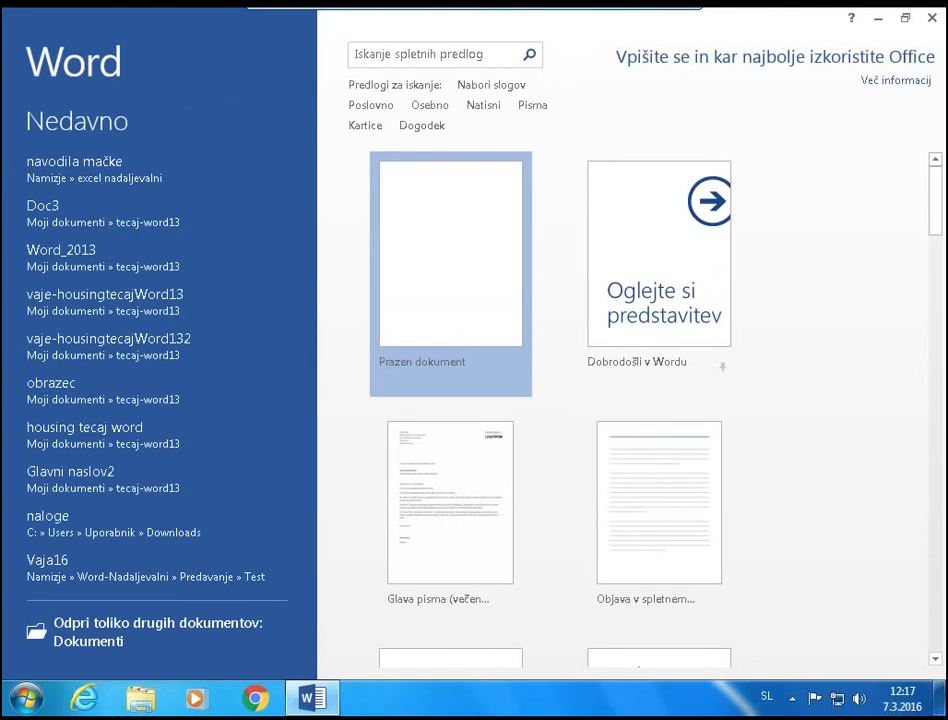
pyautogui.click(448, 328)
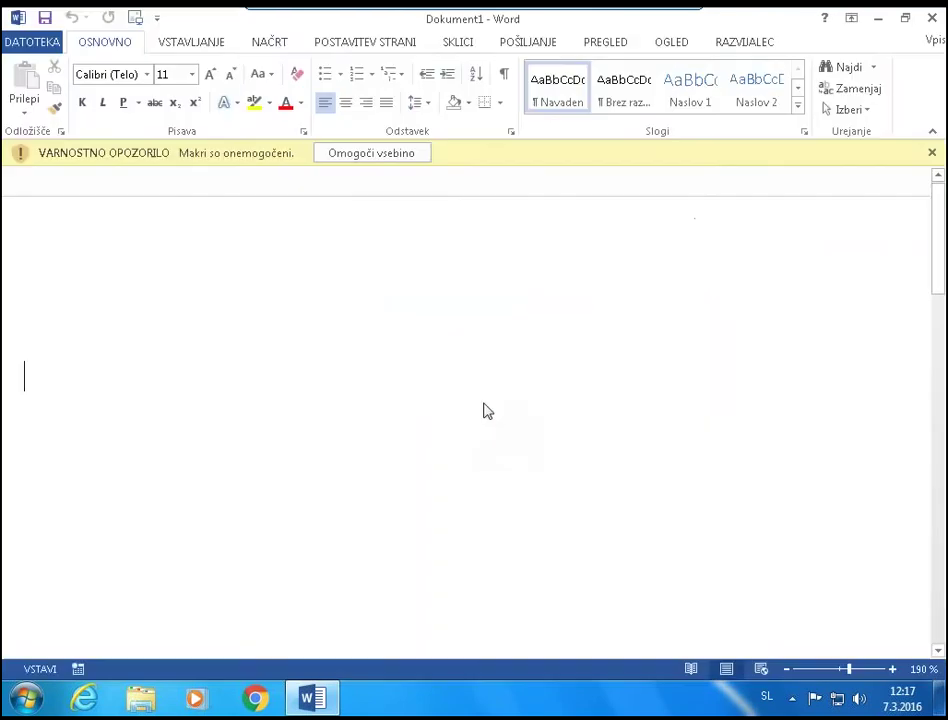
# Close the yellow macro security warning bar and zoom the page out slightly.
pyautogui.click(375, 158)
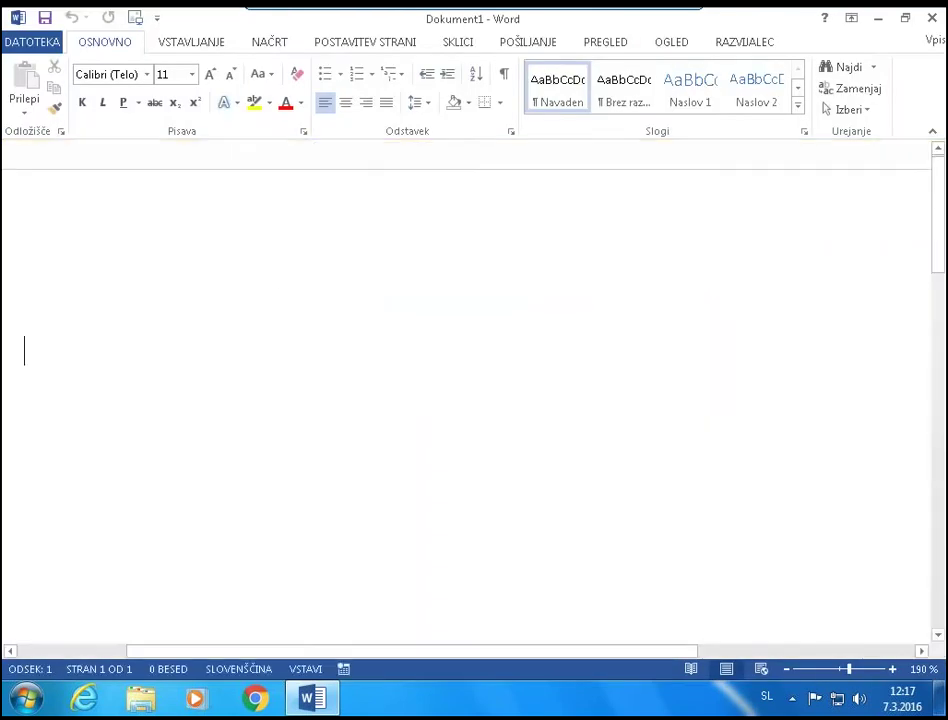
pyautogui.click(785, 672)
pyautogui.keyDown('ctrl'); pyautogui.scroll(-5, 626, 427); pyautogui.keyUp('ctrl')
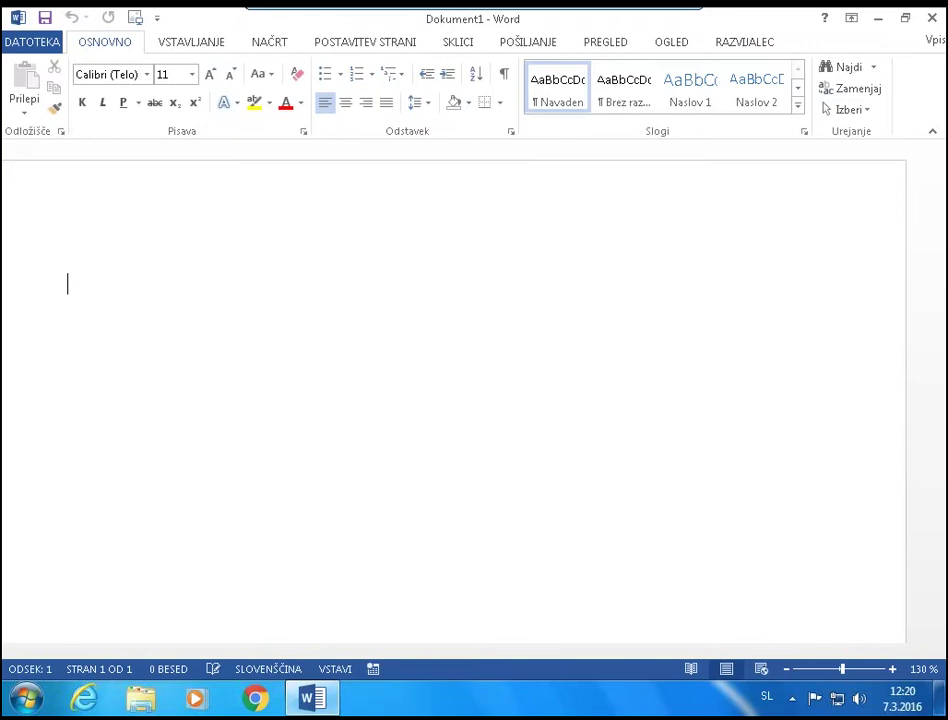
# Type a dash on the first line and undo its automatic bullet conversion via AutoCorrect Options.
pyautogui.write('-')
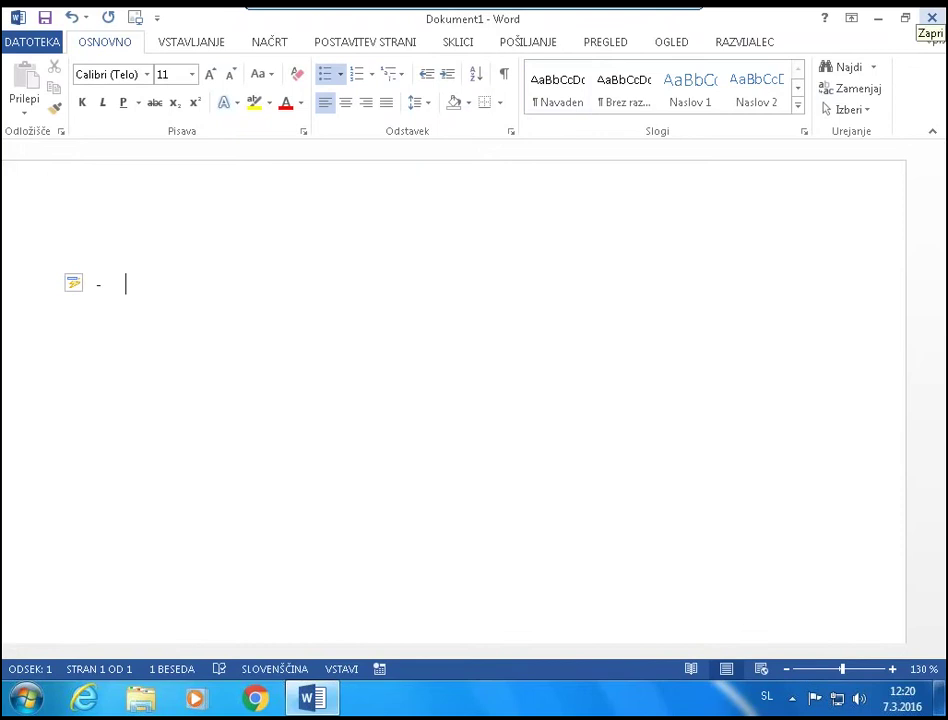
pyautogui.scroll(5, 116, 290)
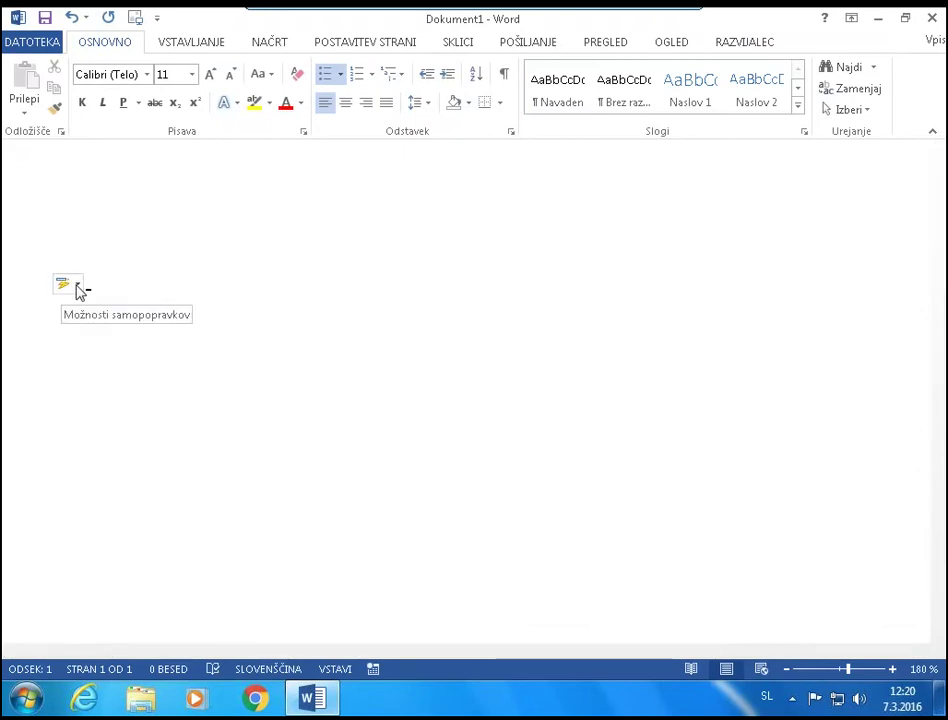
pyautogui.click(78, 287)
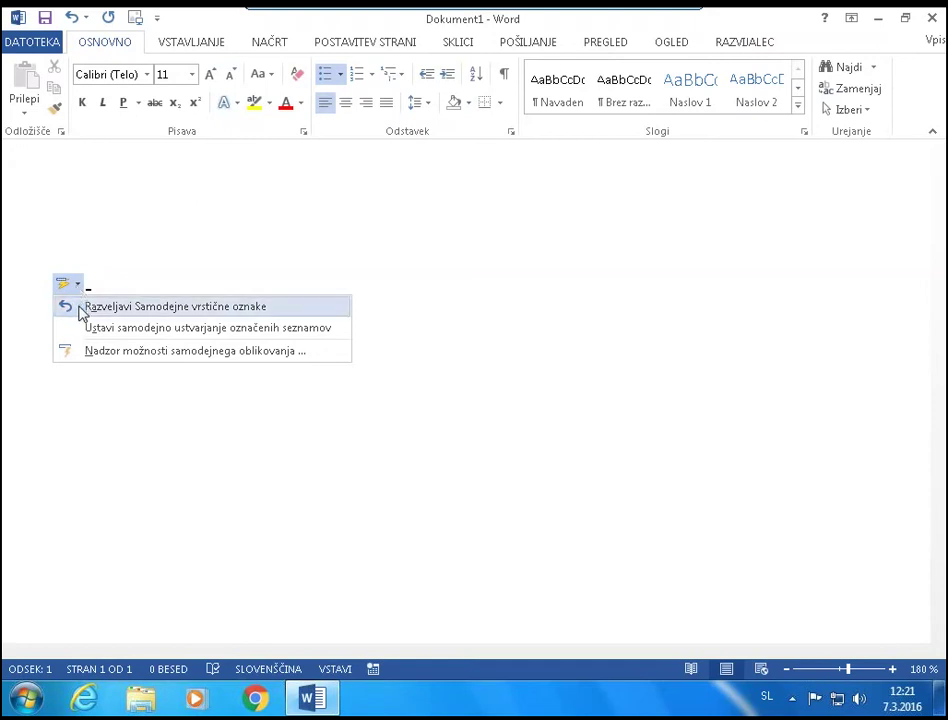
pyautogui.click(80, 308)
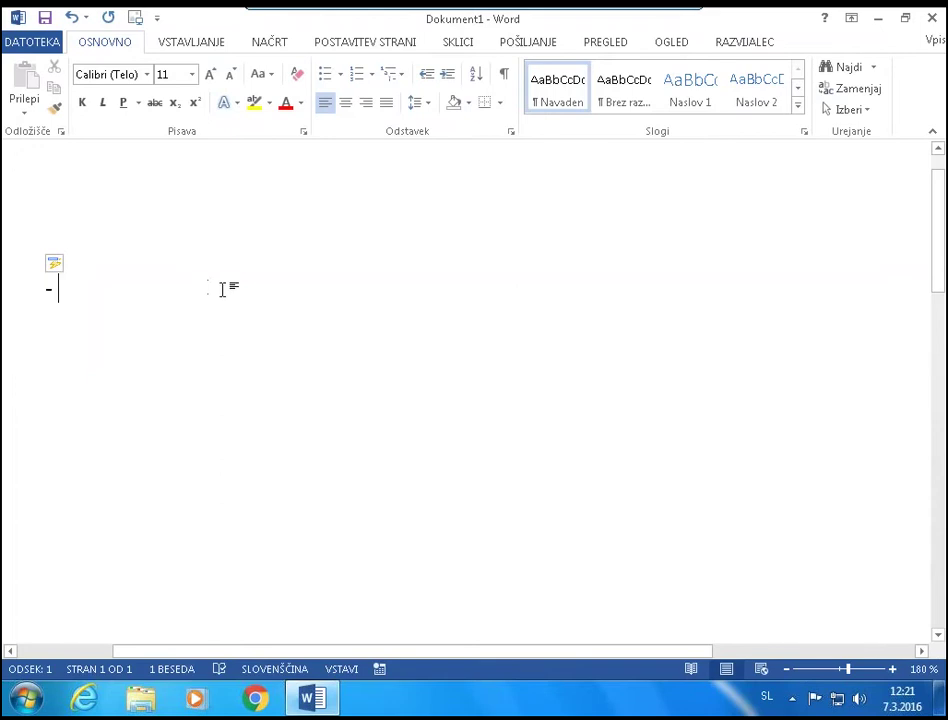
# Delete the plain dash and re-enter a dash with a space so it becomes a dash bullet.
pyautogui.press('BackSpace')
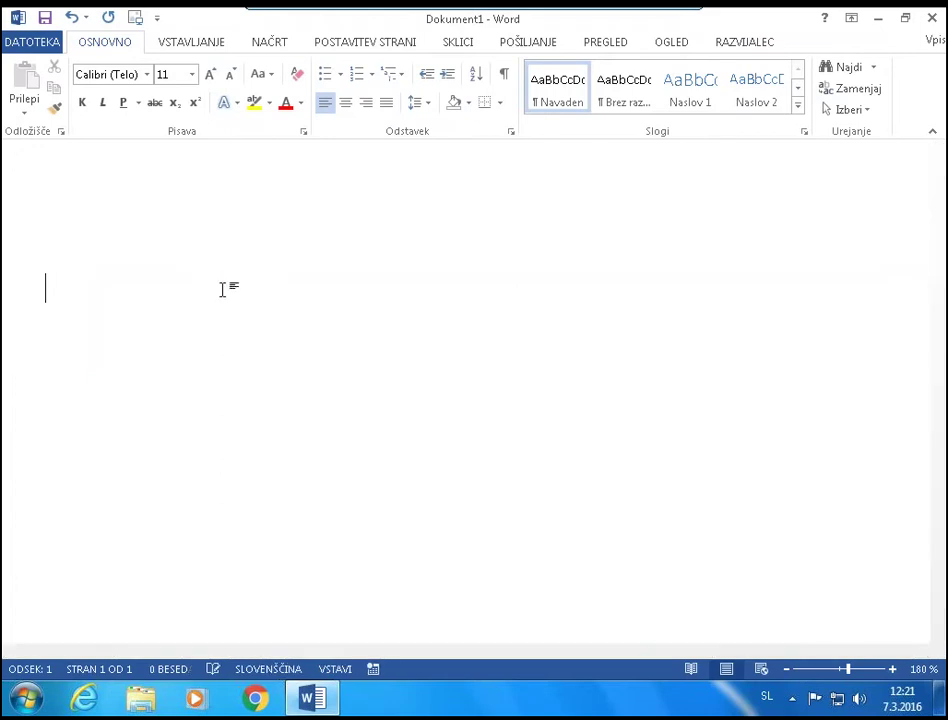
pyautogui.write('-')
pyautogui.press('space')
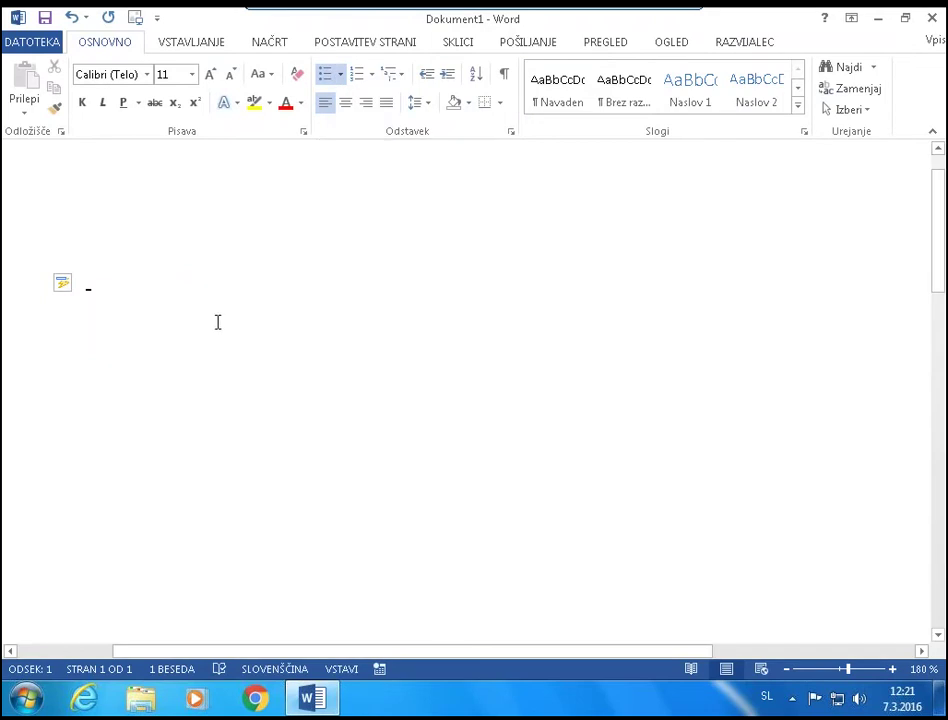
# Enter three writers' full names as dash bullets, then end the list with an empty plain line.
pyautogui.write('va')
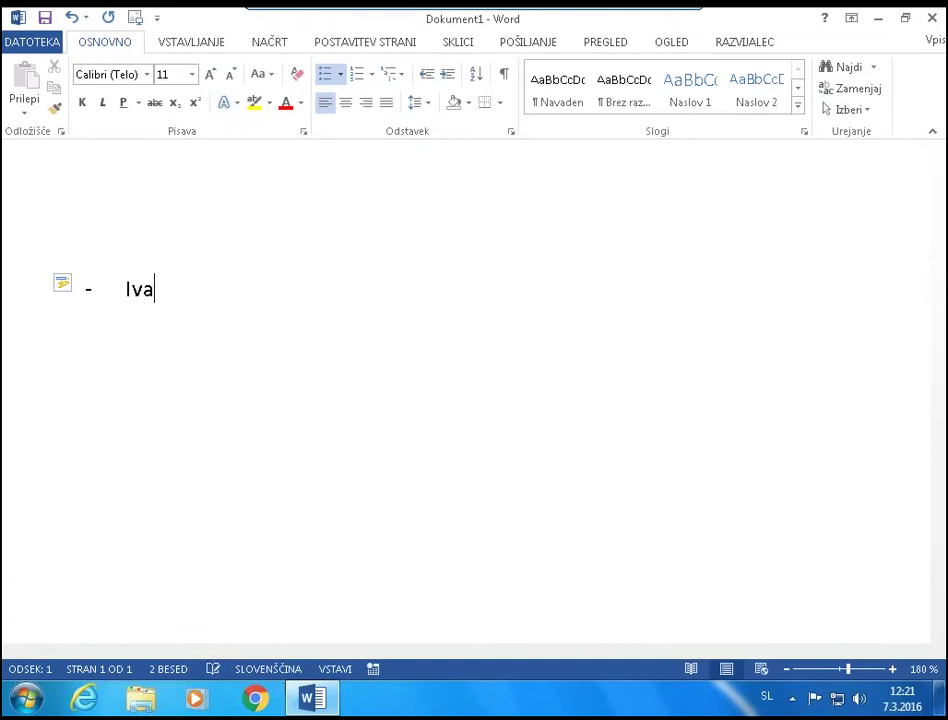
pyautogui.write('n Cankar')
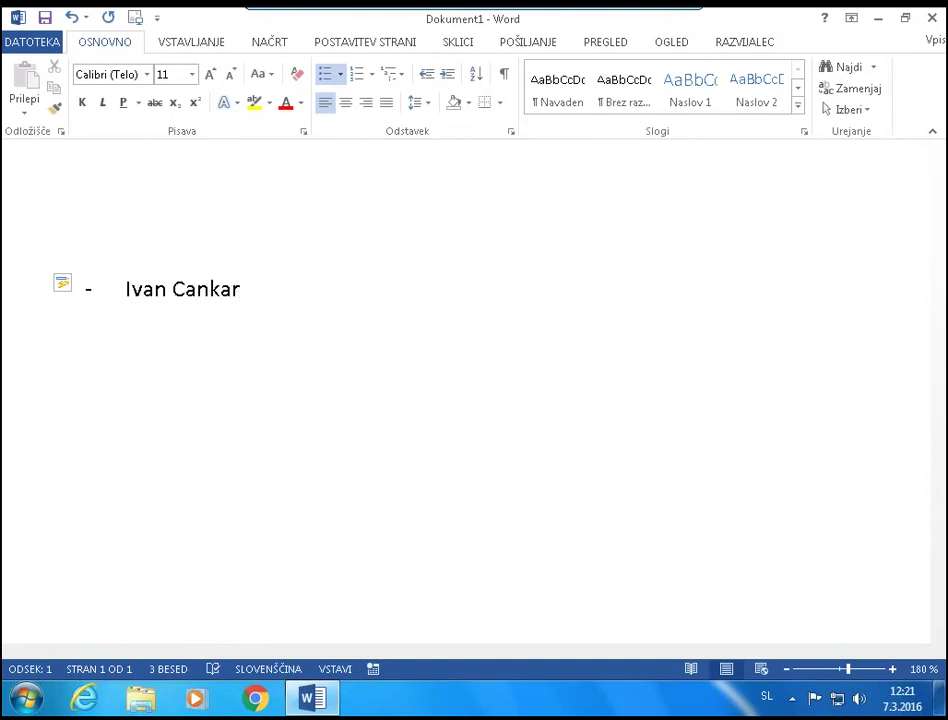
pyautogui.press('Return')
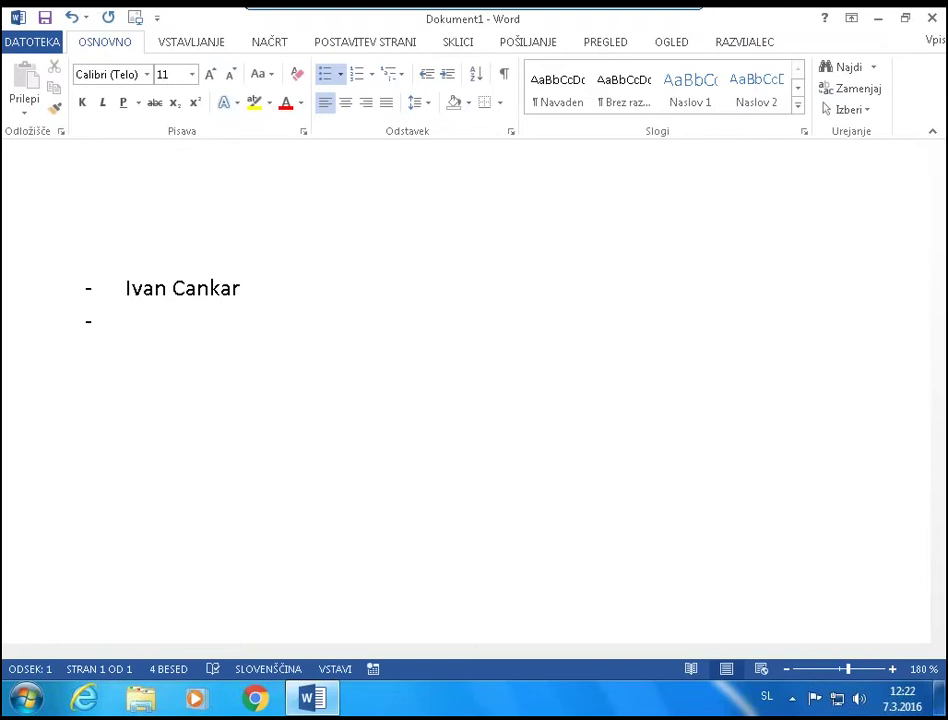
pyautogui.write('Primož')
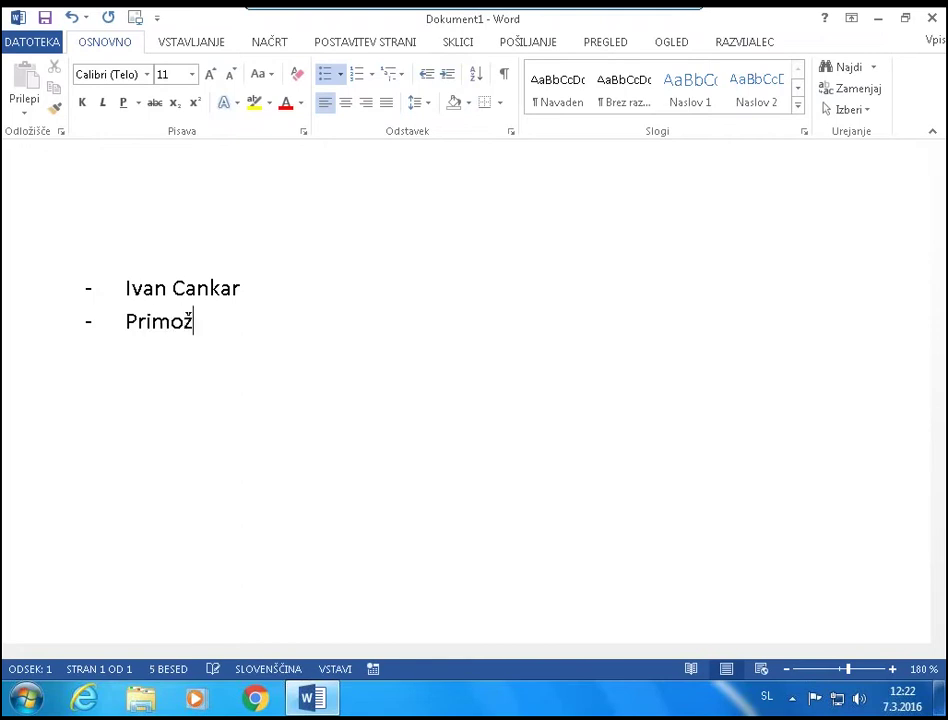
pyautogui.write(' Trubar')
pyautogui.press('Return')
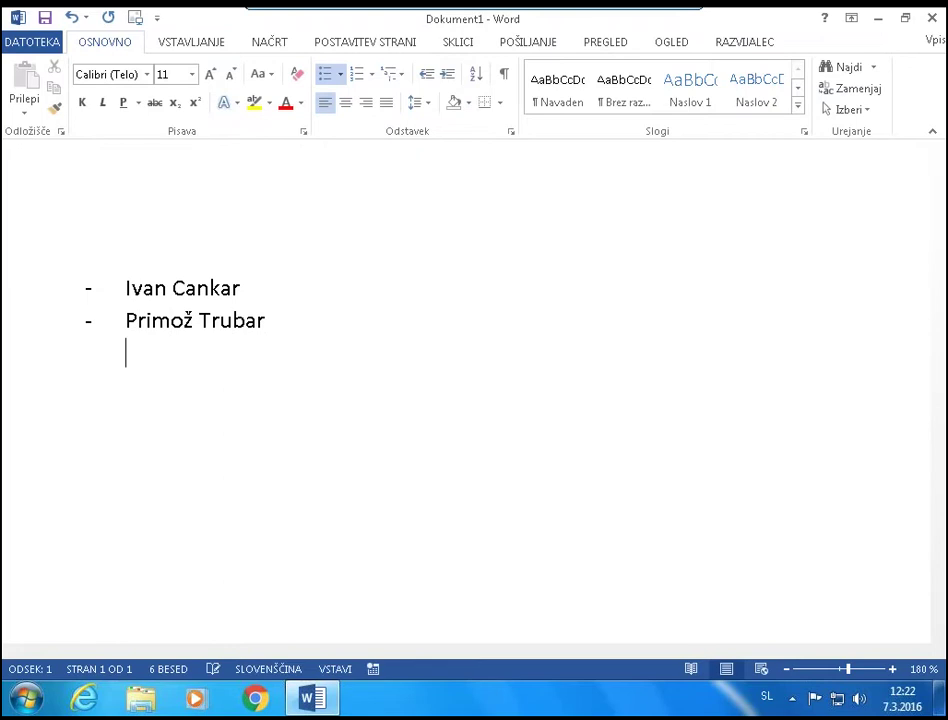
pyautogui.write('Anton Aškerc')
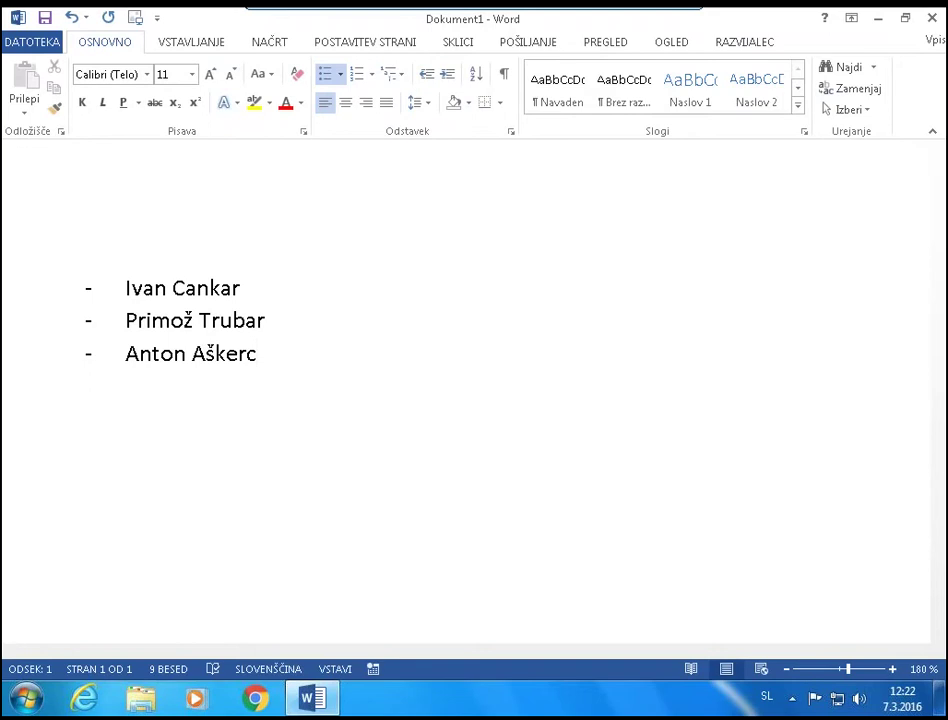
pyautogui.press('Return')
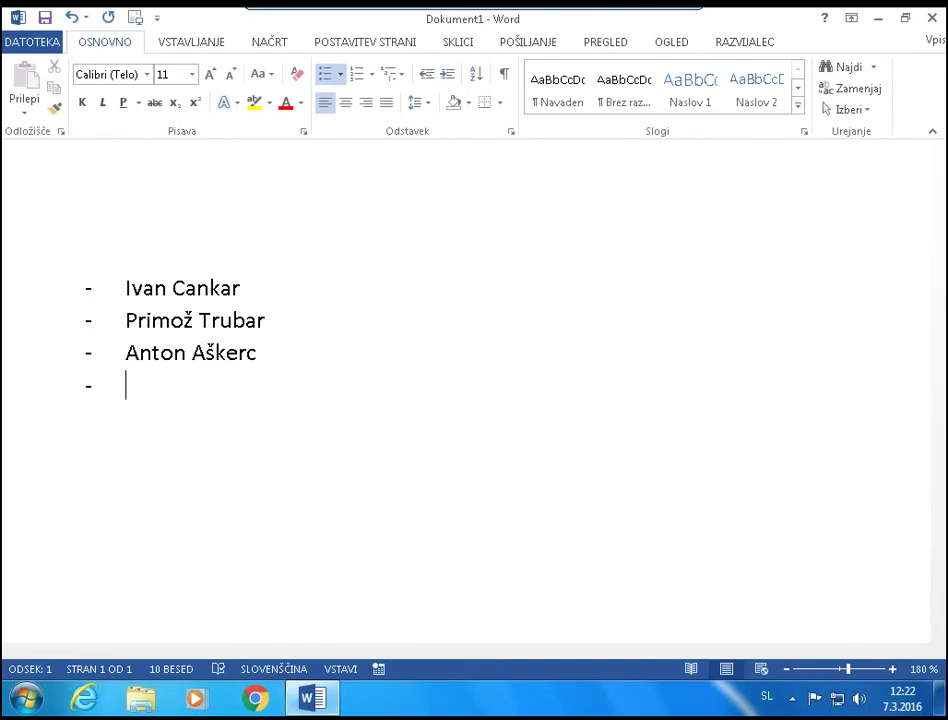
pyautogui.press('Return')
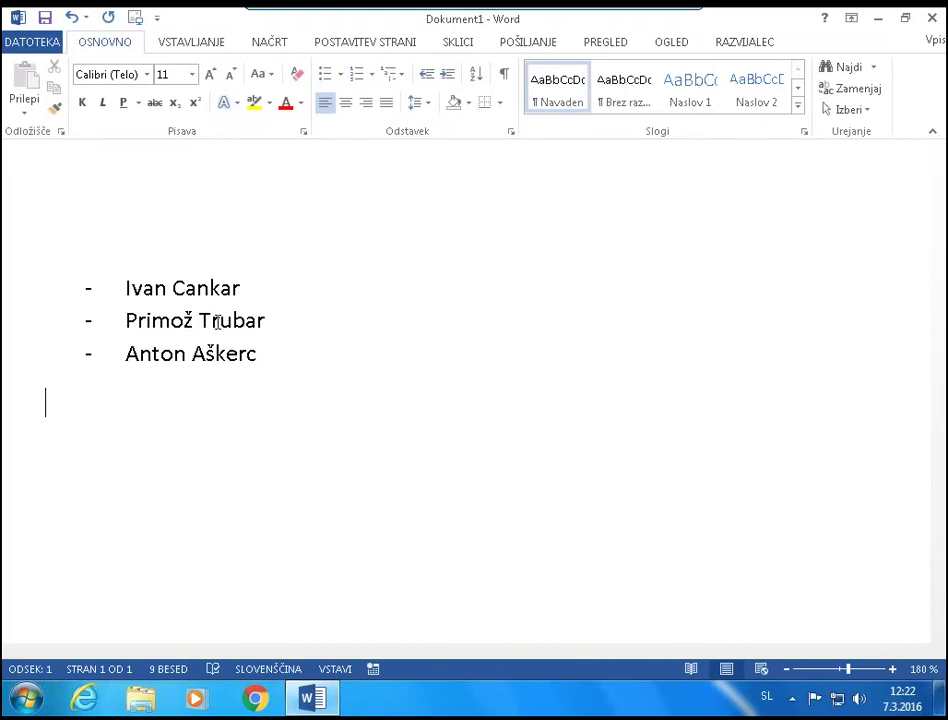
# Type stray test letters, then backspace them away along with the later list items.
pyautogui.write('jhftzdjhvjf')
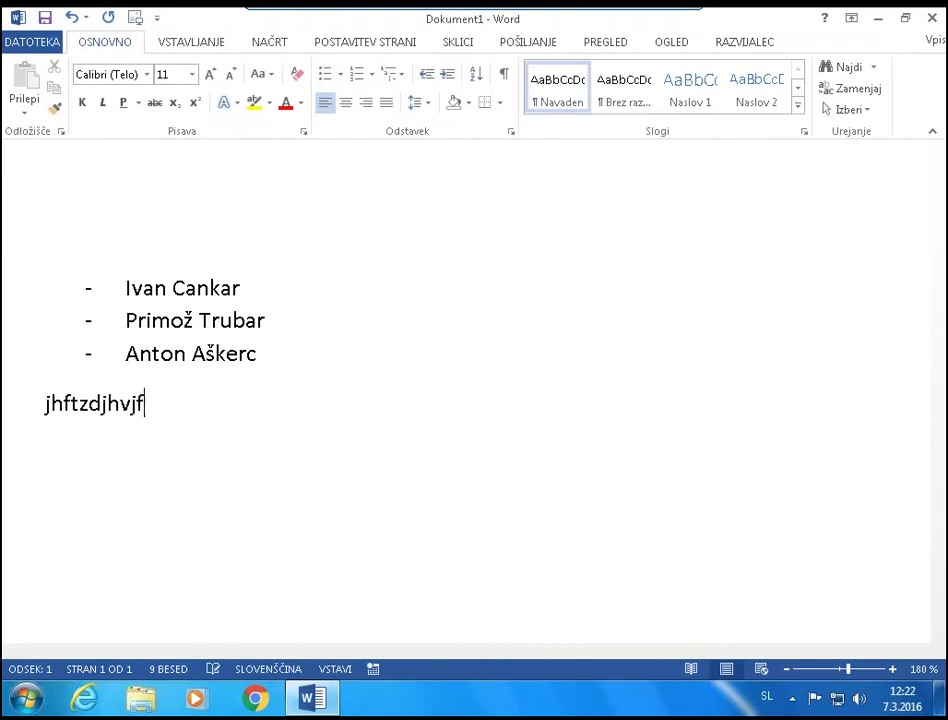
pyautogui.write('tzdztd')
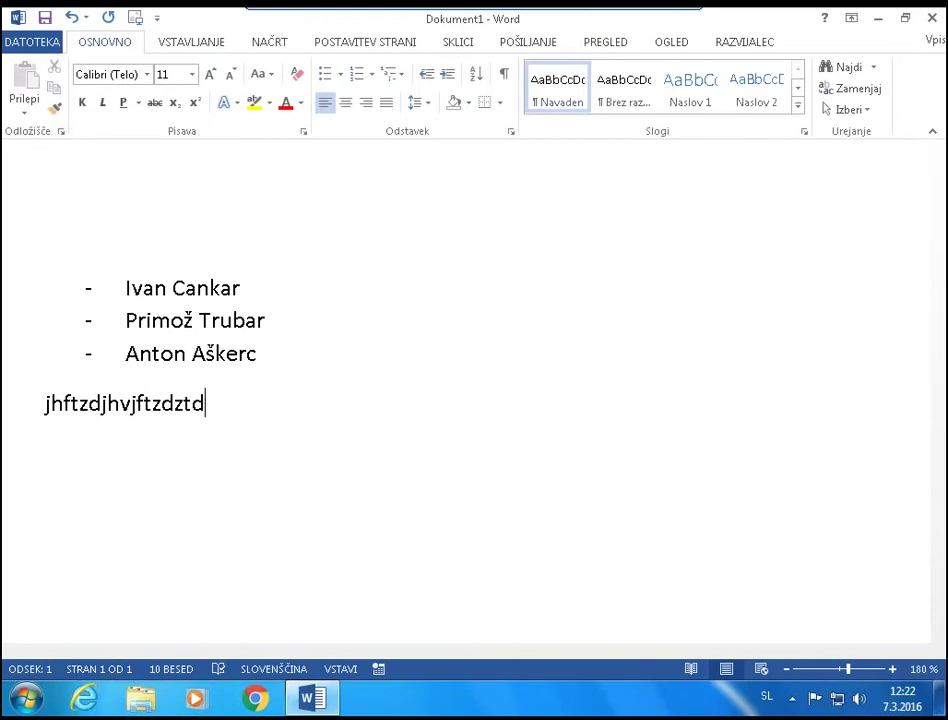
pyautogui.press('BackSpace')
pyautogui.press('BackSpace')
pyautogui.press('BackSpace')
pyautogui.press('BackSpace')
pyautogui.press('BackSpace')
pyautogui.press('BackSpace')
pyautogui.press('BackSpace')
pyautogui.press('BackSpace')
pyautogui.press('BackSpace')
pyautogui.press('BackSpace')
pyautogui.press('BackSpace')
pyautogui.press('BackSpace')
pyautogui.press('BackSpace')
pyautogui.press('BackSpace')
pyautogui.press('BackSpace')
pyautogui.press('BackSpace')
pyautogui.press('BackSpace')
pyautogui.press('BackSpace')
pyautogui.press('BackSpace')
pyautogui.press('BackSpace')
pyautogui.press('BackSpace')
pyautogui.press('BackSpace')
pyautogui.press('BackSpace')
pyautogui.press('BackSpace')
pyautogui.press('BackSpace')
pyautogui.press('BackSpace')
pyautogui.press('BackSpace')
pyautogui.press('BackSpace')
pyautogui.press('BackSpace')
pyautogui.press('BackSpace')
pyautogui.press('BackSpace')
pyautogui.press('BackSpace')
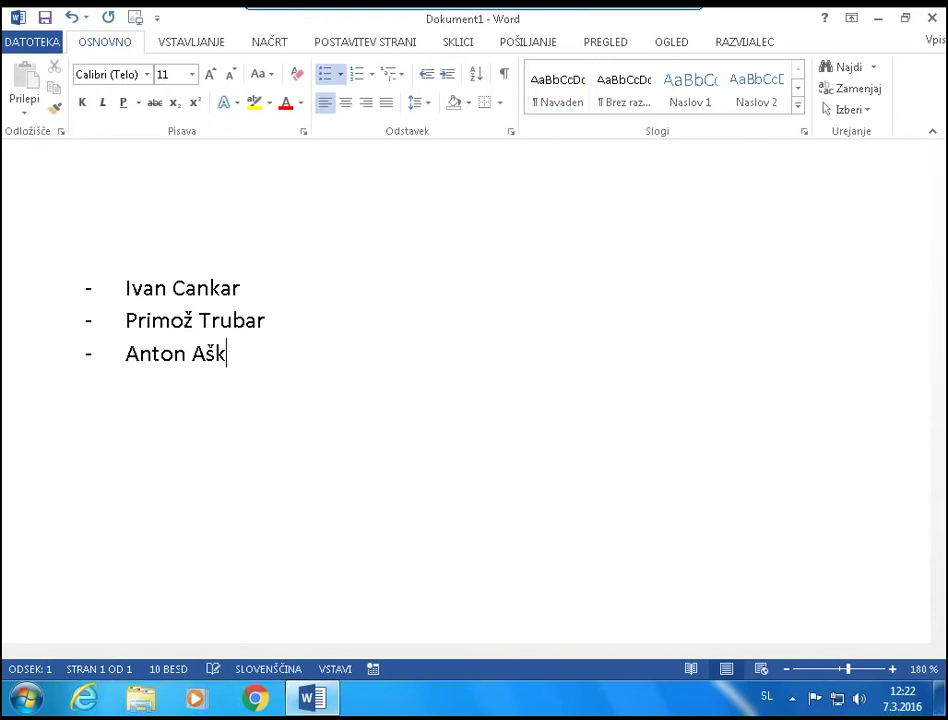
pyautogui.press('BackSpace')
pyautogui.press('BackSpace')
pyautogui.press('BackSpace')
pyautogui.press('BackSpace')
pyautogui.press('BackSpace')
pyautogui.press('BackSpace')
pyautogui.press('BackSpace')
pyautogui.press('BackSpace')
pyautogui.press('BackSpace')
pyautogui.press('BackSpace')
pyautogui.press('BackSpace')
pyautogui.press('BackSpace')
pyautogui.press('BackSpace')
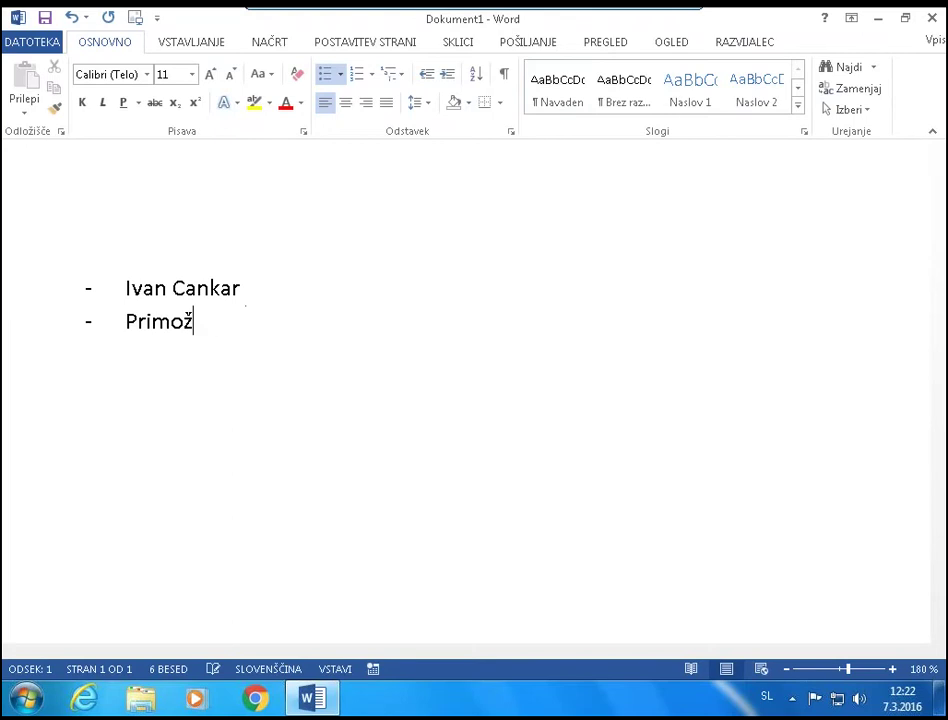
pyautogui.press('BackSpace')
pyautogui.press('BackSpace')
pyautogui.press('BackSpace')
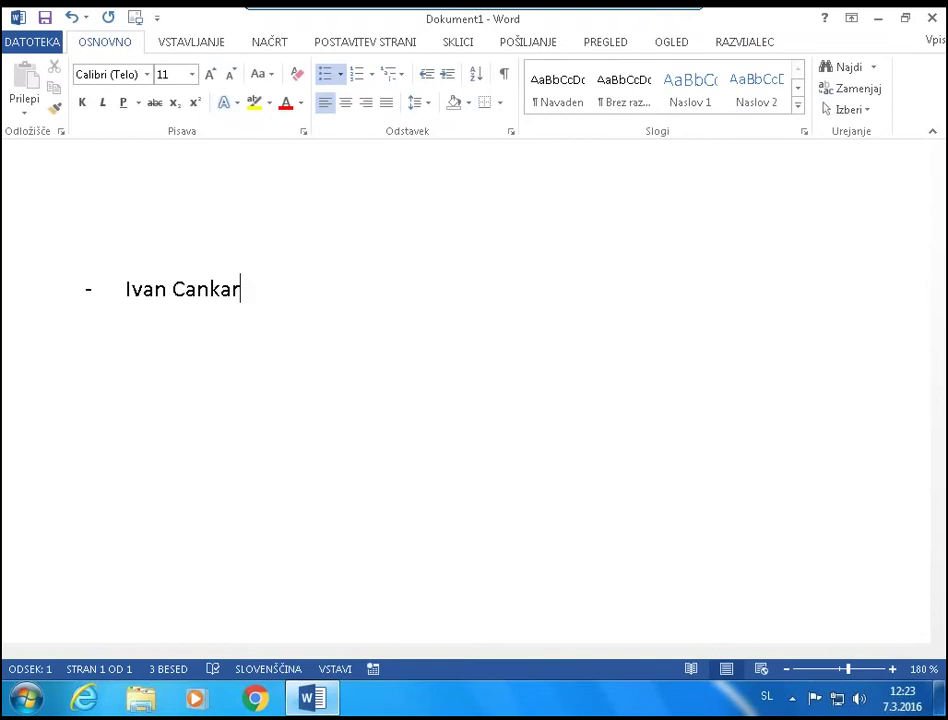
# Start a new empty list line below the first entry and indent it with Tab.
pyautogui.hotkey('shift', 'Return')
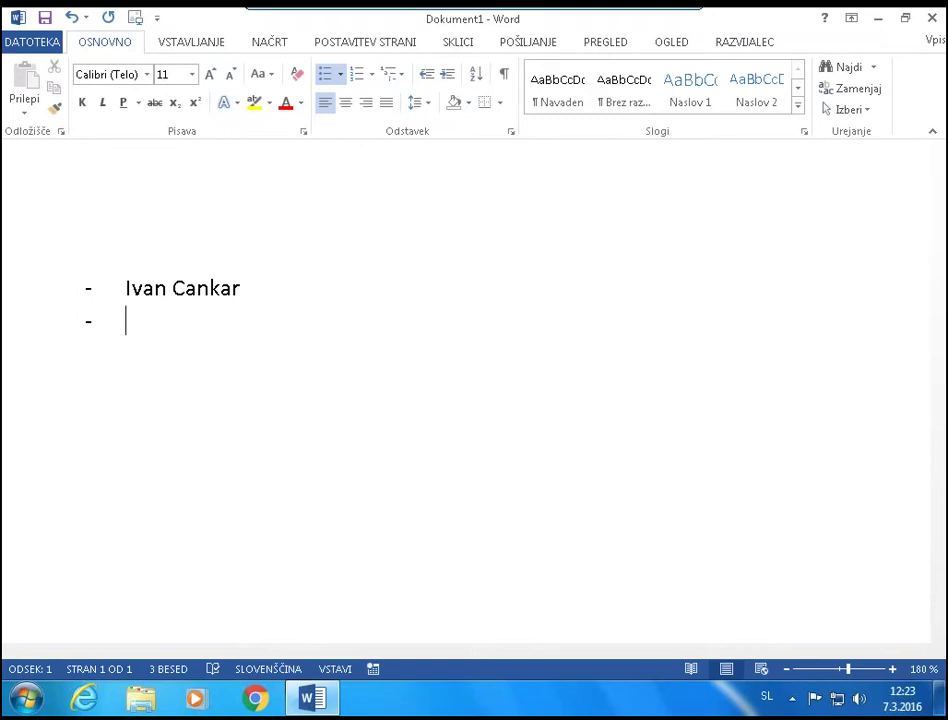
pyautogui.press('Tab')
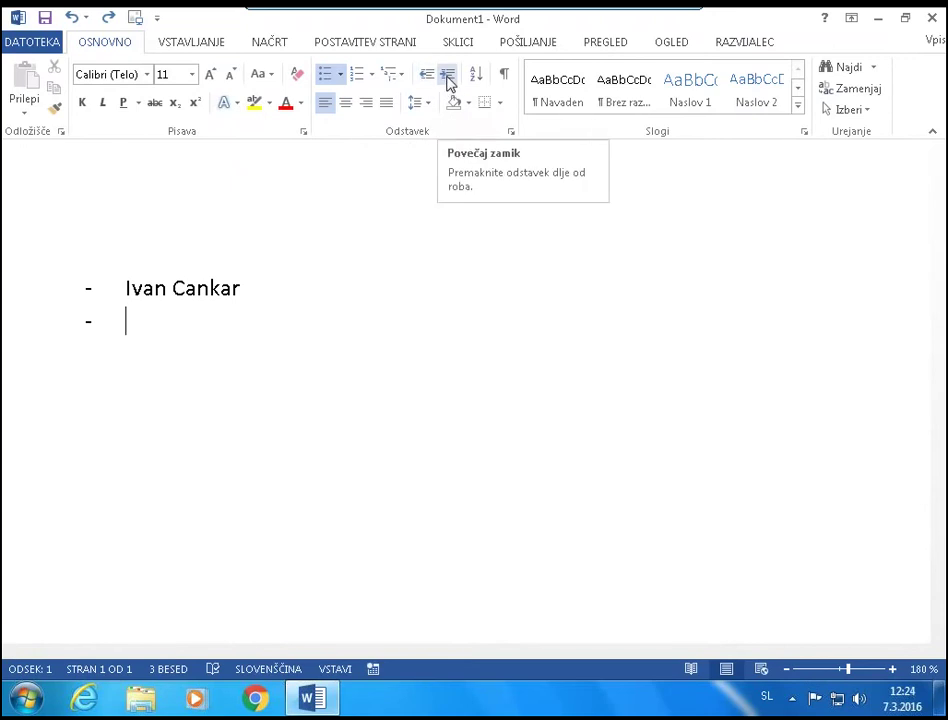
# Demote the empty item one level with Increase Indent, giving it a hollow circle bullet.
pyautogui.click(448, 83)
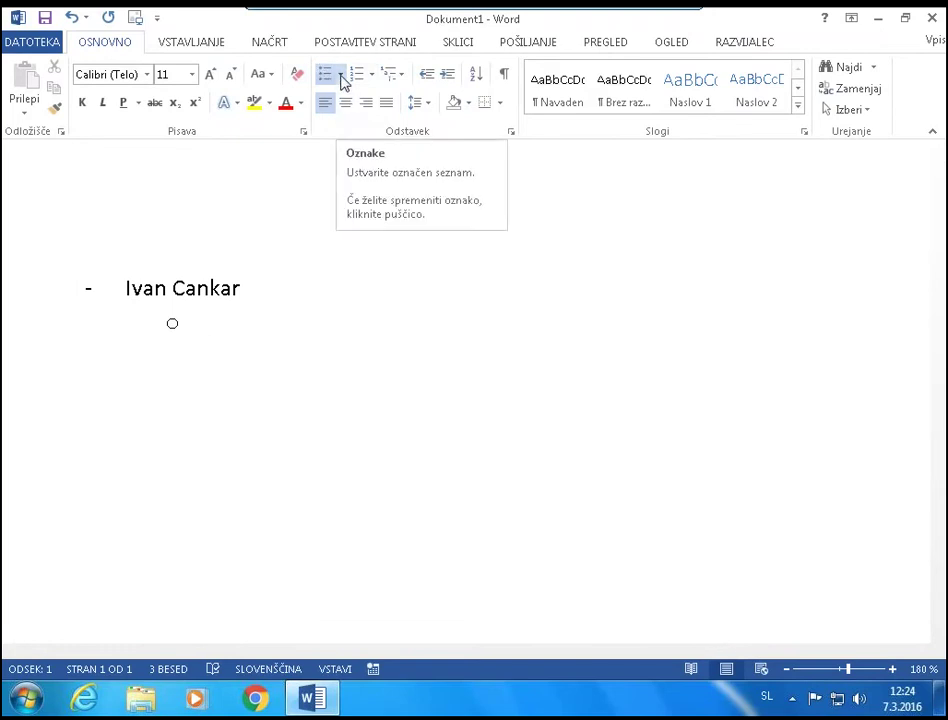
# Open the Bullets dropdown library on the Home (Osnovno) tab.
pyautogui.click(341, 77)
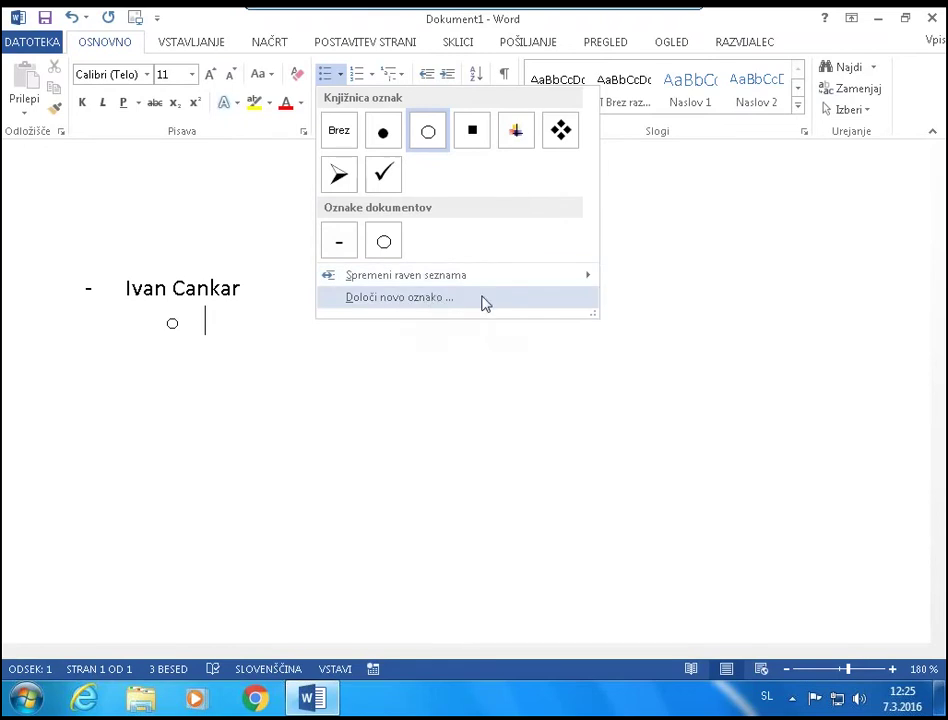
# Define a new bullet from the question-mark symbol and apply it to the empty sub-item.
pyautogui.click(408, 299)
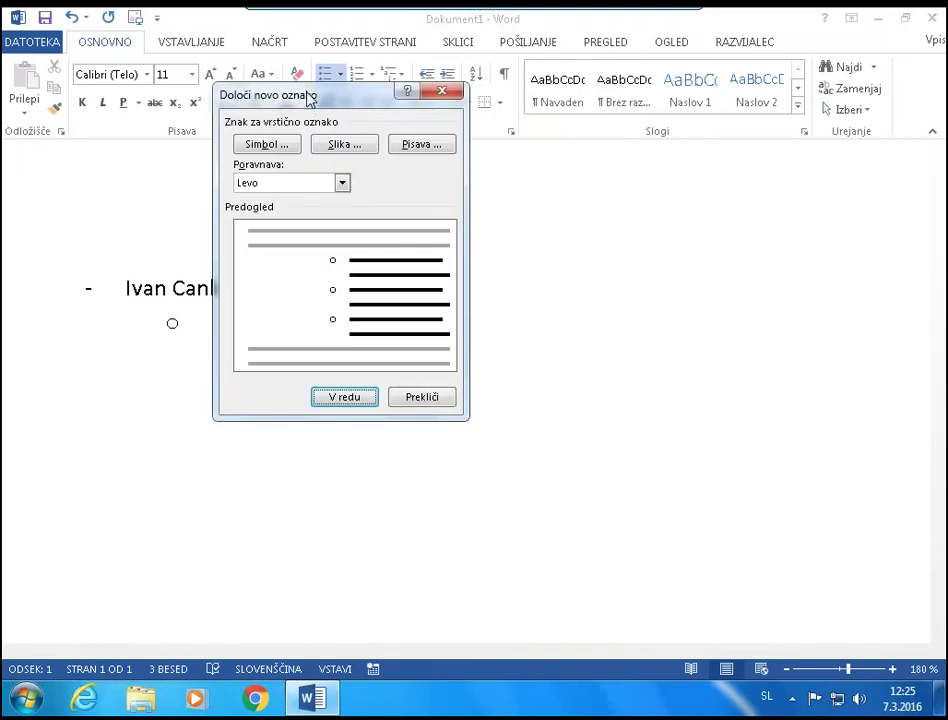
pyautogui.moveTo(310, 97); pyautogui.dragTo(404, 118)
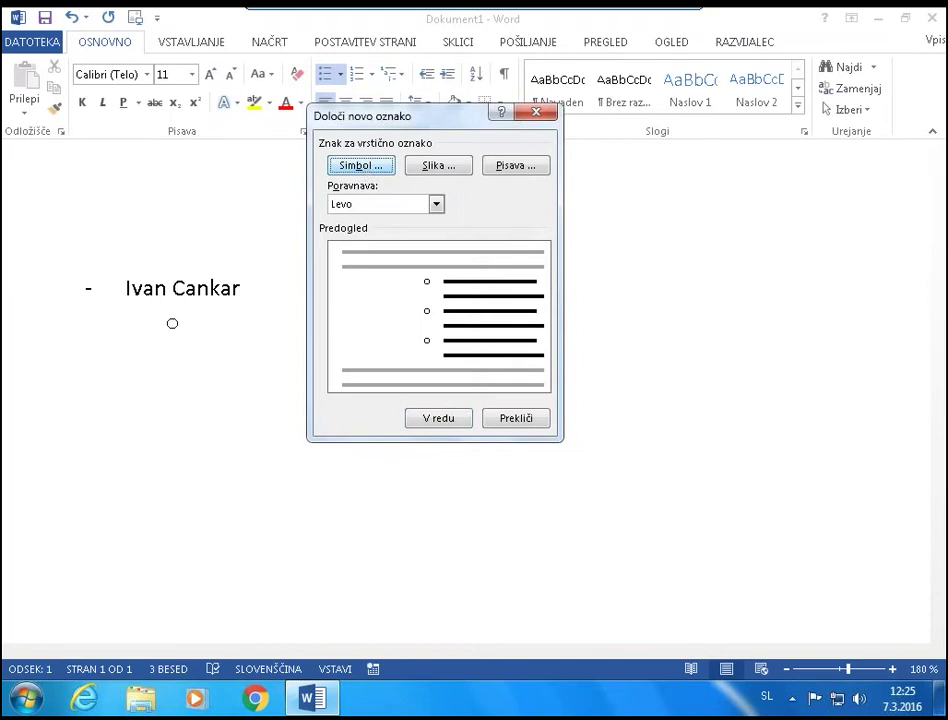
pyautogui.click(364, 168)
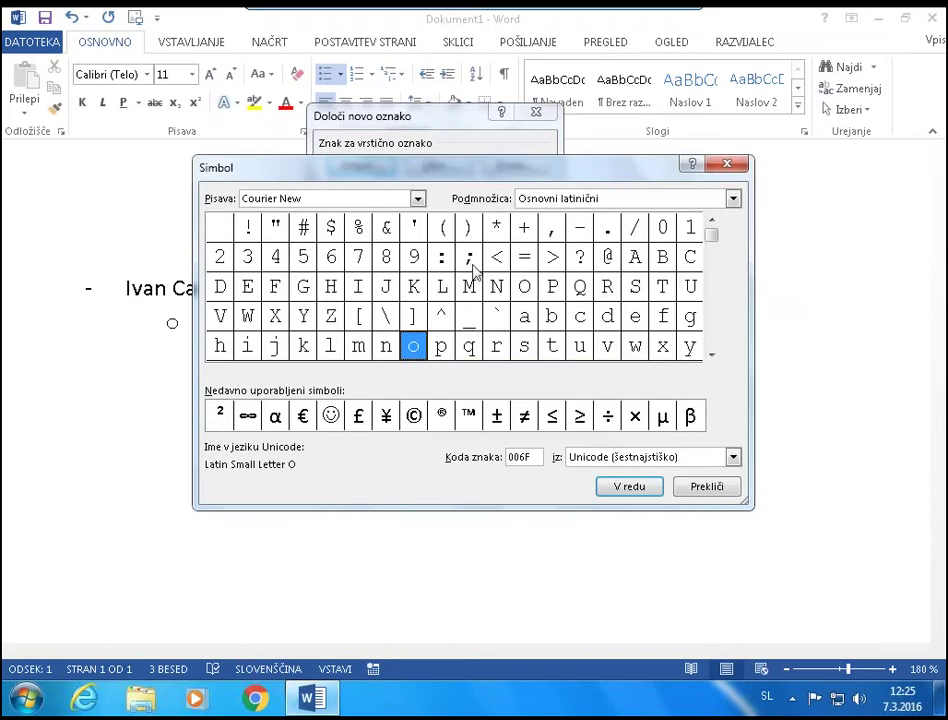
pyautogui.click(582, 258)
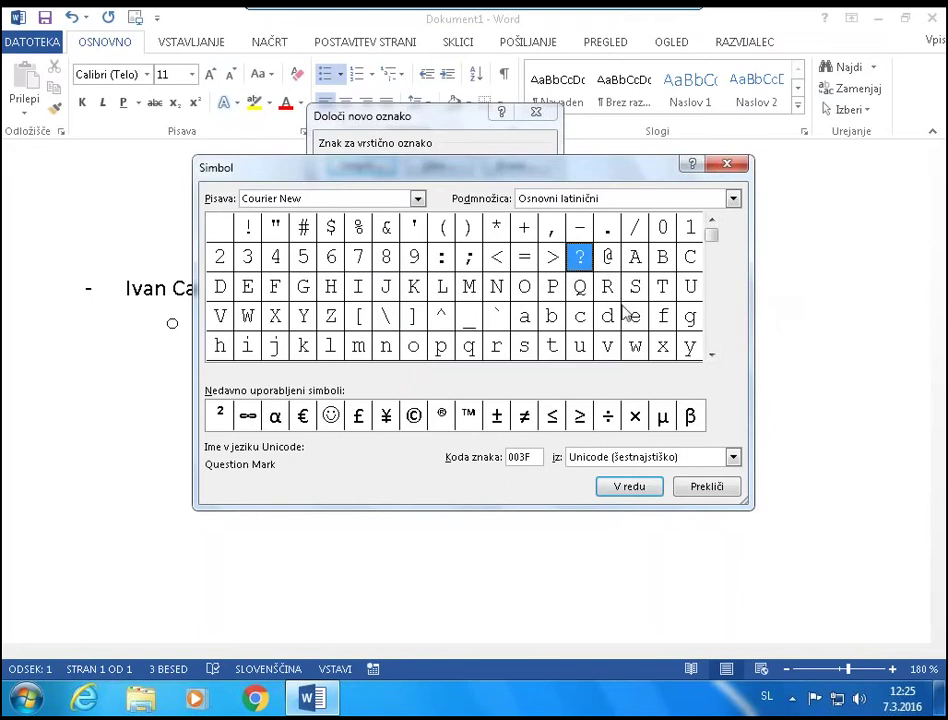
pyautogui.click(630, 489)
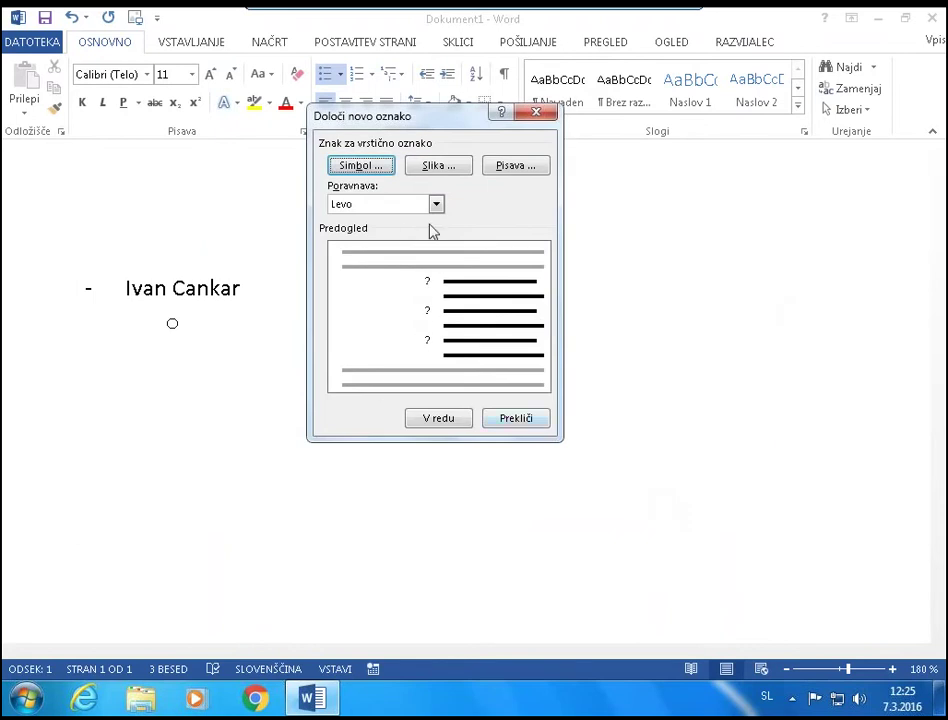
pyautogui.click(446, 416)
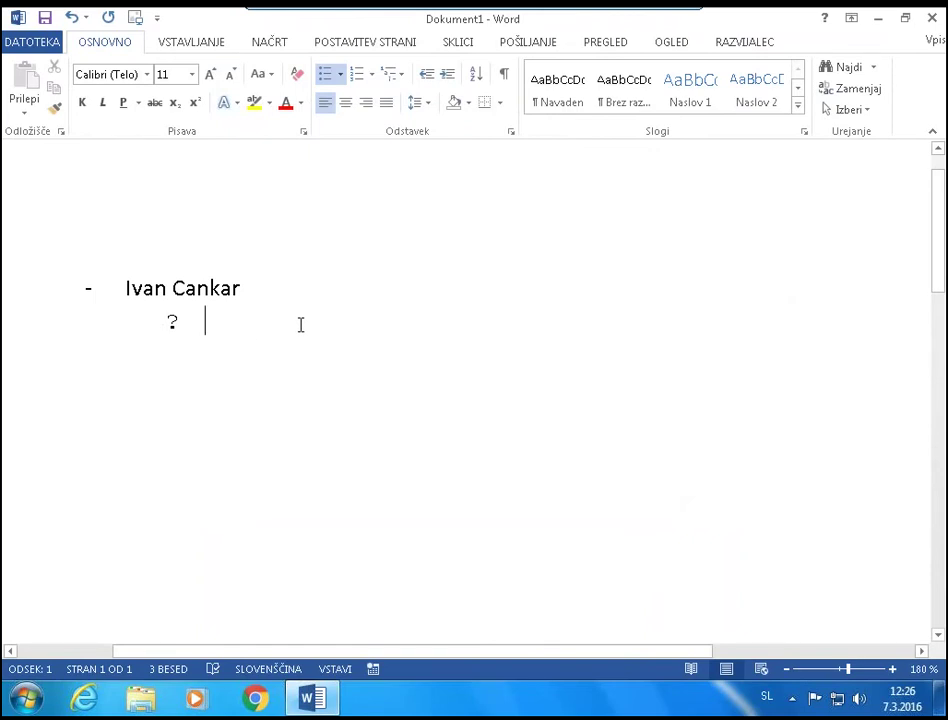
# Type the sub-items 'Na klancu', 'Pohujšanje v dolini Šentflorjanski' and 'Skoledica kave' under Ivan Cankar.
pyautogui.write('Na ')
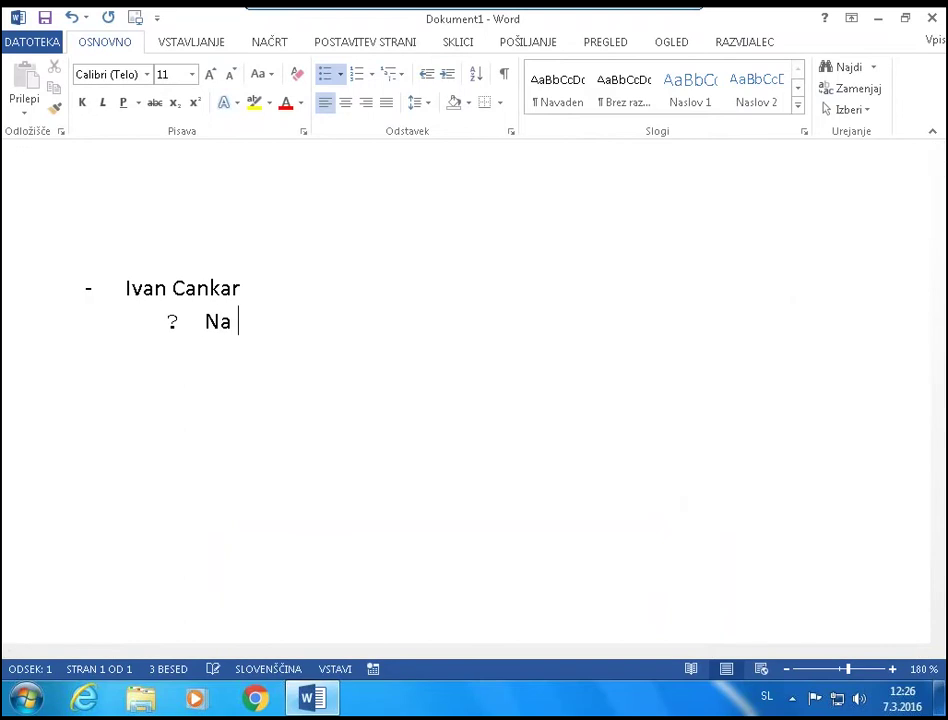
pyautogui.write('klancu')
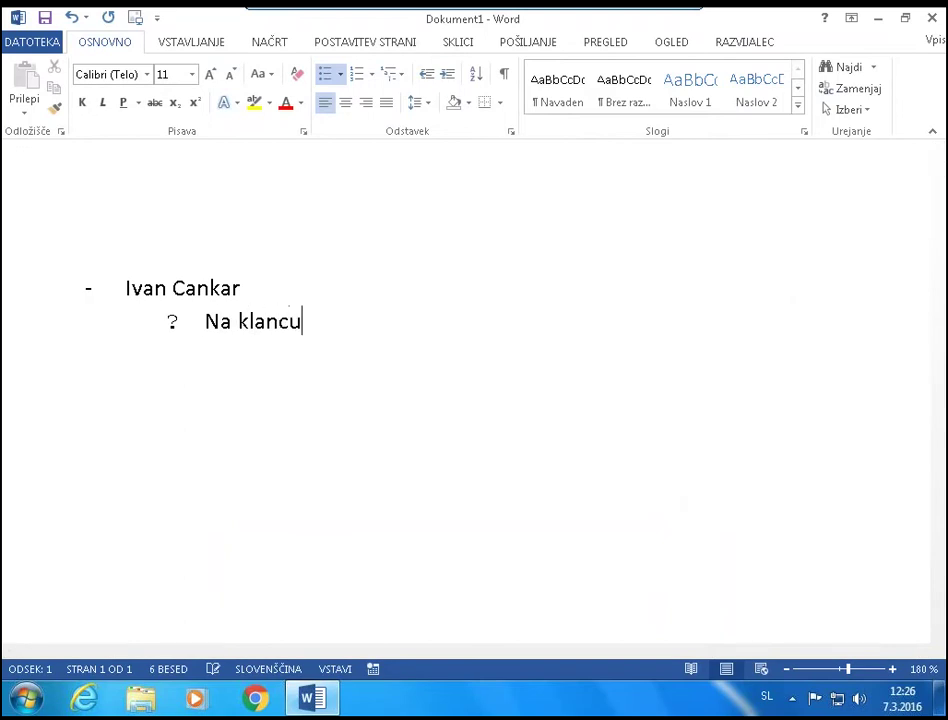
pyautogui.press('Return')
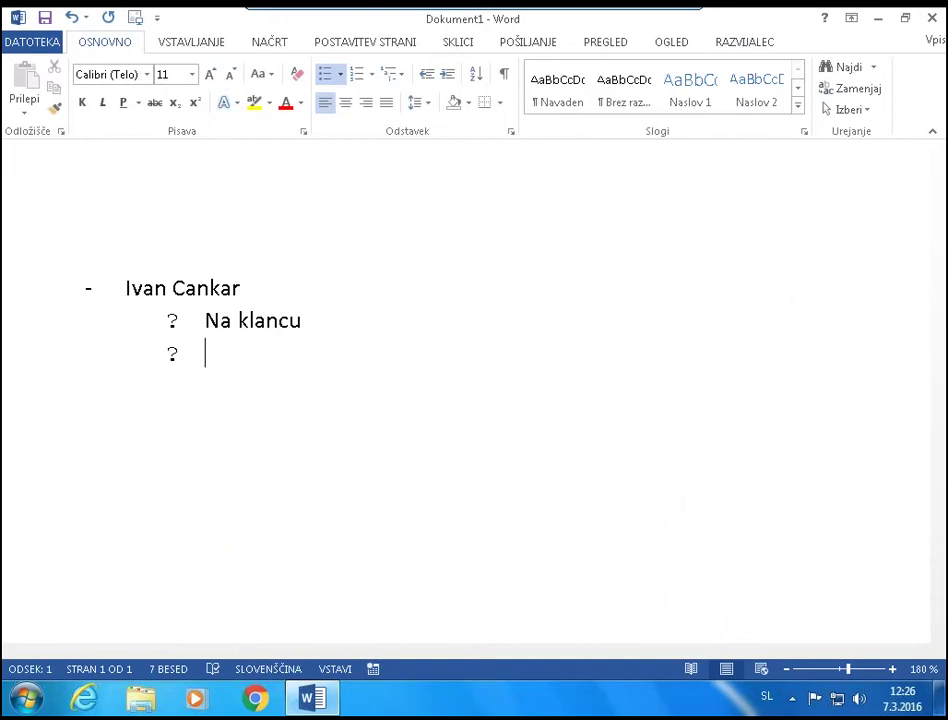
pyautogui.write('Pohujša')
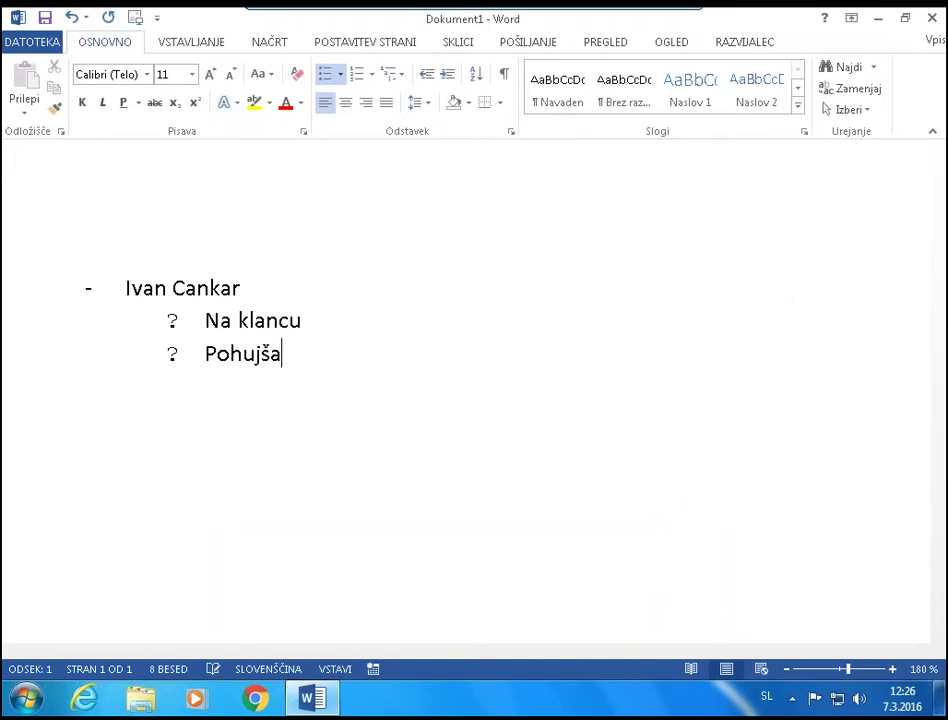
pyautogui.write('nje v dolini Šer')
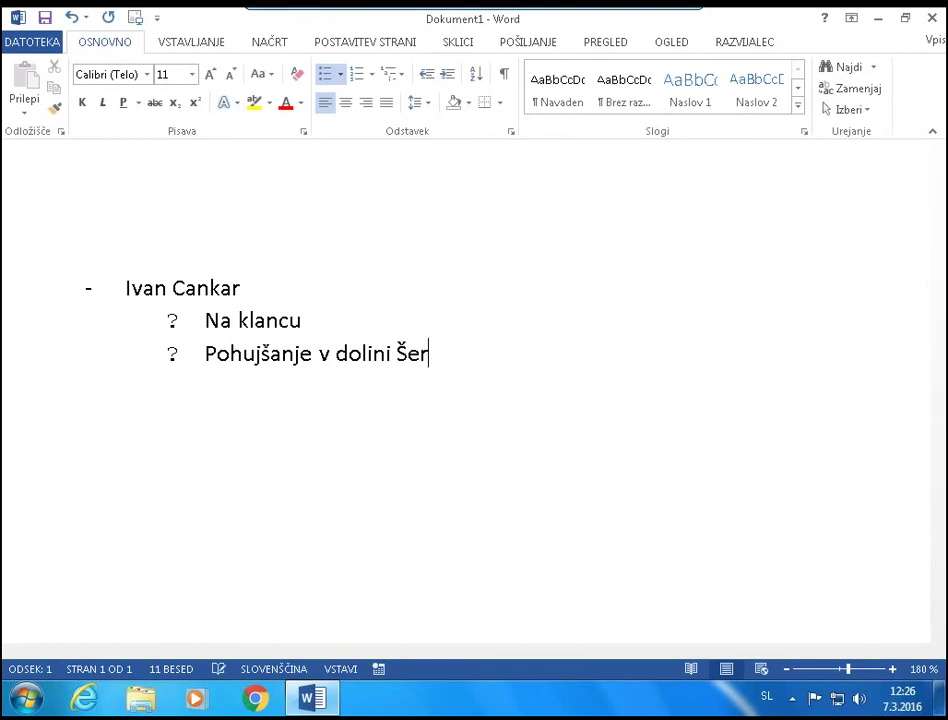
pyautogui.press('BackSpace')
pyautogui.write('ntd')
pyautogui.press('BackSpace')
pyautogui.write('florjanski')
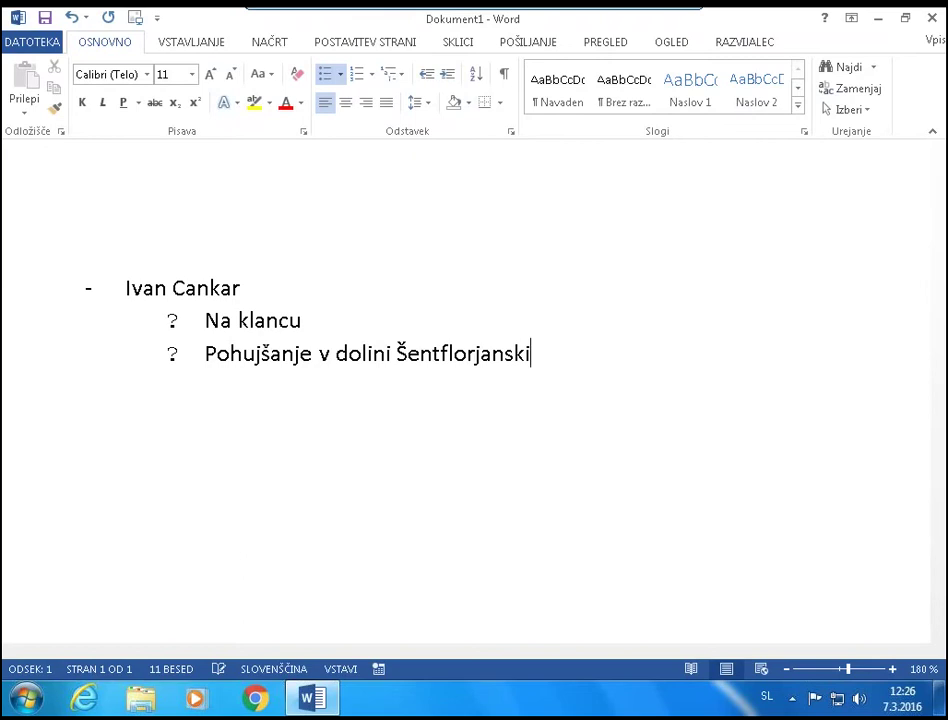
pyautogui.press('Return')
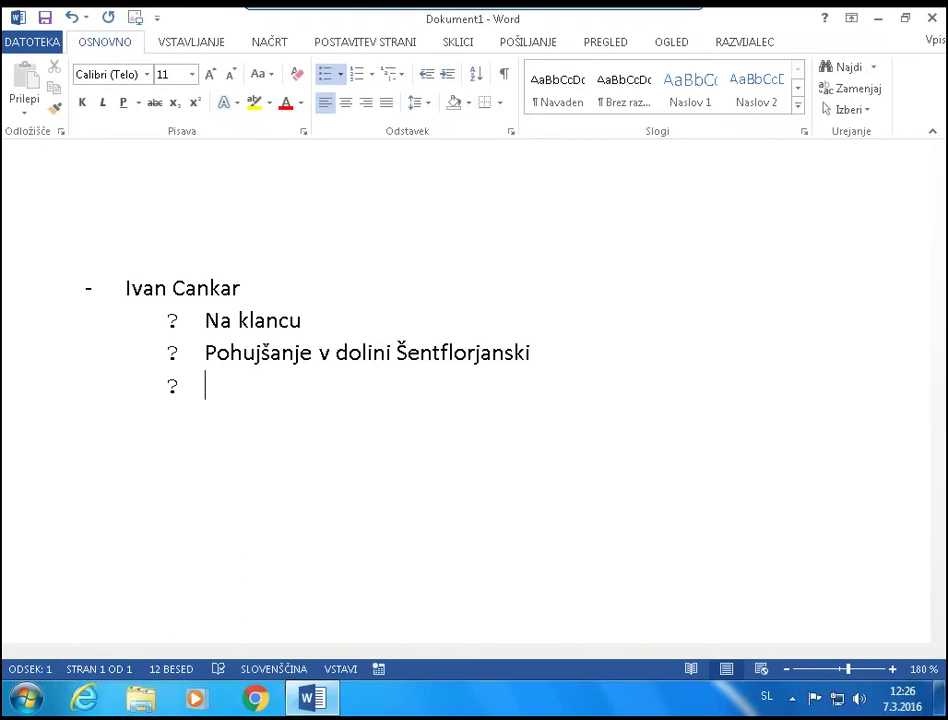
pyautogui.write('Skoledica ')
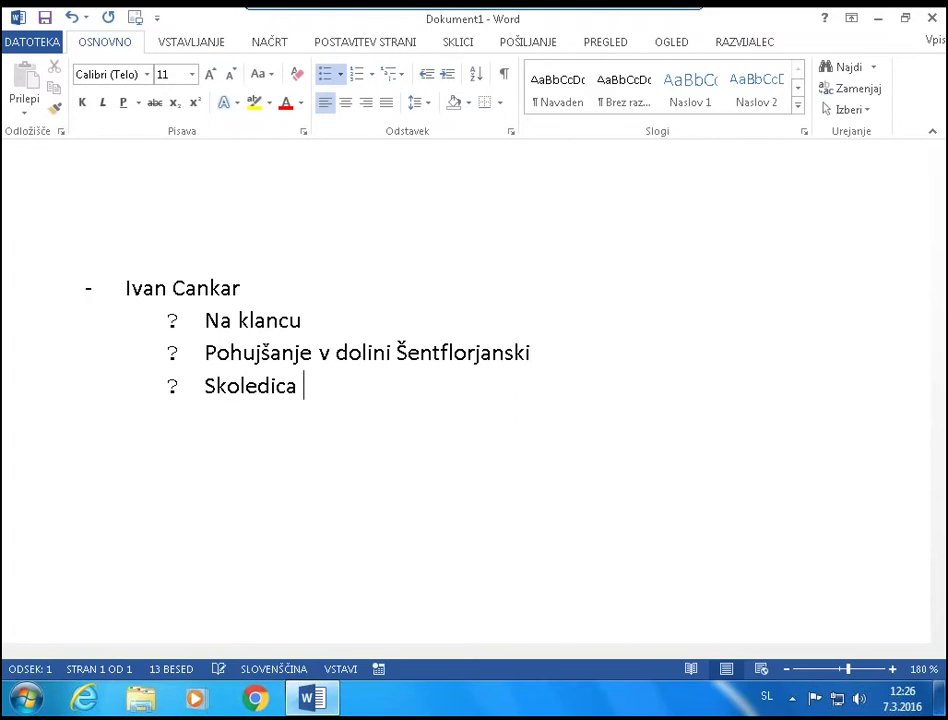
pyautogui.write('kave')
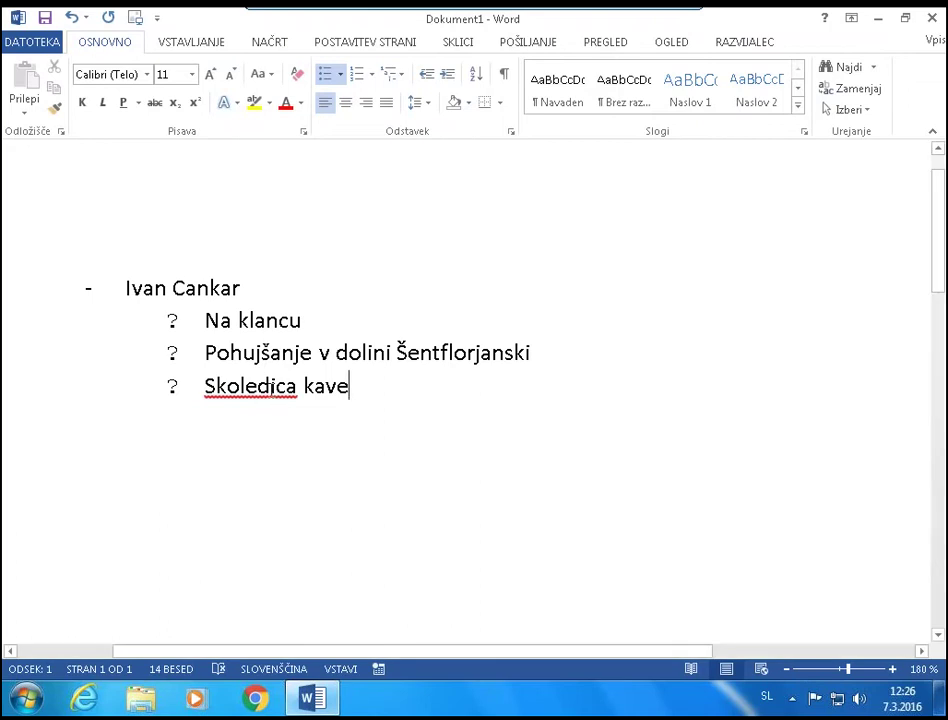
# Fix the misspelling 'Skoledica' to 'Skodelica' using the spelling suggestions.
pyautogui.rightClick(276, 388)
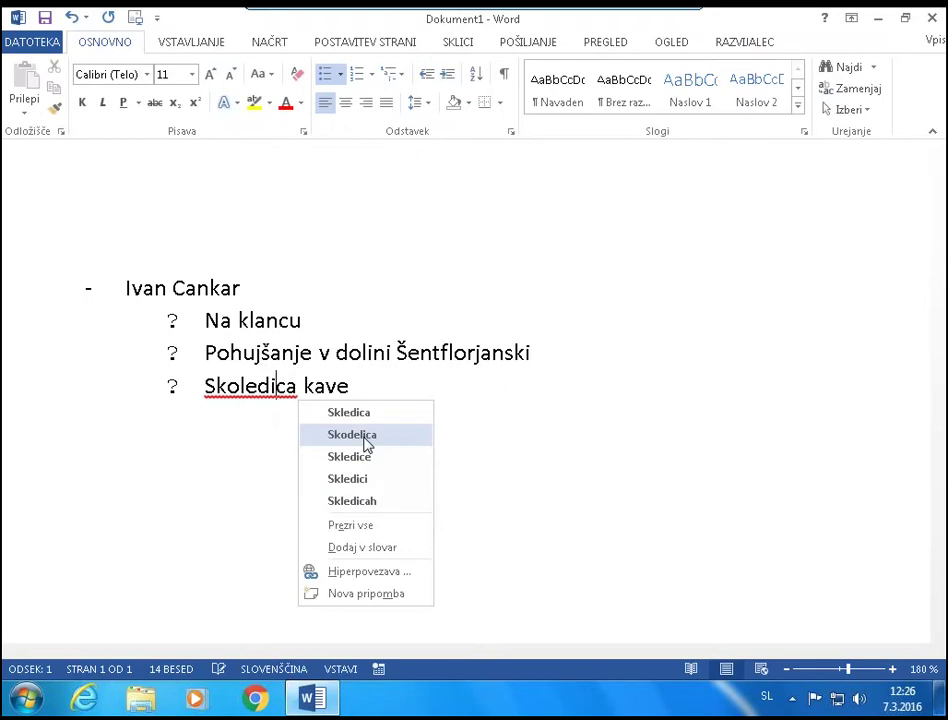
pyautogui.click(352, 435)
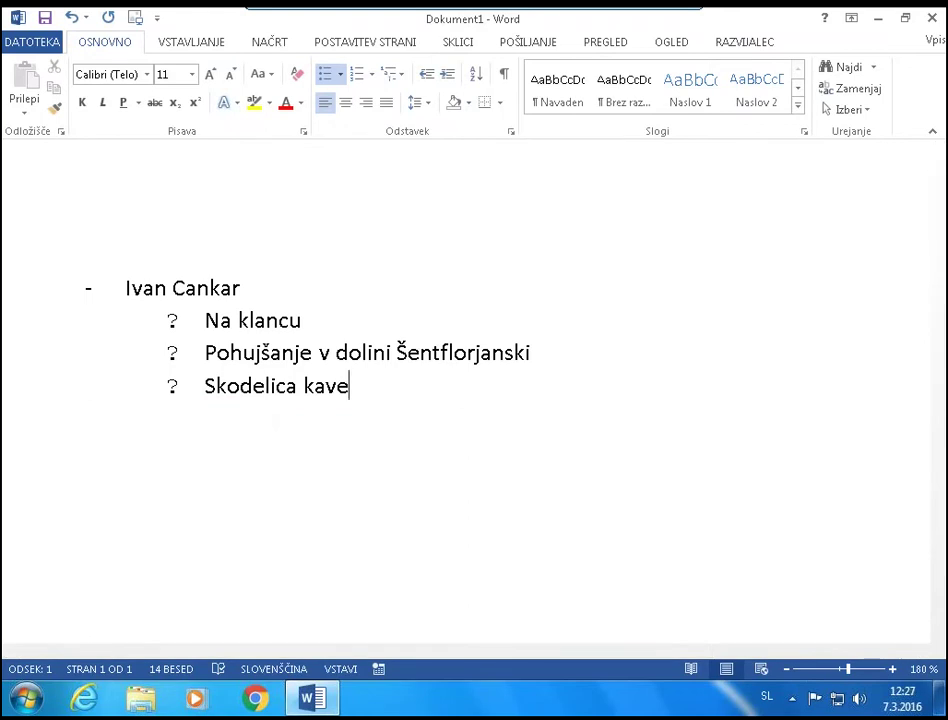
# Try adding a line below 'Skodelica kave', then return to the end of that title.
pyautogui.press('Return')
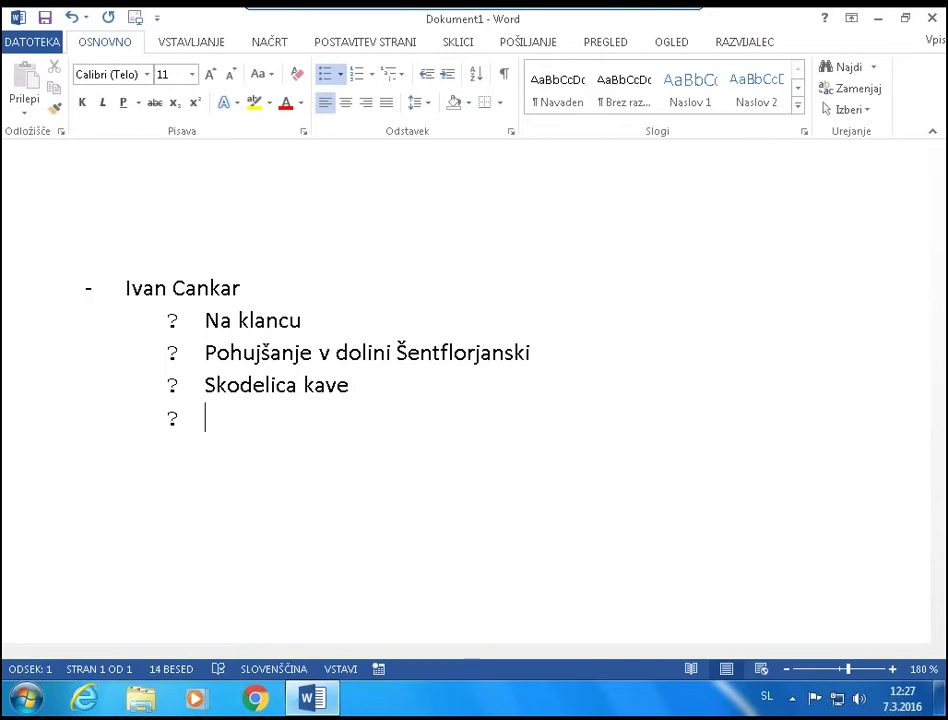
pyautogui.press('BackSpace')
pyautogui.press('Return')
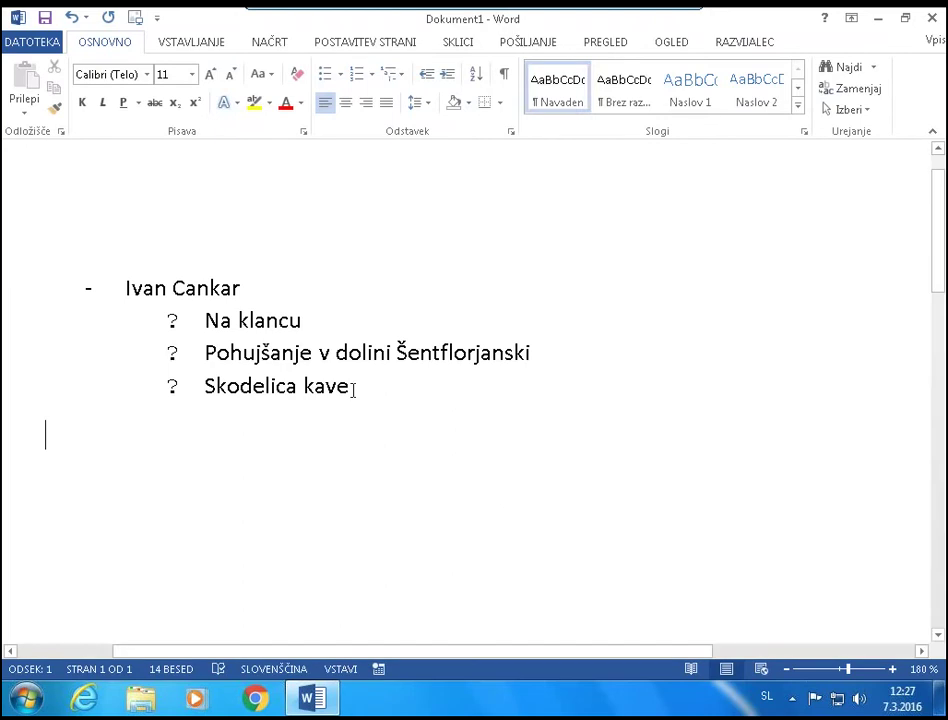
pyautogui.click(471, 412)
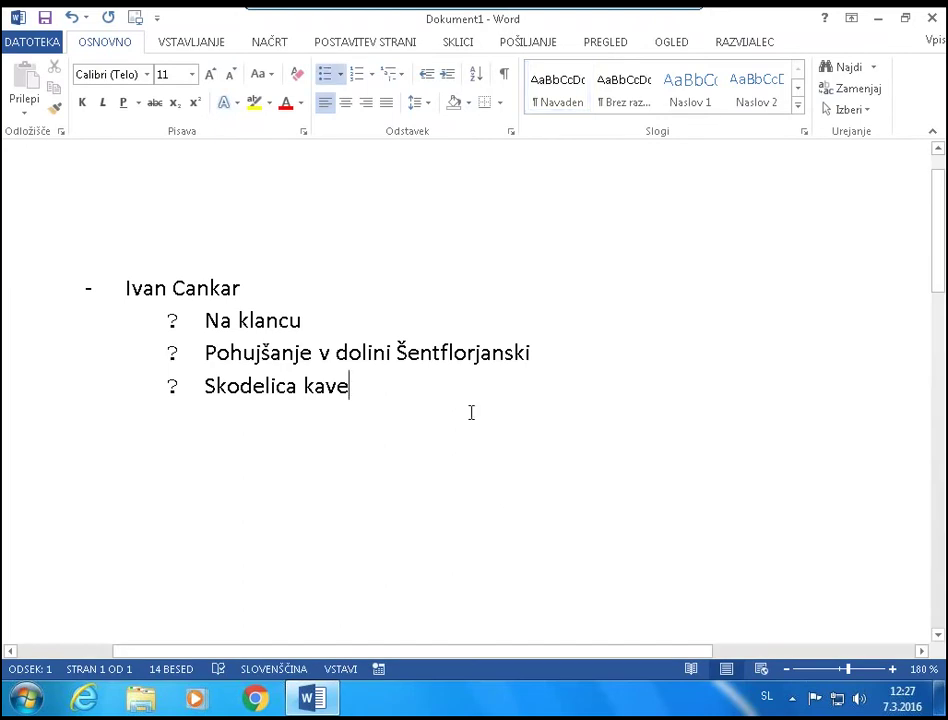
# Add 'Primož Trubar' as a second top-level author with an empty indented sub-item beneath.
pyautogui.press('Return')
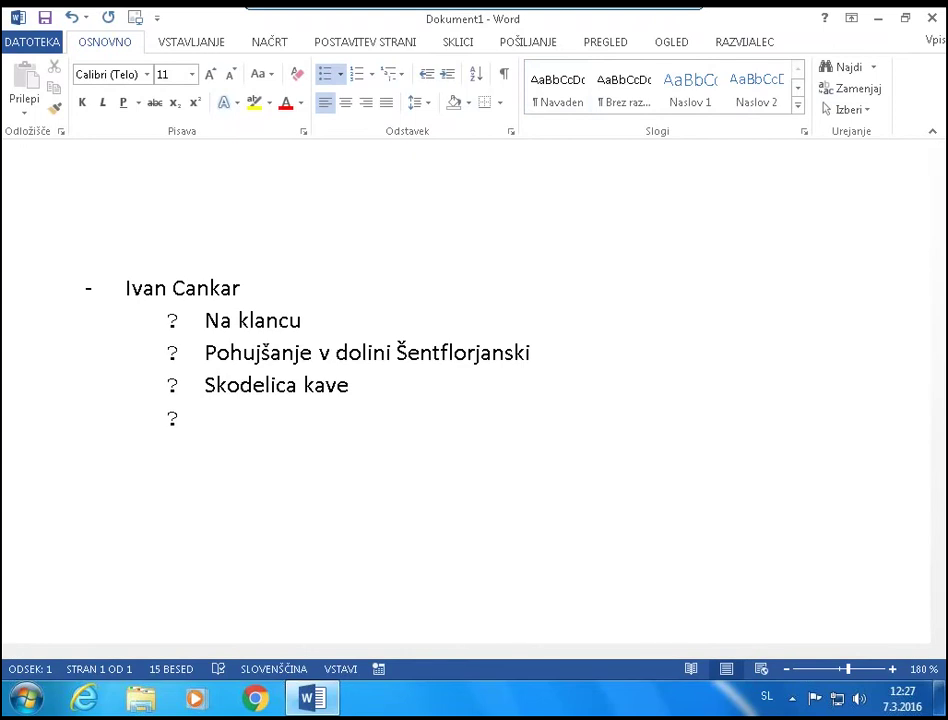
pyautogui.hotkey('shift', 'Tab')
pyautogui.write('Primož Truib')
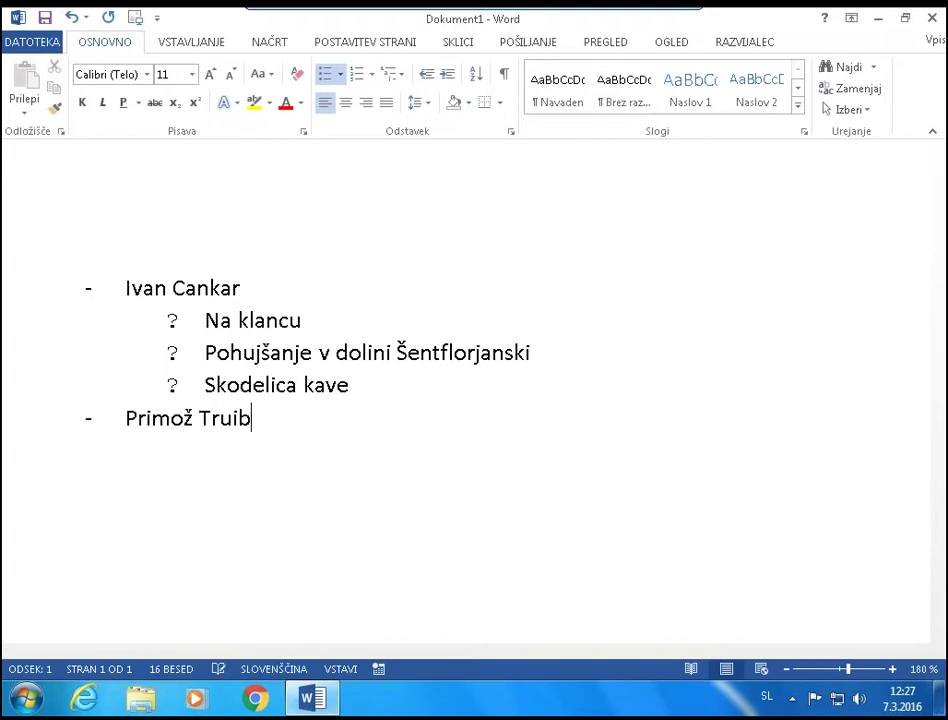
pyautogui.press('BackSpace')
pyautogui.press('BackSpace')
pyautogui.write('bar')
pyautogui.press('Return')
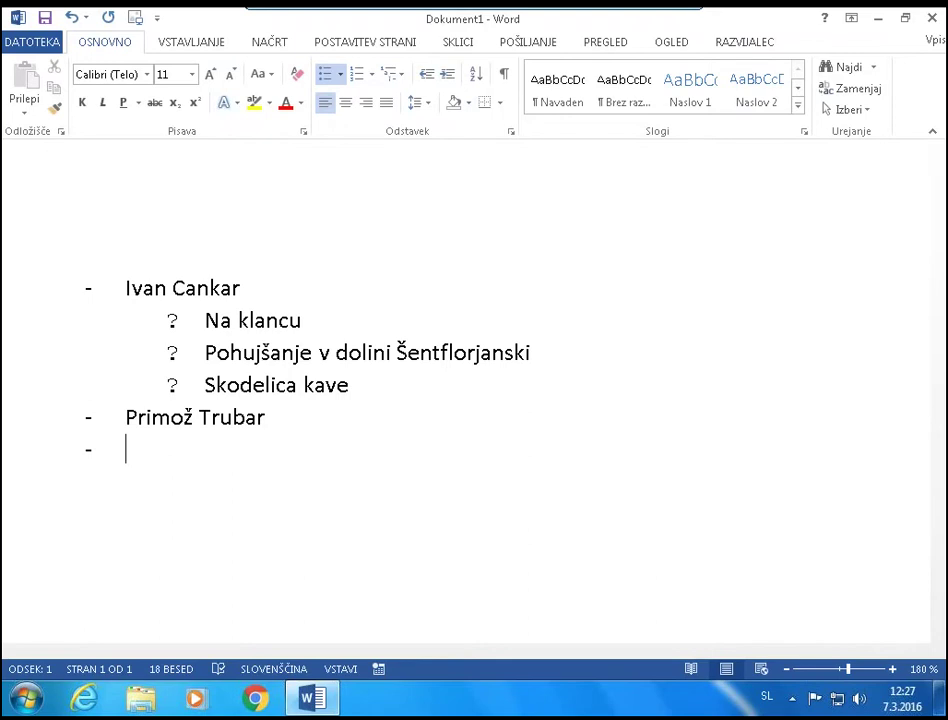
pyautogui.press('Tab')
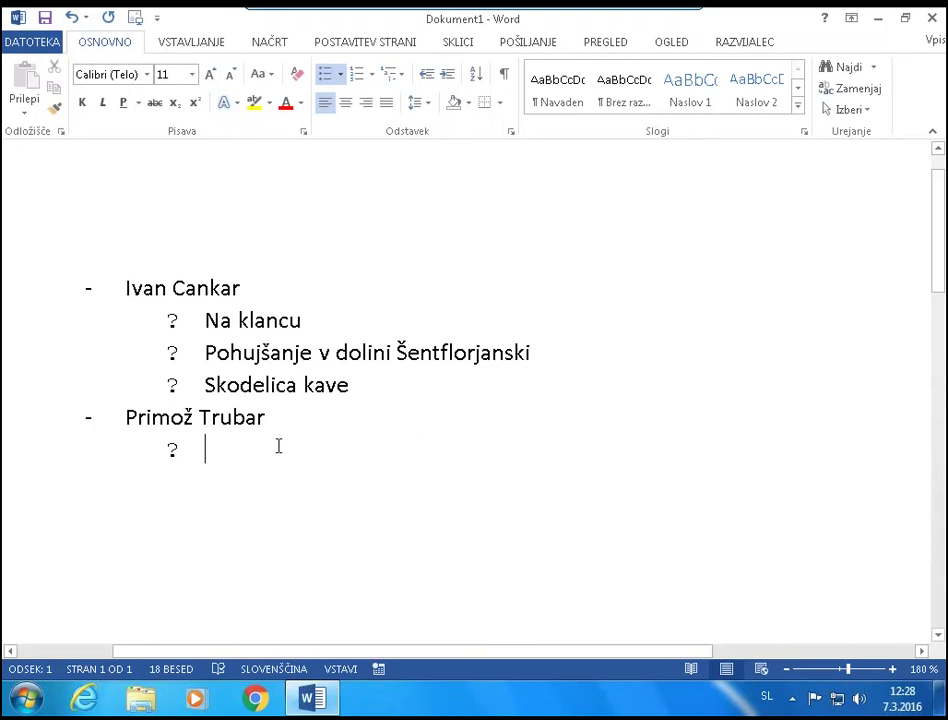
# List 'Abecednik' and 'Katekizem' as sub-items under Primož Trubar.
pyautogui.write('Abecednik')
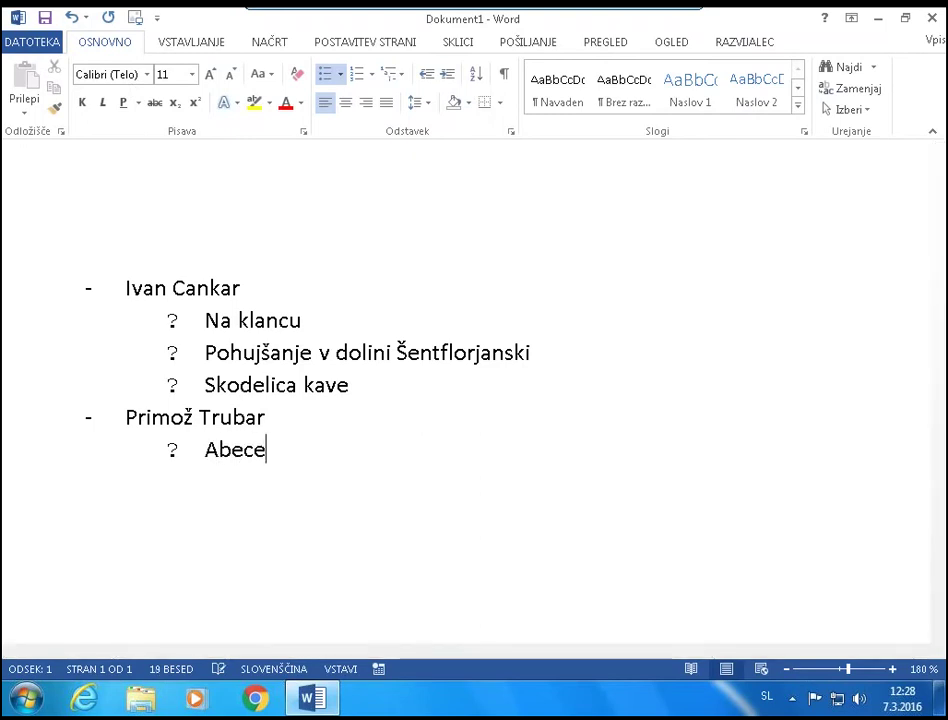
pyautogui.press('Return')
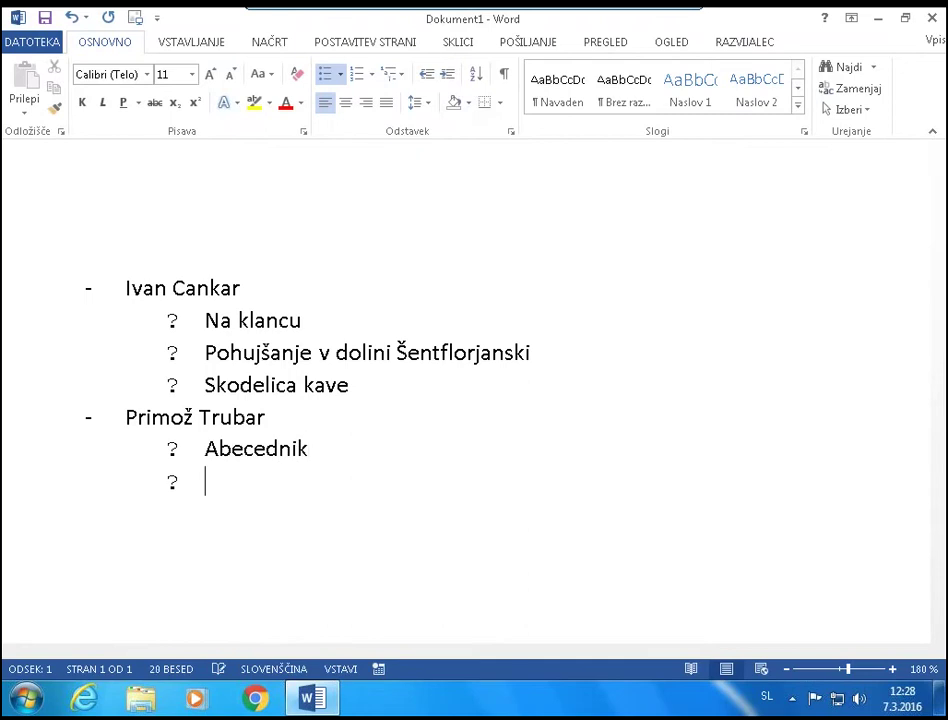
pyautogui.write('Katekizem')
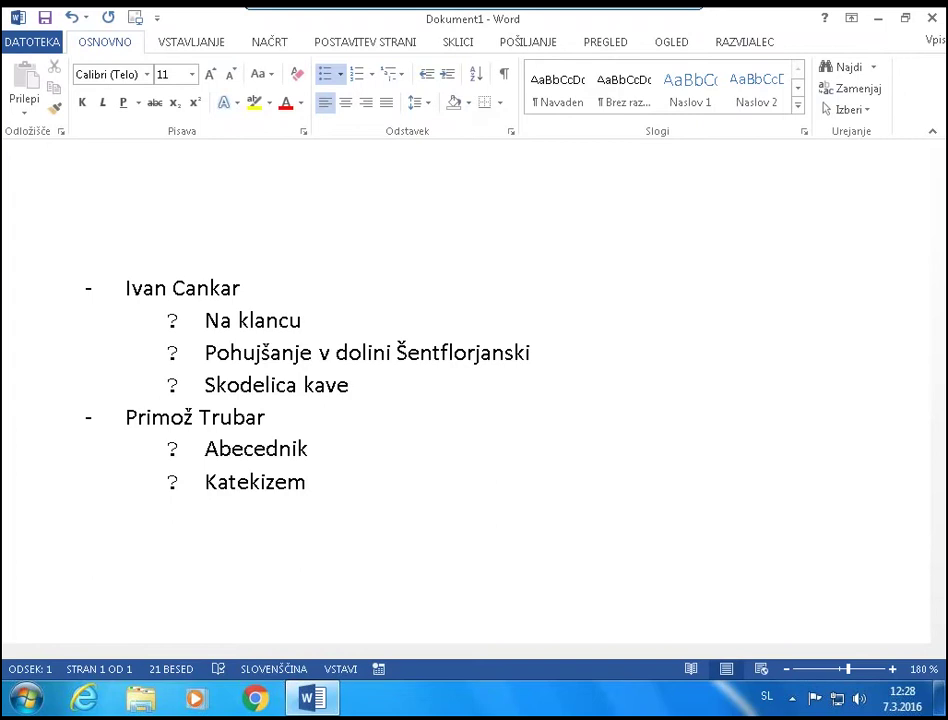
# Add 'Anton Aškerc' as a third top-level author.
pyautogui.press('Return')
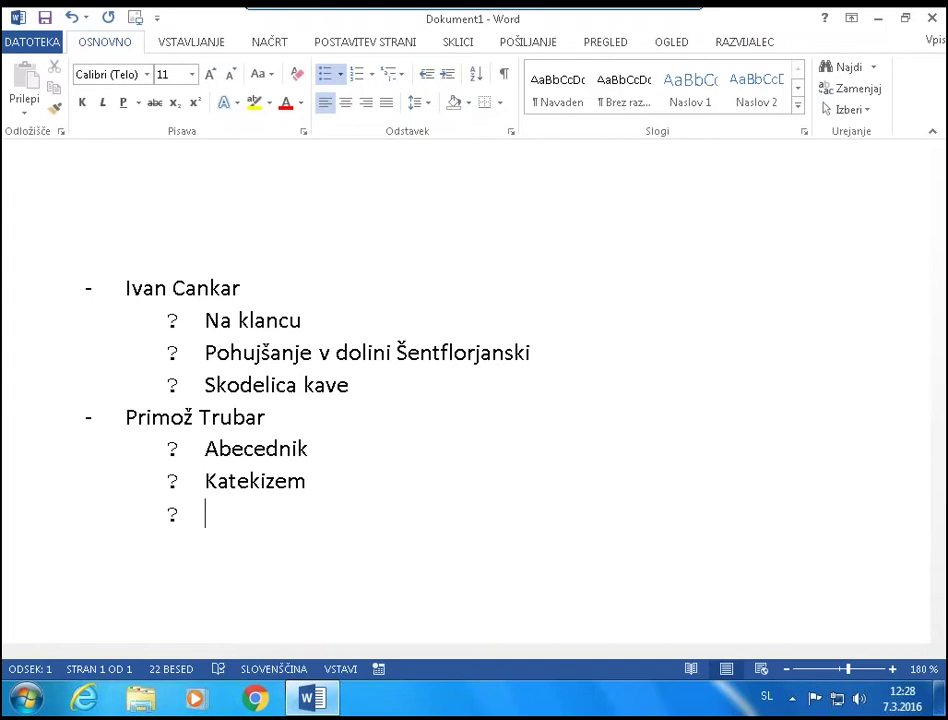
pyautogui.press('Return')
pyautogui.write('Anton Aškerc')
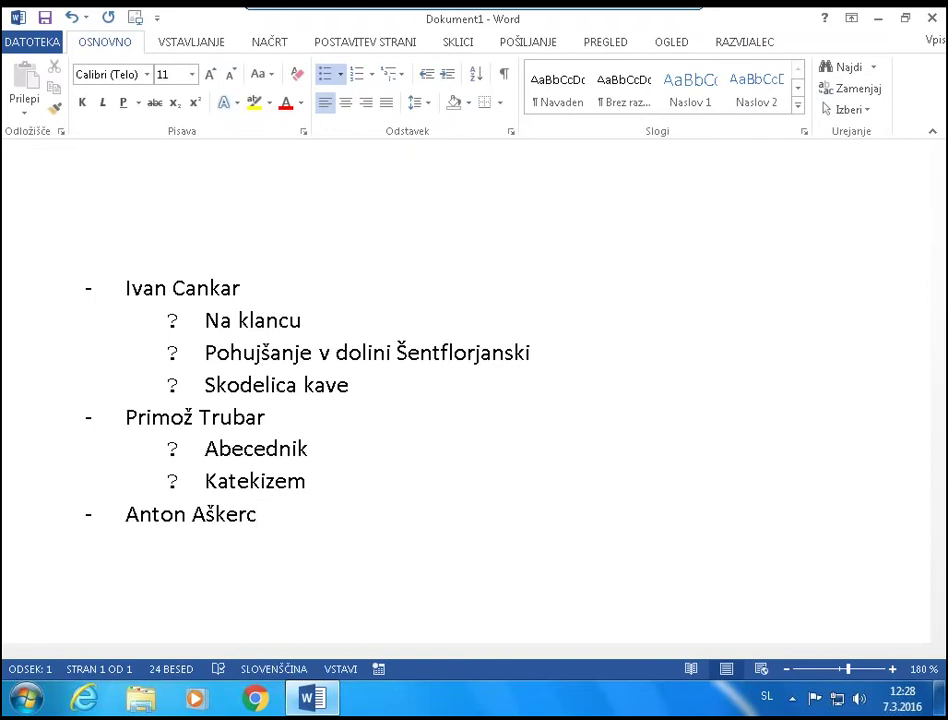
# End the list after Anton Aškerc, leaving an empty unbulleted paragraph below it.
pyautogui.press('Return')
pyautogui.press('Return')
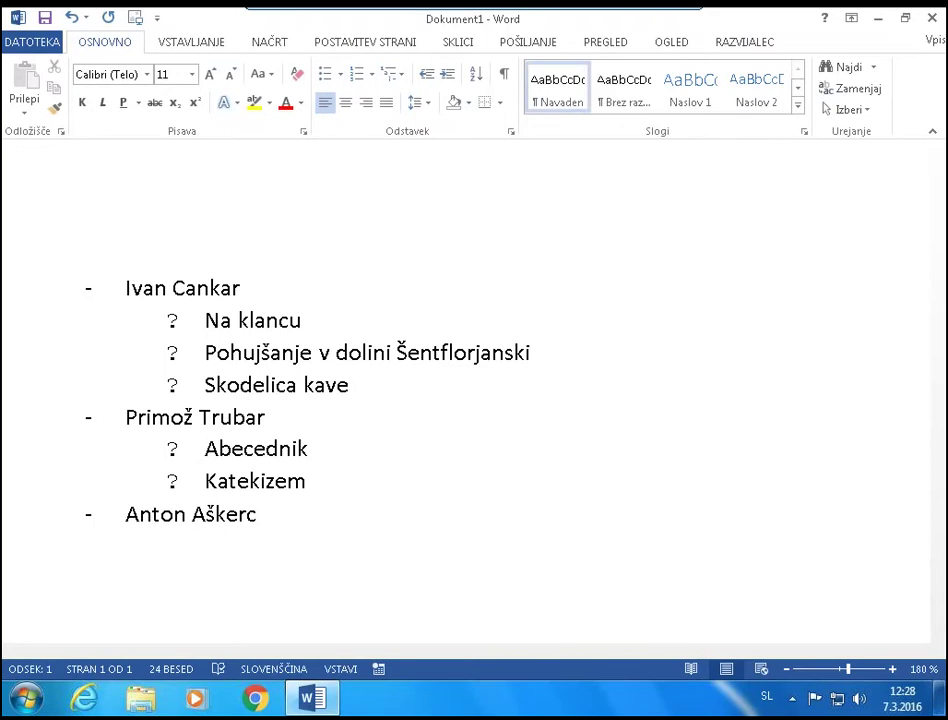
pyautogui.write('-')
pyautogui.press('BackSpace')
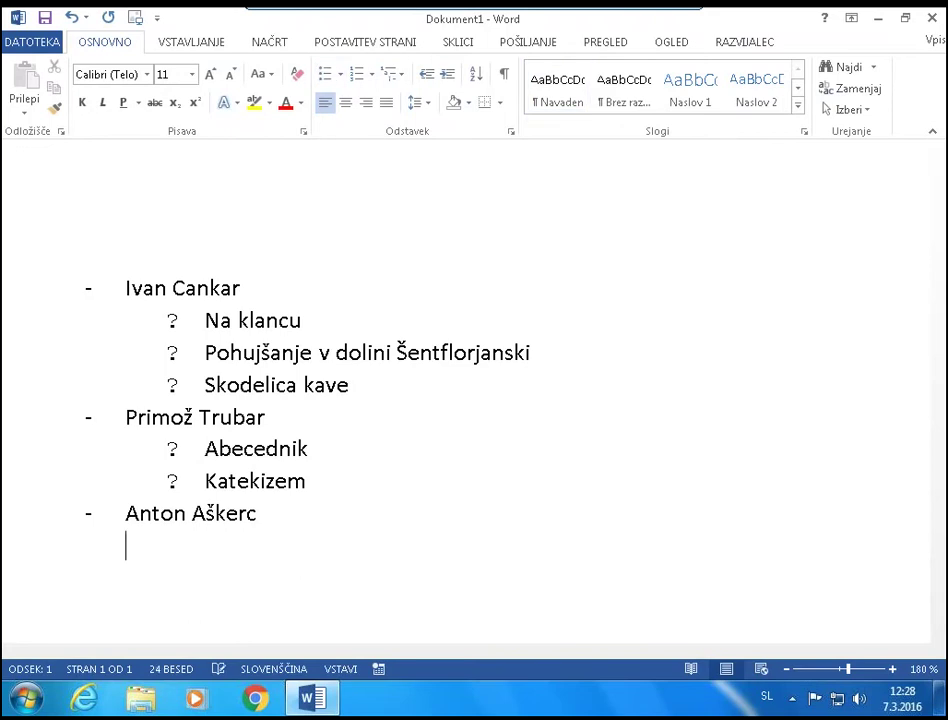
pyautogui.press('BackSpace')
pyautogui.press('Return')
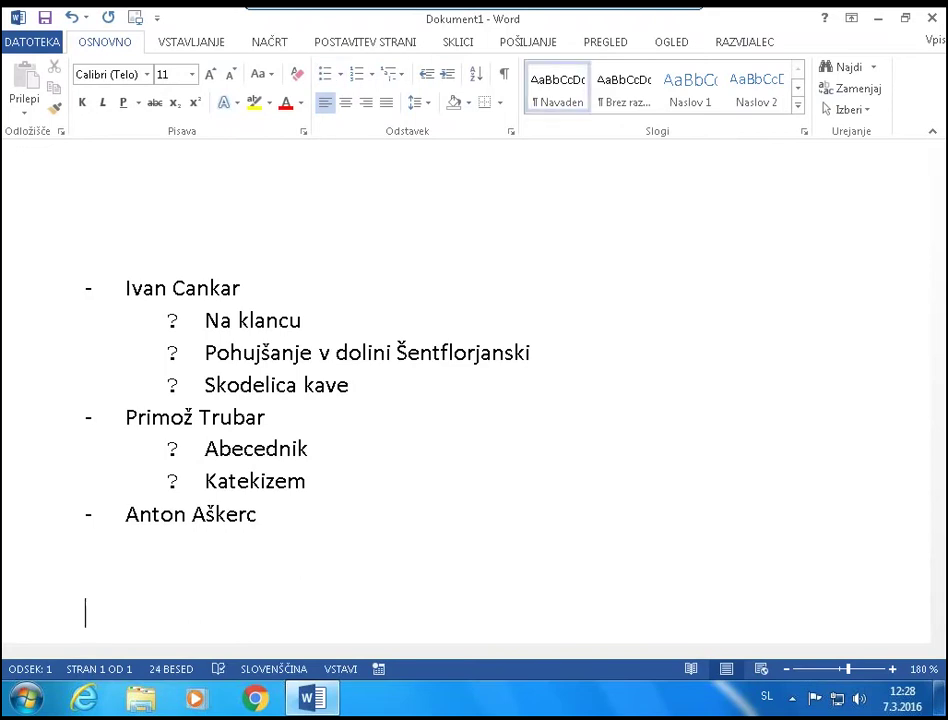
pyautogui.press('BackSpace')
pyautogui.press('BackSpace')
pyautogui.write('*')
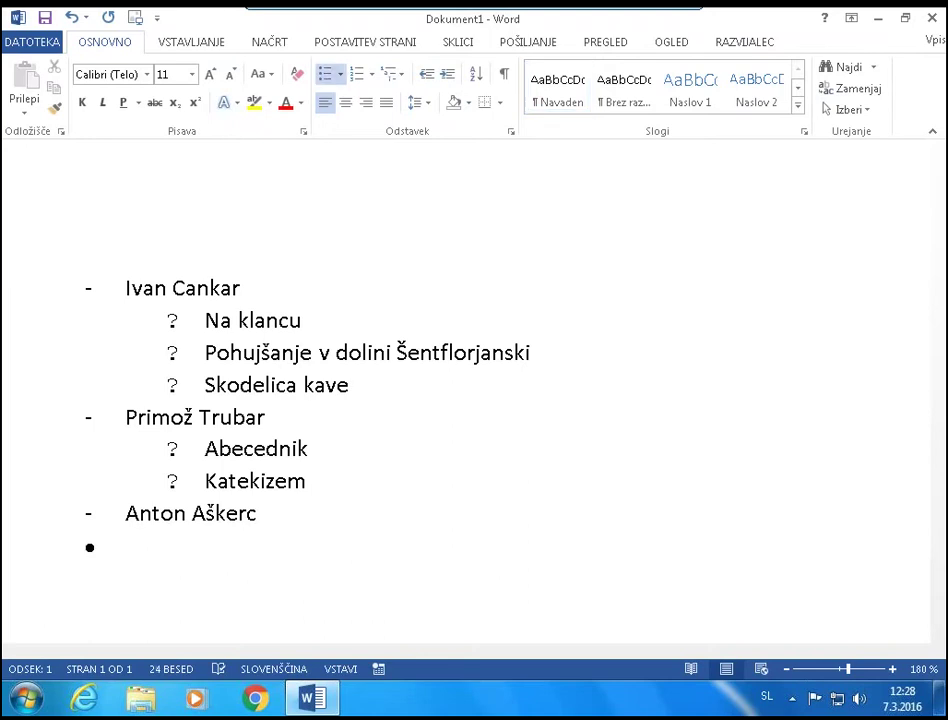
pyautogui.press('BackSpace')
pyautogui.press('BackSpace')
pyautogui.press('Return')
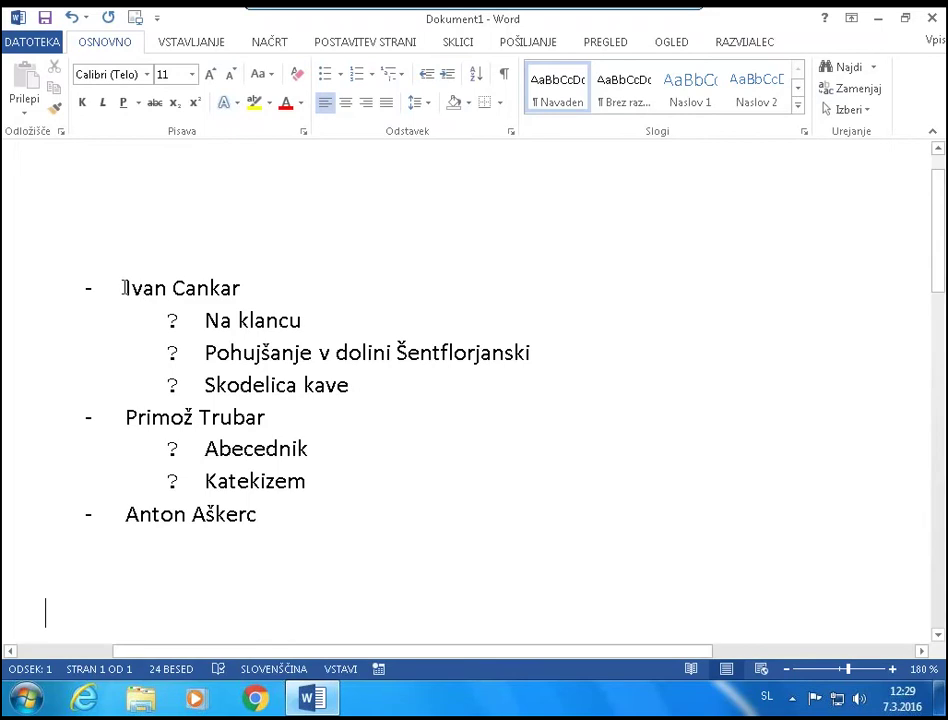
# Paste a copy of the author list below the original and select the pasted lines.
pyautogui.moveTo(122, 288); pyautogui.dragTo(303, 527)
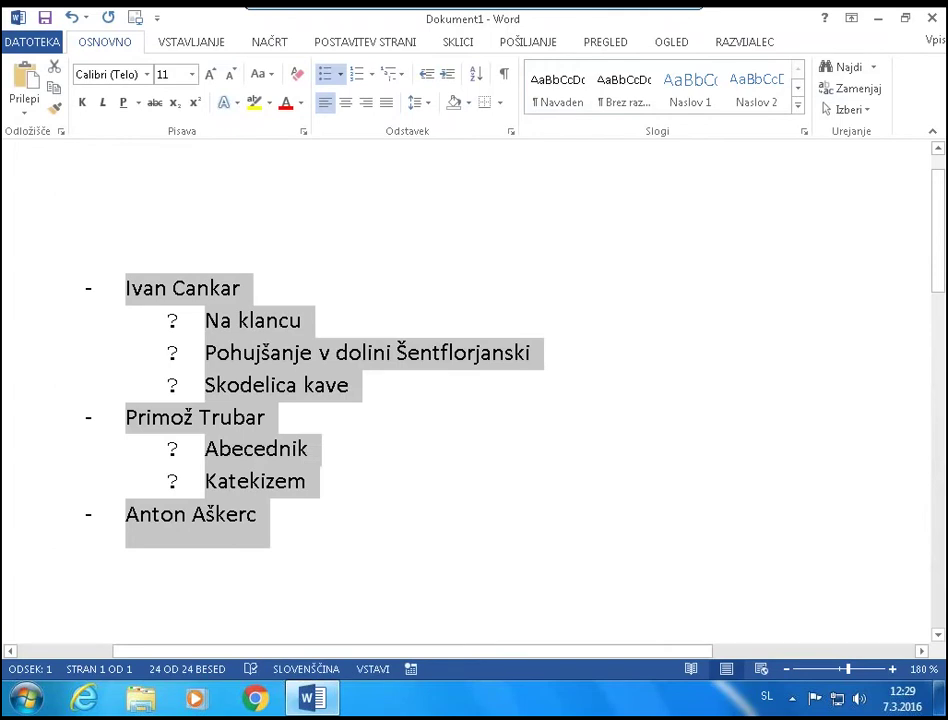
pyautogui.scroll(-3, 163, 467)
pyautogui.click(163, 446)
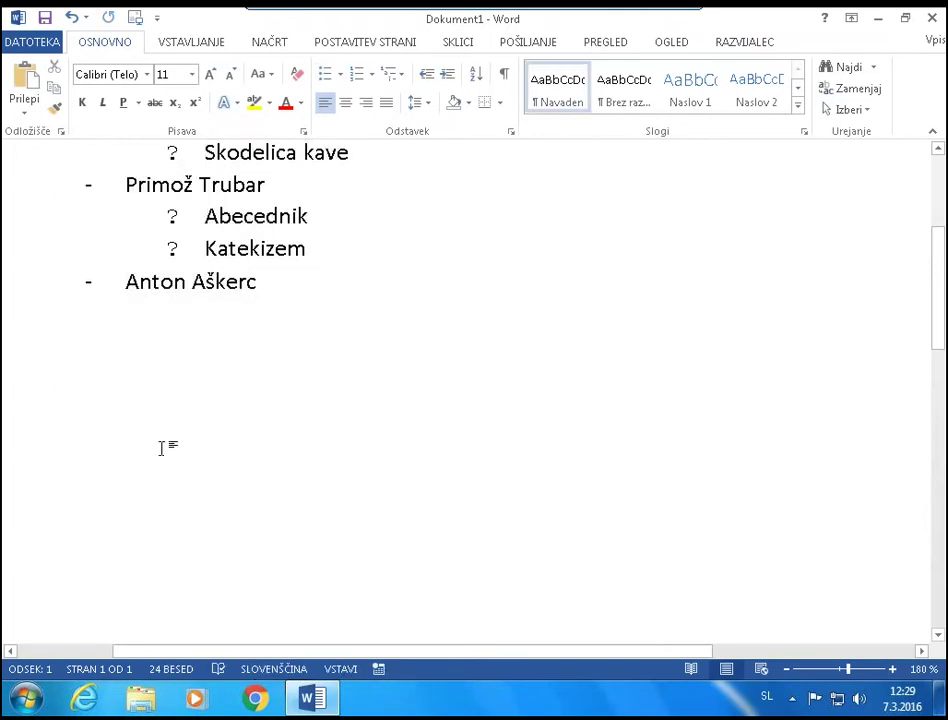
pyautogui.write('Ivan Cankar Na klancu Pohujšanje v dolini Šentflorjanski Skodelica kave Primož Trubar Abecednik Katekizem Anton Aškerc')
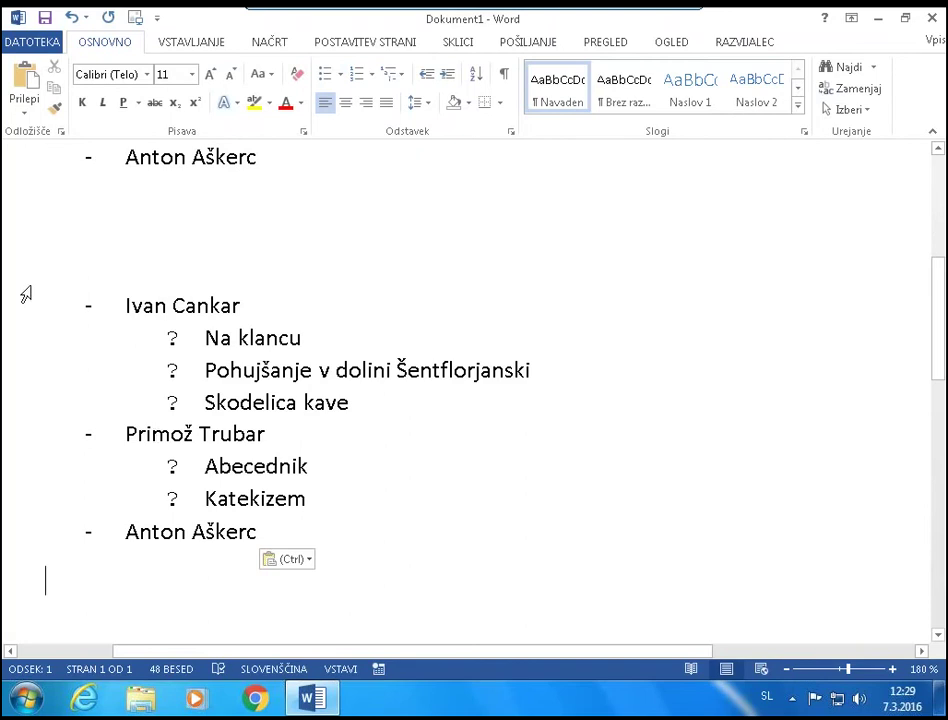
pyautogui.moveTo(25, 312); pyautogui.dragTo(63, 537)
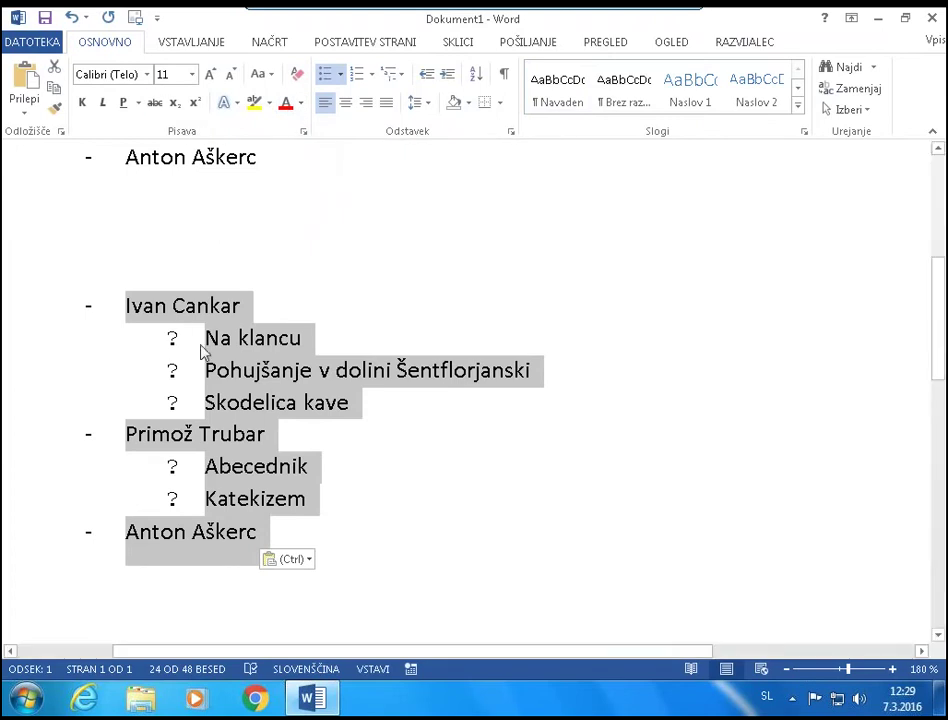
pyautogui.click(171, 316)
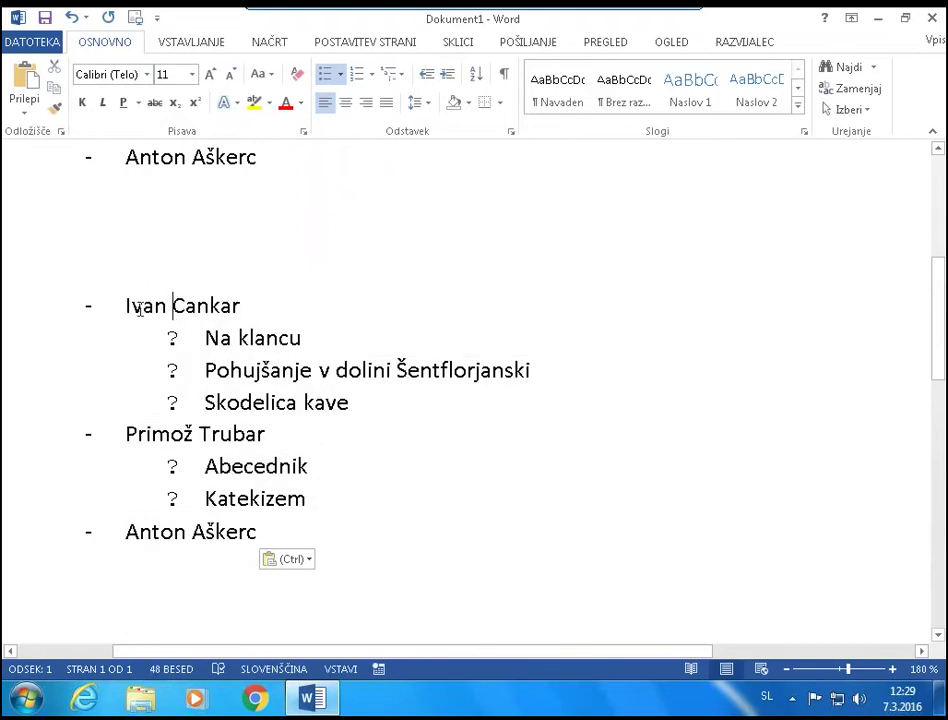
pyautogui.moveTo(25, 309); pyautogui.dragTo(25, 545)
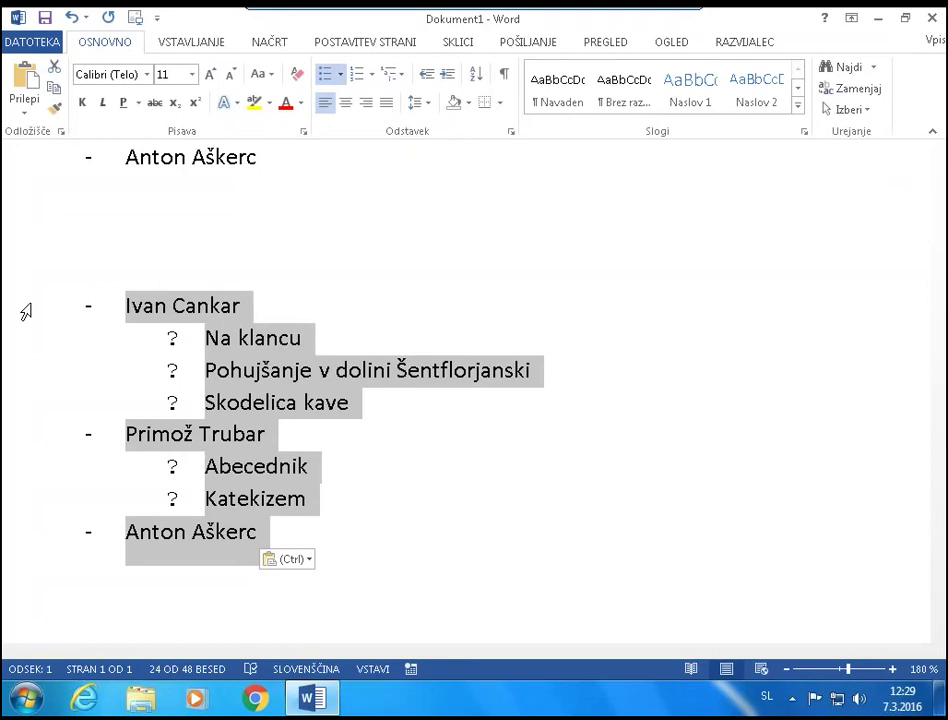
# Select the pasted list and apply Clear All Formatting so it becomes plain lines.
pyautogui.click(25, 312)
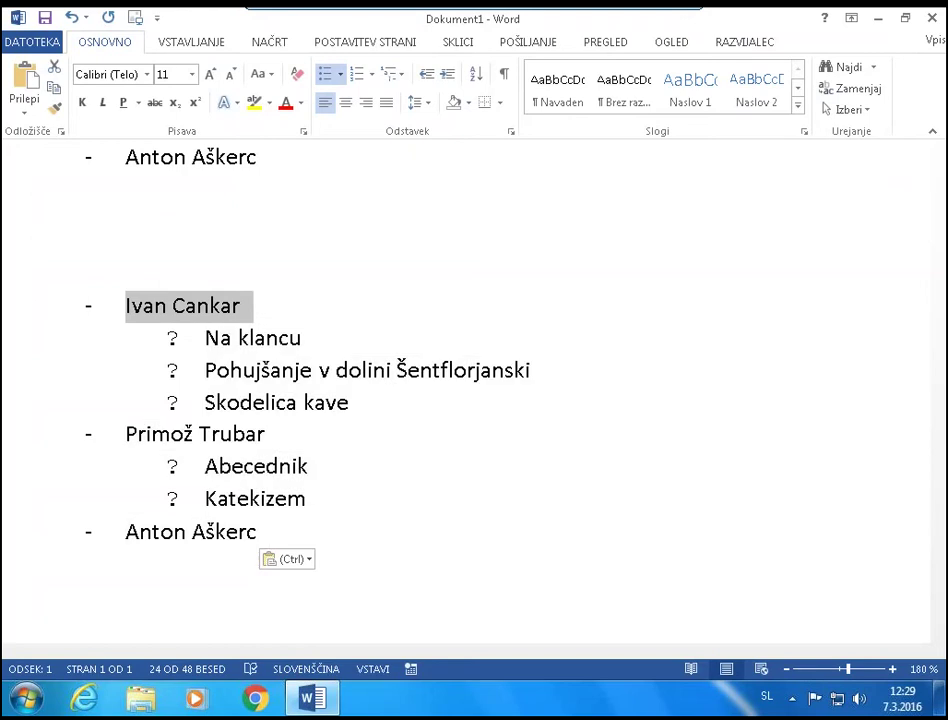
pyautogui.moveTo(25, 335); pyautogui.dragTo(38, 535)
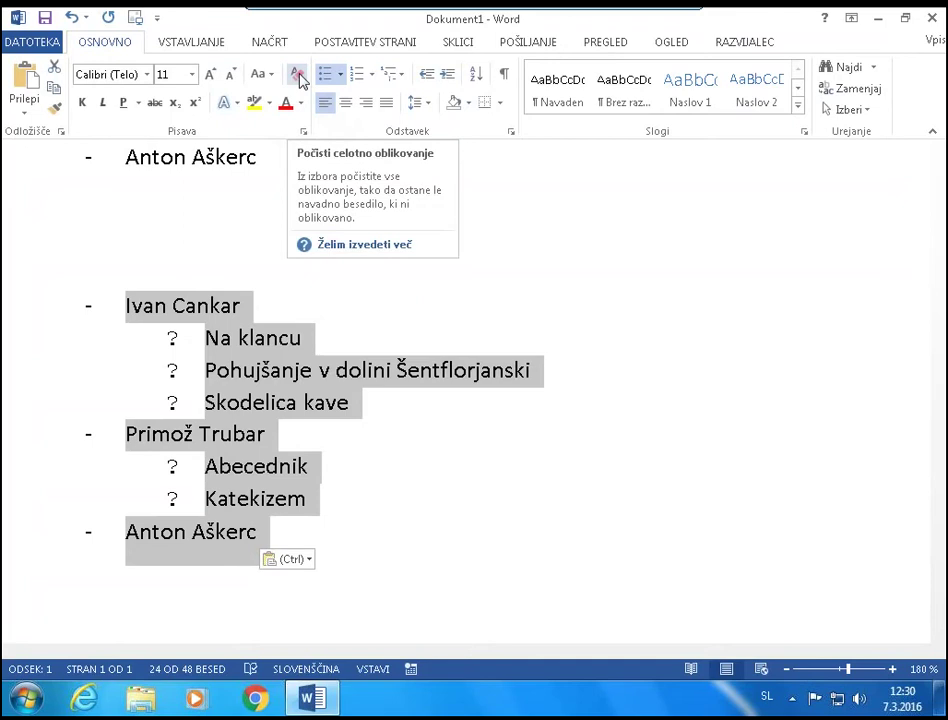
pyautogui.click(297, 76)
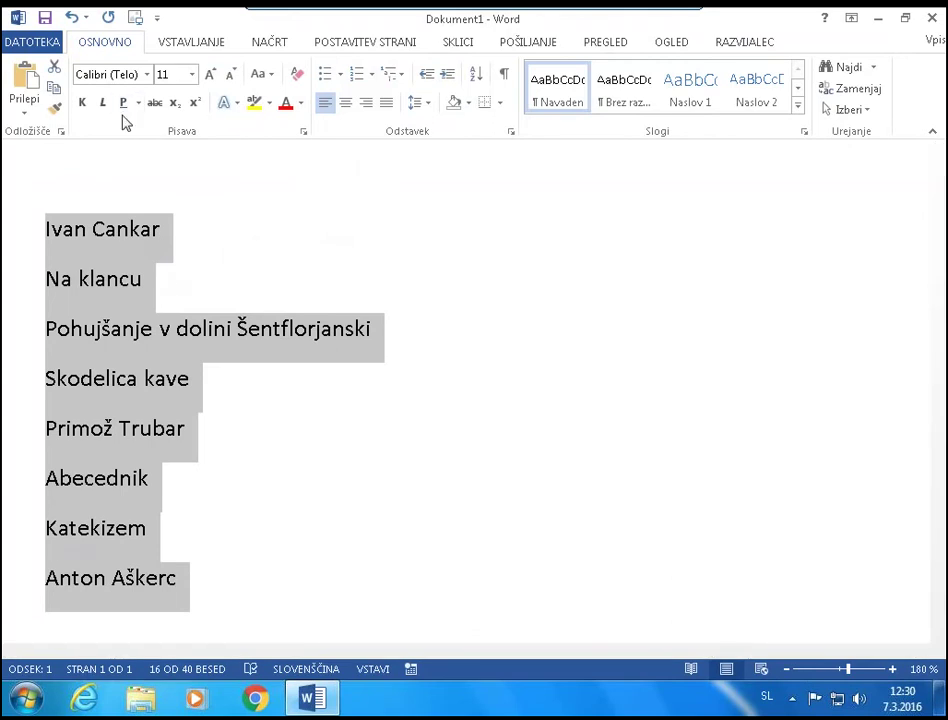
pyautogui.click(285, 436)
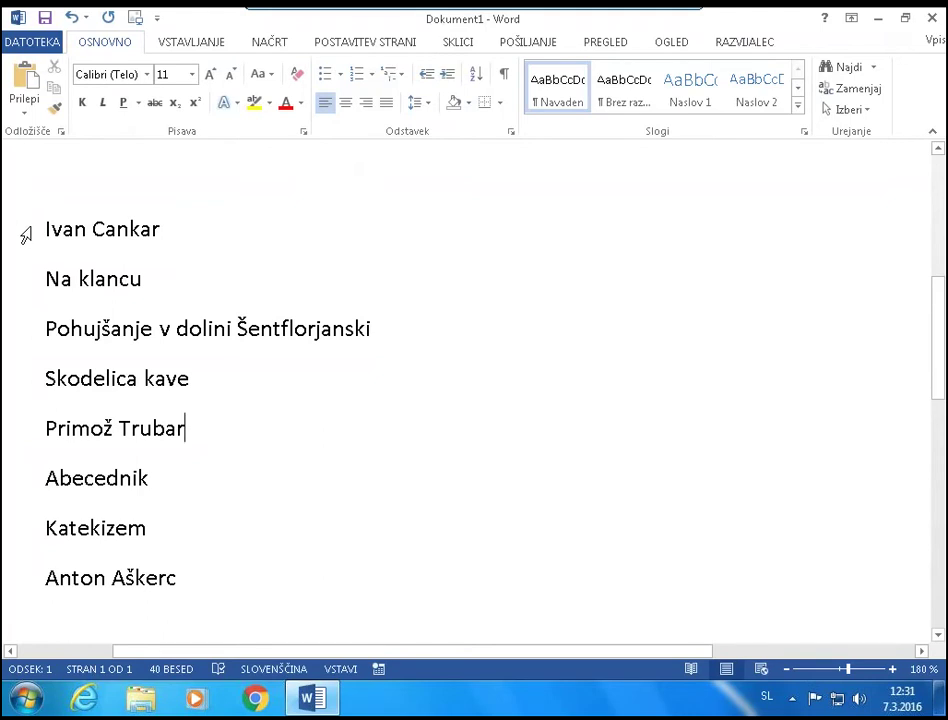
# Give the eight plain lines filled round bullets from the Bullet Library.
pyautogui.moveTo(25, 233); pyautogui.dragTo(36, 584)
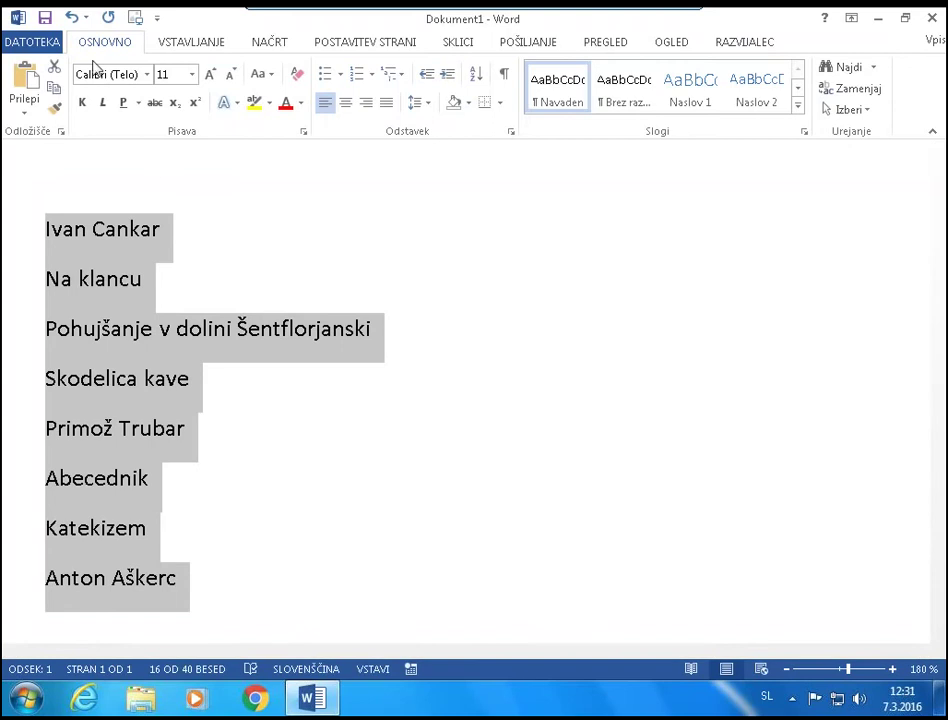
pyautogui.click(341, 75)
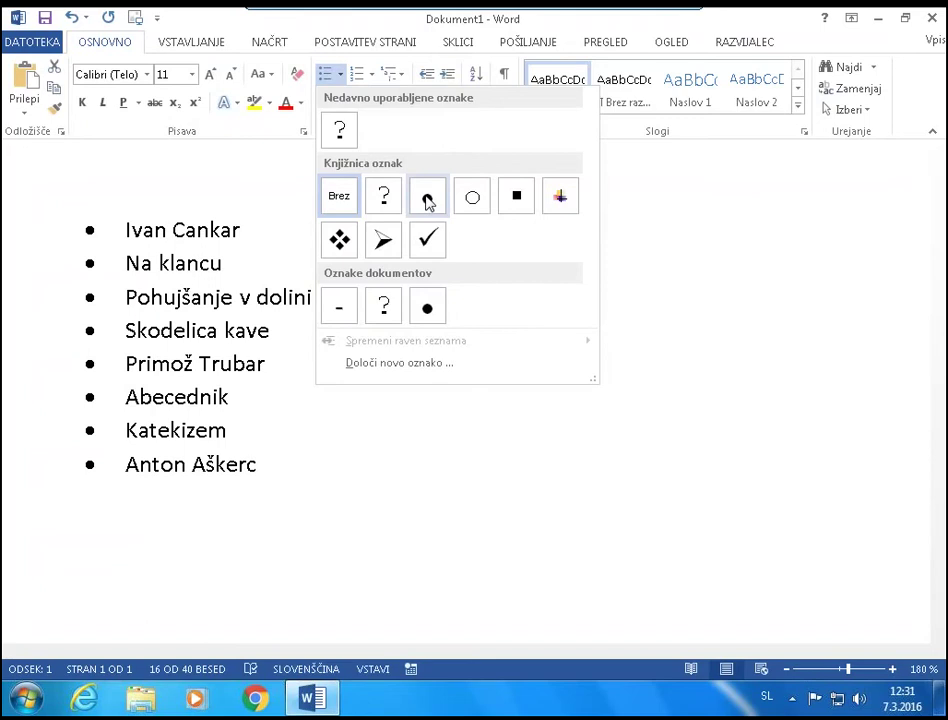
pyautogui.click(427, 198)
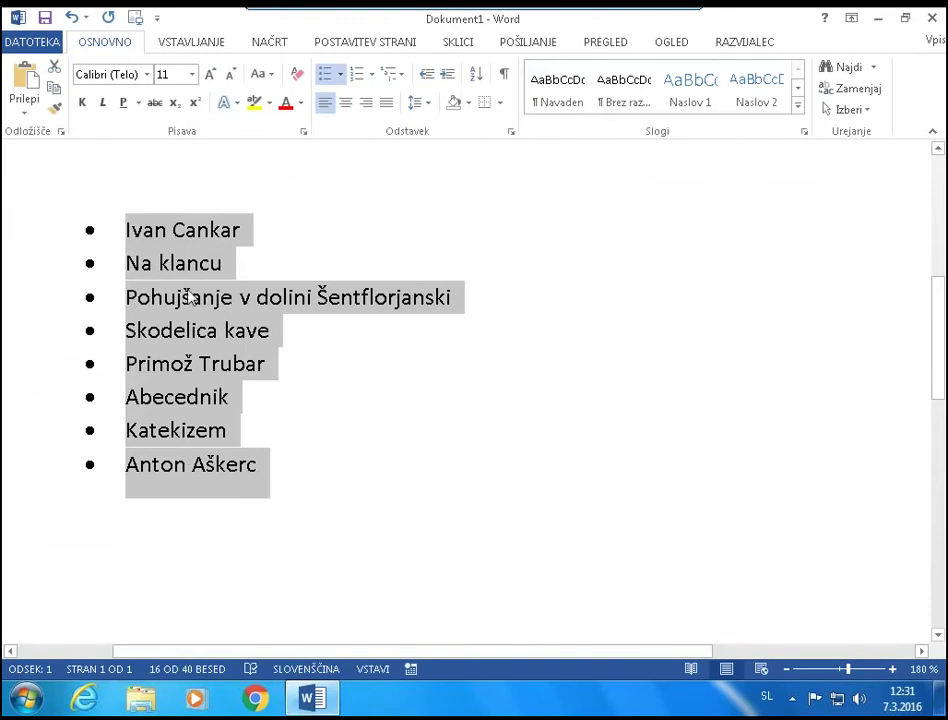
pyautogui.click(126, 266)
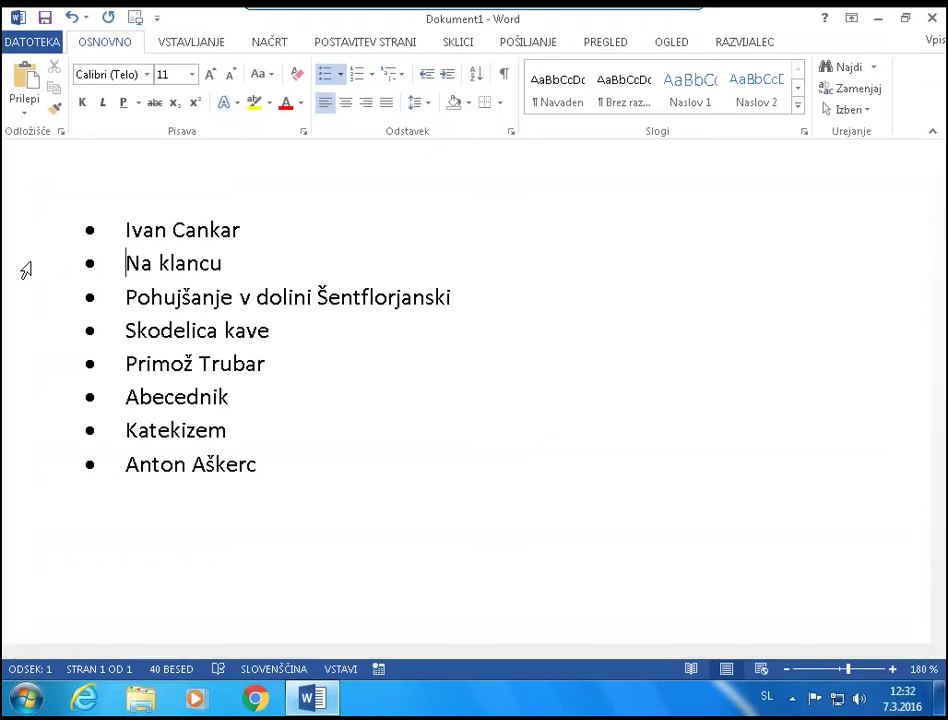
# Select Na klancu, Pohujšanje v dolini Šentflorjanski, Skodelica kave, Abecednik and Katekizem together, excluding authors.
pyautogui.moveTo(26, 270); pyautogui.dragTo(31, 331)
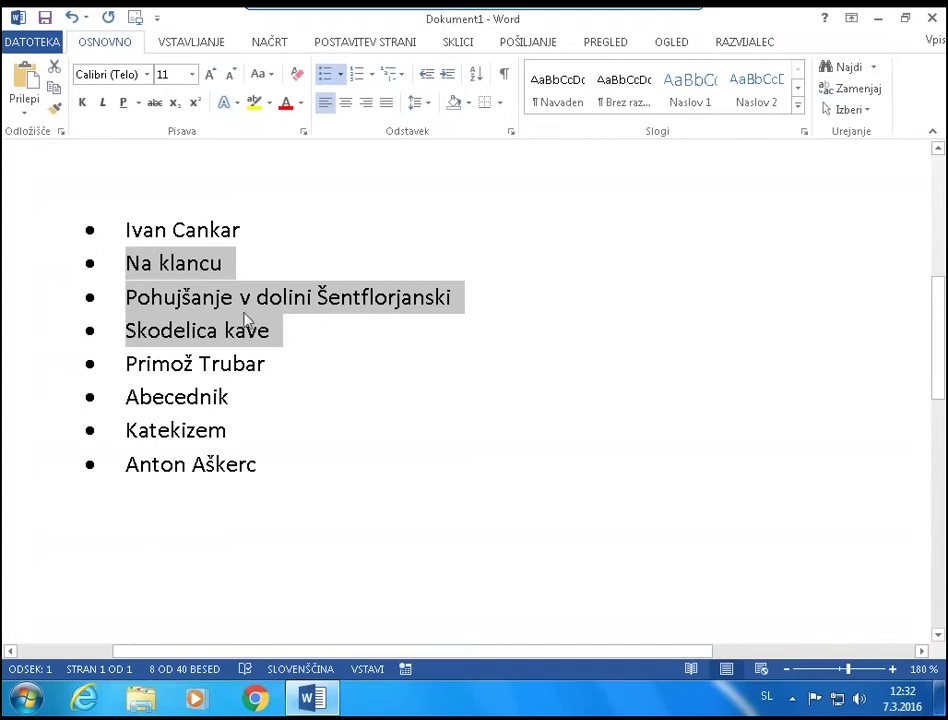
pyautogui.click(142, 262)
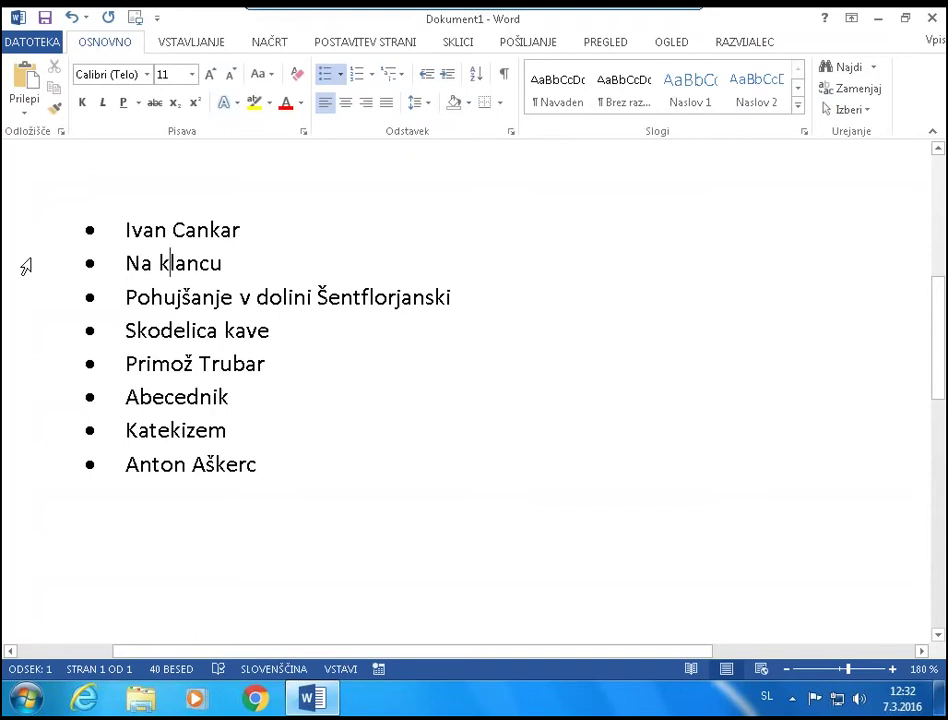
pyautogui.click(25, 266)
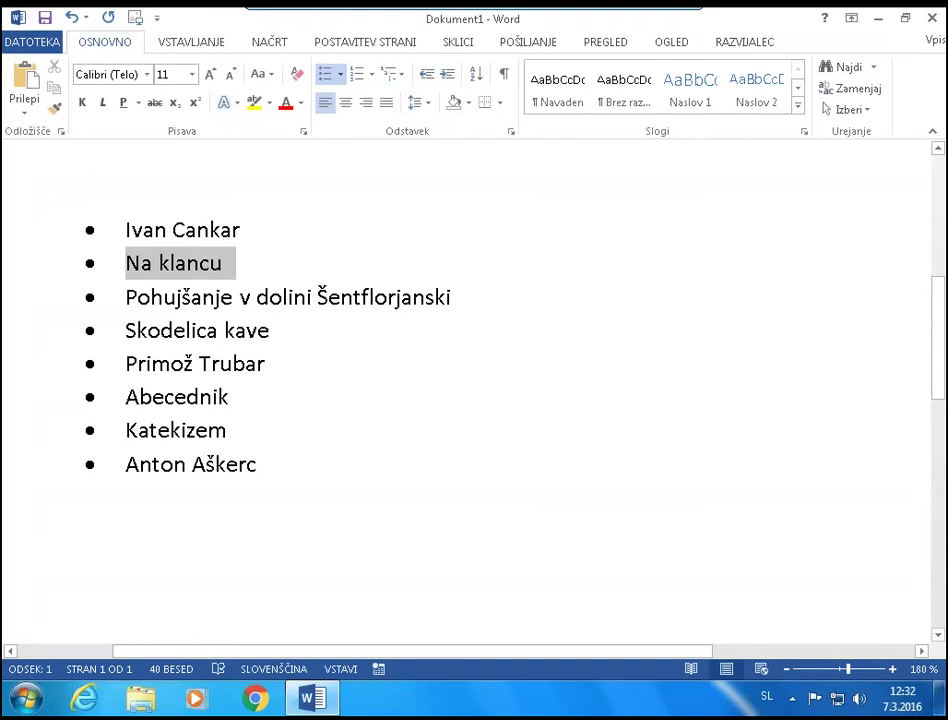
pyautogui.moveTo(25, 266); pyautogui.dragTo(25, 327)
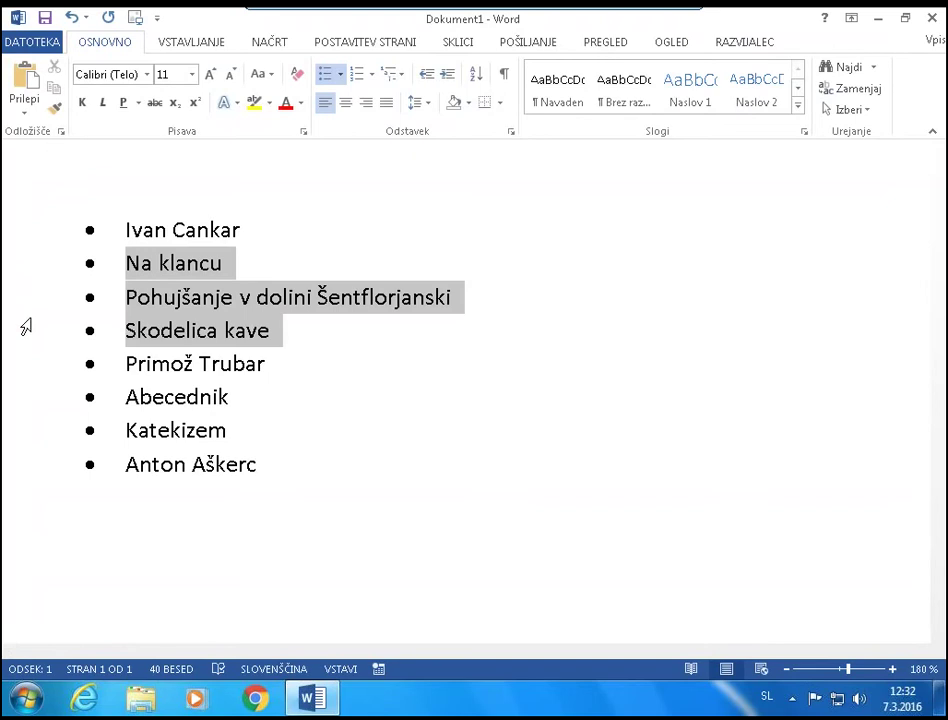
pyautogui.moveTo(26, 327); pyautogui.dragTo(25, 325)
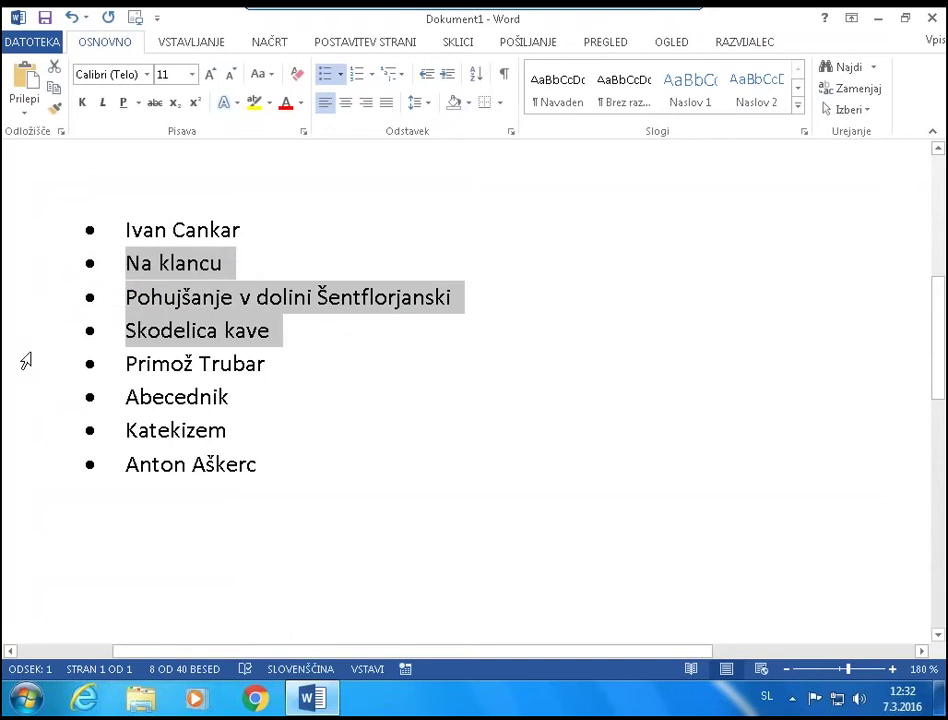
pyautogui.moveTo(26, 361); pyautogui.dragTo(32, 428)
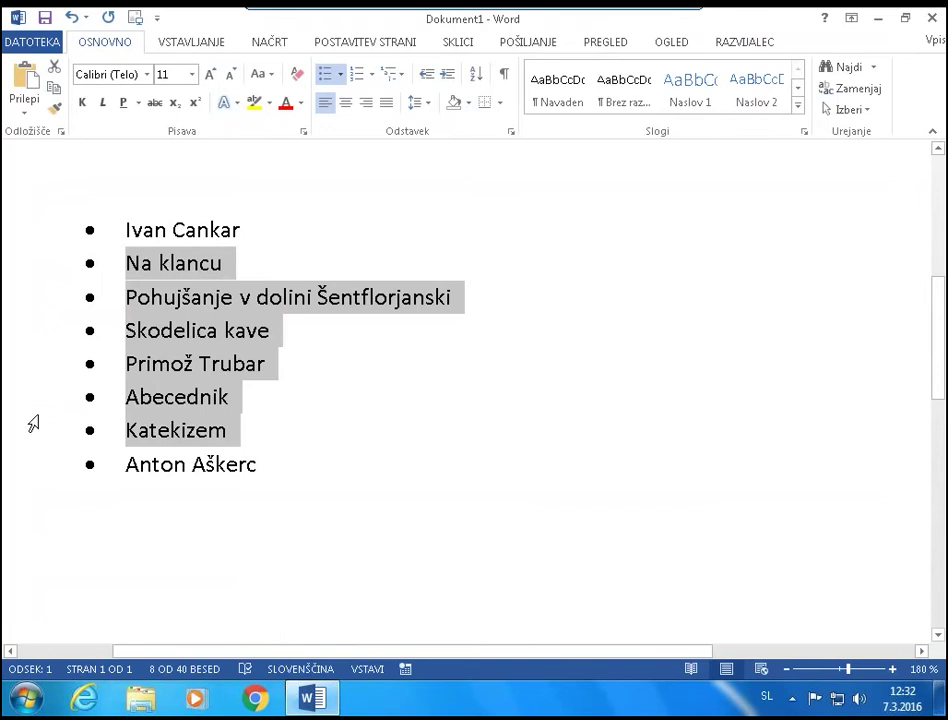
pyautogui.moveTo(33, 424); pyautogui.dragTo(26, 344)
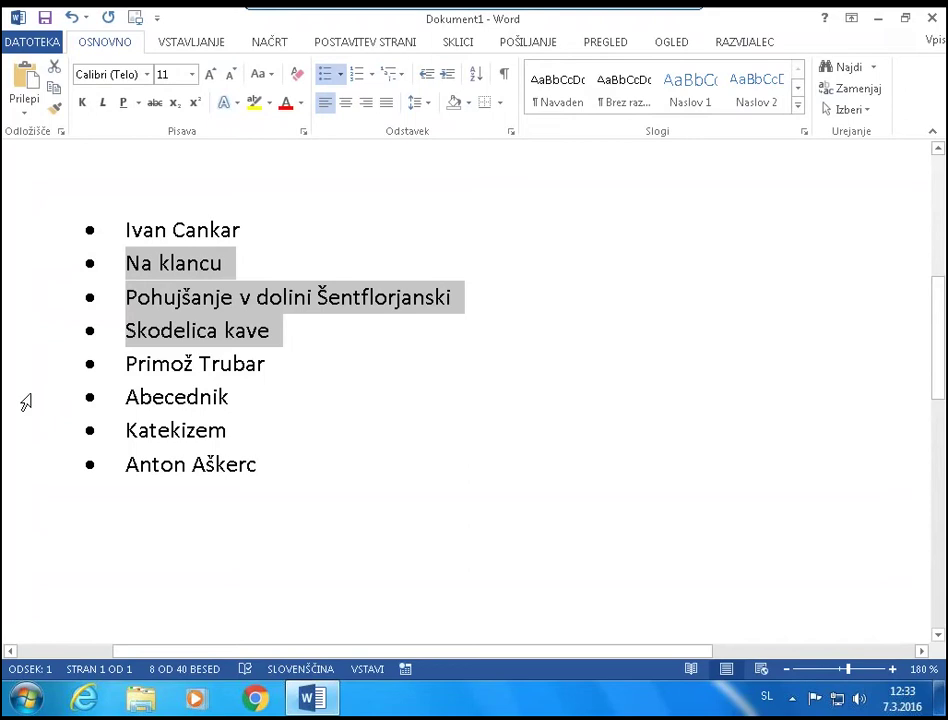
pyautogui.click(26, 402)
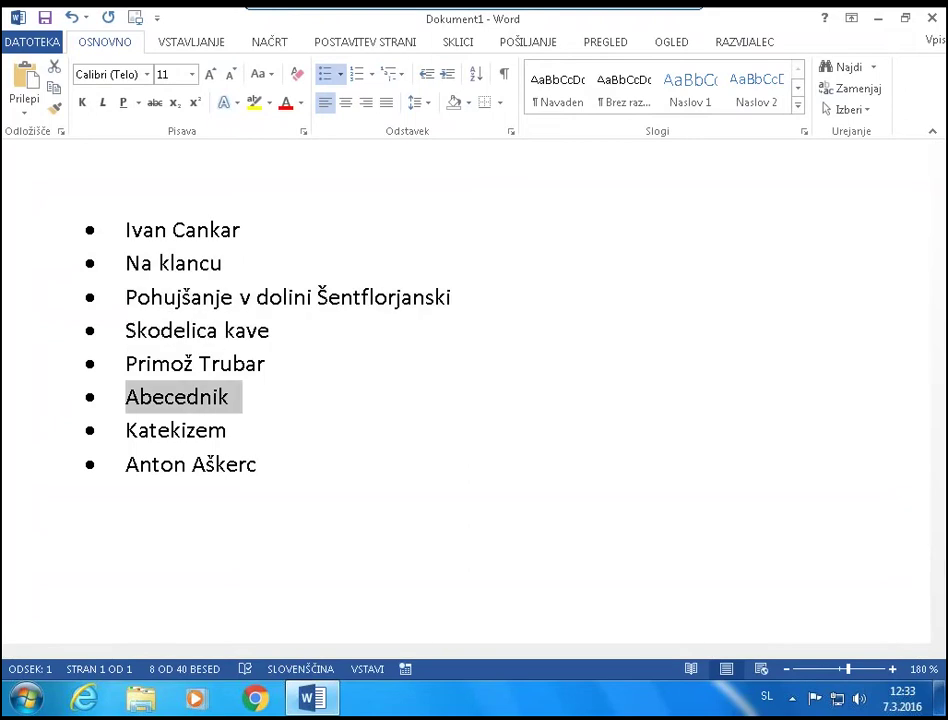
pyautogui.moveTo(26, 402); pyautogui.dragTo(26, 432)
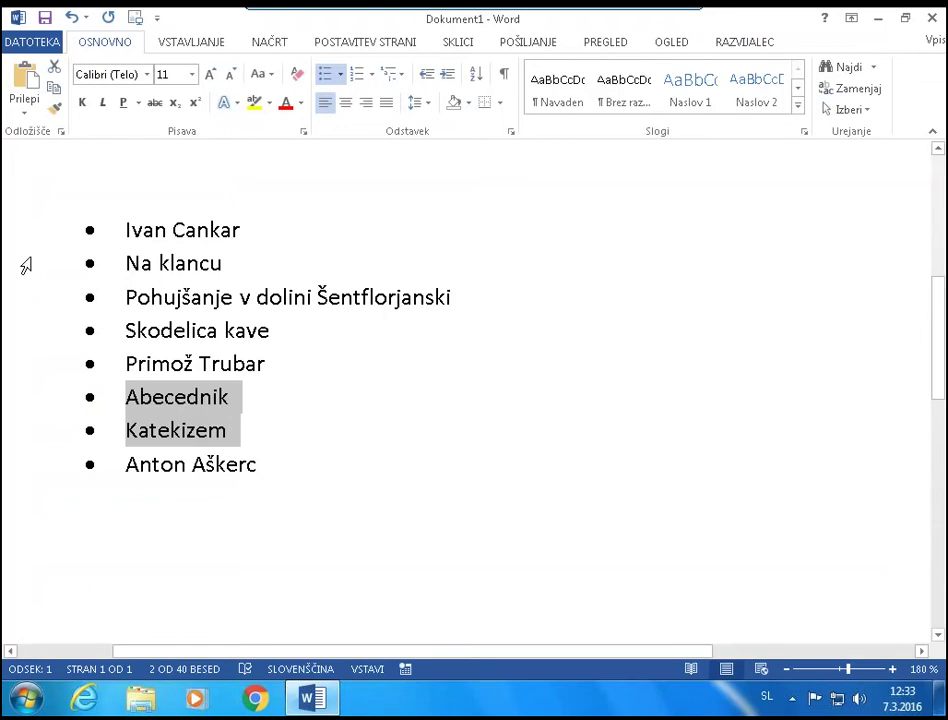
pyautogui.keyDown('ctrl'); pyautogui.click(26, 265); pyautogui.keyUp('ctrl')
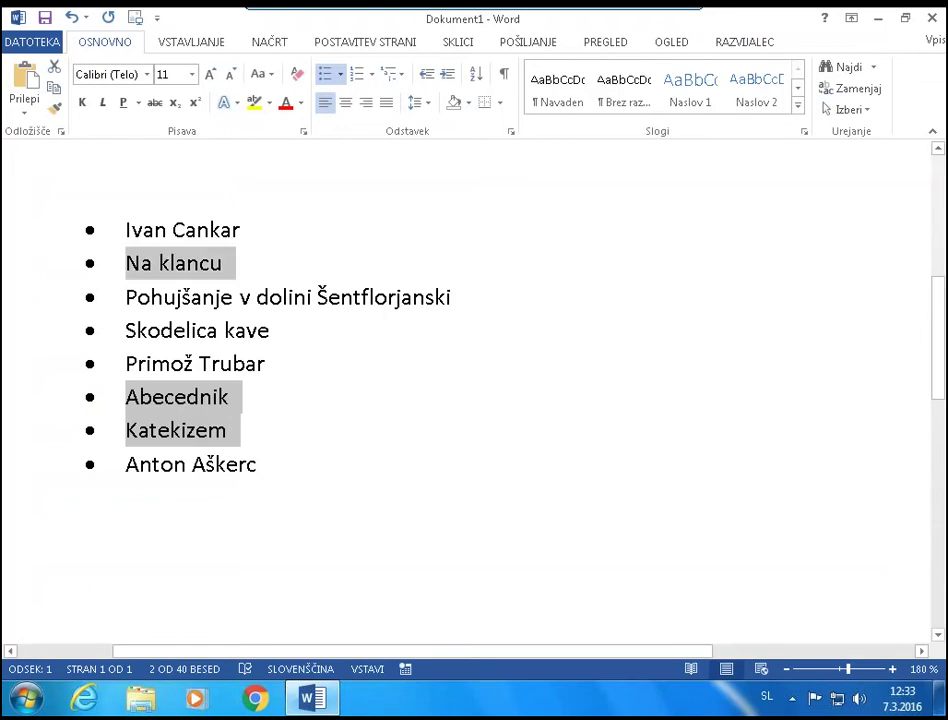
pyautogui.keyDown('ctrl'); pyautogui.click(25, 297); pyautogui.keyUp('ctrl')
pyautogui.keyDown('ctrl'); pyautogui.click(26, 328); pyautogui.keyUp('ctrl')
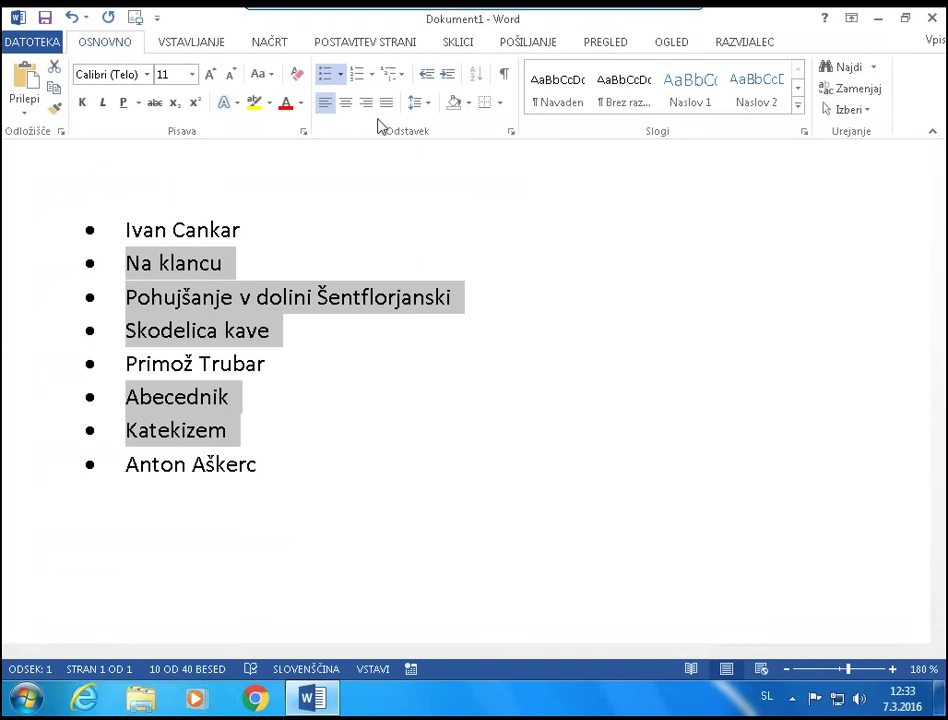
# Indent the five book titles one level and give them checkmark bullets.
pyautogui.click(448, 78)
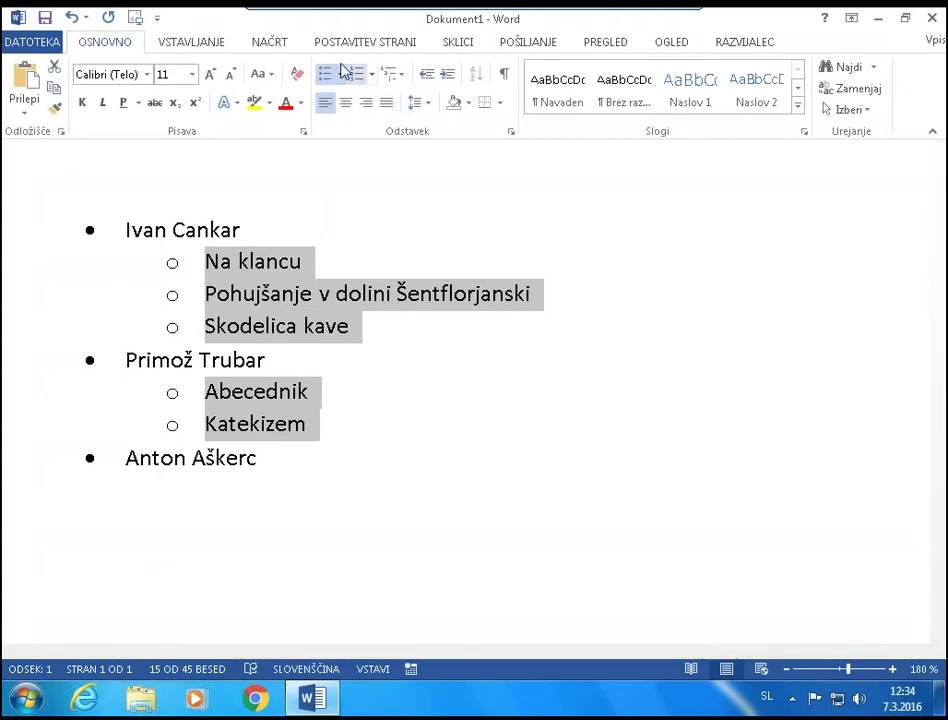
pyautogui.click(341, 76)
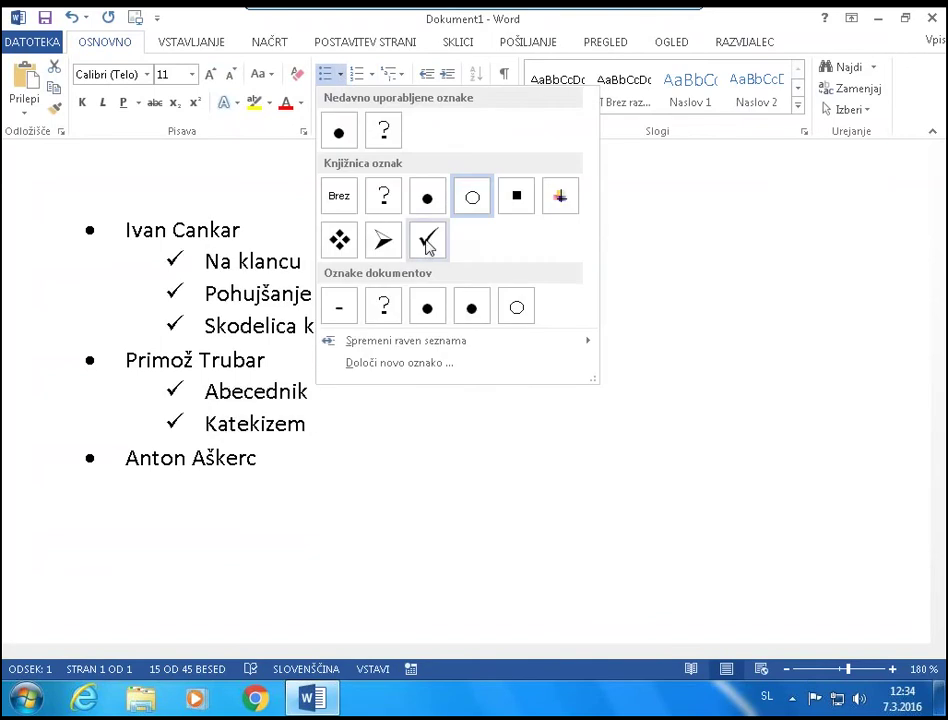
pyautogui.click(427, 246)
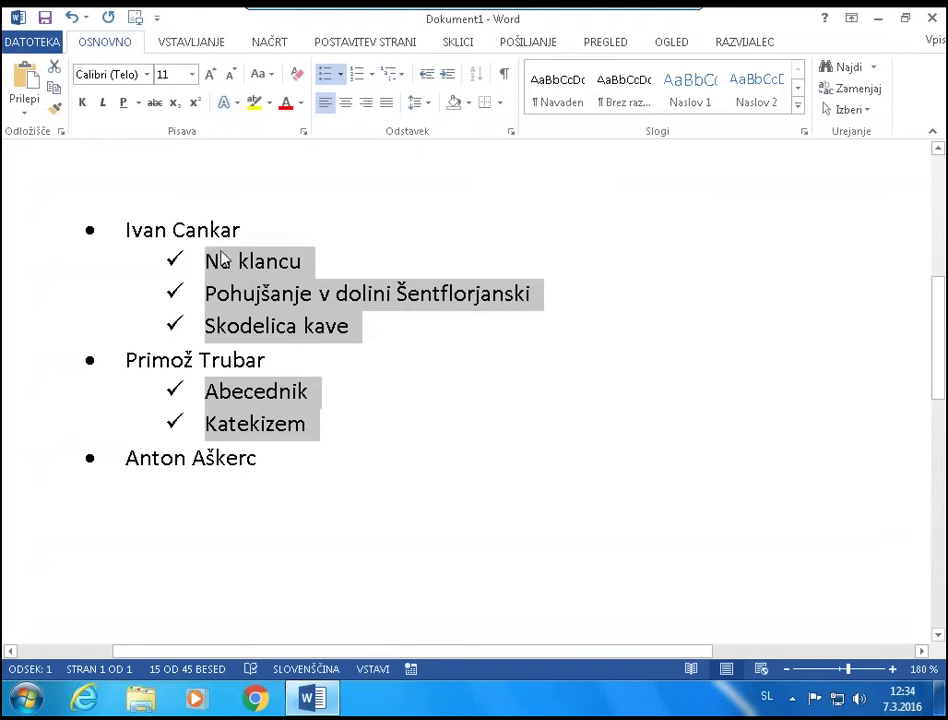
pyautogui.click(176, 229)
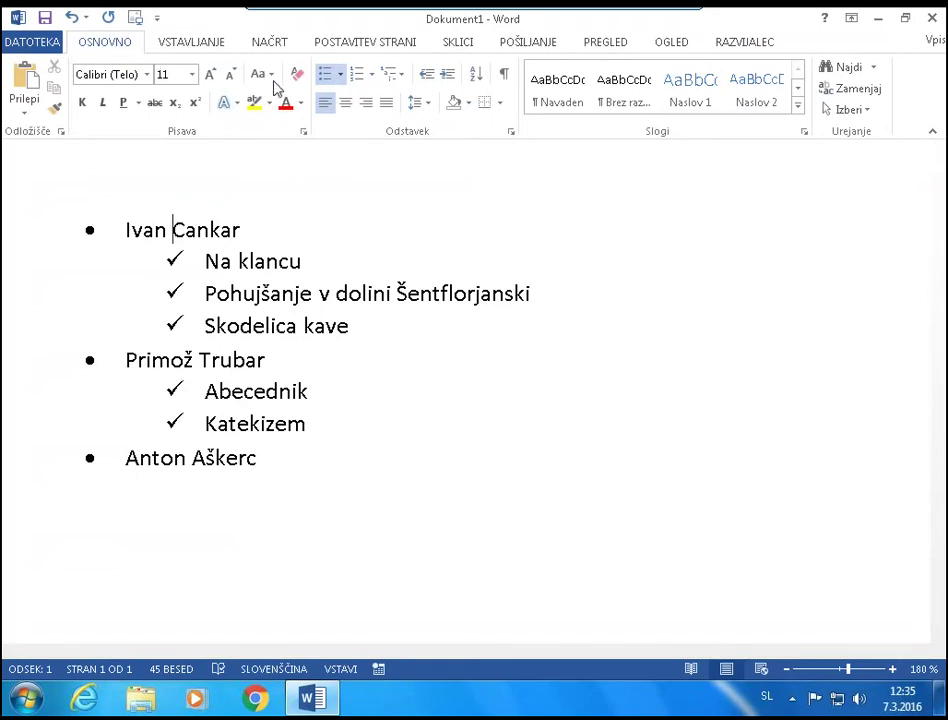
pyautogui.click(342, 75)
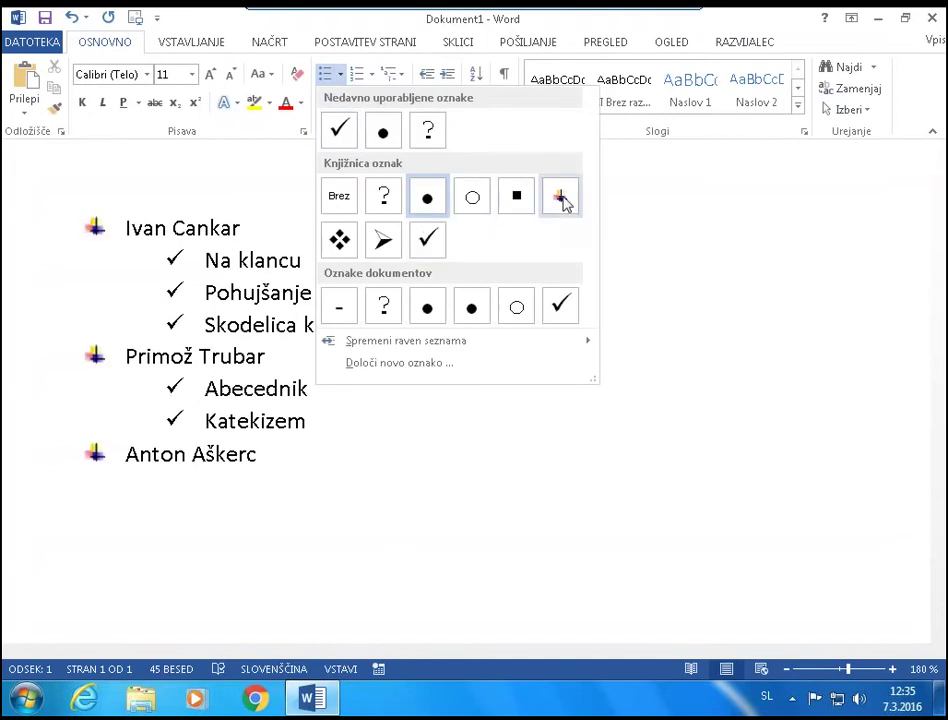
# Apply the colourful picture bullet to Ivan Cankar, Primož Trubar and Anton Aškerc.
pyautogui.click(563, 201)
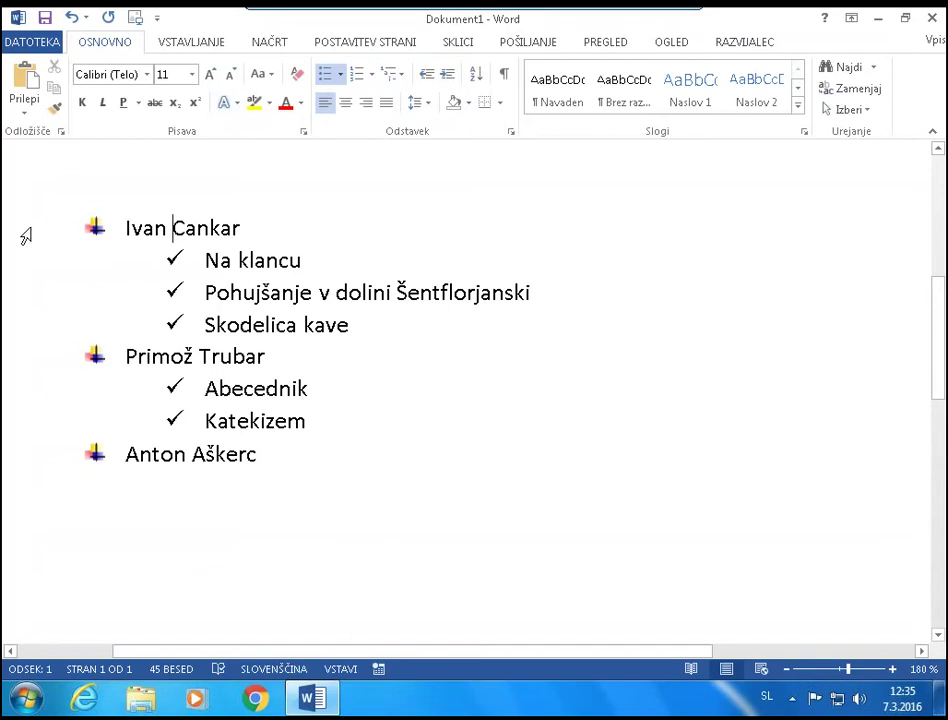
pyautogui.click(25, 236)
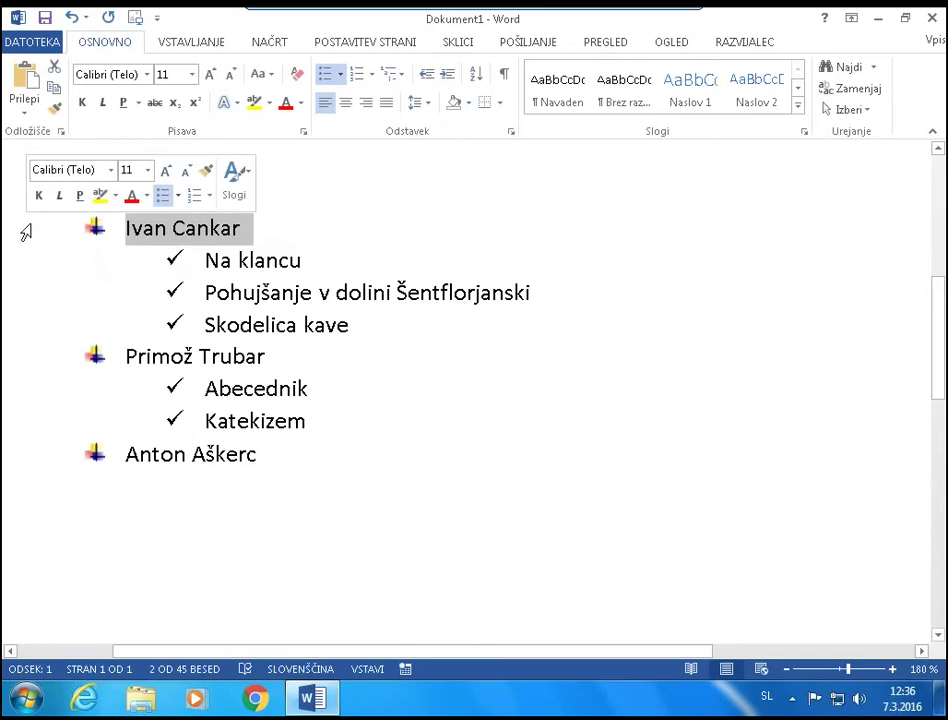
# Enlarge 'Ivan Cankar' to size 14 with Grow Font and colour it red.
pyautogui.click(209, 76)
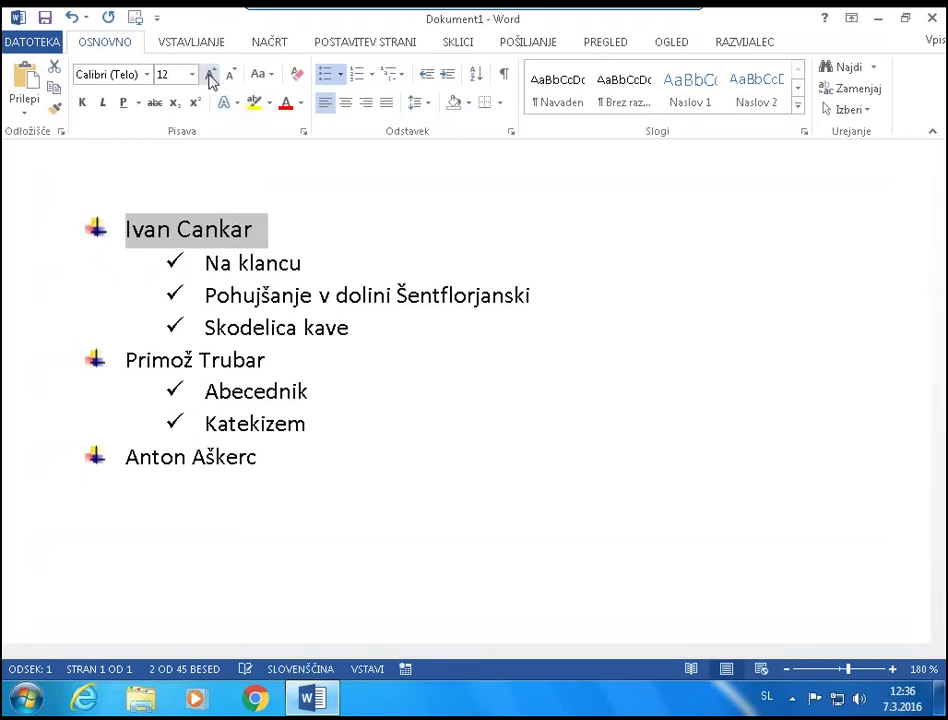
pyautogui.click(209, 76)
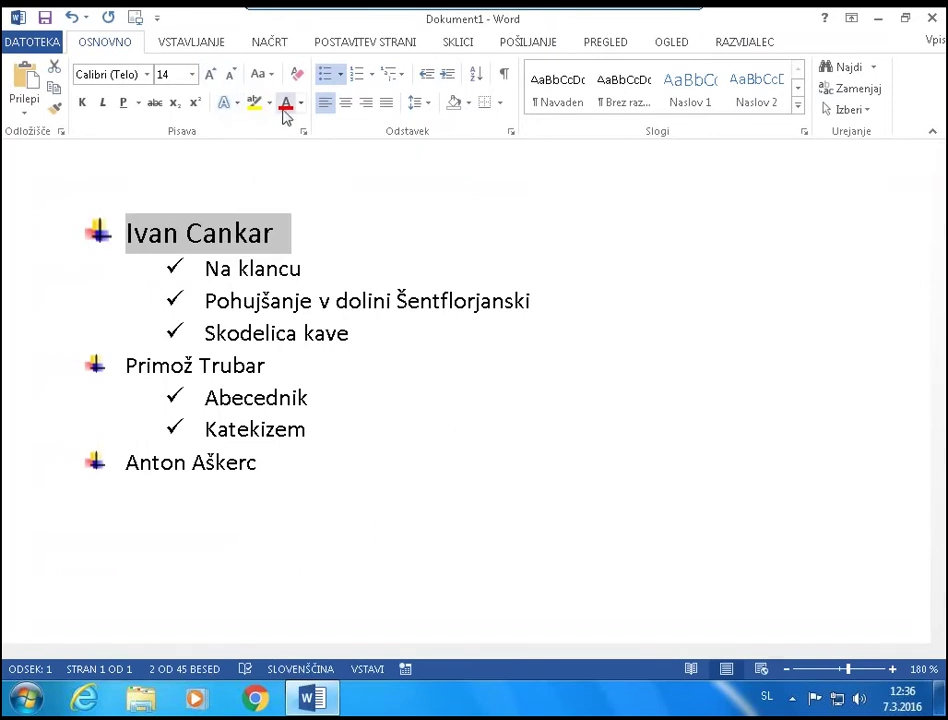
pyautogui.click(285, 106)
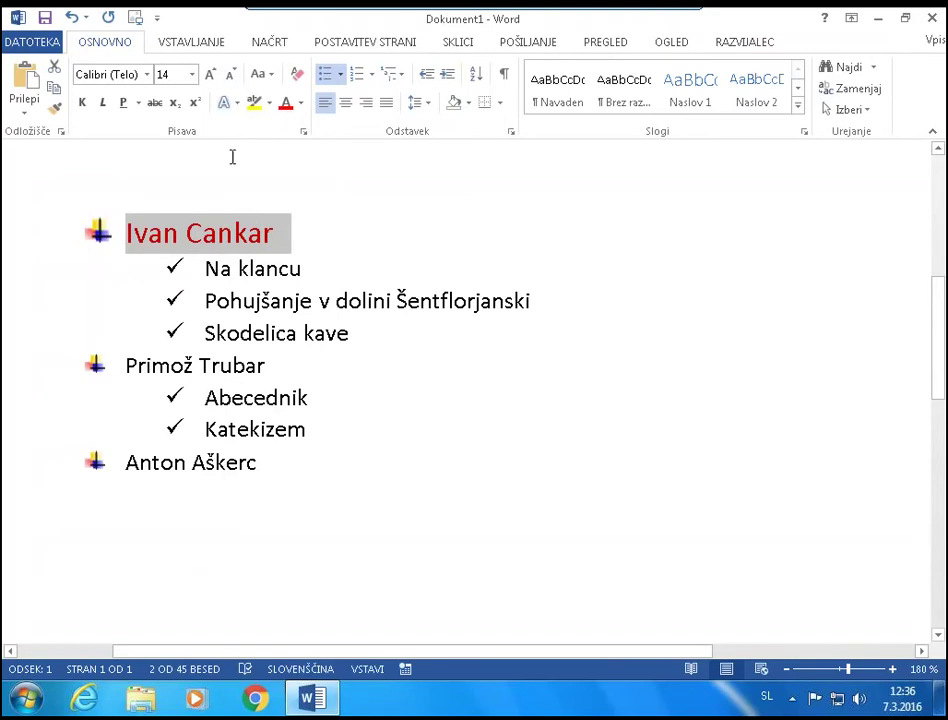
pyautogui.click(294, 268)
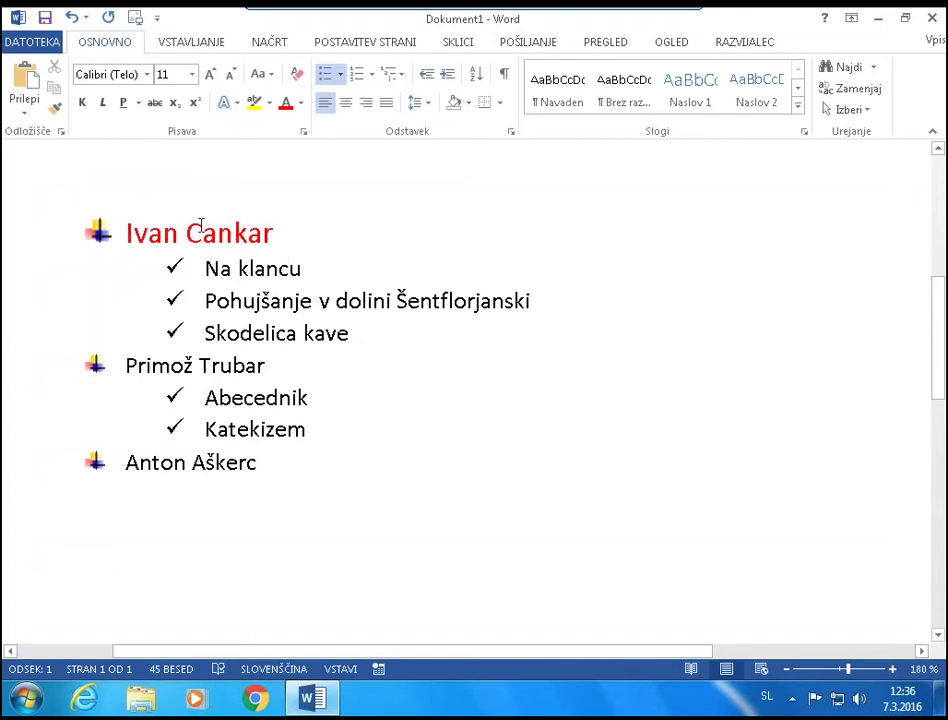
# Copy Ivan Cankar's red, size 14 formatting onto the Primož Trubar line with Format Painter.
pyautogui.click(26, 243)
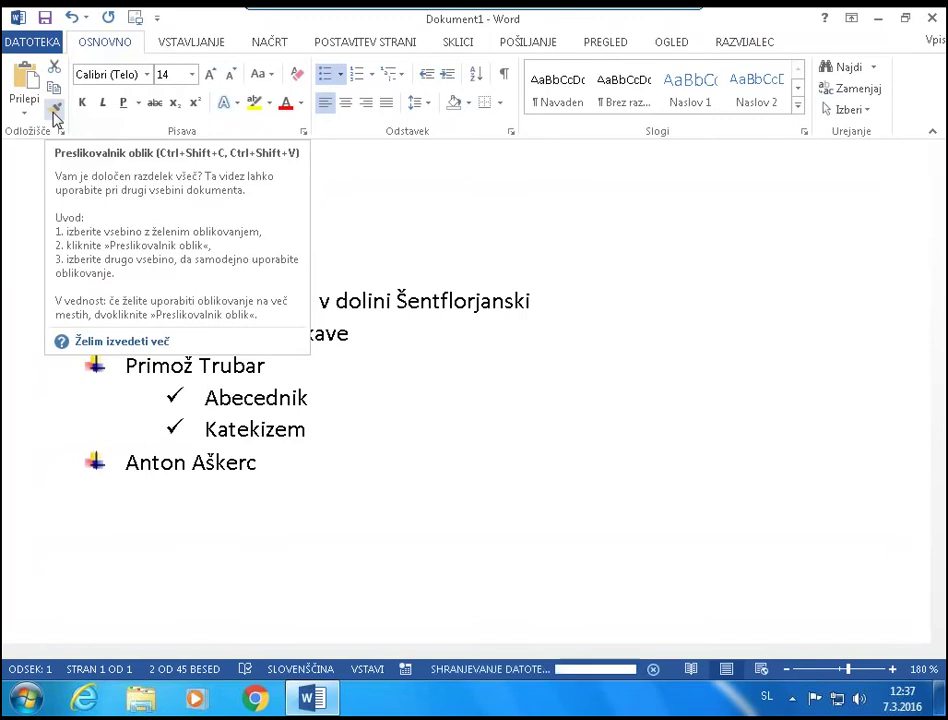
pyautogui.click(56, 110)
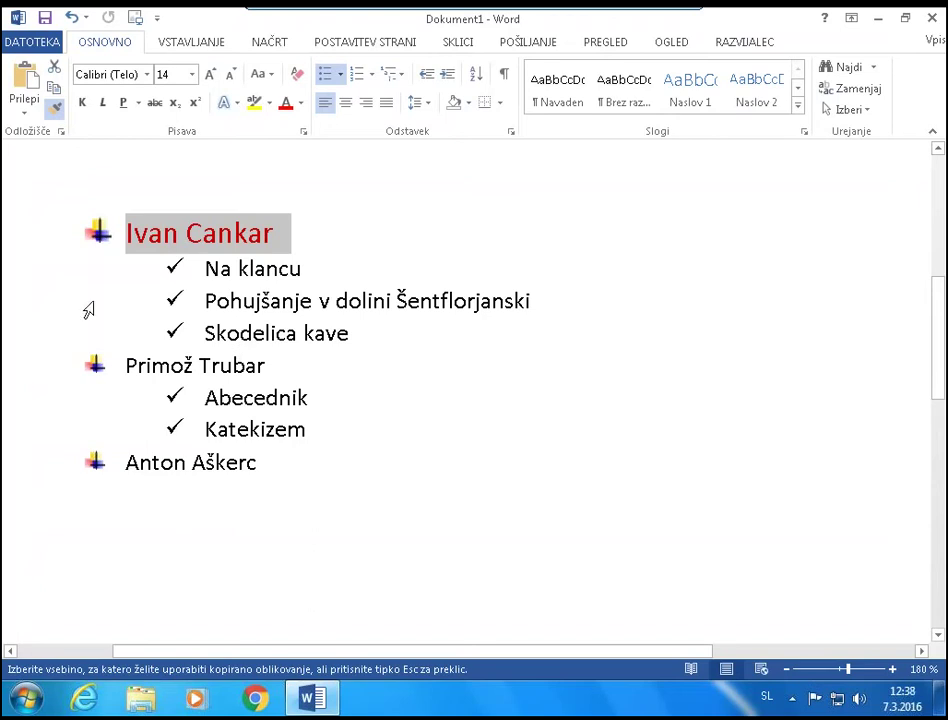
pyautogui.click(32, 369)
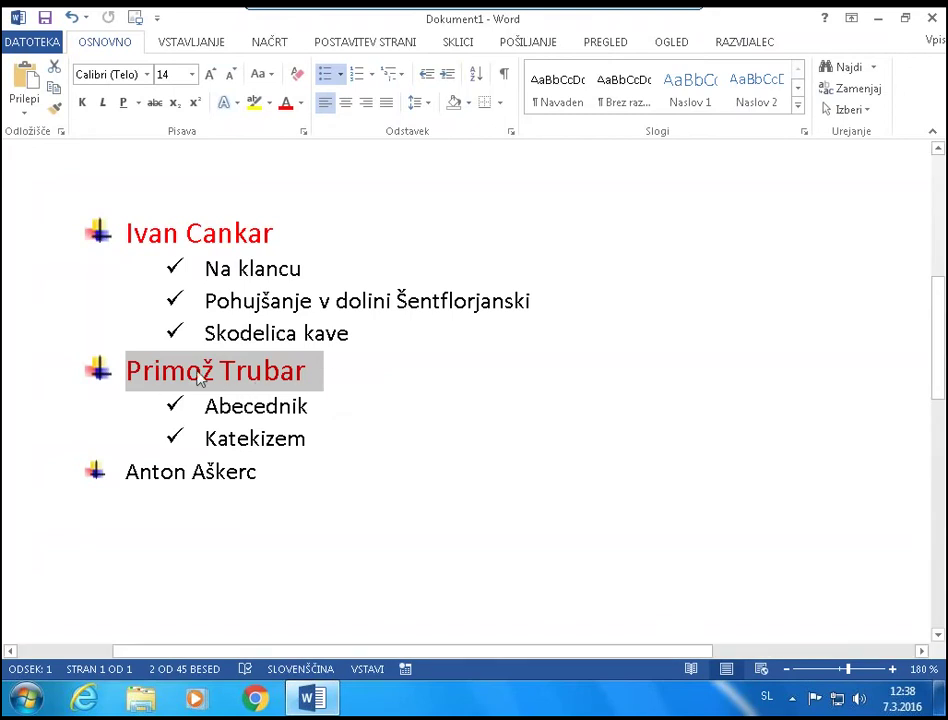
# Paint the red, size 14 format onto Anton Aškerc and the Pohujšanje v dolini Šentflorjanski line.
pyautogui.click(54, 107)
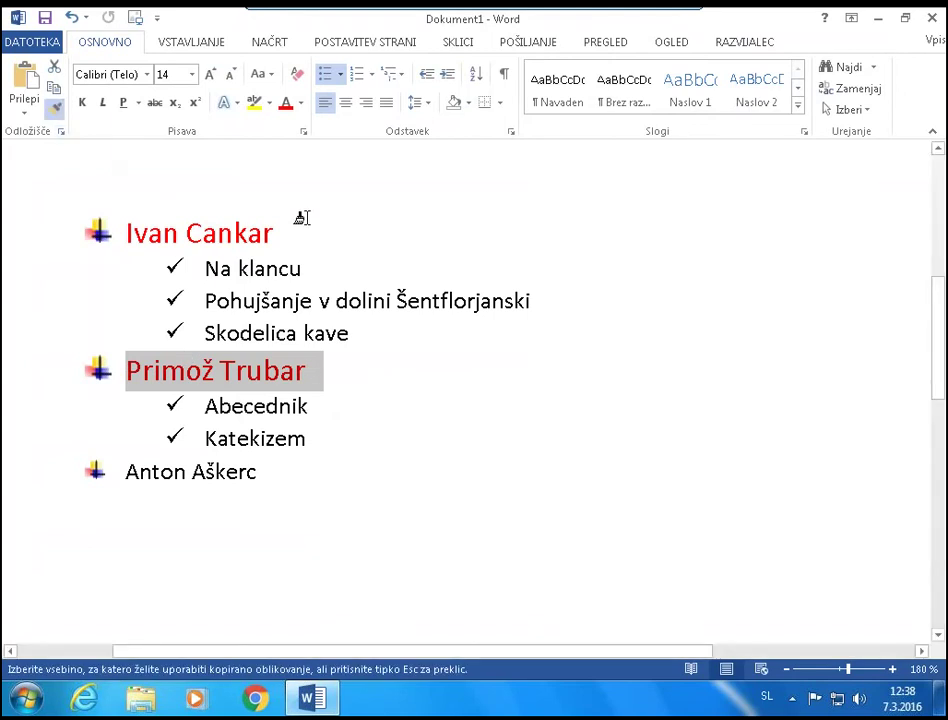
pyautogui.click(27, 472)
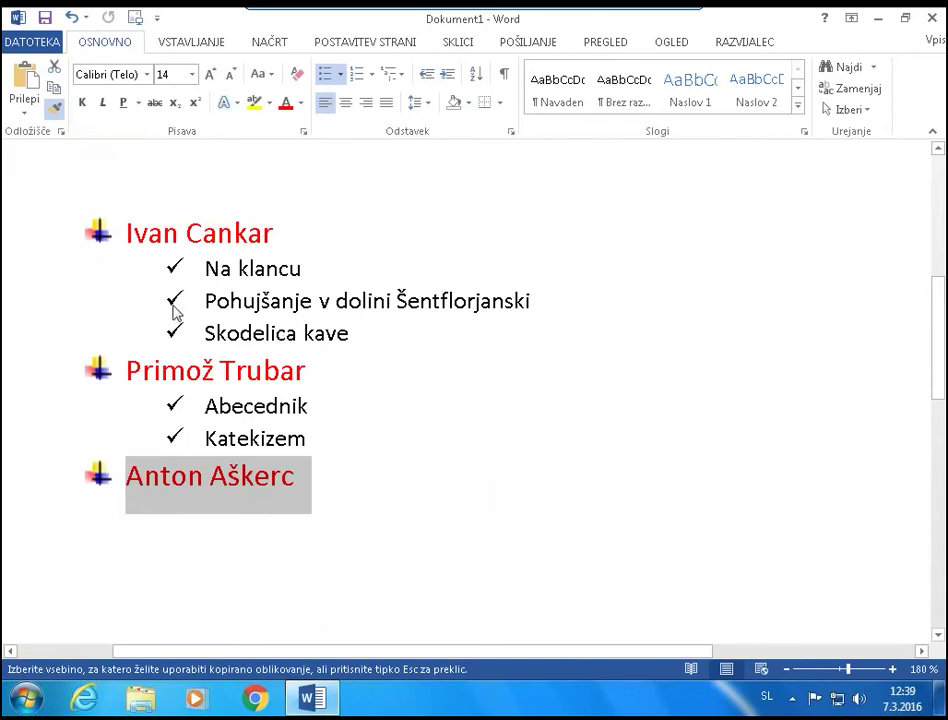
pyautogui.click(30, 305)
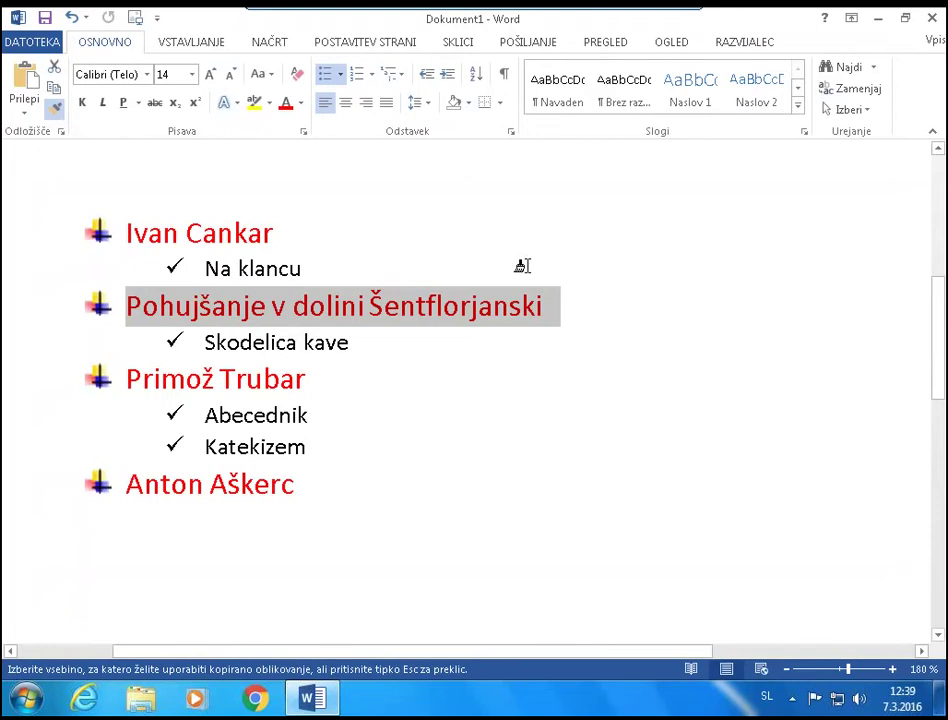
# Copy Na klancu's black check-mark formatting onto Pohujšanje v dolini Šentflorjanski with Format Painter.
pyautogui.press('Escape')
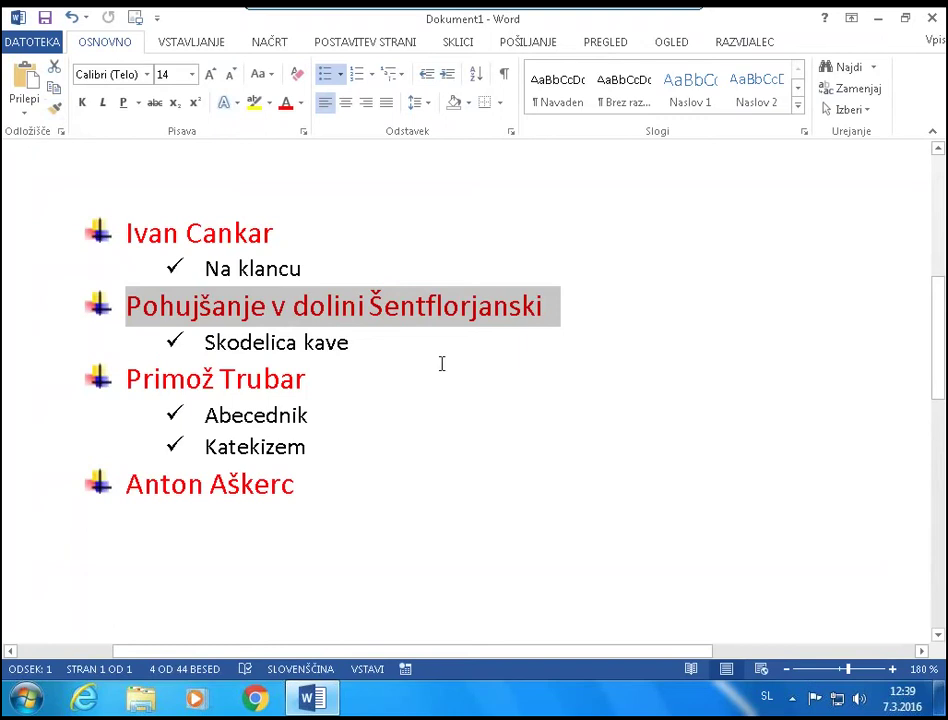
pyautogui.click(380, 268)
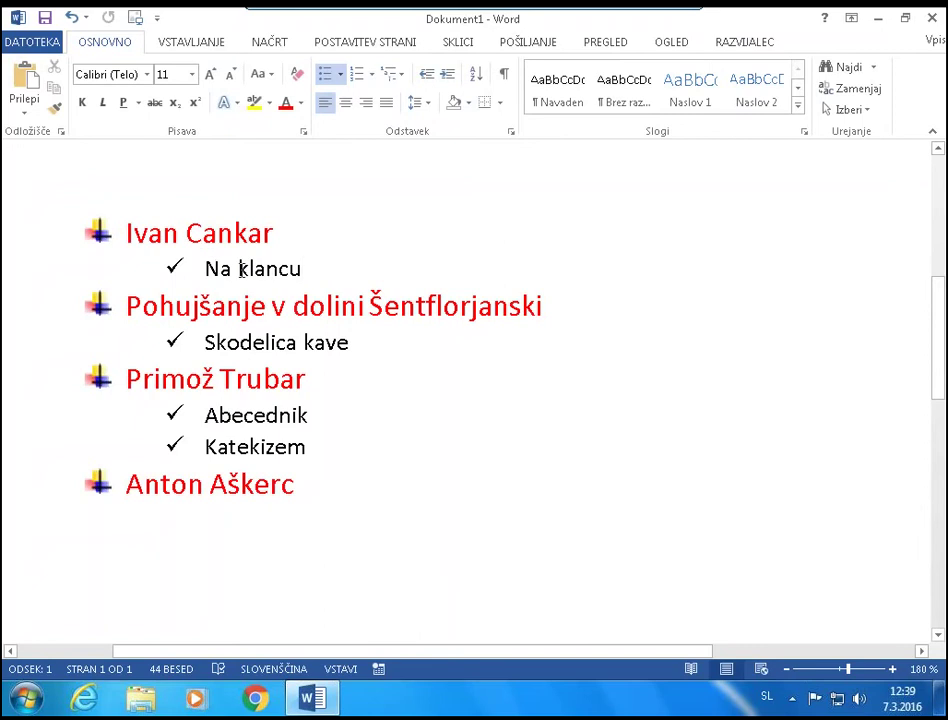
pyautogui.click(22, 270)
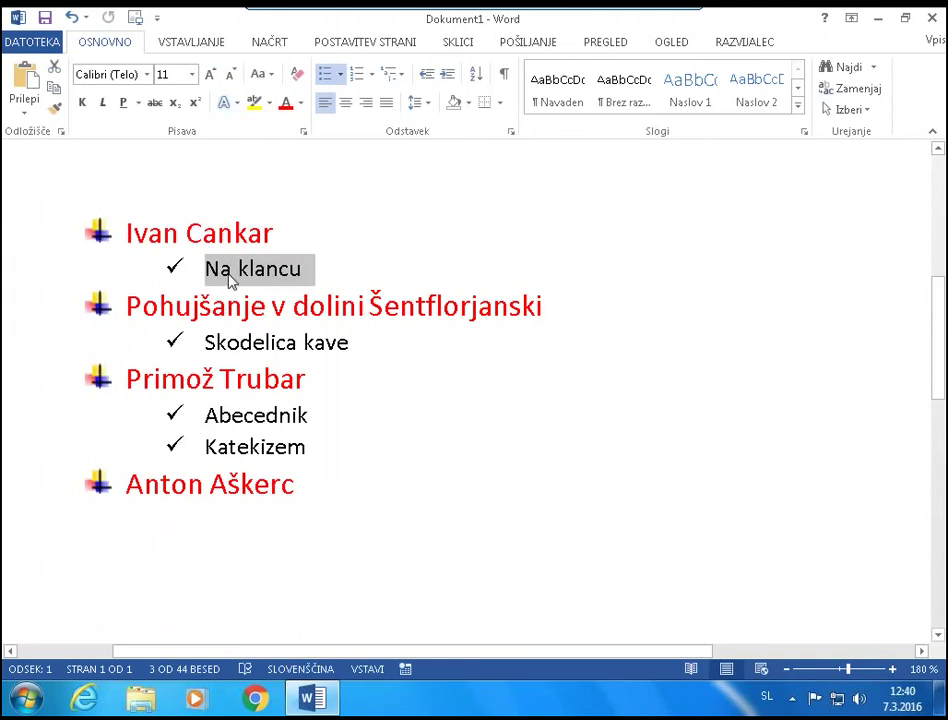
pyautogui.click(55, 108)
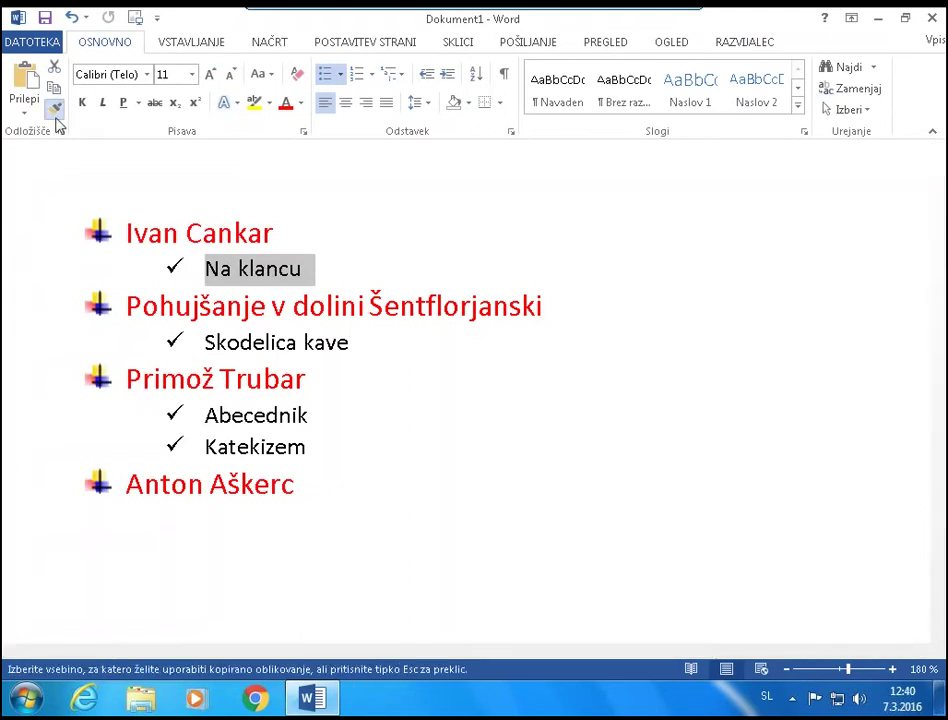
pyautogui.click(24, 310)
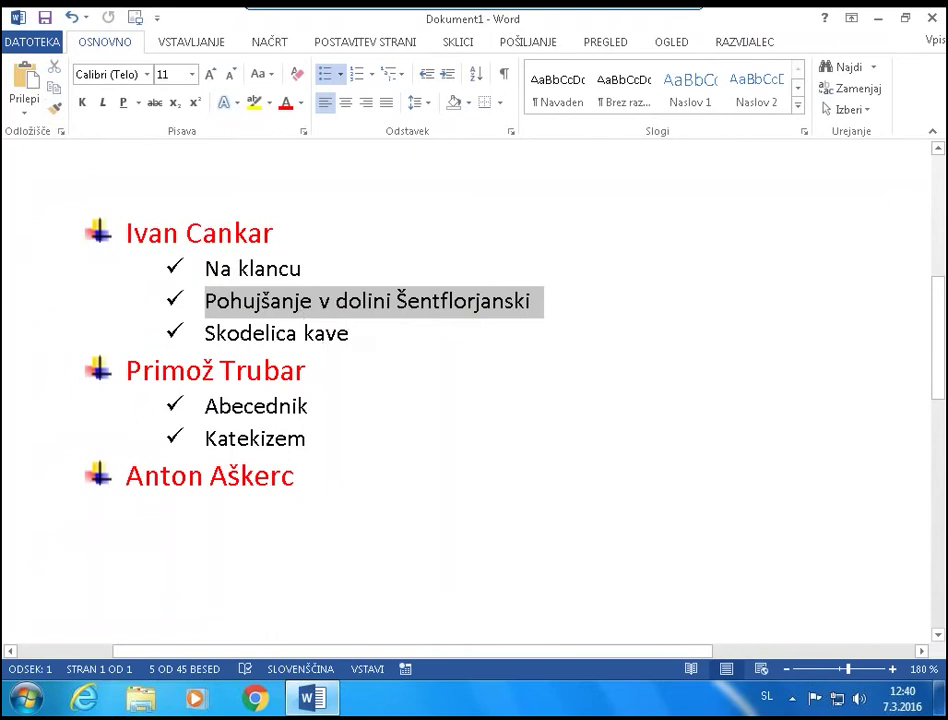
pyautogui.click(320, 302)
pyautogui.scroll(5, 320, 252)
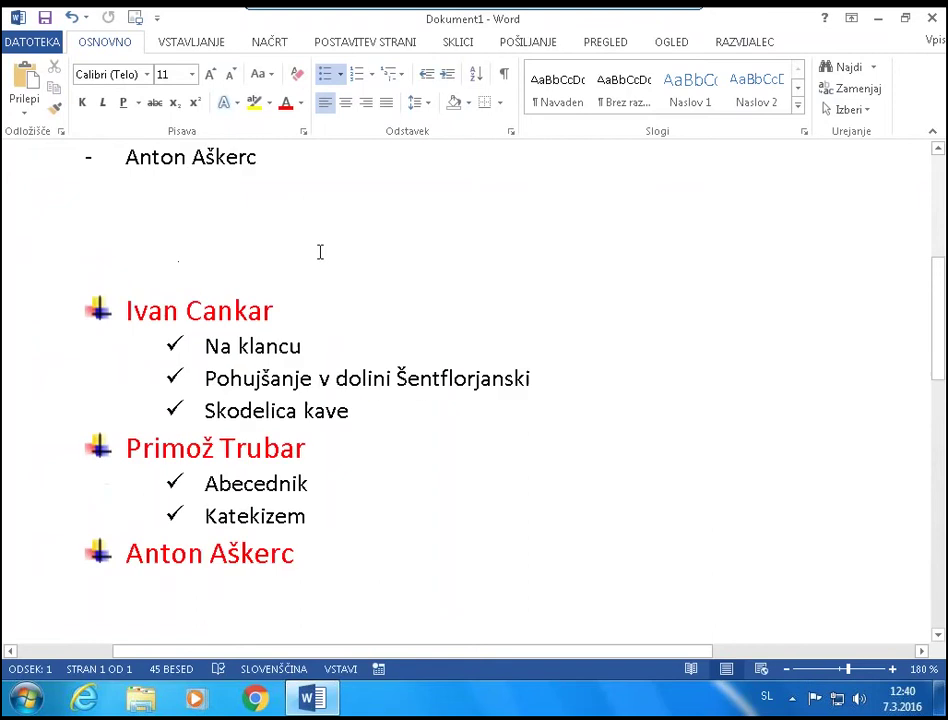
pyautogui.scroll(-2, 320, 252)
pyautogui.scroll(-3, 320, 252)
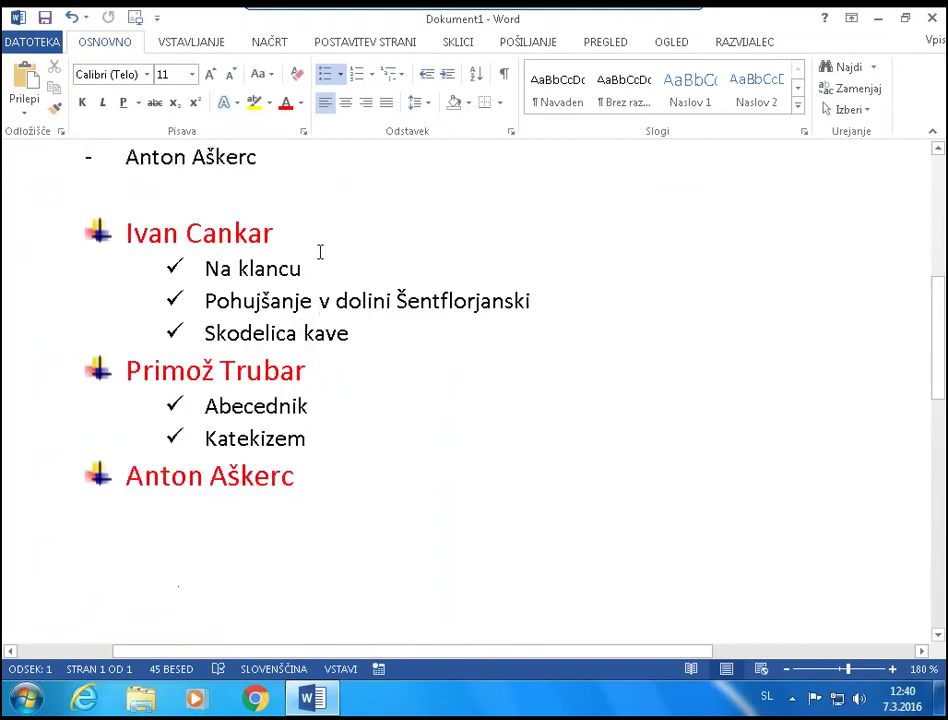
pyautogui.scroll(5, 320, 252)
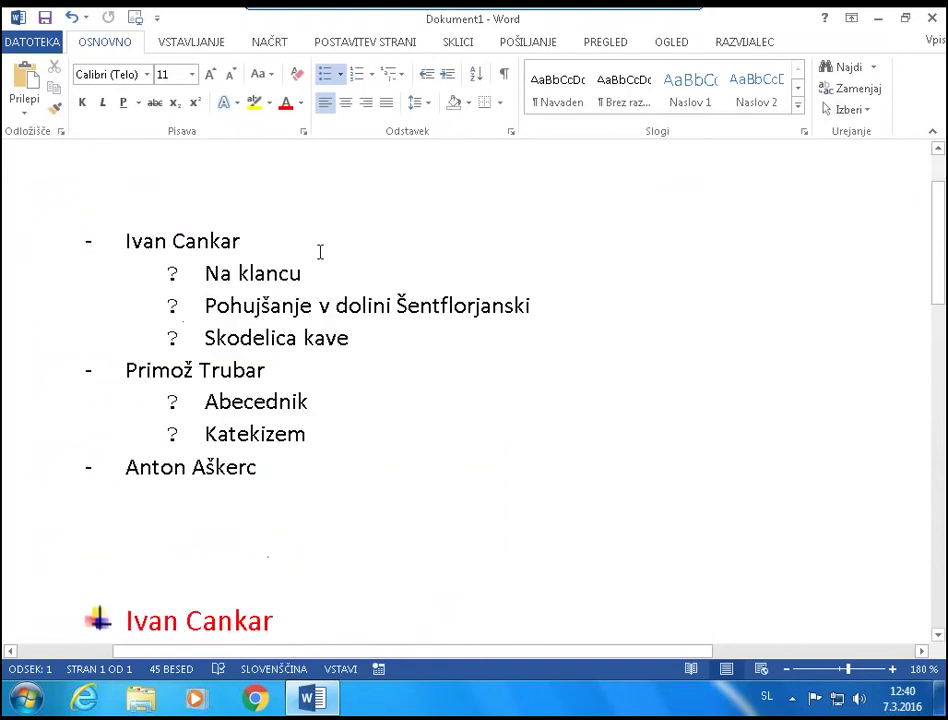
pyautogui.scroll(-4, 308, 252)
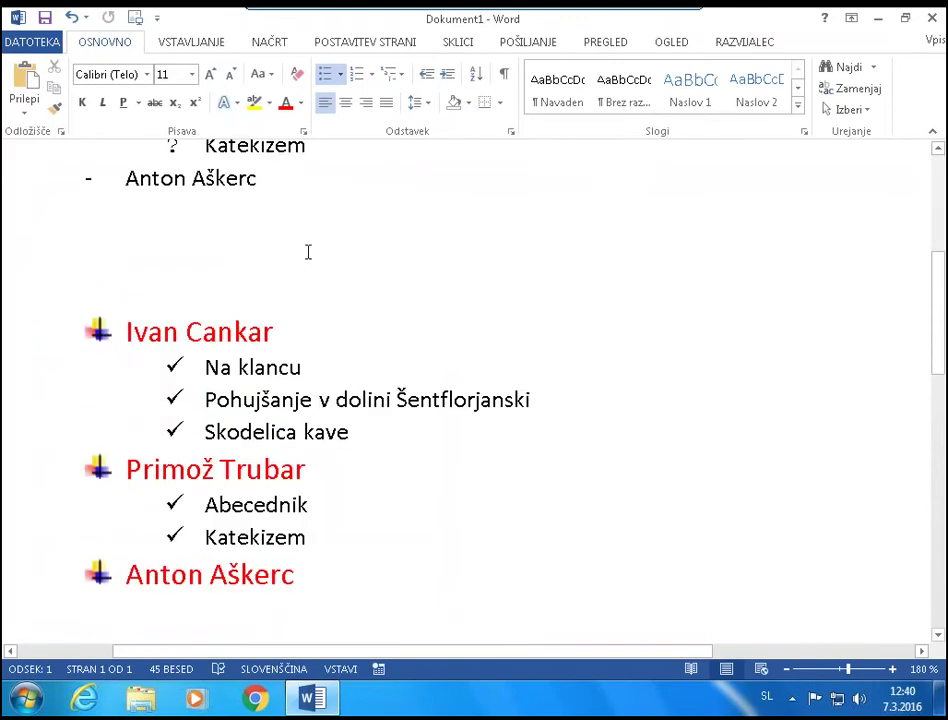
pyautogui.scroll(4, 308, 252)
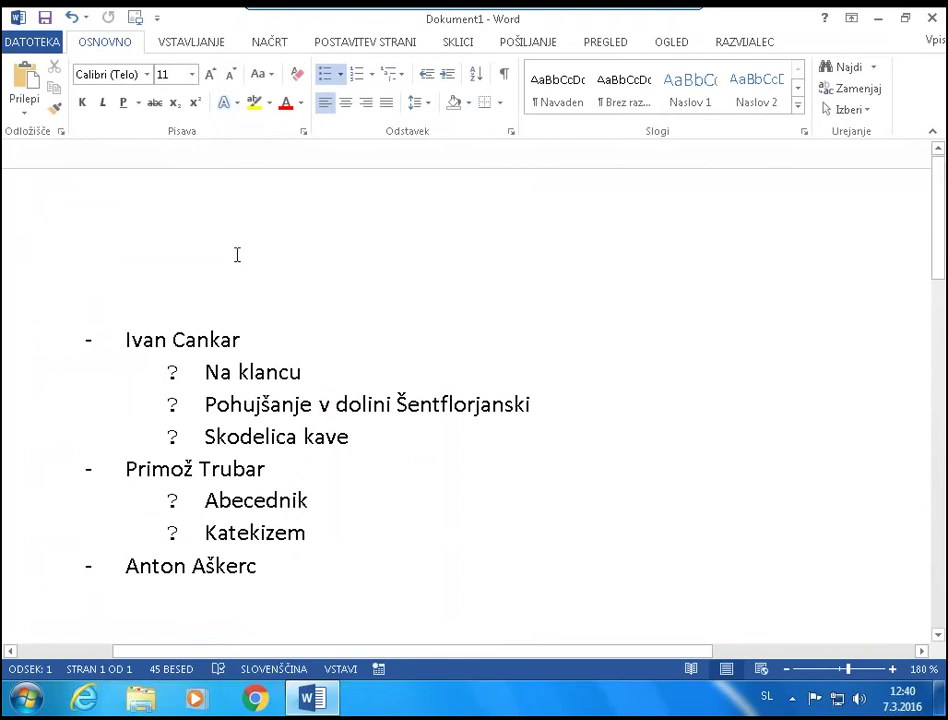
pyautogui.scroll(-5, 236, 340)
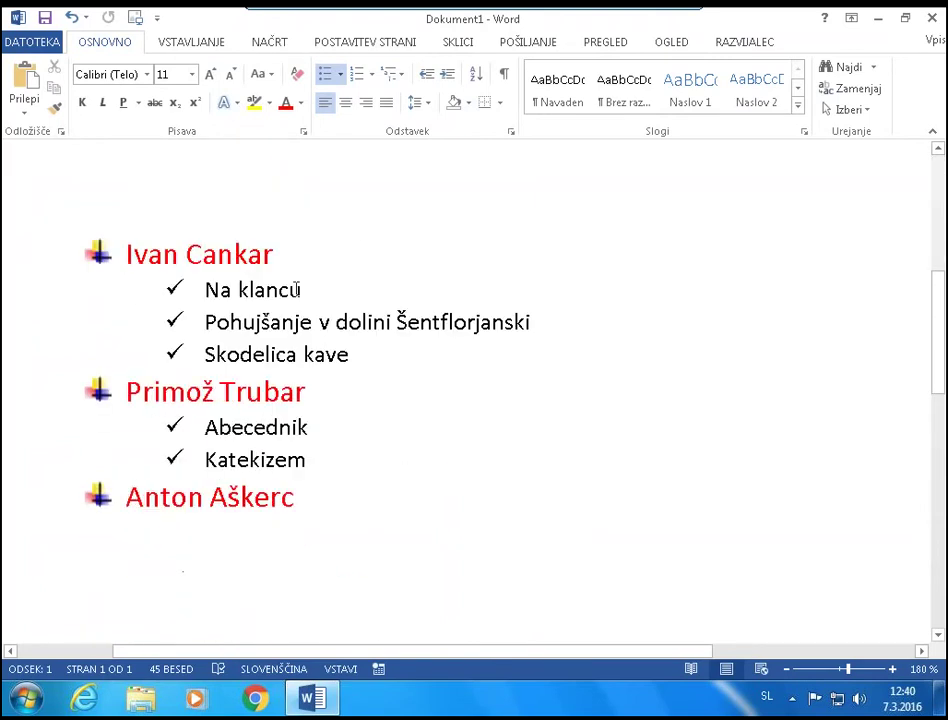
pyautogui.scroll(5, 308, 287)
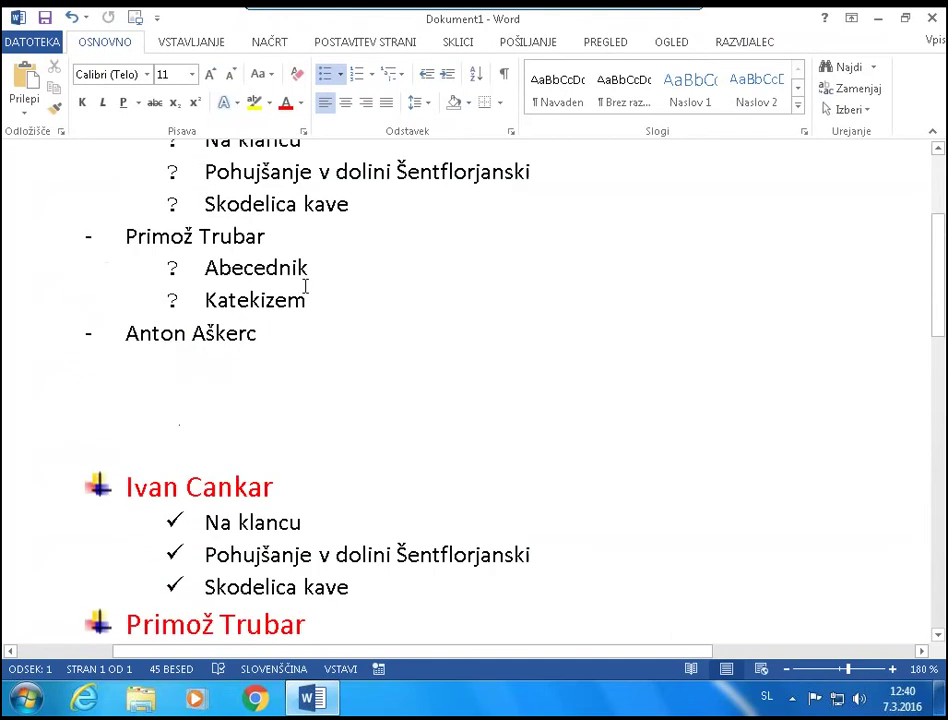
pyautogui.scroll(-4, 305, 287)
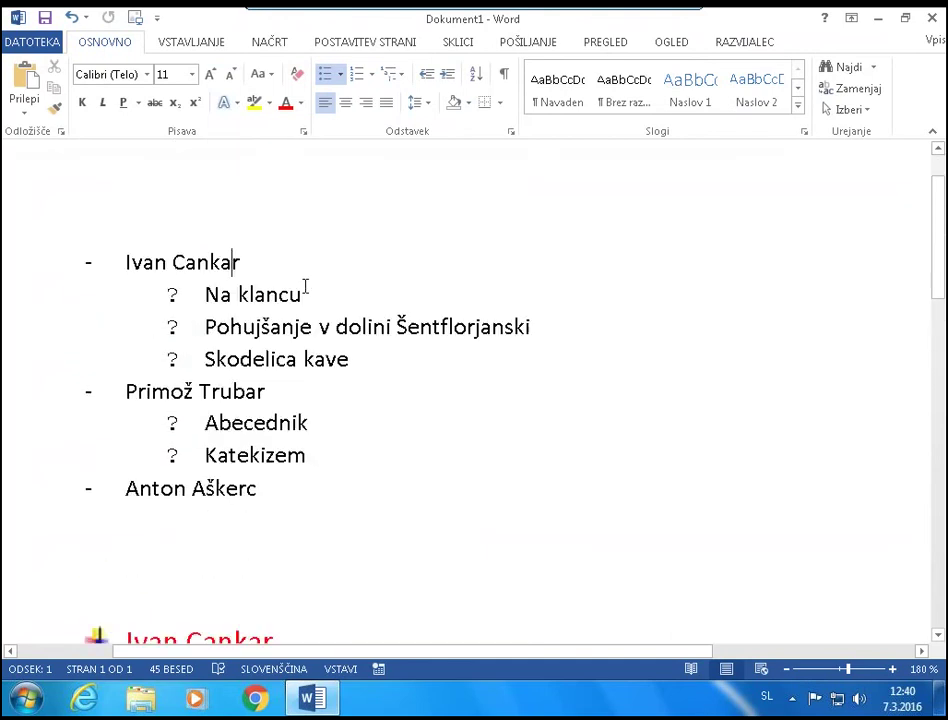
pyautogui.click(295, 296)
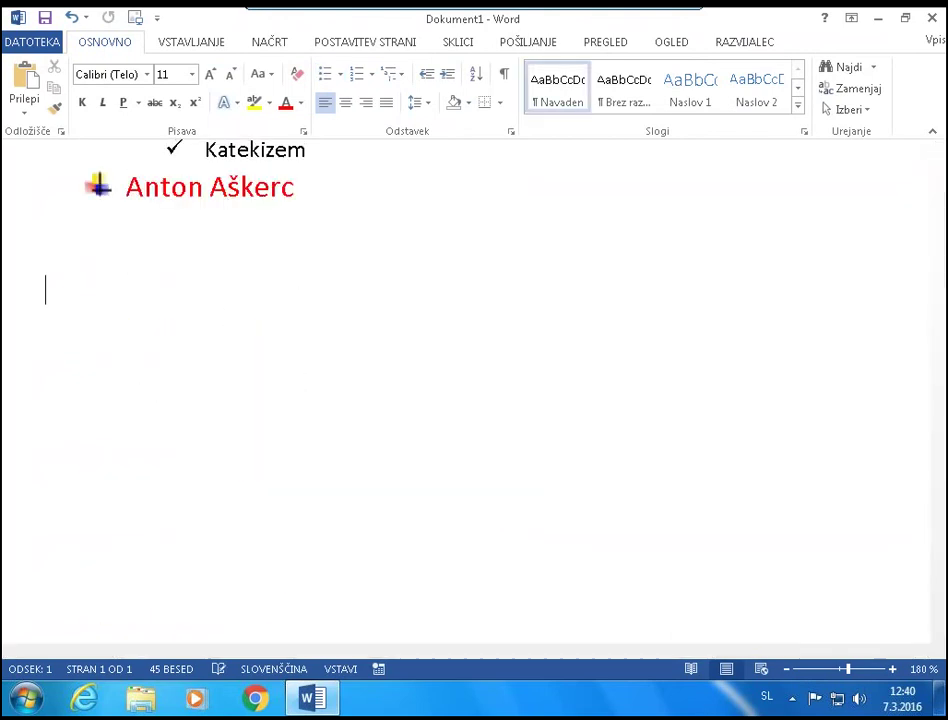
pyautogui.write('-')
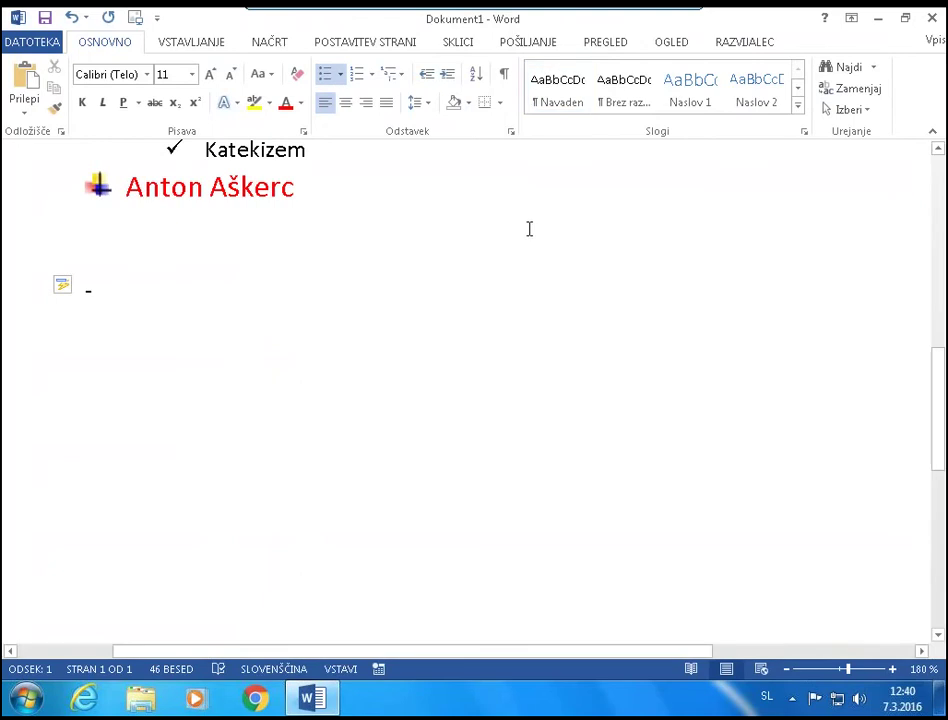
pyautogui.press('BackSpace')
pyautogui.press('BackSpace')
pyautogui.scroll(5, 529, 229)
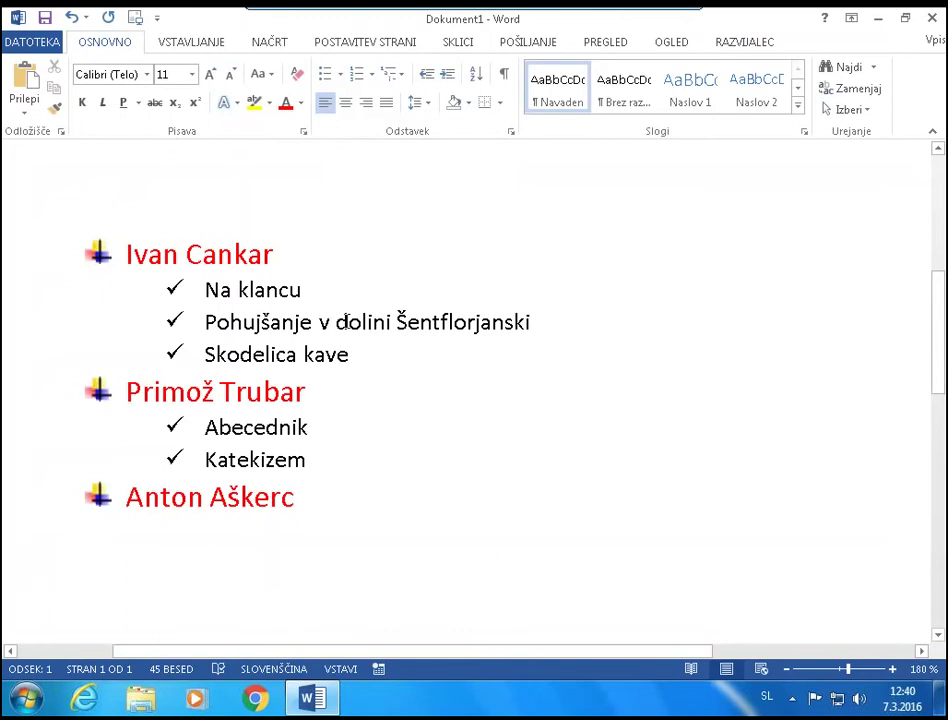
pyautogui.scroll(-5, 300, 372)
pyautogui.scroll(3, 300, 372)
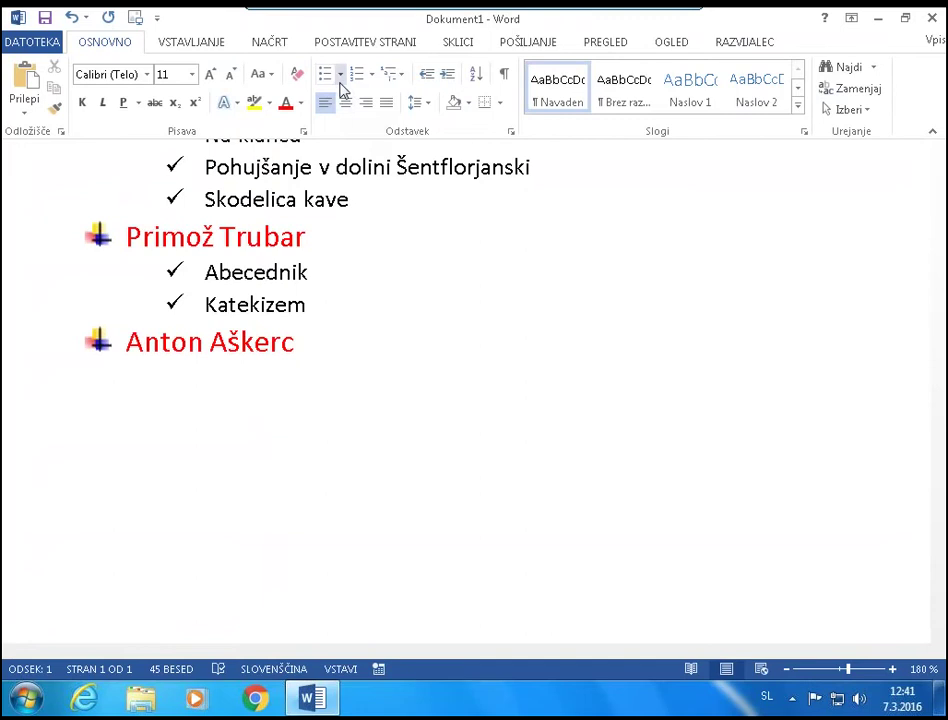
pyautogui.scroll(2, 324, 294)
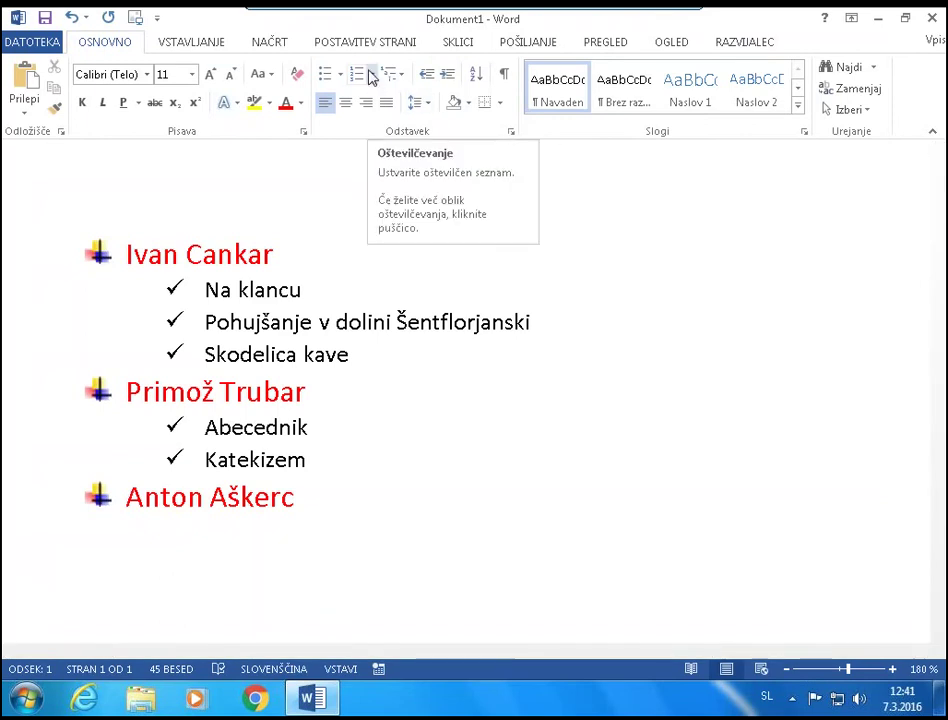
pyautogui.click(371, 74)
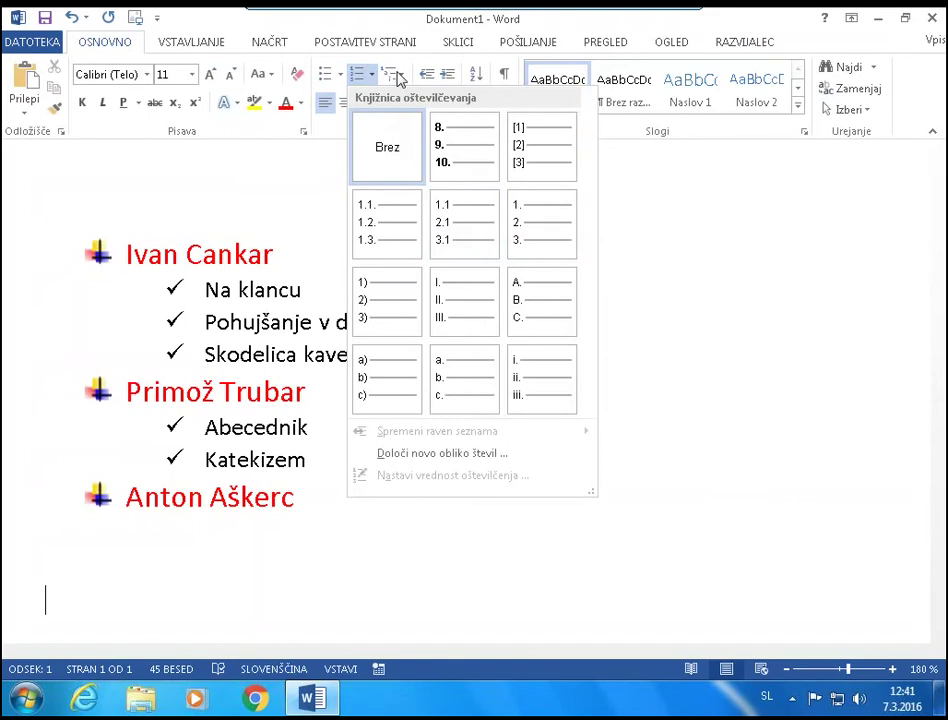
pyautogui.click(393, 75)
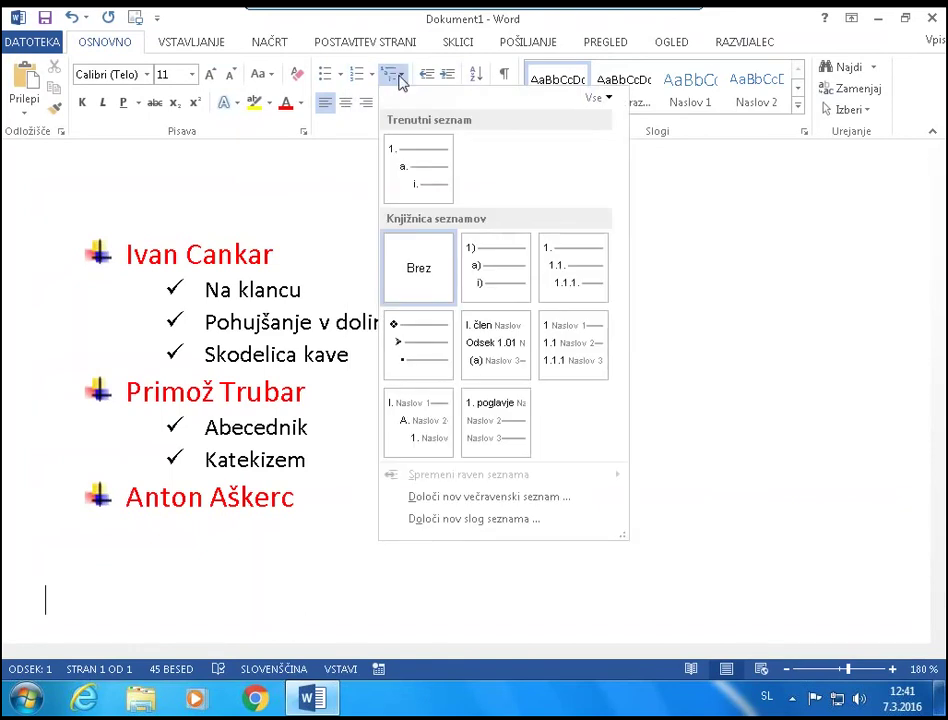
pyautogui.moveTo(557, 290)
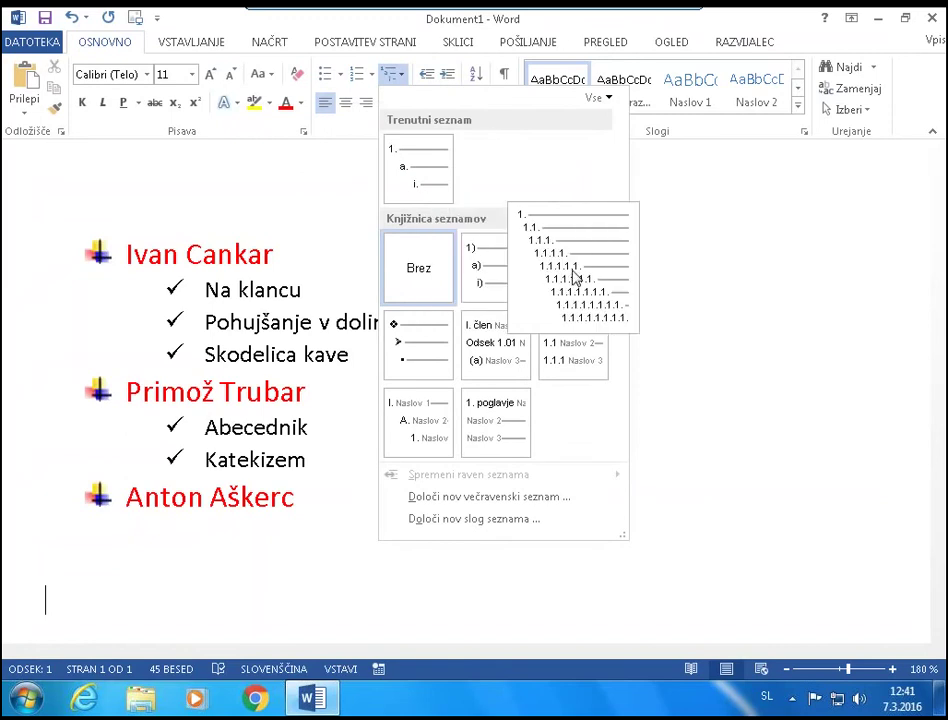
pyautogui.click(686, 455)
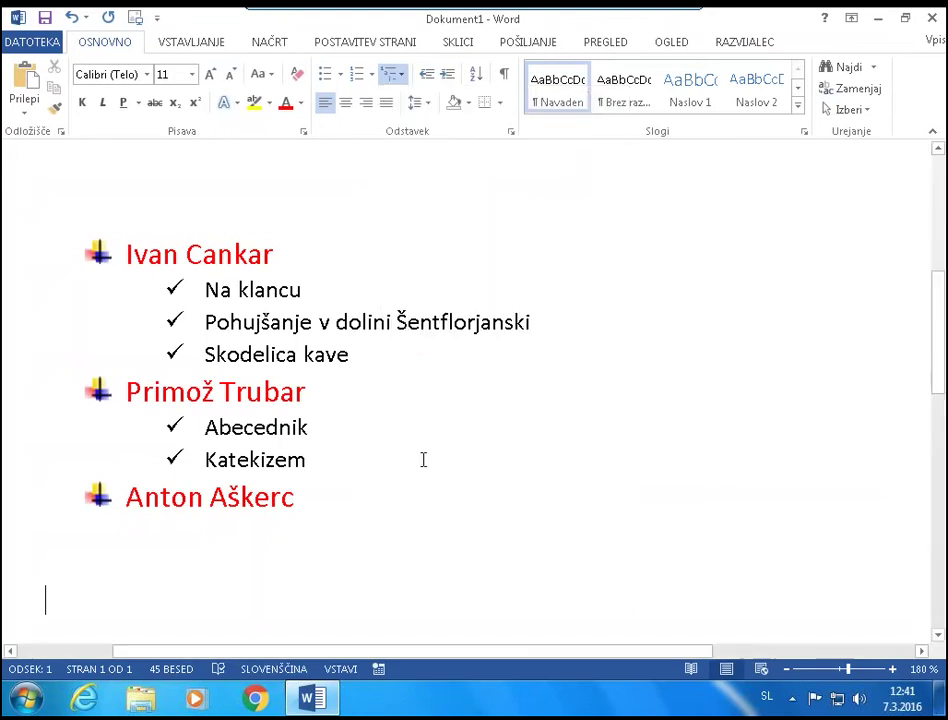
# Scroll through the document and place the cursor after Primož Trubar.
pyautogui.scroll(-3, 228, 486)
pyautogui.scroll(8, 232, 485)
pyautogui.scroll(3, 259, 343)
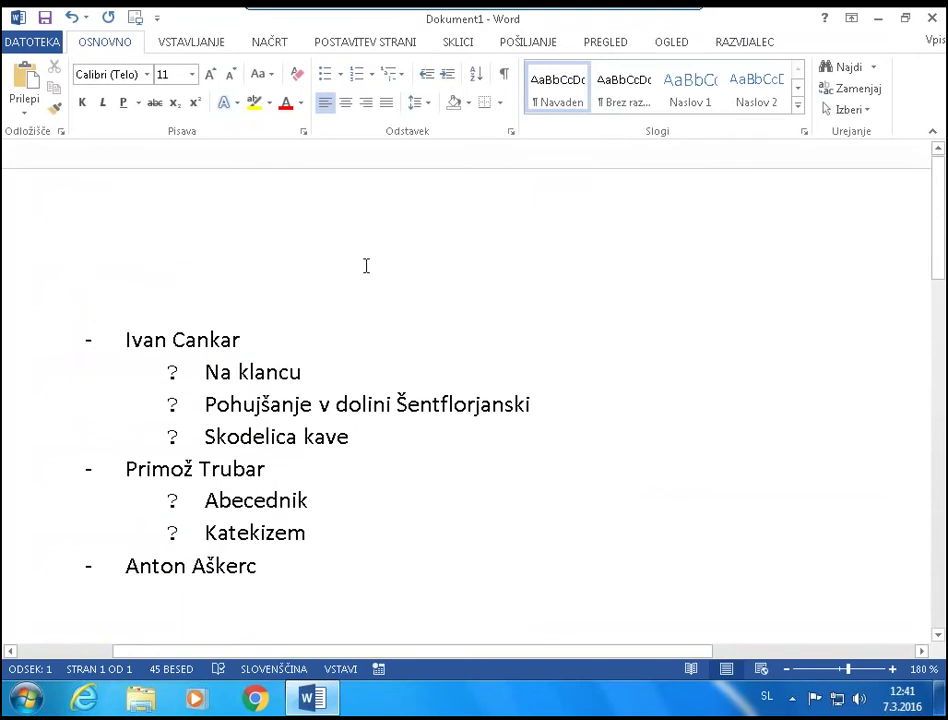
pyautogui.scroll(-12, 366, 265)
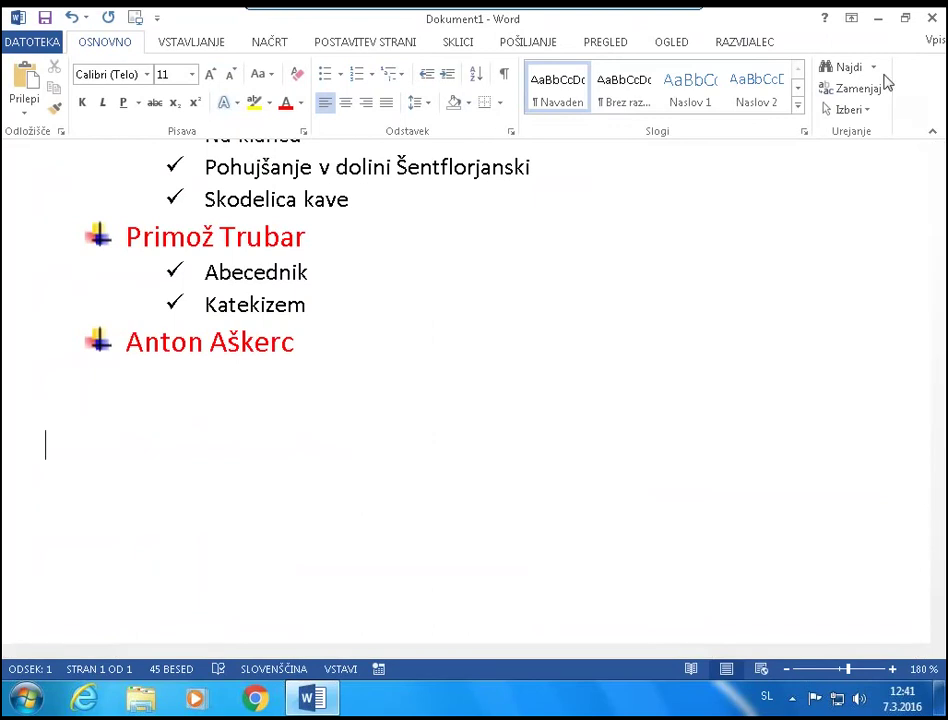
pyautogui.scroll(10, 434, 368)
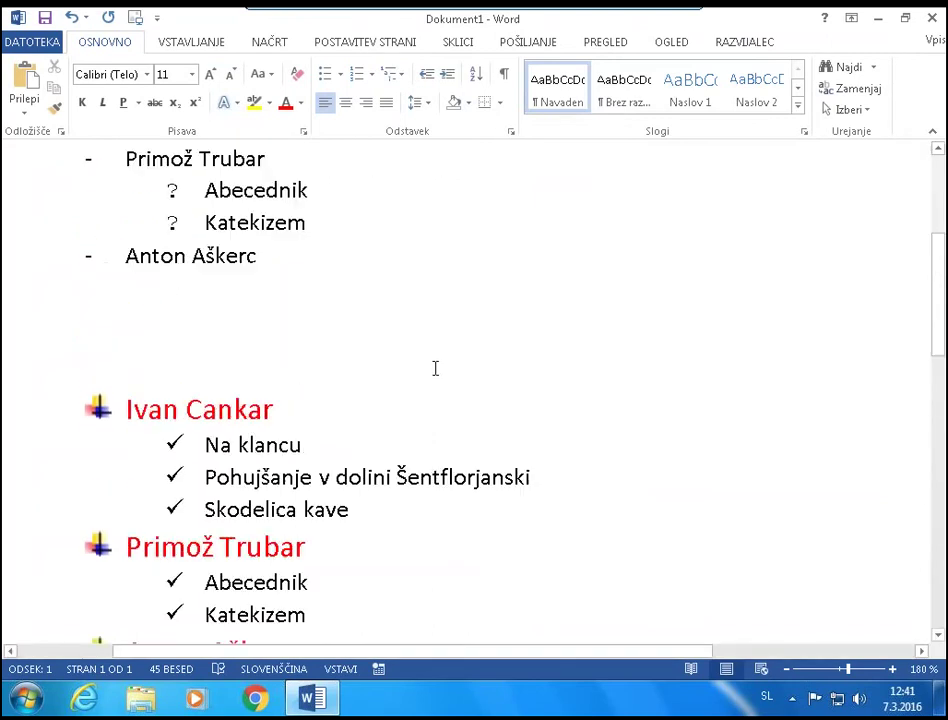
pyautogui.scroll(-7, 420, 335)
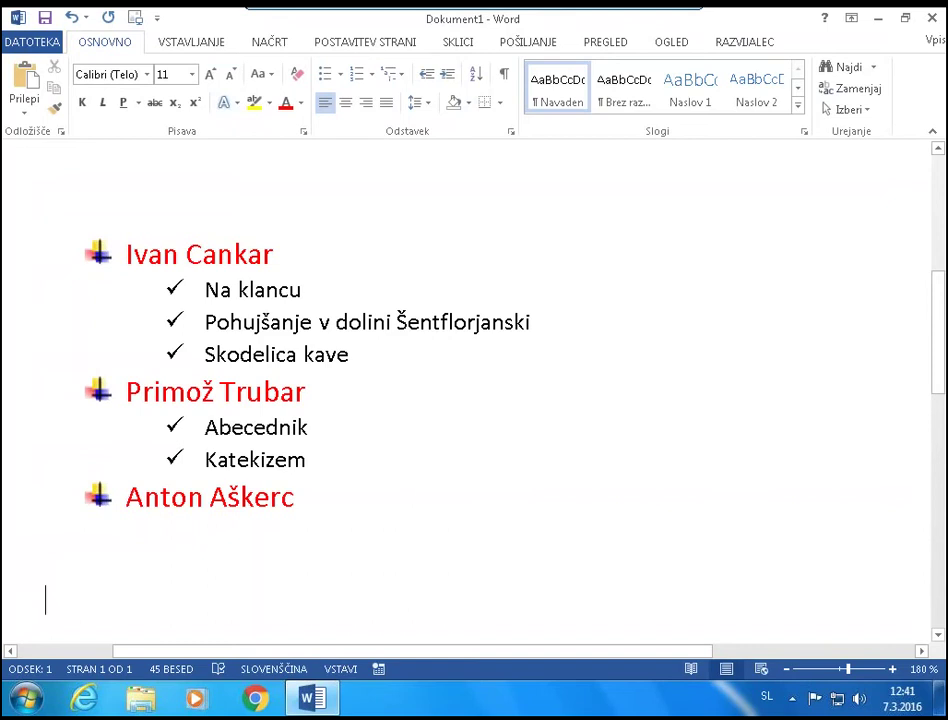
pyautogui.click(307, 391)
pyautogui.scroll(6, 465, 383)
pyautogui.scroll(3, 465, 383)
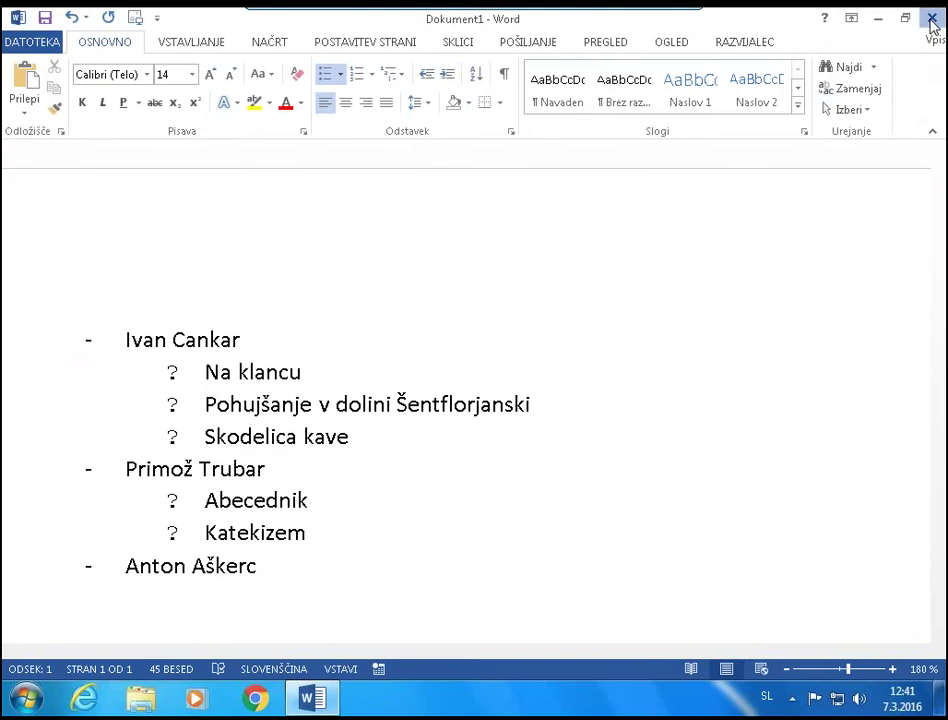
# Close Word without saving (Ne shrani) and open the word webinar folder.
pyautogui.click(931, 20)
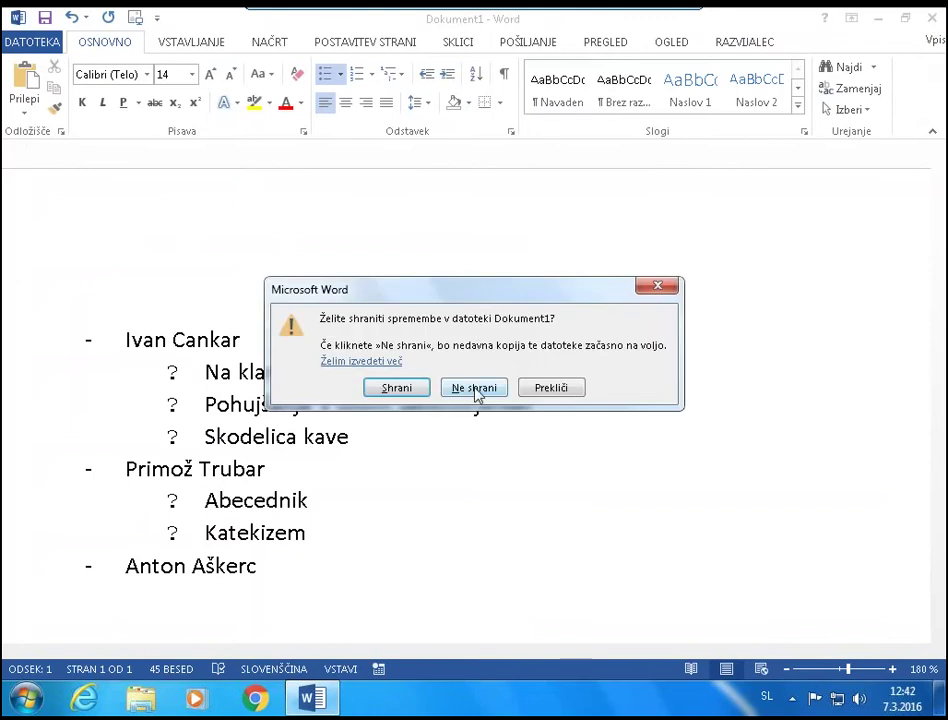
pyautogui.click(474, 388)
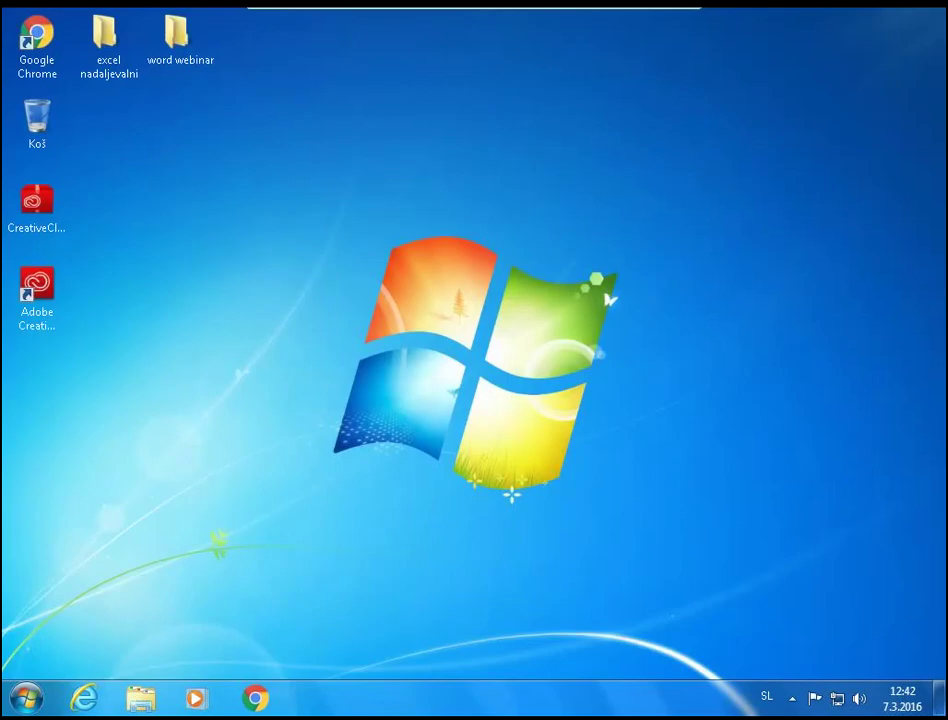
pyautogui.doubleClick(176, 35)
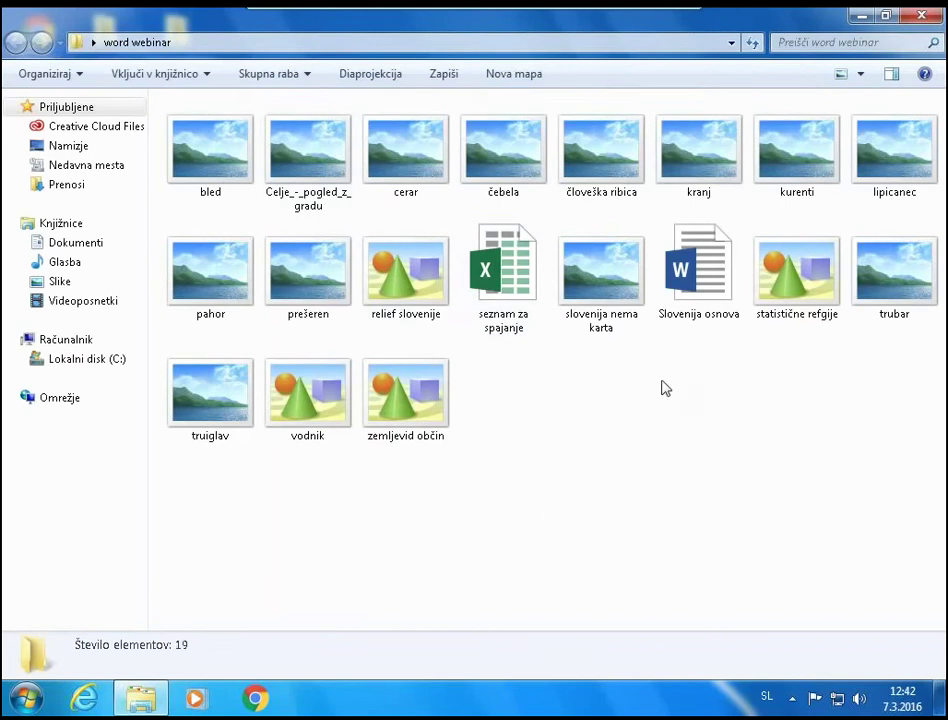
# Open 'Slovenija osnova' from the word webinar folder in Word 2013.
pyautogui.click(694, 300)
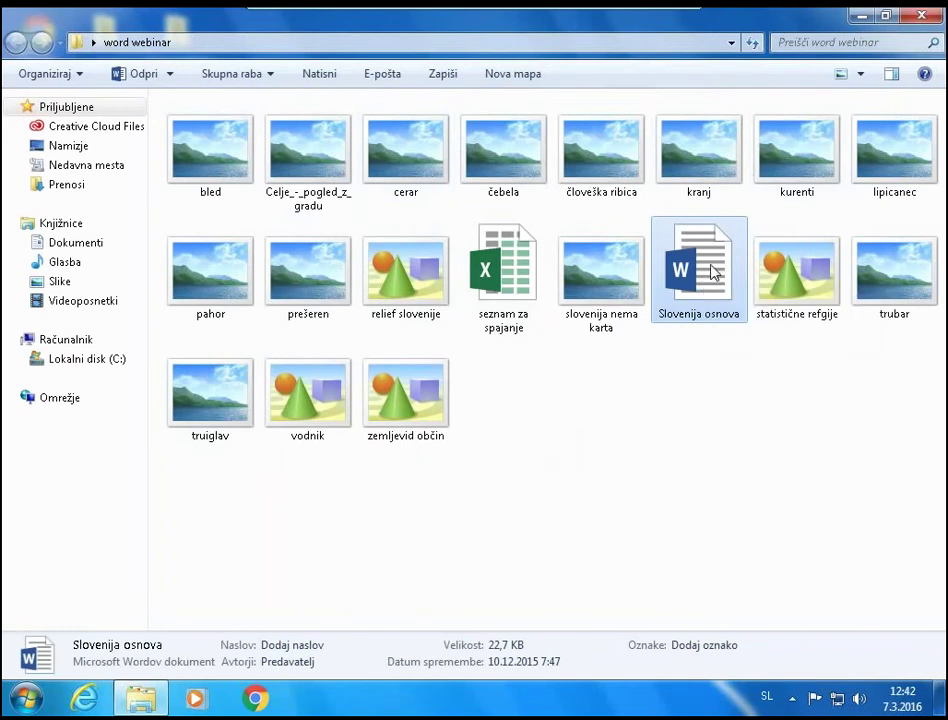
pyautogui.doubleClick(713, 272)
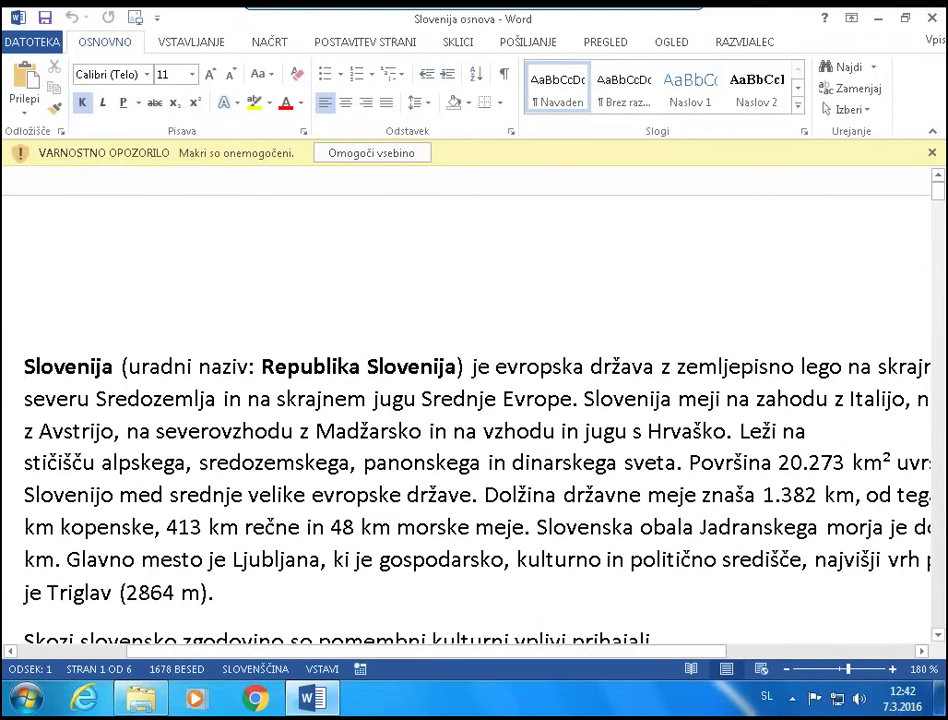
# Enable the document's disabled content (Omogoči vsebino) and scroll down through the text.
pyautogui.click(372, 153)
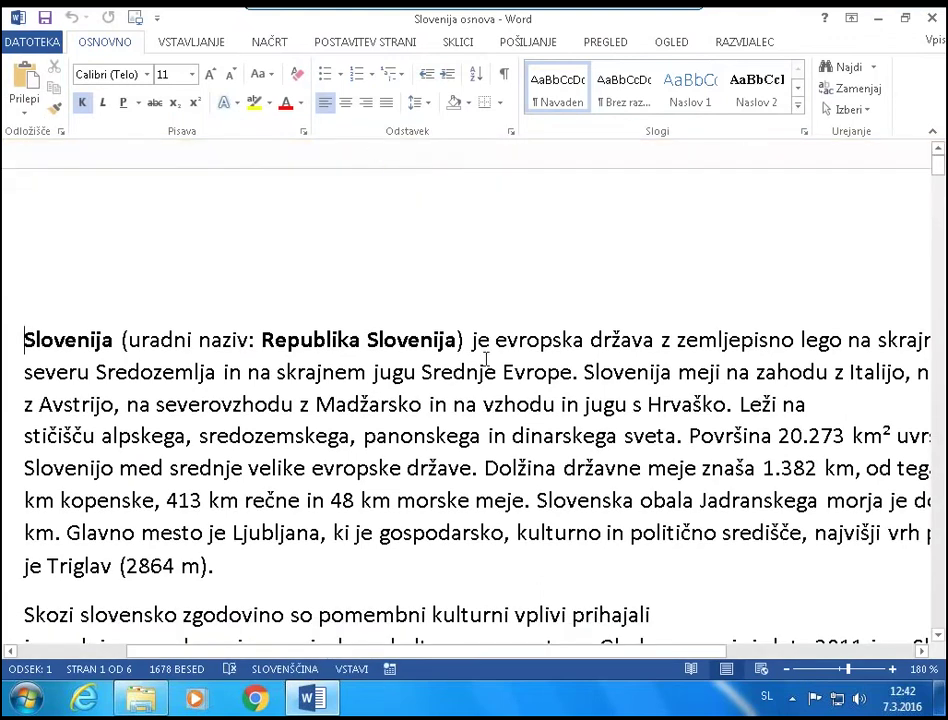
pyautogui.keyDown('ctrl'); pyautogui.scroll(-4, 485, 358); pyautogui.keyUp('ctrl')
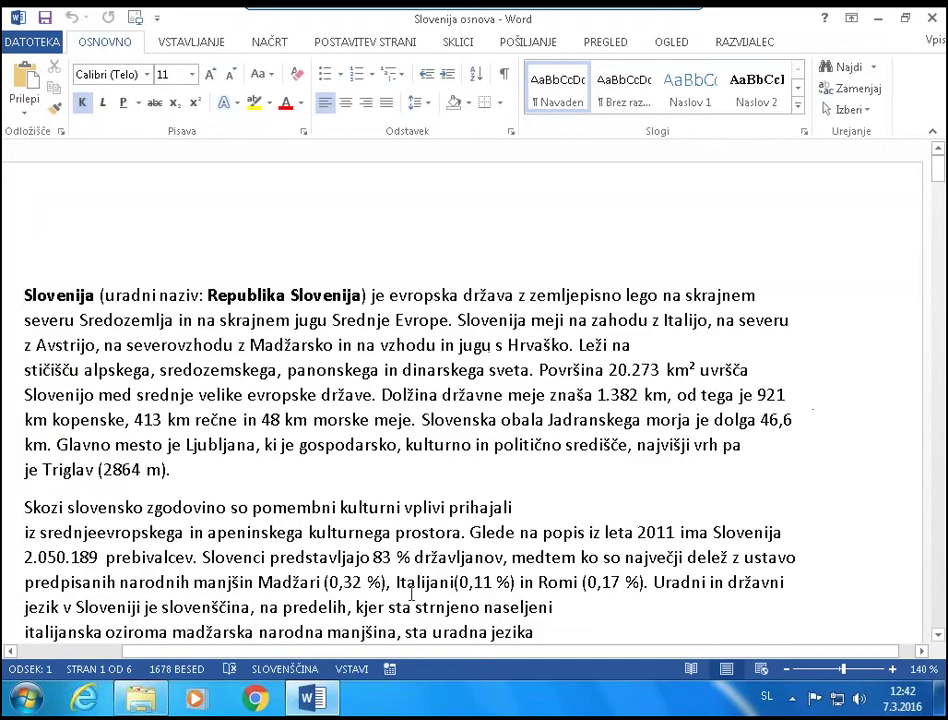
pyautogui.scroll(-9, 333, 300)
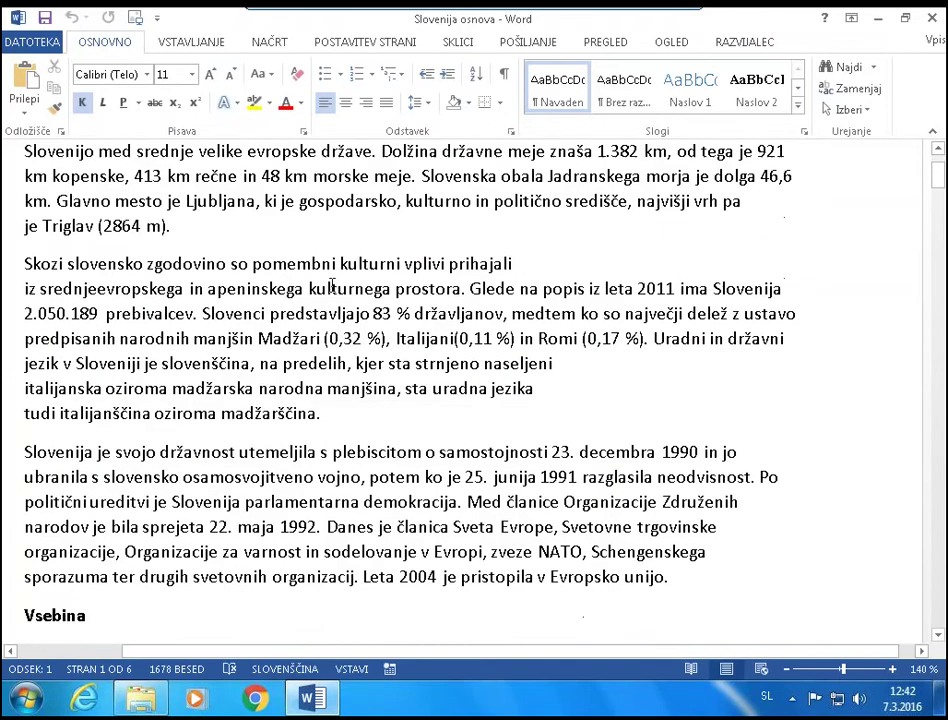
pyautogui.scroll(-13, 332, 286)
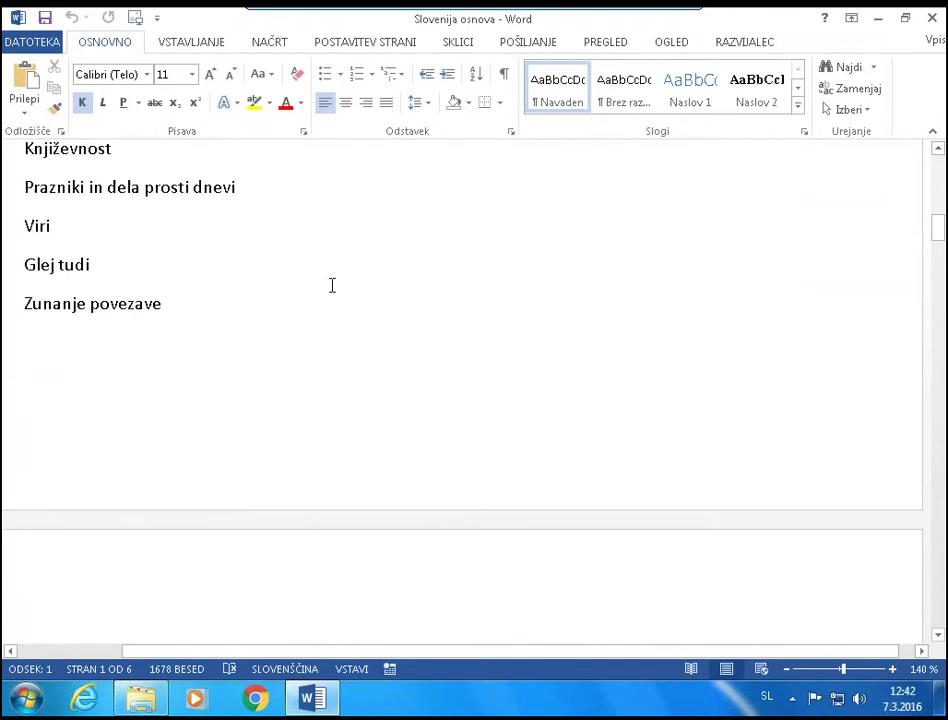
pyautogui.scroll(-14, 460, 390)
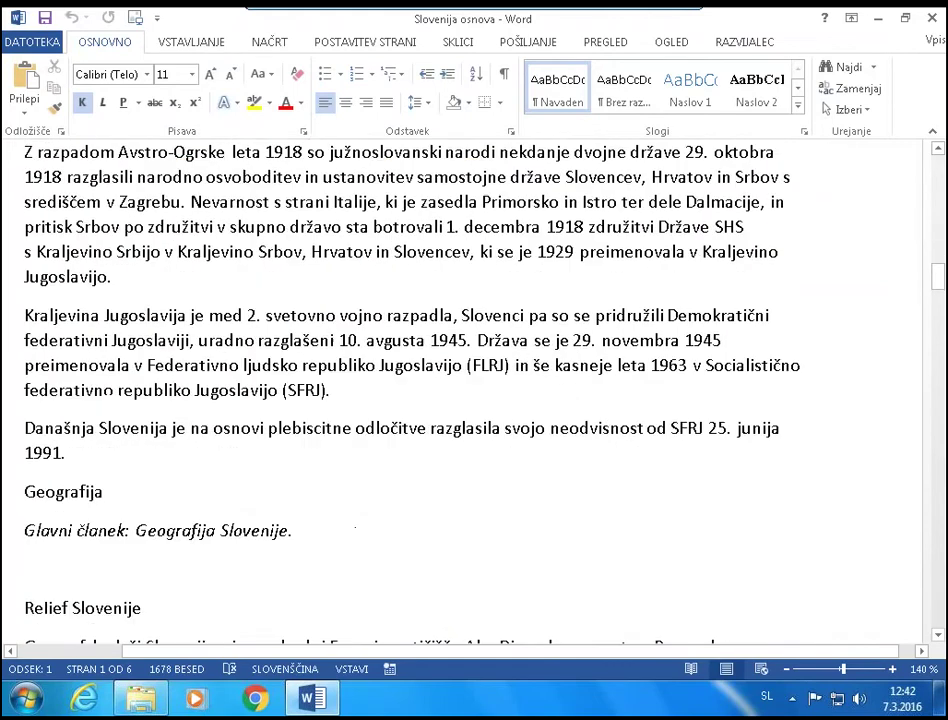
pyautogui.scroll(-7, 460, 390)
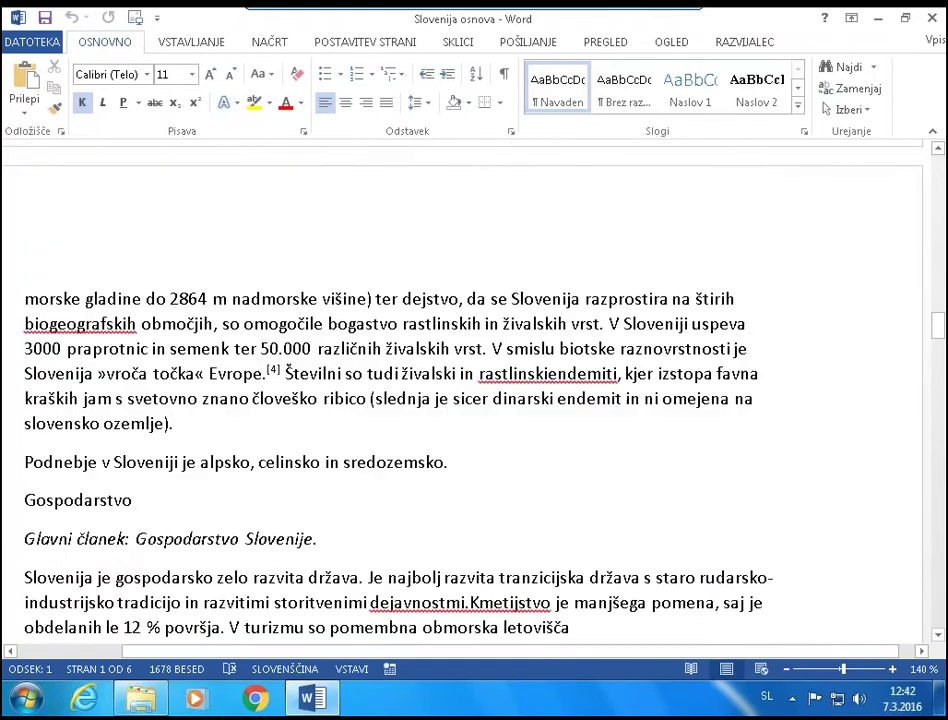
pyautogui.scroll(-10, 470, 390)
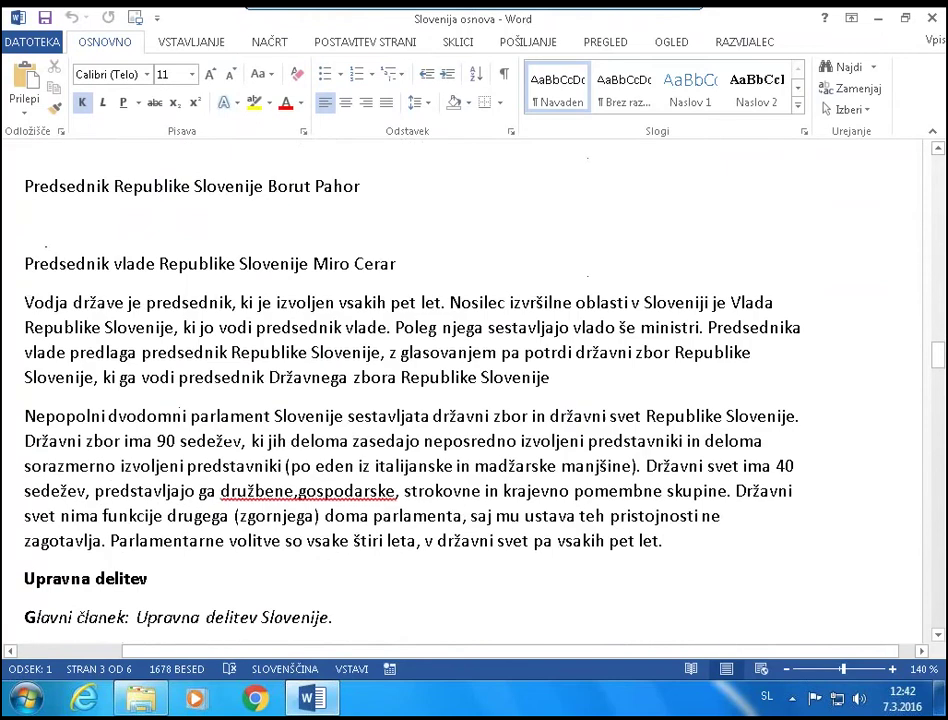
pyautogui.scroll(-8, 352, 496)
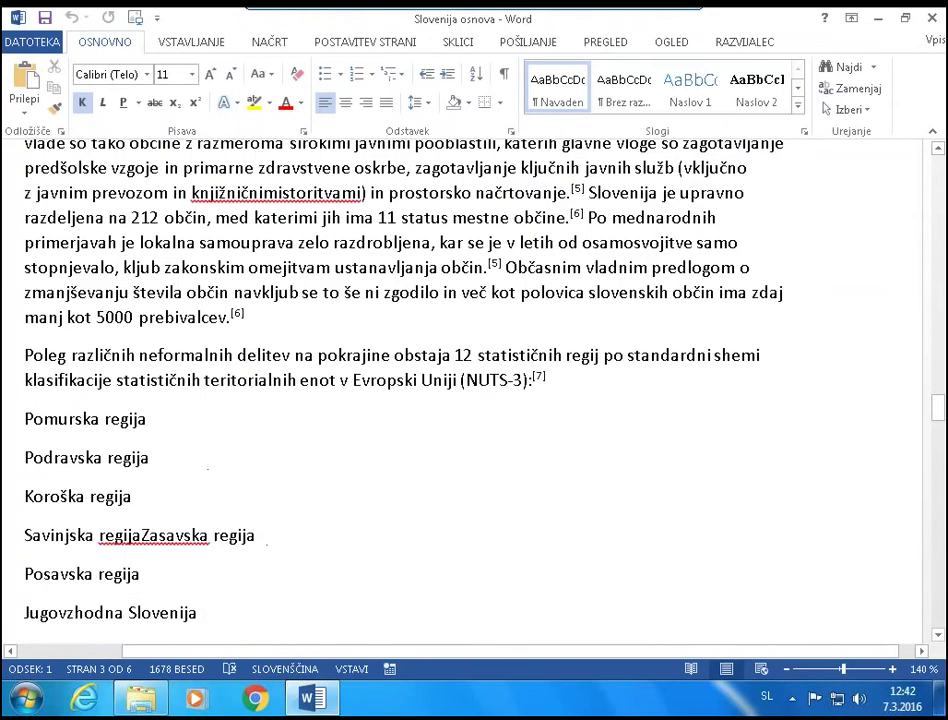
pyautogui.scroll(-5, 352, 496)
# Scroll back over the document and return to its start with Ctrl+Home.
pyautogui.scroll(15, 350, 492)
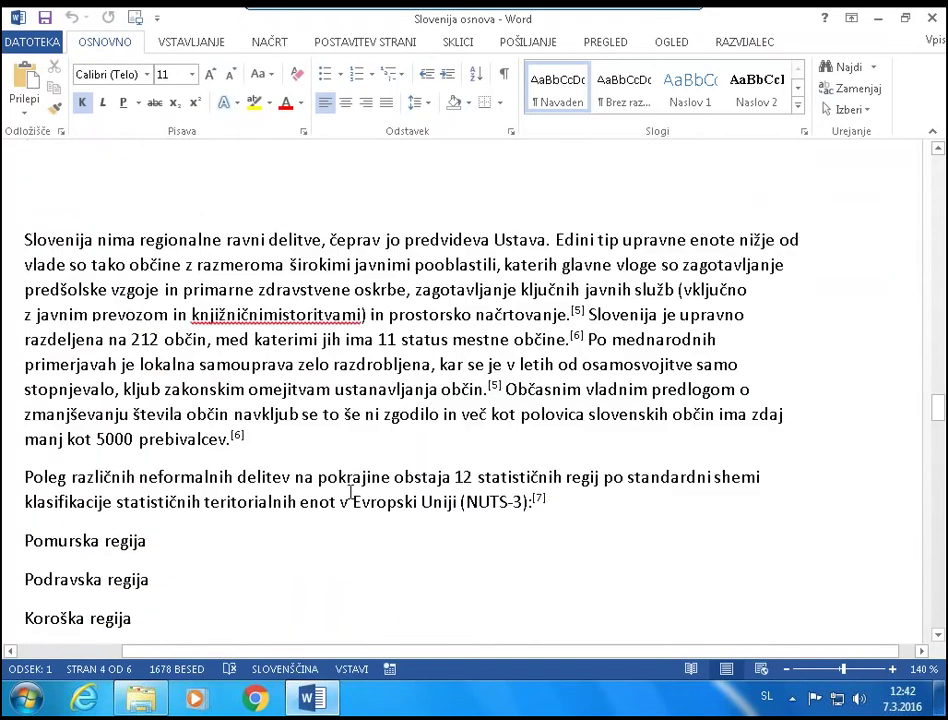
pyautogui.scroll(15, 350, 492)
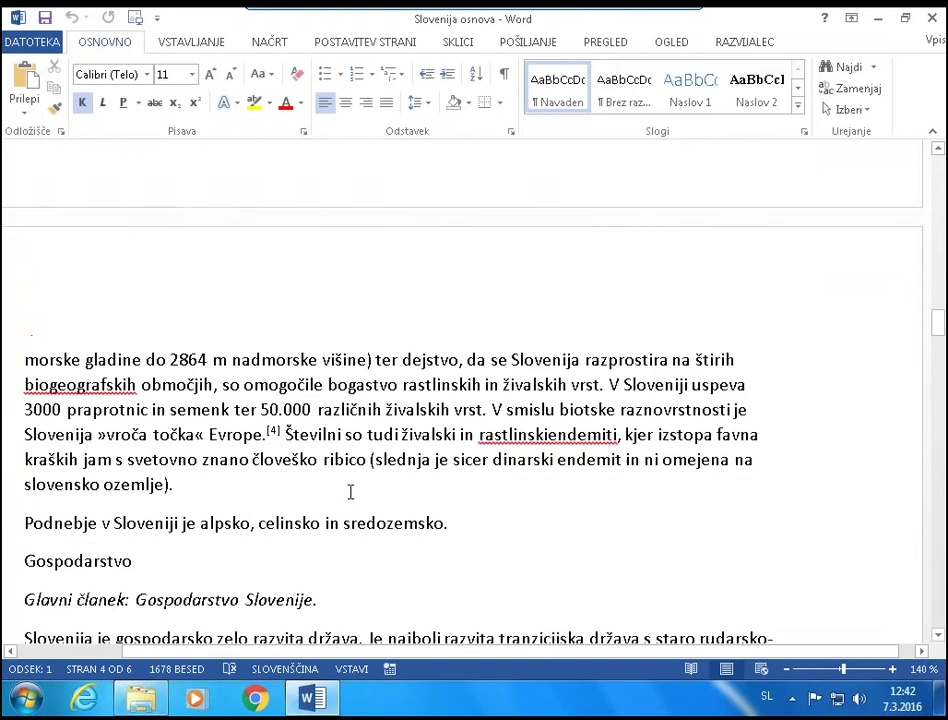
pyautogui.scroll(20, 350, 492)
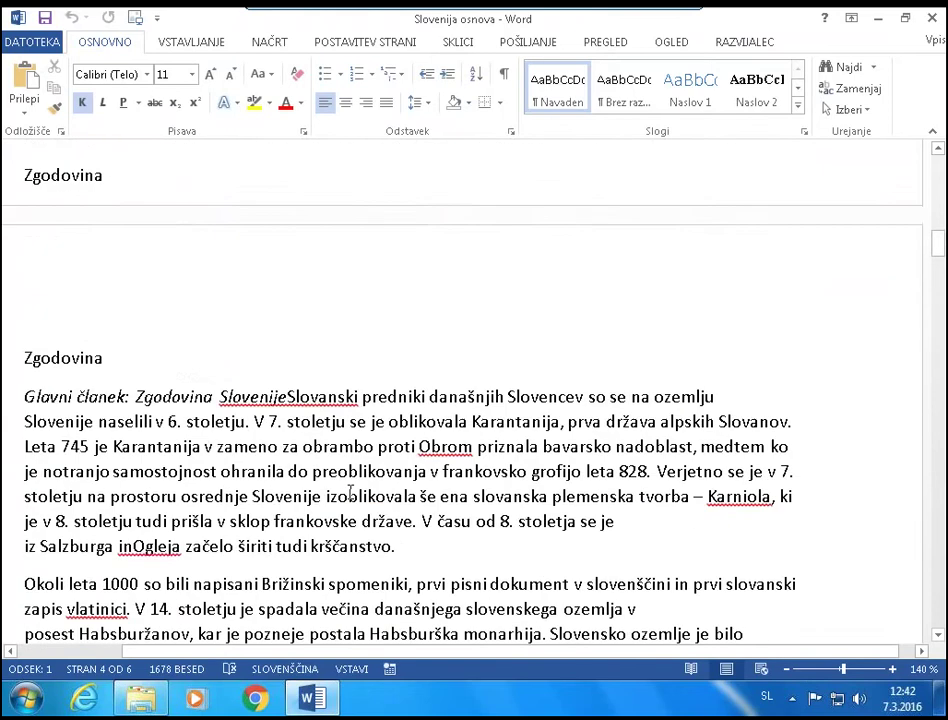
pyautogui.scroll(4, 338, 425)
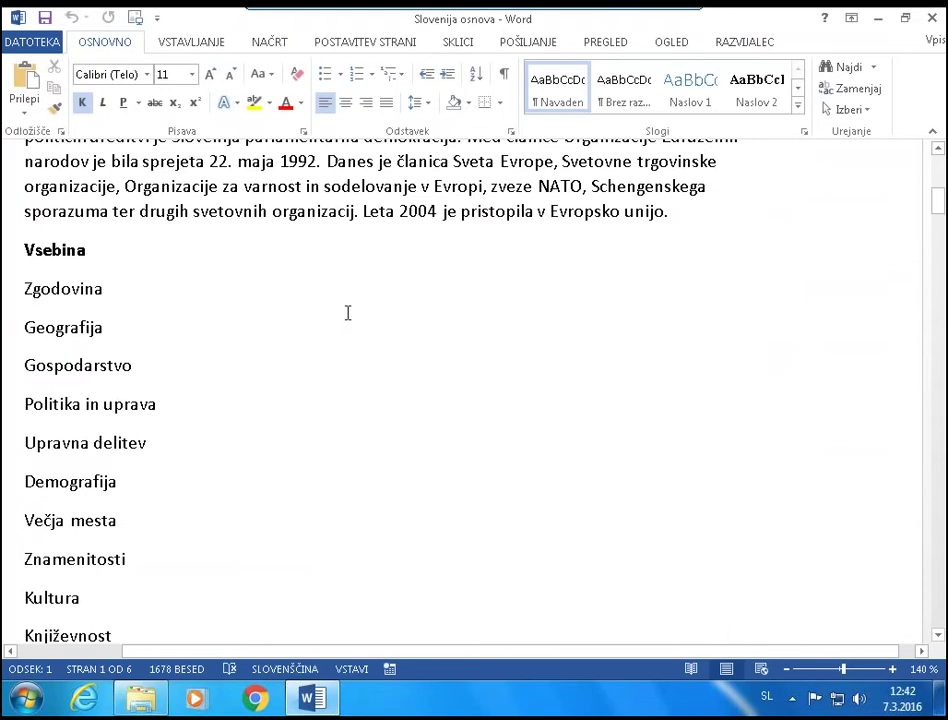
pyautogui.keyDown('ctrl'); pyautogui.scroll(-3, 348, 313); pyautogui.keyUp('ctrl')
pyautogui.scroll(7, 362, 328)
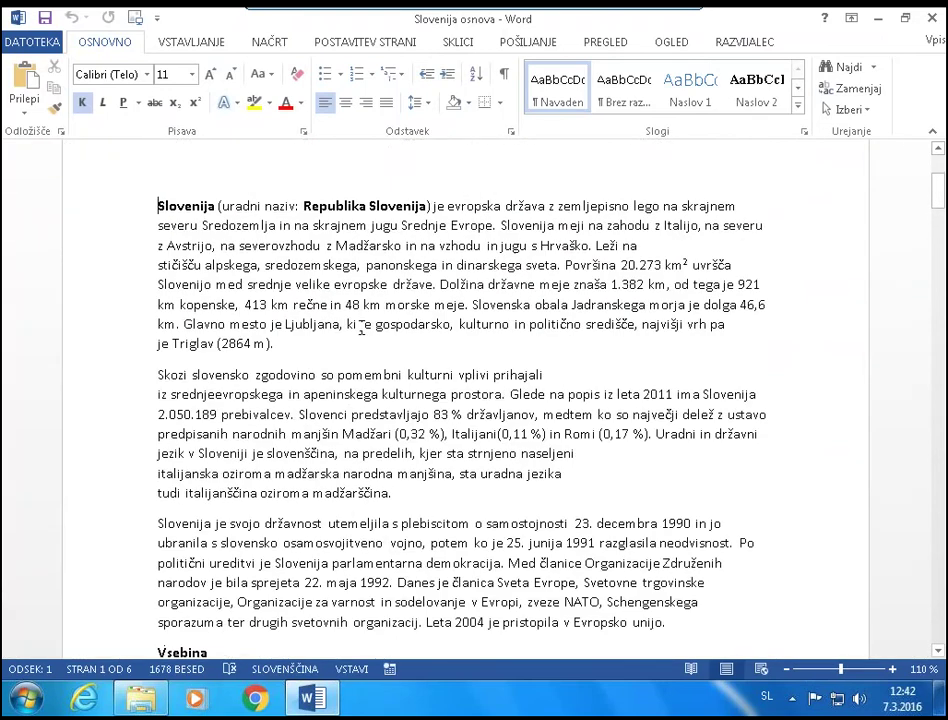
pyautogui.scroll(-12, 350, 294)
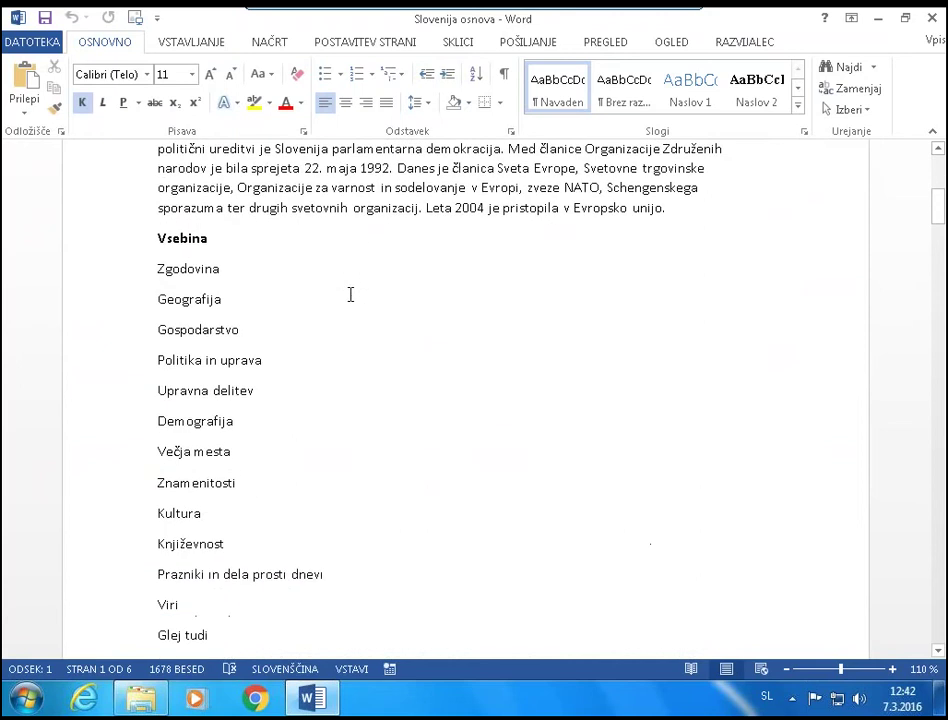
pyautogui.scroll(-6, 350, 294)
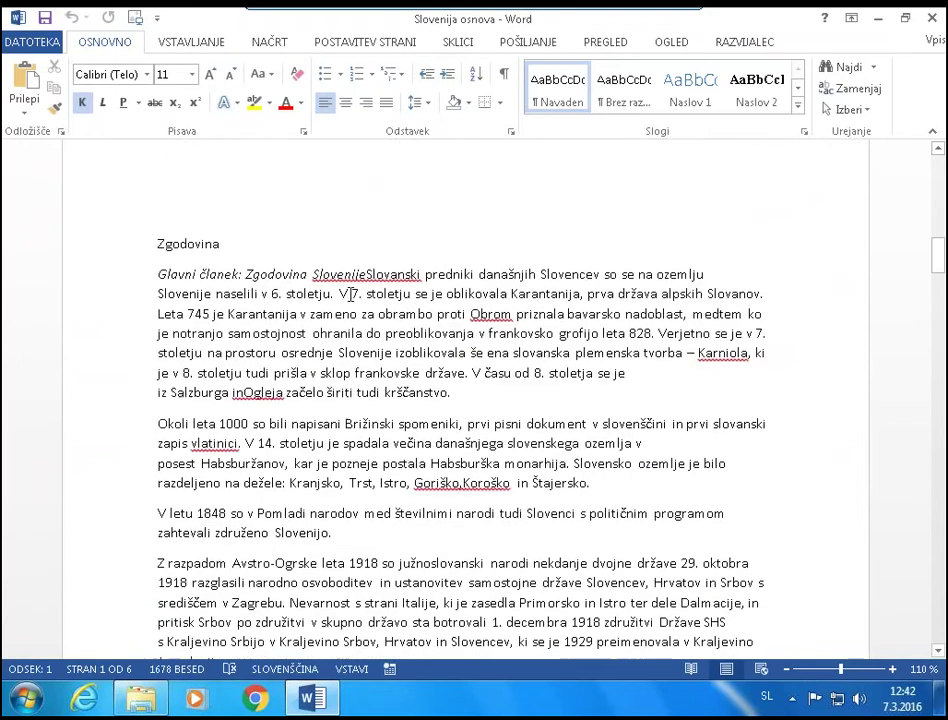
pyautogui.scroll(-7, 350, 294)
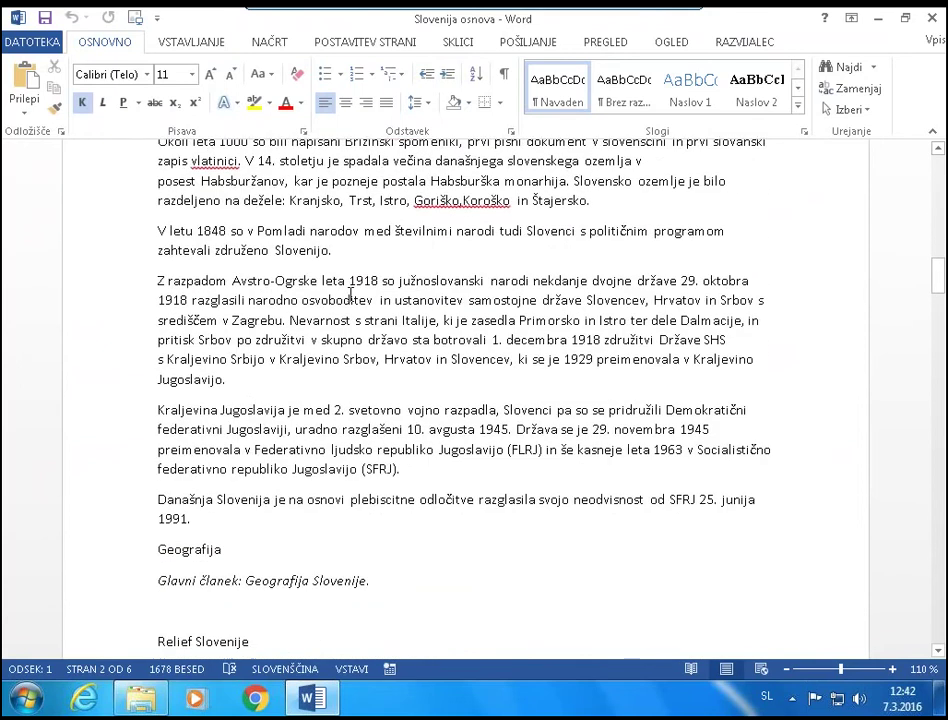
pyautogui.scroll(-3, 350, 294)
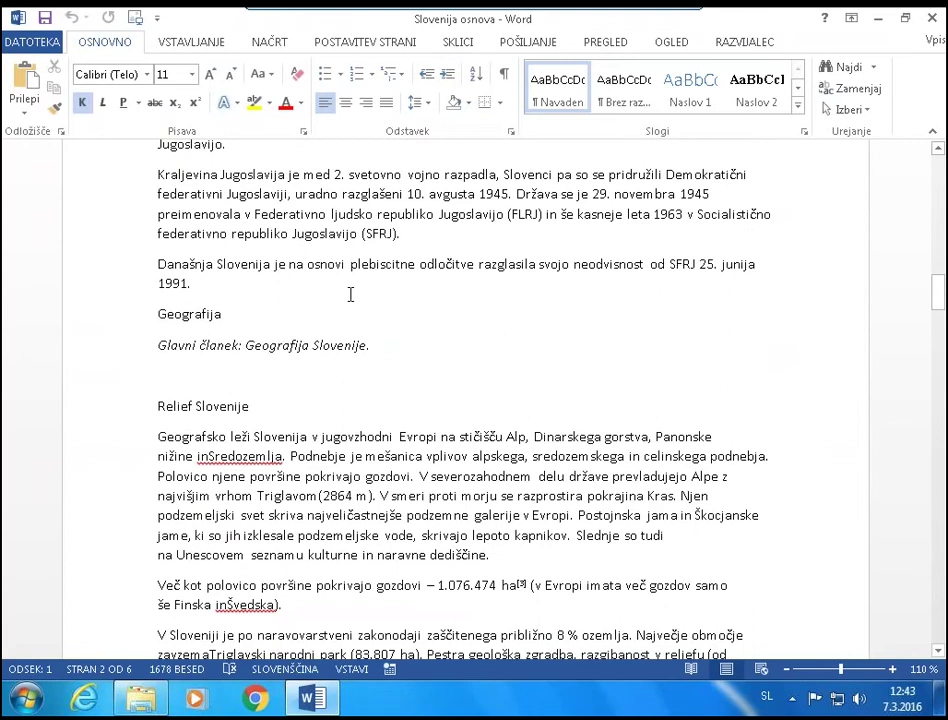
pyautogui.scroll(15, 350, 294)
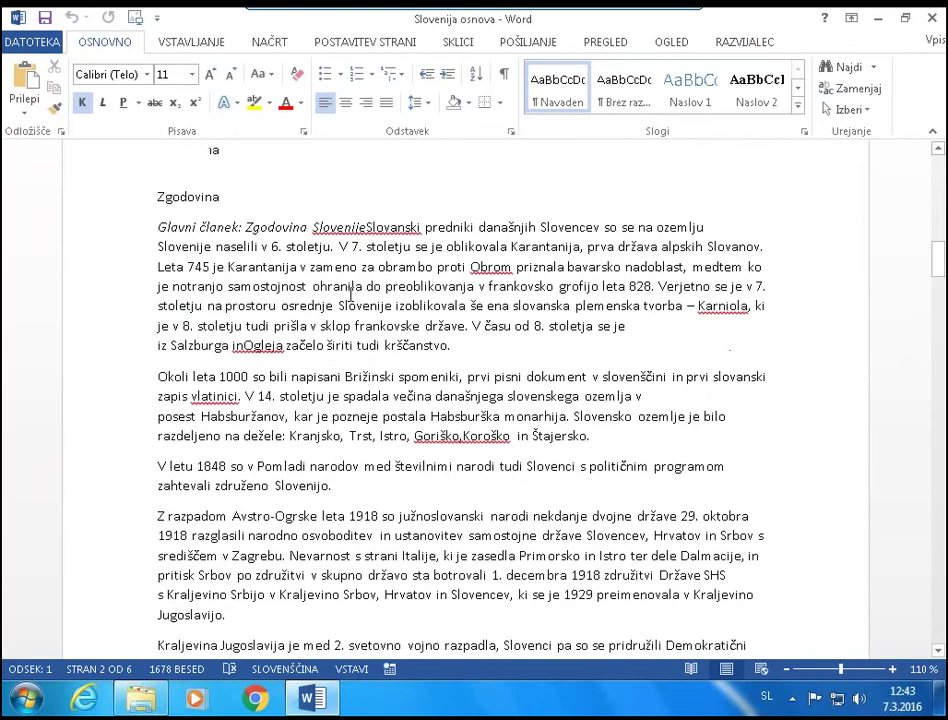
pyautogui.scroll(20, 350, 294)
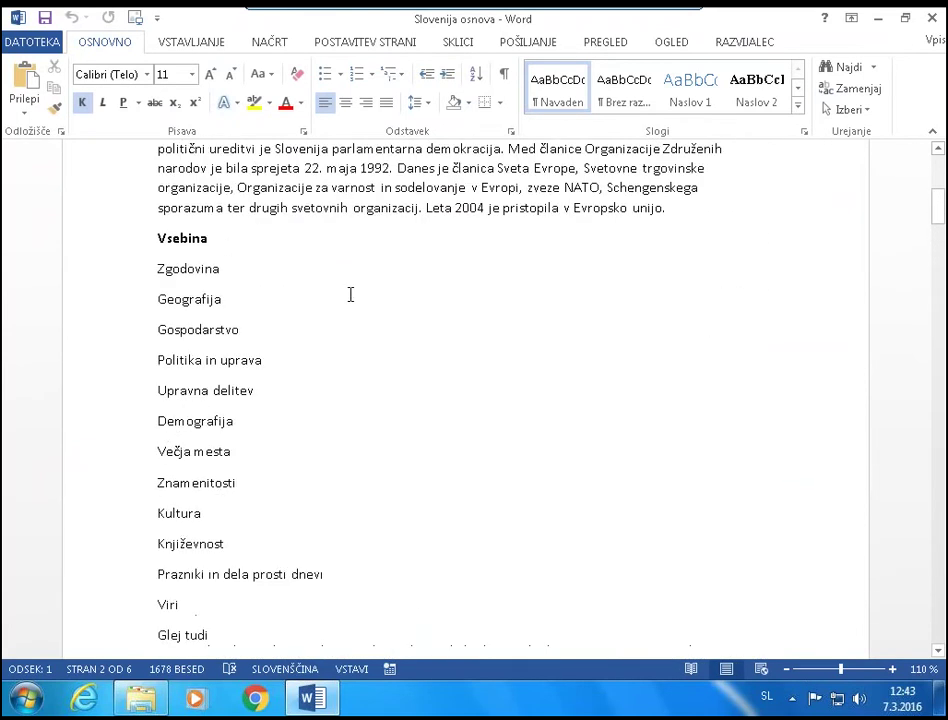
pyautogui.scroll(15, 350, 294)
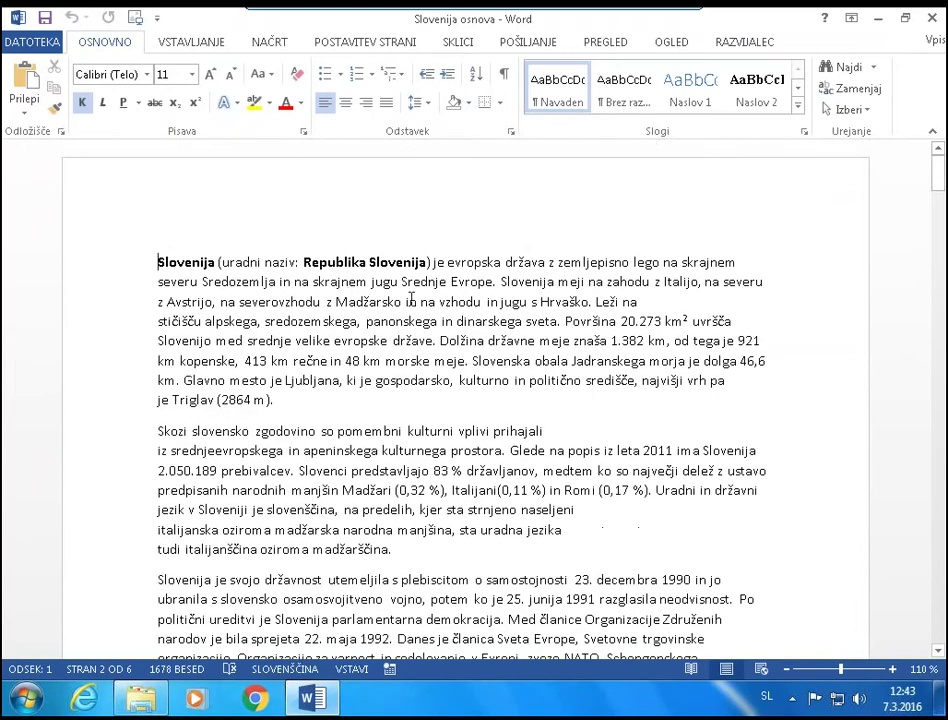
pyautogui.hotkey('ctrl', 'Home')
pyautogui.scroll(-3, 389, 307)
pyautogui.scroll(-2, 392, 370)
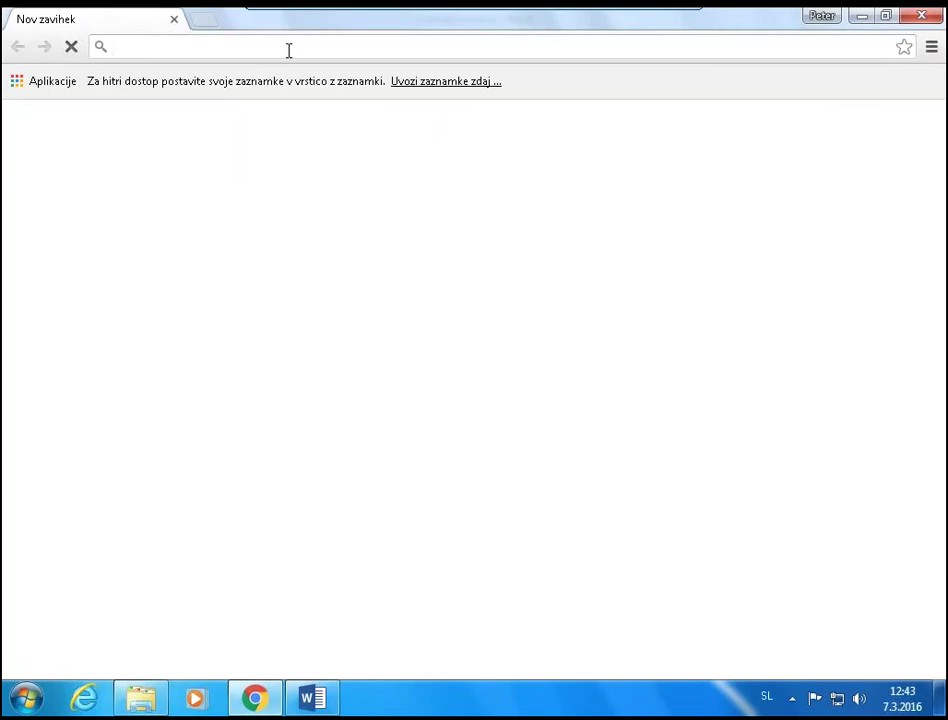
# Search the web for 'slovenija' in Chrome.
pyautogui.write('slovenijn')
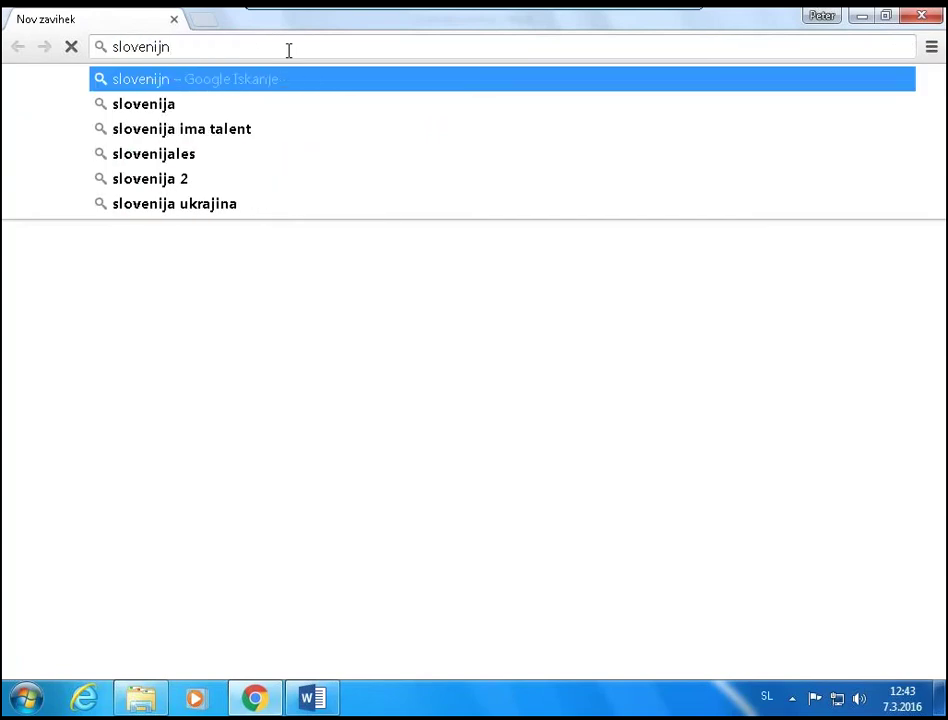
pyautogui.press('Down')
pyautogui.press('Return')
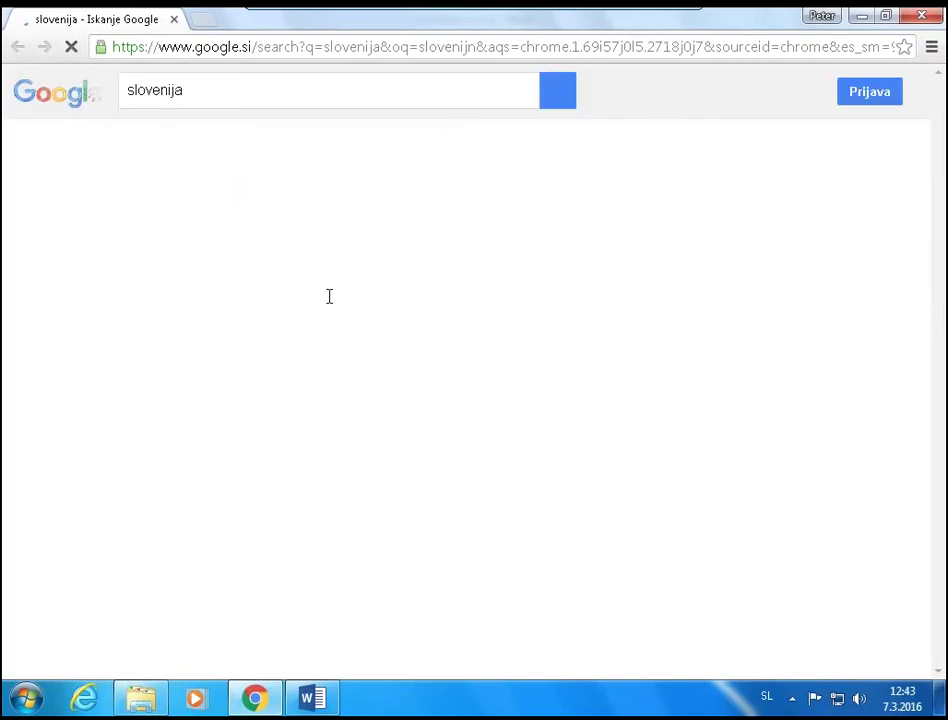
# Open and read the Slovenija Wikipedia article, then minimise Chrome to return to Word.
pyautogui.click(272, 237)
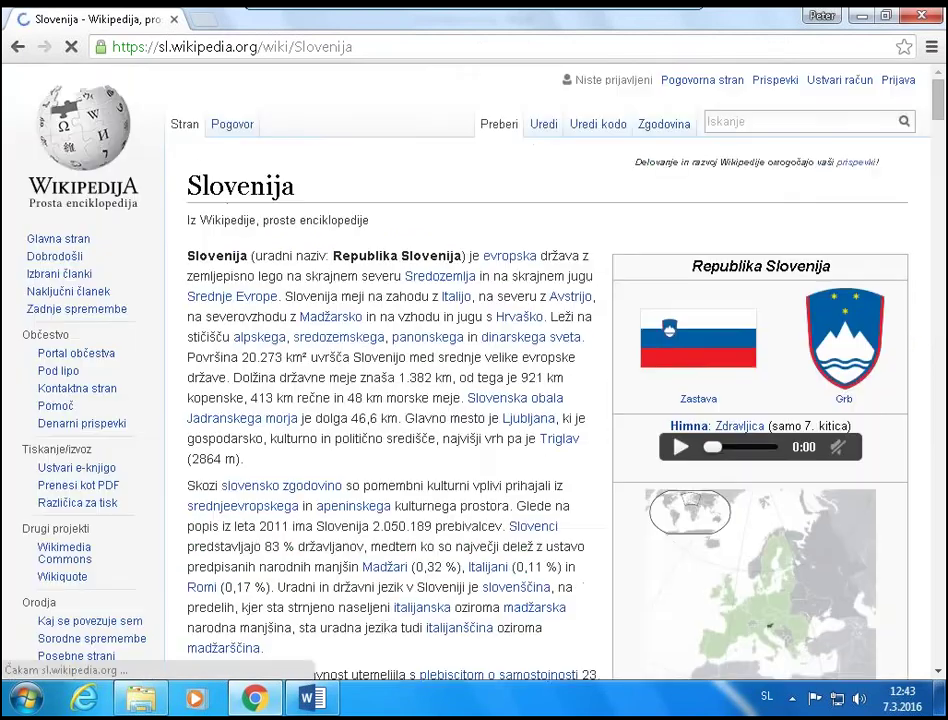
pyautogui.scroll(-10, 383, 615)
pyautogui.scroll(-6, 548, 400)
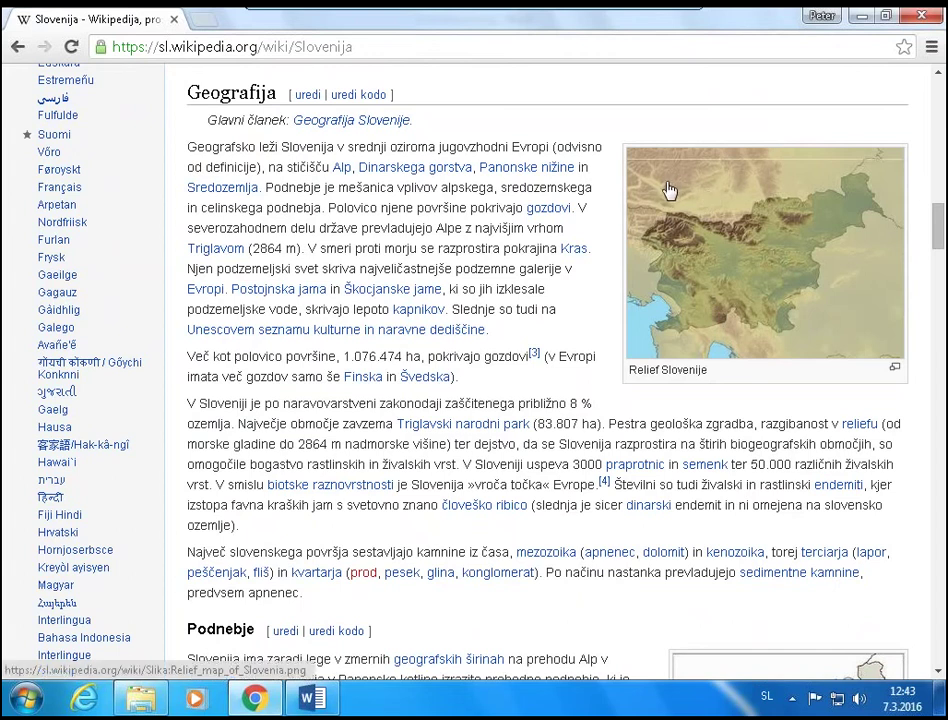
pyautogui.scroll(-2, 671, 190)
pyautogui.scroll(3, 671, 190)
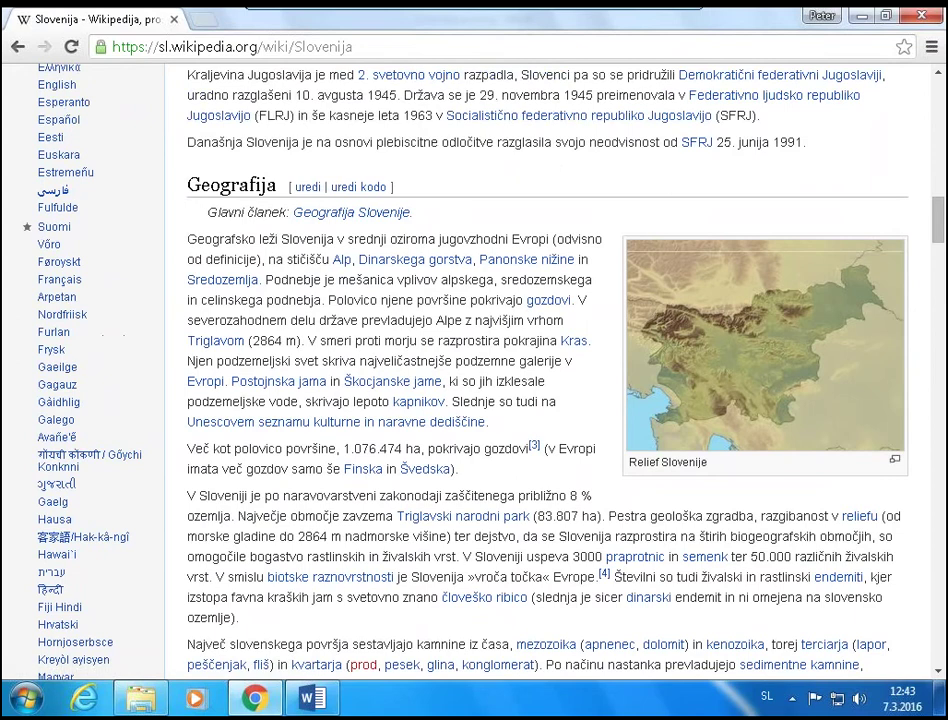
pyautogui.scroll(-15, 547, 370)
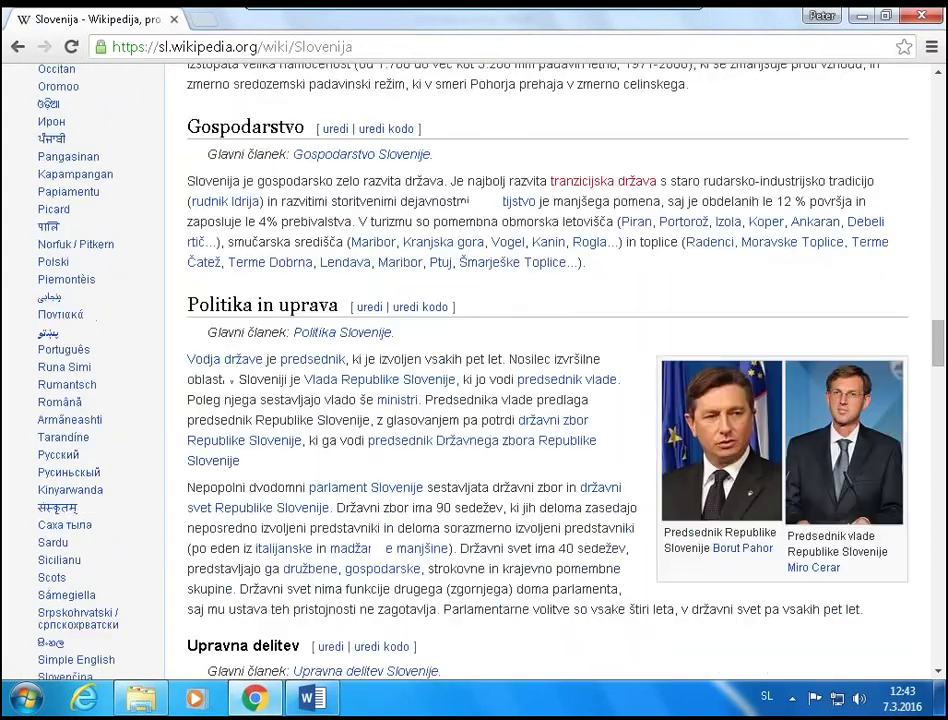
pyautogui.scroll(-2, 232, 381)
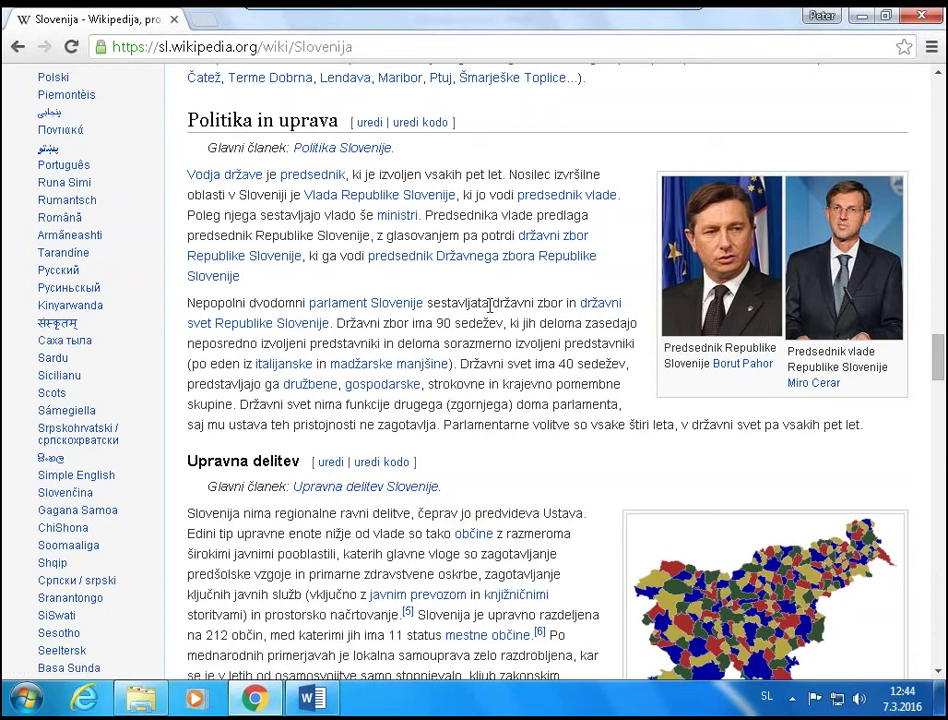
pyautogui.scroll(15, 487, 306)
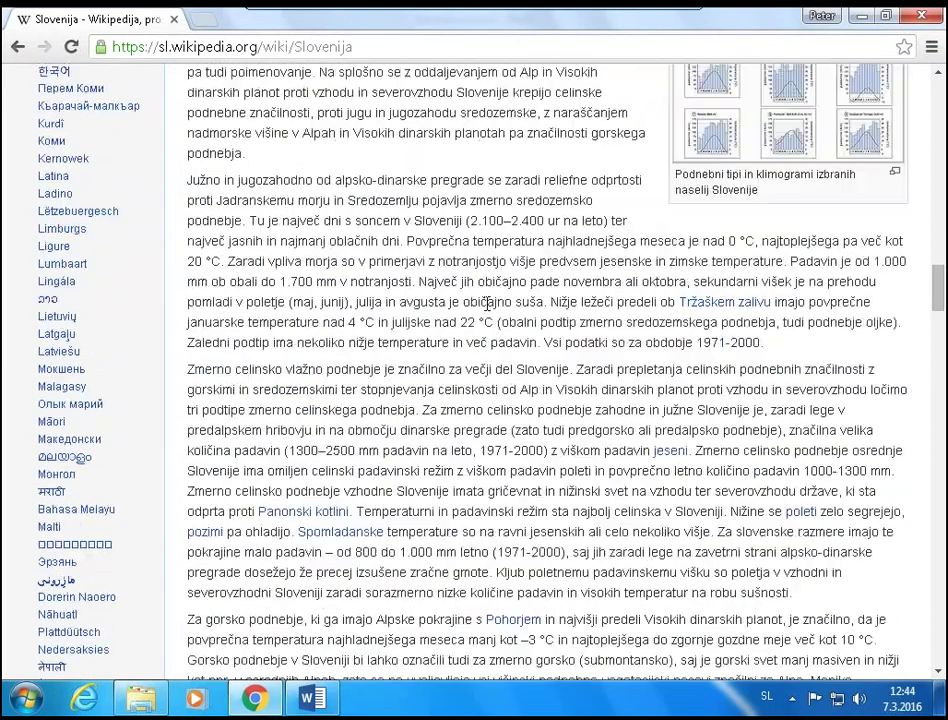
pyautogui.scroll(3, 487, 302)
pyautogui.scroll(-6, 487, 302)
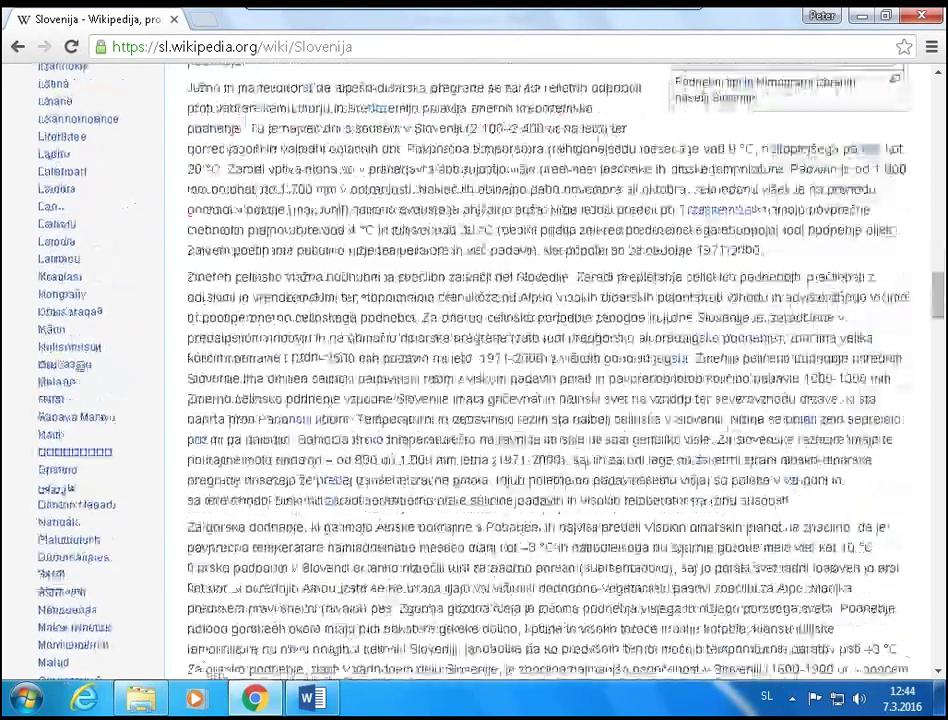
pyautogui.scroll(-6, 487, 302)
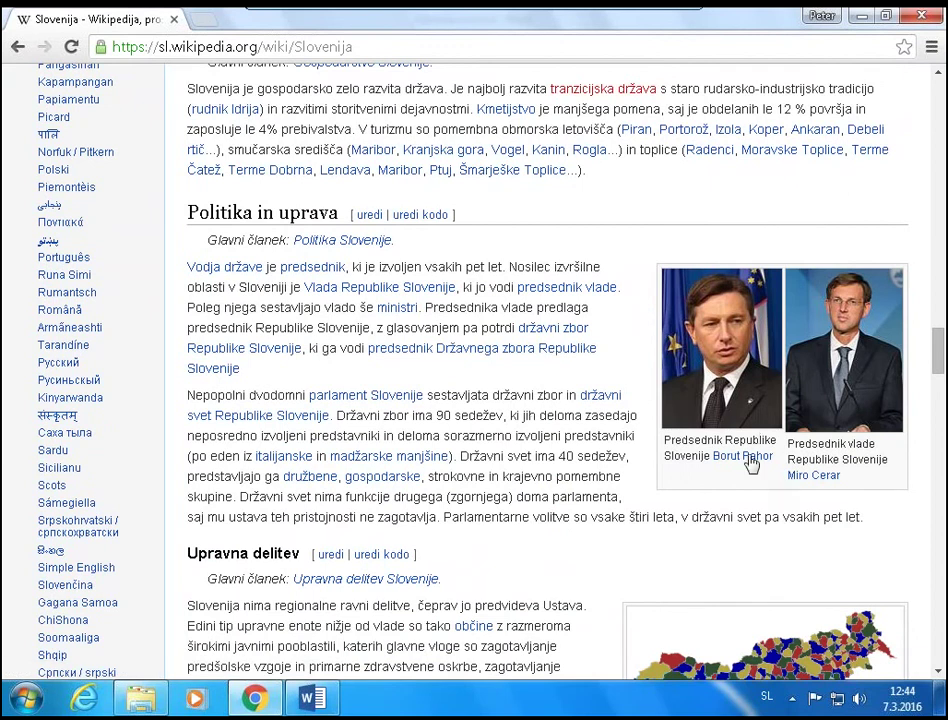
pyautogui.click(860, 16)
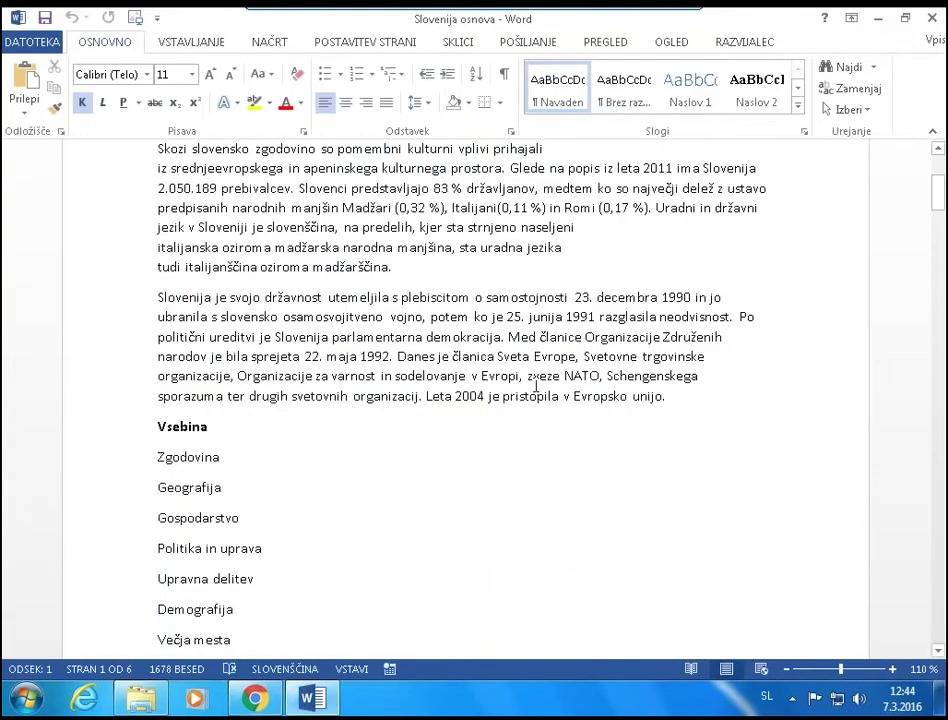
# Scroll to the Geografija section and place the cursor below 'Glavni članek: Geografija Slovenije.'.
pyautogui.scroll(5, 459, 343)
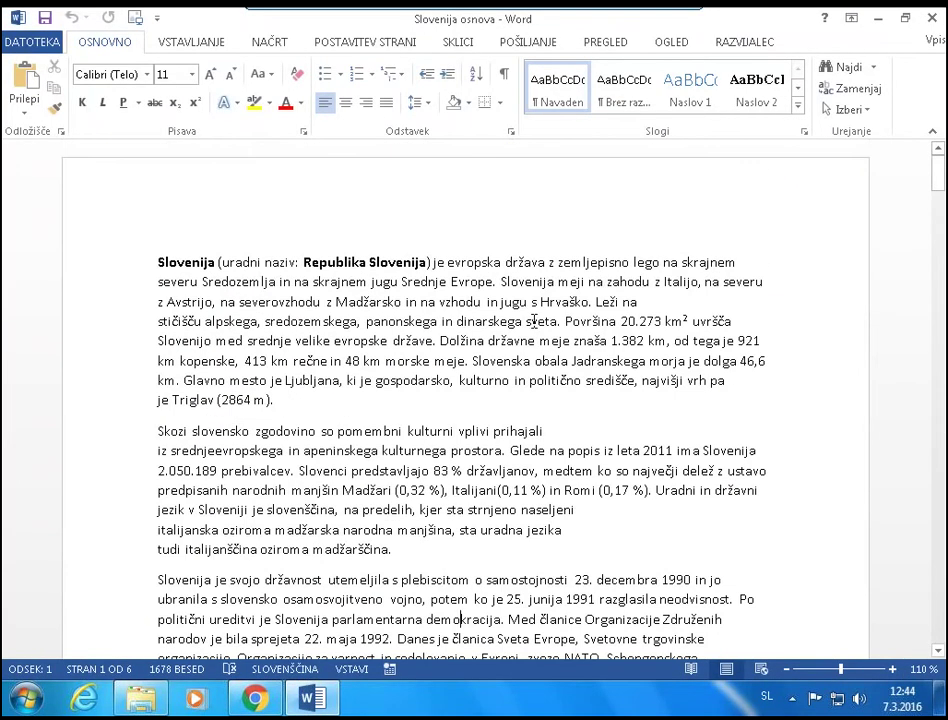
pyautogui.scroll(-10, 455, 313)
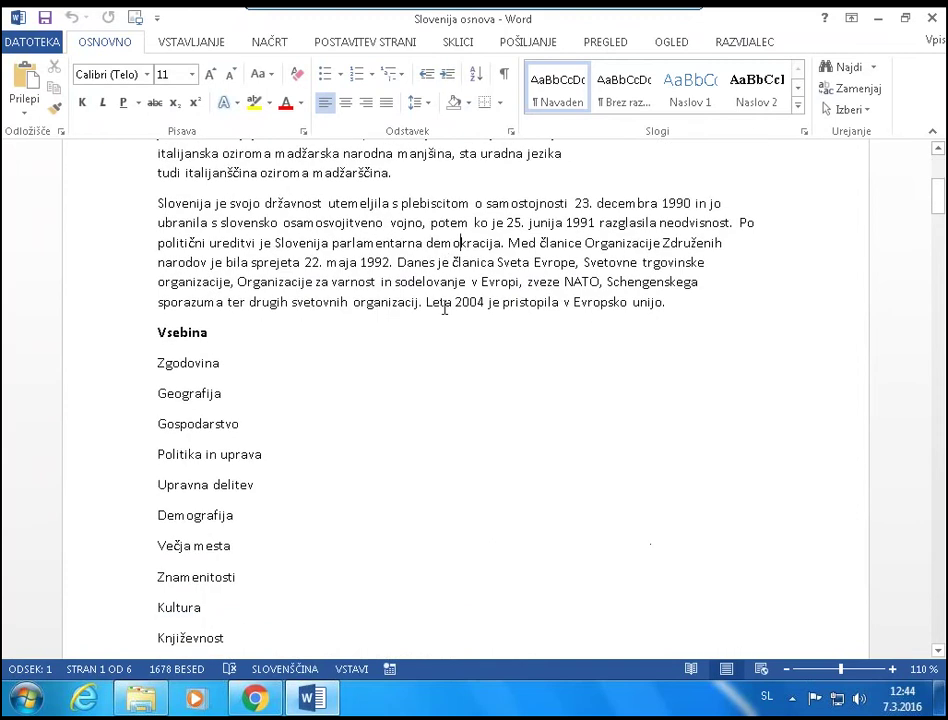
pyautogui.scroll(-15, 445, 307)
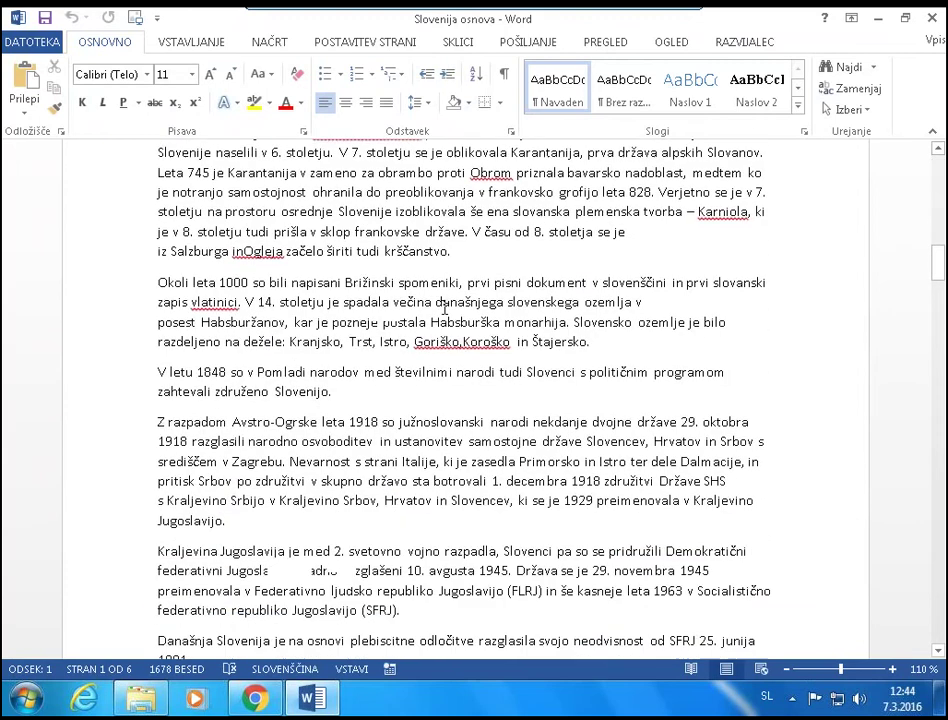
pyautogui.scroll(-4, 445, 307)
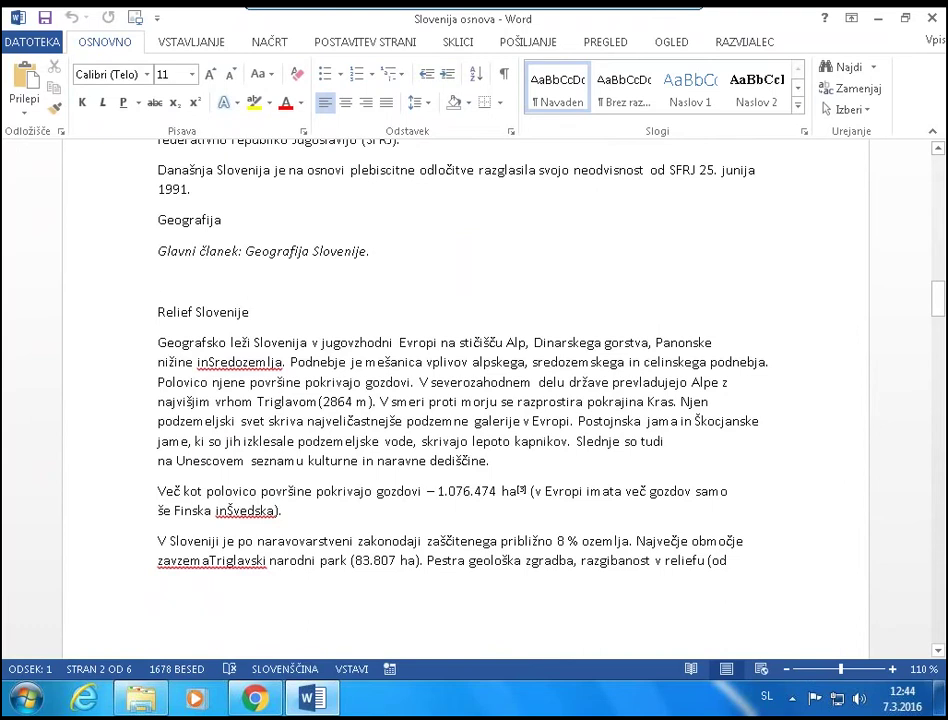
pyautogui.click(335, 284)
# Insert the 'relief slovenije' picture from Desktop > word webinar via Vstavljanje > Slike.
pyautogui.click(192, 42)
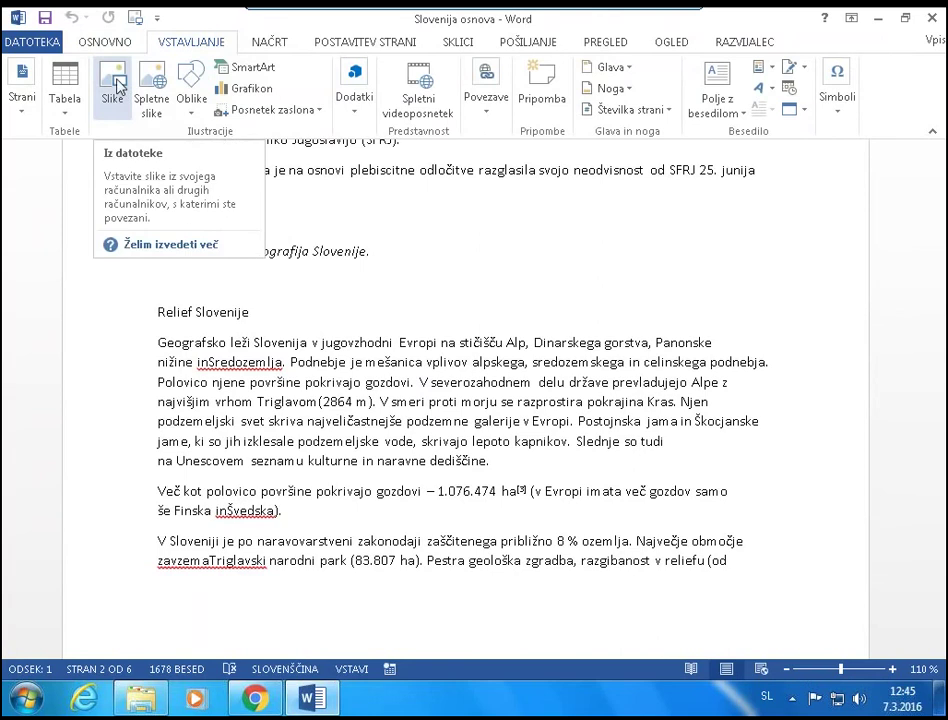
pyautogui.click(117, 86)
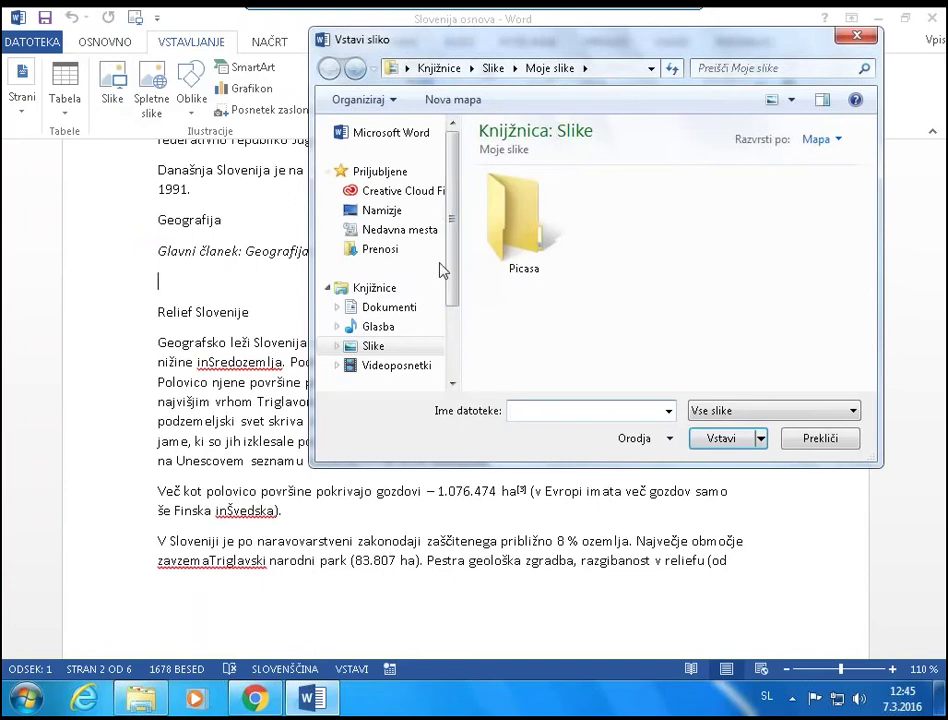
pyautogui.click(390, 221)
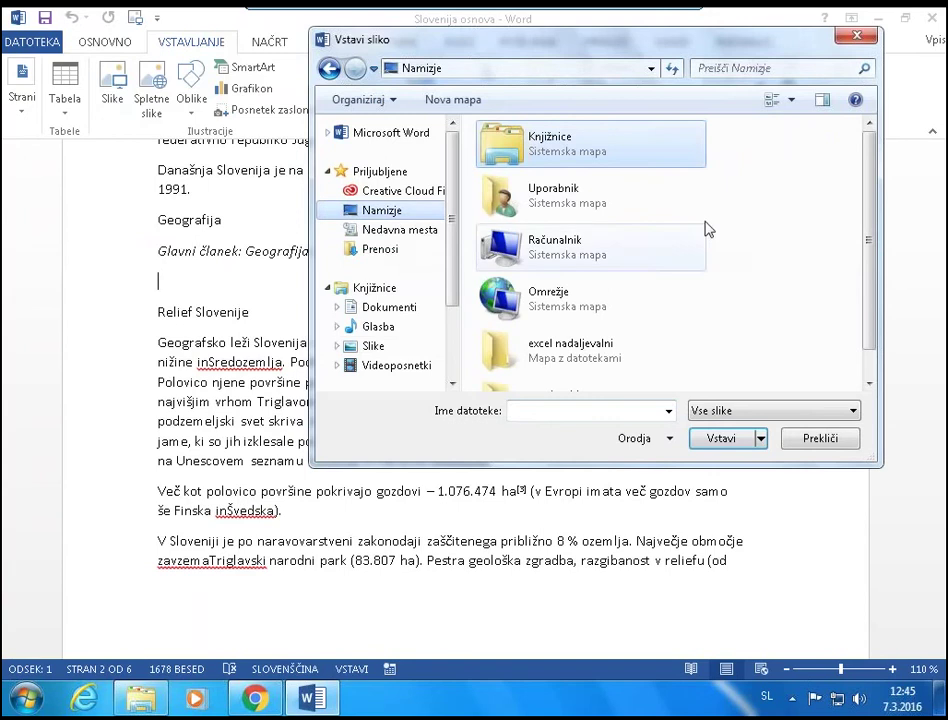
pyautogui.scroll(-2, 745, 276)
pyautogui.scroll(-1, 868, 322)
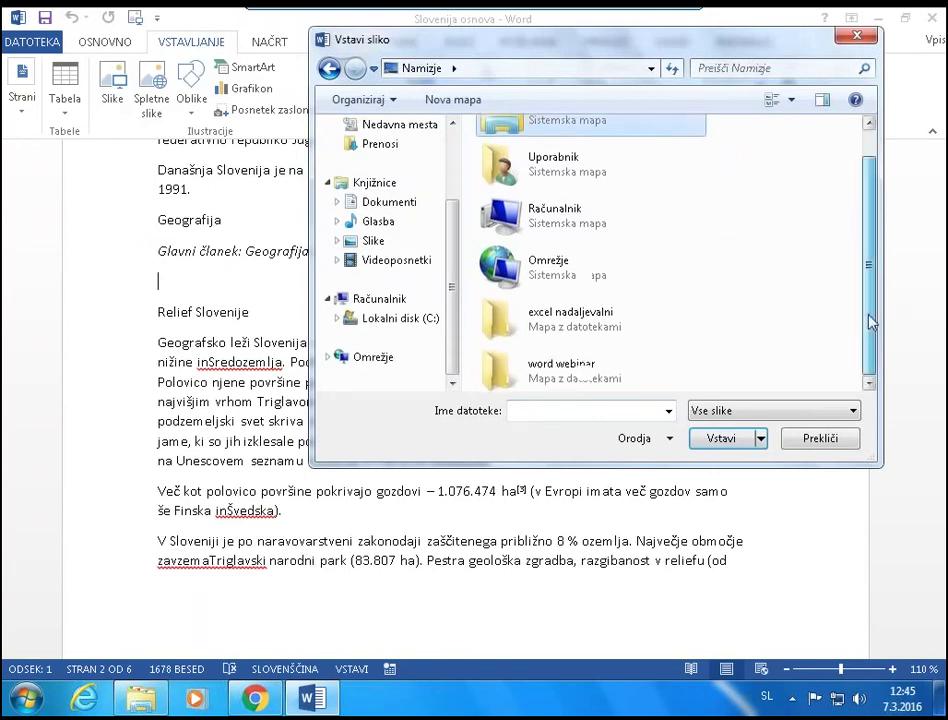
pyautogui.doubleClick(560, 374)
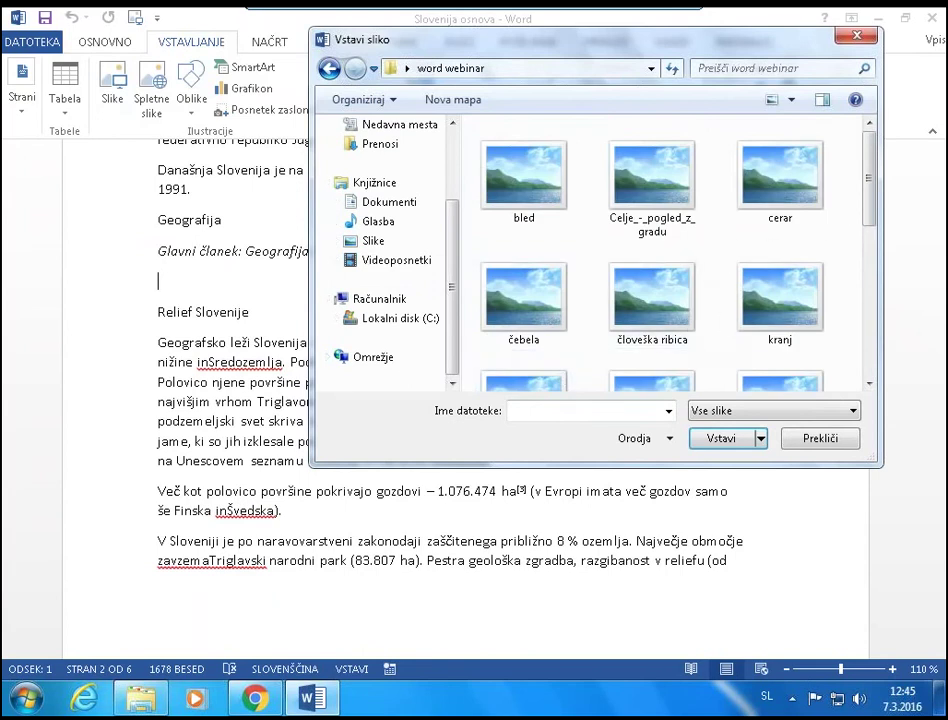
pyautogui.scroll(-5, 787, 226)
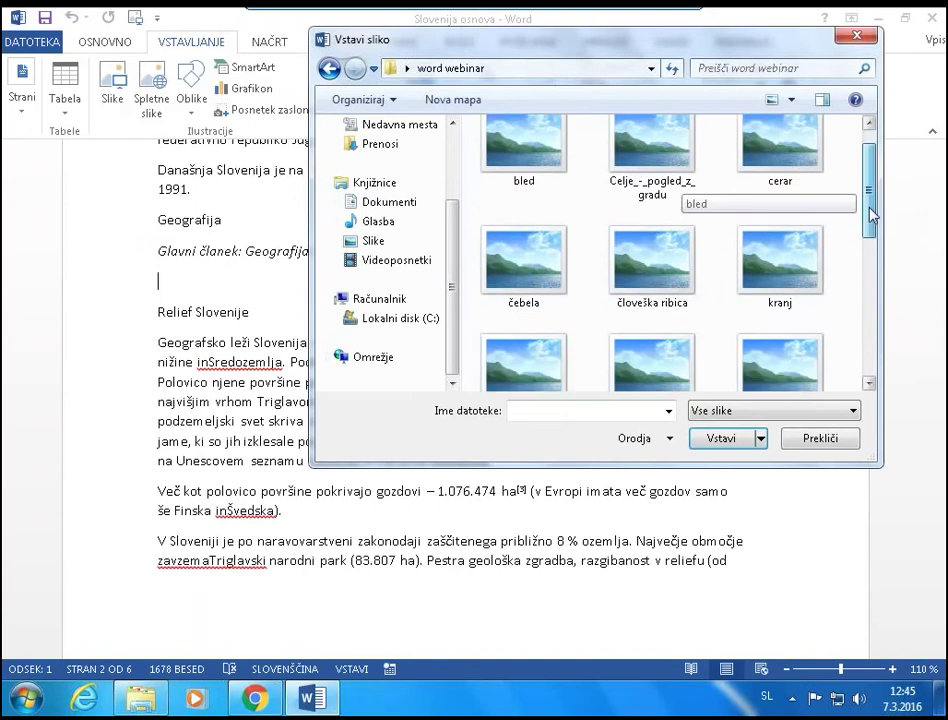
pyautogui.scroll(1, 790, 228)
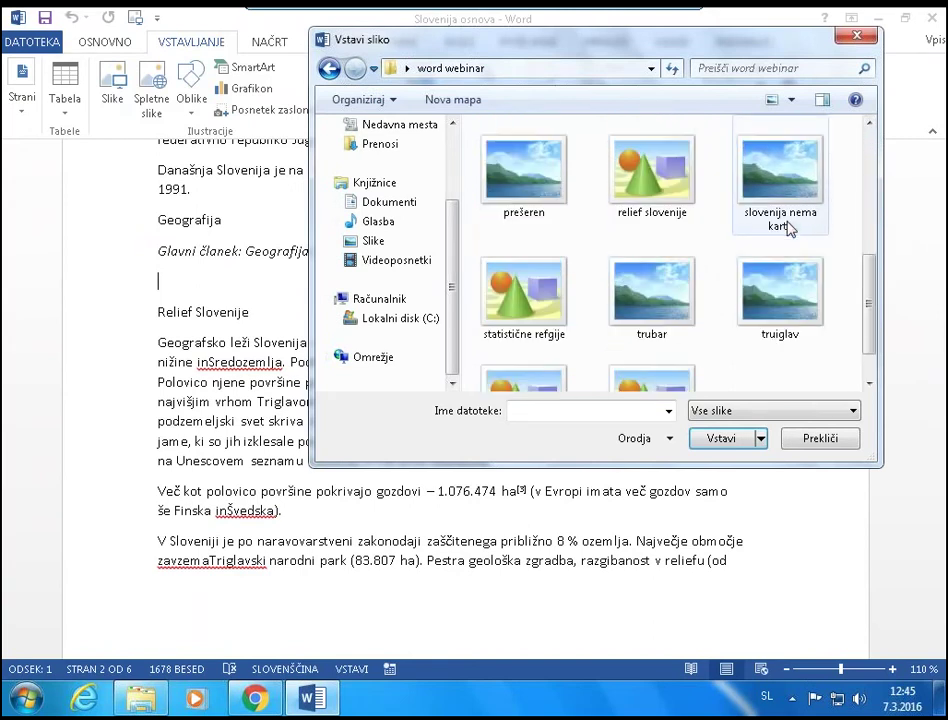
pyautogui.click(670, 205)
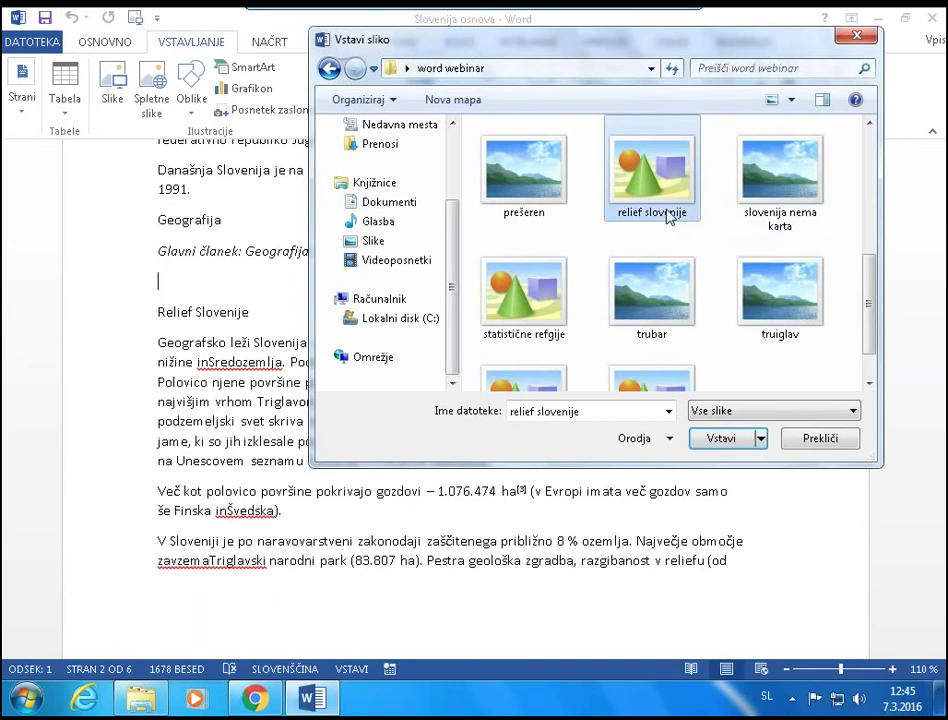
pyautogui.click(713, 441)
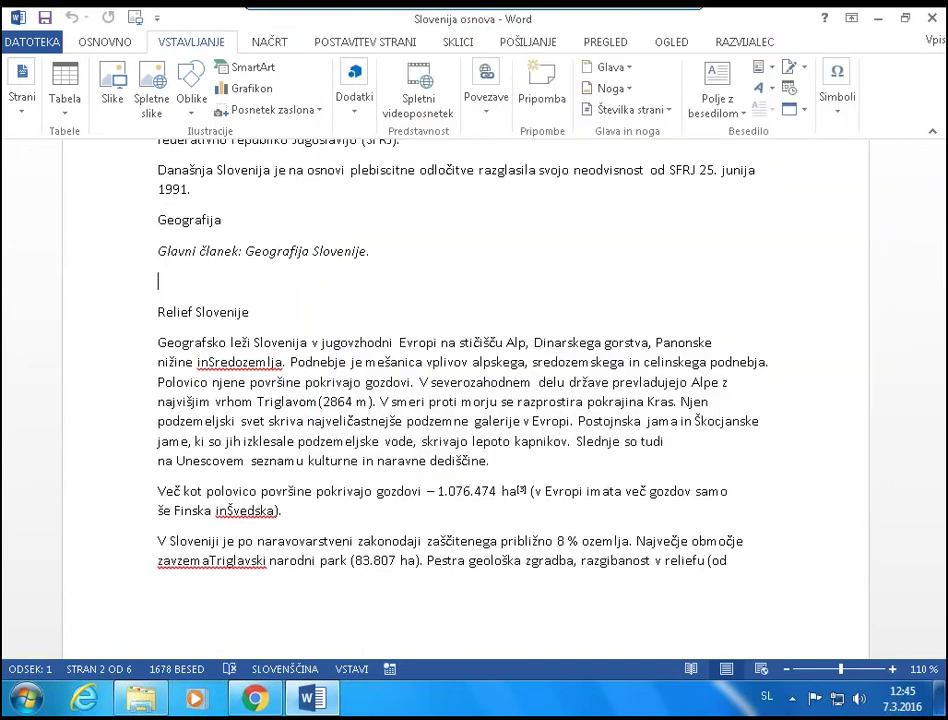
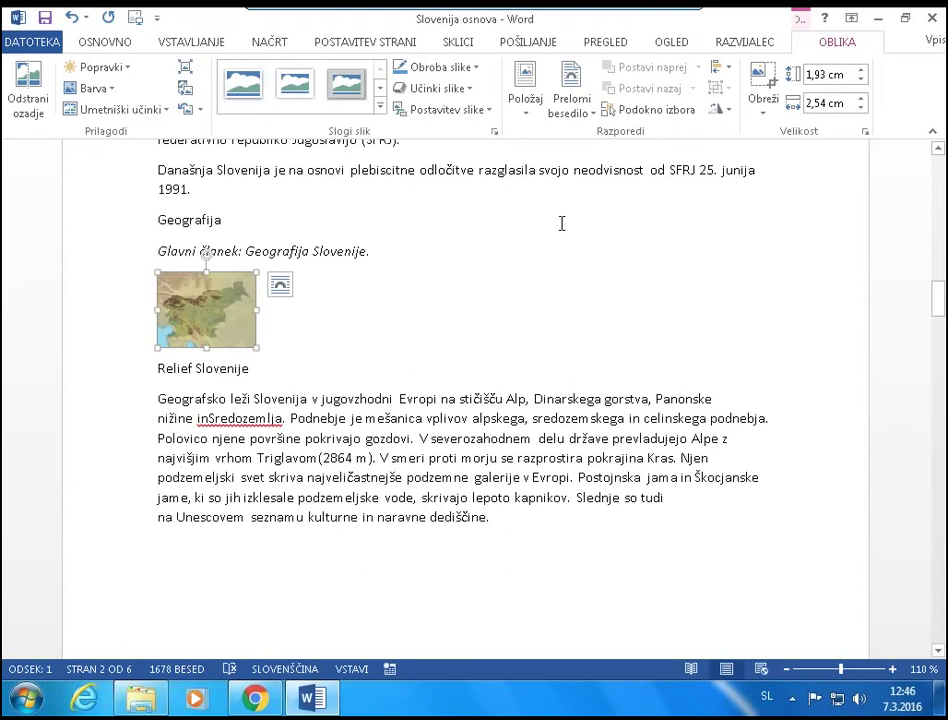
# Select the Slovenia relief map image in the document.
pyautogui.click(391, 251)
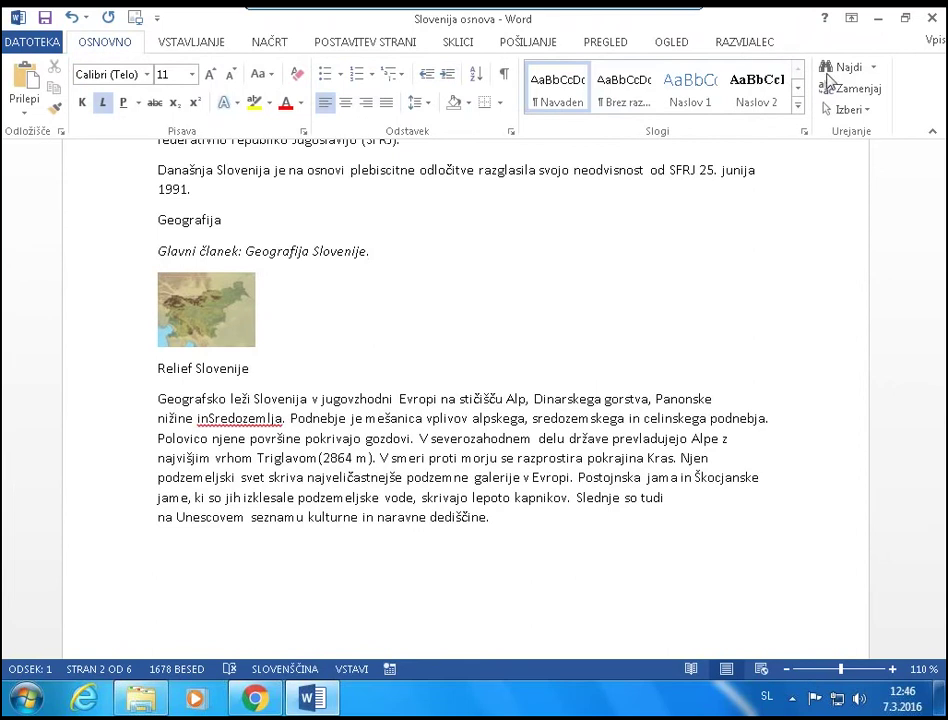
pyautogui.click(195, 298)
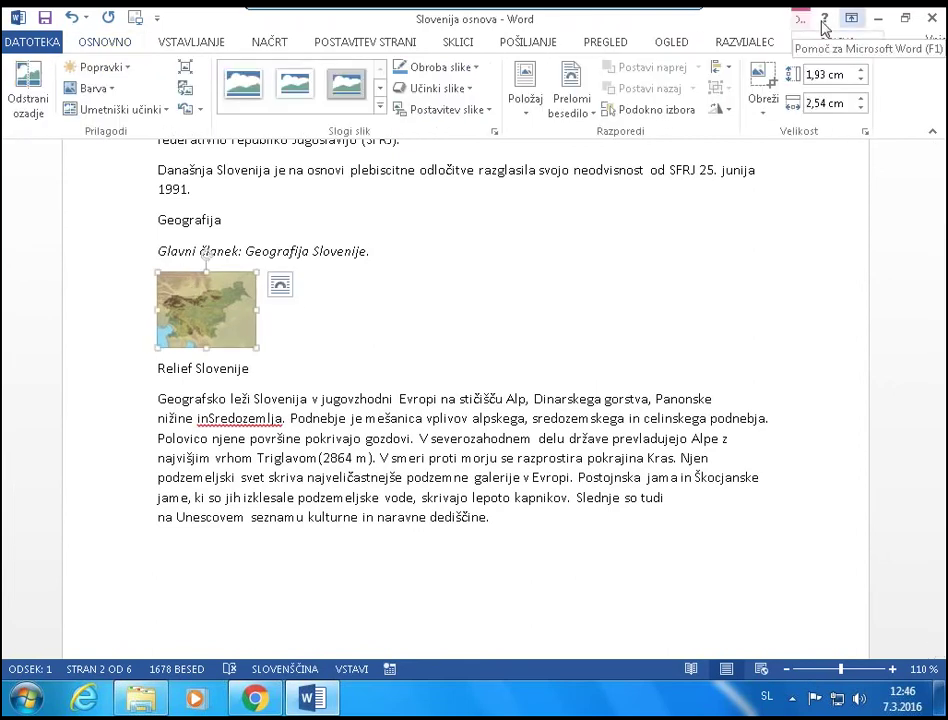
pyautogui.click(396, 240)
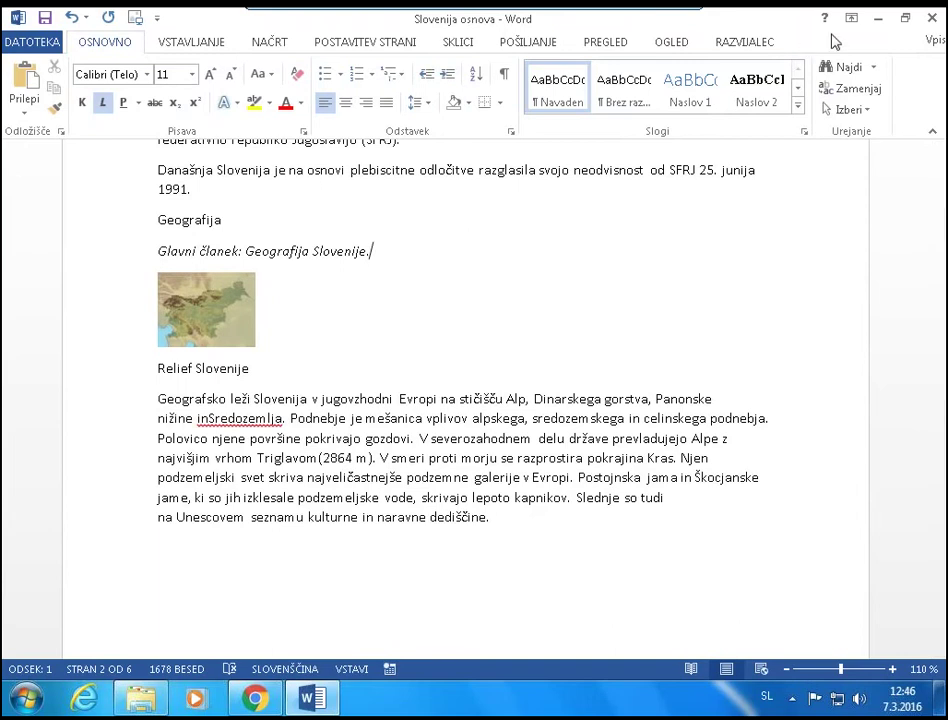
pyautogui.click(214, 298)
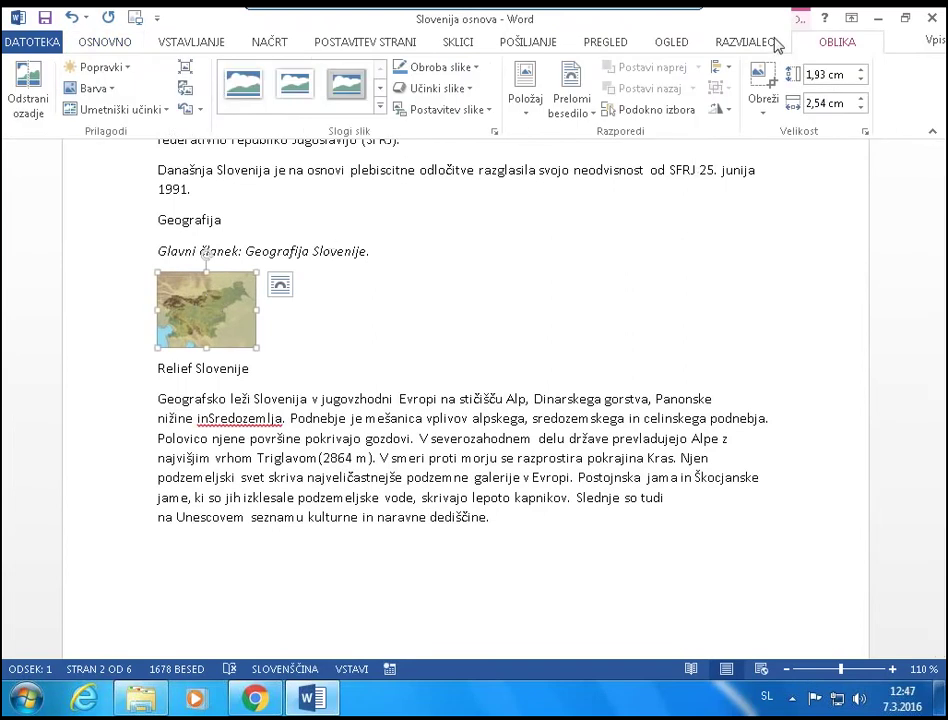
pyautogui.moveTo(797, 20)
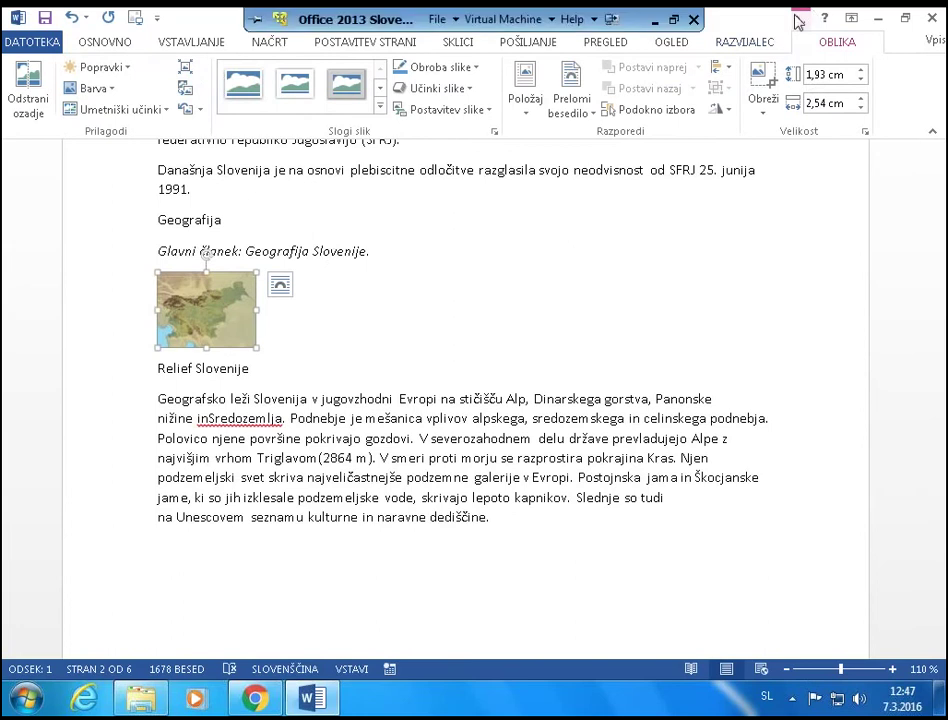
pyautogui.click(541, 369)
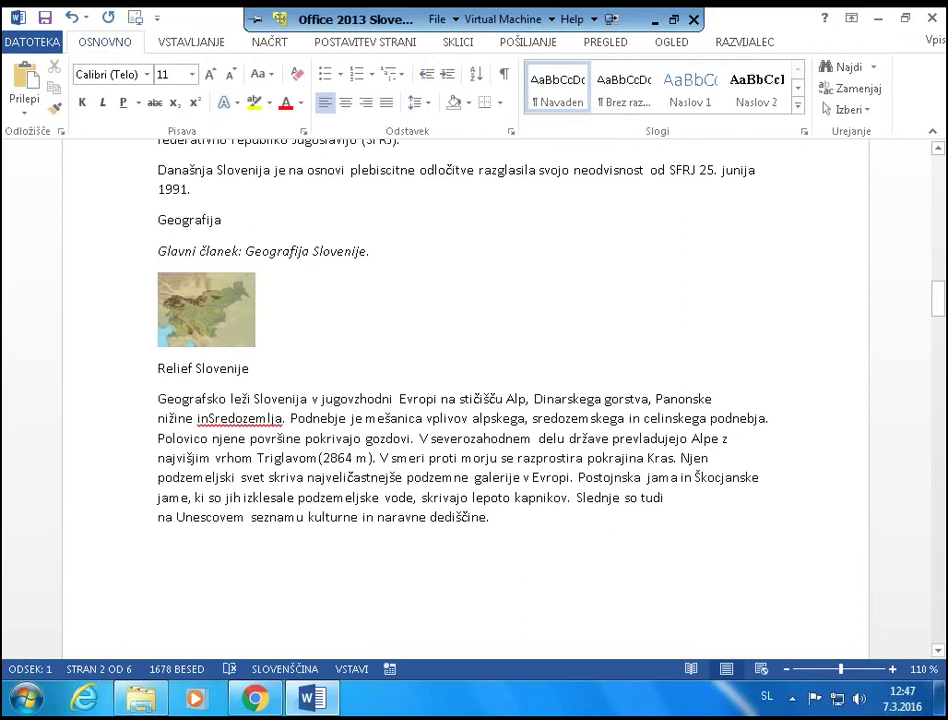
pyautogui.click(206, 275)
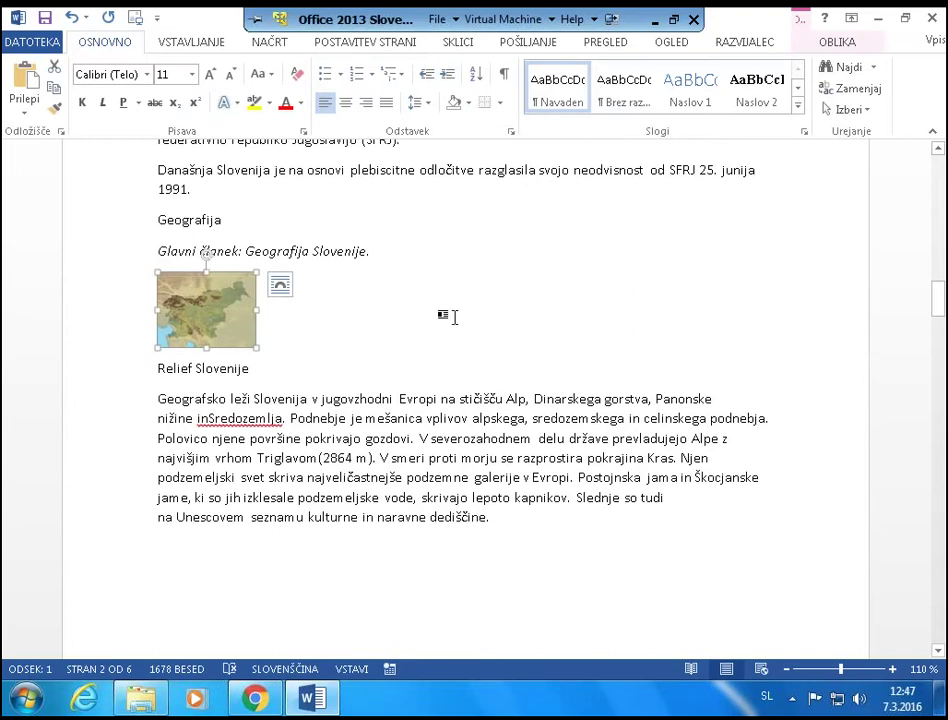
pyautogui.click(437, 290)
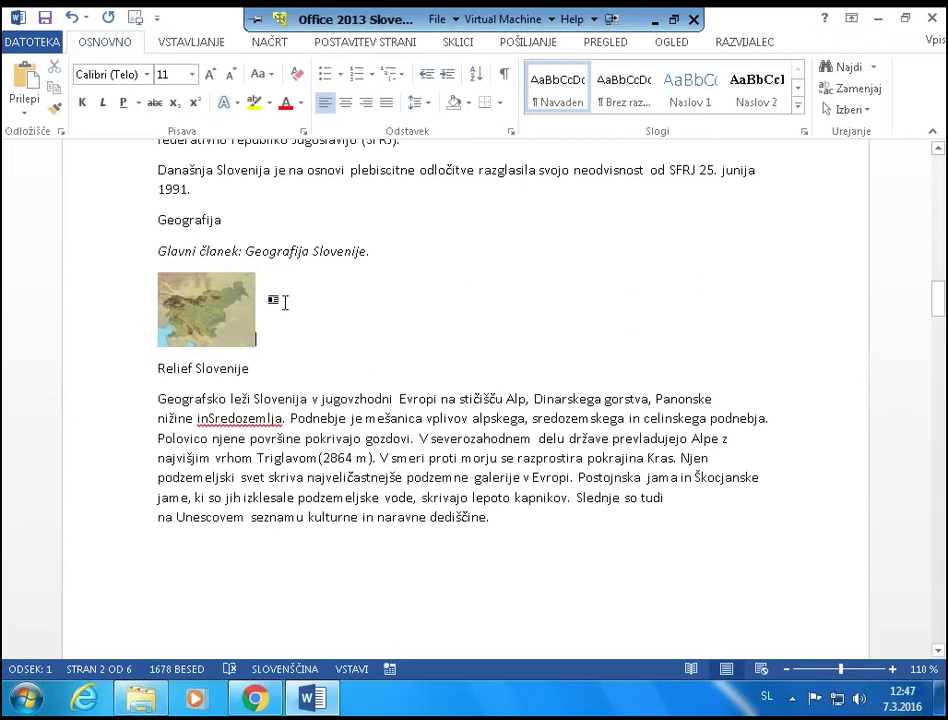
pyautogui.click(212, 298)
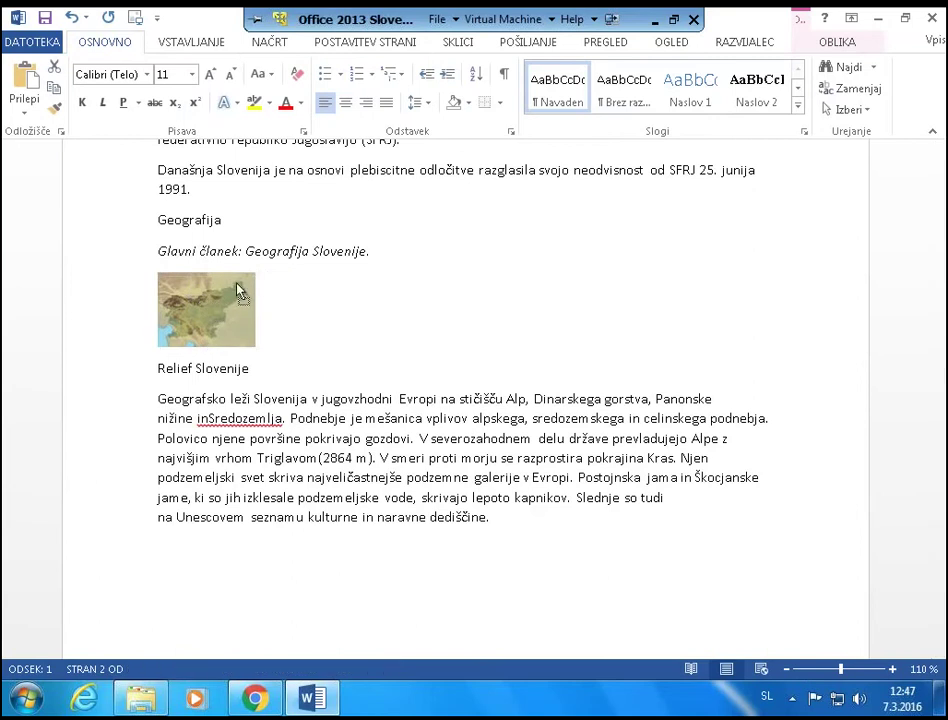
# Drag the map to the start of the 'Glavni članek: Geografija Slovenije' line.
pyautogui.moveTo(249, 269)
pyautogui.mouseDown()
pyautogui.moveTo(314, 255)
pyautogui.moveTo(370, 370)
pyautogui.moveTo(252, 383)
pyautogui.moveTo(214, 381)
pyautogui.moveTo(198, 368)
pyautogui.moveTo(194, 383)
pyautogui.mouseUp()
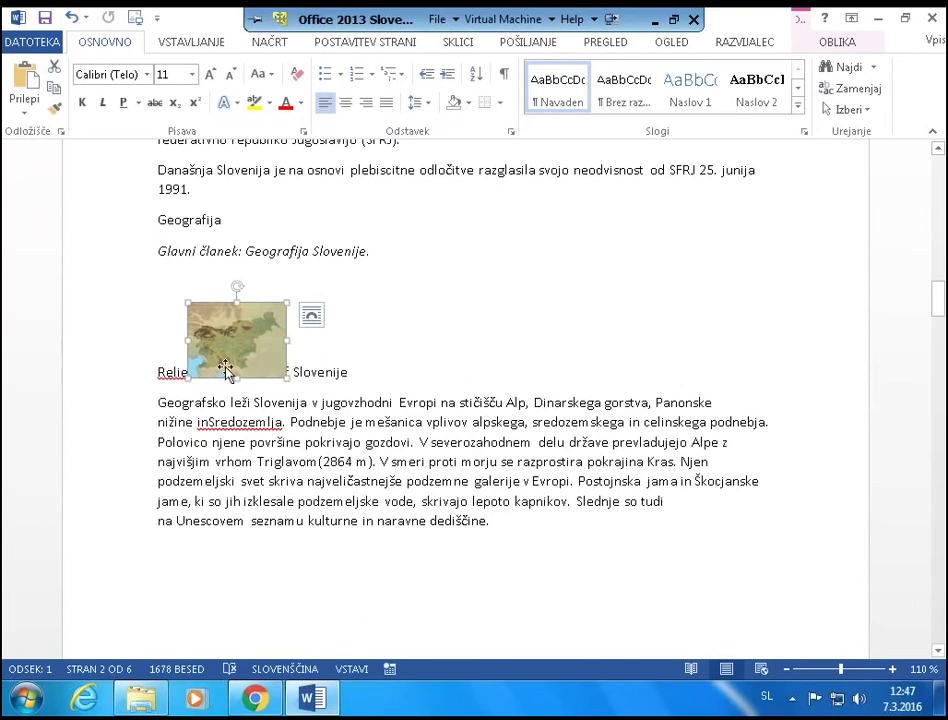
pyautogui.click(377, 291)
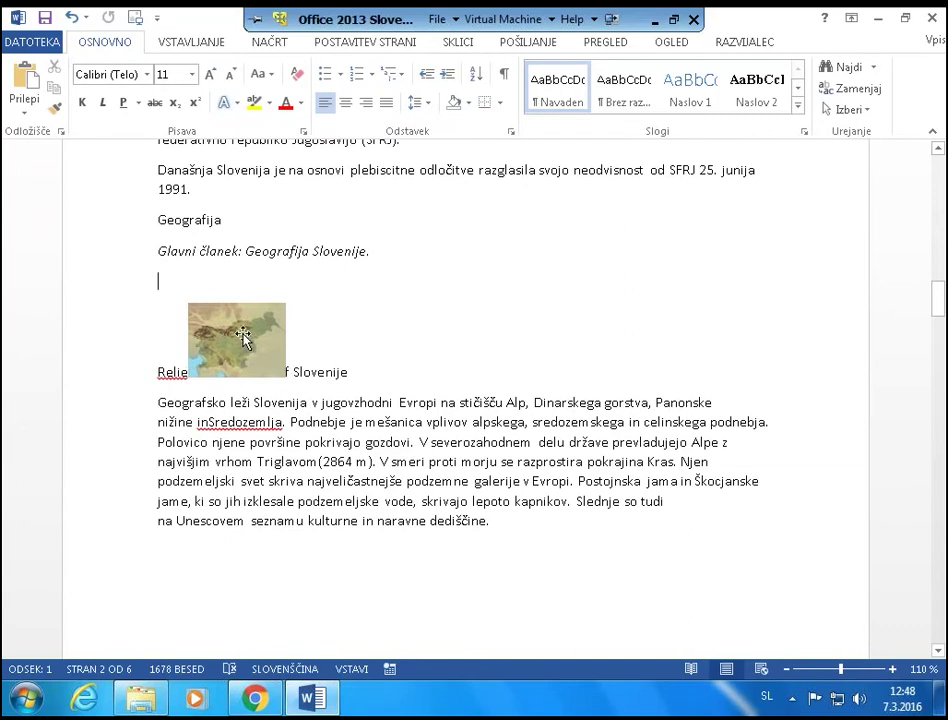
pyautogui.click(243, 338)
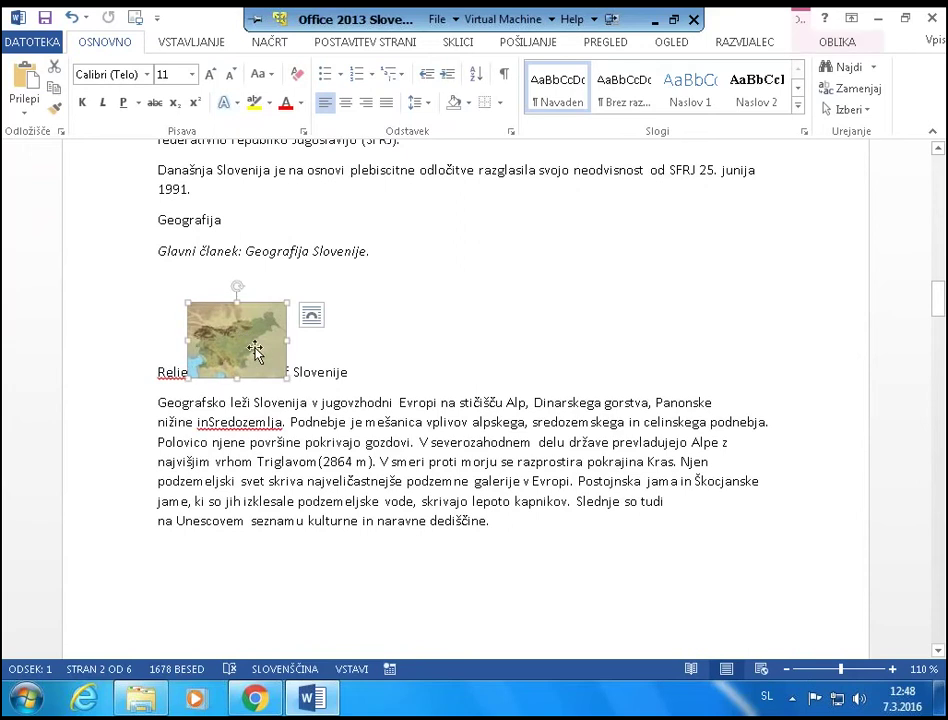
pyautogui.moveTo(243, 338); pyautogui.dragTo(197, 306)
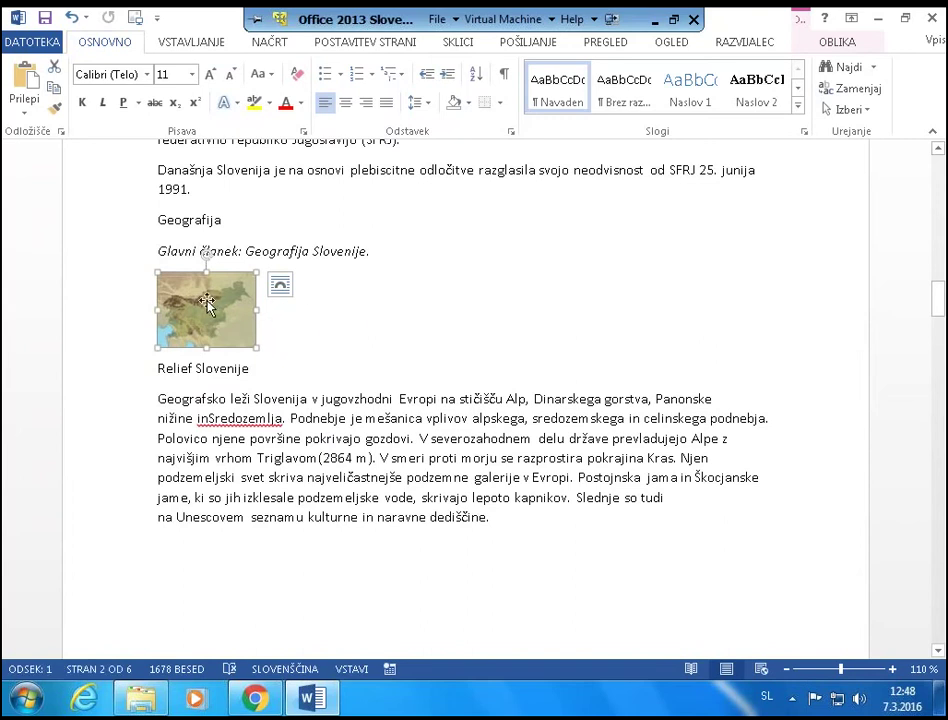
pyautogui.moveTo(207, 303); pyautogui.dragTo(189, 377)
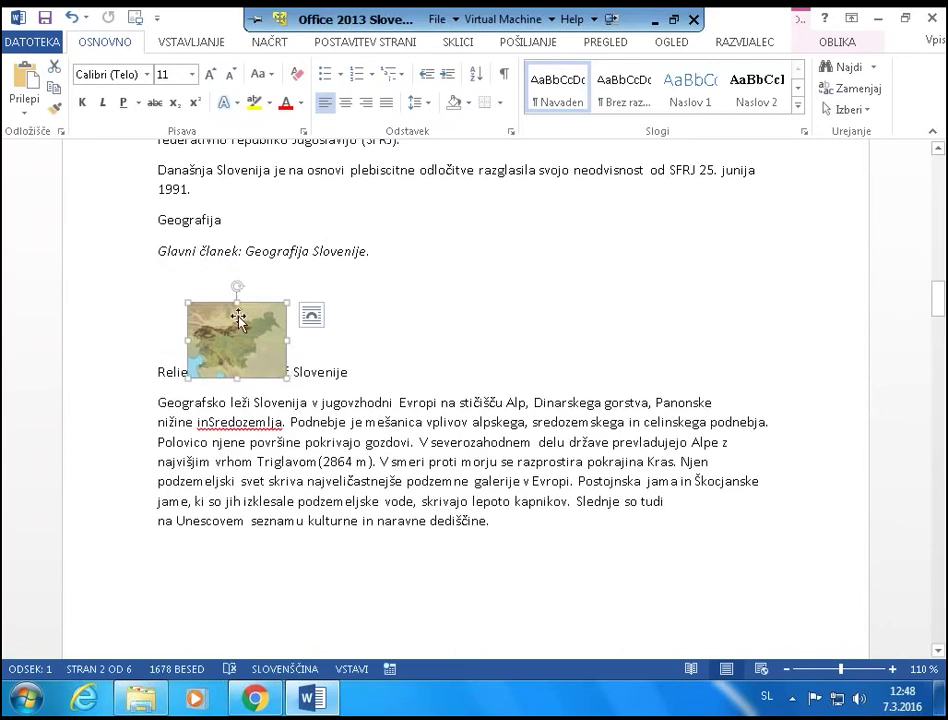
pyautogui.moveTo(231, 340); pyautogui.dragTo(158, 252)
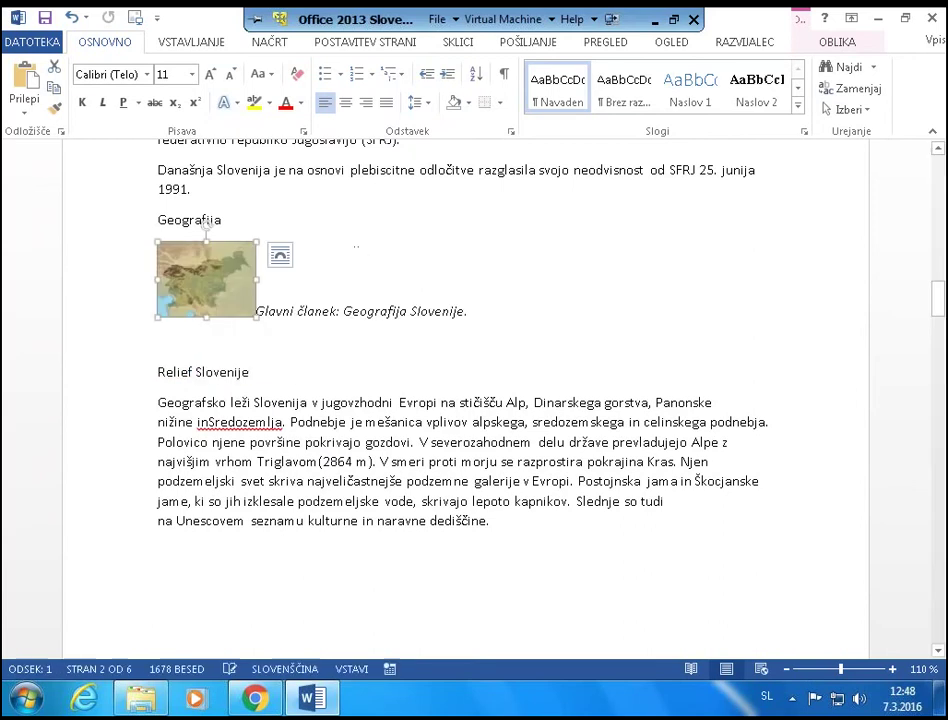
# Try enlarging the word Relief to 63 points, then undo the change.
pyautogui.click(189, 372)
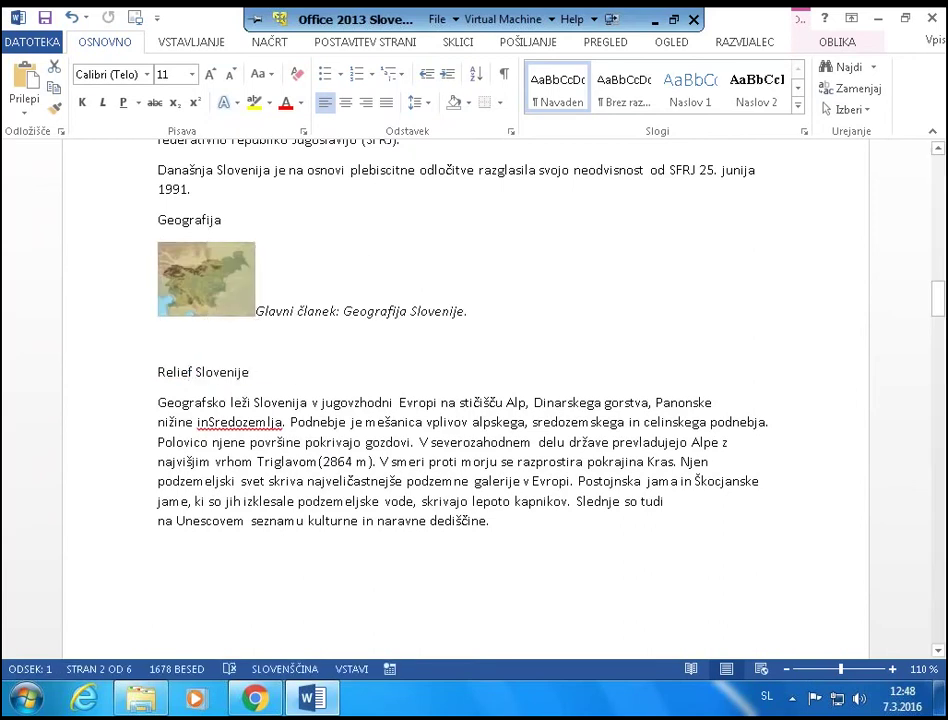
pyautogui.click(185, 74)
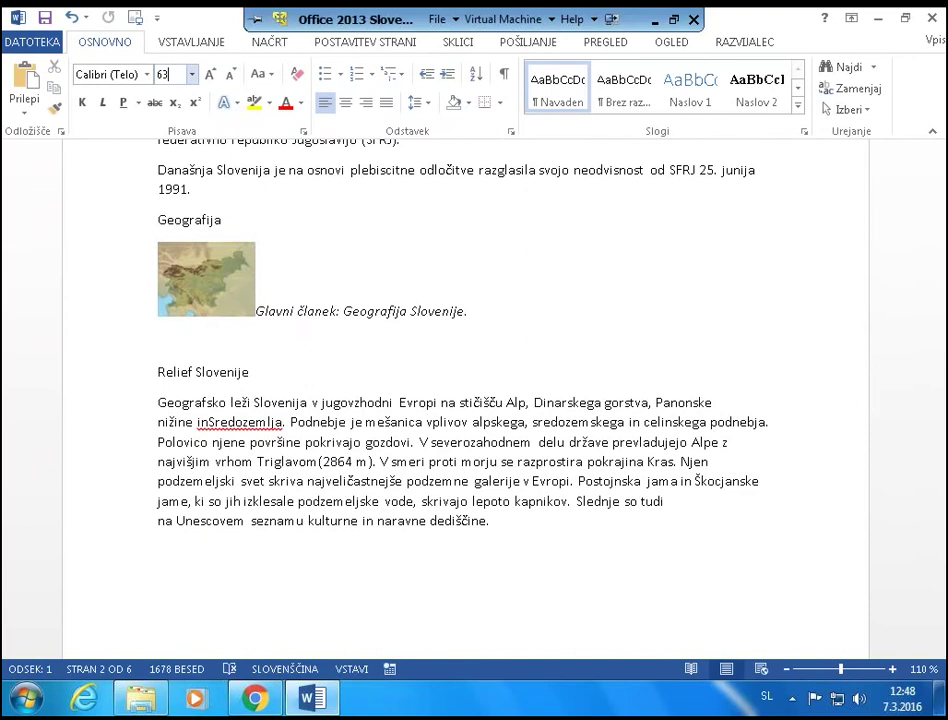
pyautogui.press('Return')
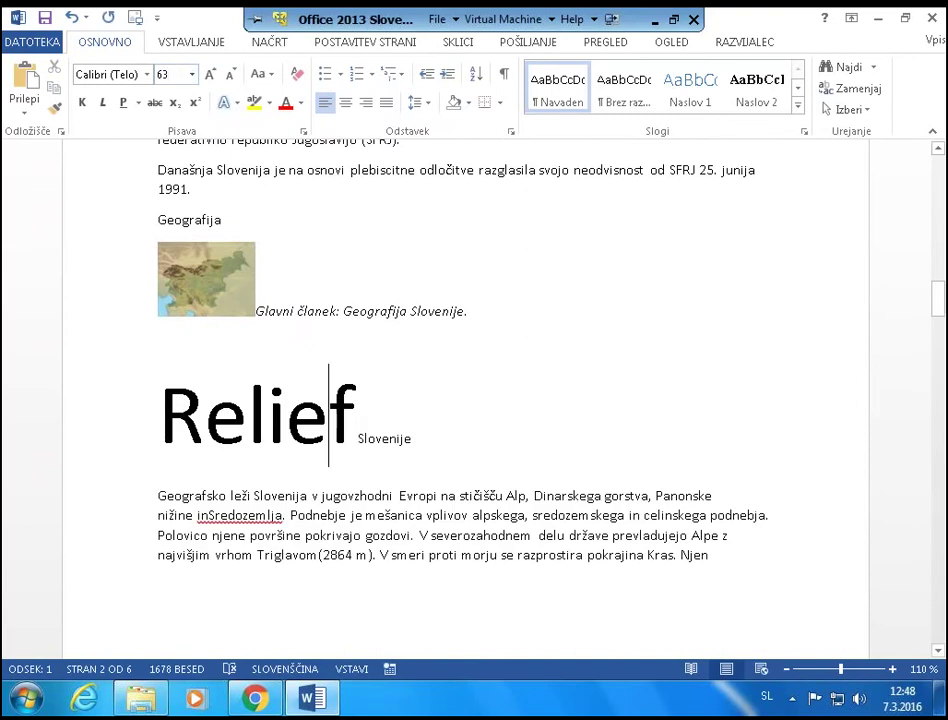
pyautogui.hotkey('ctrl', 'z')
# Type the letter A inside Relief and set it to 36 point.
pyautogui.write('A')
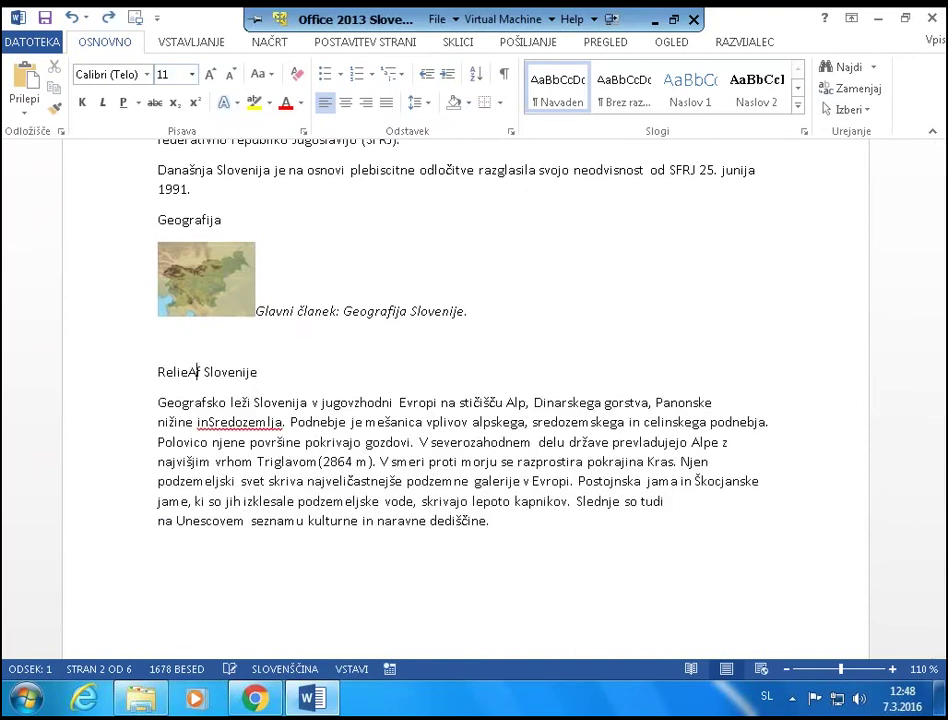
pyautogui.moveTo(188, 372); pyautogui.dragTo(197, 372)
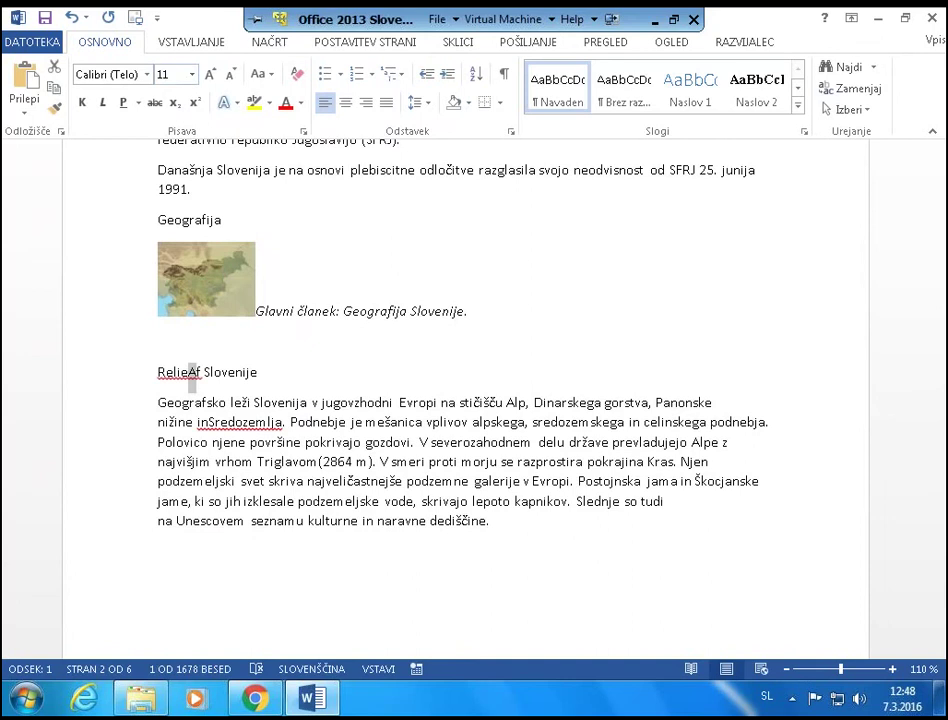
pyautogui.write('36')
pyautogui.press('Return')
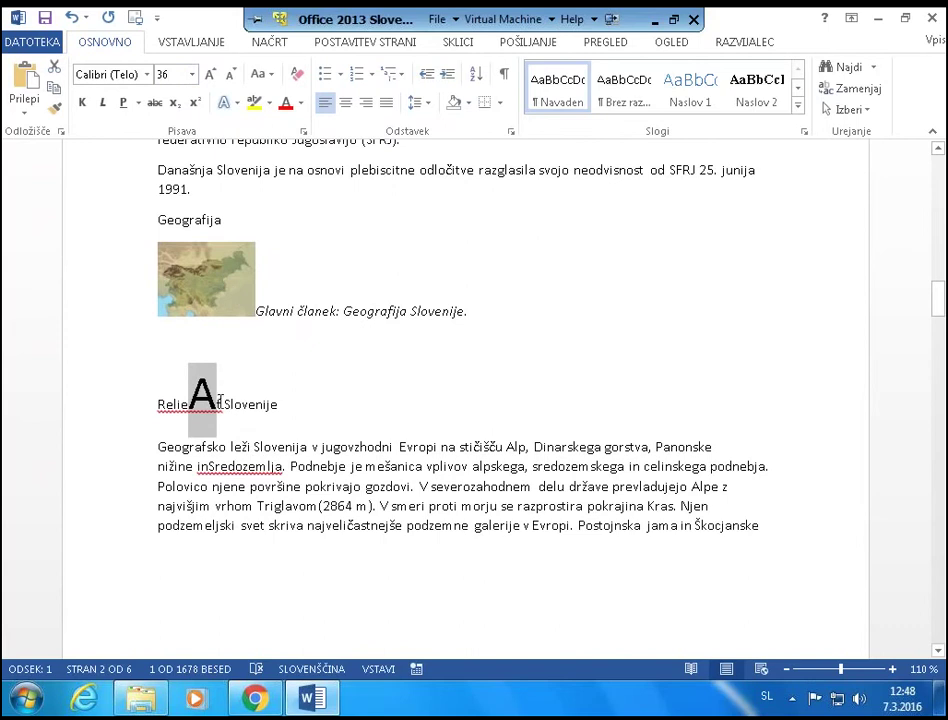
pyautogui.click(212, 291)
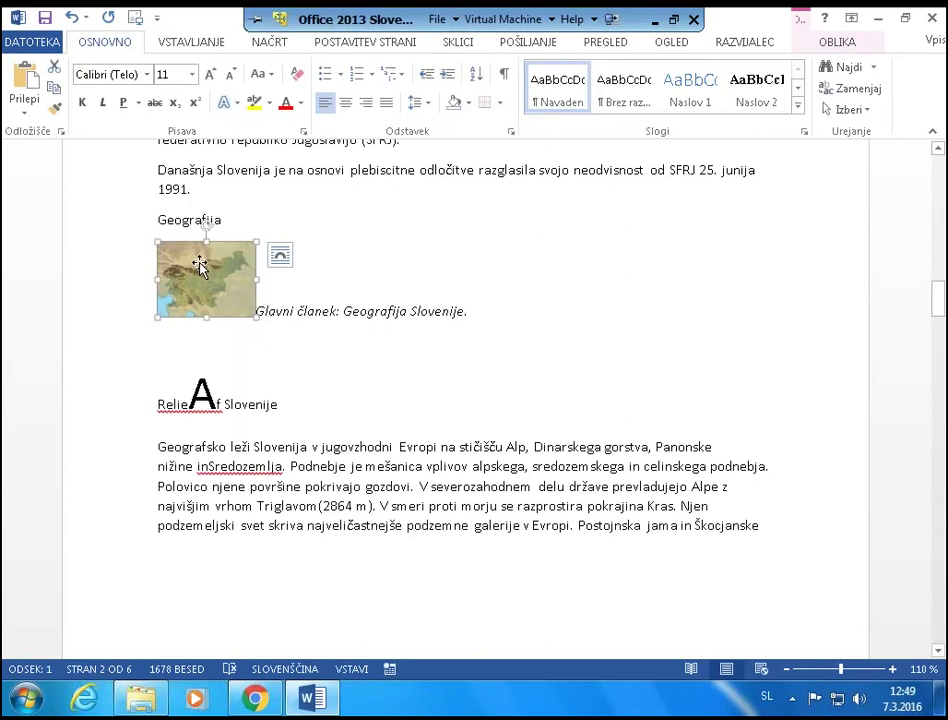
# Drop the map into the 'Geografsko leži Slovenija' paragraph and show its Layout Options.
pyautogui.moveTo(201, 271); pyautogui.dragTo(309, 458)
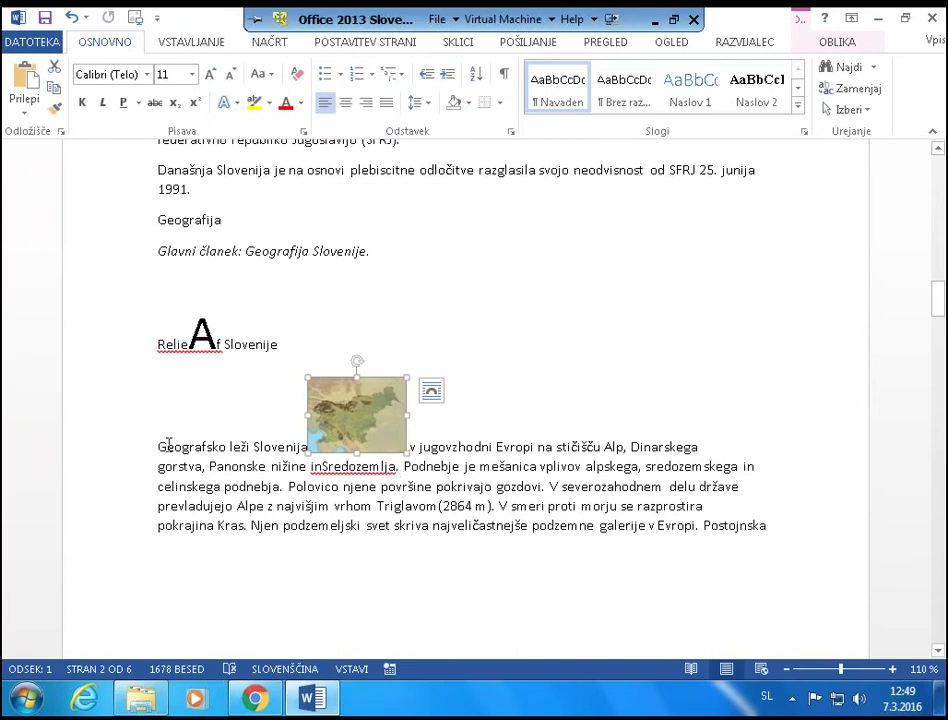
pyautogui.moveTo(395, 440); pyautogui.dragTo(368, 463)
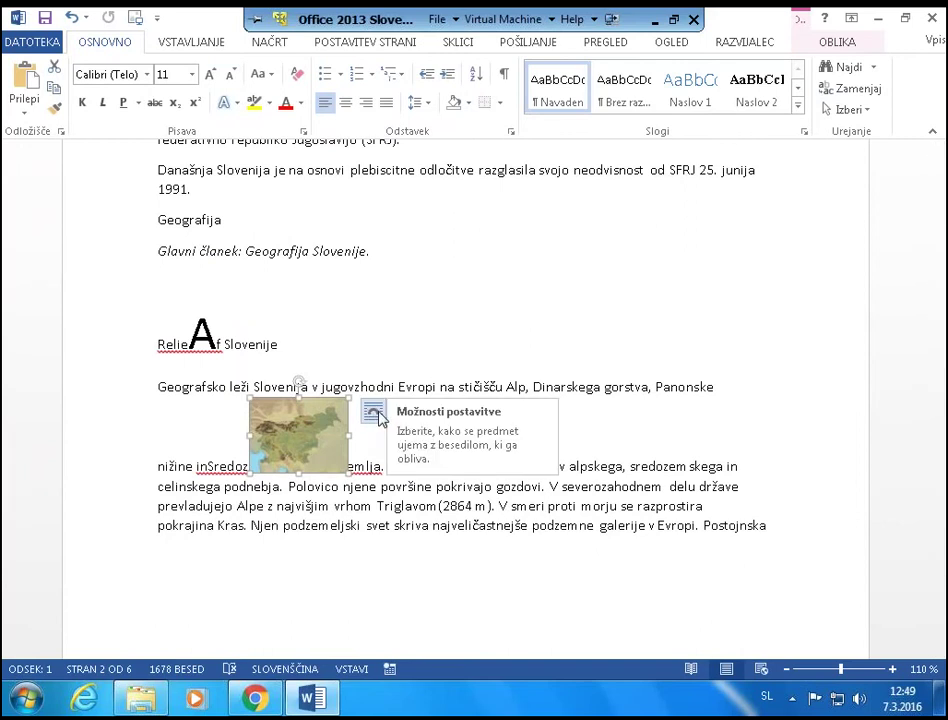
pyautogui.click(376, 415)
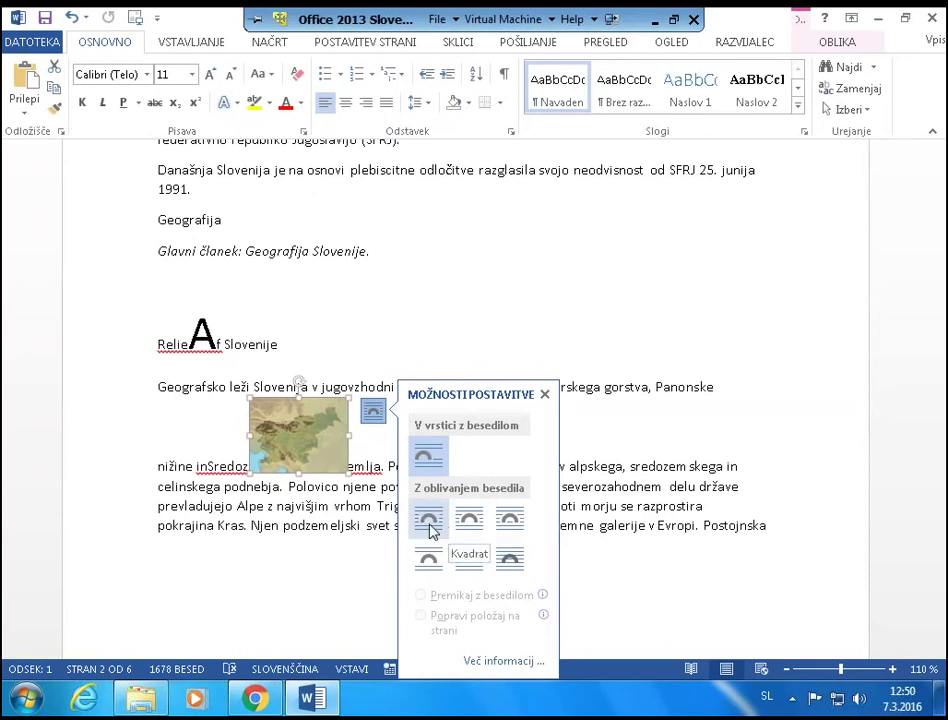
# Apply Square text wrapping to the map and shift it right within the paragraph.
pyautogui.click(430, 528)
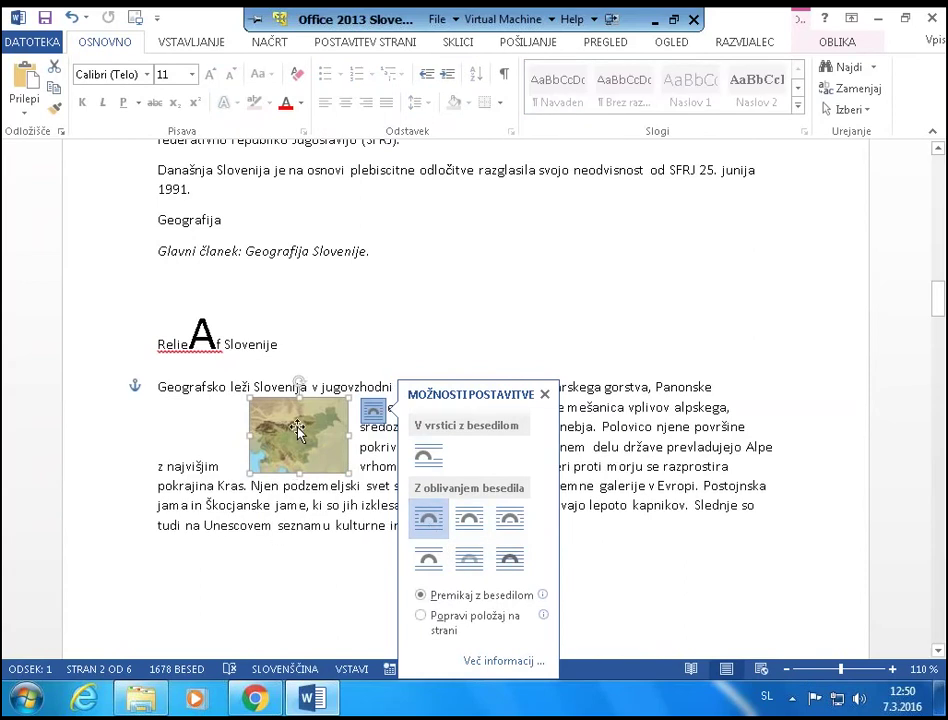
pyautogui.moveTo(298, 431); pyautogui.dragTo(641, 421)
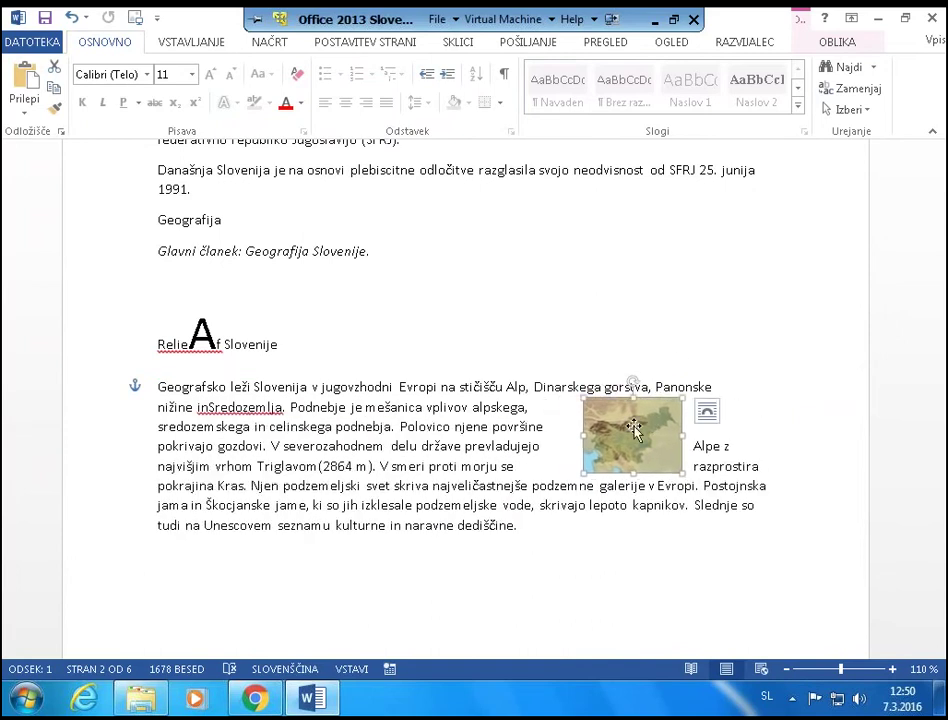
pyautogui.click(707, 412)
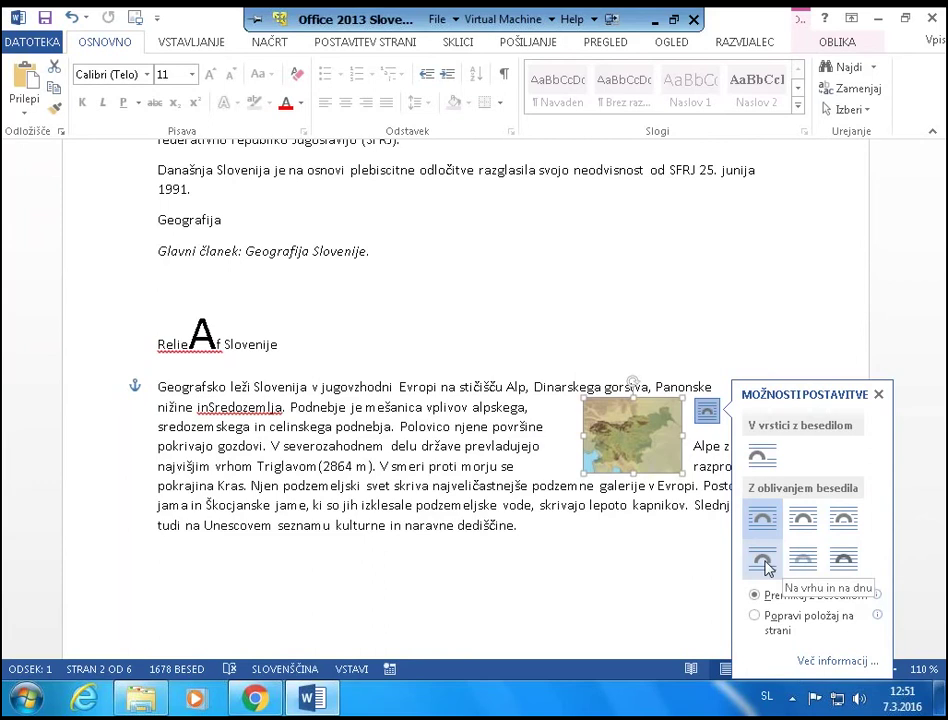
# Try Top and Bottom, Behind Text and In Front of Text wrapping, then keep Square.
pyautogui.click(764, 564)
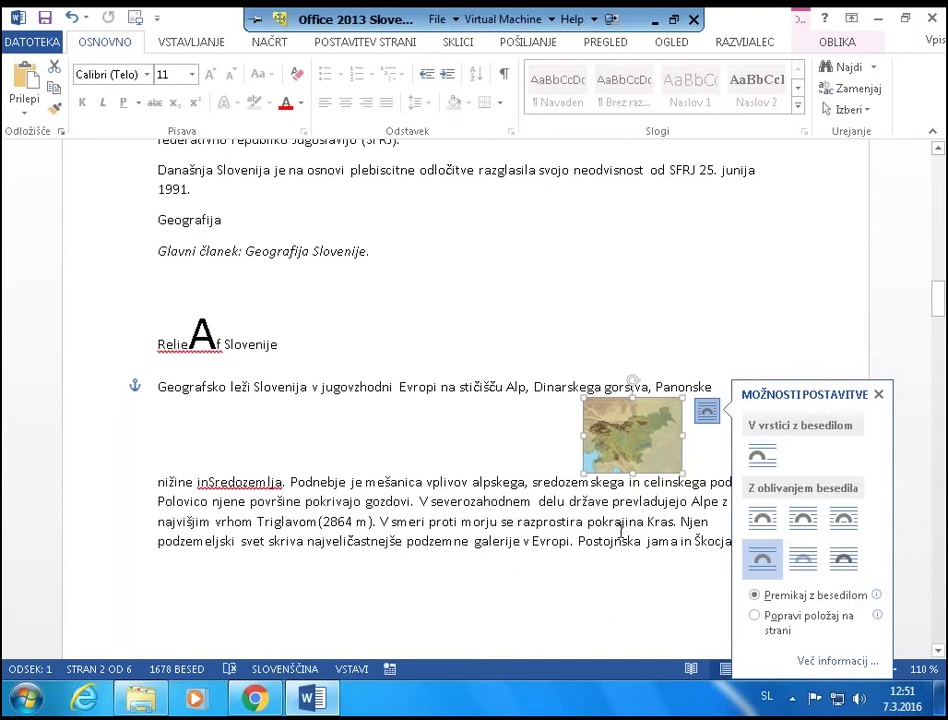
pyautogui.click(804, 558)
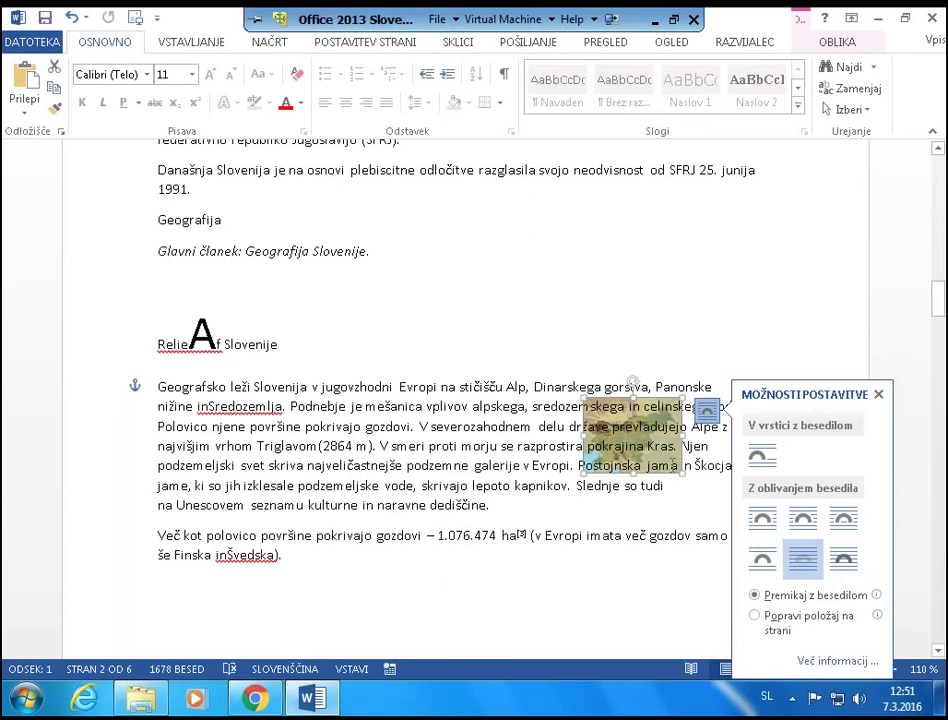
pyautogui.click(841, 561)
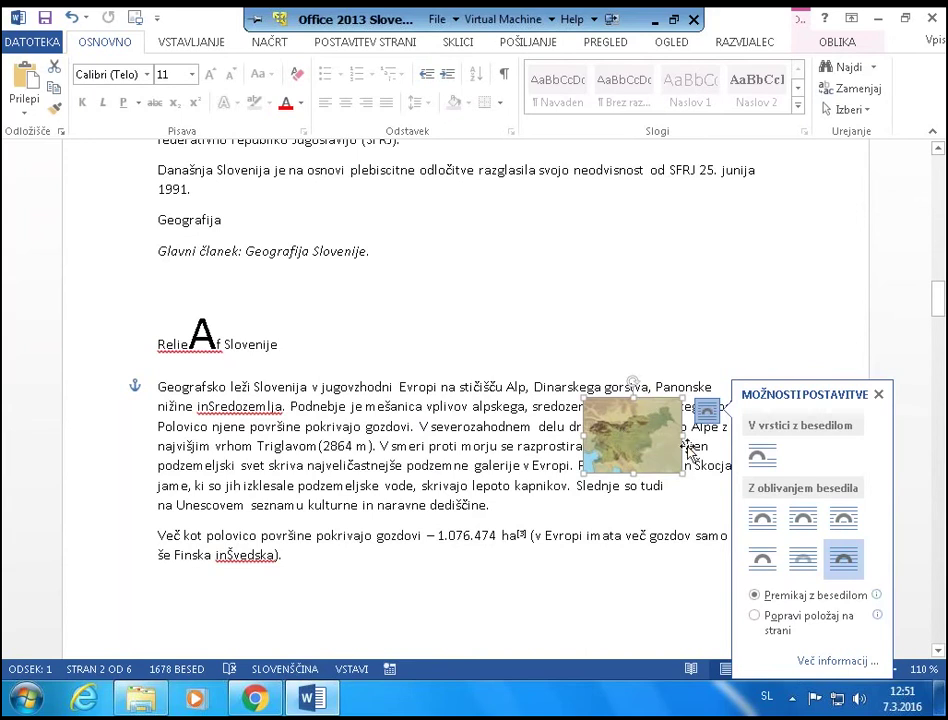
pyautogui.click(765, 522)
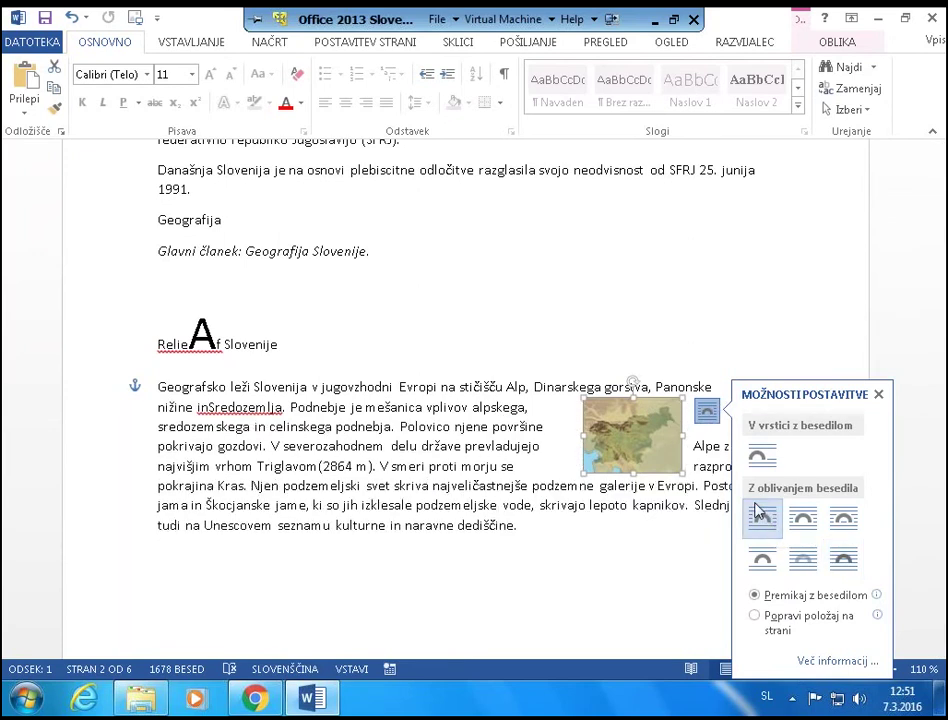
# Reselect the map, close its layout options, and save the document with Ctrl+S.
pyautogui.click(518, 447)
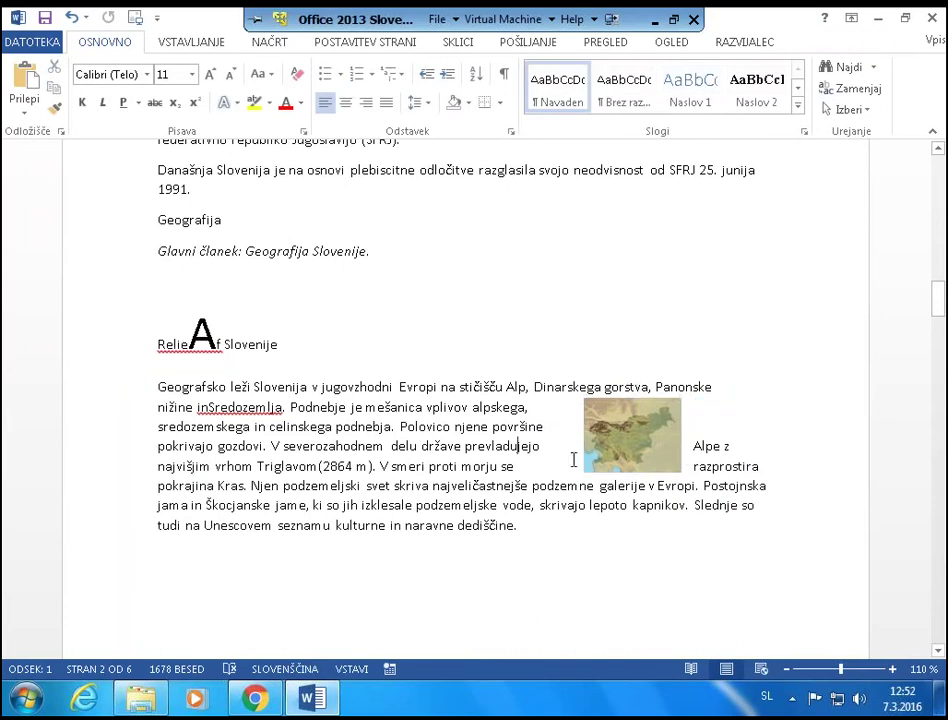
pyautogui.click(632, 430)
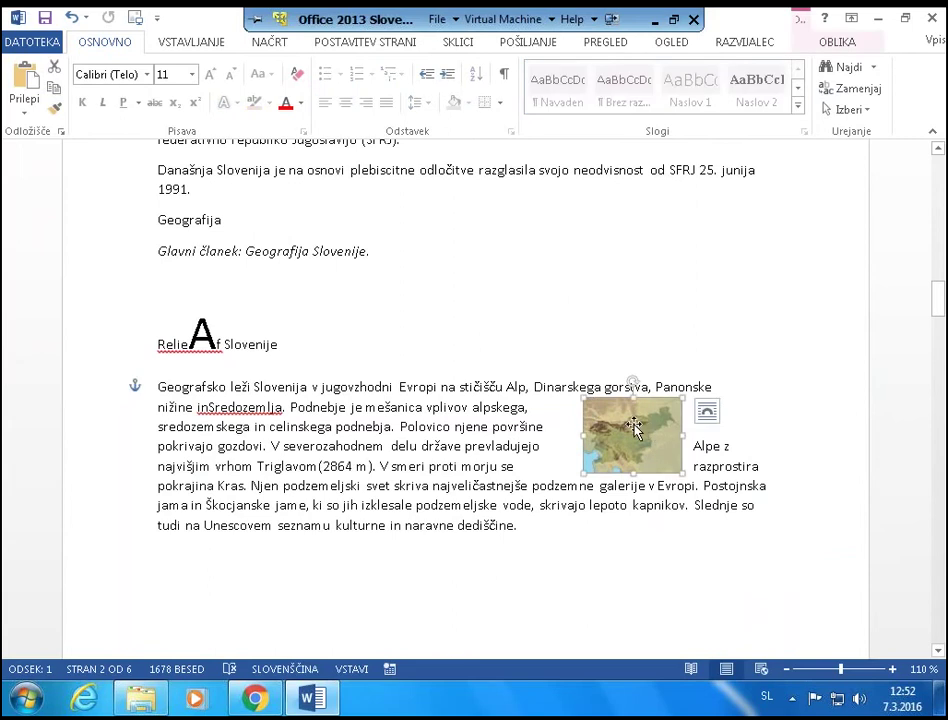
pyautogui.click(707, 412)
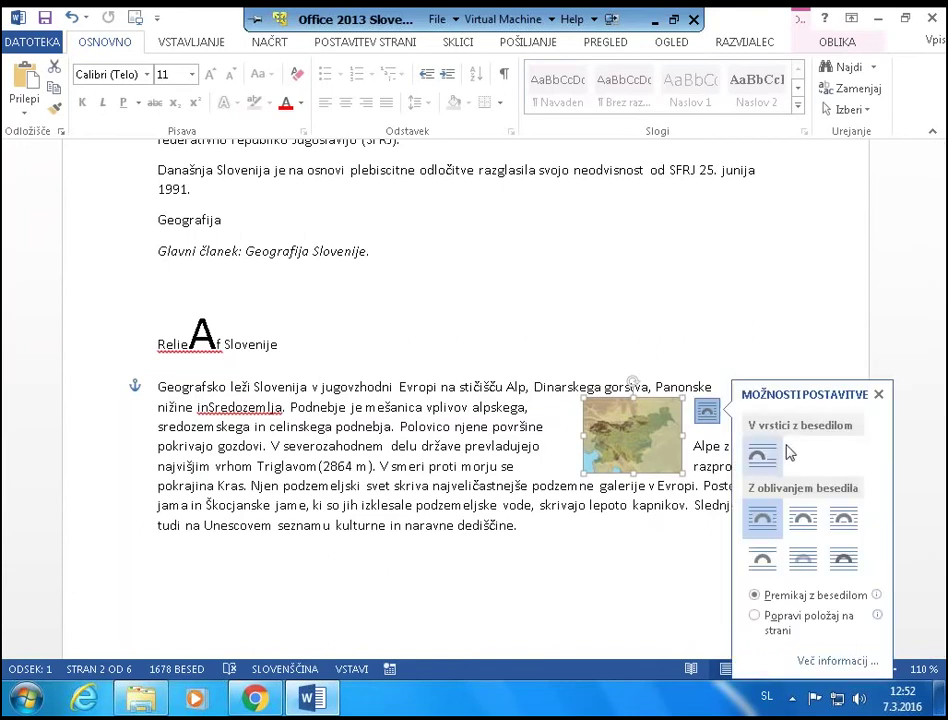
pyautogui.click(664, 442)
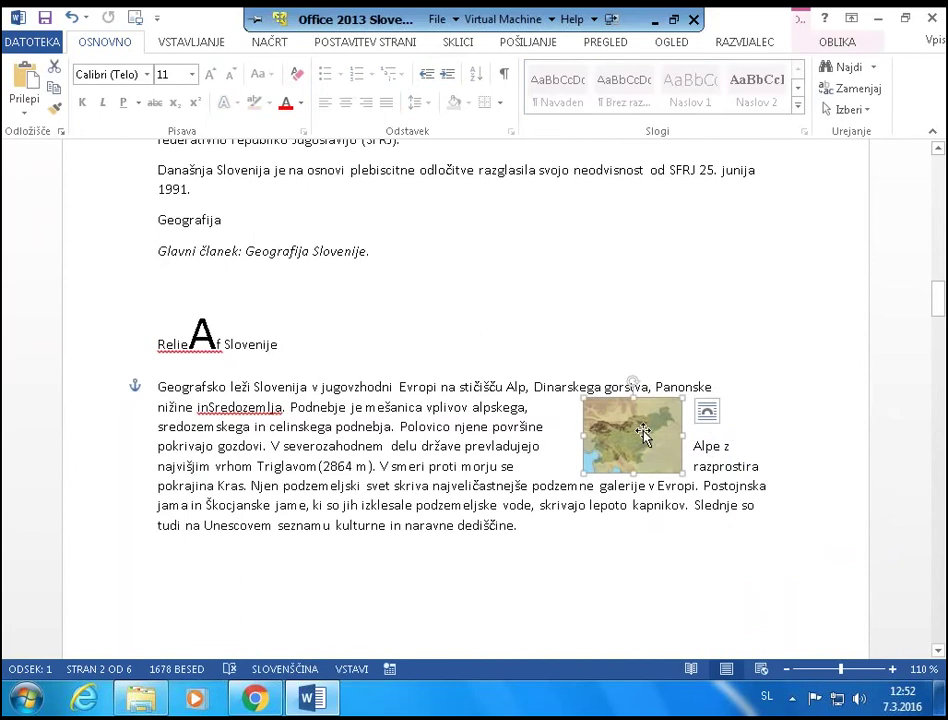
pyautogui.hotkey('ctrl', 's')
pyautogui.click(706, 411)
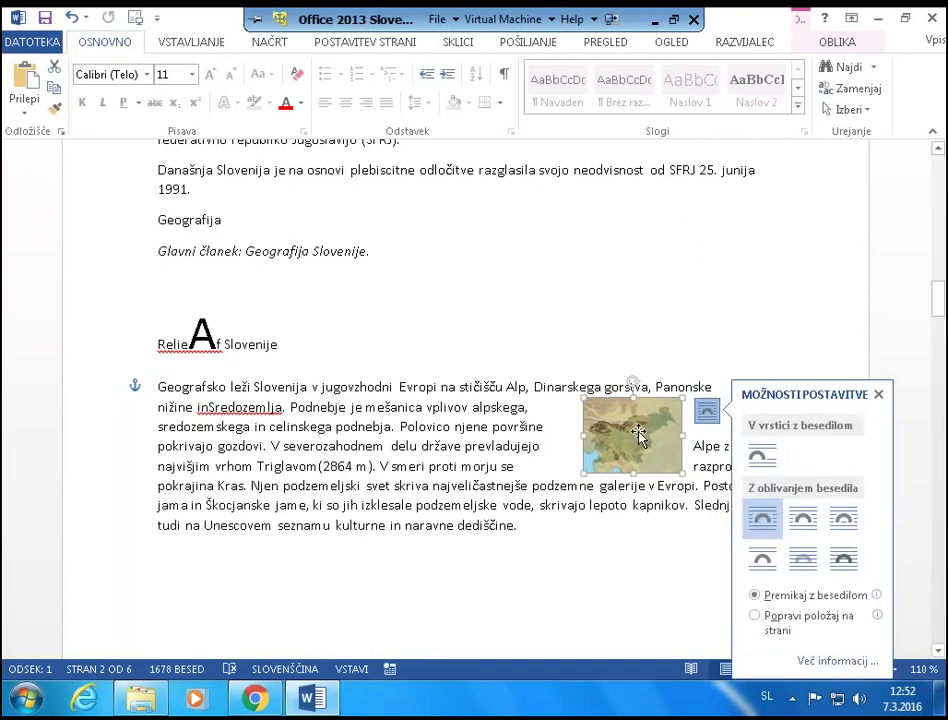
# Drag the map through the paragraph until it rests at the right margin beside the Relief heading.
pyautogui.moveTo(653, 437); pyautogui.dragTo(516, 356)
pyautogui.moveTo(486, 388); pyautogui.dragTo(608, 438)
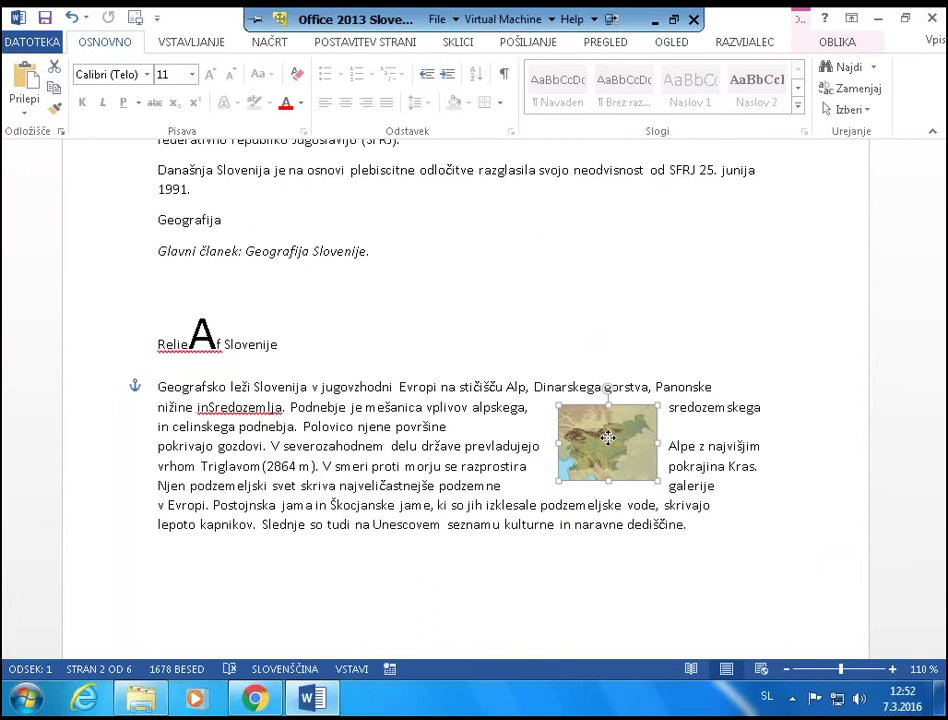
pyautogui.moveTo(608, 438); pyautogui.dragTo(656, 411)
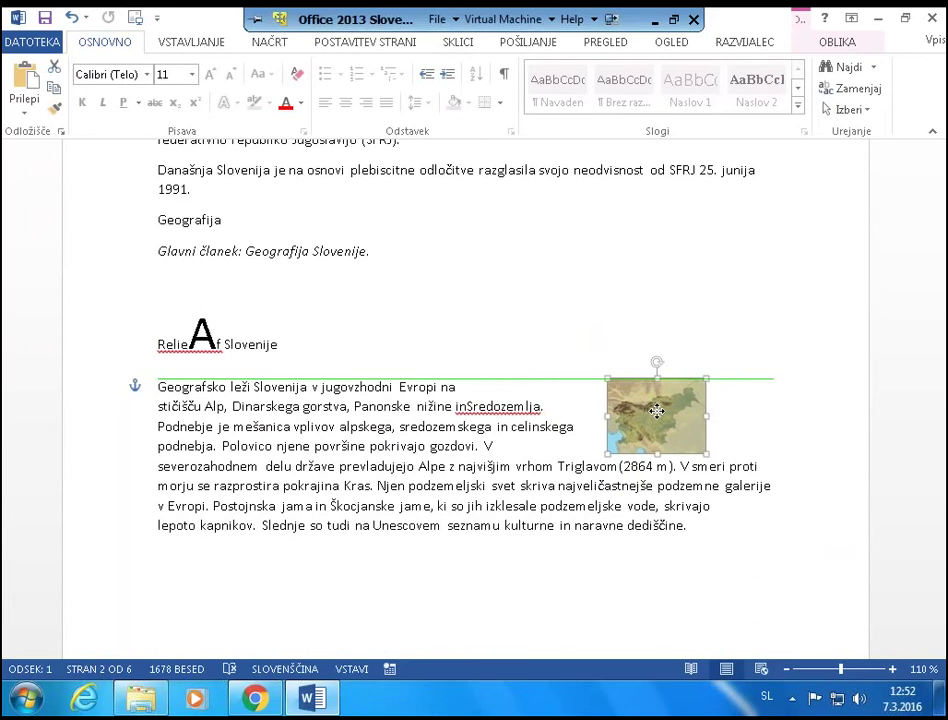
pyautogui.moveTo(656, 411); pyautogui.dragTo(471, 340)
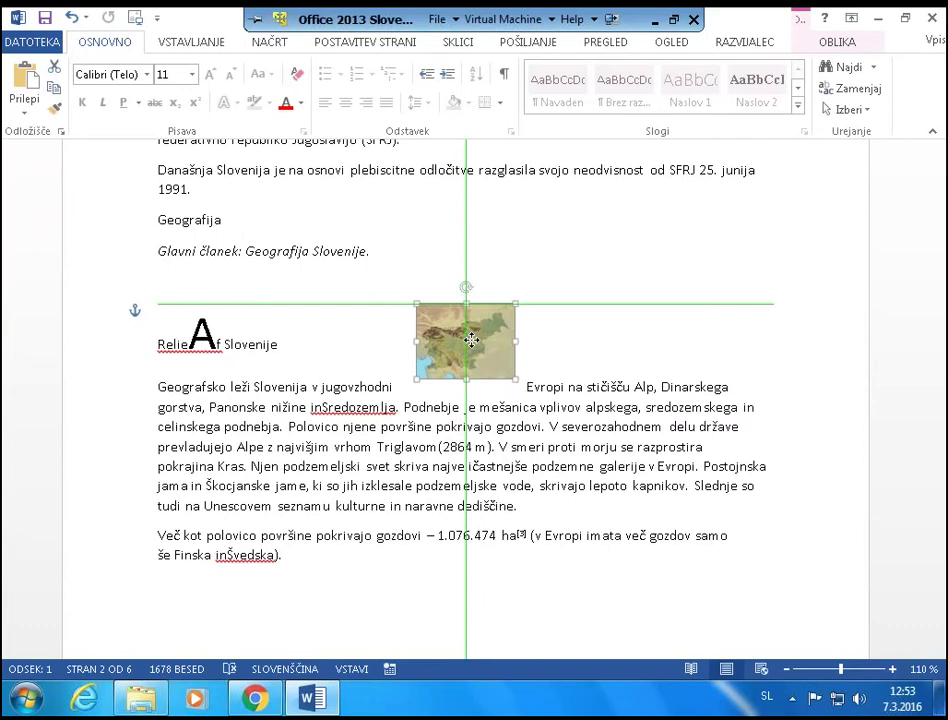
pyautogui.moveTo(471, 340); pyautogui.dragTo(737, 419)
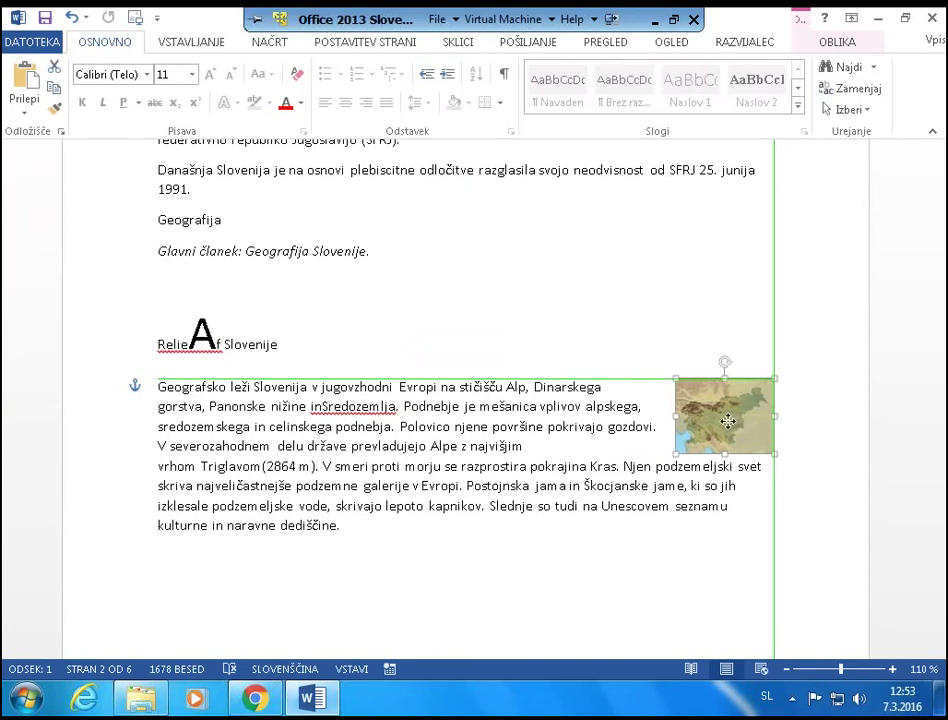
pyautogui.moveTo(737, 419); pyautogui.dragTo(667, 403)
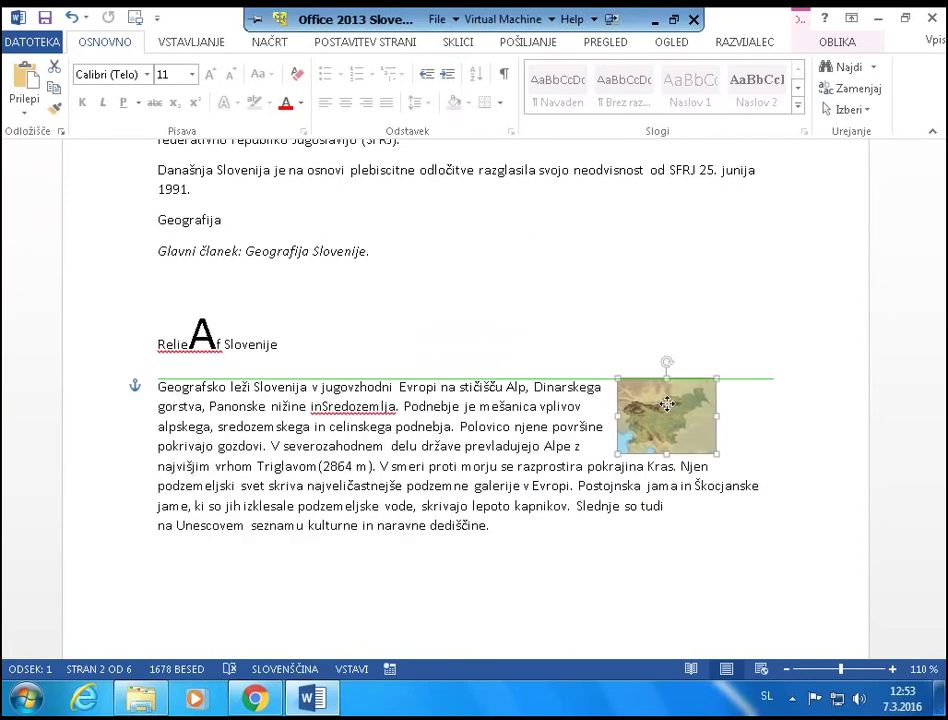
pyautogui.moveTo(667, 403); pyautogui.dragTo(727, 321)
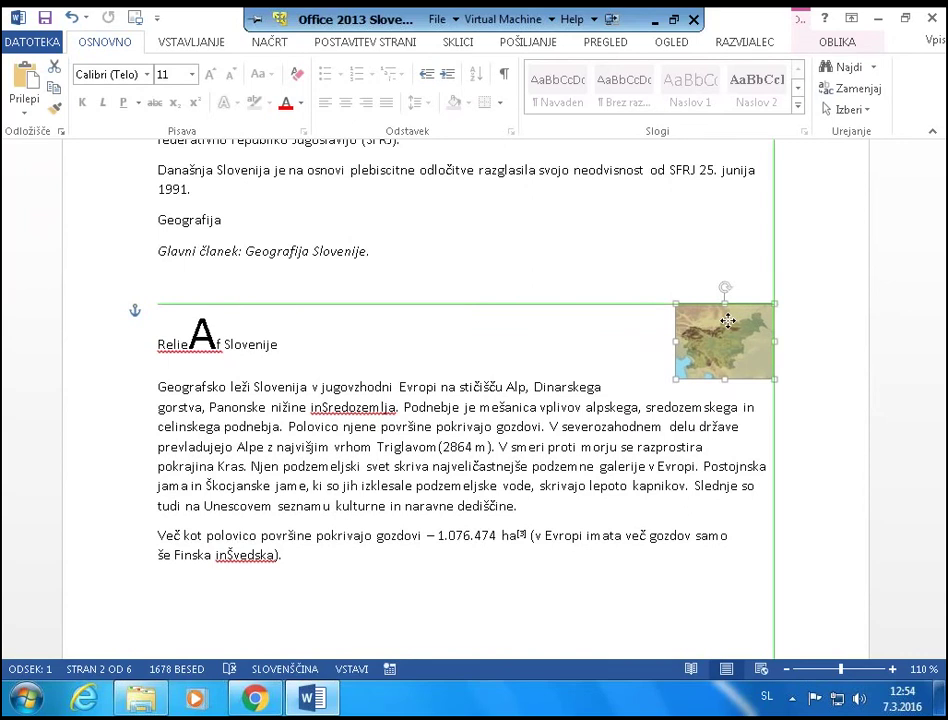
pyautogui.moveTo(727, 320); pyautogui.dragTo(743, 322)
pyautogui.moveTo(743, 322); pyautogui.dragTo(743, 322)
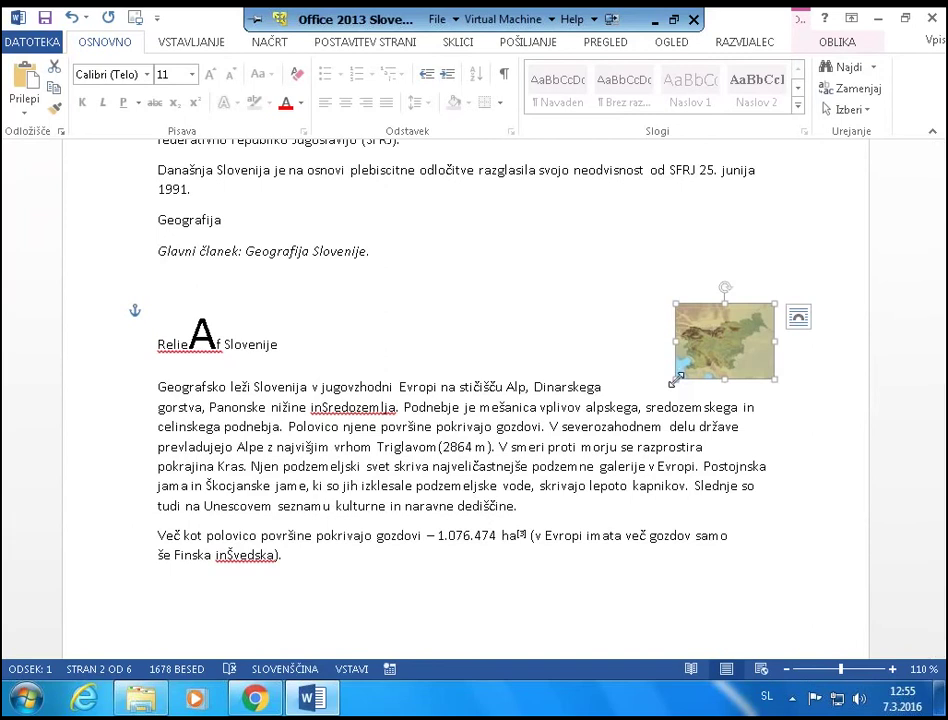
# Drag the map's bottom-left handle to enlarge it down and left, then shrink it back slightly.
pyautogui.moveTo(675, 380); pyautogui.dragTo(673, 380)
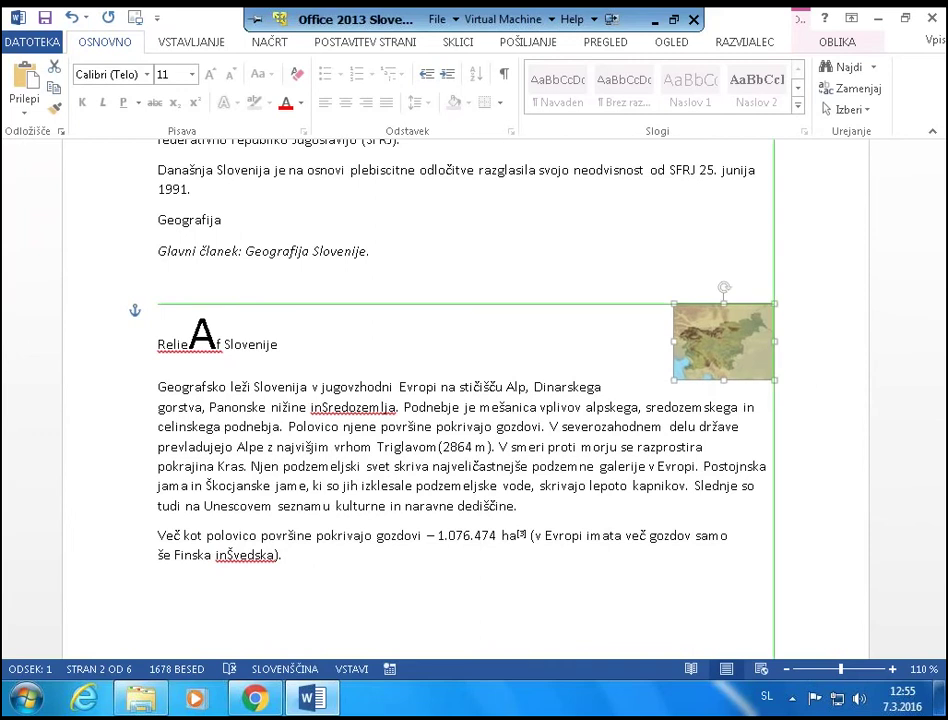
pyautogui.moveTo(675, 380); pyautogui.dragTo(475, 543)
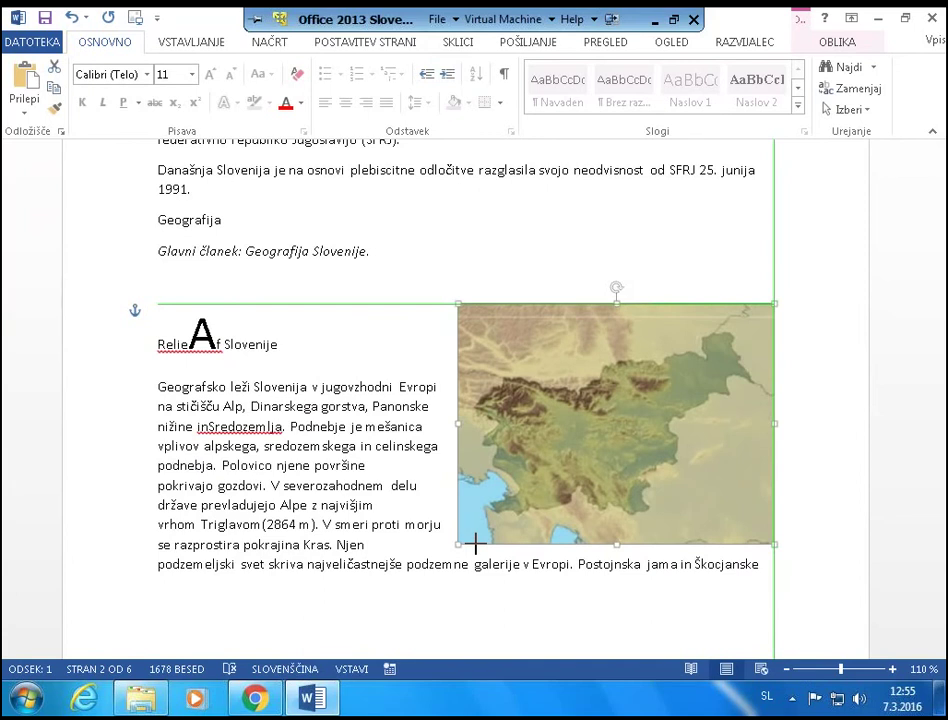
pyautogui.moveTo(475, 543); pyautogui.dragTo(431, 579)
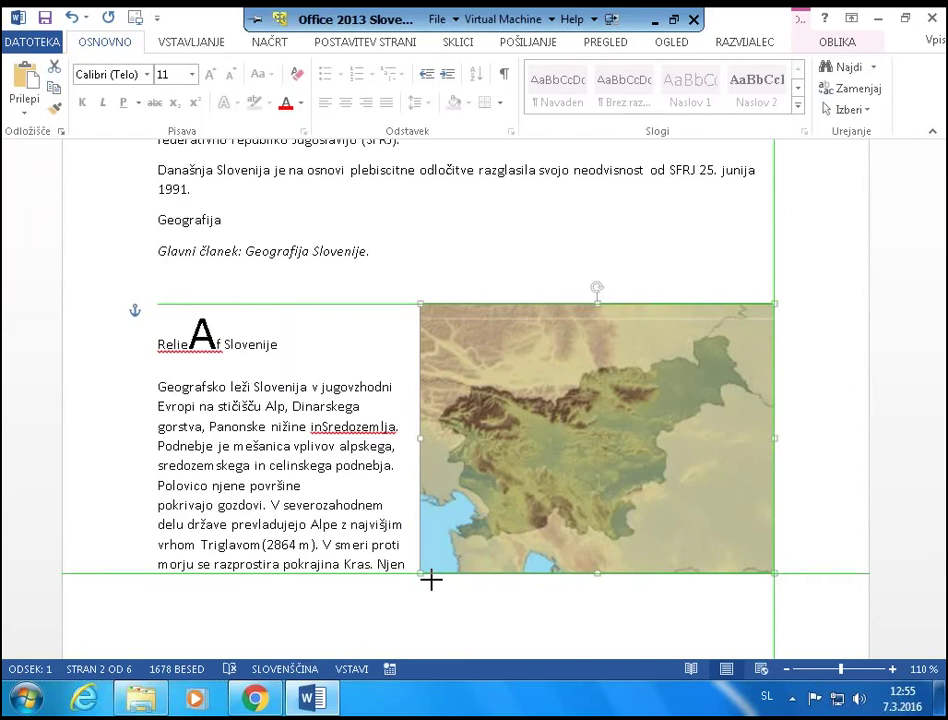
pyautogui.moveTo(431, 579); pyautogui.dragTo(447, 565)
pyautogui.moveTo(469, 543); pyautogui.dragTo(537, 477)
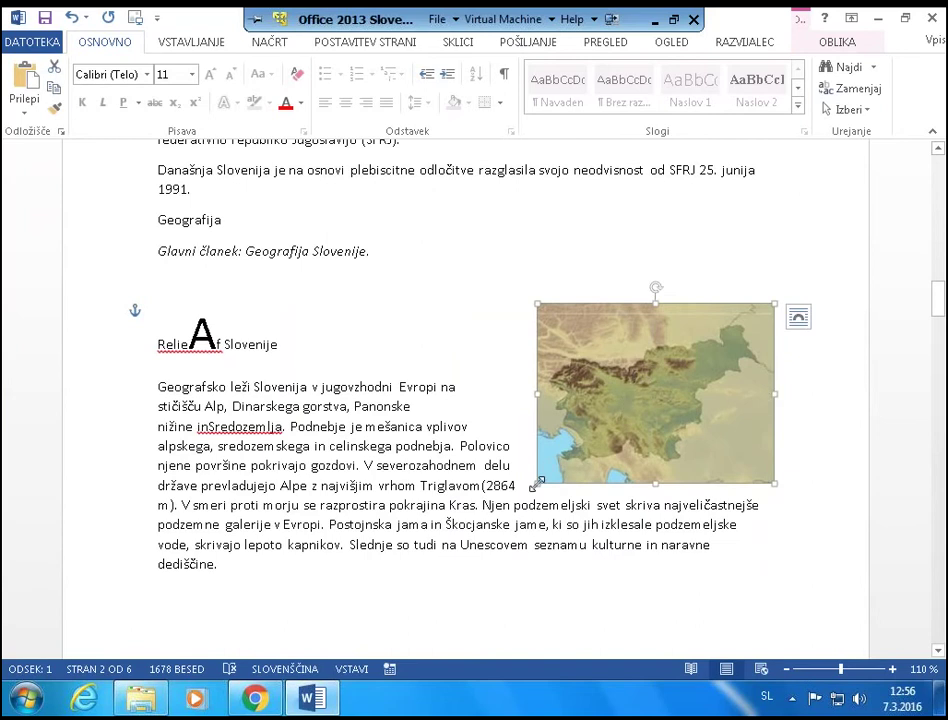
# Drag the map's left-middle handle left to widen it, then back right to fine-tune.
pyautogui.moveTo(537, 483); pyautogui.dragTo(533, 486)
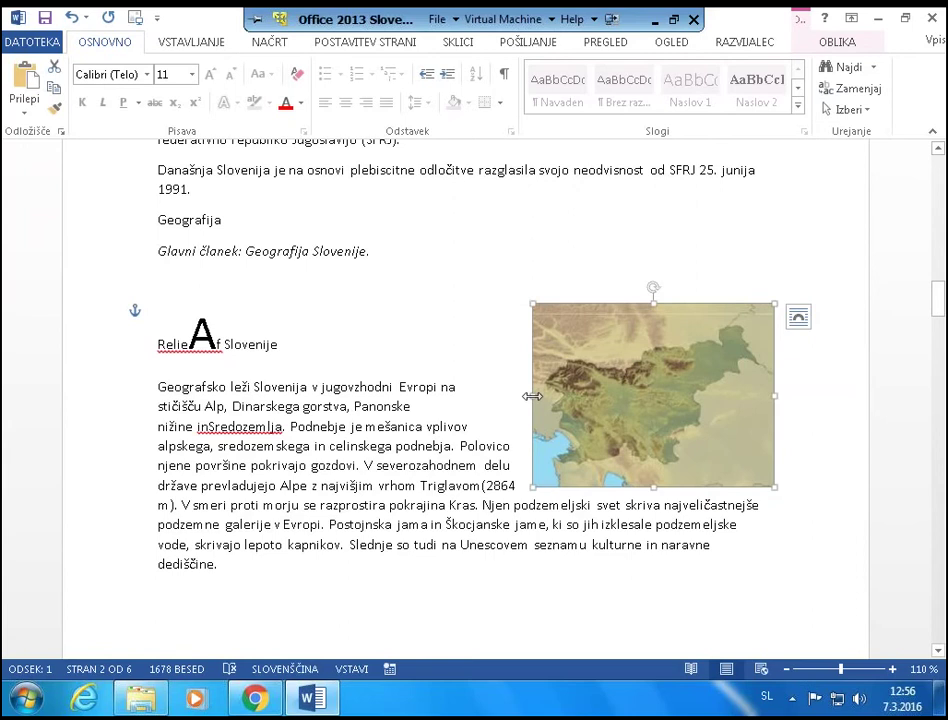
pyautogui.moveTo(532, 396); pyautogui.dragTo(434, 394)
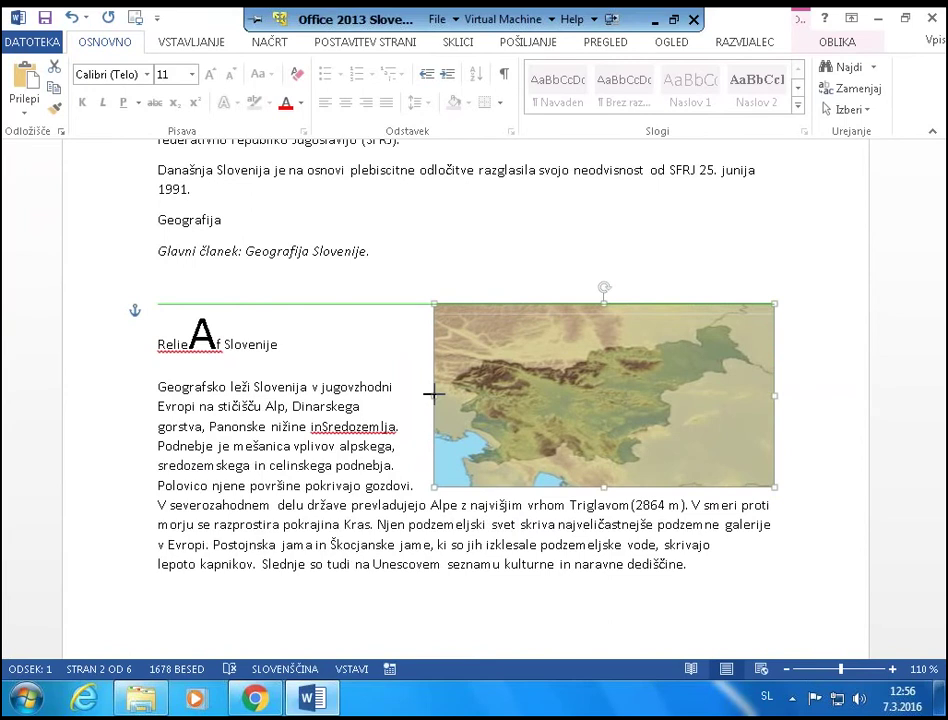
pyautogui.moveTo(433, 394); pyautogui.dragTo(516, 394)
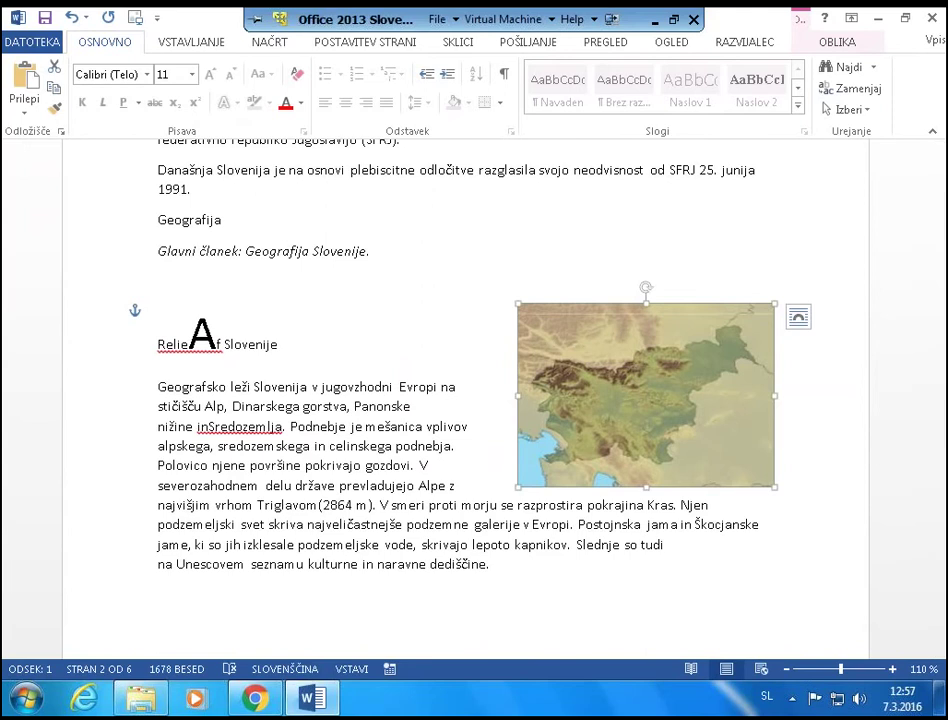
# Undo the last resize and step the Width spinner down to 6 cm (4,56 cm tall).
pyautogui.click(72, 24)
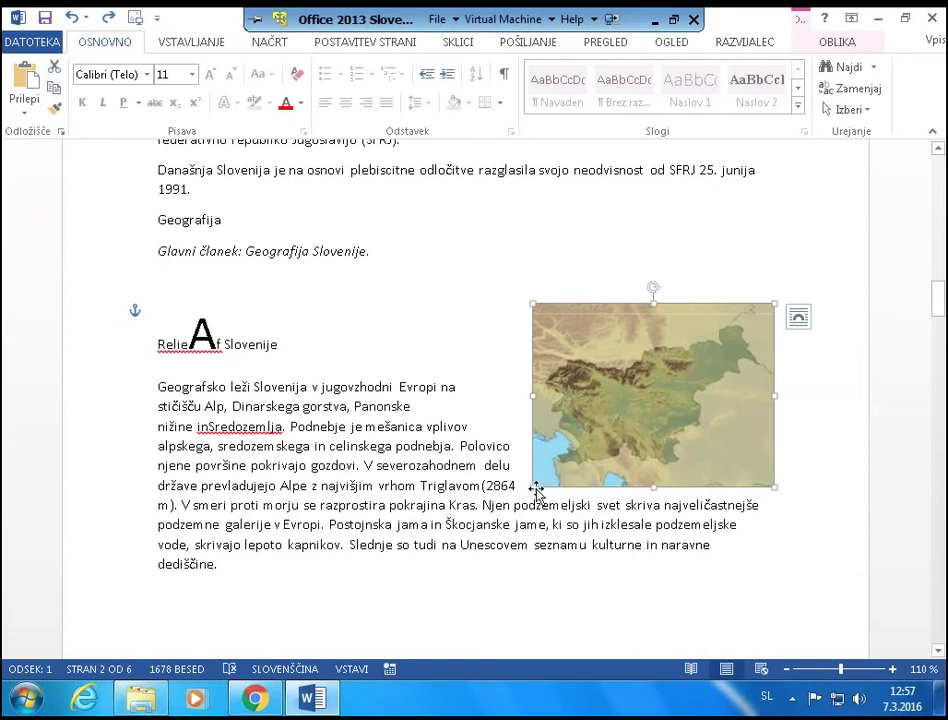
pyautogui.moveTo(533, 488); pyautogui.dragTo(536, 484)
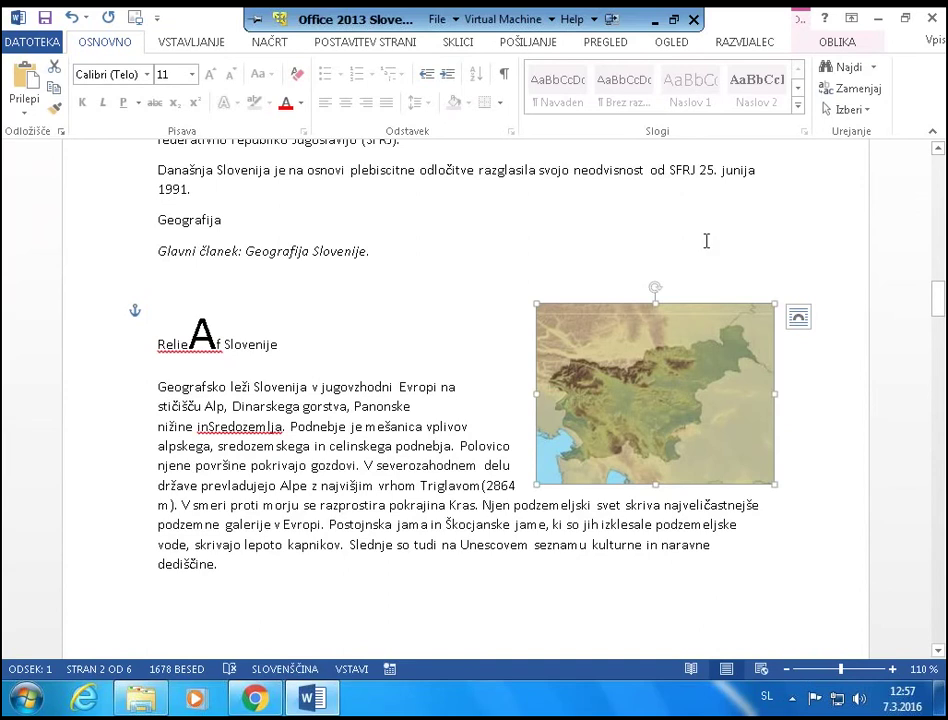
pyautogui.click(837, 45)
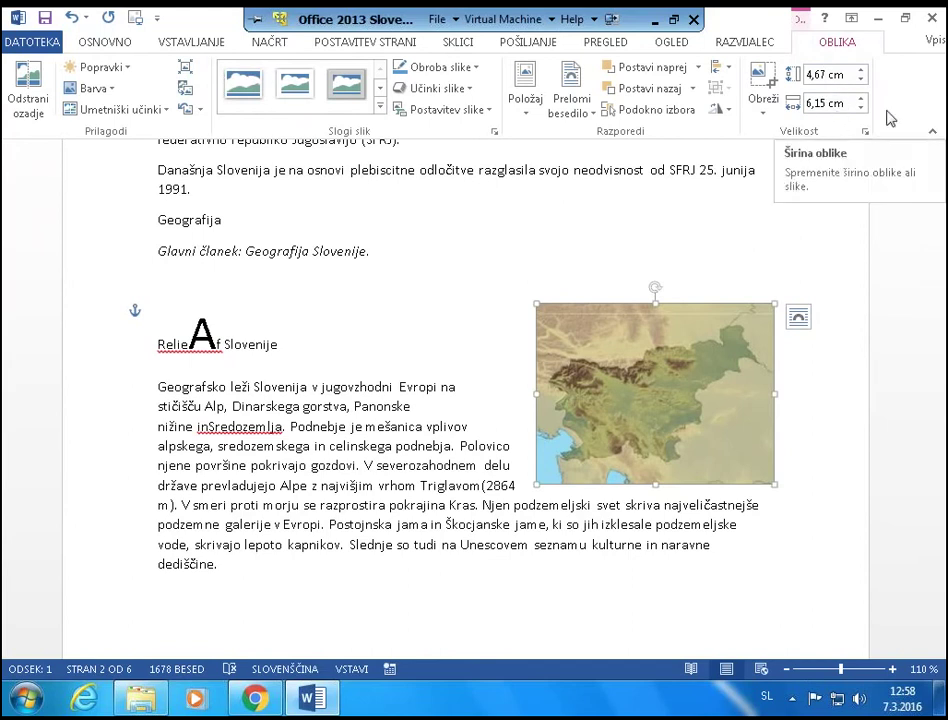
pyautogui.click(862, 109)
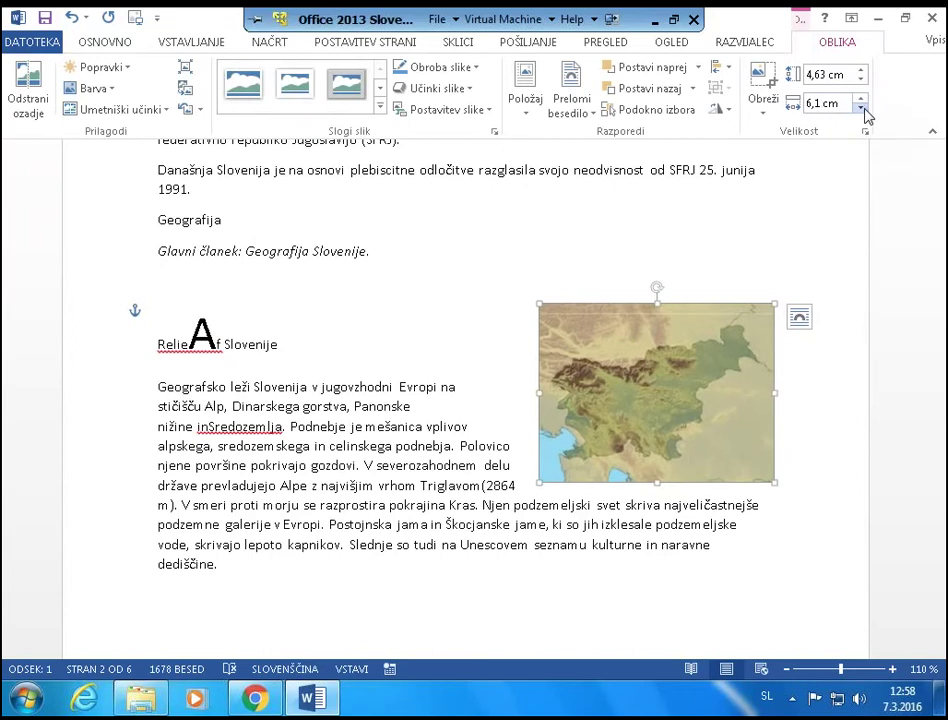
pyautogui.click(862, 109)
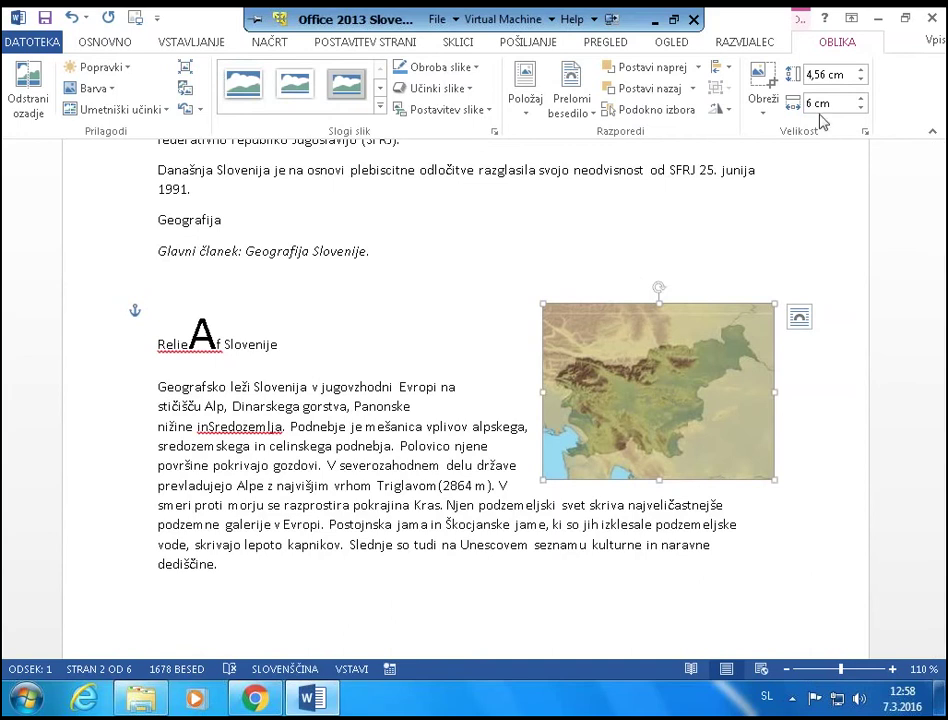
pyautogui.click(73, 18)
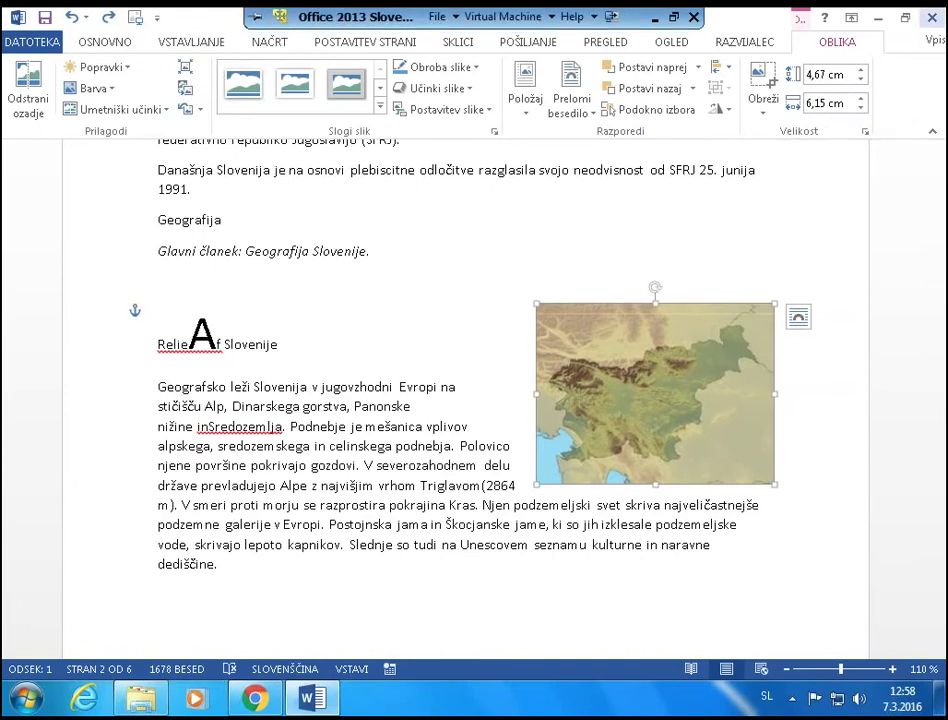
pyautogui.click(861, 112)
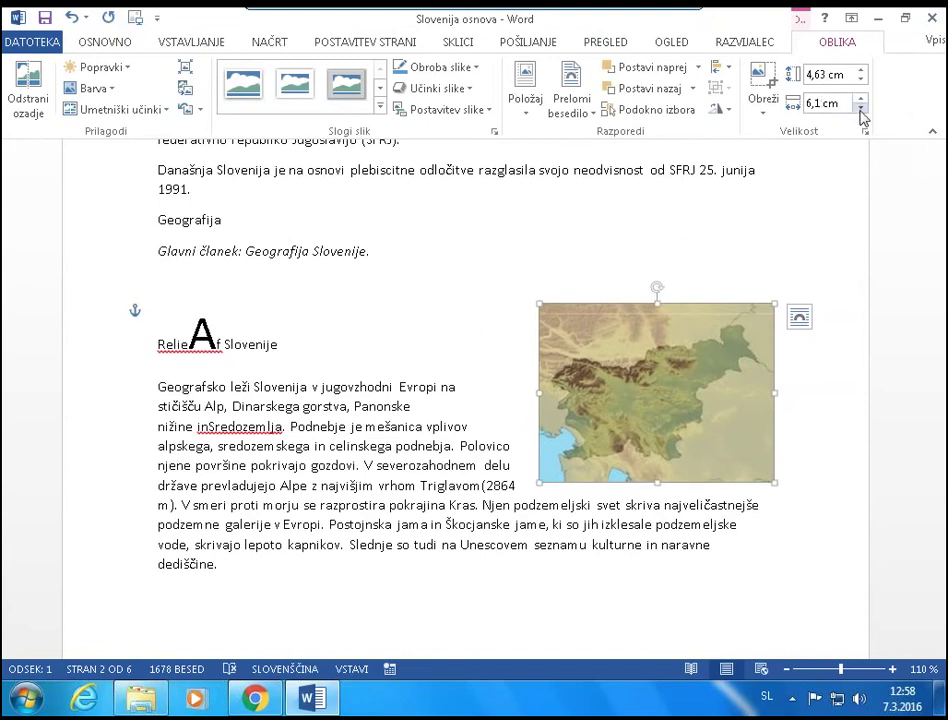
pyautogui.click(861, 112)
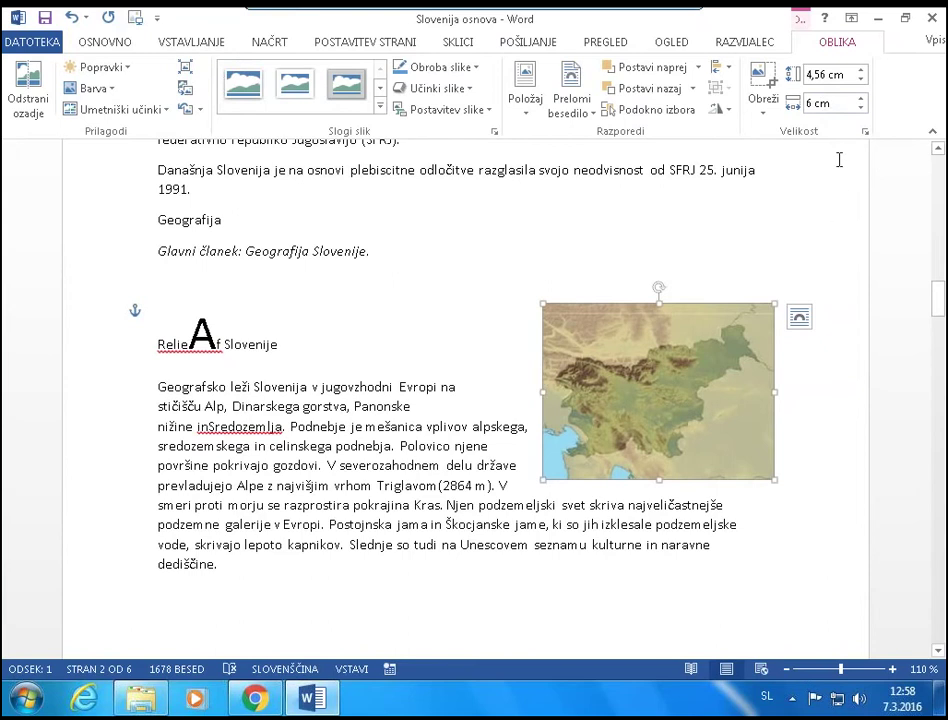
# Enter 8 in the Format tab's Width box to make the map 8 × 6,08 cm.
pyautogui.click(818, 103)
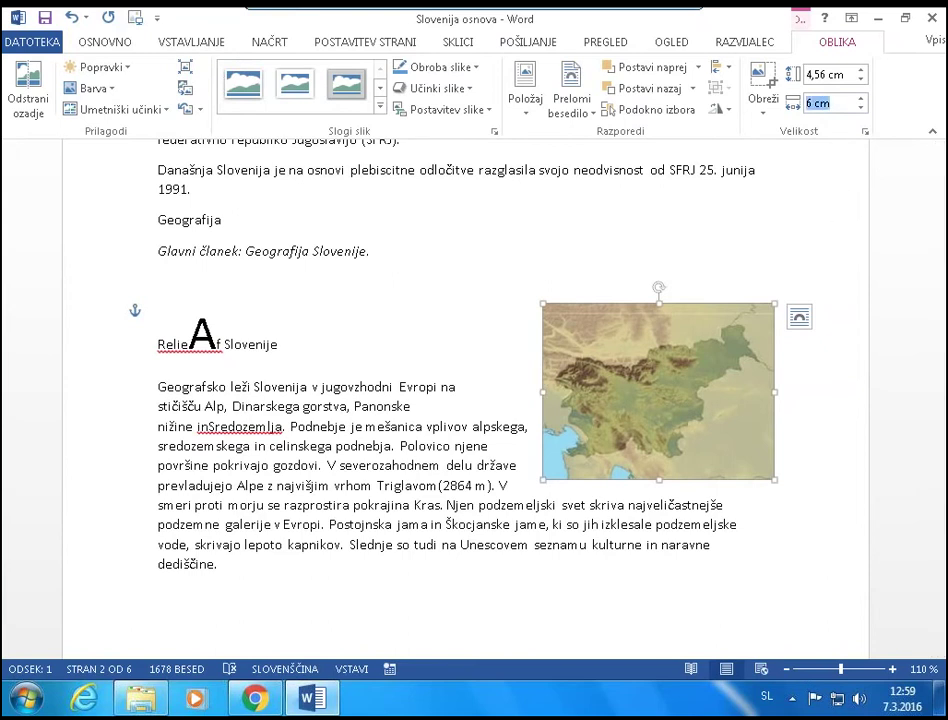
pyautogui.click(840, 109)
pyautogui.click(860, 98)
pyautogui.click(860, 98)
pyautogui.click(860, 98)
pyautogui.click(860, 98)
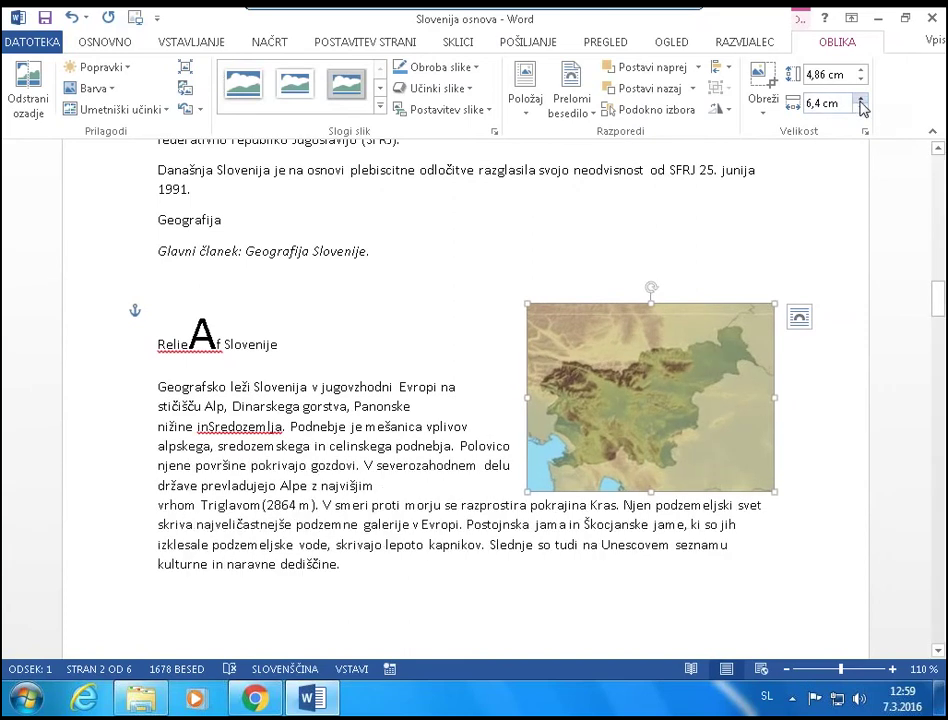
pyautogui.click(860, 108)
pyautogui.click(860, 108)
pyautogui.click(860, 108)
pyautogui.click(860, 108)
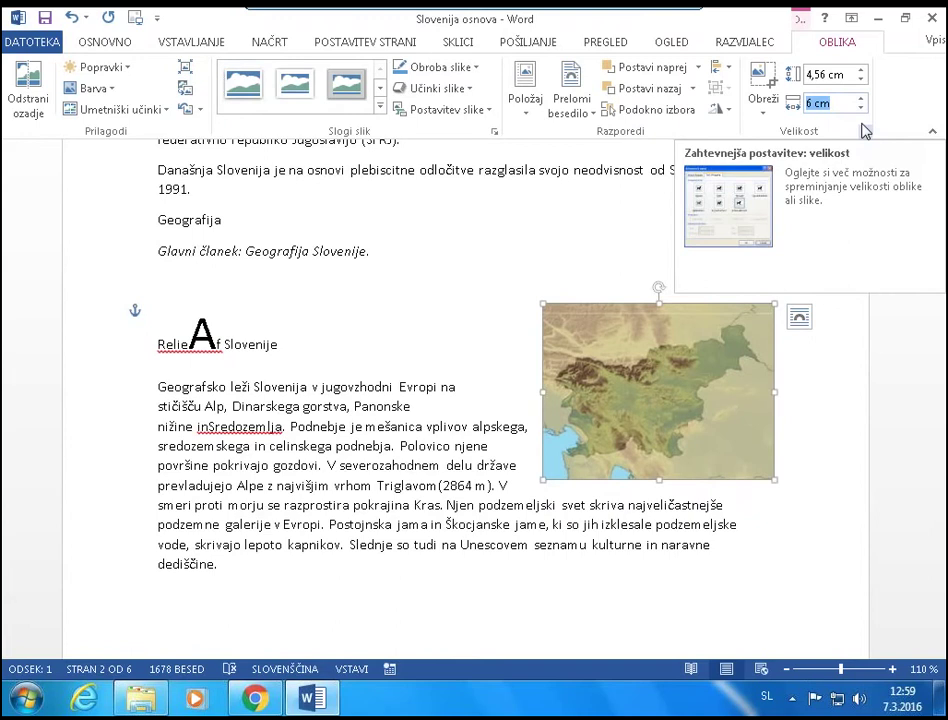
pyautogui.write('8')
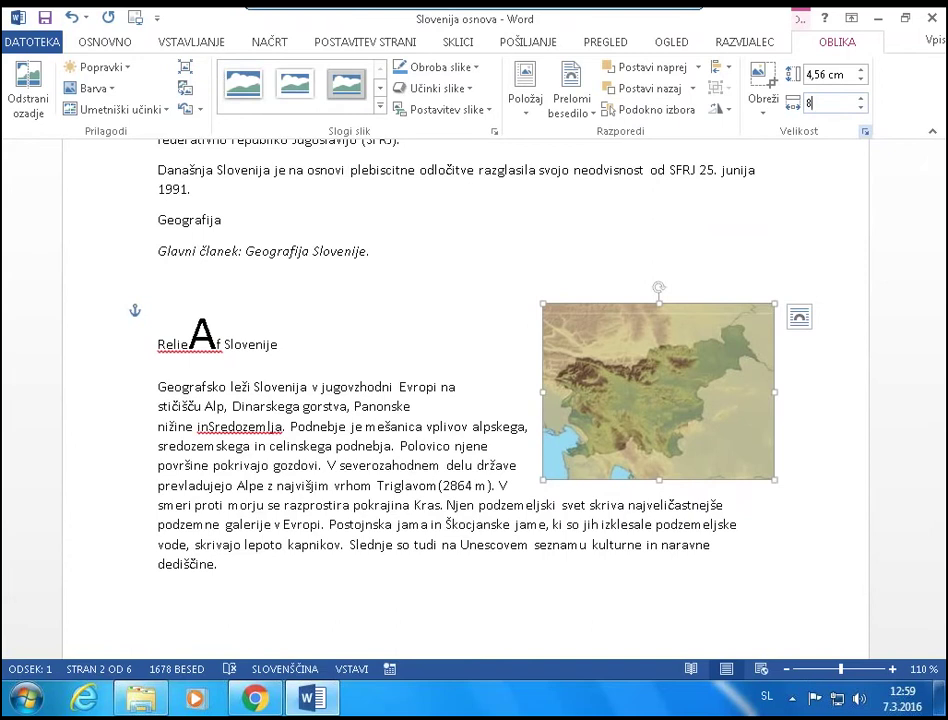
pyautogui.press('Return')
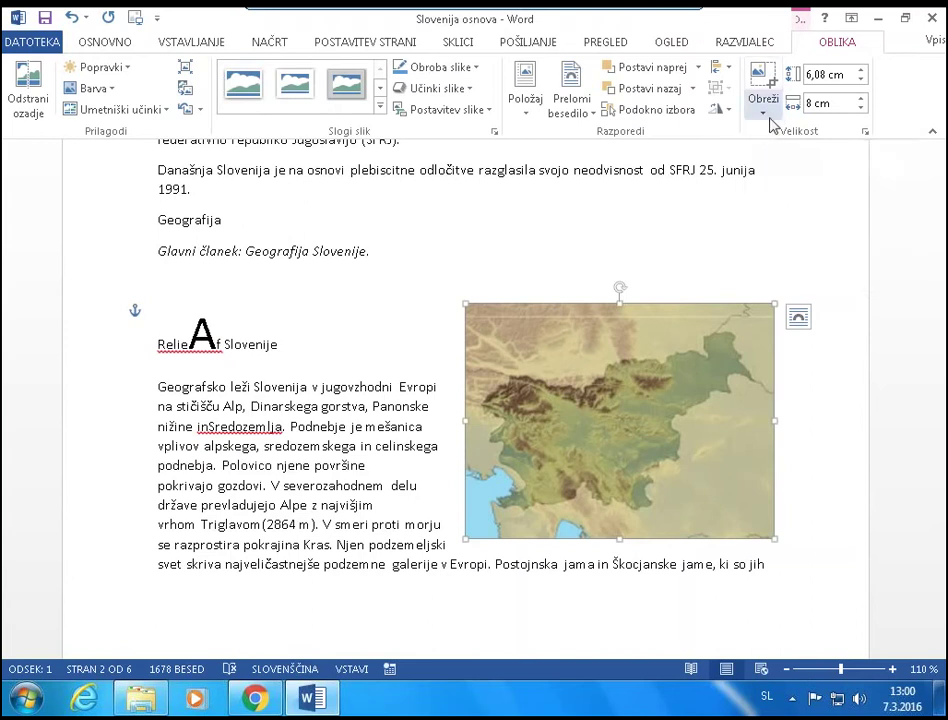
# Crop the relief map's edges down to 7,19 cm wide by 4,74 cm tall.
pyautogui.rightClick(616, 351)
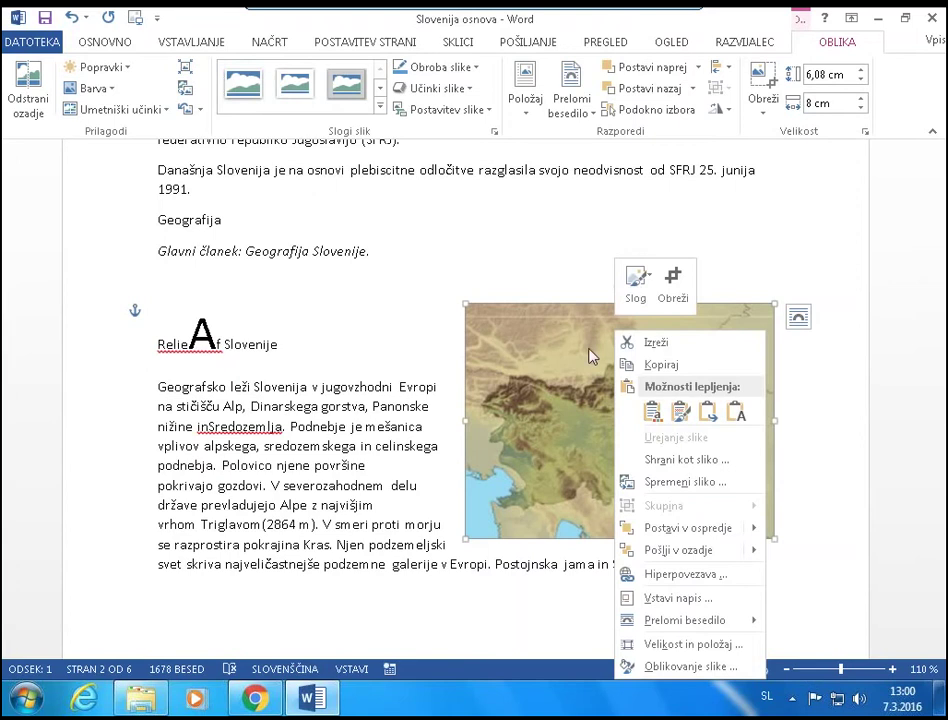
pyautogui.click(674, 282)
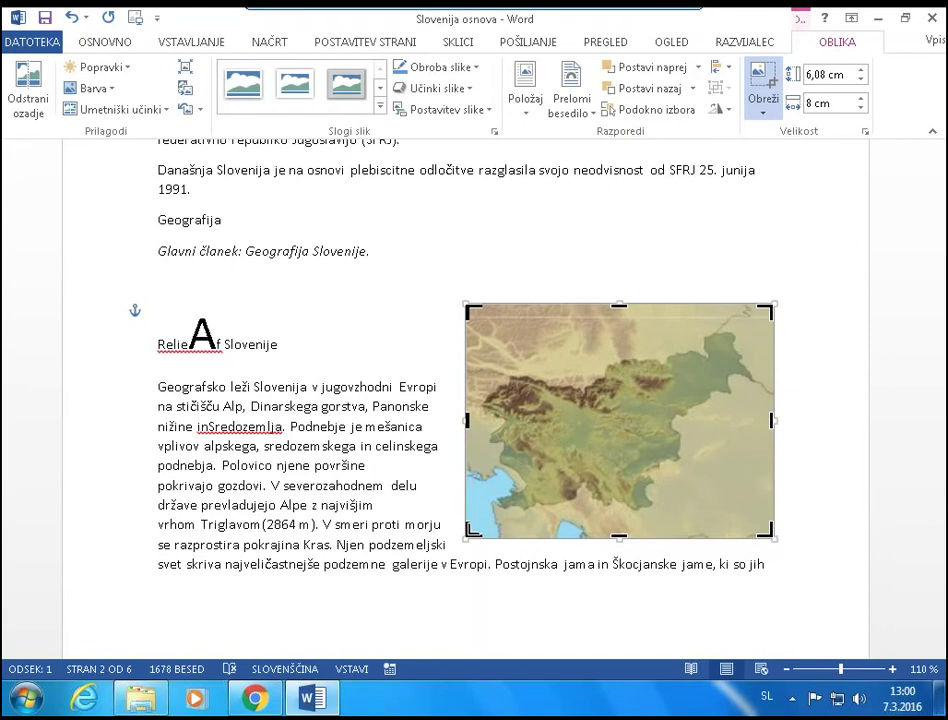
pyautogui.moveTo(470, 533); pyautogui.dragTo(479, 510)
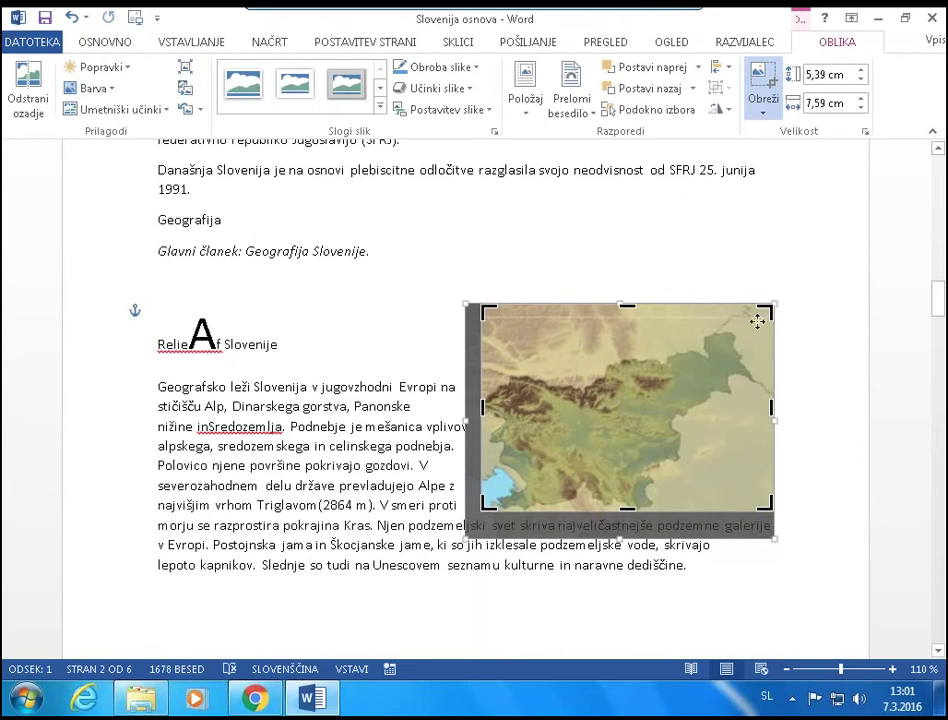
pyautogui.moveTo(768, 308); pyautogui.dragTo(759, 329)
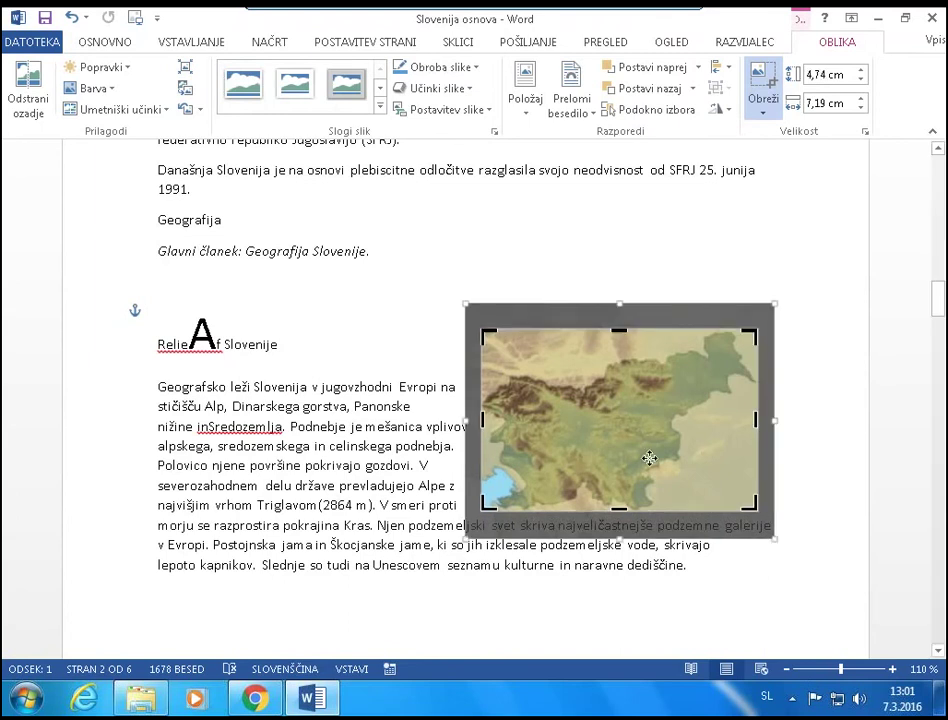
pyautogui.click(378, 446)
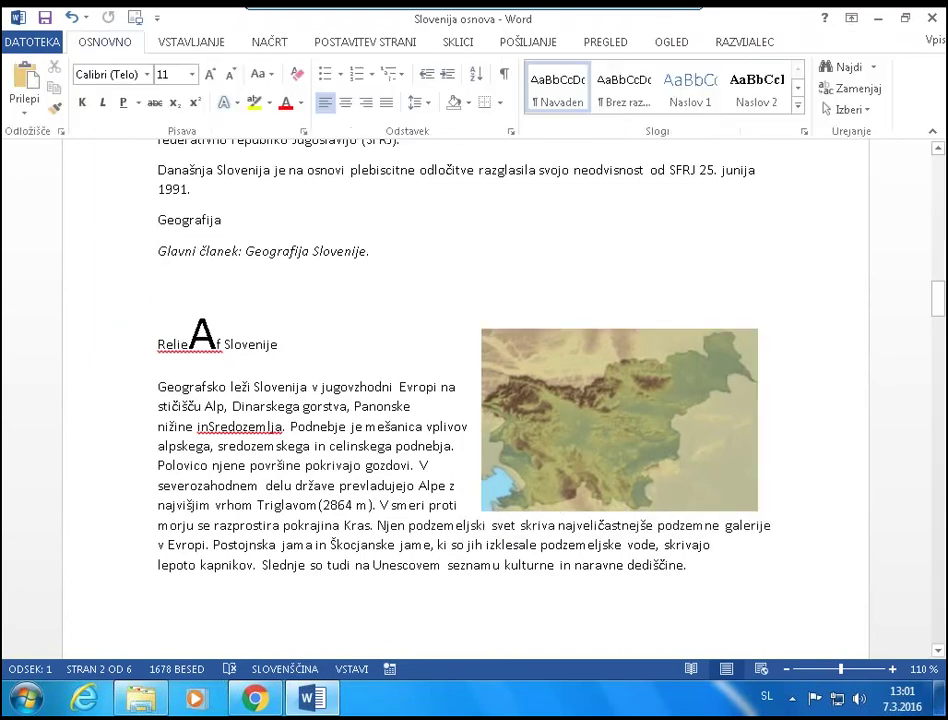
pyautogui.click(622, 397)
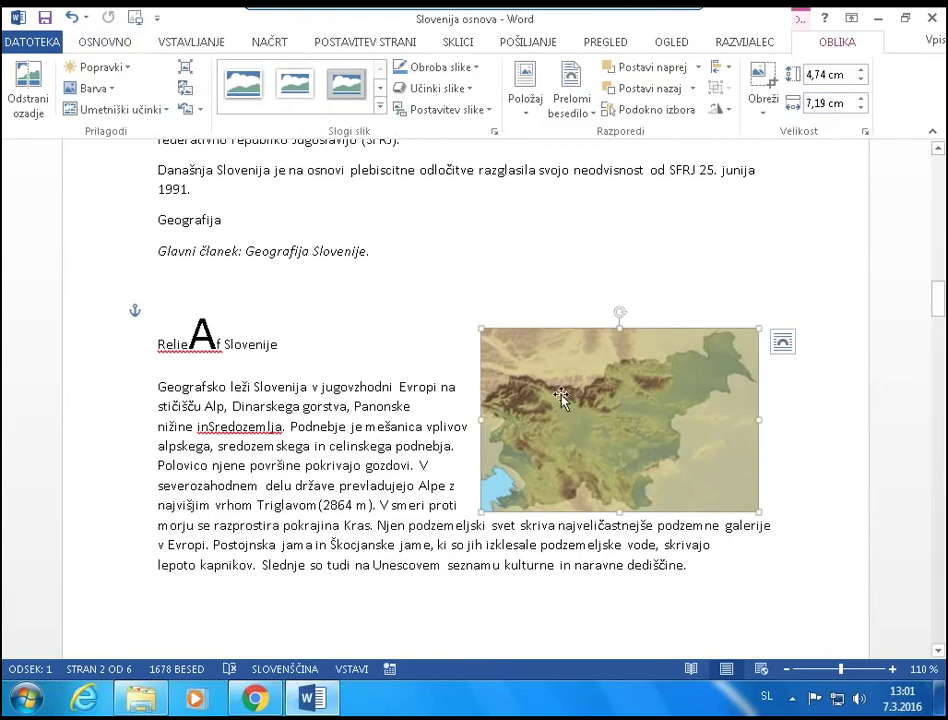
pyautogui.click(820, 103)
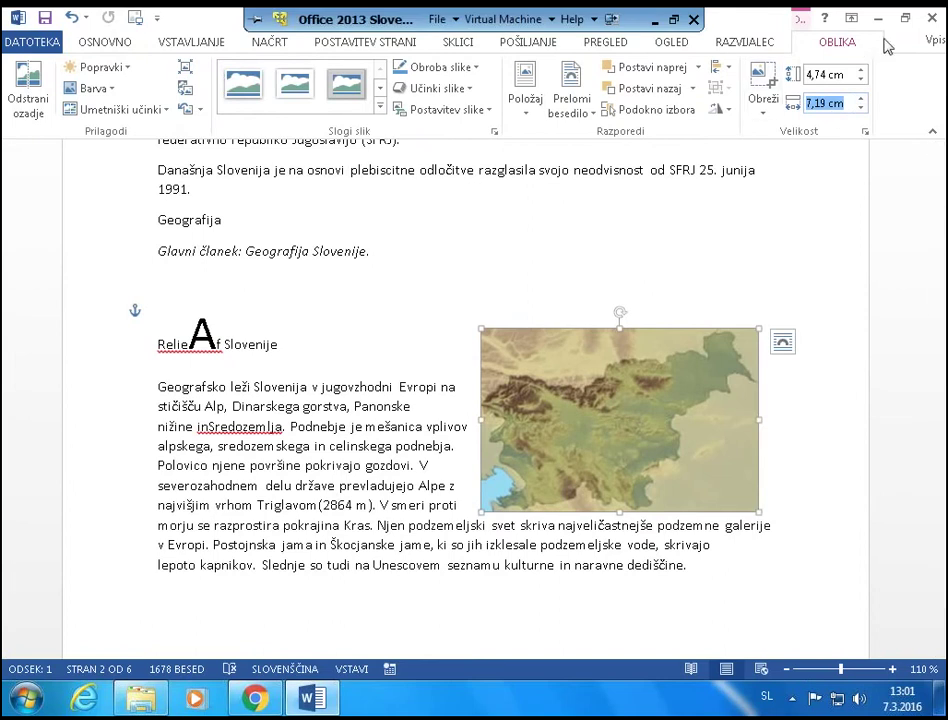
# Resize the cropped map to 8 cm wide and move it left beside the paragraph.
pyautogui.write('8')
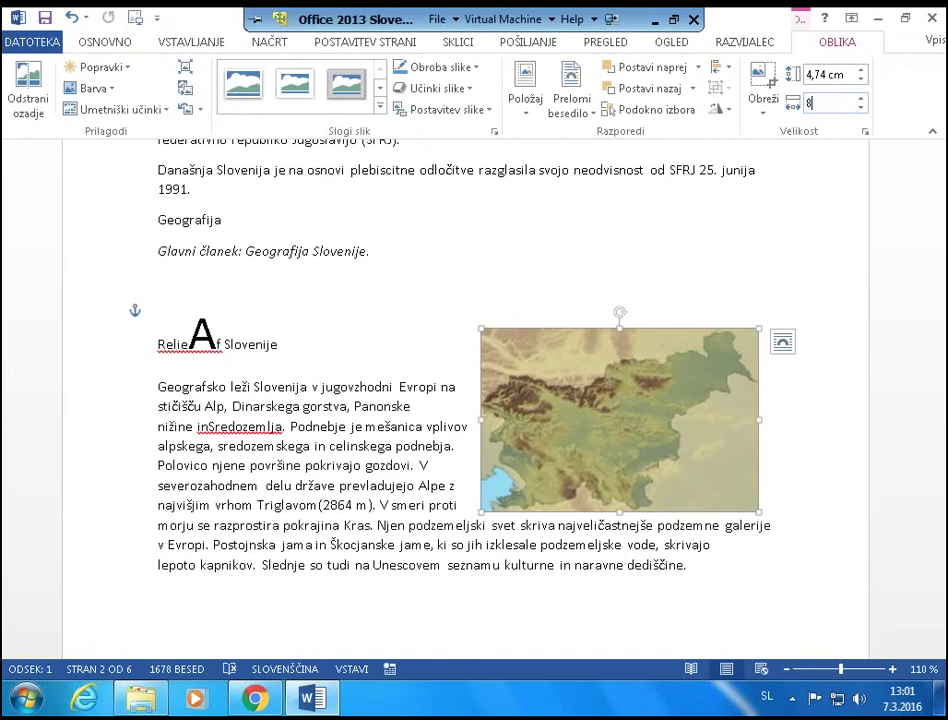
pyautogui.press('Return')
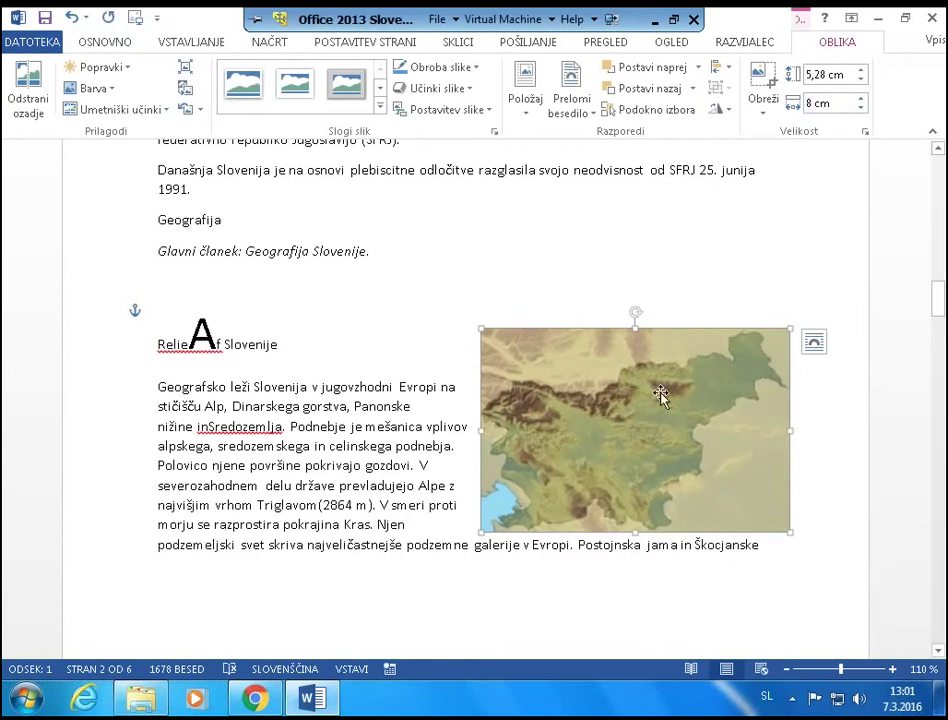
pyautogui.moveTo(660, 395); pyautogui.dragTo(627, 358)
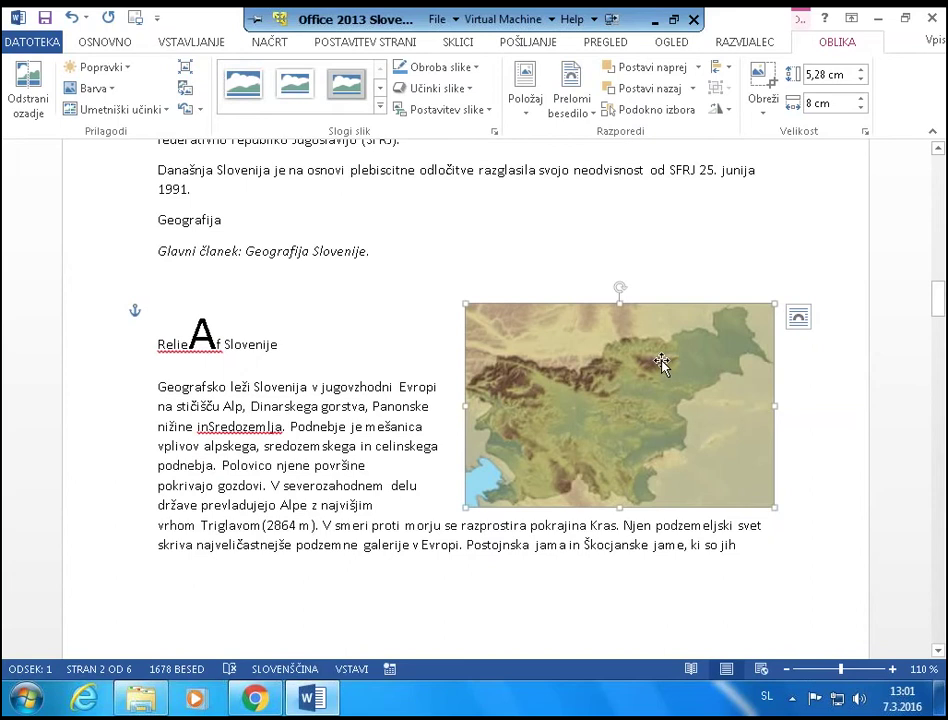
# Undo the last five actions to restore the full 8 × 6,08 cm map, then save.
pyautogui.click(88, 18)
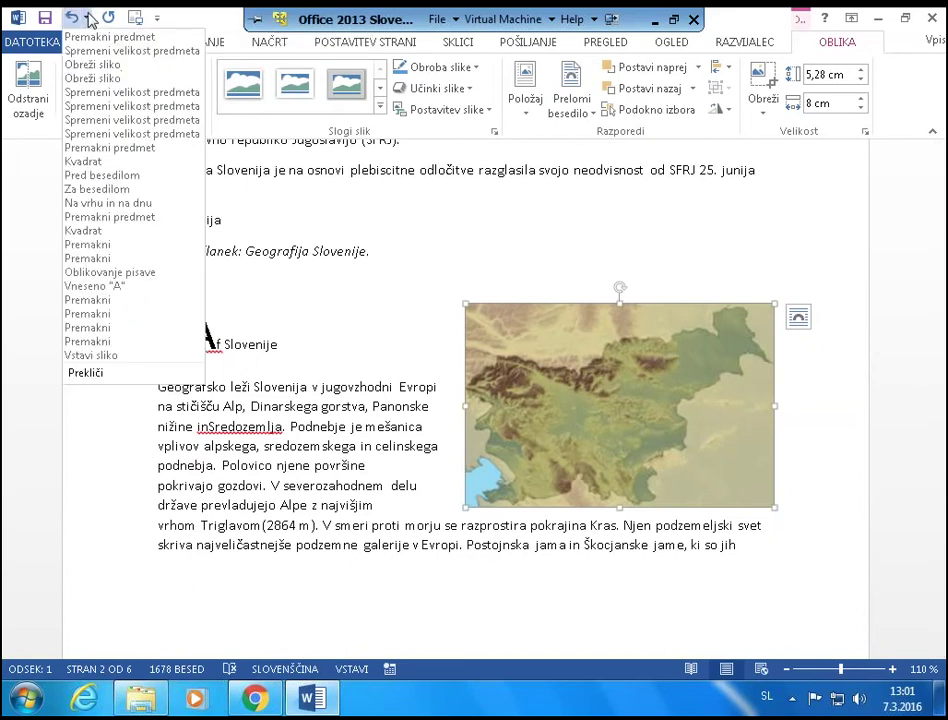
pyautogui.click(95, 92)
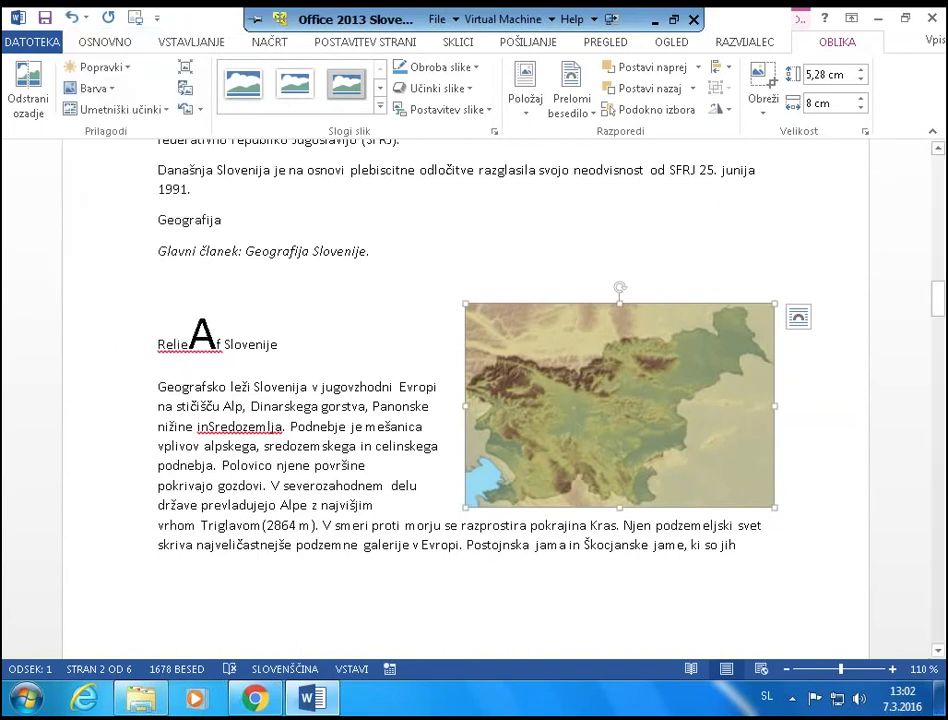
pyautogui.click(634, 256)
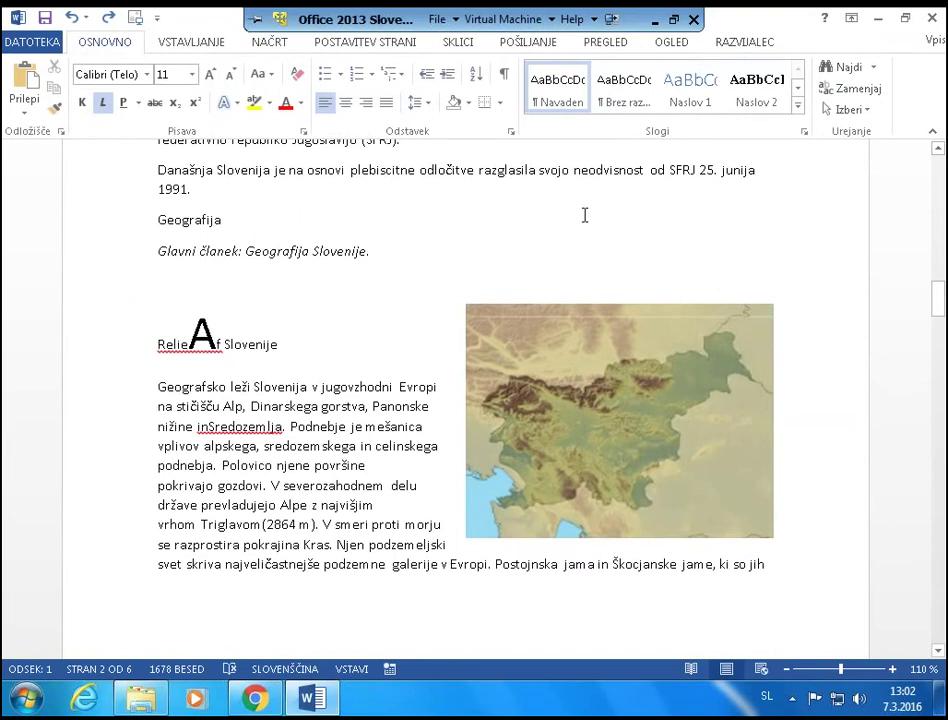
pyautogui.click(603, 364)
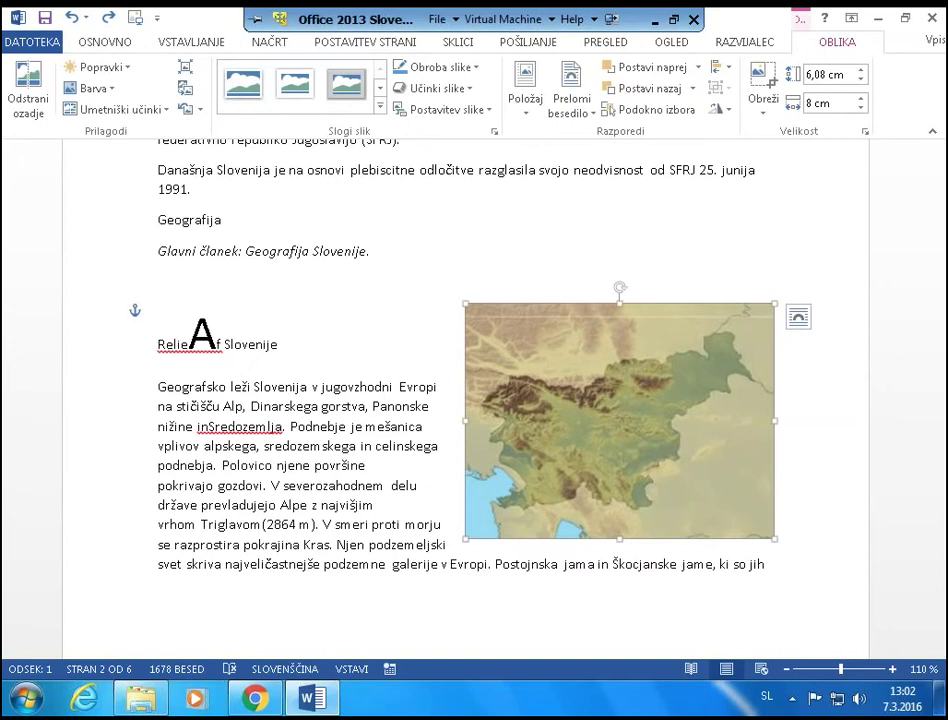
pyautogui.hotkey('ctrl', 's')
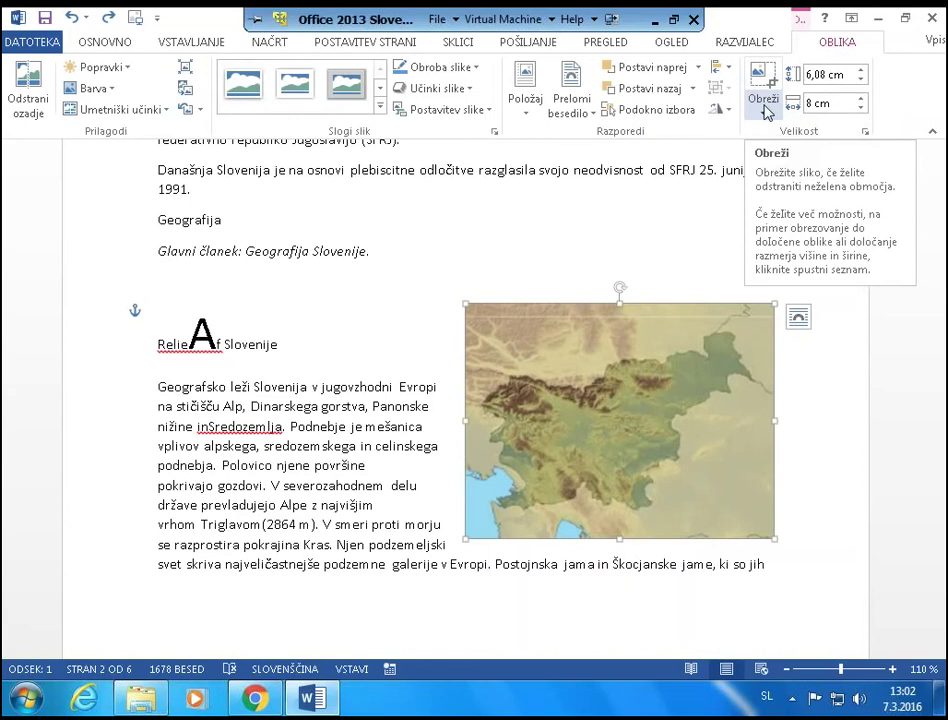
# Crop the relief map to a 16:9 aspect ratio, repositioning it to keep Slovenia centred.
pyautogui.click(765, 105)
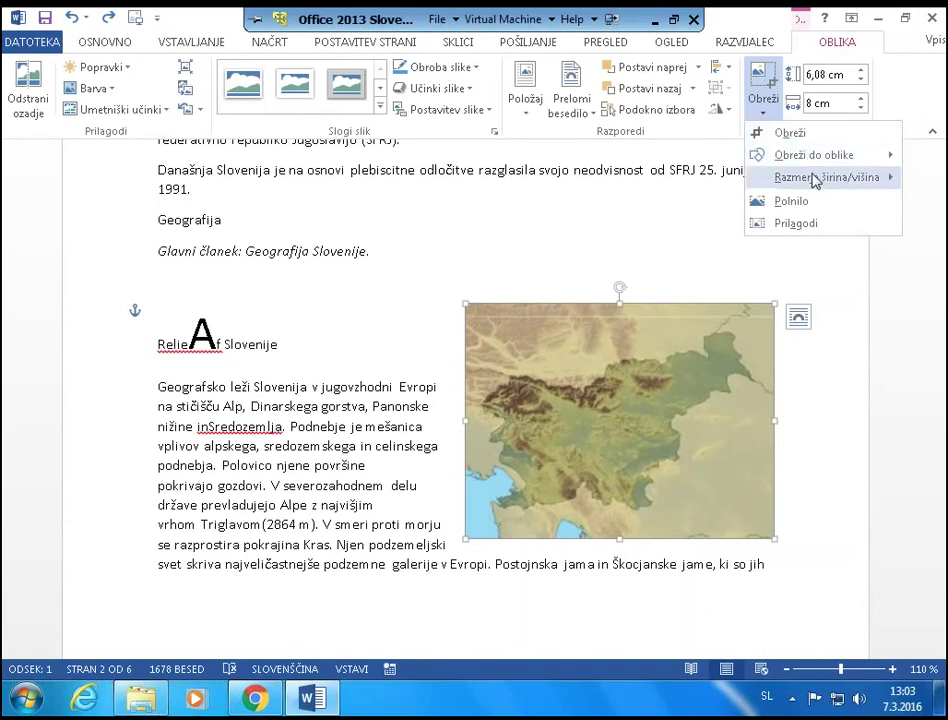
pyautogui.moveTo(815, 180)
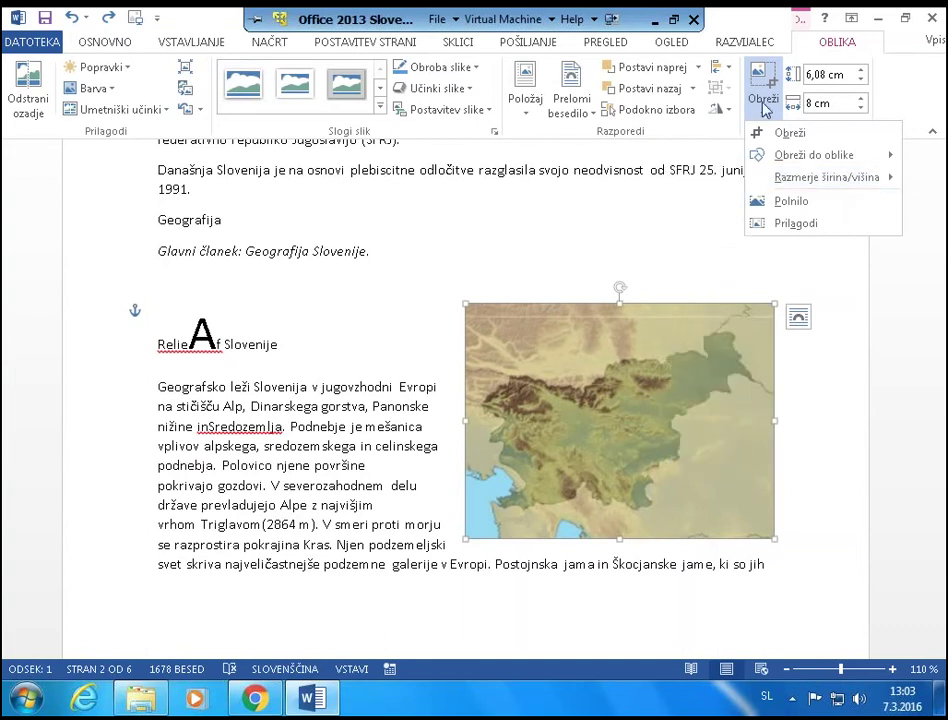
pyautogui.moveTo(780, 177)
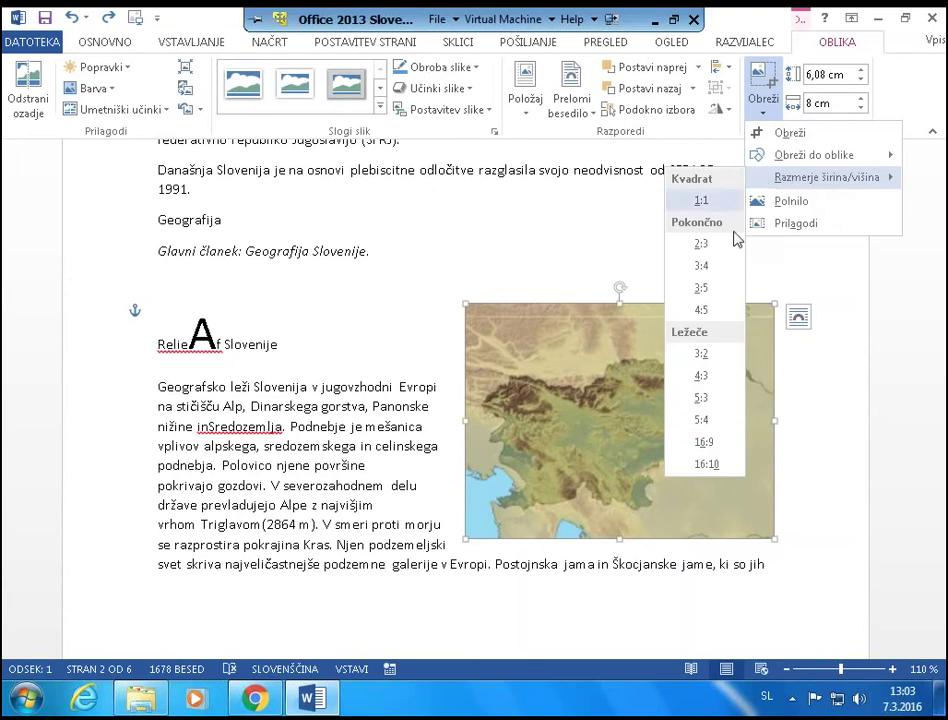
pyautogui.click(715, 447)
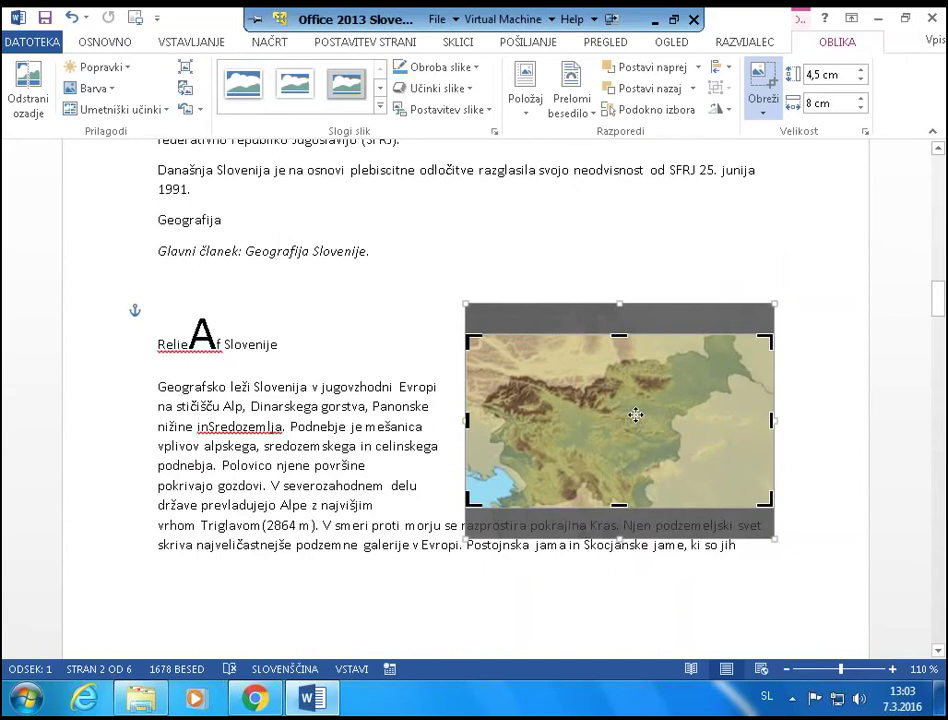
pyautogui.moveTo(635, 413); pyautogui.dragTo(636, 418)
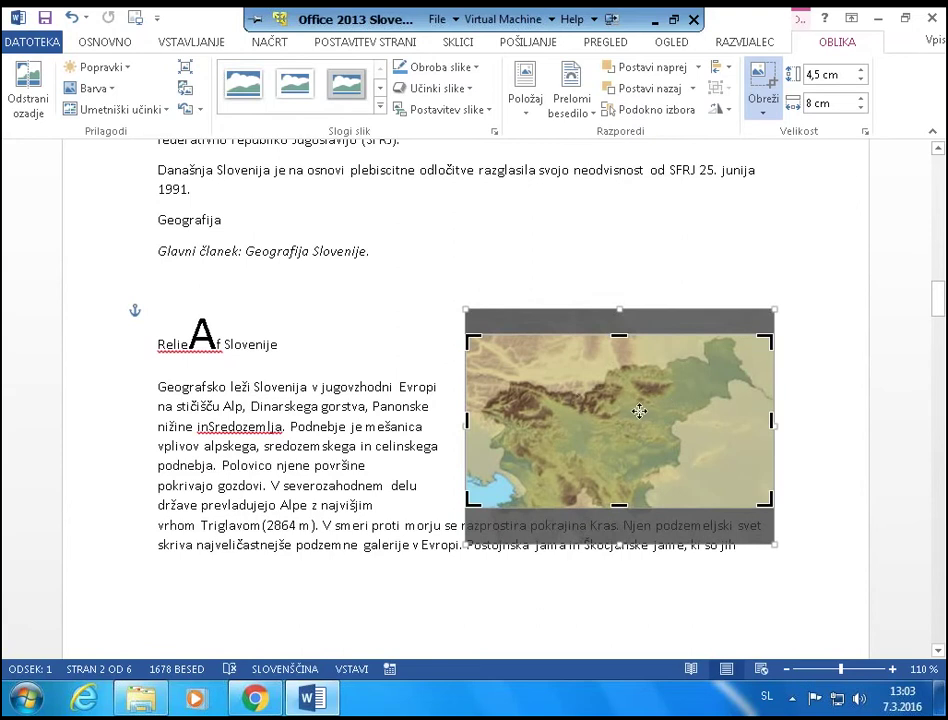
pyautogui.click(291, 424)
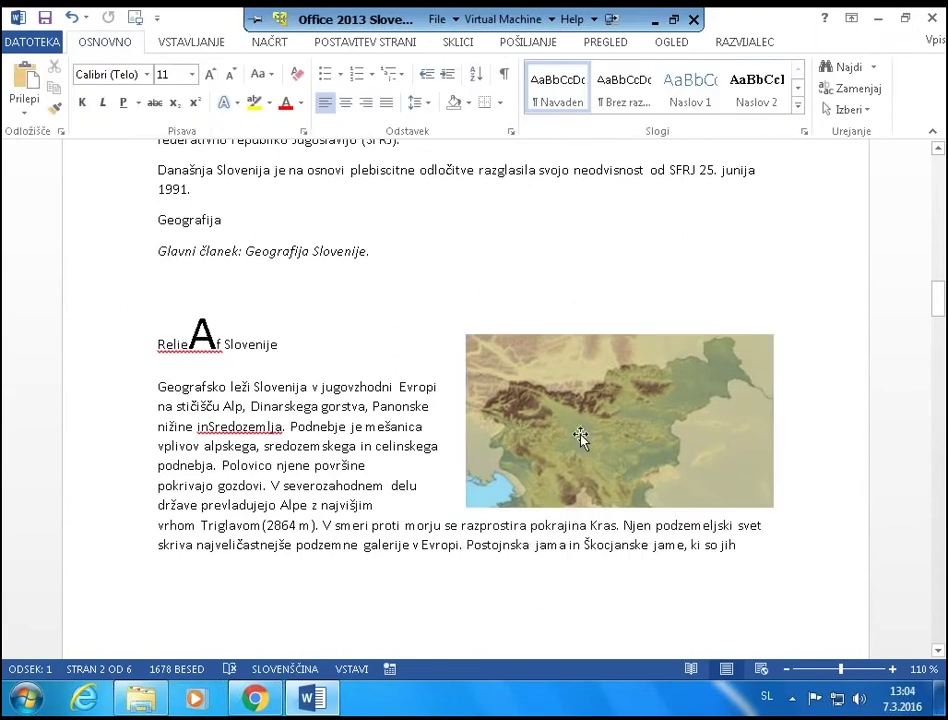
# Review the 8 × 4,5 cm cropped map in the document, then switch to the Slovenija Wikipedia page.
pyautogui.click(619, 404)
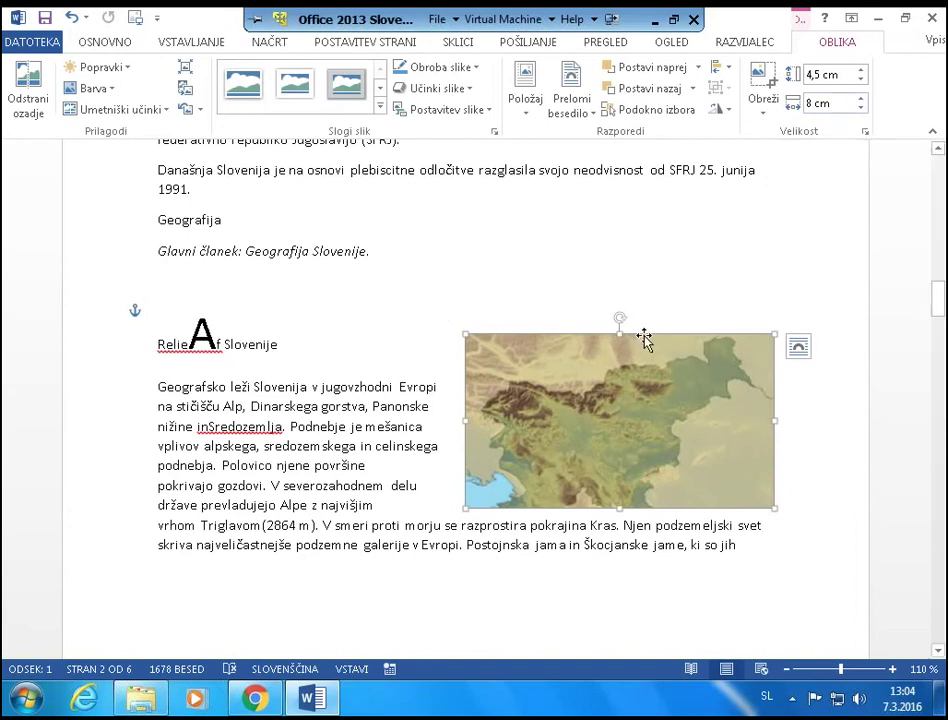
pyautogui.scroll(-1, 550, 309)
pyautogui.scroll(-5, 465, 400)
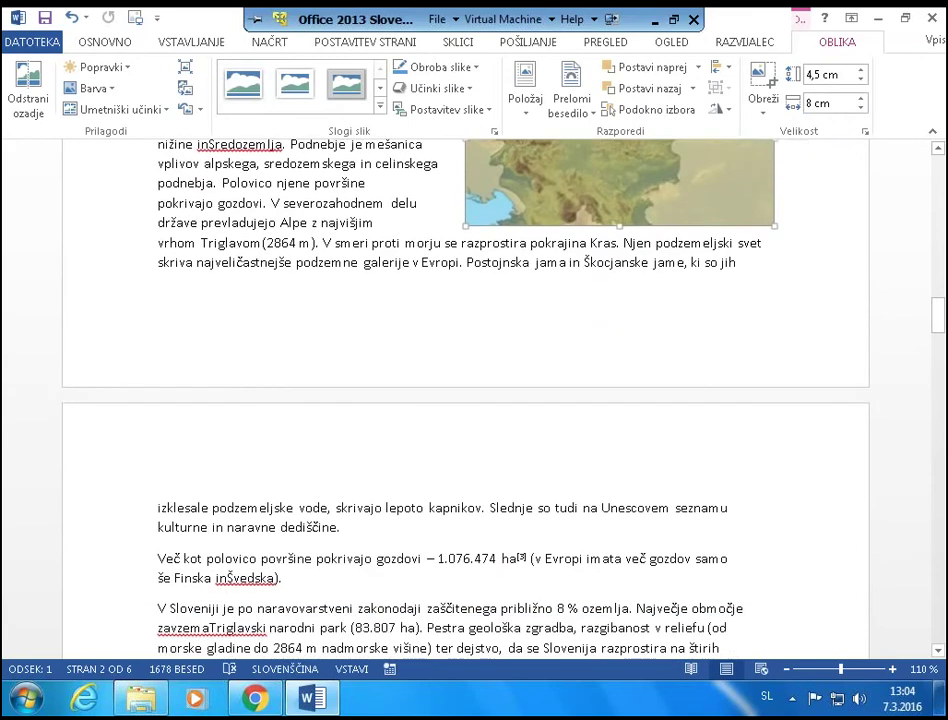
pyautogui.scroll(8, 465, 400)
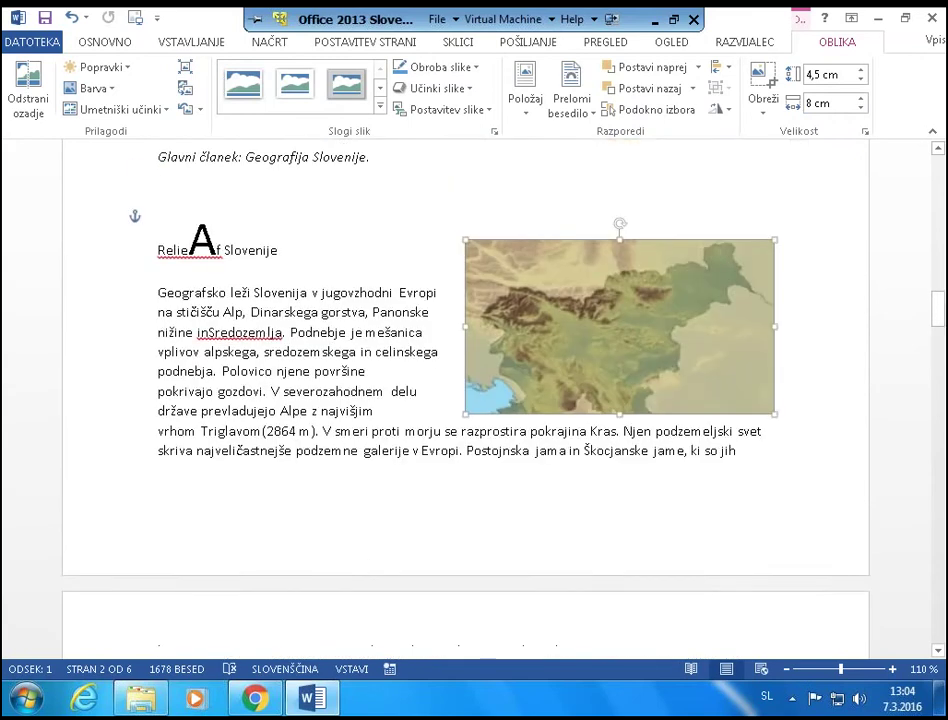
pyautogui.scroll(12, 465, 400)
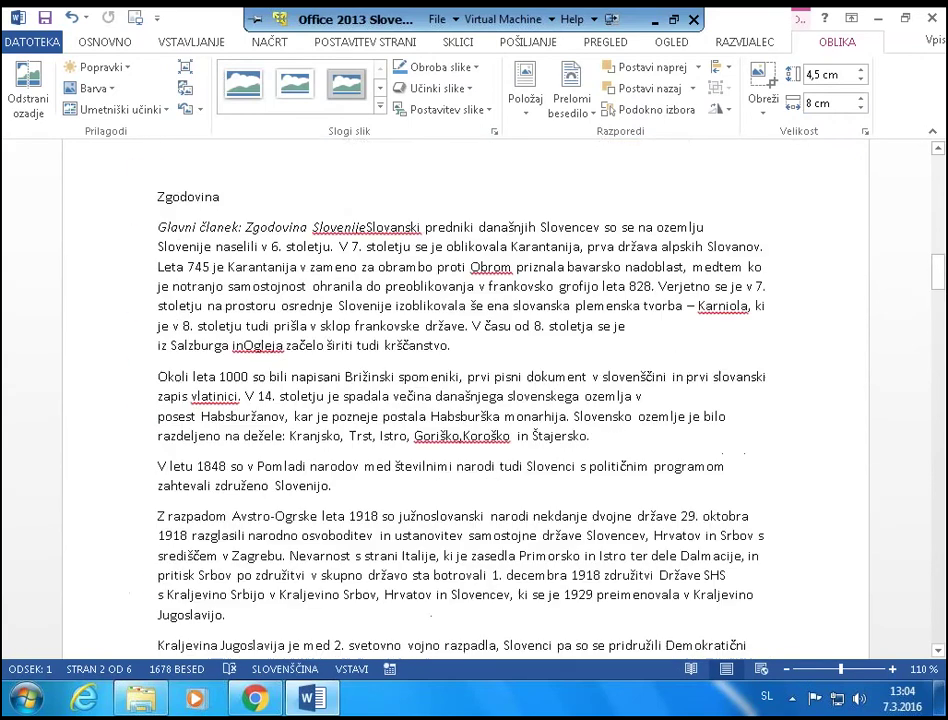
pyautogui.scroll(-3, 465, 400)
pyautogui.scroll(-12, 557, 430)
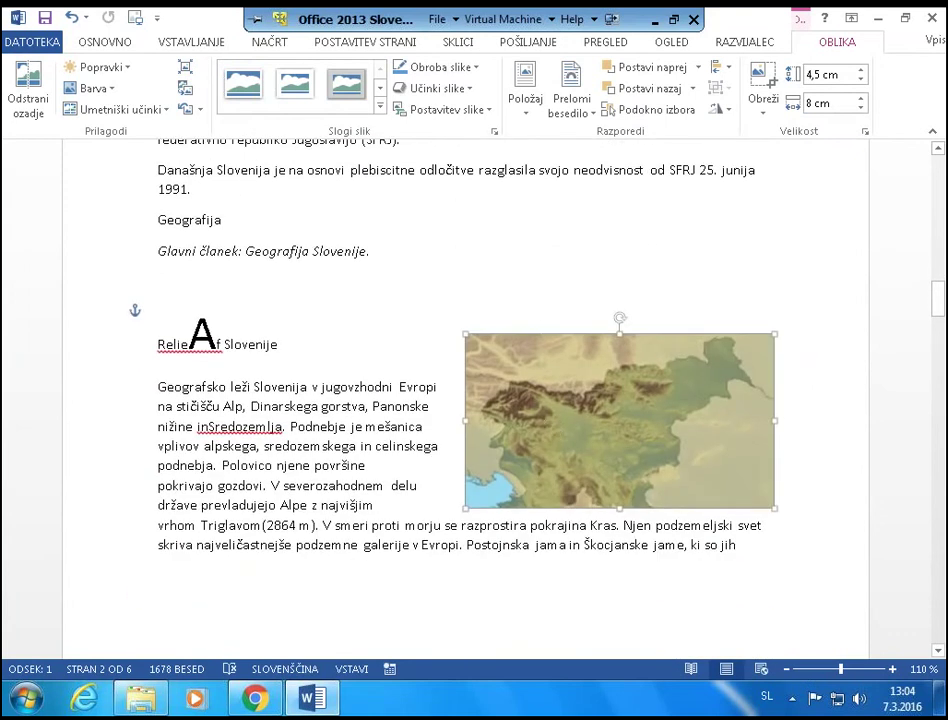
pyautogui.scroll(-1, 510, 466)
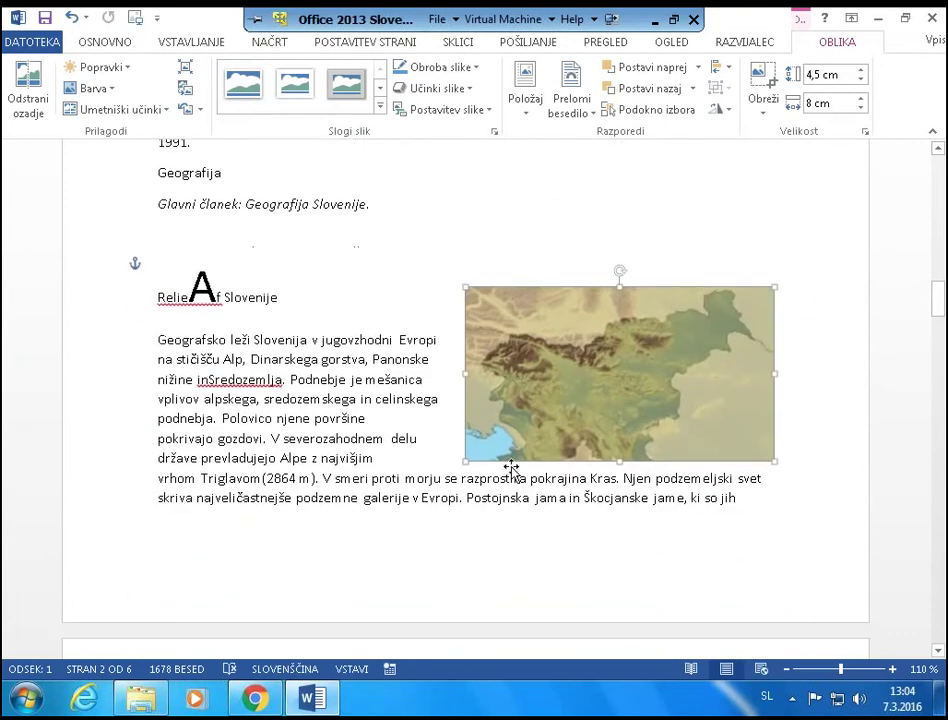
pyautogui.click(253, 705)
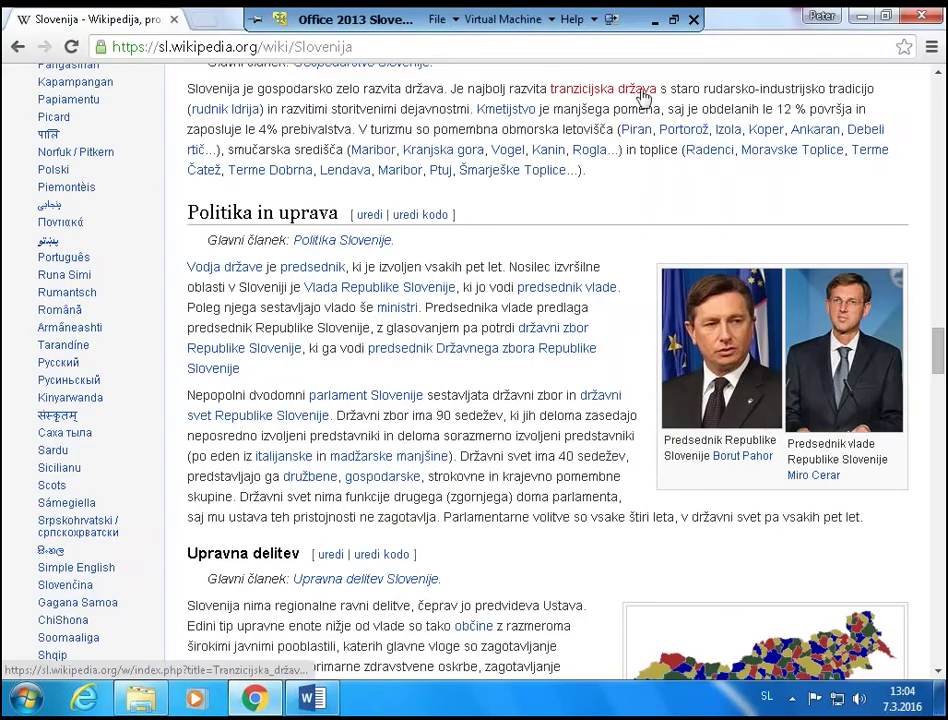
# Scroll the Slovenija article down toward the Upravna delitev section.
pyautogui.scroll(-5, 546, 207)
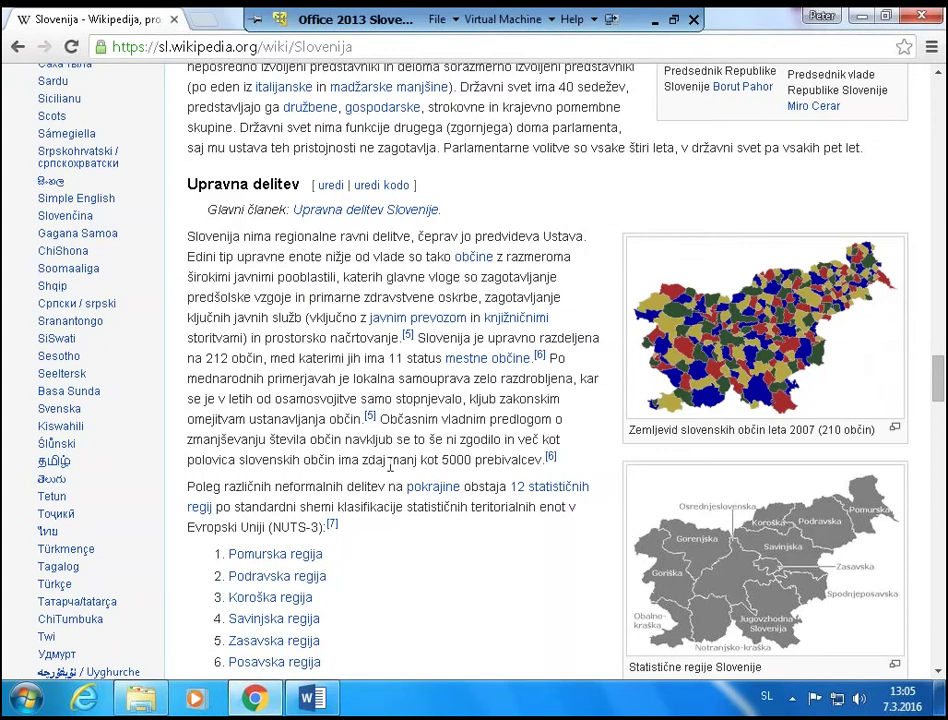
pyautogui.moveTo(315, 698)
# Back in Word, place the cursor on the empty line above the 'Zemljevid slovenskih občin' caption on page 4.
pyautogui.click(313, 698)
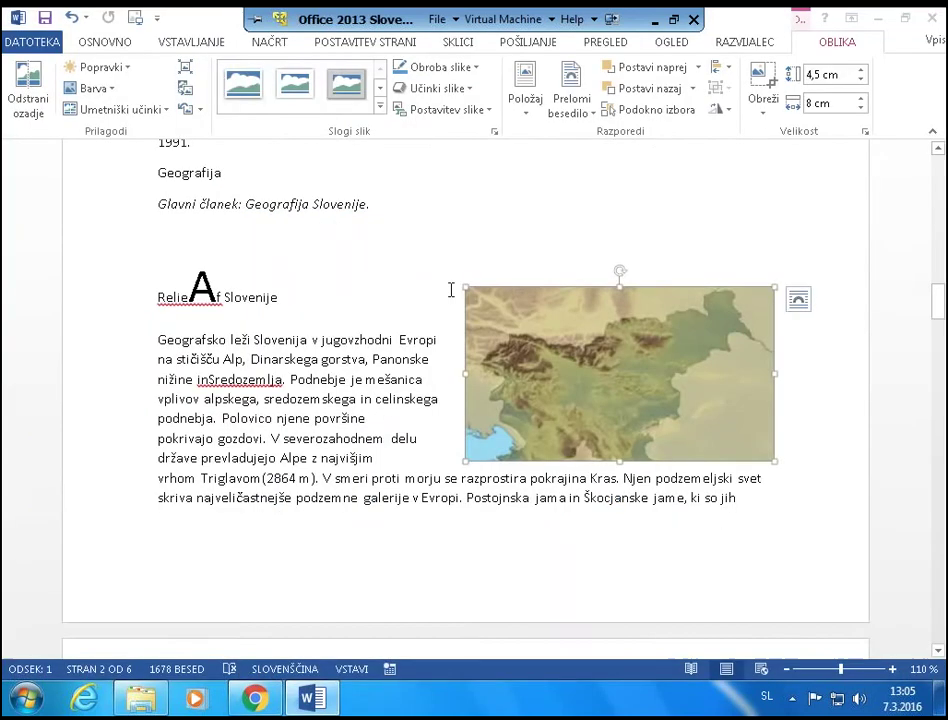
pyautogui.scroll(-2, 451, 289)
pyautogui.scroll(-14, 451, 289)
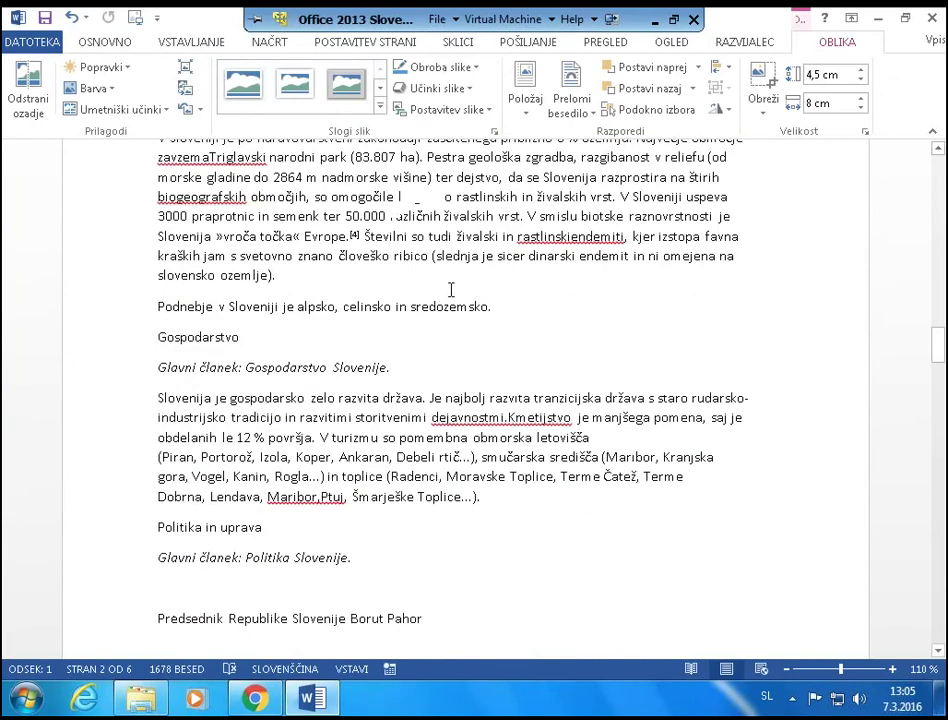
pyautogui.scroll(-3, 451, 289)
pyautogui.scroll(-3, 234, 288)
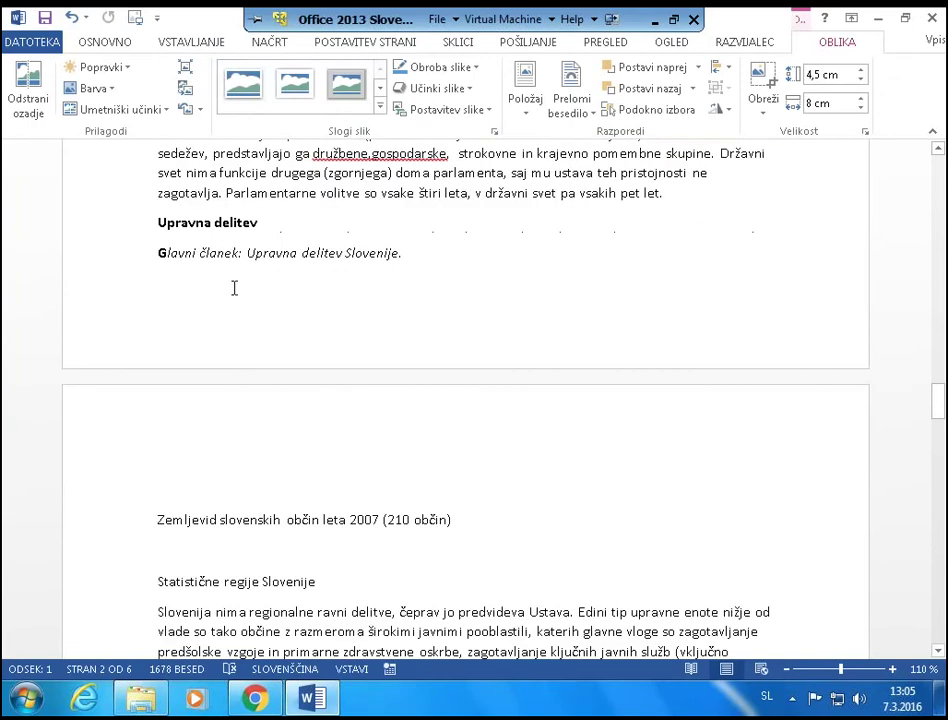
pyautogui.click(166, 224)
pyautogui.scroll(-3, 211, 239)
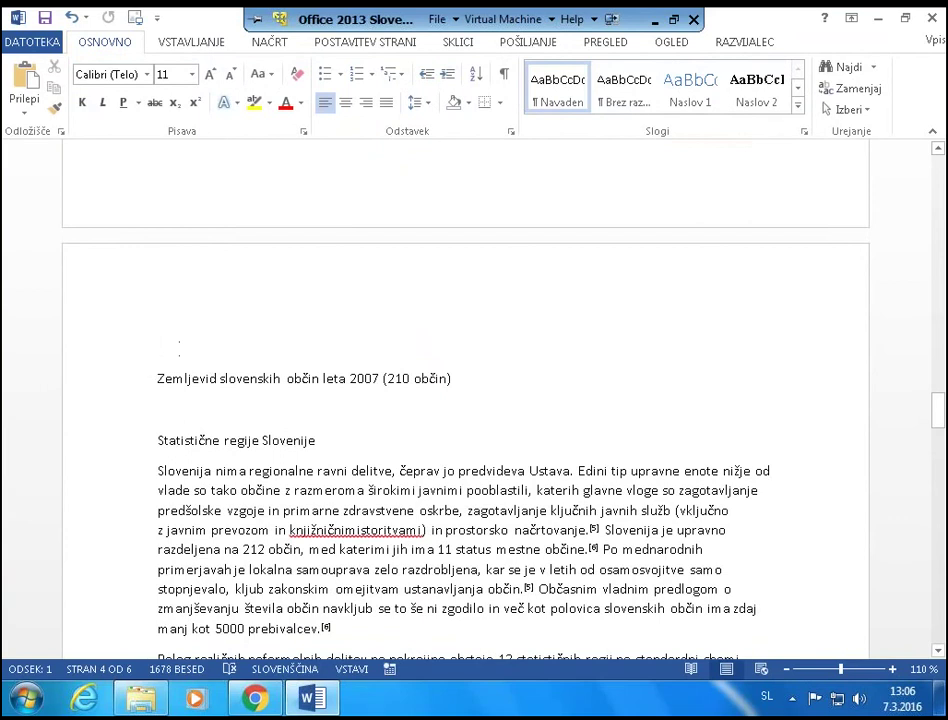
pyautogui.click(269, 266)
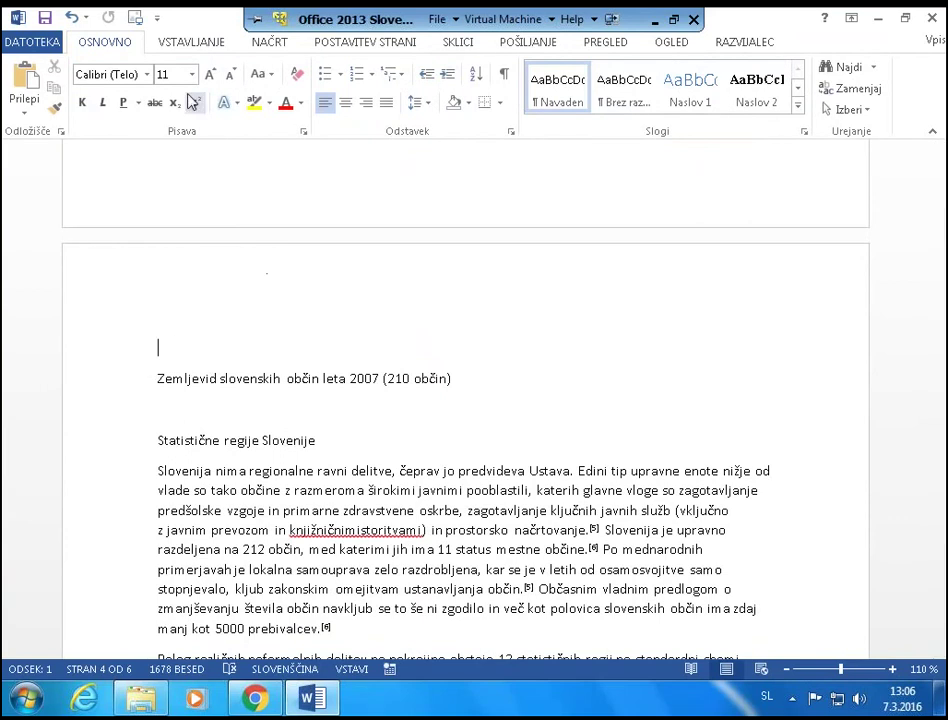
# Insert the 'zemljevid občin' picture from the word webinar folder above the caption.
pyautogui.click(191, 42)
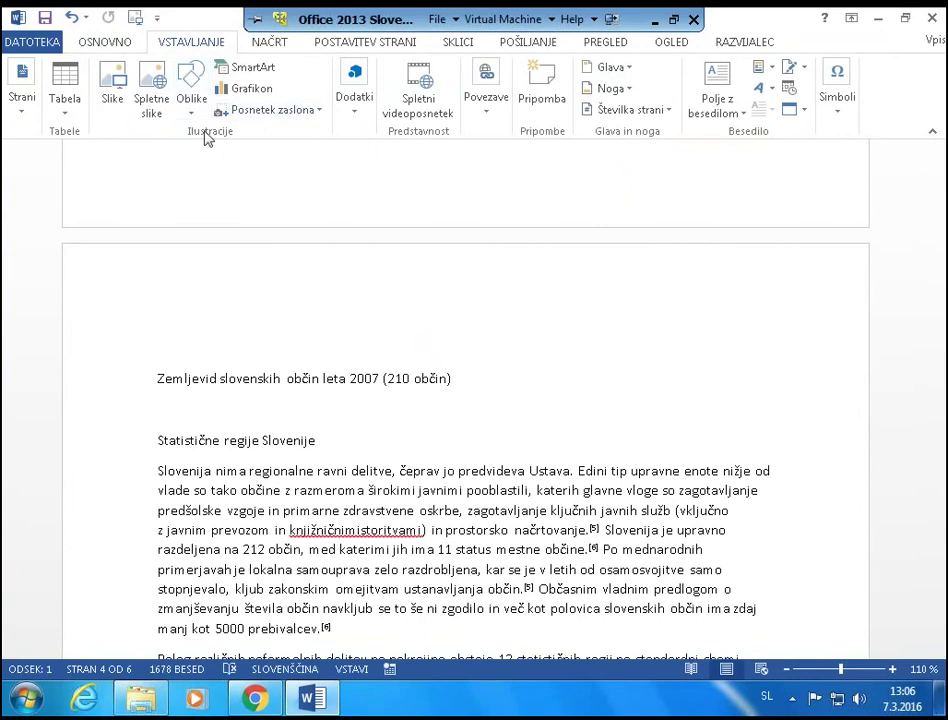
pyautogui.click(113, 92)
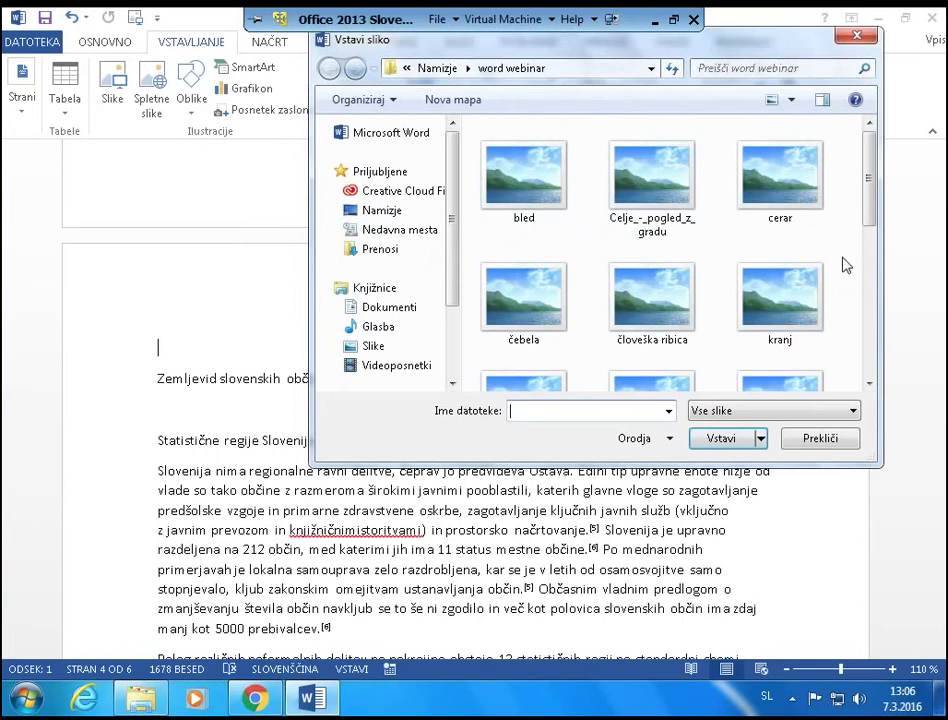
pyautogui.moveTo(868, 180); pyautogui.dragTo(874, 336)
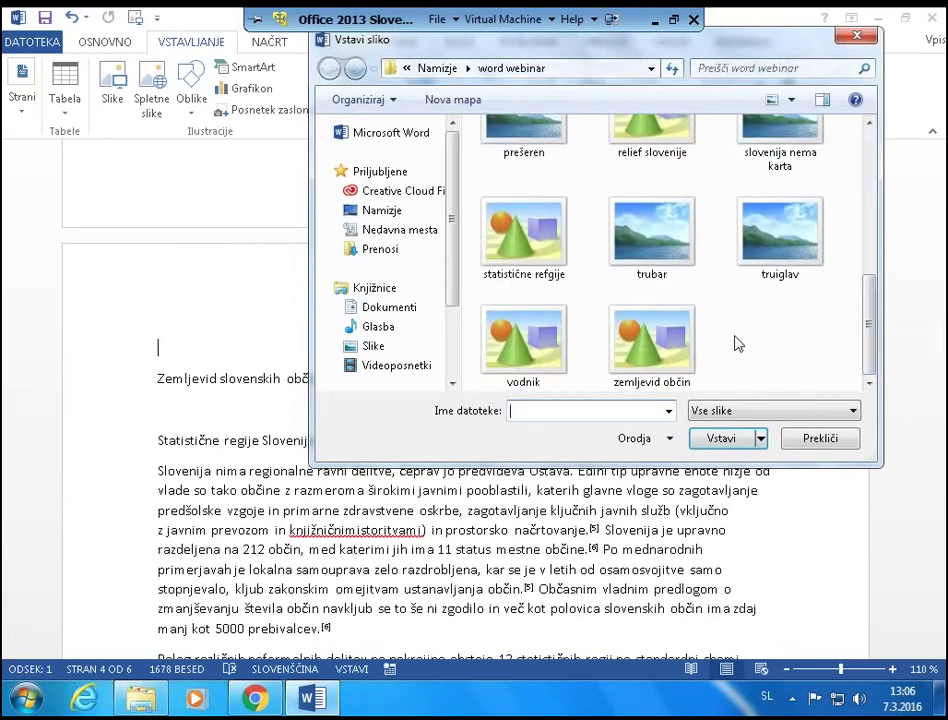
pyautogui.click(655, 346)
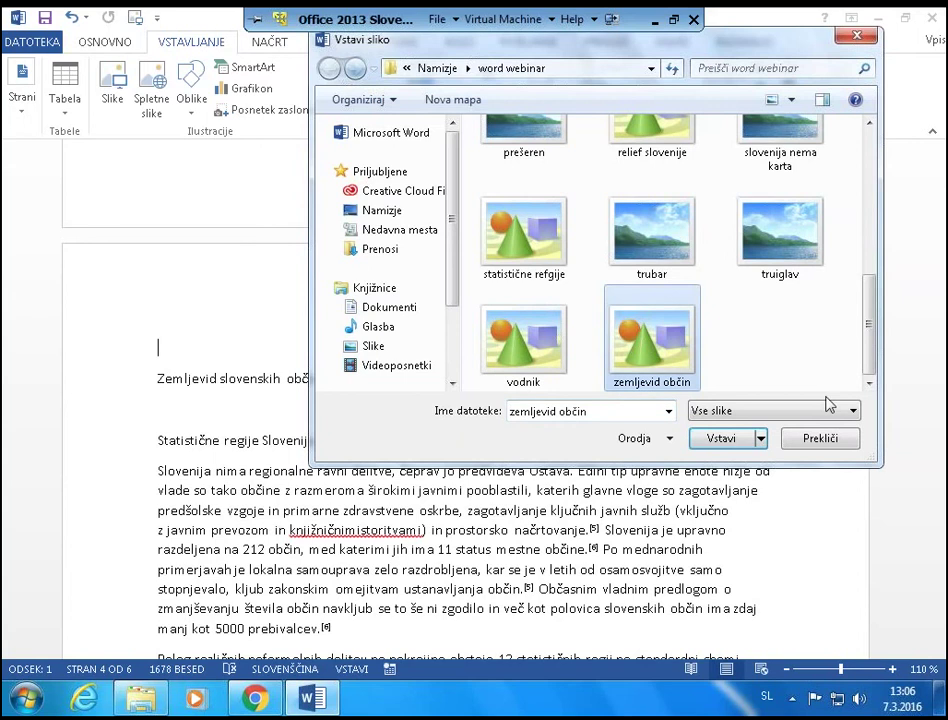
pyautogui.click(721, 438)
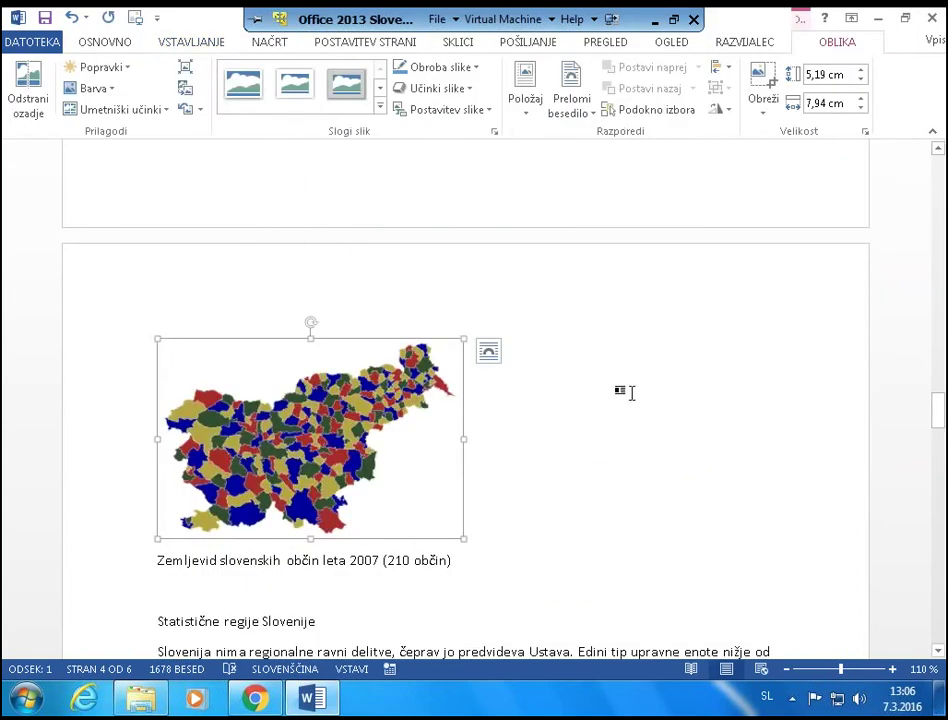
# Move the inserted municipalities map below the Statistične regije Slovenije heading.
pyautogui.scroll(-1, 628, 393)
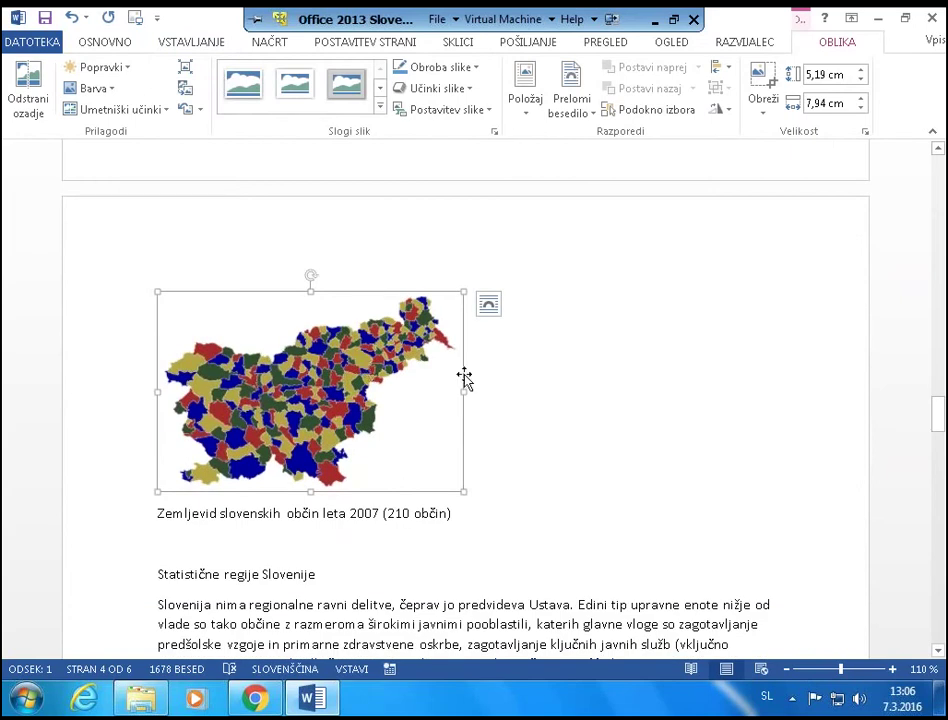
pyautogui.scroll(-1, 385, 387)
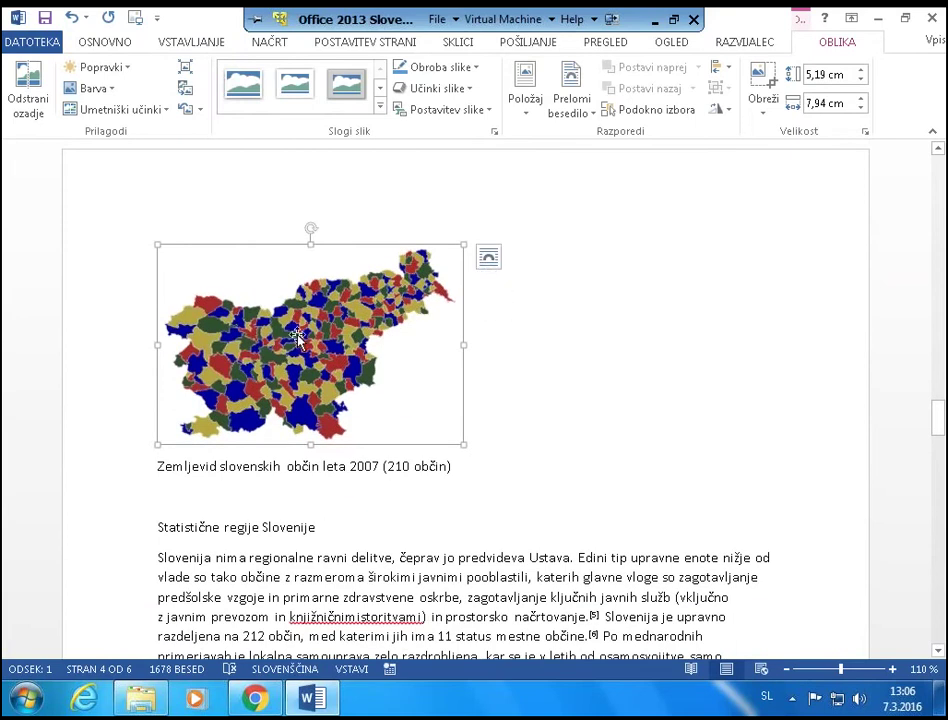
pyautogui.click(298, 508)
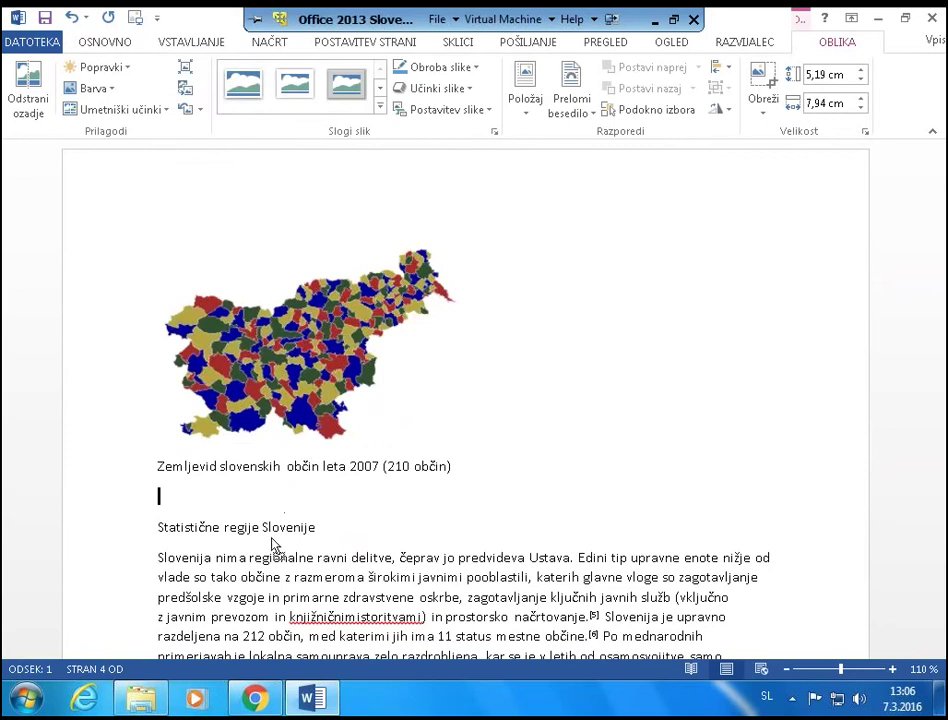
pyautogui.moveTo(273, 545)
pyautogui.mouseDown()
pyautogui.moveTo(256, 561)
pyautogui.moveTo(298, 590)
pyautogui.moveTo(372, 590)
pyautogui.moveTo(400, 564)
pyautogui.mouseUp()
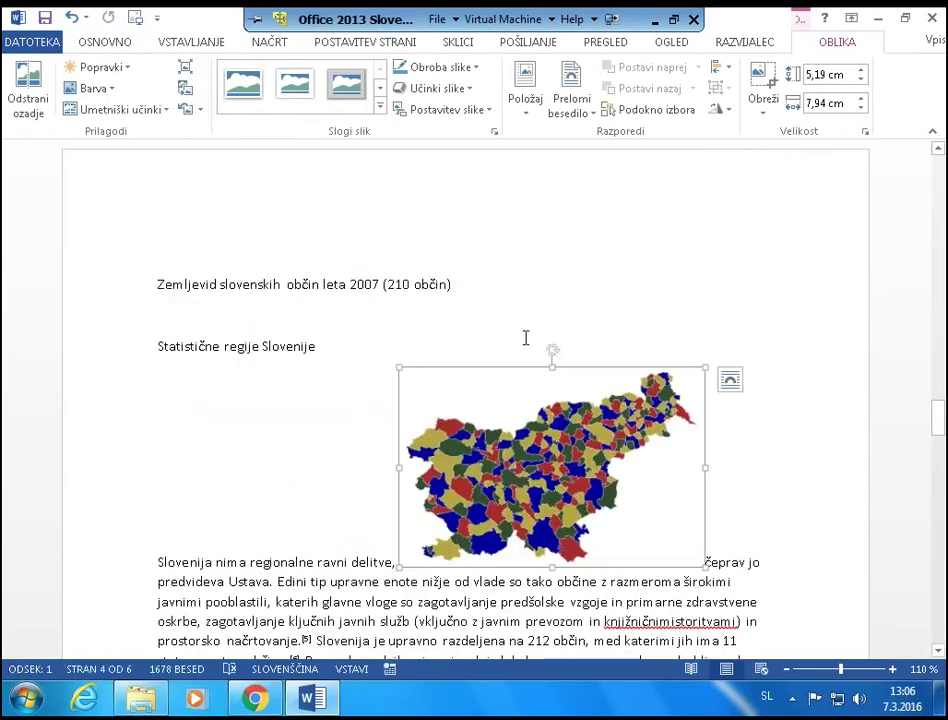
pyautogui.scroll(-1, 561, 323)
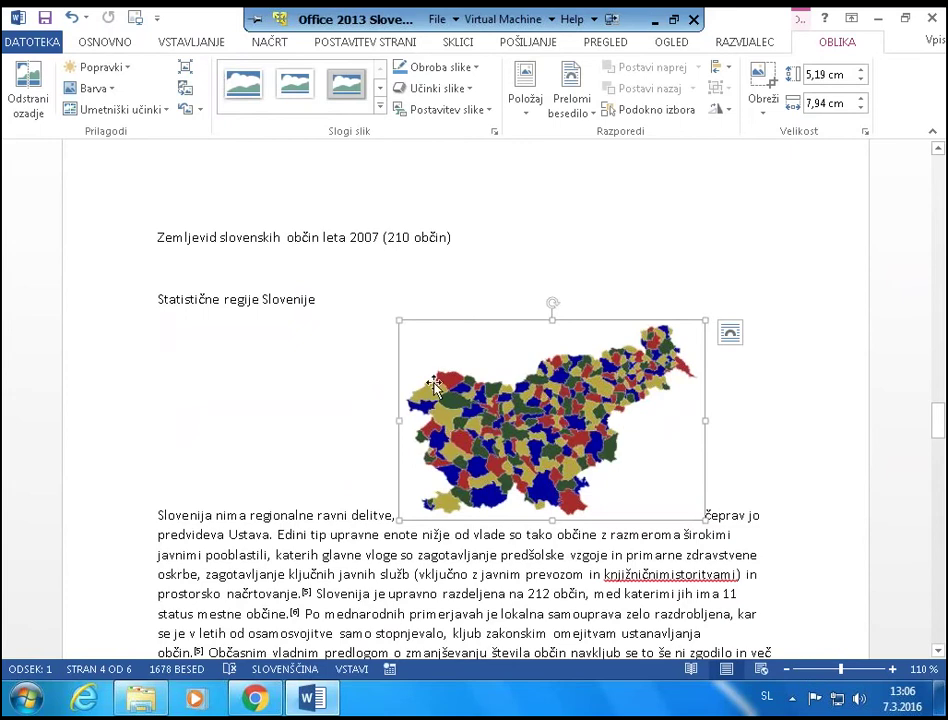
# Give the municipalities map Square text wrapping and move it to the paragraph's right margin.
pyautogui.click(730, 337)
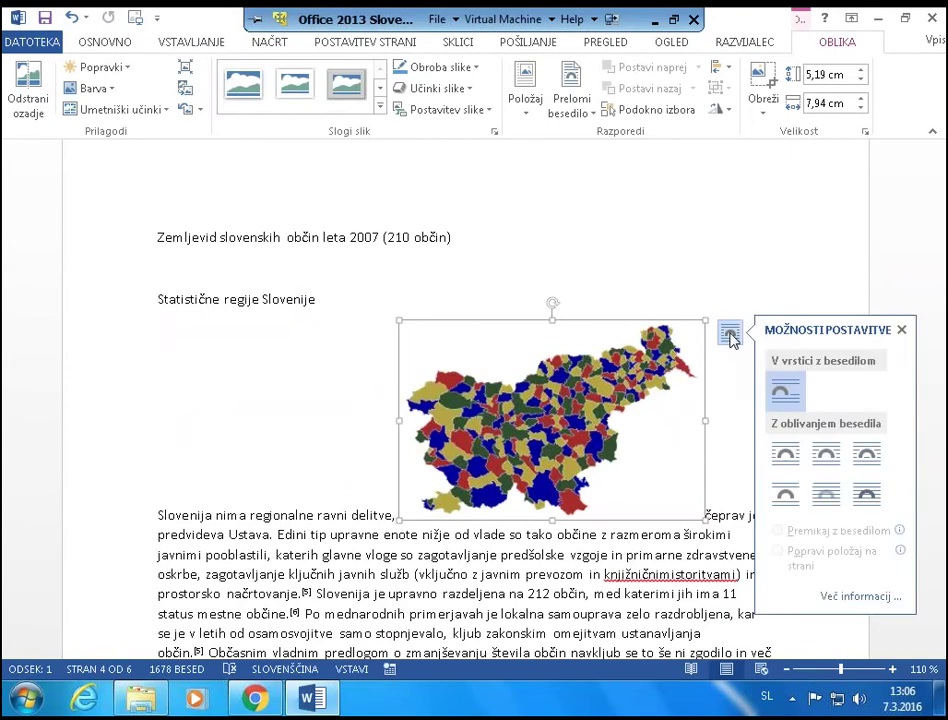
pyautogui.click(785, 455)
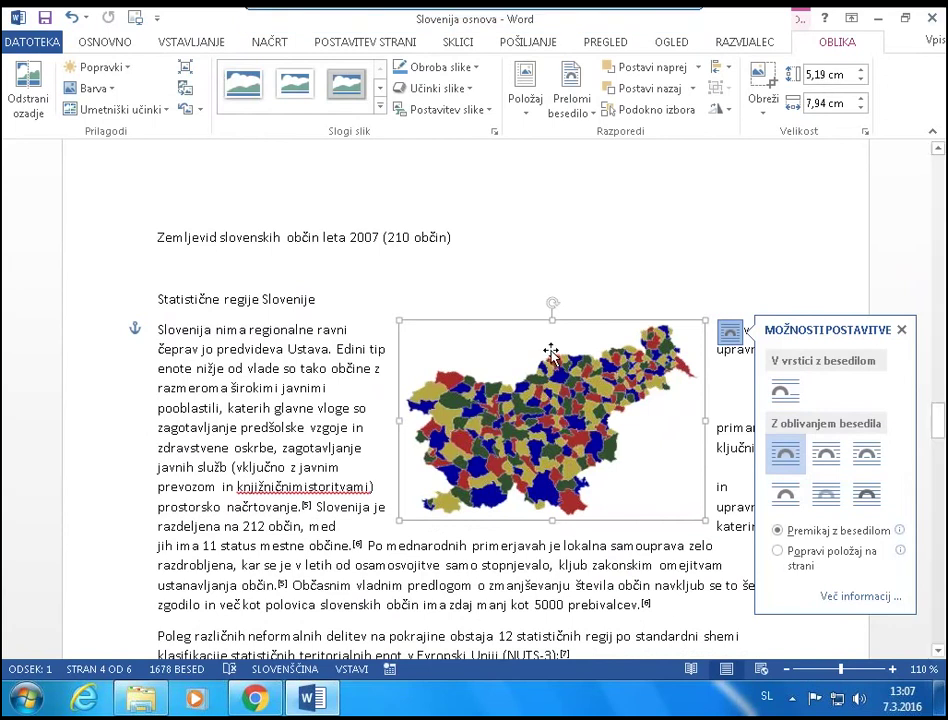
pyautogui.click(540, 250)
pyautogui.click(530, 412)
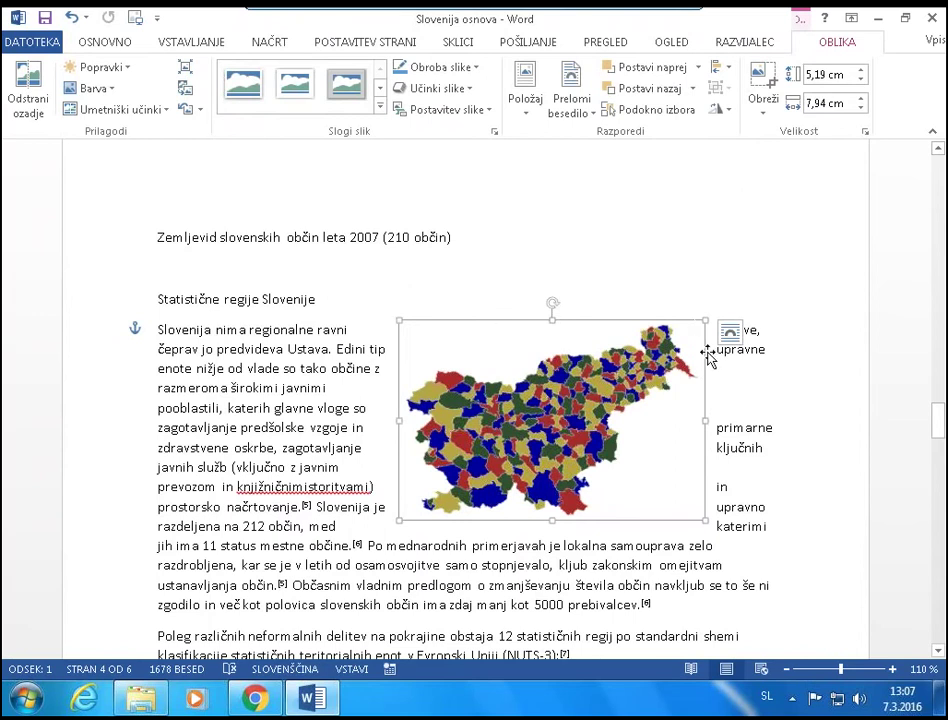
pyautogui.moveTo(578, 418); pyautogui.dragTo(661, 411)
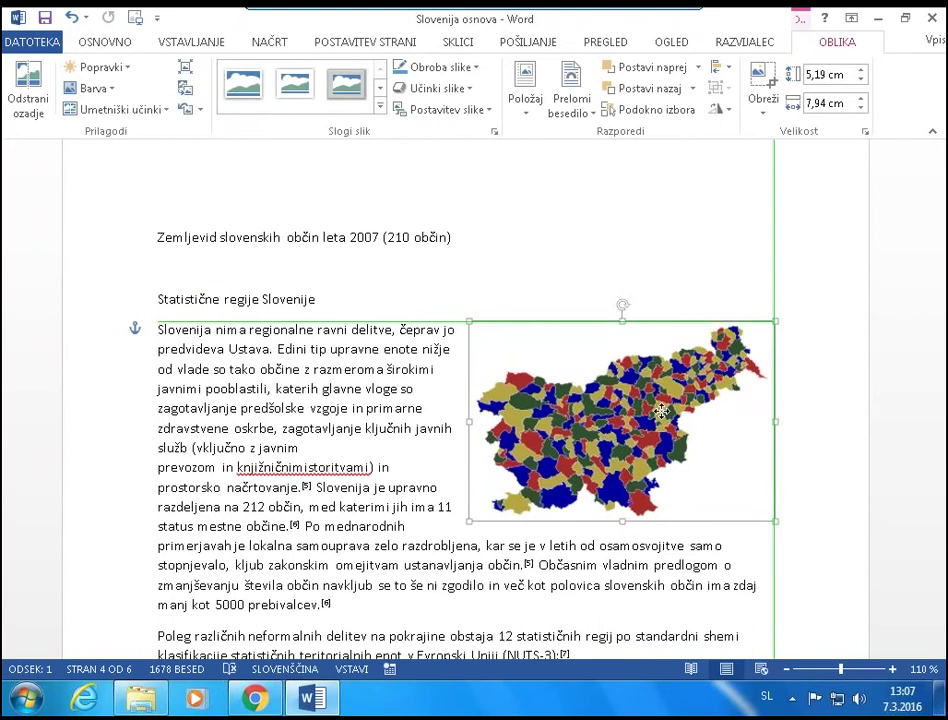
pyautogui.moveTo(661, 411); pyautogui.dragTo(661, 411)
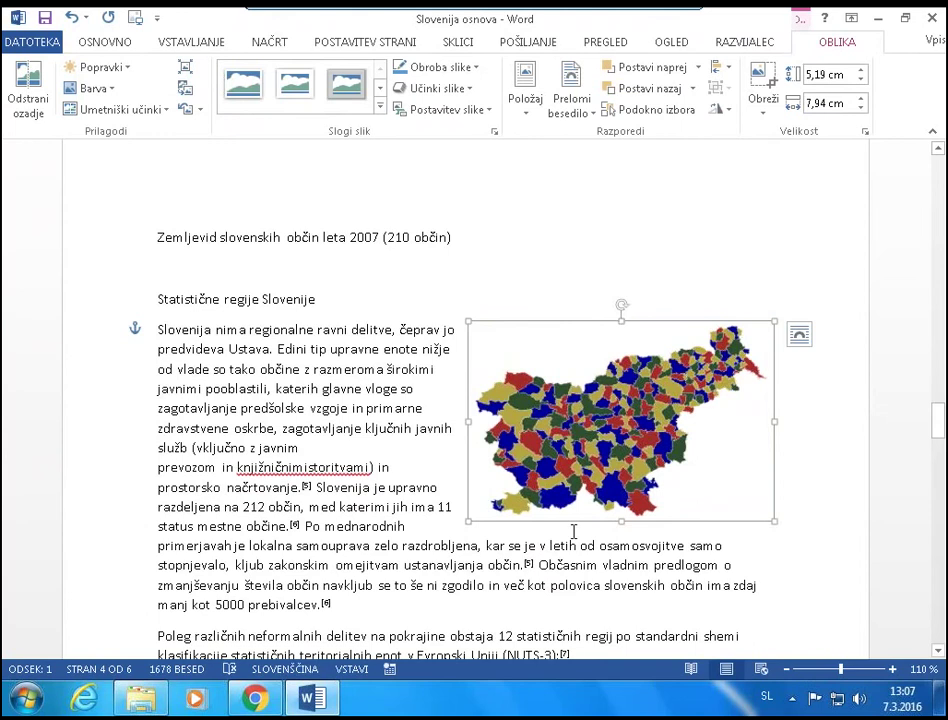
# Set the municipalities map's text wrapping to Tight through Layout Options.
pyautogui.click(800, 335)
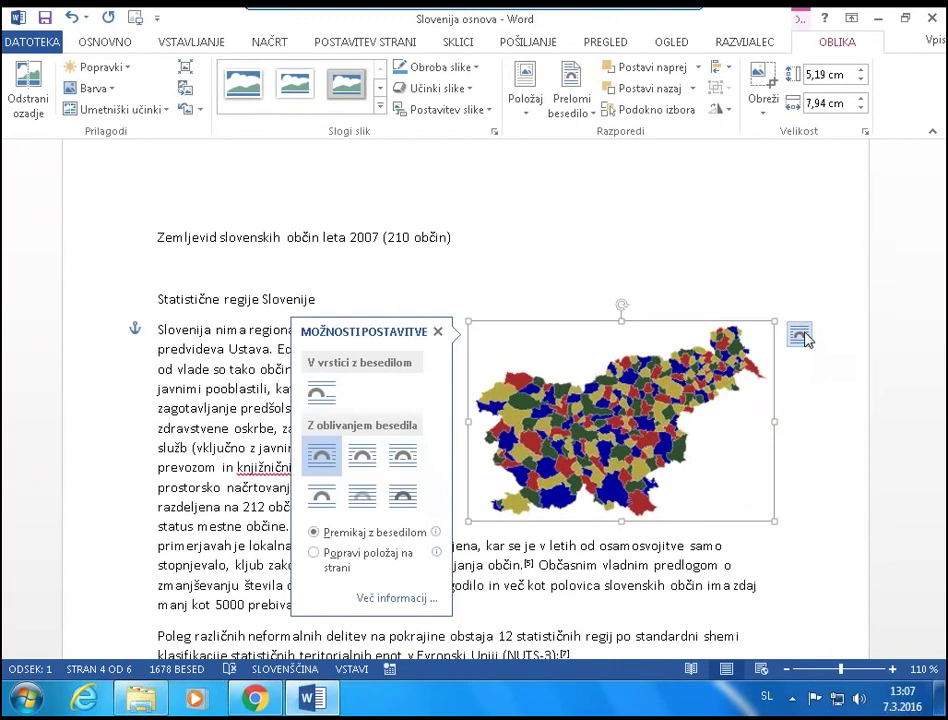
pyautogui.click(369, 458)
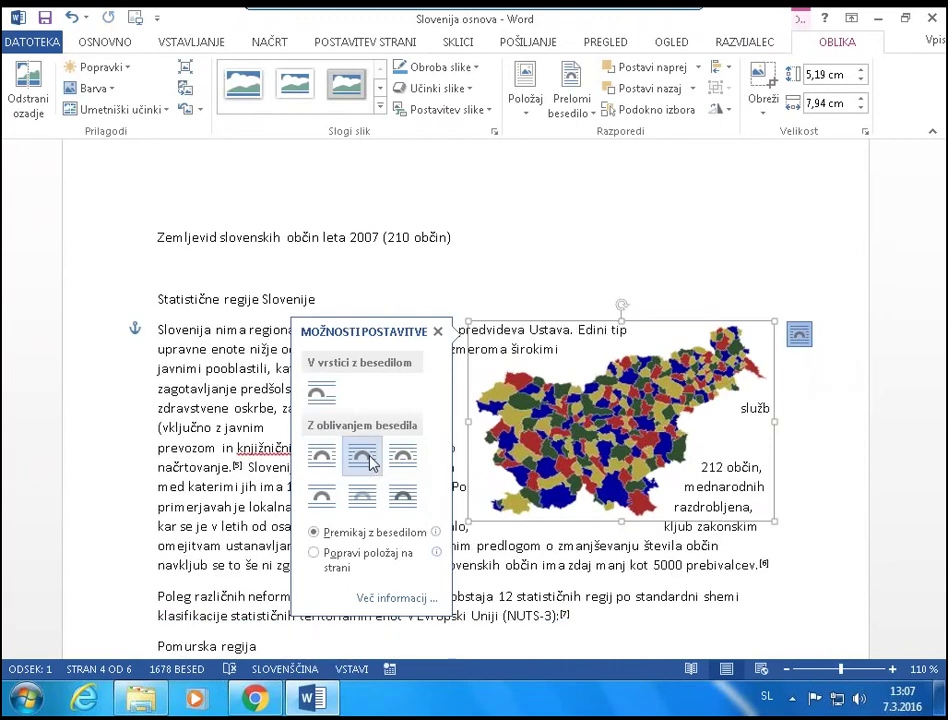
pyautogui.click(519, 555)
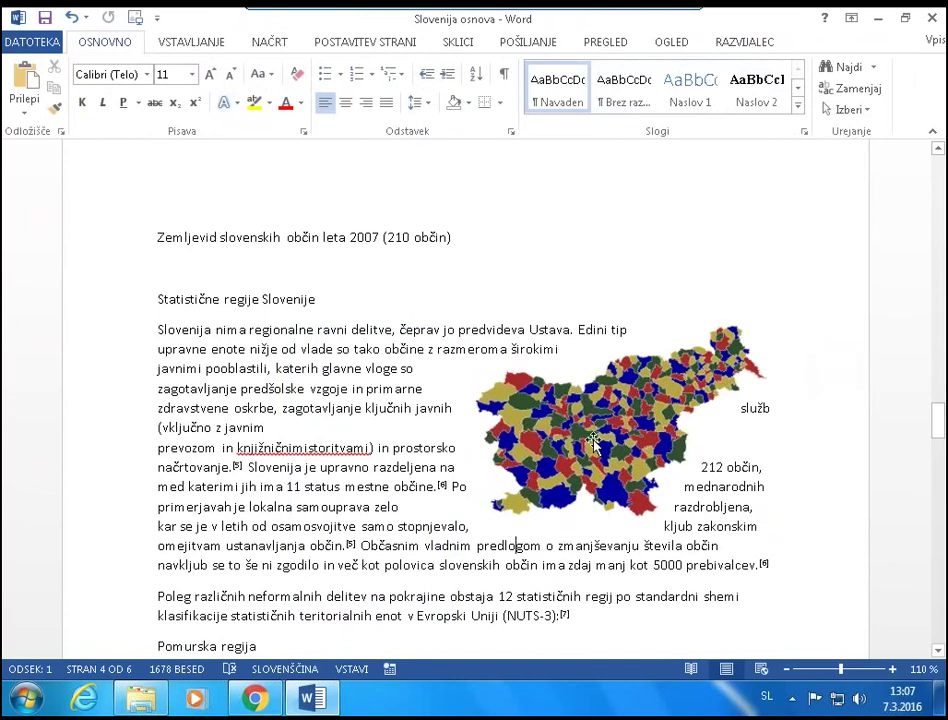
pyautogui.click(648, 408)
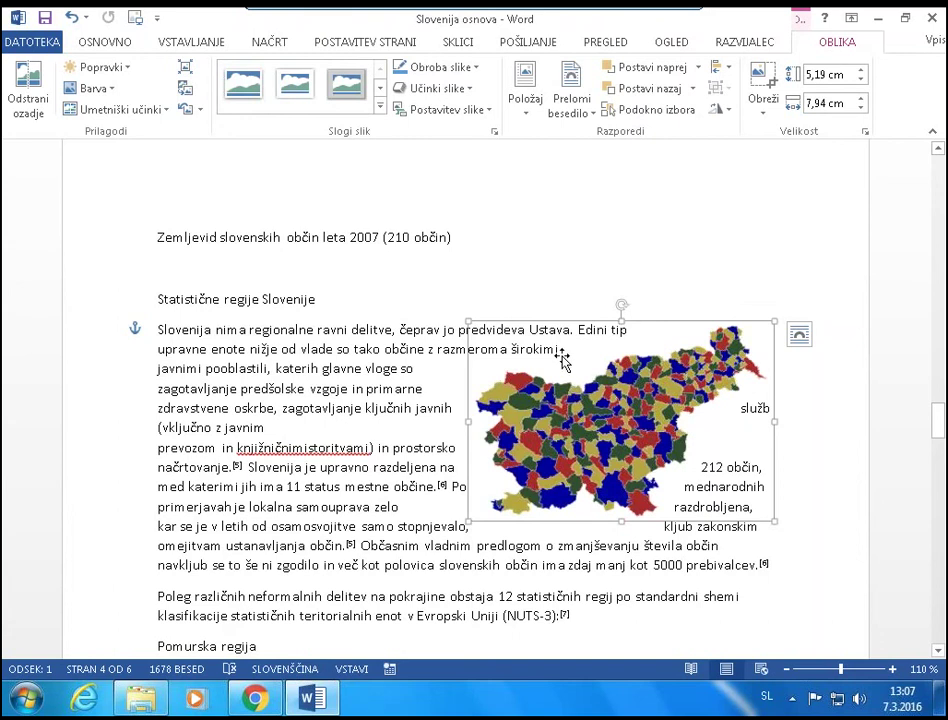
pyautogui.click(799, 335)
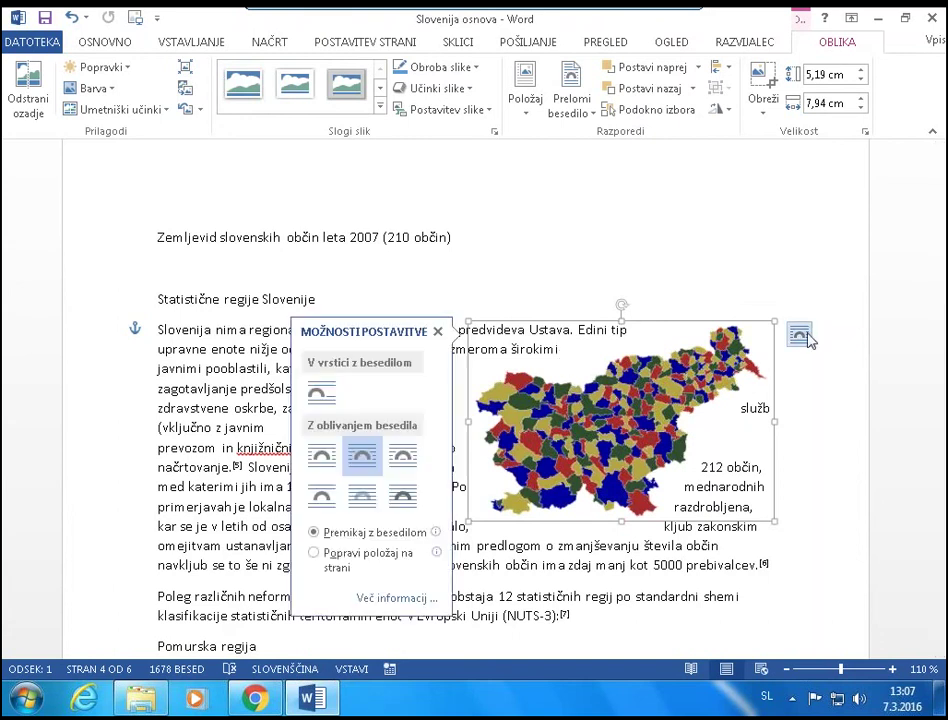
pyautogui.click(364, 459)
pyautogui.click(430, 440)
# Drag the map down into the middle of the paragraph.
pyautogui.click(628, 396)
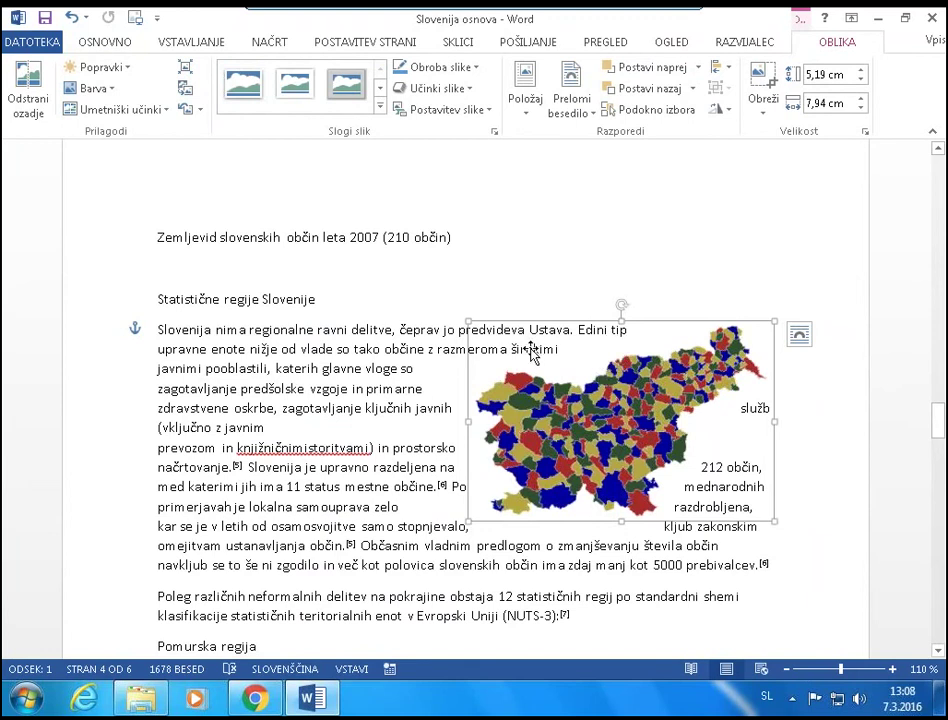
pyautogui.moveTo(614, 423); pyautogui.dragTo(461, 452)
pyautogui.scroll(-1, 710, 493)
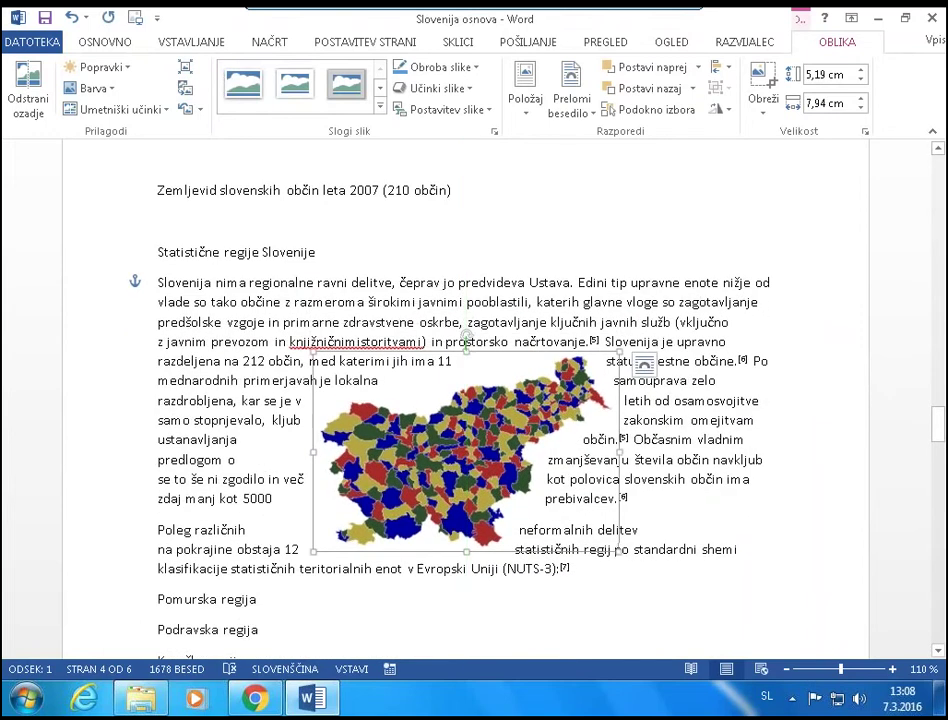
pyautogui.click(541, 218)
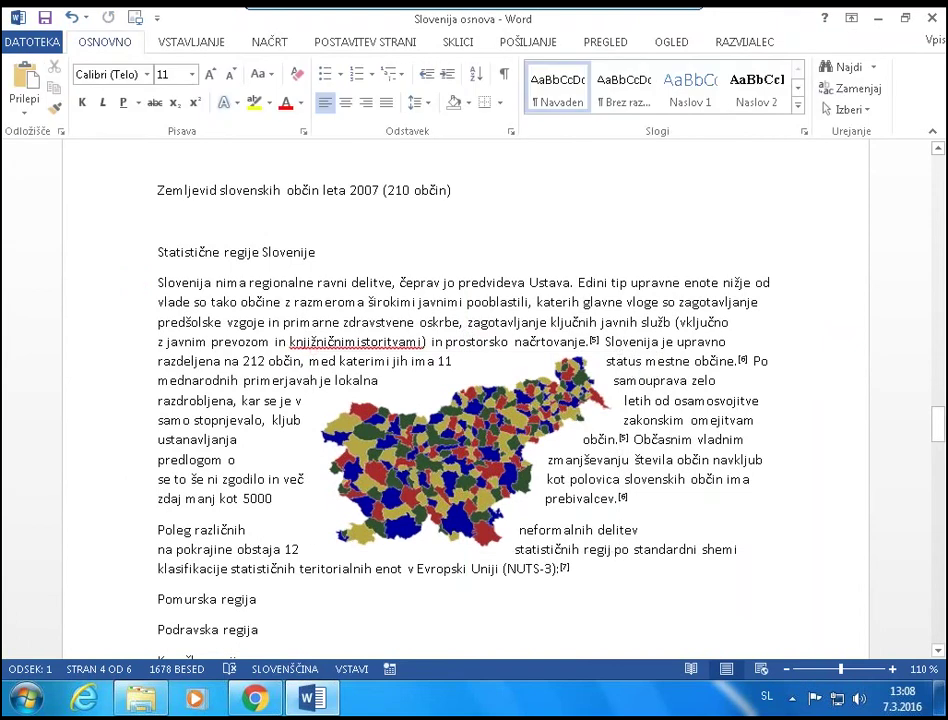
pyautogui.click(462, 425)
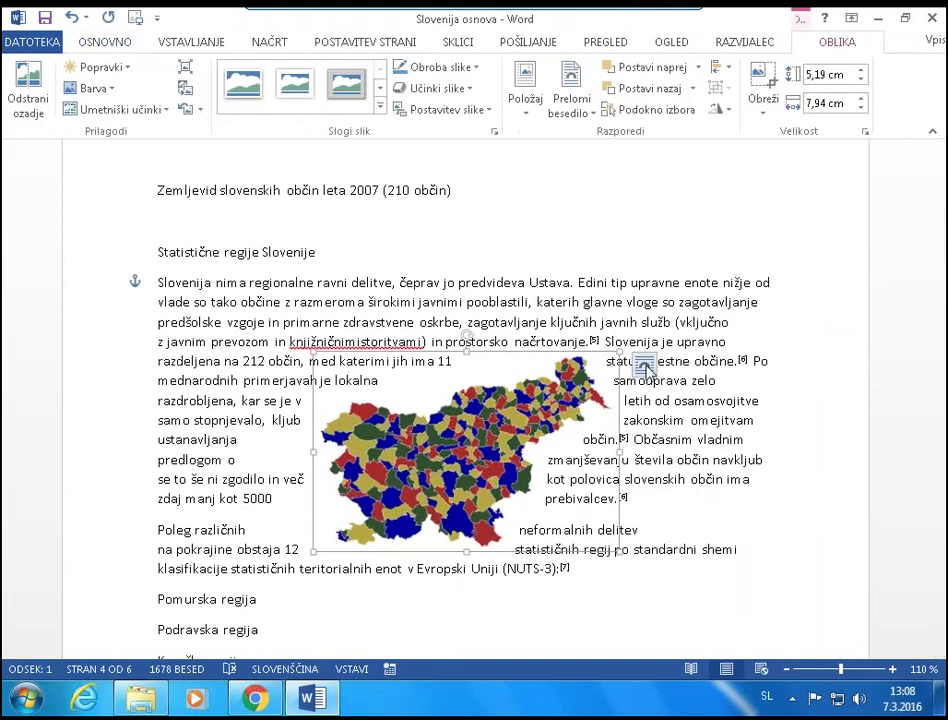
pyautogui.click(644, 364)
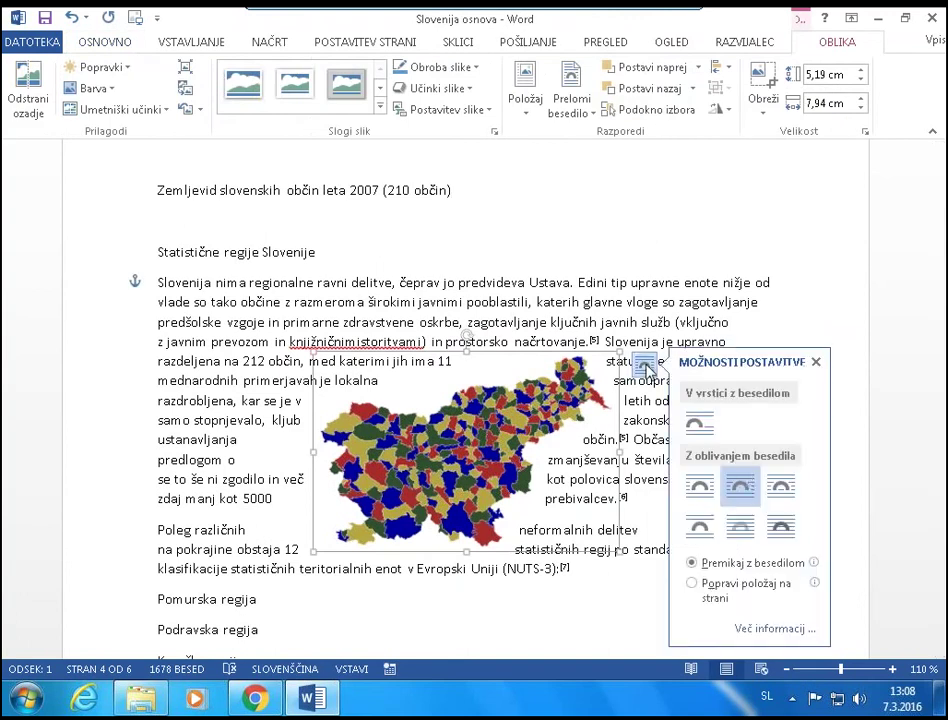
pyautogui.click(702, 489)
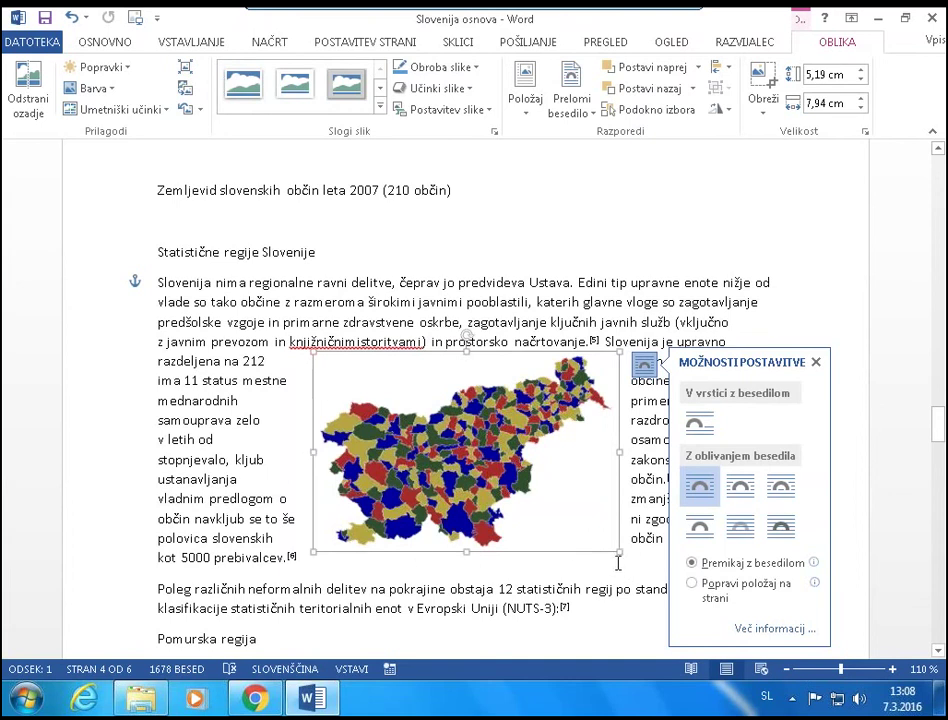
pyautogui.click(740, 485)
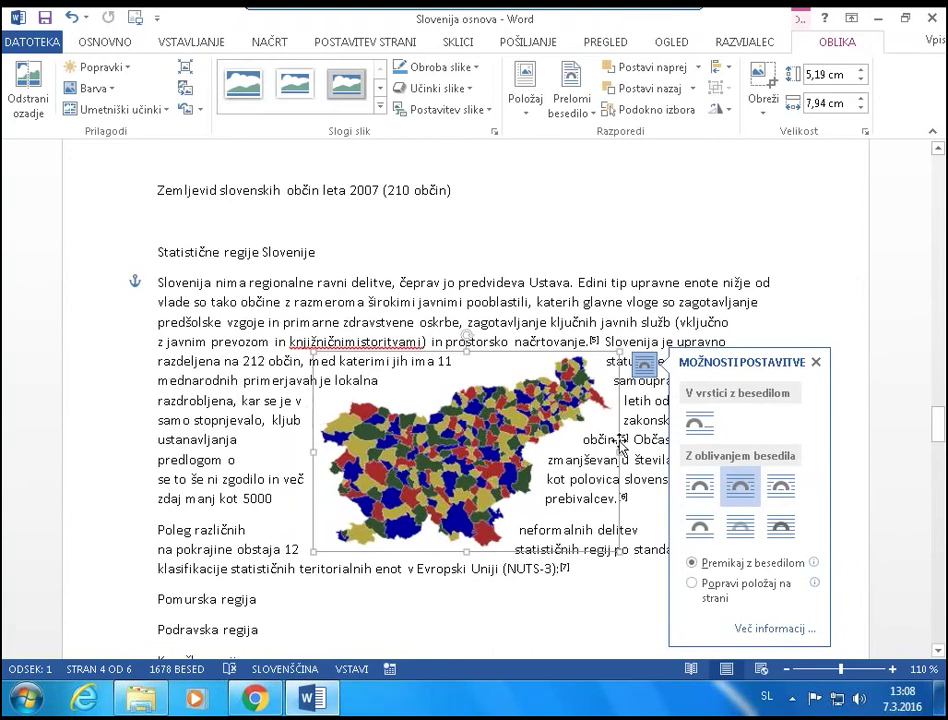
pyautogui.click(576, 301)
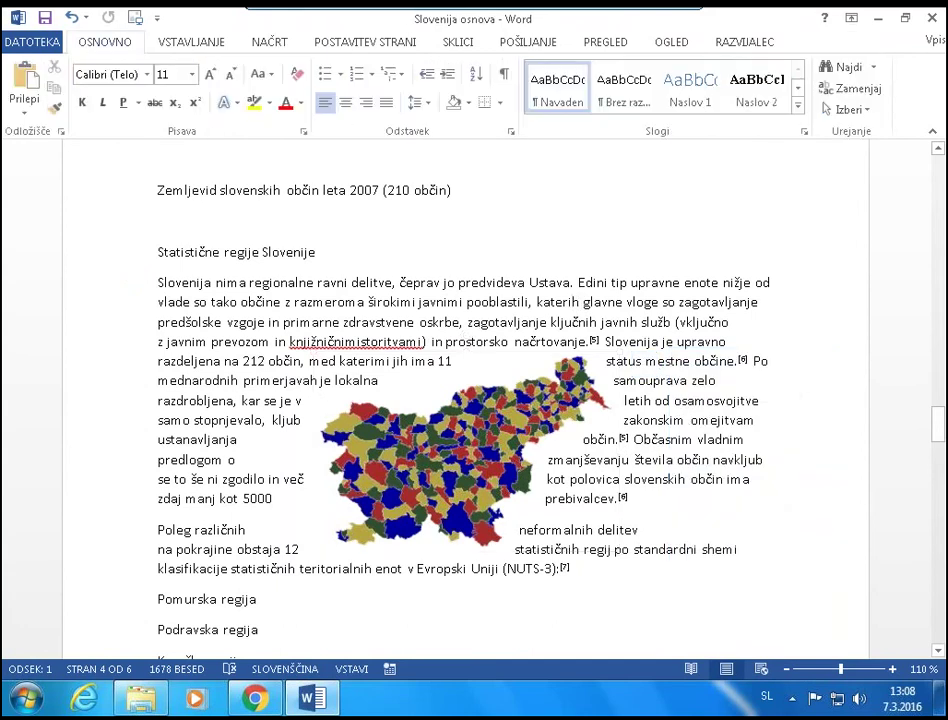
pyautogui.scroll(-2, 385, 255)
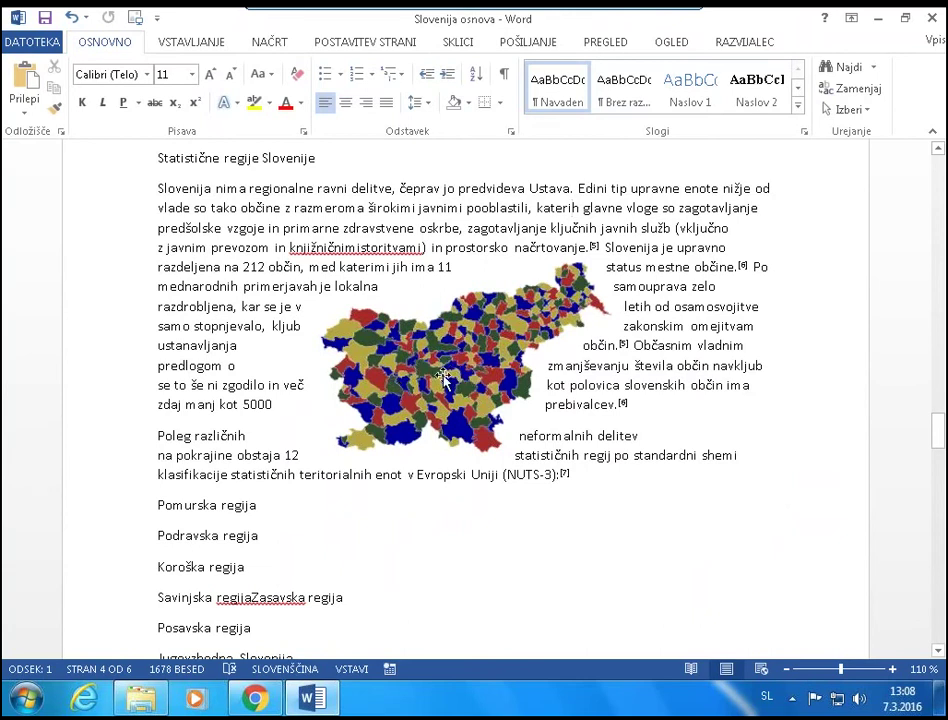
# Move the map back up to the right side of the statistical regions paragraph.
pyautogui.scroll(2, 455, 349)
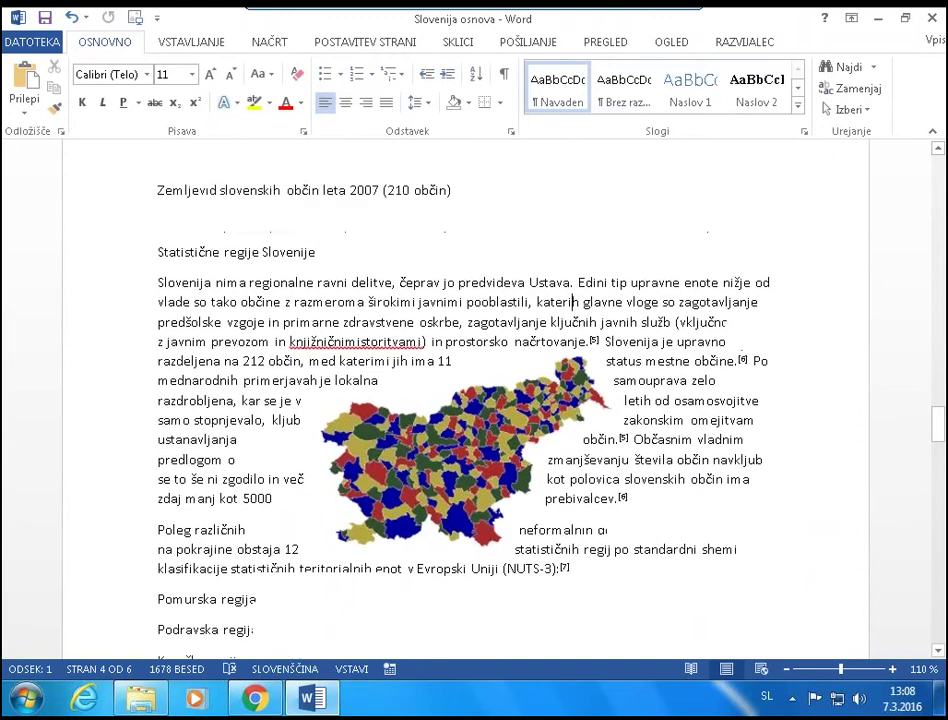
pyautogui.scroll(-2, 573, 207)
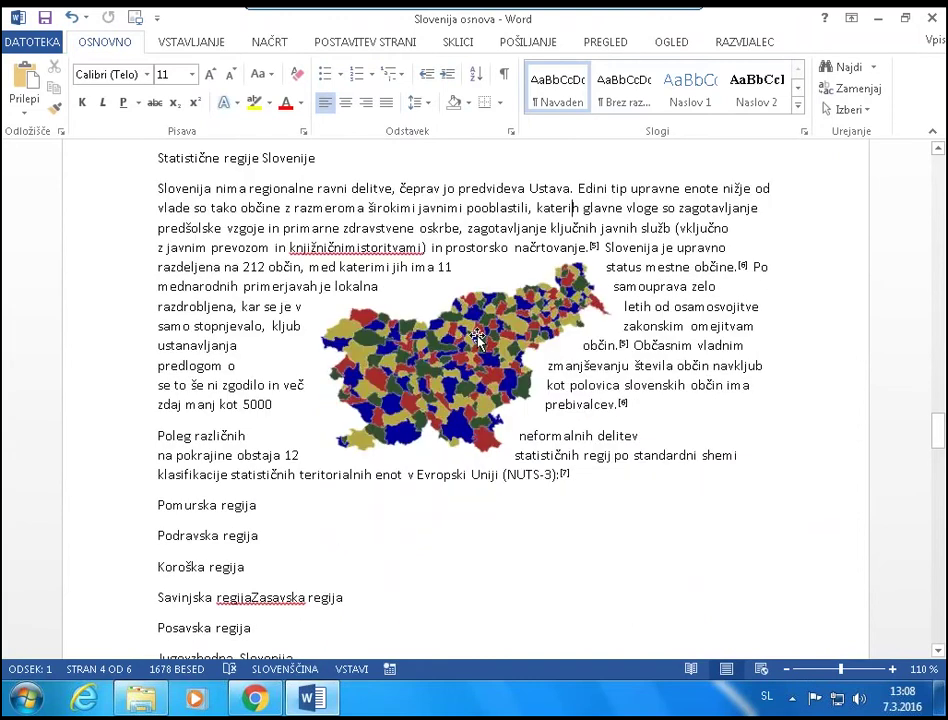
pyautogui.moveTo(477, 337); pyautogui.dragTo(640, 250)
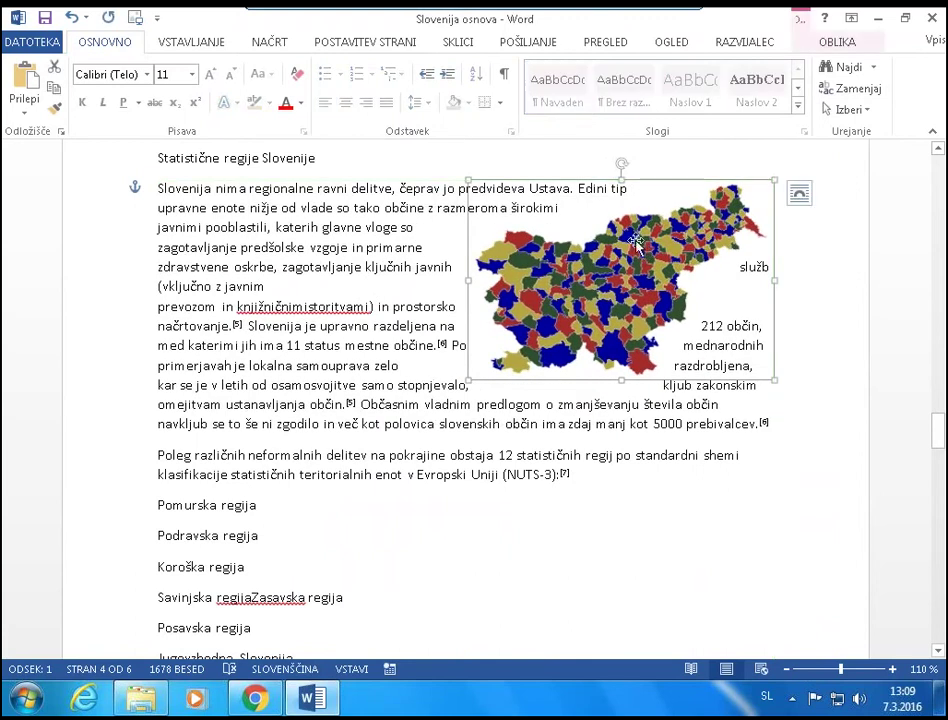
pyautogui.click(798, 192)
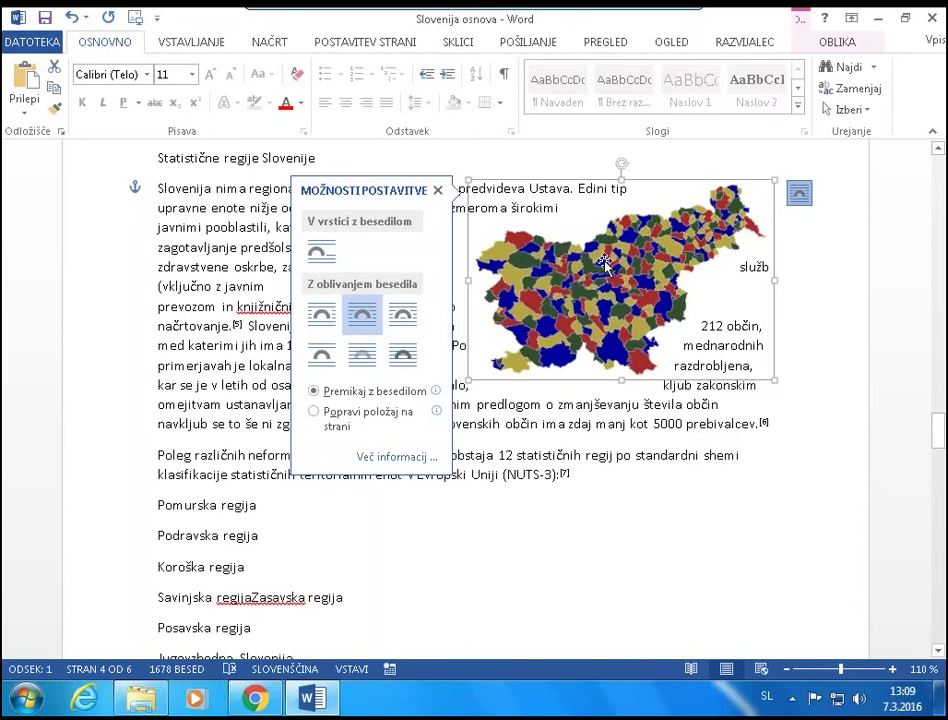
pyautogui.click(567, 396)
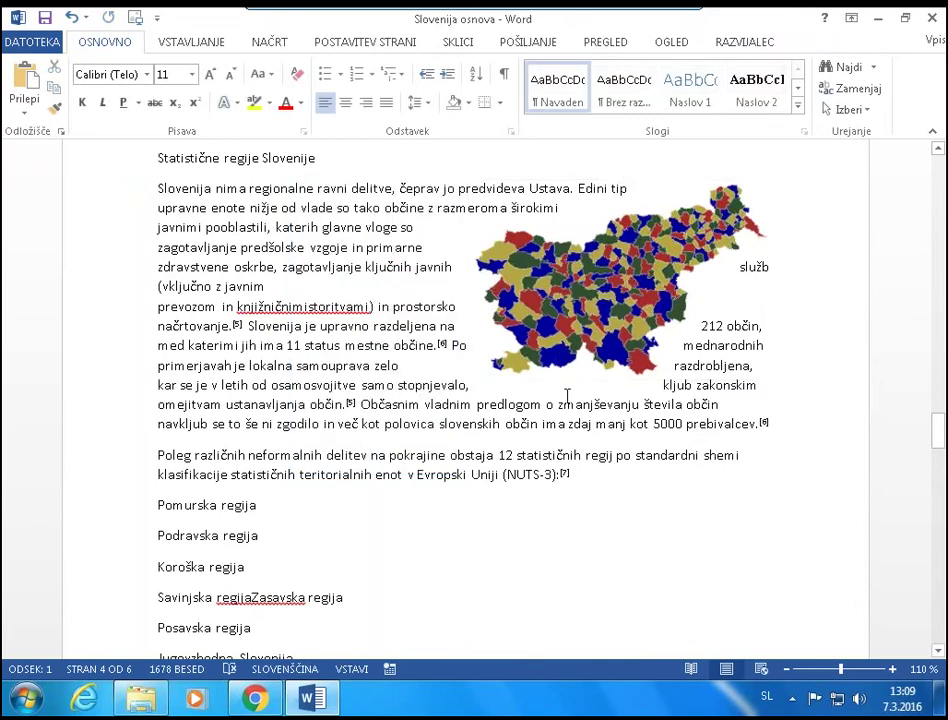
# Deselect the map to review the wrapped text, then create a new blank document.
pyautogui.scroll(5, 567, 396)
pyautogui.scroll(-4, 502, 325)
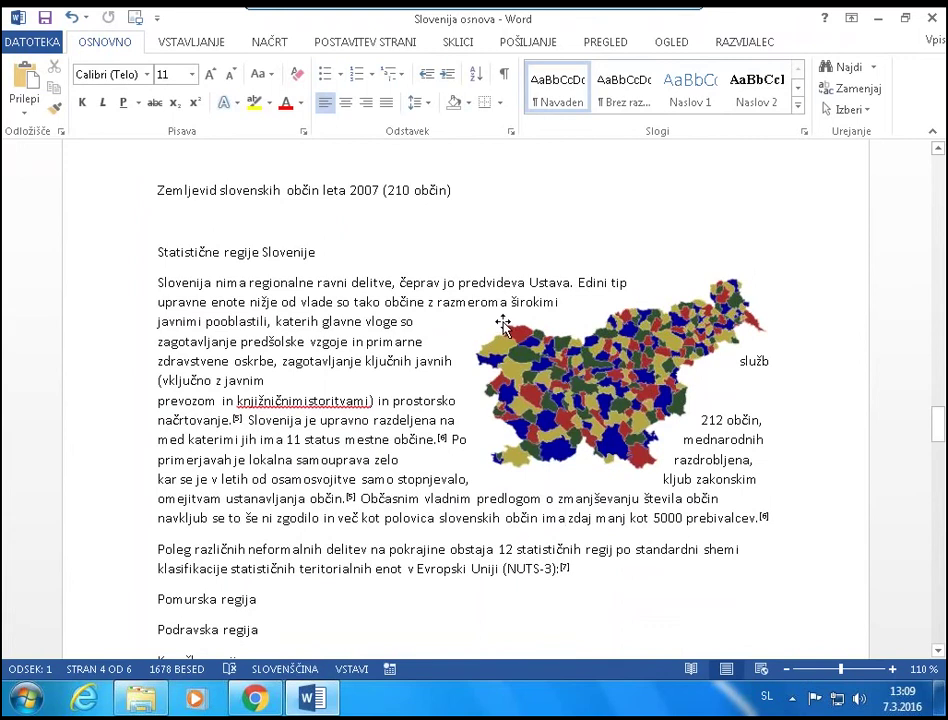
pyautogui.scroll(-2, 505, 325)
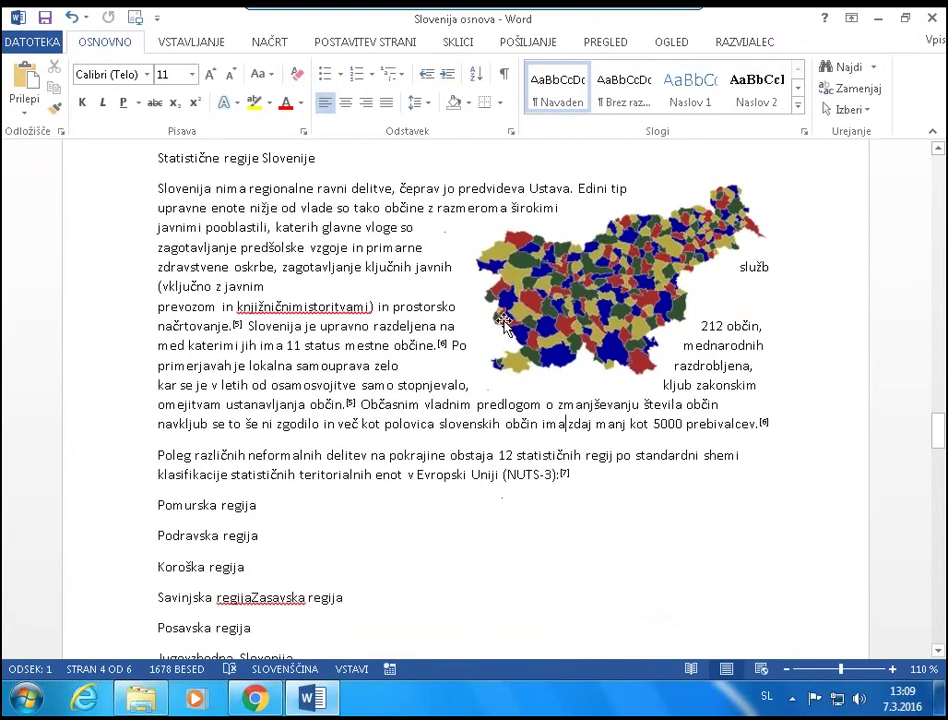
pyautogui.scroll(1, 505, 325)
pyautogui.click(571, 345)
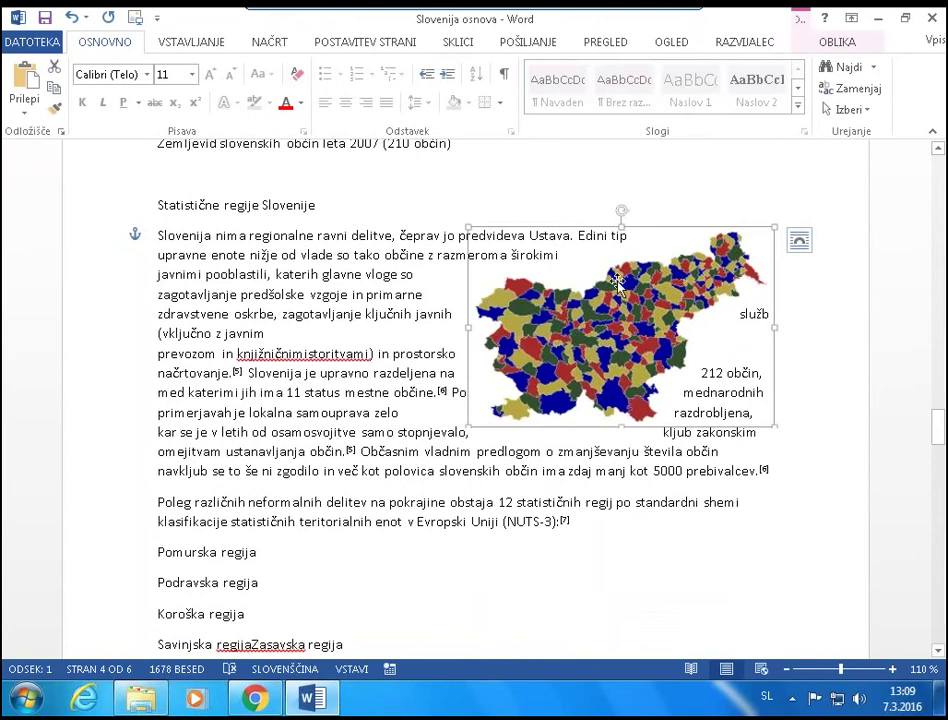
pyautogui.click(485, 466)
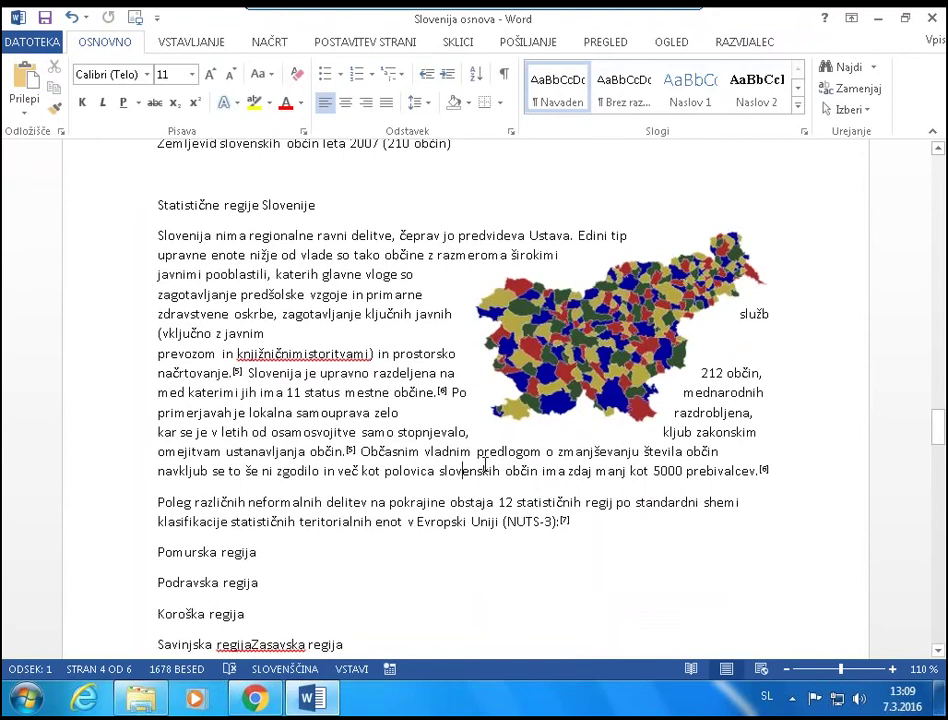
pyautogui.hotkey('ctrl', 'n')
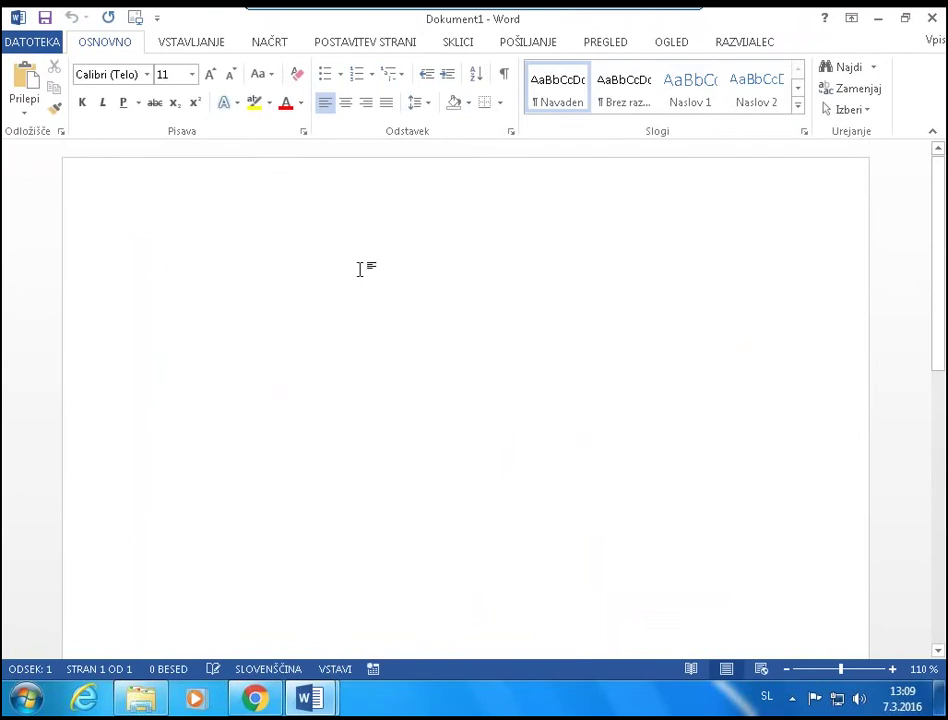
# Insert the bled picture from file into the blank Dokument1 using Slike.
pyautogui.click(192, 45)
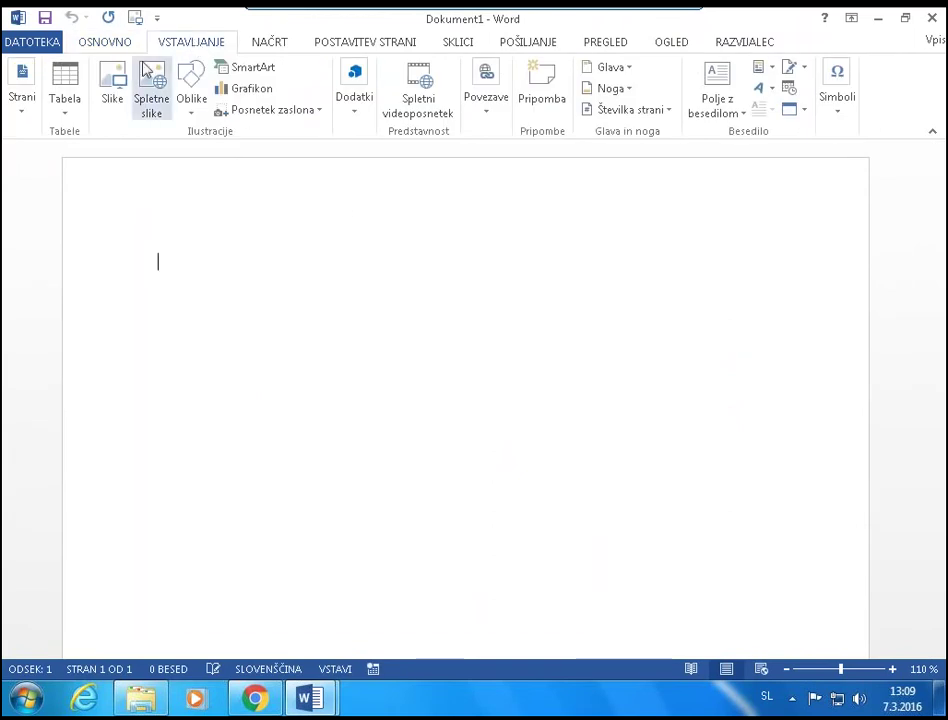
pyautogui.click(121, 92)
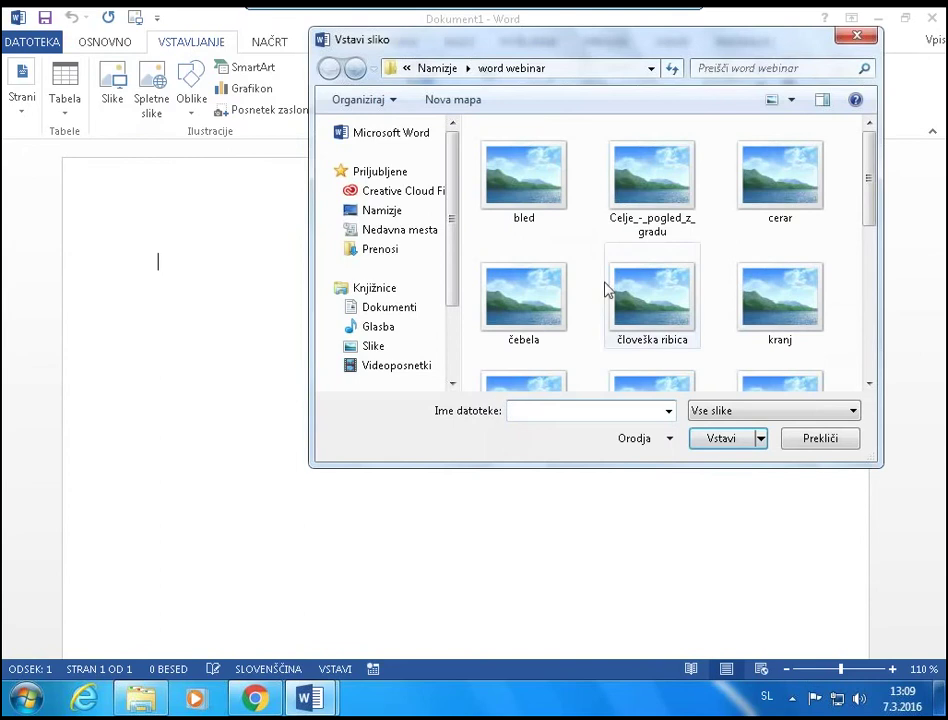
pyautogui.doubleClick(527, 174)
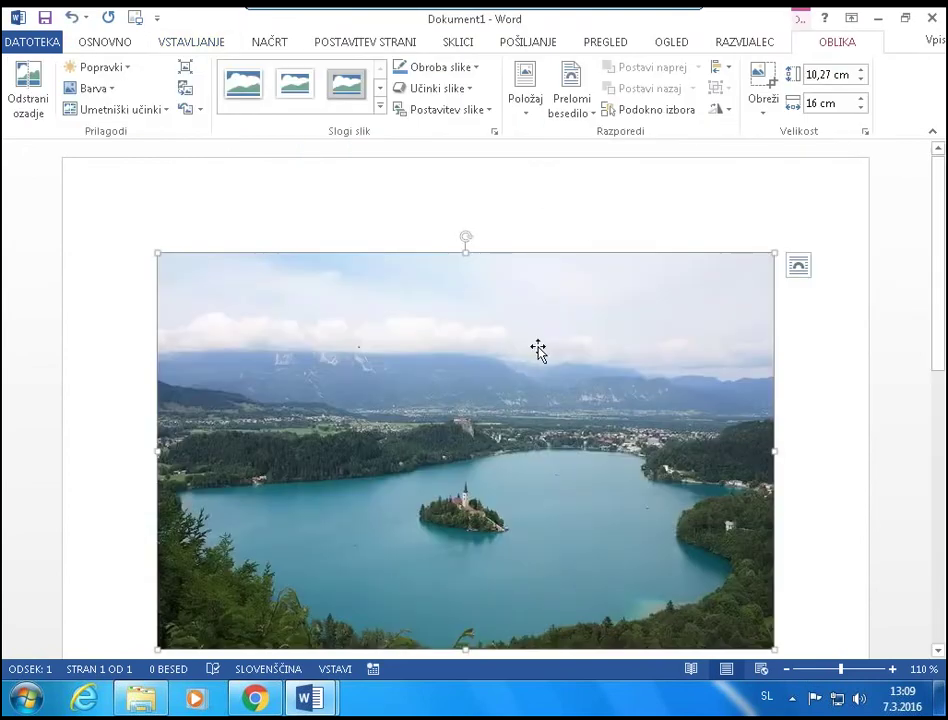
# Set the Lake Bled photo's width to 8 cm, scaling its height to 5,14 cm.
pyautogui.click(841, 105)
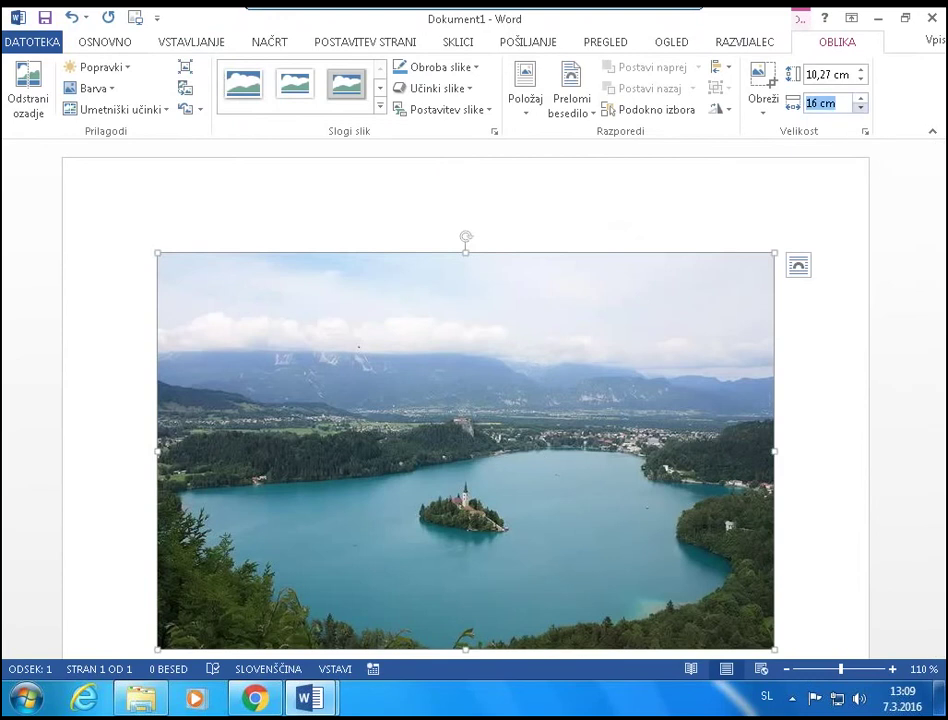
pyautogui.write('8')
pyautogui.press('Return')
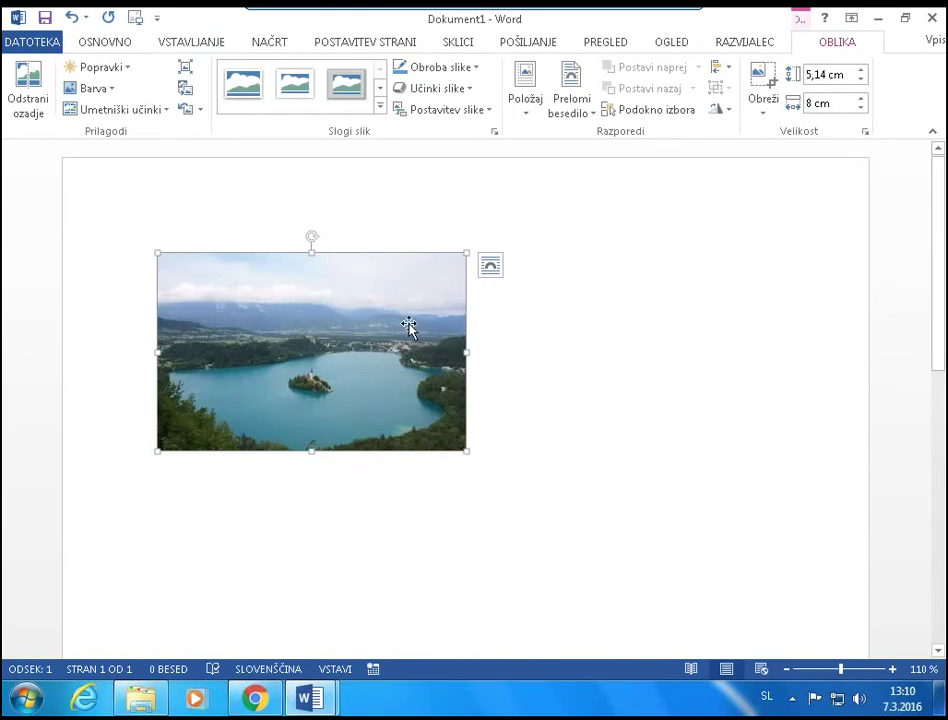
pyautogui.click(490, 268)
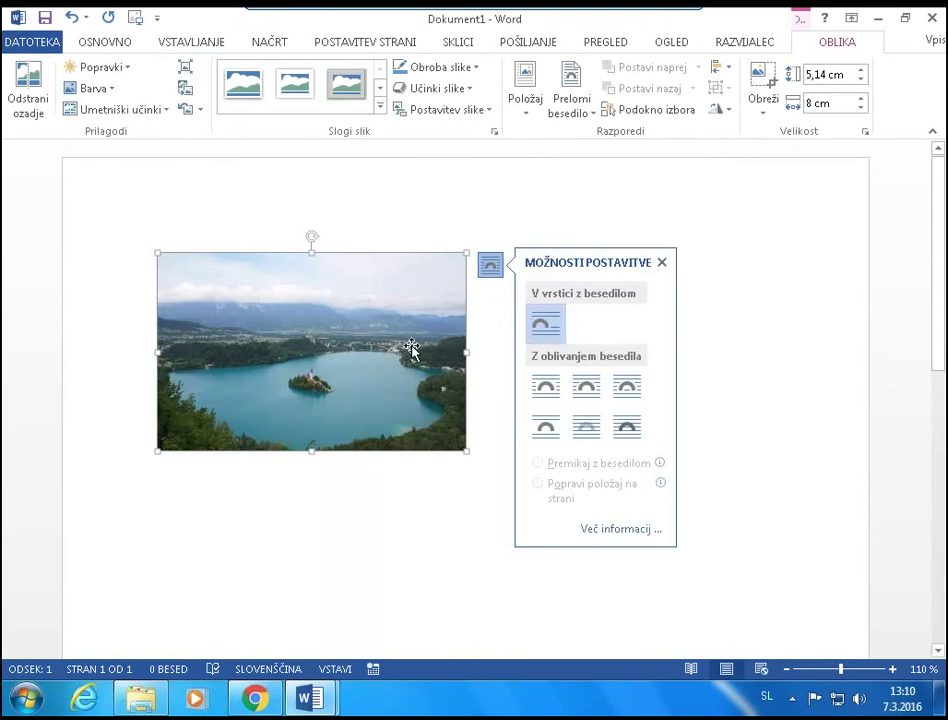
pyautogui.click(499, 332)
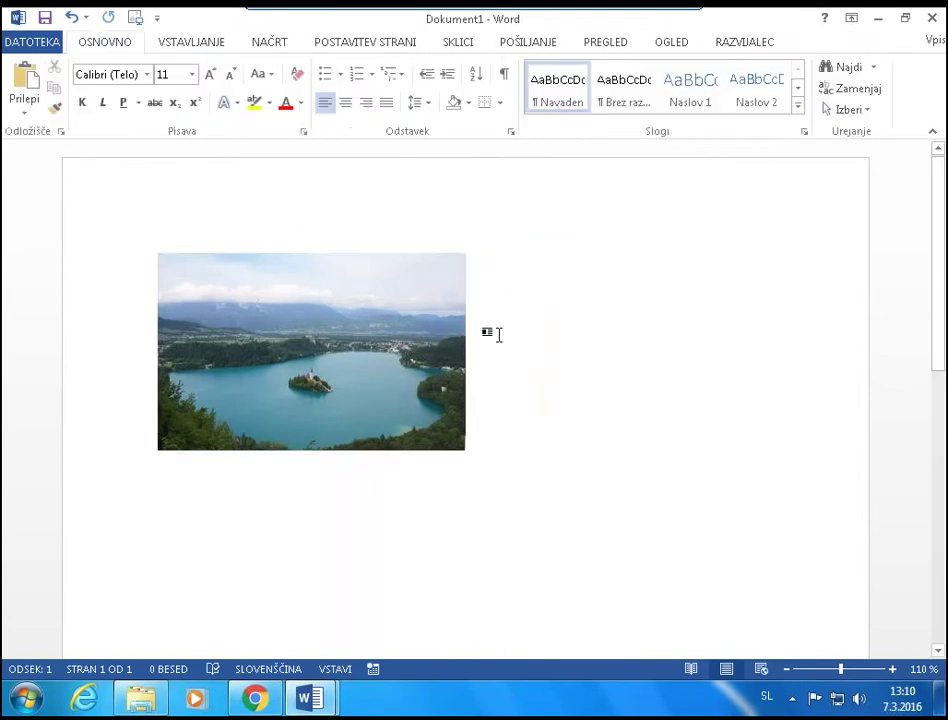
pyautogui.click(351, 338)
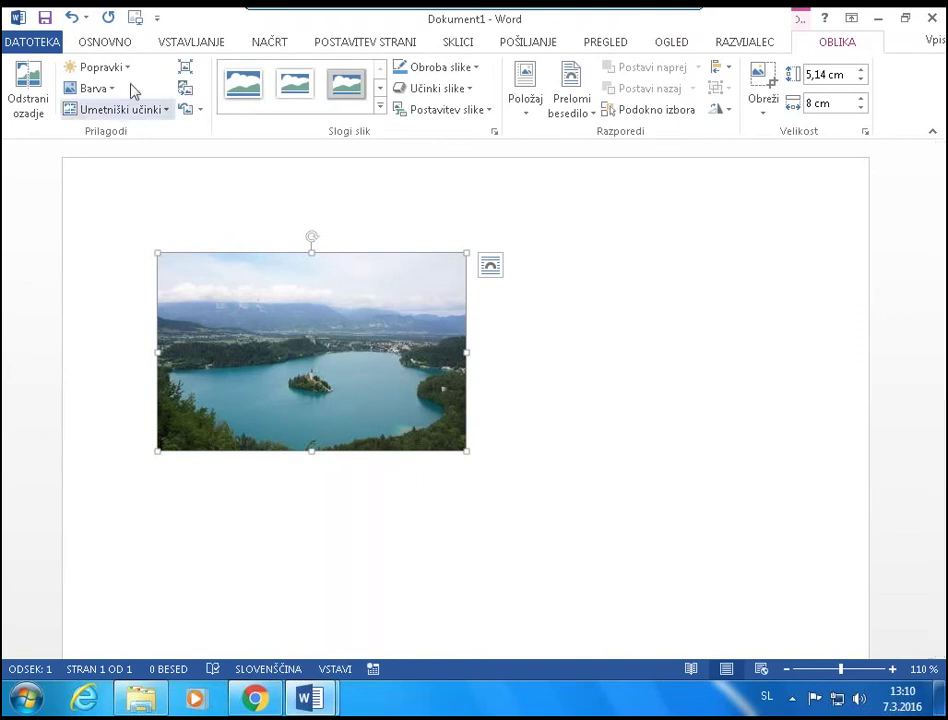
# Center the 8 cm Lake Bled photo on the page, briefly trying right alignment first.
pyautogui.click(108, 45)
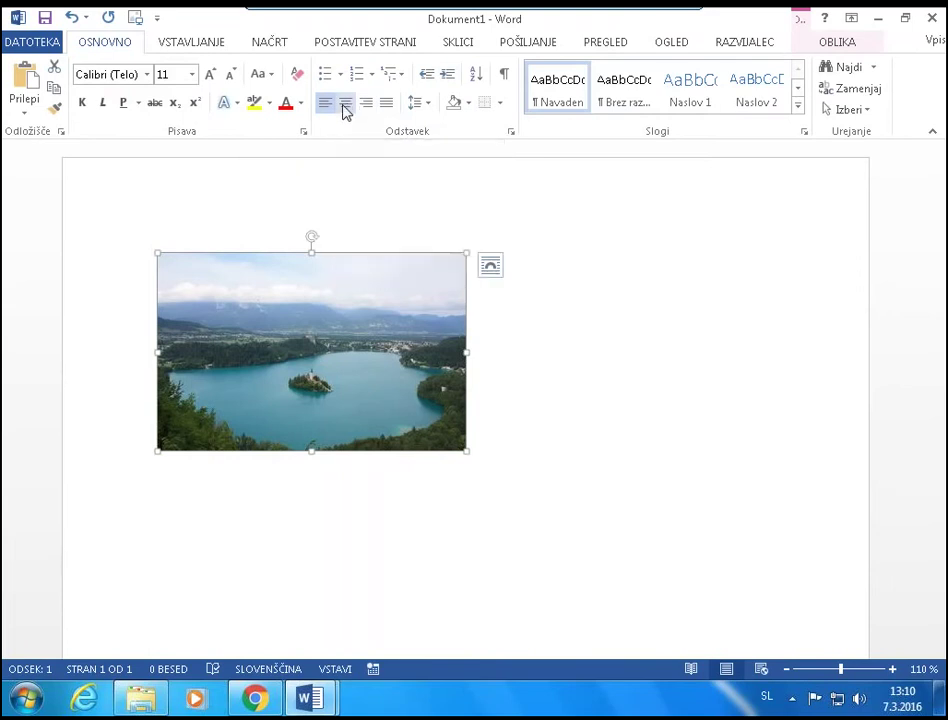
pyautogui.click(344, 104)
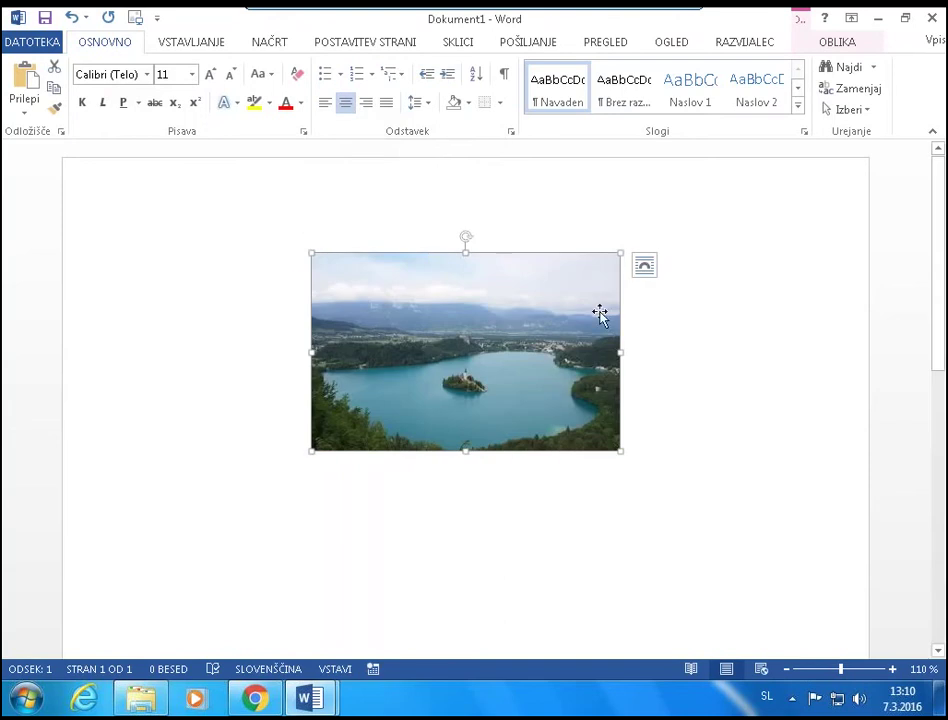
pyautogui.click(365, 104)
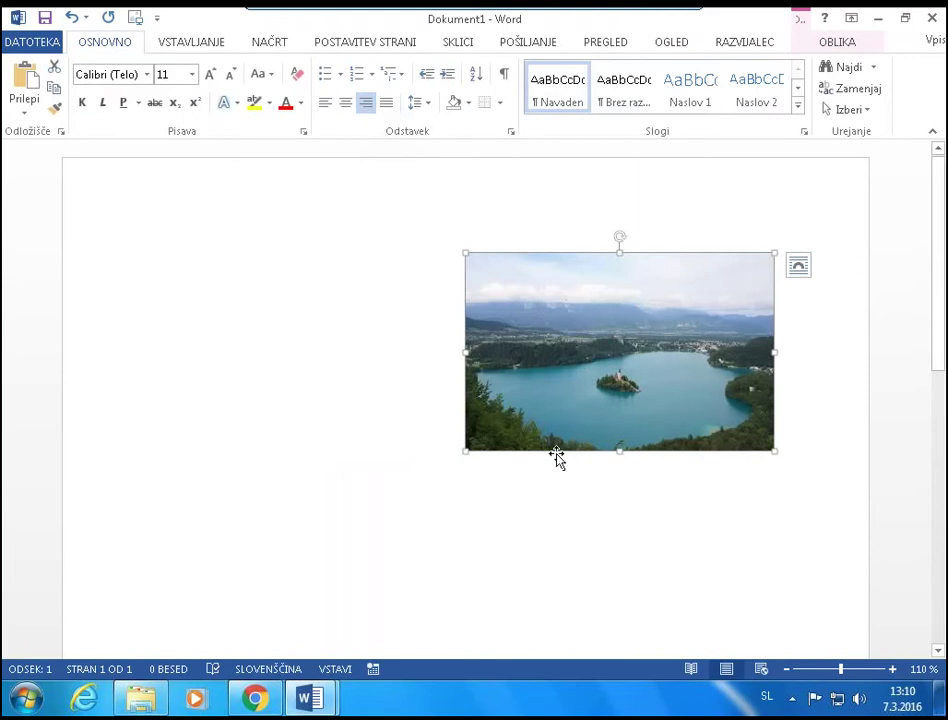
pyautogui.click(349, 107)
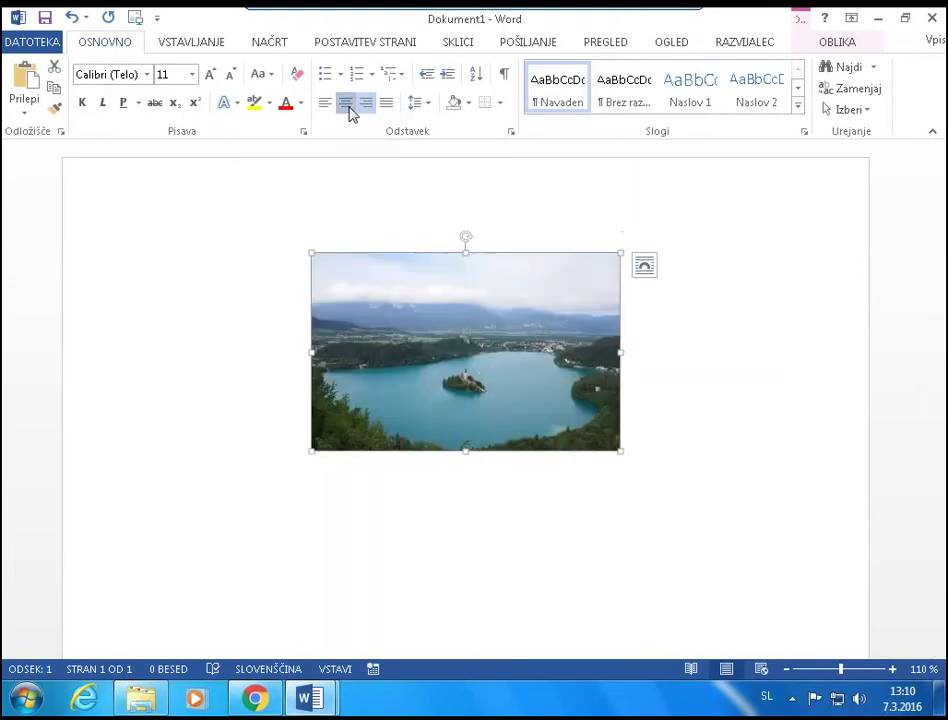
pyautogui.click(643, 267)
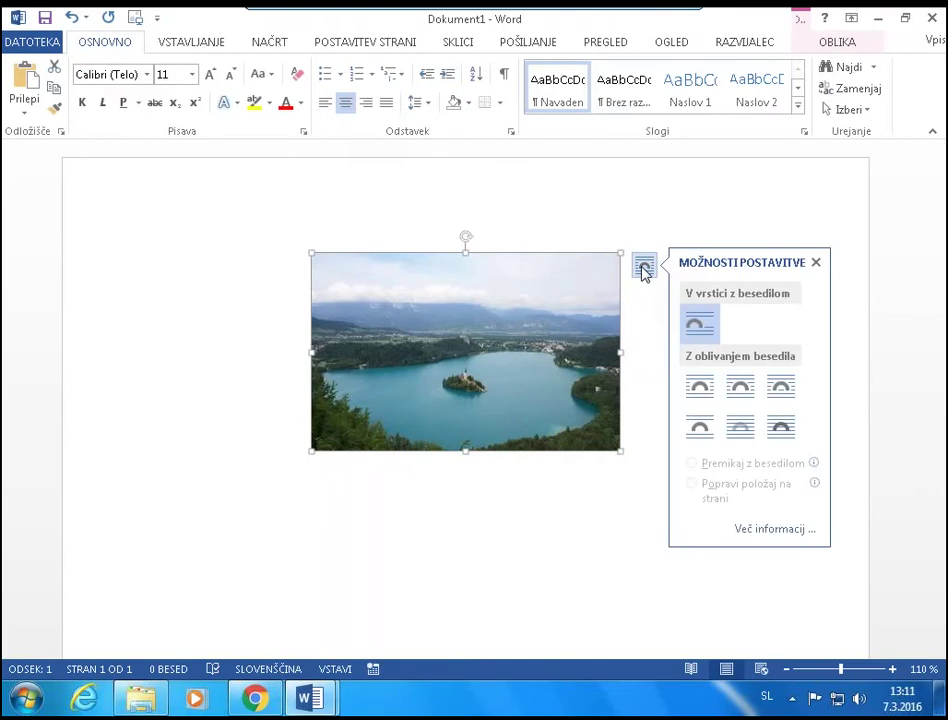
pyautogui.click(644, 268)
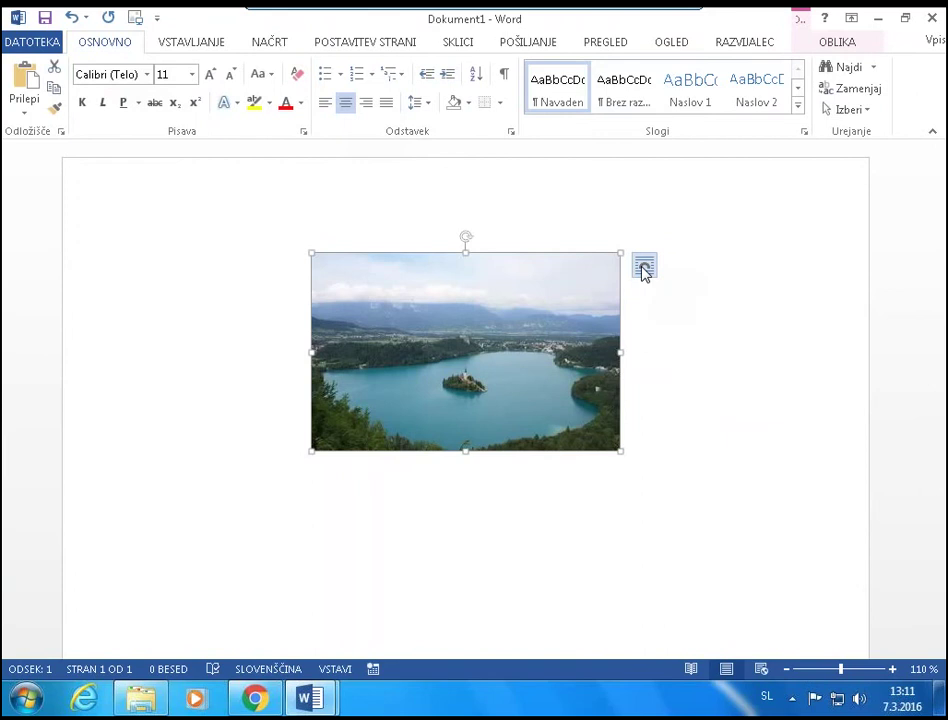
pyautogui.click(643, 268)
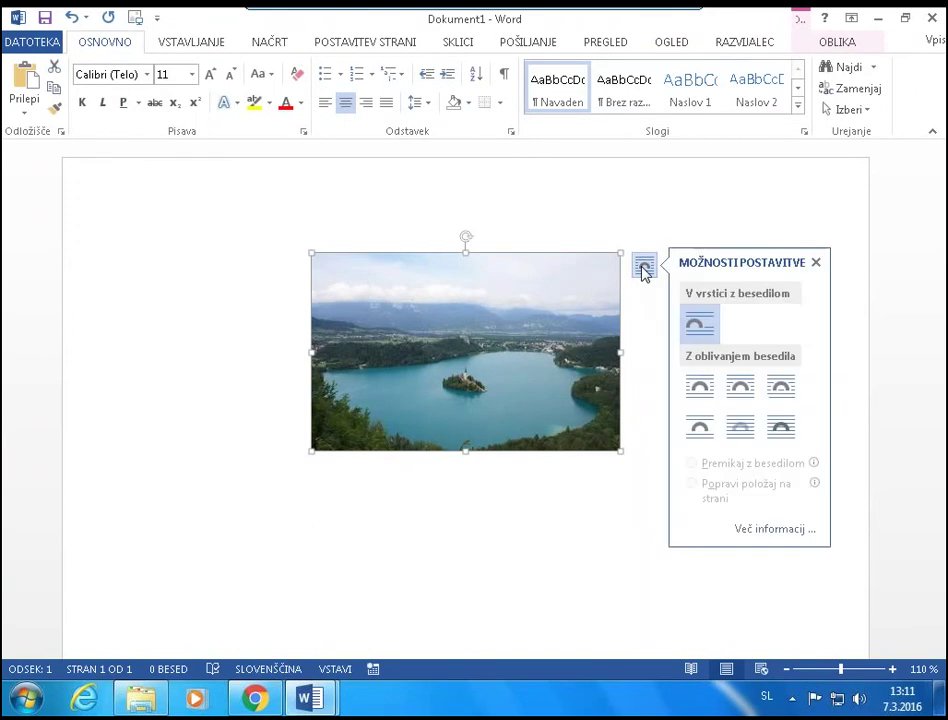
pyautogui.click(644, 268)
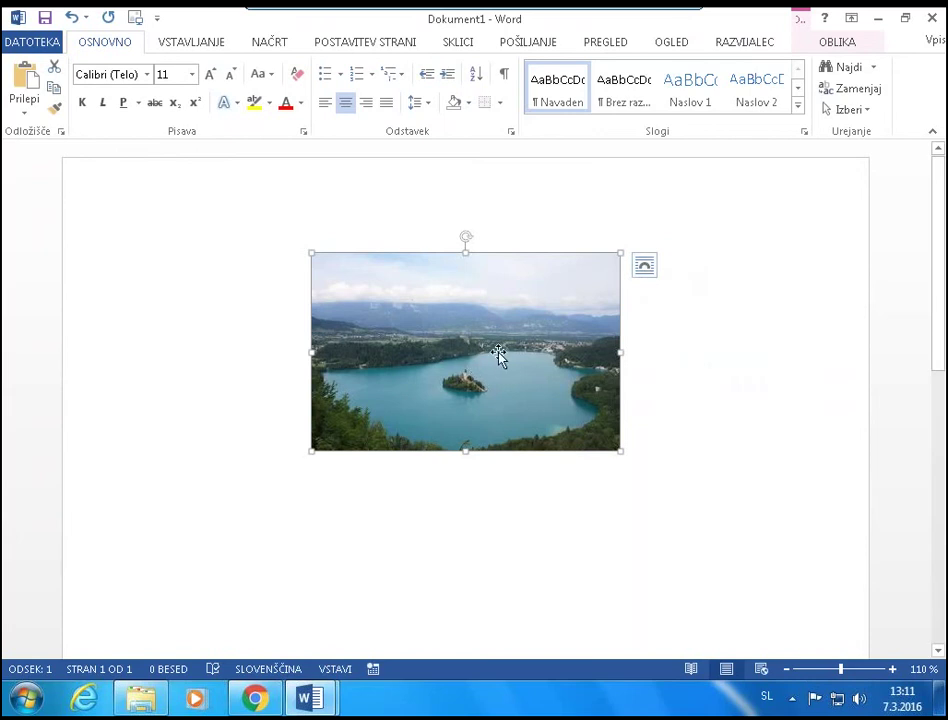
# Open the Napis caption dialog for the photo and place the cursor after 'Slika 1'.
pyautogui.rightClick(438, 328)
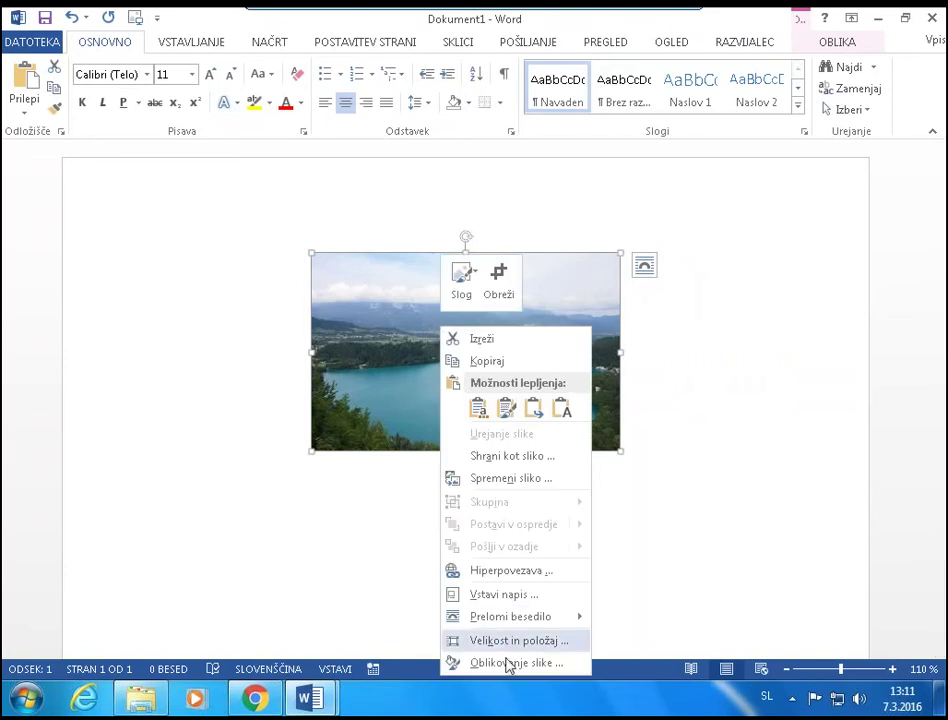
pyautogui.click(509, 594)
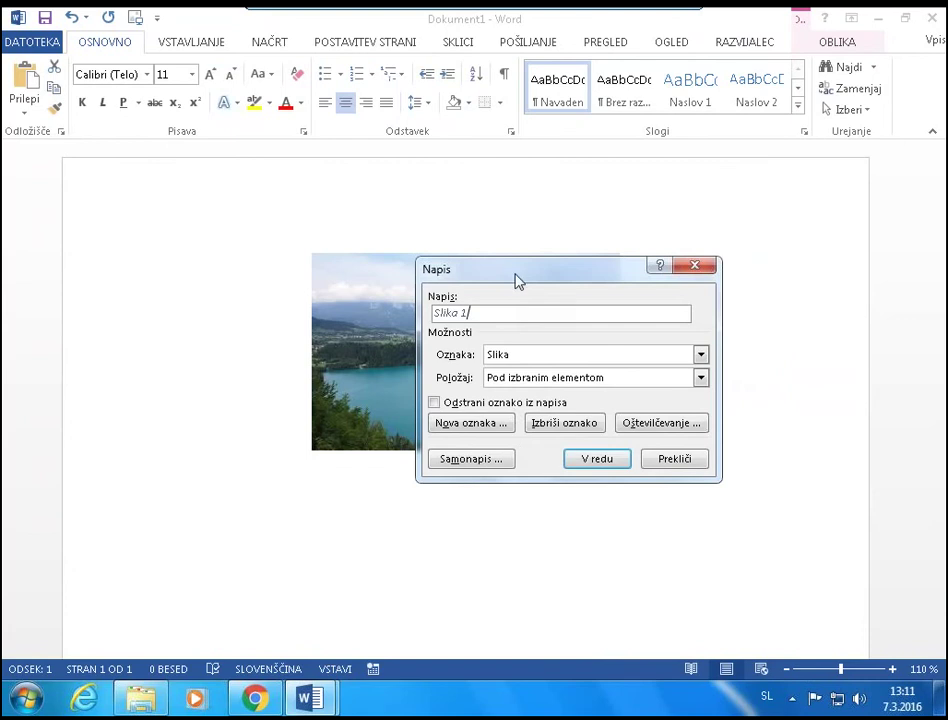
pyautogui.moveTo(519, 277); pyautogui.dragTo(604, 299)
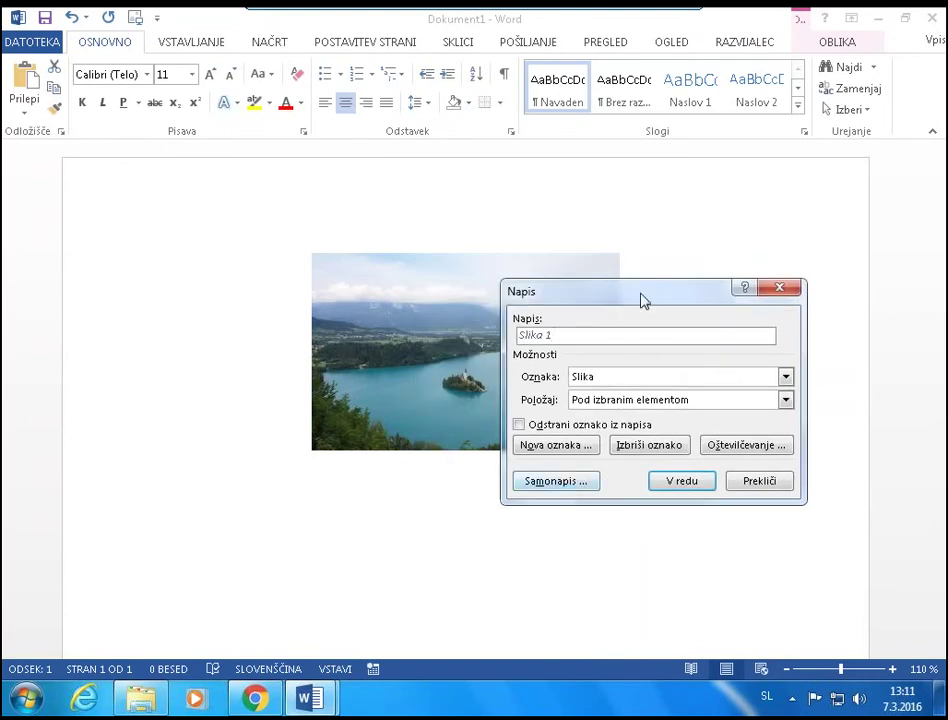
pyautogui.click(624, 336)
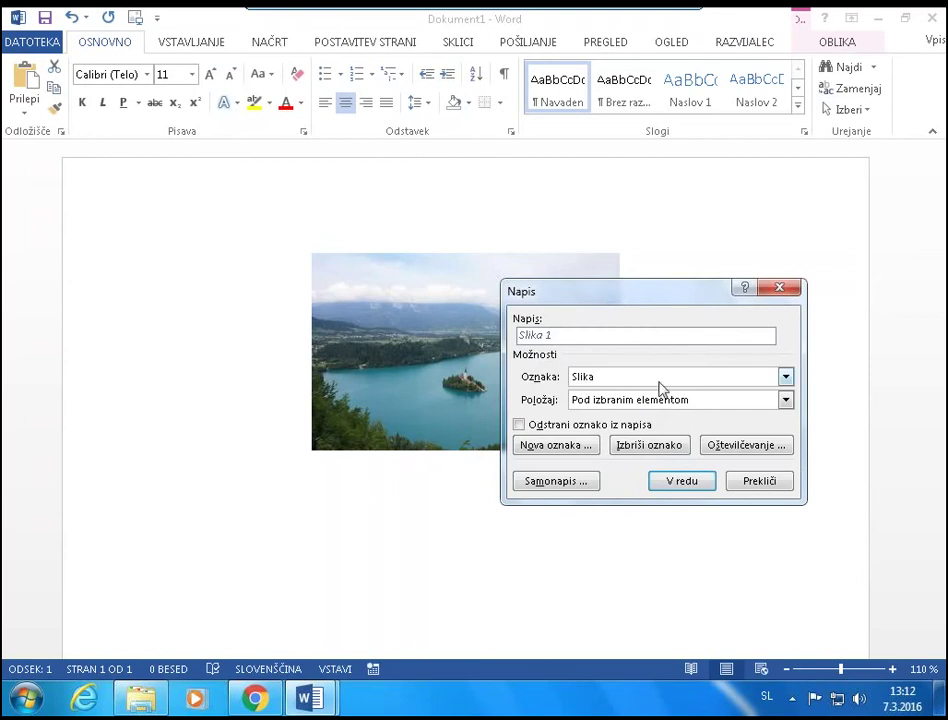
# Check the caption label list, leaving Slika as the selected label.
pyautogui.click(786, 377)
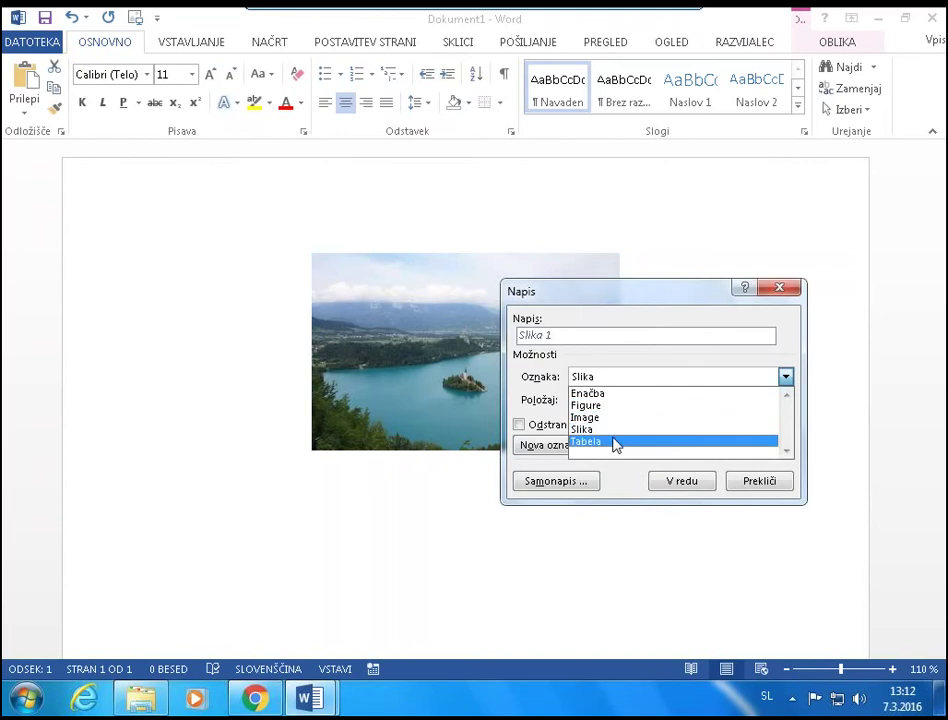
pyautogui.click(786, 377)
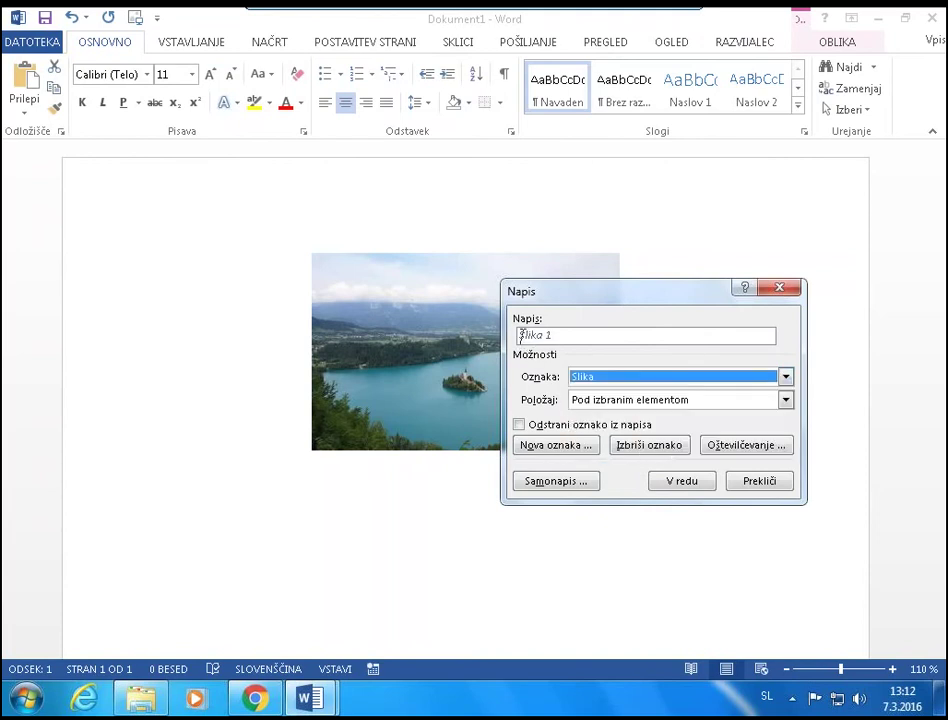
pyautogui.click(786, 377)
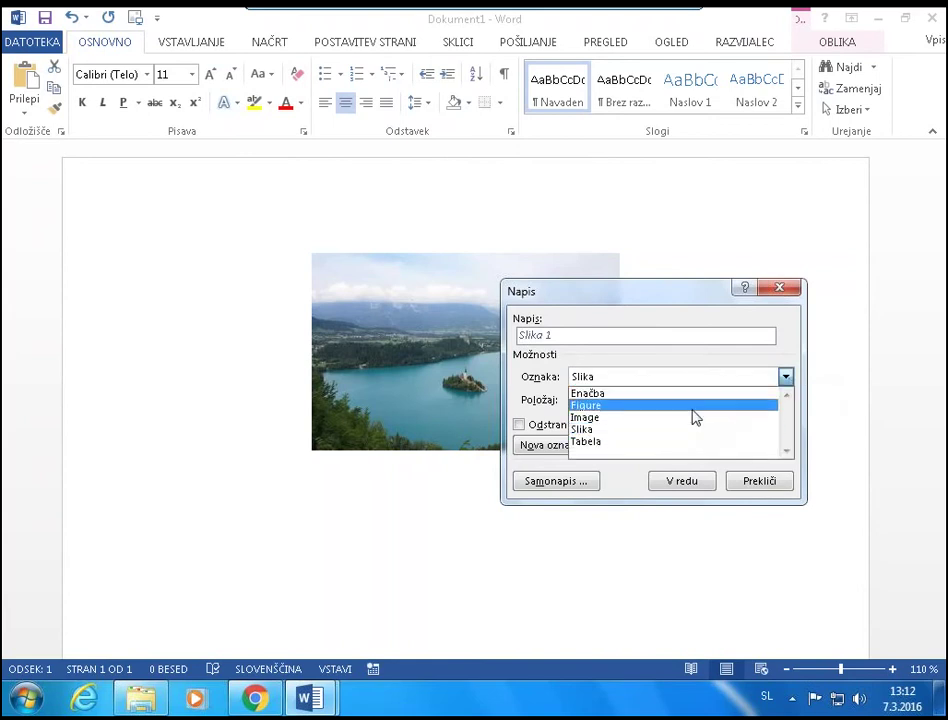
pyautogui.click(786, 377)
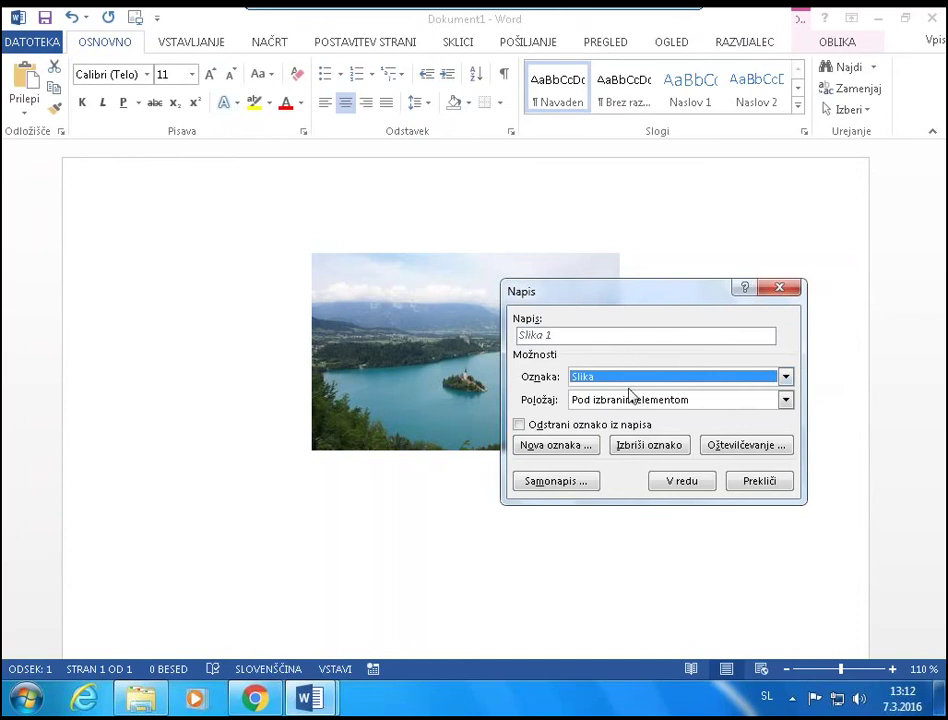
# Create a new caption label and enter the name 'Fotka'.
pyautogui.click(556, 446)
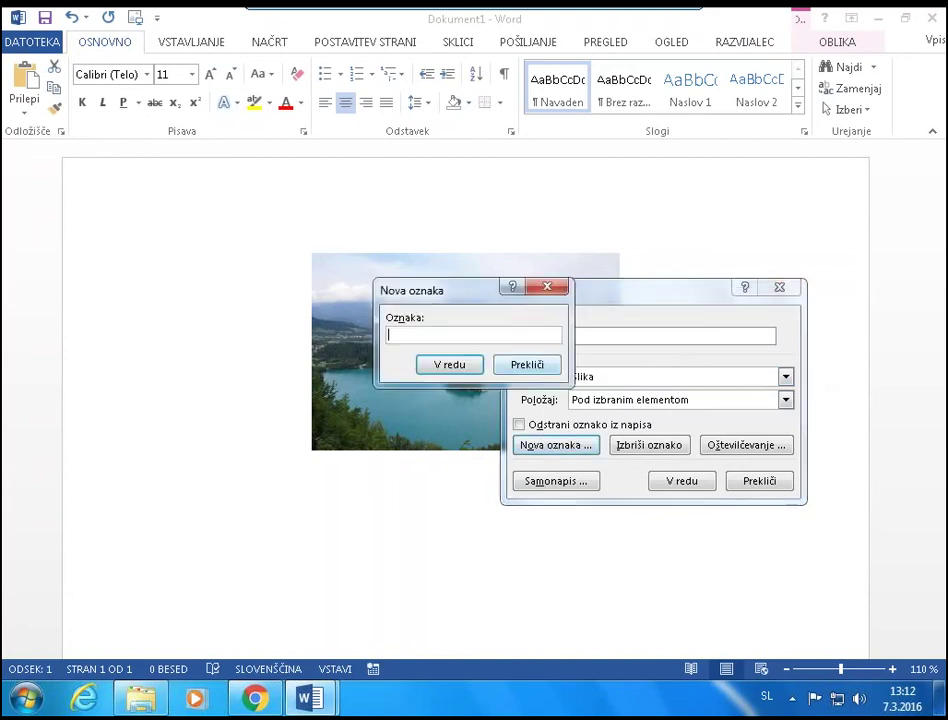
pyautogui.moveTo(462, 291); pyautogui.dragTo(441, 321)
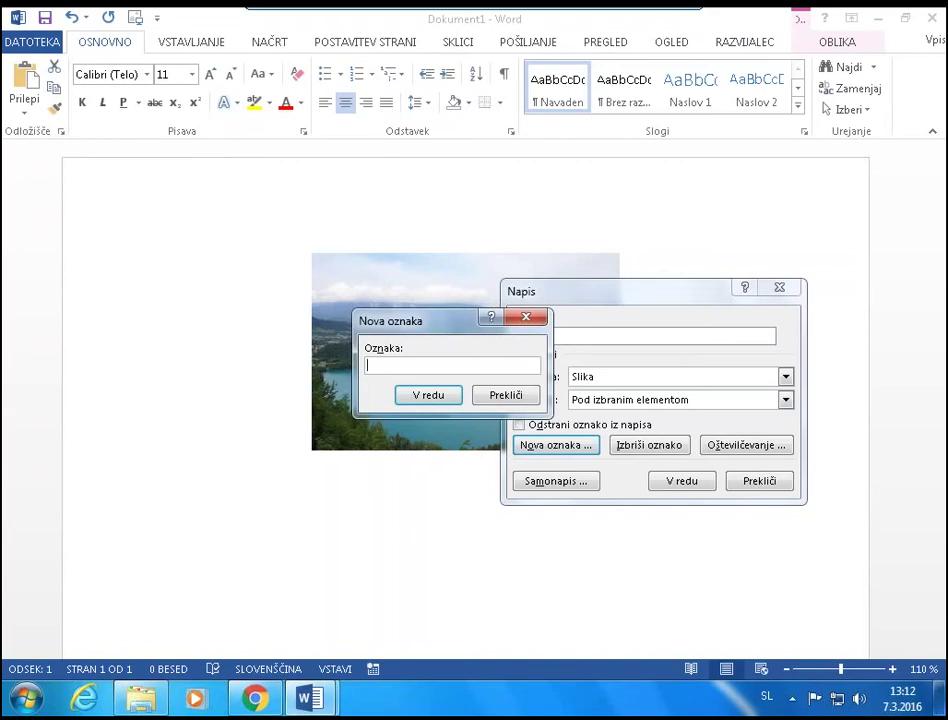
pyautogui.write('Fotka 1')
pyautogui.press('BackSpace')
pyautogui.press('BackSpace')
# Confirm the Fotka label and complete the caption text as 'Fotka 1: Bled'.
pyautogui.click(425, 396)
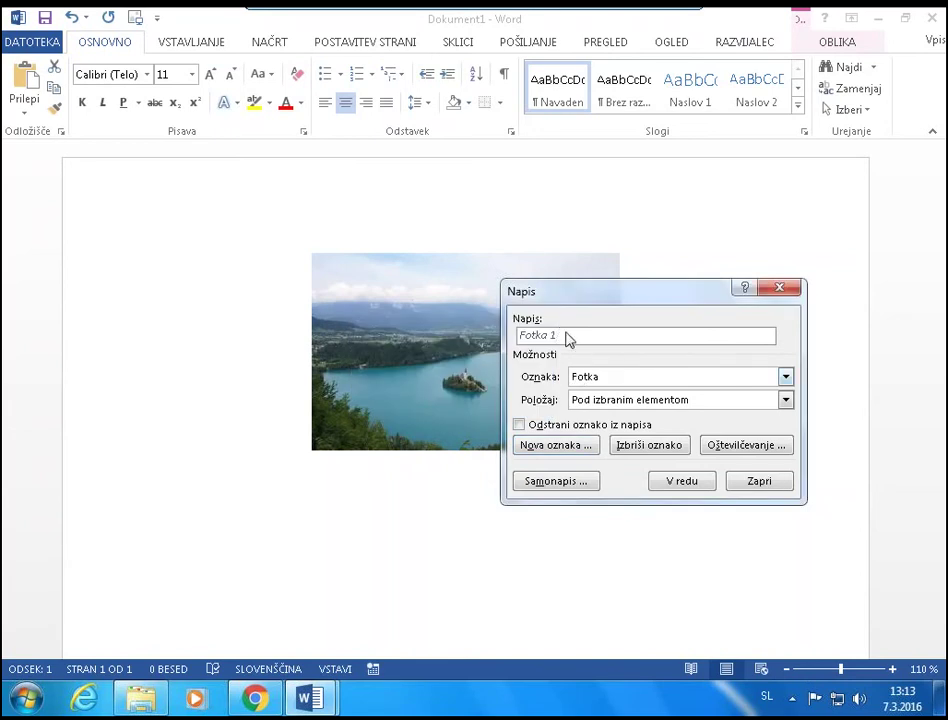
pyautogui.click(786, 378)
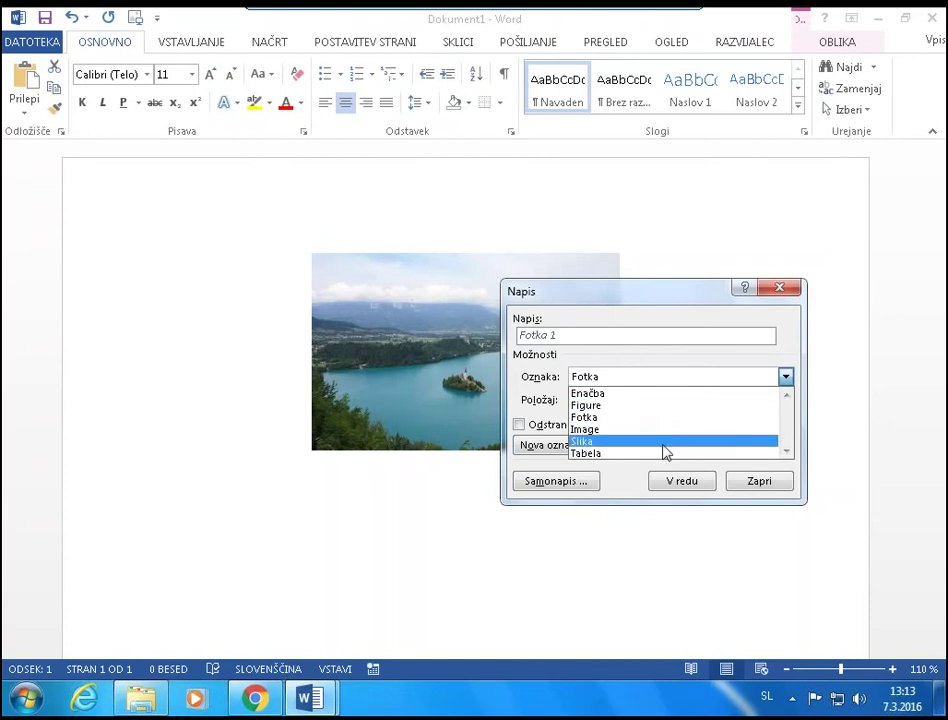
pyautogui.click(688, 362)
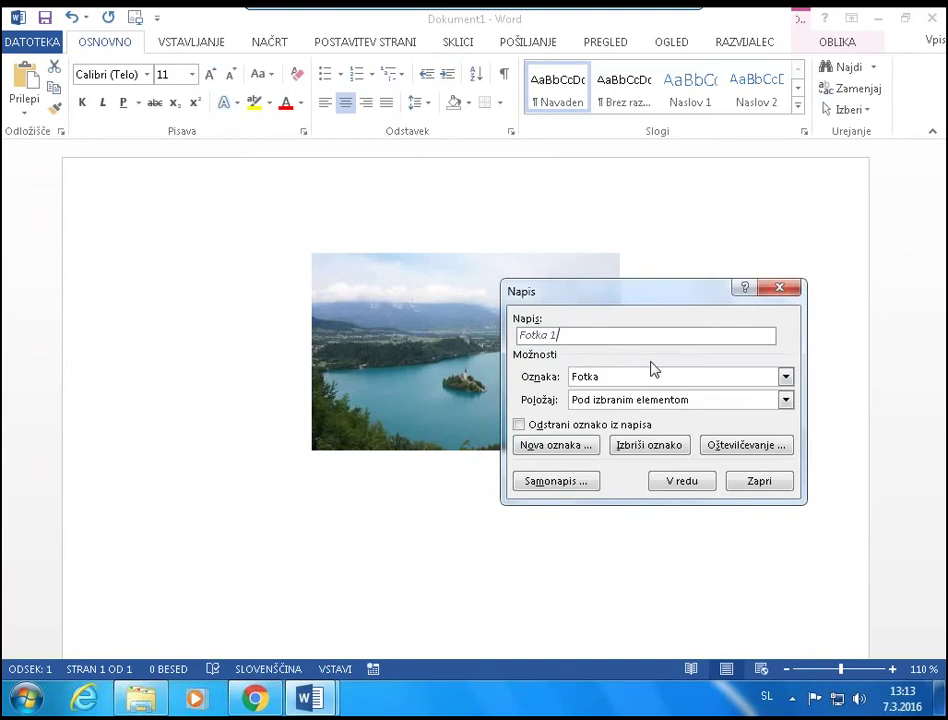
pyautogui.write(': Bled')
# Switch caption numbering to I, II, III and insert the caption under the lake photo.
pyautogui.click(757, 455)
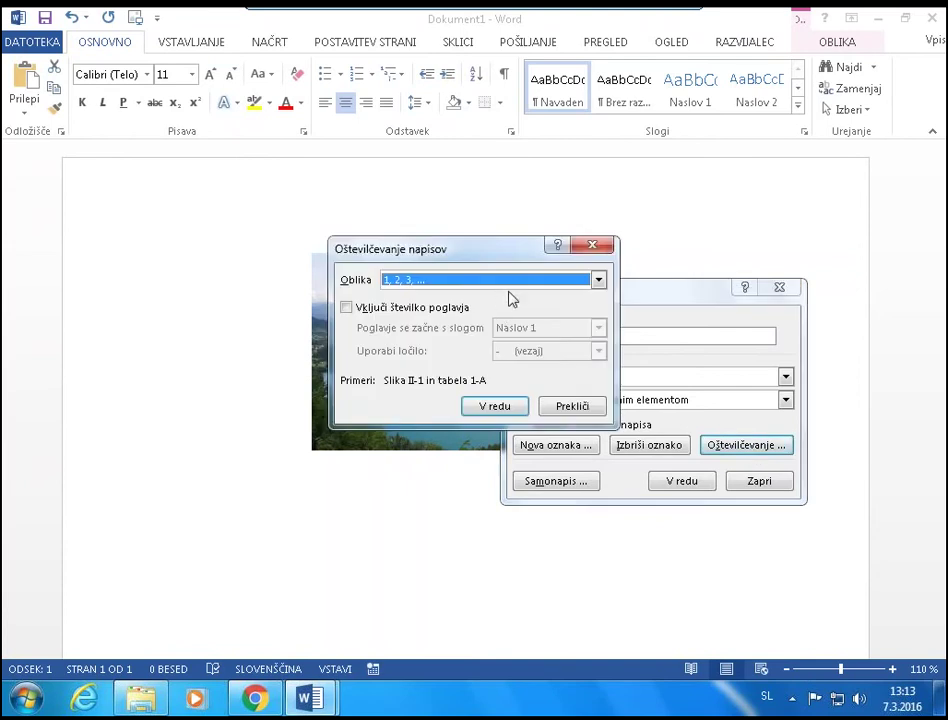
pyautogui.click(598, 280)
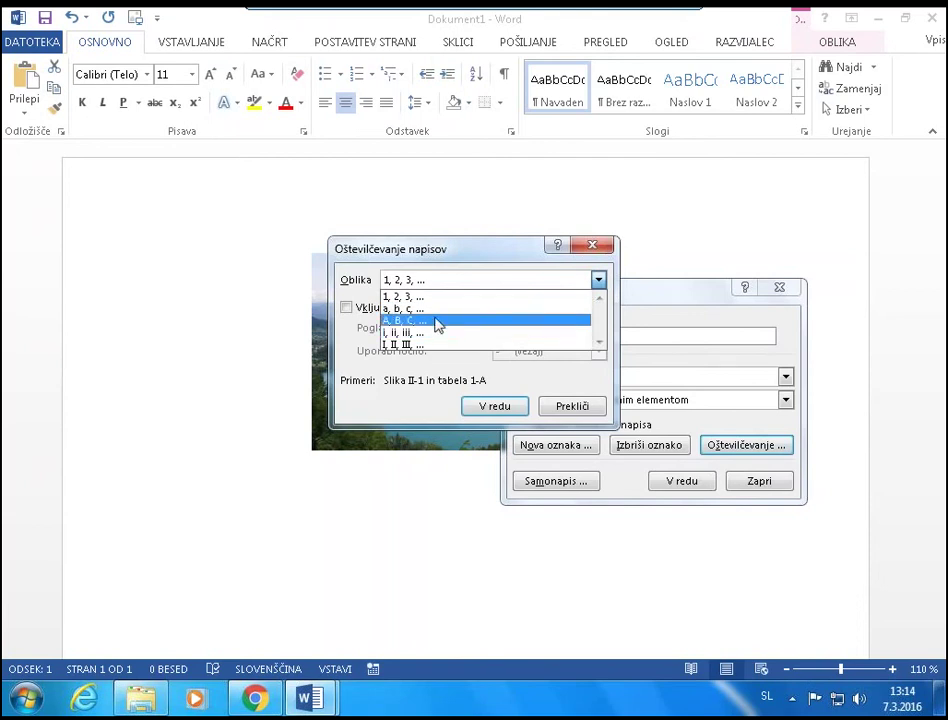
pyautogui.click(400, 345)
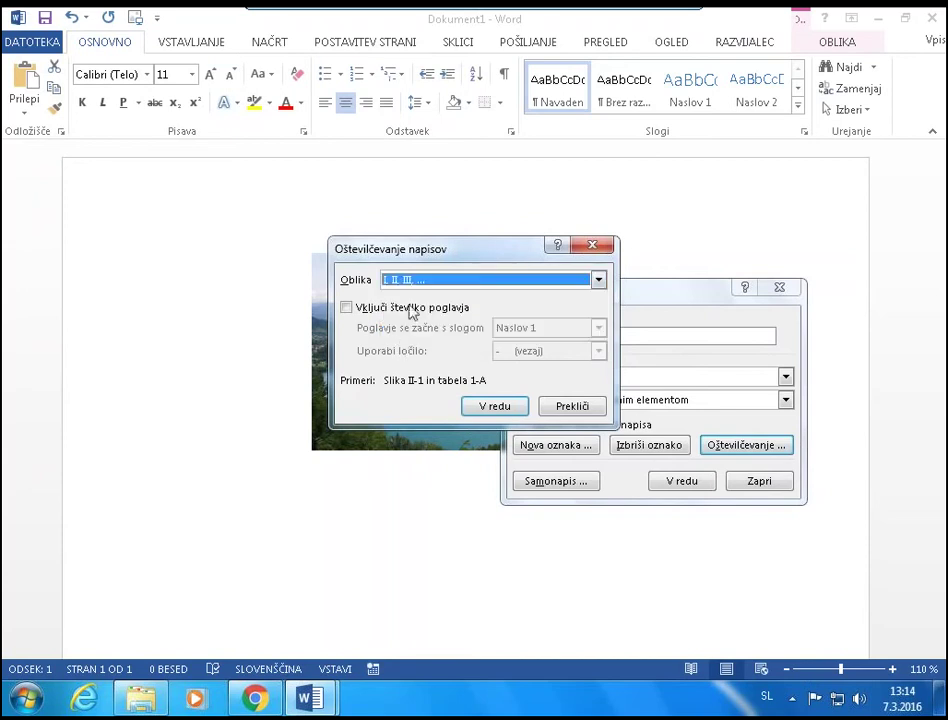
pyautogui.click(485, 407)
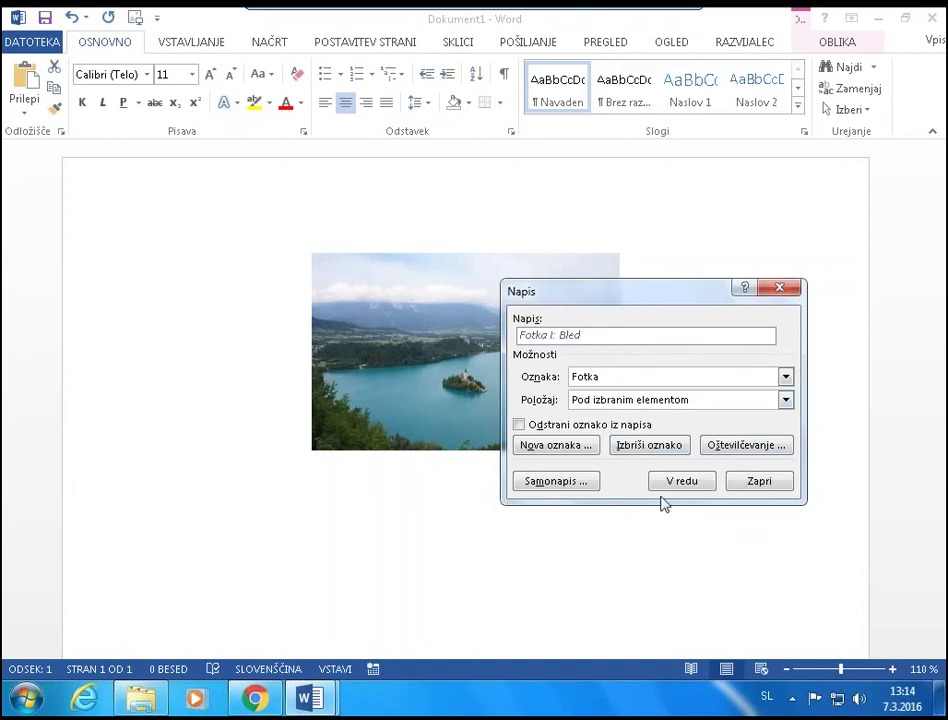
pyautogui.click(688, 482)
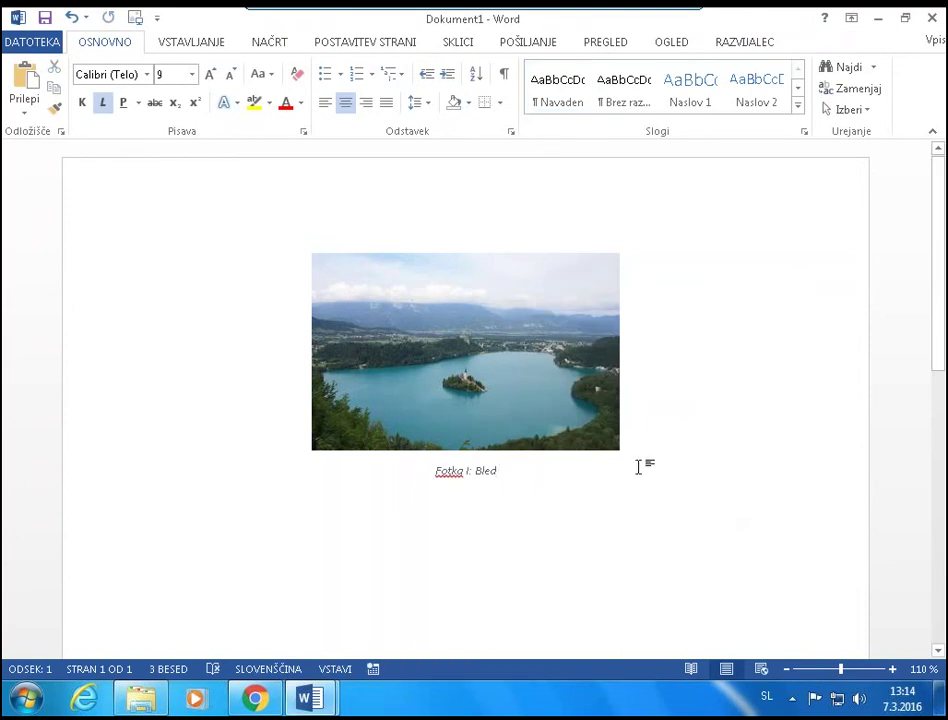
# Select the lake photo and look at its text-wrapping options without changing them.
pyautogui.click(466, 338)
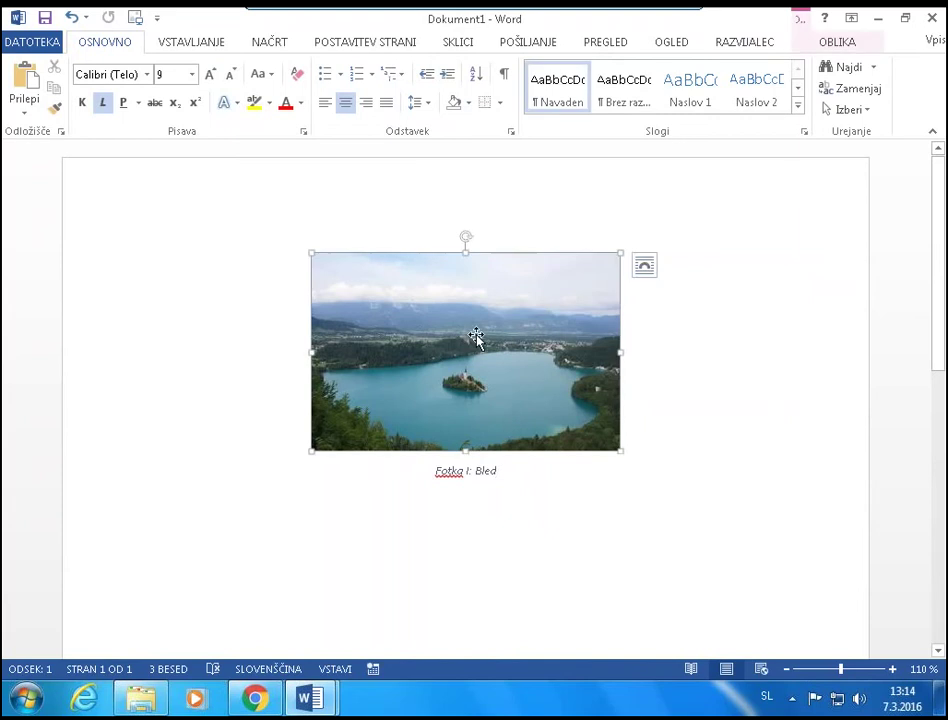
pyautogui.click(653, 269)
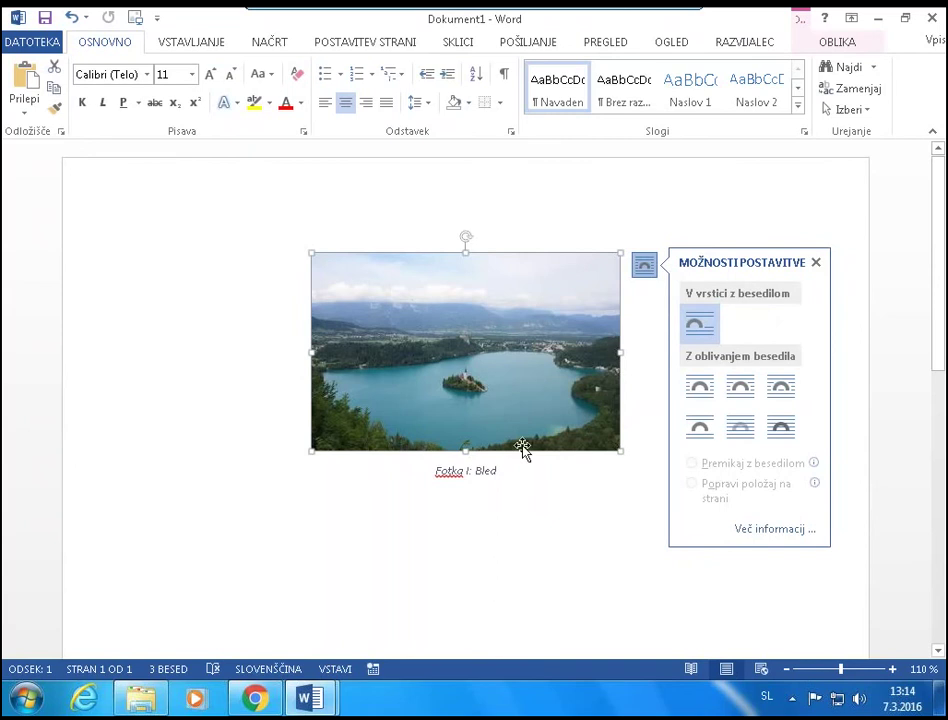
pyautogui.click(523, 473)
pyautogui.click(506, 343)
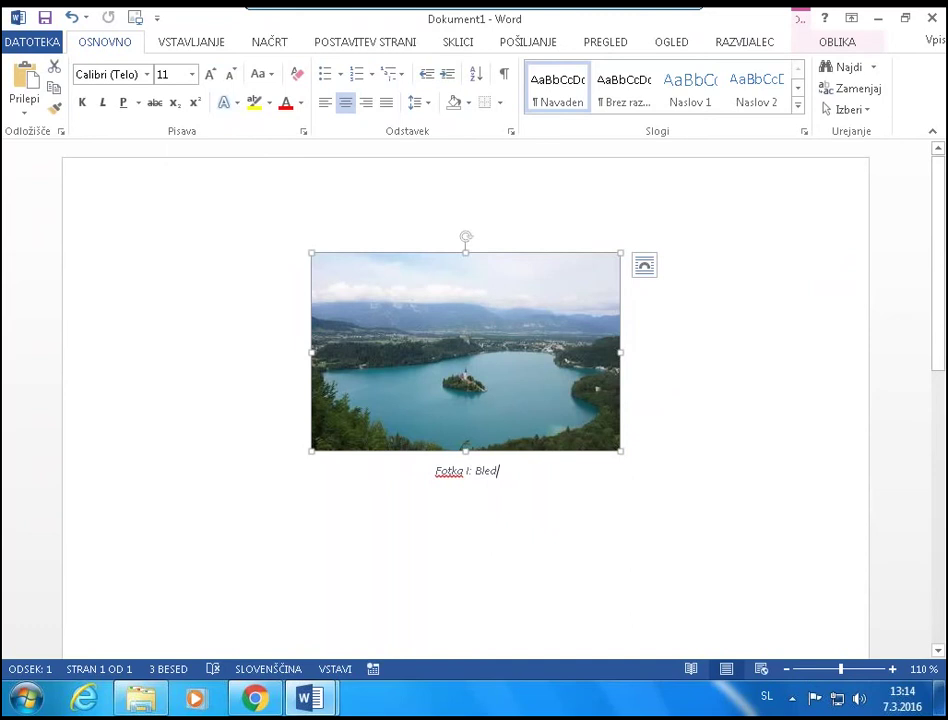
# Append ' in okolica' to the Bled caption and start a new paragraph below it.
pyautogui.click(499, 471)
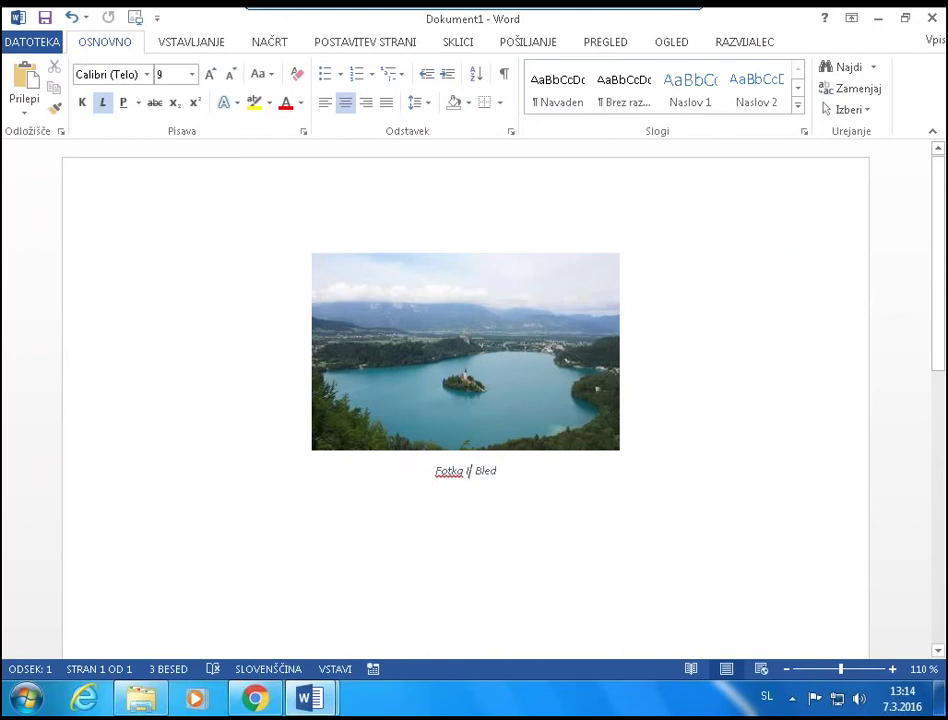
pyautogui.press('Home')
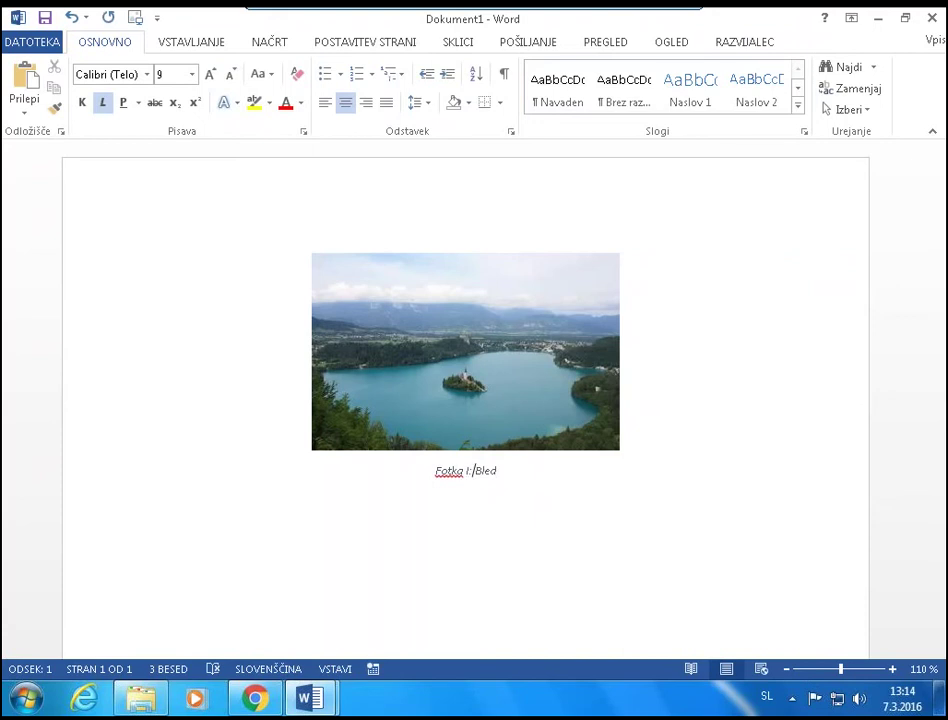
pyautogui.press('End')
pyautogui.write('in okl')
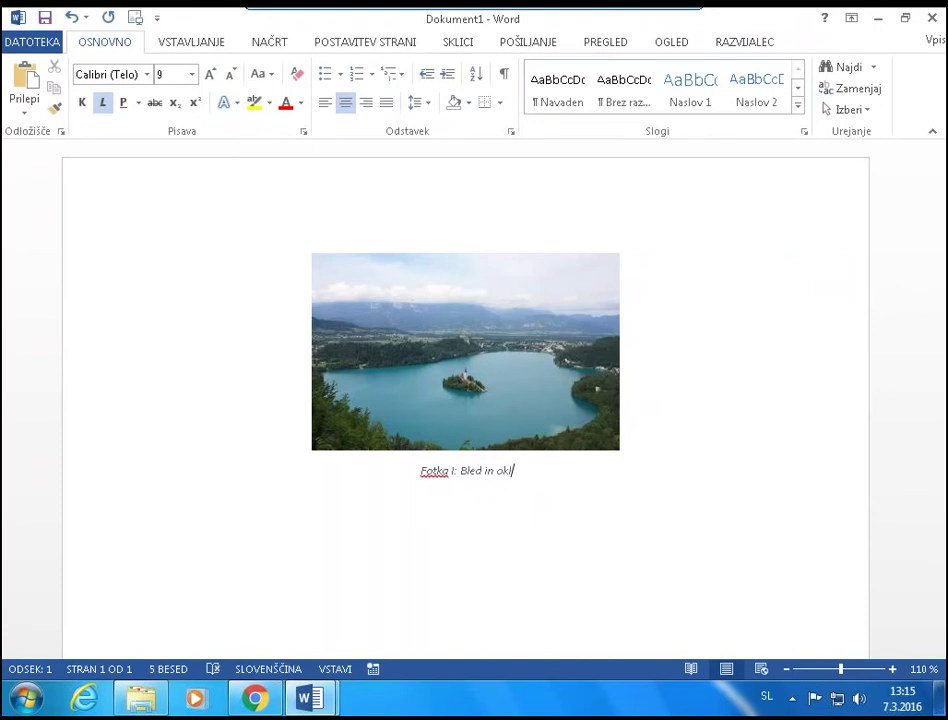
pyautogui.press('BackSpace')
pyautogui.write('olica')
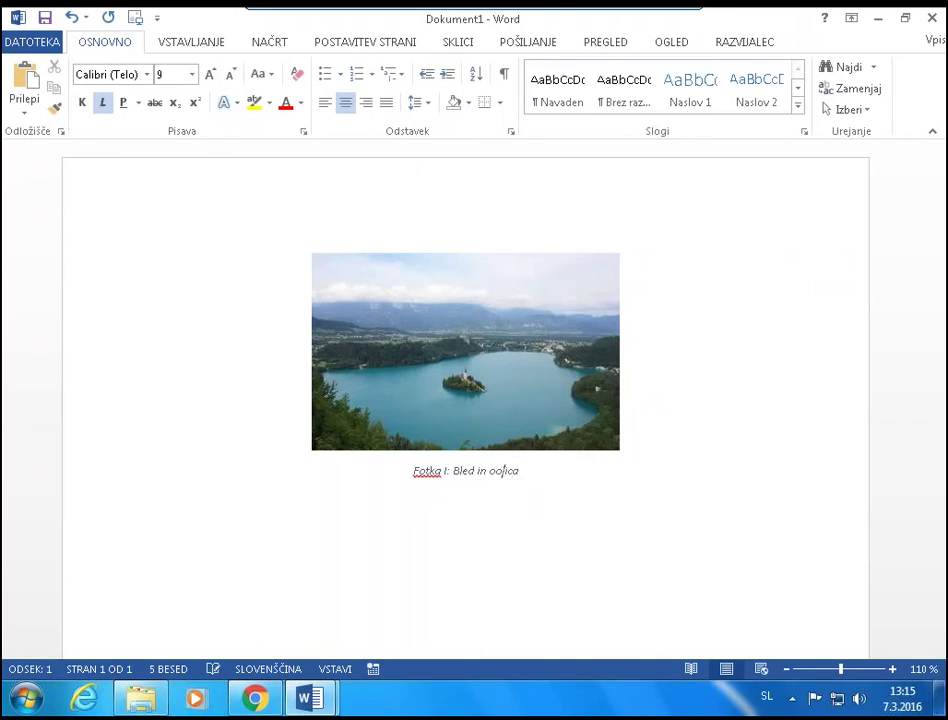
pyautogui.write('k')
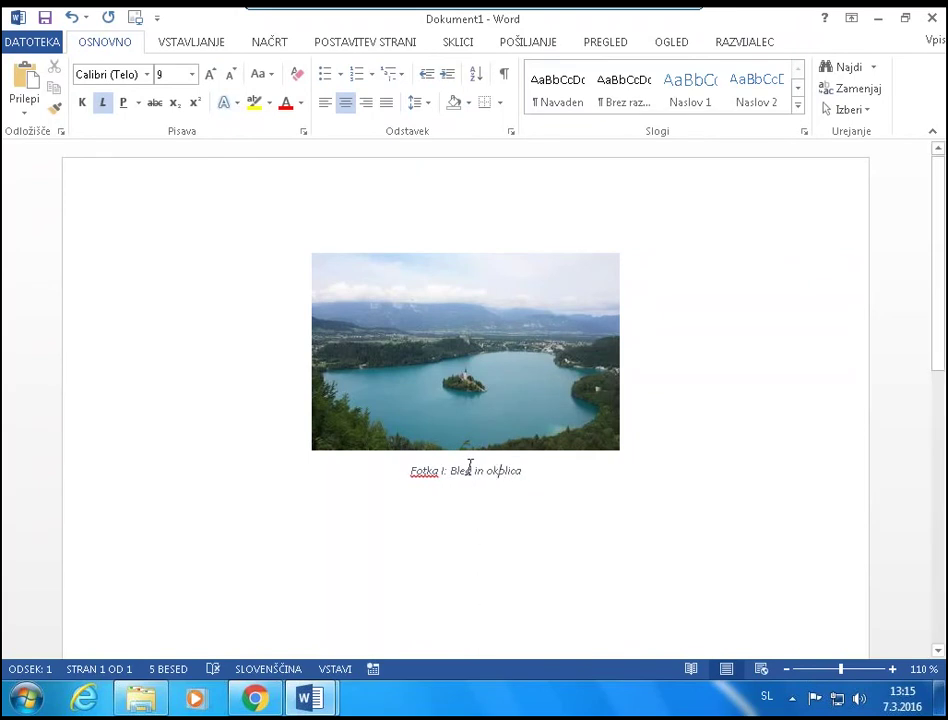
pyautogui.click(531, 471)
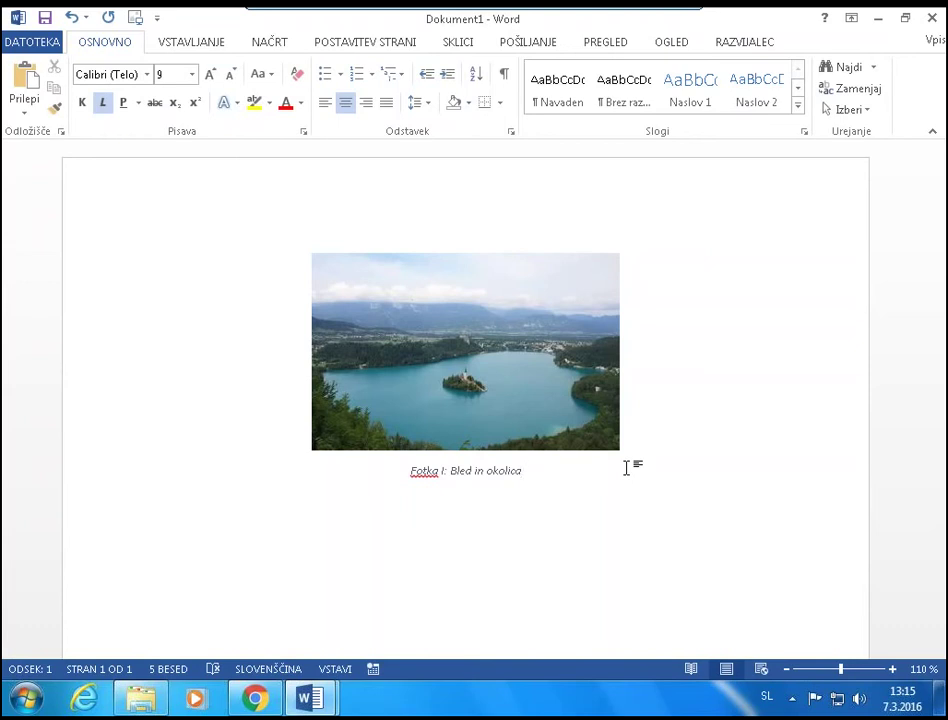
pyautogui.press('Return')
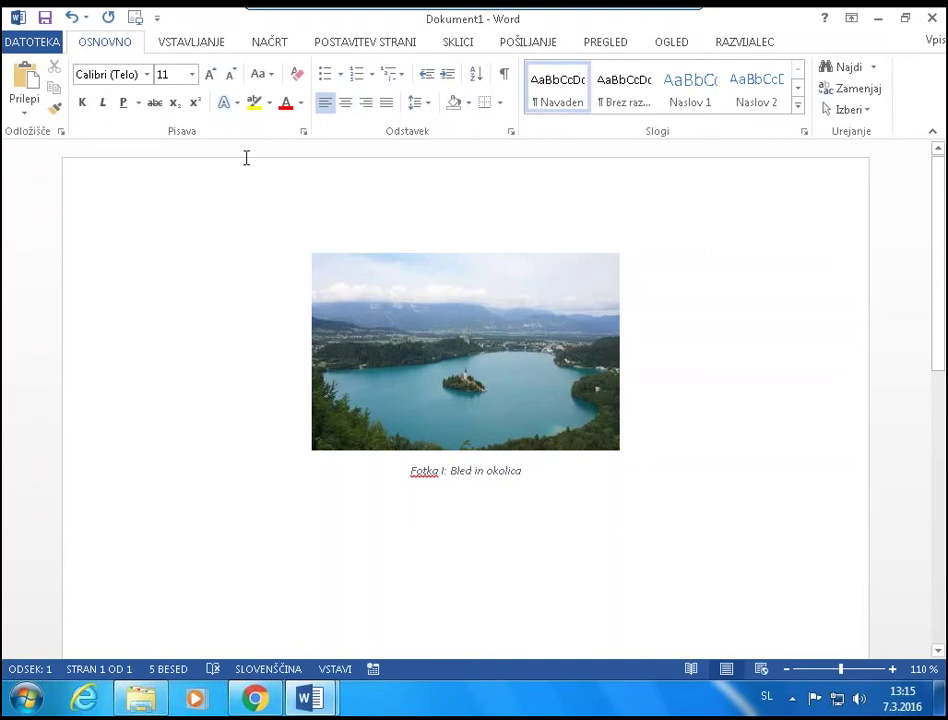
# Insert the čebela picture from the word webinar folder via VSTAVLJANJE > Slike.
pyautogui.click(191, 44)
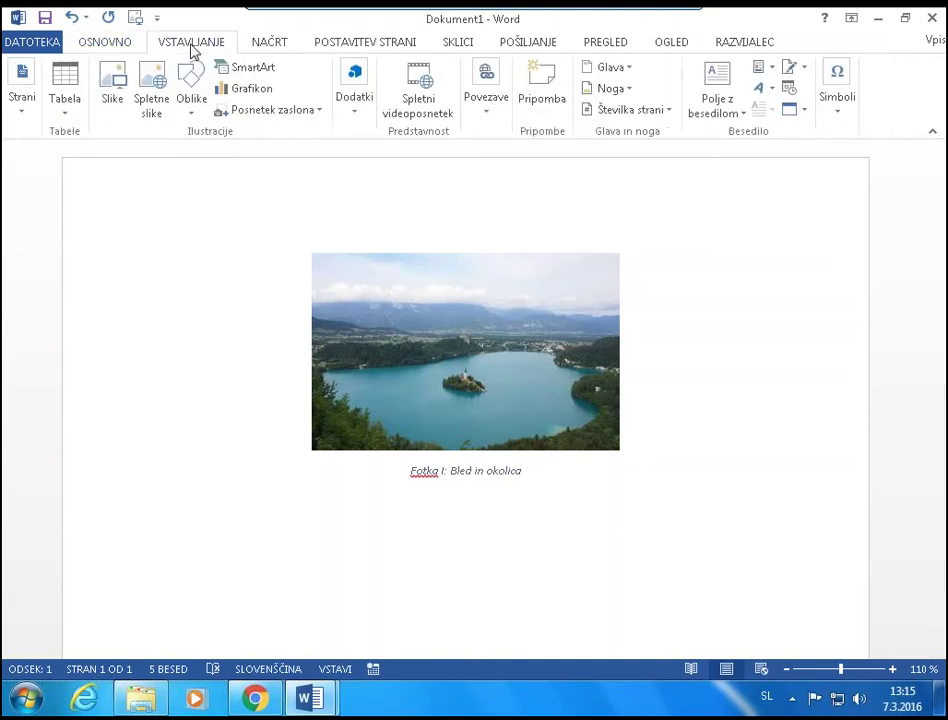
pyautogui.click(111, 88)
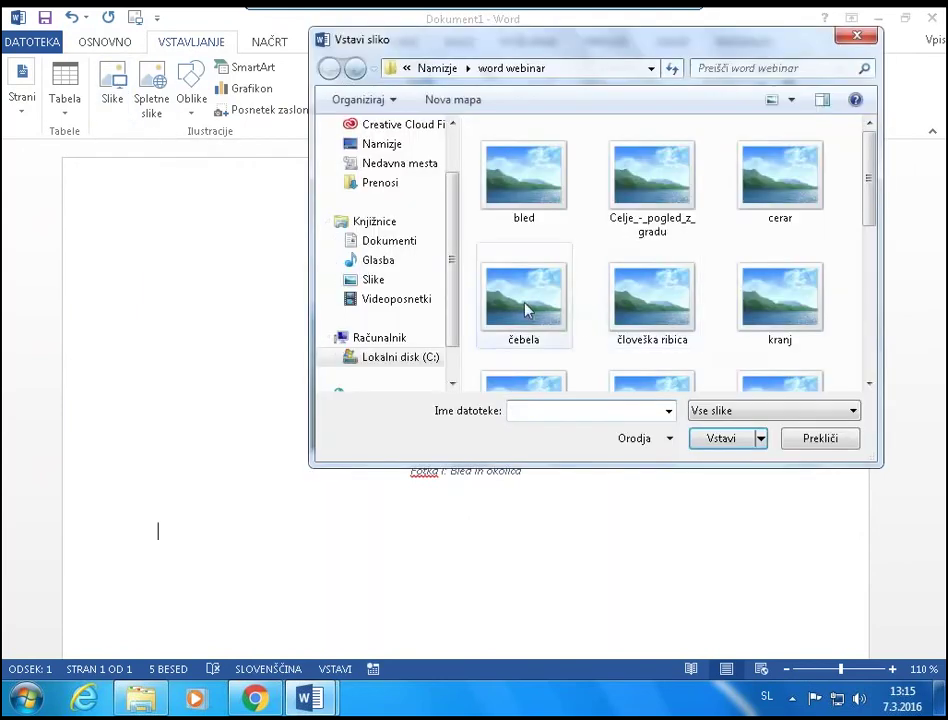
pyautogui.doubleClick(523, 309)
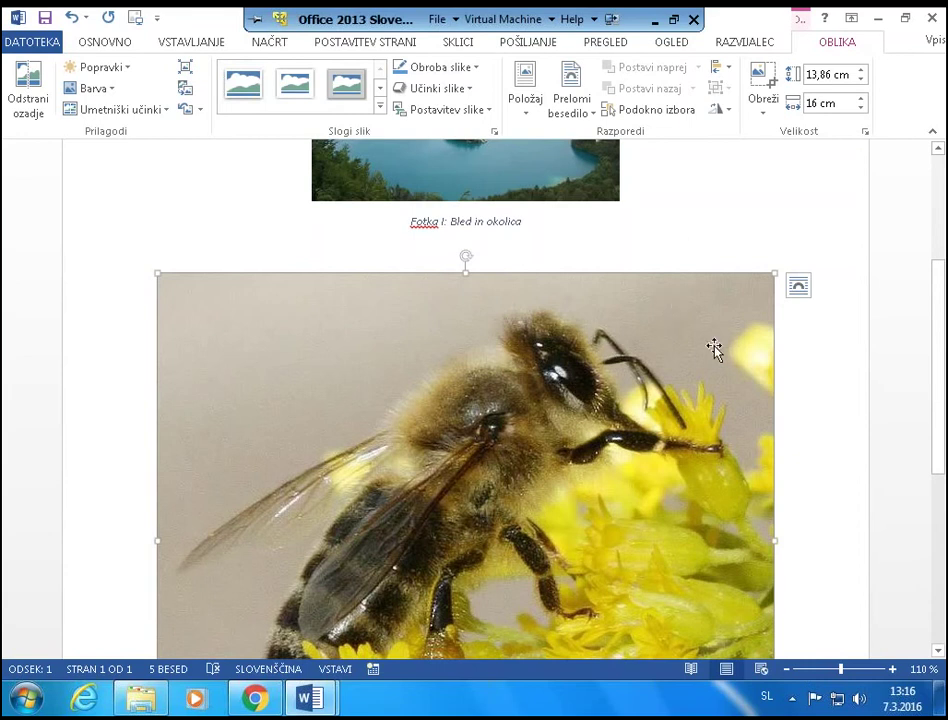
# Resize the bee picture to 8 cm width.
pyautogui.scroll(-4, 709, 353)
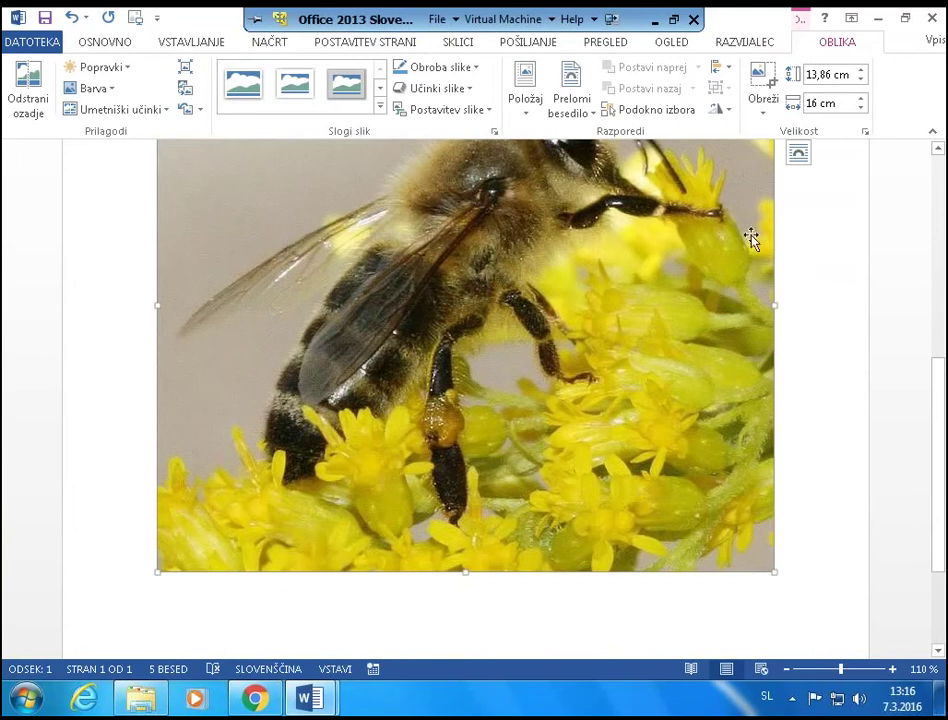
pyautogui.scroll(1, 747, 240)
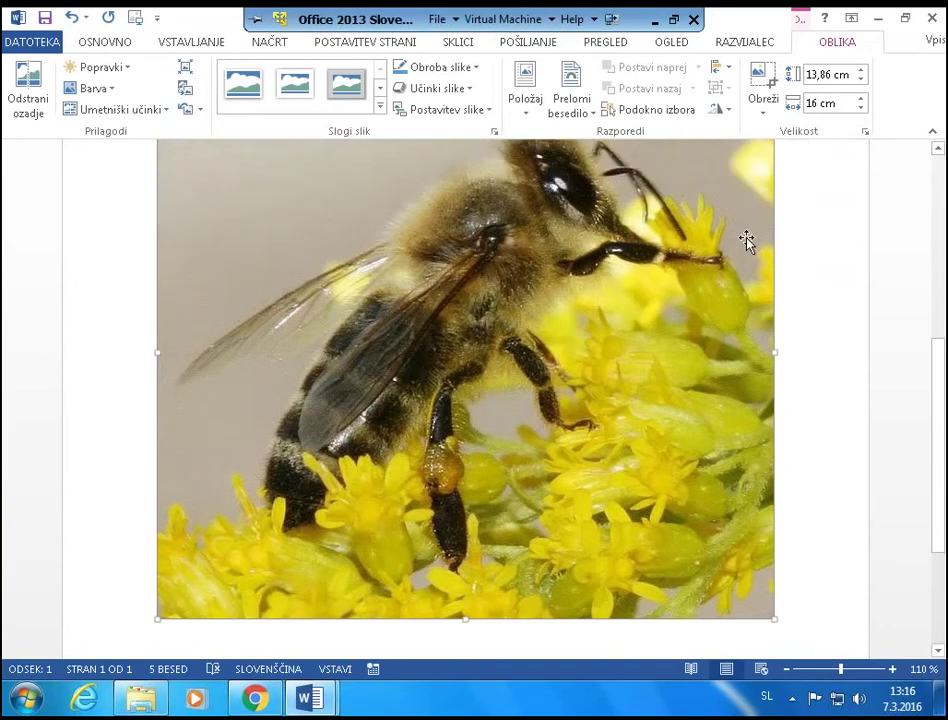
pyautogui.scroll(2, 690, 212)
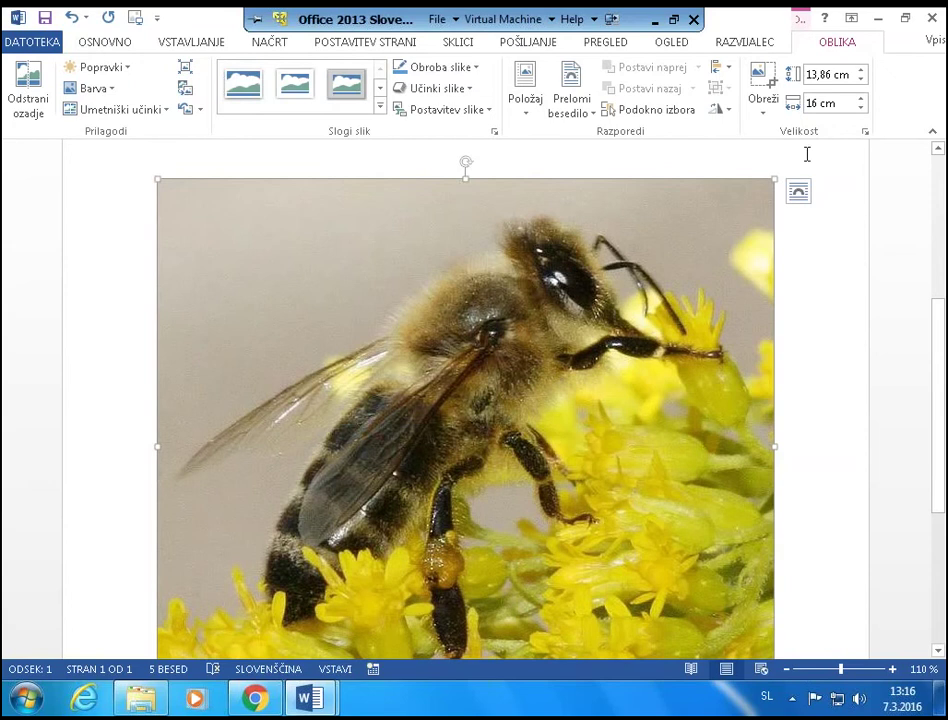
pyautogui.click(847, 103)
pyautogui.write('8')
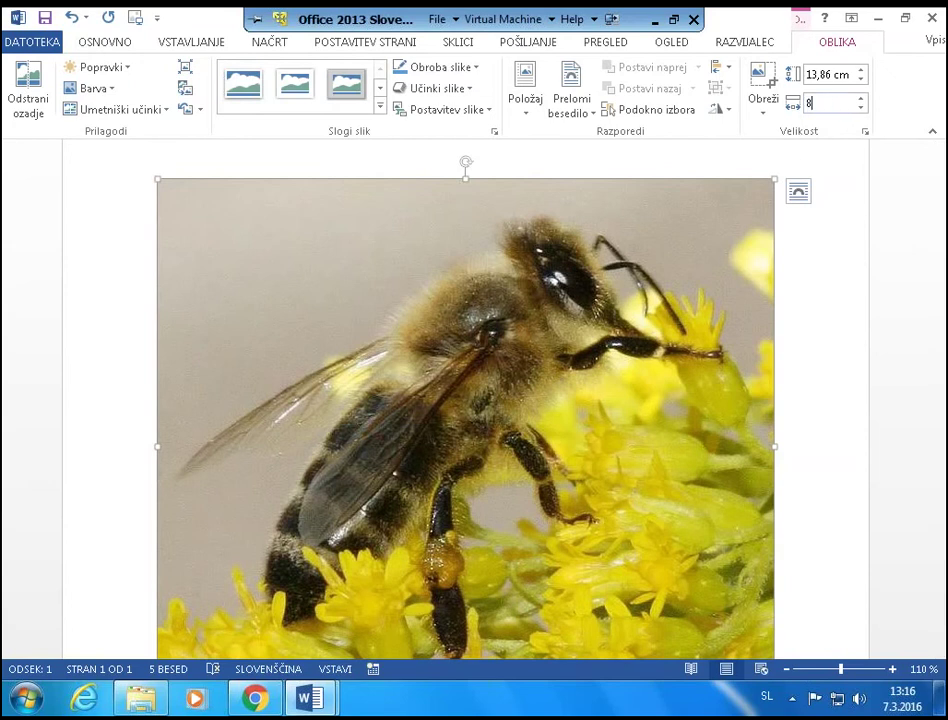
pyautogui.press('Return')
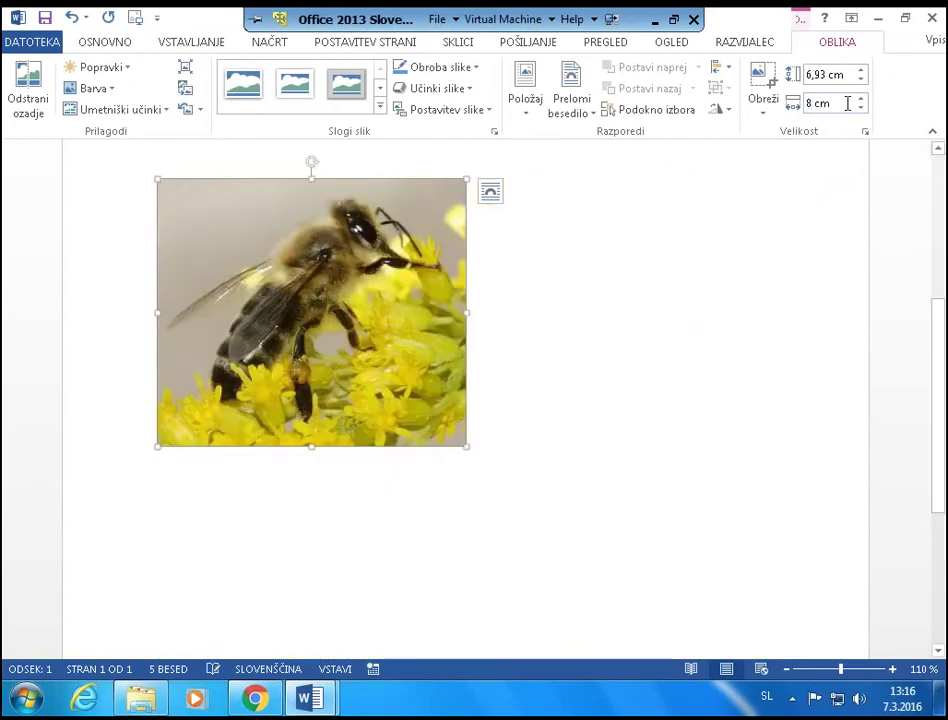
# Apply Square (Kvadrat) text wrapping to the bee picture.
pyautogui.click(490, 193)
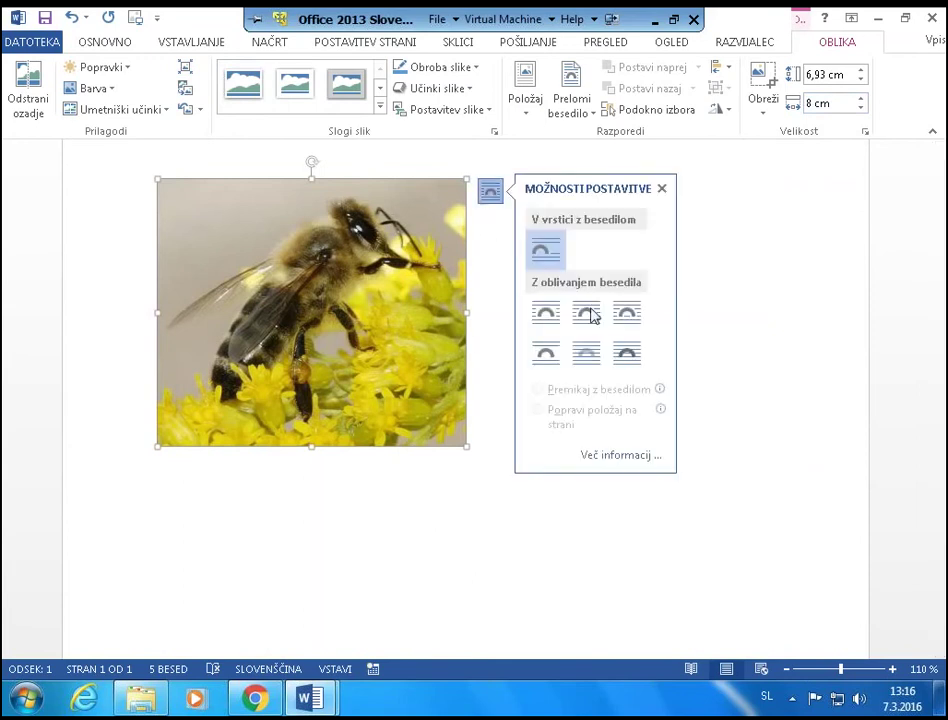
pyautogui.click(557, 322)
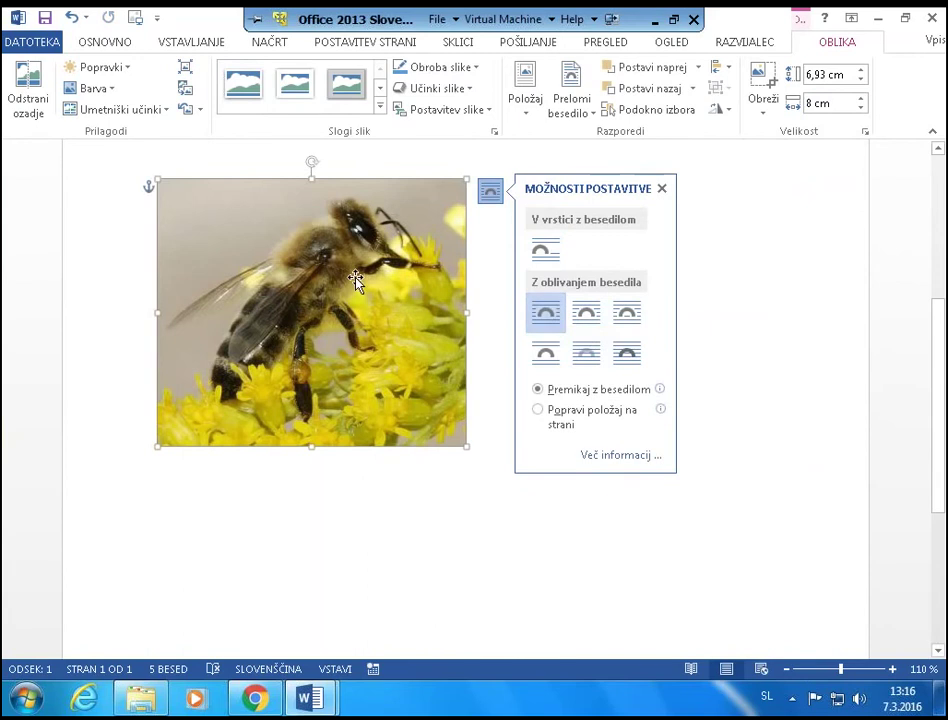
pyautogui.click(483, 281)
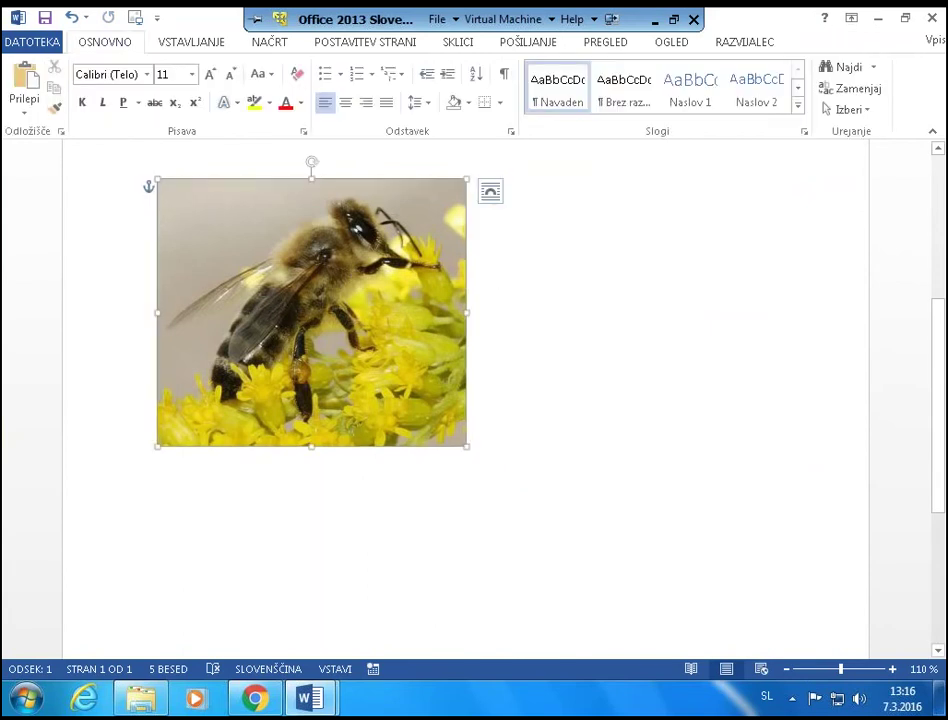
pyautogui.click(279, 295)
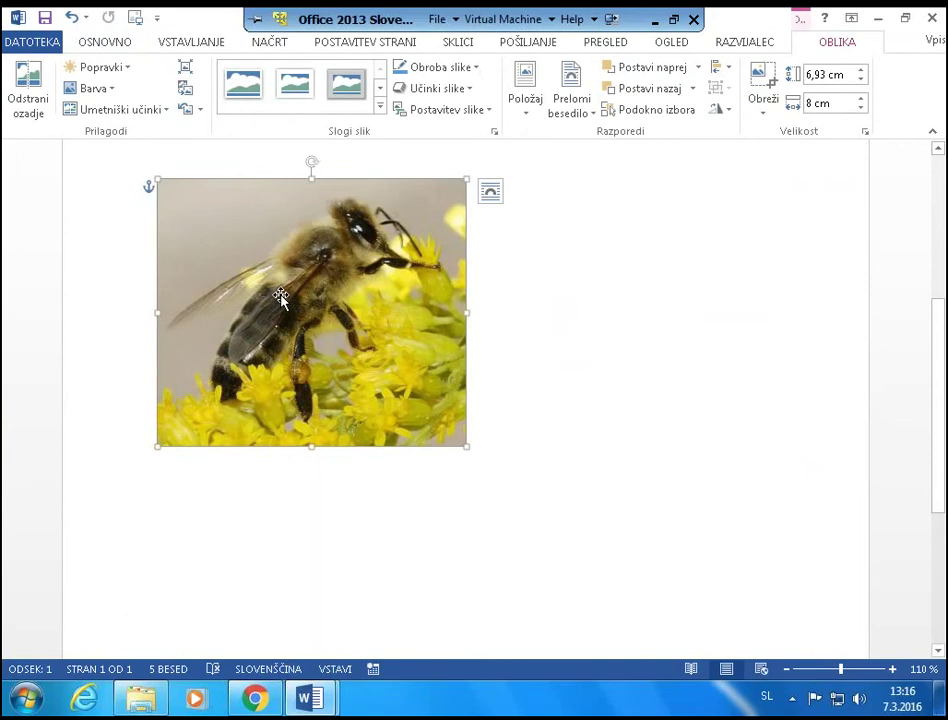
# Insert a caption under the bee picture via its context menu, adding ': Kranjska čebela' after Fotka II.
pyautogui.rightClick(281, 298)
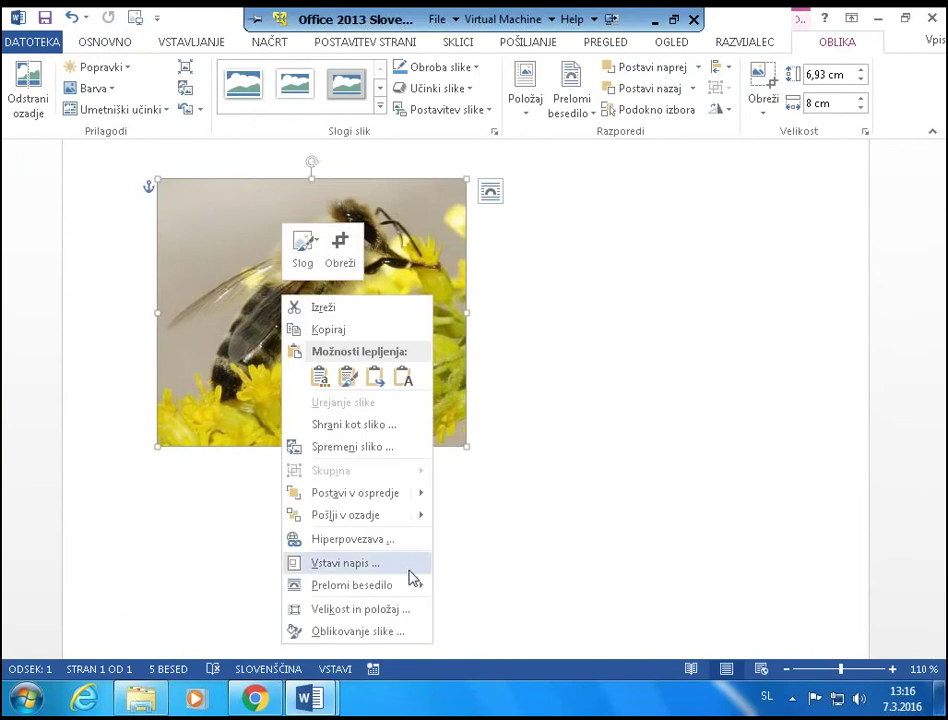
pyautogui.click(345, 563)
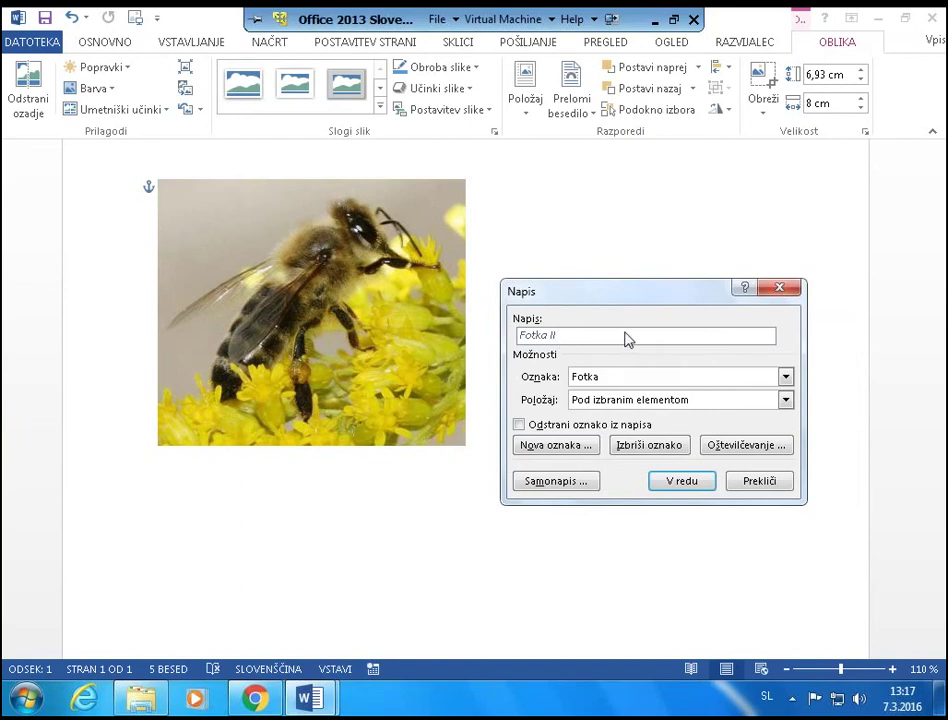
pyautogui.write(': Kranjska čebela')
pyautogui.click(680, 481)
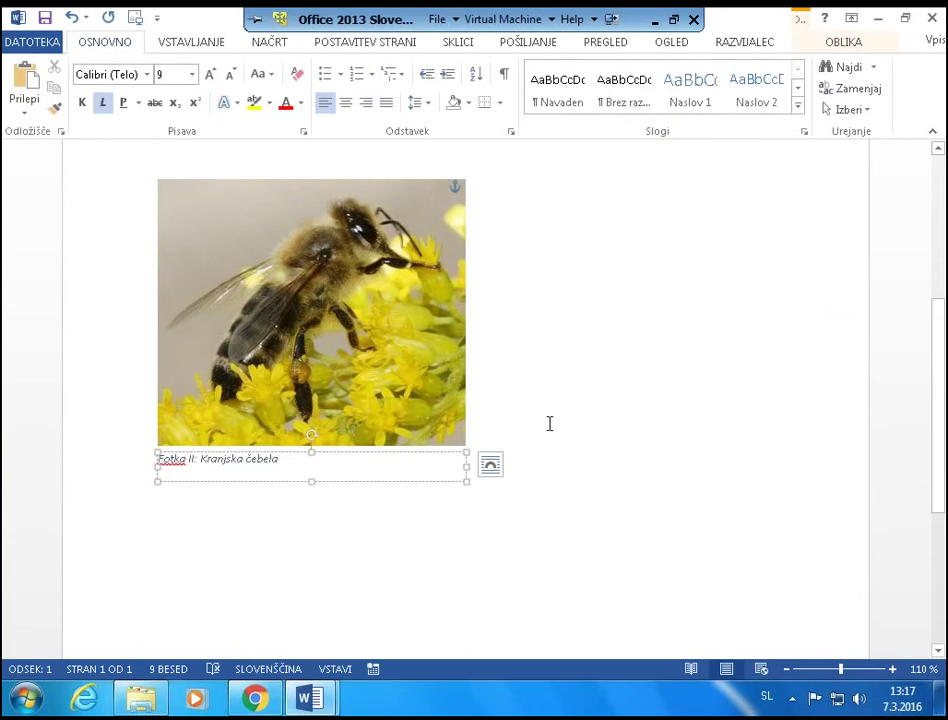
pyautogui.scroll(2, 545, 424)
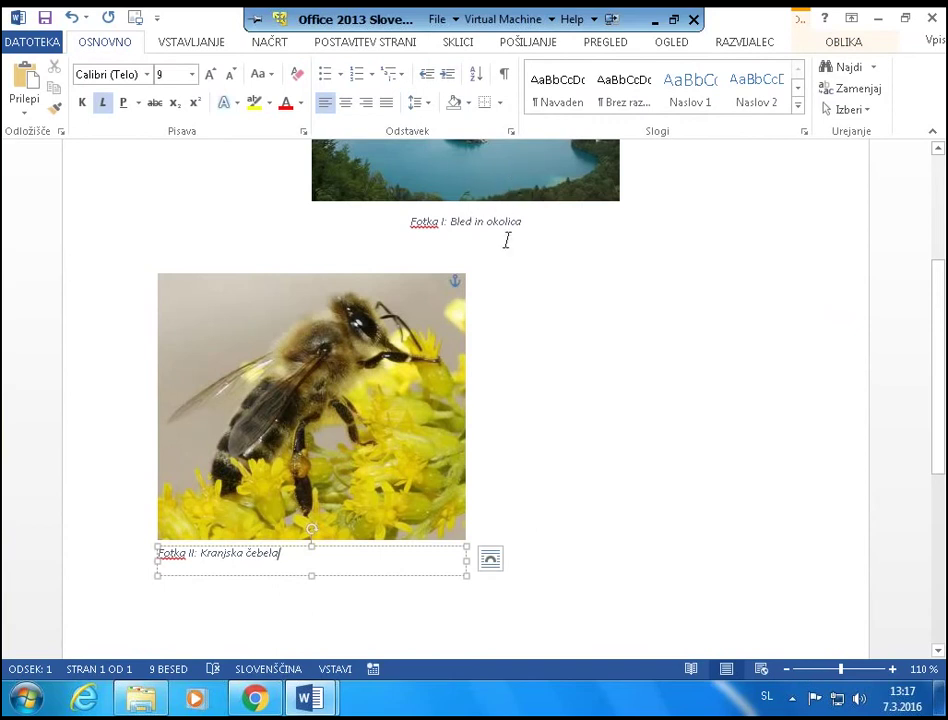
pyautogui.scroll(-1, 508, 243)
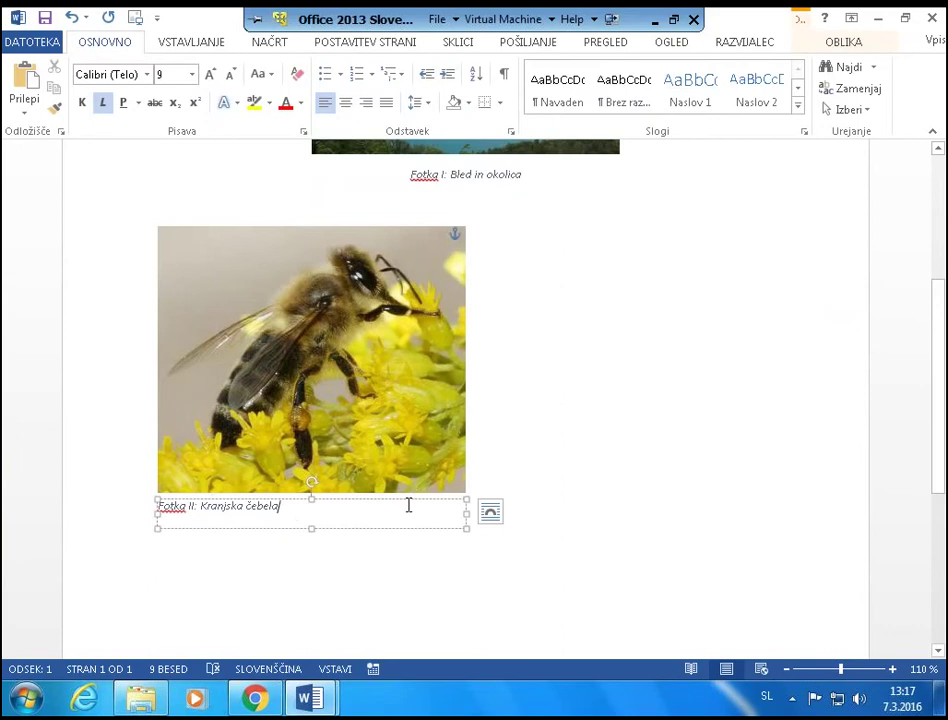
pyautogui.click(508, 484)
pyautogui.click(298, 504)
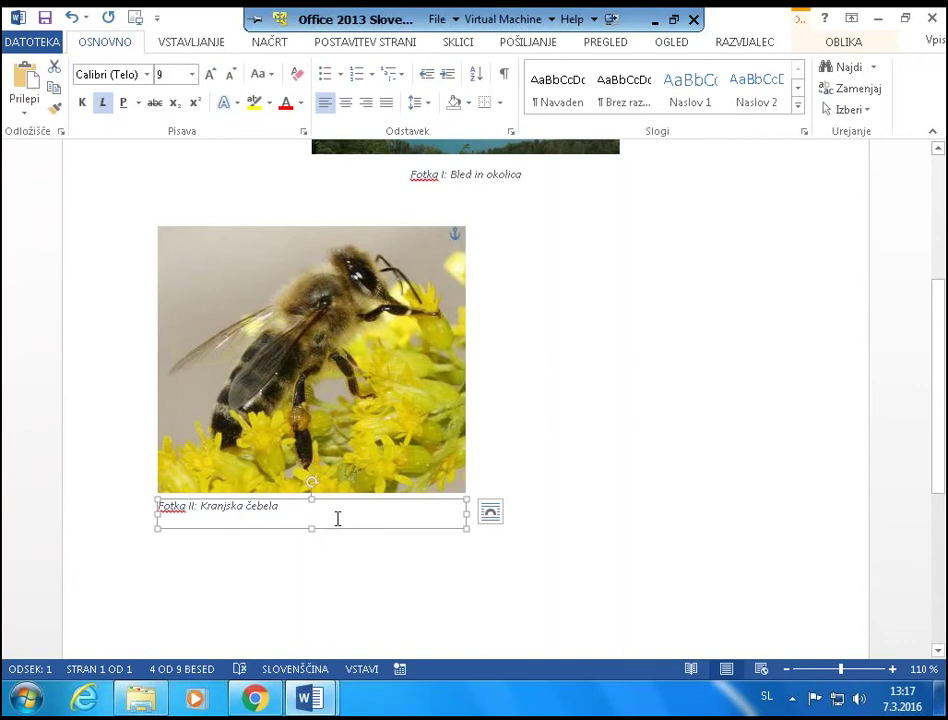
pyautogui.click(484, 482)
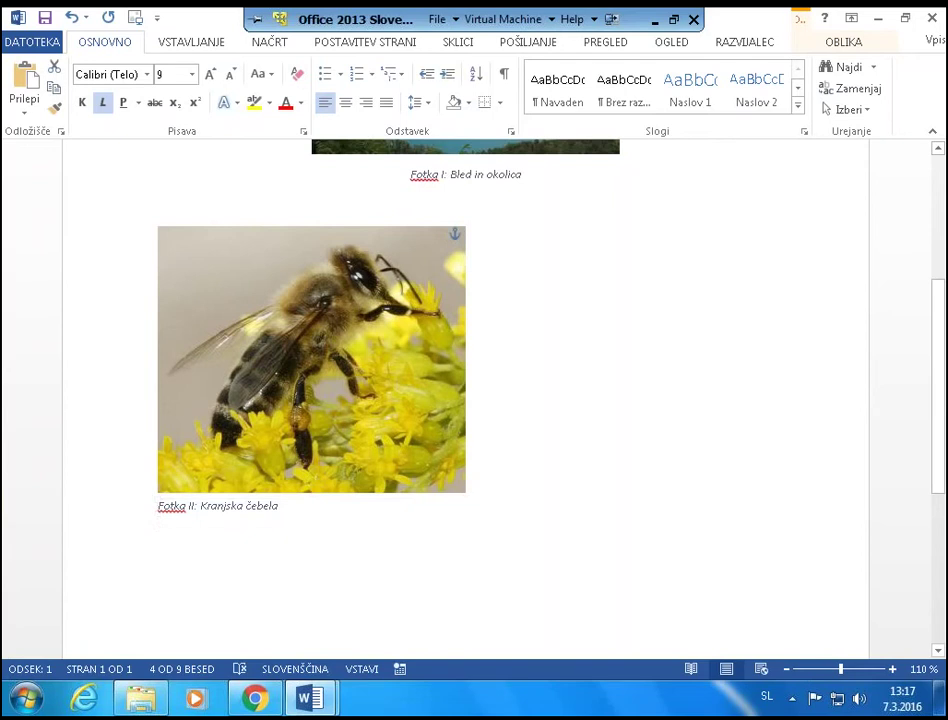
pyautogui.click(345, 503)
pyautogui.hotkey('ctrl', 'a')
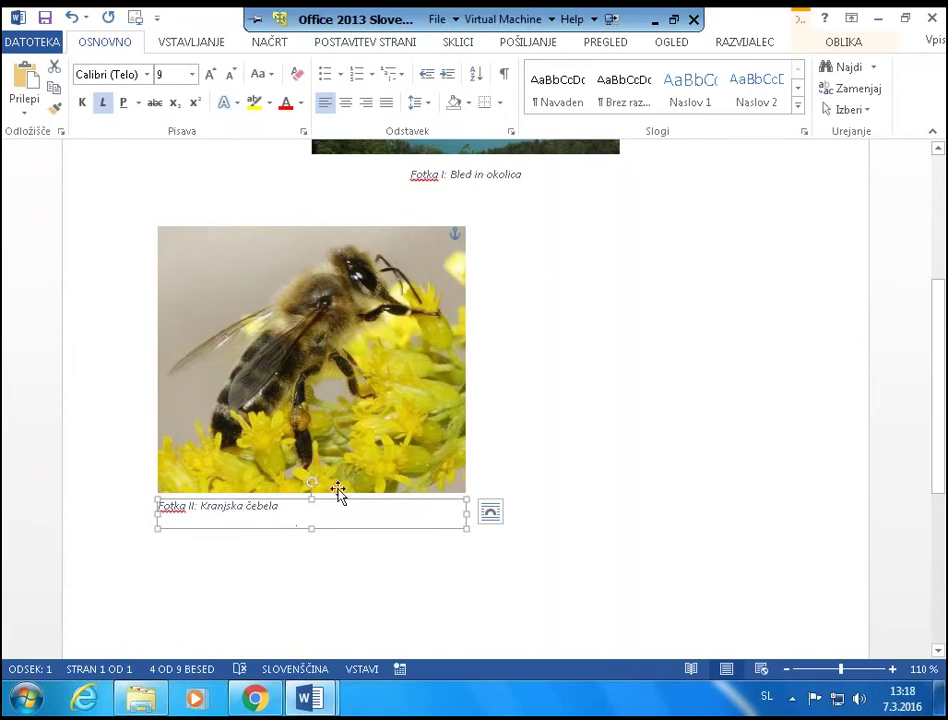
pyautogui.moveTo(332, 501); pyautogui.dragTo(341, 509)
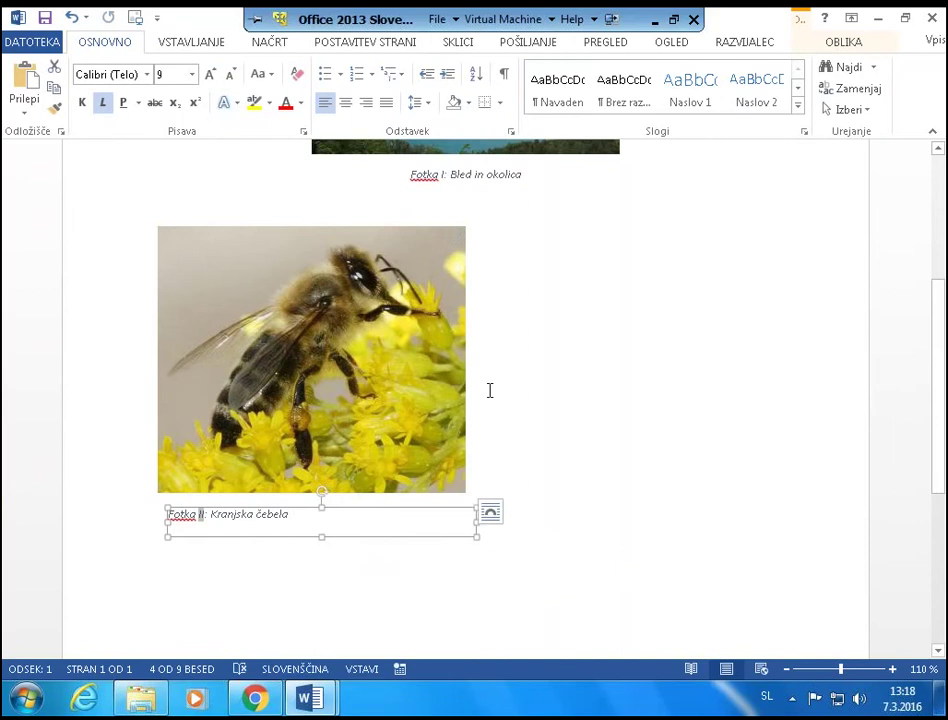
pyautogui.hotkey('ctrl', 'z')
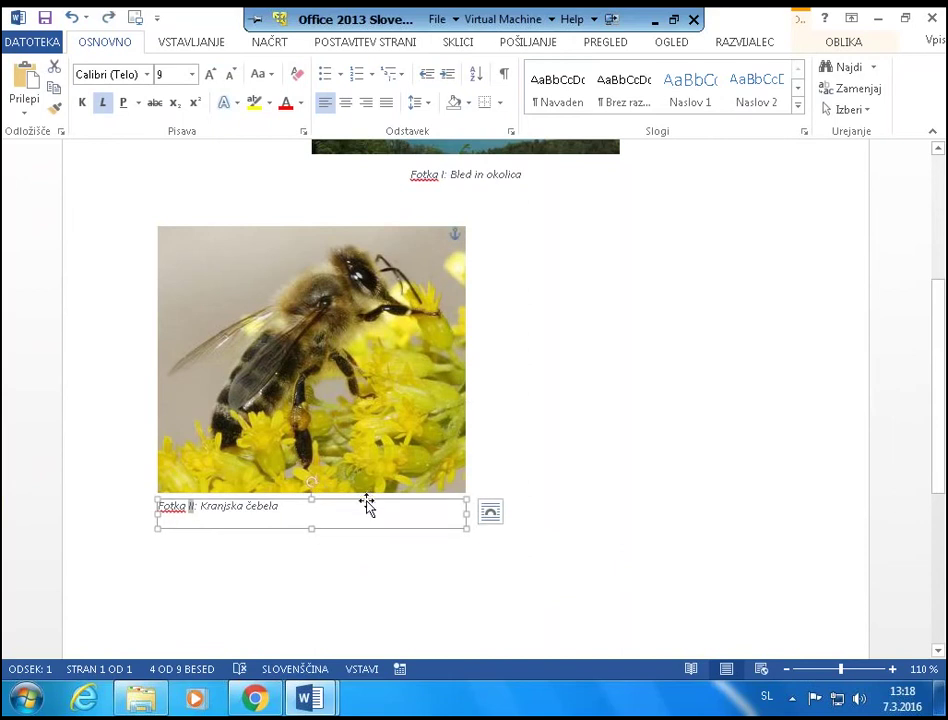
pyautogui.moveTo(366, 505); pyautogui.dragTo(614, 492)
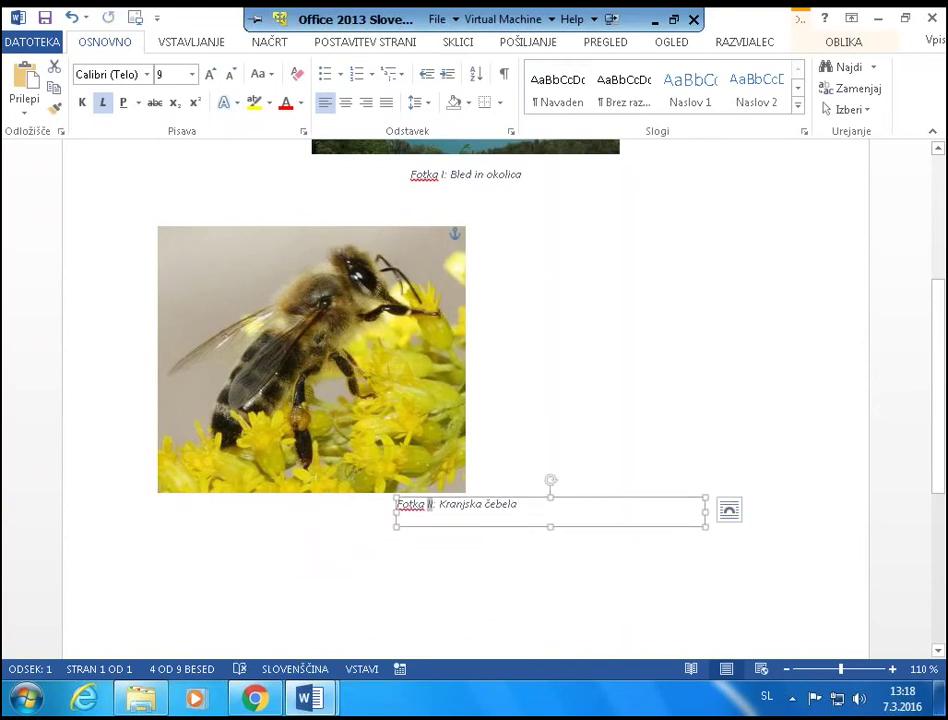
pyautogui.hotkey('ctrl', 'z')
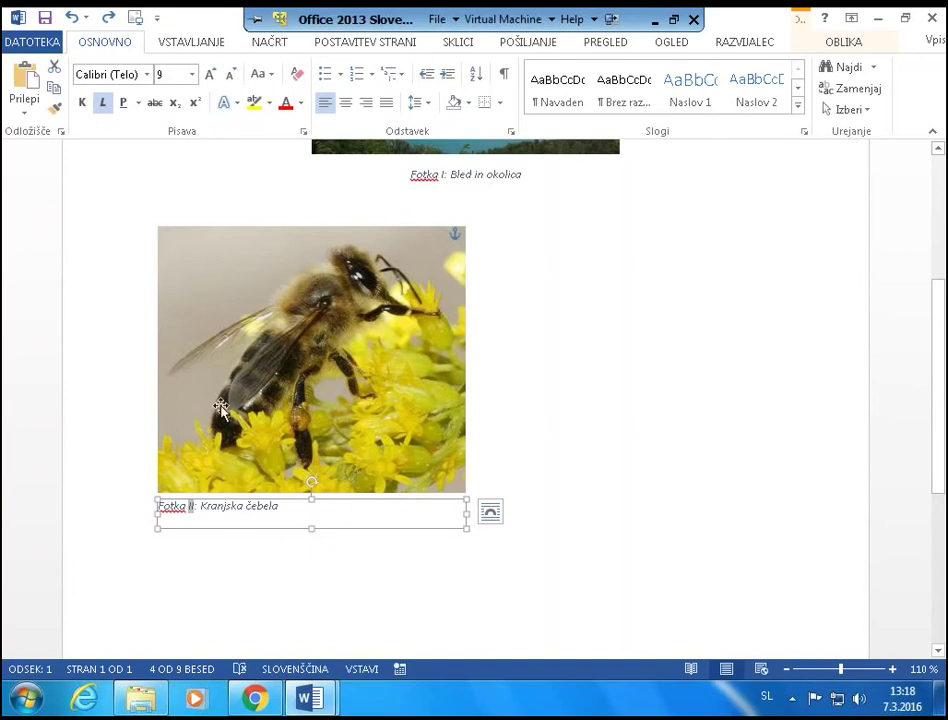
pyautogui.click(313, 485)
pyautogui.click(313, 500)
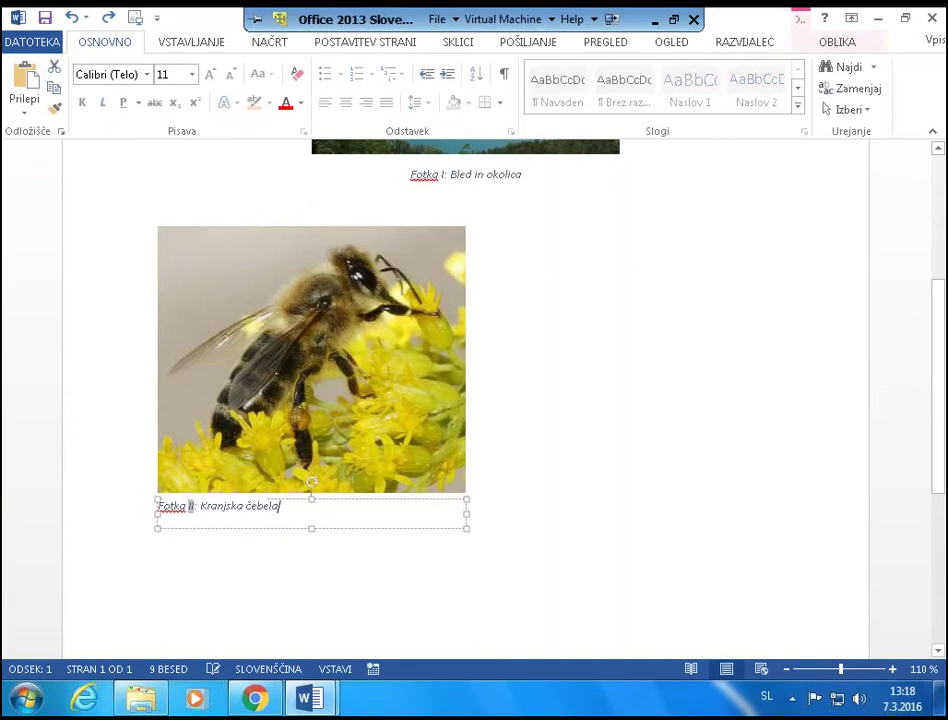
pyautogui.click(320, 490)
pyautogui.click(318, 500)
pyautogui.click(328, 486)
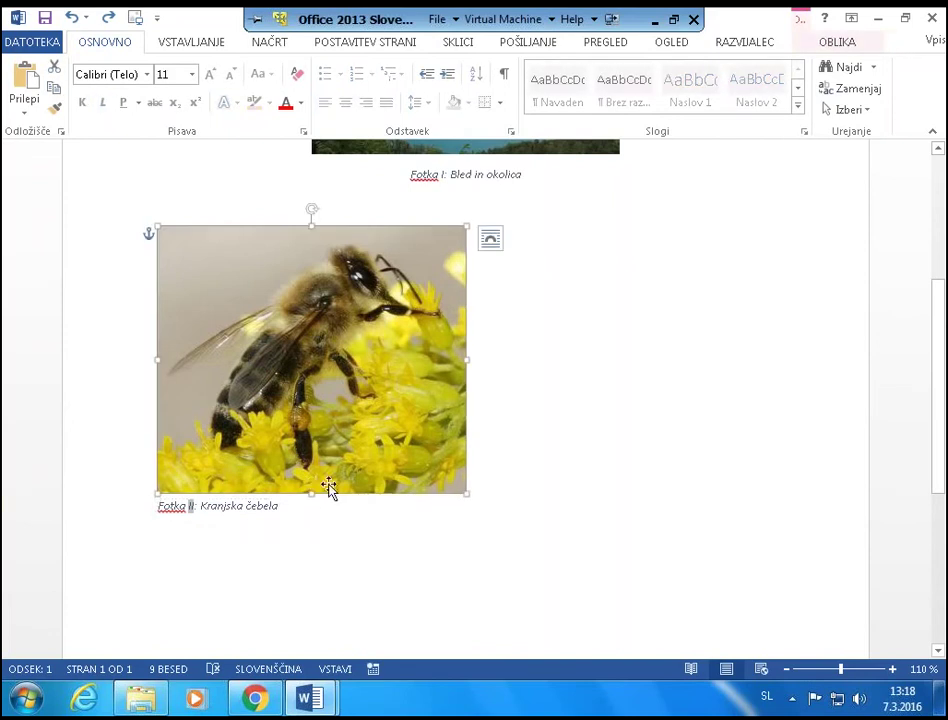
pyautogui.click(331, 519)
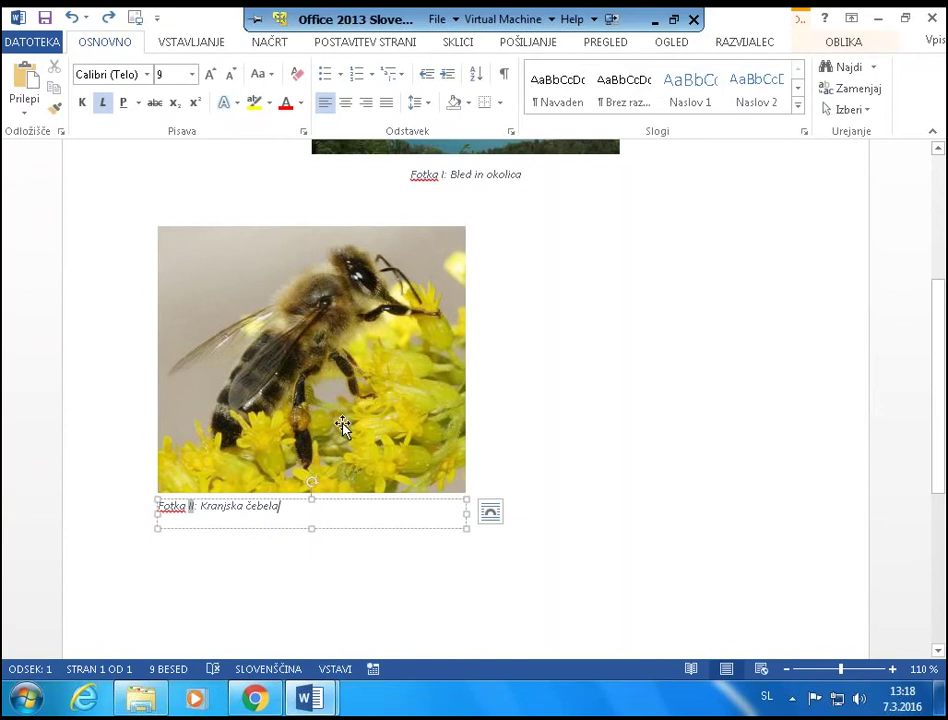
pyautogui.click(342, 426)
pyautogui.click(337, 508)
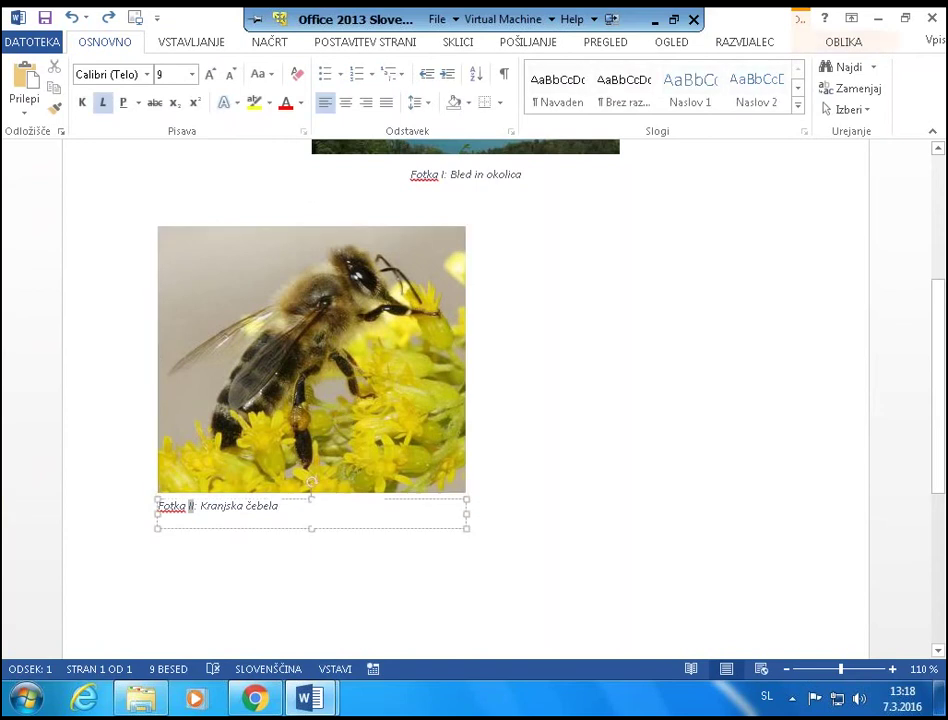
pyautogui.click(343, 398)
pyautogui.click(335, 505)
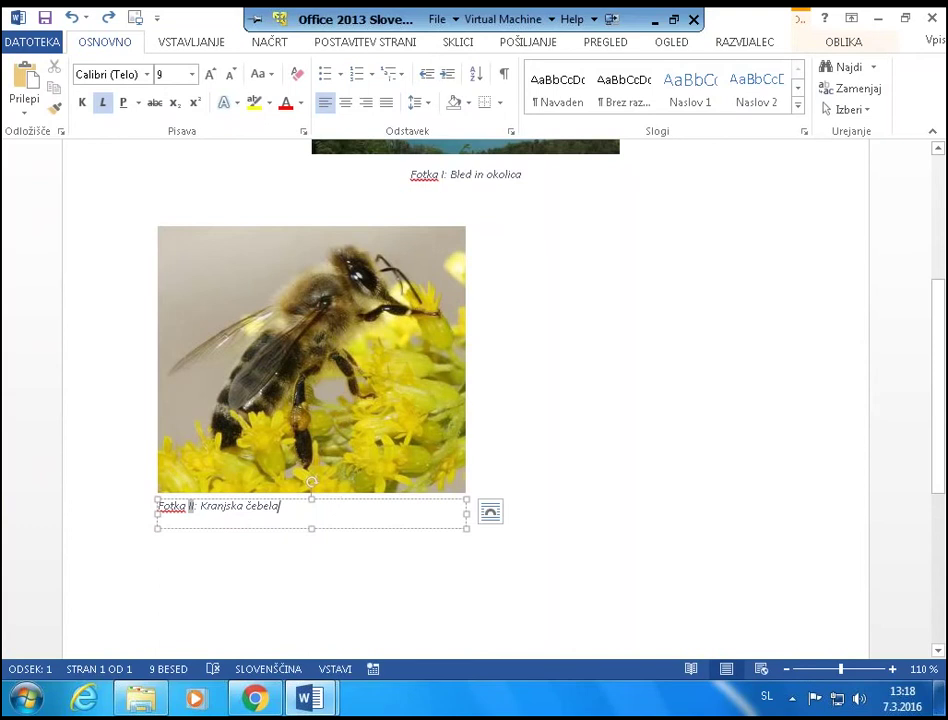
# Select the caption box and the bee picture together, undoing an accidental move first.
pyautogui.click(296, 313)
pyautogui.moveTo(296, 313); pyautogui.dragTo(584, 307)
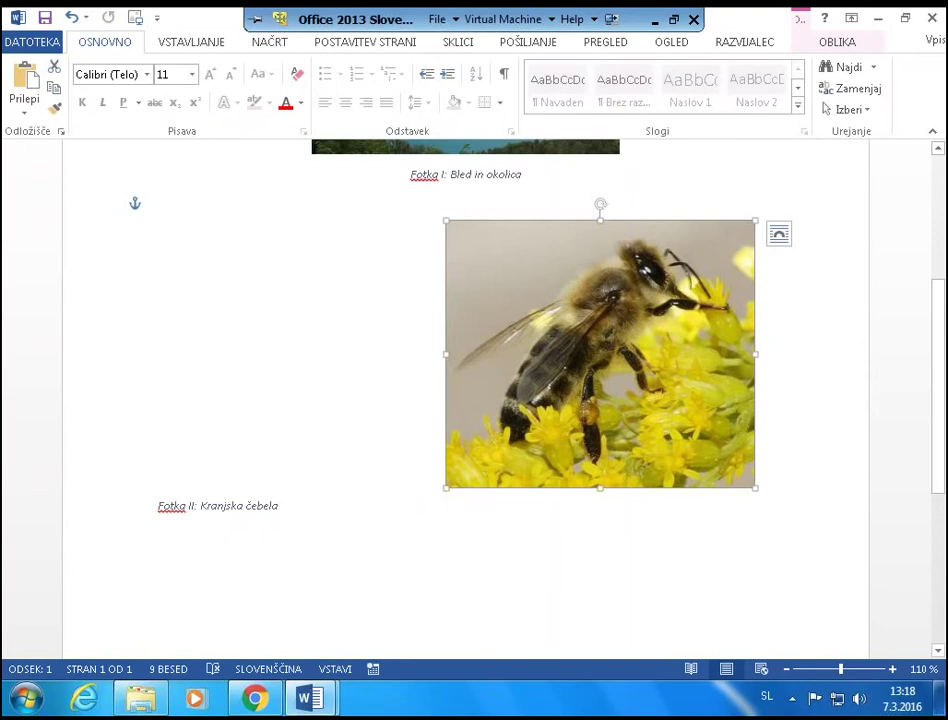
pyautogui.hotkey('ctrl', 'z')
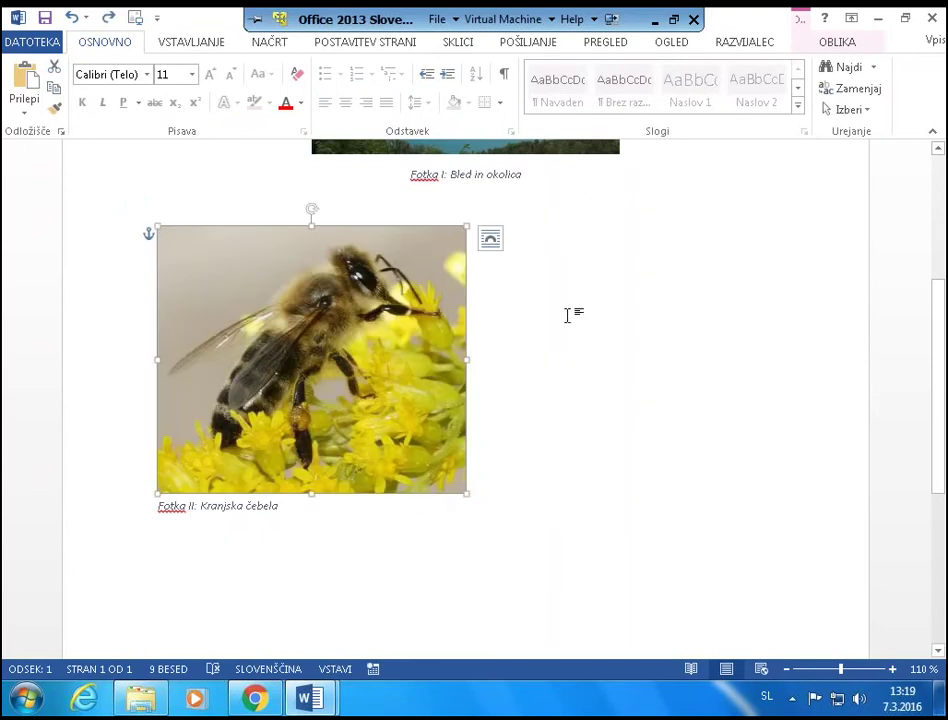
pyautogui.click(280, 505)
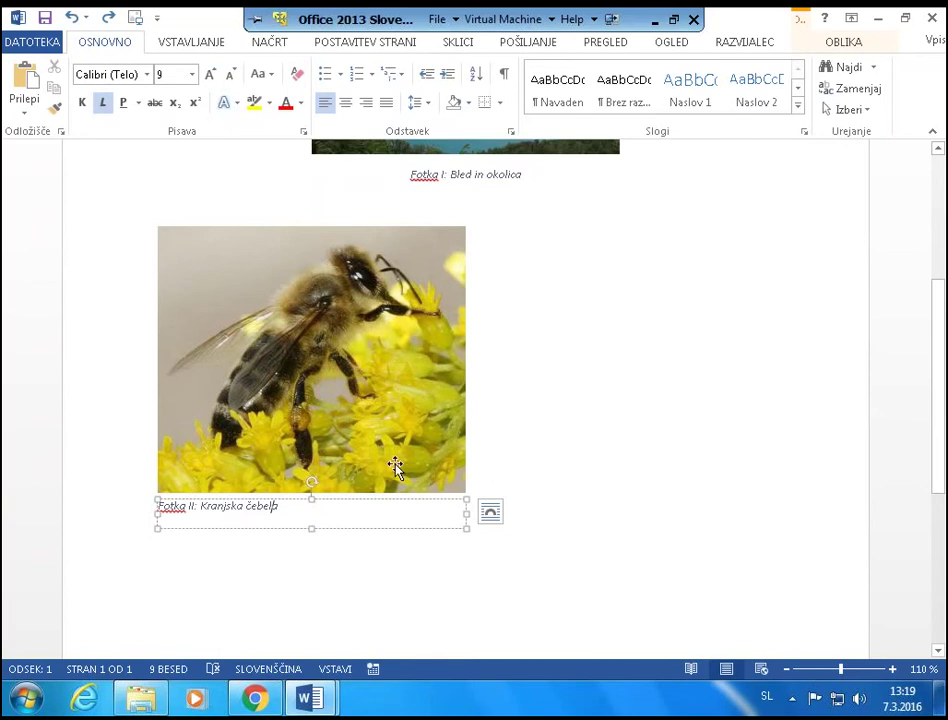
pyautogui.click(368, 505)
pyautogui.click(364, 500)
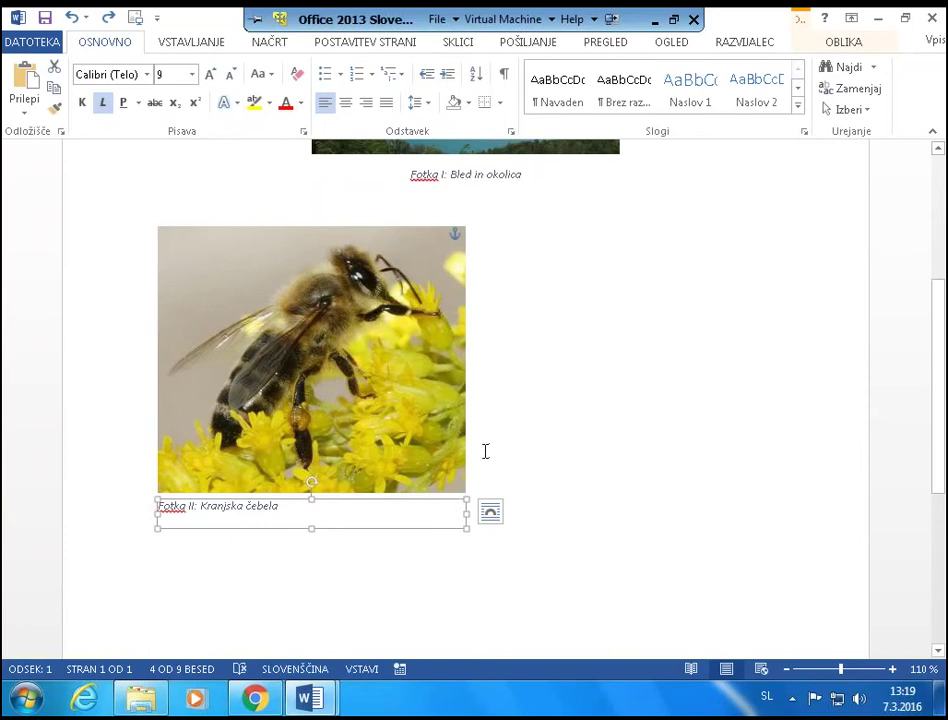
pyautogui.click(317, 392)
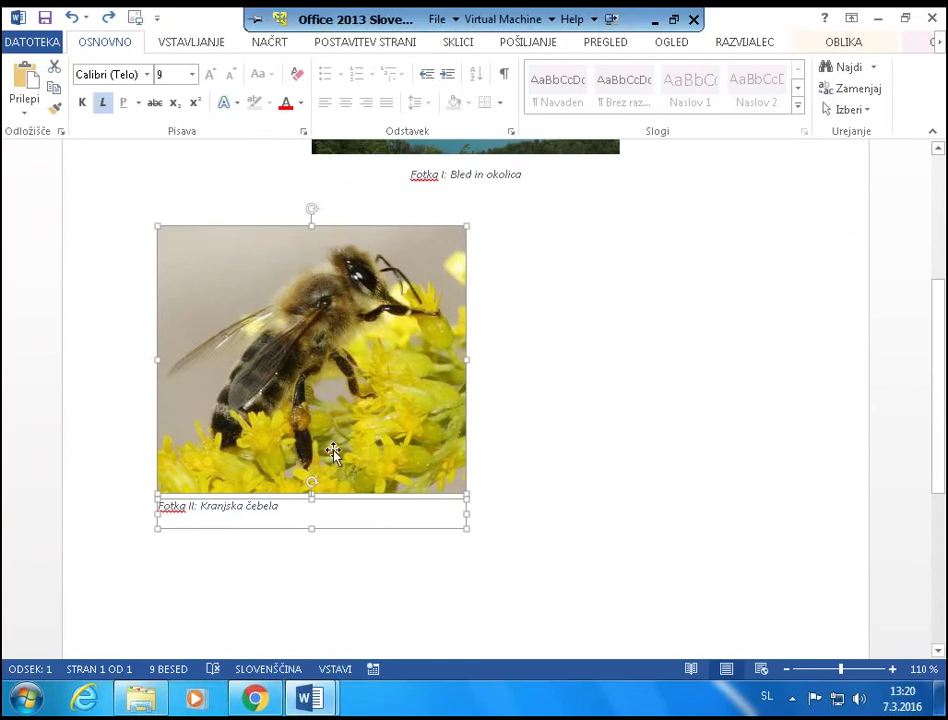
# Group the bee picture and its caption with Skupina > Združi.
pyautogui.rightClick(293, 372)
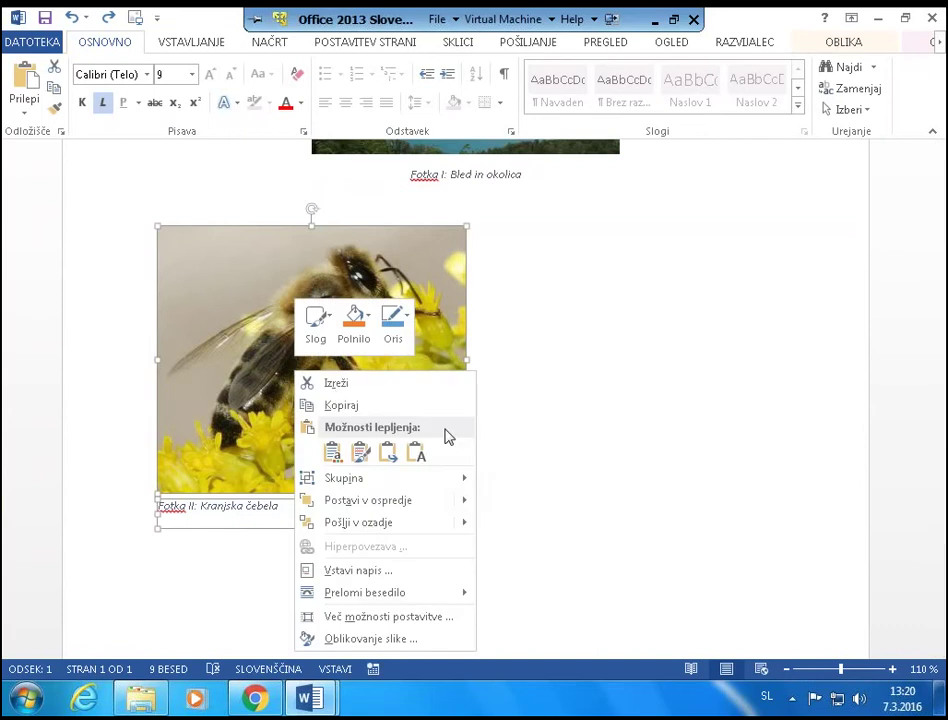
pyautogui.moveTo(368, 485)
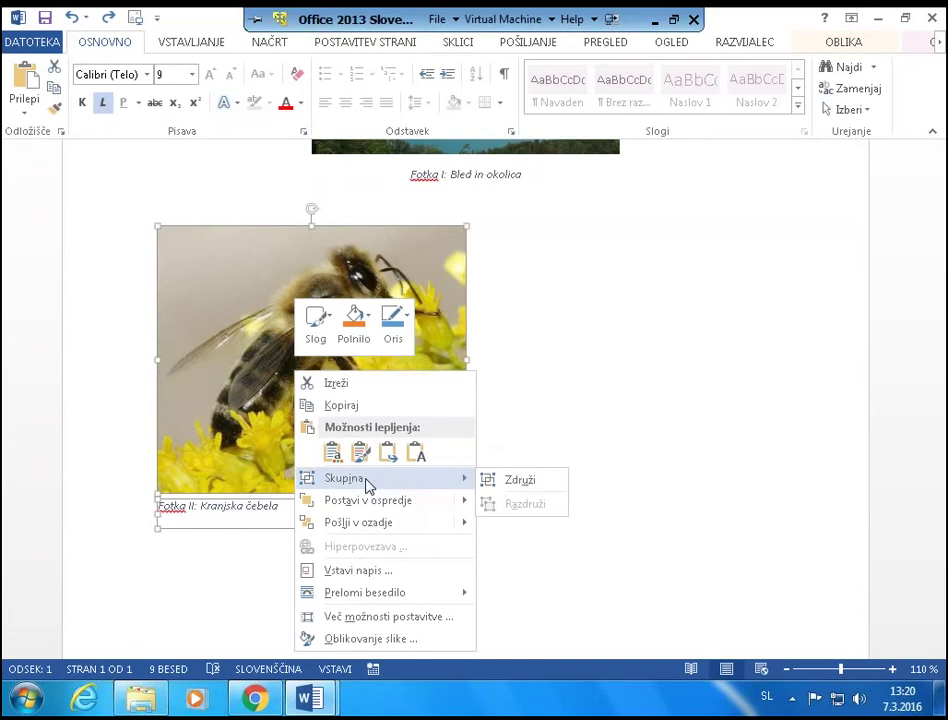
pyautogui.click(519, 480)
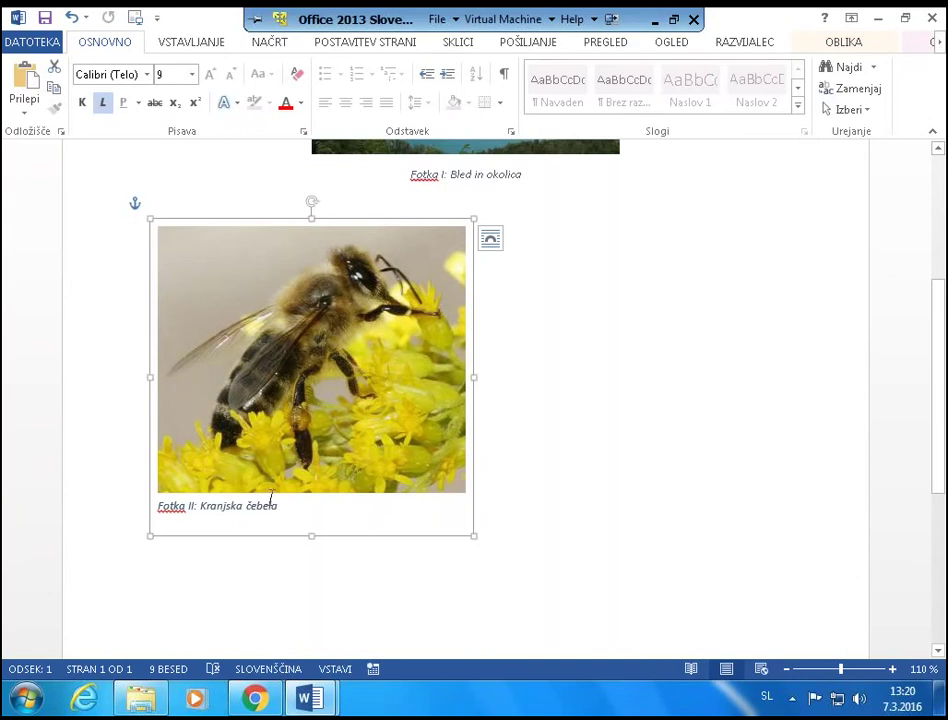
pyautogui.click(612, 315)
# Drag the grouped bee picture and caption left until it sits under the Bled photo.
pyautogui.moveTo(322, 292); pyautogui.dragTo(612, 292)
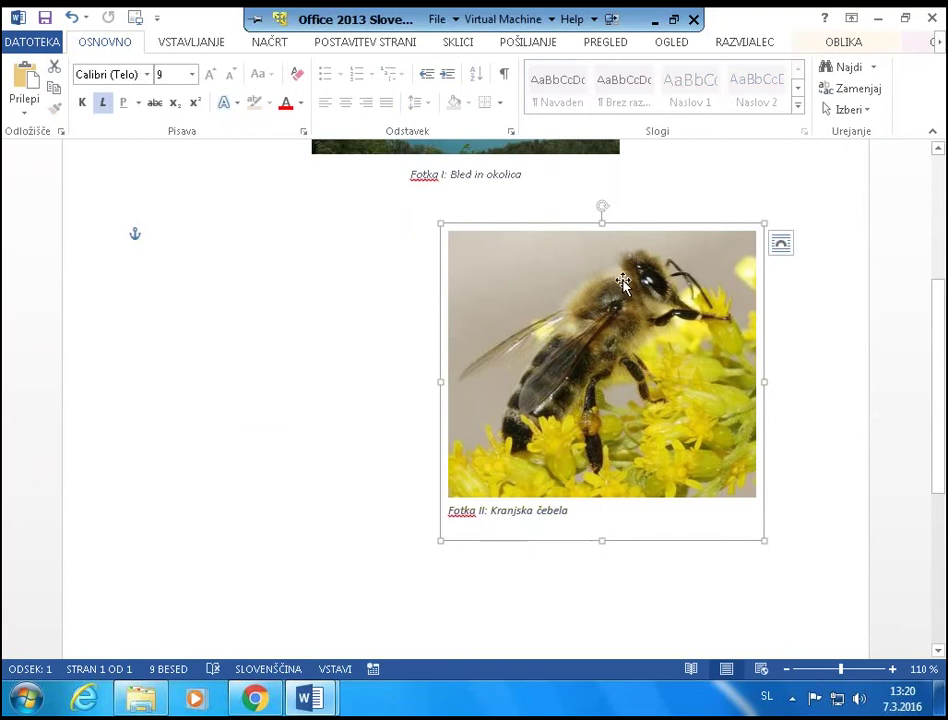
pyautogui.click(795, 330)
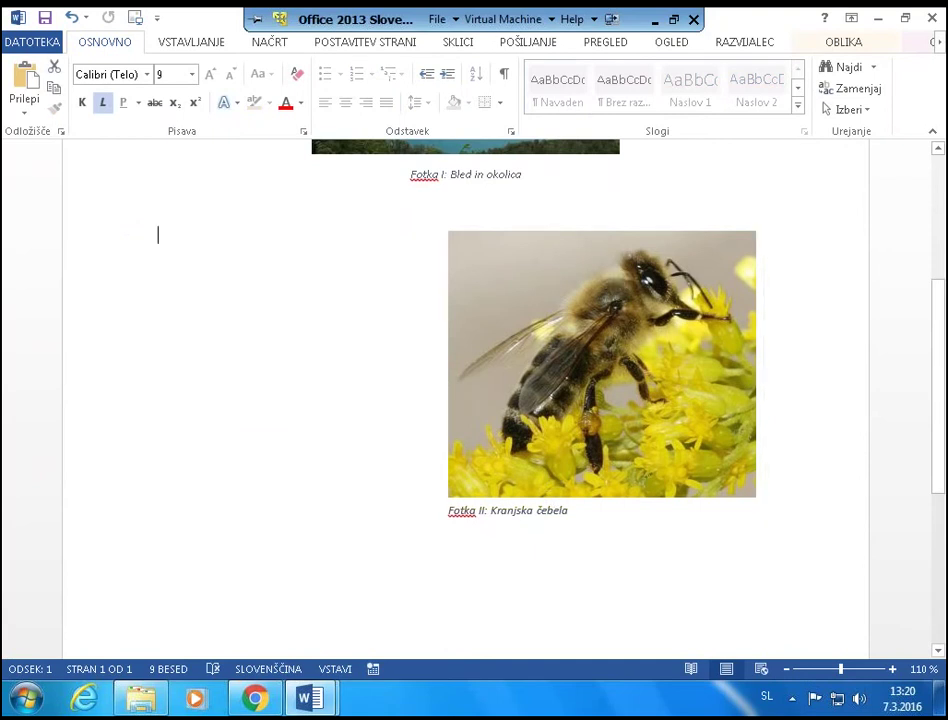
pyautogui.click(644, 310)
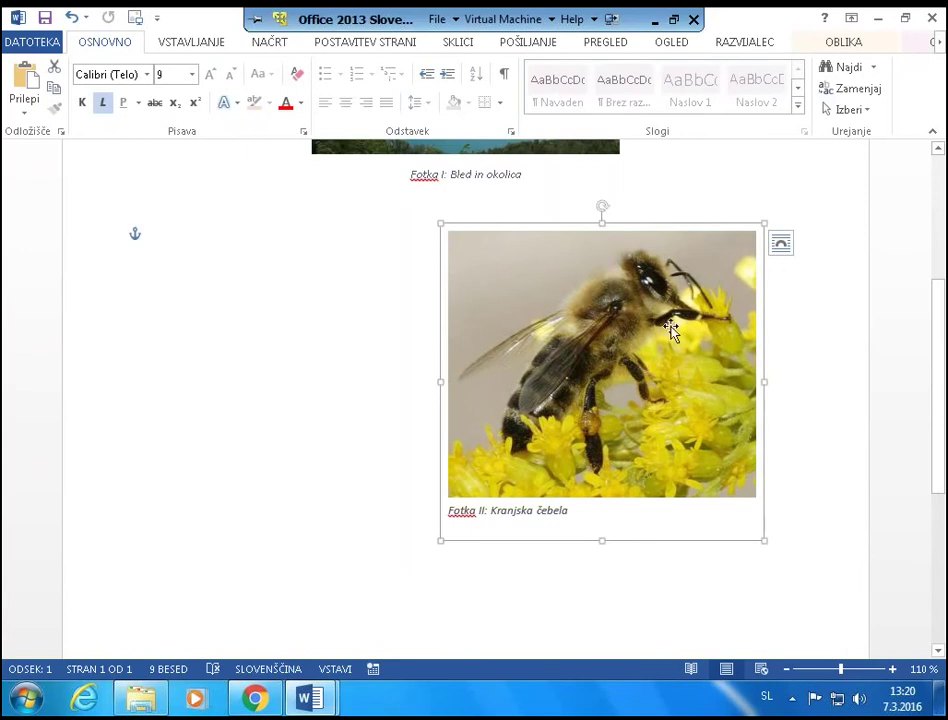
pyautogui.click(611, 315)
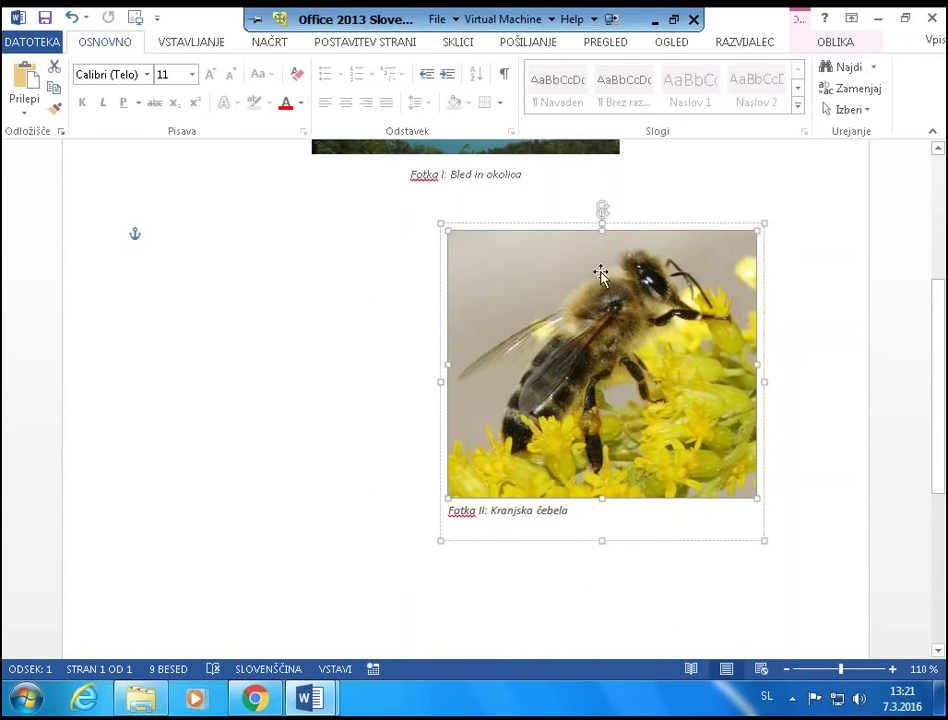
pyautogui.moveTo(614, 303); pyautogui.dragTo(614, 299)
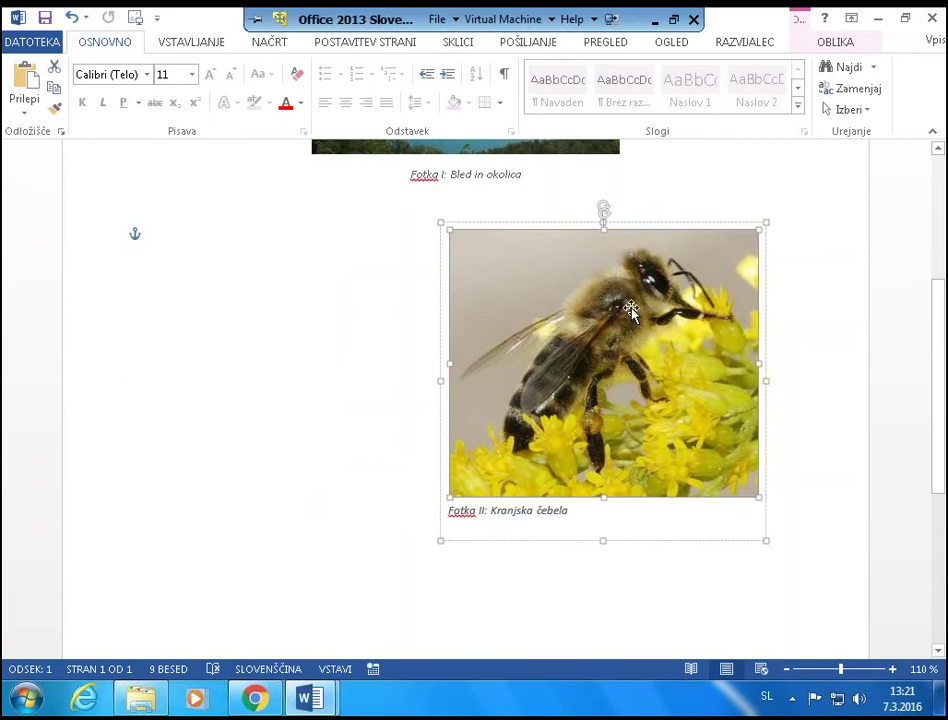
pyautogui.press('Left')
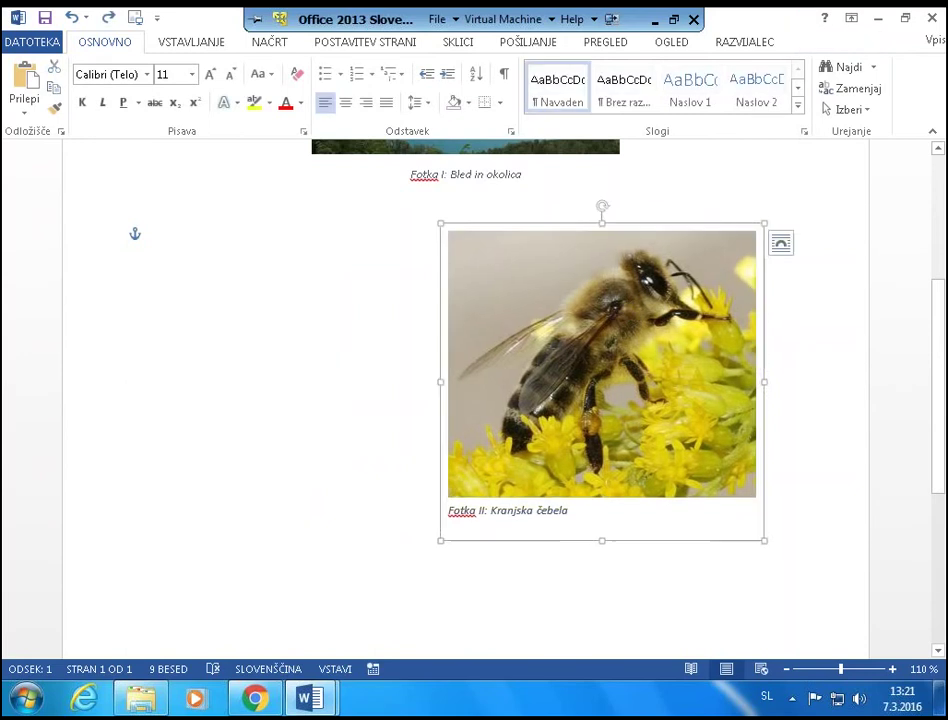
pyautogui.moveTo(674, 287); pyautogui.dragTo(667, 274)
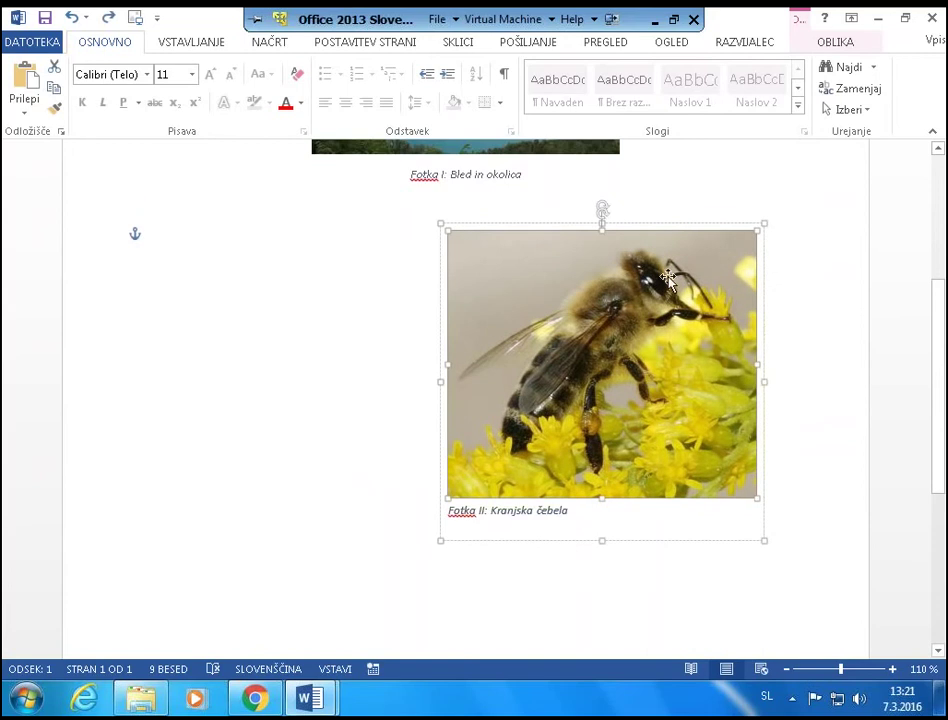
pyautogui.click(818, 327)
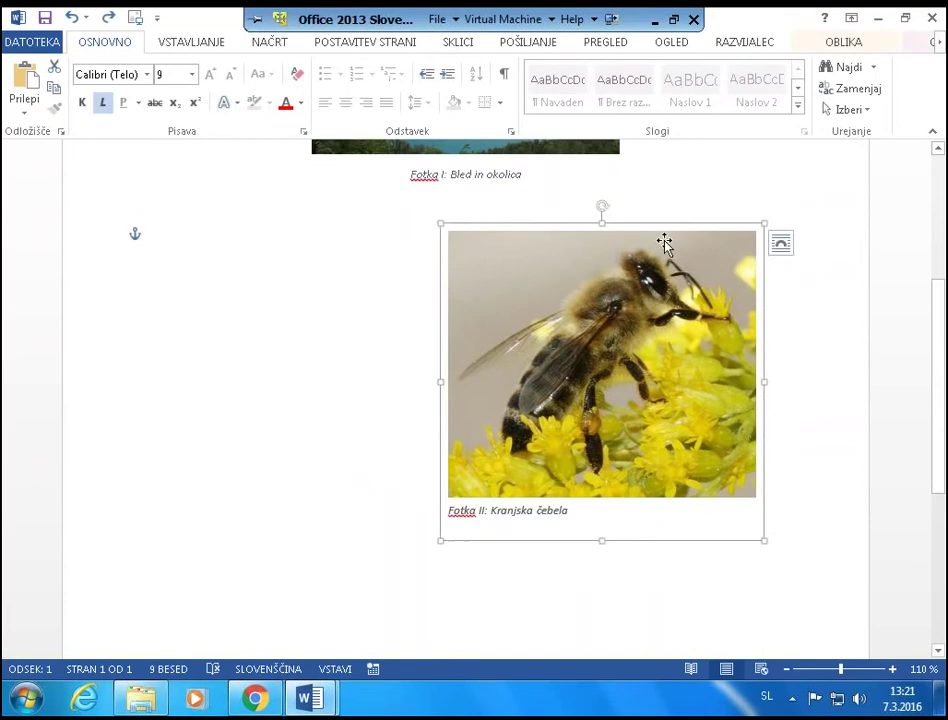
pyautogui.moveTo(662, 241); pyautogui.dragTo(553, 237)
# Set Kvadrat (square) text wrapping on the bee picture.
pyautogui.scroll(5, 553, 237)
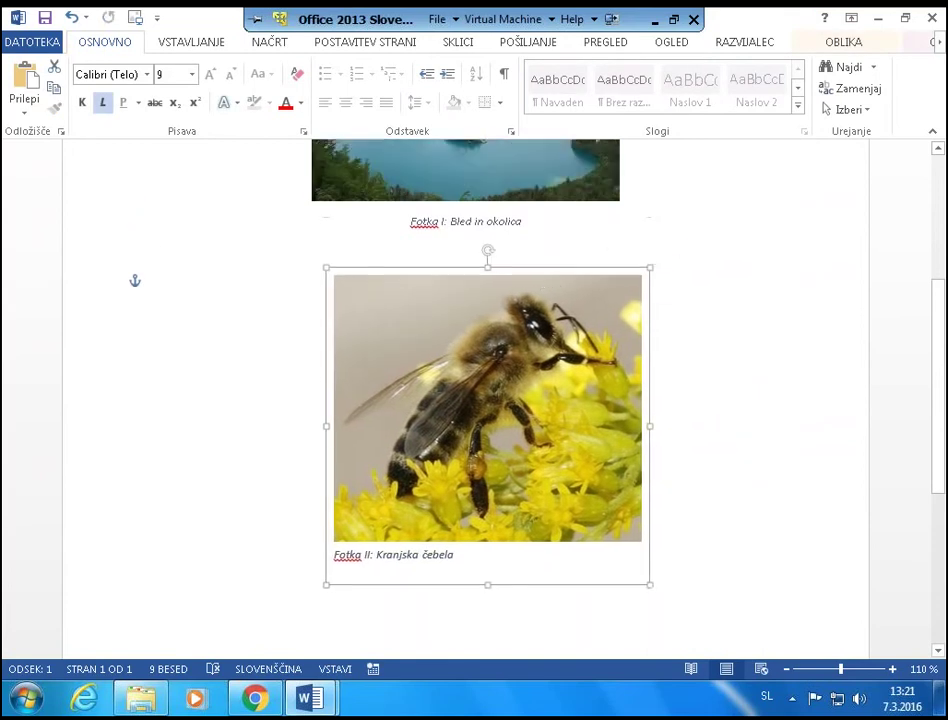
pyautogui.scroll(-1, 550, 238)
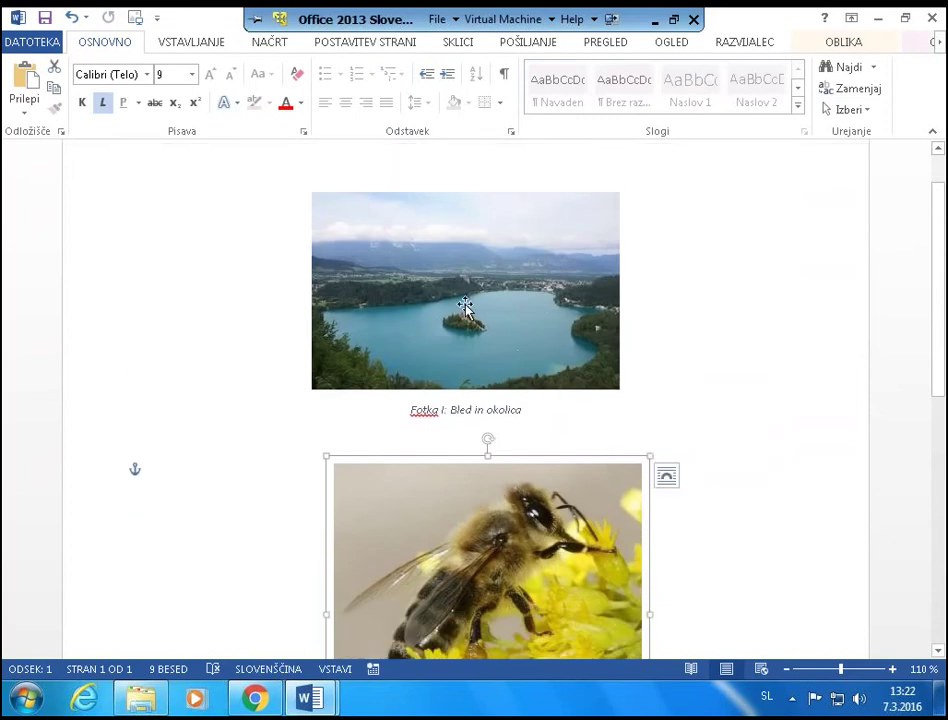
pyautogui.scroll(-1, 502, 307)
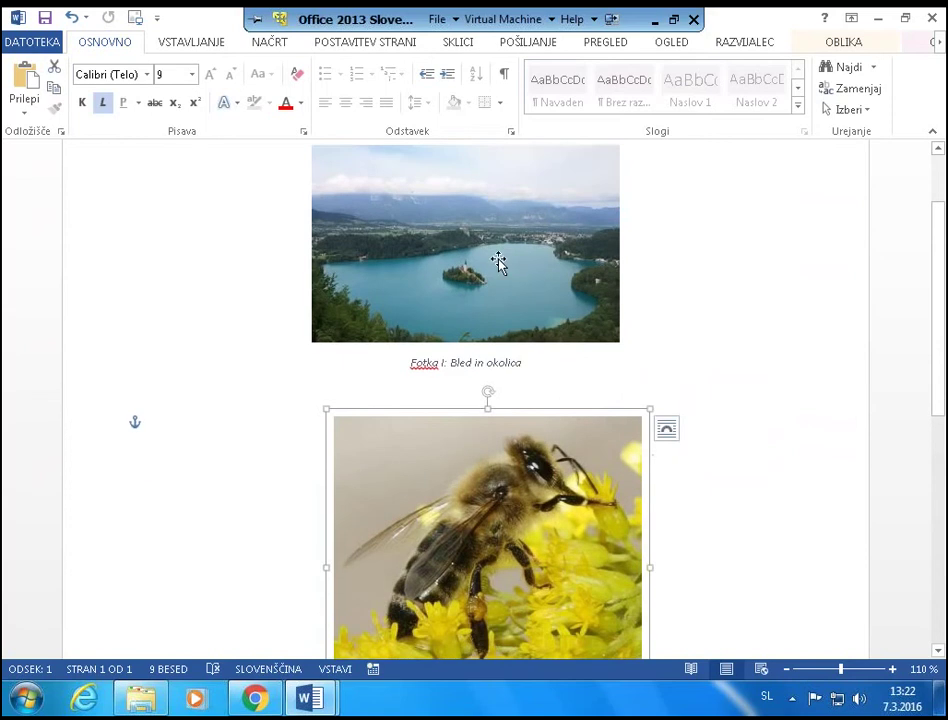
pyautogui.click(512, 218)
pyautogui.click(645, 158)
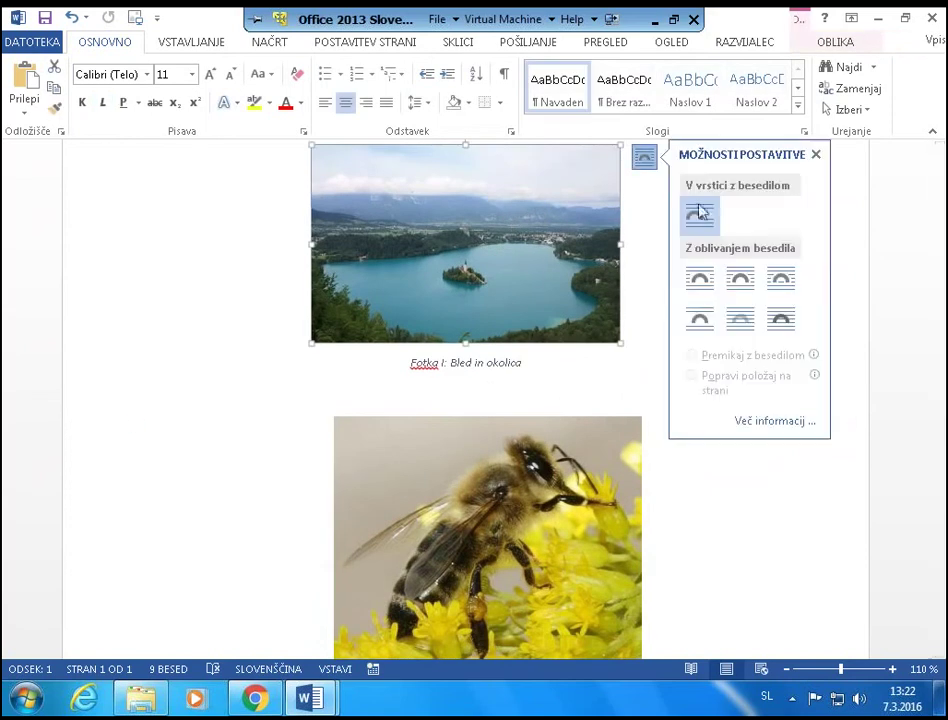
pyautogui.click(537, 425)
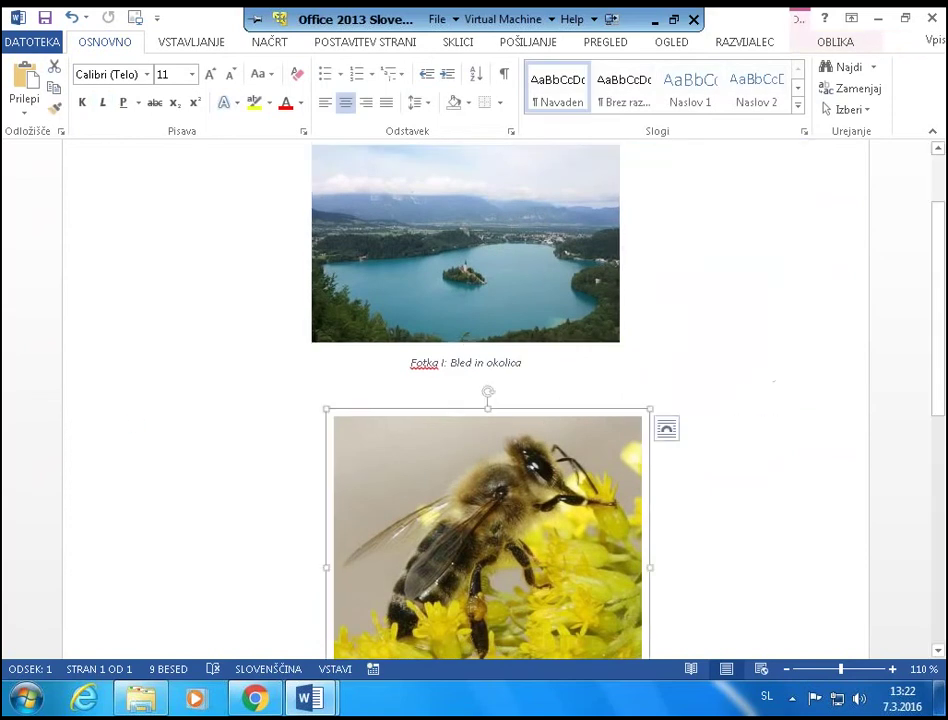
pyautogui.click(665, 428)
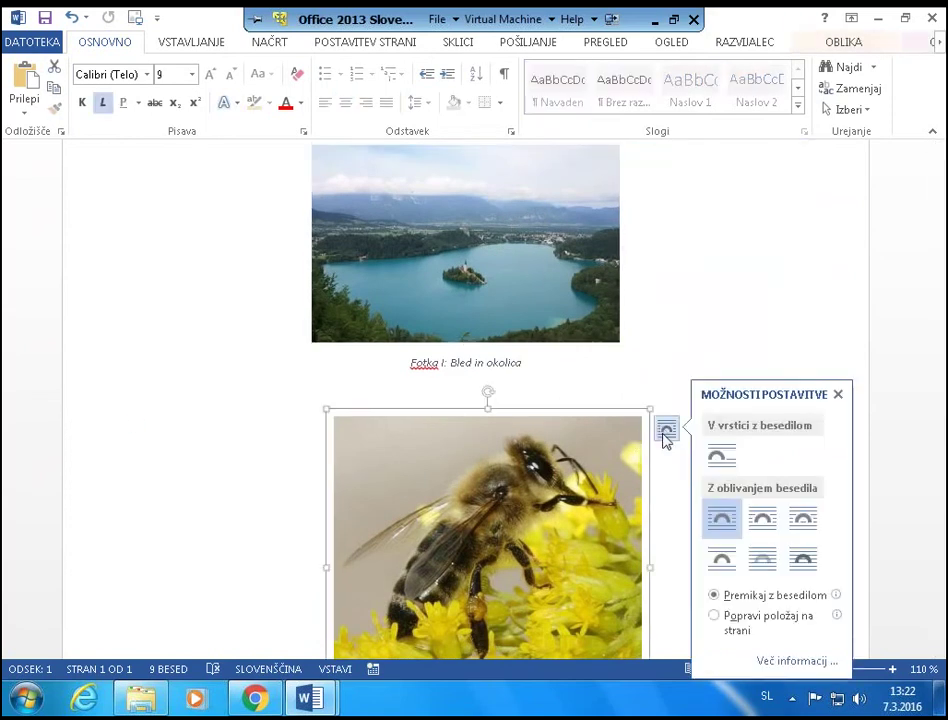
pyautogui.click(724, 520)
# Check the Bled and bee photos and their captions, then deselect the bee picture.
pyautogui.click(559, 340)
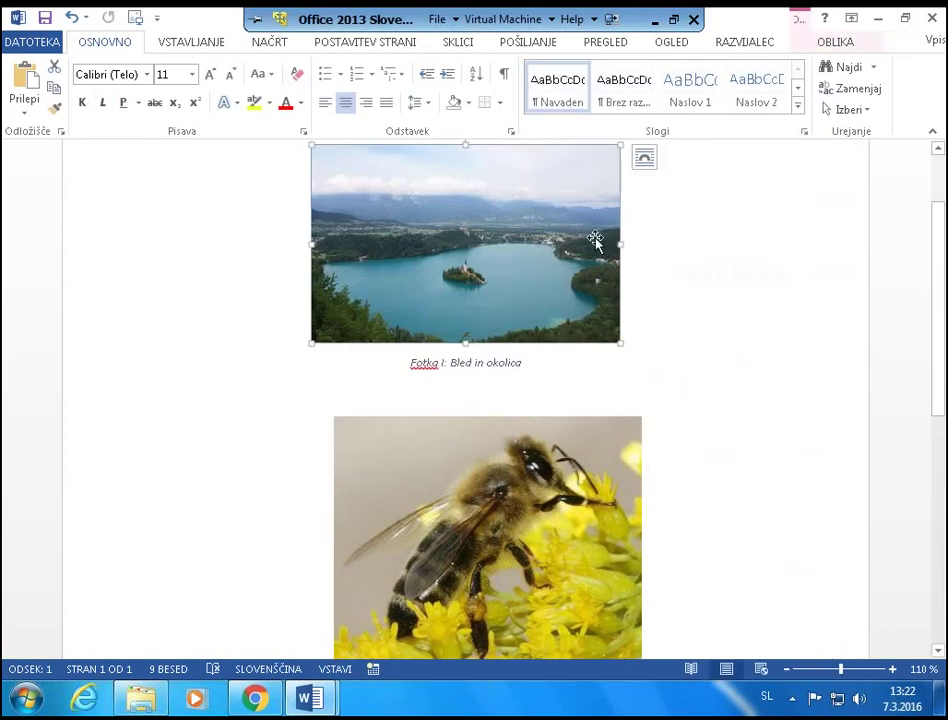
pyautogui.moveTo(516, 364); pyautogui.dragTo(474, 363)
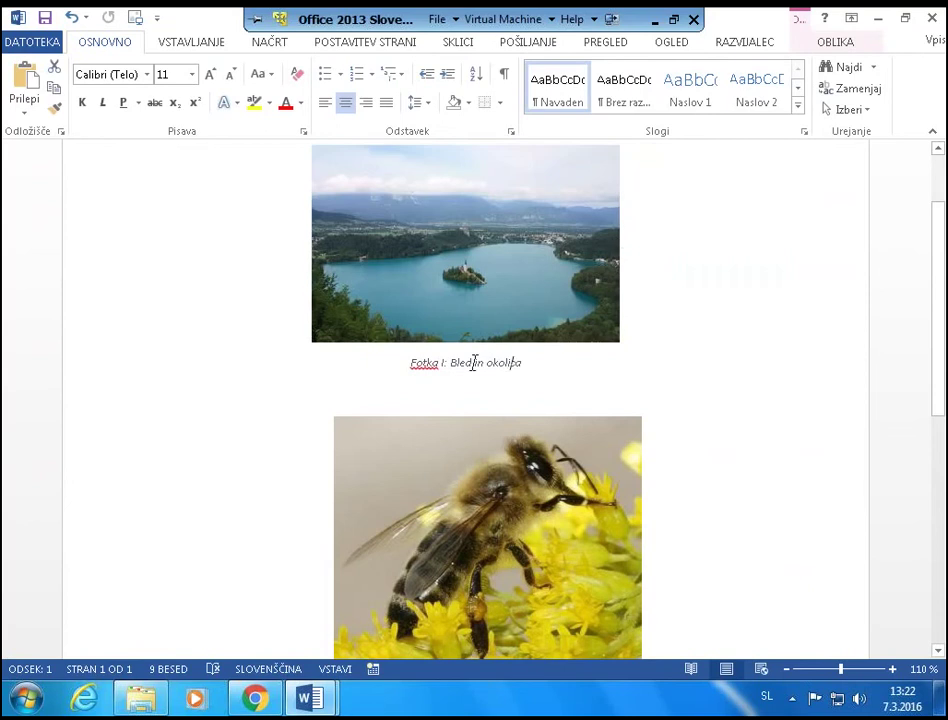
pyautogui.scroll(-3, 578, 391)
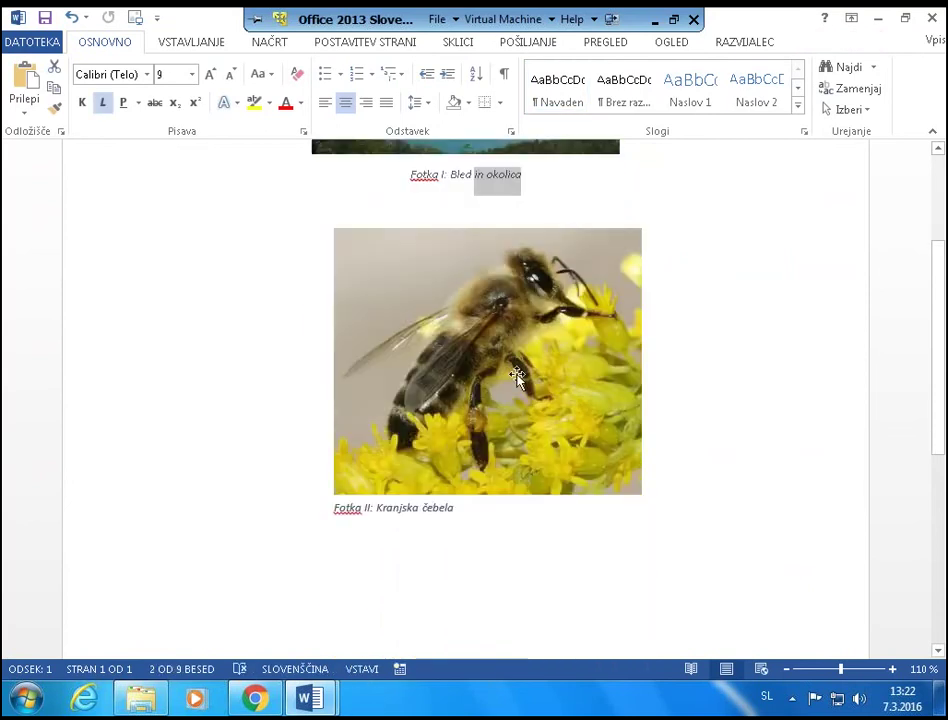
pyautogui.click(514, 377)
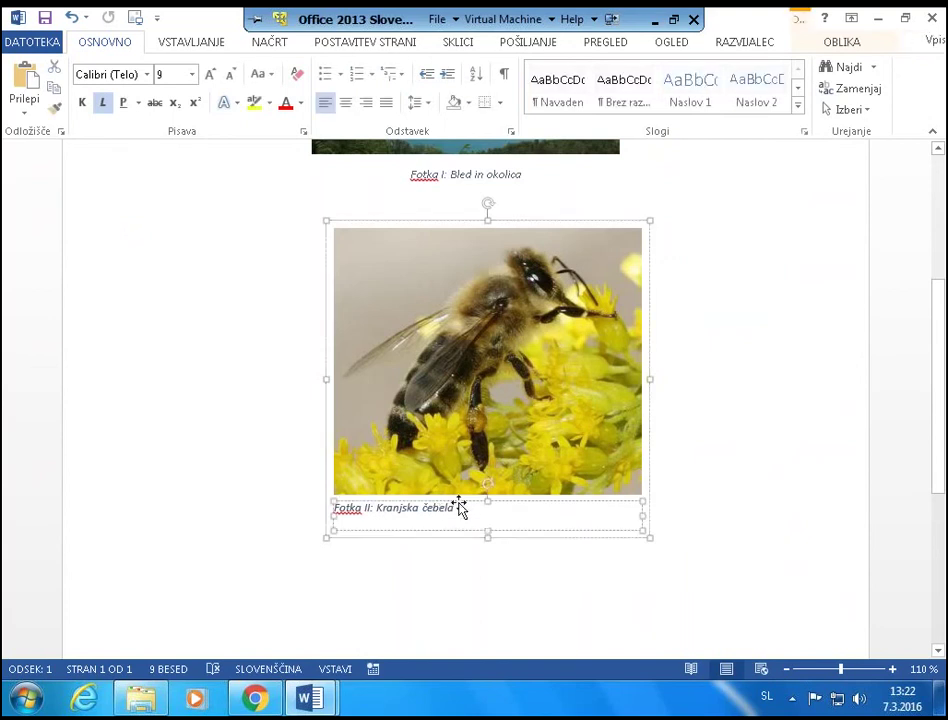
pyautogui.click(364, 503)
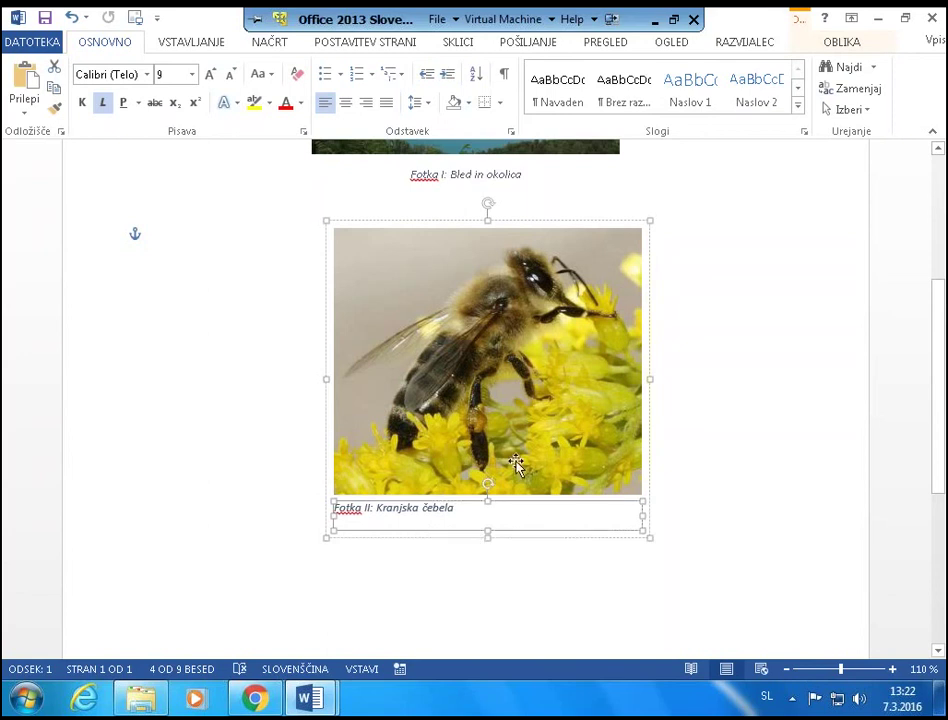
pyautogui.click(697, 376)
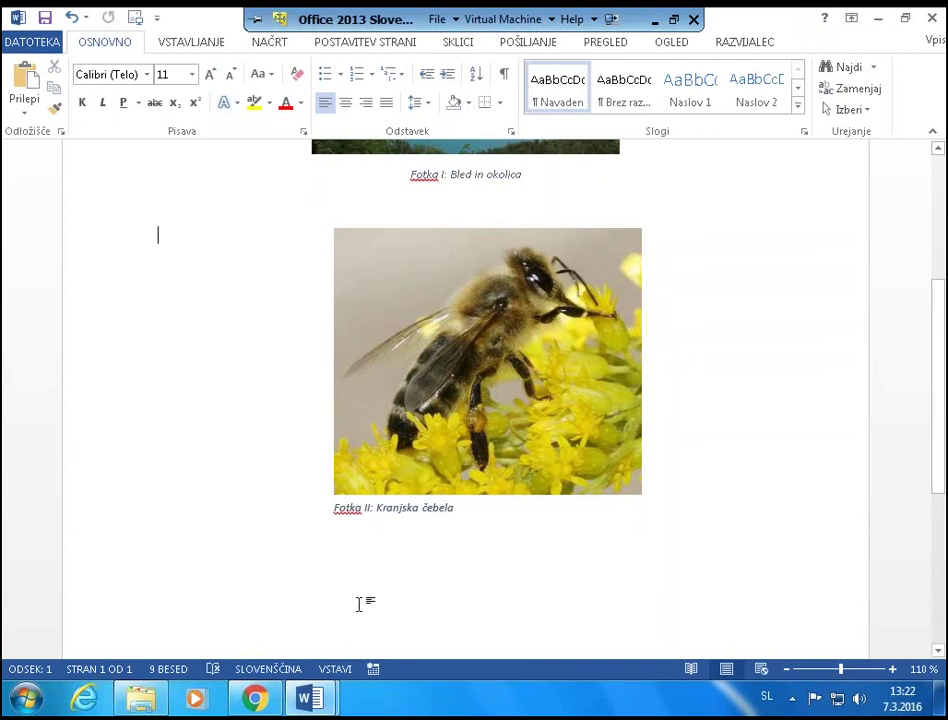
# Bring Chrome's Slovenija Wikipedia article forward at its Politika in uprava section.
pyautogui.moveTo(270, 700)
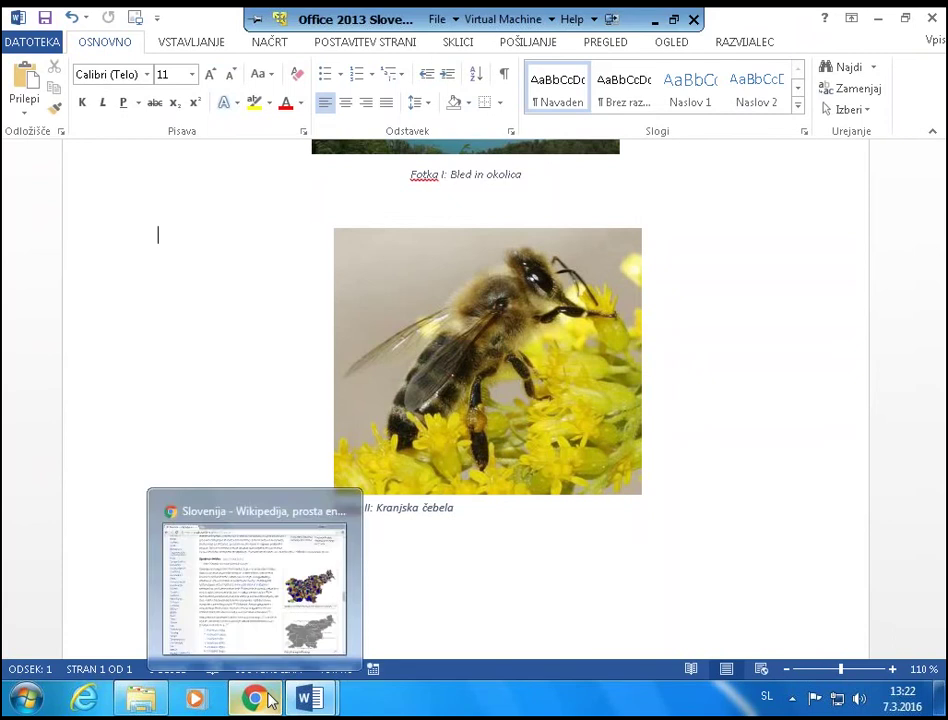
pyautogui.click(254, 590)
pyautogui.scroll(4, 733, 280)
pyautogui.scroll(-1, 733, 280)
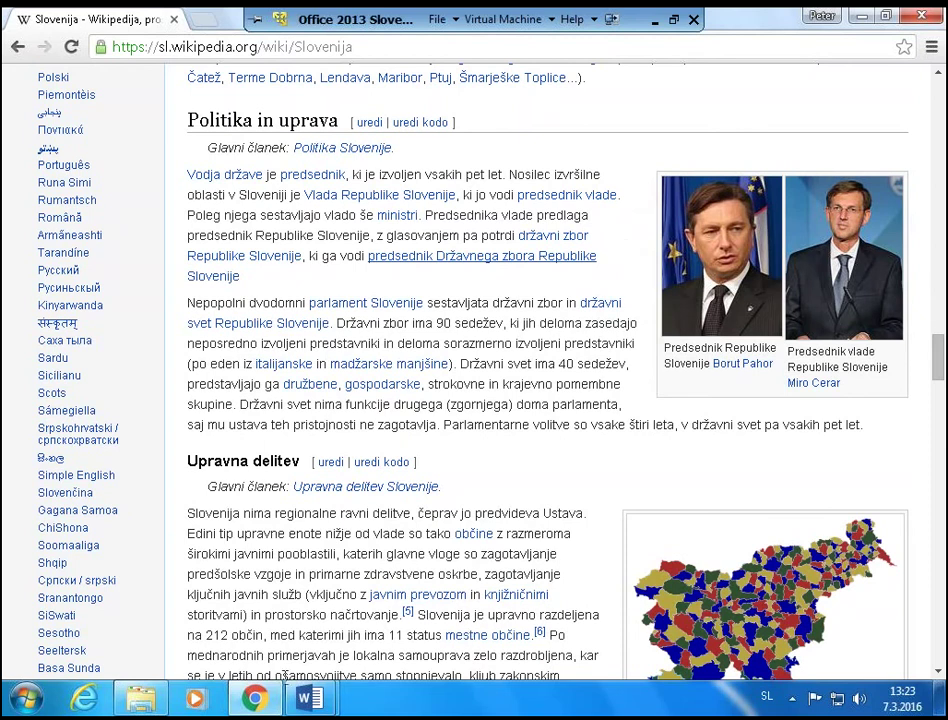
pyautogui.moveTo(310, 698)
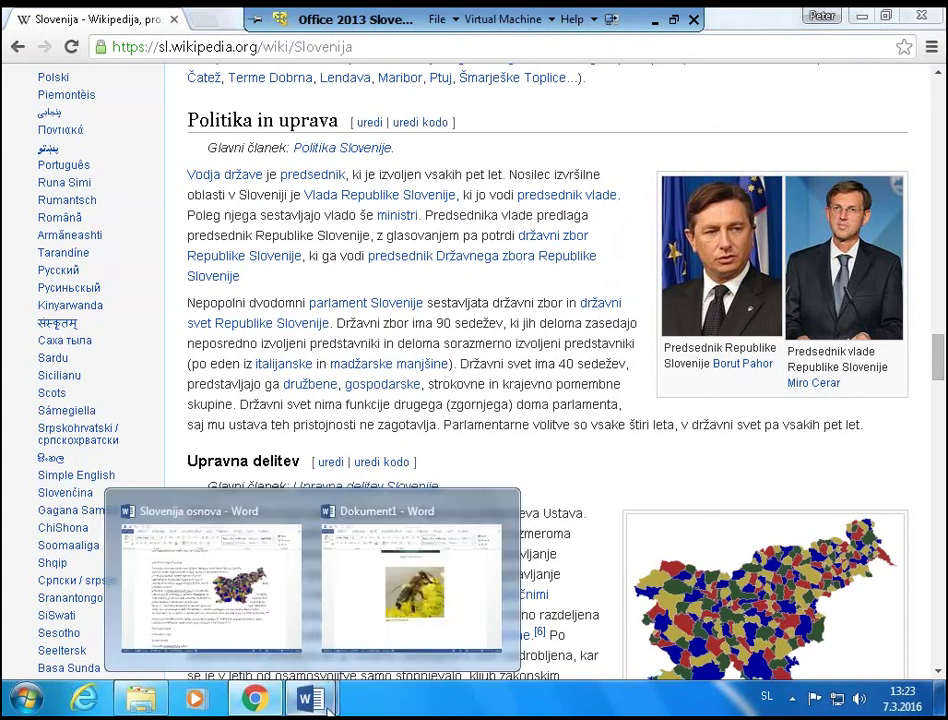
# Switch back to the Slovenija osnova document and scroll up to Politika in uprava.
pyautogui.click(243, 570)
pyautogui.scroll(5, 465, 400)
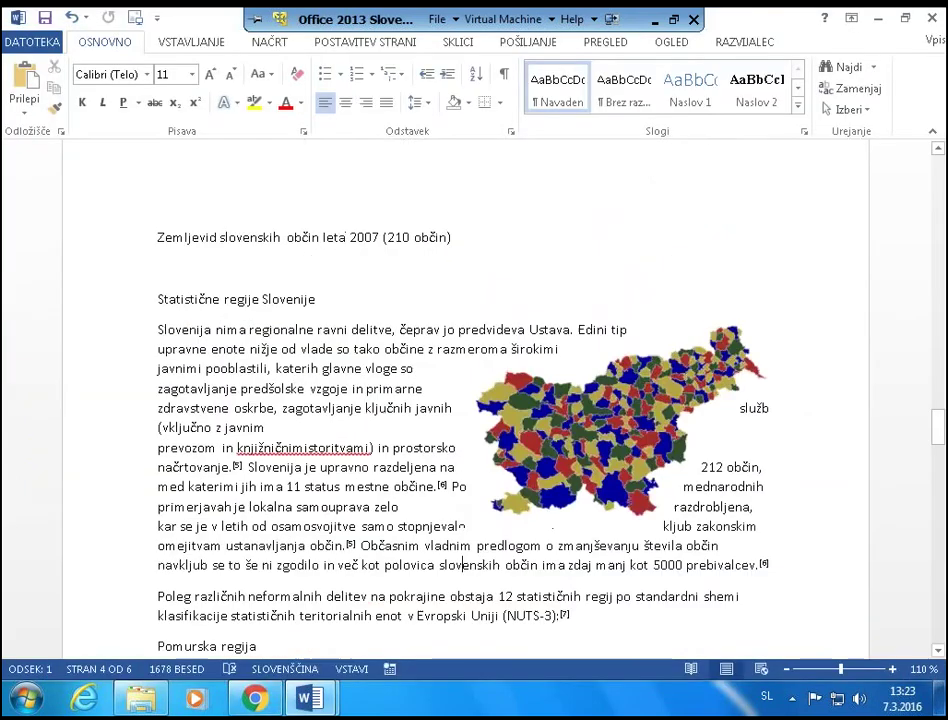
pyautogui.scroll(7, 377, 327)
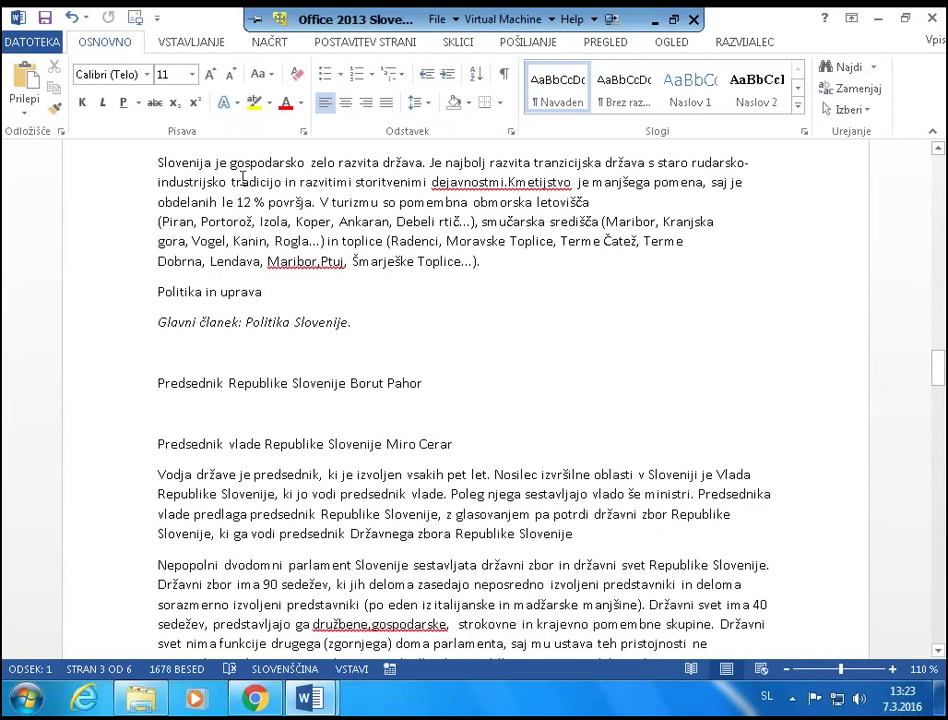
# Insert the president's portrait picture from the Vstavi sliko dialog.
pyautogui.click(190, 40)
pyautogui.click(113, 85)
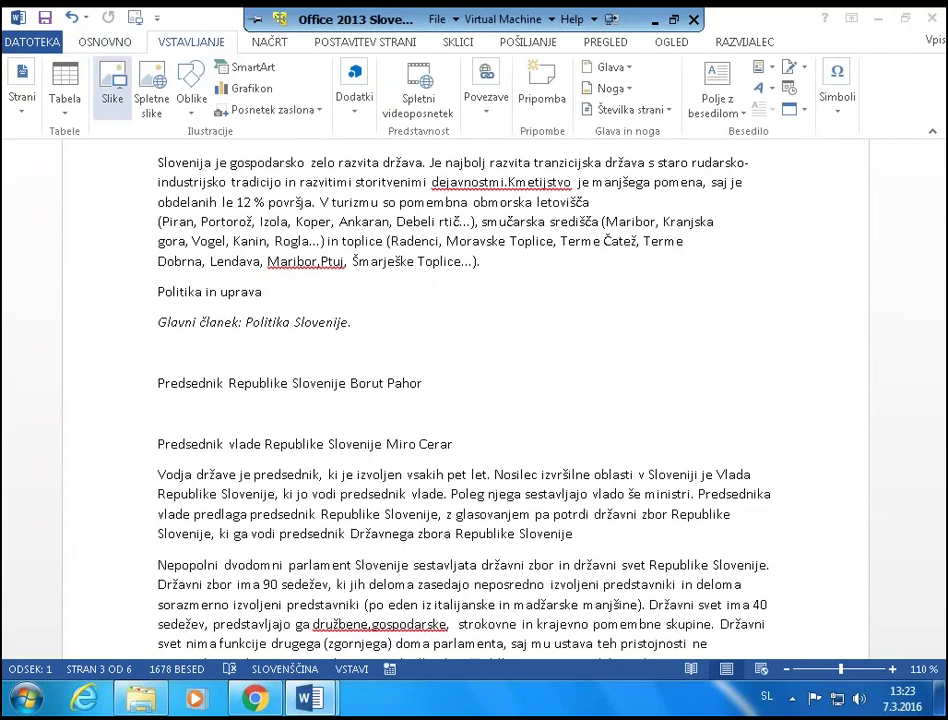
pyautogui.scroll(-3, 866, 330)
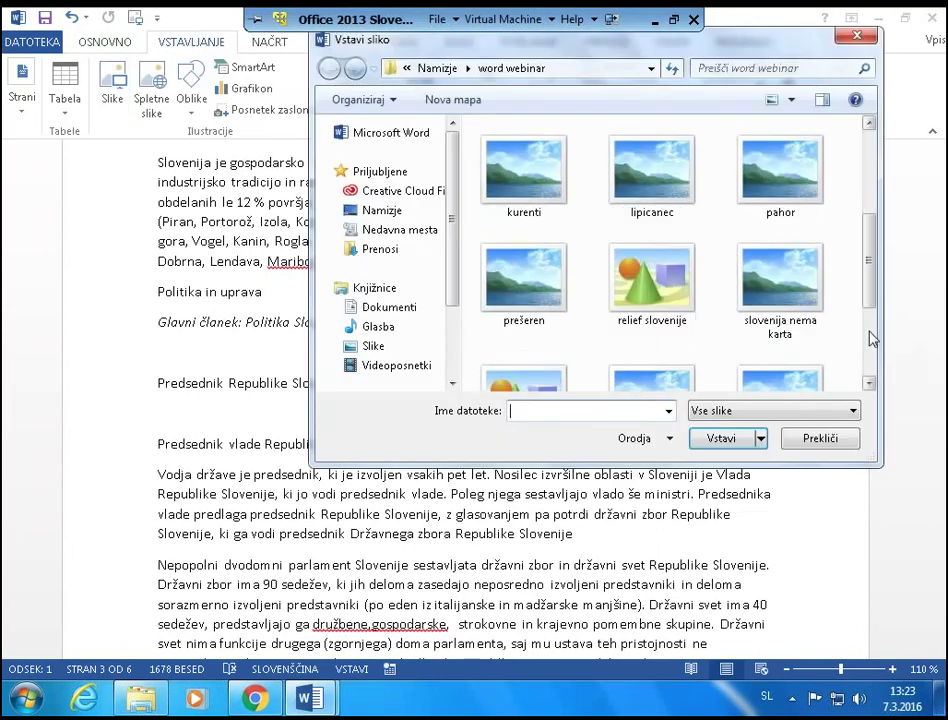
pyautogui.scroll(-2, 870, 330)
pyautogui.scroll(3, 870, 300)
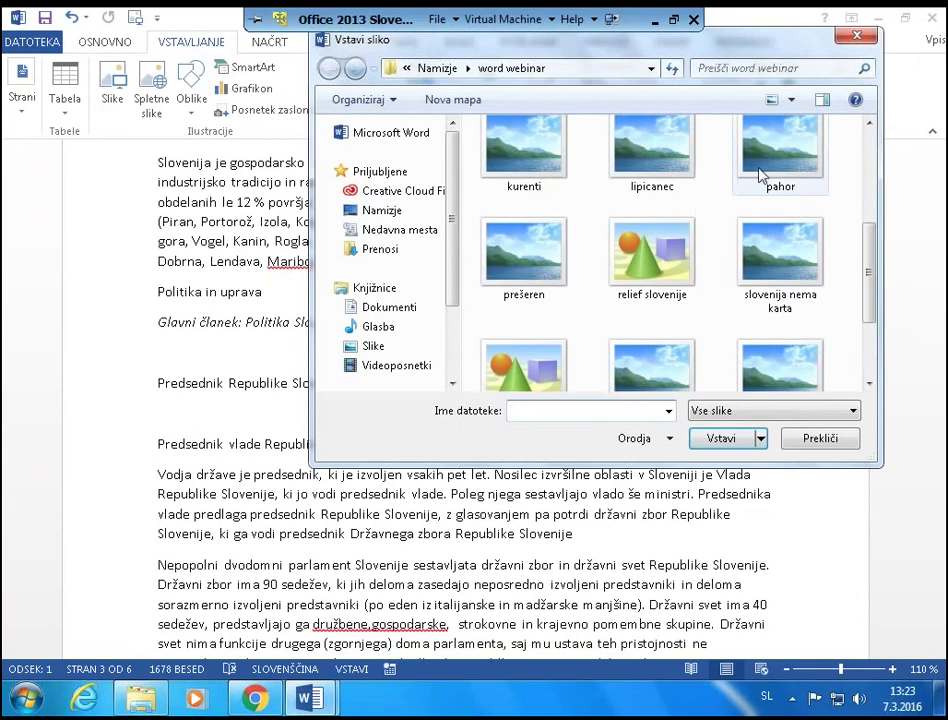
pyautogui.click(759, 176)
pyautogui.click(724, 440)
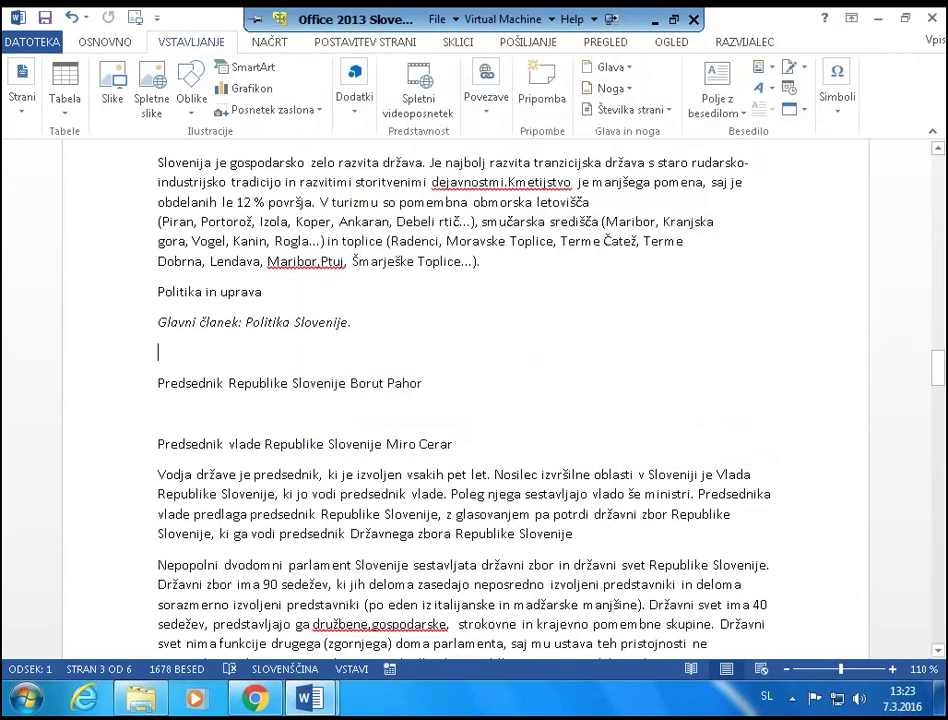
pyautogui.scroll(-2, 402, 485)
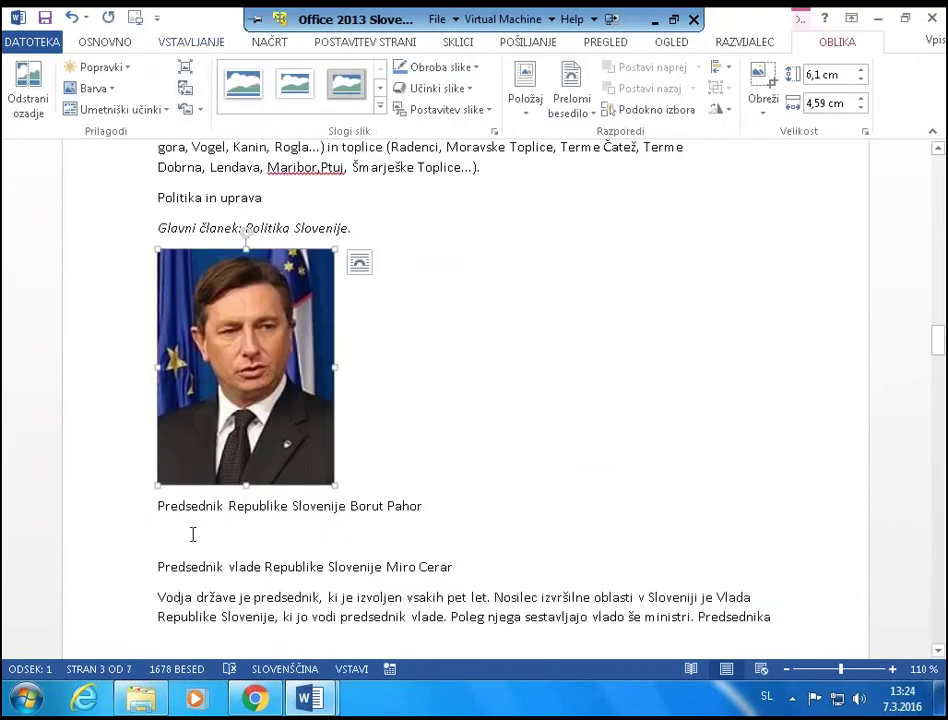
pyautogui.click(193, 535)
# Insert the 'cerar' picture on the empty line below the Pahor caption.
pyautogui.scroll(-3, 461, 366)
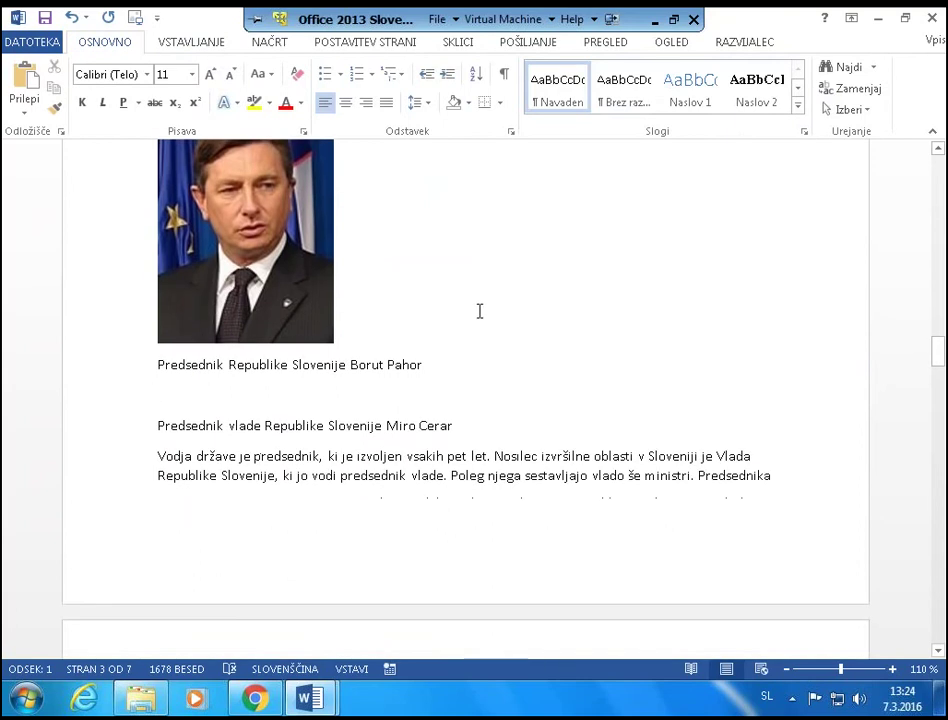
pyautogui.click(184, 45)
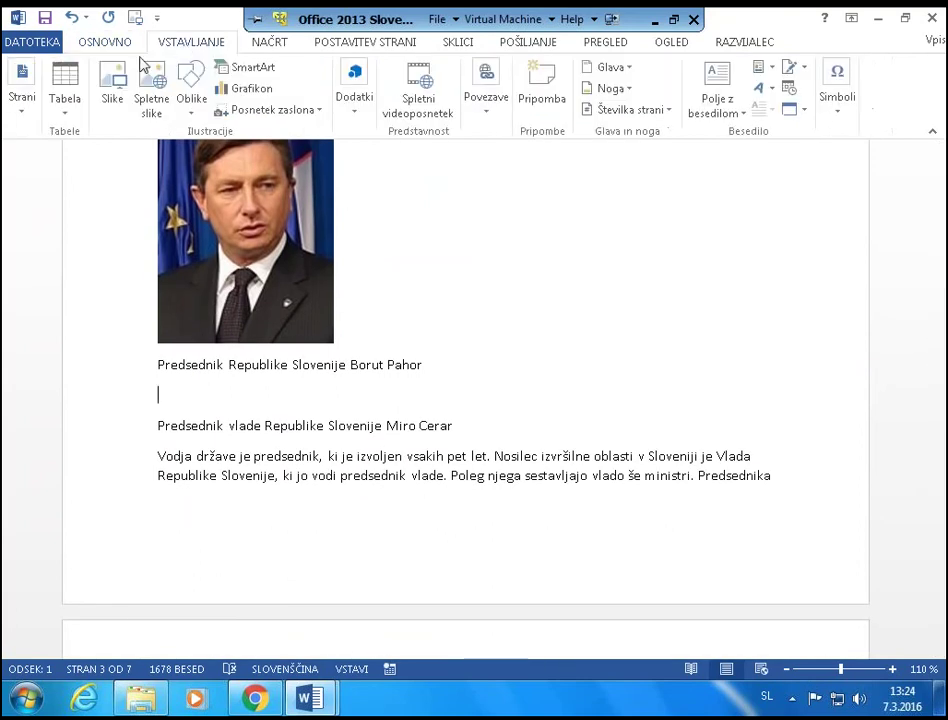
pyautogui.click(113, 95)
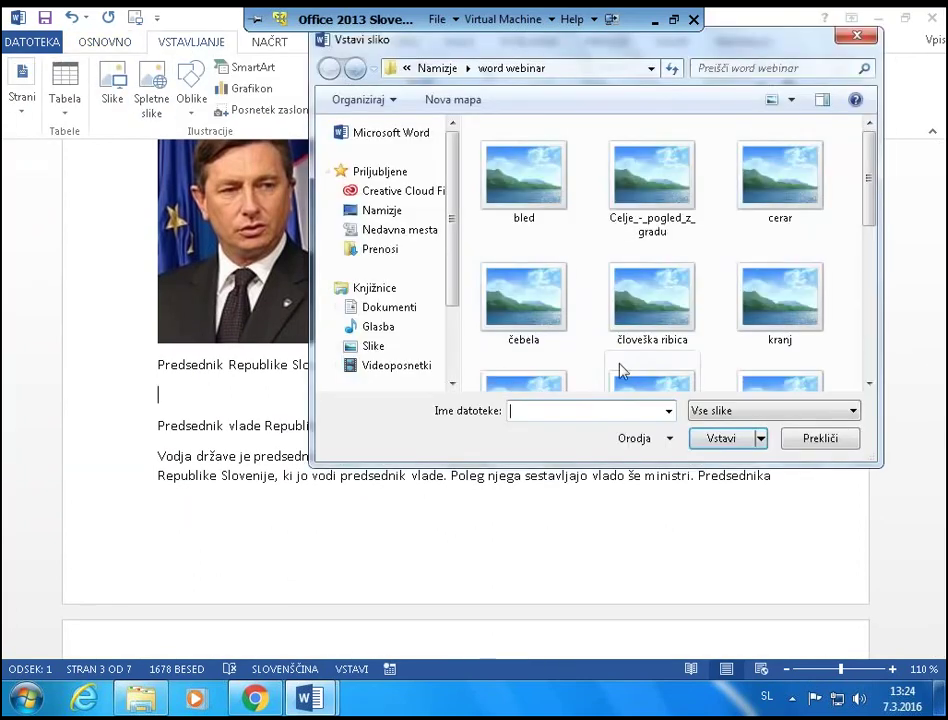
pyautogui.doubleClick(798, 190)
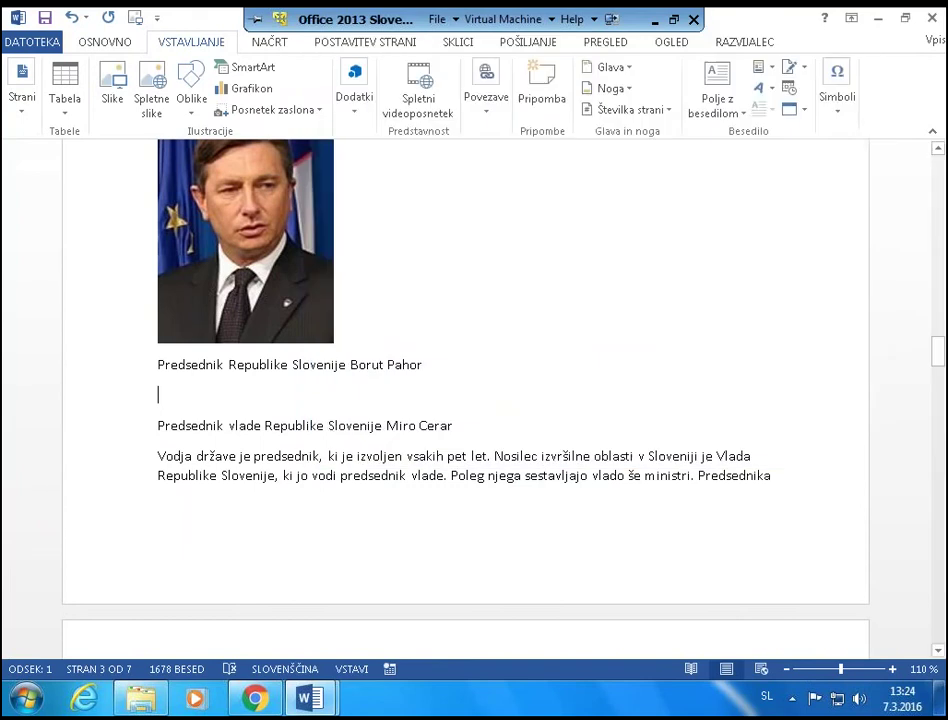
pyautogui.scroll(2, 493, 381)
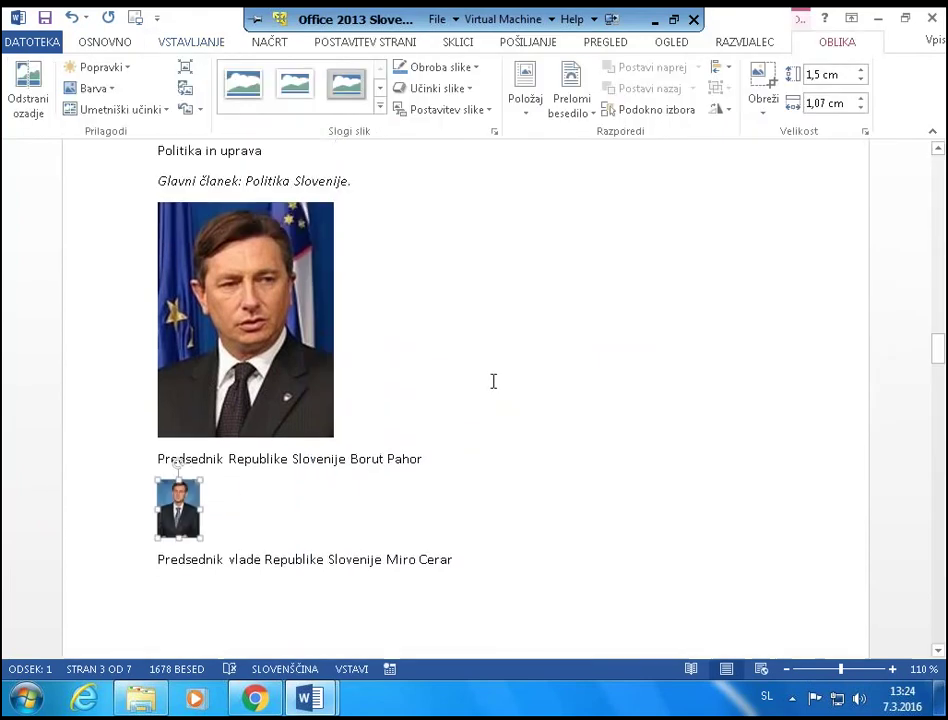
pyautogui.click(270, 307)
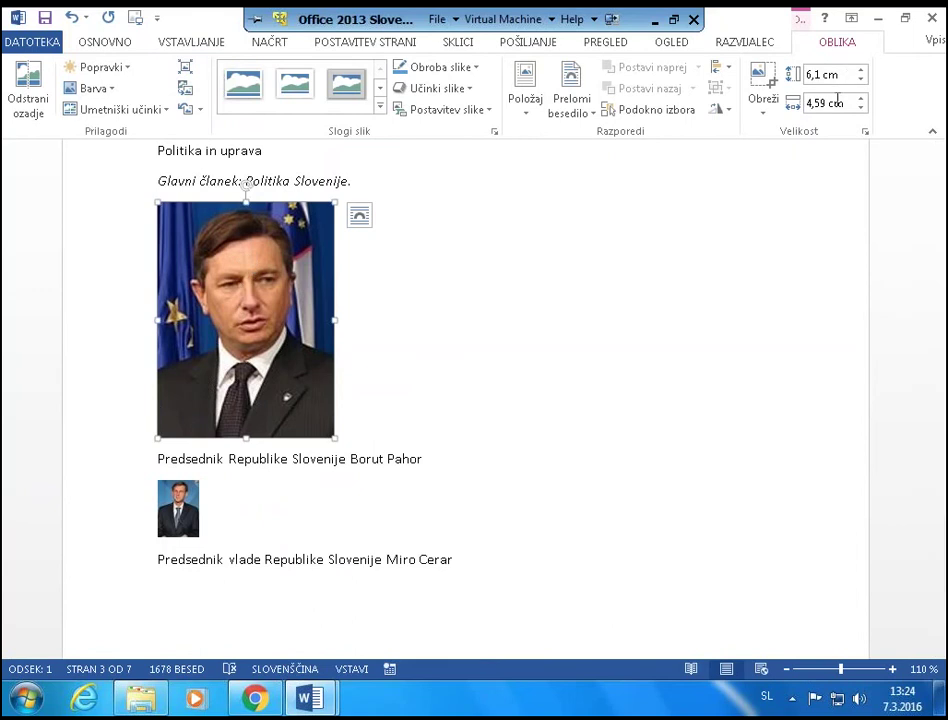
pyautogui.click(186, 505)
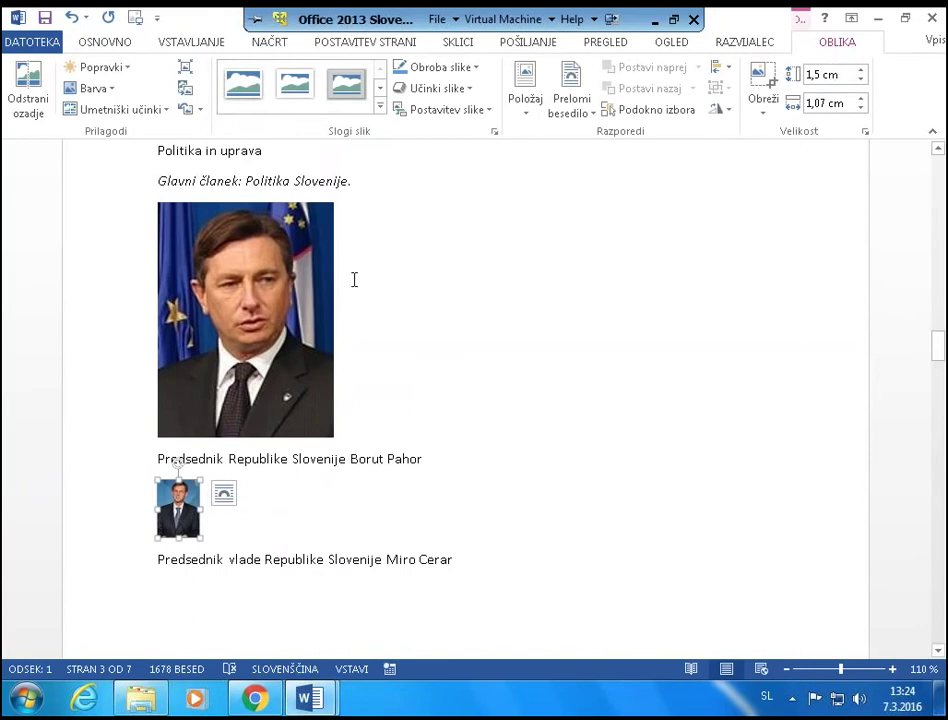
pyautogui.click(241, 288)
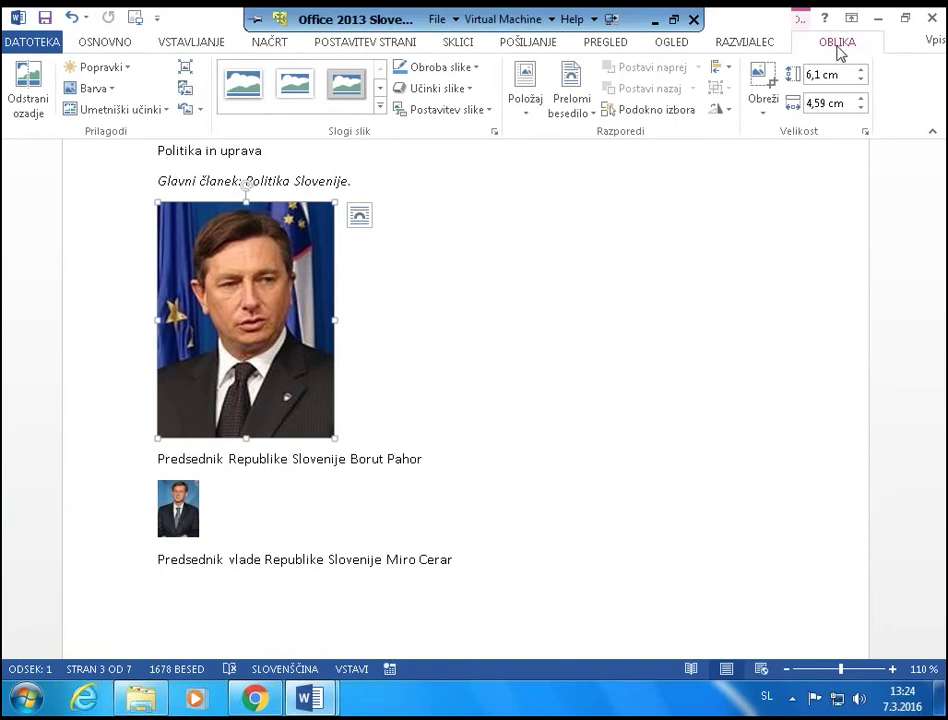
# Crop the Pahor photo with the 2:3 aspect ratio and set its width to 3,5 cm.
pyautogui.click(763, 112)
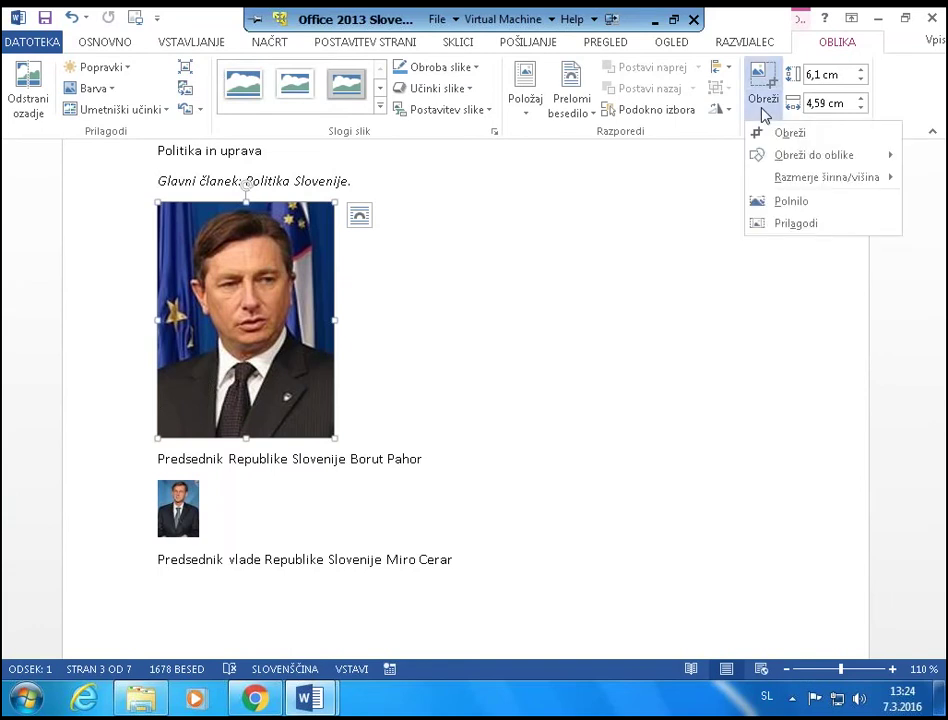
pyautogui.moveTo(785, 176)
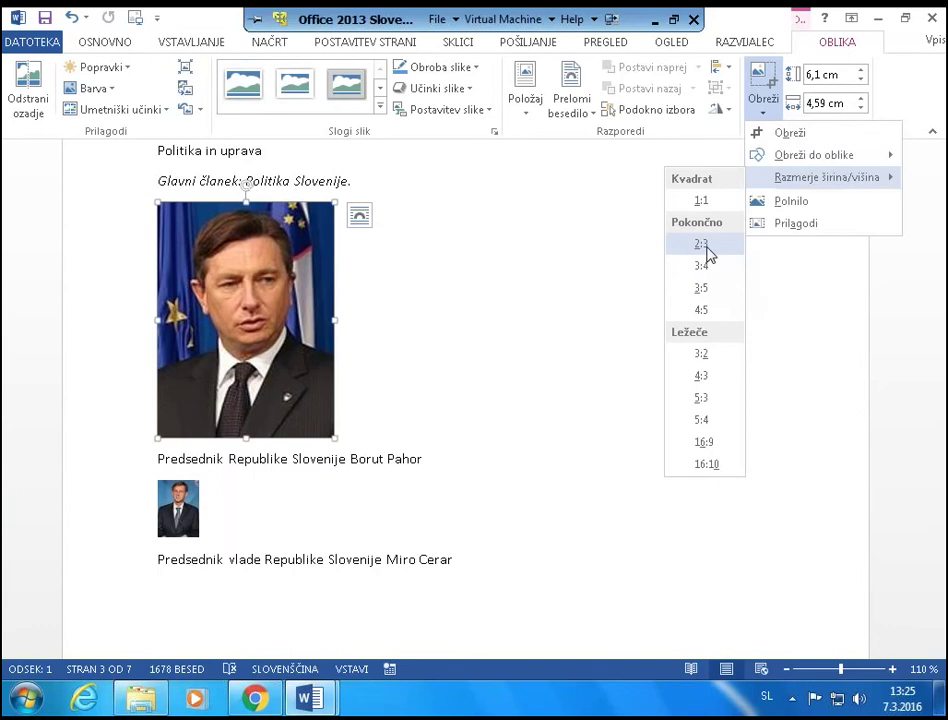
pyautogui.click(704, 246)
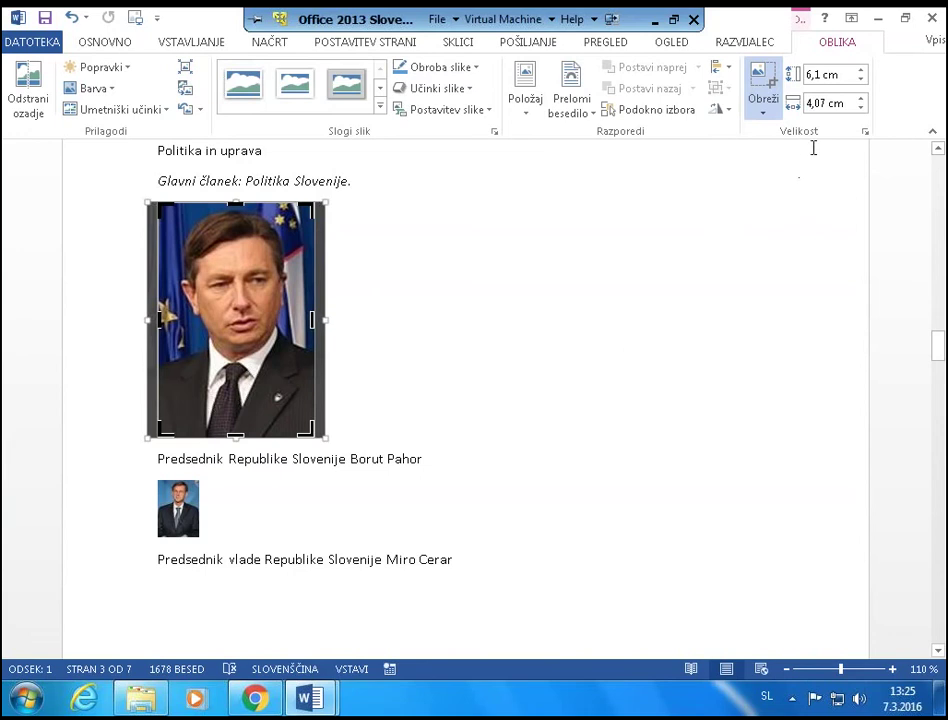
pyautogui.click(830, 103)
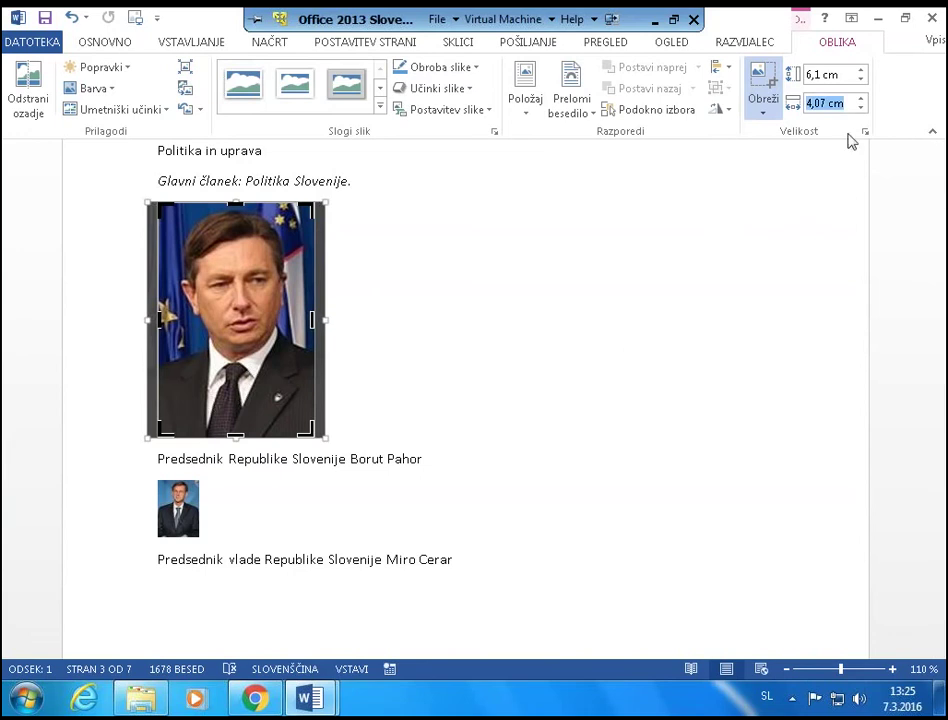
pyautogui.write('3')
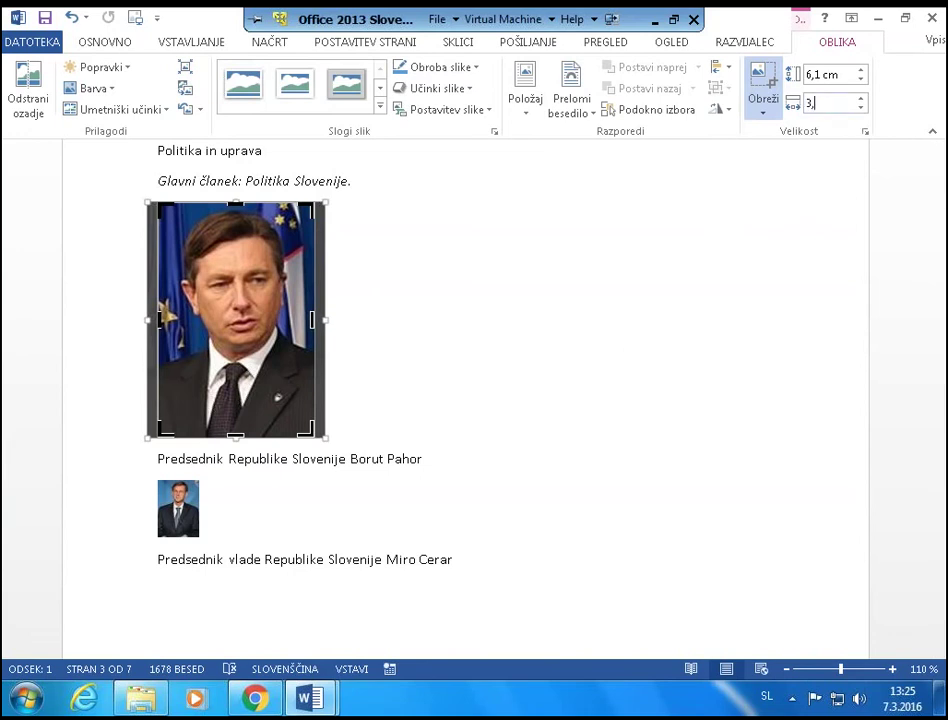
pyautogui.write(',5')
pyautogui.press('Return')
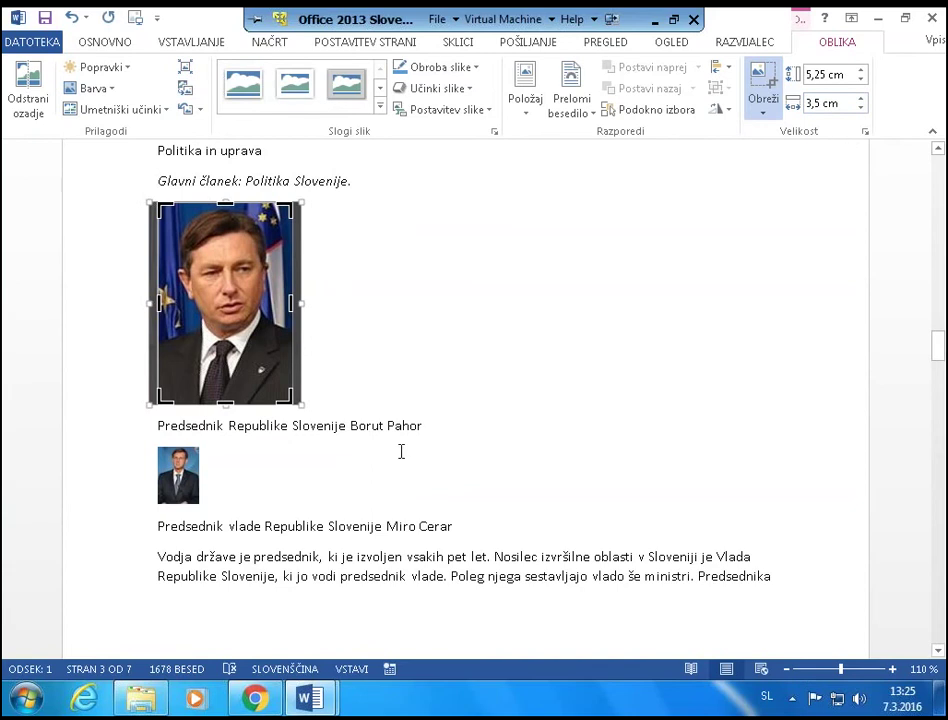
pyautogui.click(361, 279)
pyautogui.click(285, 275)
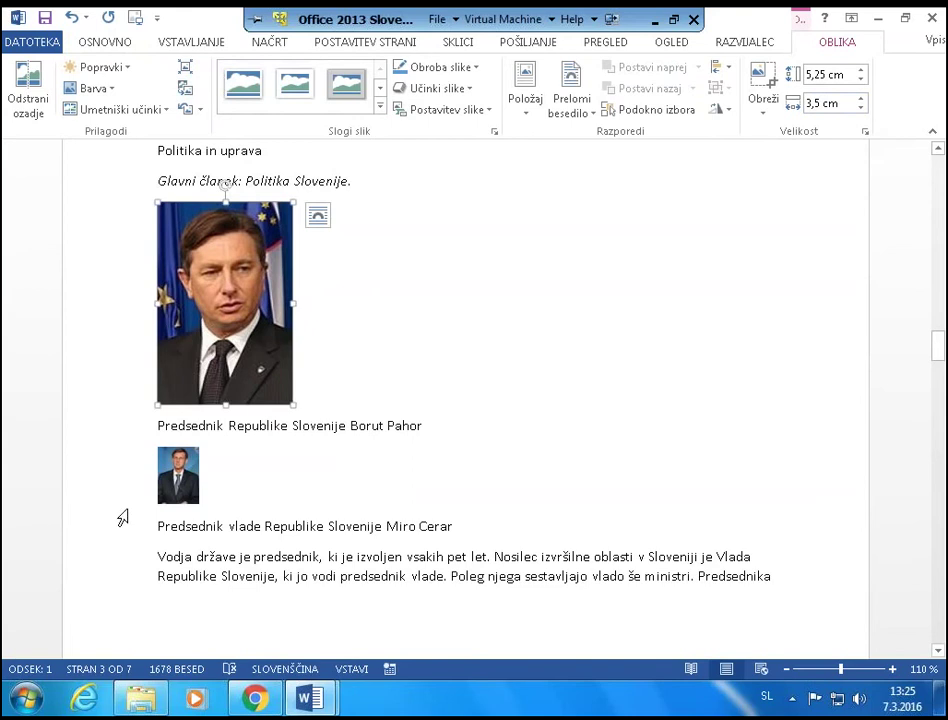
# Give the Pahor photo square text wrapping and drag it to the page's right edge.
pyautogui.click(318, 219)
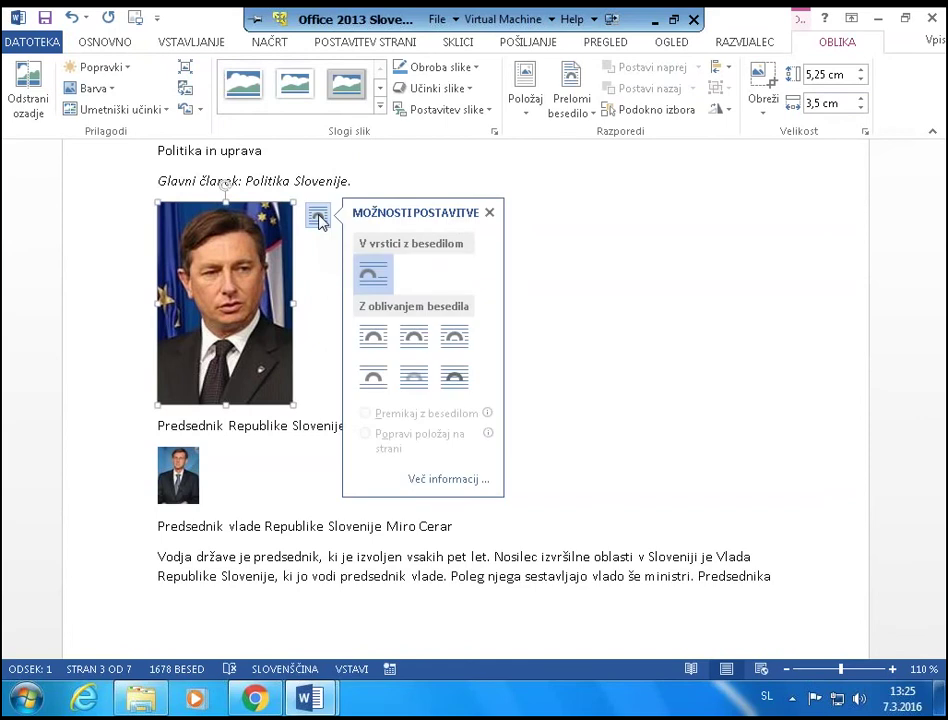
pyautogui.click(373, 338)
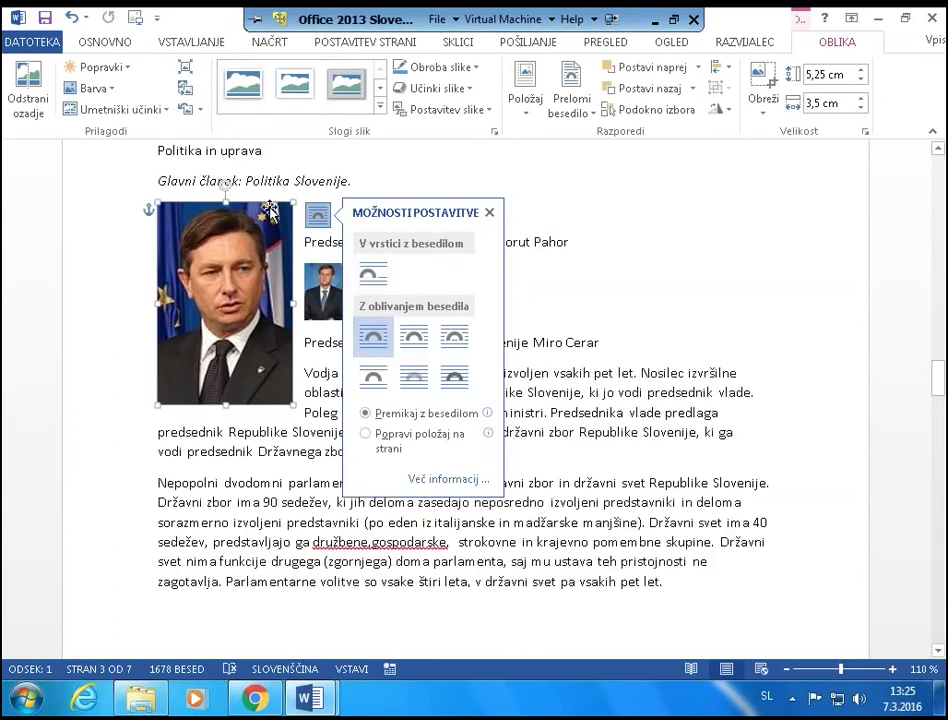
pyautogui.moveTo(280, 220); pyautogui.dragTo(769, 201)
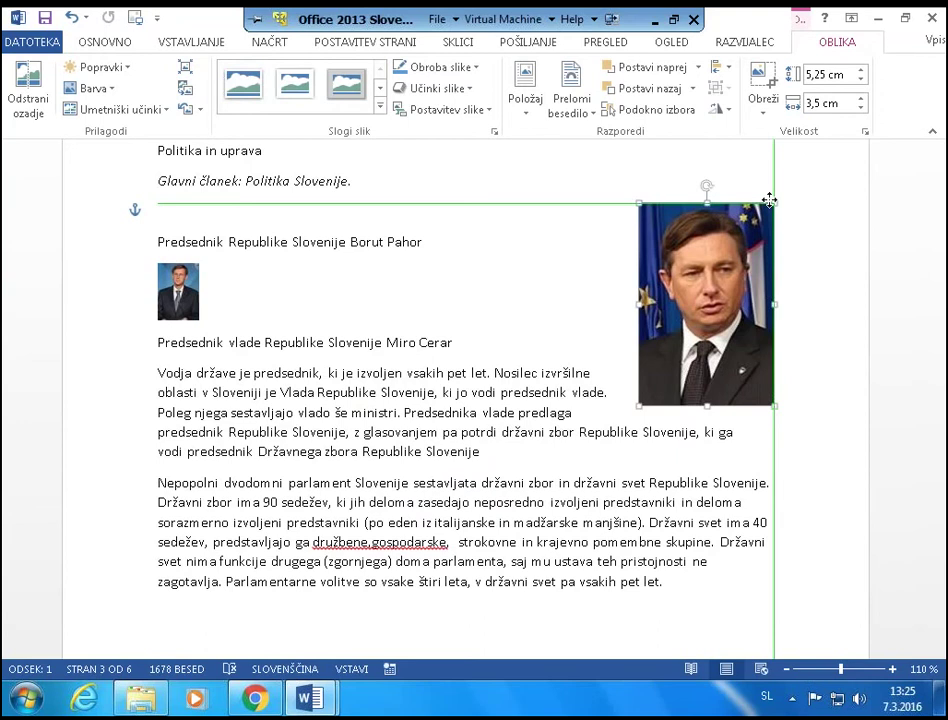
pyautogui.moveTo(769, 201); pyautogui.dragTo(769, 201)
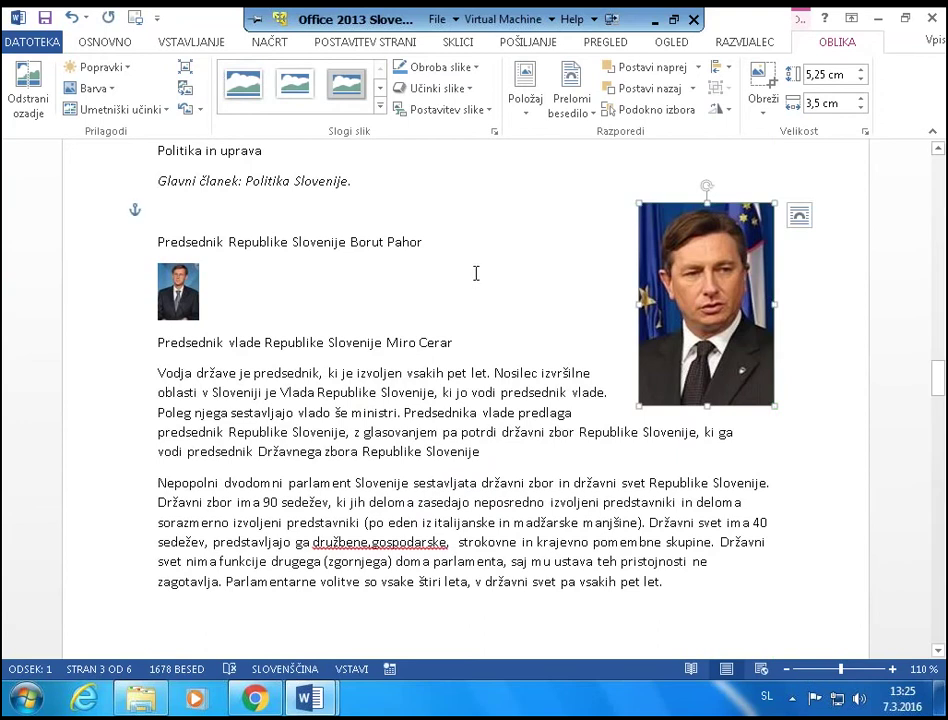
pyautogui.click(178, 290)
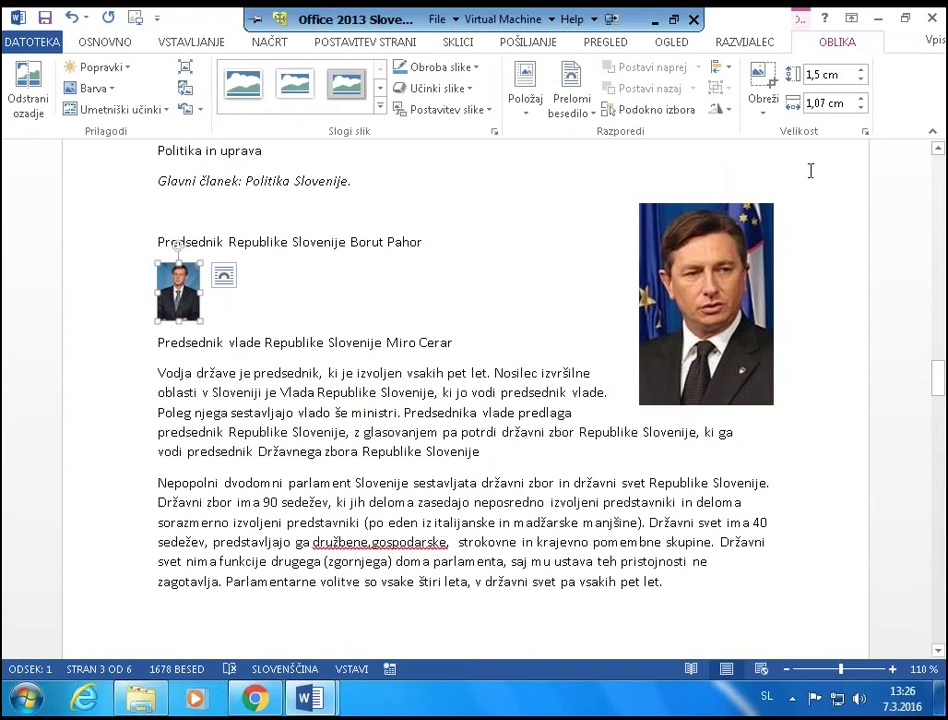
# Crop the Cerar photo with the 2:3 aspect ratio and set its width to 3,5 cm.
pyautogui.click(772, 104)
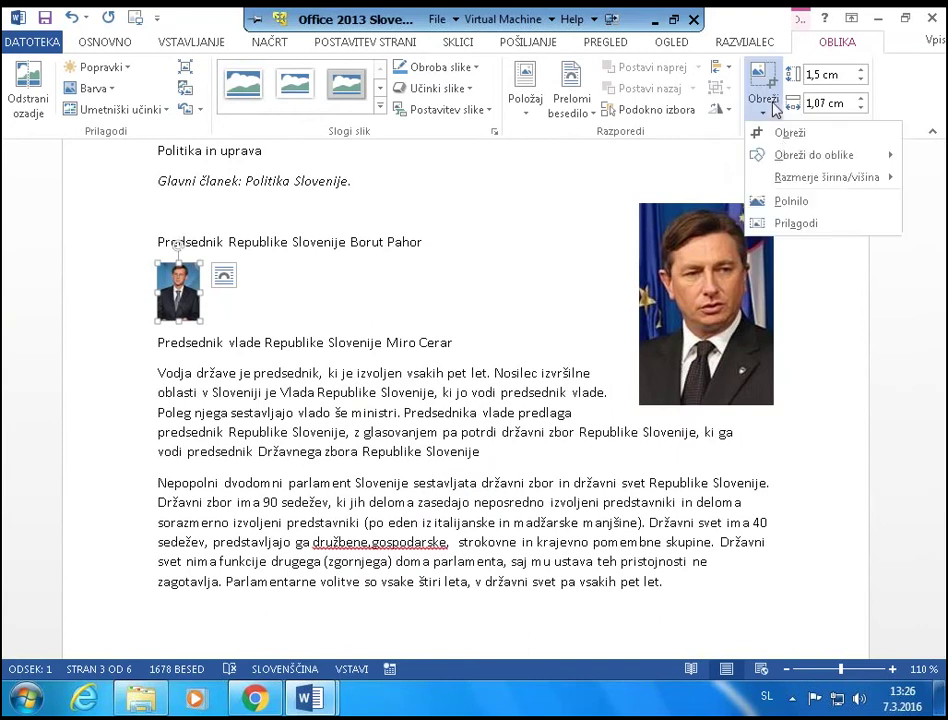
pyautogui.moveTo(789, 182)
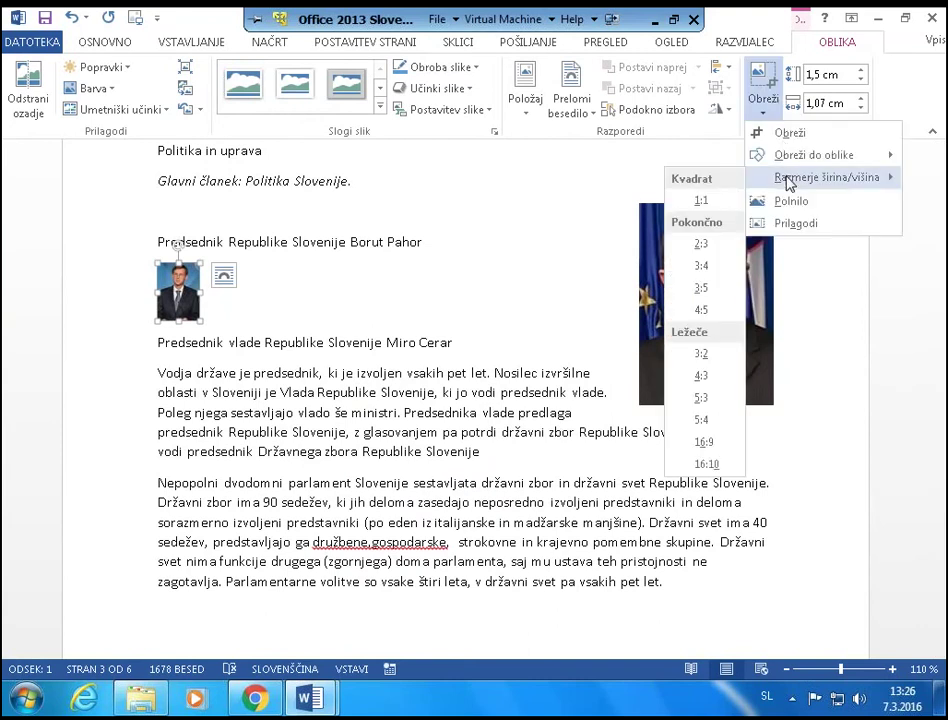
pyautogui.click(702, 245)
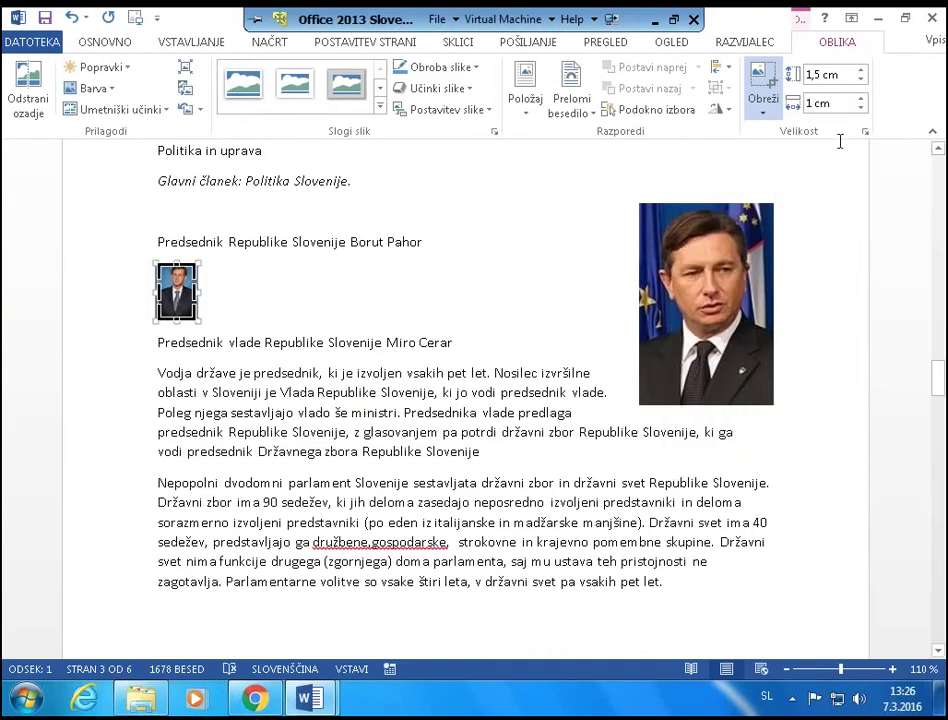
pyautogui.click(840, 101)
pyautogui.write('3')
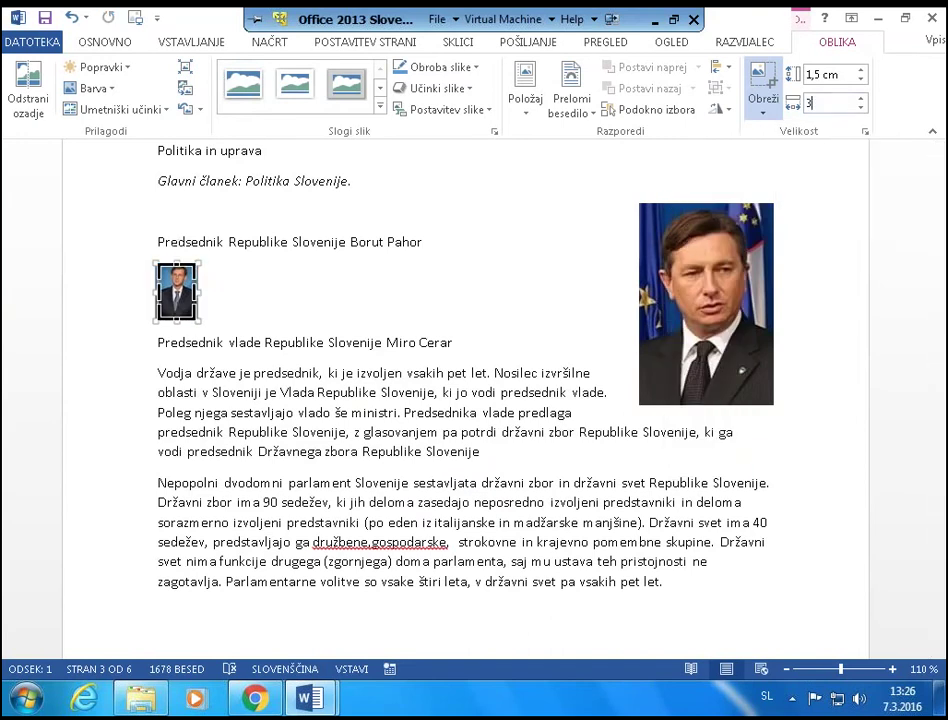
pyautogui.write(',5')
pyautogui.press('Return')
pyautogui.click(383, 377)
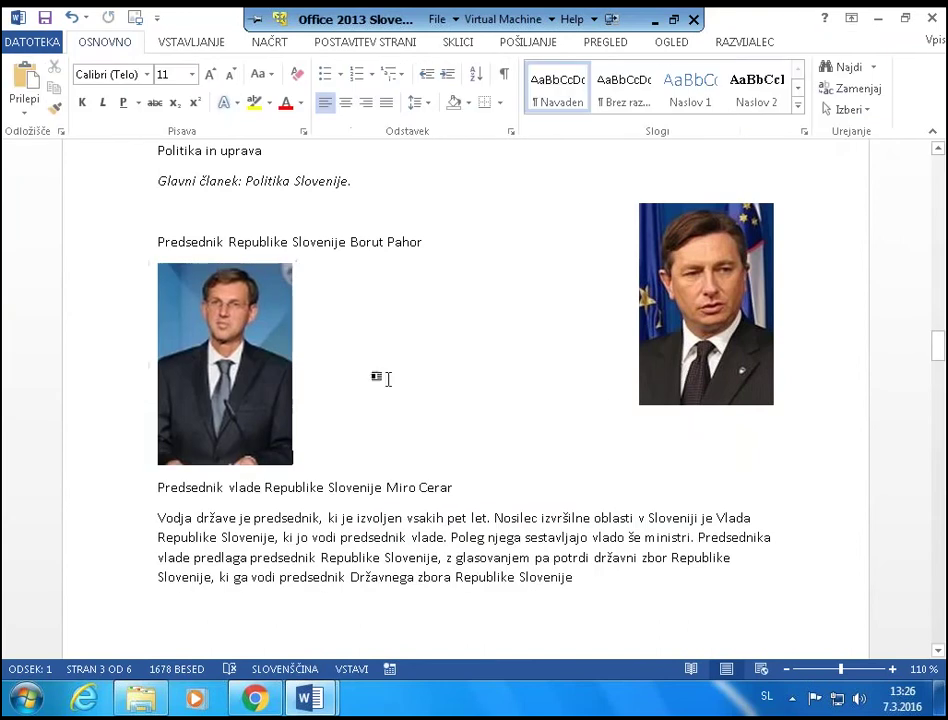
pyautogui.moveTo(264, 290); pyautogui.dragTo(563, 250)
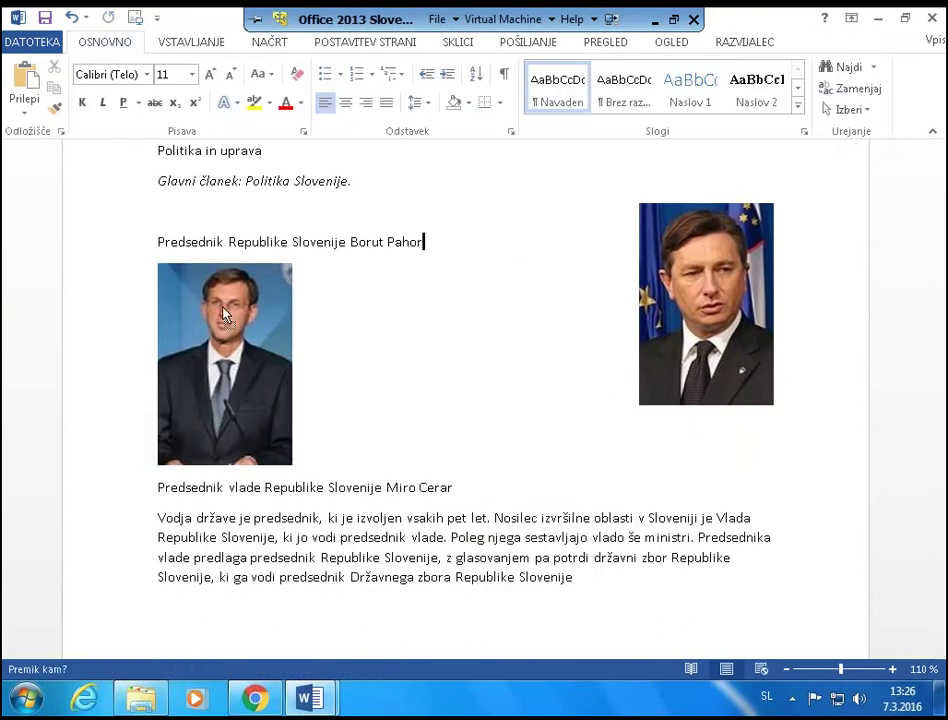
pyautogui.moveTo(224, 314); pyautogui.dragTo(317, 285)
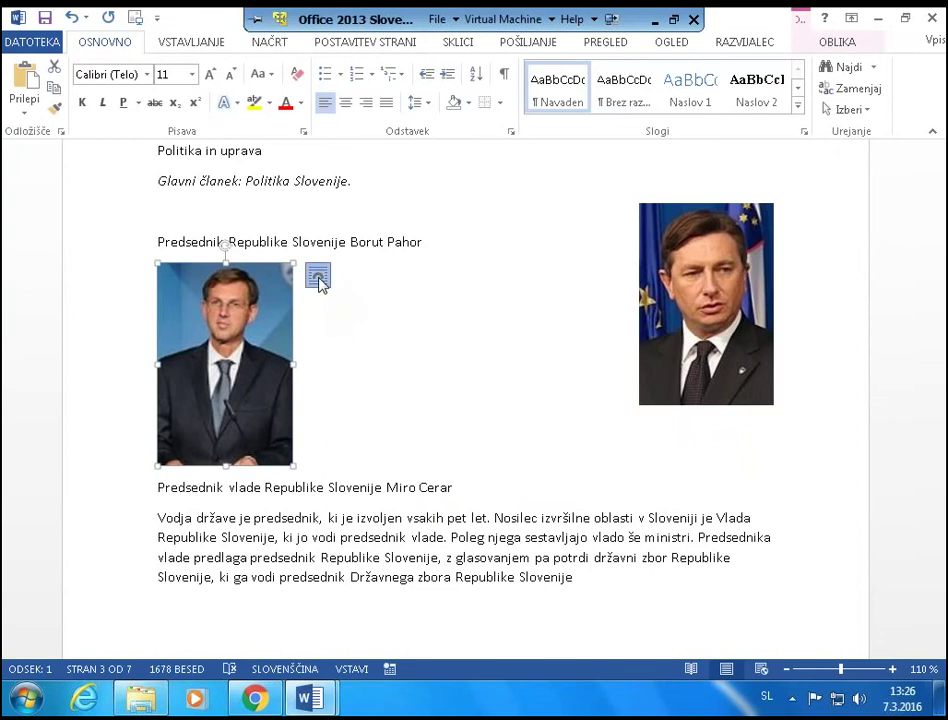
# Give the Cerar photo square text wrapping and drag it beside the Pahor photo.
pyautogui.click(318, 279)
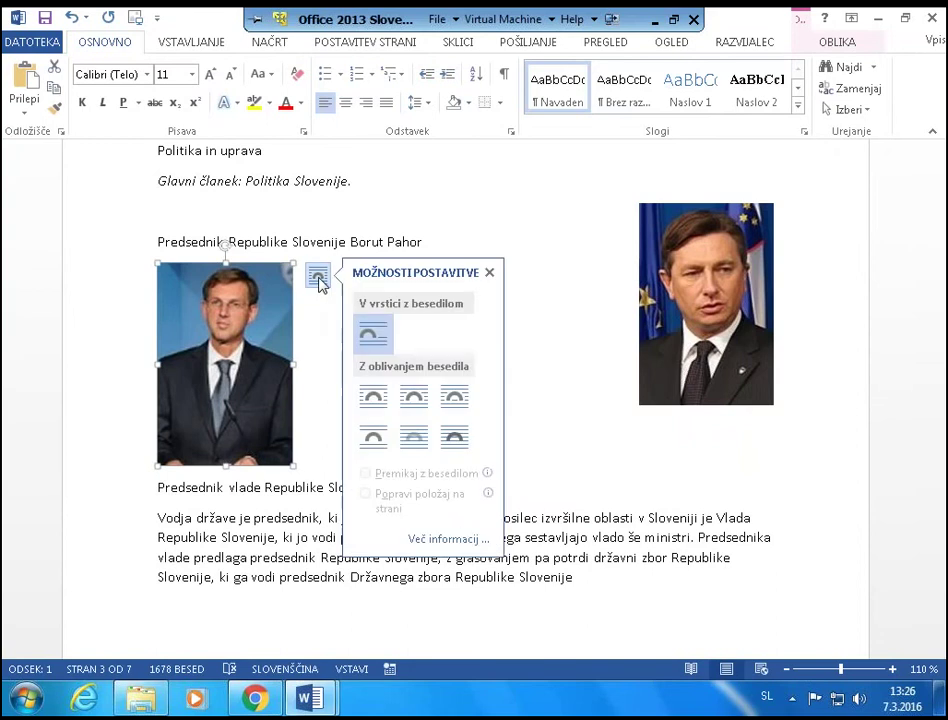
pyautogui.click(373, 398)
pyautogui.moveTo(285, 275); pyautogui.dragTo(586, 230)
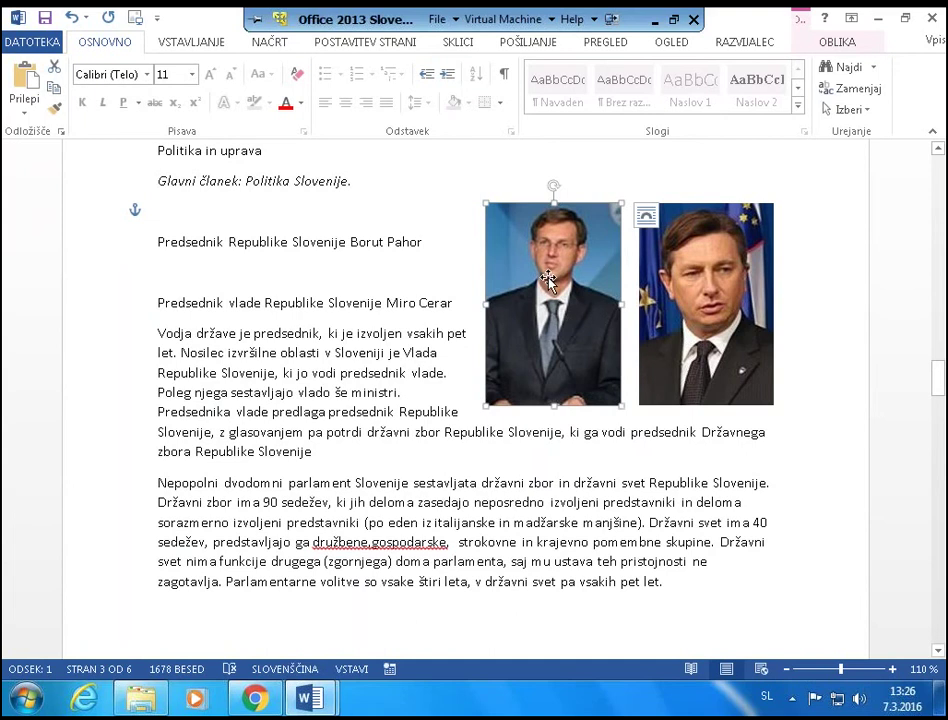
# Add the caption 'Fotka I: Cerar' to the Cerar photo with the Fotka label.
pyautogui.rightClick(548, 281)
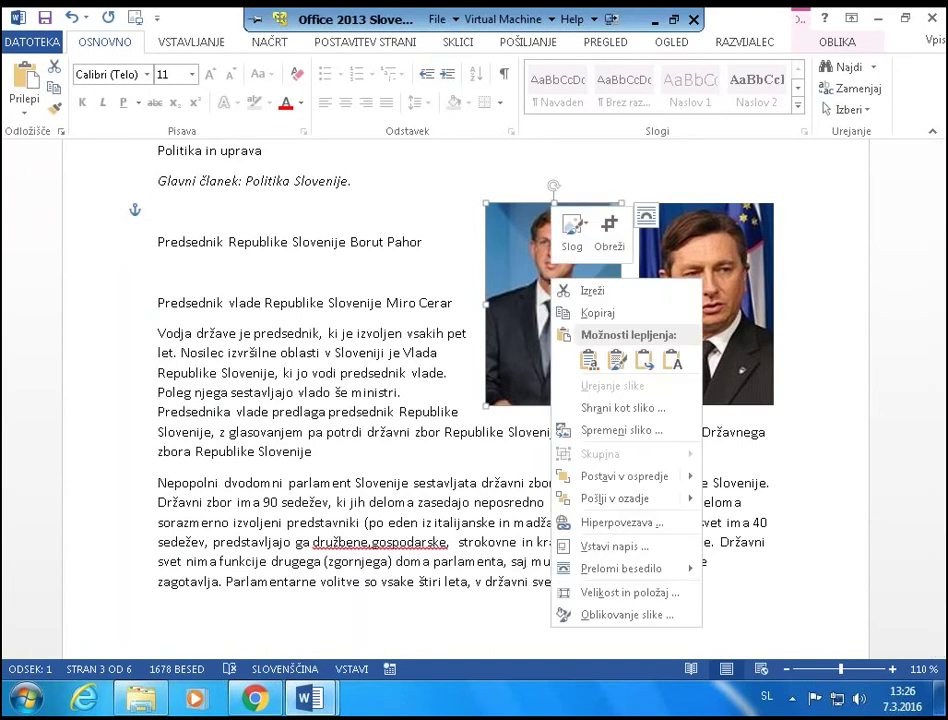
pyautogui.click(604, 548)
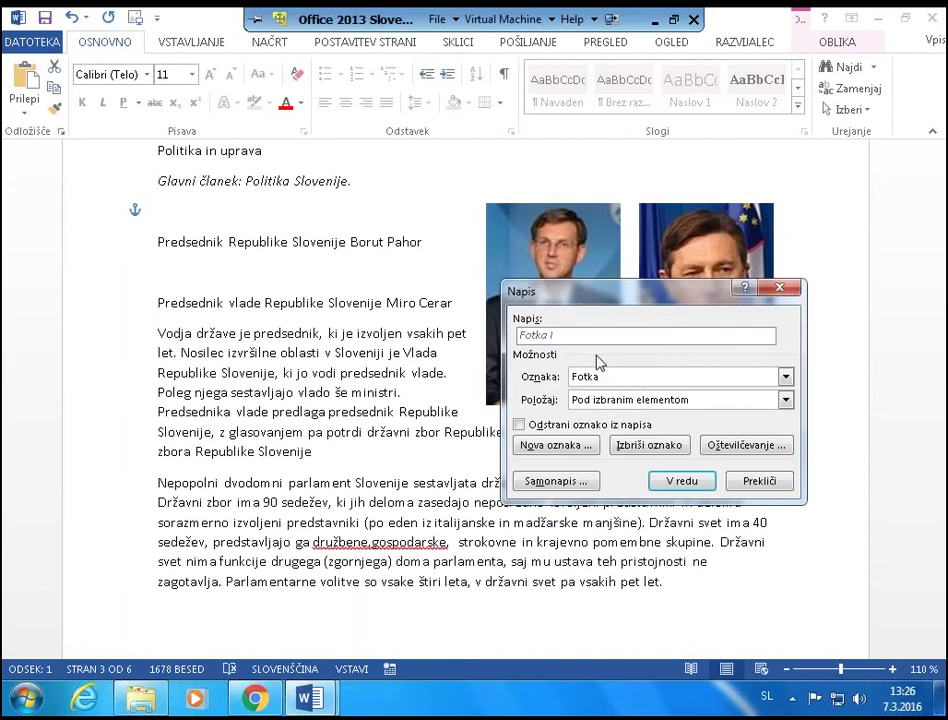
pyautogui.click(786, 376)
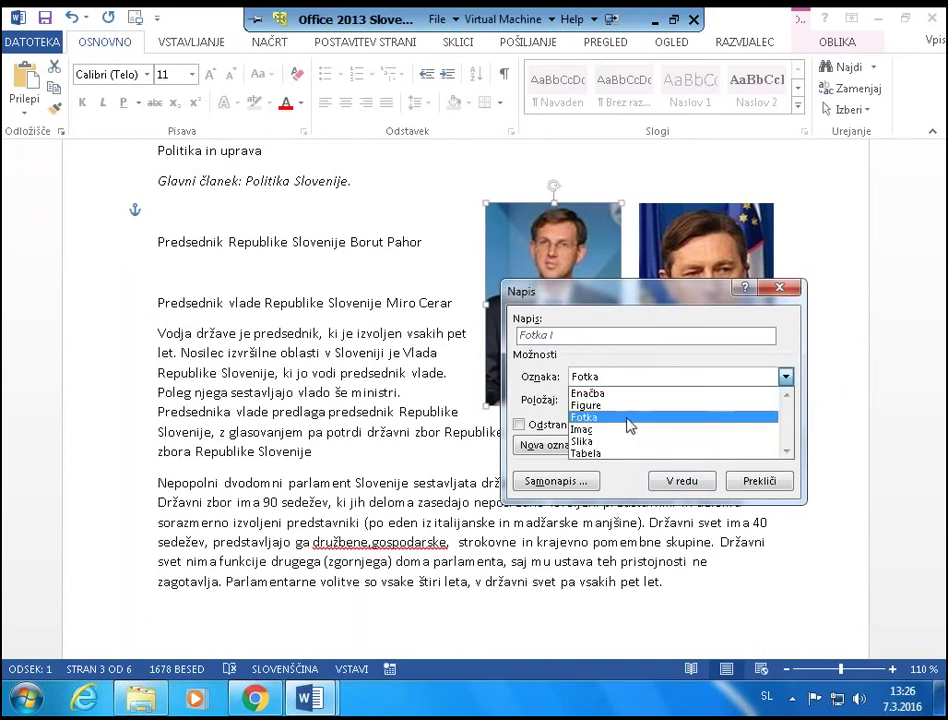
pyautogui.click(566, 338)
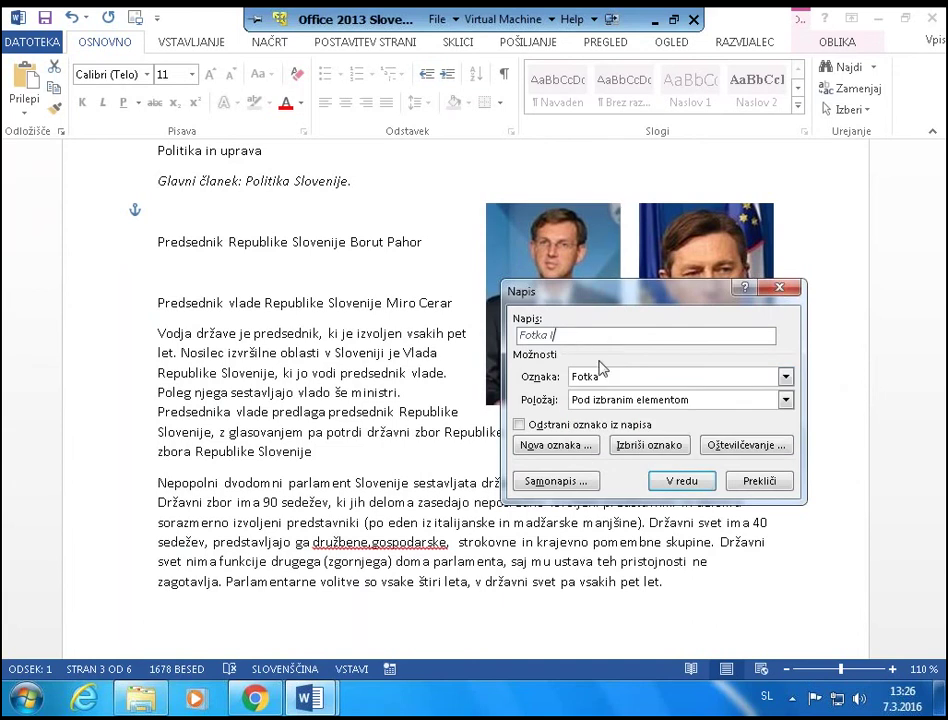
pyautogui.write(': Cerar')
pyautogui.press('Return')
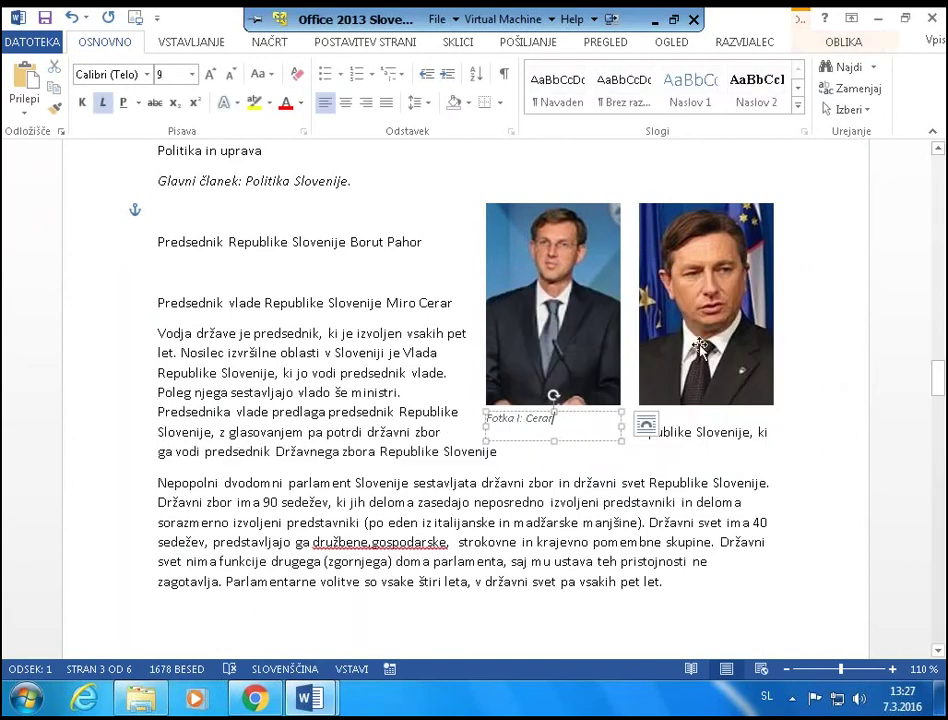
# Add the caption 'Fotka II: Pahor' to the Pahor photo.
pyautogui.rightClick(691, 338)
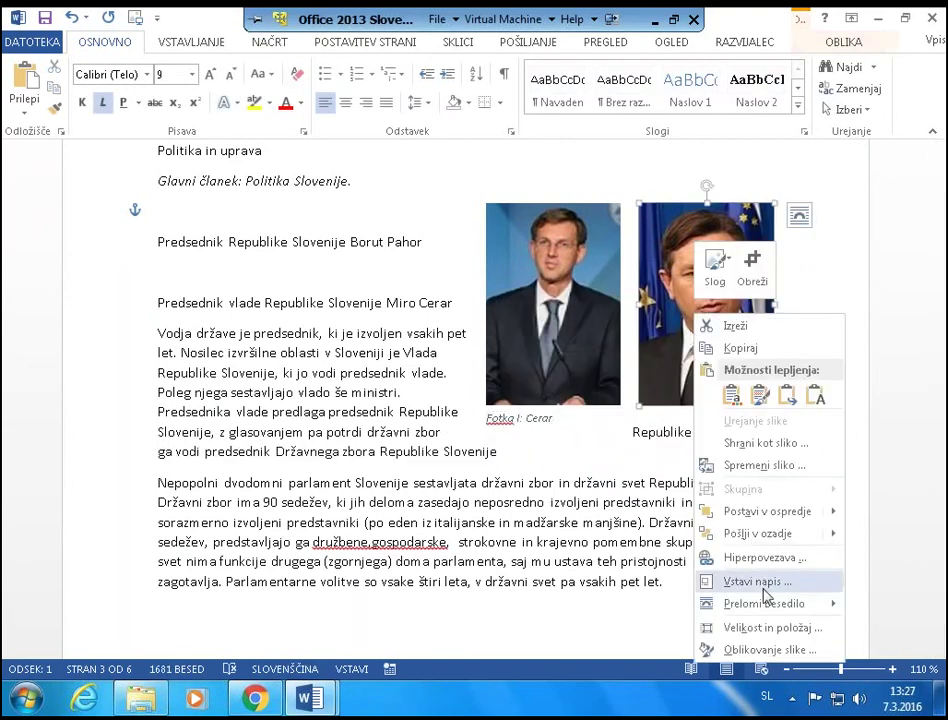
pyautogui.click(757, 581)
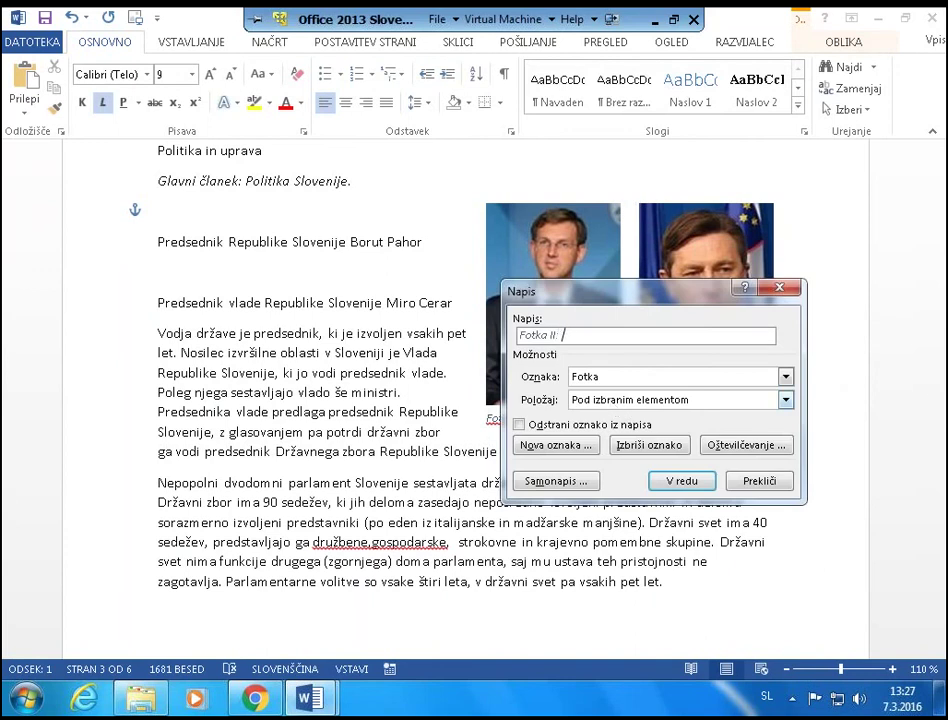
pyautogui.press('Return')
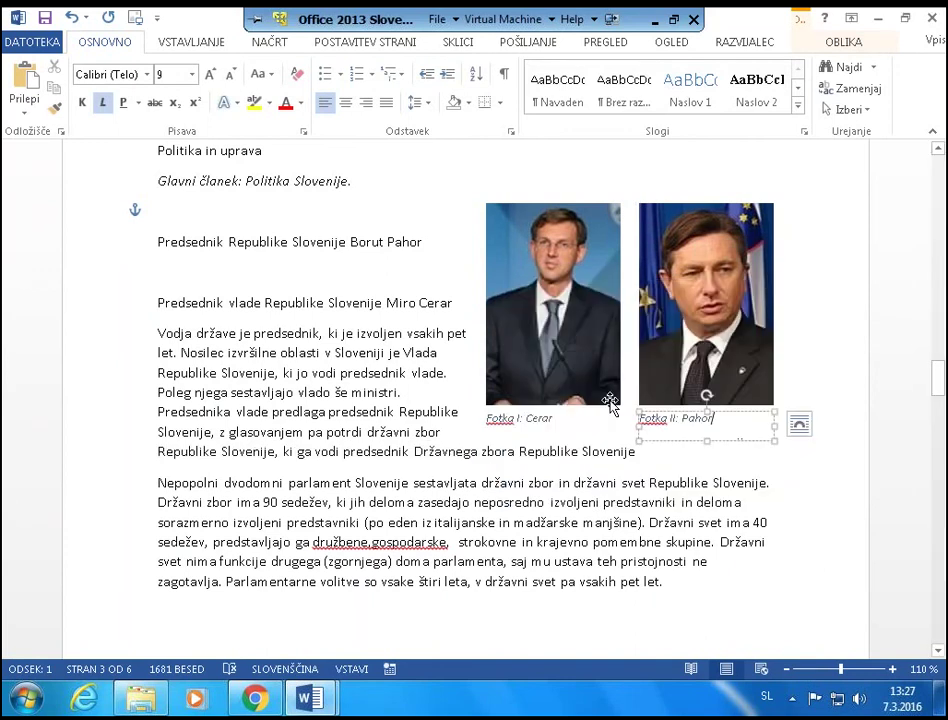
# Select both photos and both captions and group them with Skupina > Združi.
pyautogui.click(700, 300)
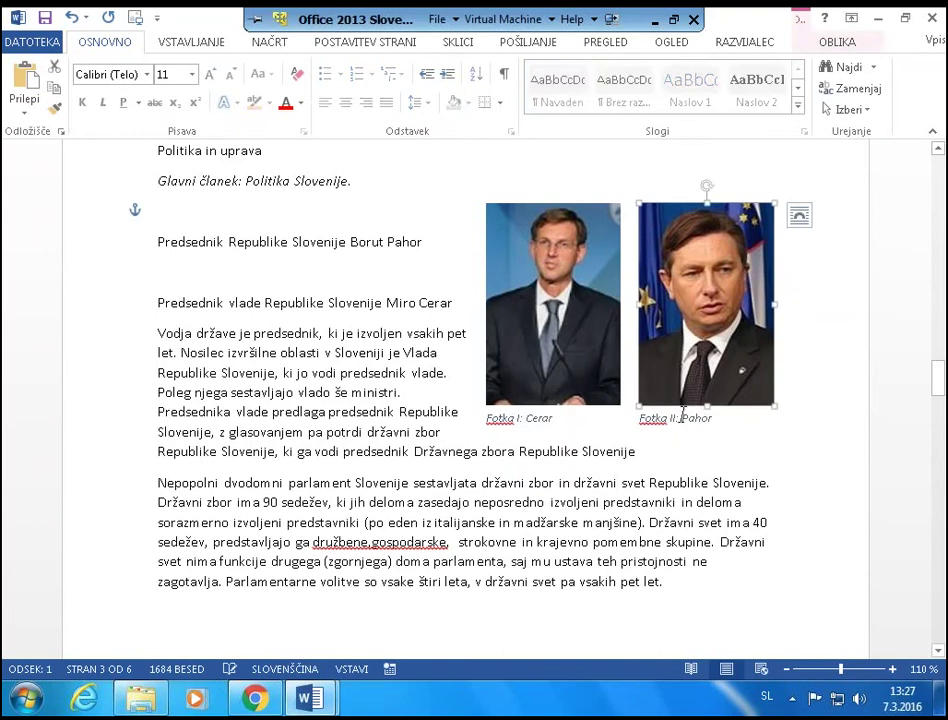
pyautogui.click(669, 418)
pyautogui.click(553, 350)
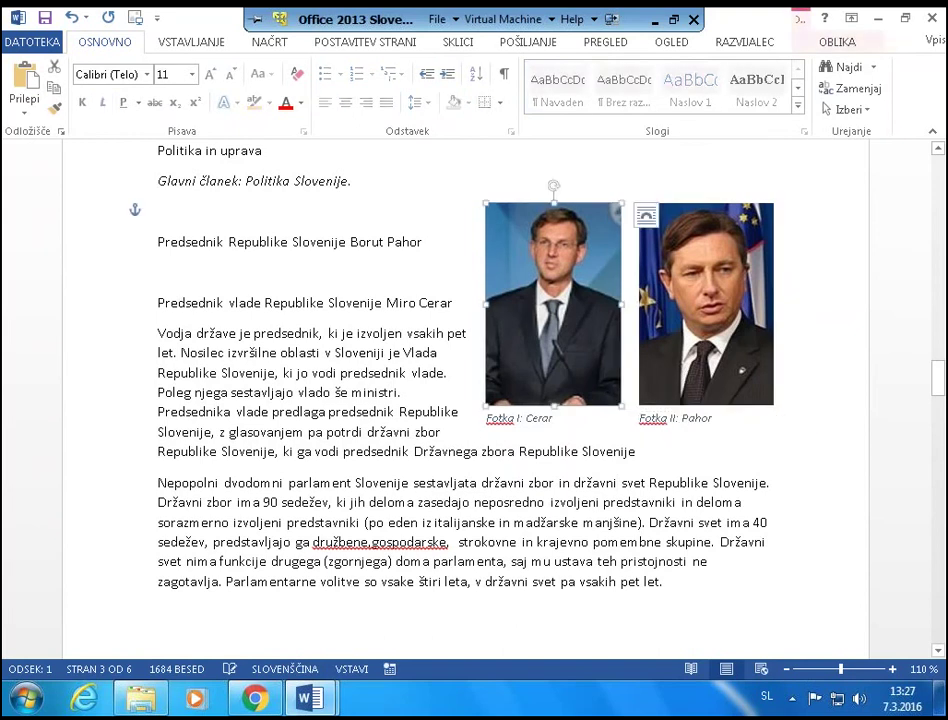
pyautogui.click(554, 418)
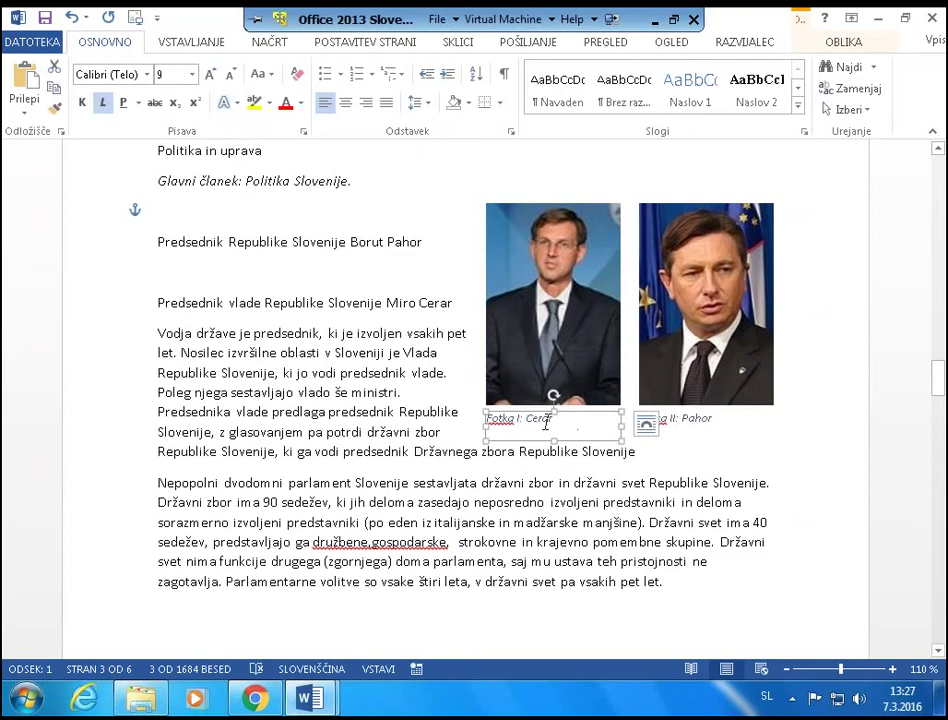
pyautogui.keyDown('shift'); pyautogui.click(686, 418); pyautogui.keyUp('shift')
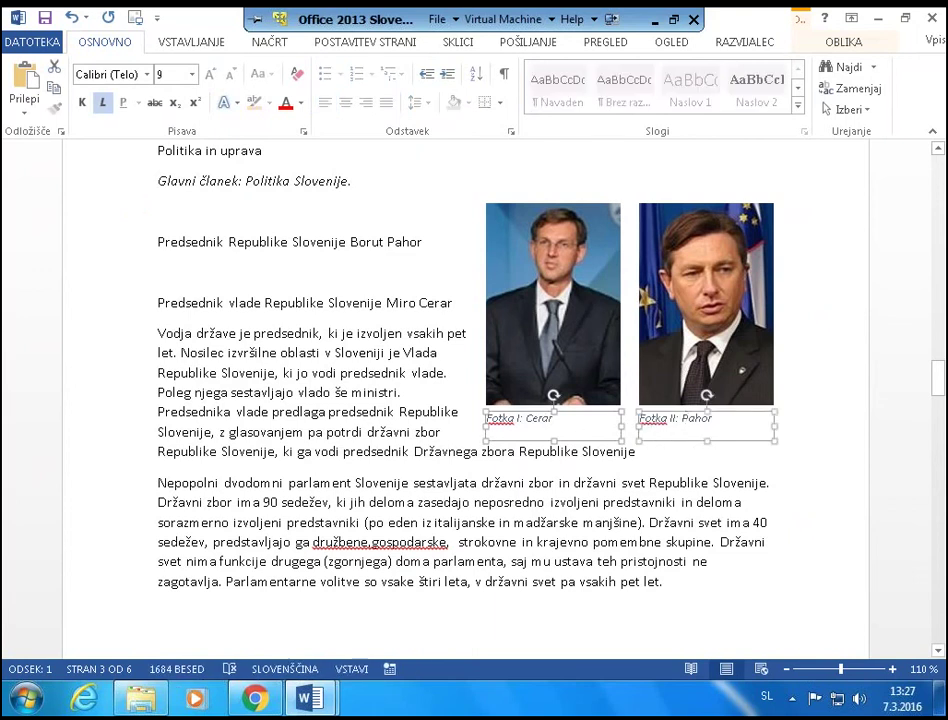
pyautogui.keyDown('shift'); pyautogui.click(686, 305); pyautogui.keyUp('shift')
pyautogui.keyDown('shift'); pyautogui.click(554, 300); pyautogui.keyUp('shift')
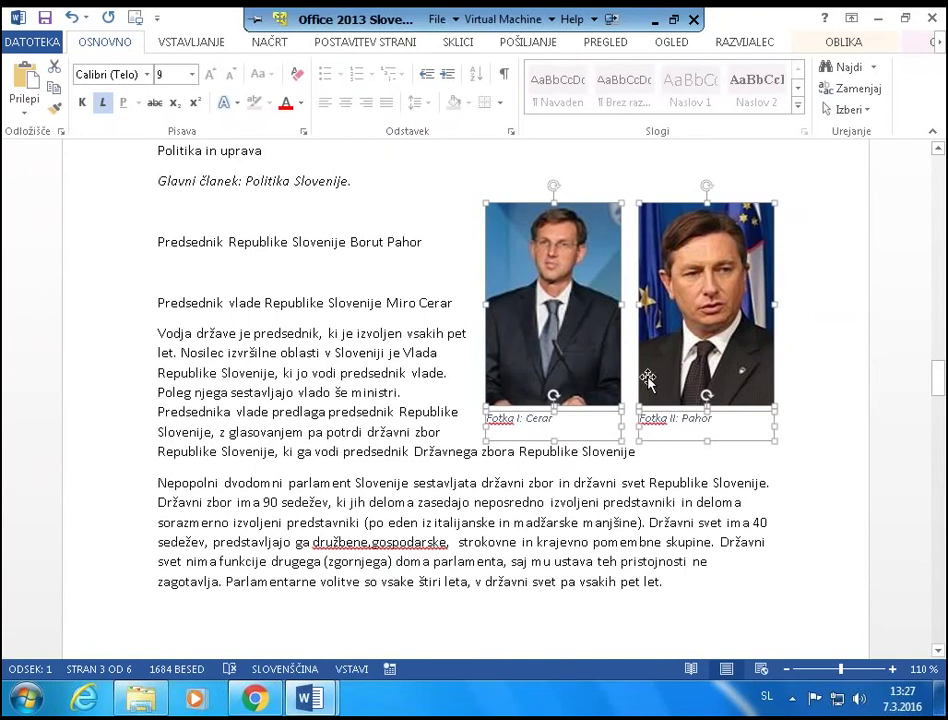
pyautogui.rightClick(562, 282)
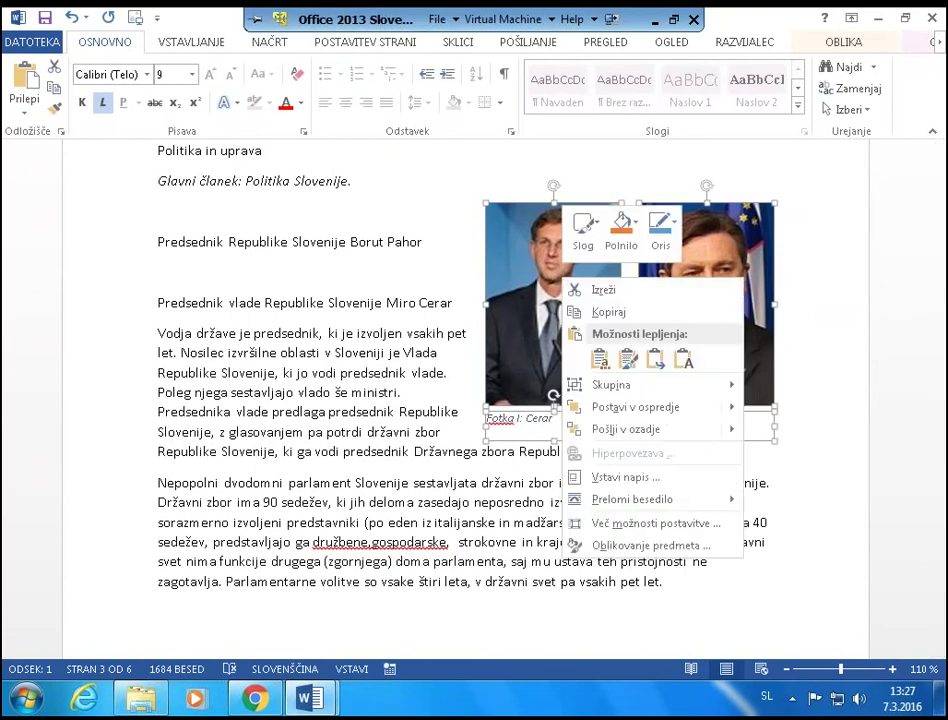
pyautogui.moveTo(725, 386)
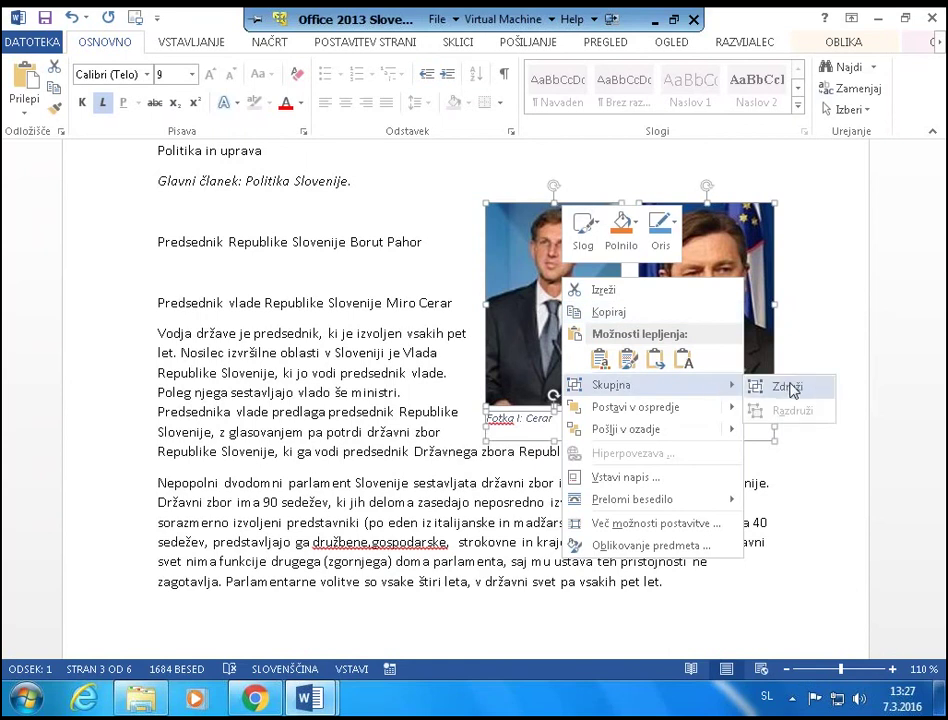
pyautogui.click(786, 387)
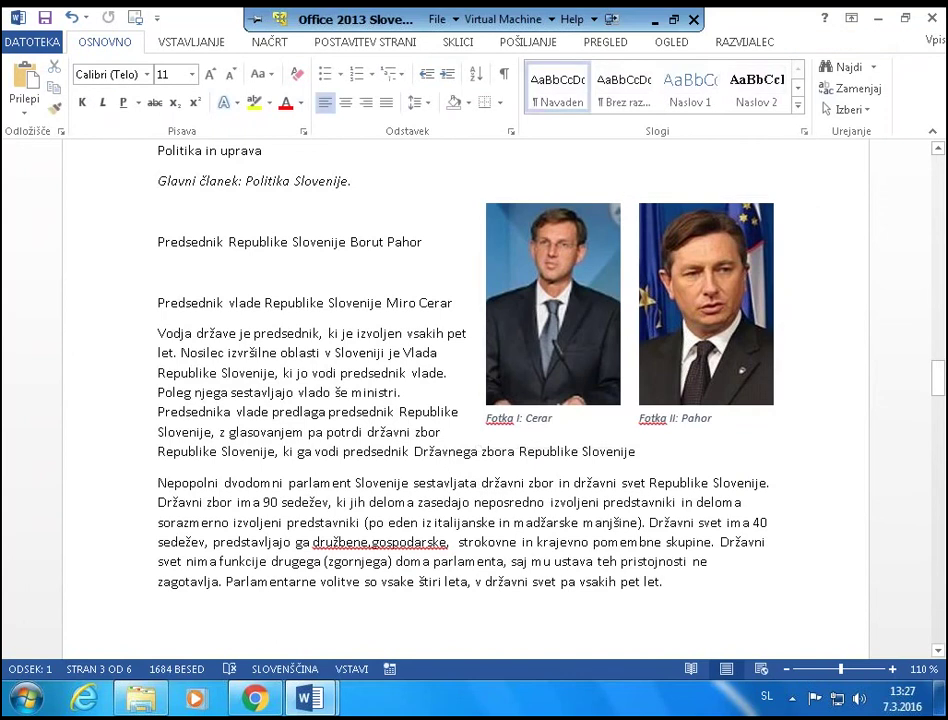
# Move the grouped photos down beside the president paragraph.
pyautogui.moveTo(539, 258); pyautogui.dragTo(606, 263)
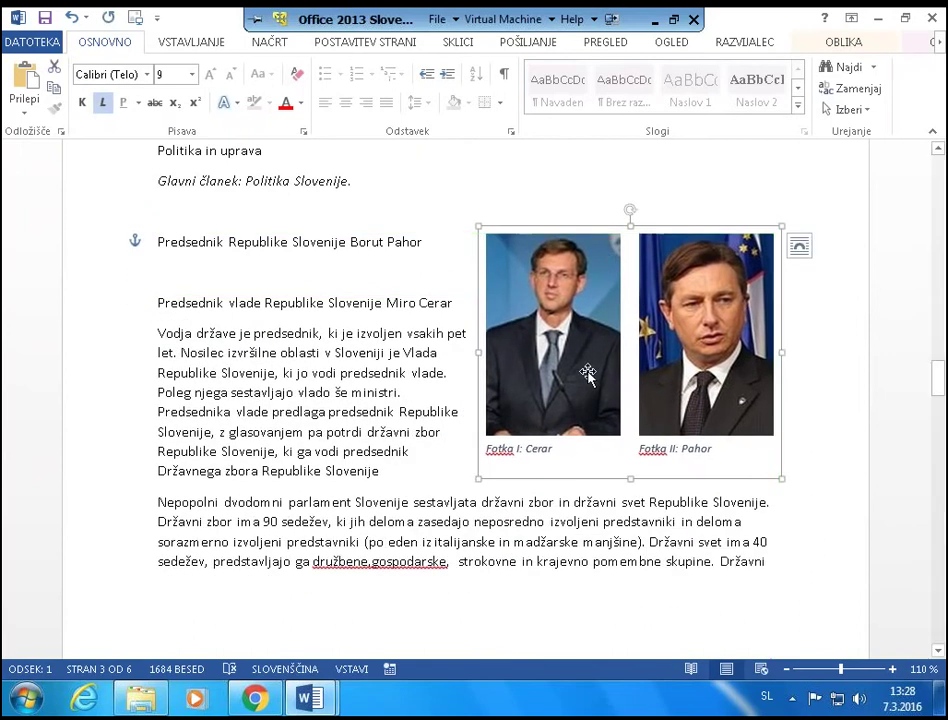
pyautogui.click(363, 411)
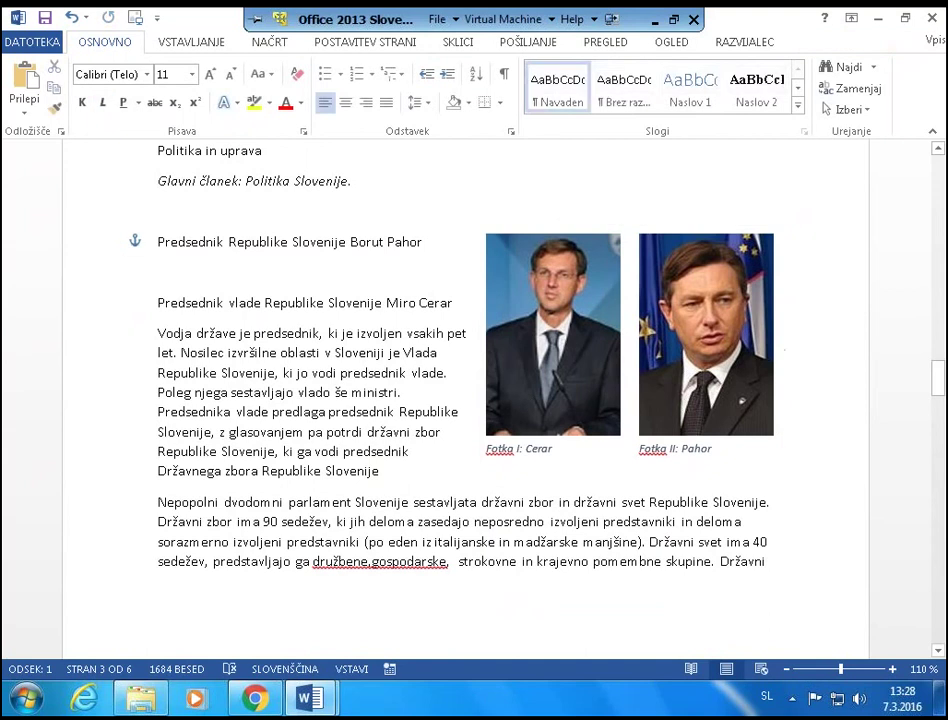
pyautogui.click(690, 308)
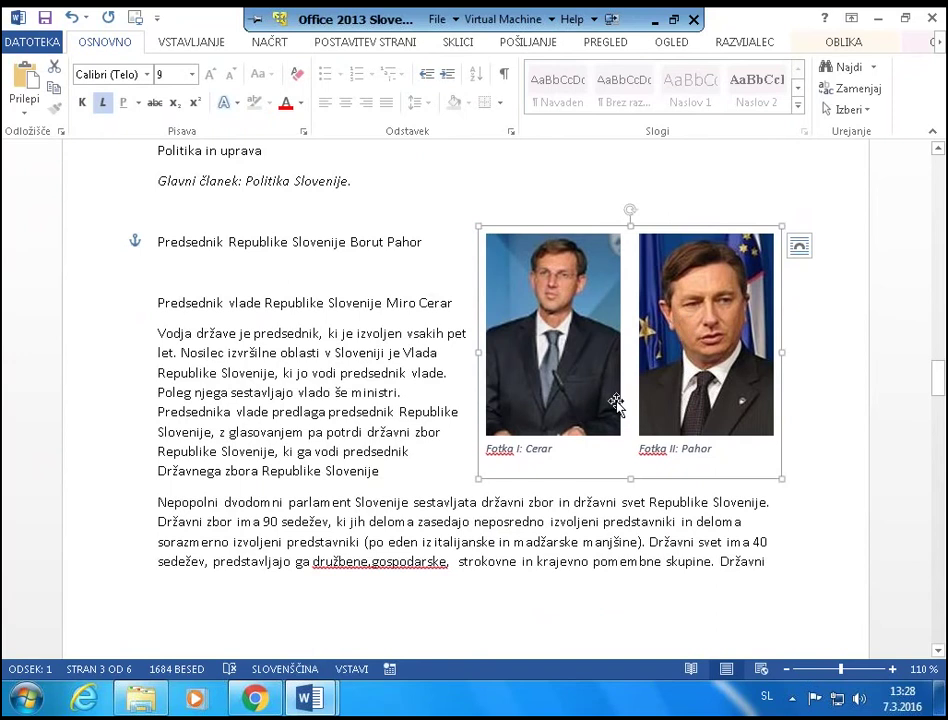
# Scroll through the document, then switch to the Dokument1 window with the bee picture.
pyautogui.scroll(-3, 633, 400)
pyautogui.scroll(12, 631, 395)
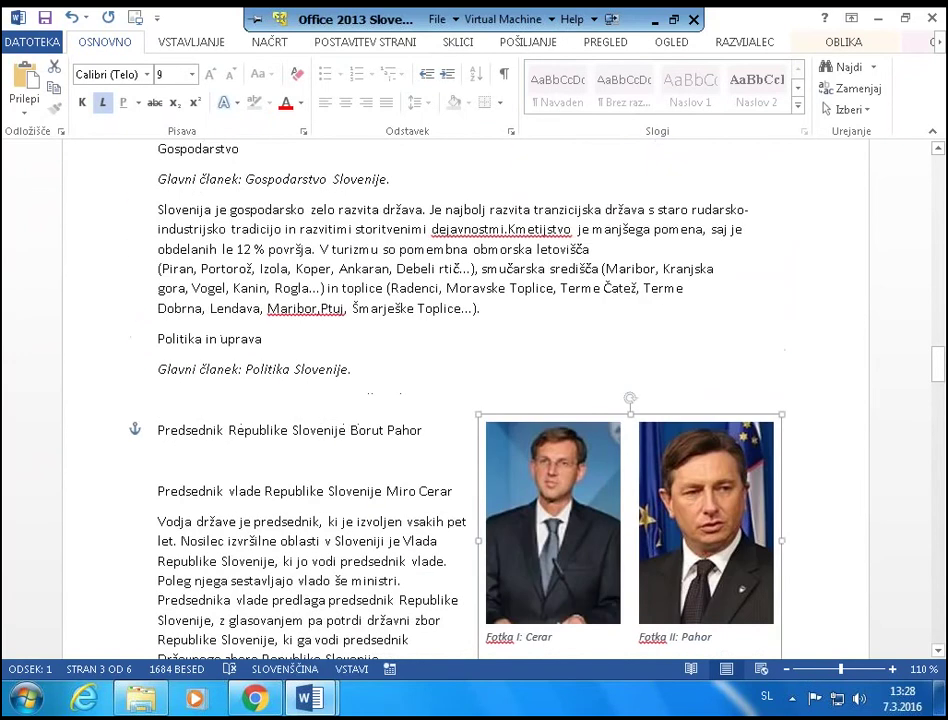
pyautogui.scroll(5, 603, 393)
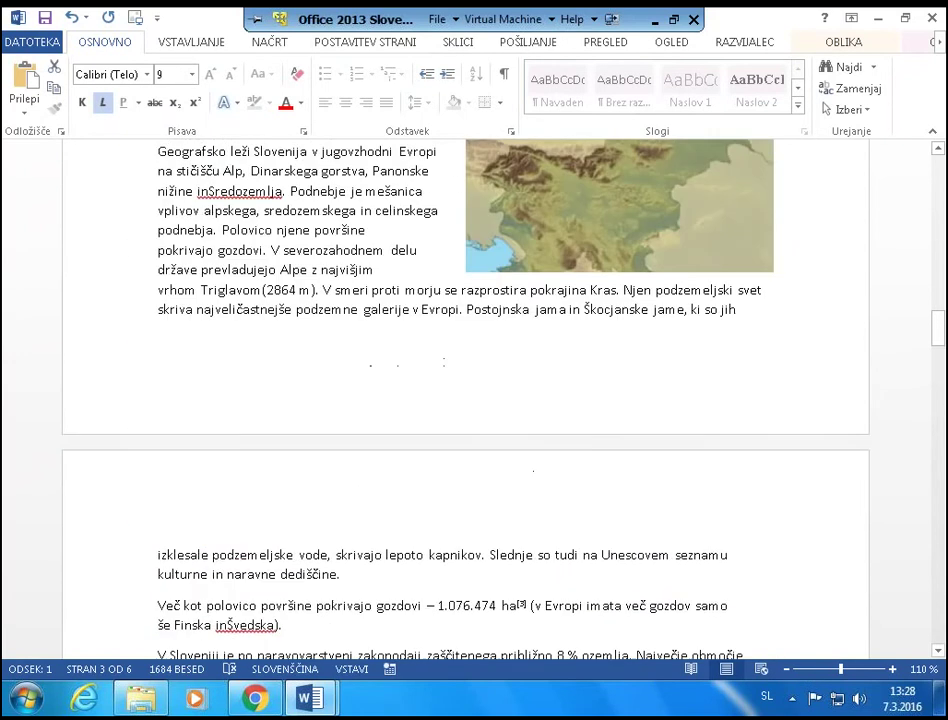
pyautogui.scroll(-5, 603, 393)
pyautogui.scroll(-12, 547, 366)
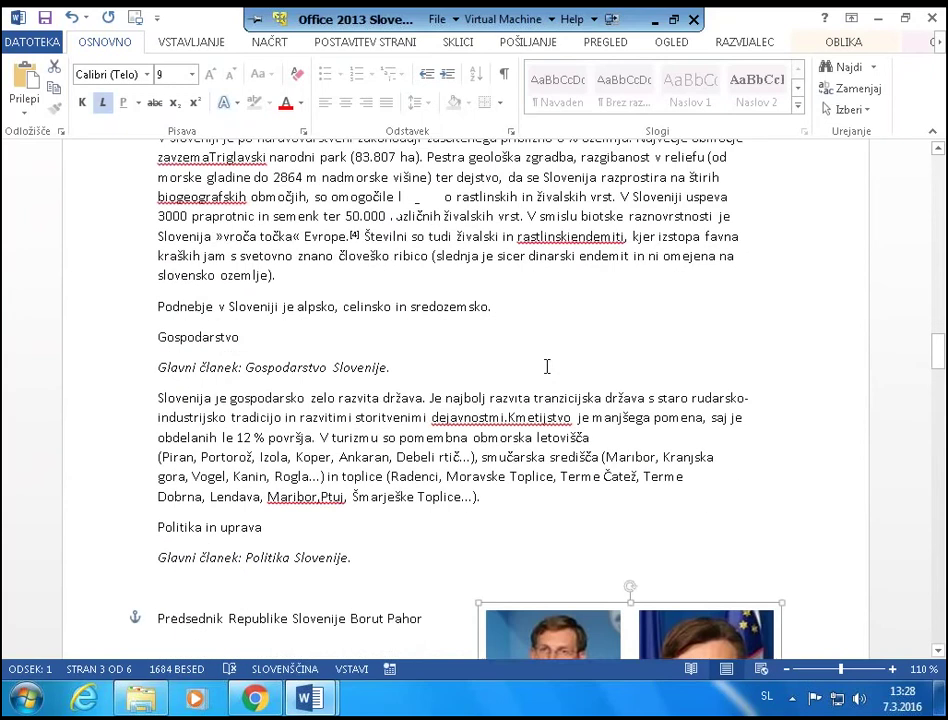
pyautogui.scroll(-8, 465, 395)
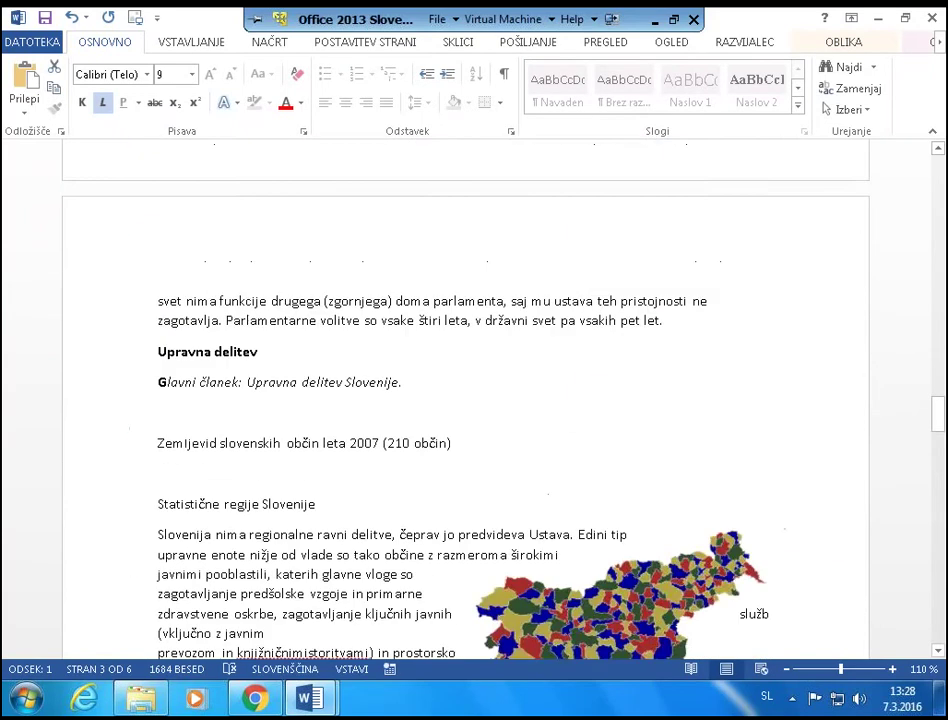
pyautogui.scroll(3, 390, 548)
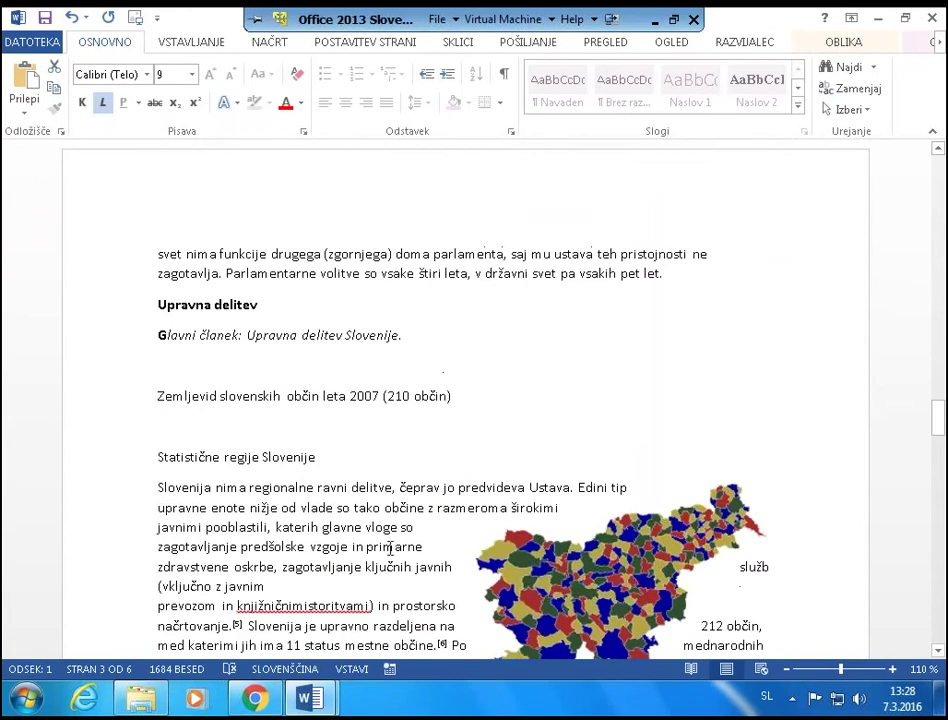
pyautogui.moveTo(309, 697)
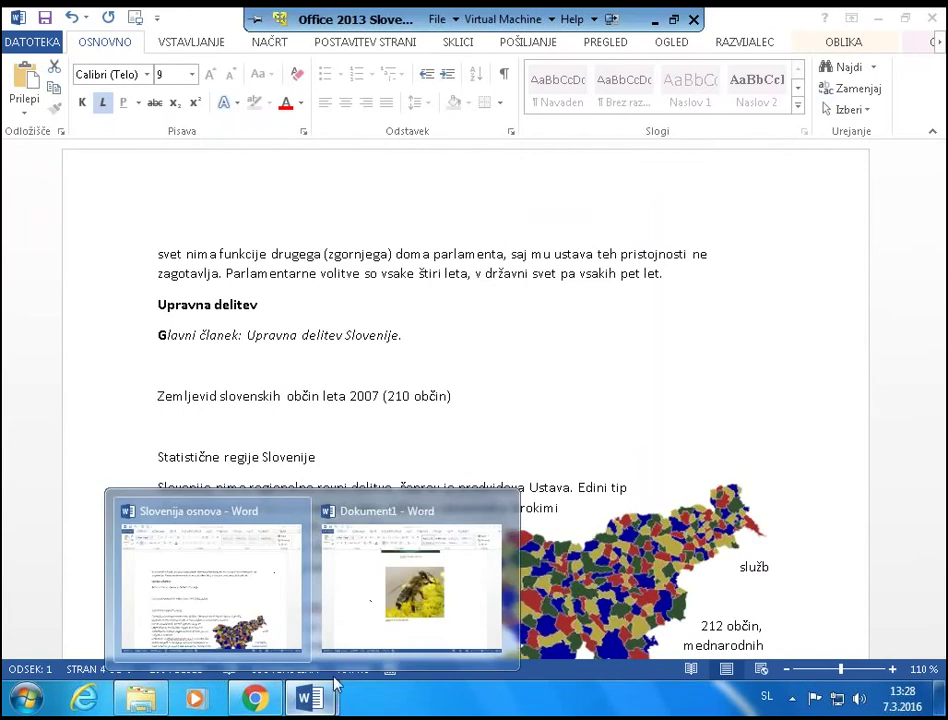
pyautogui.click(395, 605)
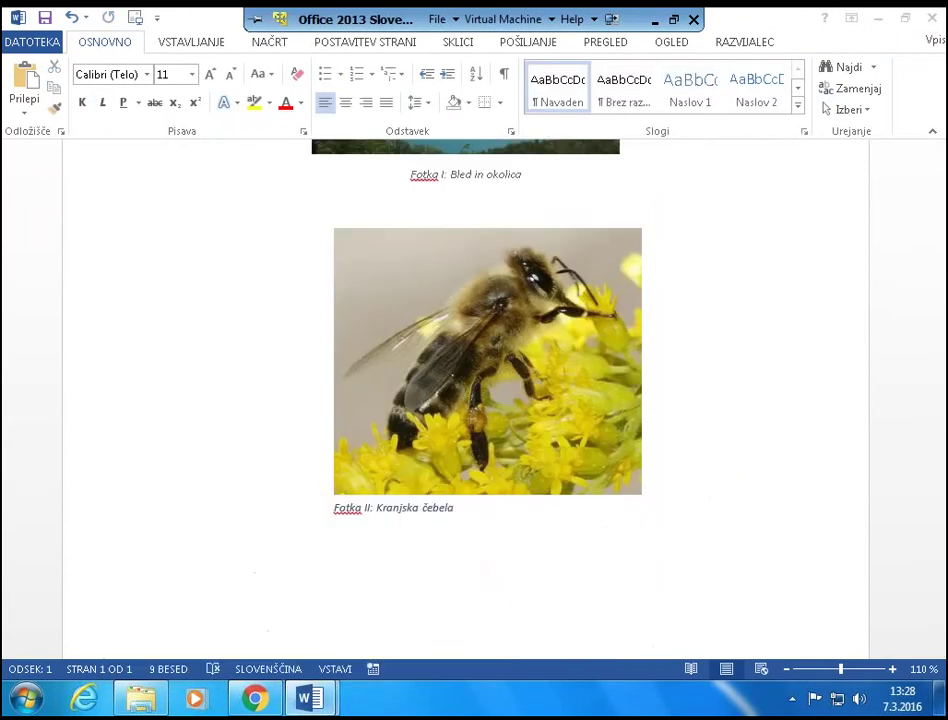
# Launch Notepad, reposition its window, then close it again.
pyautogui.click(38, 697)
pyautogui.click(93, 586)
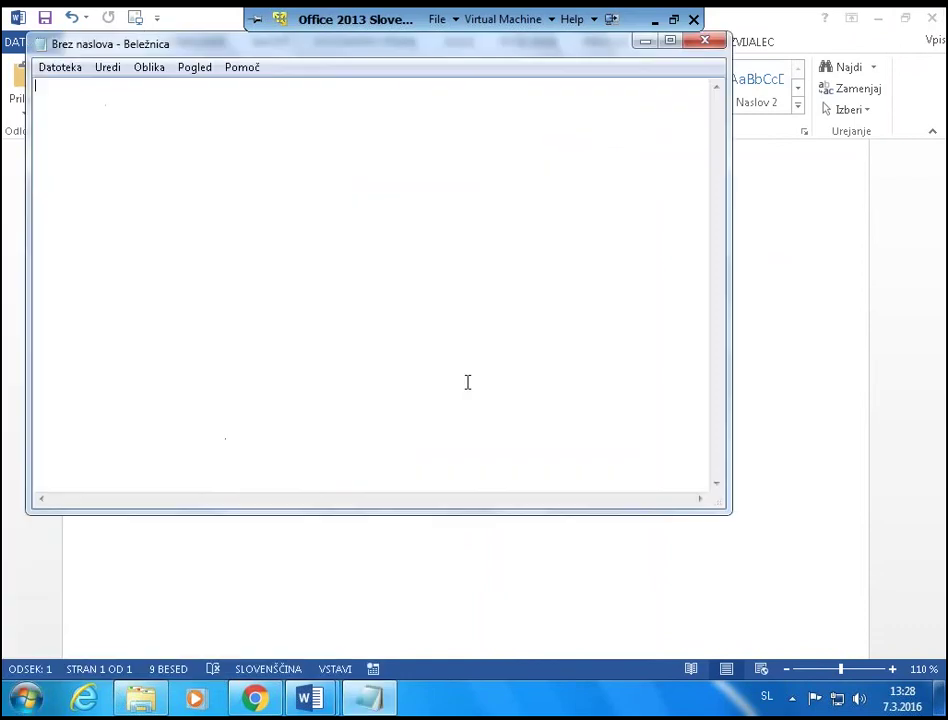
pyautogui.moveTo(205, 45); pyautogui.dragTo(346, 126)
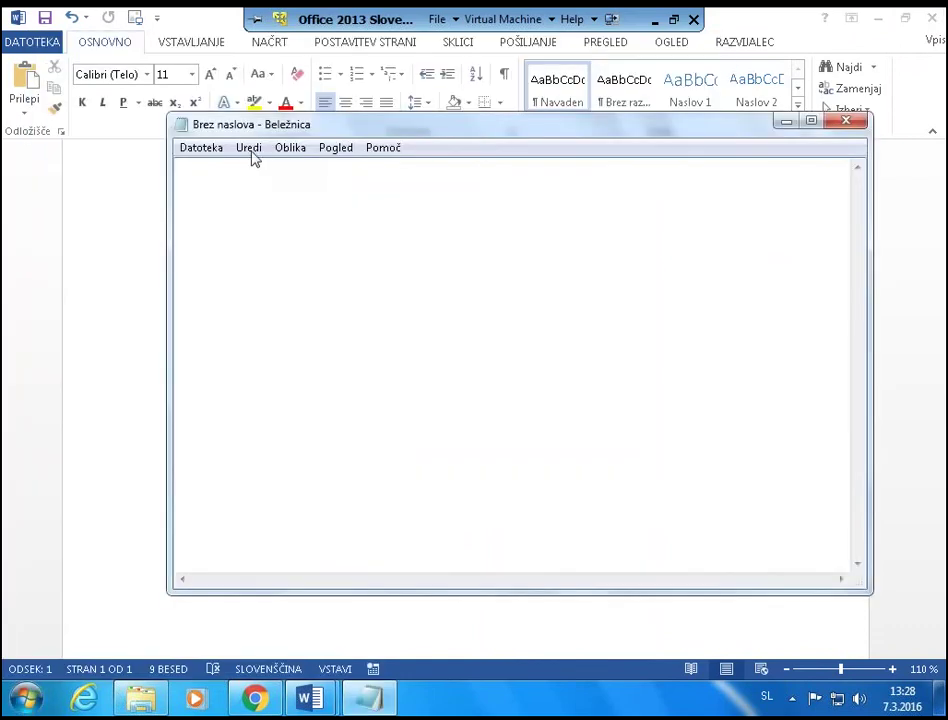
pyautogui.click(845, 122)
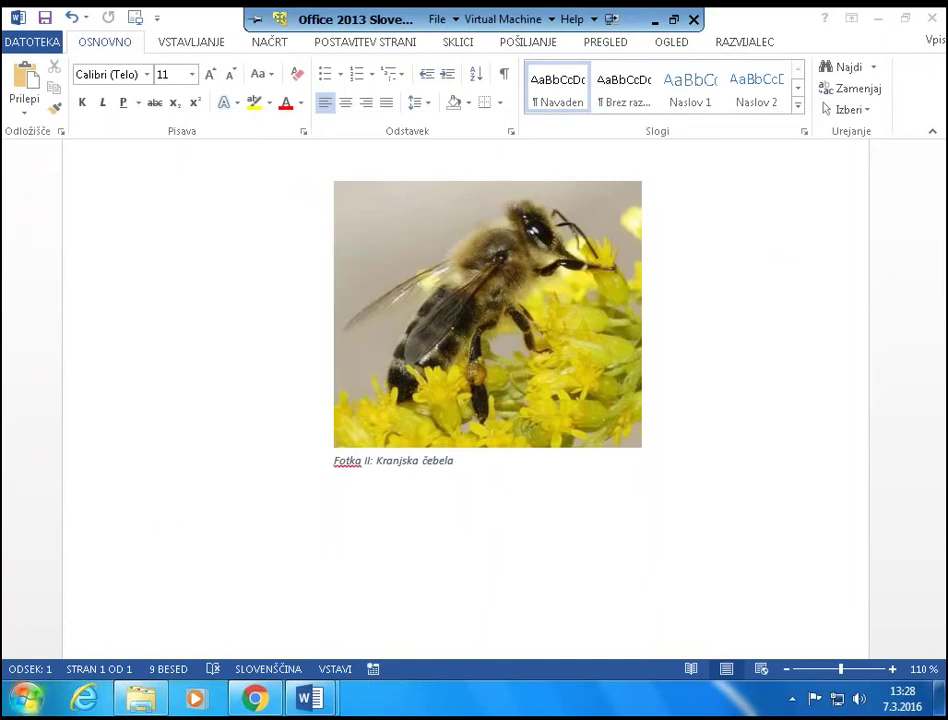
pyautogui.press('super')
# Launch Paint via a 'sli' search and pick the brush with the thickest line.
pyautogui.write('slik')
pyautogui.click(325, 285)
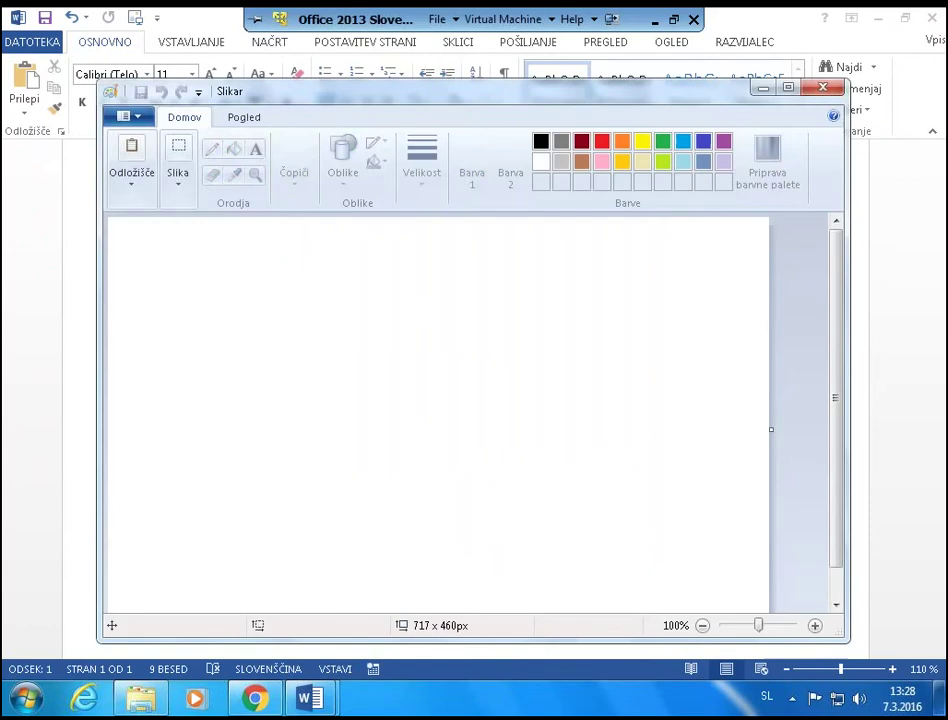
pyautogui.click(296, 176)
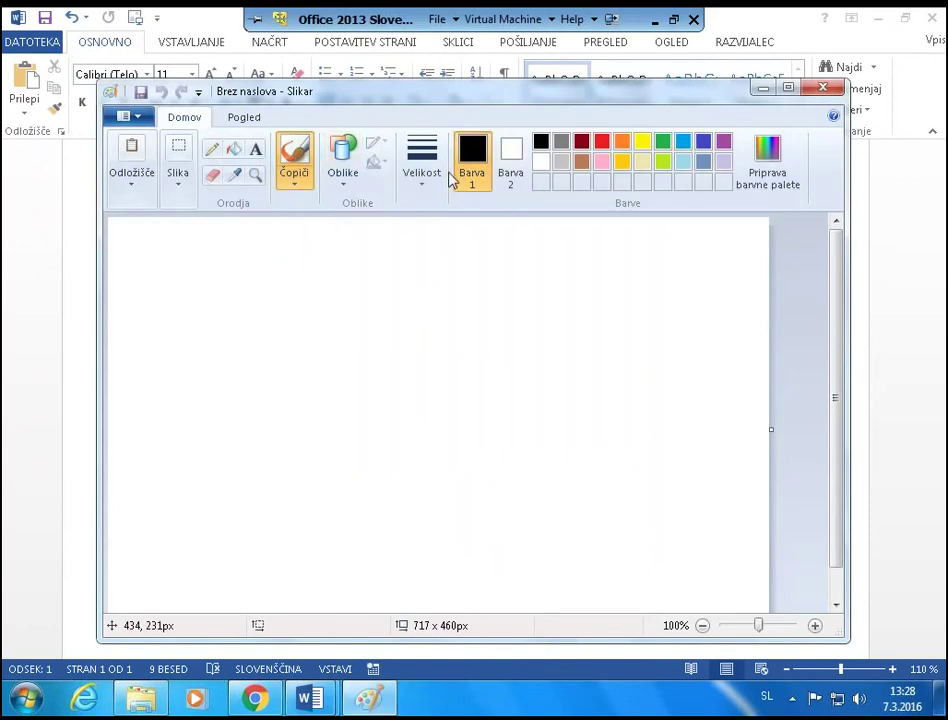
pyautogui.click(432, 172)
pyautogui.click(434, 322)
# Paint mirrored SLIKAR letters on the canvas, then close Paint choosing 'Ne shrani'.
pyautogui.moveTo(541, 449)
pyautogui.mouseDown()
pyautogui.moveTo(510, 381)
pyautogui.moveTo(550, 370)
pyautogui.mouseUp()
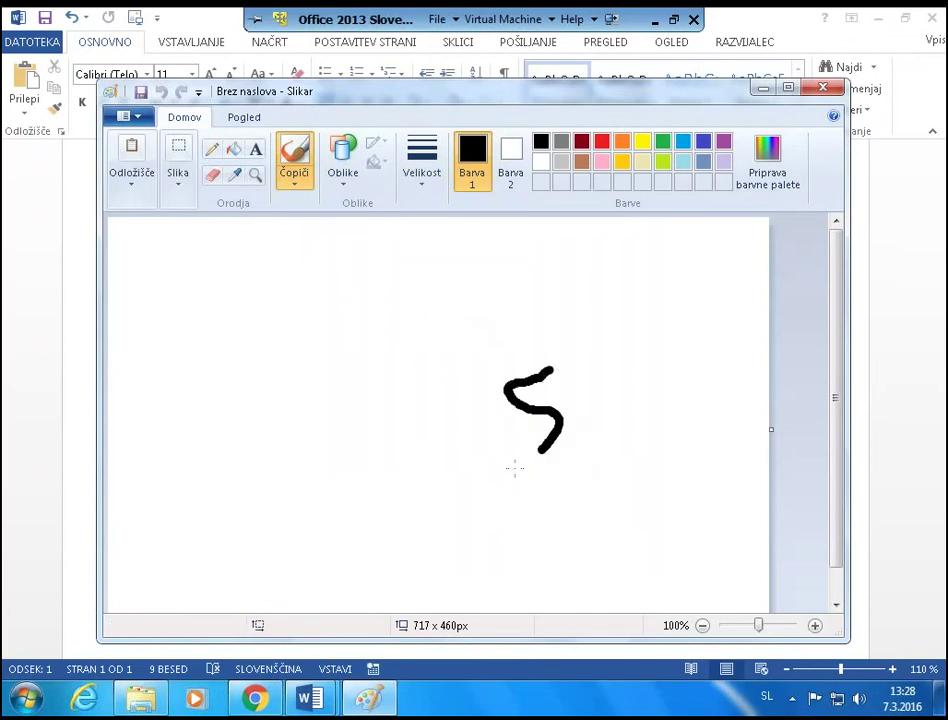
pyautogui.moveTo(487, 460)
pyautogui.mouseDown()
pyautogui.moveTo(480, 384)
pyautogui.moveTo(437, 381)
pyautogui.moveTo(431, 457)
pyautogui.mouseUp()
pyautogui.moveTo(406, 379); pyautogui.dragTo(409, 460)
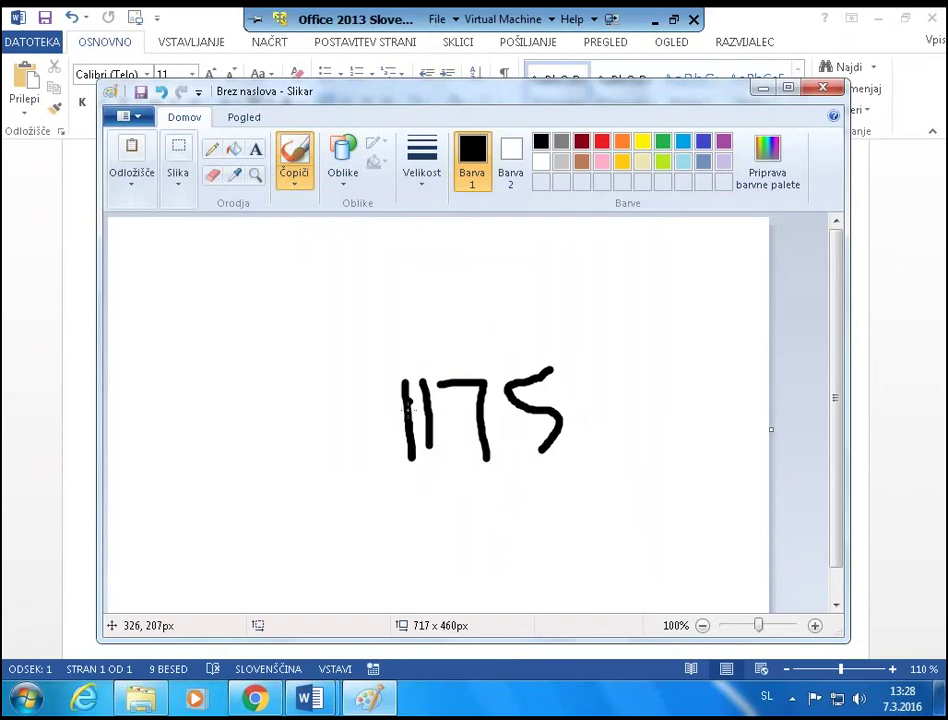
pyautogui.moveTo(374, 388)
pyautogui.mouseDown()
pyautogui.moveTo(414, 422)
pyautogui.moveTo(372, 451)
pyautogui.mouseUp()
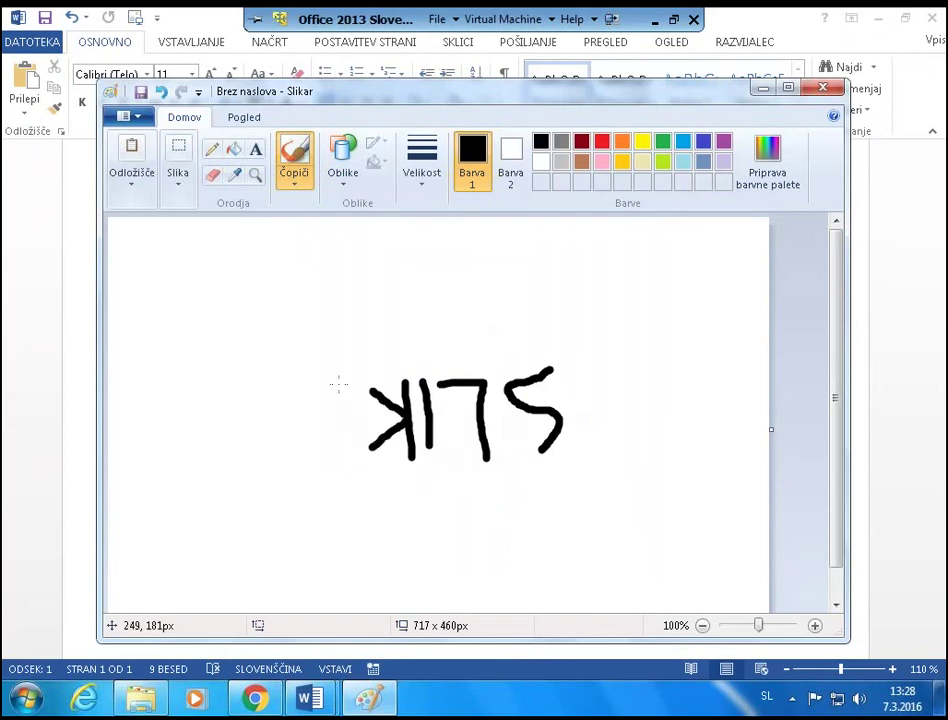
pyautogui.moveTo(355, 384)
pyautogui.mouseDown()
pyautogui.moveTo(302, 386)
pyautogui.moveTo(319, 418)
pyautogui.moveTo(292, 420)
pyautogui.moveTo(298, 440)
pyautogui.moveTo(262, 390)
pyautogui.mouseUp()
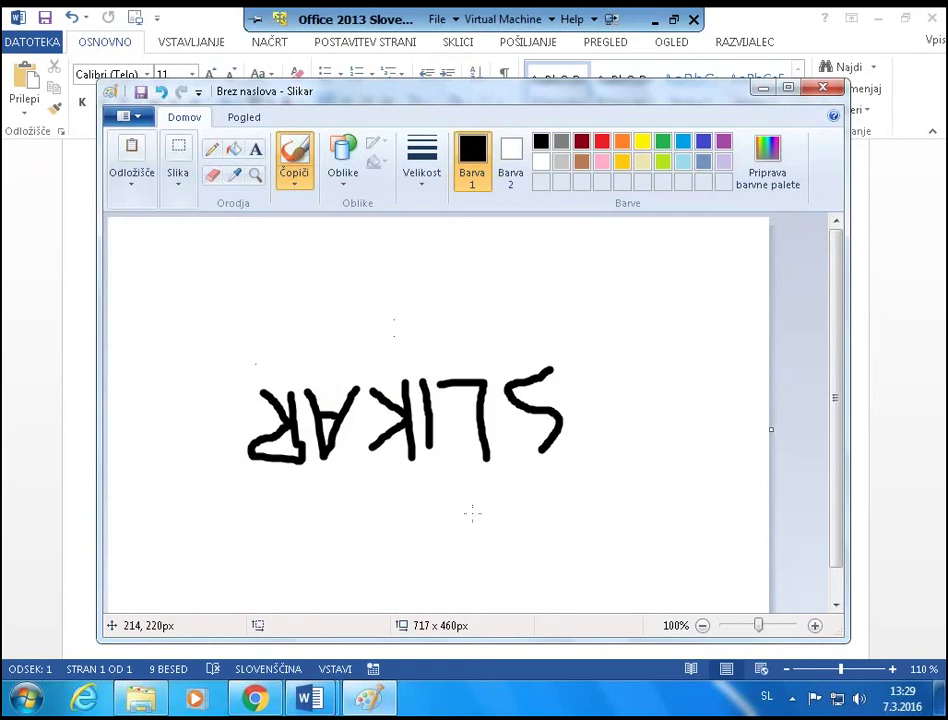
pyautogui.click(522, 361)
pyautogui.click(823, 88)
pyautogui.click(500, 372)
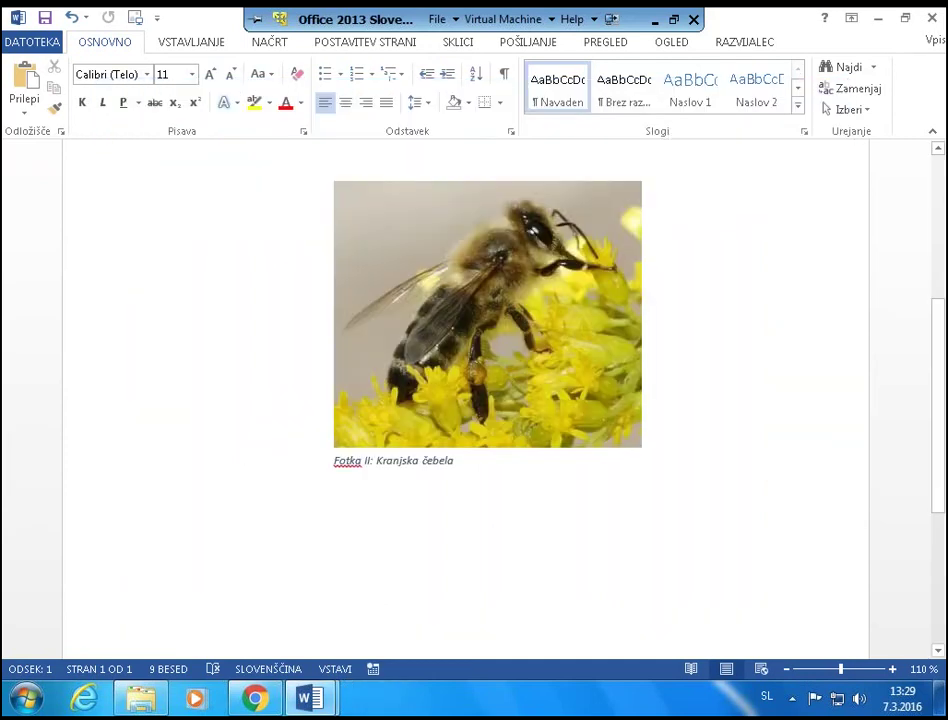
# Review the Bled and bee pictures and their captions throughout the document.
pyautogui.click(488, 469)
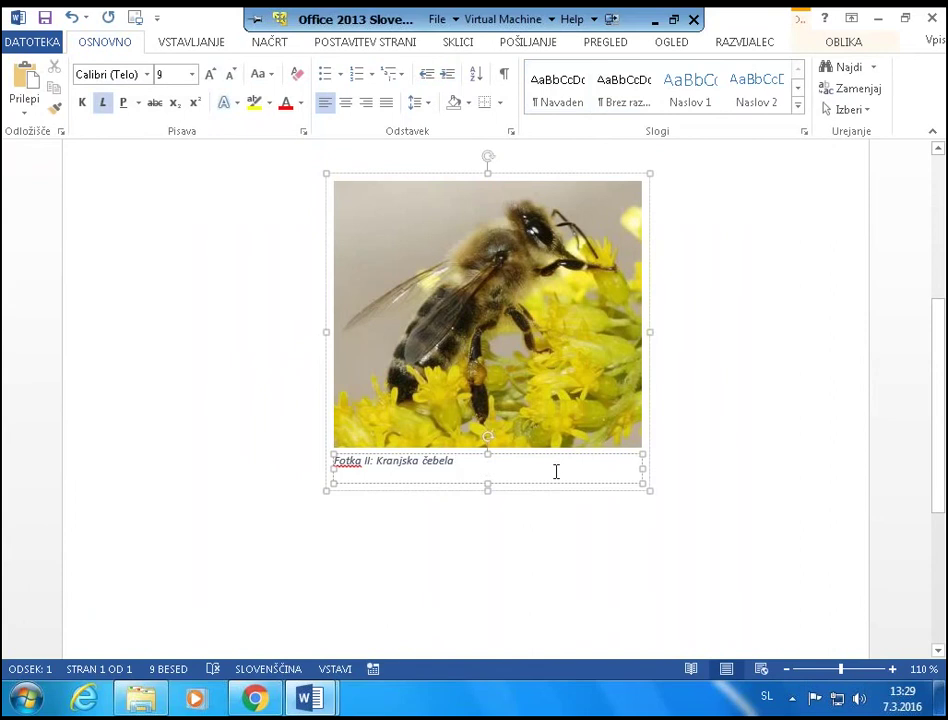
pyautogui.click(472, 493)
pyautogui.scroll(3, 449, 415)
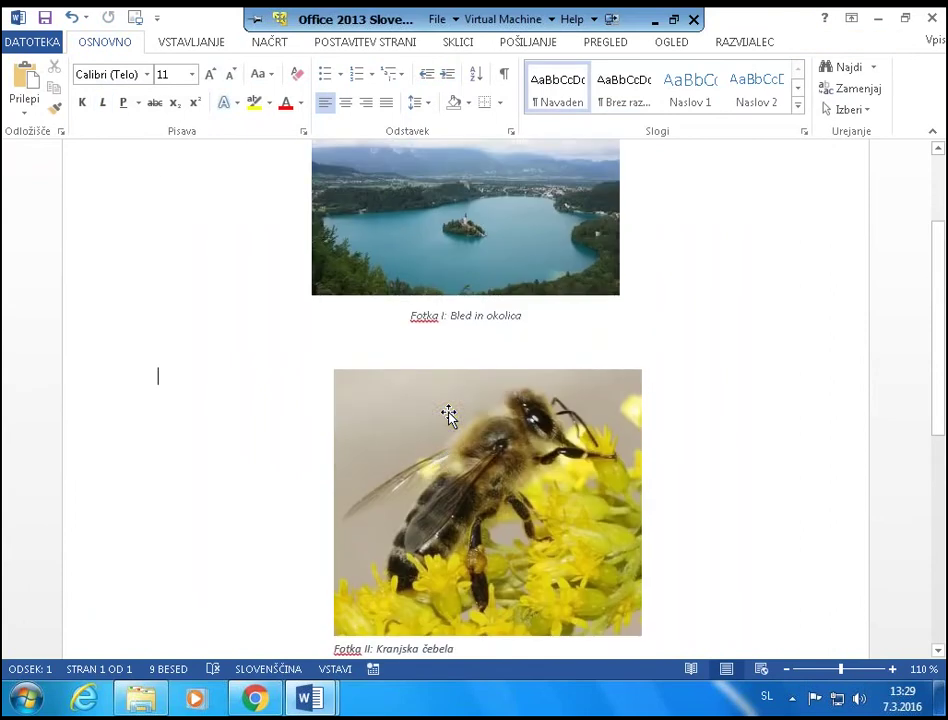
pyautogui.scroll(3, 449, 415)
pyautogui.scroll(-10, 449, 415)
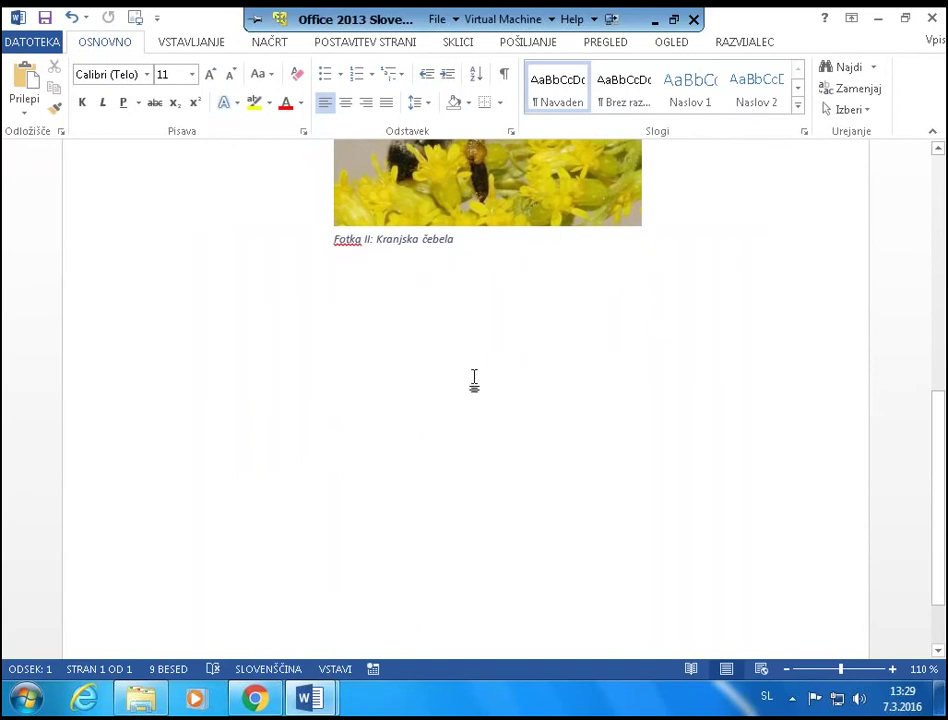
pyautogui.scroll(7, 468, 373)
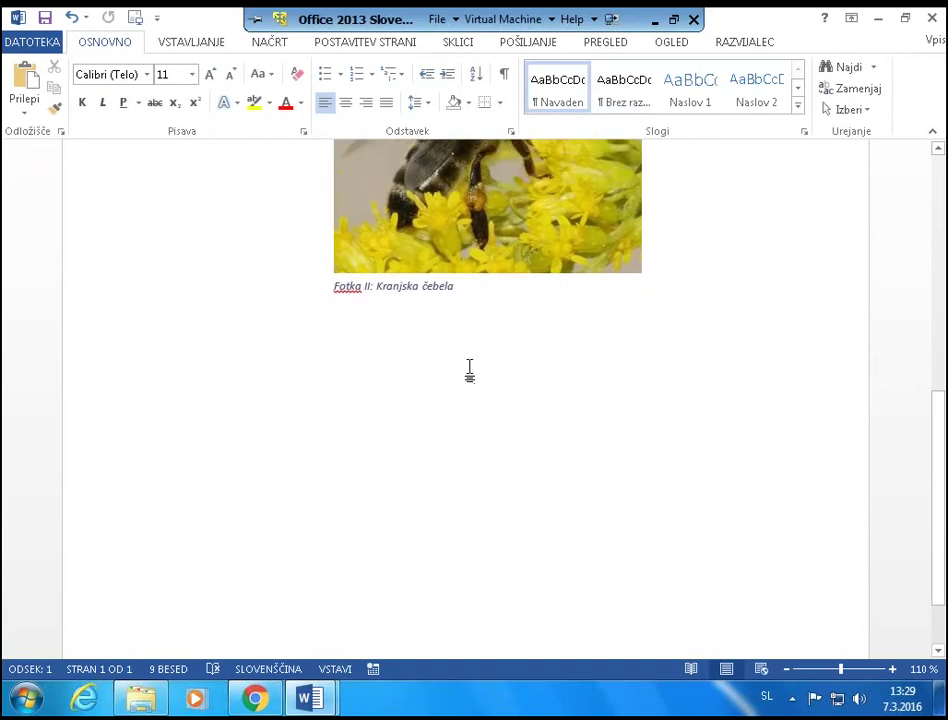
pyautogui.scroll(1, 468, 370)
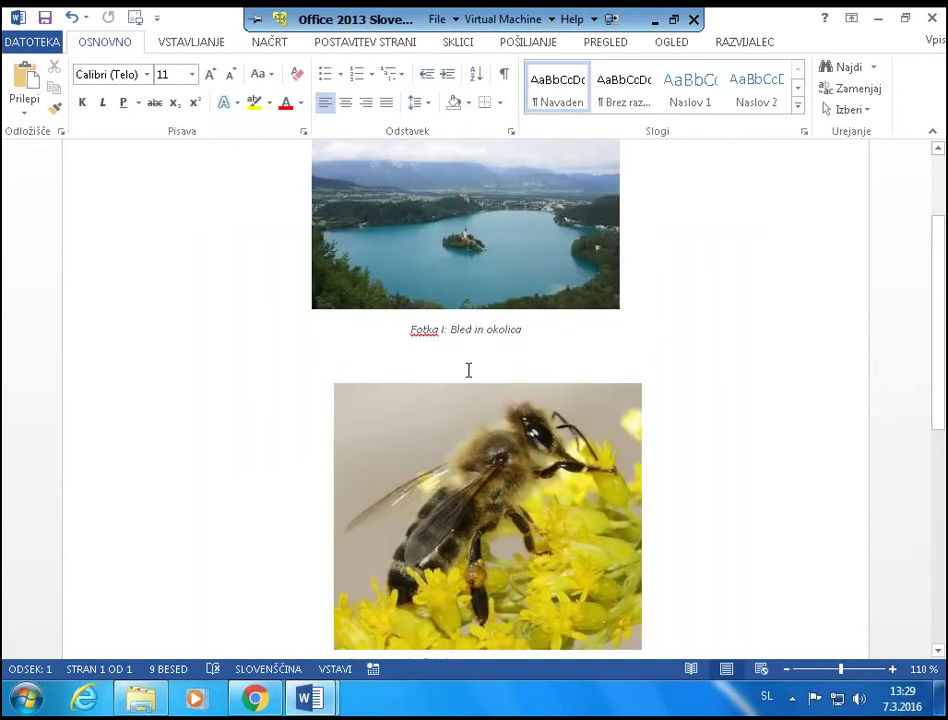
pyautogui.scroll(-5, 468, 370)
pyautogui.scroll(-3, 282, 372)
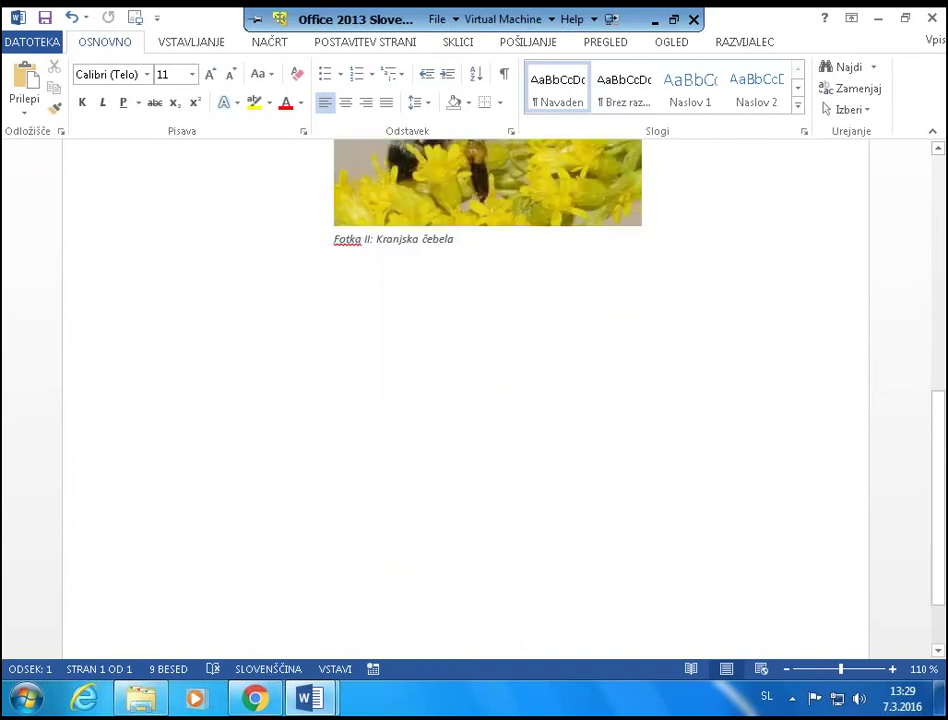
pyautogui.scroll(4, 228, 360)
pyautogui.scroll(3, 252, 351)
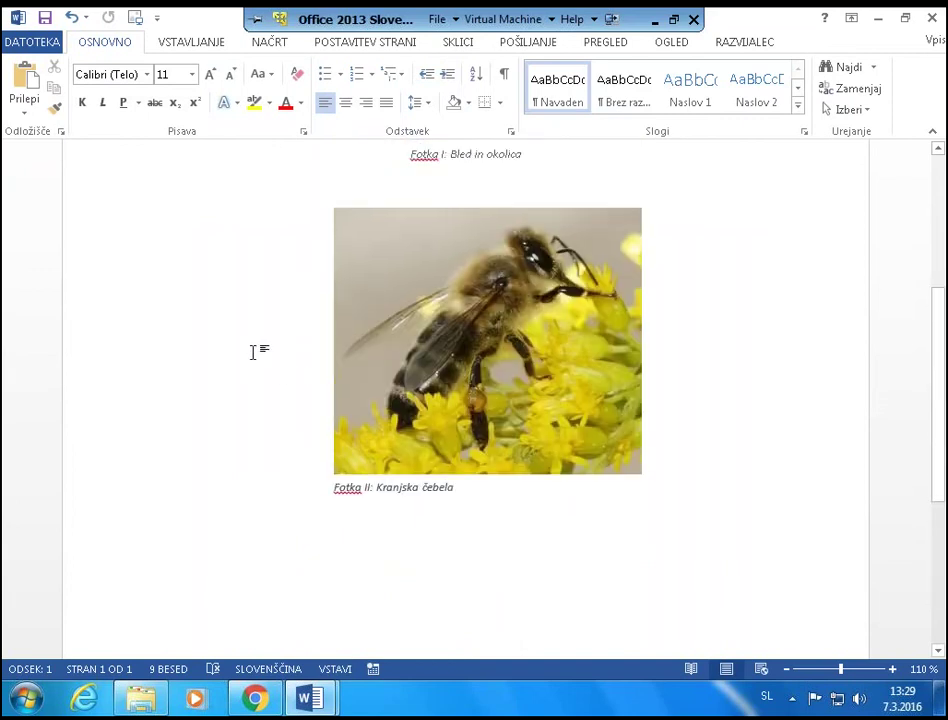
pyautogui.scroll(4, 253, 352)
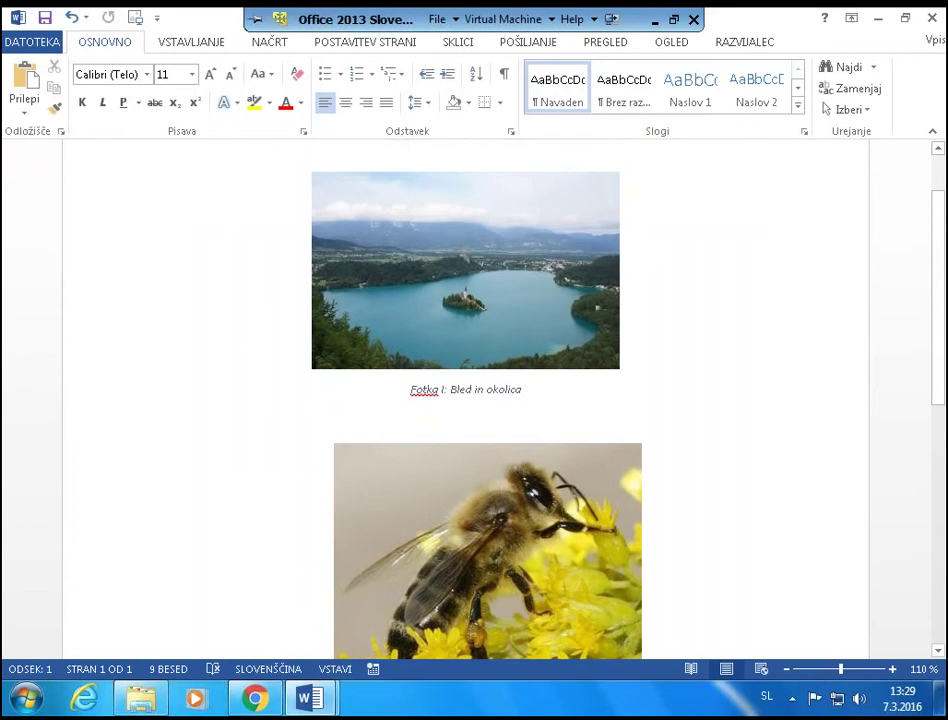
pyautogui.scroll(1, 430, 268)
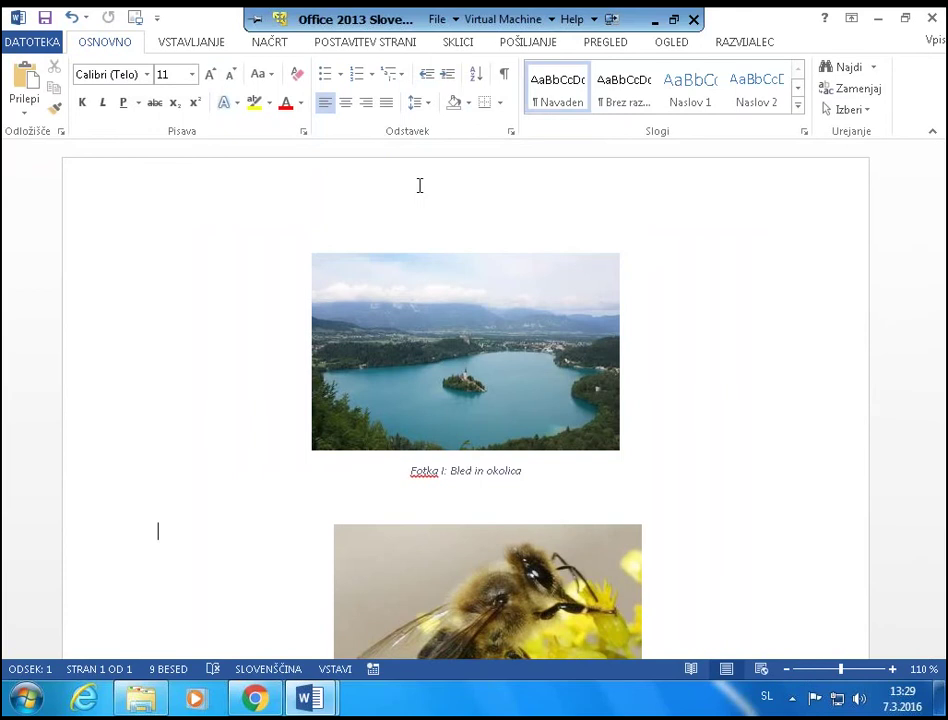
pyautogui.scroll(-4, 420, 185)
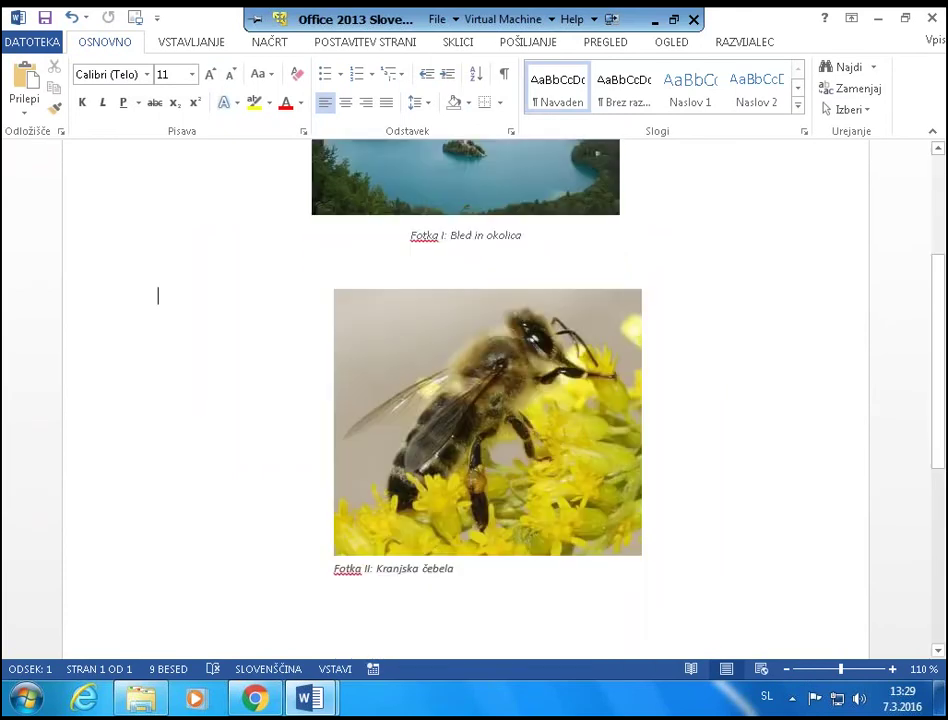
# Check the bee photo's caption, then create a new blank document with Ctrl+N.
pyautogui.click(661, 268)
pyautogui.click(421, 578)
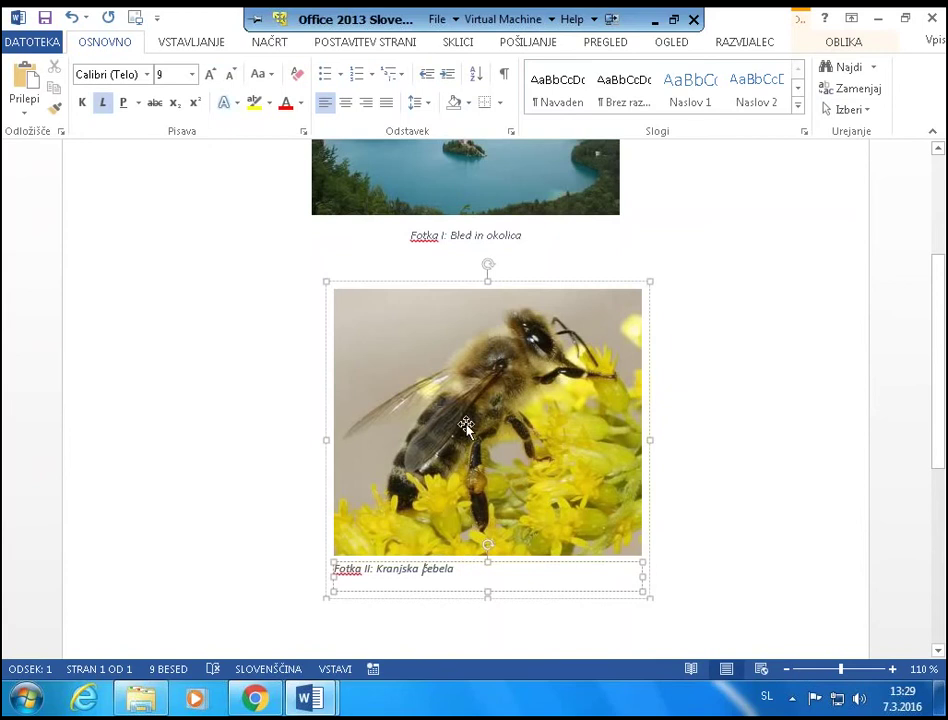
pyautogui.click(157, 295)
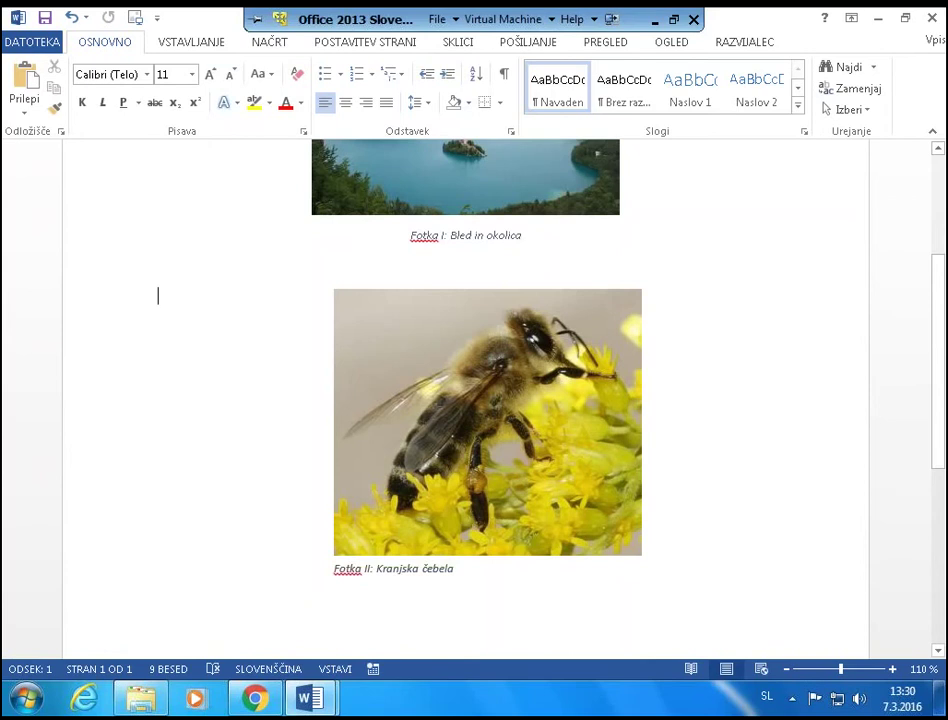
pyautogui.hotkey('ctrl', 'n')
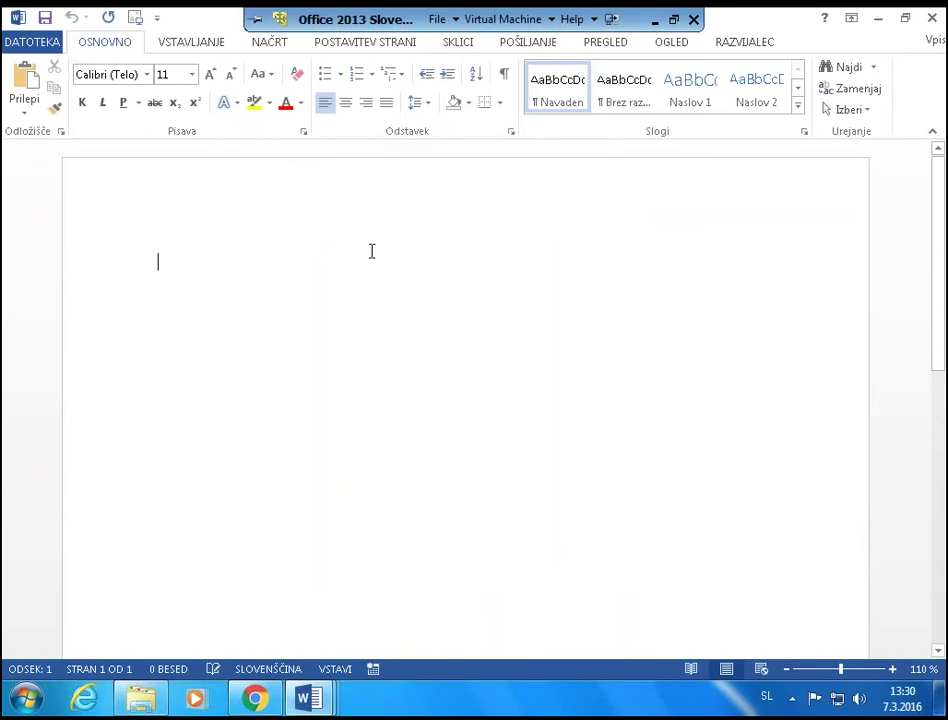
# On VSTAVLJANJE, choose 'Nariši polje z besedilom' from the Polje z besedilom gallery.
pyautogui.click(188, 48)
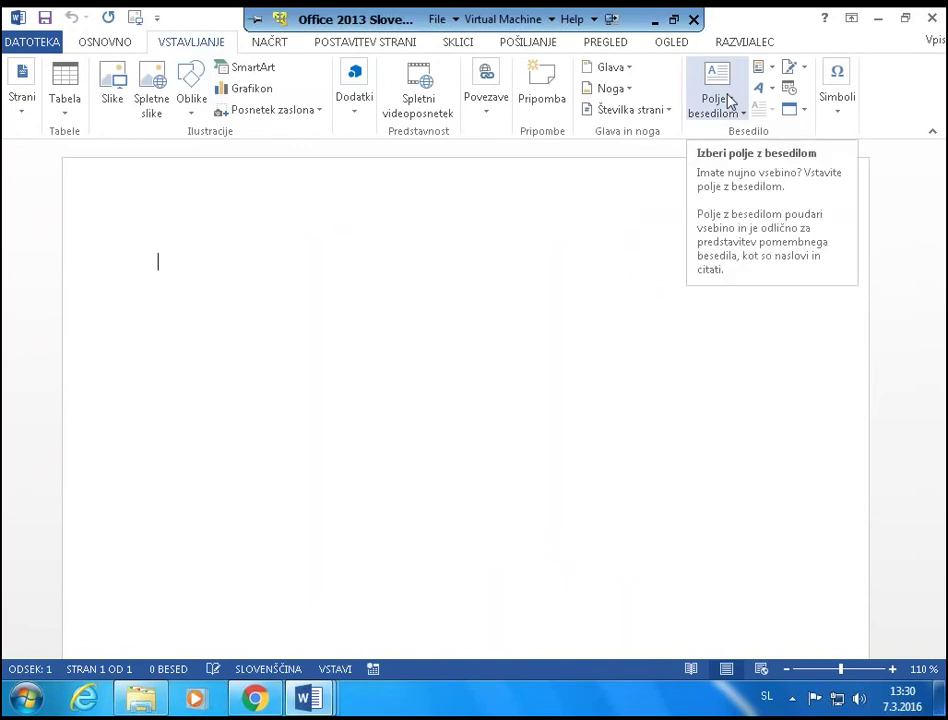
pyautogui.click(728, 101)
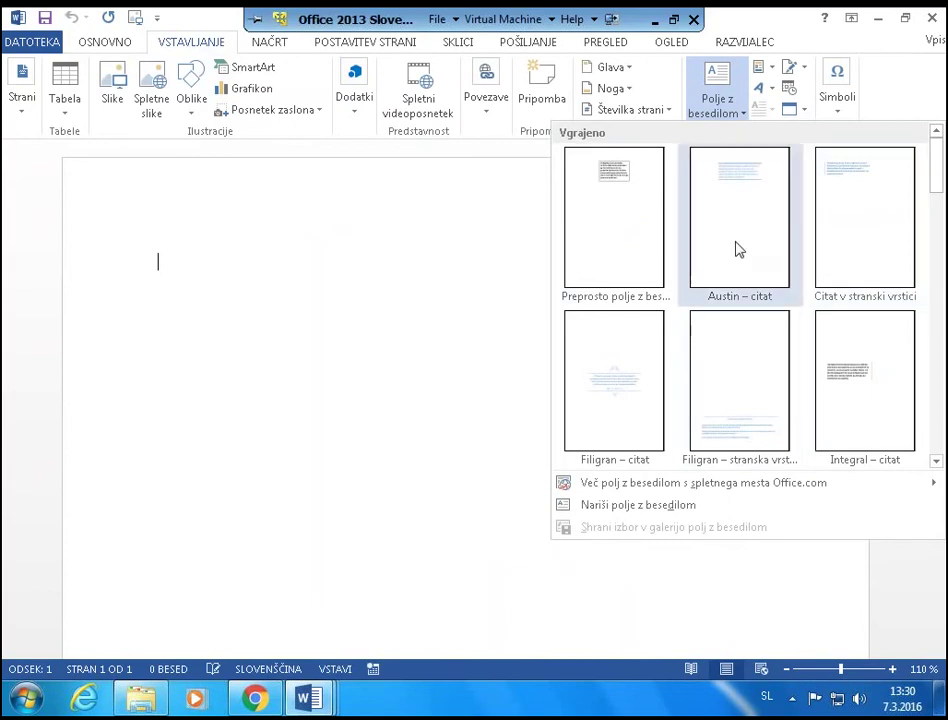
pyautogui.scroll(-3, 831, 290)
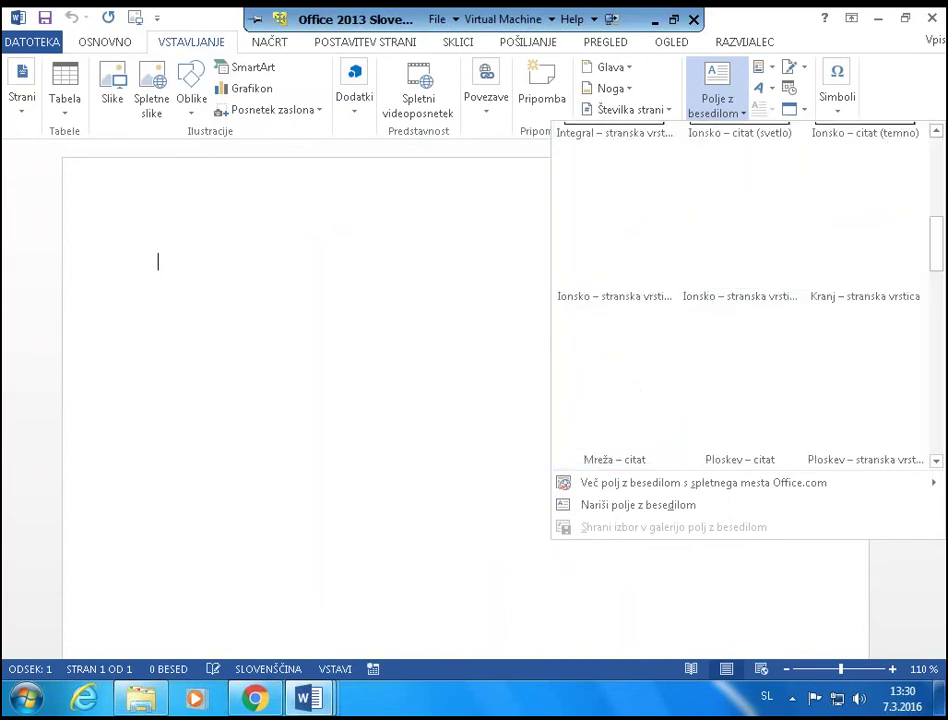
pyautogui.scroll(-5, 836, 281)
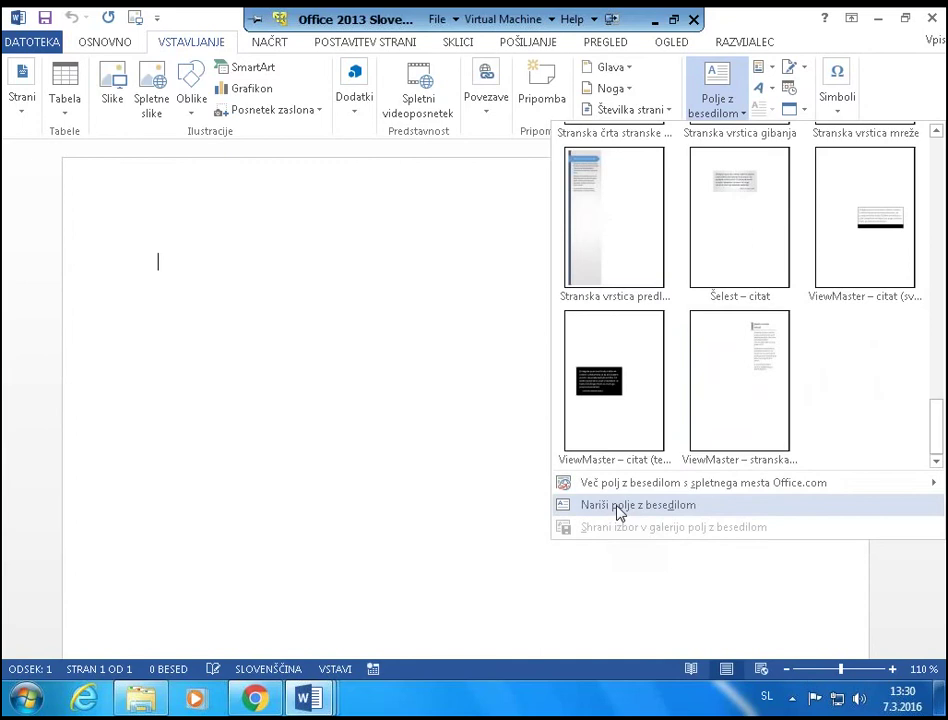
pyautogui.click(619, 513)
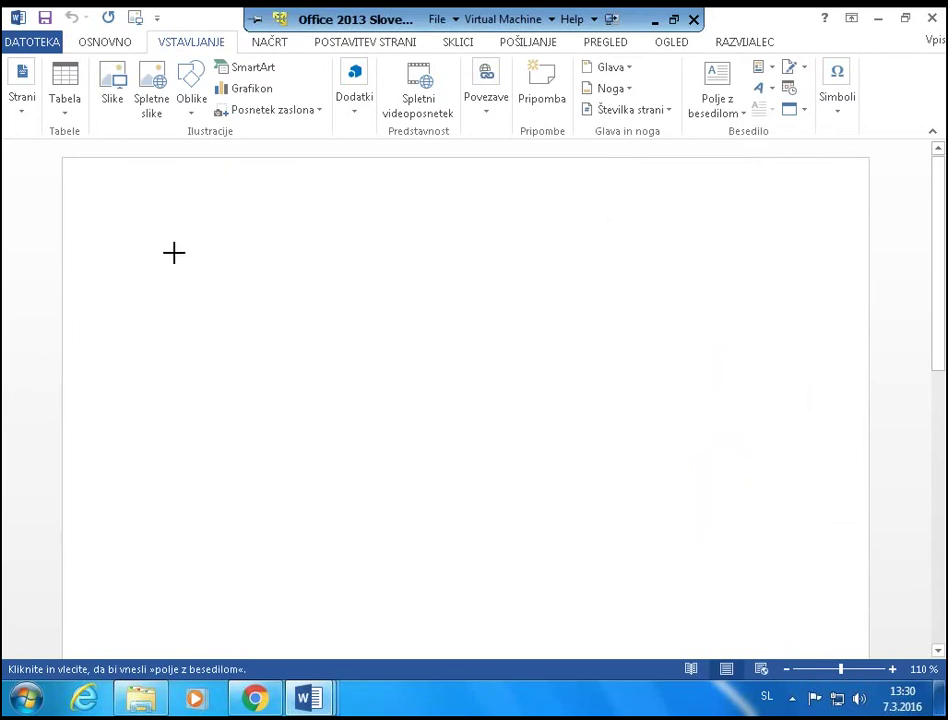
# Draw a text box near the page top, type 'OBRNJEN TEKST', and select it.
pyautogui.moveTo(174, 253); pyautogui.dragTo(636, 370)
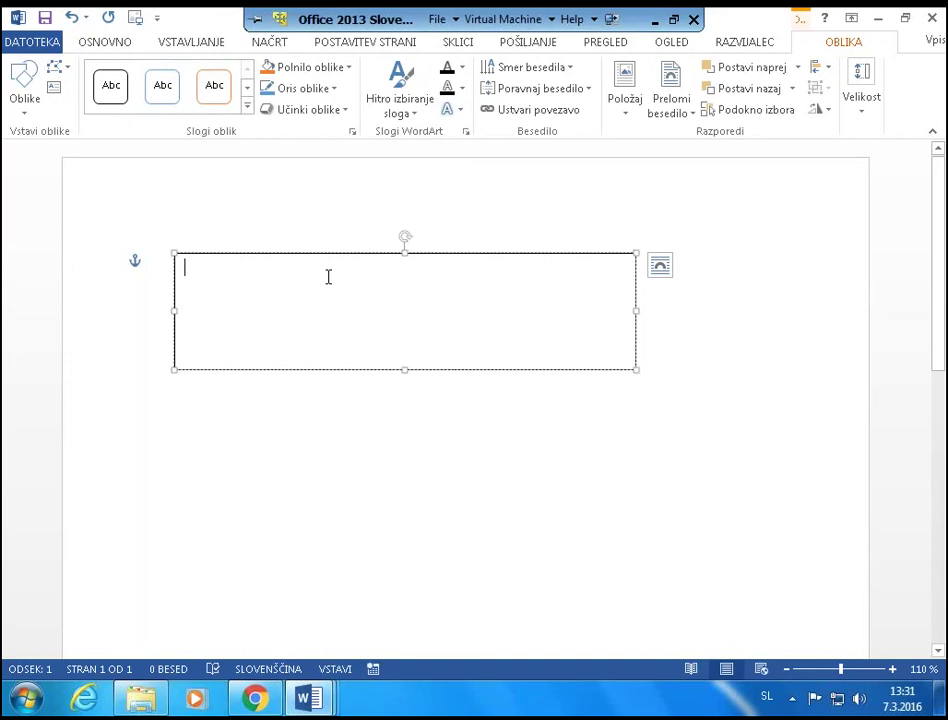
pyautogui.write('OBRNJEN')
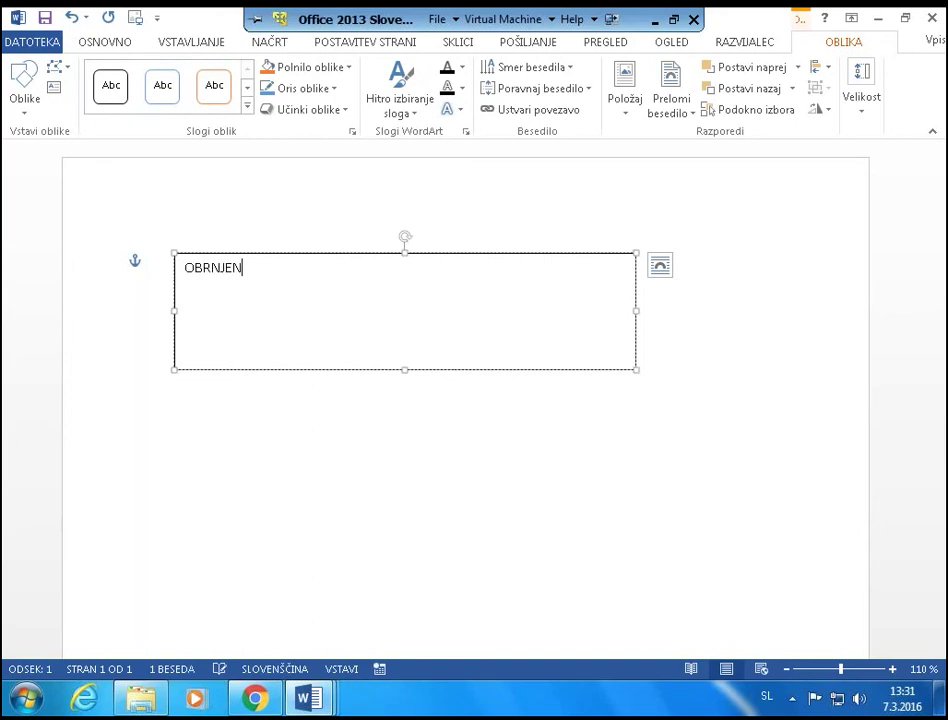
pyautogui.write(' TEKST')
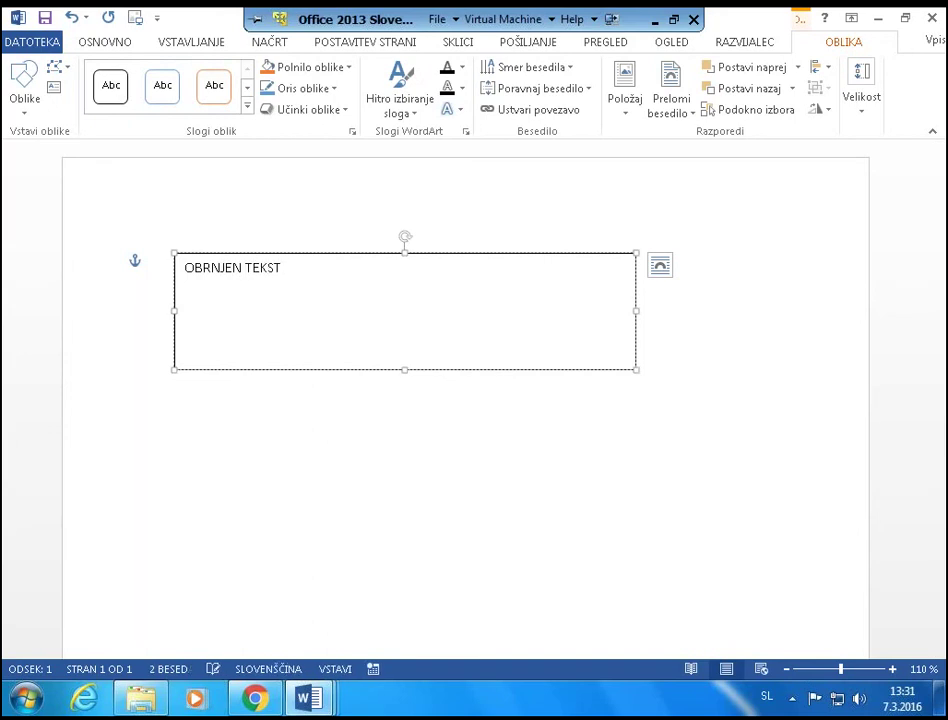
pyautogui.hotkey('ctrl', 'a')
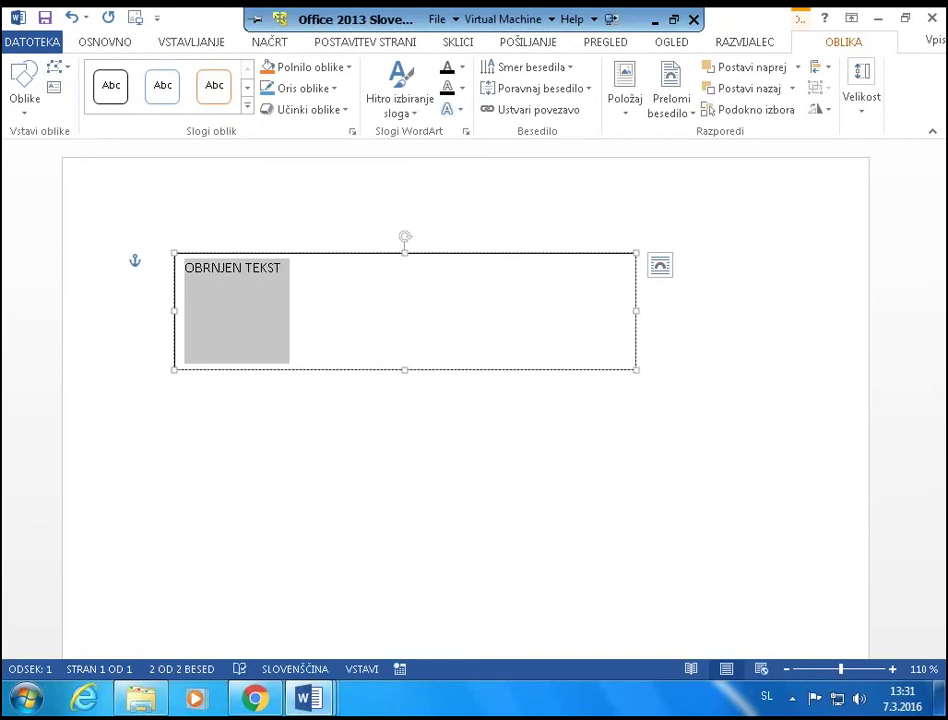
# Format 'OBRNJEN TEKST' at 48 pt in red with a yellow highlight.
pyautogui.click(283, 286)
pyautogui.moveTo(290, 271); pyautogui.dragTo(195, 270)
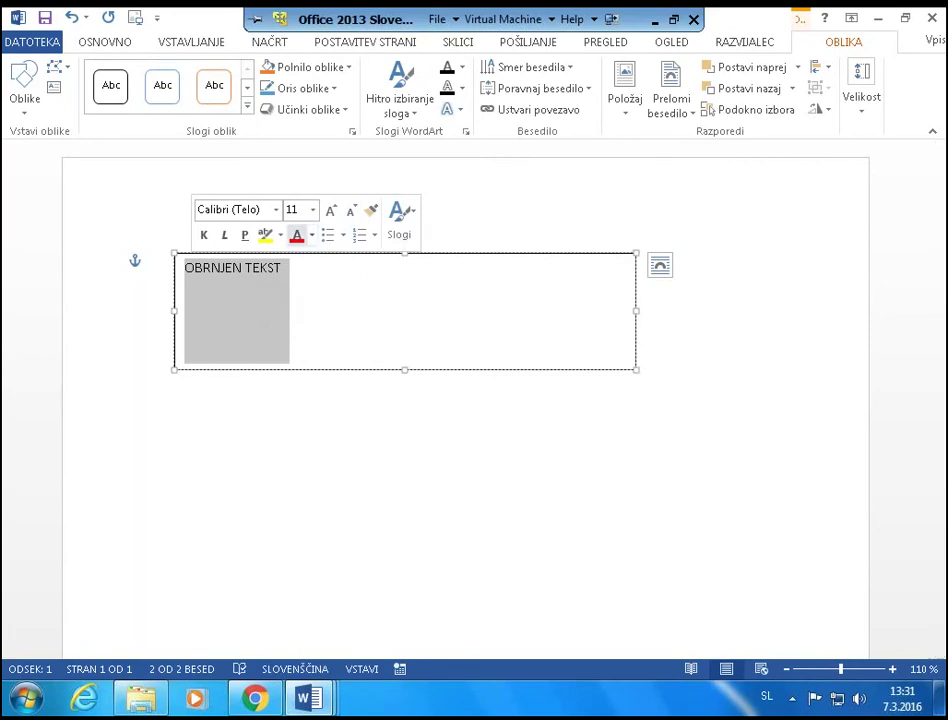
pyautogui.click(116, 46)
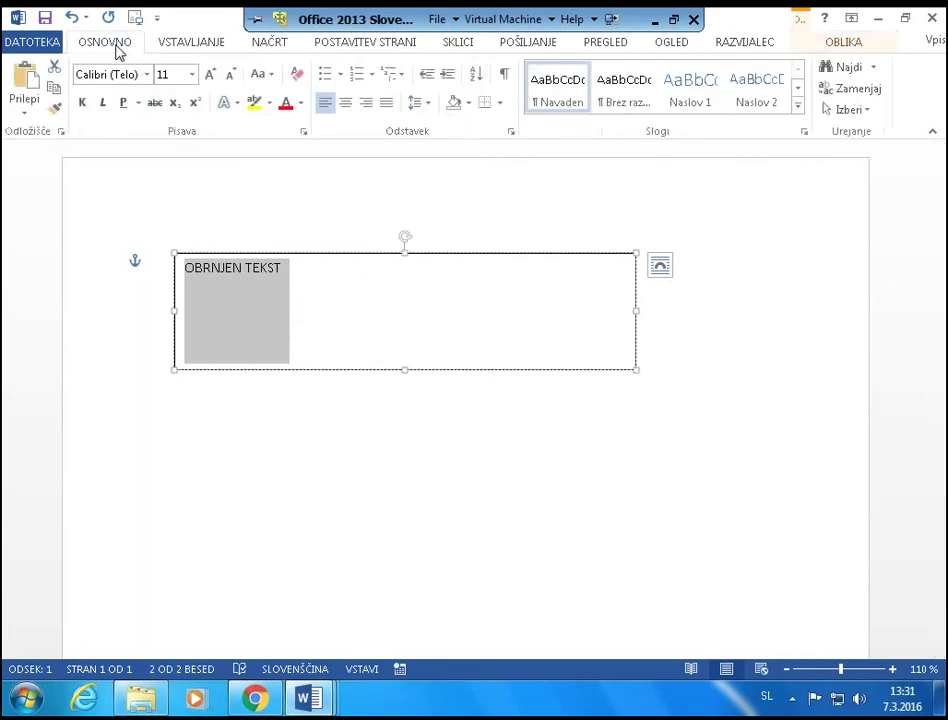
pyautogui.click(211, 75)
pyautogui.click(211, 75)
pyautogui.click(211, 75)
pyautogui.click(211, 75)
pyautogui.click(211, 75)
pyautogui.click(211, 75)
pyautogui.click(211, 75)
pyautogui.click(211, 75)
pyautogui.click(211, 75)
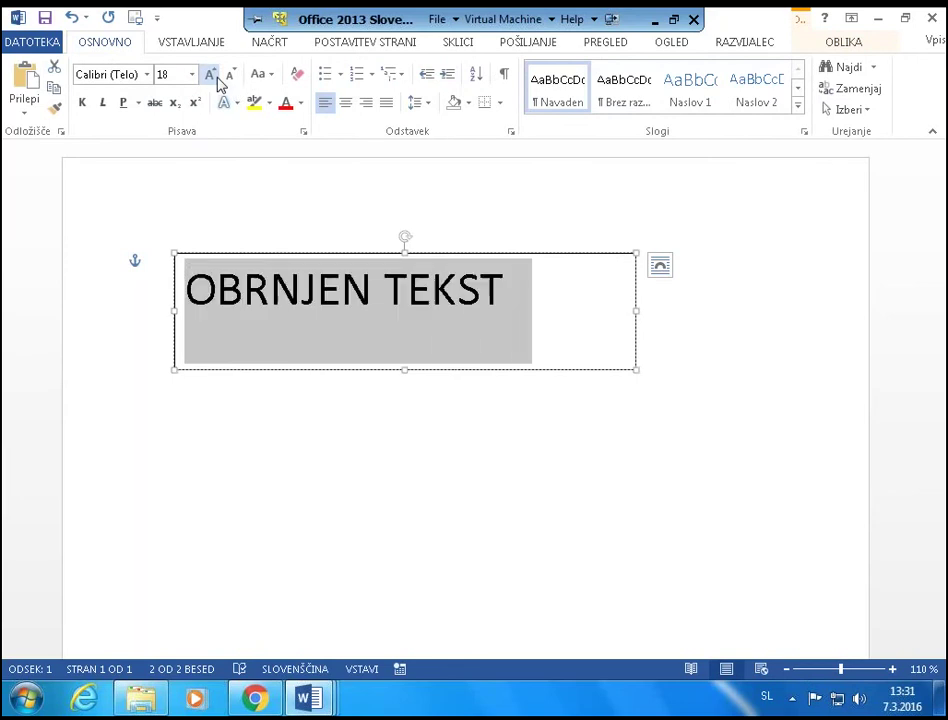
pyautogui.click(211, 75)
pyautogui.click(211, 75)
pyautogui.click(211, 75)
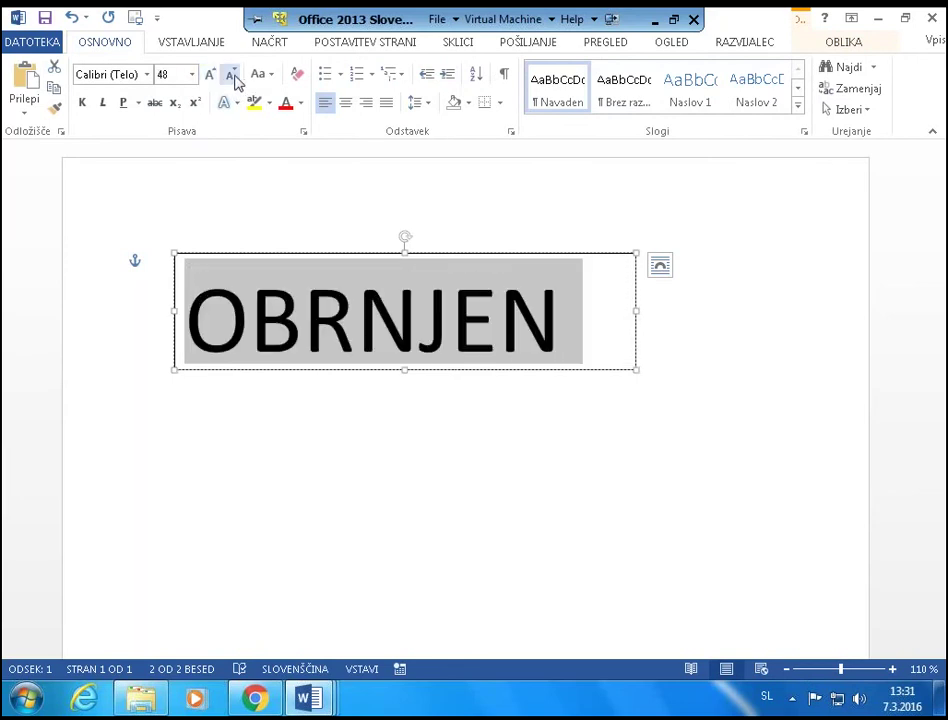
pyautogui.click(285, 108)
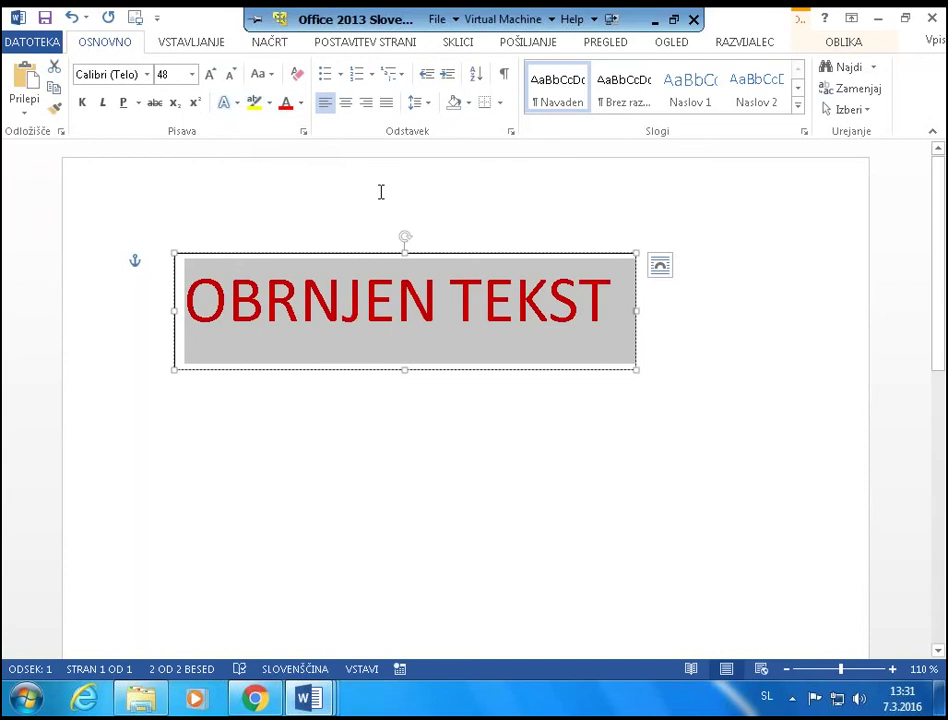
pyautogui.click(254, 103)
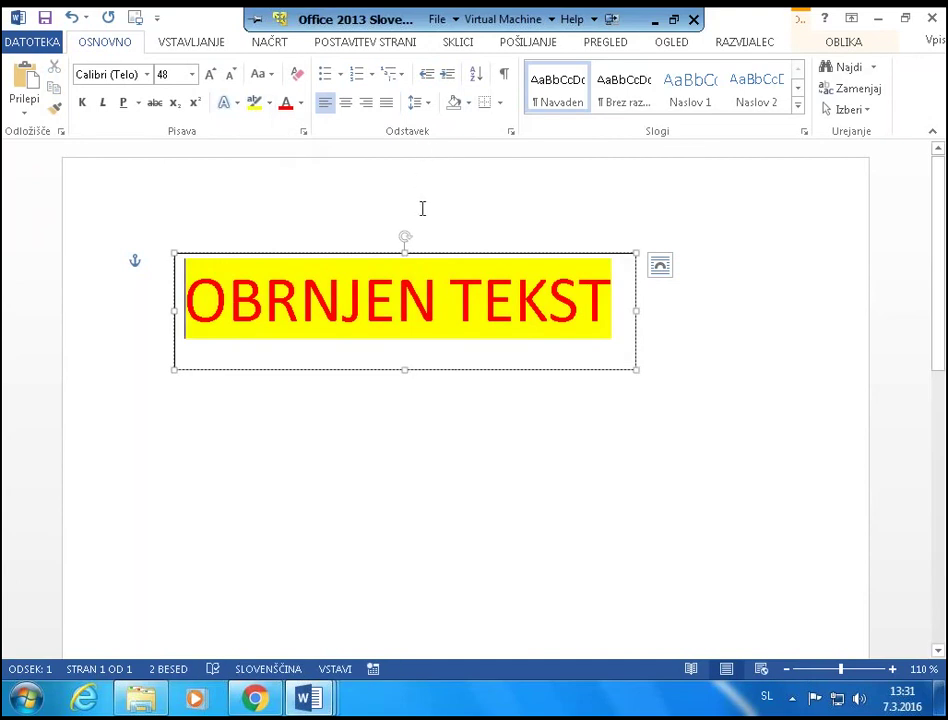
pyautogui.click(482, 430)
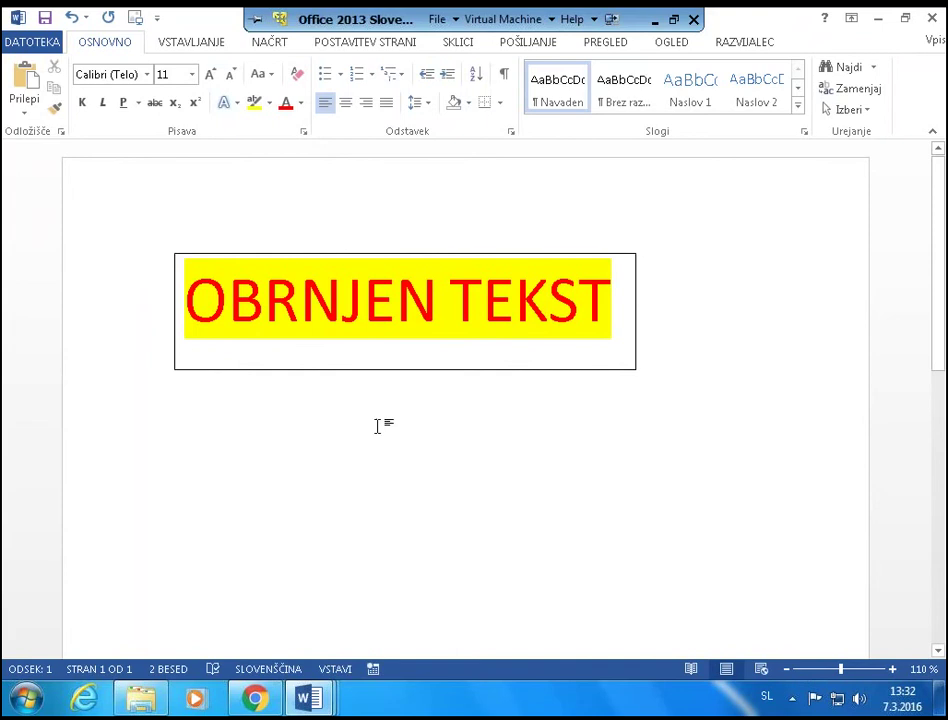
# Type 'JH' above the box, move the text box lower, and show the OBLIKA tab.
pyautogui.write('JHF')
pyautogui.click(427, 370)
pyautogui.moveTo(427, 370); pyautogui.dragTo(468, 405)
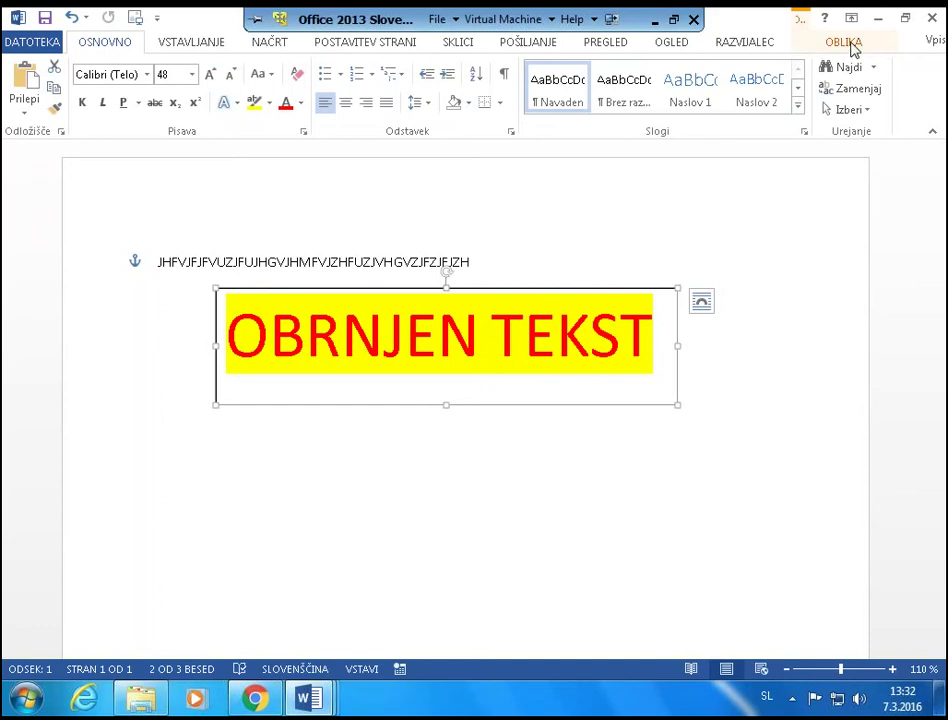
pyautogui.click(845, 44)
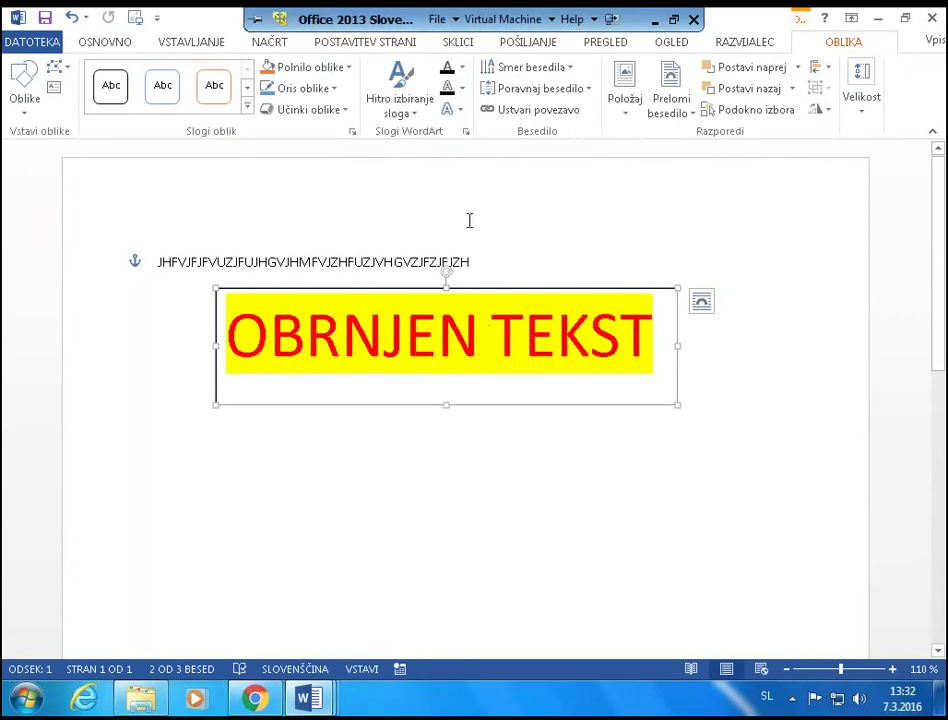
# Move the OBRNJEN TEKST box slightly lower and rotate it 180 degrees upside down.
pyautogui.moveTo(481, 296); pyautogui.dragTo(487, 337)
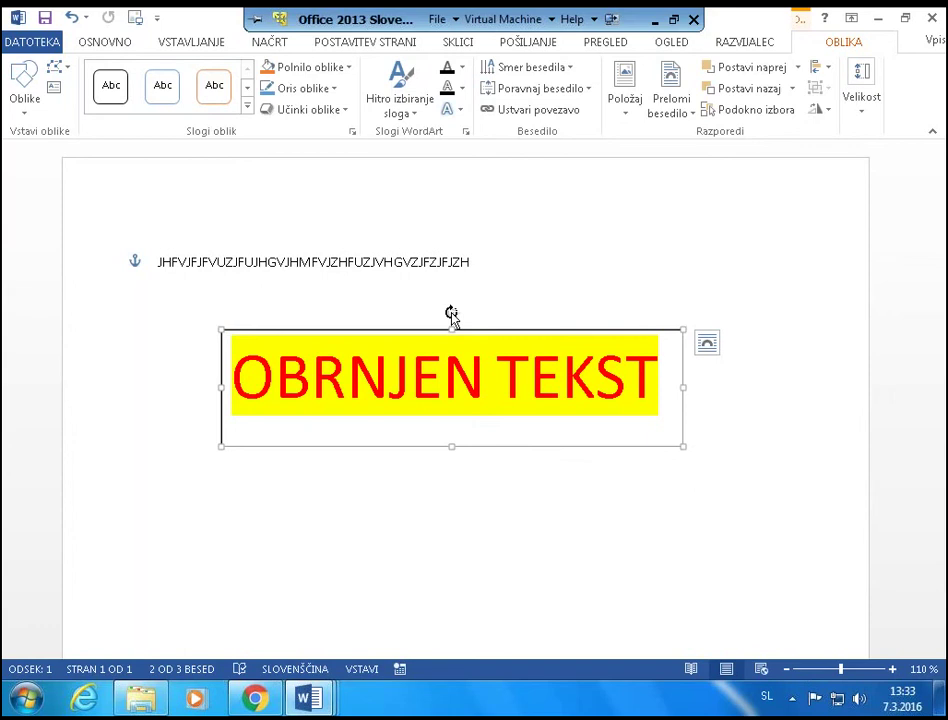
pyautogui.click(452, 317)
pyautogui.moveTo(452, 317); pyautogui.dragTo(414, 388)
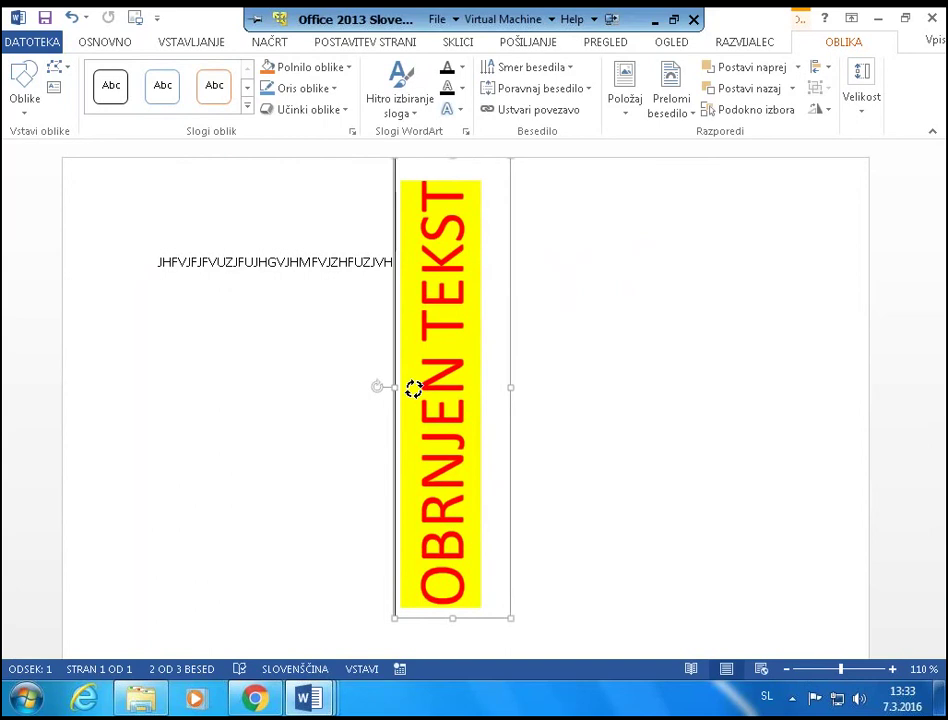
pyautogui.moveTo(414, 388); pyautogui.dragTo(453, 410)
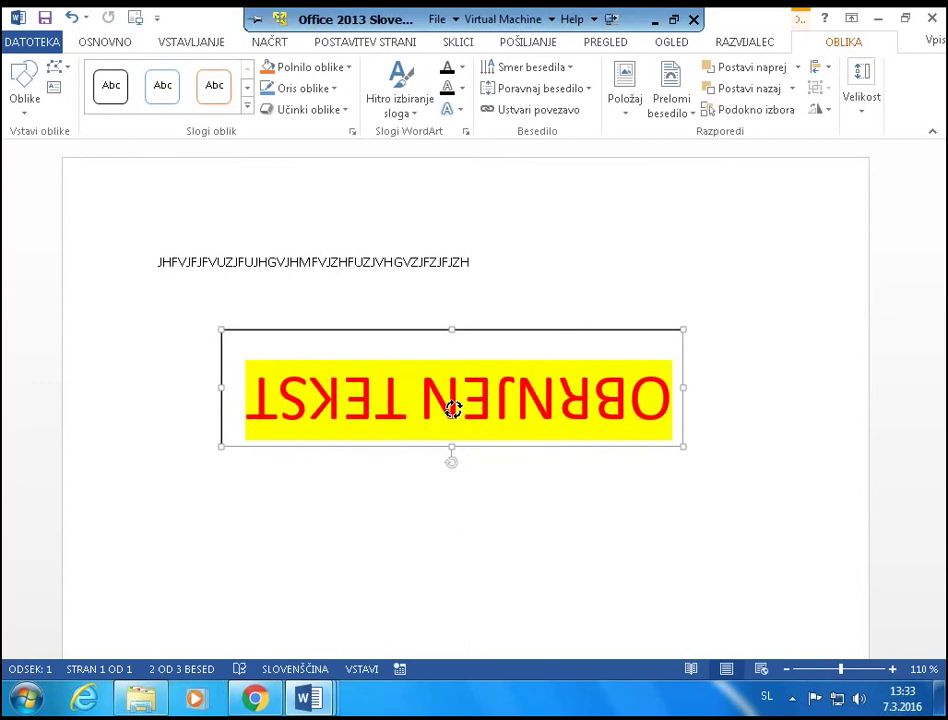
pyautogui.moveTo(453, 410); pyautogui.dragTo(452, 407)
pyautogui.moveTo(452, 407); pyautogui.dragTo(452, 407)
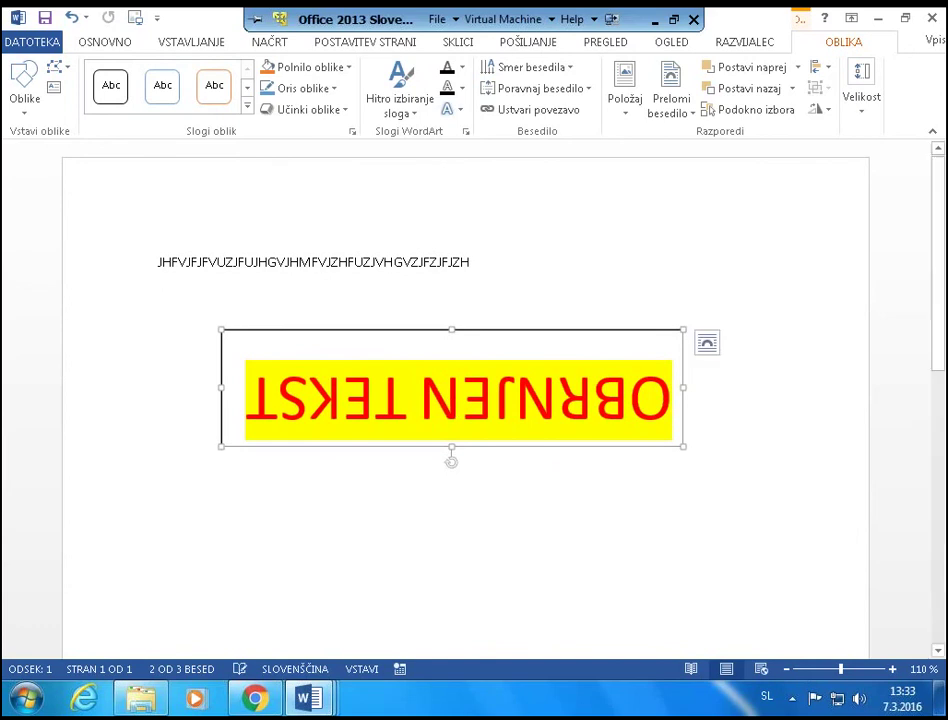
pyautogui.scroll(-2, 631, 271)
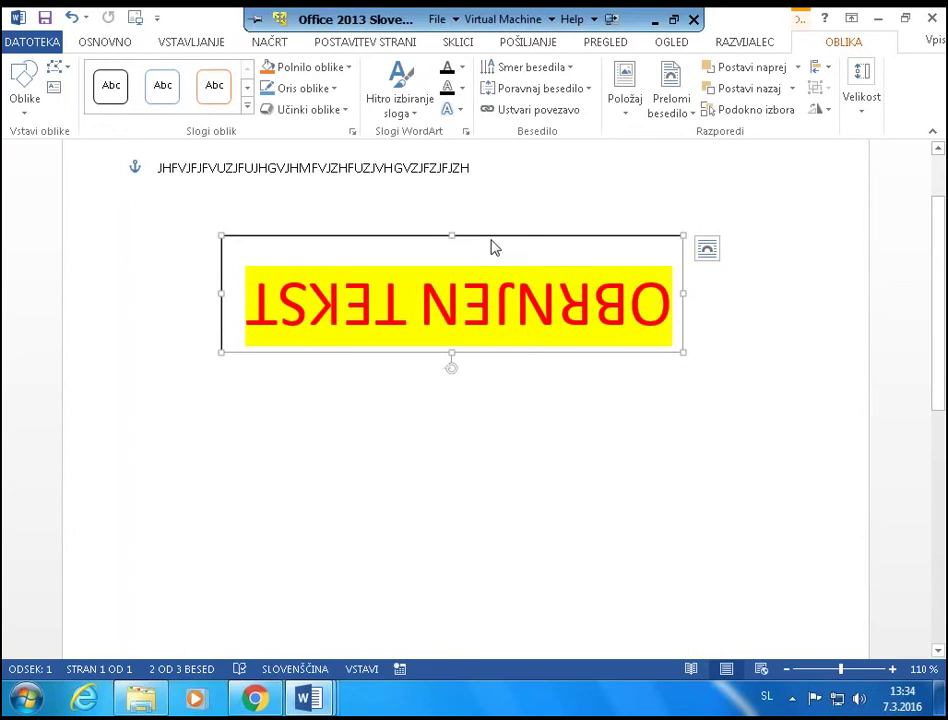
# Close the reversed-text and Bled photo documents, choosing 'Ne shrani' for both.
pyautogui.click(470, 168)
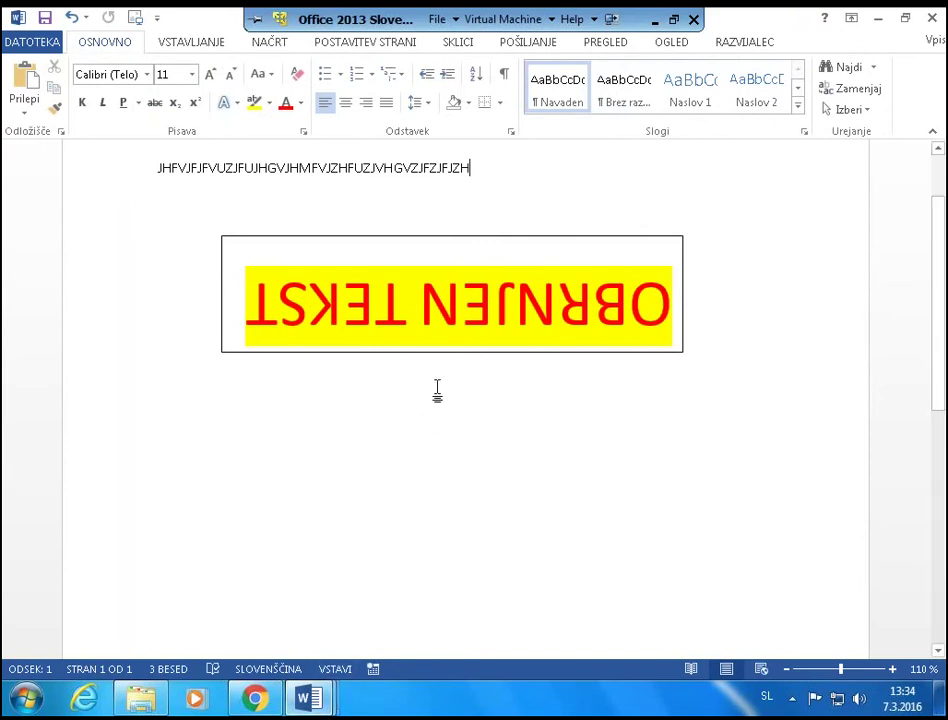
pyautogui.click(932, 18)
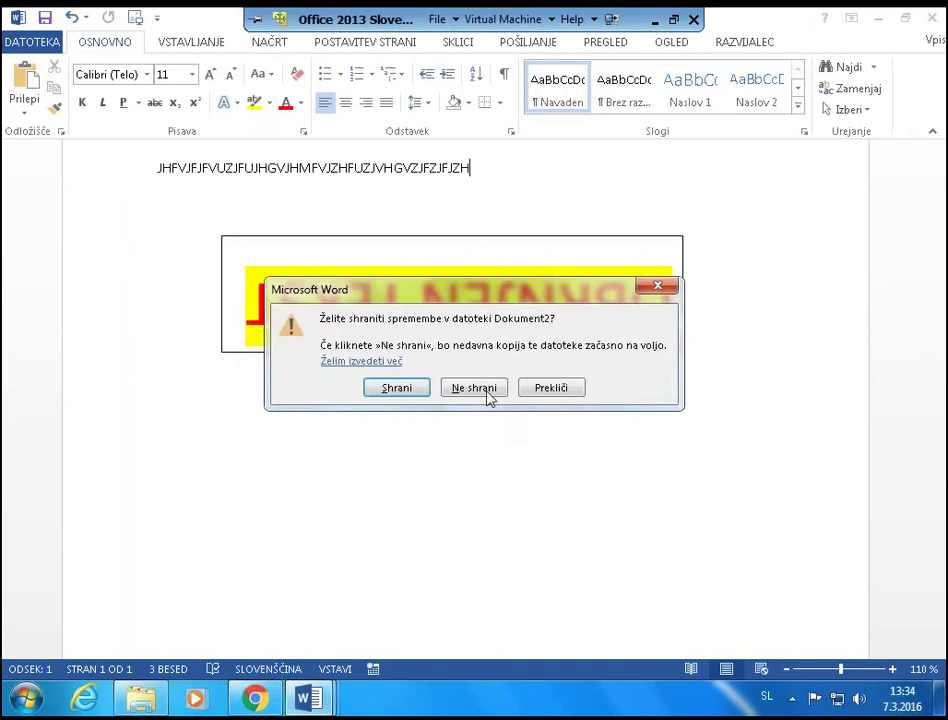
pyautogui.click(486, 392)
pyautogui.click(677, 239)
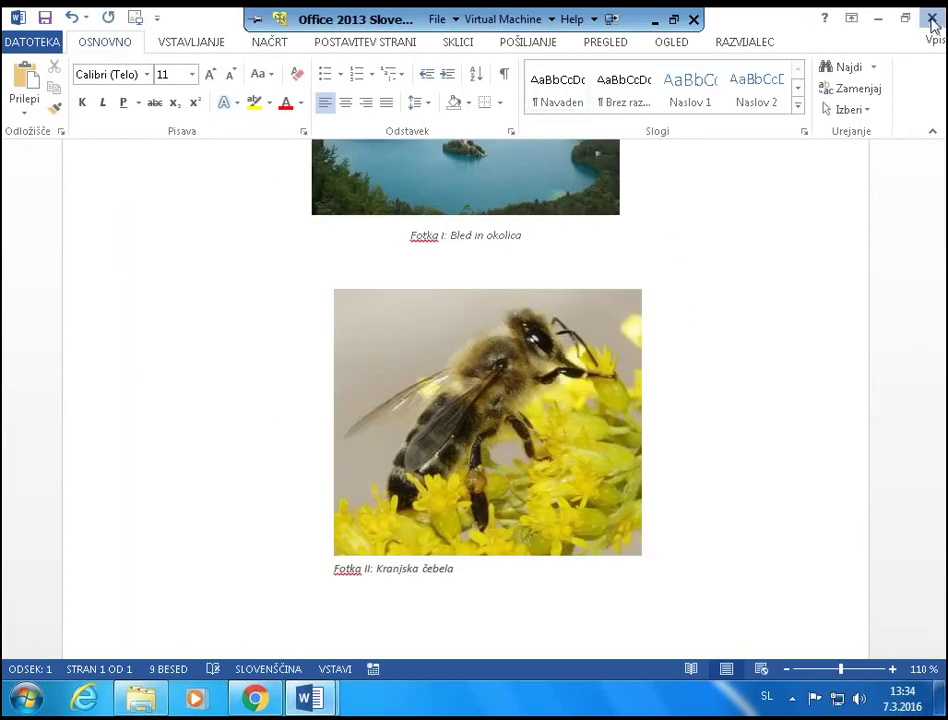
pyautogui.click(932, 16)
pyautogui.click(487, 387)
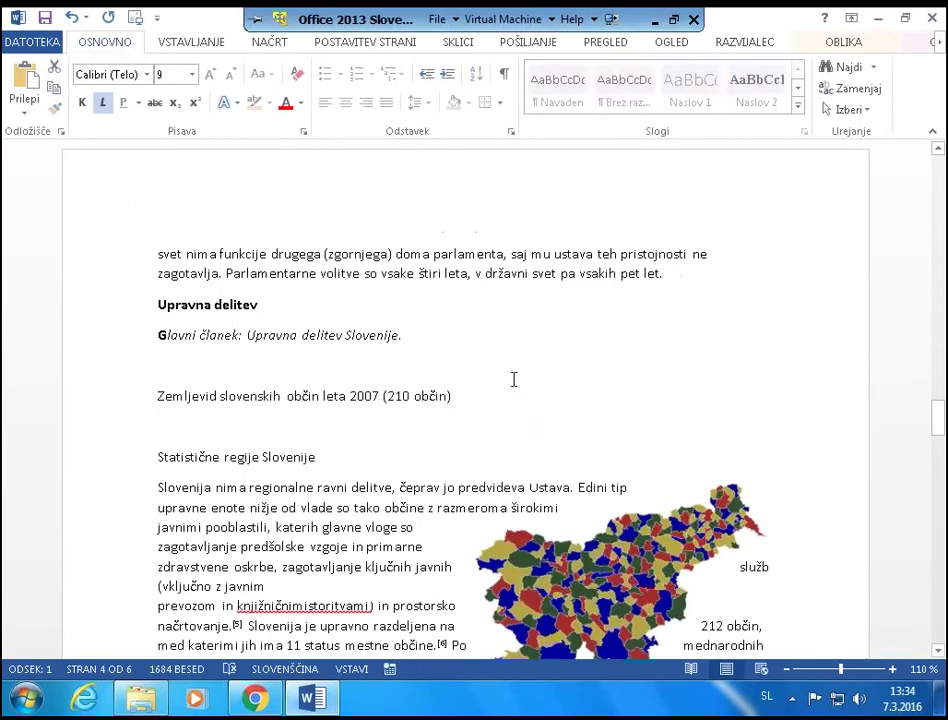
pyautogui.scroll(-3, 503, 379)
pyautogui.scroll(8, 503, 379)
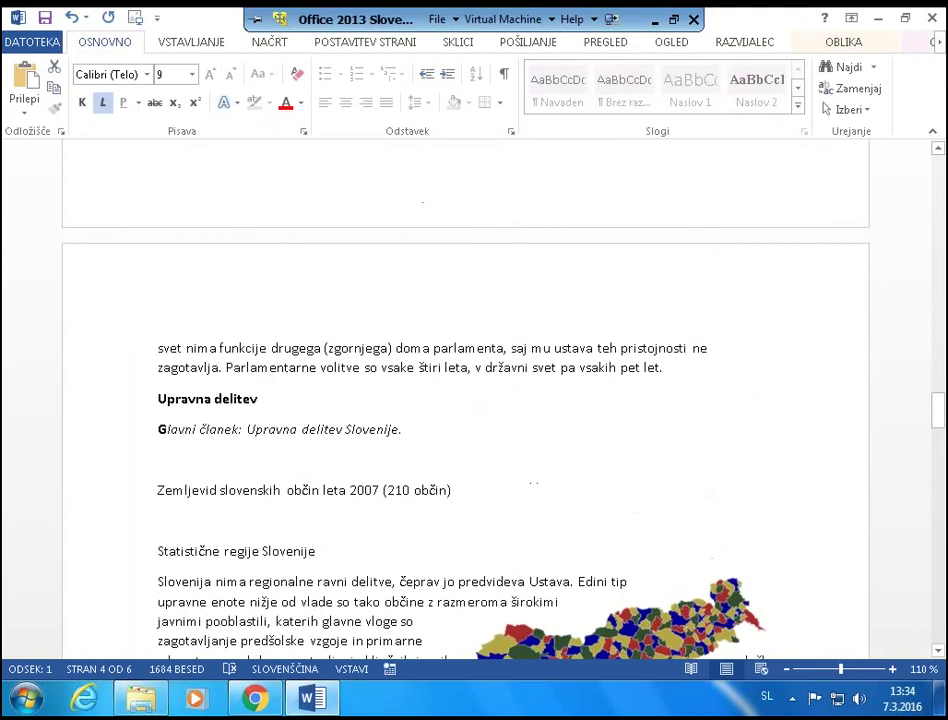
pyautogui.scroll(15, 503, 379)
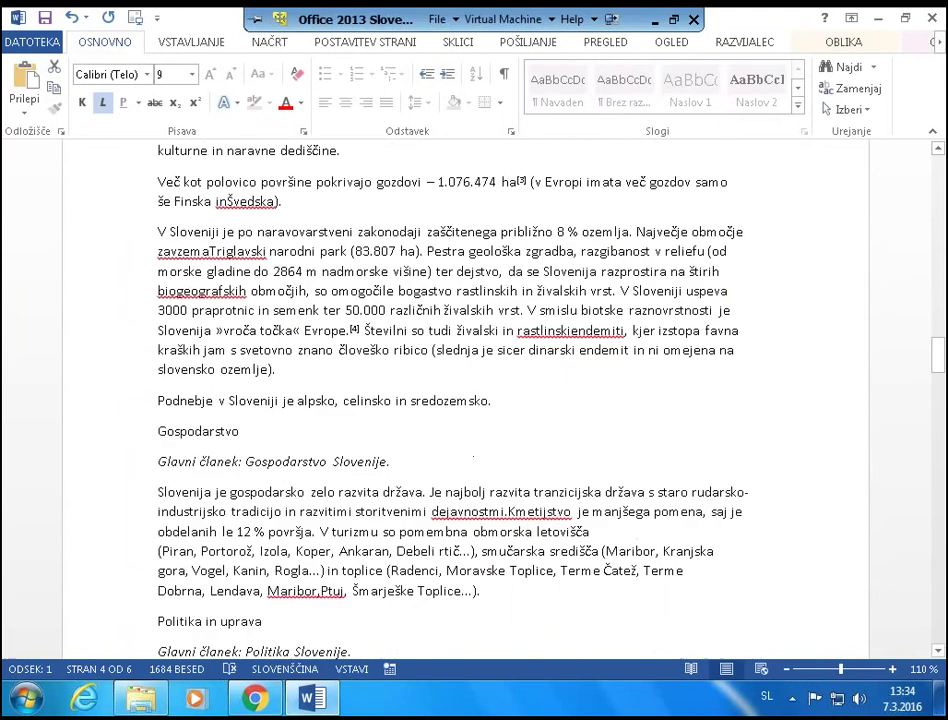
pyautogui.scroll(15, 503, 379)
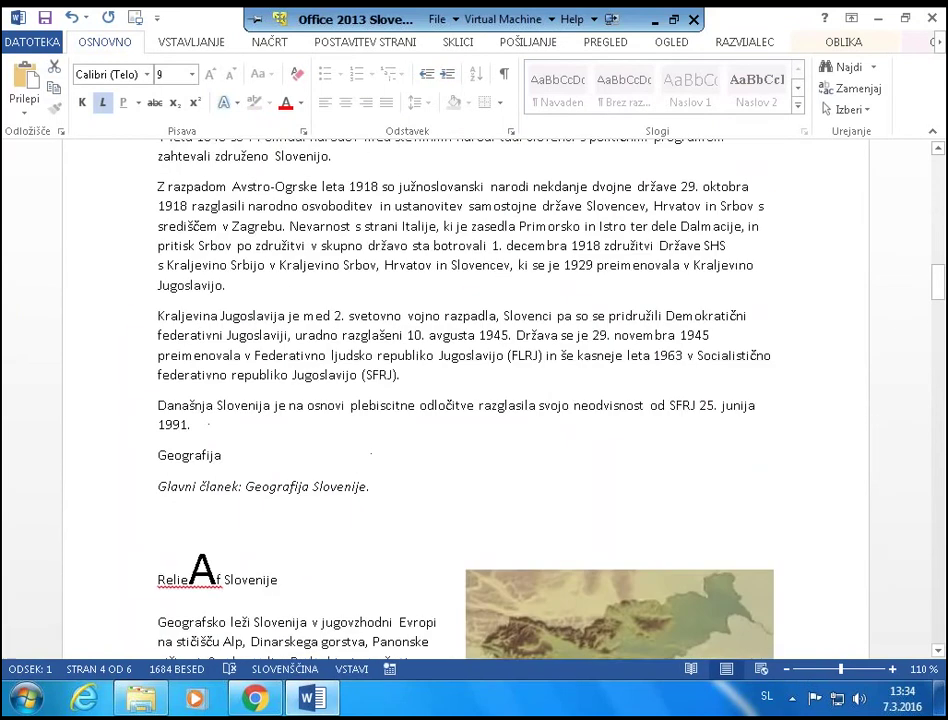
pyautogui.scroll(15, 503, 379)
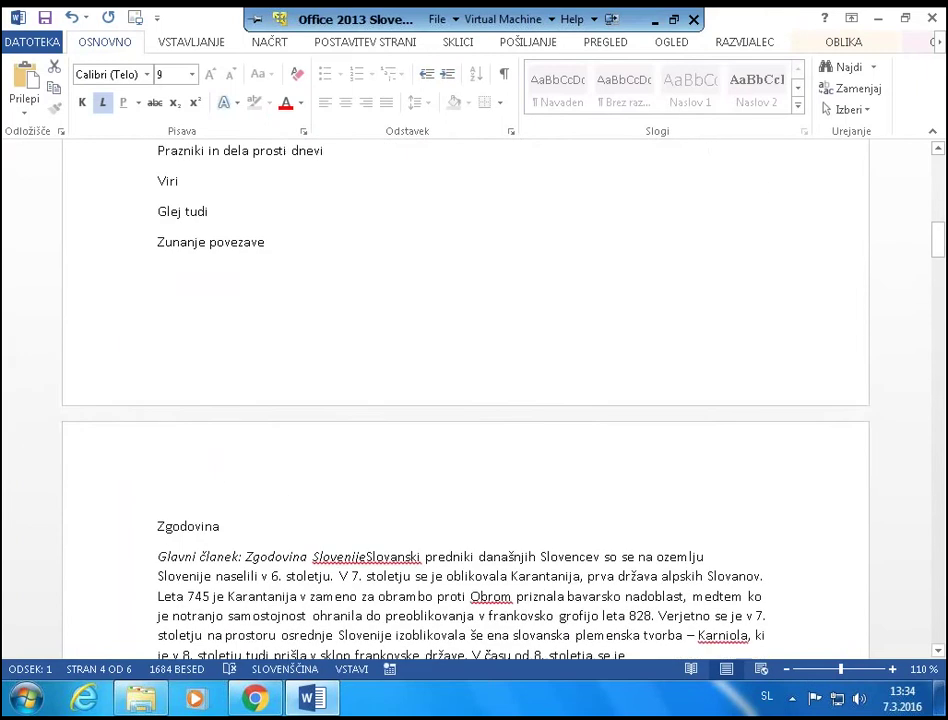
pyautogui.scroll(12, 455, 299)
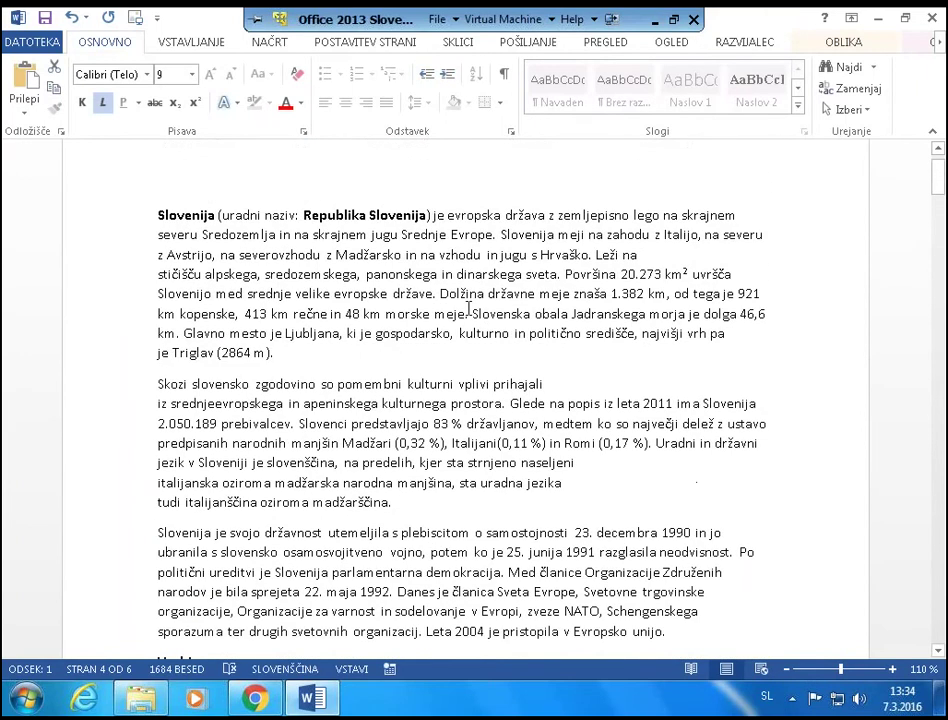
pyautogui.click(378, 299)
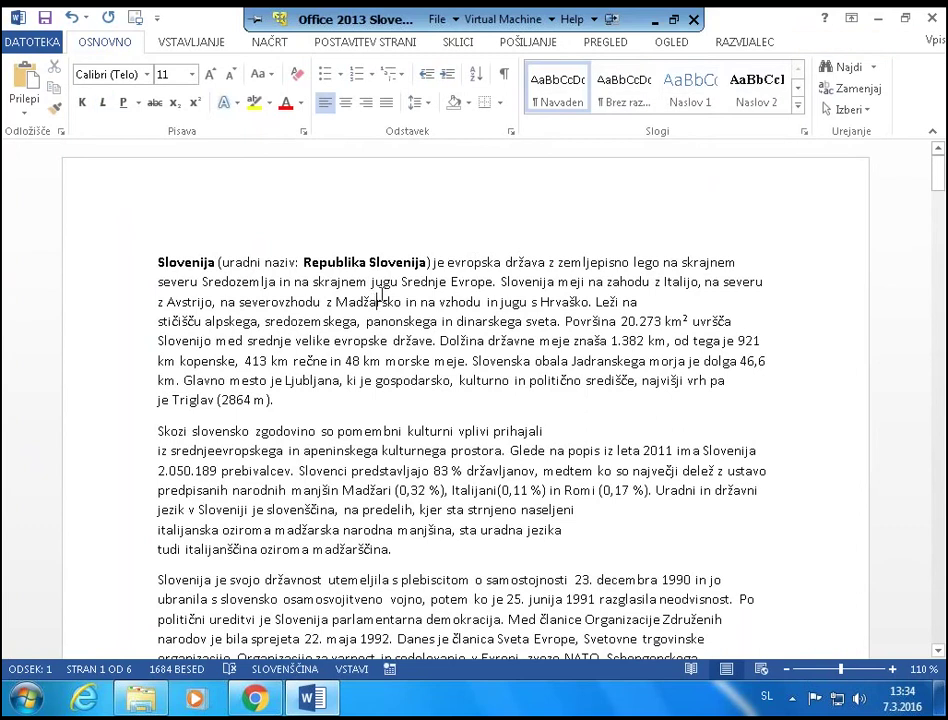
pyautogui.scroll(-5, 382, 293)
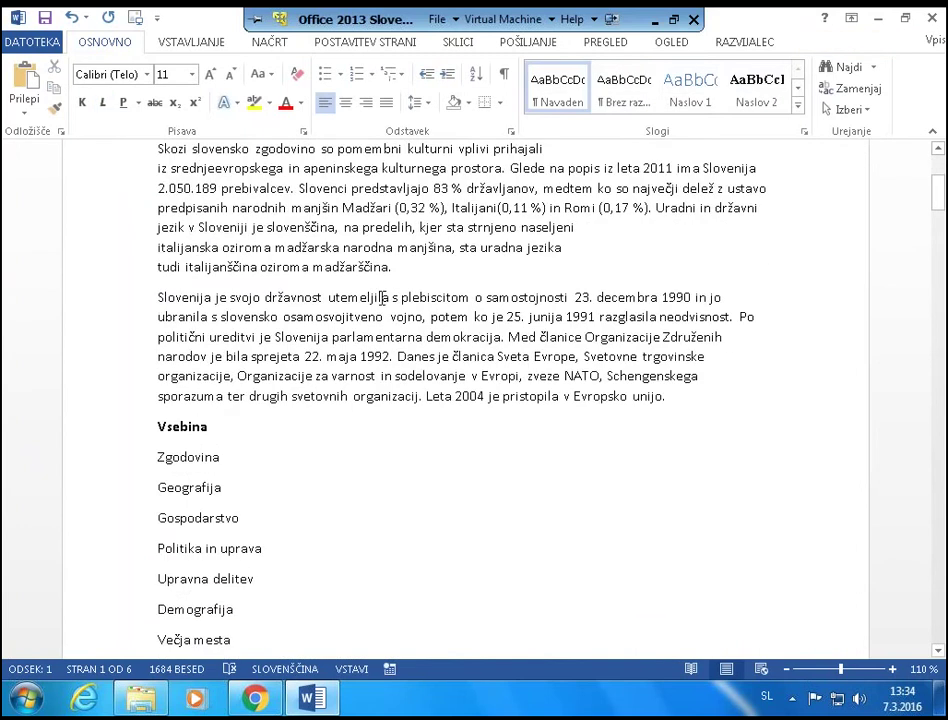
pyautogui.scroll(-7, 382, 298)
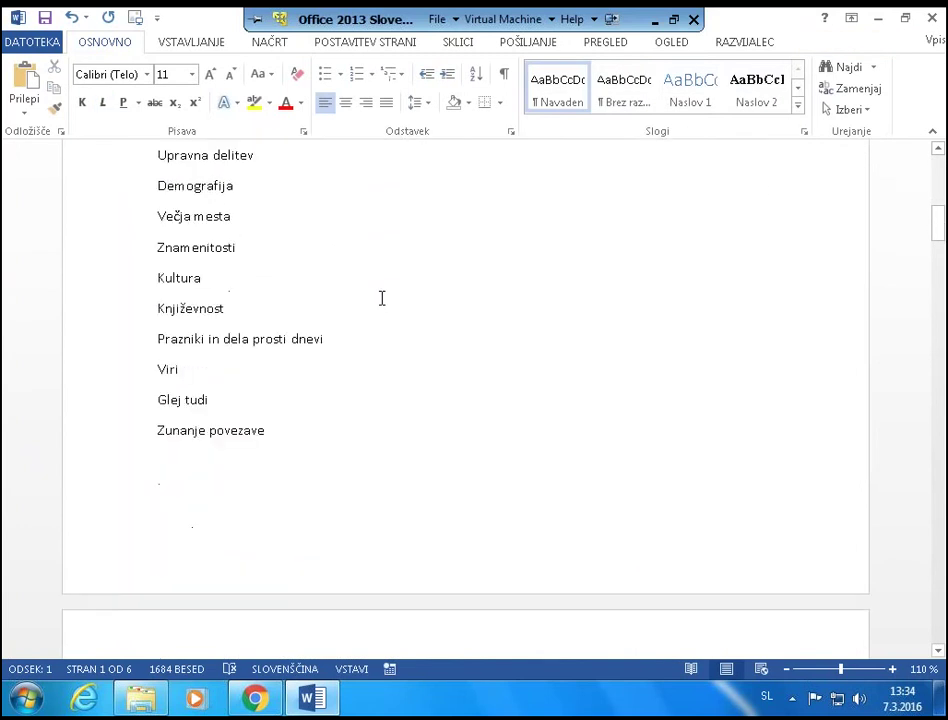
pyautogui.scroll(12, 381, 298)
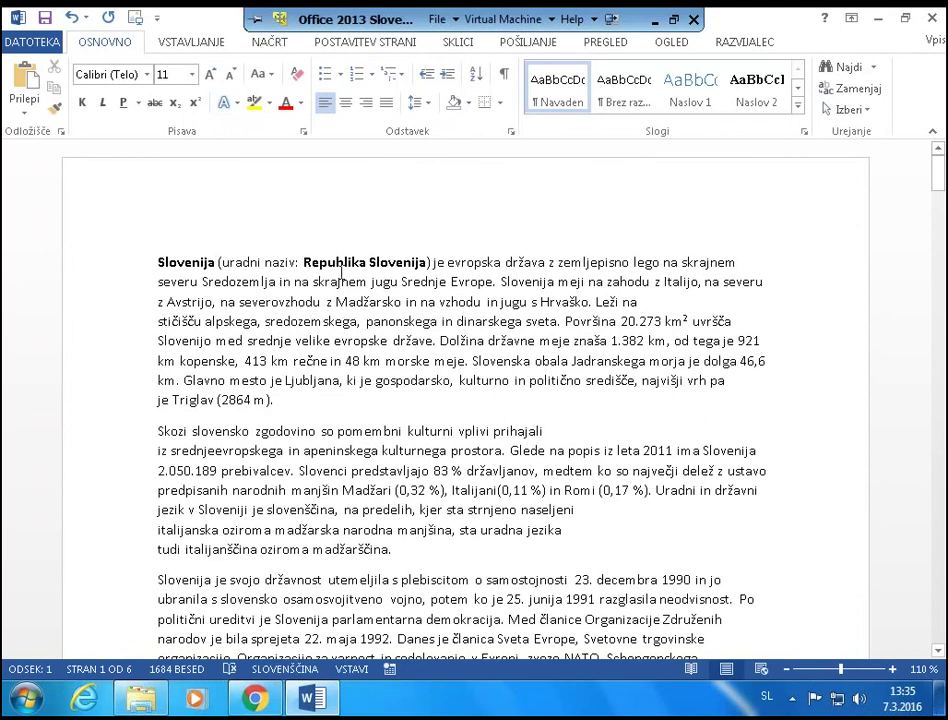
pyautogui.click(362, 302)
# Create a new document, type 'JFFCZJFZFFZTFZFZJ', and select that word.
pyautogui.hotkey('ctrl', 'n')
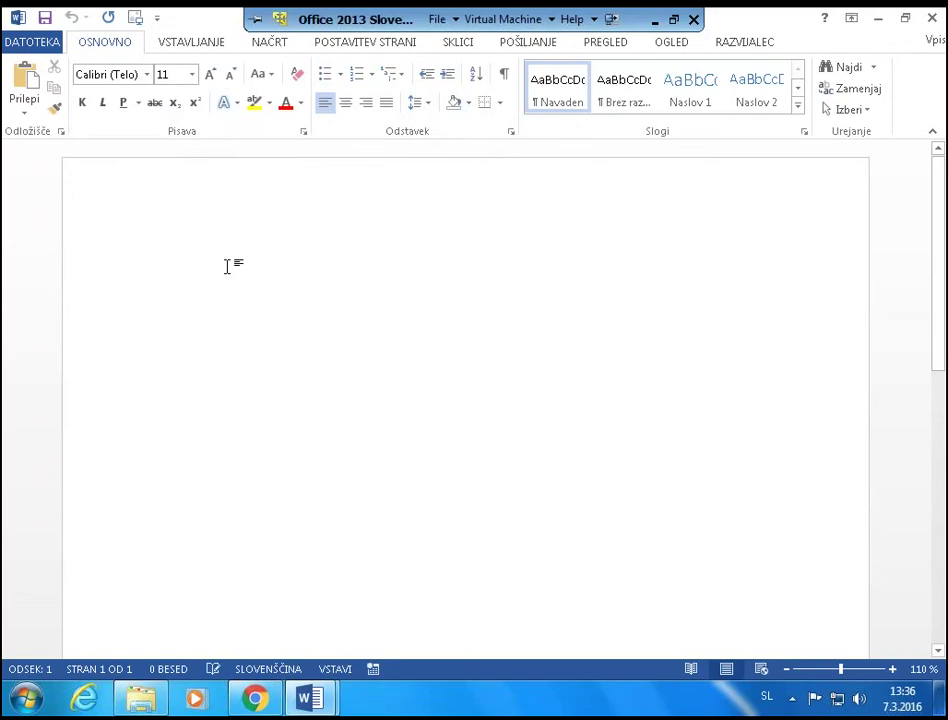
pyautogui.write('JFFCZJFZFFZTFZF')
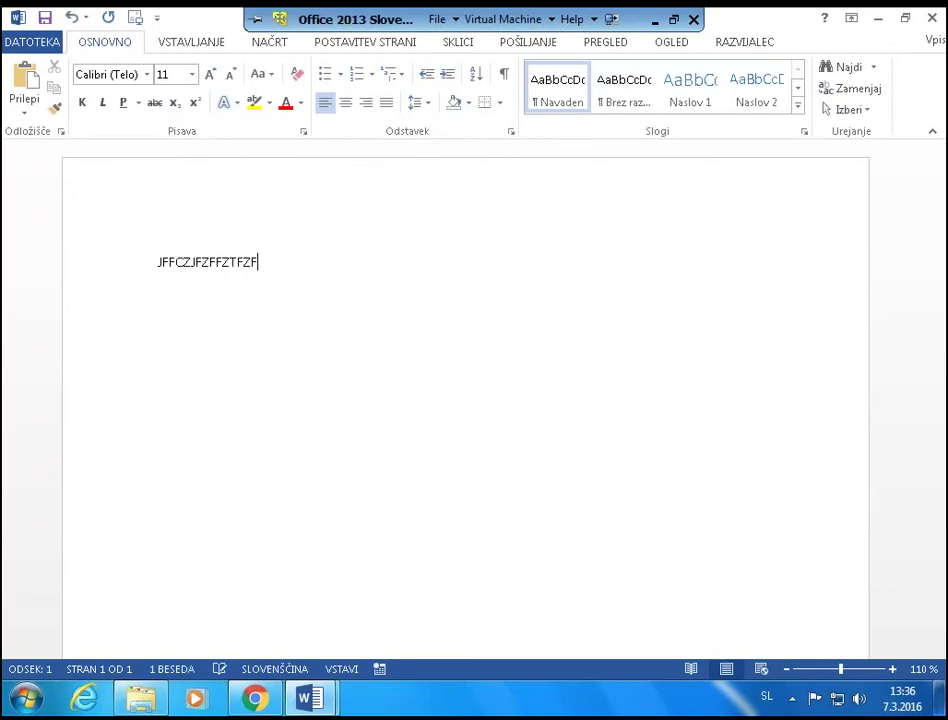
pyautogui.write('ZJ')
pyautogui.moveTo(277, 262); pyautogui.dragTo(156, 262)
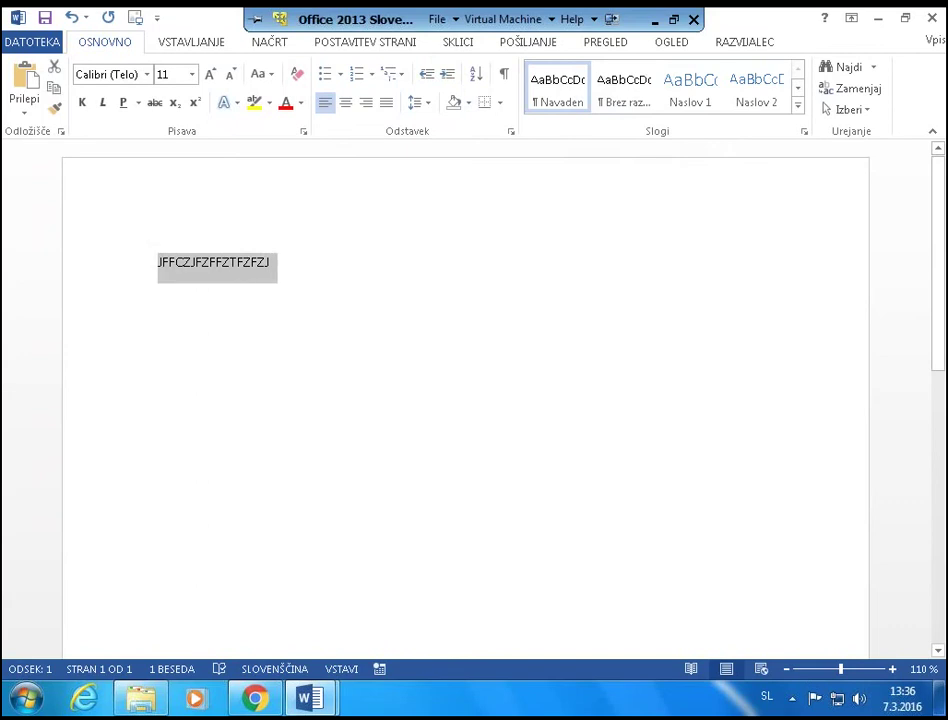
# Overwrite the placeholder capitals on the document's only line with 'naslov'.
pyautogui.write('naslov')
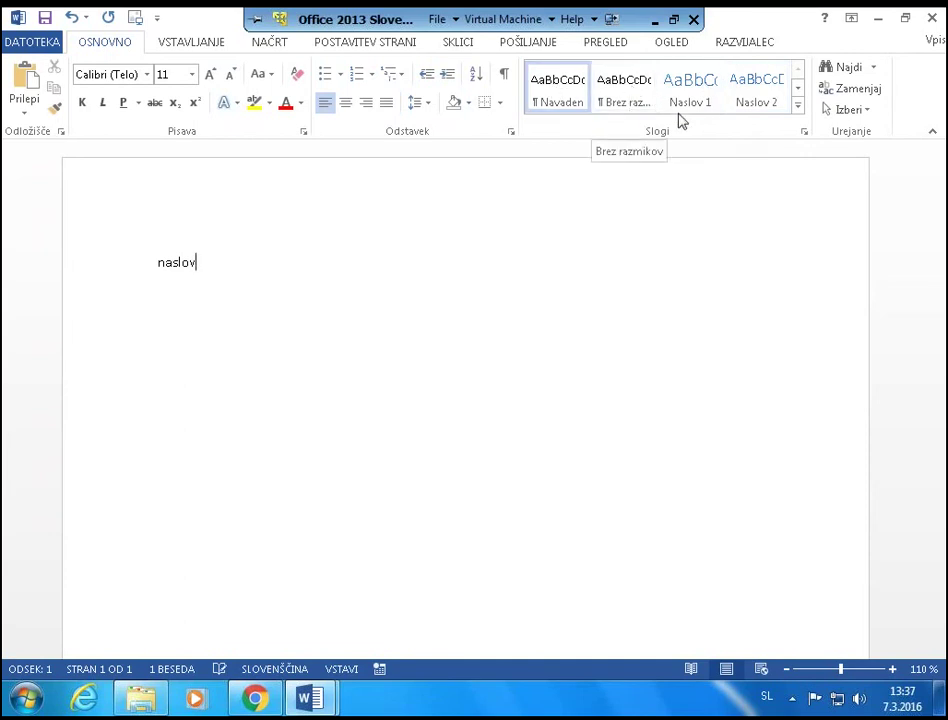
pyautogui.click(703, 93)
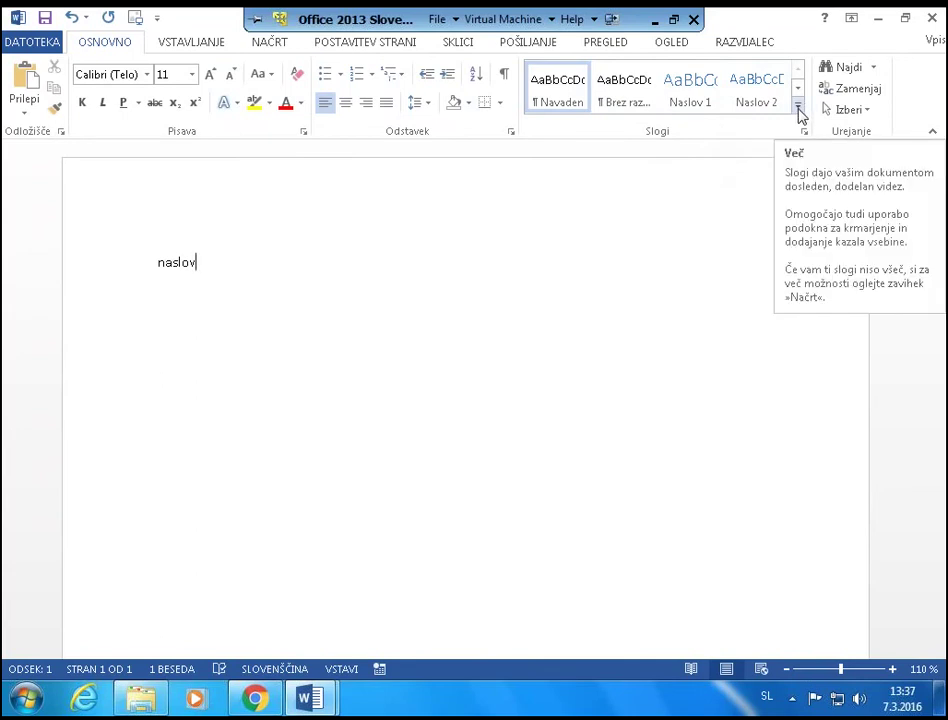
pyautogui.click(799, 110)
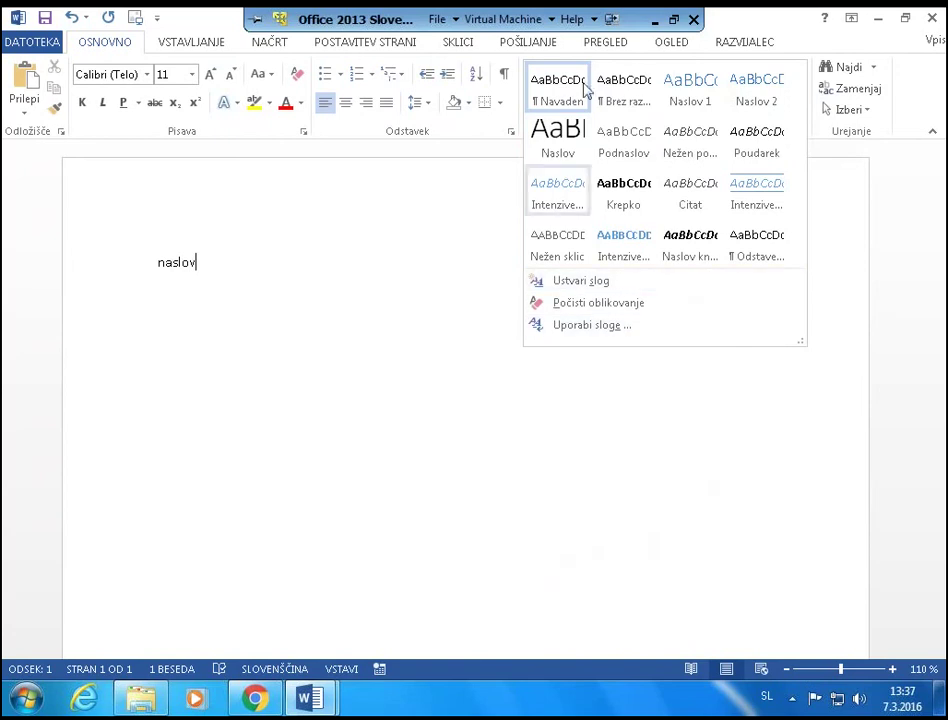
pyautogui.click(626, 413)
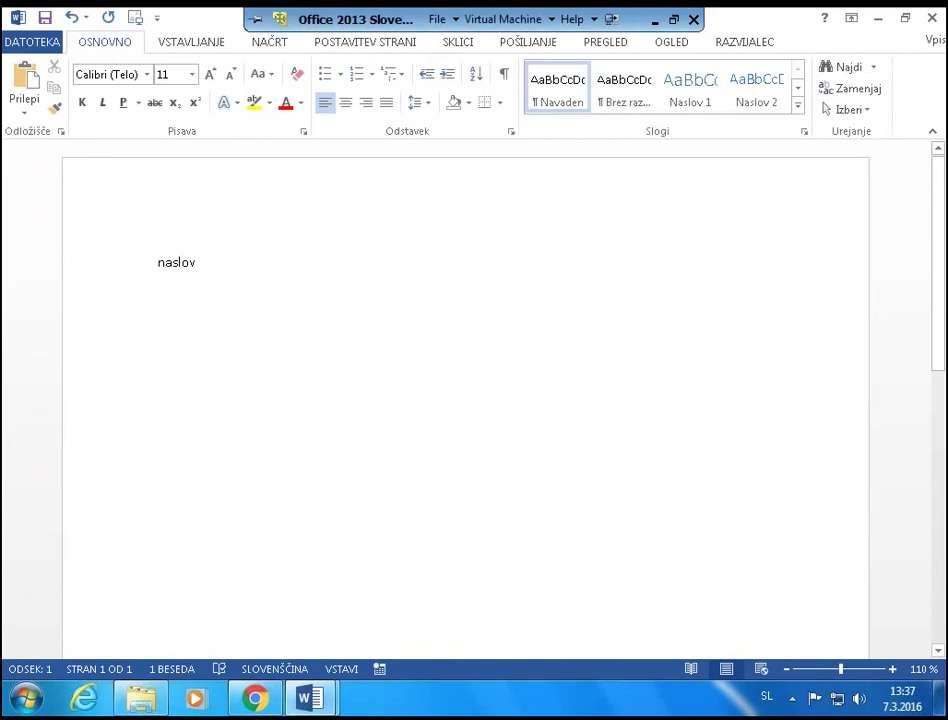
# Select the 'naslov' line and apply the Naslov 1 style from the Slogi gallery.
pyautogui.click(86, 268)
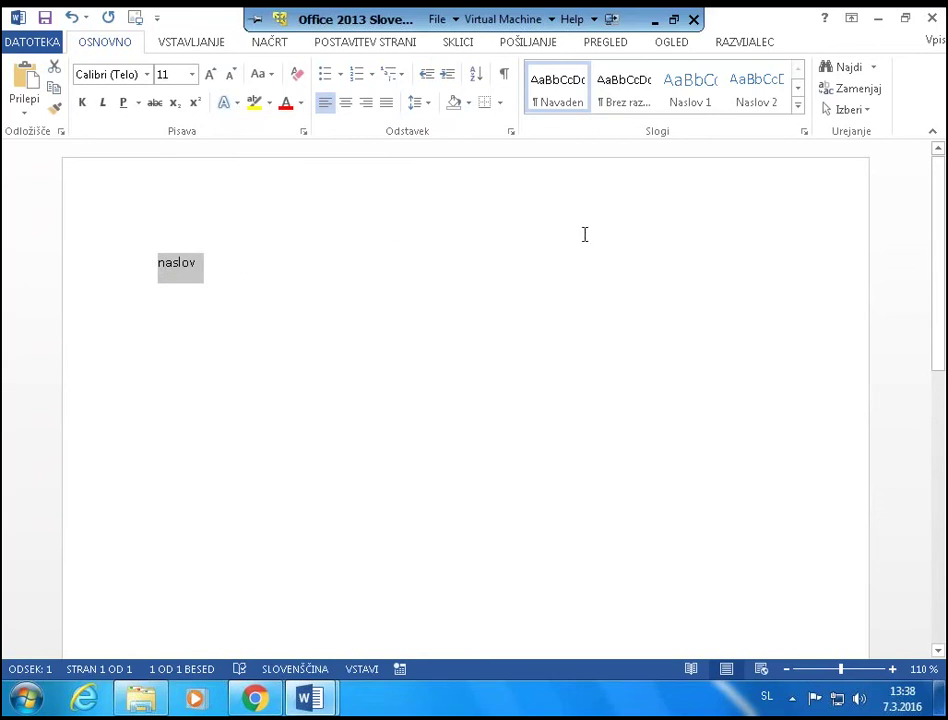
pyautogui.click(695, 92)
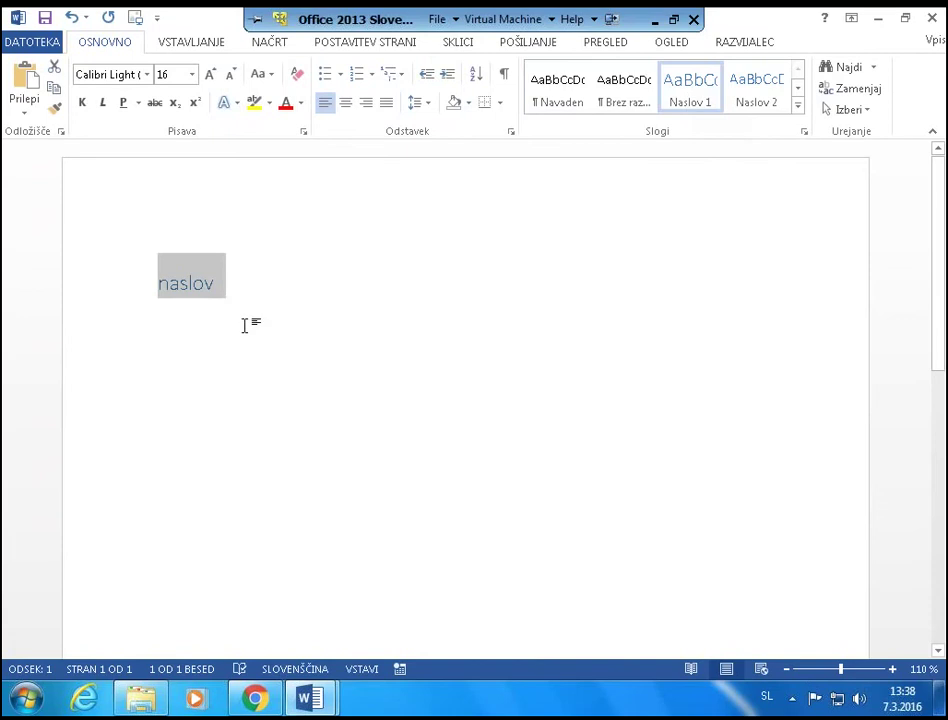
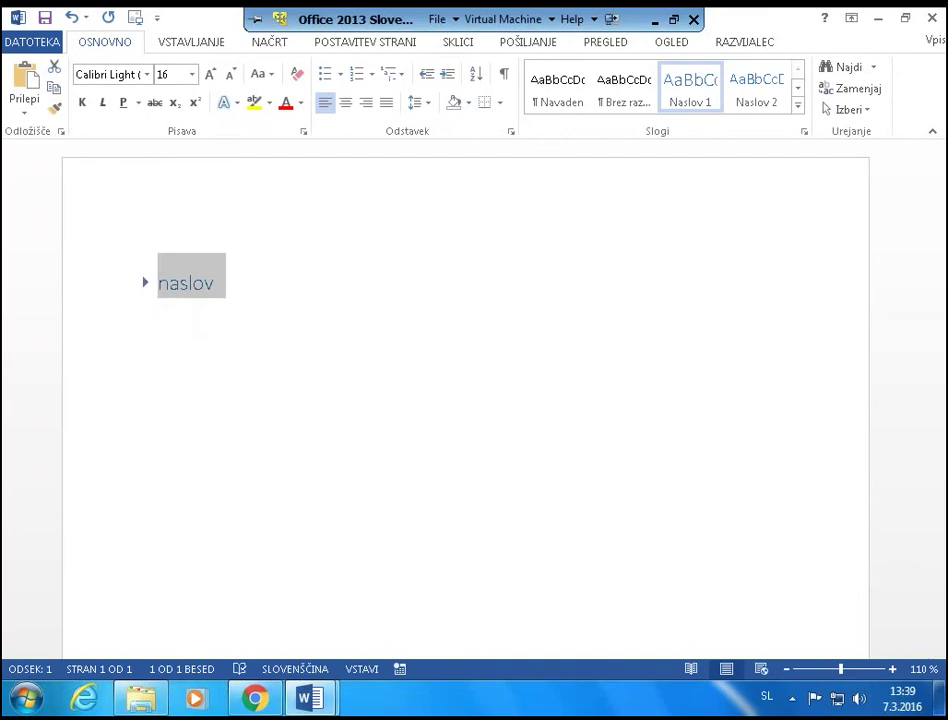
# Type four short placeholder lines as body paragraphs below the naslov heading.
pyautogui.click(219, 314)
pyautogui.press('Return')
pyautogui.write('kljbhkjb')
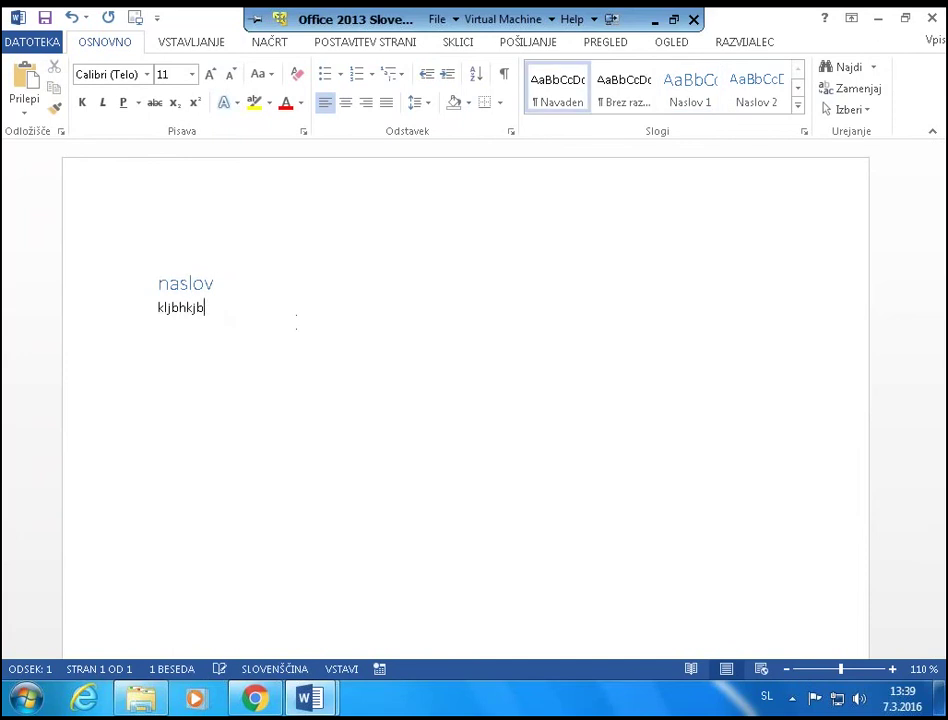
pyautogui.write('jhvbctjhchgc ,')
pyautogui.write('lbnklbjhb')
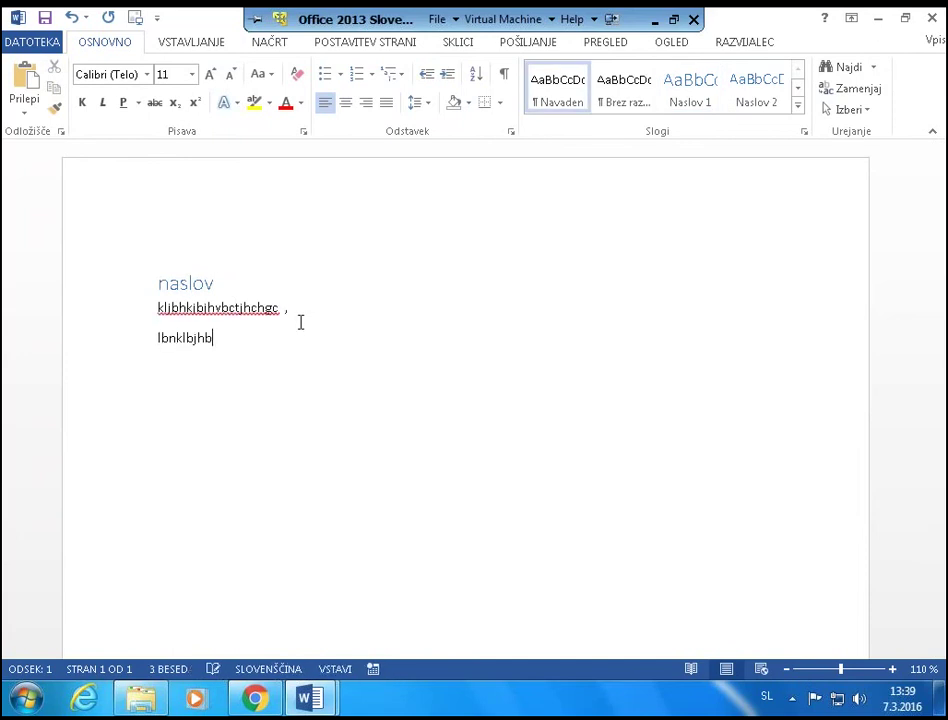
pyautogui.press('Return')
pyautogui.write('mkbjhbjhvjkgv')
pyautogui.press('Return')
pyautogui.write('jhvbjkv')
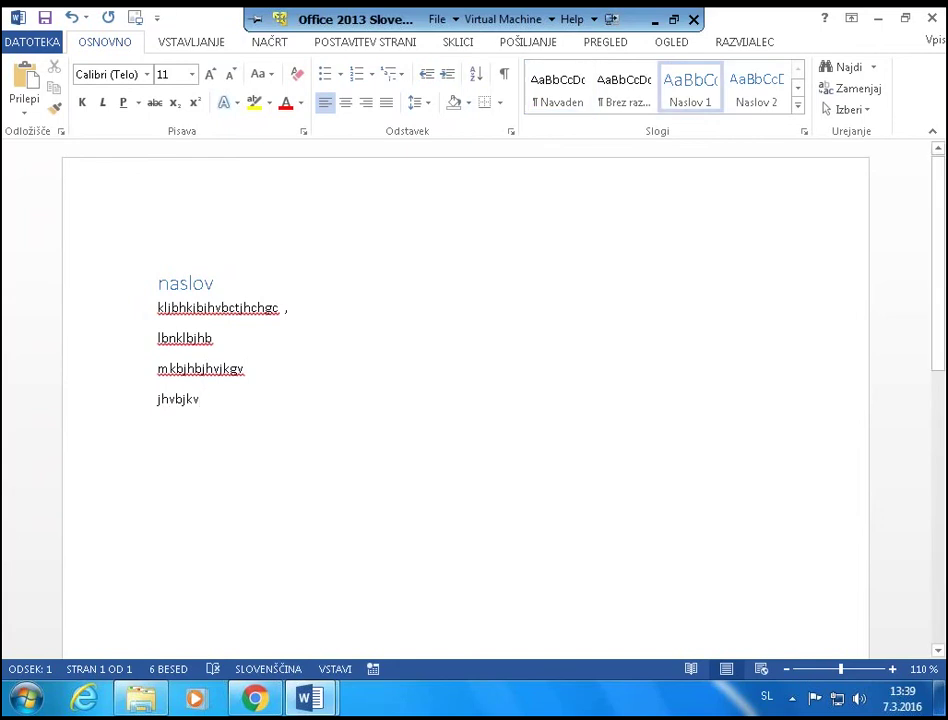
# Collapse the naslov heading to hide its text, then expand it again.
pyautogui.hotkey('ctrl', 'Home')
pyautogui.click(146, 284)
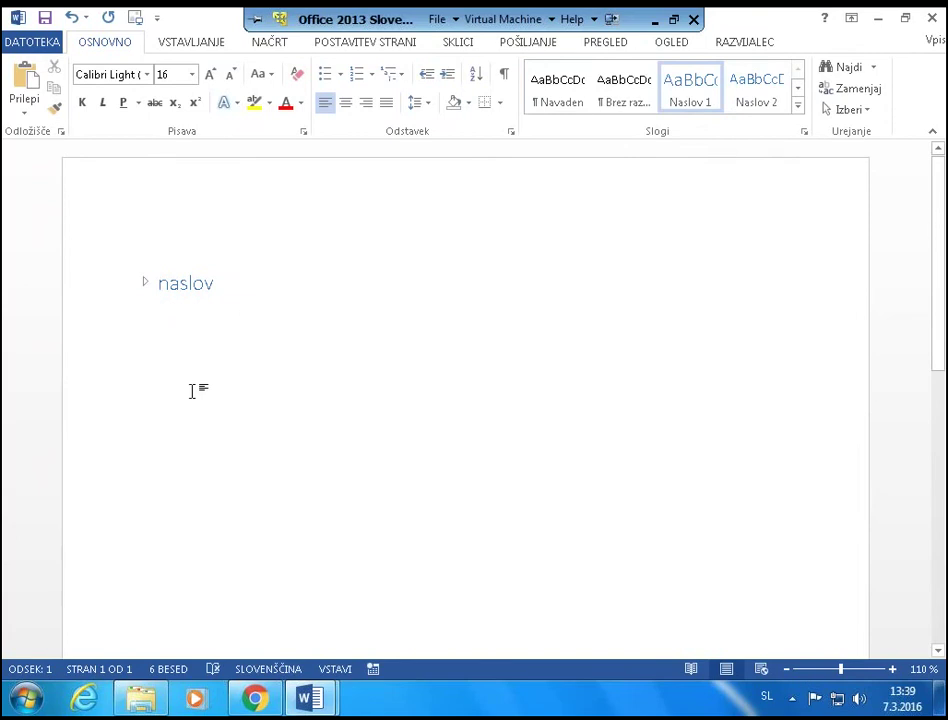
pyautogui.click(145, 286)
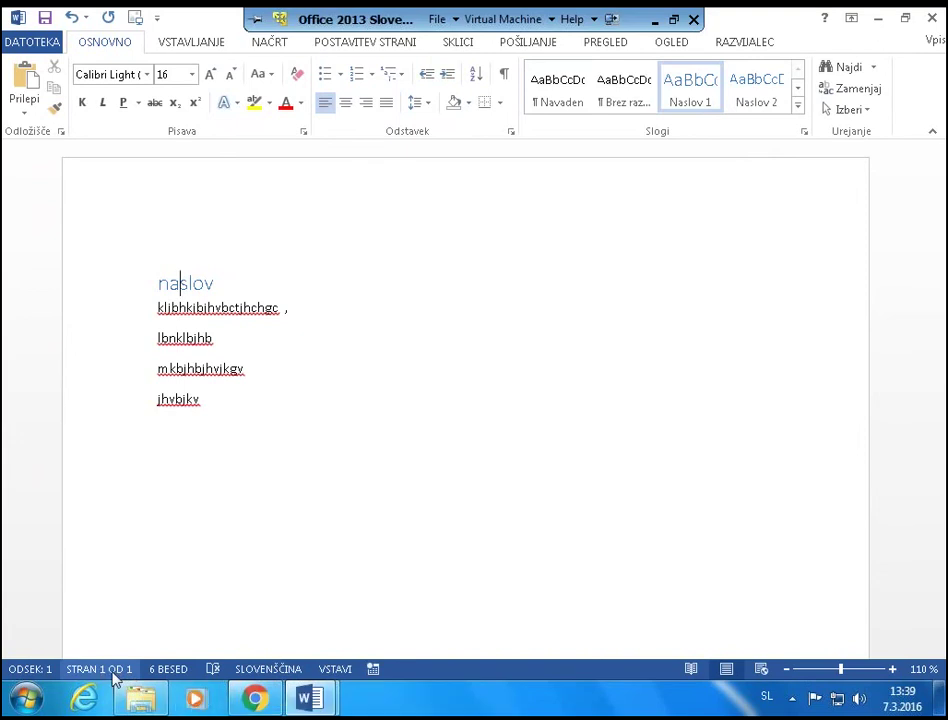
# Style the first placeholder line as Naslov 2 and check it nests under naslov in the NASLOVI outline.
pyautogui.click(112, 669)
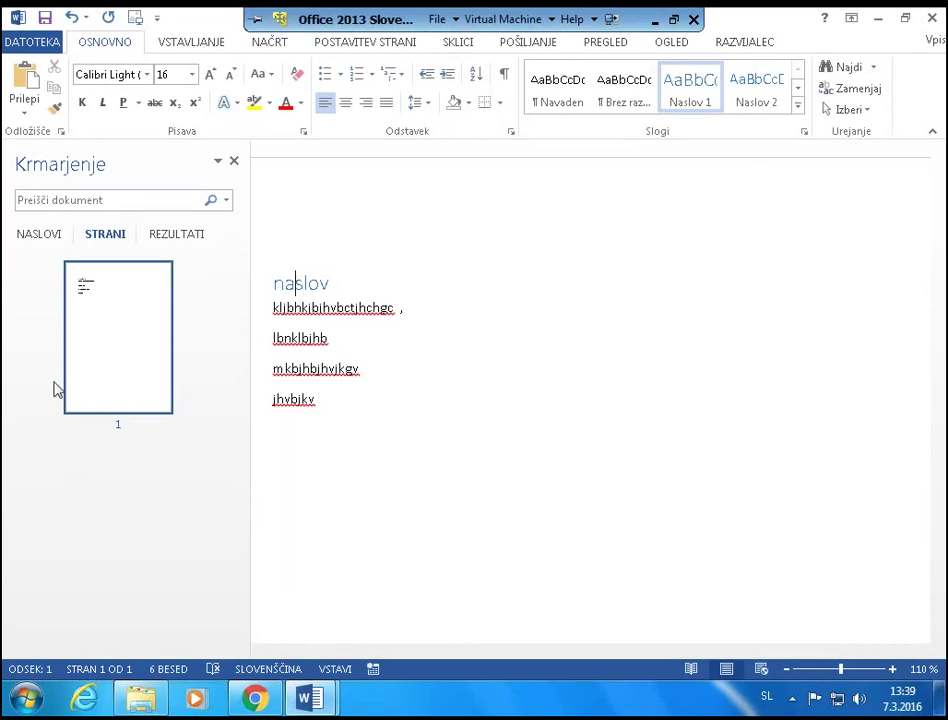
pyautogui.click(40, 236)
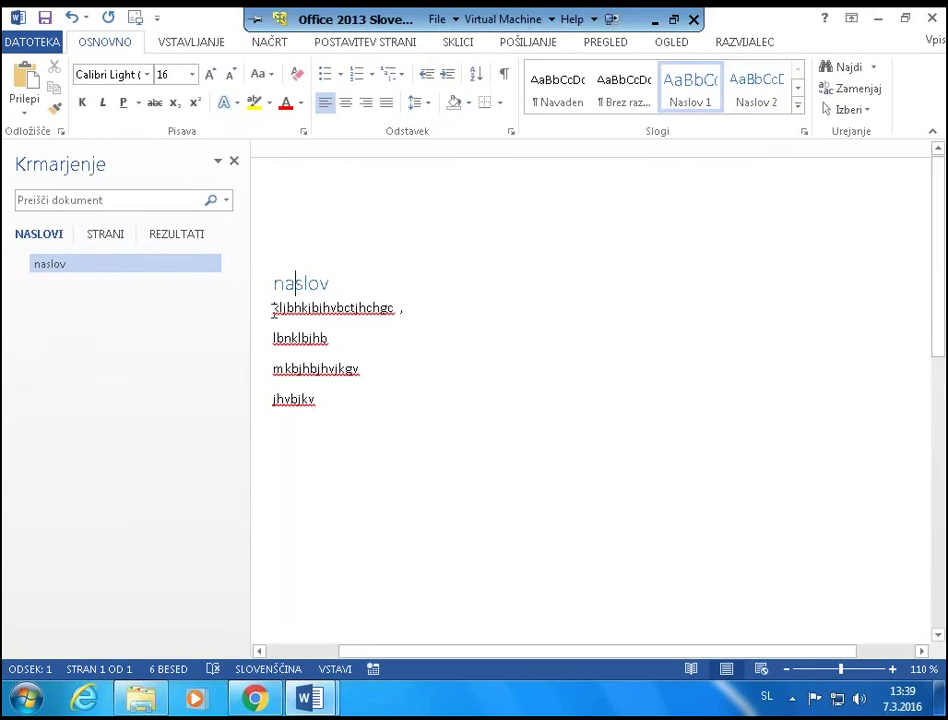
pyautogui.tripleClick(330, 308)
pyautogui.click(756, 90)
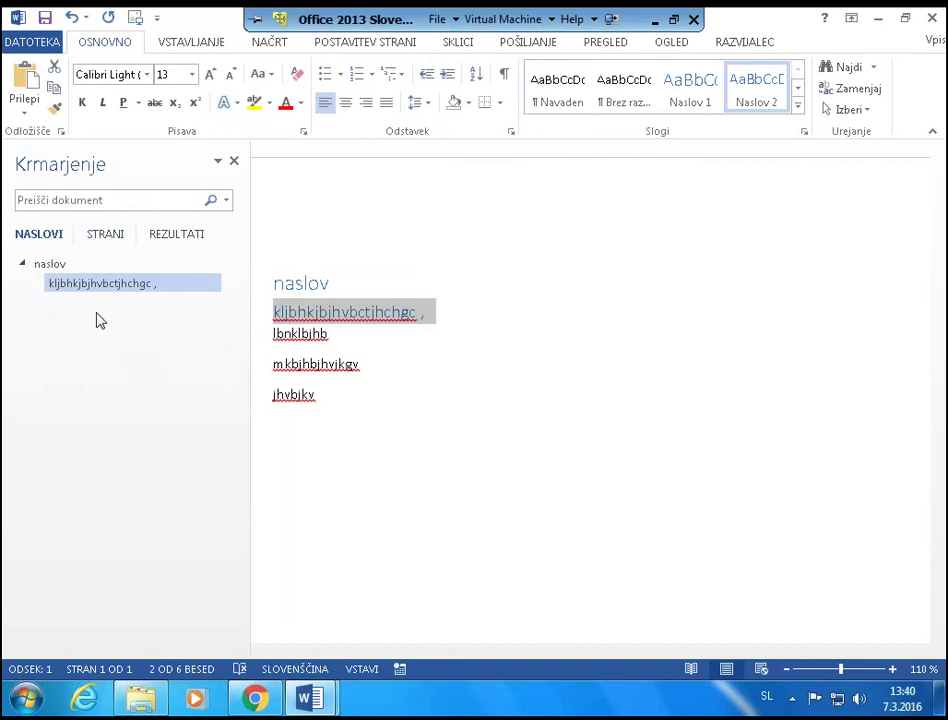
pyautogui.click(55, 264)
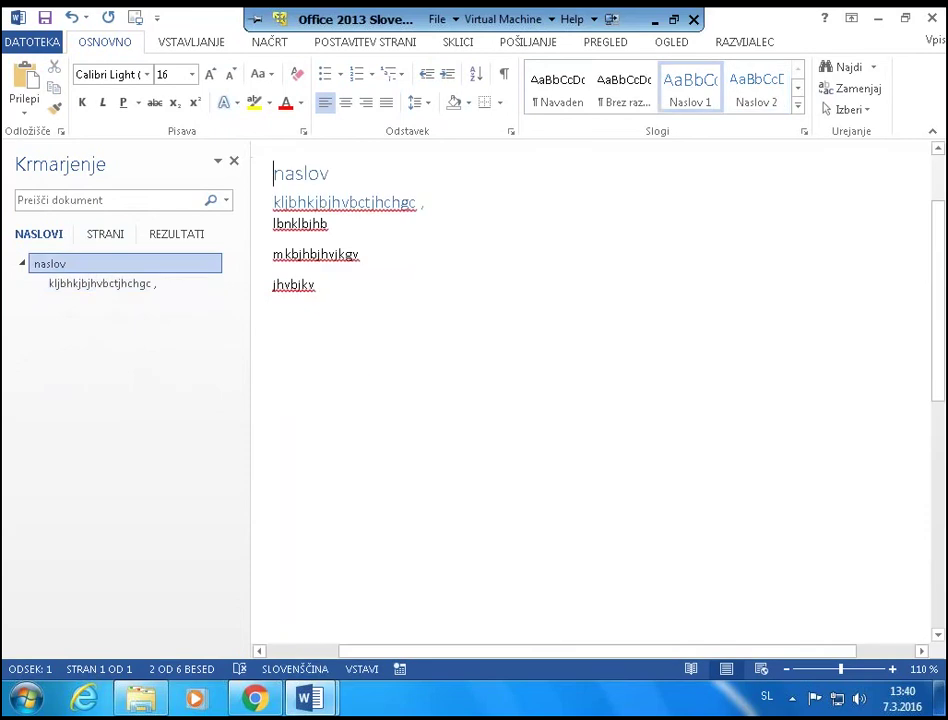
pyautogui.click(102, 285)
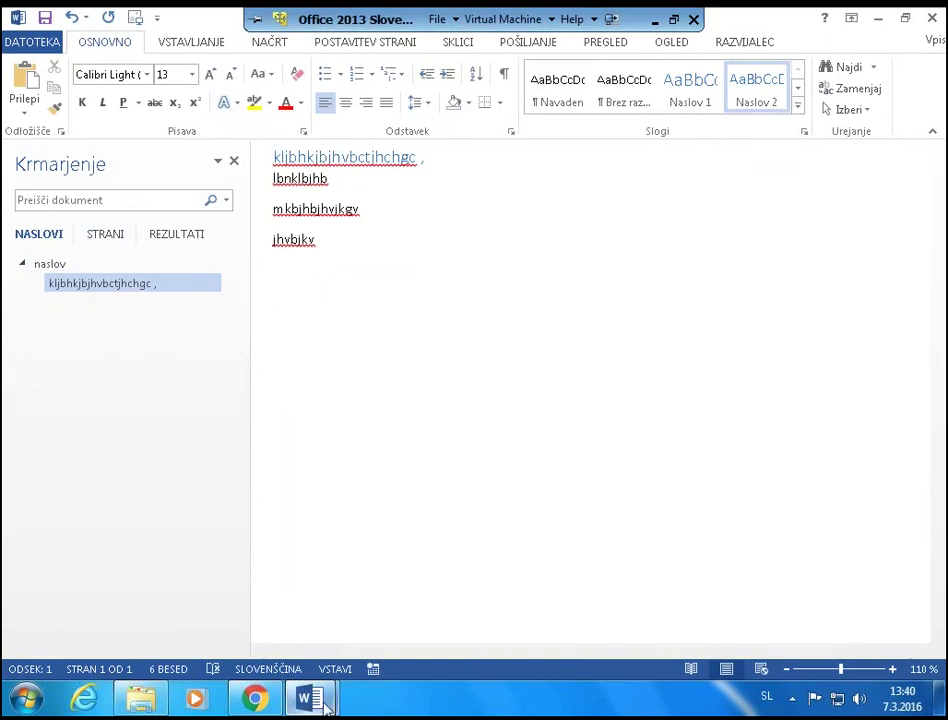
# Switch to the Slovenija osnova document and make Vsebina a Naslov 1 heading.
pyautogui.moveTo(318, 697)
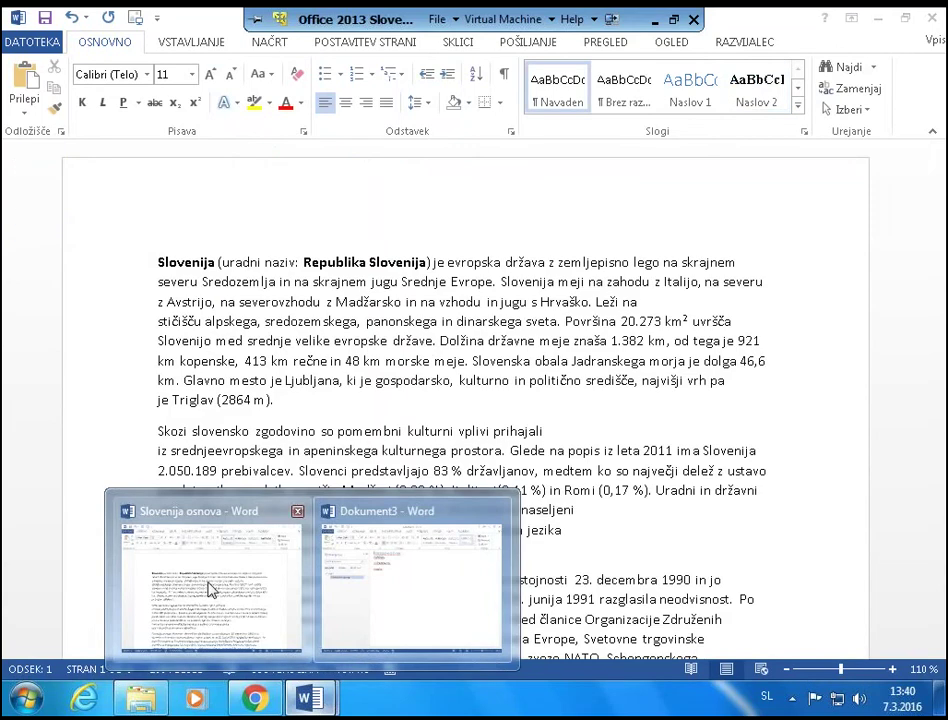
pyautogui.click(211, 590)
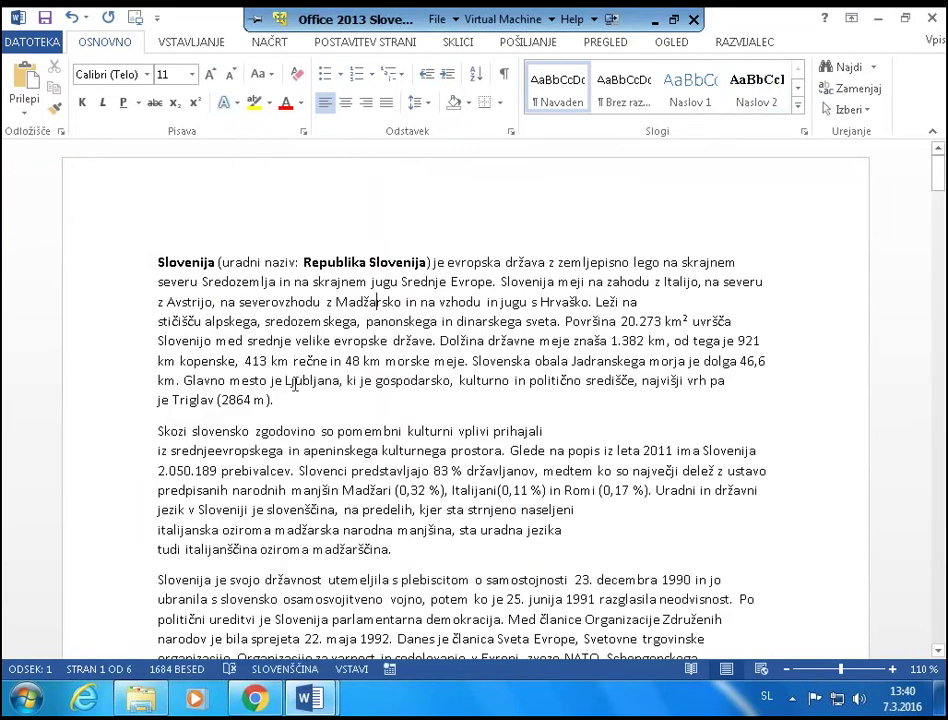
pyautogui.scroll(-6, 435, 321)
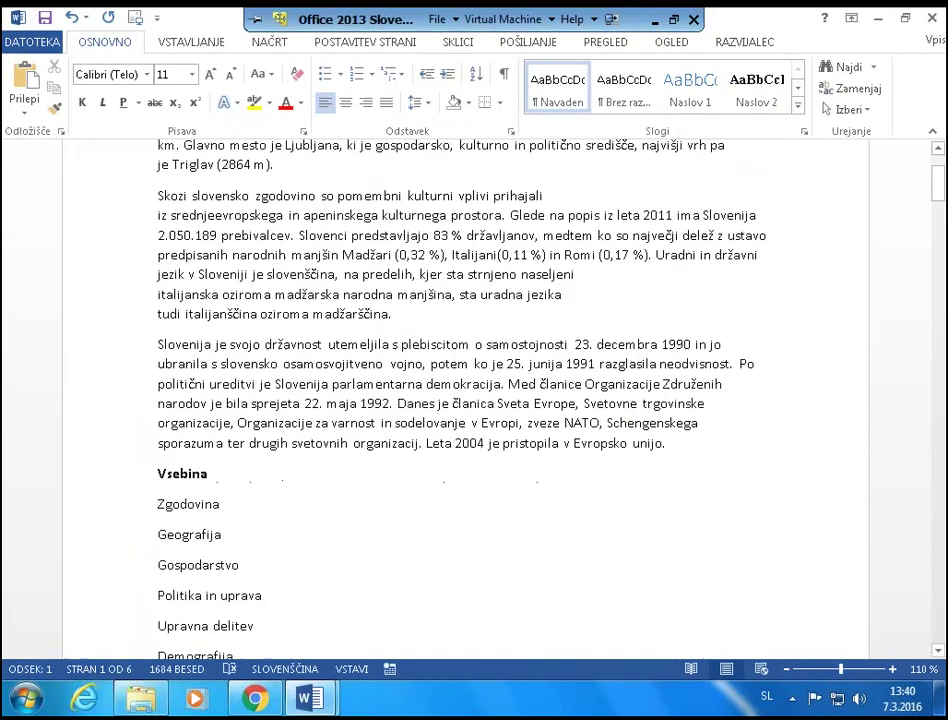
pyautogui.click(85, 335)
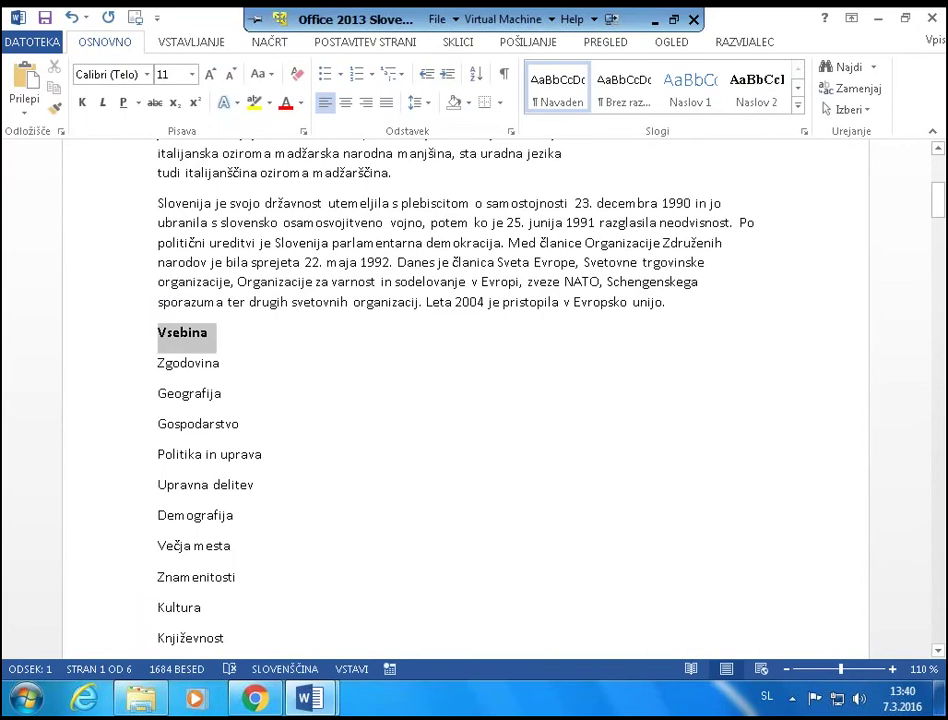
pyautogui.click(688, 96)
# Apply Naslov 1 to the Zgodovina and Geografija lines.
pyautogui.scroll(-2, 393, 381)
pyautogui.scroll(-10, 393, 381)
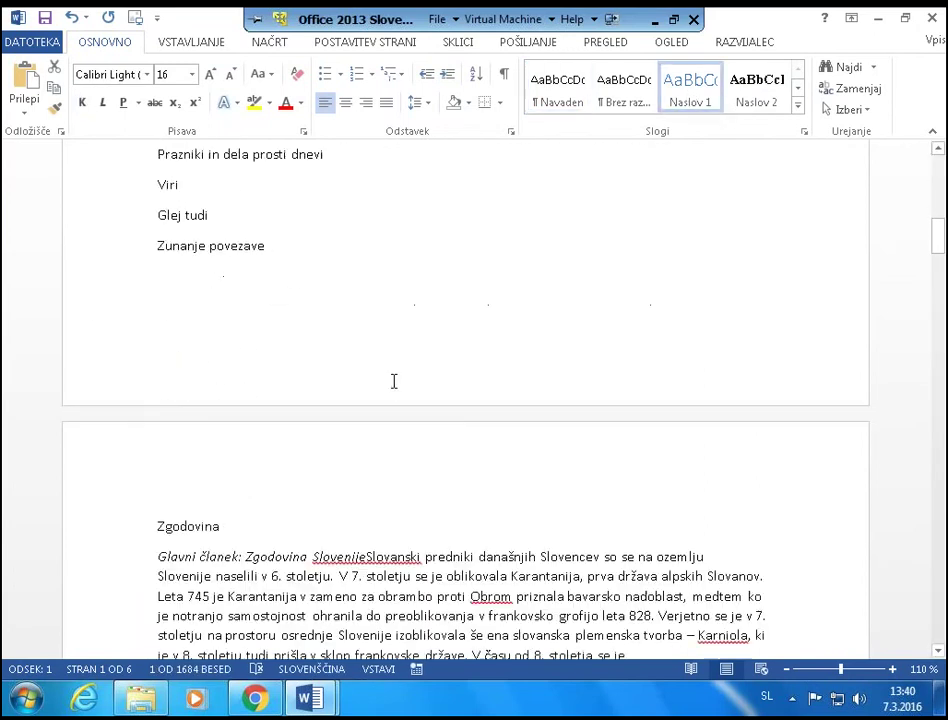
pyautogui.rightClick(154, 338)
pyautogui.click(85, 338)
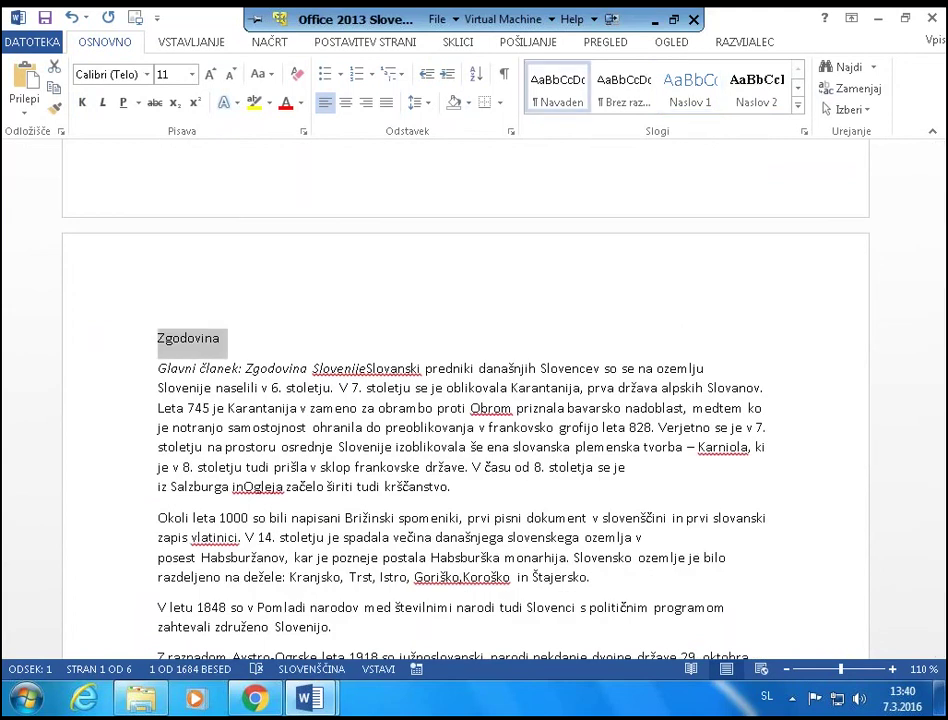
pyautogui.click(690, 90)
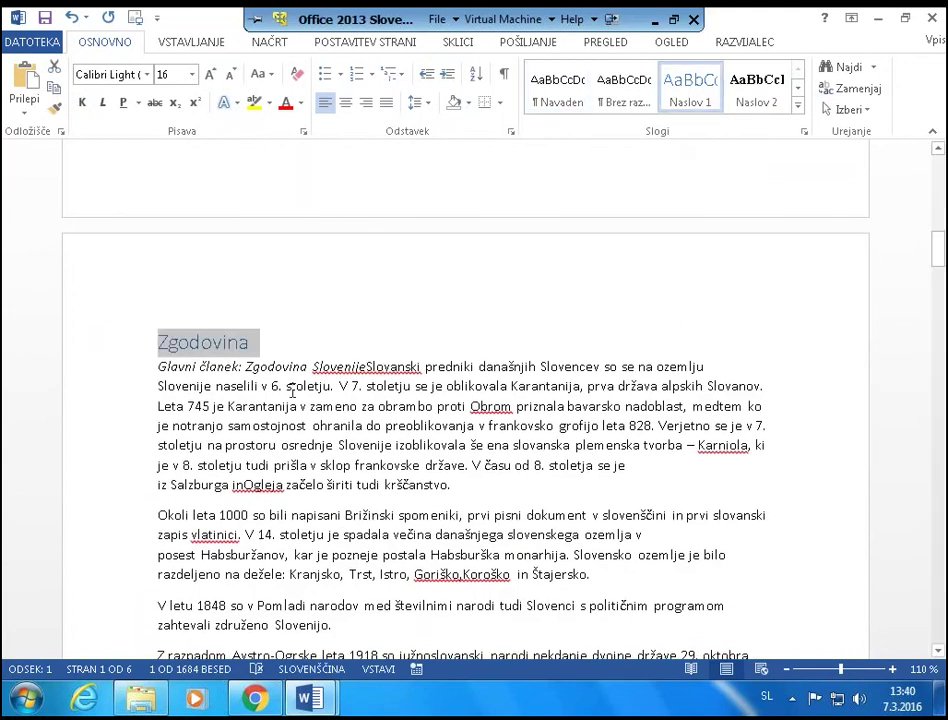
pyautogui.scroll(-6, 290, 390)
pyautogui.scroll(-3, 290, 390)
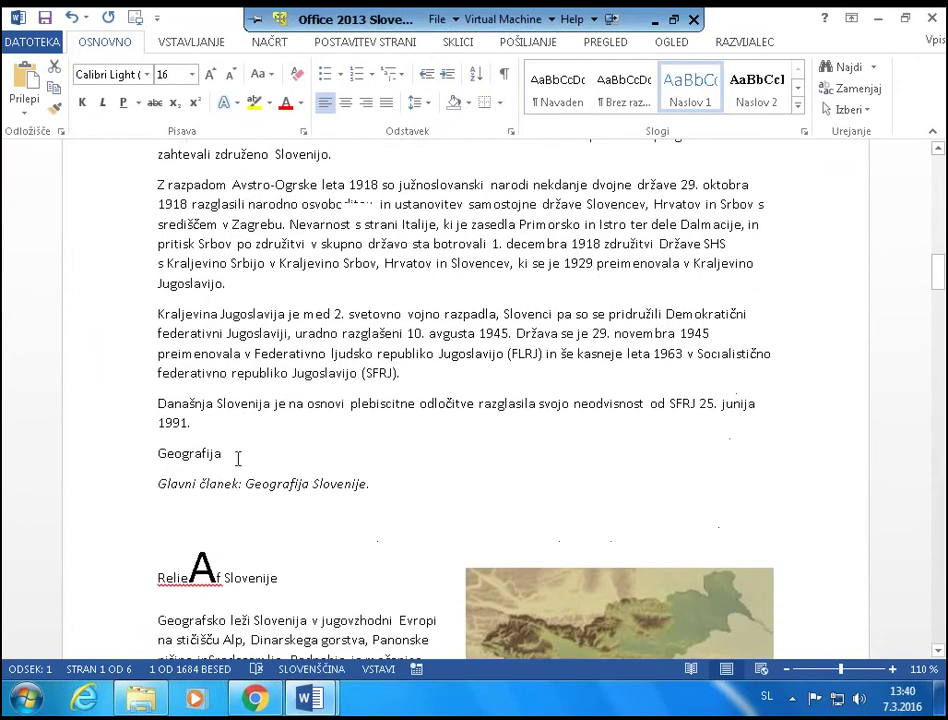
pyautogui.click(114, 464)
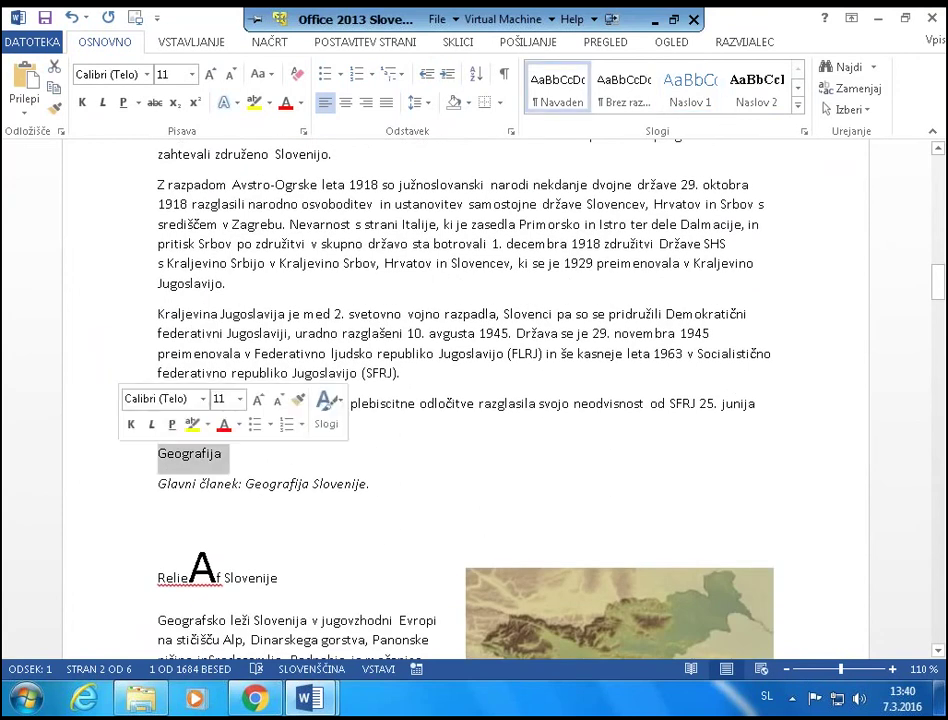
pyautogui.click(690, 88)
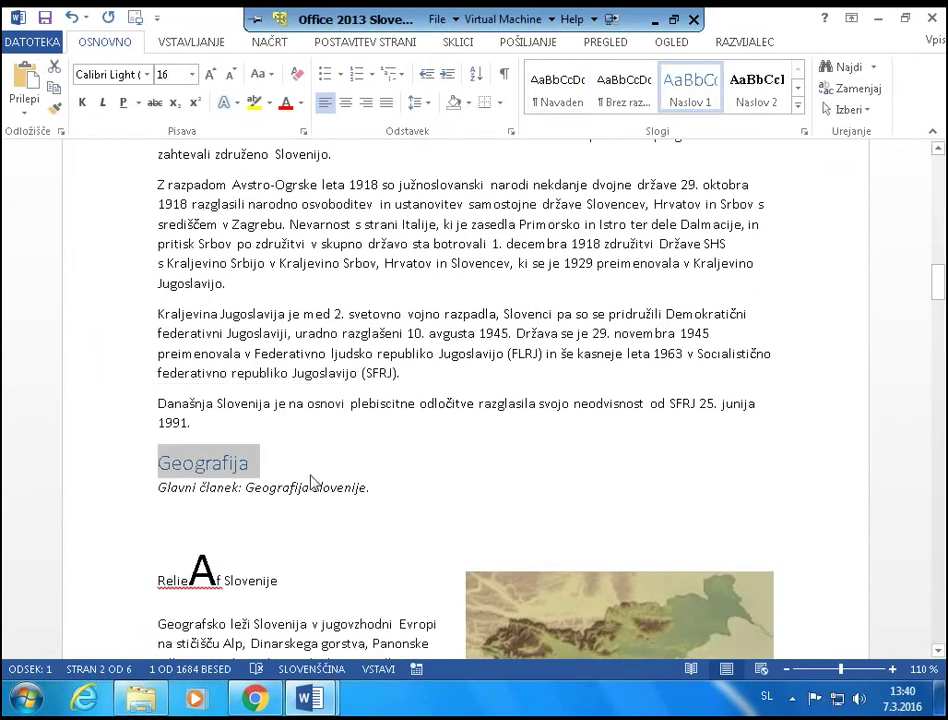
# Style 'Glavni članek: Geografija Slovenije.' as Naslov 2 and reopen the navigation pane.
pyautogui.click(114, 490)
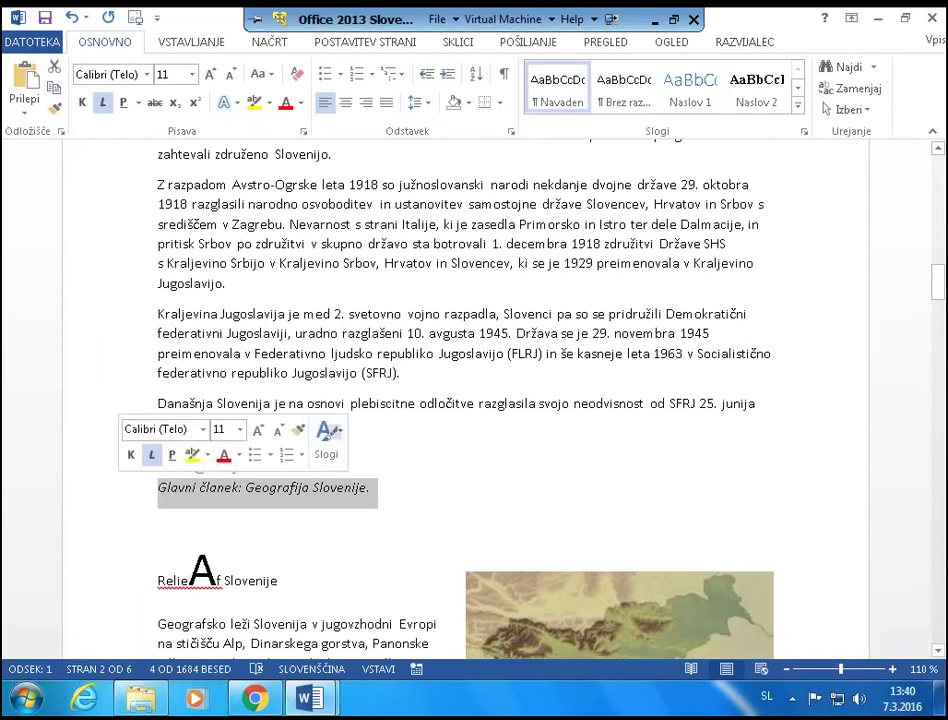
pyautogui.click(751, 90)
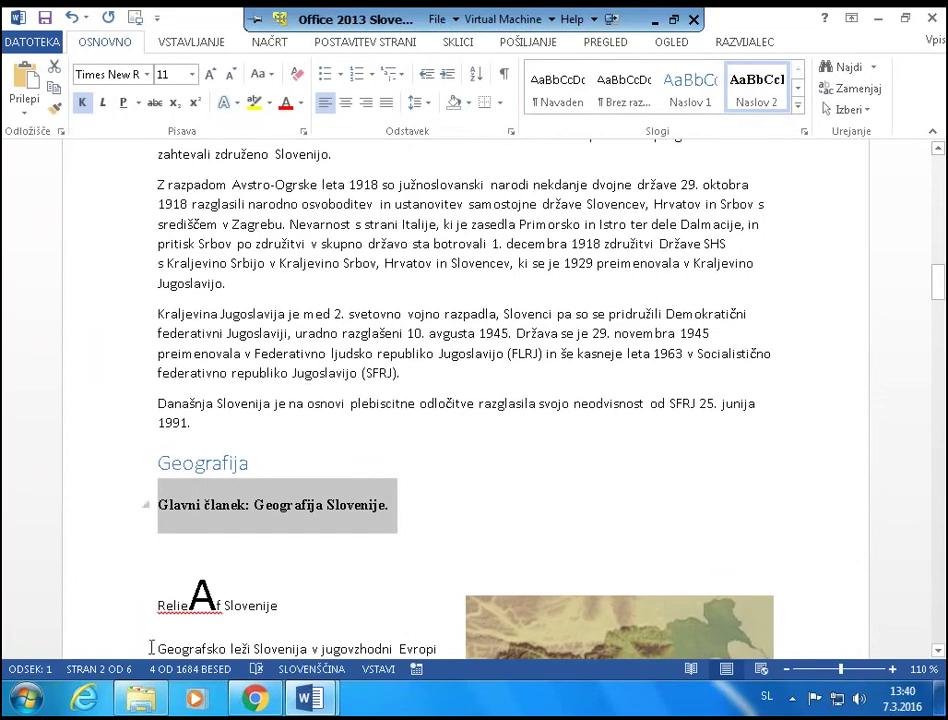
pyautogui.click(101, 678)
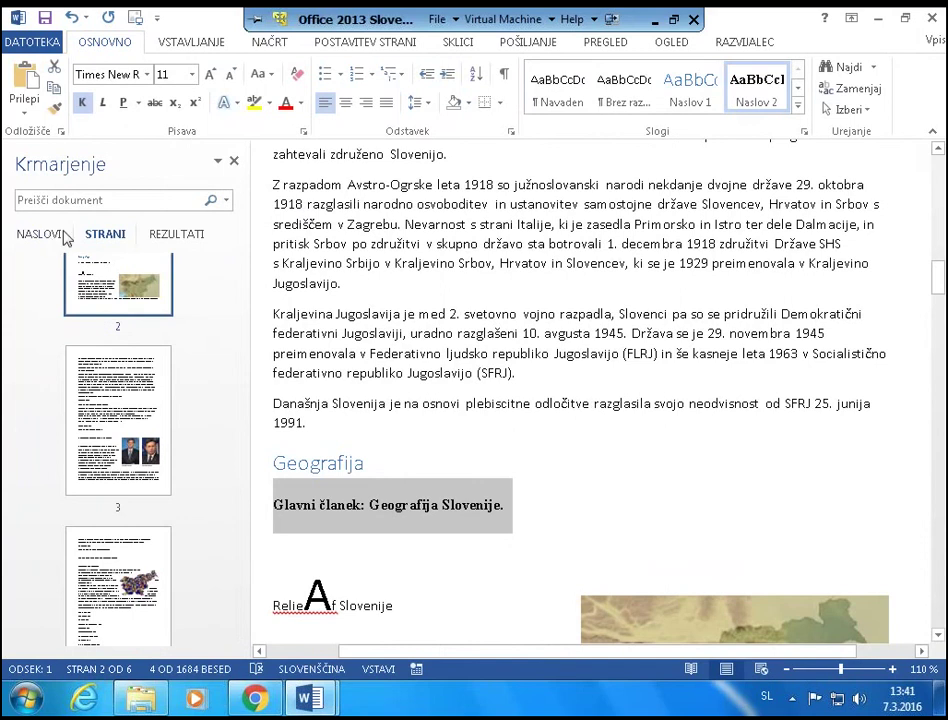
# List headings in the navigation pane, visit Vsebina, Zgodovina and Geografija, then return to the top.
pyautogui.click(56, 237)
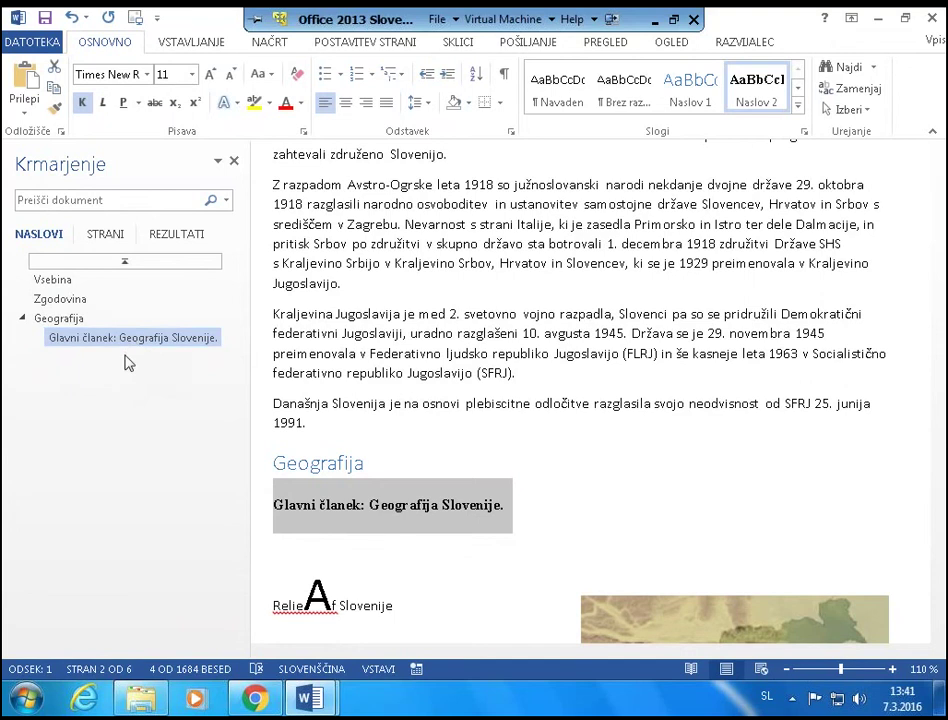
pyautogui.click(68, 284)
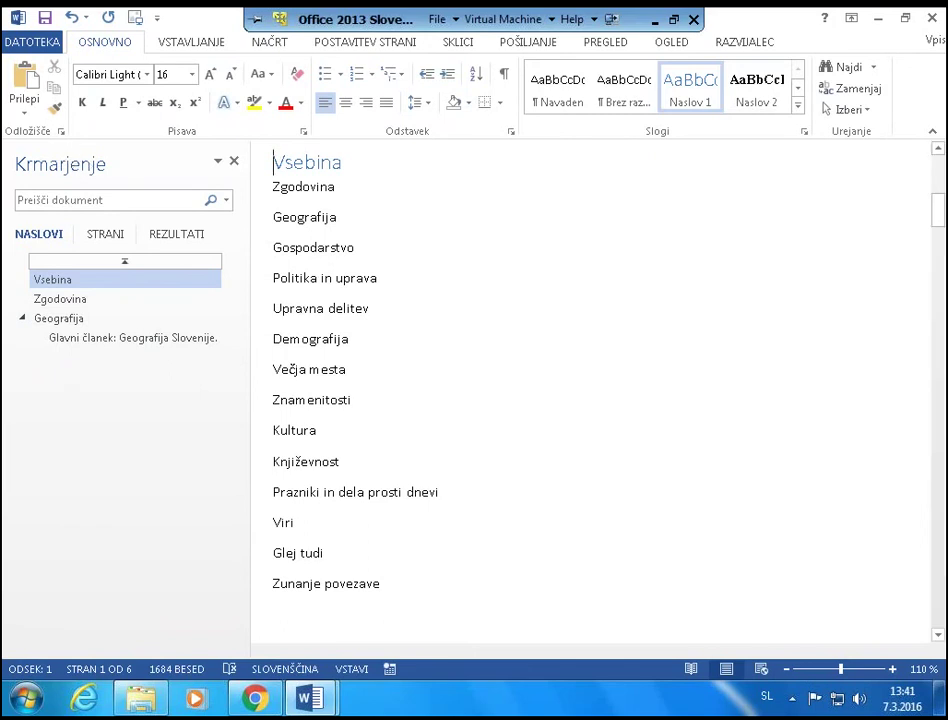
pyautogui.click(54, 283)
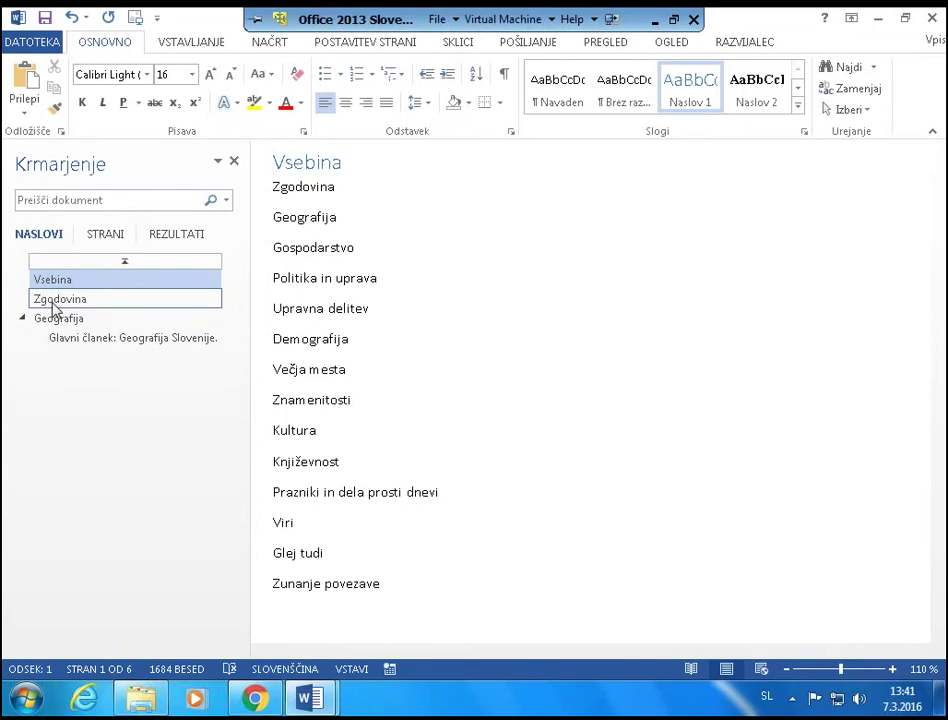
pyautogui.click(53, 303)
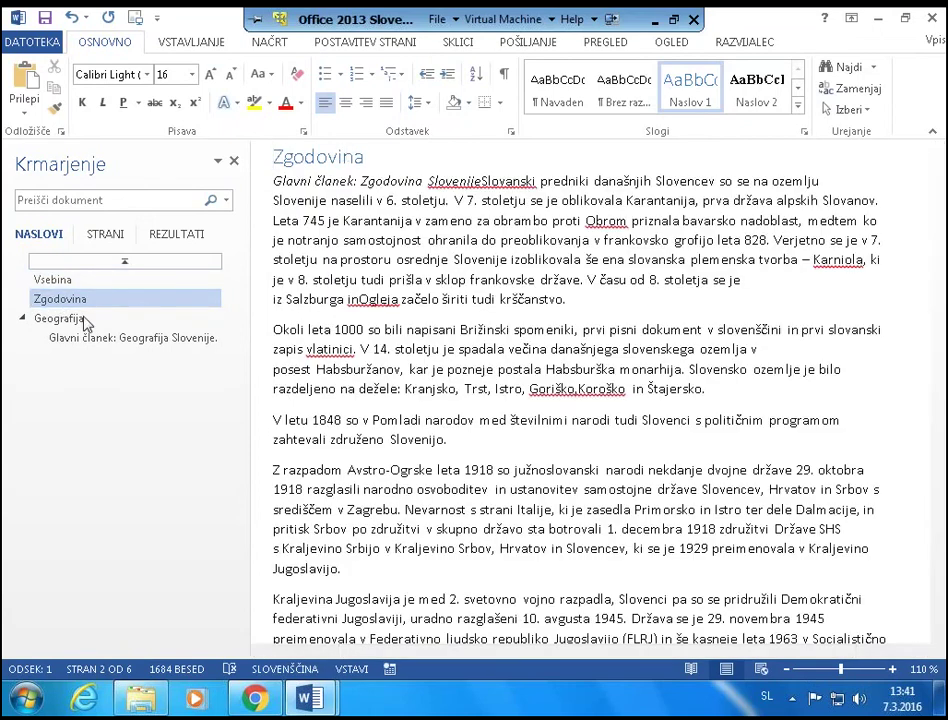
pyautogui.click(60, 318)
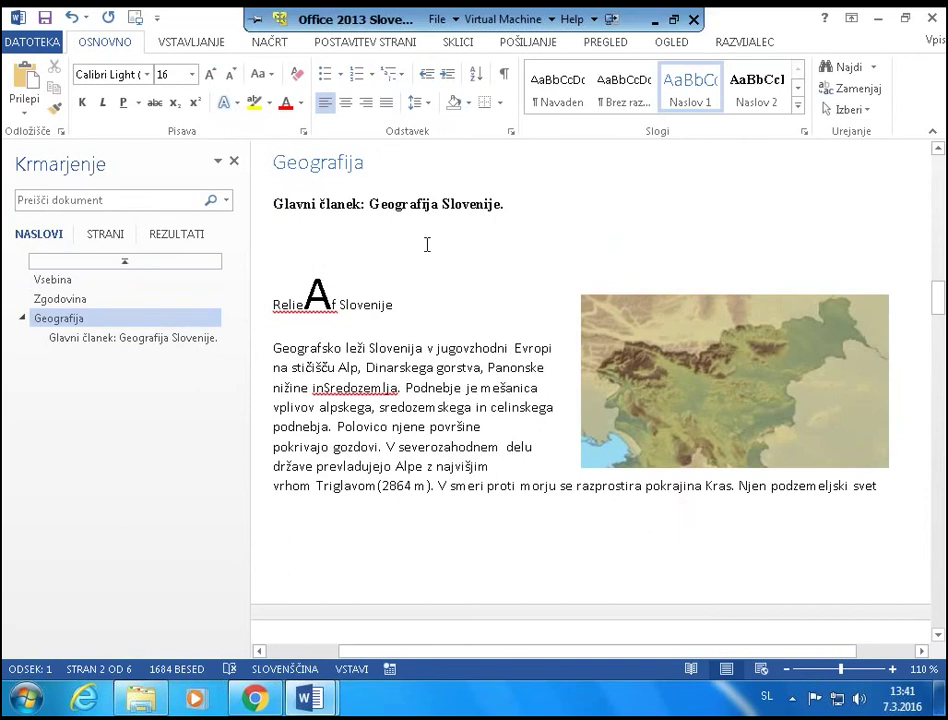
pyautogui.scroll(8, 454, 230)
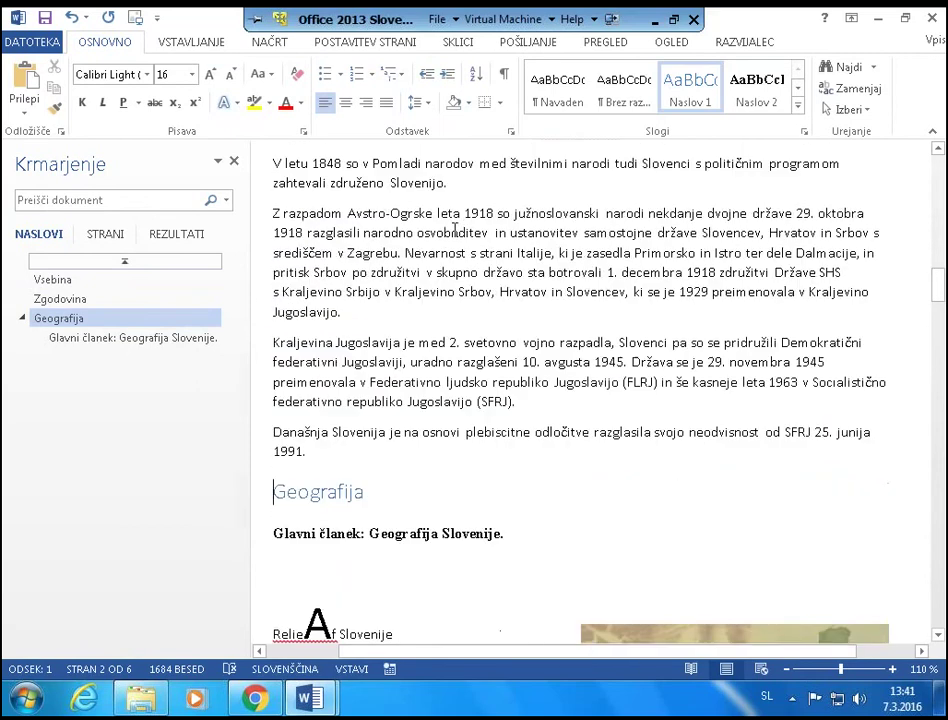
pyautogui.scroll(15, 454, 230)
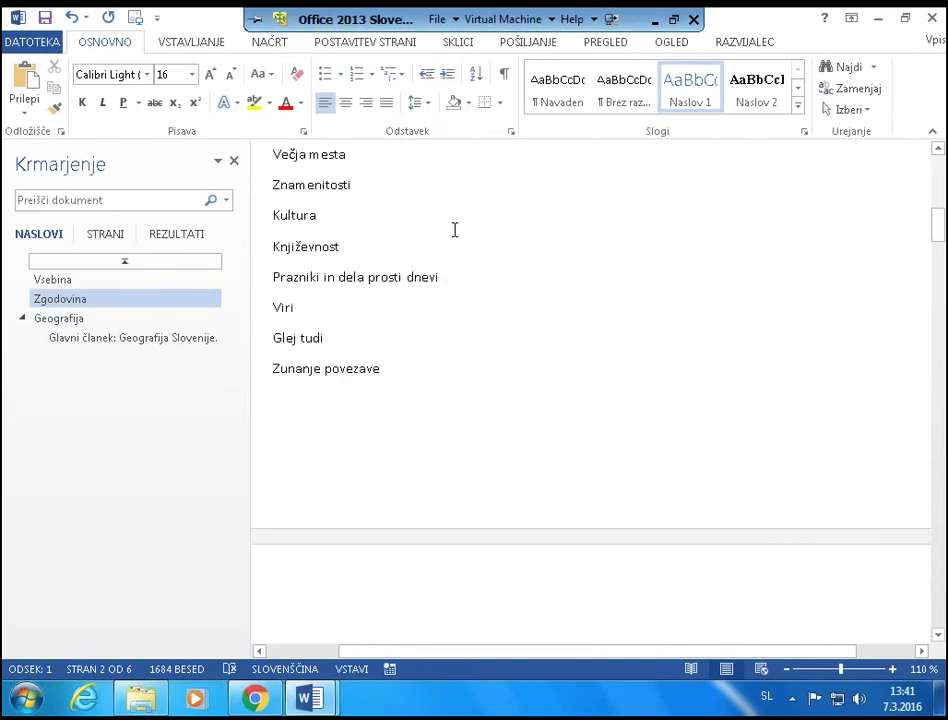
pyautogui.scroll(10, 454, 230)
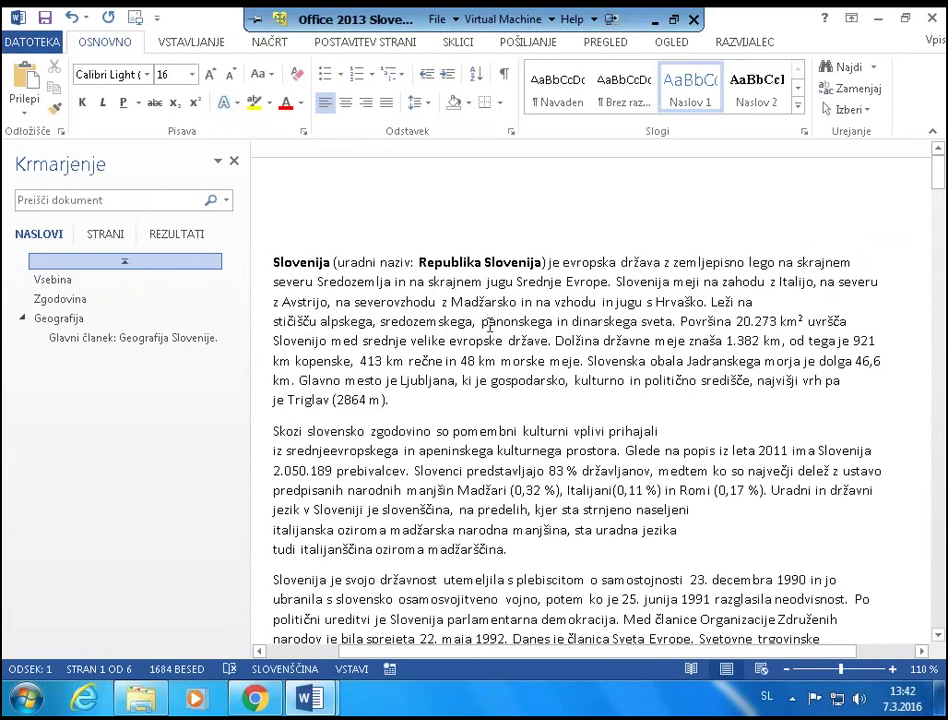
# Place the caret in the opening Slovenija paragraph and close the Krmarjenje navigation pane.
pyautogui.scroll(-10, 490, 323)
pyautogui.scroll(2, 490, 323)
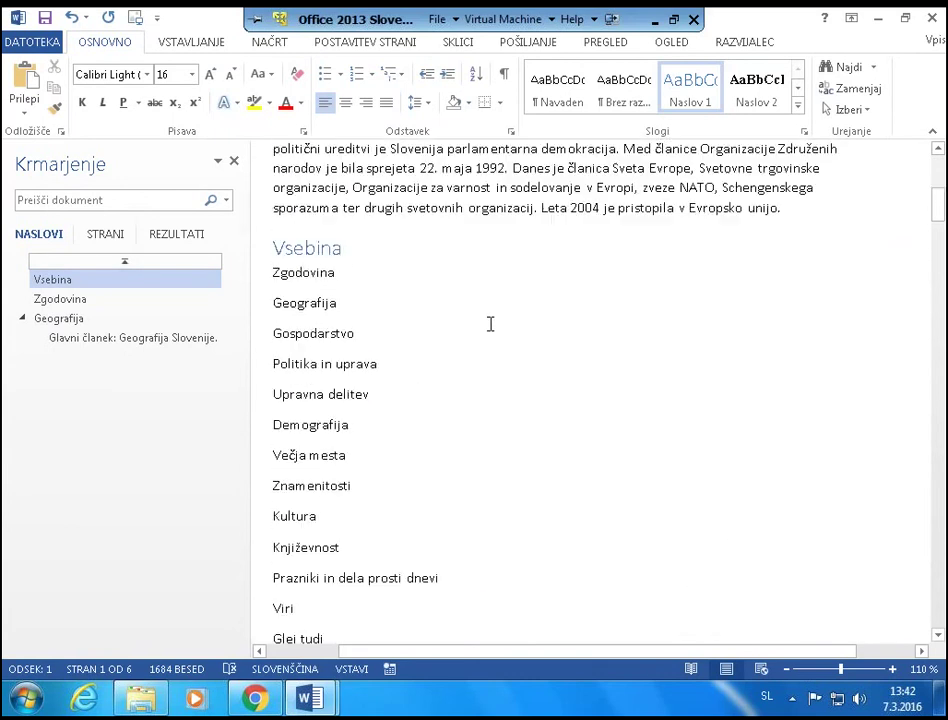
pyautogui.scroll(8, 490, 323)
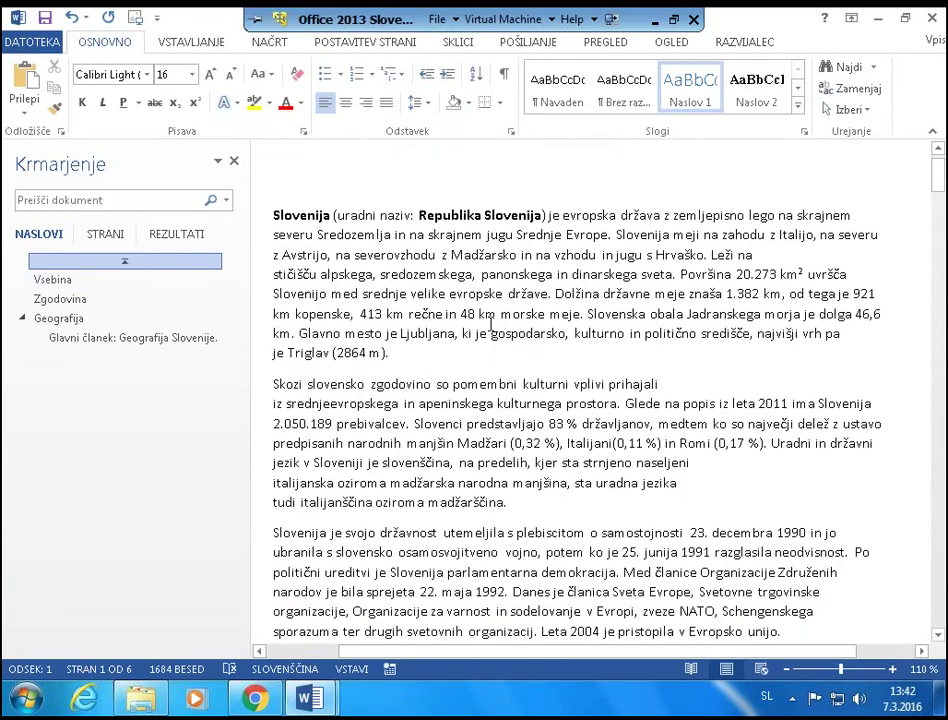
pyautogui.scroll(-12, 490, 323)
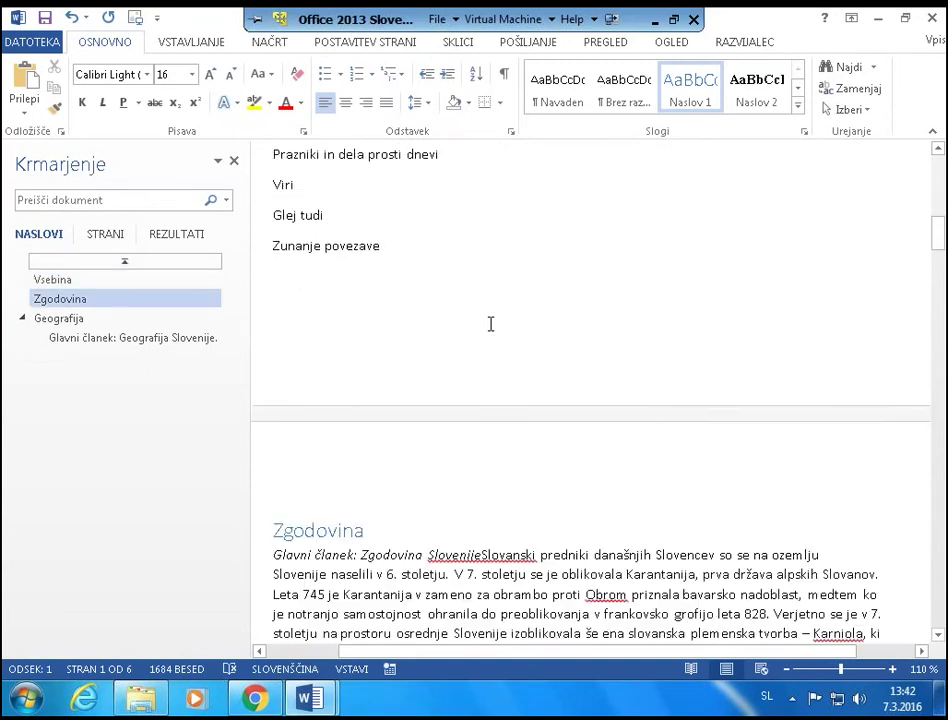
pyautogui.scroll(-3, 490, 323)
pyautogui.scroll(-5, 388, 336)
pyautogui.scroll(7, 478, 292)
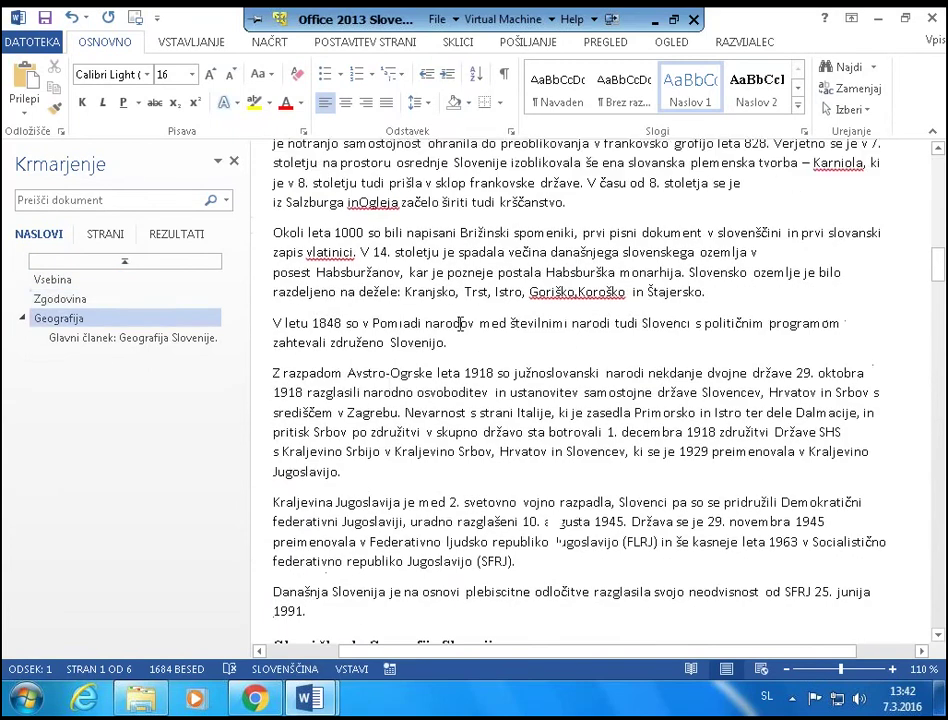
pyautogui.scroll(13, 478, 292)
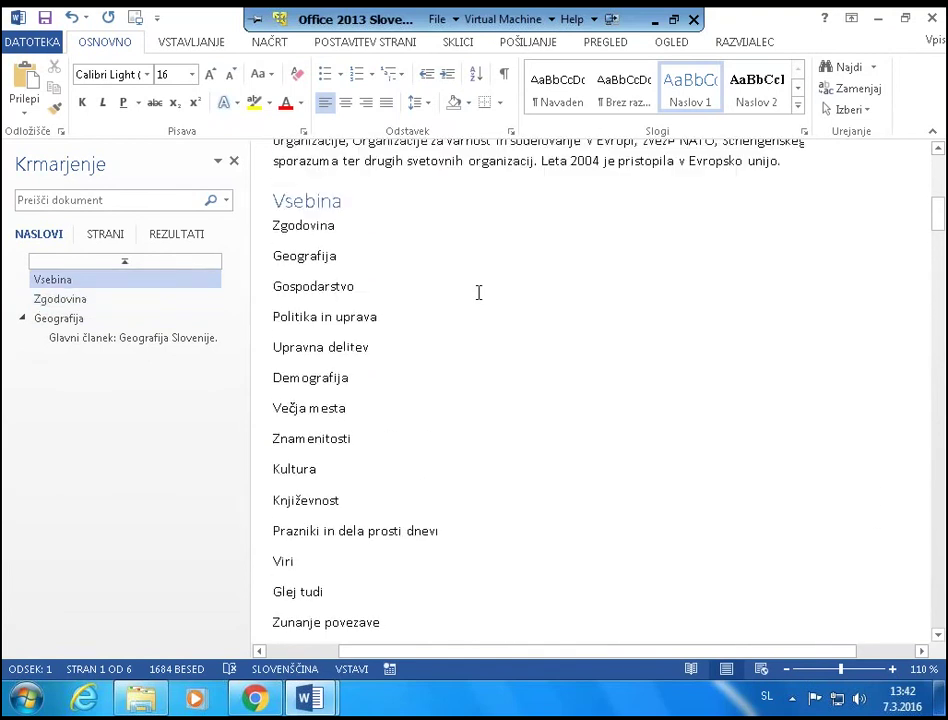
pyautogui.scroll(2, 475, 268)
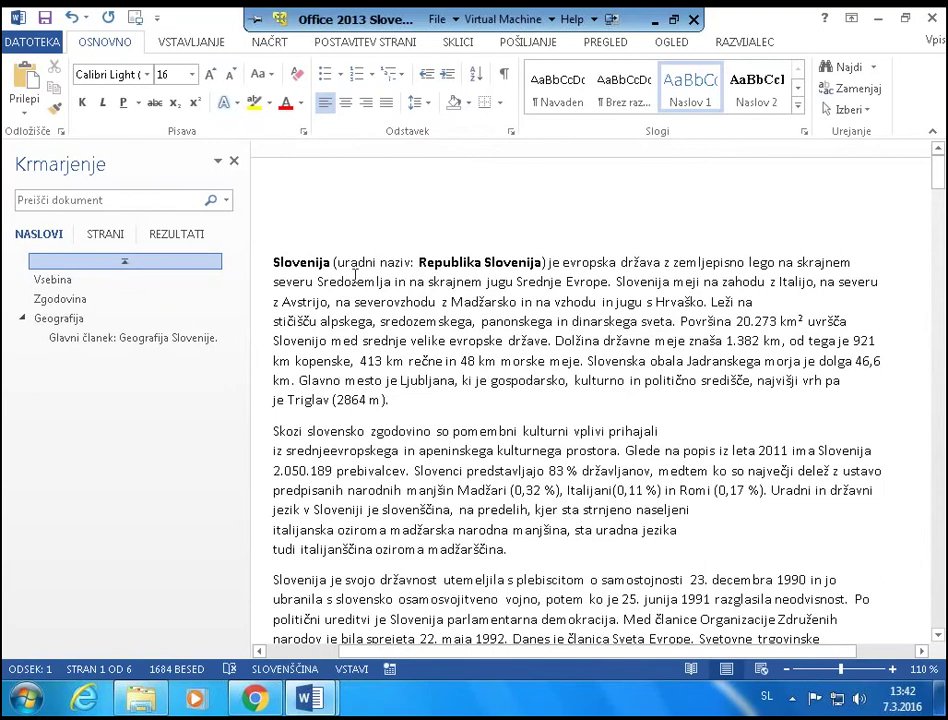
pyautogui.click(453, 291)
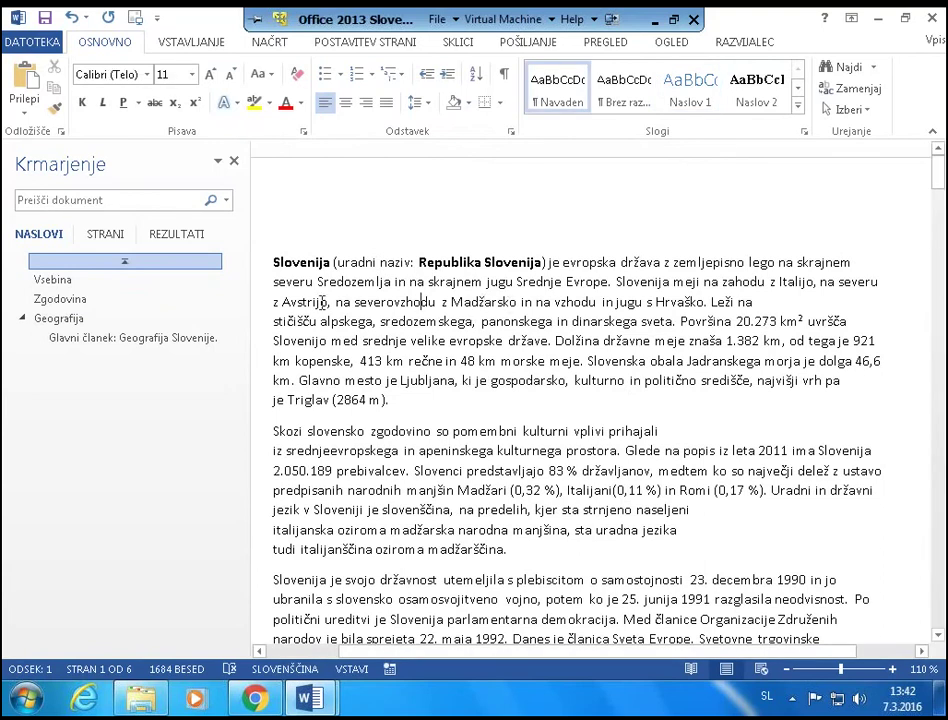
pyautogui.click(234, 161)
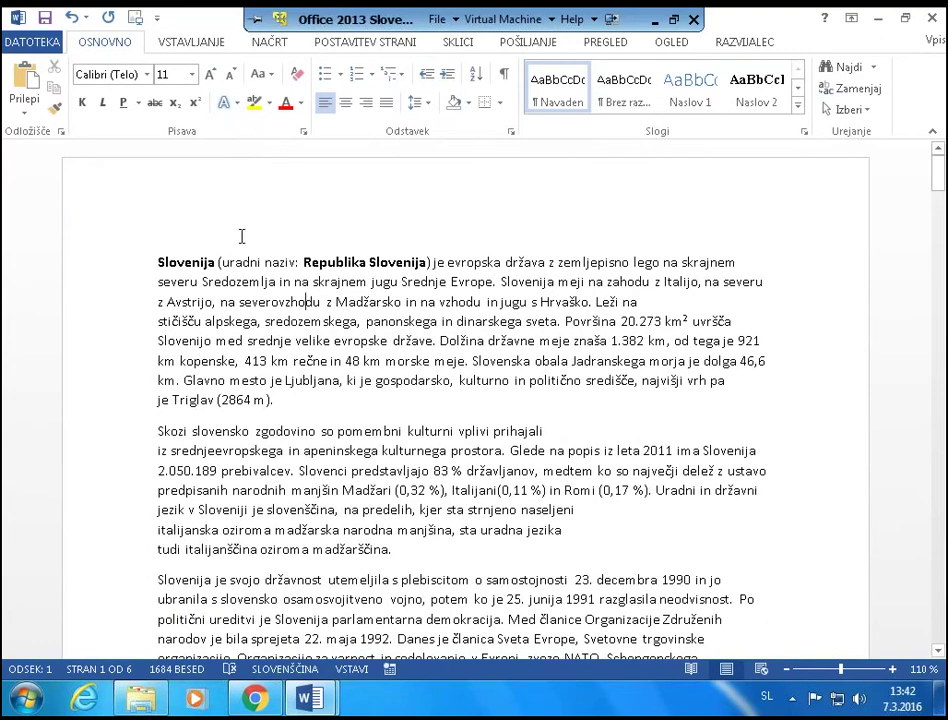
# Grow the opening paragraphs and the Vsebina contents list from 11 to 12 point.
pyautogui.moveTo(157, 262); pyautogui.dragTo(131, 334)
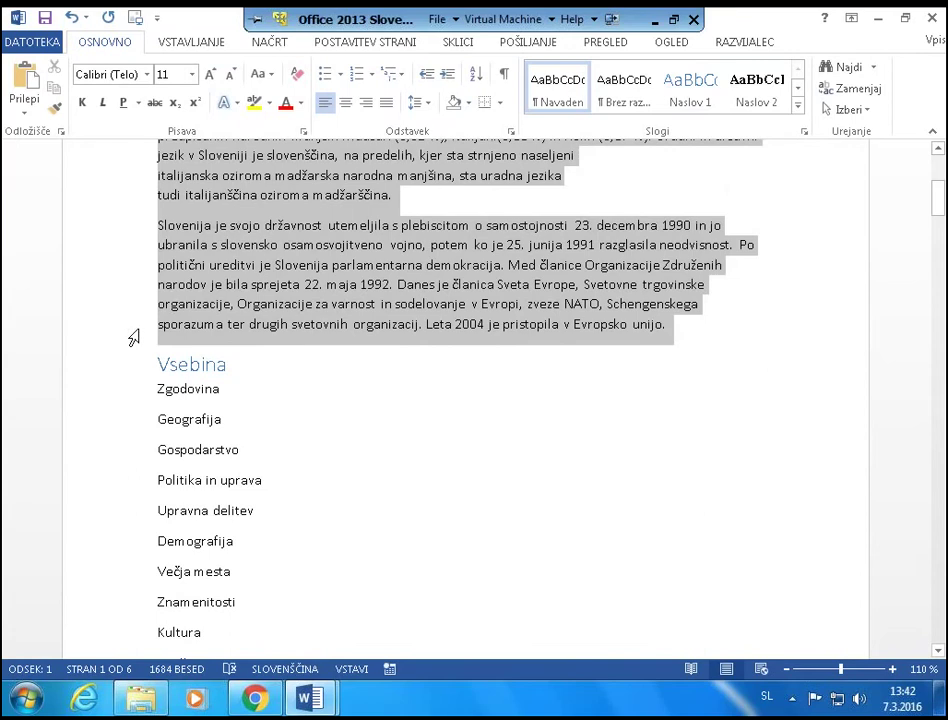
pyautogui.click(208, 78)
pyautogui.scroll(-4, 440, 375)
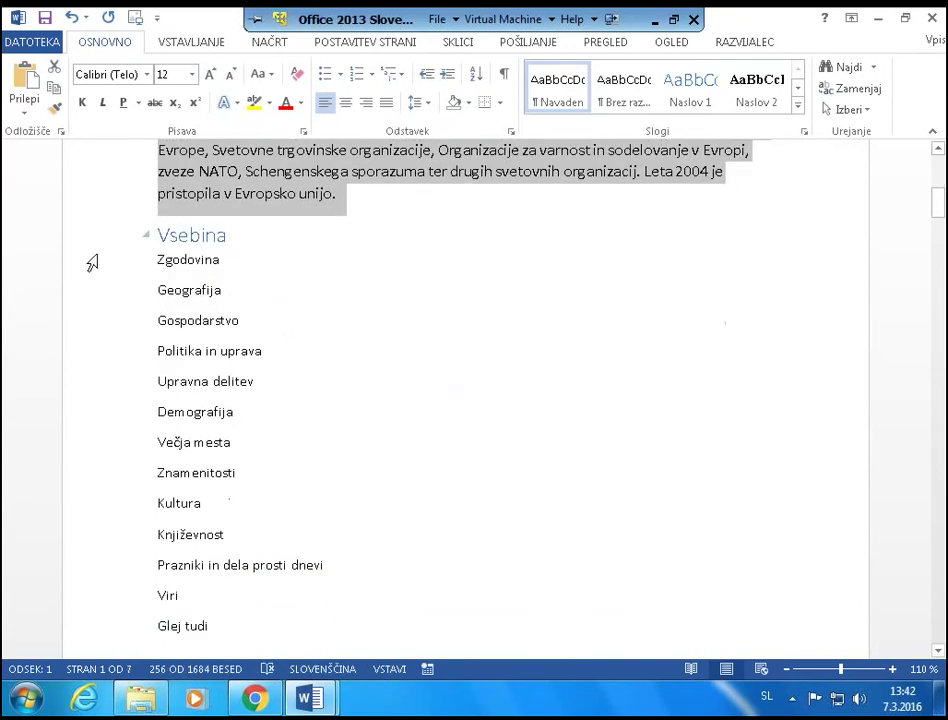
pyautogui.moveTo(93, 258); pyautogui.dragTo(148, 632)
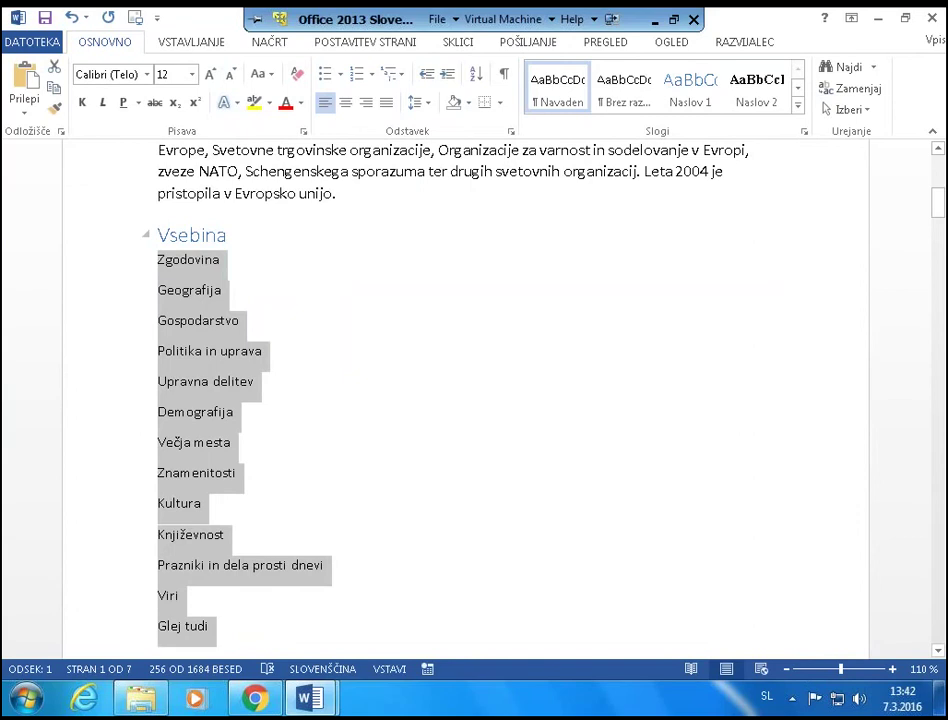
pyautogui.click(209, 75)
# Deselect by clicking into the Zgodovina text and review the list down to Zunanje povezave.
pyautogui.scroll(-10, 465, 400)
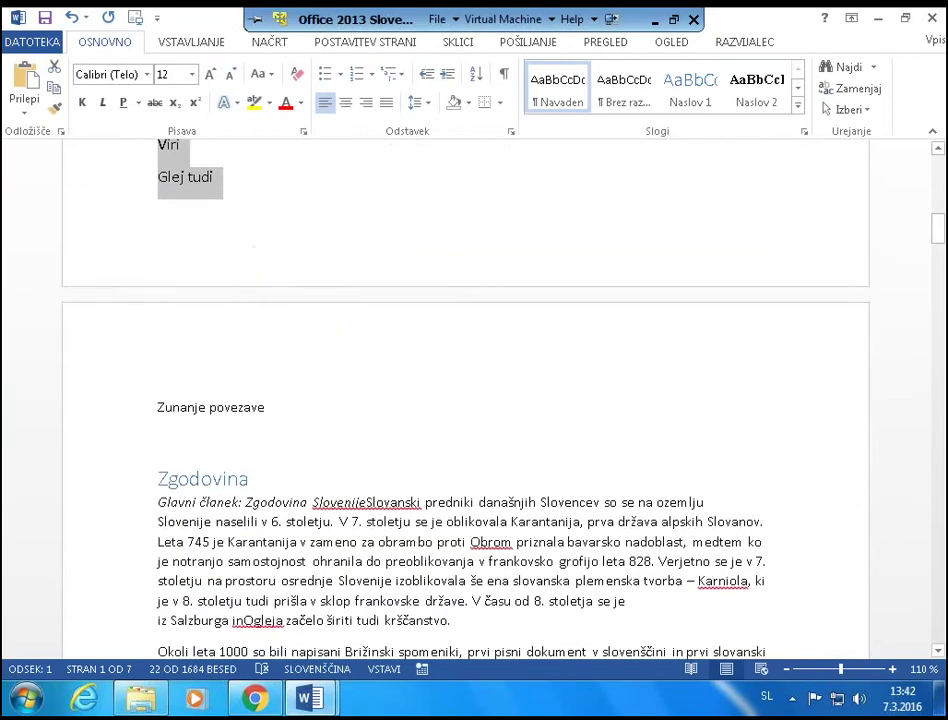
pyautogui.scroll(-2, 326, 294)
pyautogui.scroll(2, 320, 297)
pyautogui.click(258, 313)
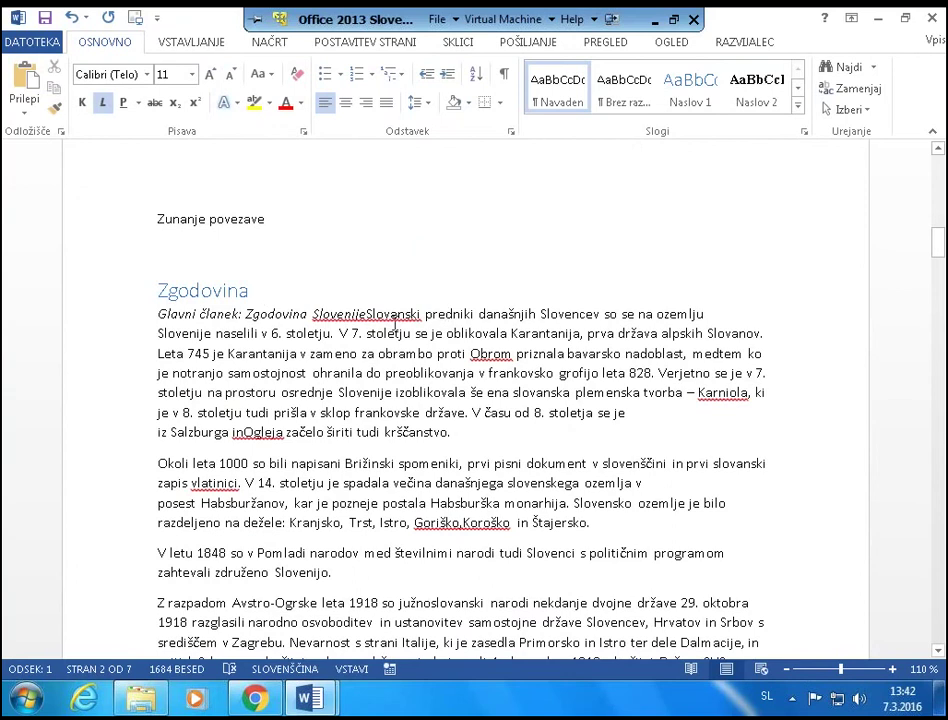
pyautogui.scroll(6, 372, 323)
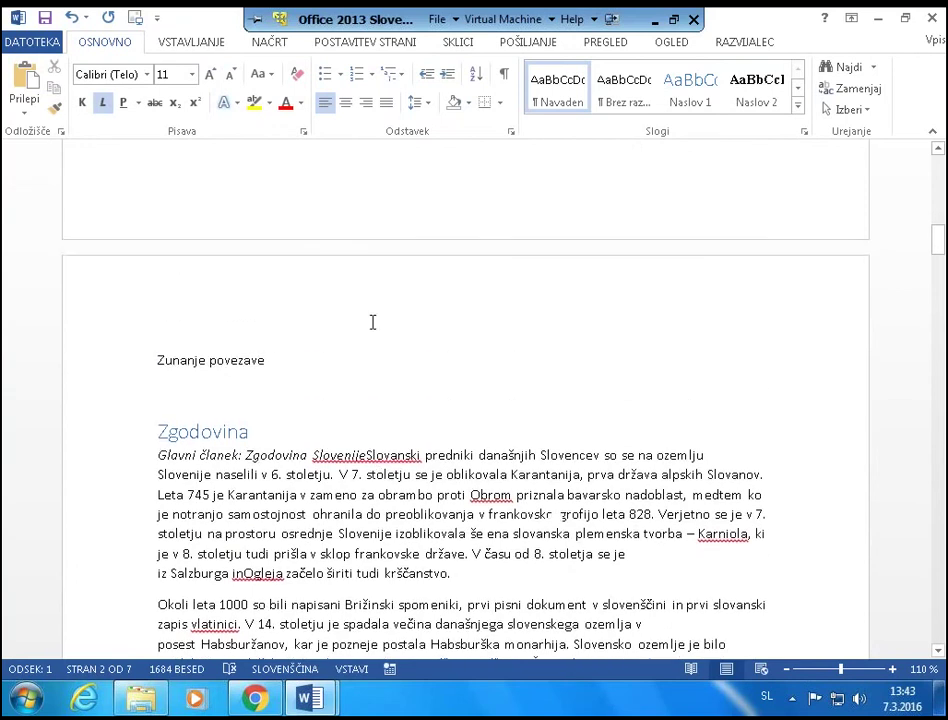
pyautogui.scroll(-6, 372, 323)
pyautogui.scroll(-7, 372, 323)
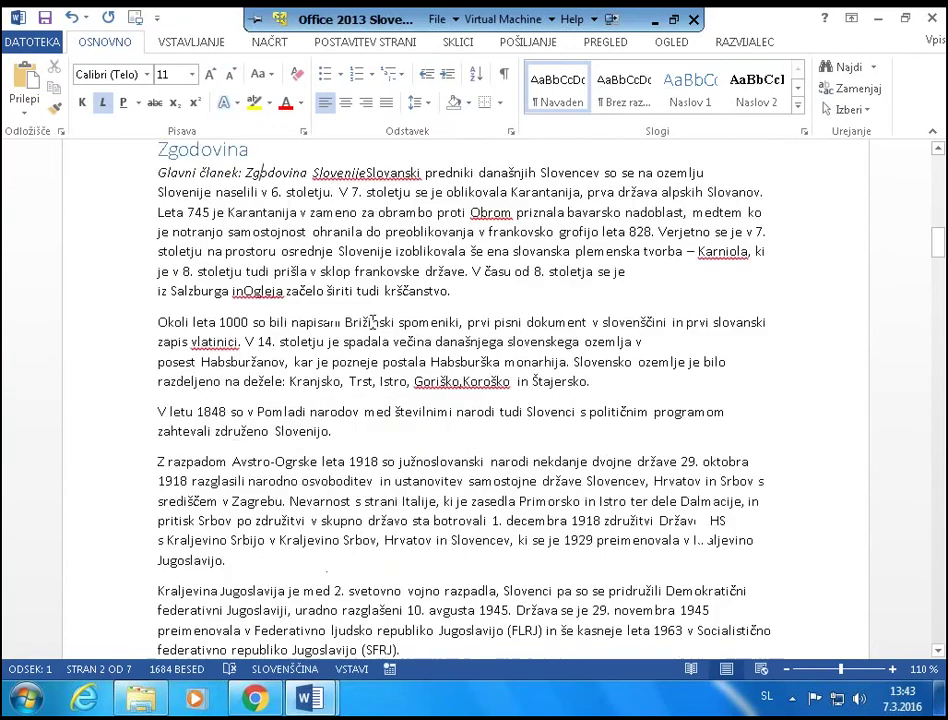
pyautogui.scroll(-1, 391, 302)
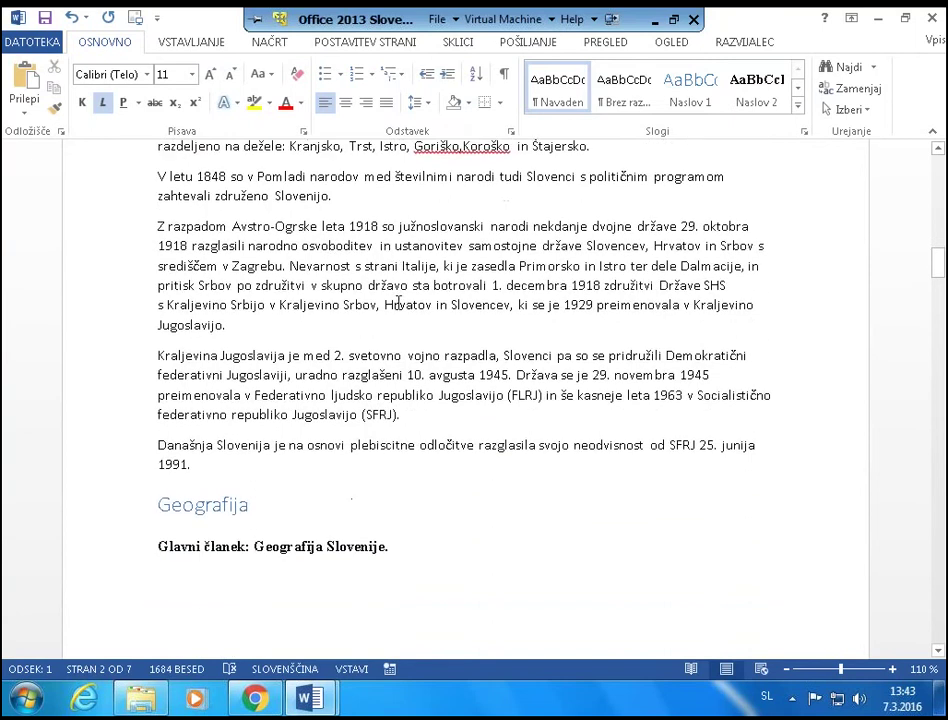
pyautogui.scroll(-3, 397, 302)
pyautogui.scroll(11, 397, 302)
pyautogui.scroll(18, 397, 302)
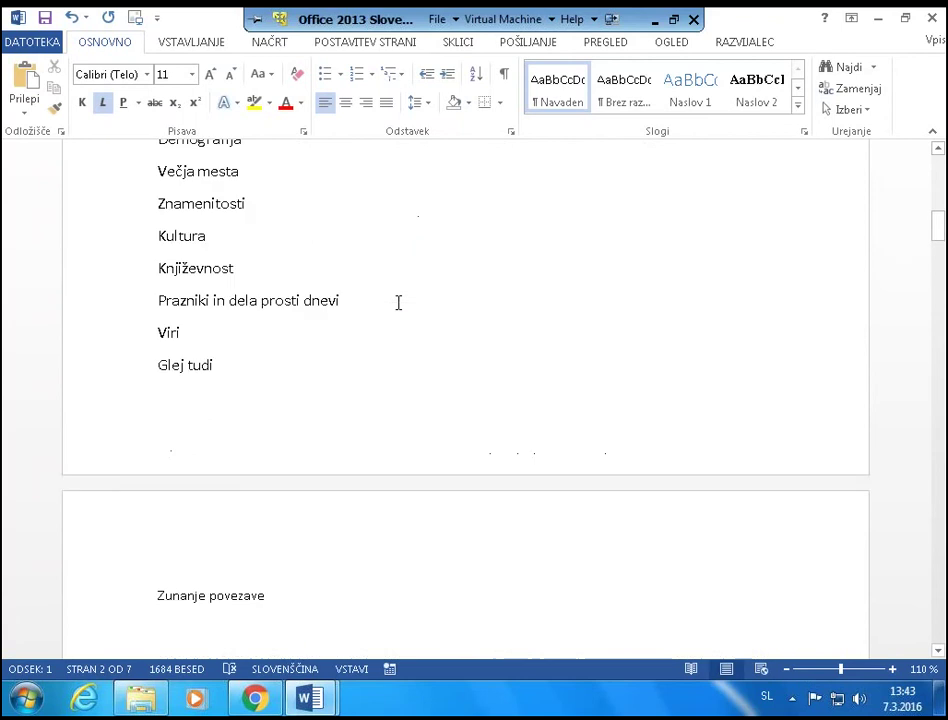
pyautogui.scroll(8, 397, 305)
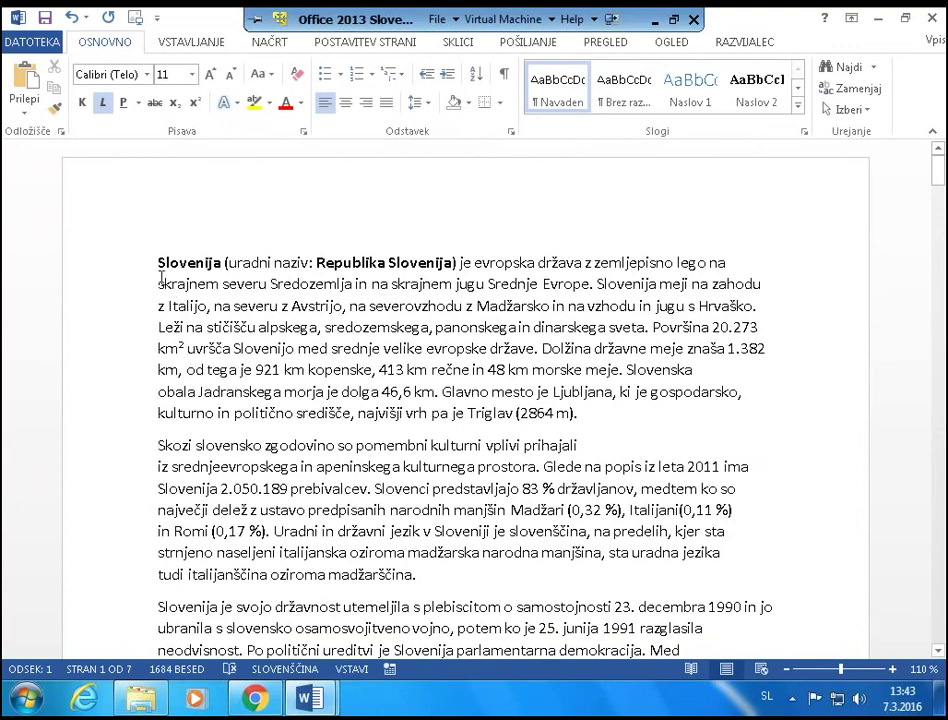
pyautogui.scroll(-1, 449, 306)
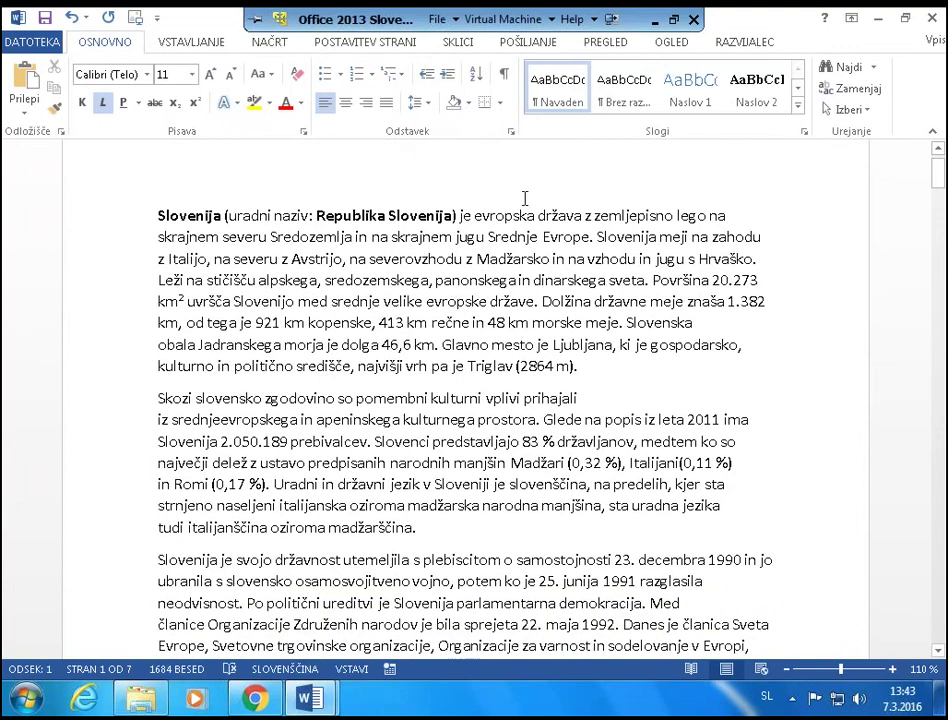
pyautogui.scroll(-20, 521, 198)
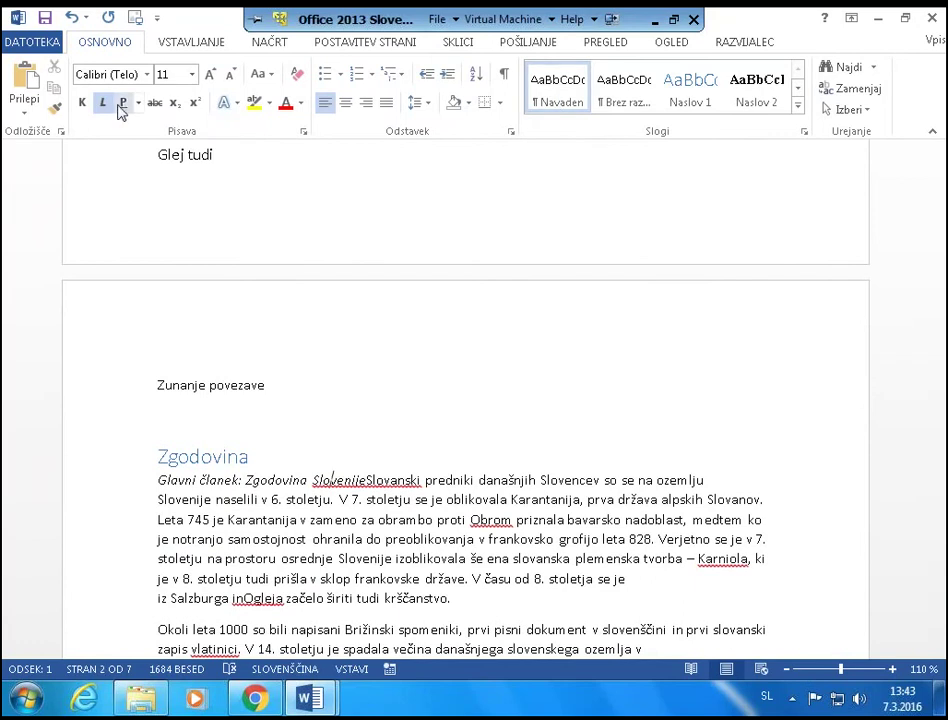
pyautogui.click(485, 374)
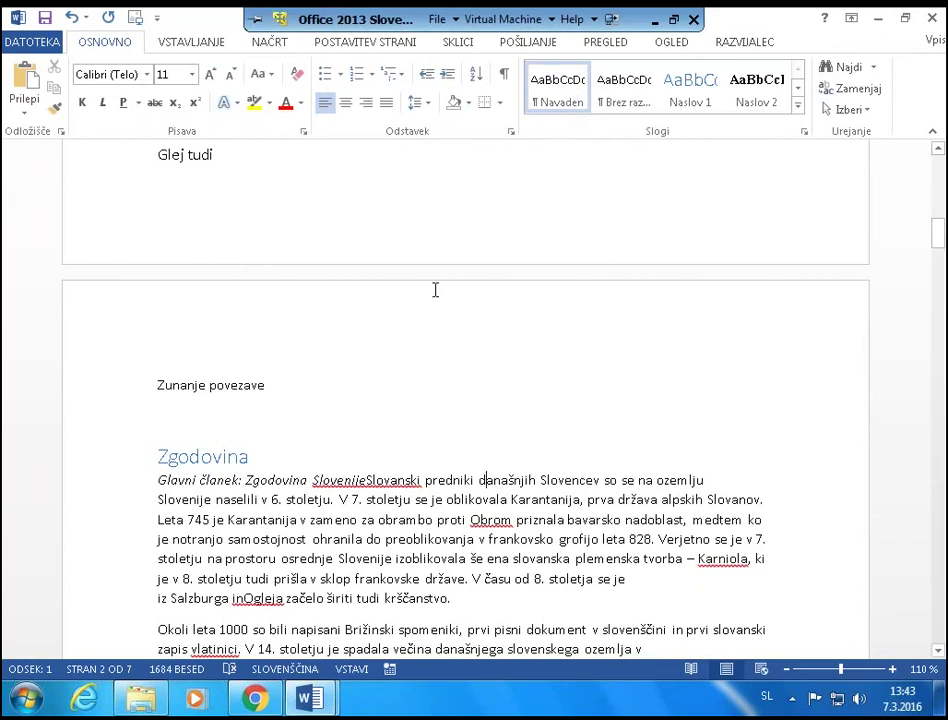
pyautogui.scroll(6, 435, 289)
pyautogui.scroll(9, 435, 289)
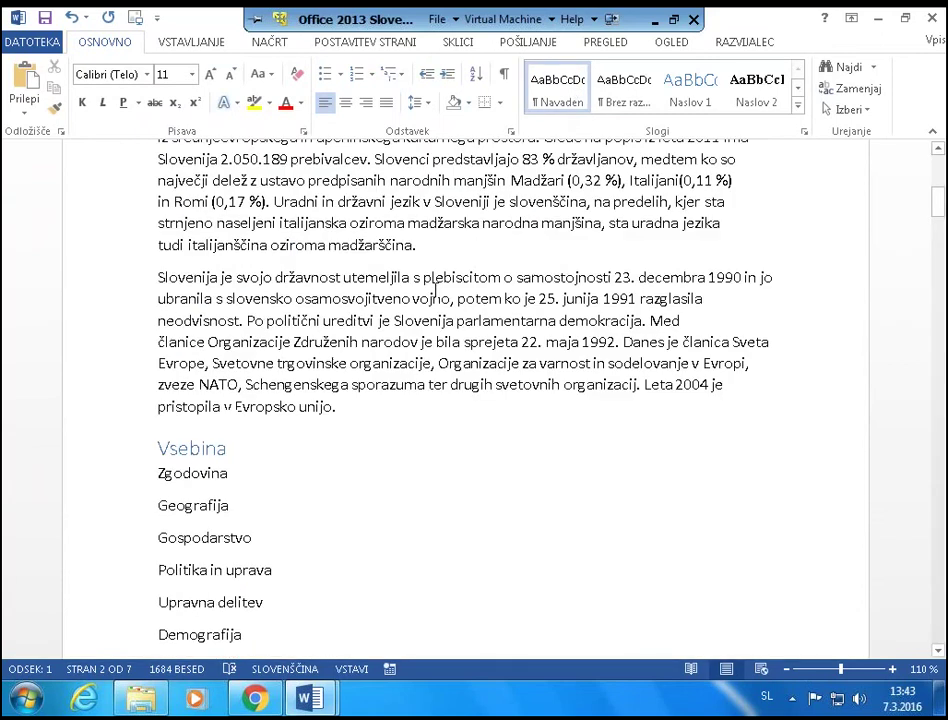
pyautogui.scroll(2, 435, 289)
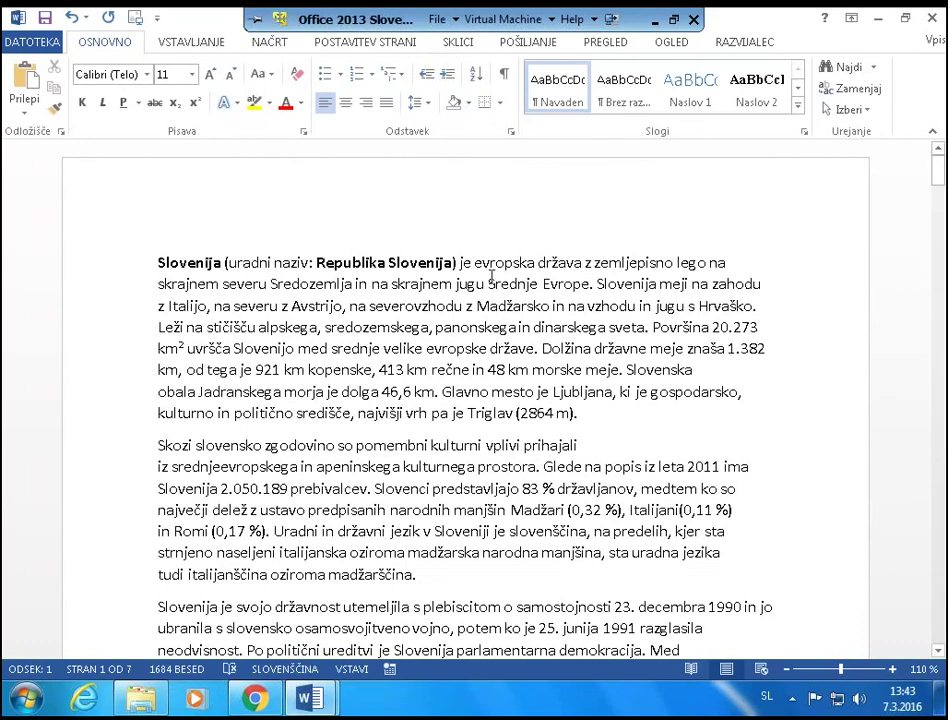
pyautogui.scroll(-5, 383, 284)
pyautogui.scroll(-15, 383, 284)
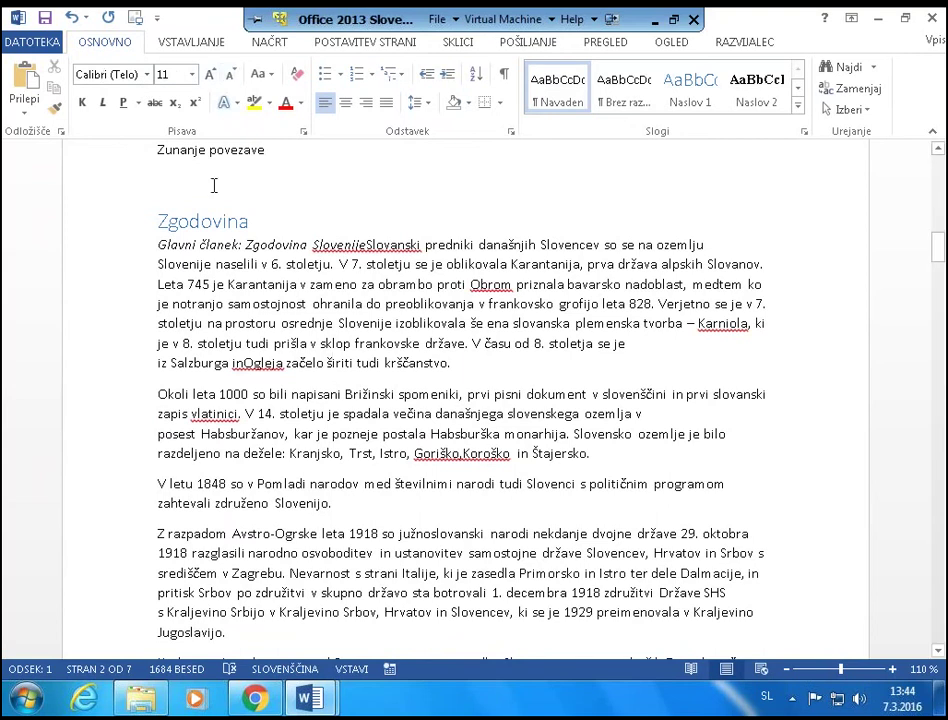
# Type 'VELIKOST 12, BARVA PISAVE RDEČA, RAZMIK MED VRSTICAMI 1,5, OBOJESTRANSKA PORAVNAVA' below Zunanje povezave.
pyautogui.click(348, 183)
pyautogui.write('VELIKOST')
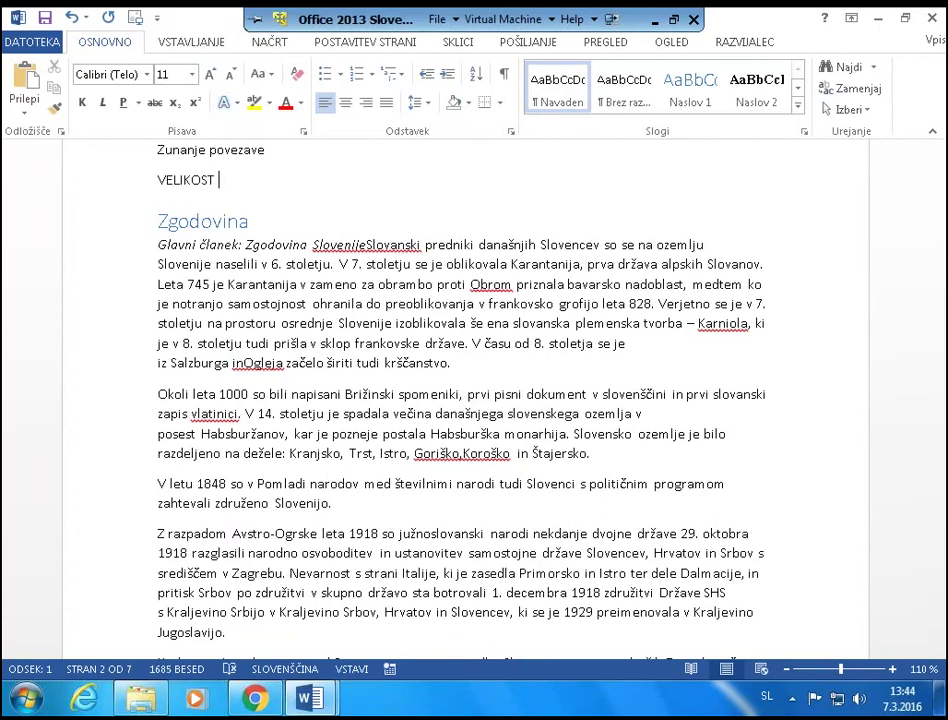
pyautogui.write(' 12, BARVA PISAVE')
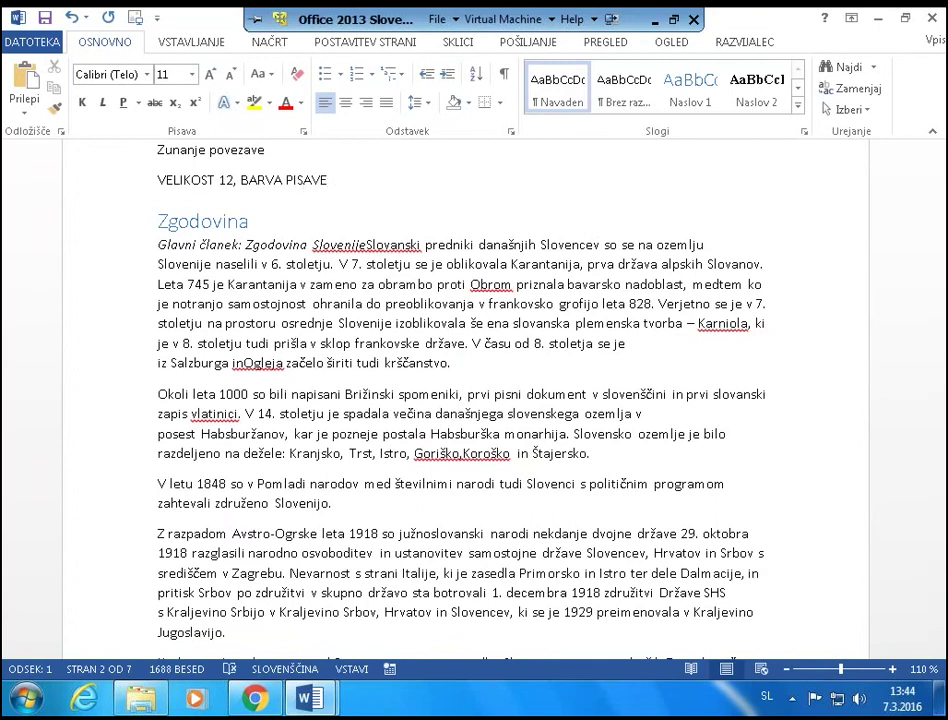
pyautogui.write(' RDEČA,')
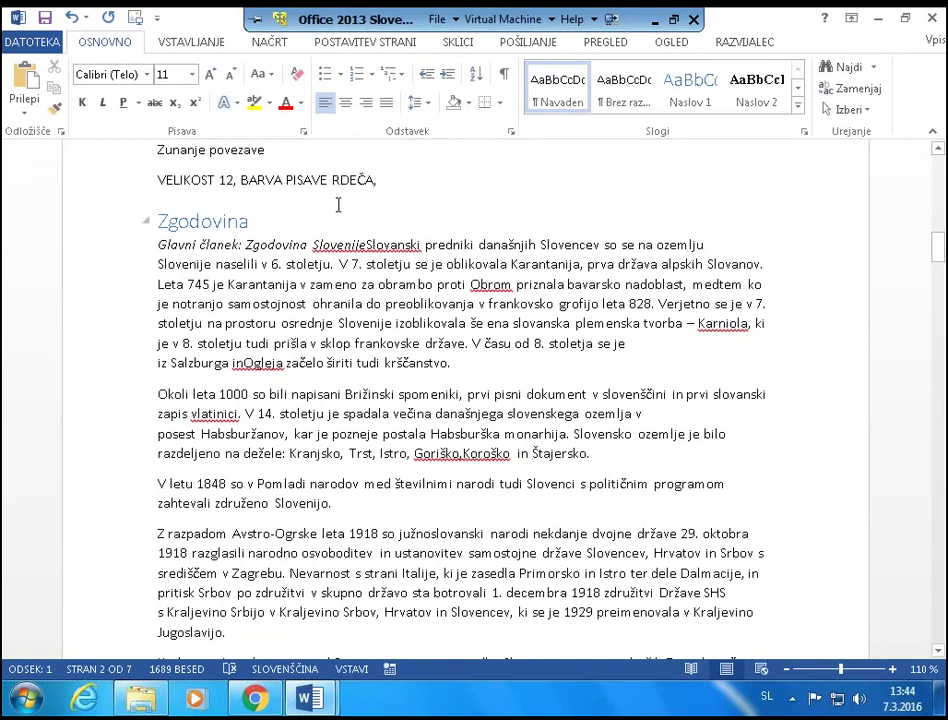
pyautogui.scroll(6, 338, 204)
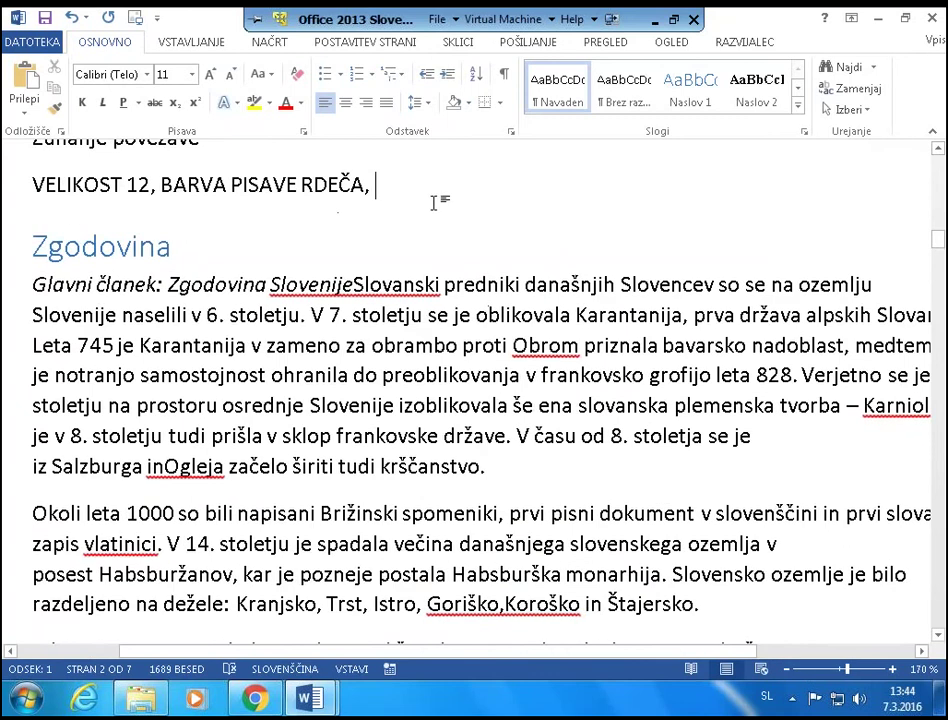
pyautogui.scroll(2, 433, 203)
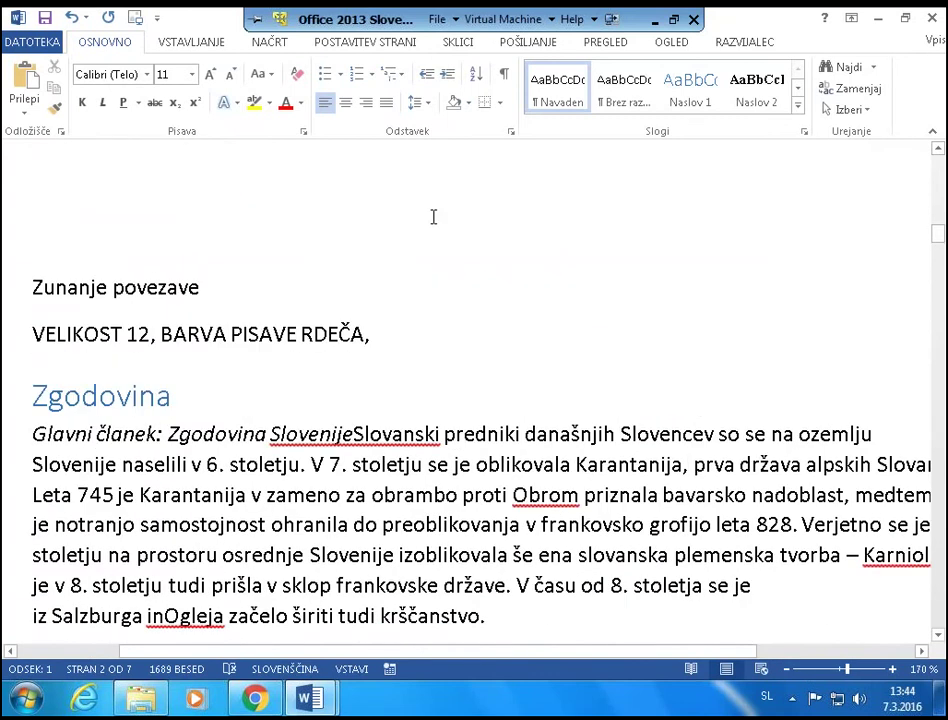
pyautogui.write('RAZMIK MED FG')
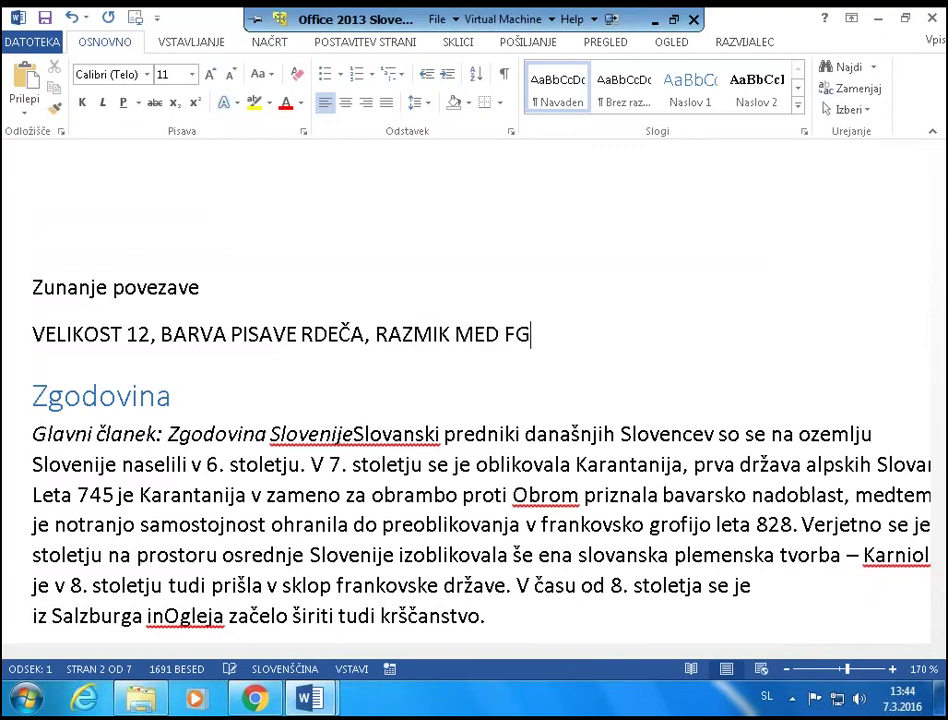
pyautogui.press('BackSpace')
pyautogui.press('BackSpace')
pyautogui.write('VRSTICAMI 1,5')
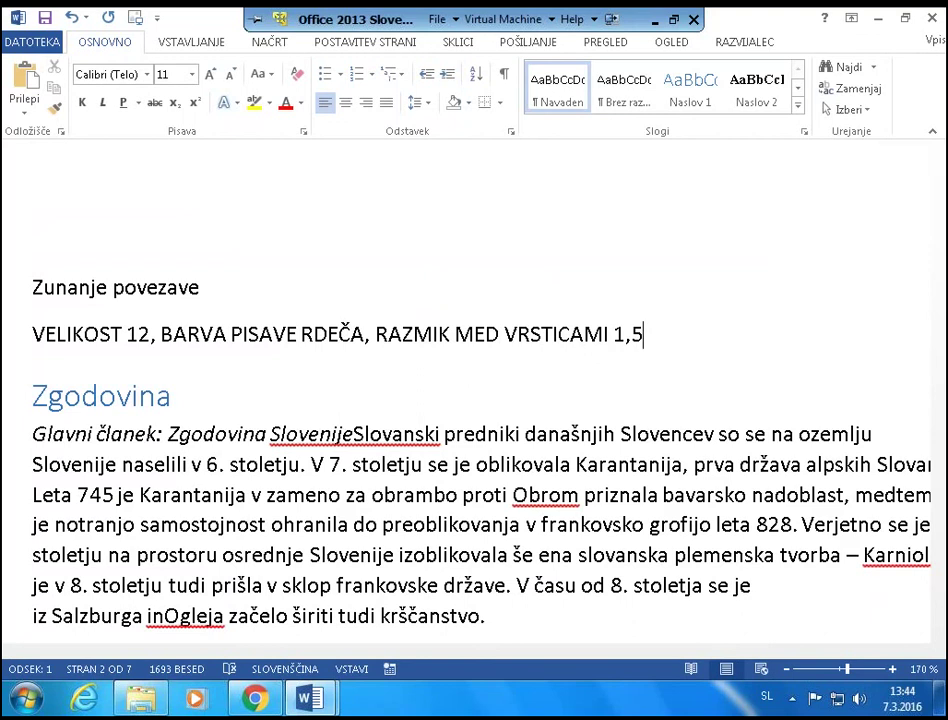
pyautogui.write(', ')
pyautogui.write('OBOJESTR')
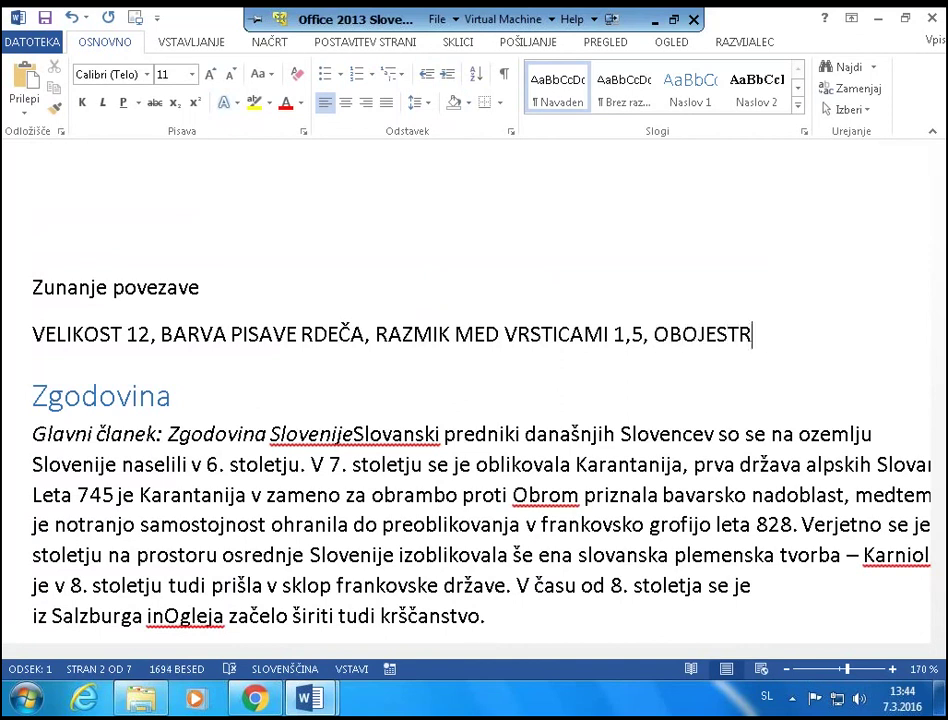
pyautogui.write('ANSKA ')
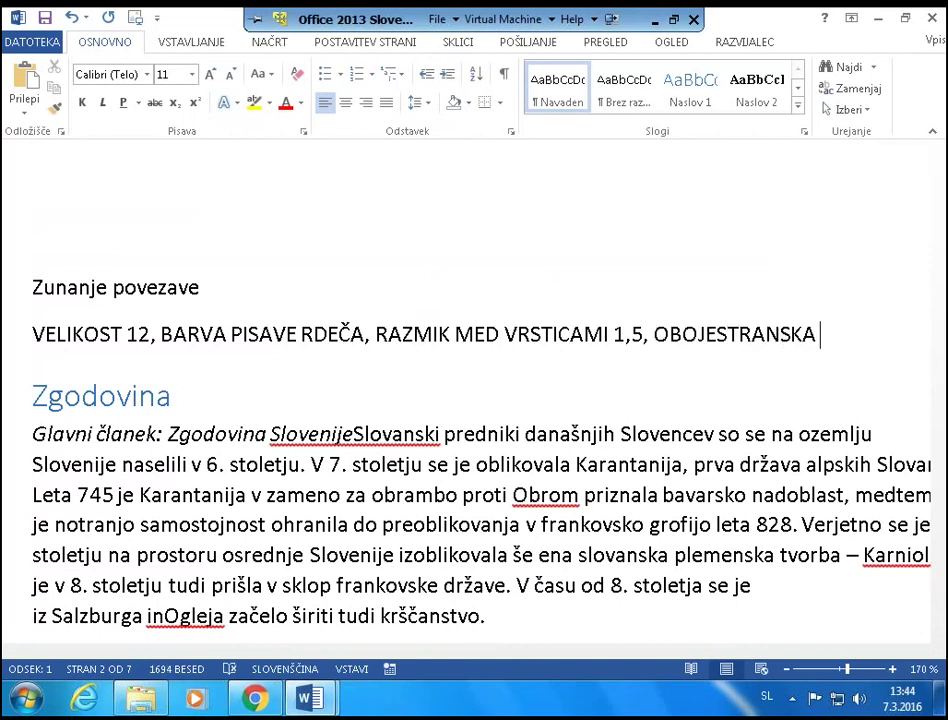
pyautogui.write('PORAVNAVAS')
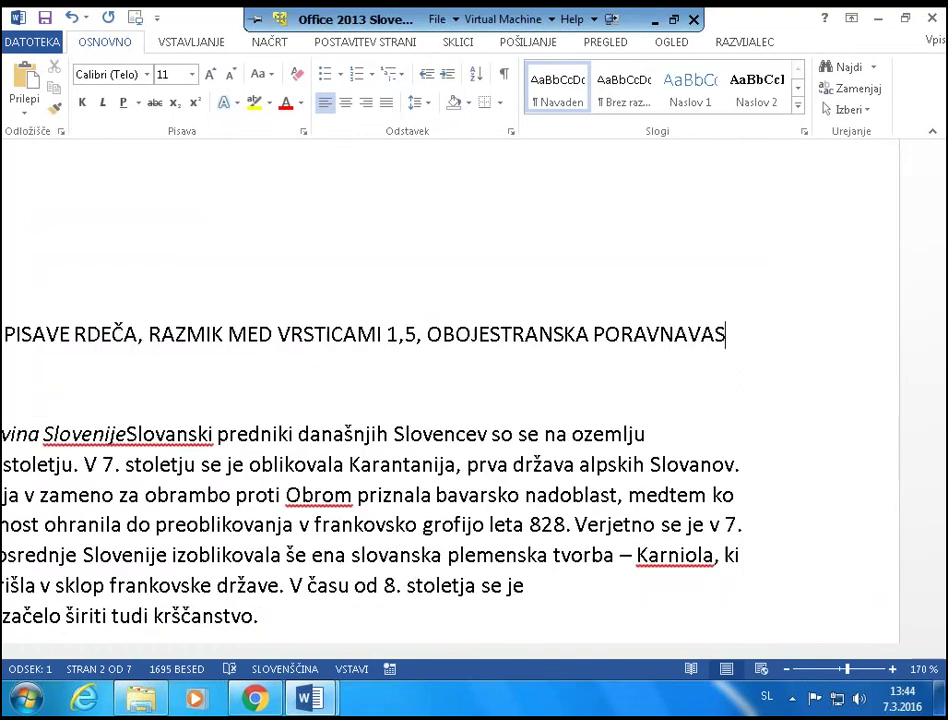
pyautogui.press('BackSpace')
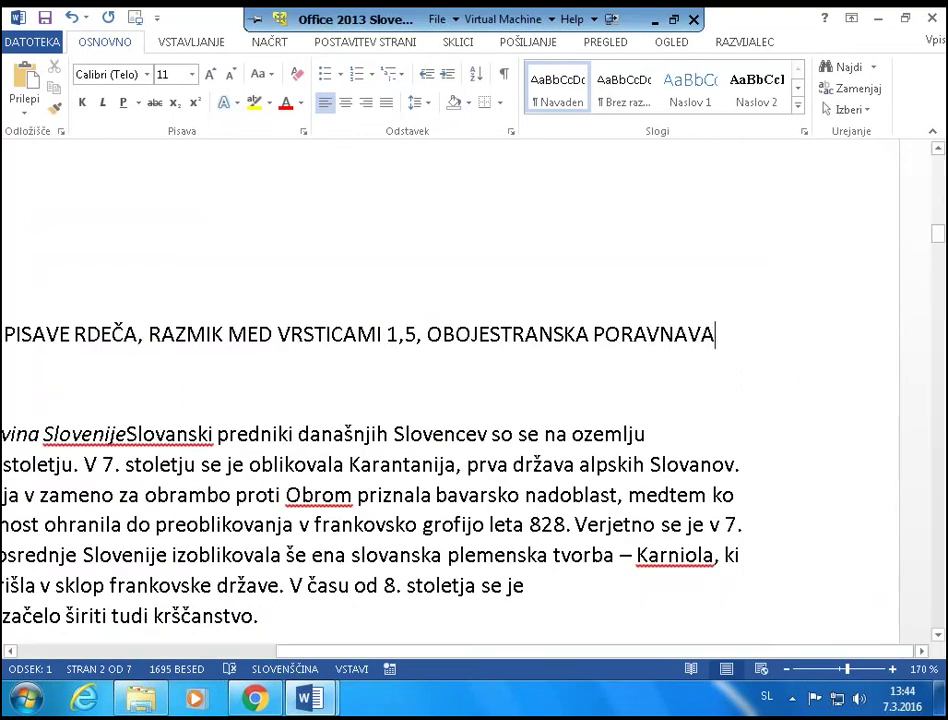
# Zoom the page out to 140%.
pyautogui.click(786, 673)
pyautogui.click(786, 673)
pyautogui.click(786, 672)
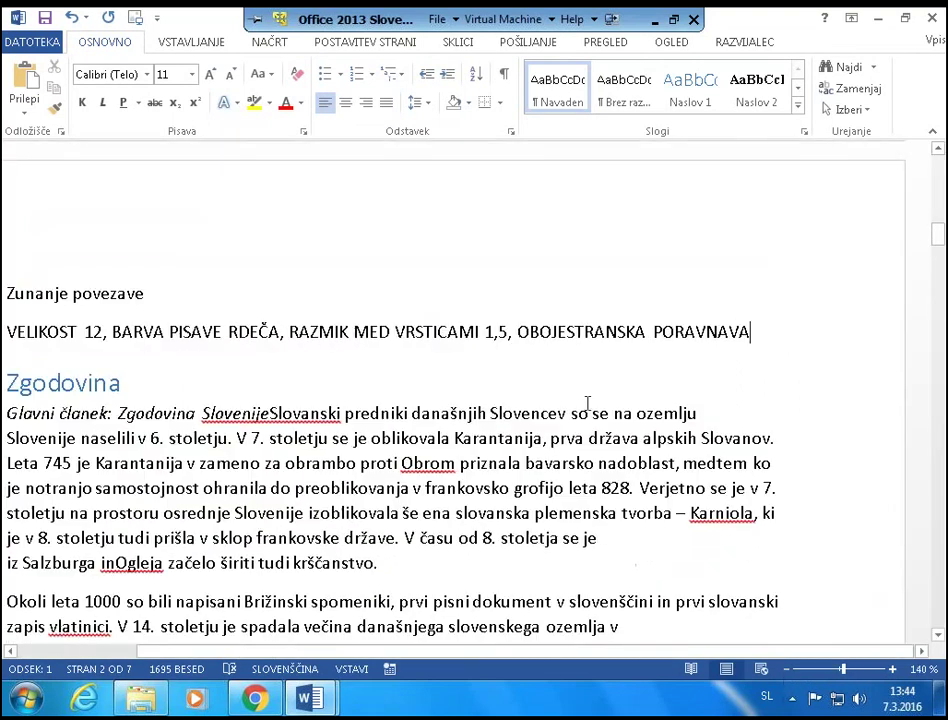
pyautogui.moveTo(563, 656); pyautogui.dragTo(470, 651)
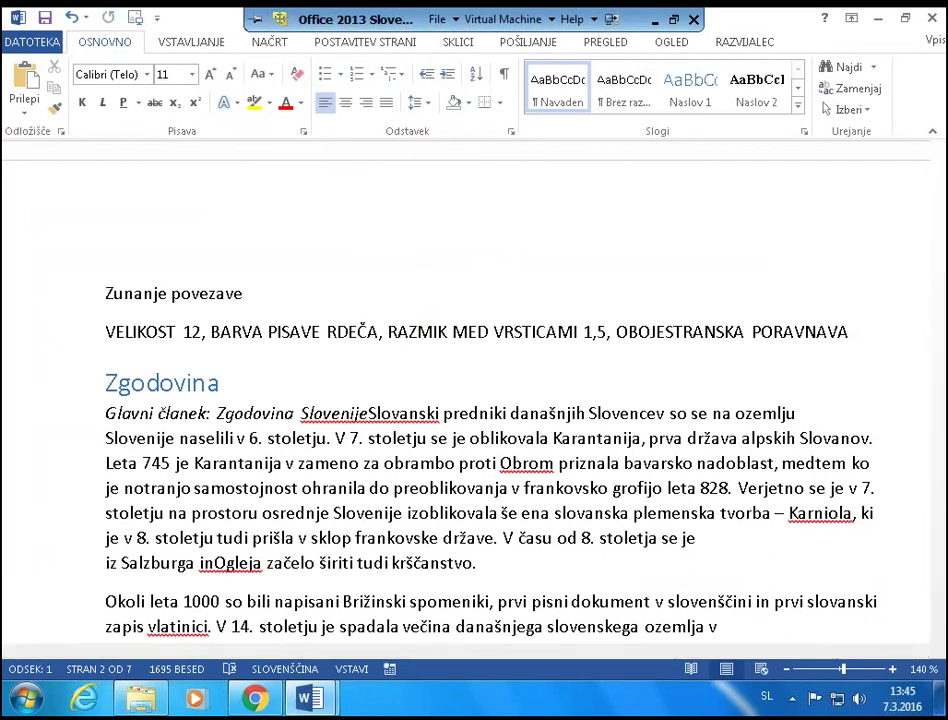
# Open the Spremeni slog dialog for Navaden, reposition it, then close it.
pyautogui.rightClick(560, 89)
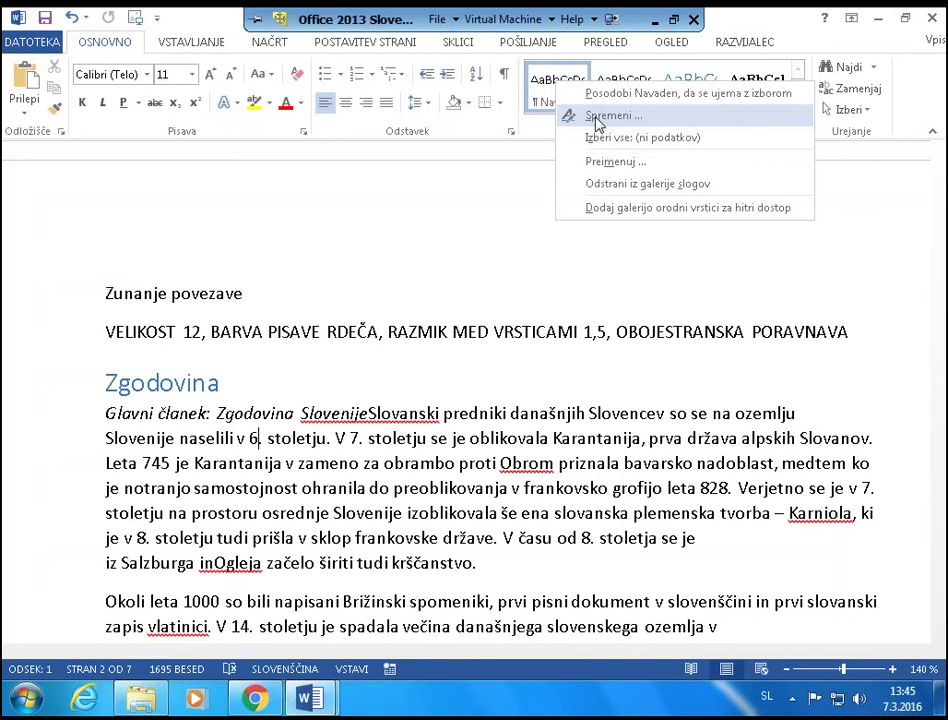
pyautogui.click(597, 121)
pyautogui.moveTo(567, 121); pyautogui.dragTo(468, 143)
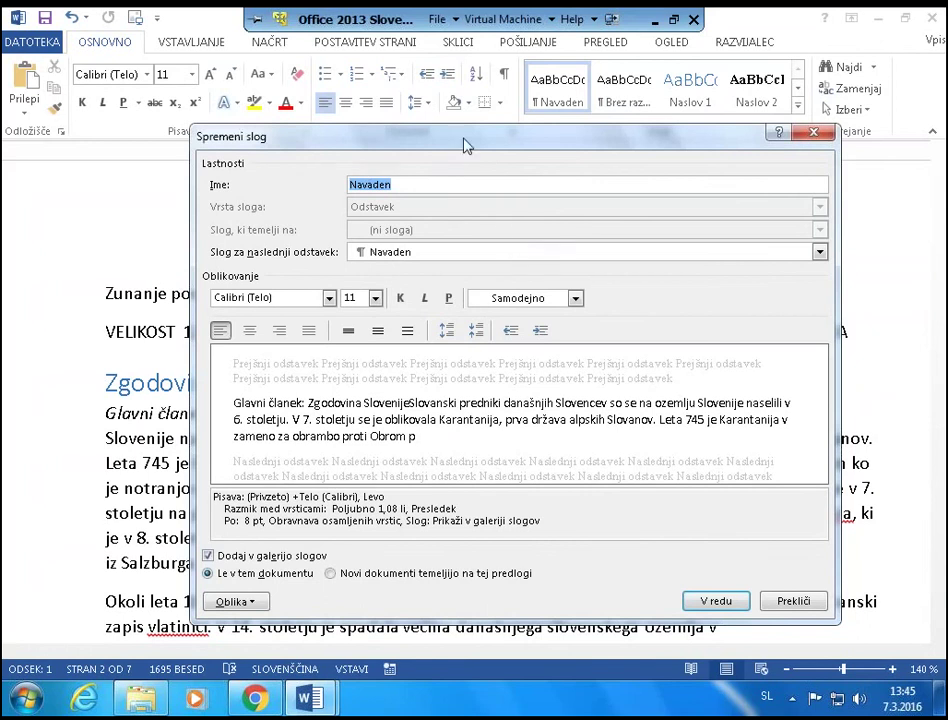
pyautogui.moveTo(465, 144); pyautogui.dragTo(449, 93)
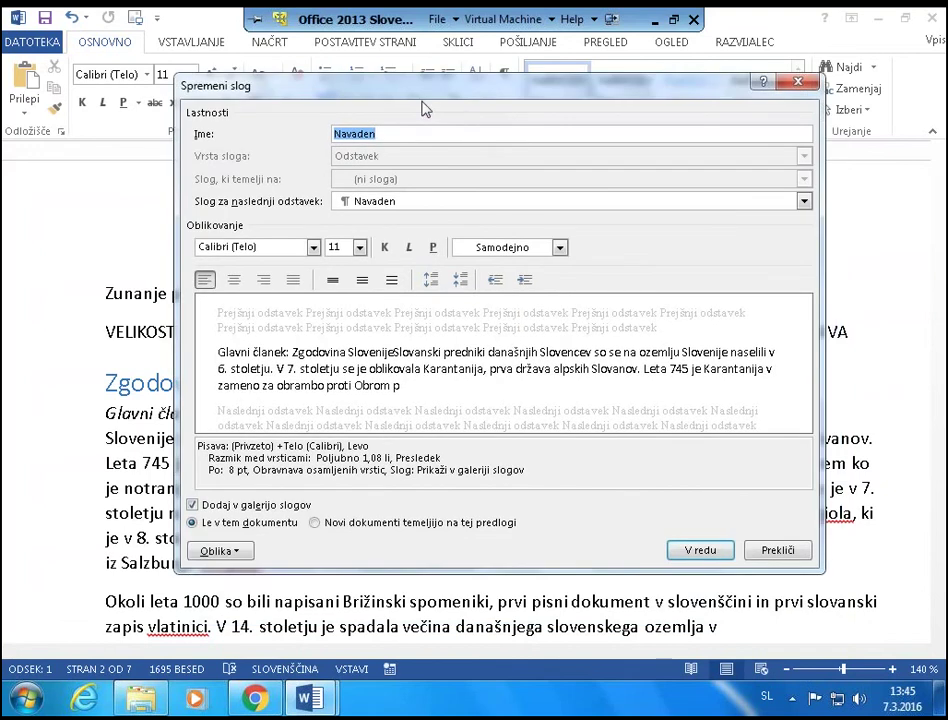
pyautogui.moveTo(445, 90); pyautogui.dragTo(414, 136)
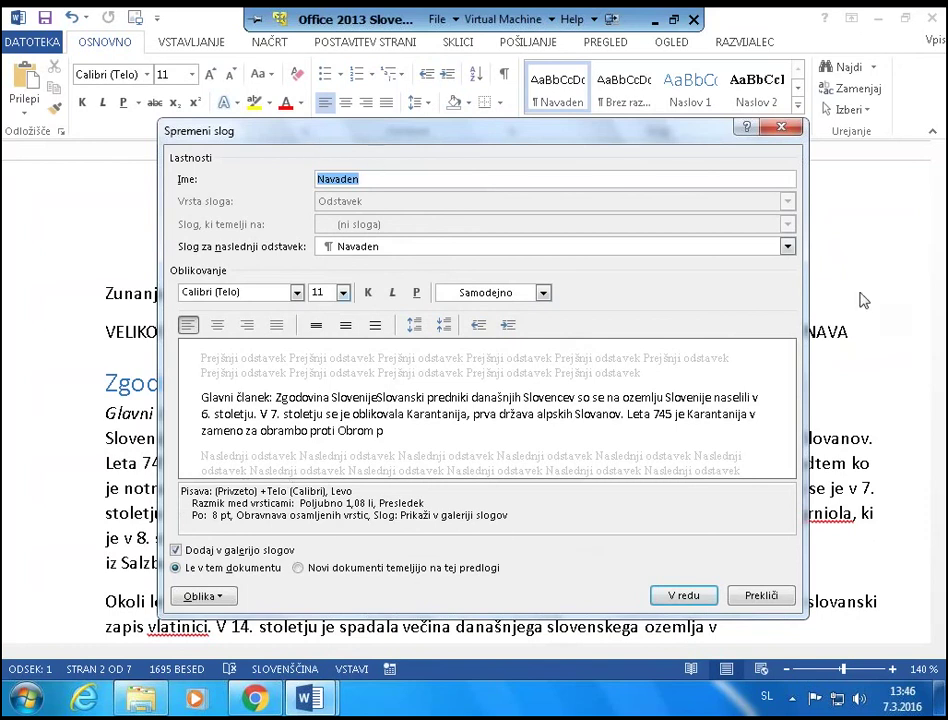
pyautogui.moveTo(485, 146); pyautogui.dragTo(487, 373)
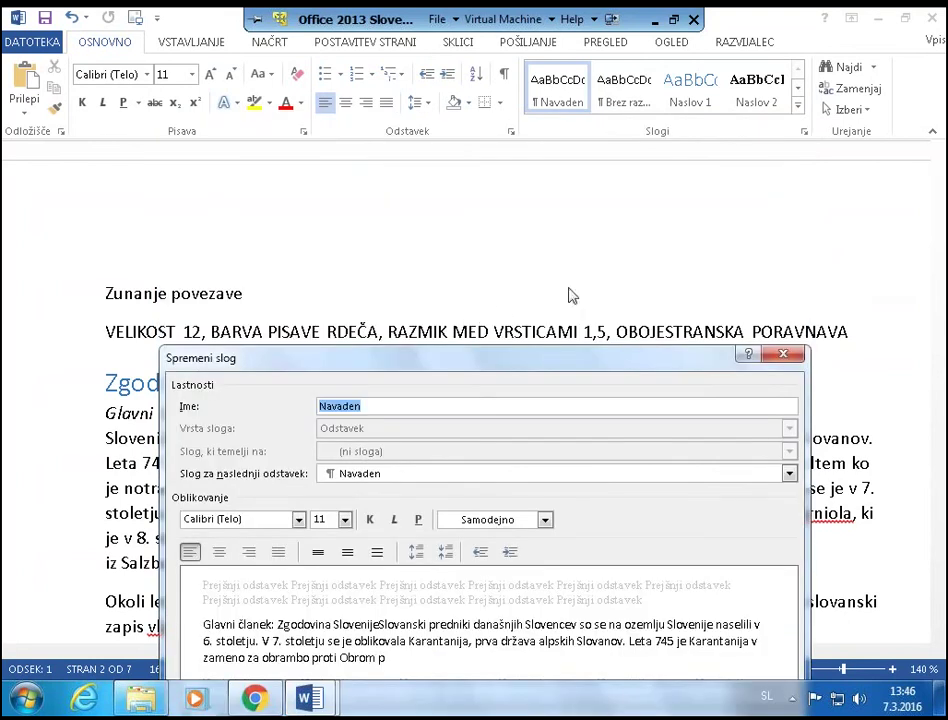
pyautogui.click(784, 354)
# Reopen the Spremeni slog dialog for the Navaden style.
pyautogui.scroll(-1, 624, 278)
pyautogui.scroll(-1, 624, 278)
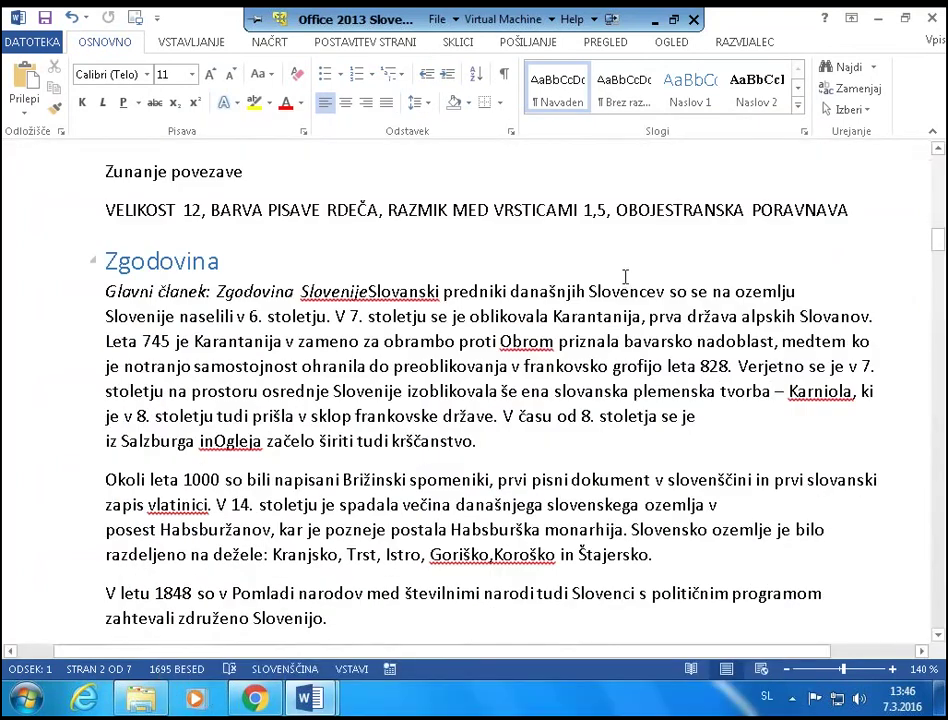
pyautogui.rightClick(568, 93)
pyautogui.click(580, 125)
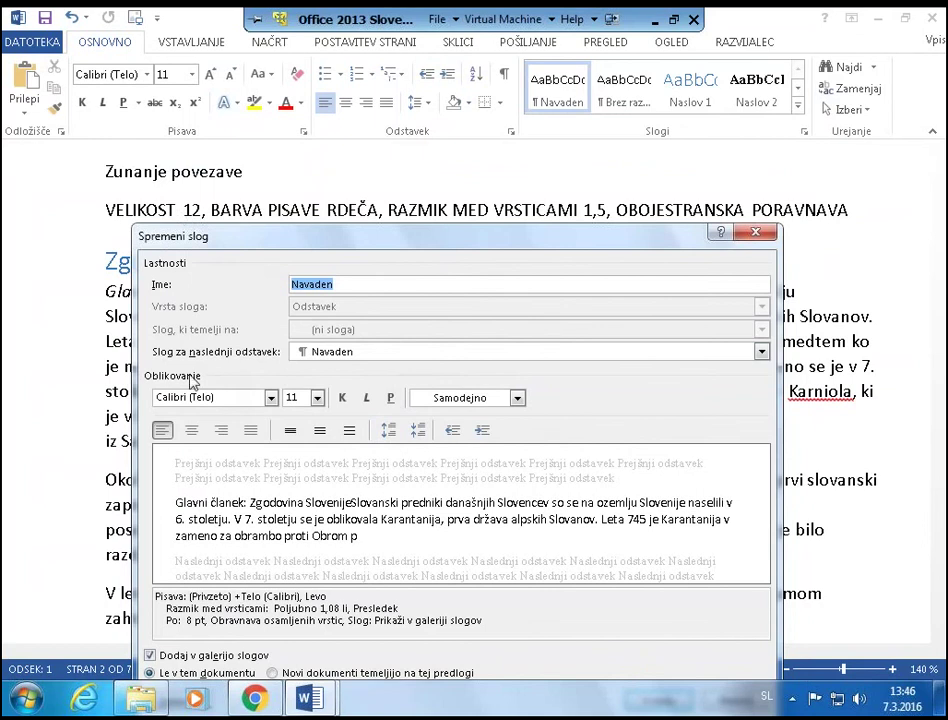
# Give Navaden font size 12, red font colour, 1,5 line spacing and justified alignment.
pyautogui.click(317, 398)
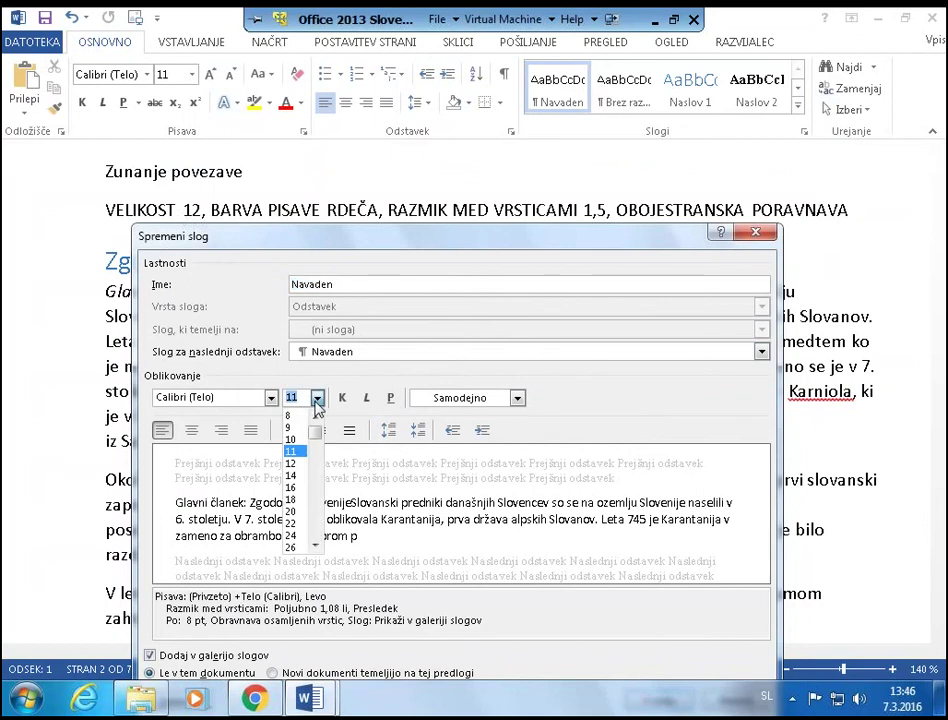
pyautogui.click(291, 463)
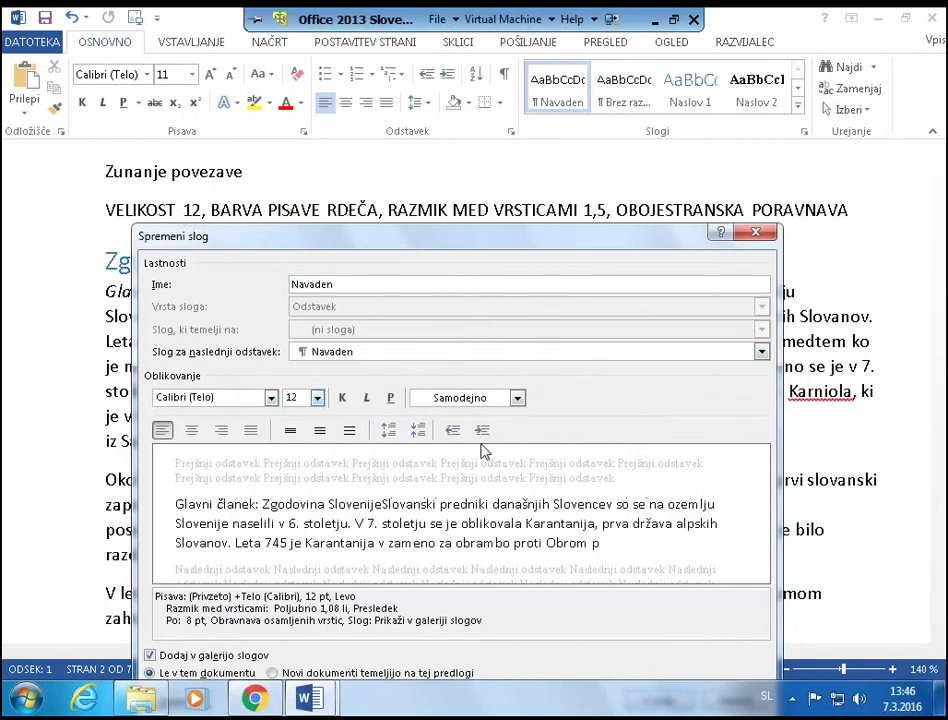
pyautogui.click(517, 398)
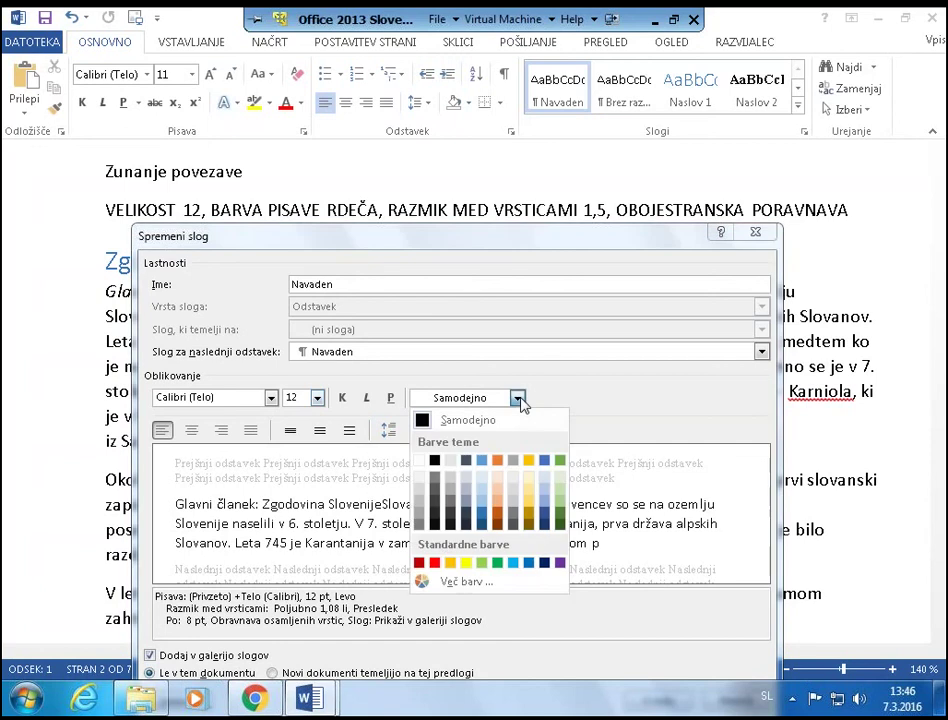
pyautogui.click(434, 563)
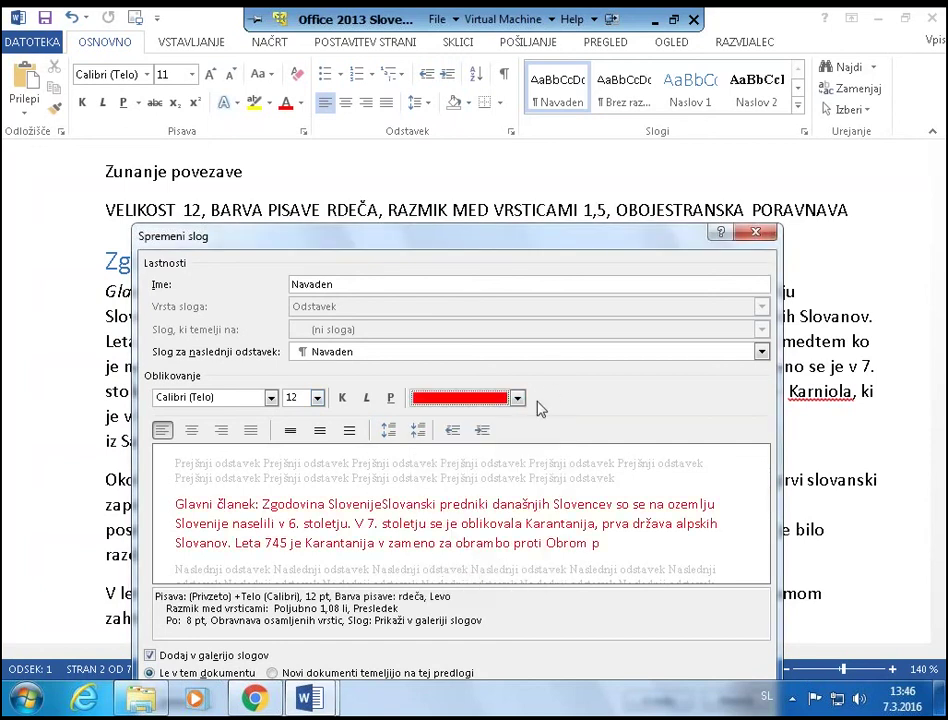
pyautogui.click(320, 431)
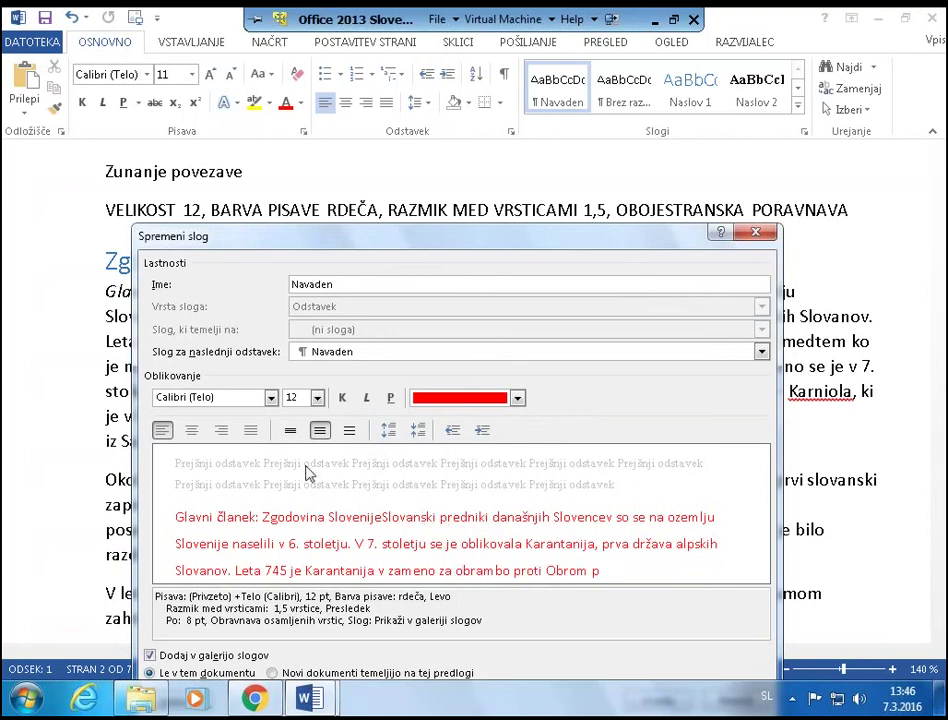
pyautogui.click(252, 431)
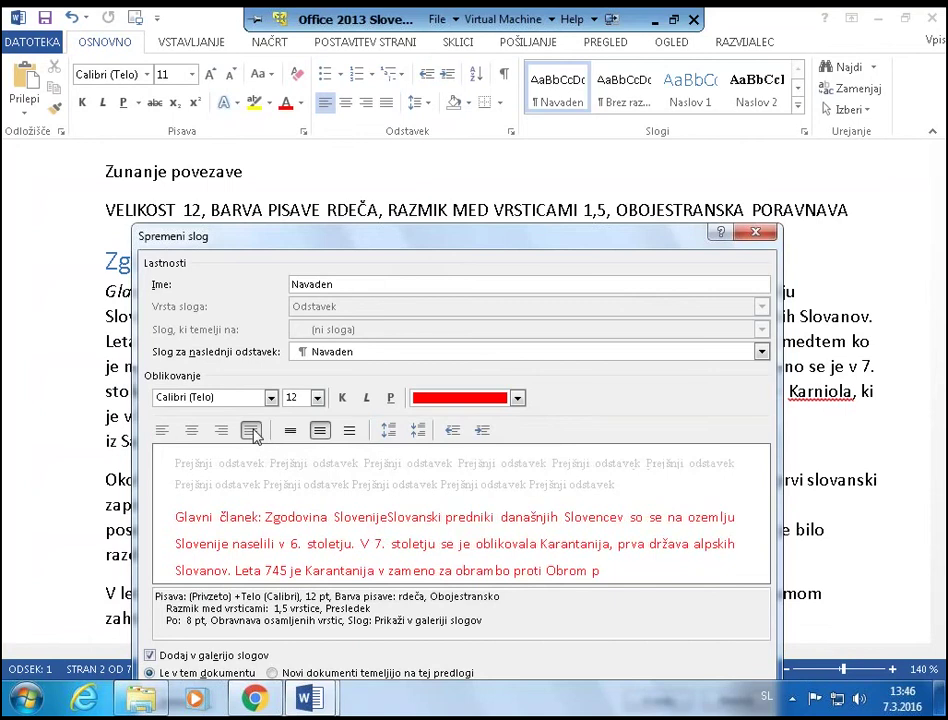
pyautogui.moveTo(405, 240); pyautogui.dragTo(410, 130)
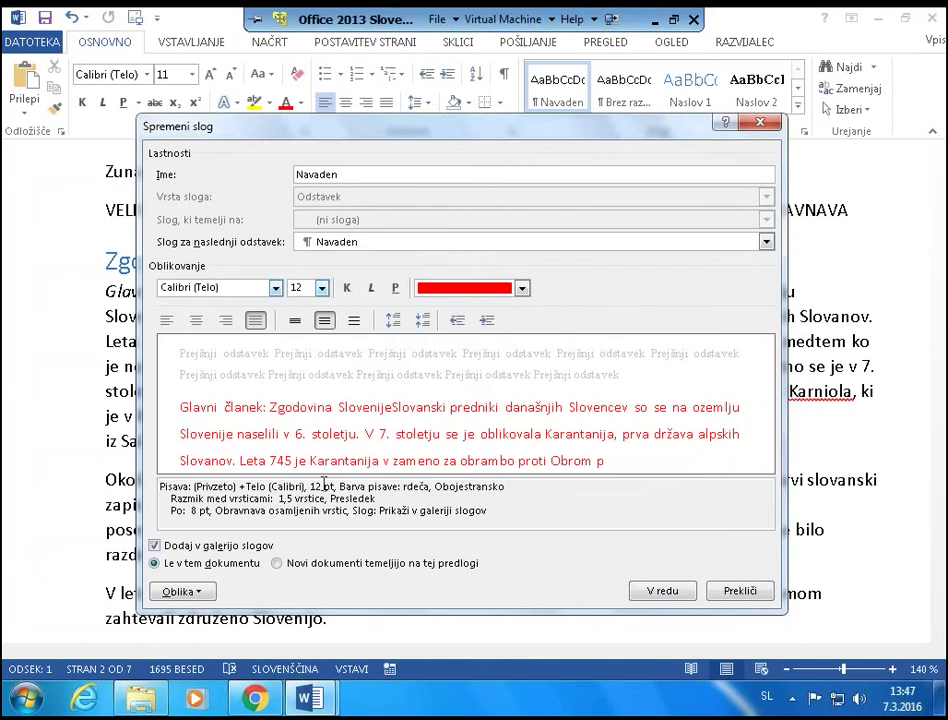
# Check the font under Oblika > Pisava, then confirm both dialogs with V redu.
pyautogui.click(180, 592)
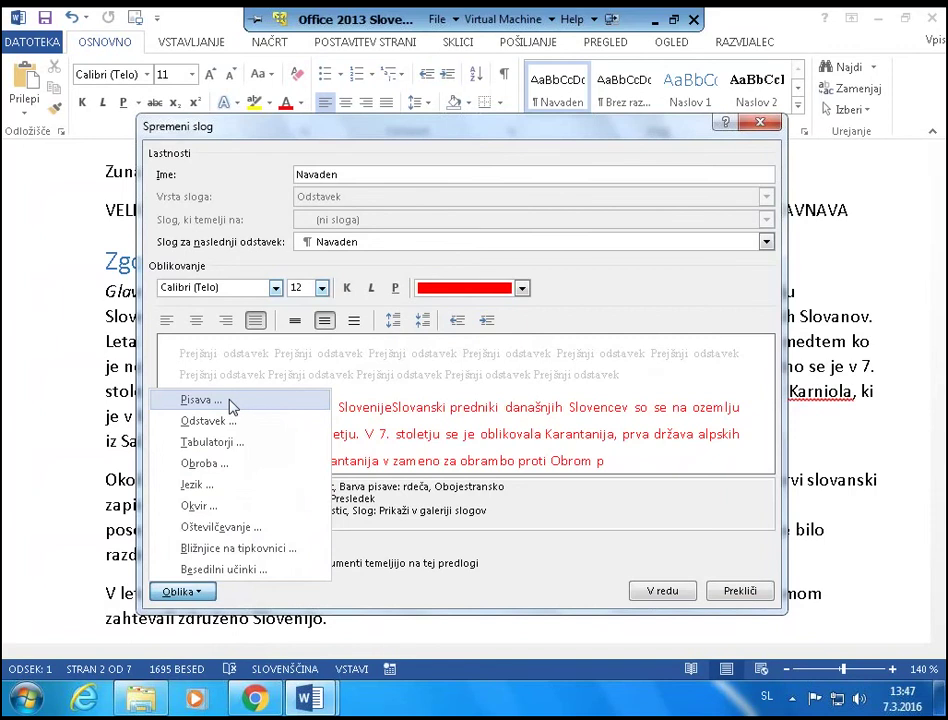
pyautogui.click(228, 401)
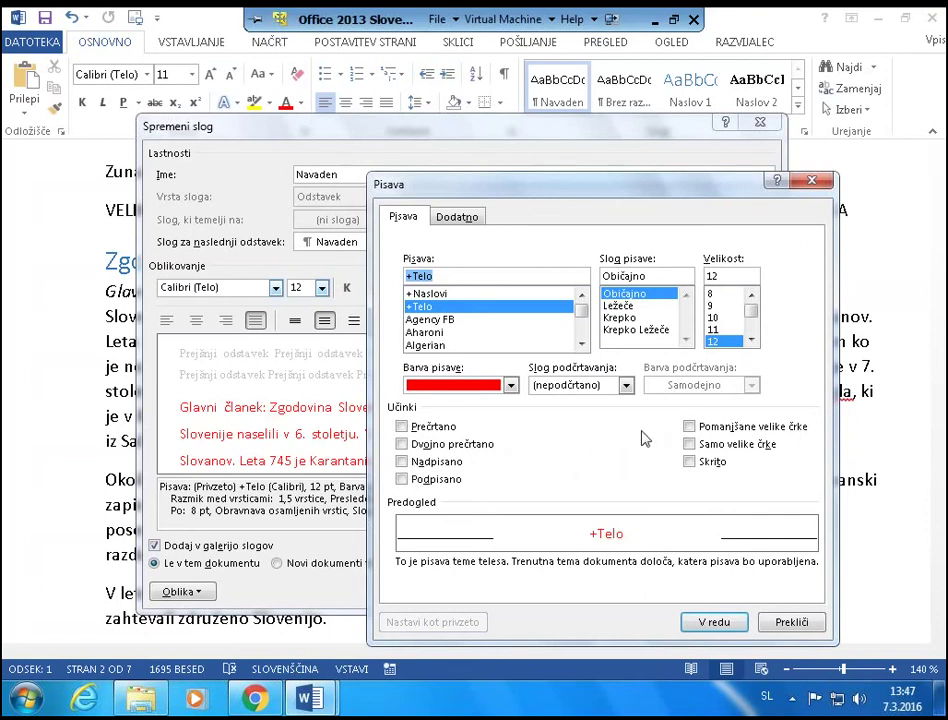
pyautogui.moveTo(540, 192); pyautogui.dragTo(486, 95)
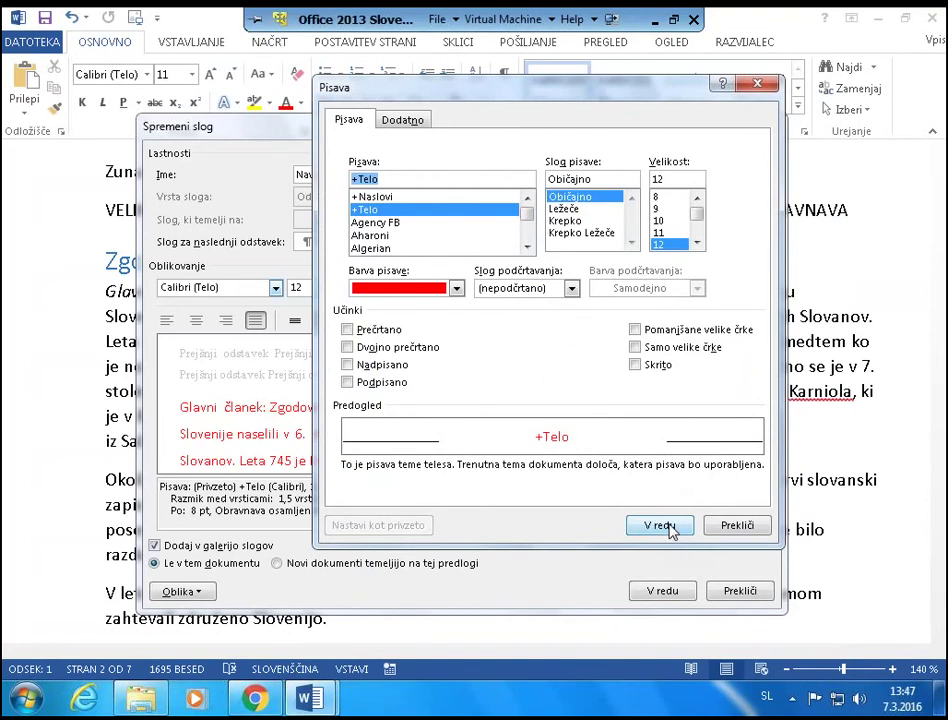
pyautogui.click(660, 526)
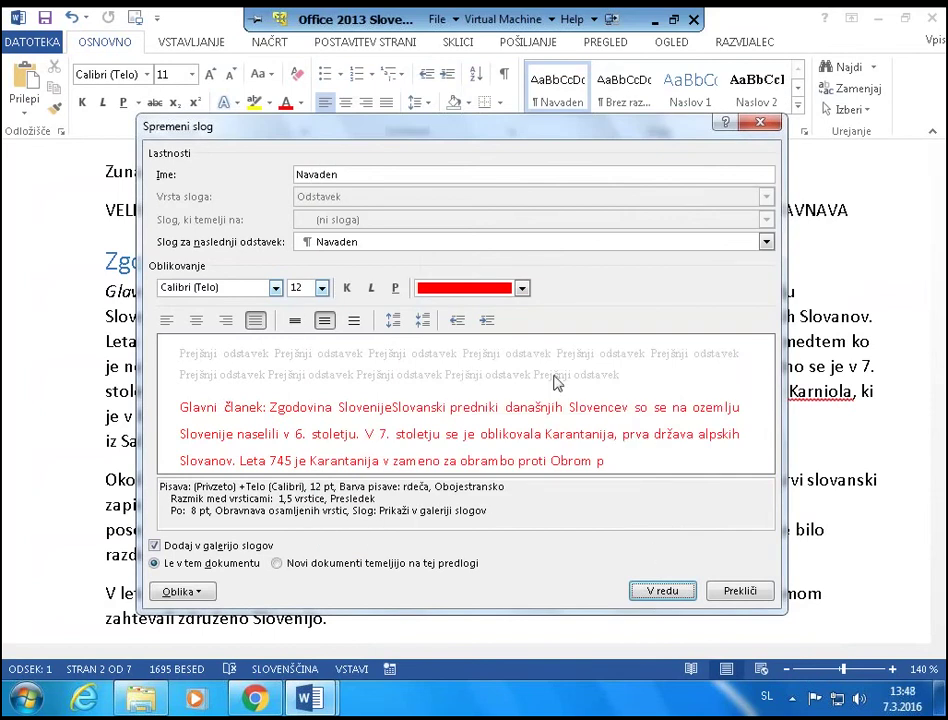
pyautogui.click(660, 591)
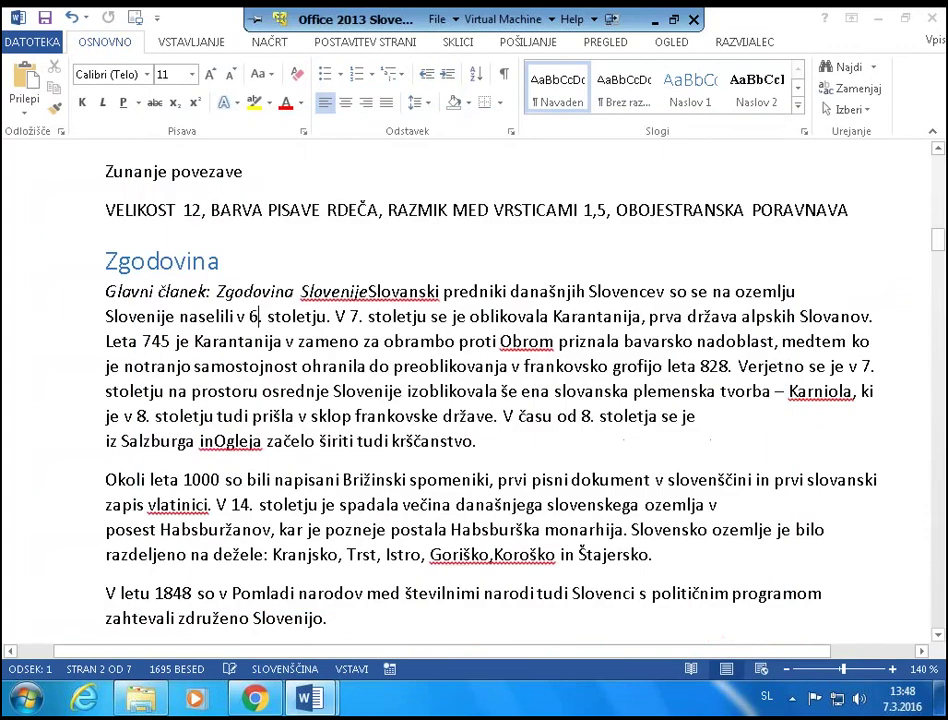
pyautogui.scroll(10, 410, 357)
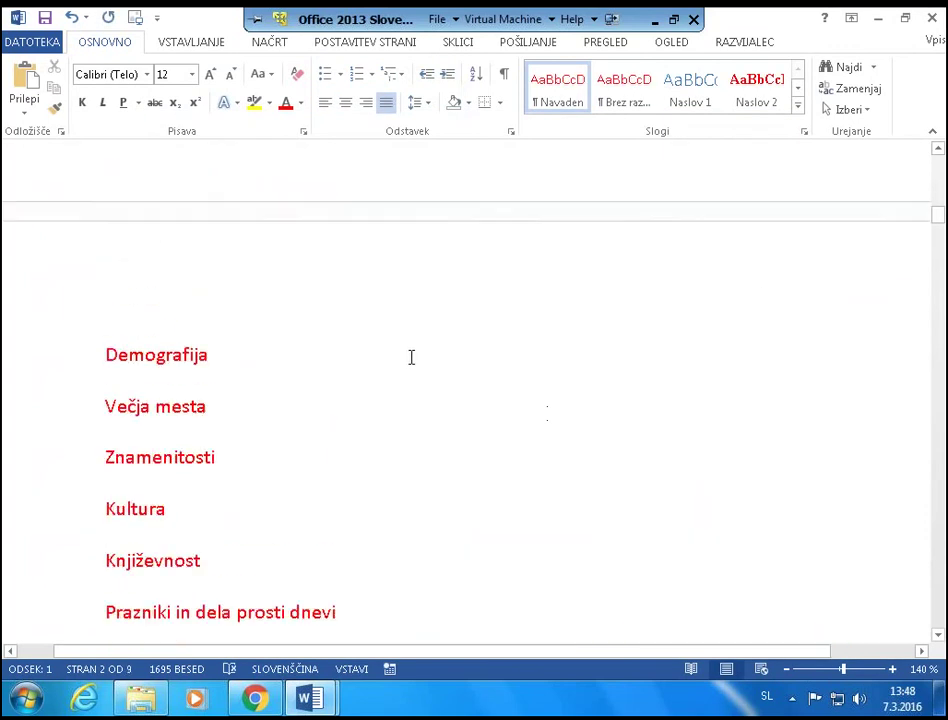
pyautogui.scroll(6, 410, 357)
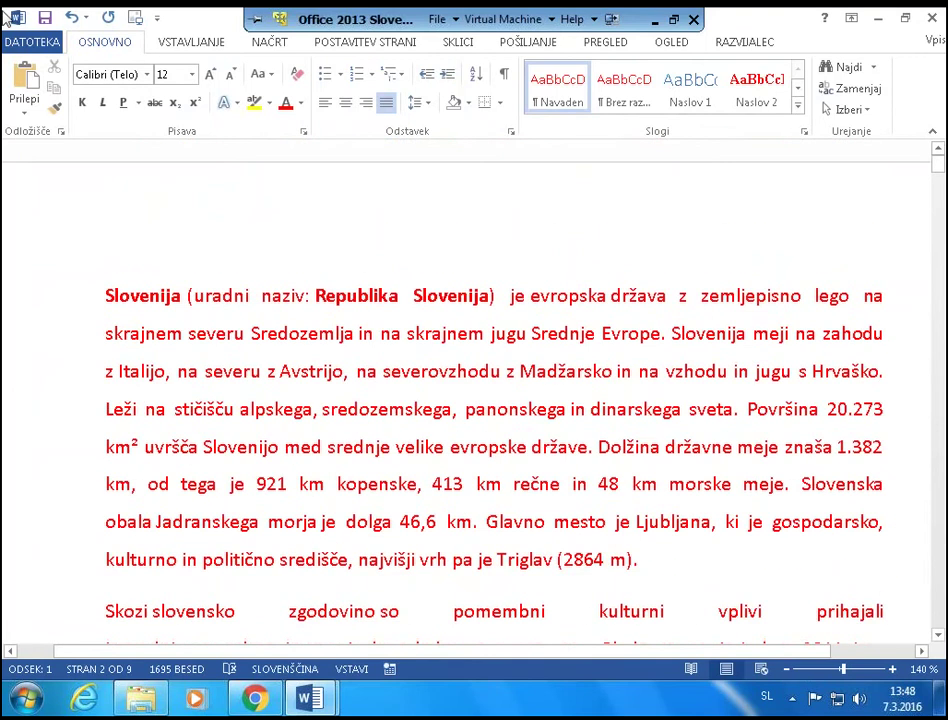
pyautogui.scroll(-10, 410, 357)
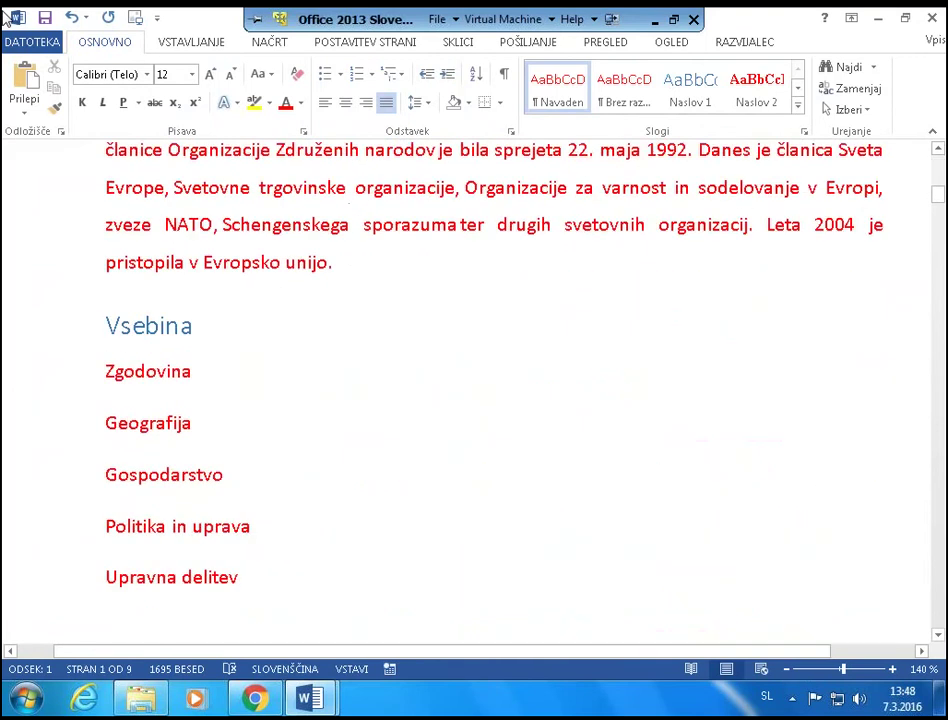
pyautogui.scroll(-12, 410, 357)
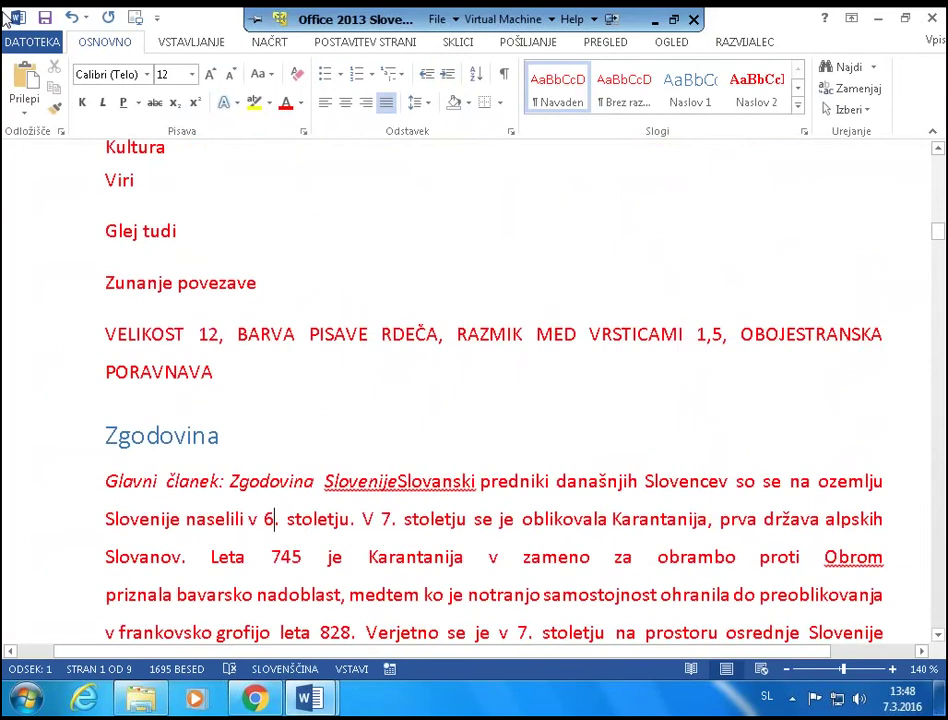
pyautogui.scroll(-2, 8, 20)
pyautogui.scroll(2, 25, 17)
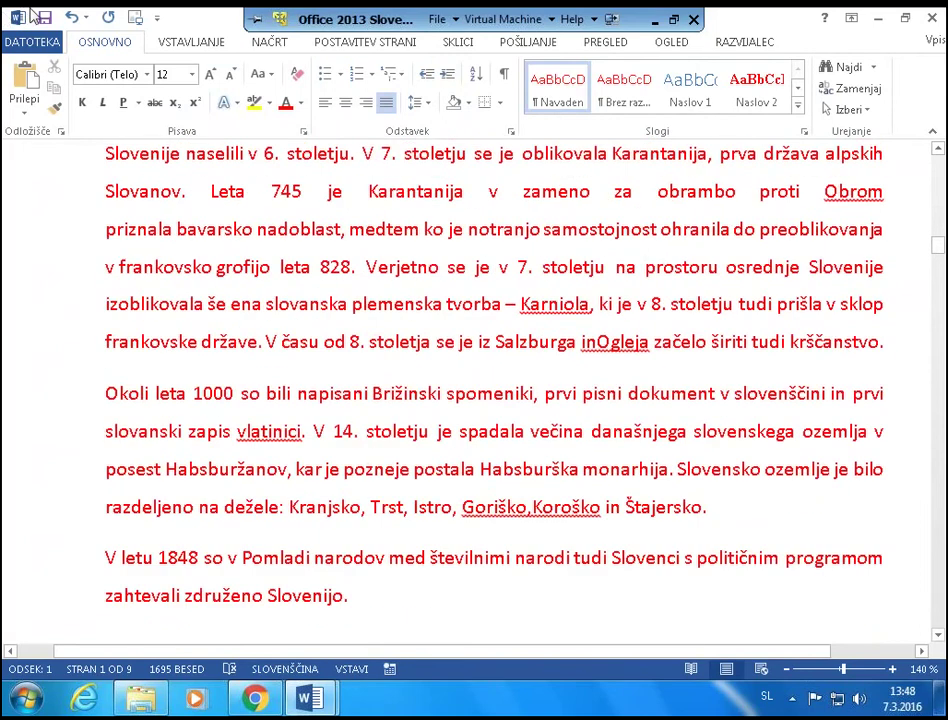
pyautogui.scroll(1, 32, 14)
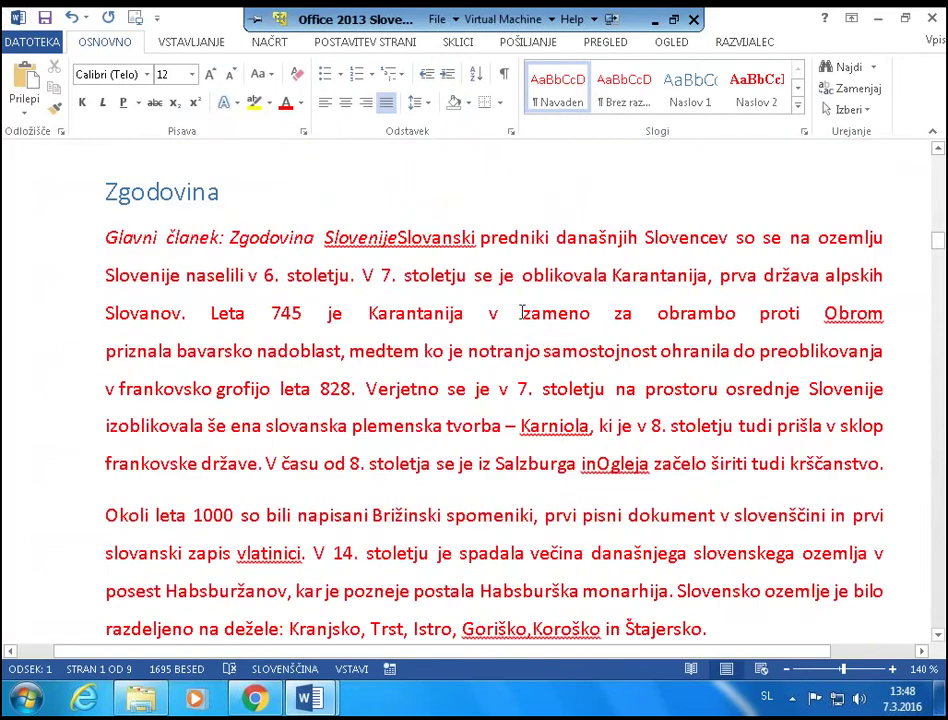
pyautogui.scroll(-3, 354, 355)
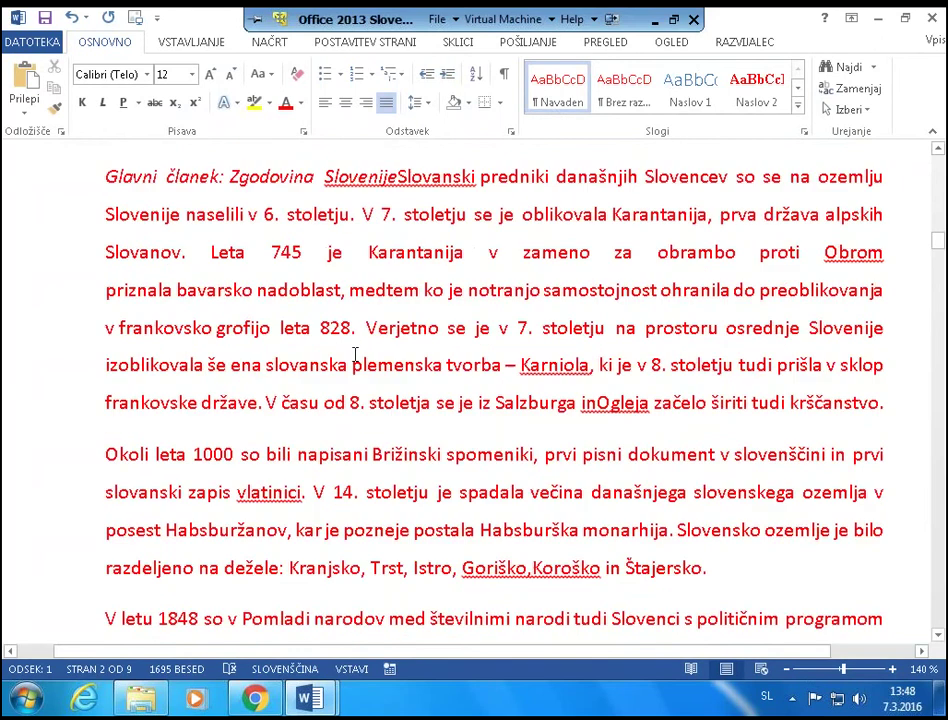
pyautogui.scroll(-6, 356, 350)
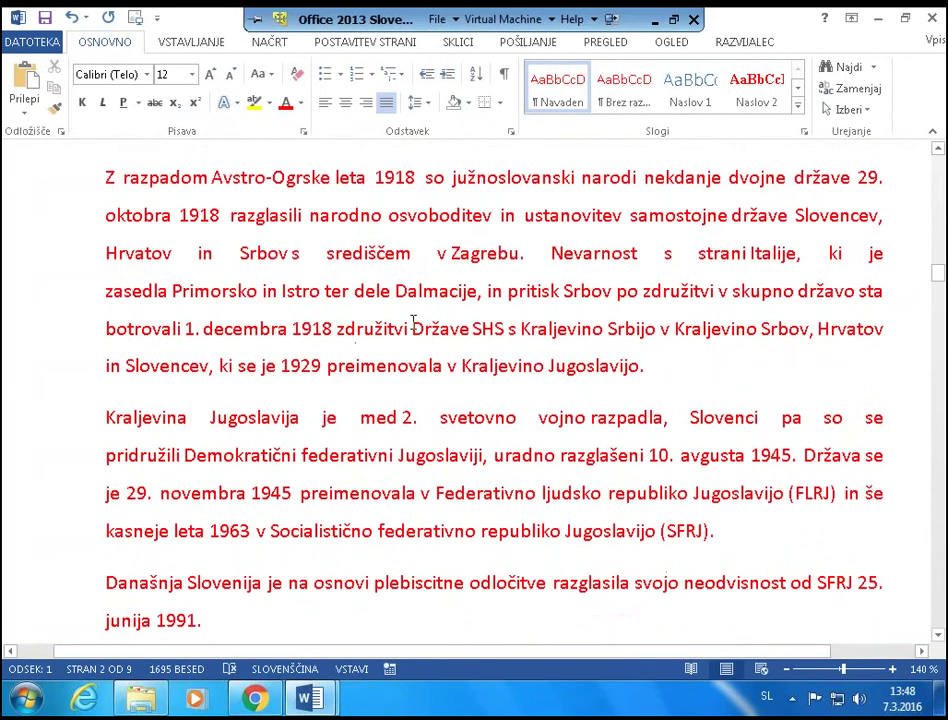
pyautogui.scroll(-10, 415, 320)
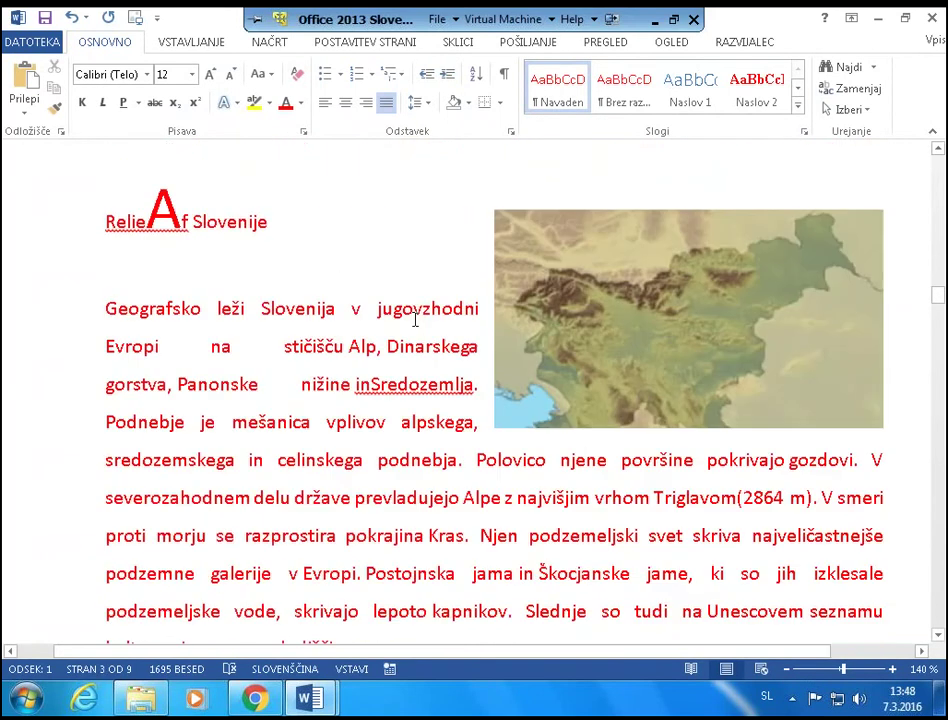
pyautogui.scroll(-10, 415, 319)
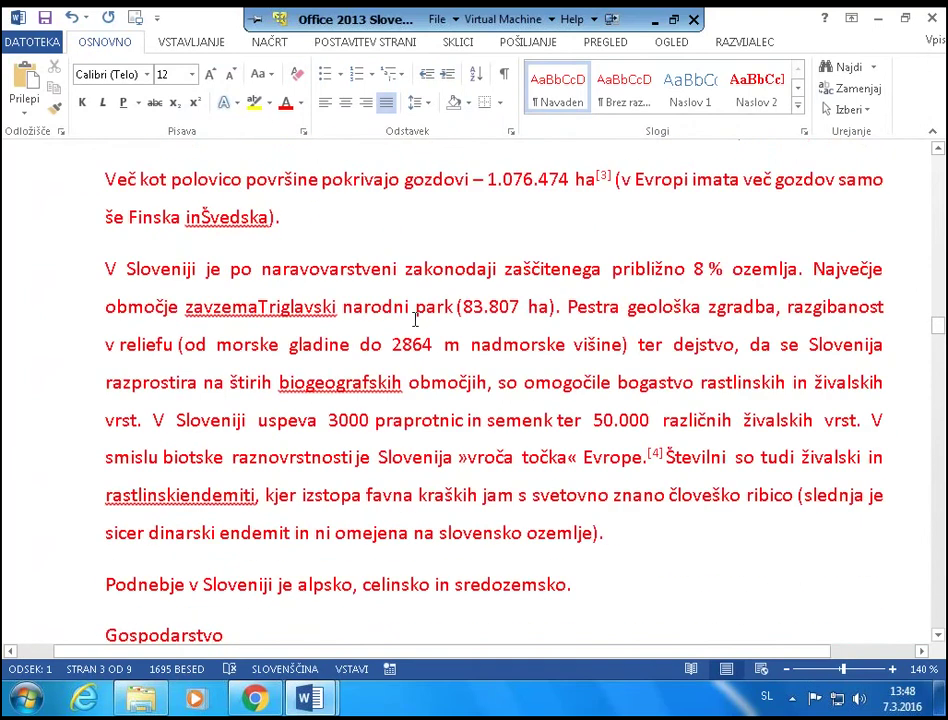
pyautogui.scroll(10, 415, 319)
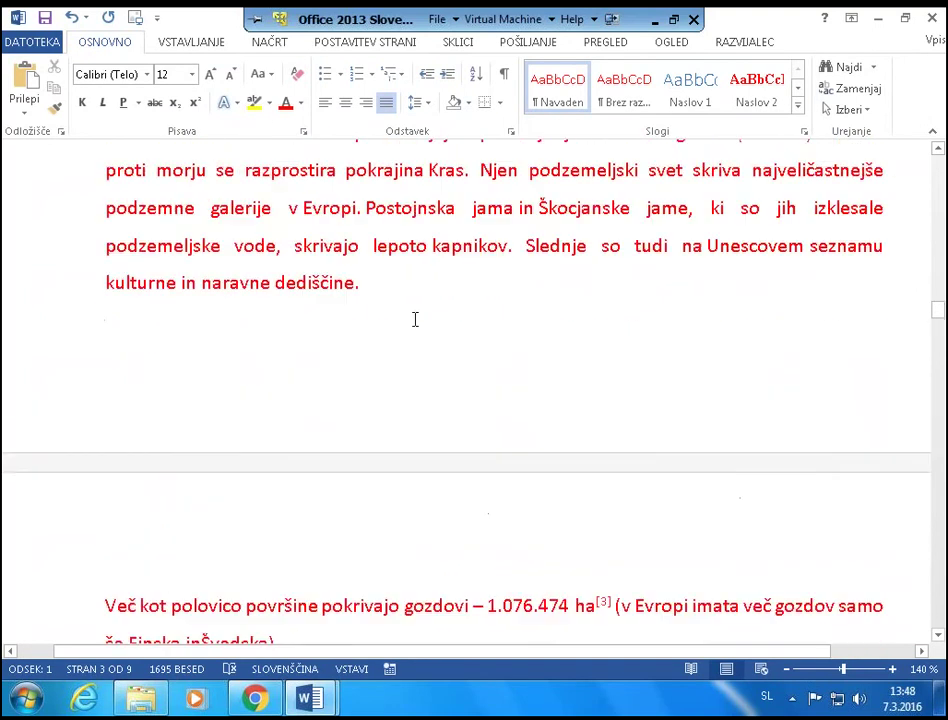
pyautogui.scroll(1, 415, 320)
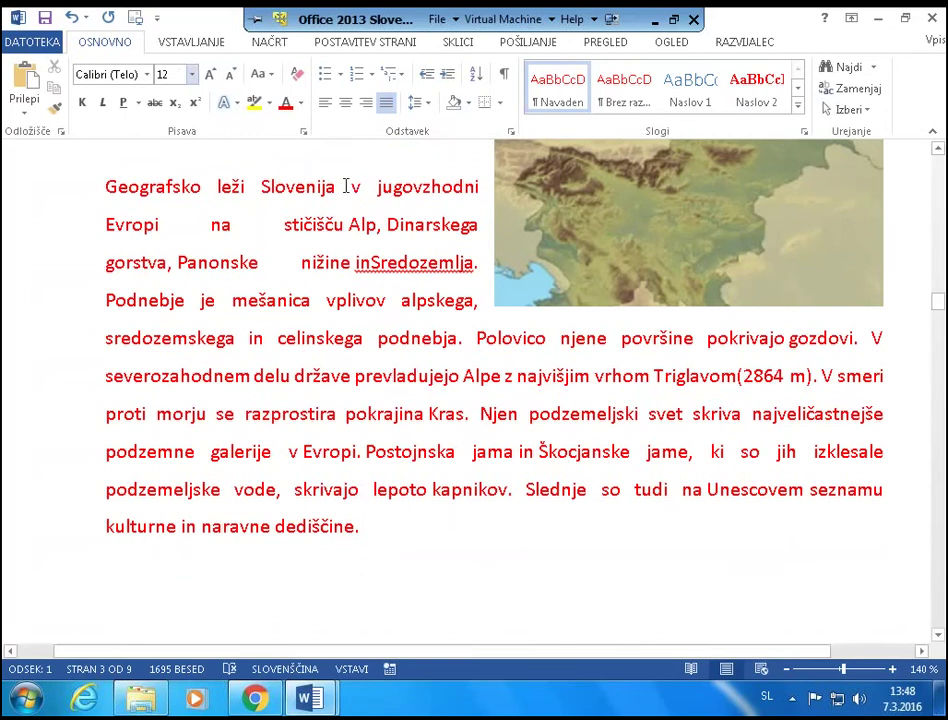
pyautogui.click(418, 103)
pyautogui.click(418, 103)
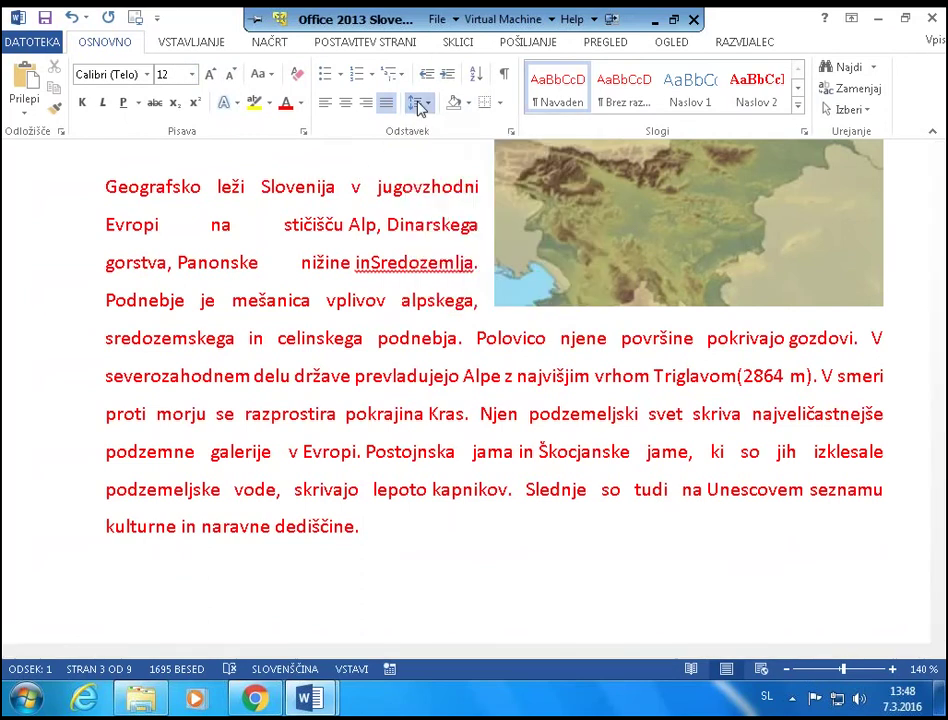
pyautogui.scroll(5, 406, 365)
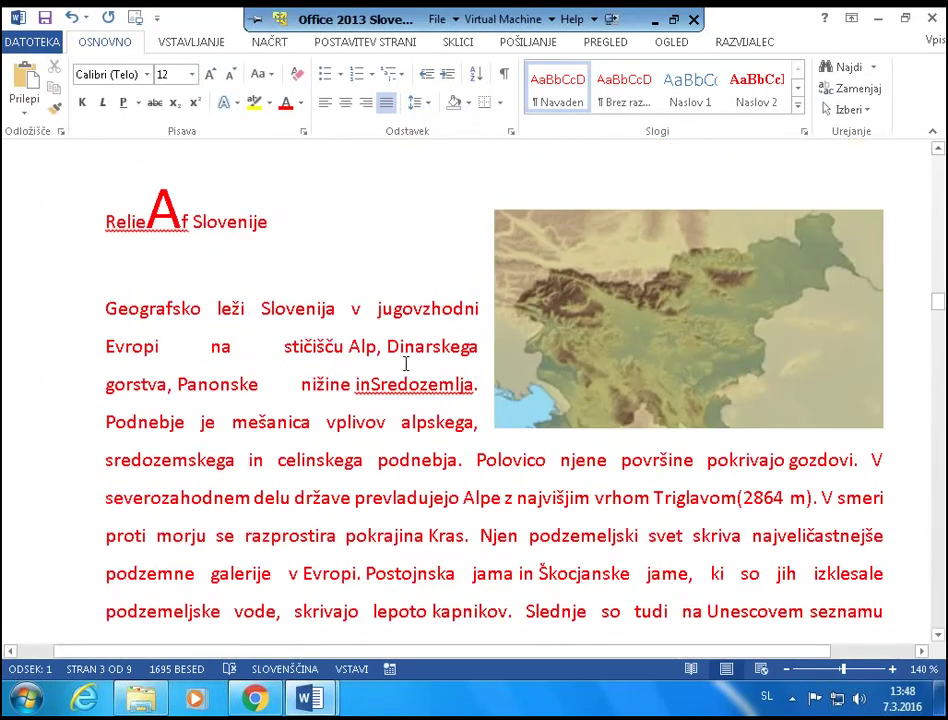
pyautogui.scroll(10, 406, 364)
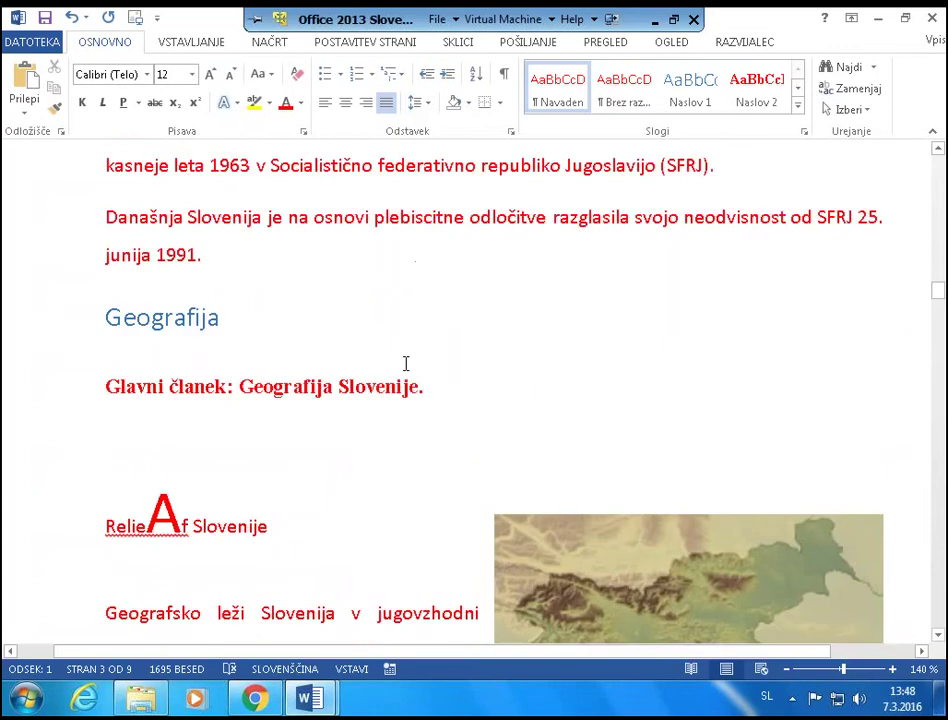
pyautogui.scroll(5, 406, 364)
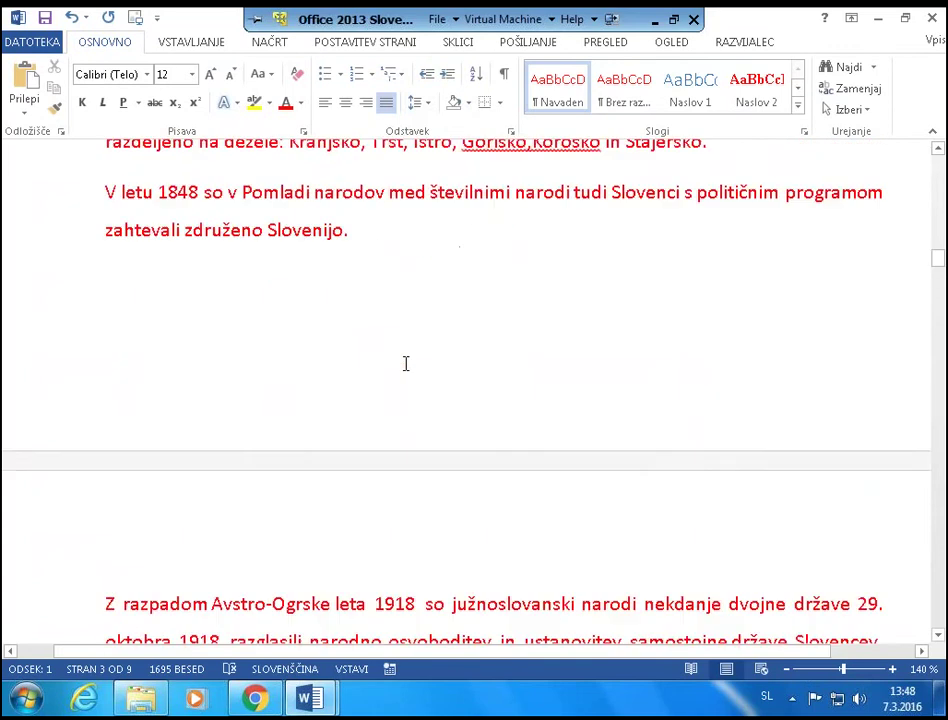
pyautogui.scroll(10, 444, 322)
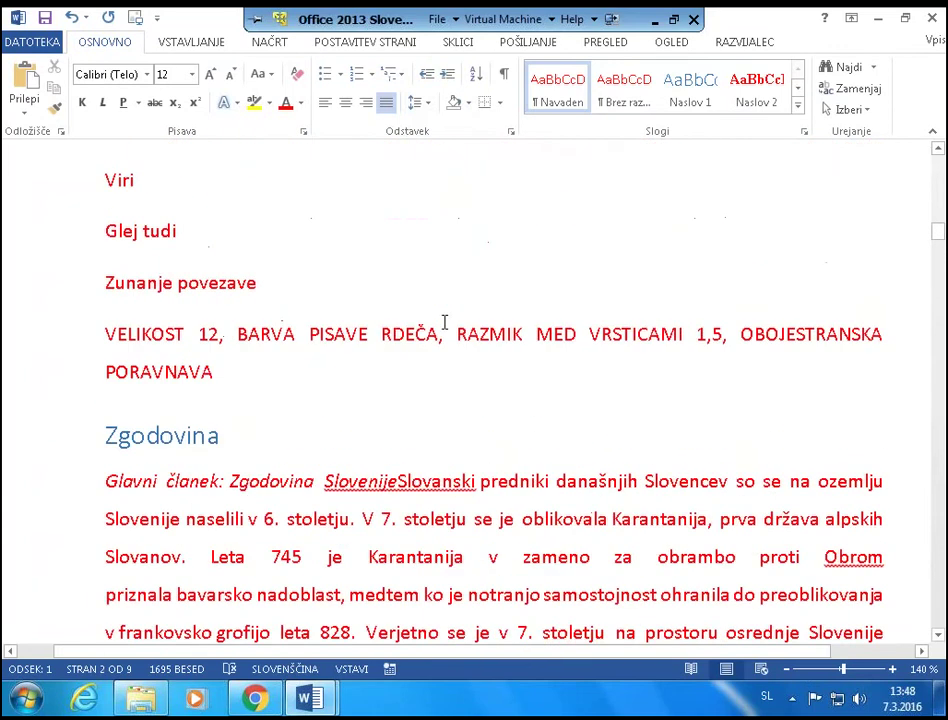
pyautogui.scroll(10, 466, 390)
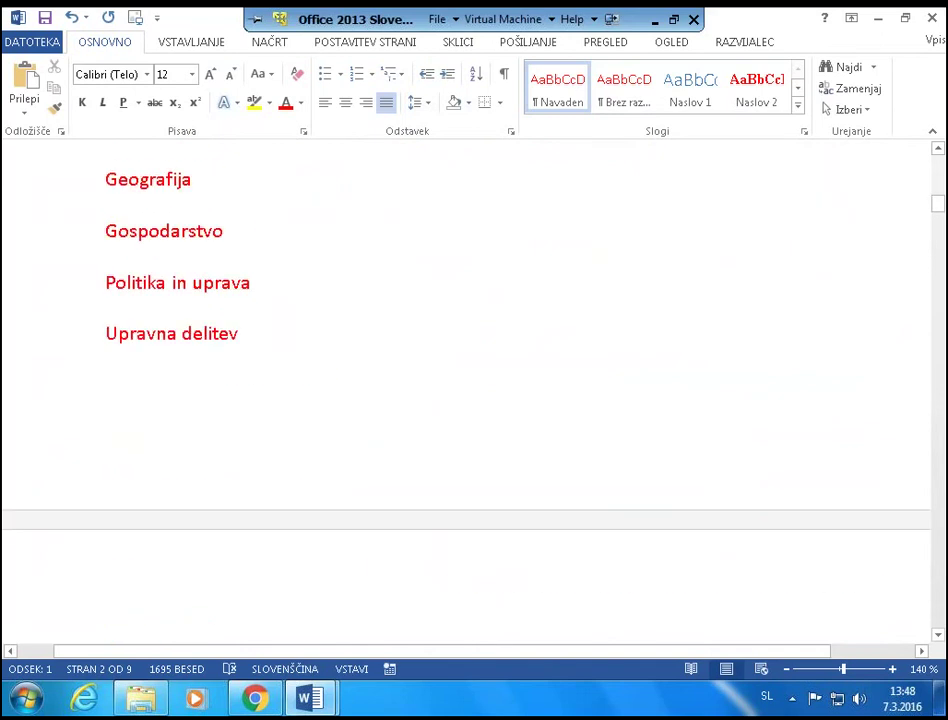
pyautogui.scroll(8, 466, 390)
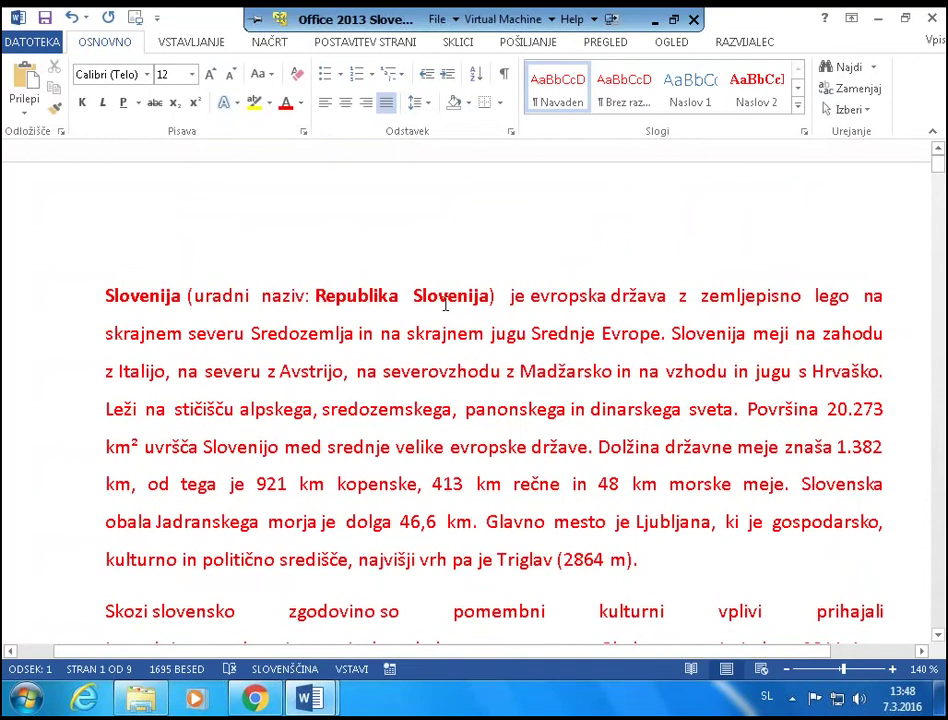
pyautogui.scroll(-5, 445, 305)
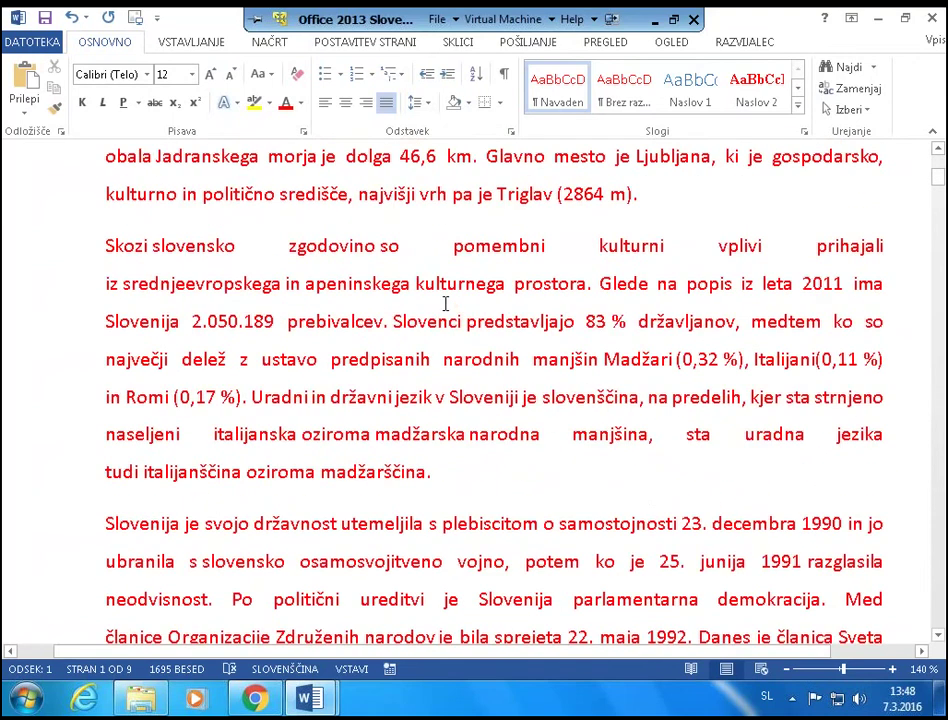
pyautogui.scroll(-4, 445, 303)
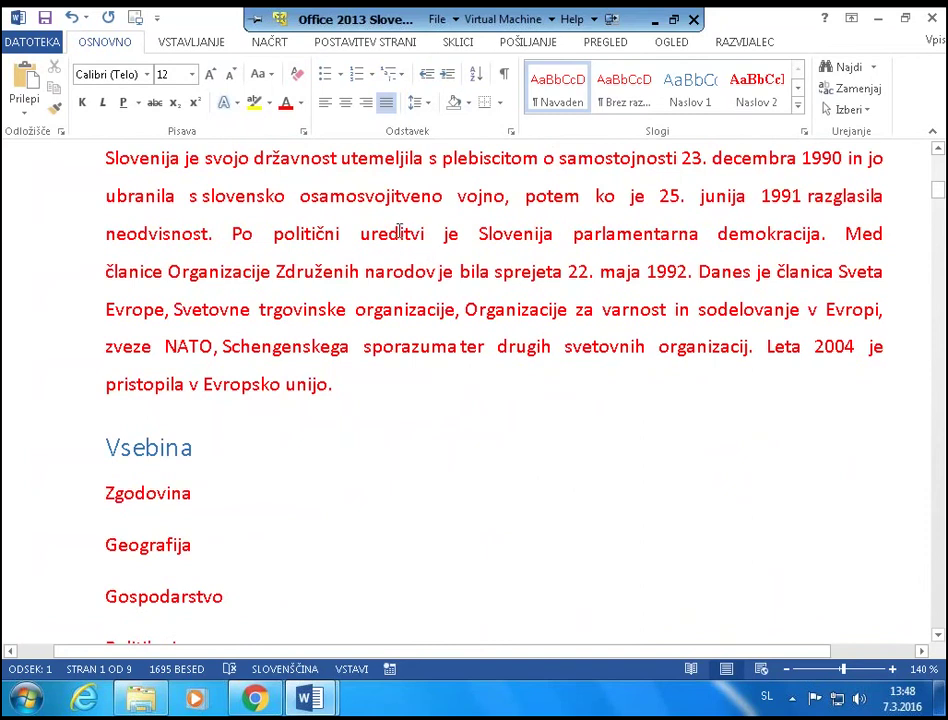
pyautogui.scroll(-4, 399, 231)
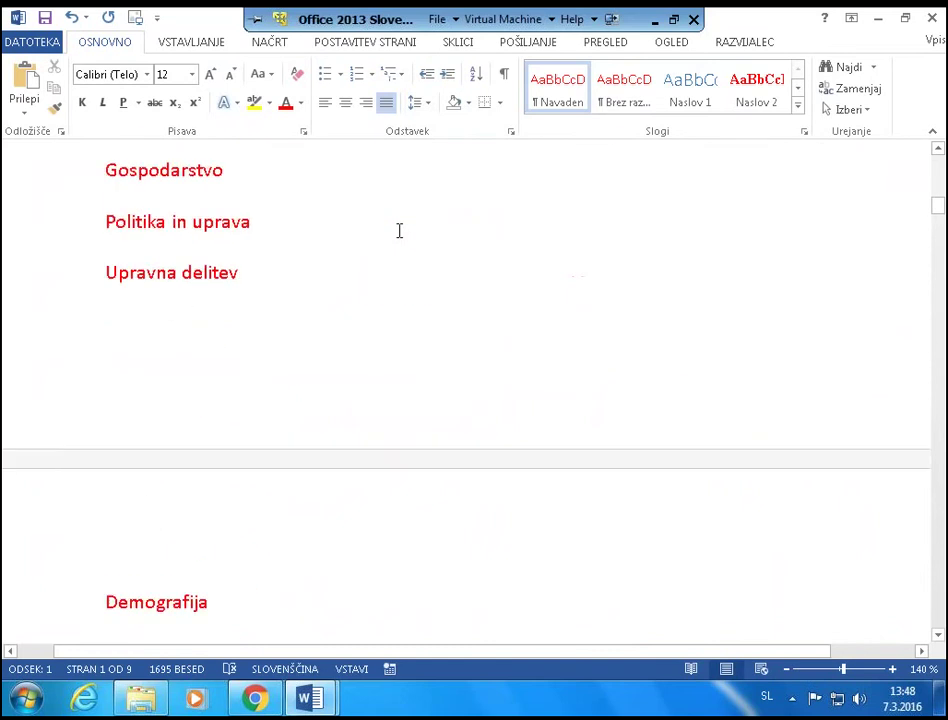
pyautogui.scroll(-7, 399, 231)
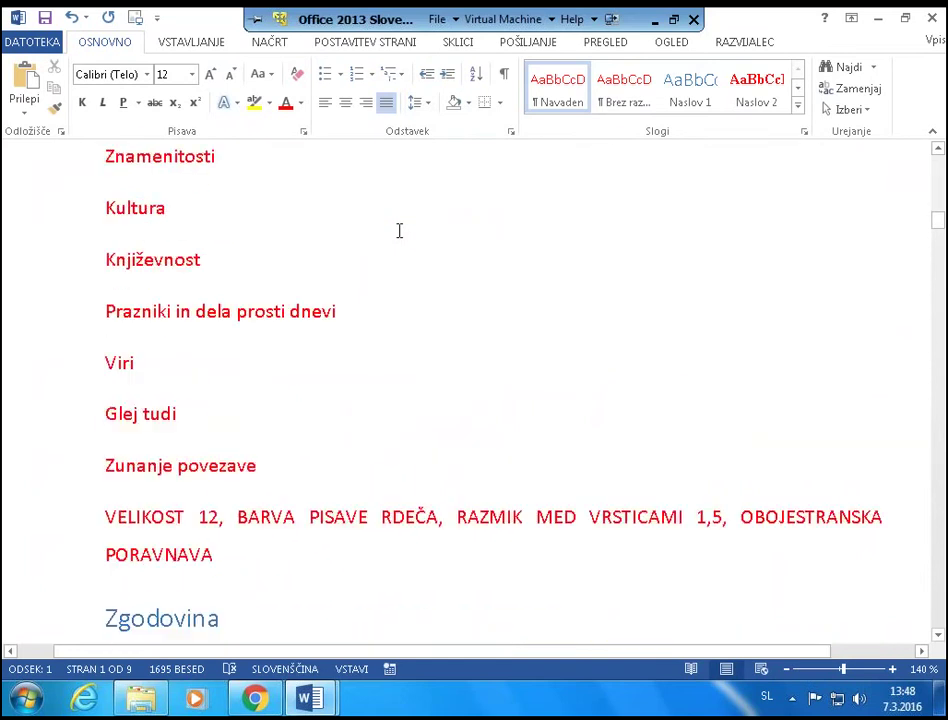
pyautogui.scroll(-4, 403, 284)
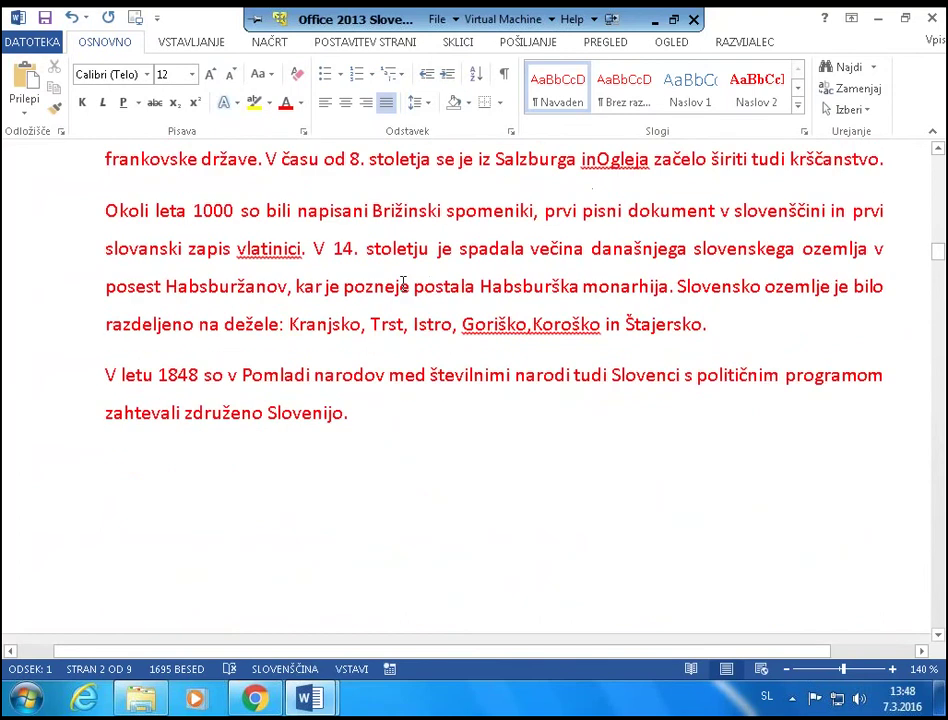
pyautogui.scroll(10, 403, 284)
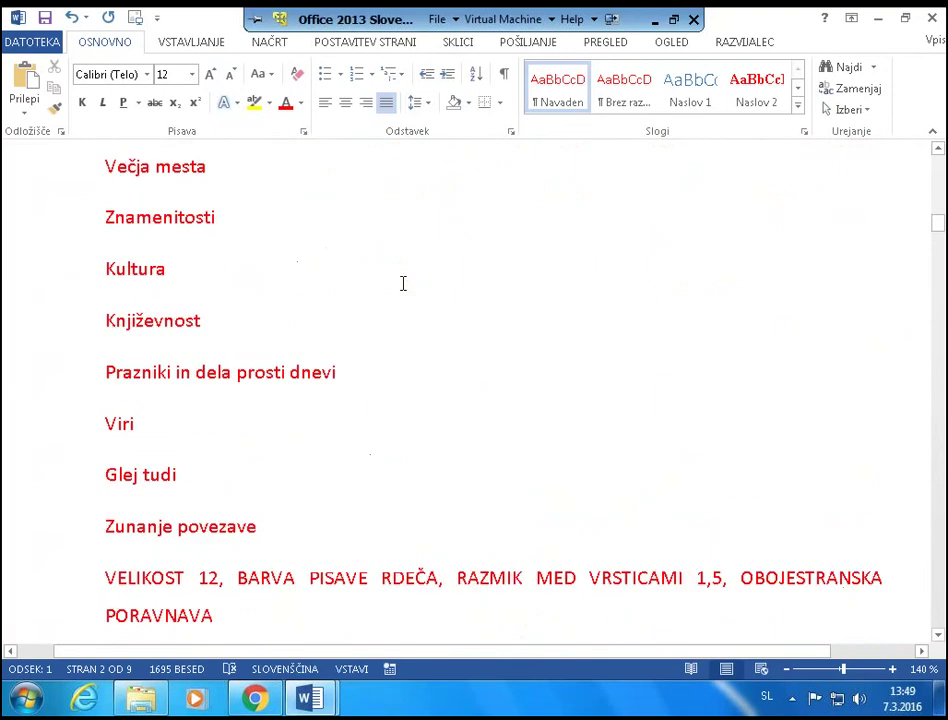
pyautogui.scroll(5, 402, 281)
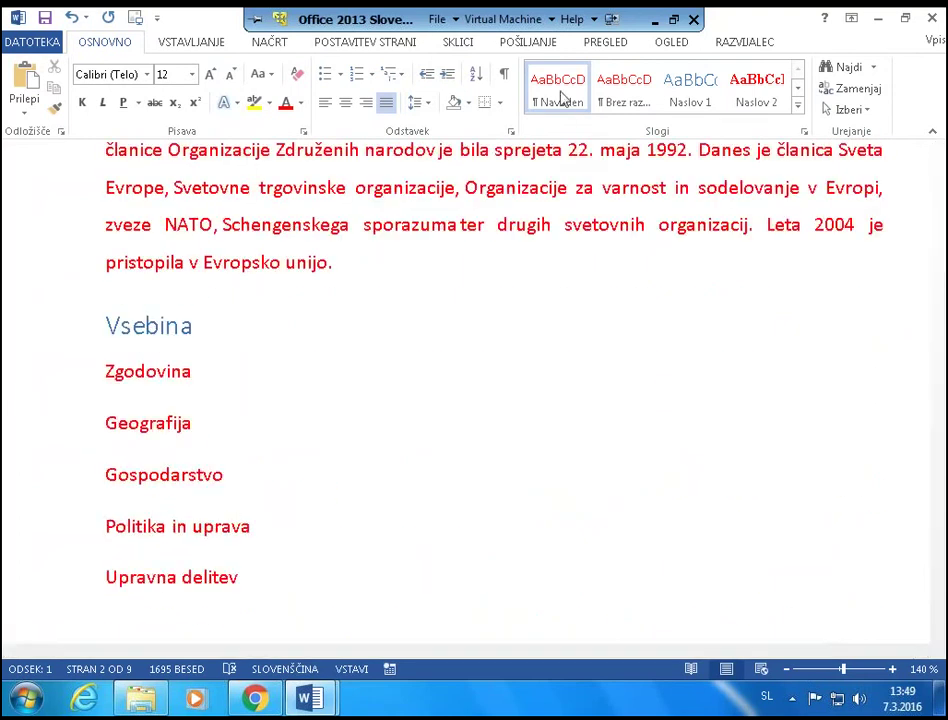
pyautogui.scroll(10, 438, 267)
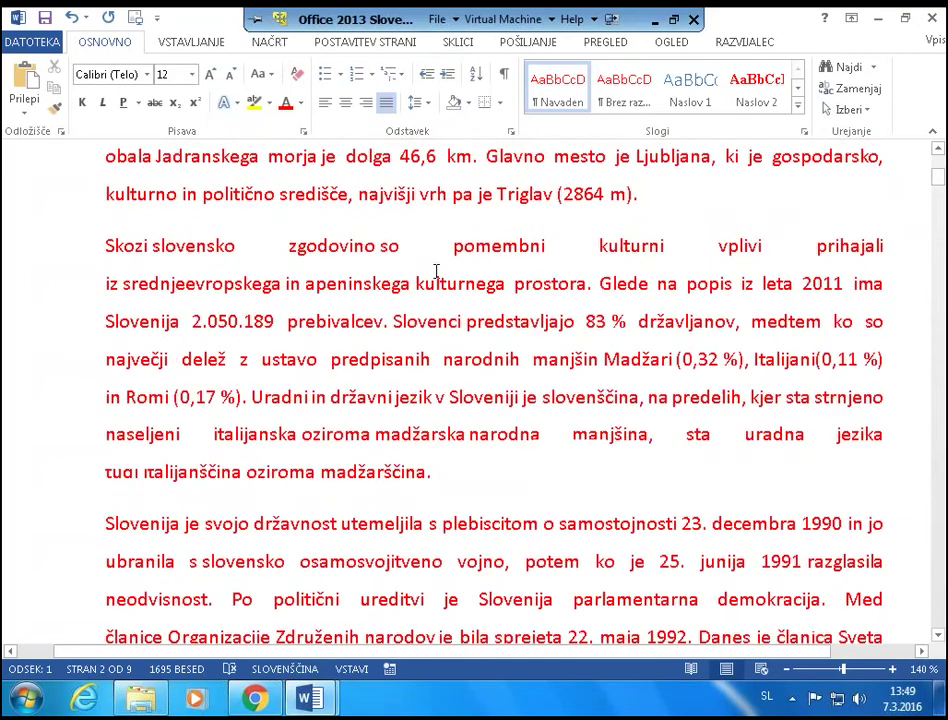
pyautogui.scroll(-7, 436, 271)
pyautogui.scroll(-8, 436, 271)
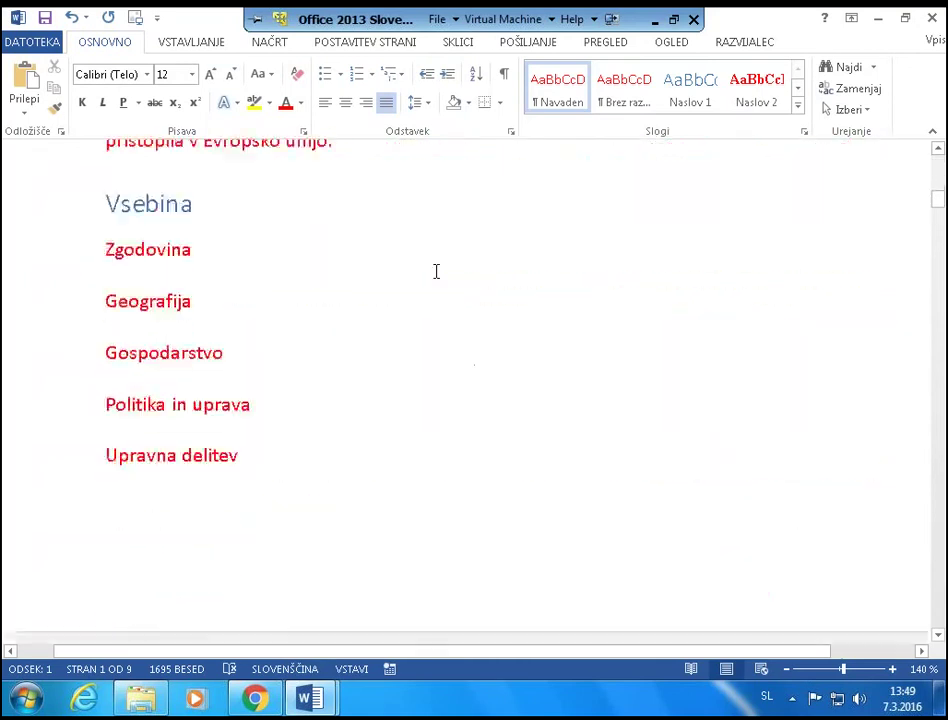
pyautogui.scroll(-5, 436, 390)
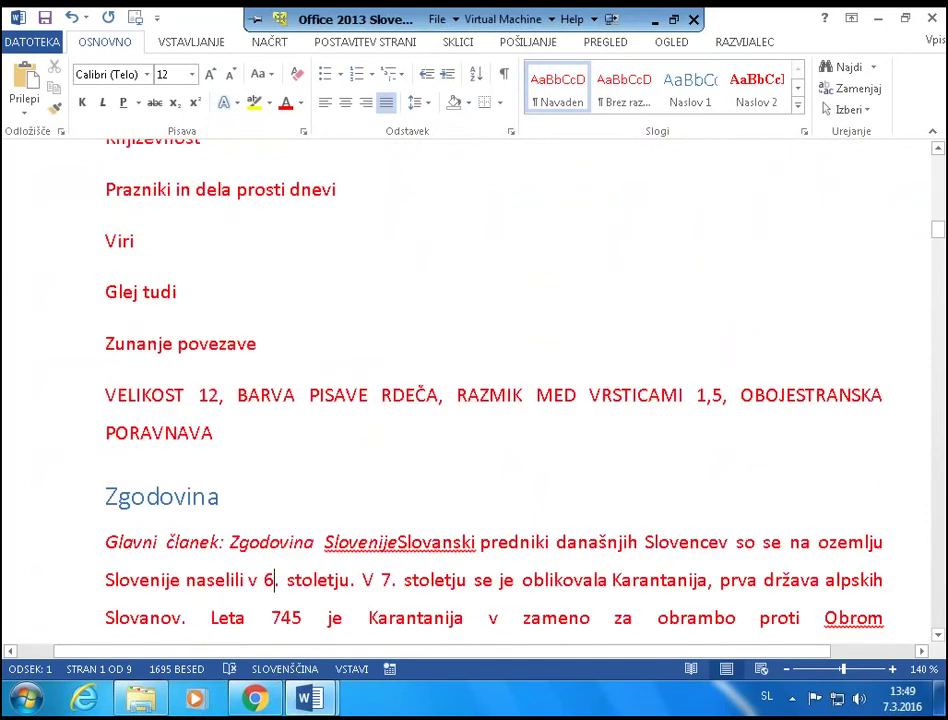
pyautogui.scroll(-3, 69, 268)
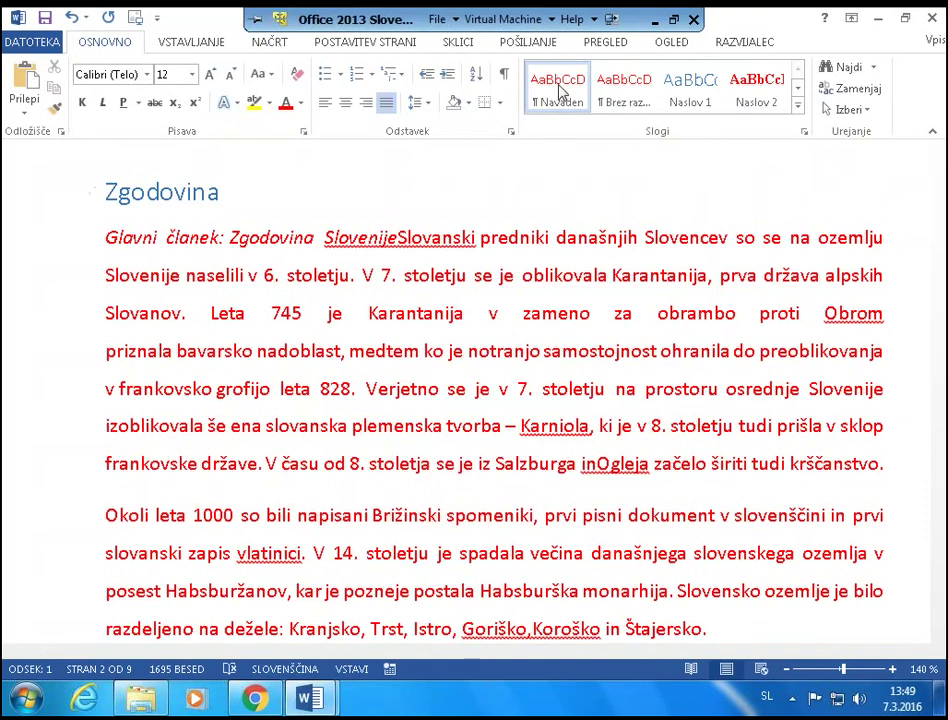
# Modify the Navaden style to automatic font colour, 11 pt size and single line spacing.
pyautogui.rightClick(561, 90)
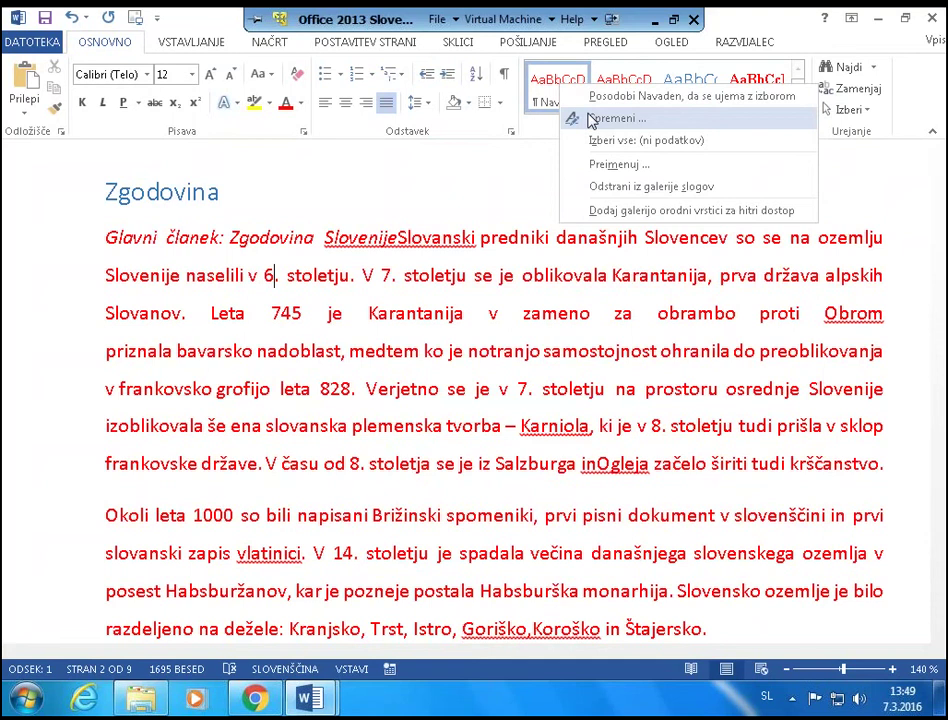
pyautogui.click(591, 120)
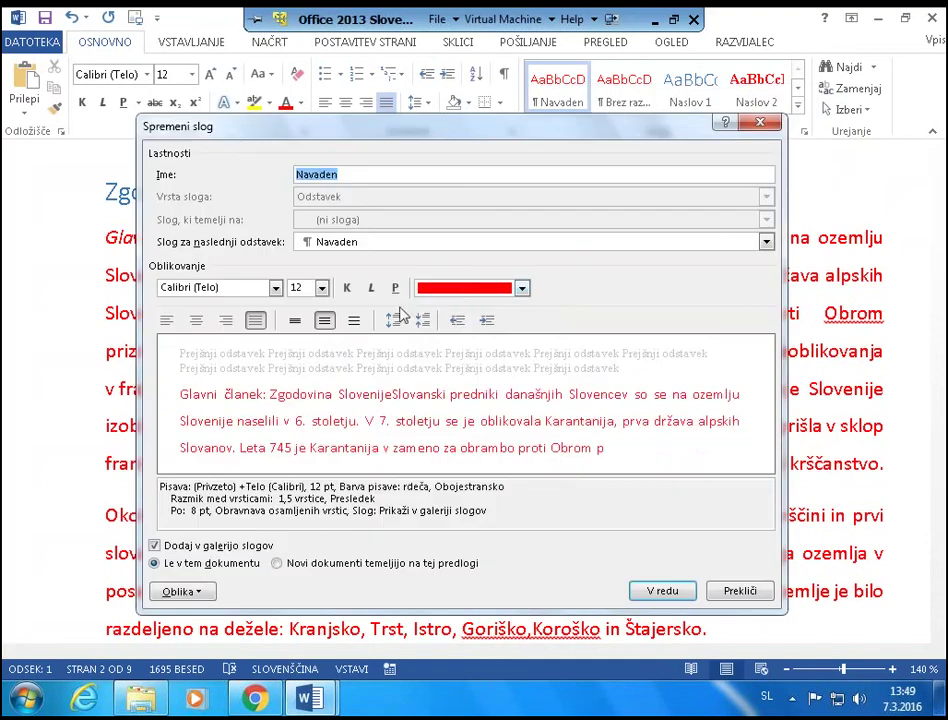
pyautogui.click(521, 287)
pyautogui.click(490, 309)
pyautogui.click(321, 288)
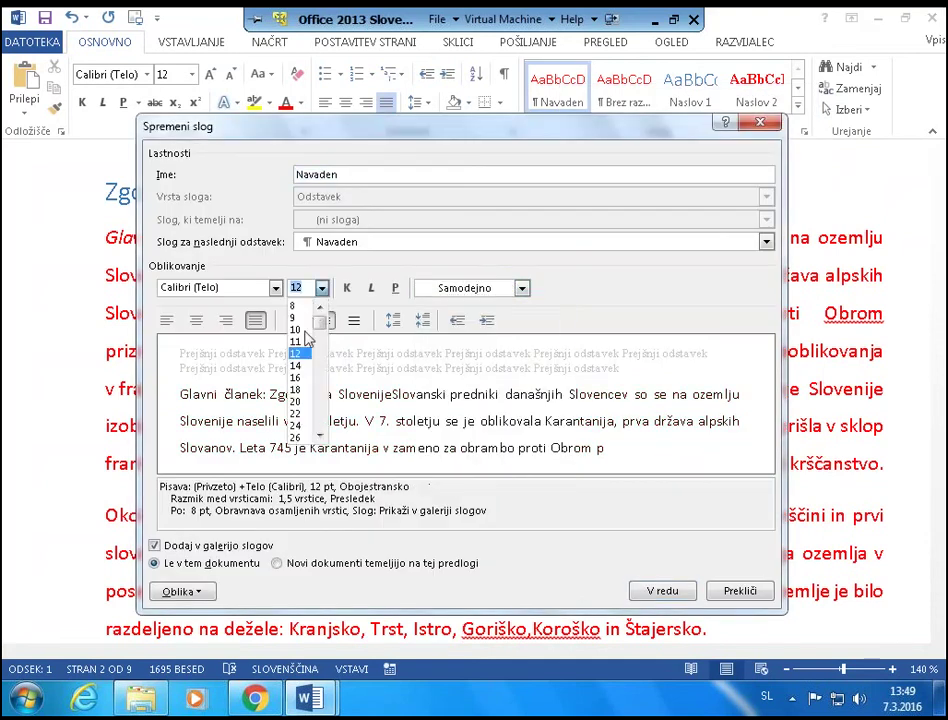
pyautogui.click(302, 338)
pyautogui.click(295, 321)
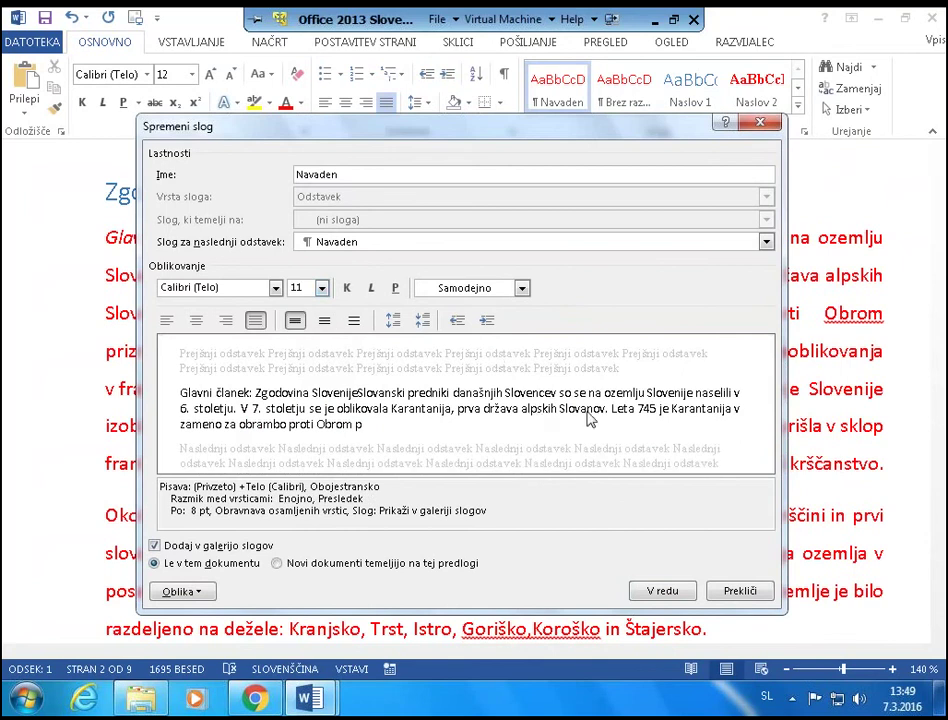
pyautogui.click(664, 592)
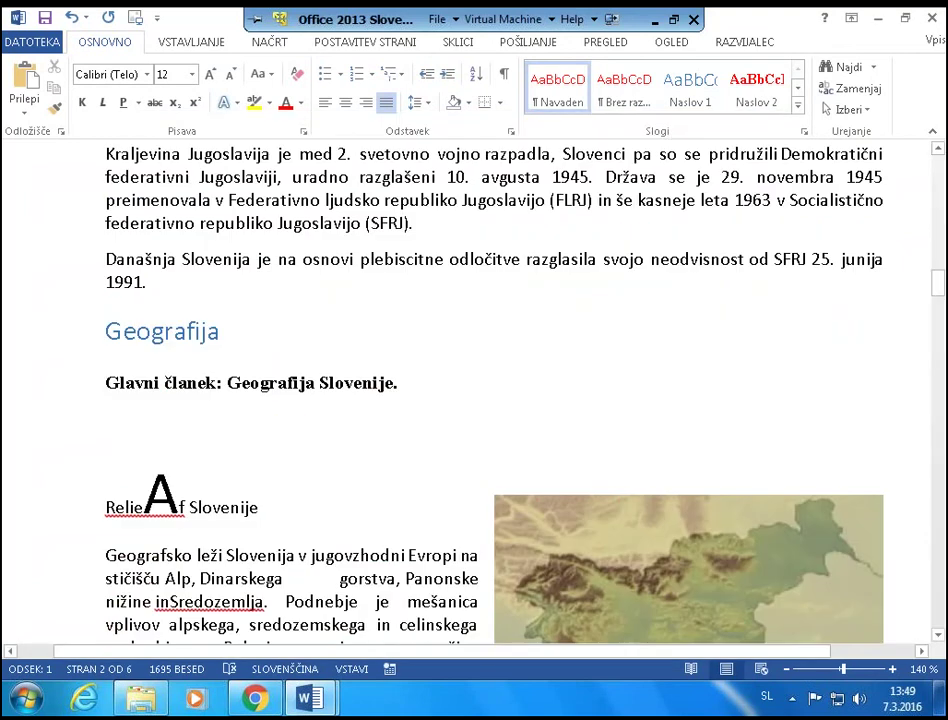
pyautogui.scroll(15, 470, 390)
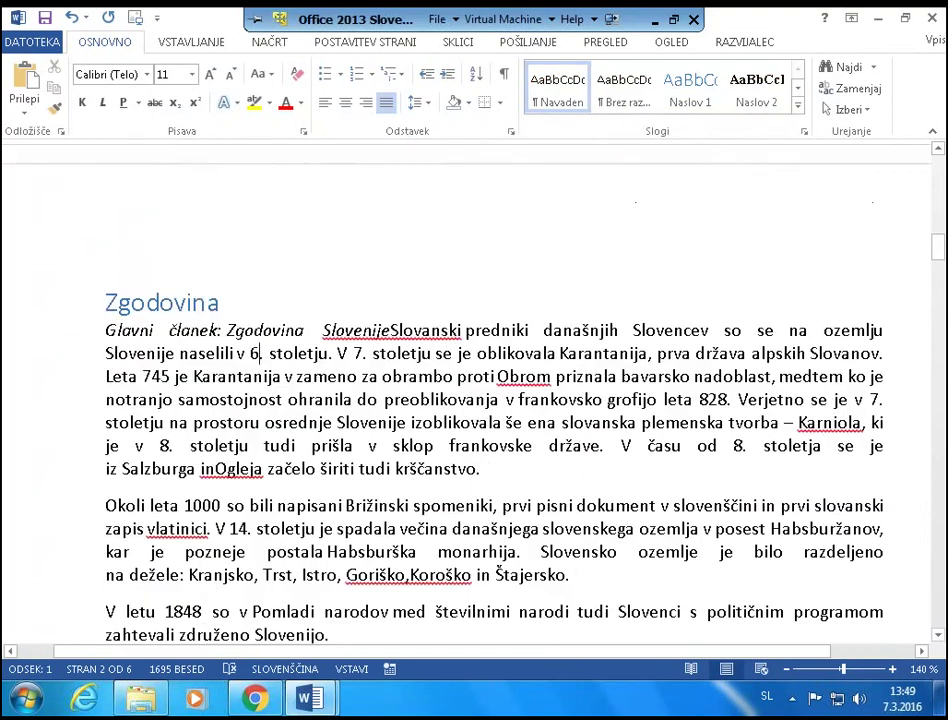
pyautogui.scroll(10, 470, 390)
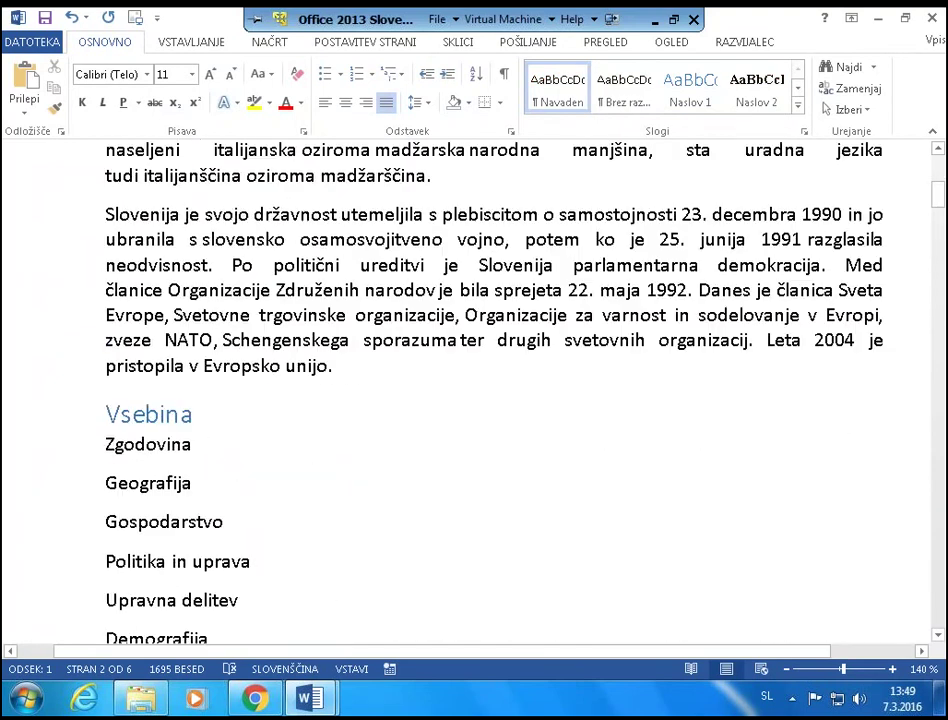
pyautogui.scroll(5, 470, 390)
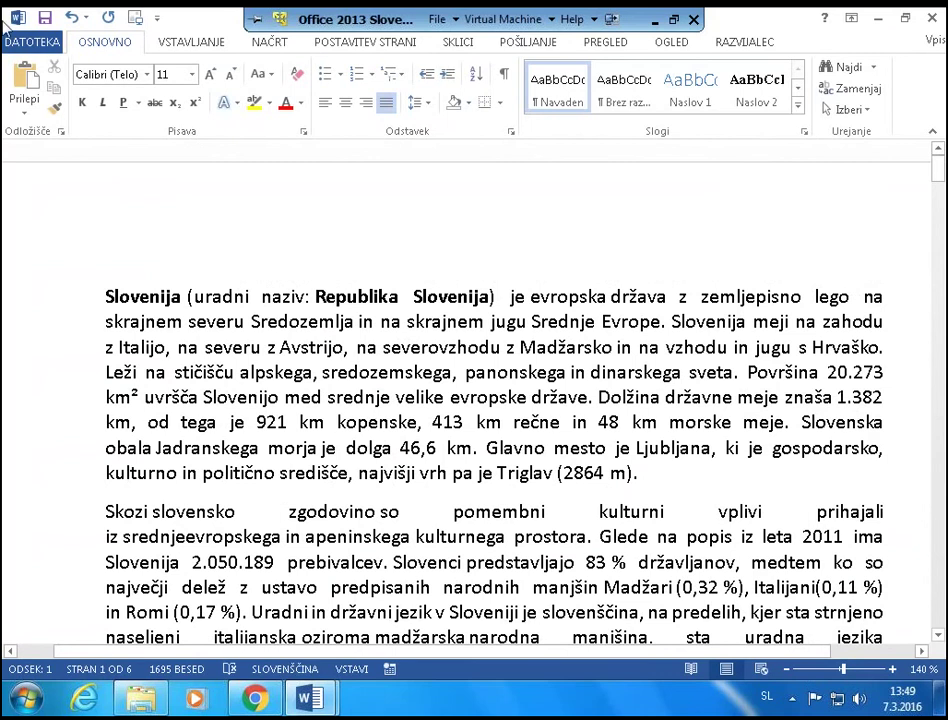
pyautogui.scroll(-5, 417, 311)
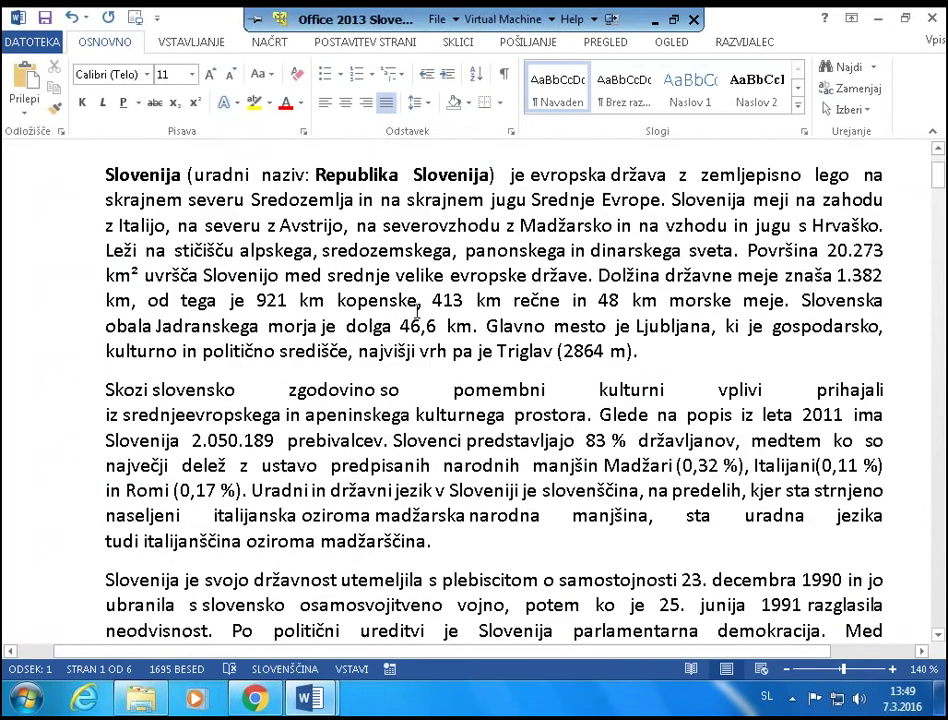
pyautogui.scroll(-3, 417, 311)
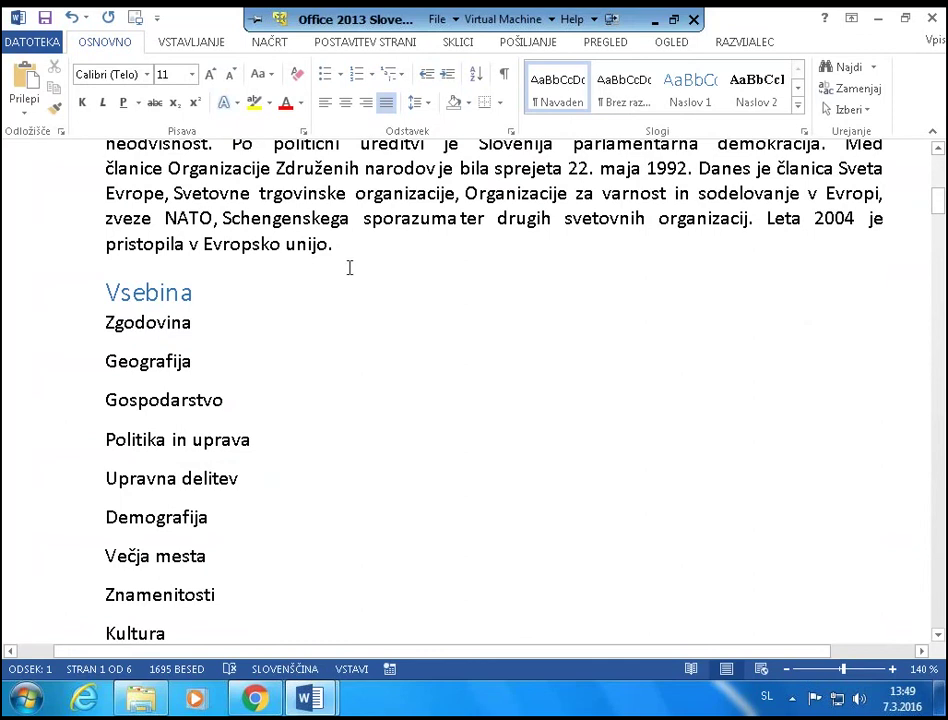
pyautogui.click(194, 292)
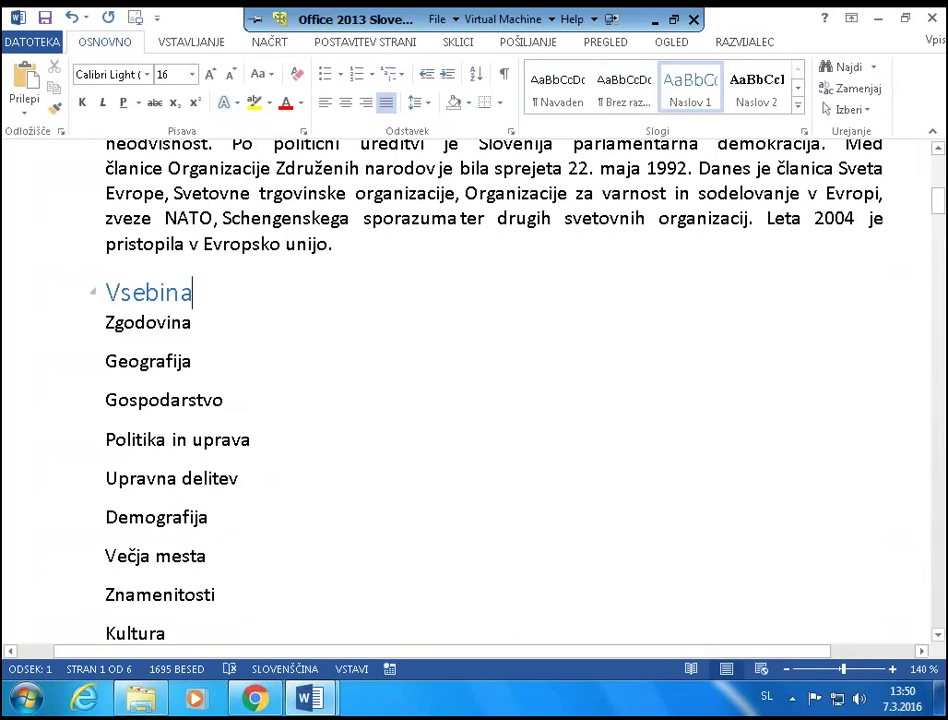
pyautogui.click(92, 295)
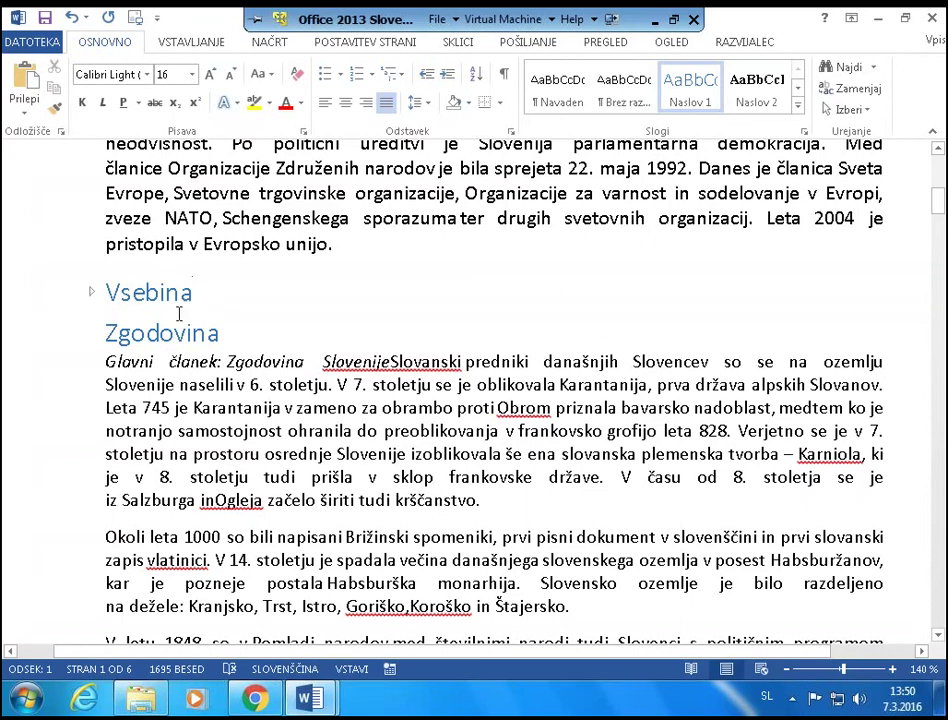
pyautogui.click(90, 294)
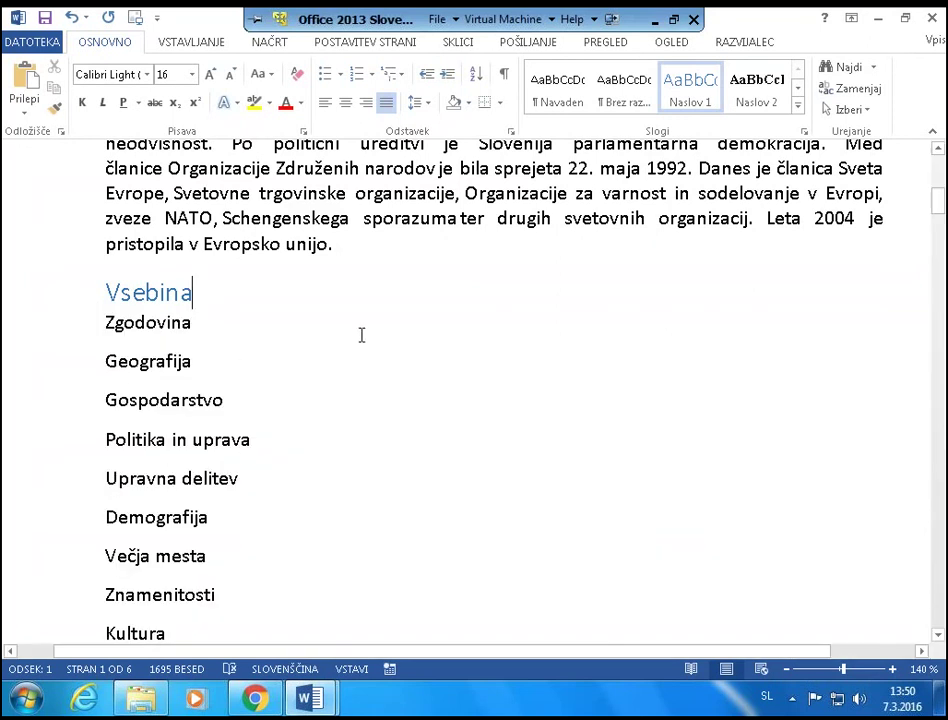
pyautogui.scroll(-7, 370, 325)
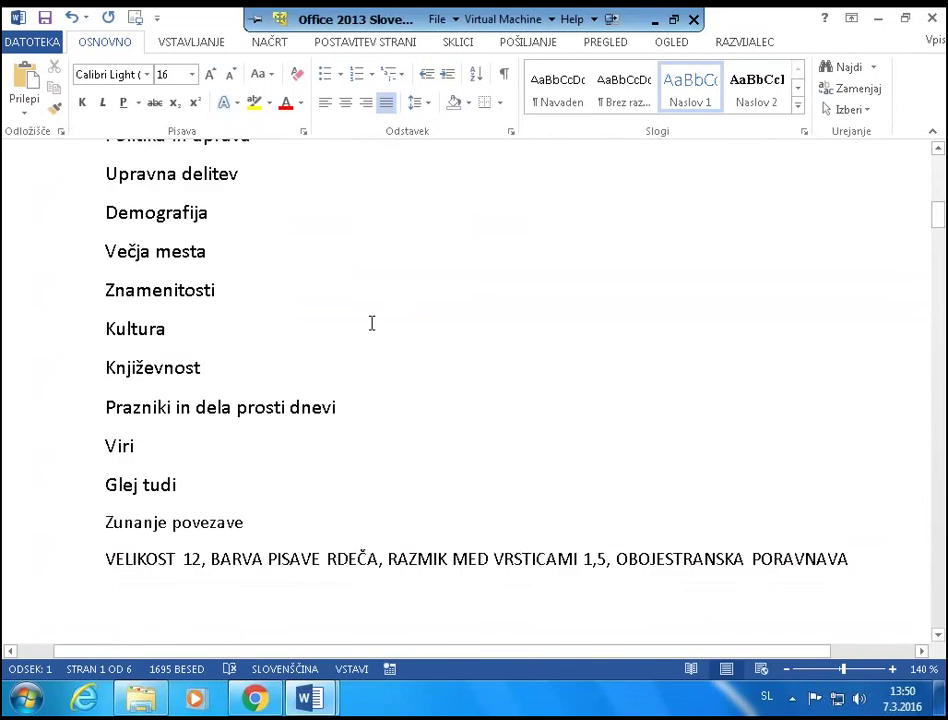
pyautogui.scroll(-8, 371, 323)
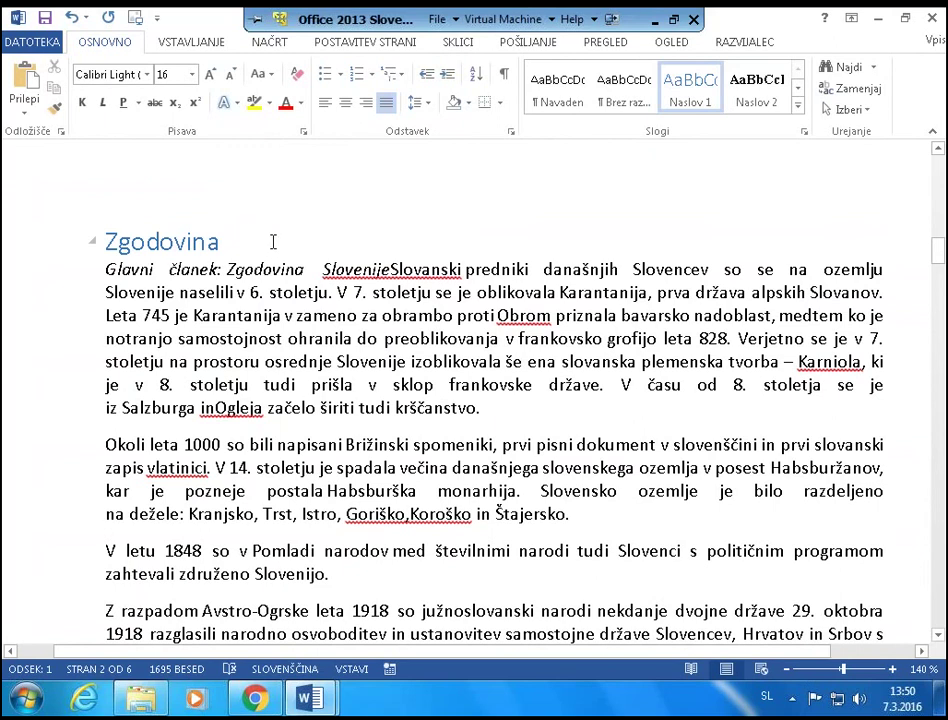
pyautogui.scroll(-10, 490, 400)
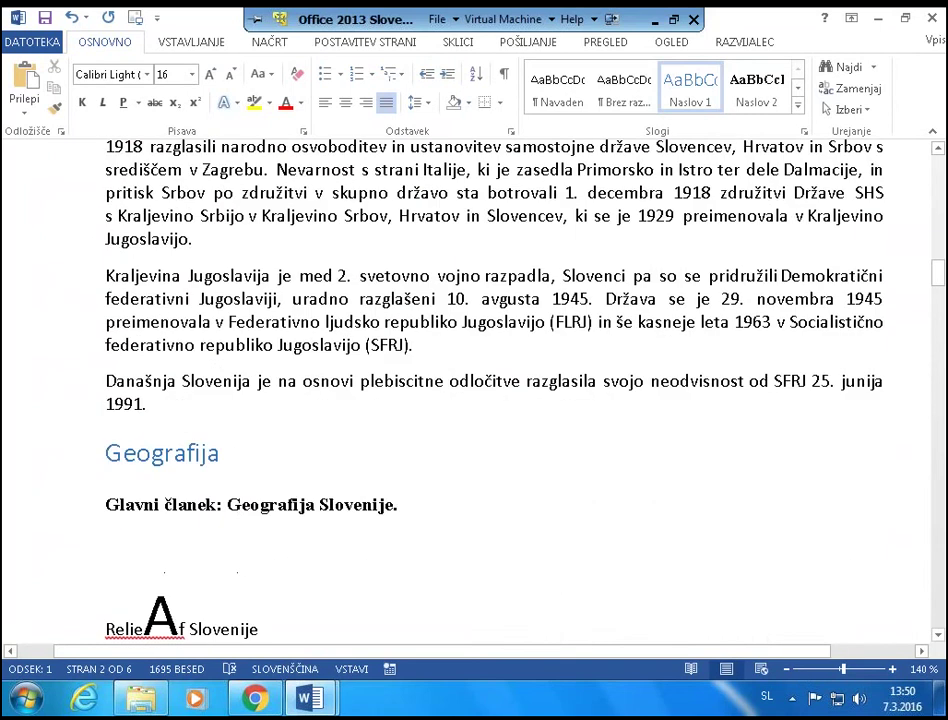
pyautogui.scroll(-10, 155, 295)
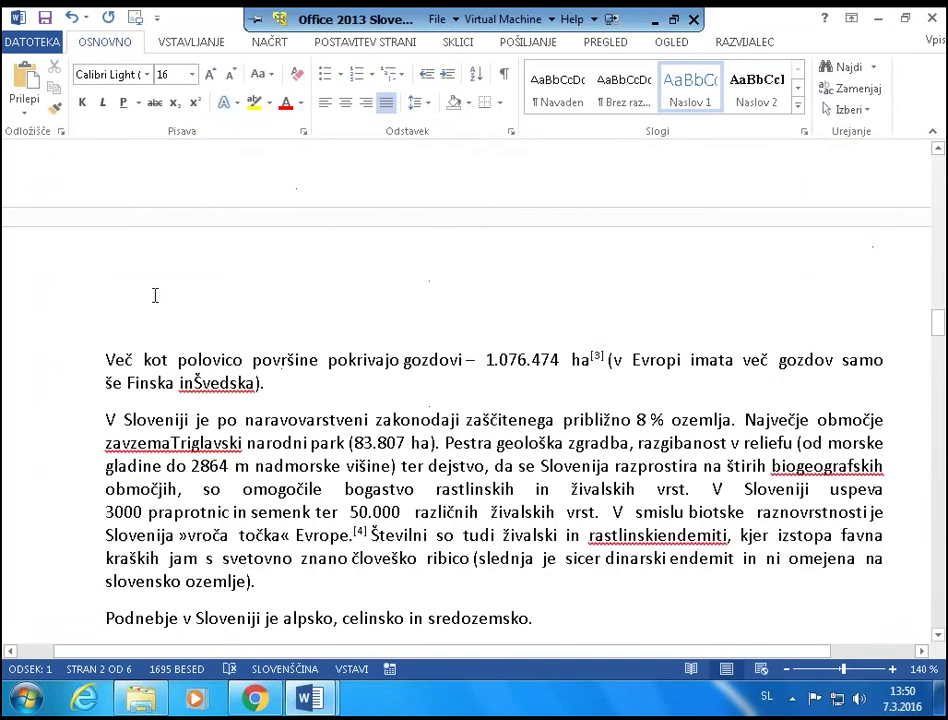
pyautogui.scroll(-5, 155, 295)
# Make Gospodarstvo a Naslov 1 heading and its Glavni članek line a Naslov 2 heading.
pyautogui.click(70, 351)
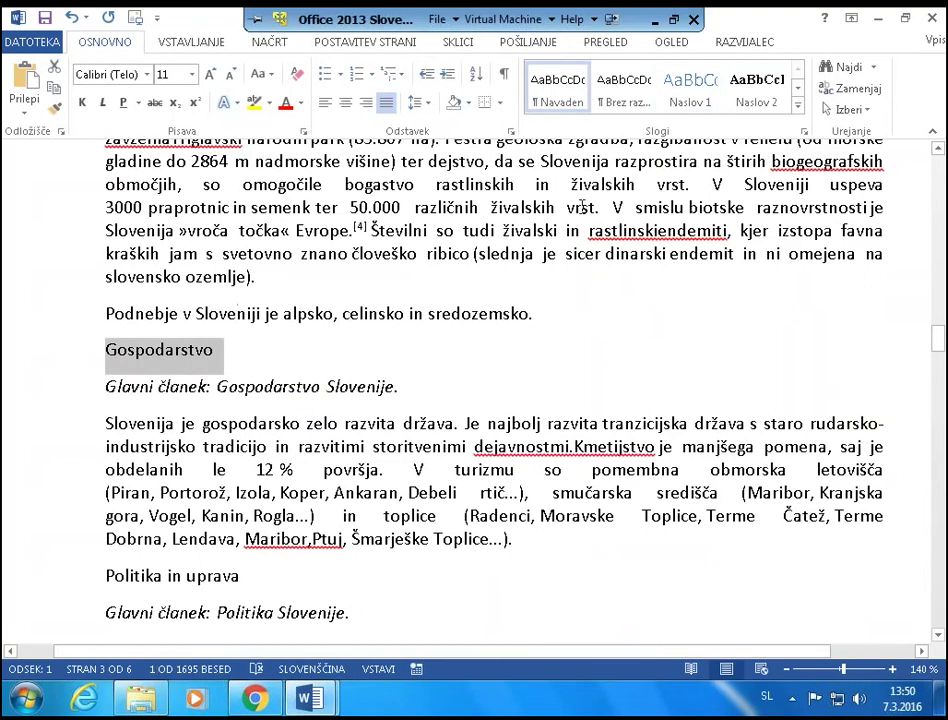
pyautogui.click(693, 92)
pyautogui.click(40, 394)
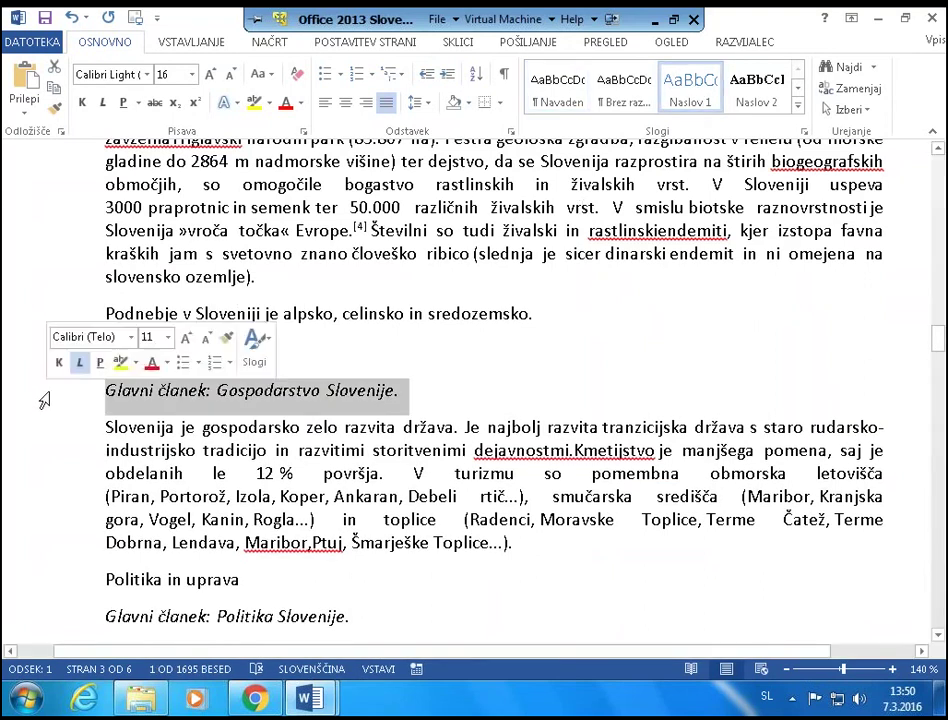
pyautogui.click(756, 92)
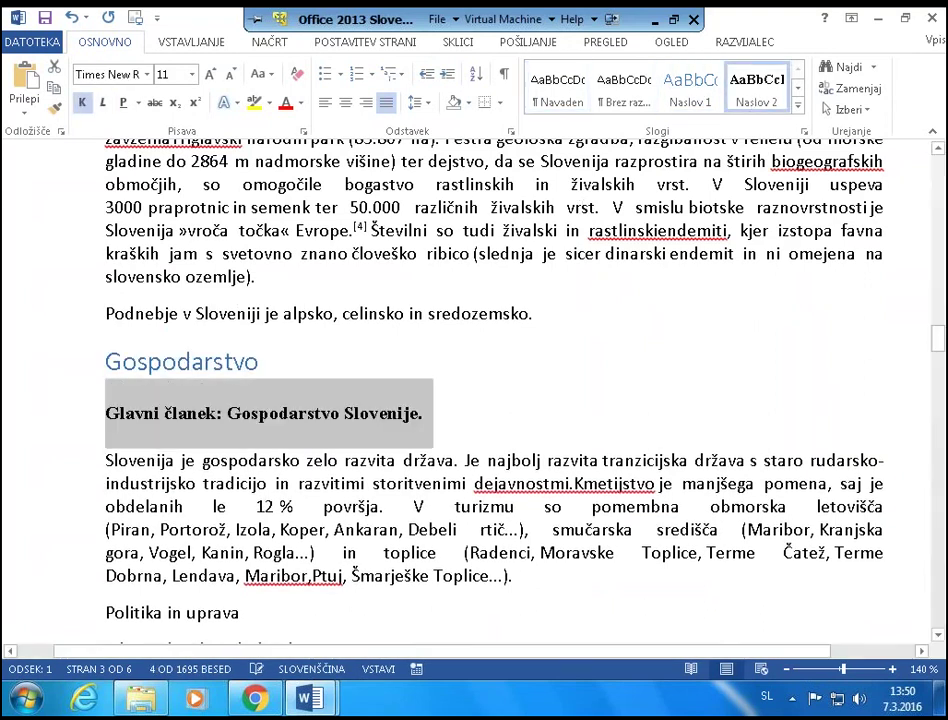
# Make Politika in uprava a Naslov 1 heading and its Glavni članek line Naslov 2.
pyautogui.scroll(-5, 375, 335)
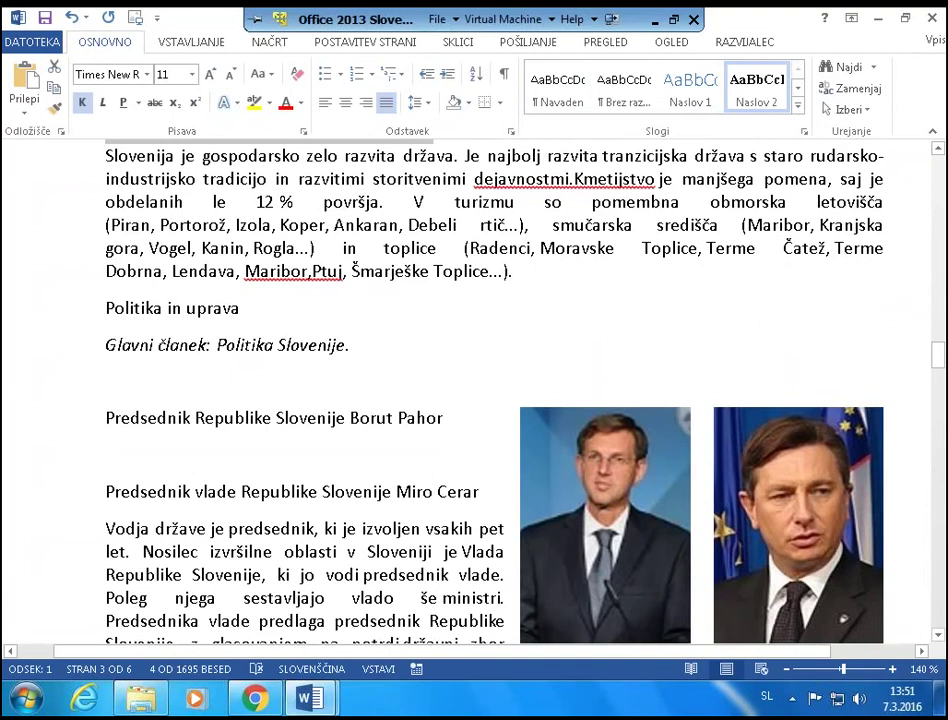
pyautogui.click(40, 308)
pyautogui.click(690, 92)
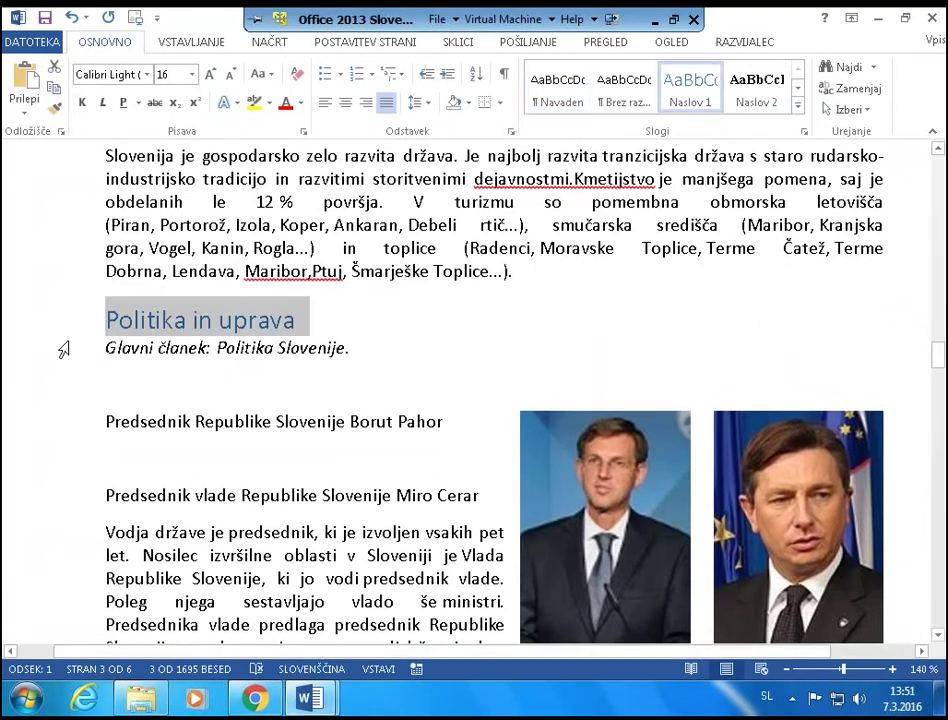
pyautogui.click(45, 347)
pyautogui.click(756, 92)
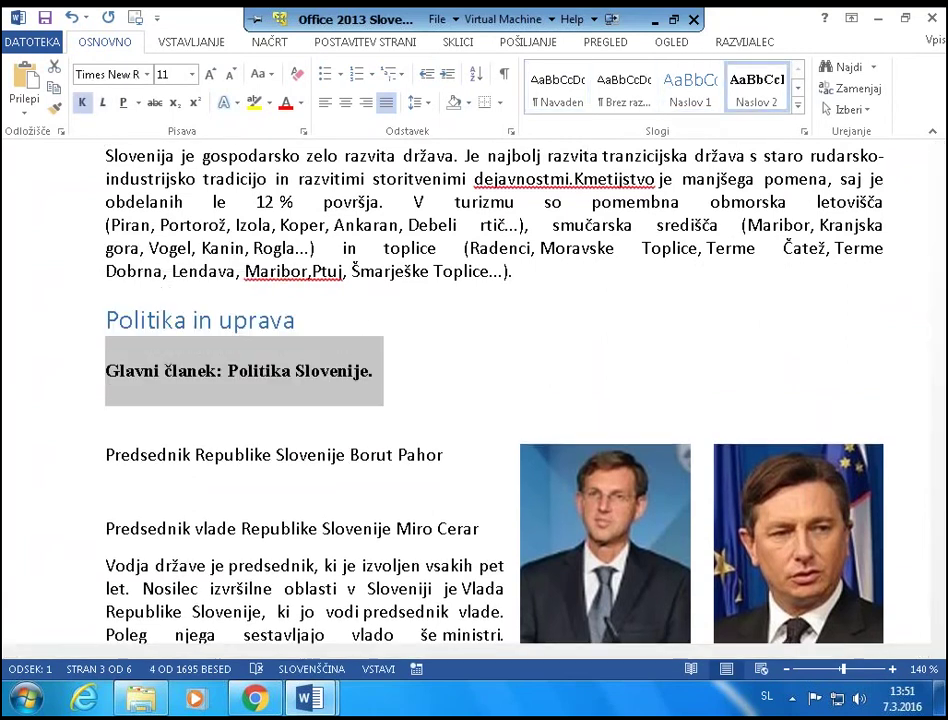
# Place the insertion point above the opening Slovenija paragraph at the top of the document.
pyautogui.scroll(15, 502, 322)
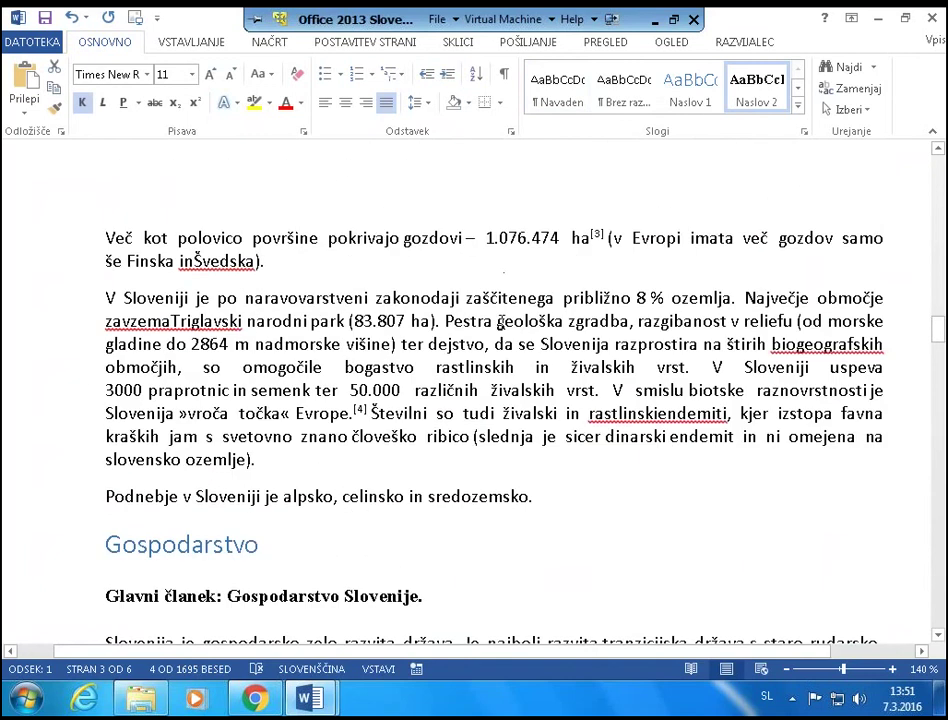
pyautogui.scroll(10, 670, 275)
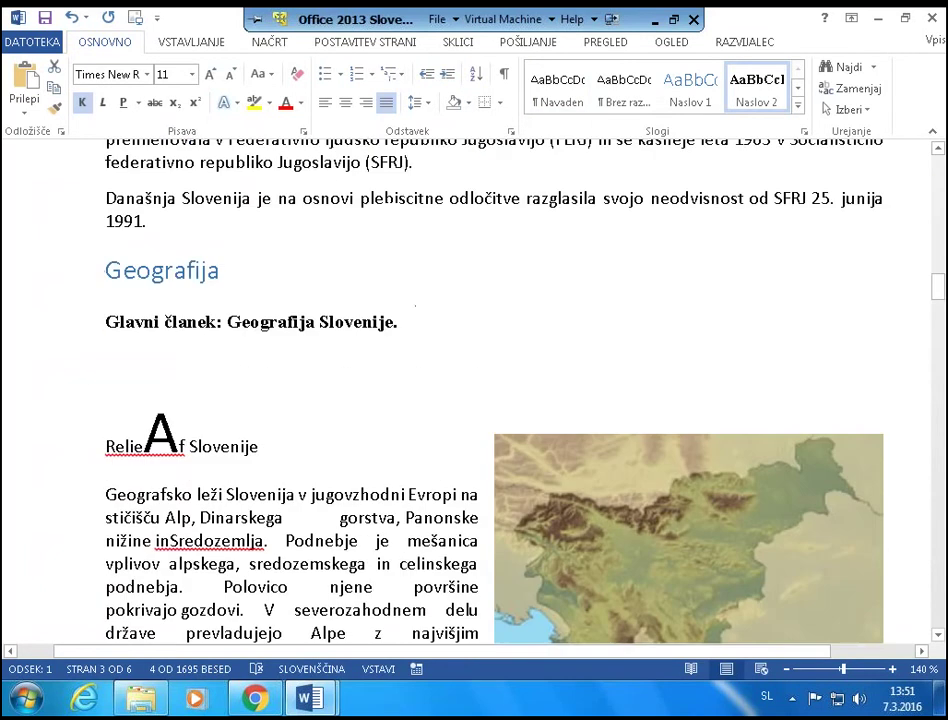
pyautogui.scroll(10, 494, 390)
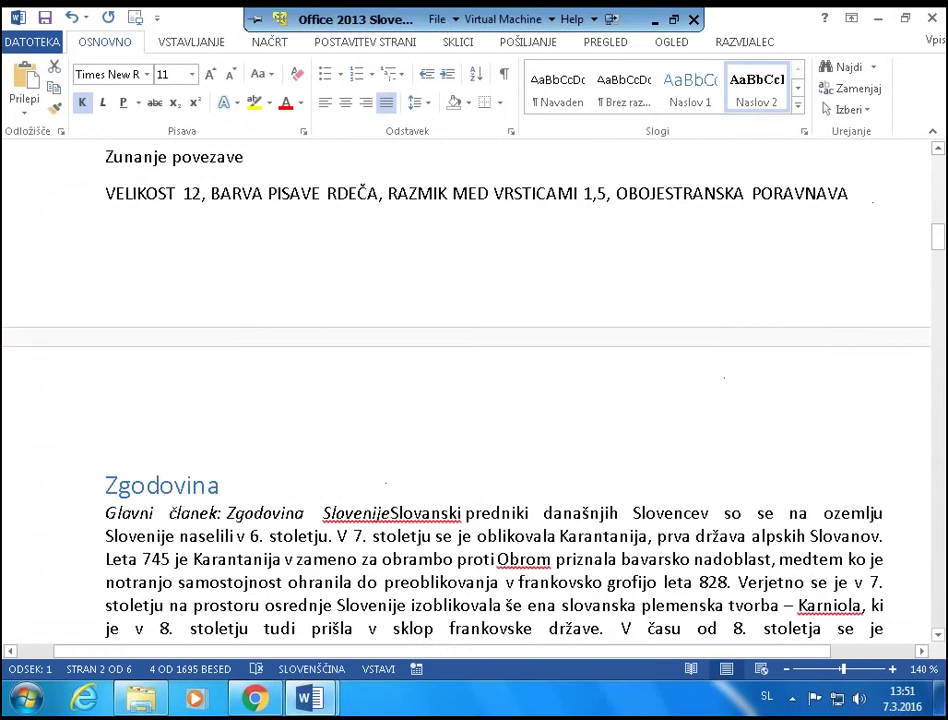
pyautogui.scroll(8, 494, 390)
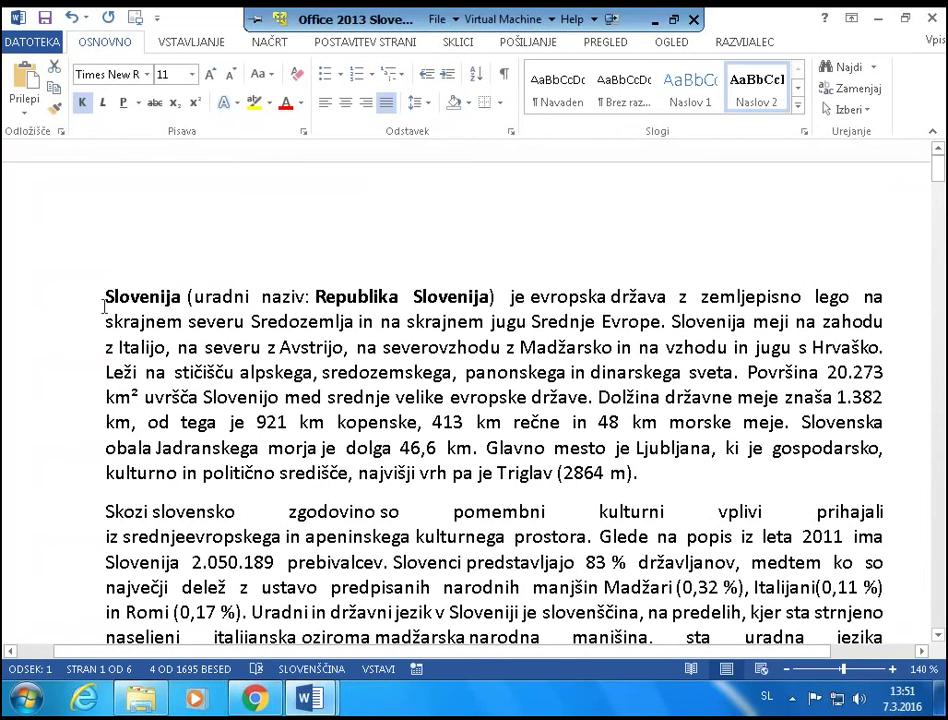
pyautogui.click(512, 211)
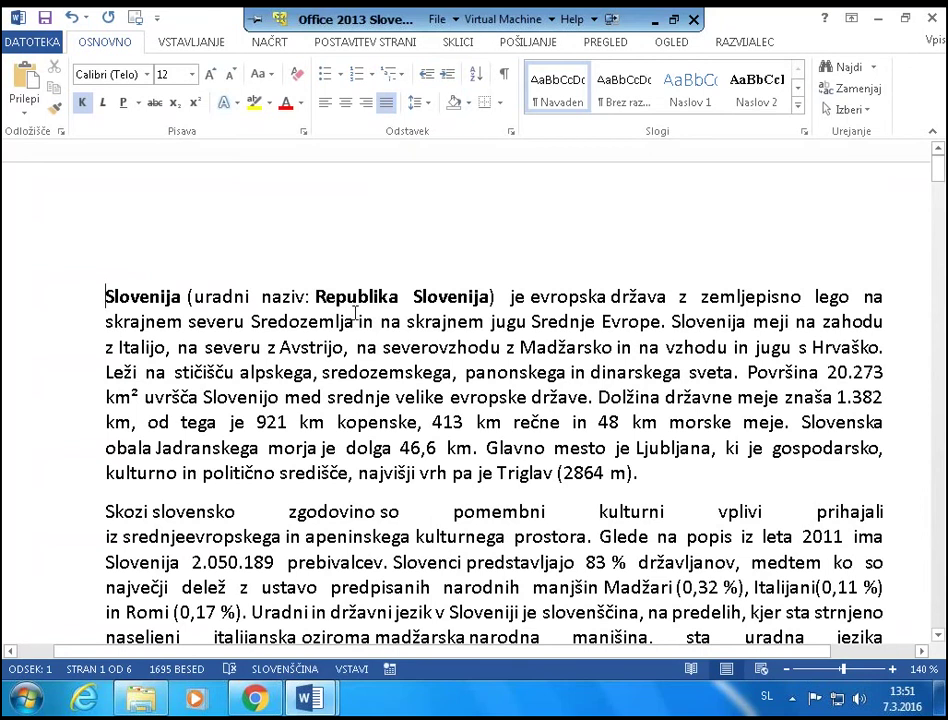
pyautogui.scroll(3, 355, 313)
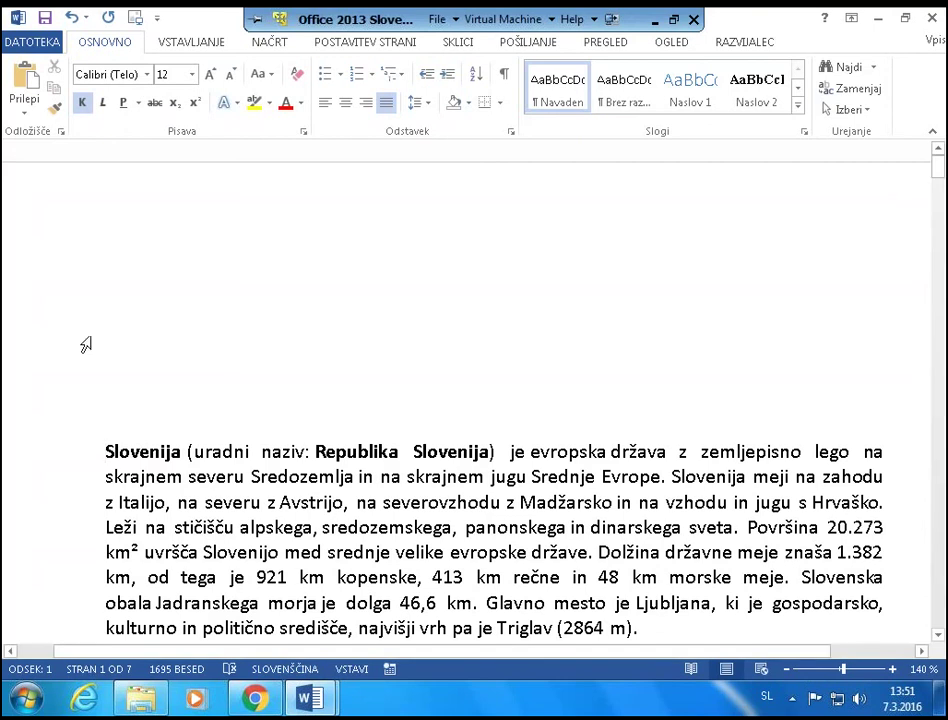
# Type test letters above the Slovenija paragraph, then undo them.
pyautogui.write('KKKKKKKKKKKKKKKB')
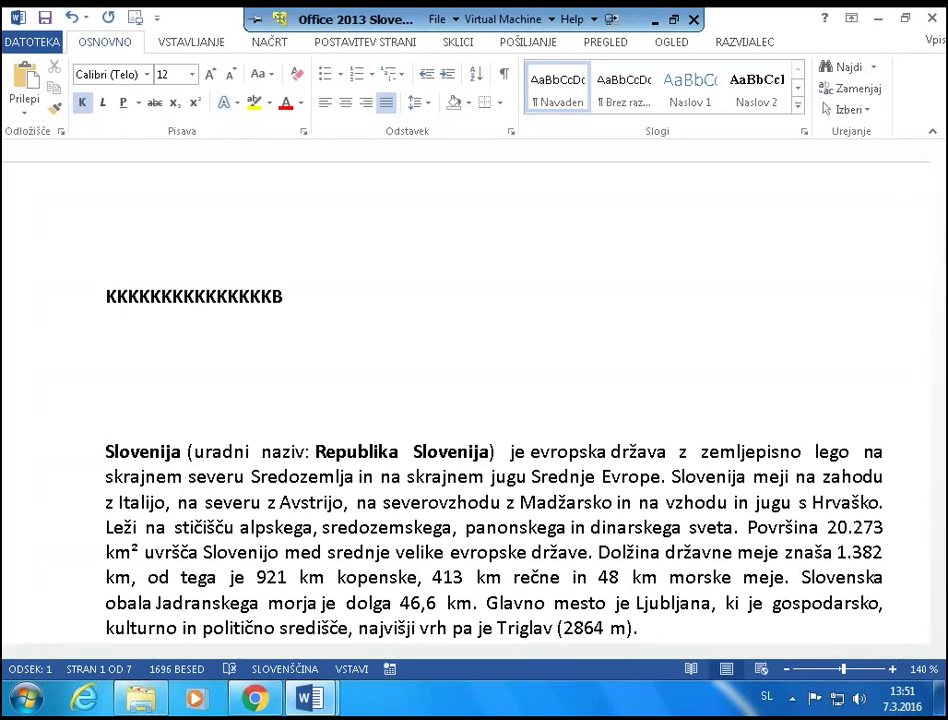
pyautogui.hotkey('ctrl', 'z')
pyautogui.press('Down')
pyautogui.press('Down')
pyautogui.press('Down')
pyautogui.press('Down')
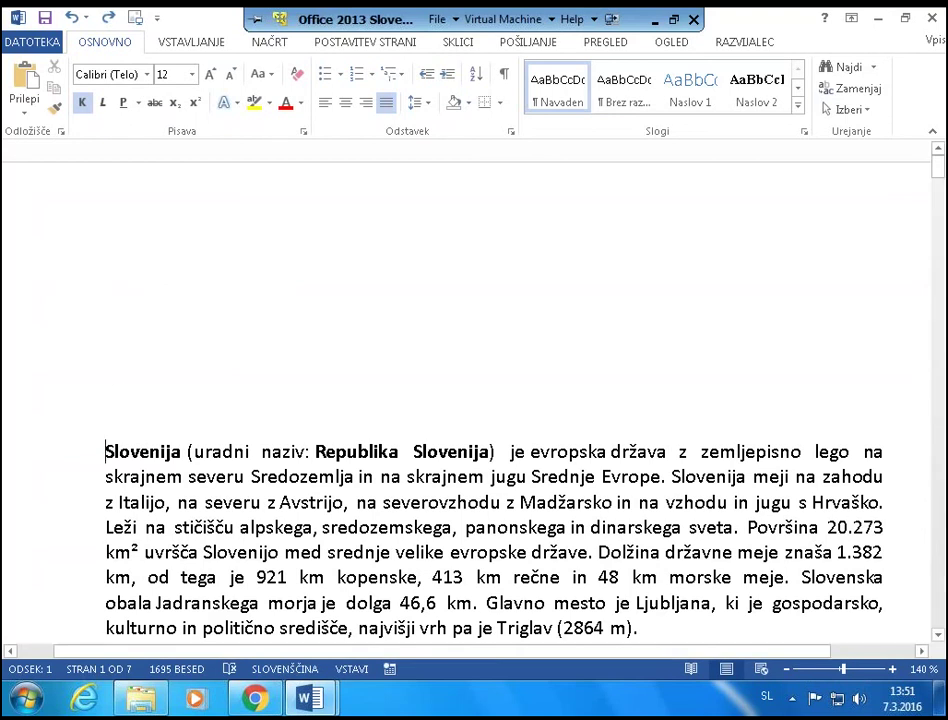
# Adjust the number of empty lines above the Slovenija paragraph.
pyautogui.press('Return')
pyautogui.press('Return')
pyautogui.press('Return')
pyautogui.press('Return')
pyautogui.press('Return')
pyautogui.press('Return')
pyautogui.press('Return')
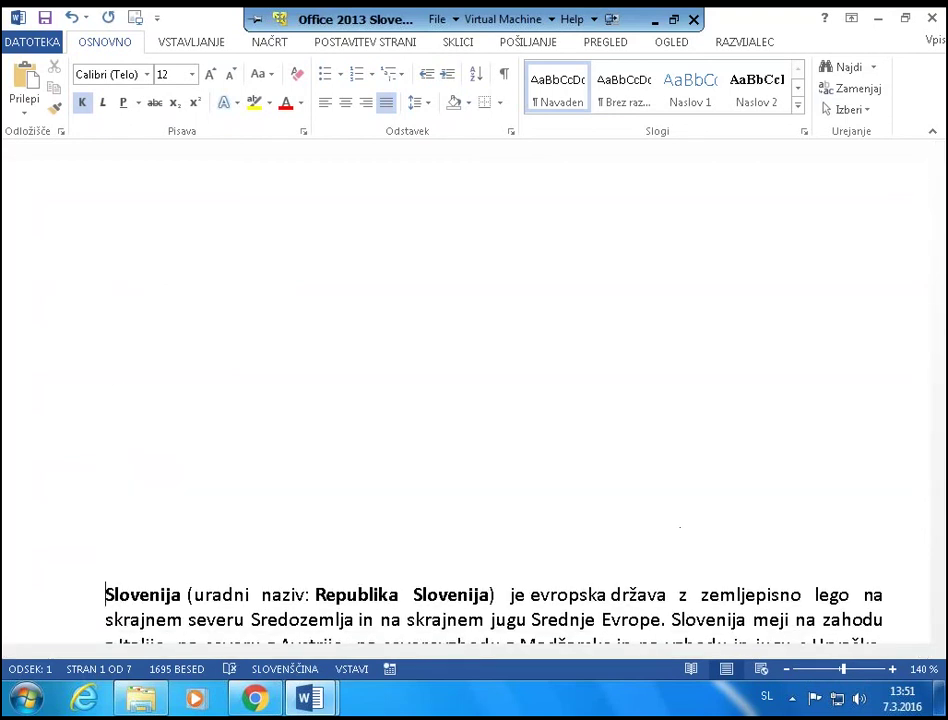
pyautogui.press('BackSpace')
pyautogui.press('Return')
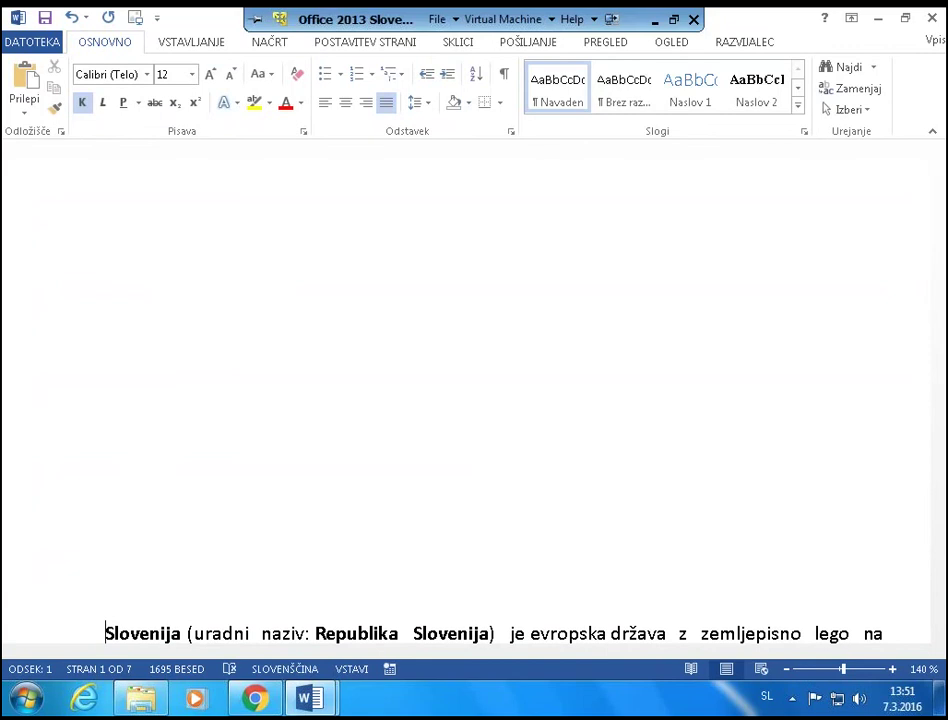
pyautogui.press('BackSpace')
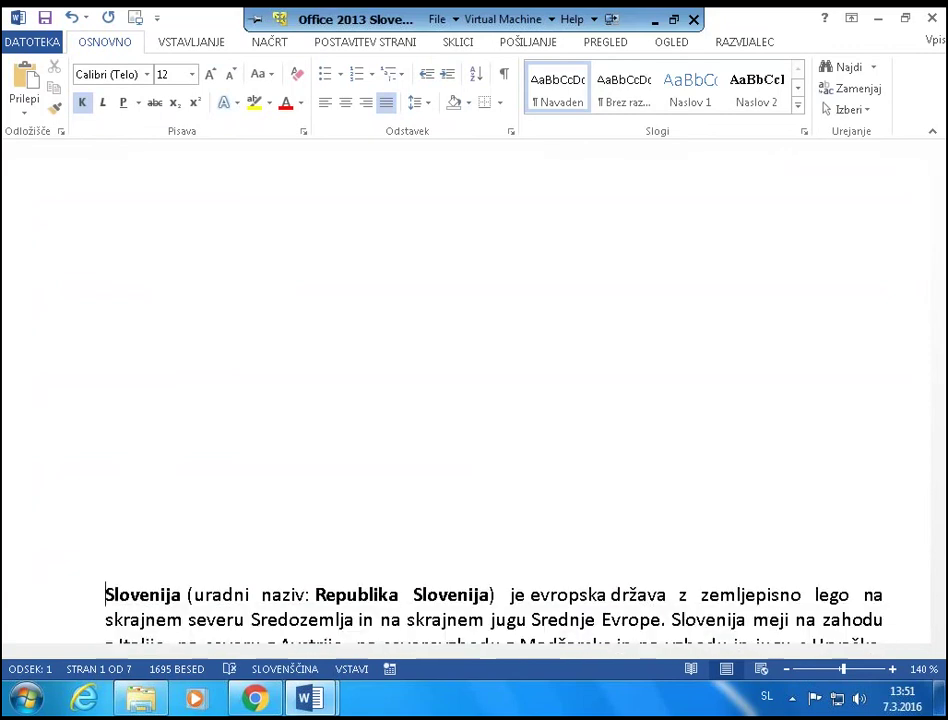
pyautogui.press('Return')
pyautogui.press('BackSpace')
pyautogui.press('Return')
pyautogui.press('BackSpace')
pyautogui.press('Return')
pyautogui.press('BackSpace')
pyautogui.press('Return')
pyautogui.press('BackSpace')
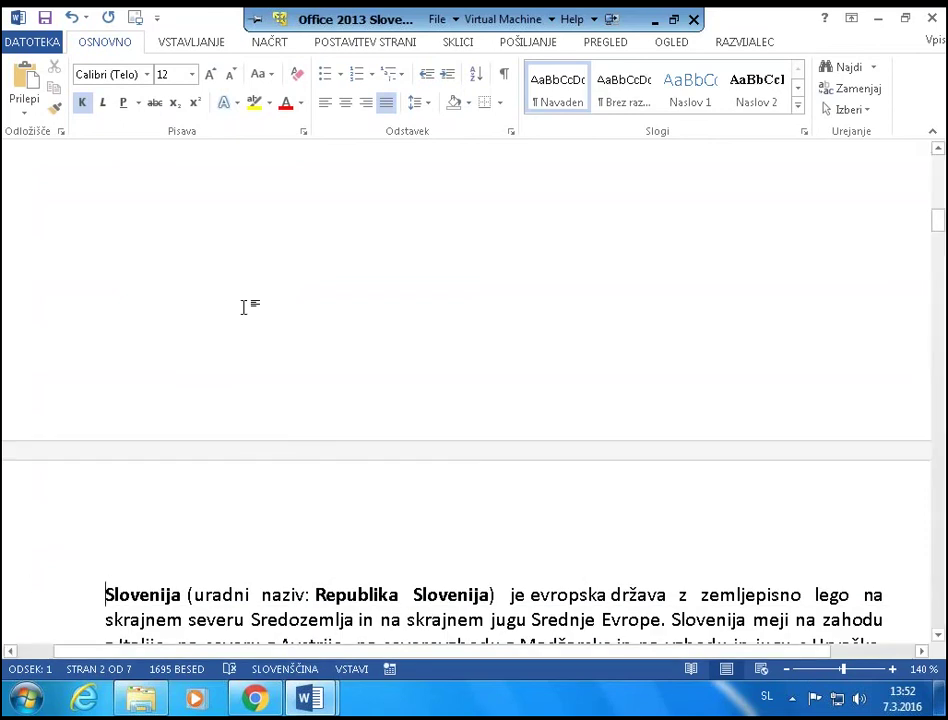
# Type a long line of M letters on the blank first page, then place the caret before Slovenija.
pyautogui.keyDown('ctrl'); pyautogui.scroll(-4, 243, 306); pyautogui.keyUp('ctrl')
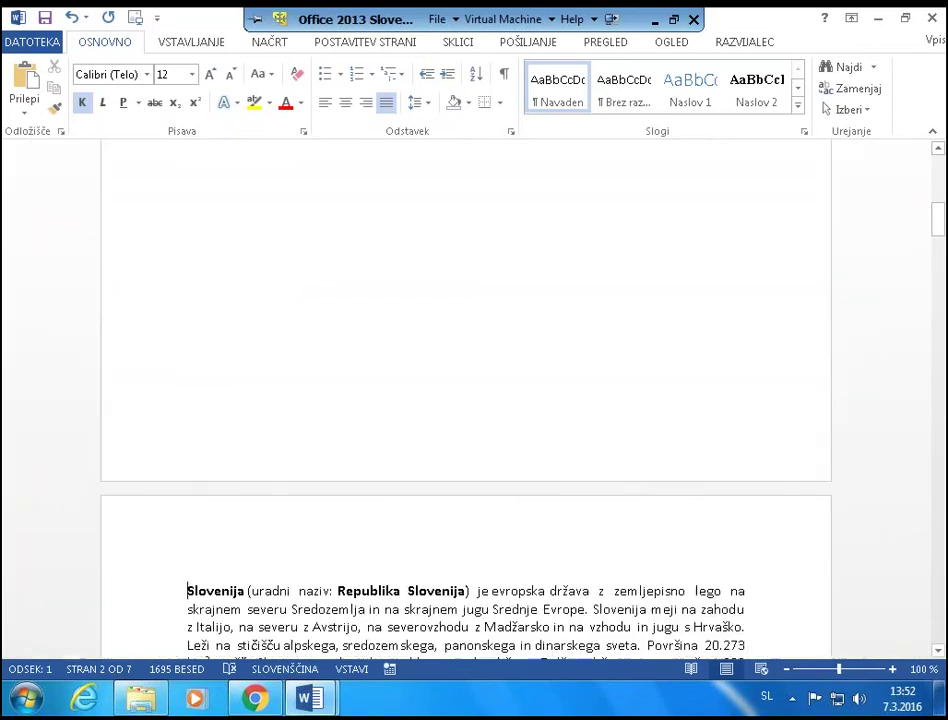
pyautogui.scroll(4, 290, 346)
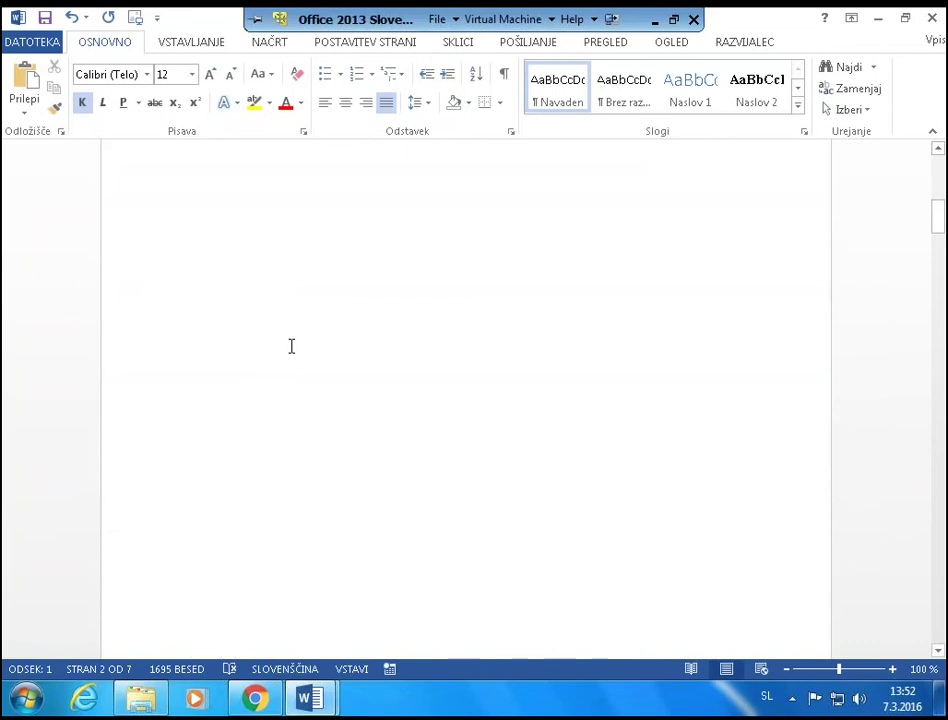
pyautogui.scroll(-3, 290, 346)
pyautogui.scroll(-2, 291, 346)
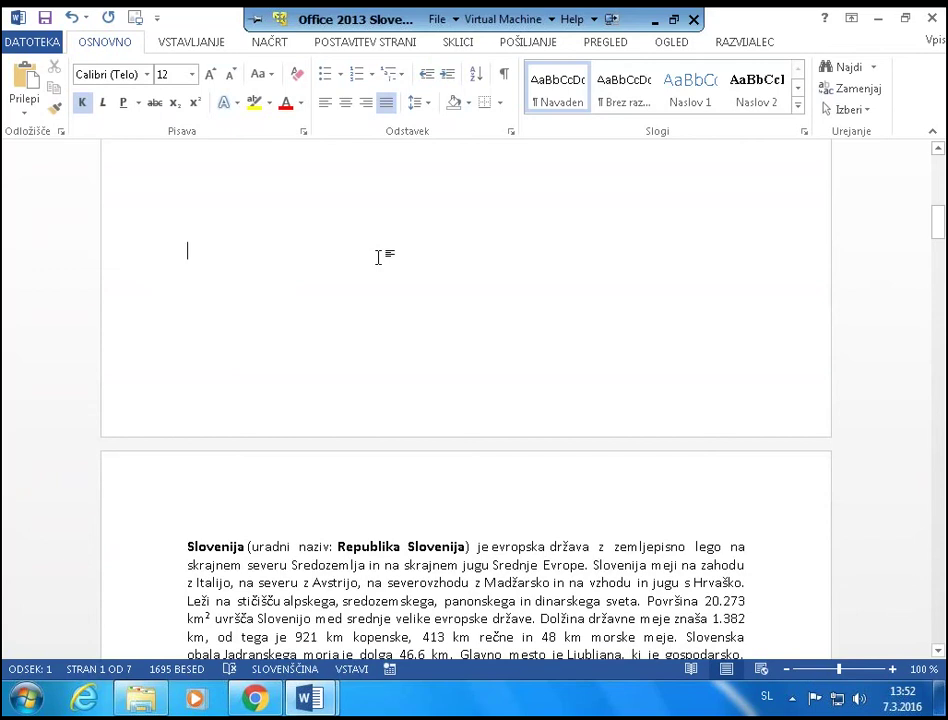
pyautogui.write('mMMMMMMMMMMMMMMMMMMMMMMMMMMMMMMMMMMMMMMMMMMMMM')
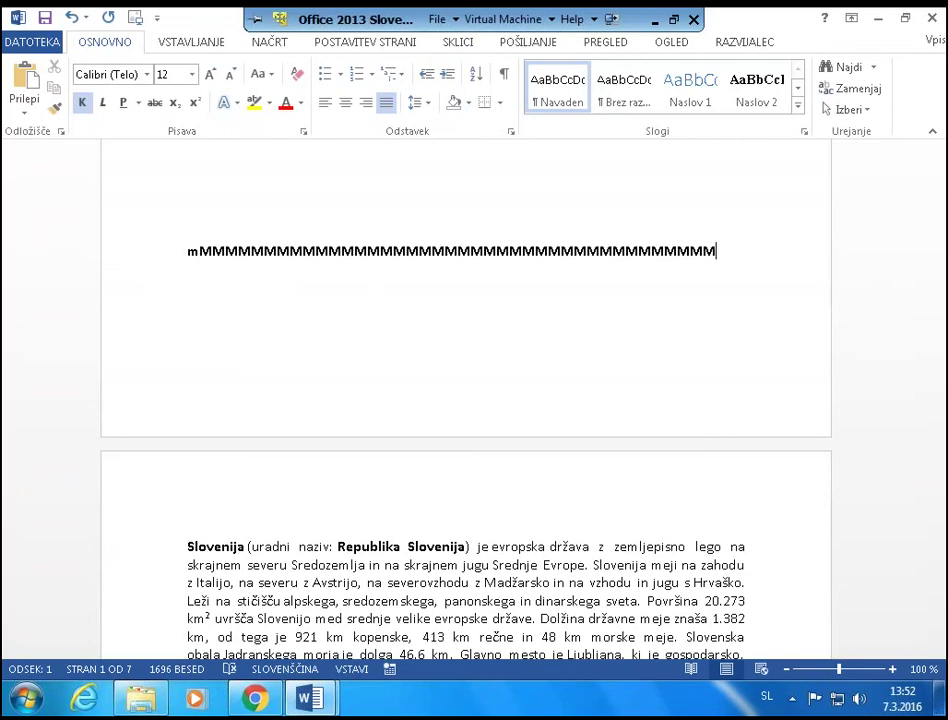
pyautogui.write('MMMMMMMMMMMMMMMMMMMMMMMMMMMMMMMMMMMMMMMMMMMMMMMMMMMMMMMMMMMMMMMMMMMMMMMMM')
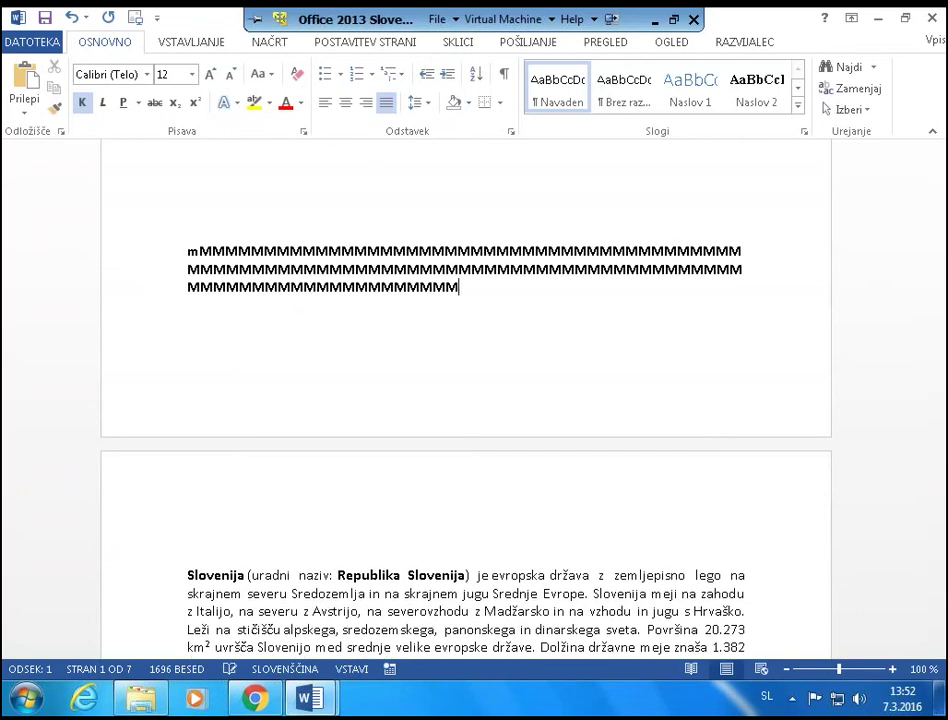
pyautogui.write('MMMMMMMMMMMMMMMMMMMMMMMMMMMMMMMMMMMMMMMMMMMMMM')
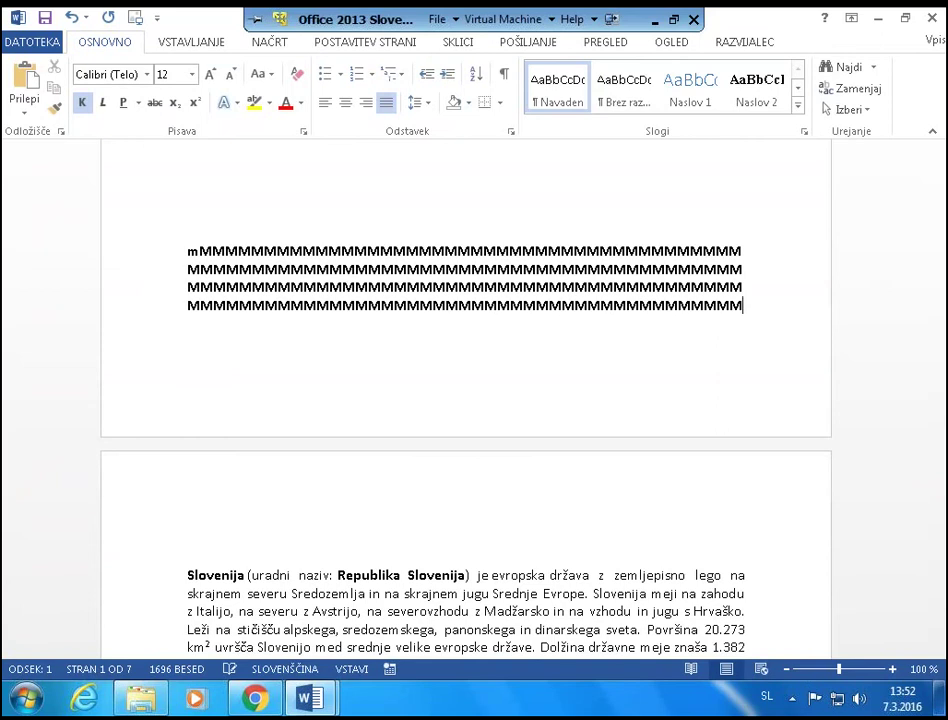
pyautogui.write('MMMMMMMMMMMMMMMMMMMMMMMMMMMM')
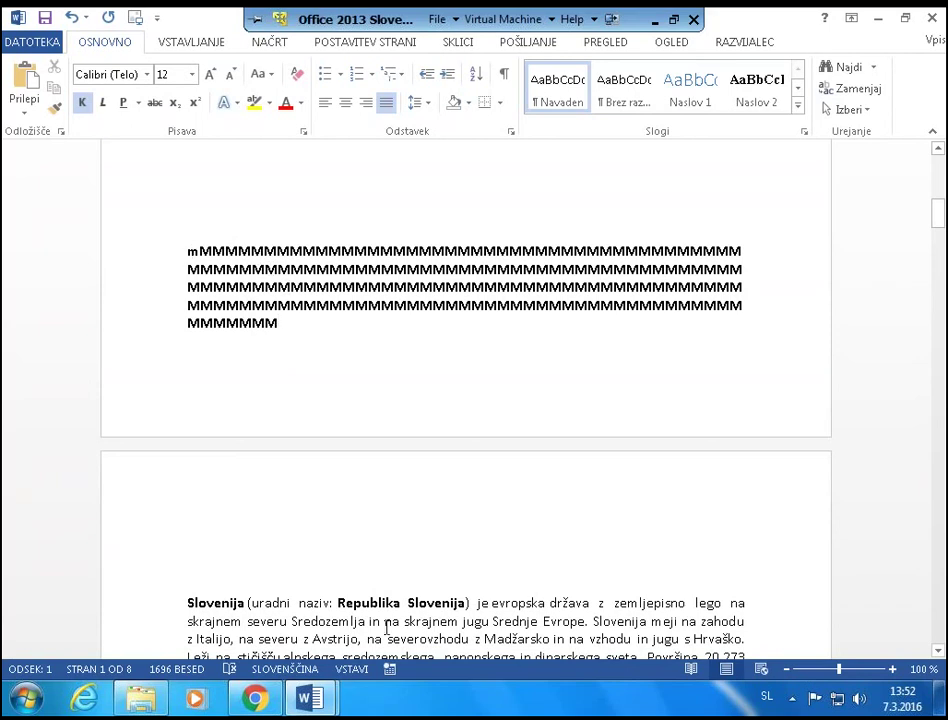
pyautogui.click(189, 602)
# Delete the M filler line and the empty lines above the Slovenija paragraph.
pyautogui.click(295, 328)
pyautogui.moveTo(114, 589); pyautogui.dragTo(128, 97)
pyautogui.press('Delete')
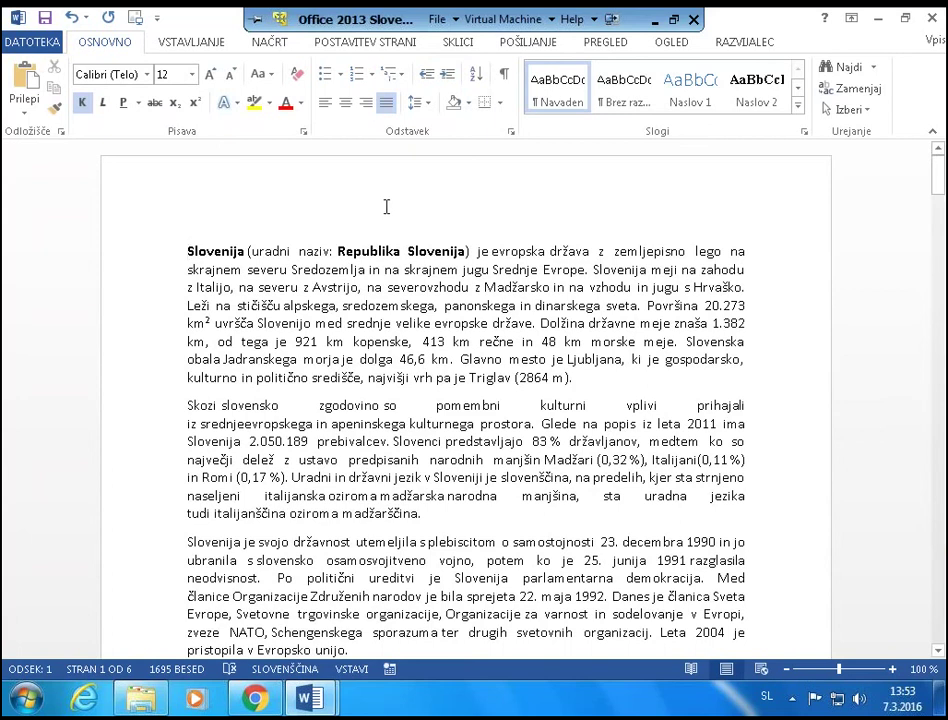
# Try a Ctrl+Enter page break before the text, then undo it.
pyautogui.hotkey('ctrl', 'Return')
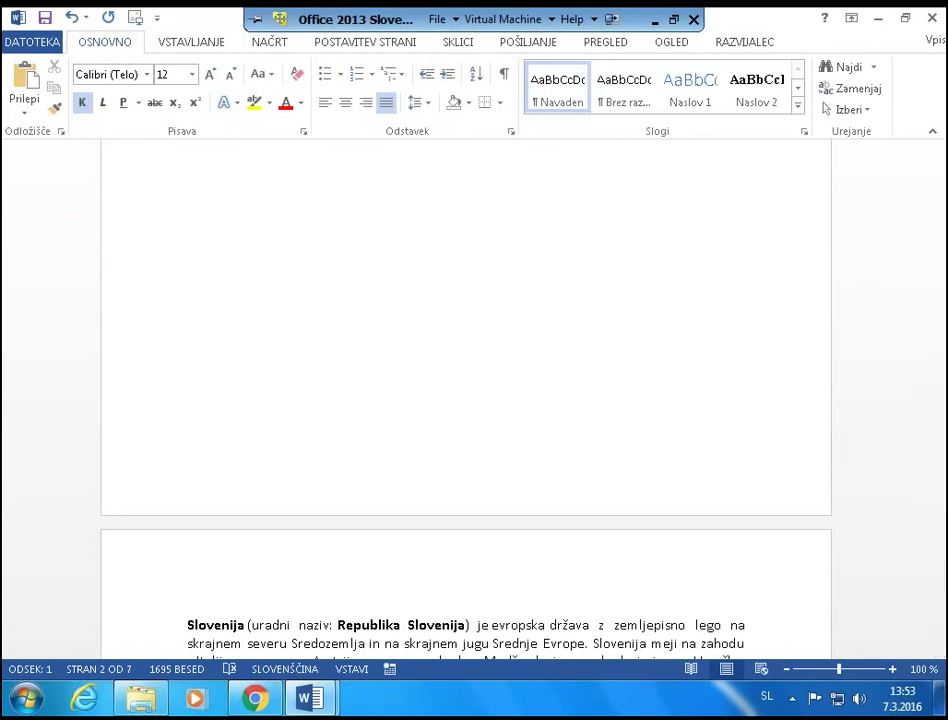
pyautogui.scroll(-10, 465, 400)
pyautogui.hotkey('ctrl', 'z')
pyautogui.scroll(1, 232, 226)
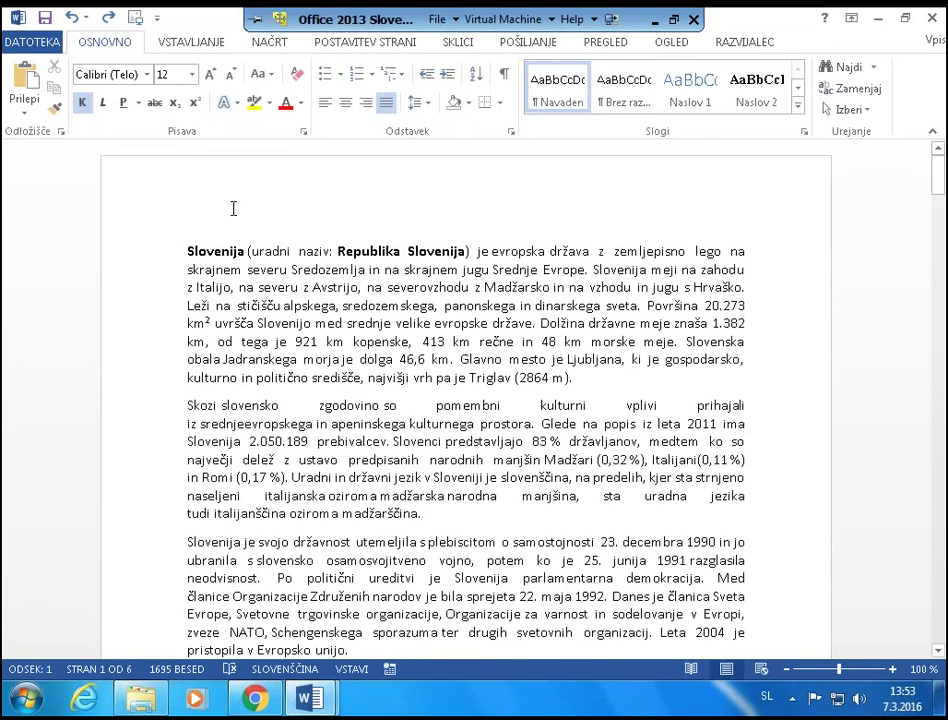
# Insert a Prelom strani page break from Vstavljanje > Strani, leaving page 1 blank.
pyautogui.click(193, 43)
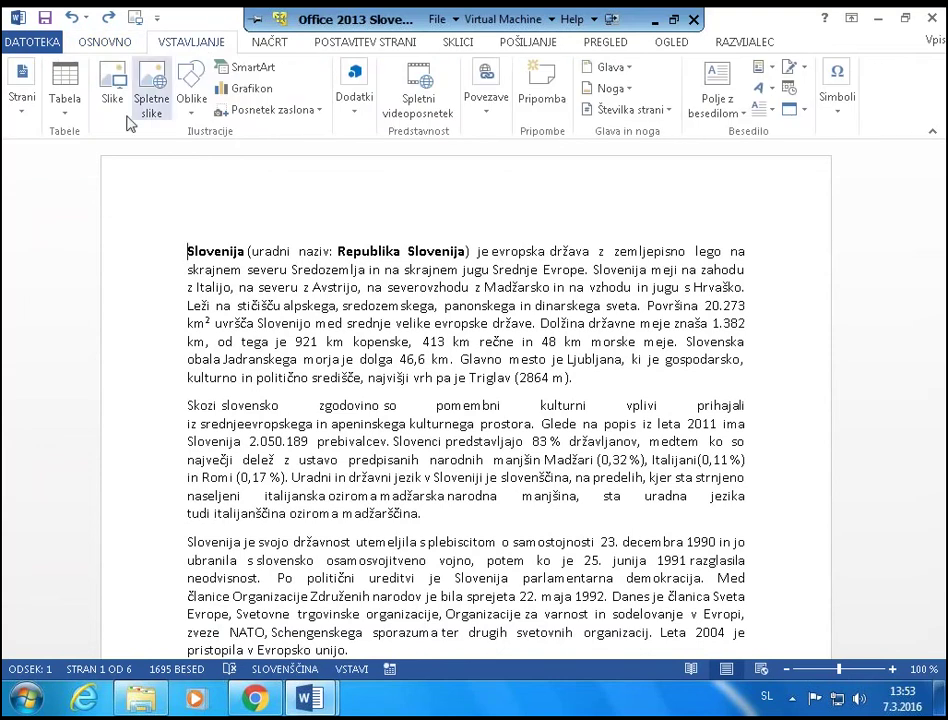
pyautogui.click(37, 105)
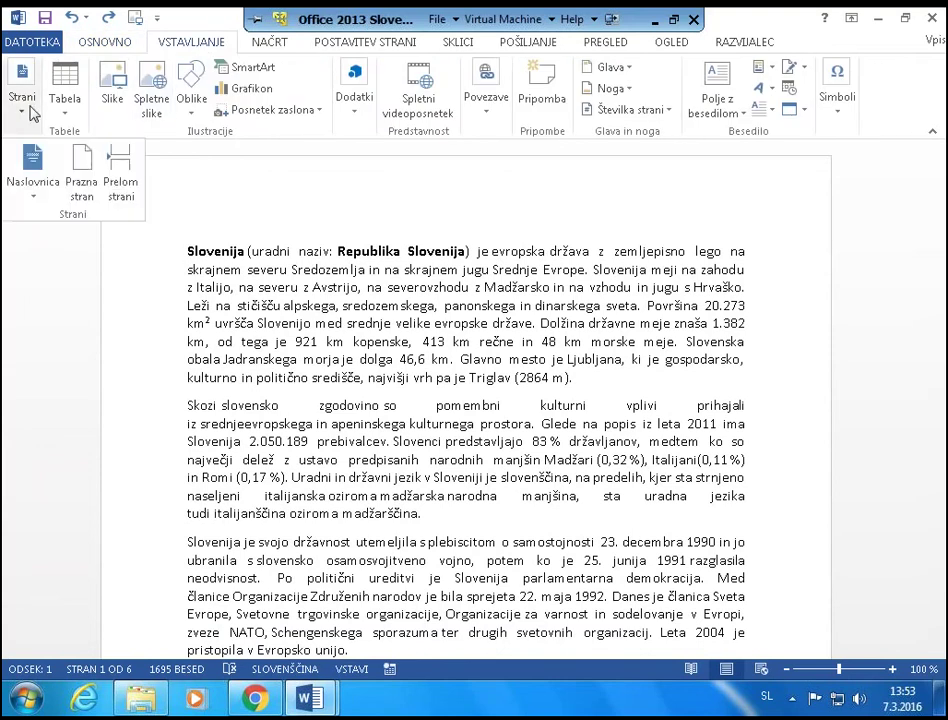
pyautogui.click(128, 179)
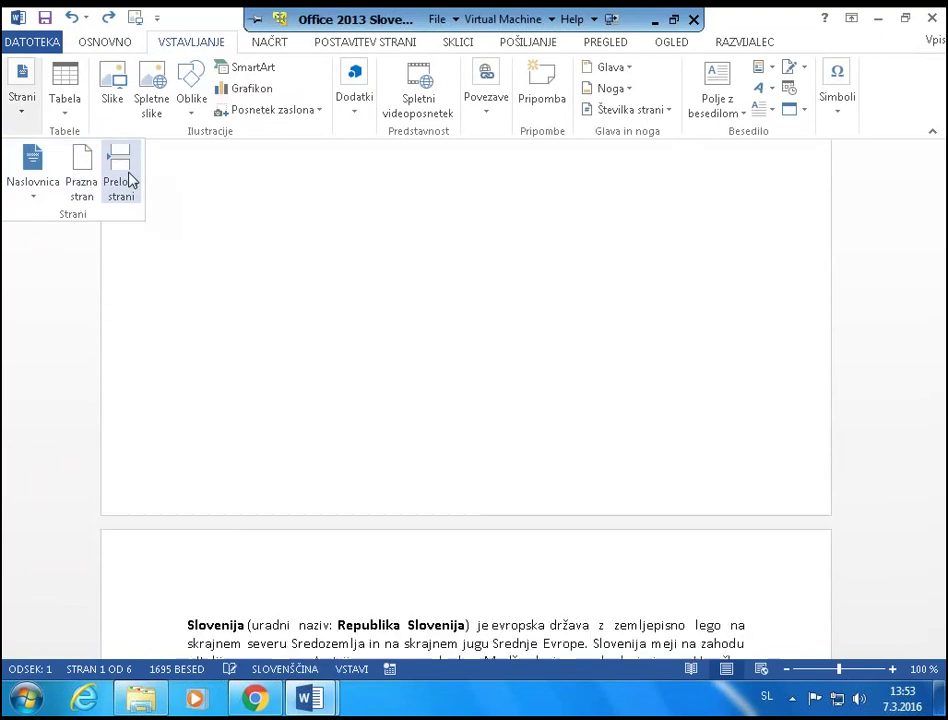
pyautogui.scroll(7, 444, 382)
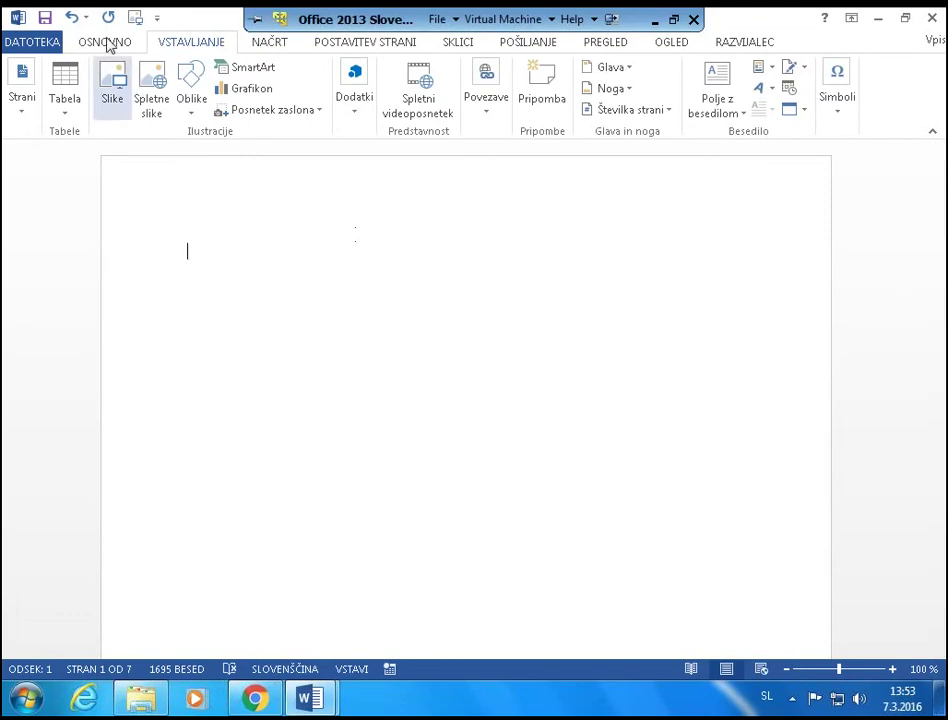
pyautogui.click(105, 42)
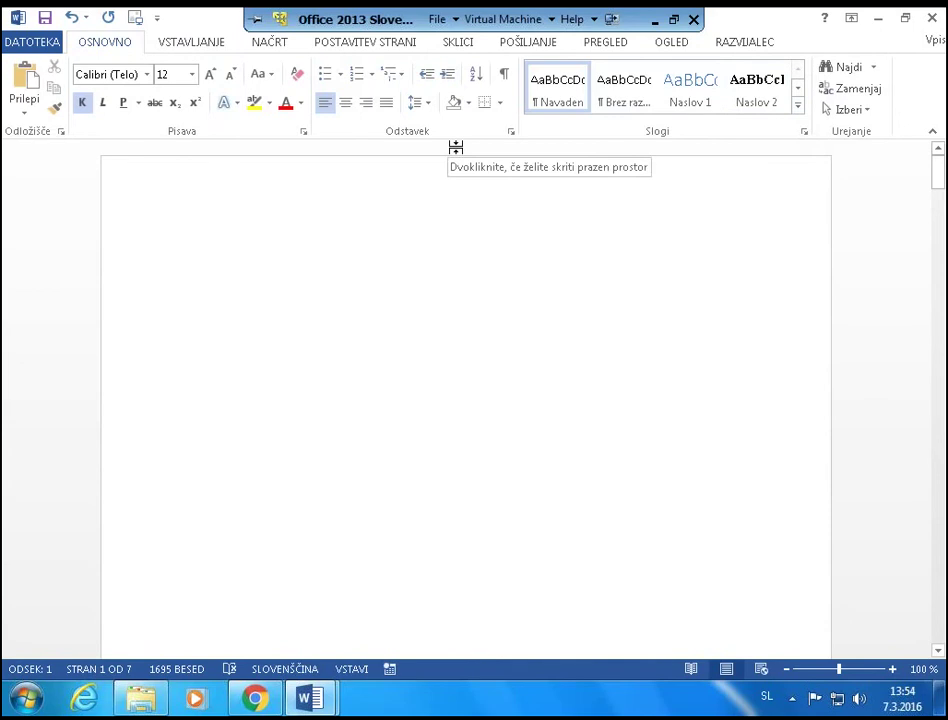
# Insert the Samodejna tabela 1 table of contents from Sklici > Kazalo vsebine on page 1.
pyautogui.click(460, 44)
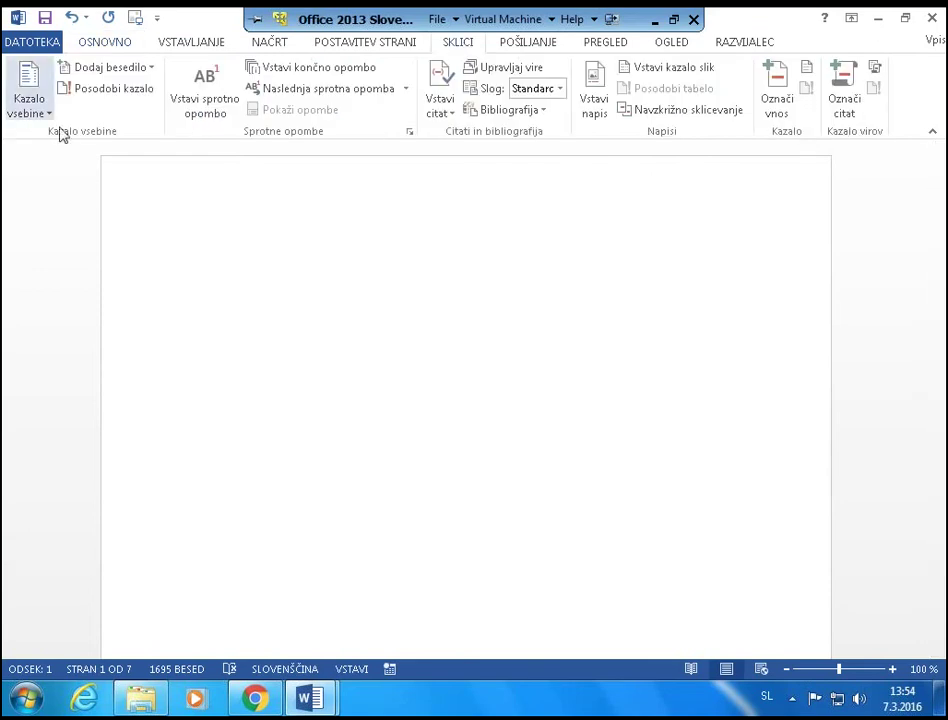
pyautogui.click(29, 100)
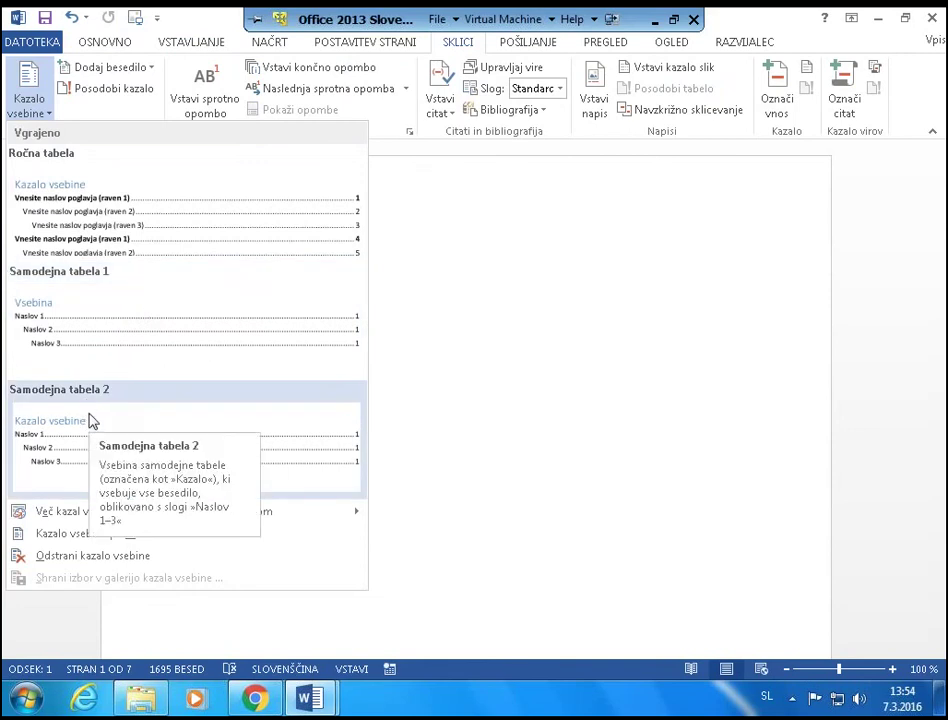
pyautogui.click(97, 313)
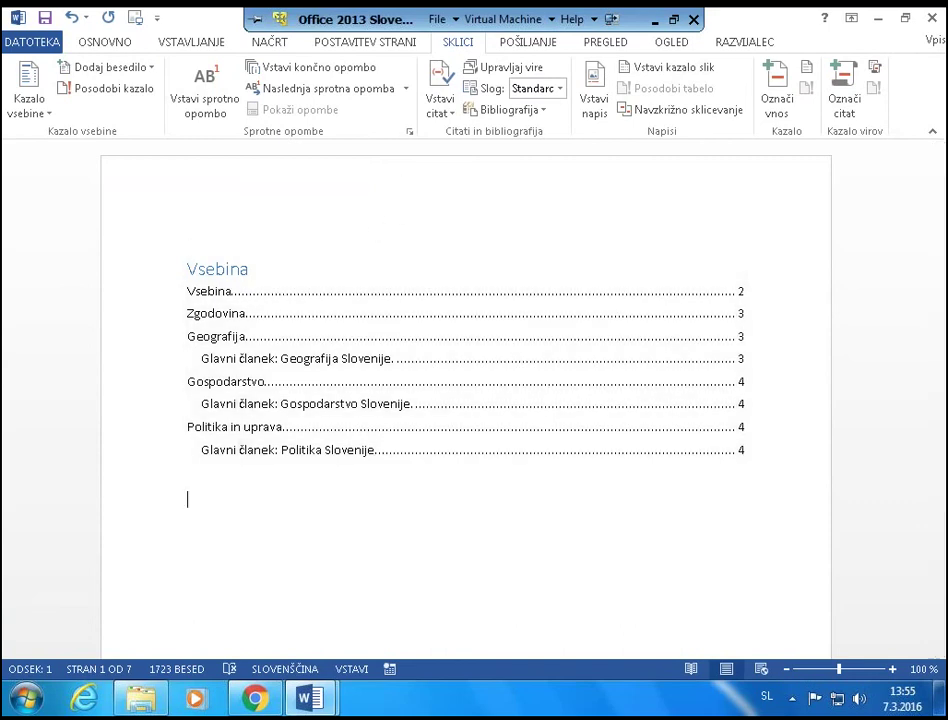
pyautogui.click(28, 100)
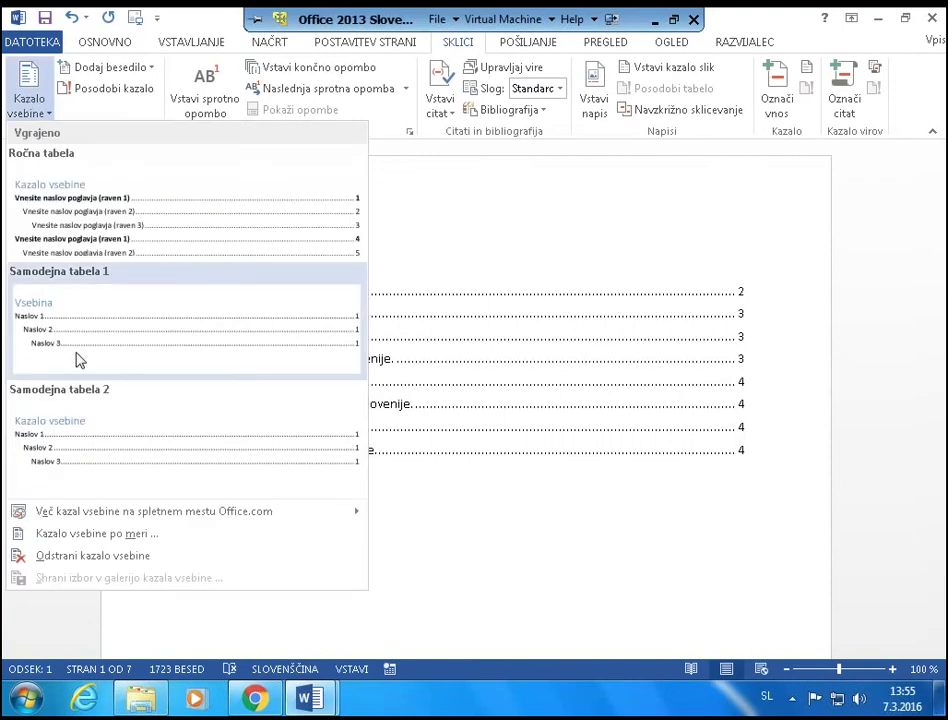
# Save with Ctrl+S, then insert empty lines above 'Slovenija je svojo državnost' on page 2.
pyautogui.click(504, 262)
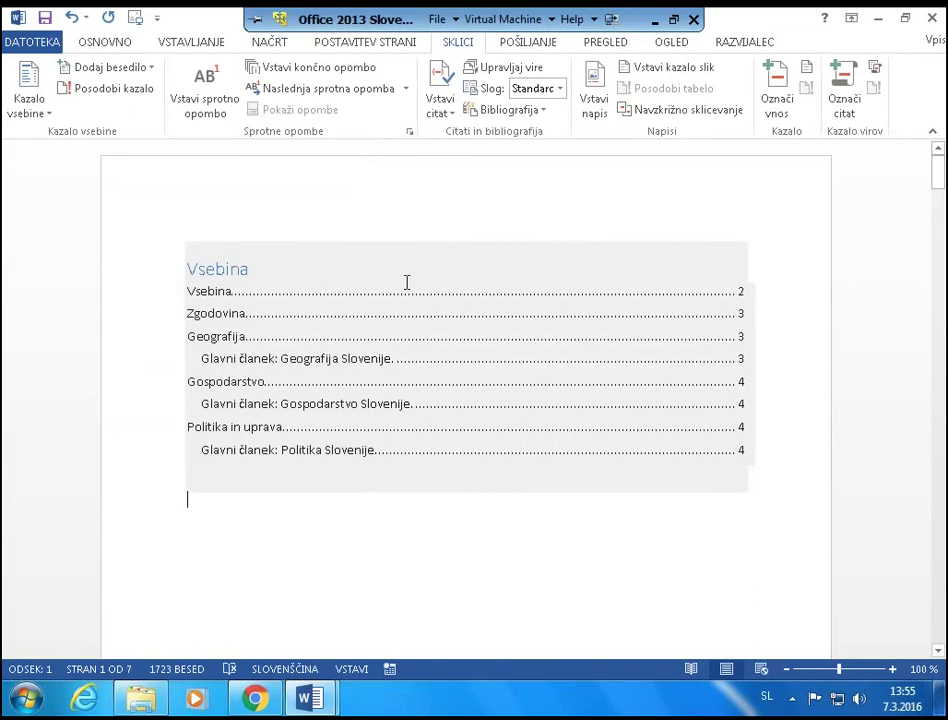
pyautogui.hotkey('ctrl', 's')
pyautogui.scroll(-10, 430, 268)
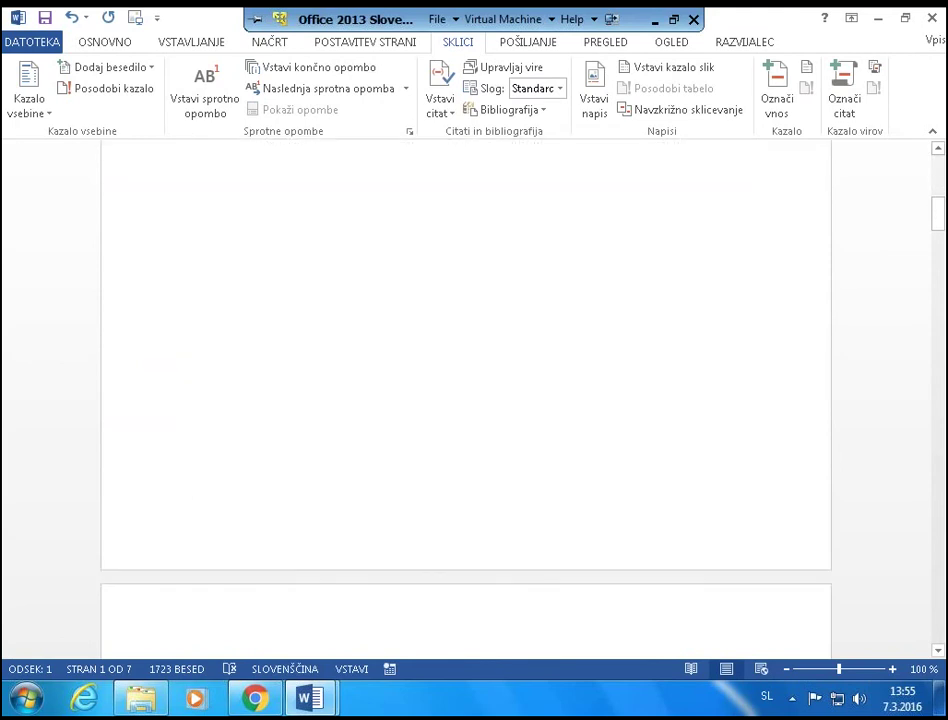
pyautogui.scroll(-8, 249, 358)
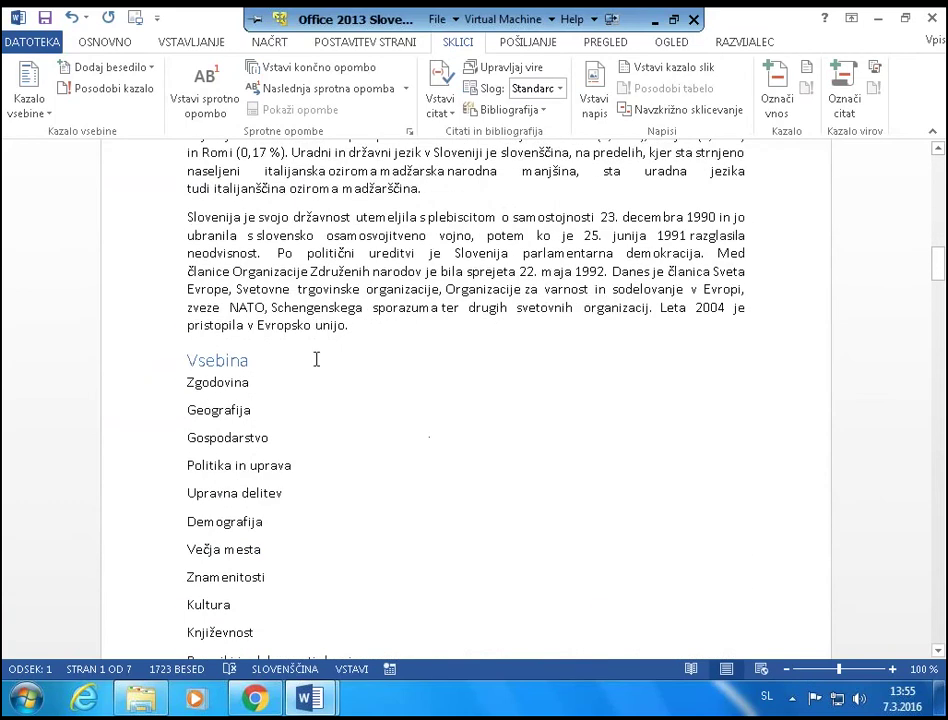
pyautogui.click(249, 361)
pyautogui.click(75, 40)
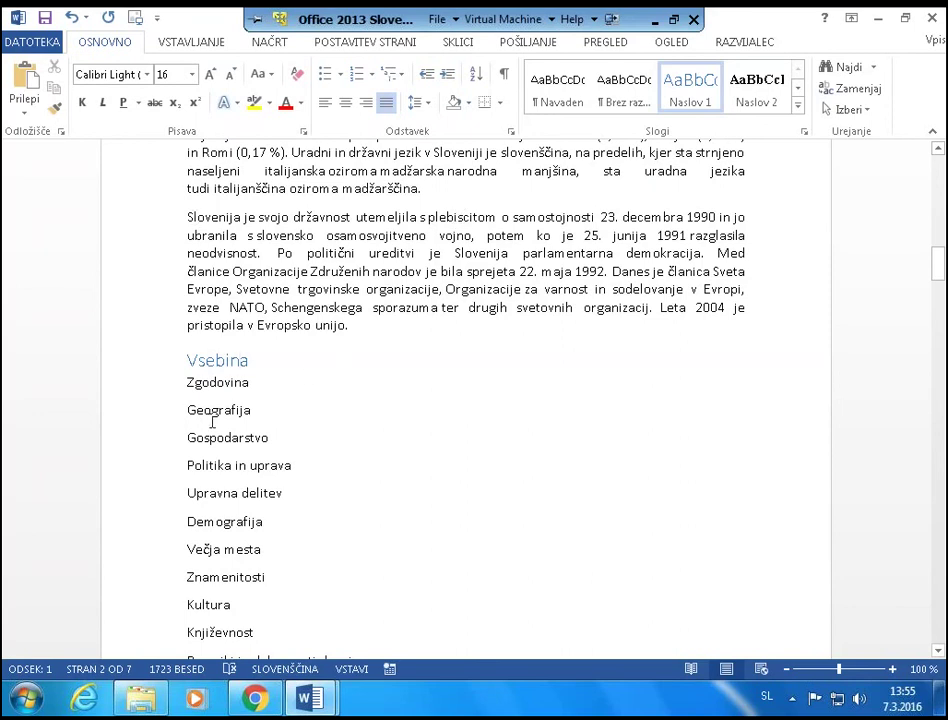
pyautogui.hotkey('ctrl', 'Up')
pyautogui.hotkey('ctrl', 'Up')
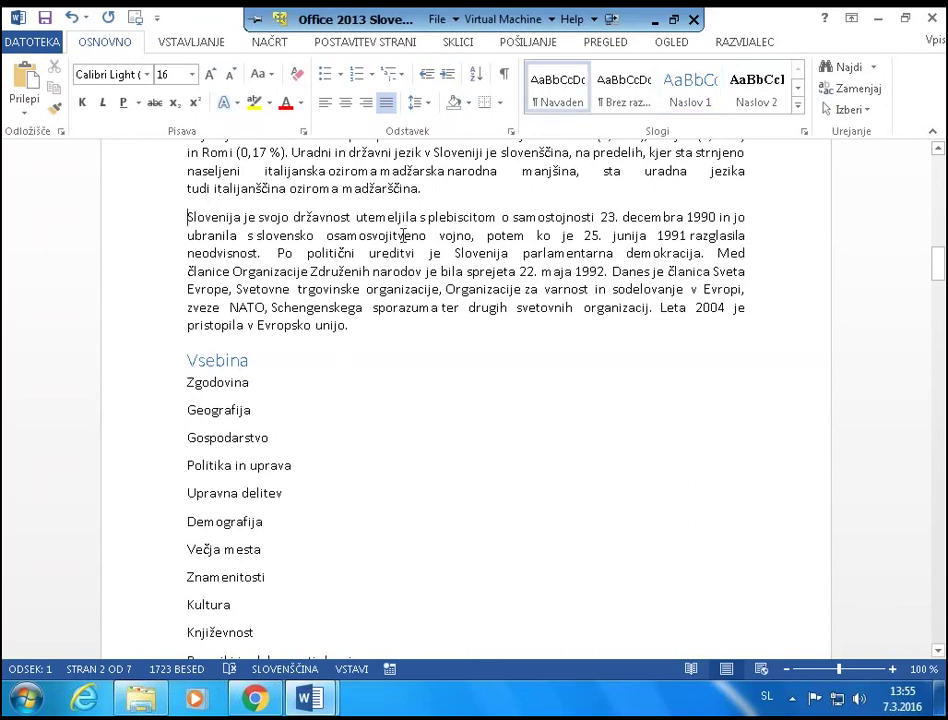
pyautogui.press('Return')
pyautogui.press('Return')
pyautogui.press('Up')
pyautogui.press('Up')
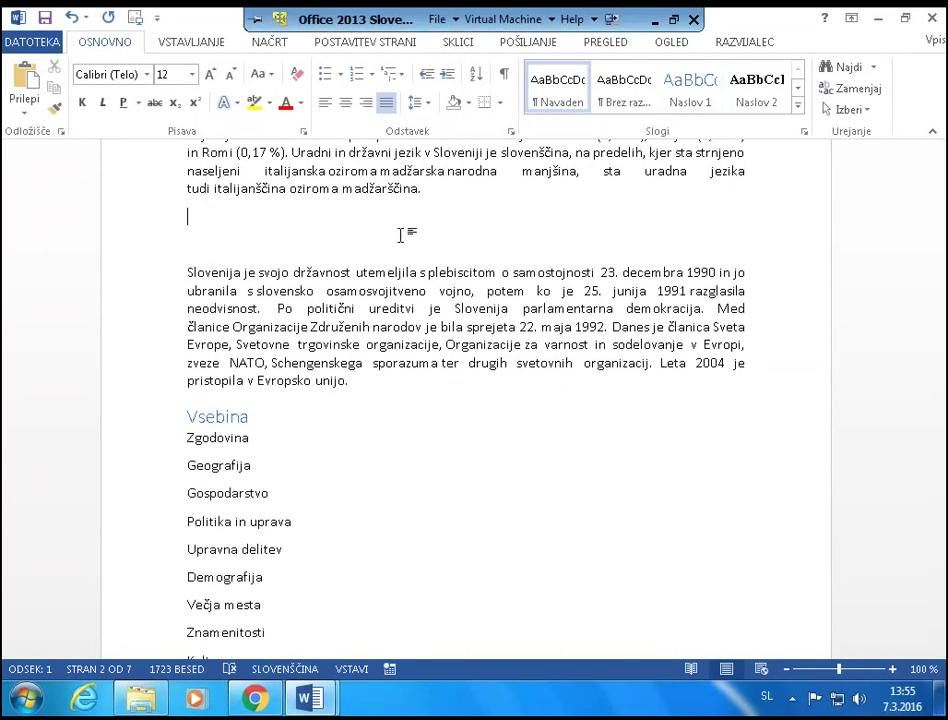
# Enlarge the font and type the '1 Naslov' heading line, starting a new line below.
pyautogui.click(210, 75)
pyautogui.click(210, 75)
pyautogui.click(210, 75)
pyautogui.click(210, 75)
pyautogui.click(210, 75)
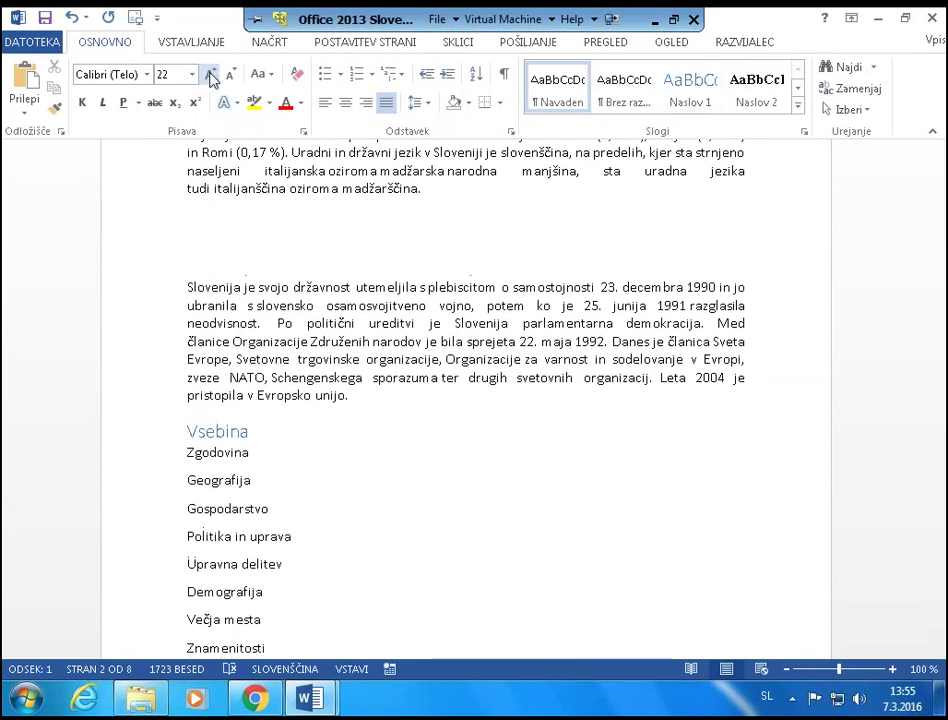
pyautogui.write('1')
pyautogui.write('nASLOV')
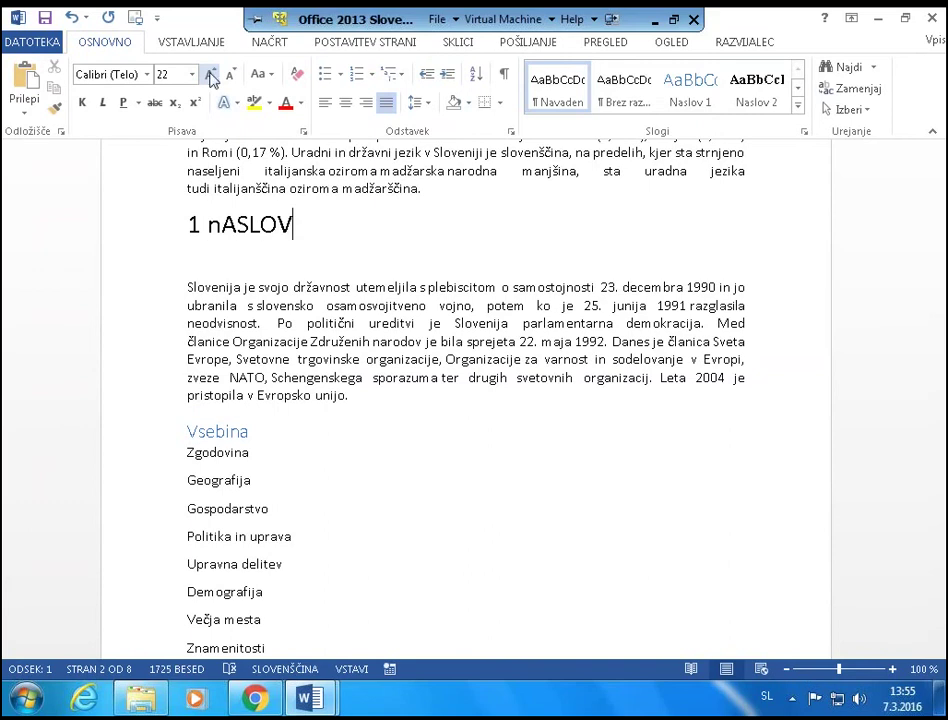
pyautogui.press('Return')
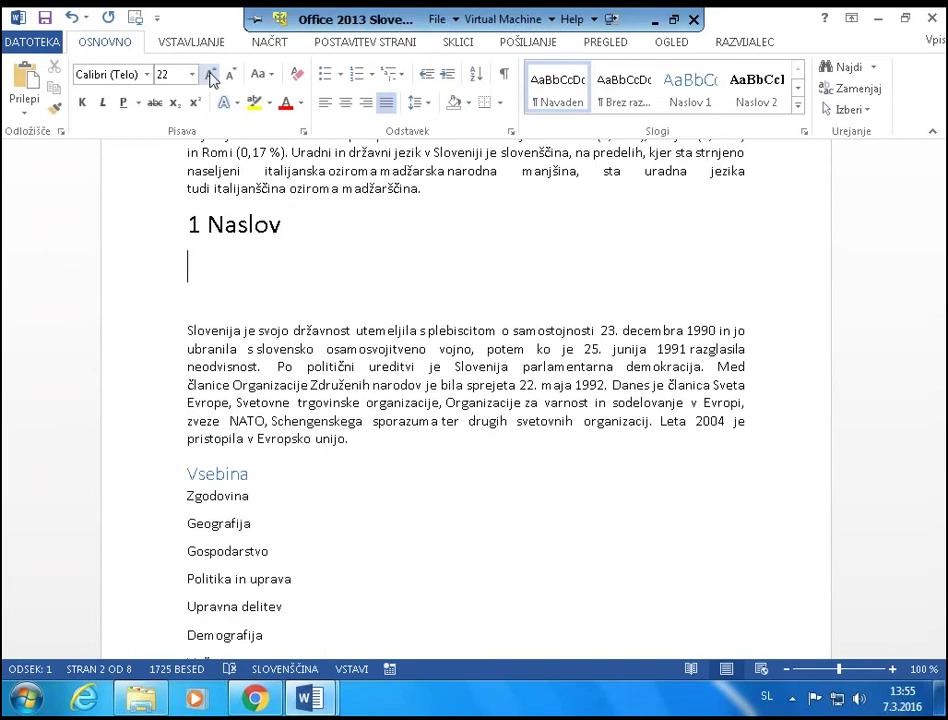
# Type headings '1.1 Naslov 2' and '1.2 naslov 2', then demote to '1.2.1 Naslov 3'.
pyautogui.write('1.1 Naslov ')
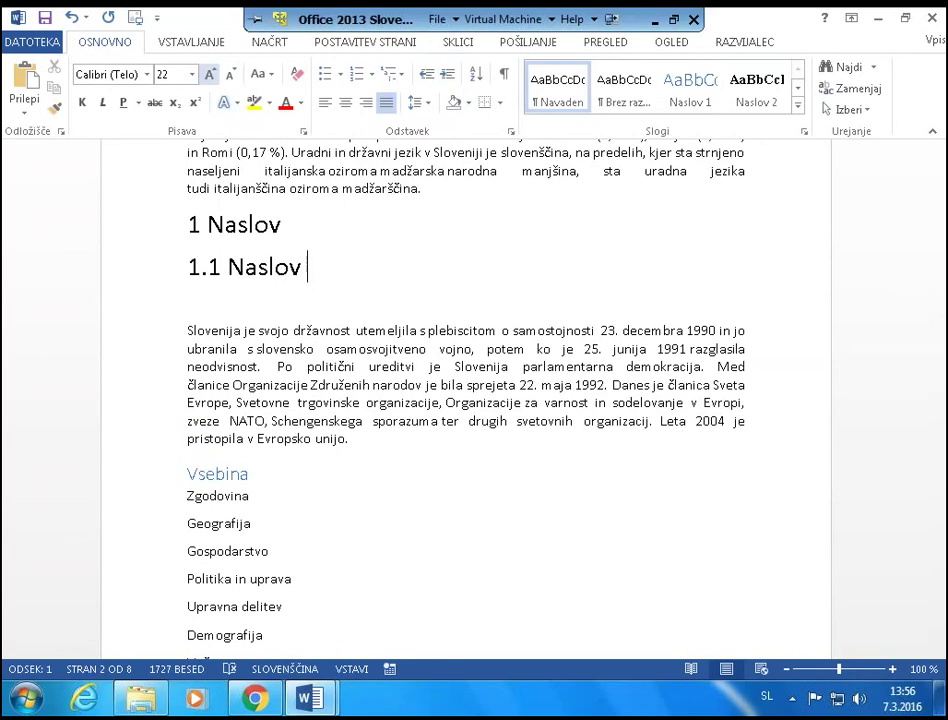
pyautogui.write('2')
pyautogui.press('Return')
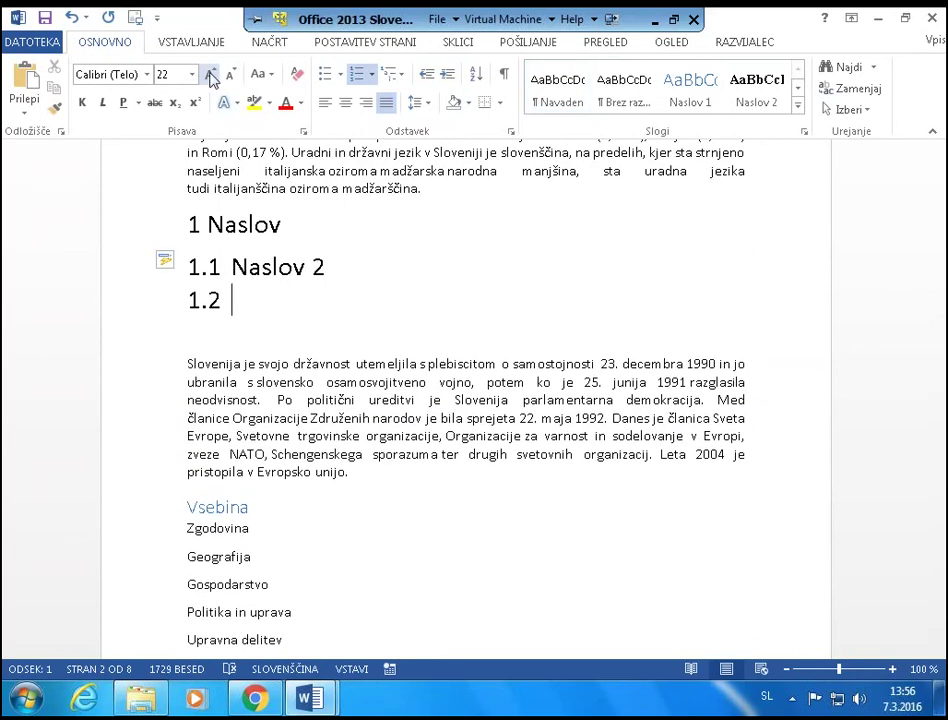
pyautogui.write('nasl')
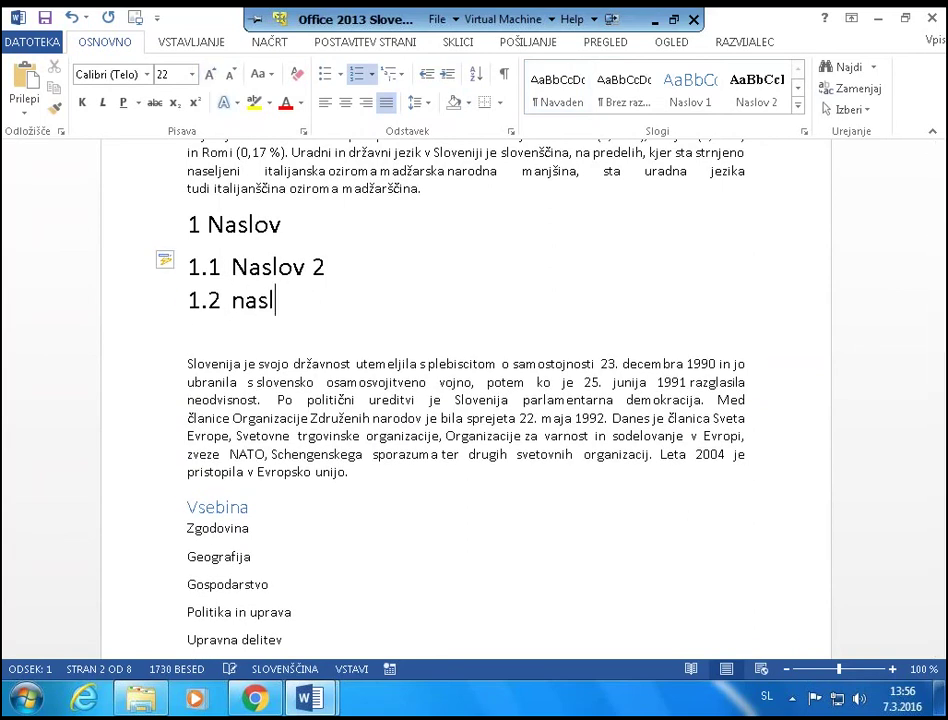
pyautogui.write('ov 2')
pyautogui.press('Return')
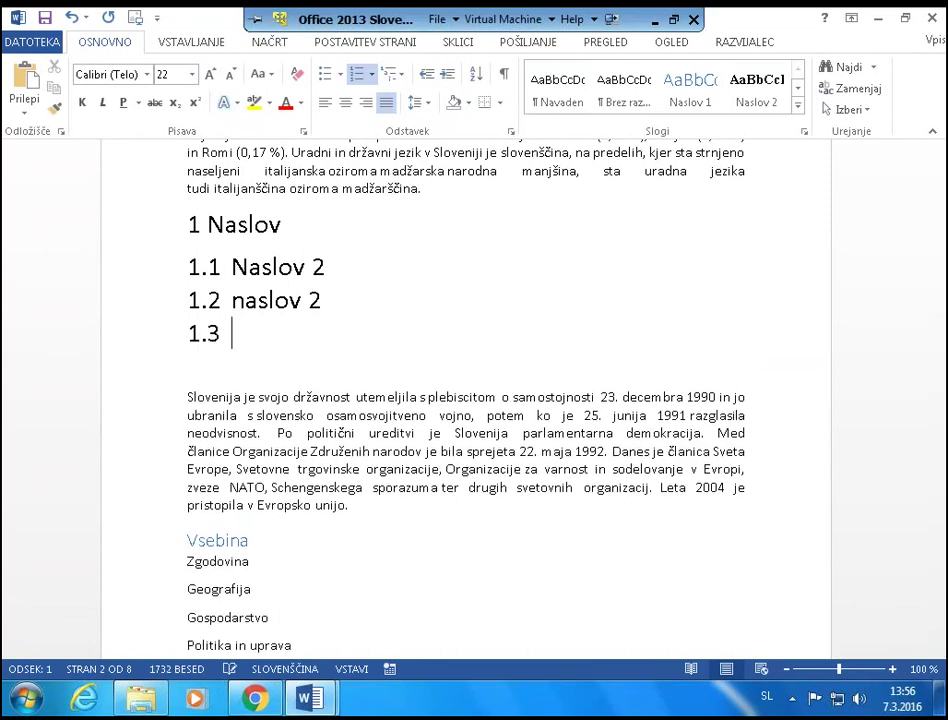
pyautogui.press('Tab')
pyautogui.write('Naslov 3')
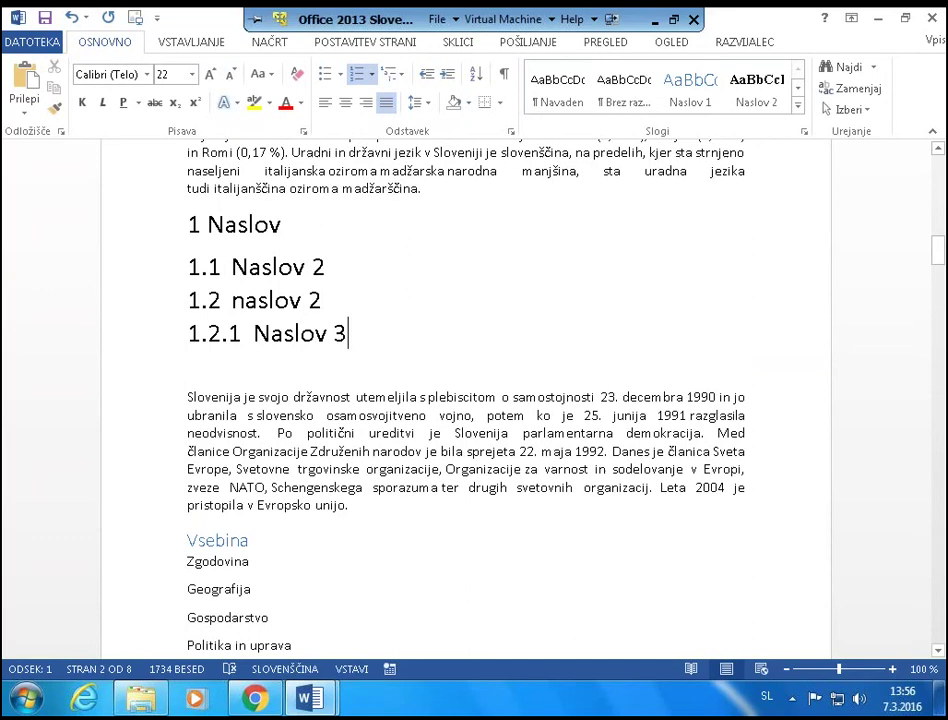
# Move the caret into the Vsebina heading.
pyautogui.click(300, 365)
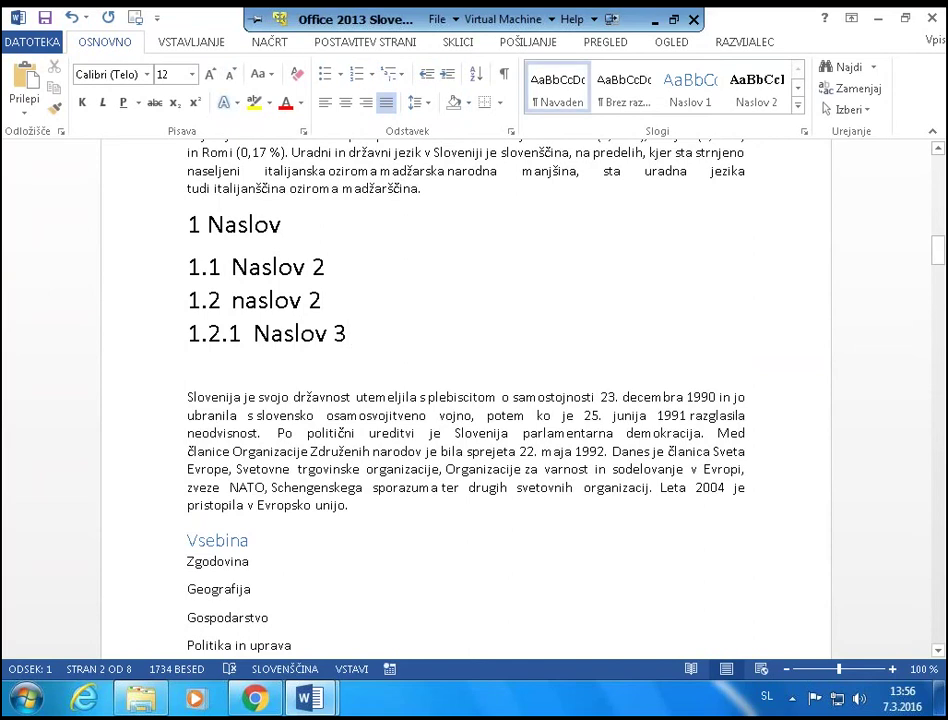
pyautogui.scroll(-1, 342, 415)
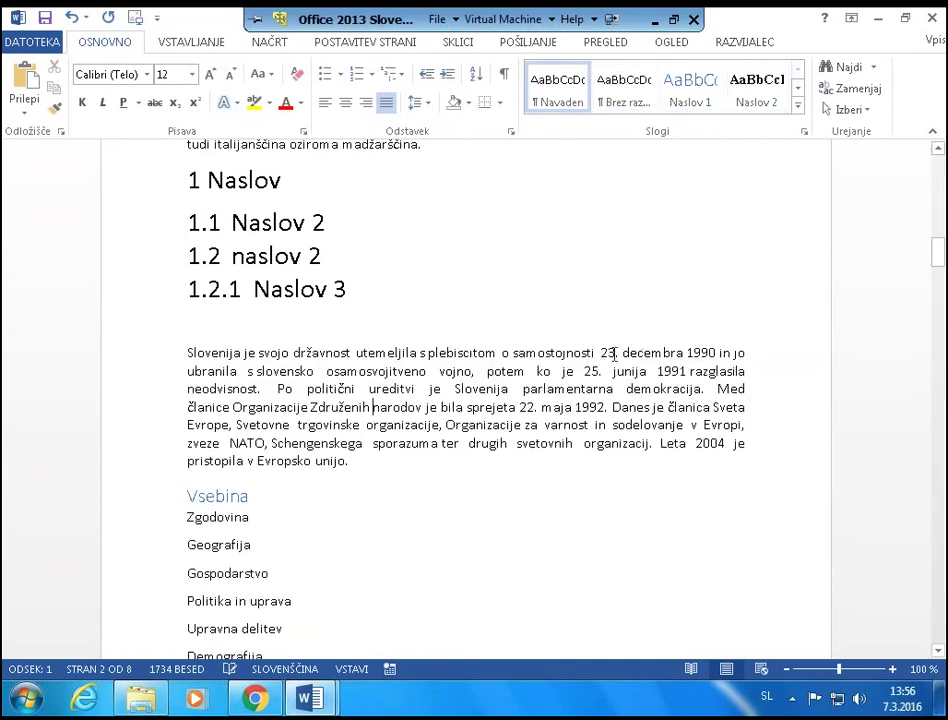
pyautogui.click(220, 498)
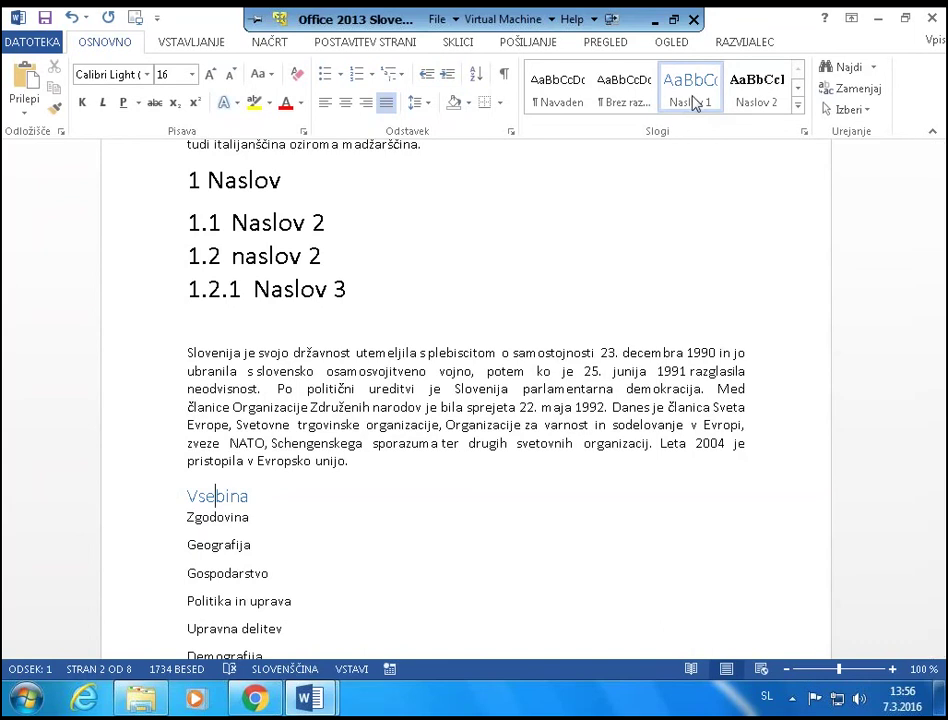
pyautogui.click(740, 95)
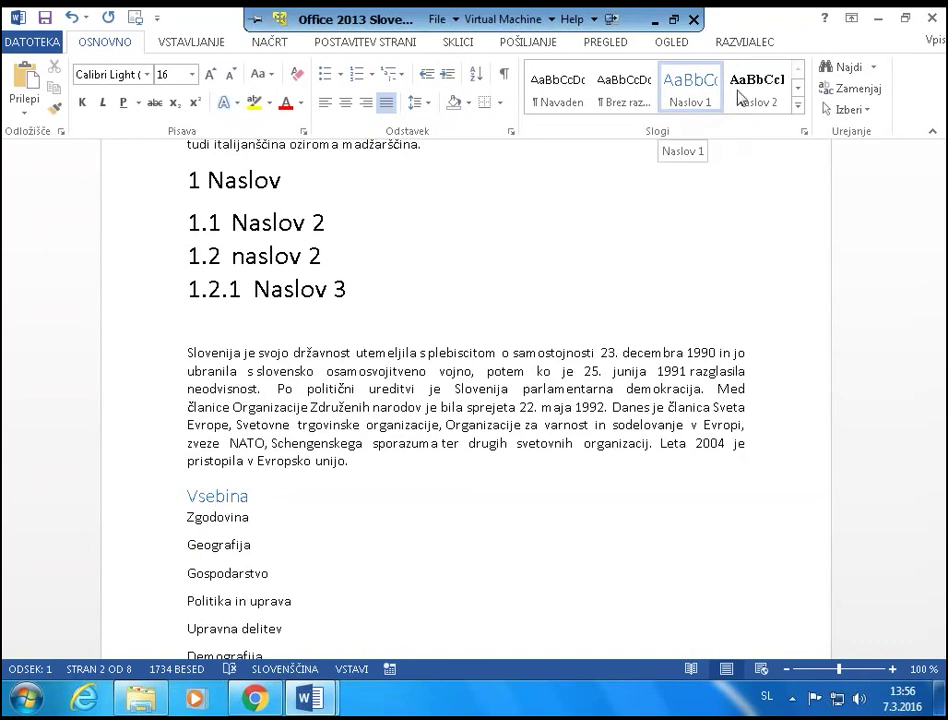
pyautogui.click(674, 118)
pyautogui.scroll(-2, 256, 455)
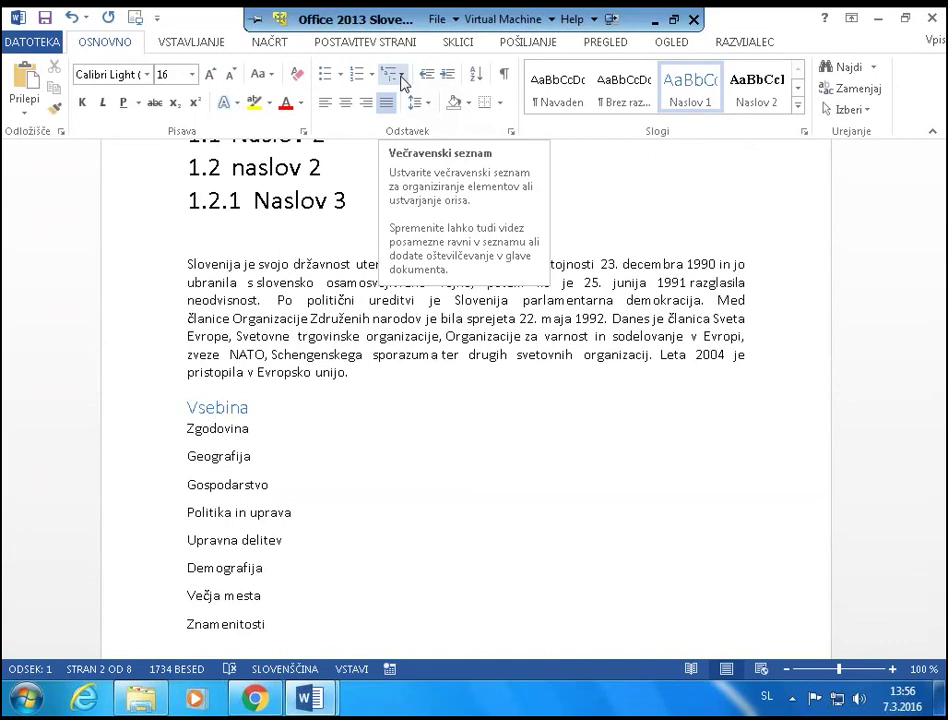
# Apply the '1 Naslov 1 / 1.1 Naslov 2' multilevel list so Vsebina reads '1 Vsebina'.
pyautogui.click(401, 80)
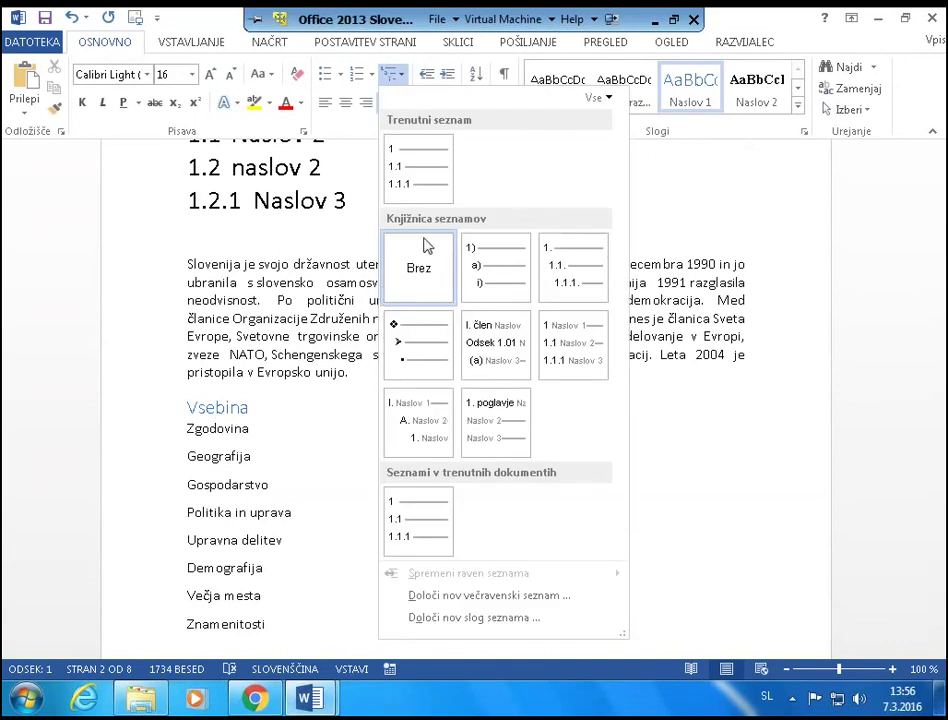
pyautogui.moveTo(507, 353)
pyautogui.moveTo(580, 345)
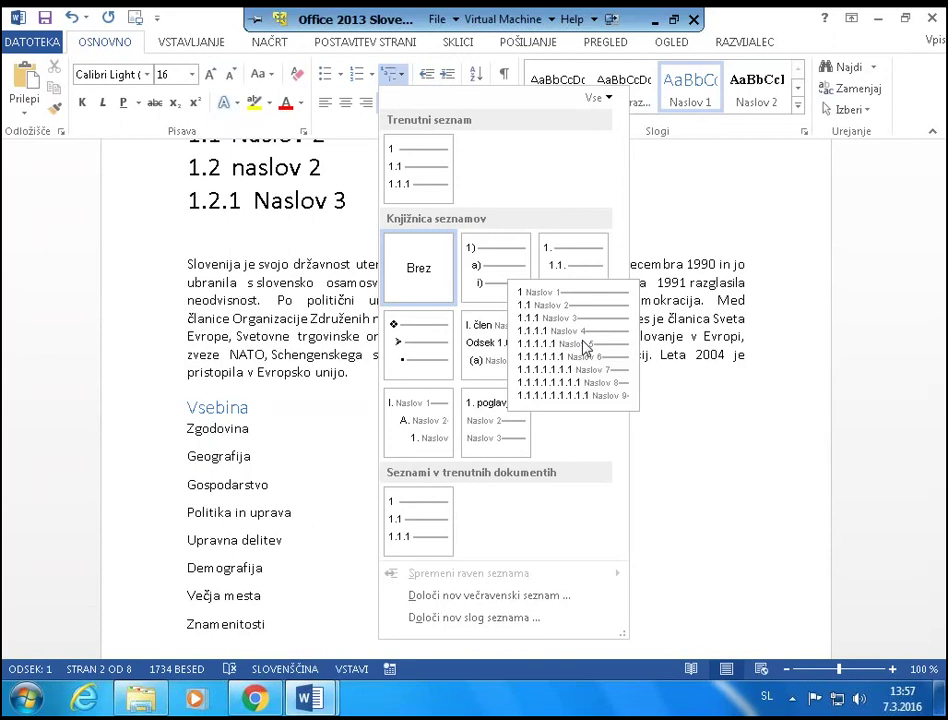
pyautogui.click(585, 345)
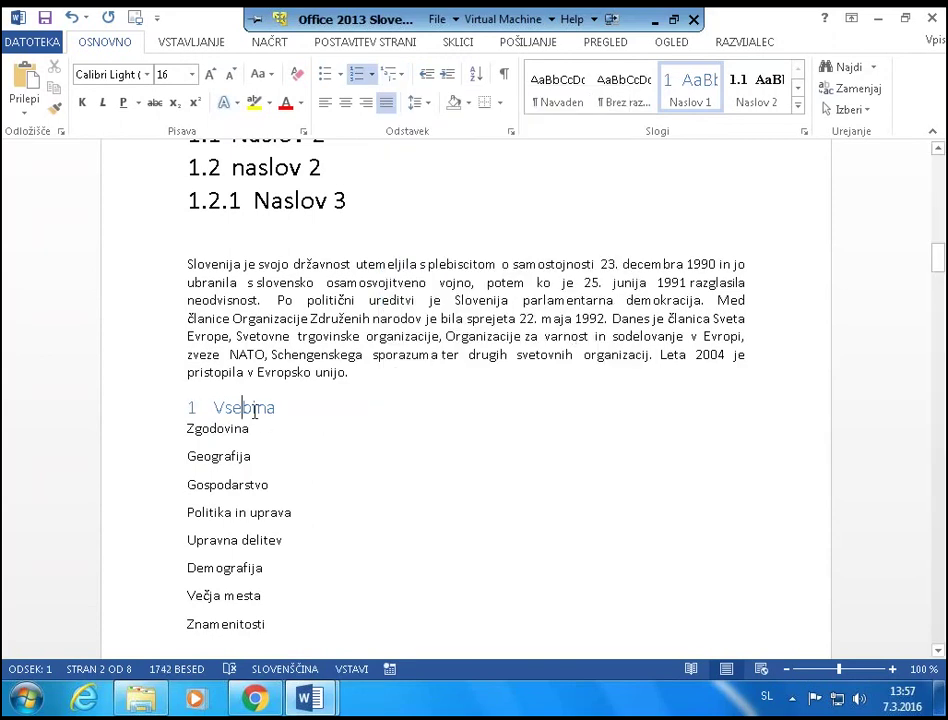
pyautogui.scroll(-15, 252, 408)
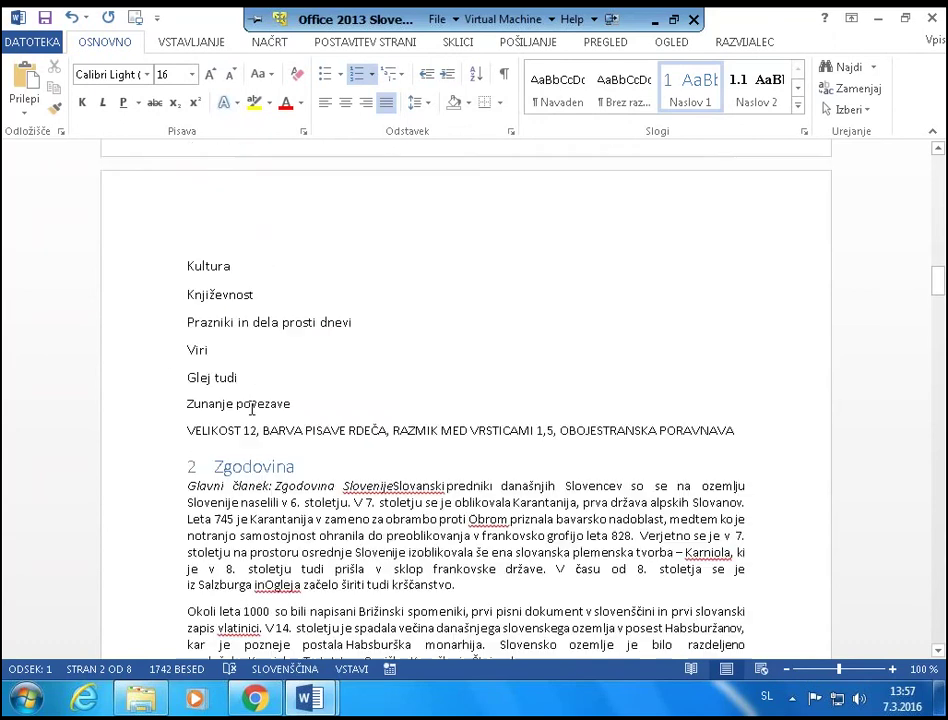
# Scroll past chapters 2–5 to the unnumbered Upravna delitev subsection under Politika in uprava.
pyautogui.scroll(-9, 330, 382)
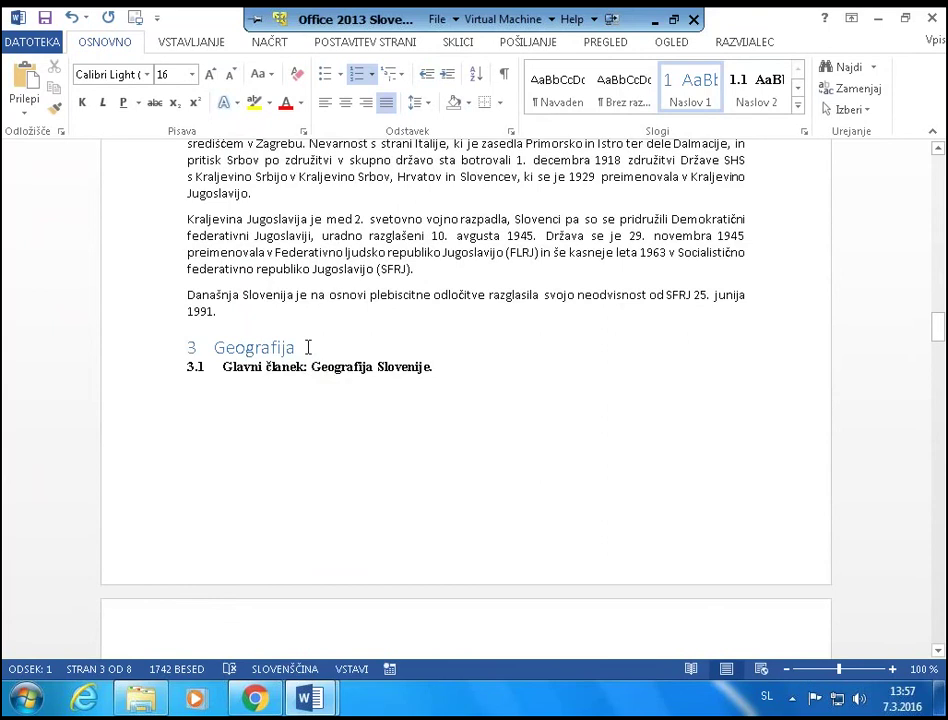
pyautogui.scroll(-2, 308, 347)
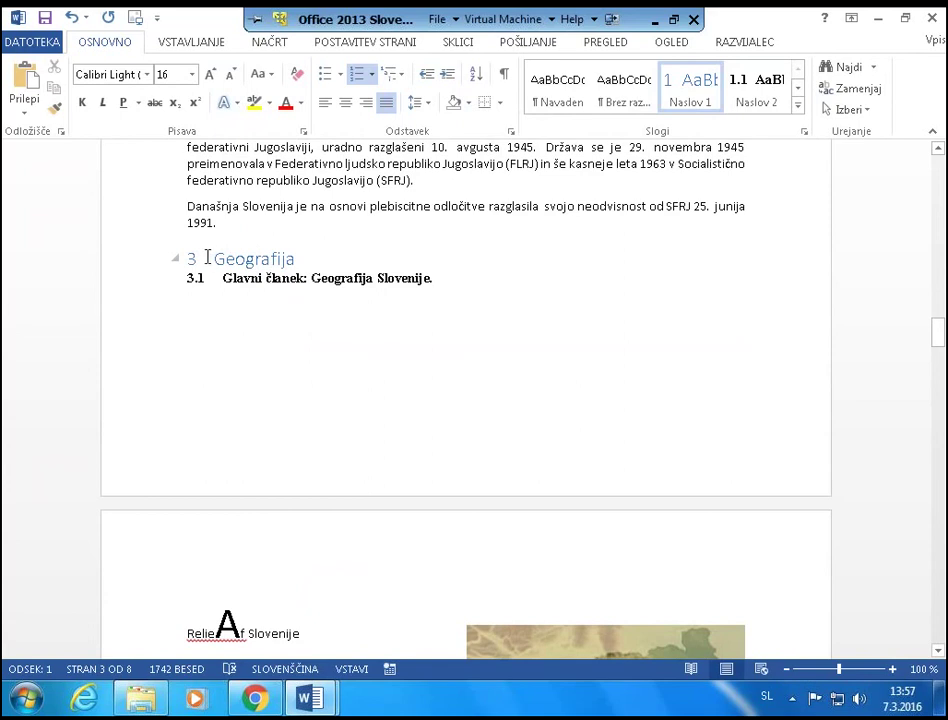
pyautogui.click(300, 277)
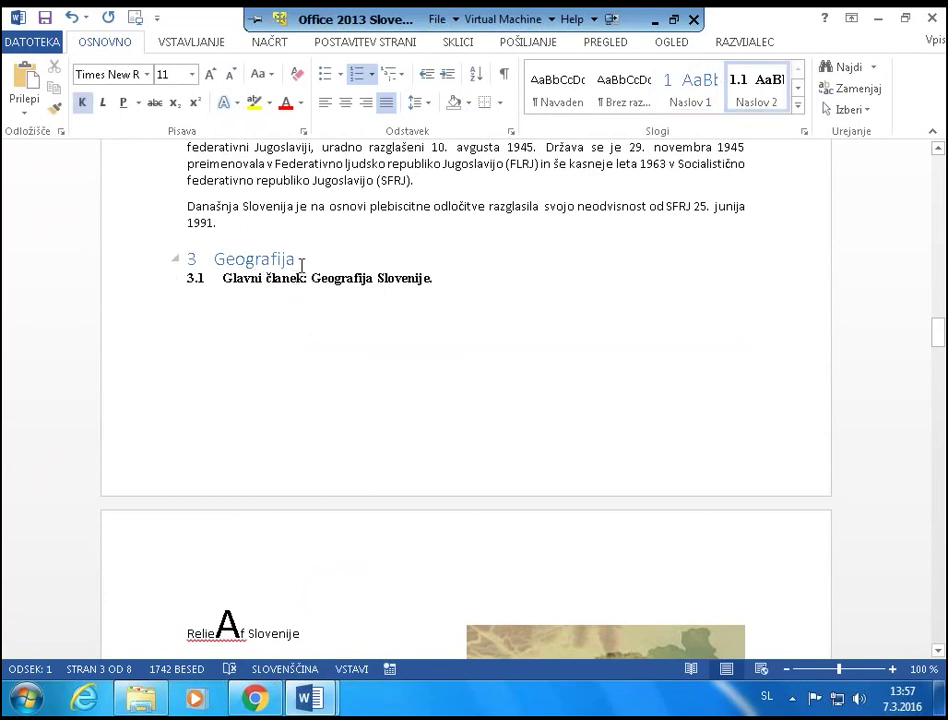
pyautogui.scroll(-8, 301, 265)
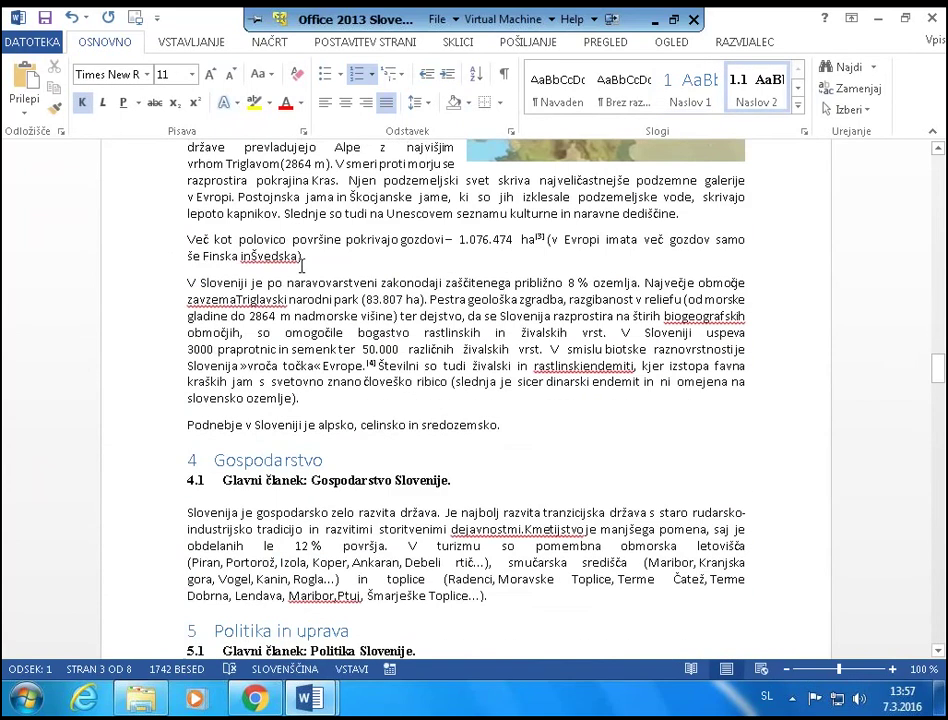
pyautogui.scroll(-15, 301, 265)
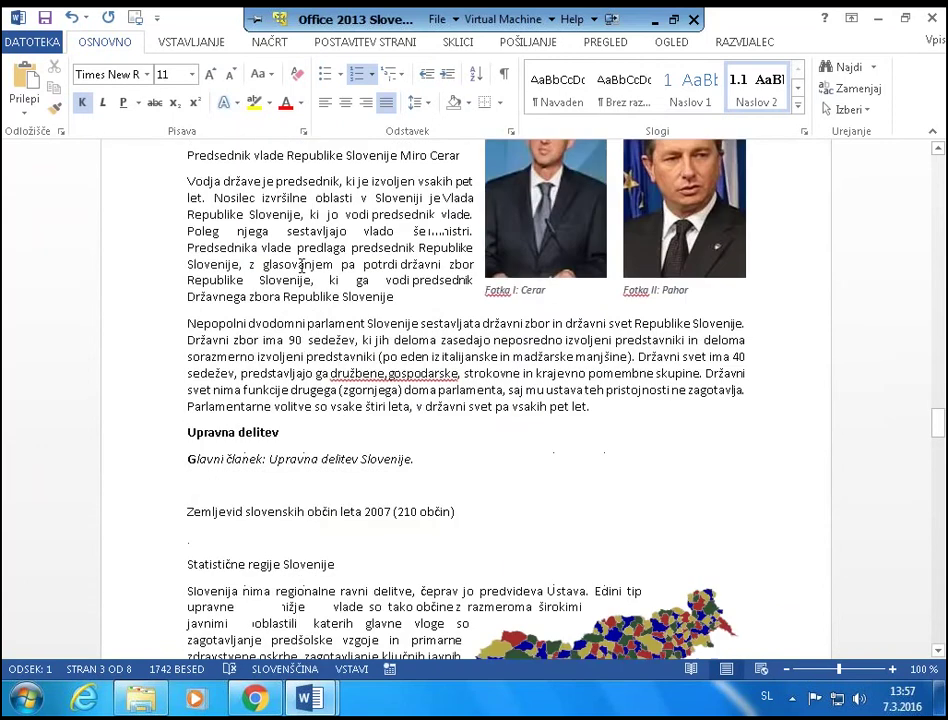
# Make Upravna delitev the numbered heading 6.
pyautogui.click(148, 302)
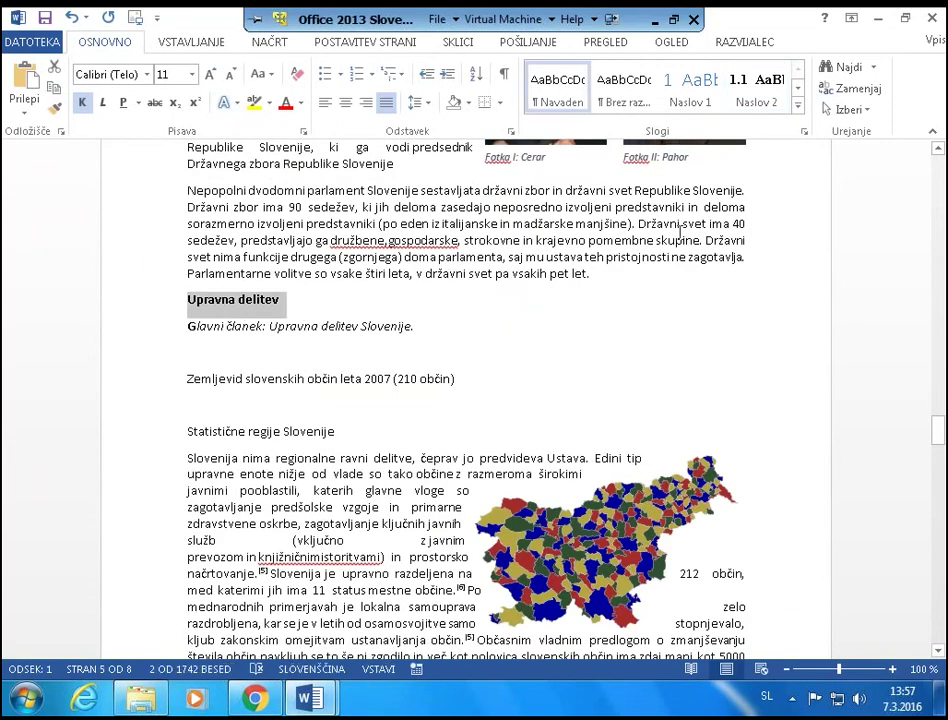
pyautogui.click(690, 88)
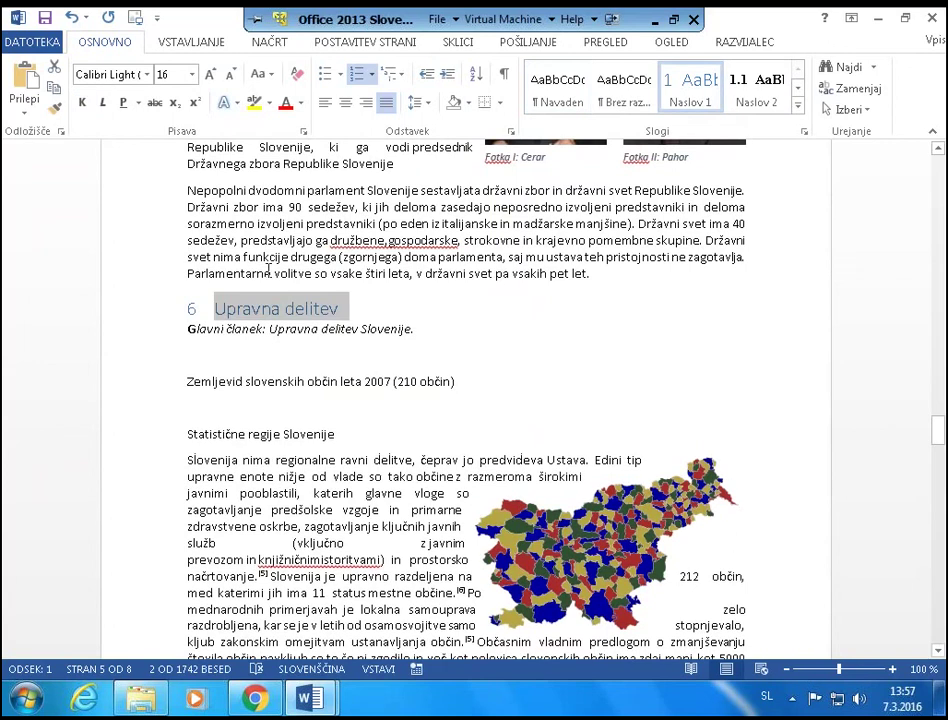
pyautogui.scroll(10, 316, 287)
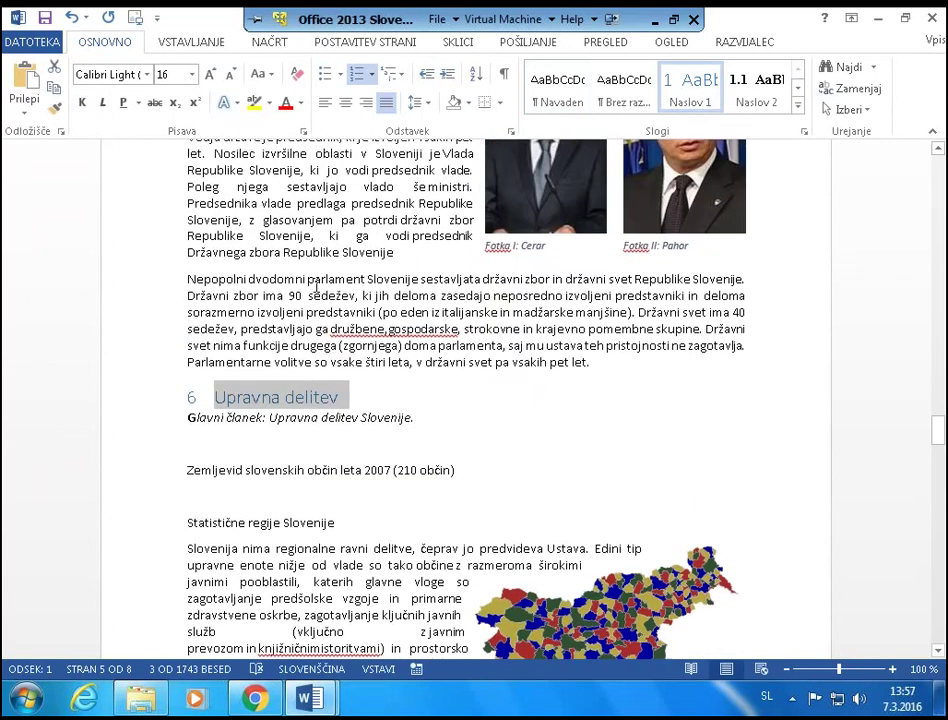
pyautogui.scroll(3, 207, 285)
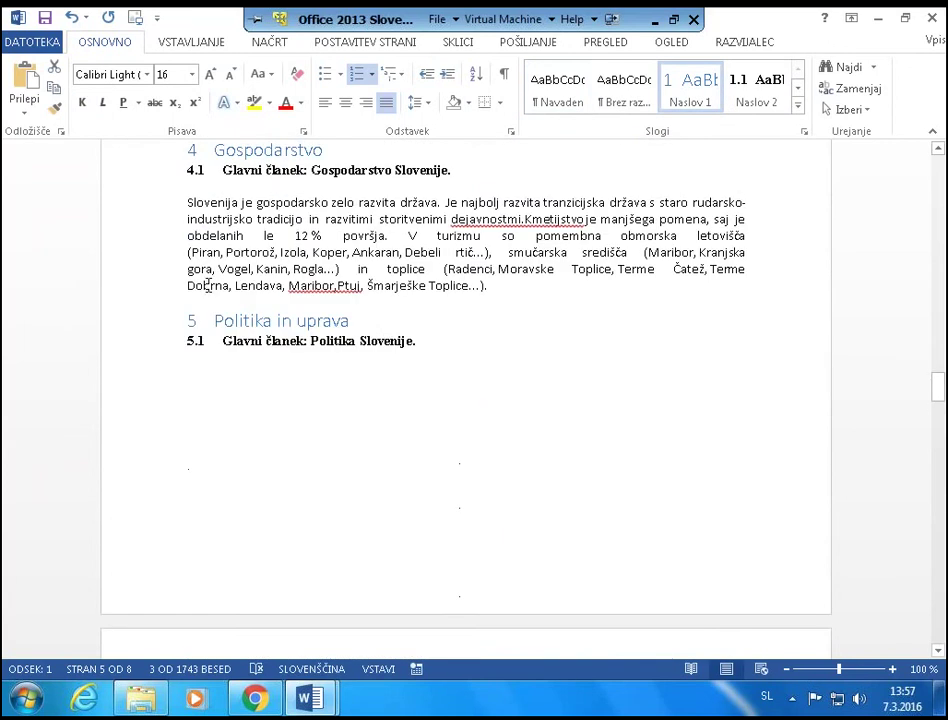
# Make Glavni članek the second-level heading 6.1 under Upravna delitev.
pyautogui.scroll(-10, 385, 327)
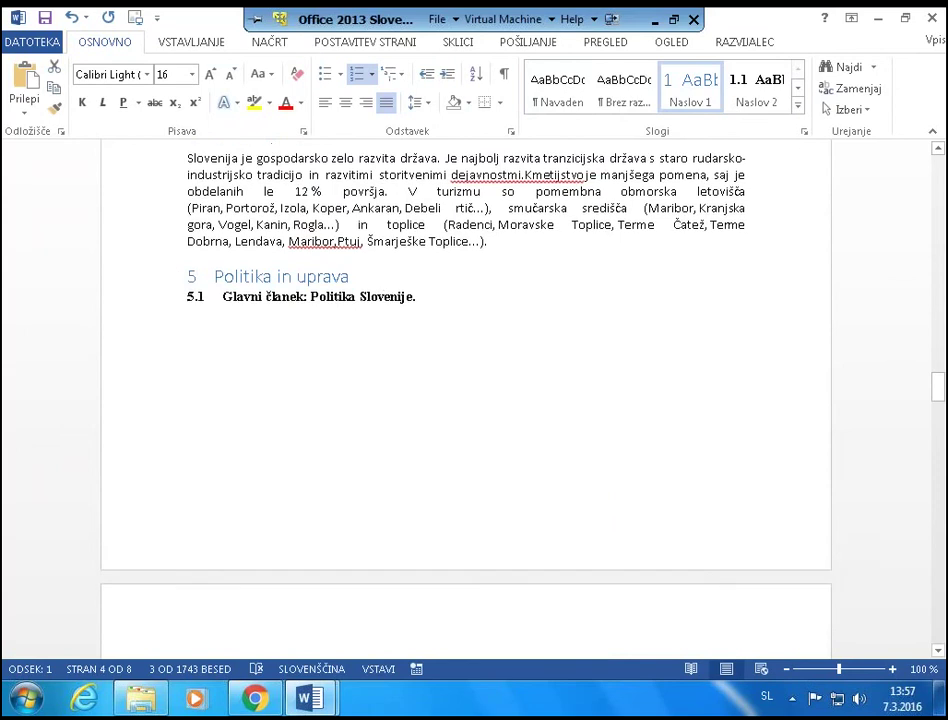
pyautogui.scroll(-3, 415, 400)
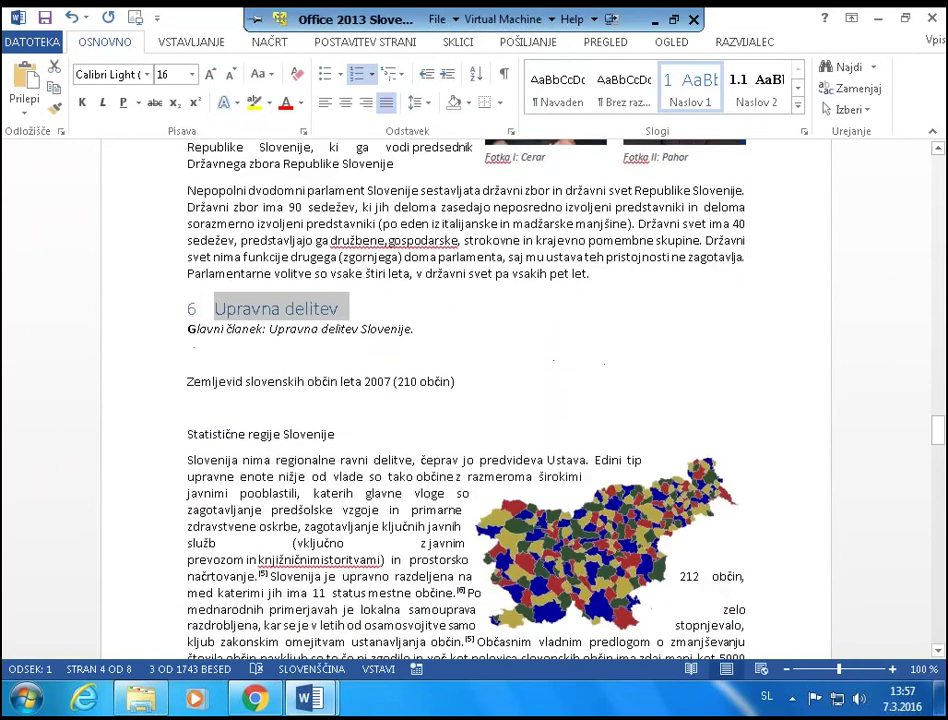
pyautogui.click(150, 329)
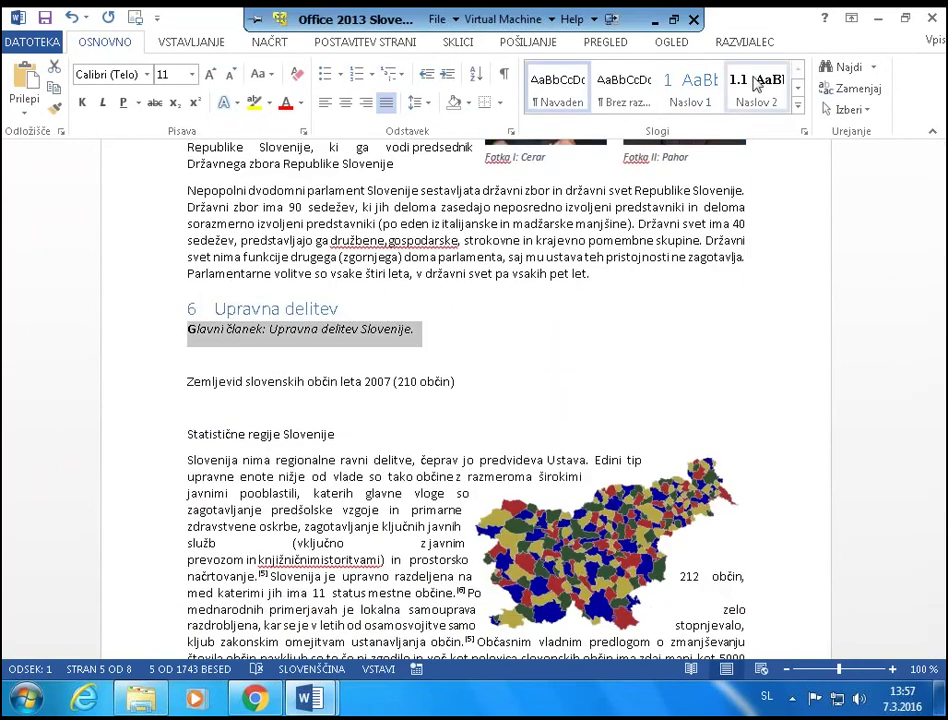
pyautogui.click(757, 88)
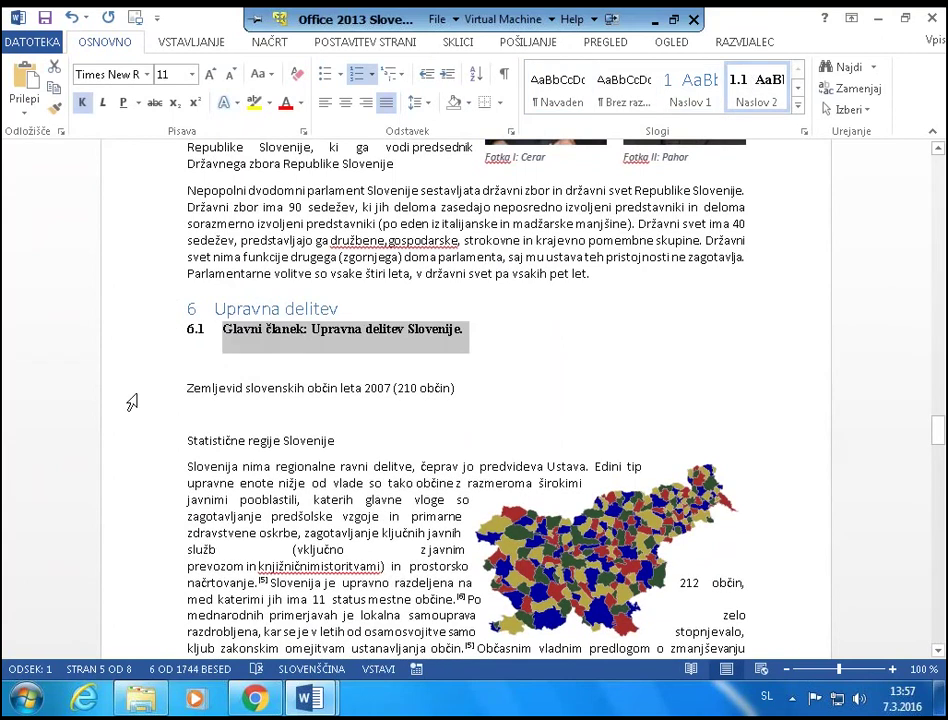
# Apply Naslov 3 to the Zemljevid slovenskih občin caption, making it heading 6.1.1.
pyautogui.click(133, 398)
pyautogui.click(797, 88)
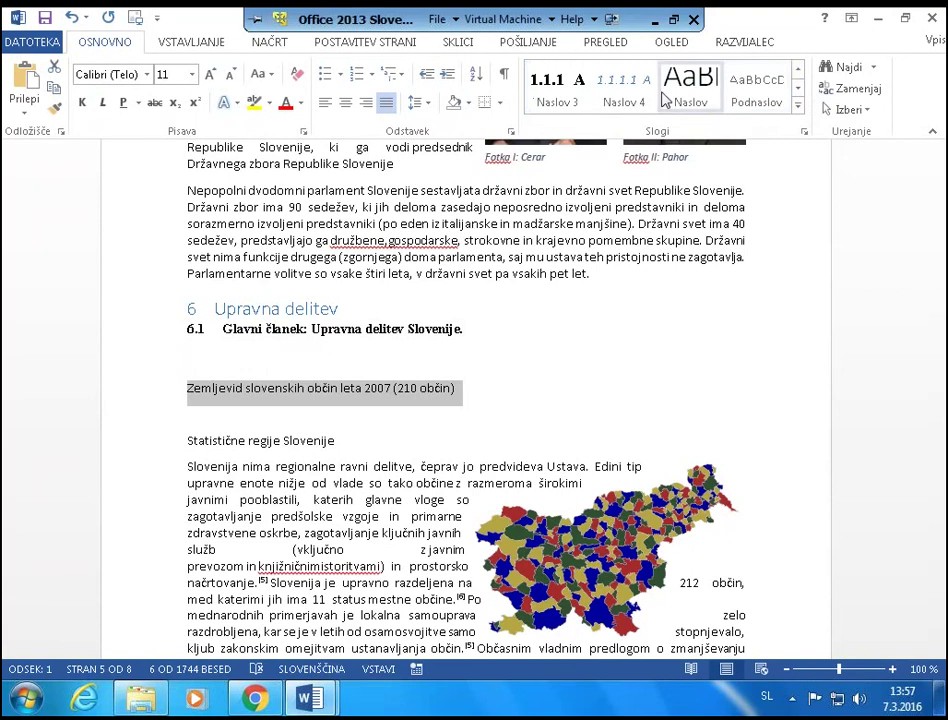
pyautogui.click(556, 95)
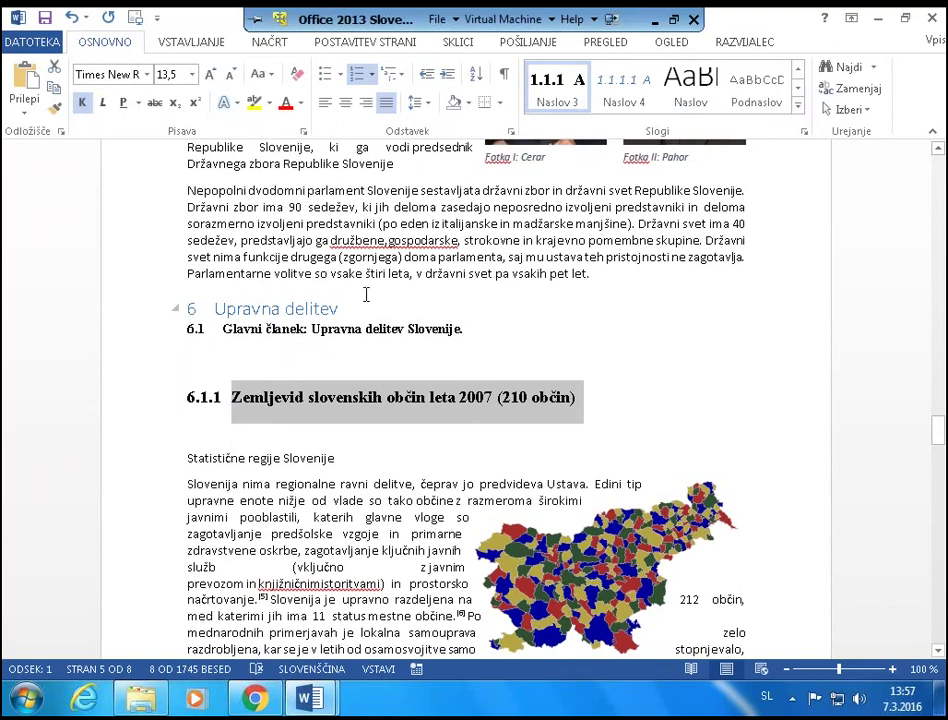
pyautogui.scroll(-12, 366, 295)
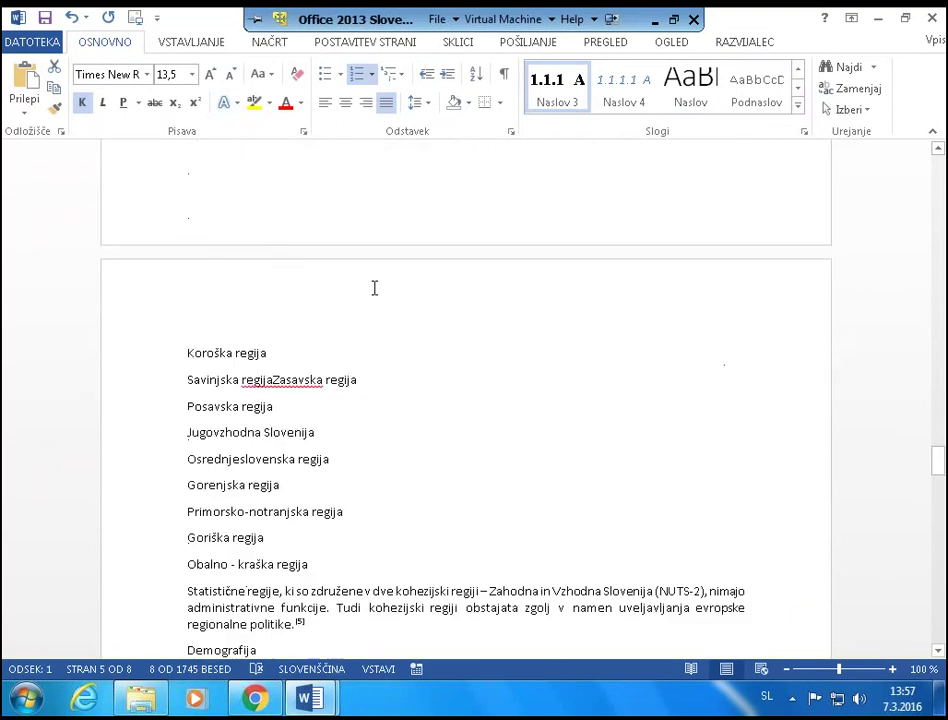
pyautogui.scroll(-16, 374, 288)
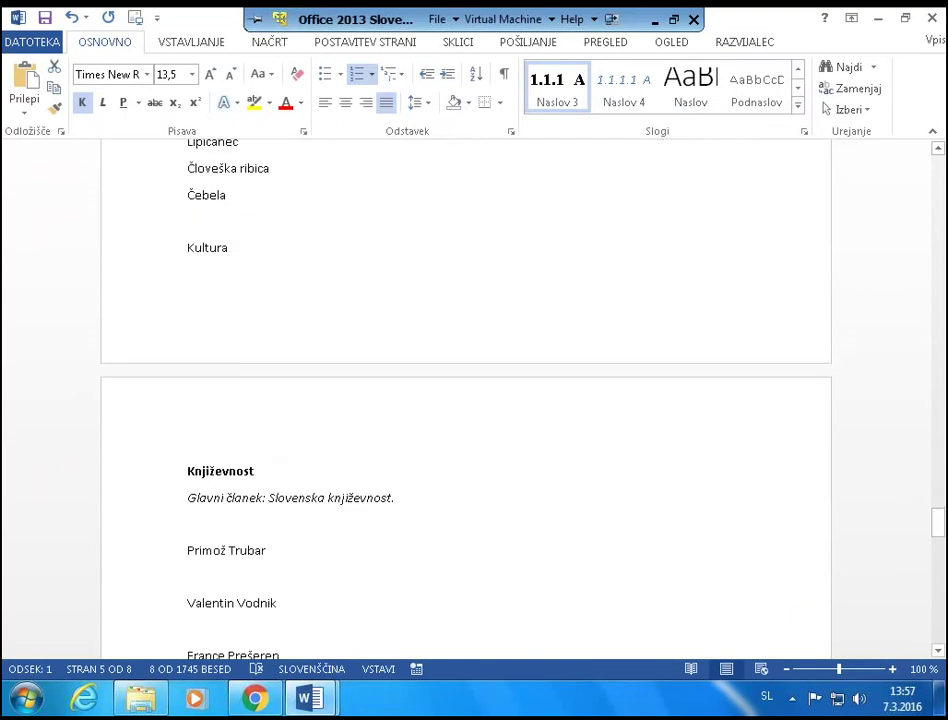
pyautogui.scroll(15, 466, 400)
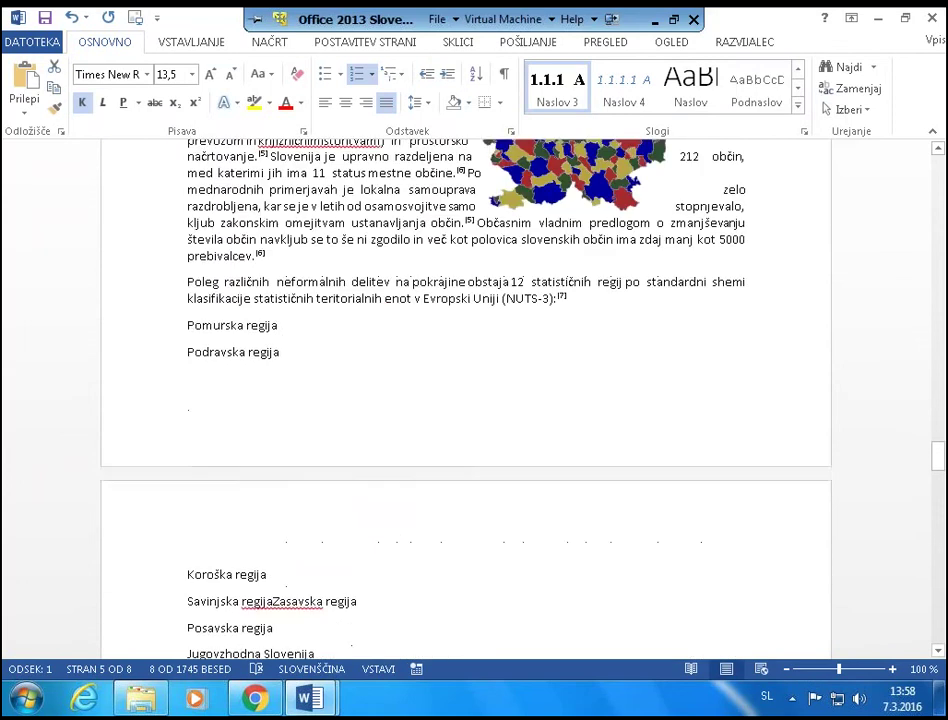
pyautogui.scroll(10, 399, 259)
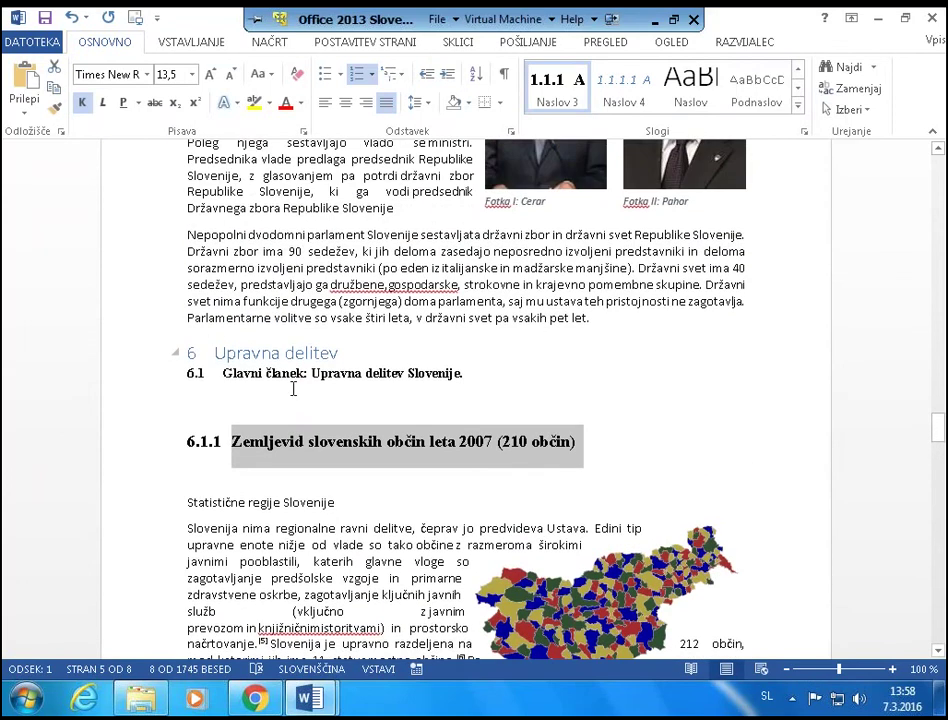
# Deselect the 6.1.1 heading and return to the Vsebina table of contents on page 1.
pyautogui.click(428, 382)
pyautogui.click(405, 410)
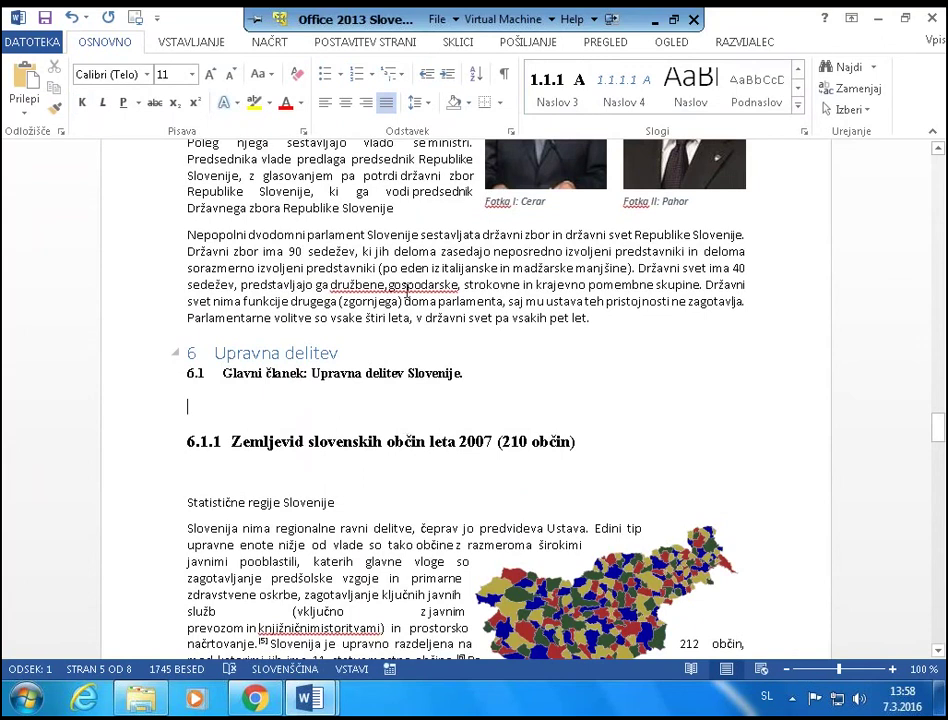
pyautogui.scroll(3, 420, 240)
pyautogui.scroll(8, 420, 237)
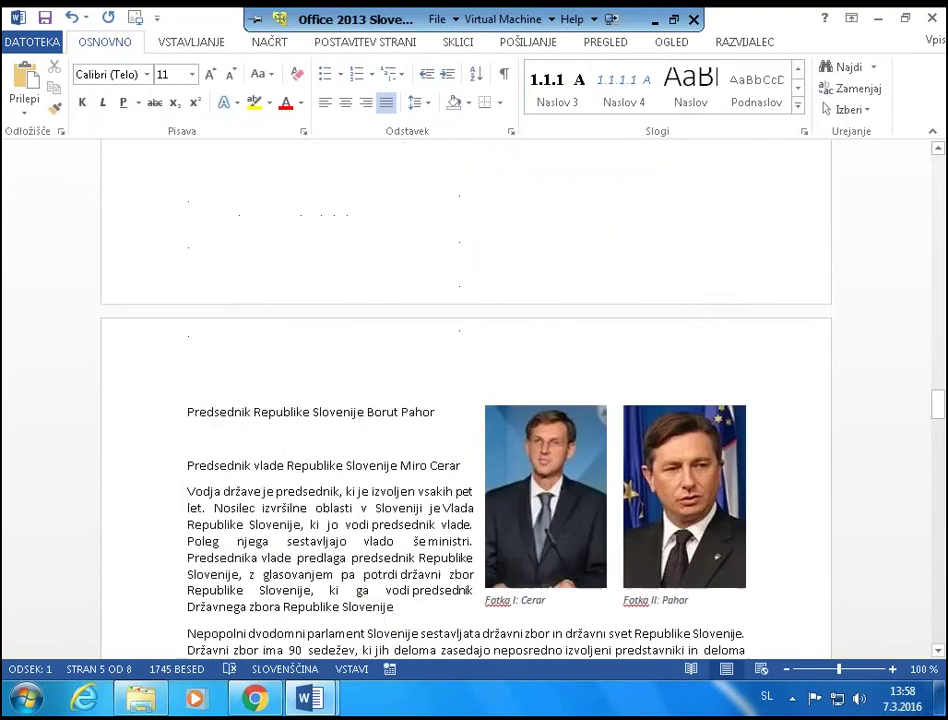
pyautogui.scroll(6, 420, 240)
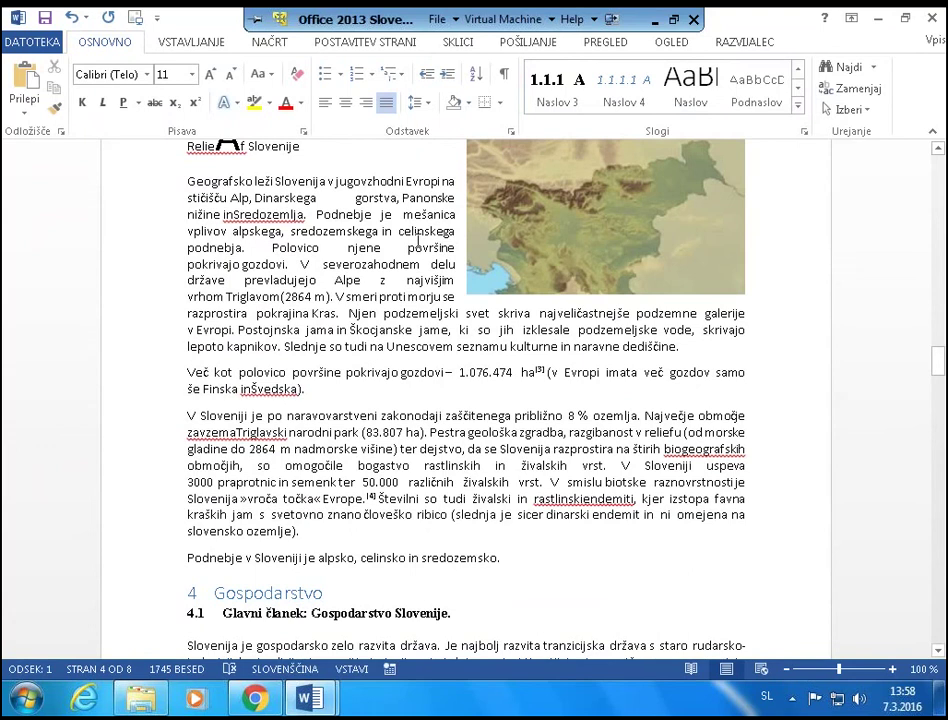
pyautogui.scroll(8, 410, 313)
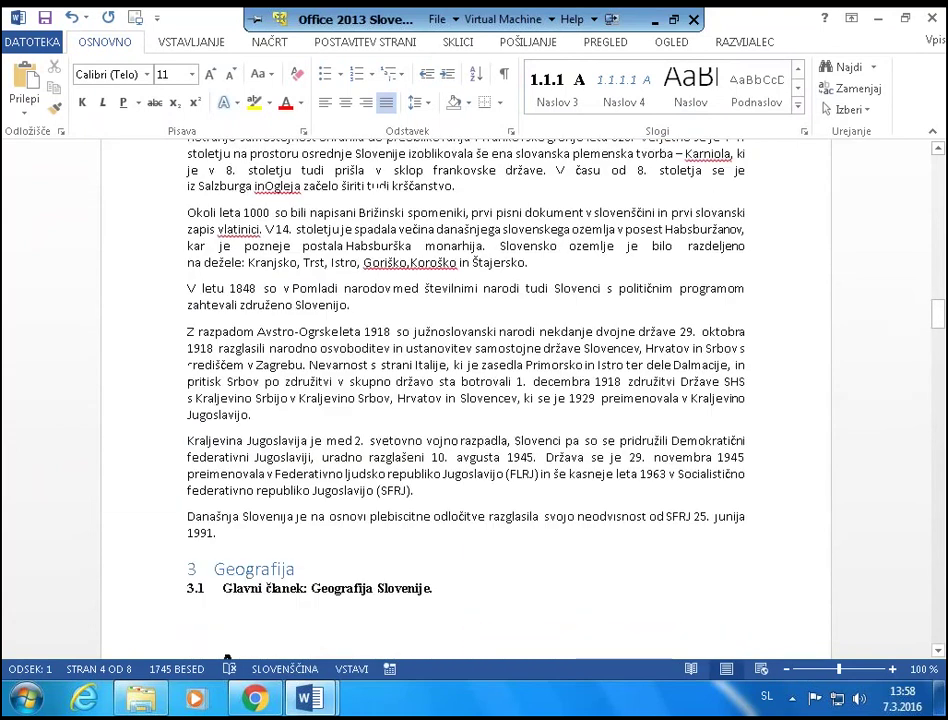
pyautogui.scroll(10, 408, 281)
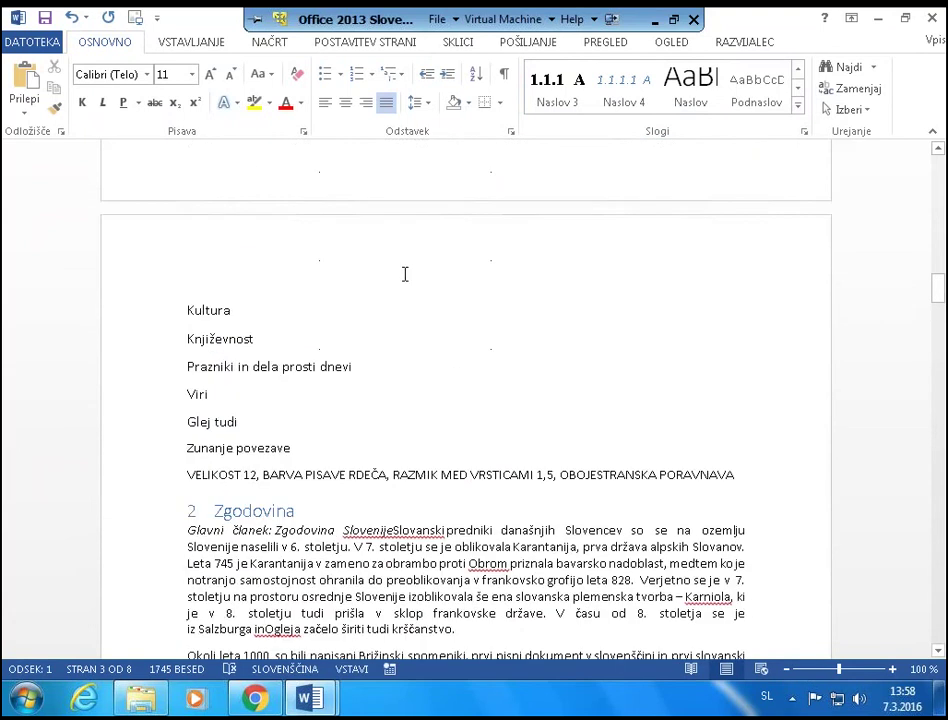
pyautogui.scroll(10, 405, 274)
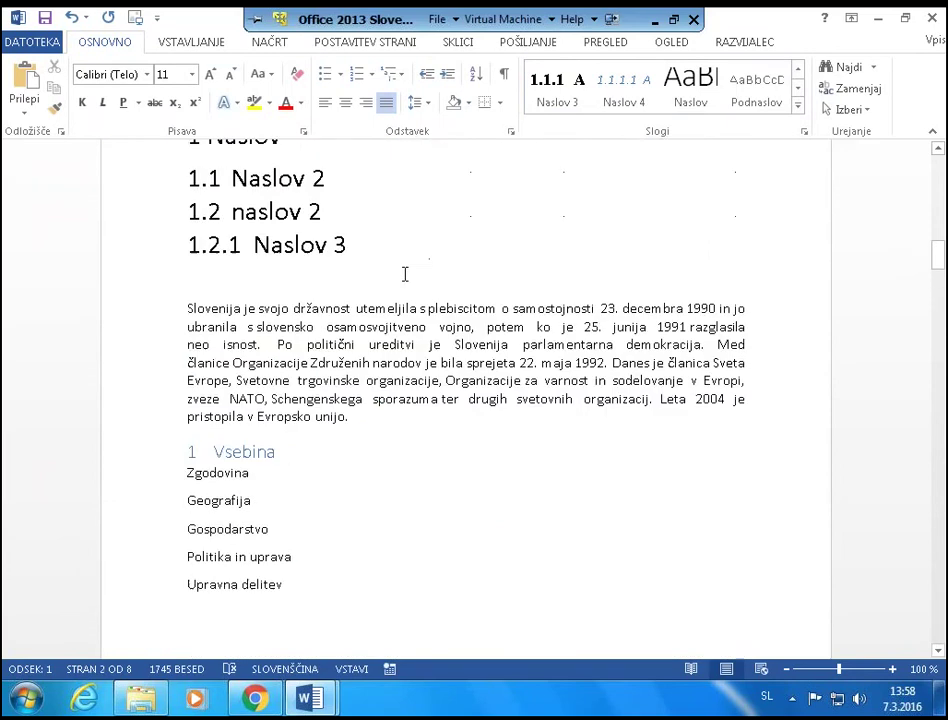
pyautogui.scroll(4, 405, 274)
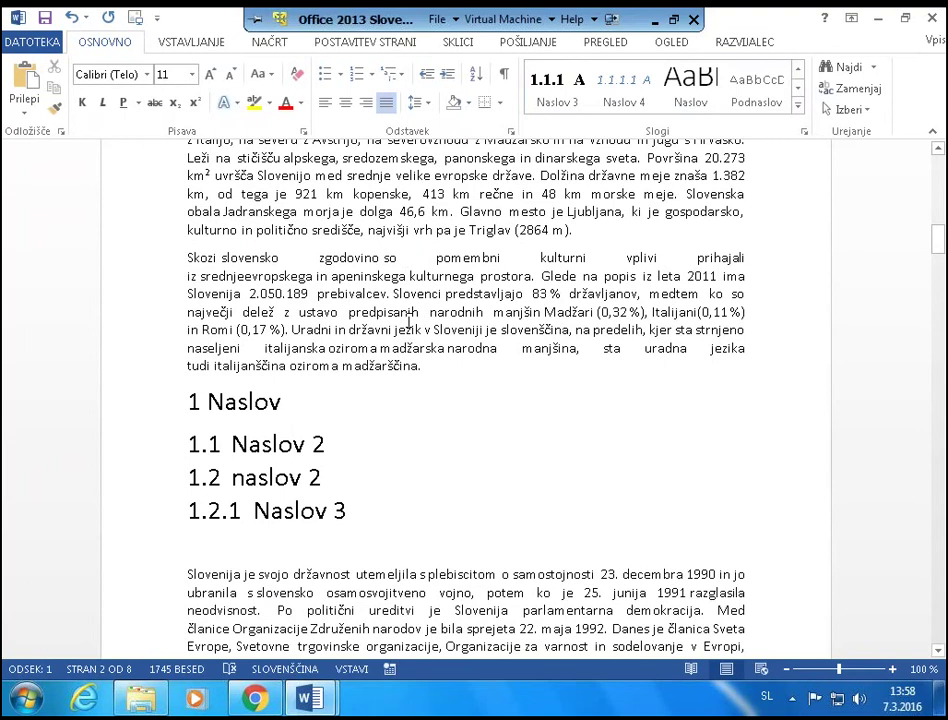
pyautogui.scroll(1, 408, 320)
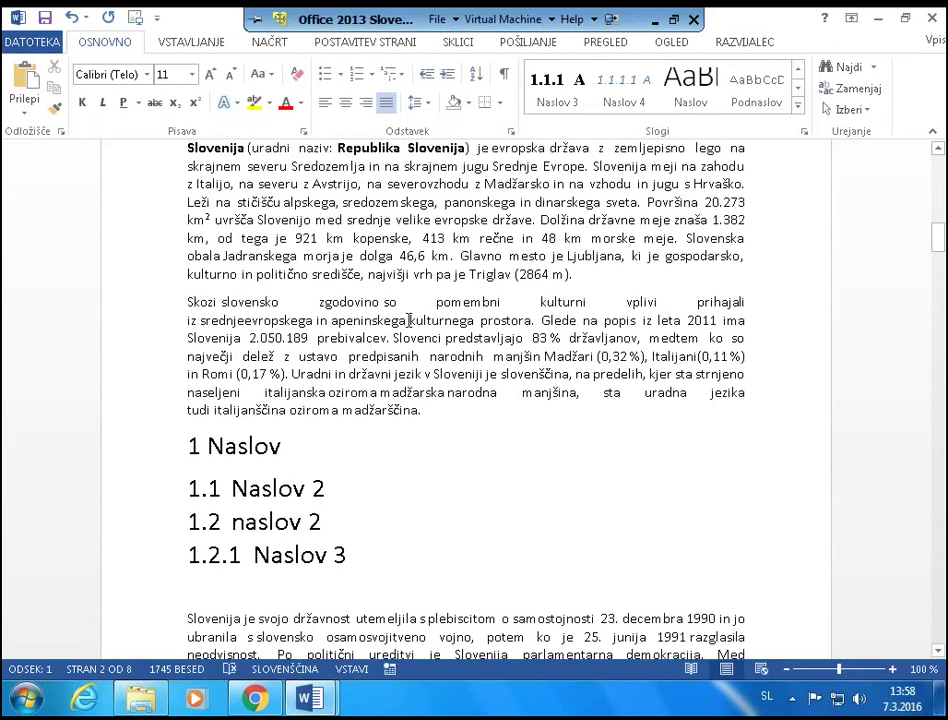
pyautogui.scroll(8, 408, 320)
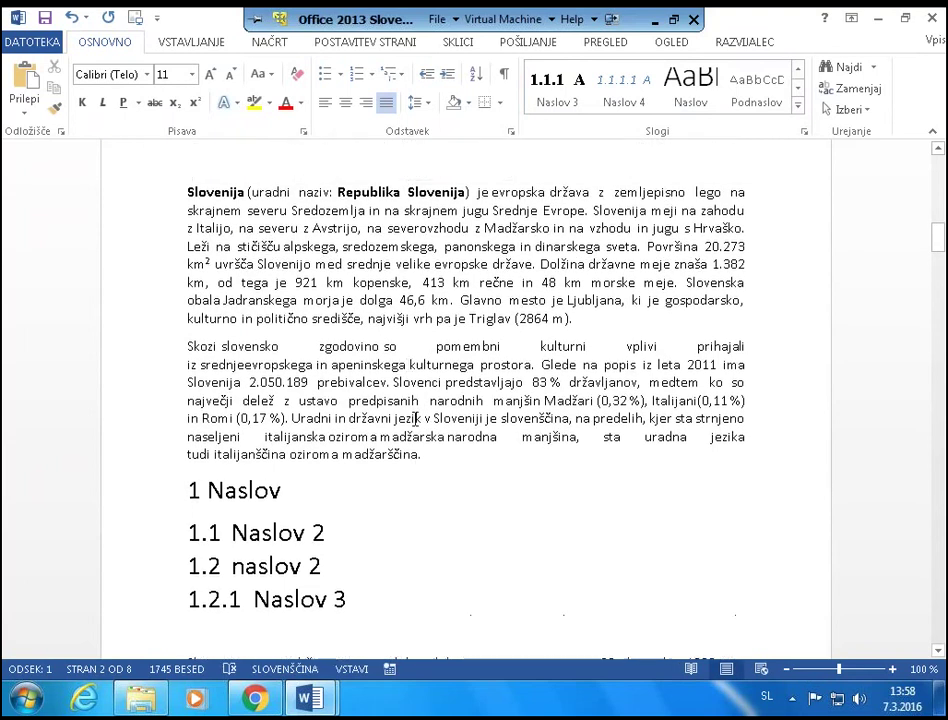
pyautogui.scroll(-4, 440, 345)
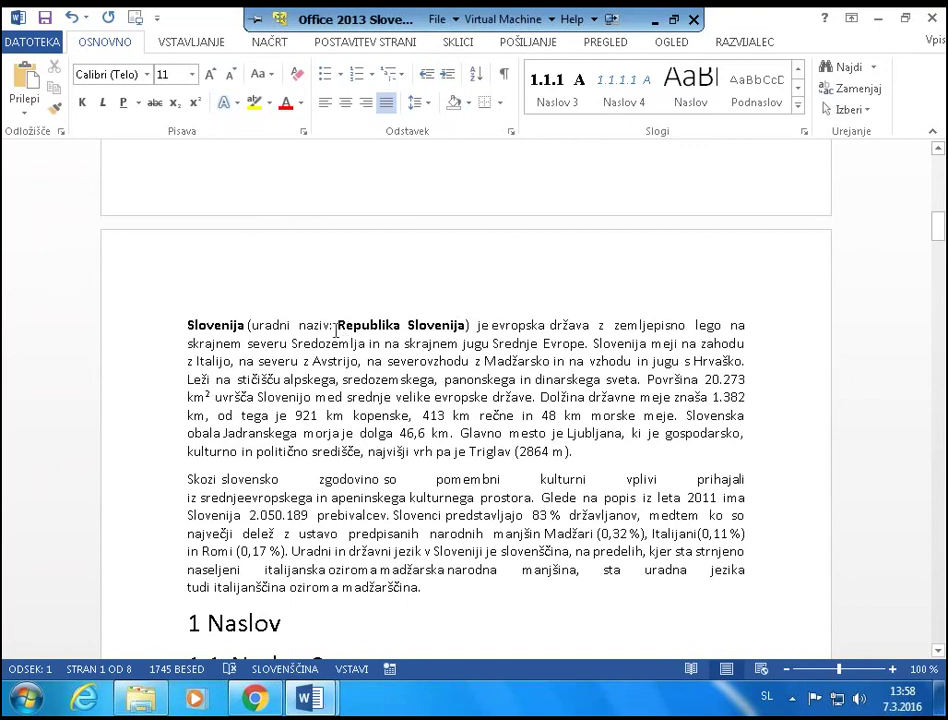
pyautogui.scroll(-5, 500, 335)
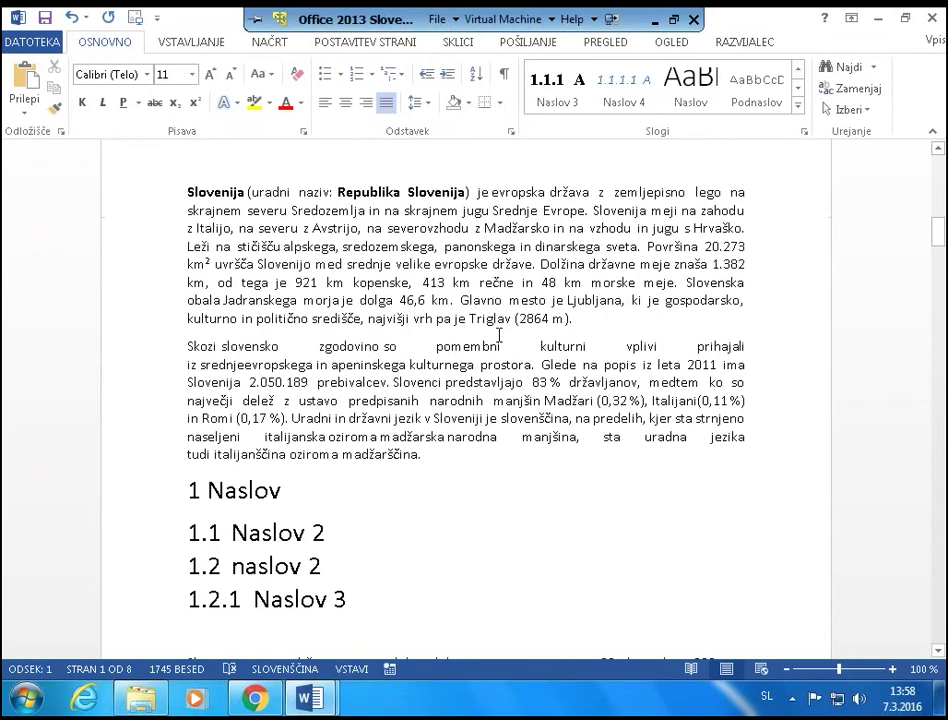
pyautogui.scroll(5, 500, 335)
pyautogui.scroll(10, 500, 335)
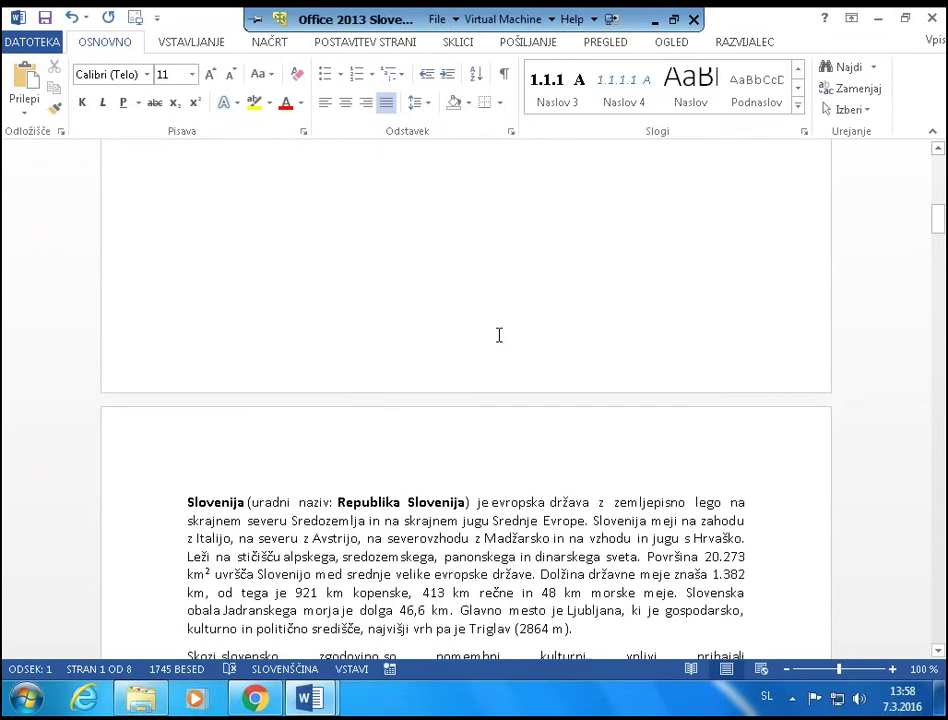
pyautogui.scroll(3, 500, 335)
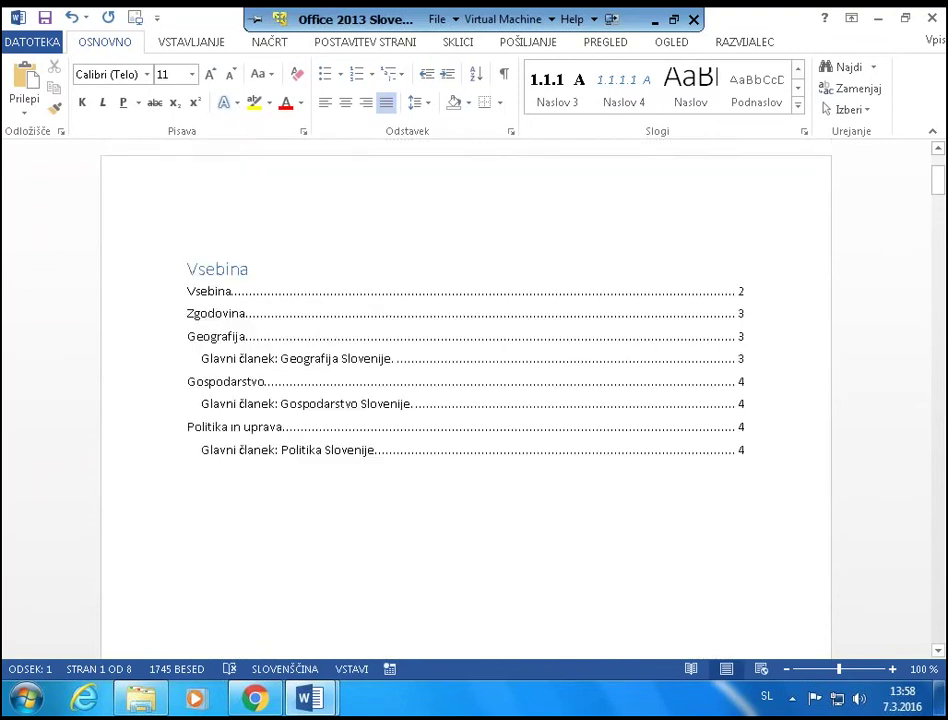
# Scroll through pages 2–3 and back to the 1 Vsebina heading and its Zgodovina–Znamenitosti lines.
pyautogui.scroll(-5, 500, 335)
pyautogui.scroll(-8, 465, 400)
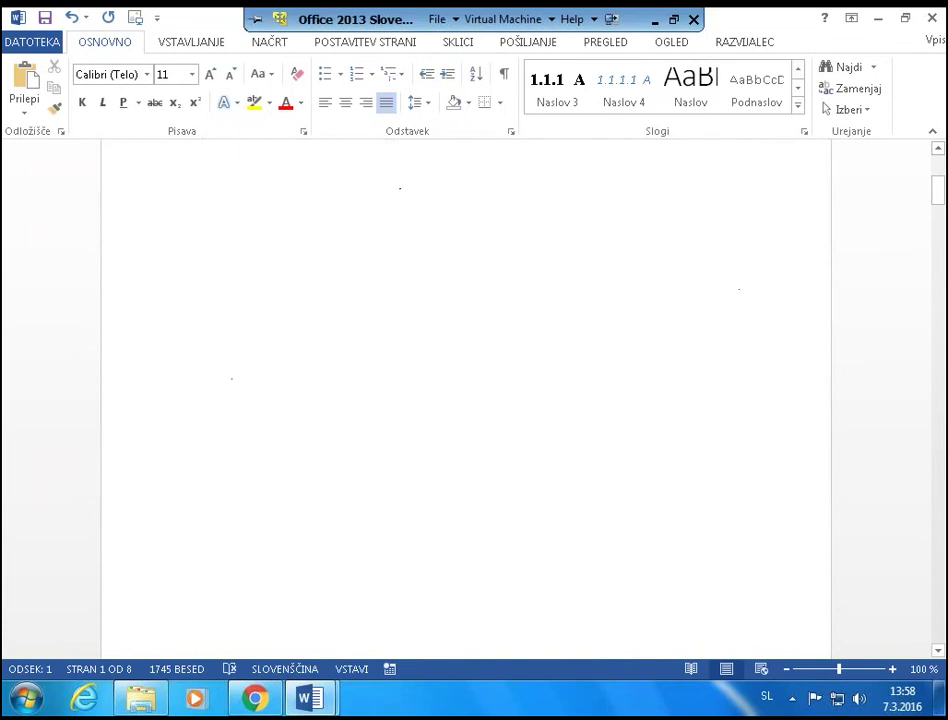
pyautogui.scroll(-10, 465, 400)
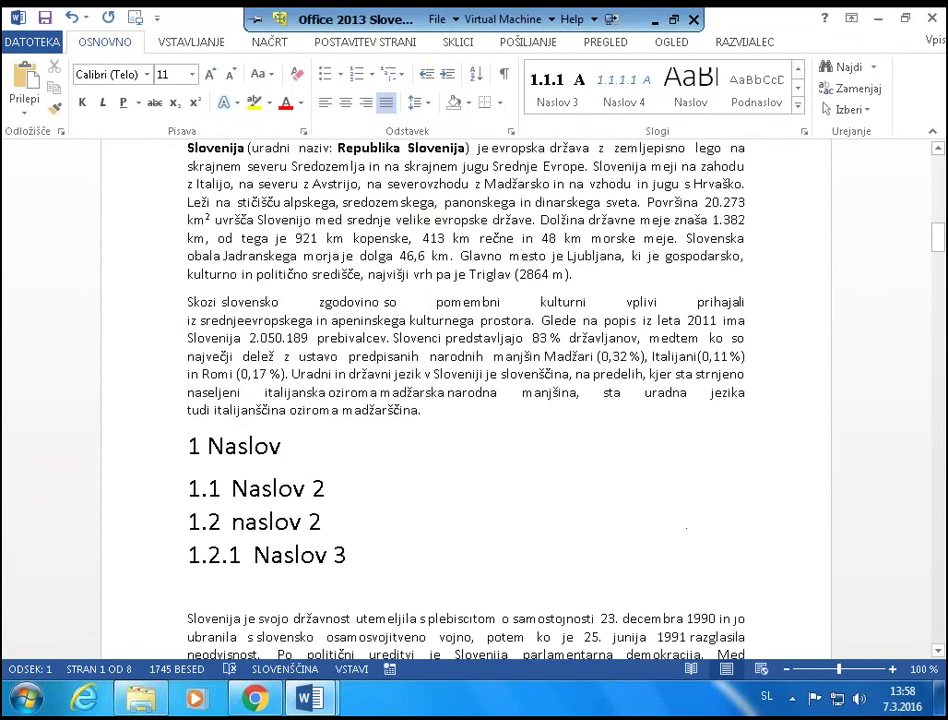
pyautogui.scroll(-12, 465, 400)
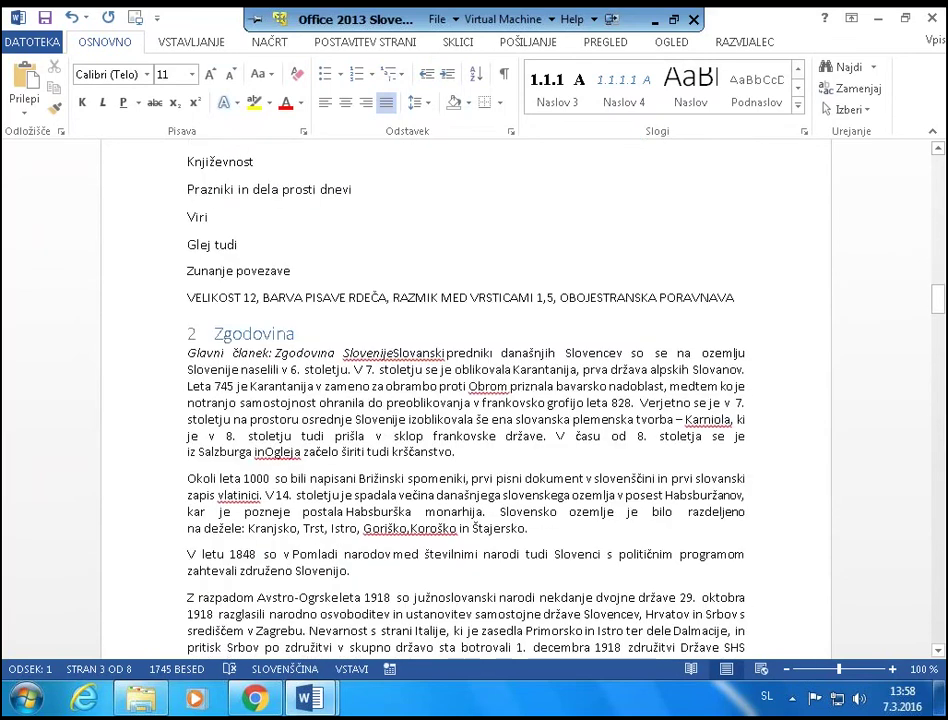
pyautogui.scroll(-10, 465, 400)
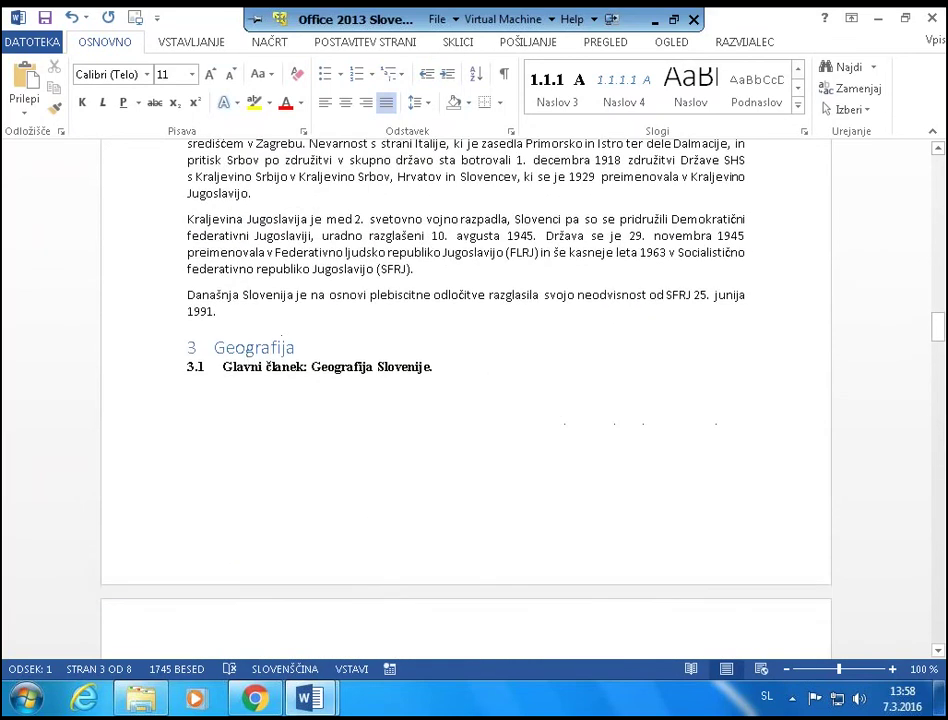
pyautogui.scroll(10, 465, 400)
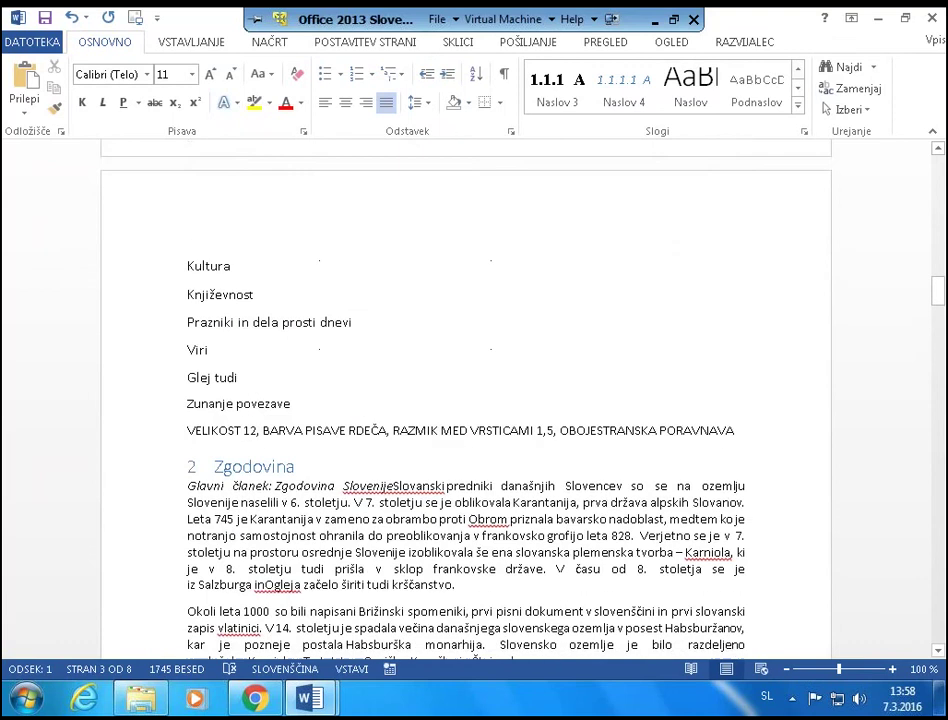
pyautogui.scroll(8, 465, 400)
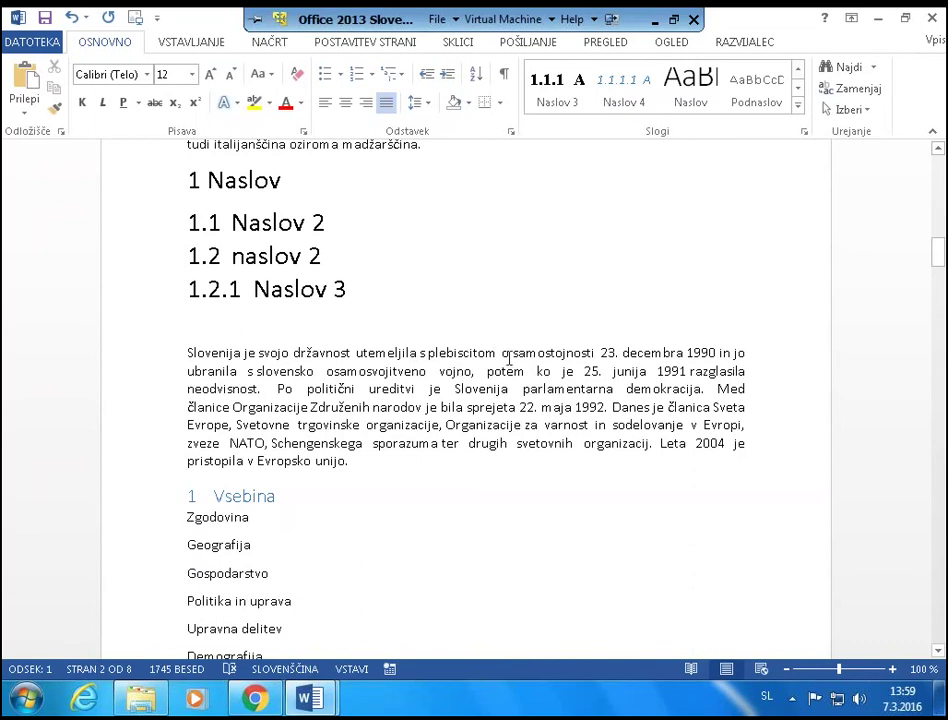
pyautogui.scroll(-8, 508, 360)
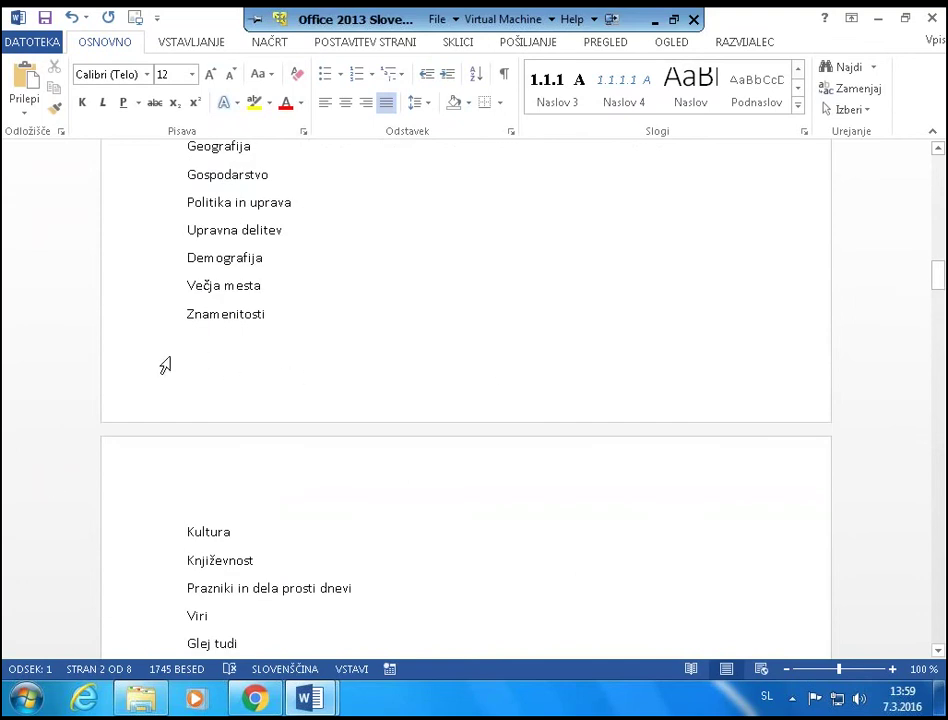
pyautogui.scroll(6, 599, 252)
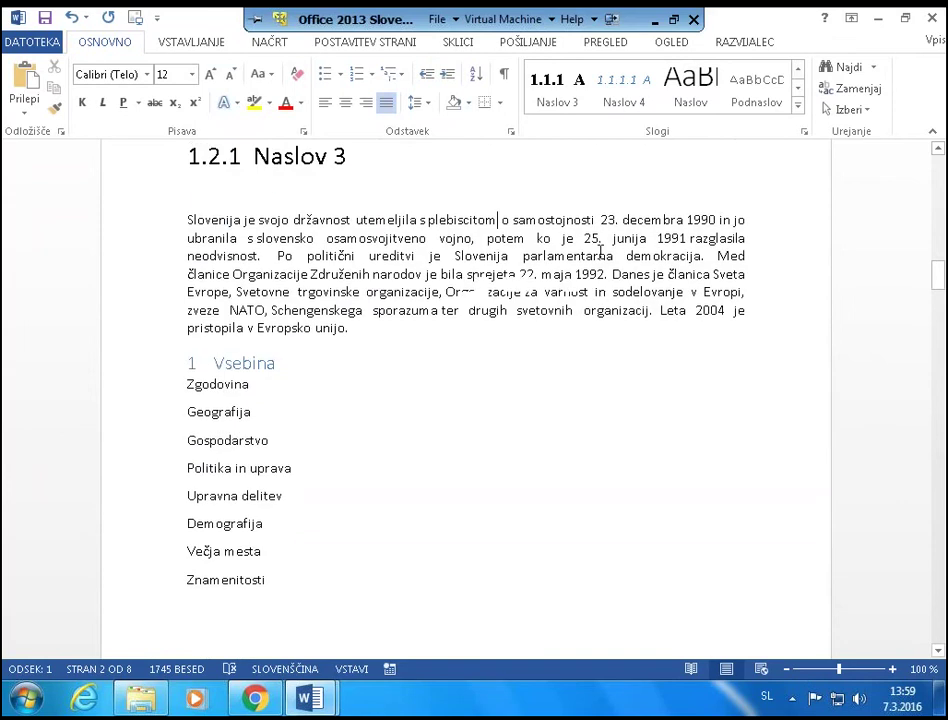
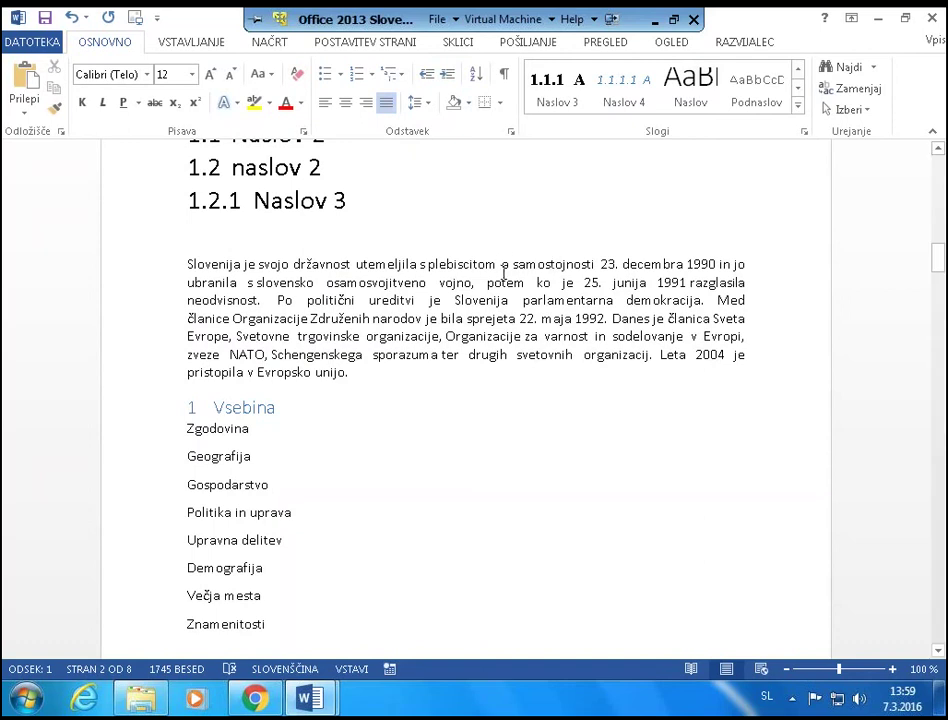
# Add footnote 1 after 'plebiscitom' reading 'Plebiscit je način odločanja državljanov itd.'.
pyautogui.click(458, 42)
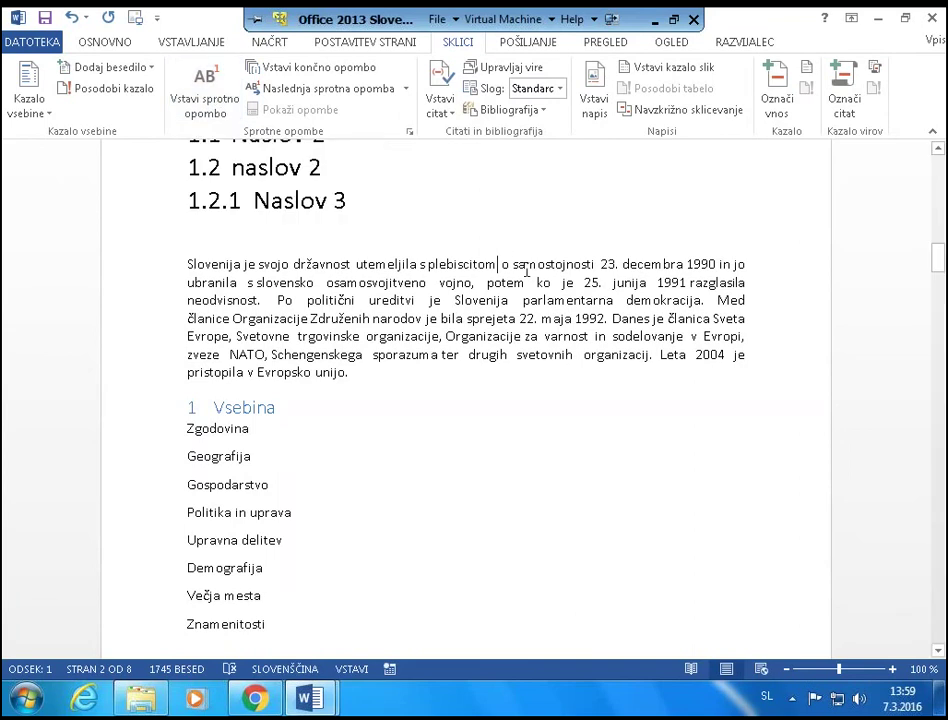
pyautogui.scroll(-3, 491, 303)
pyautogui.scroll(2, 457, 518)
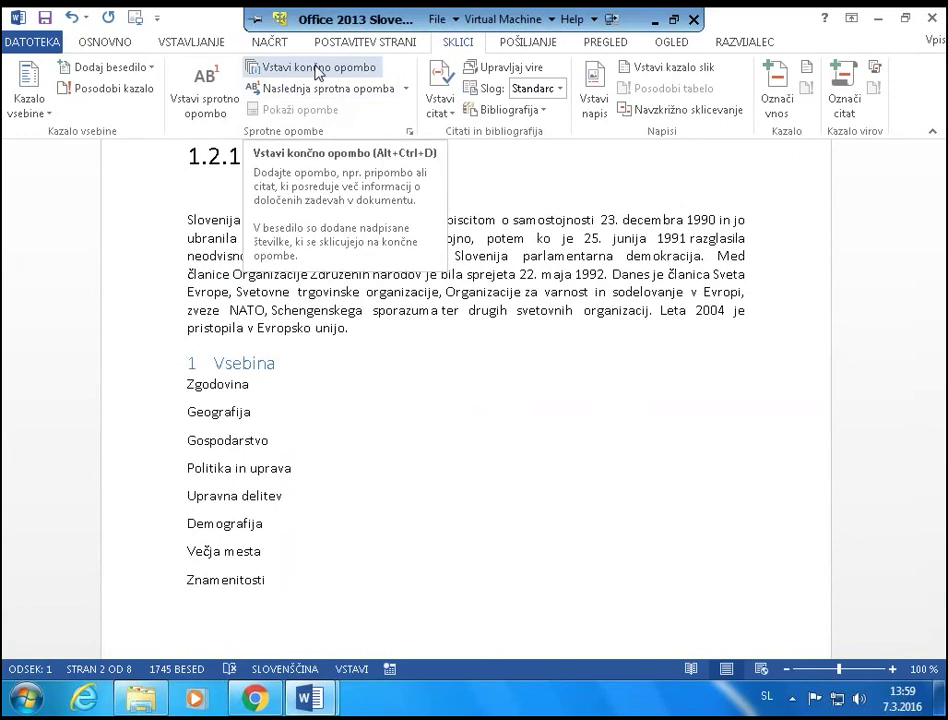
pyautogui.click(499, 219)
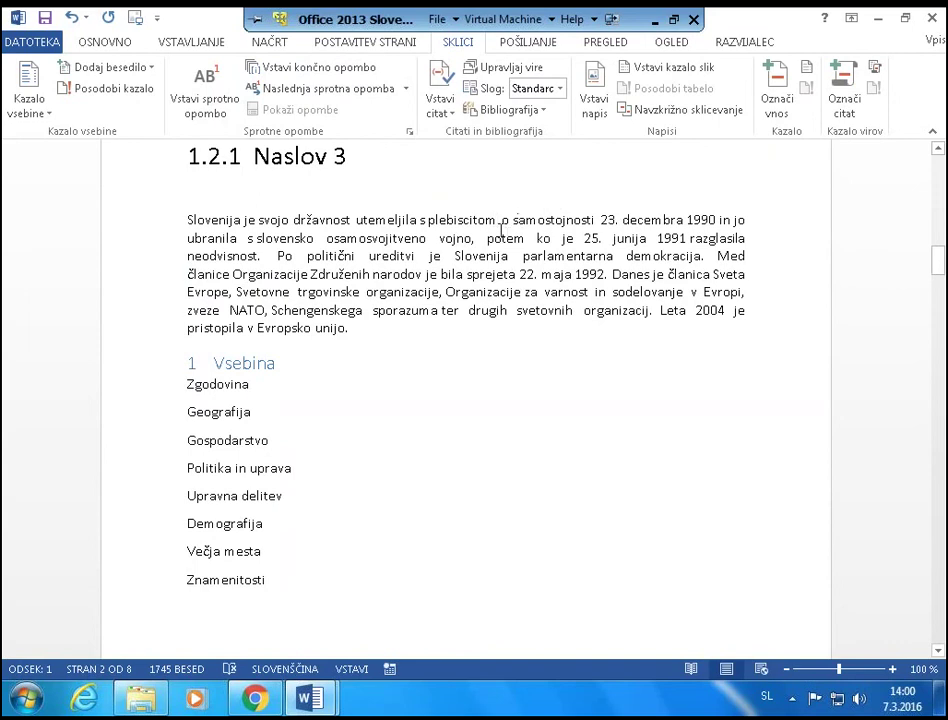
pyautogui.click(198, 96)
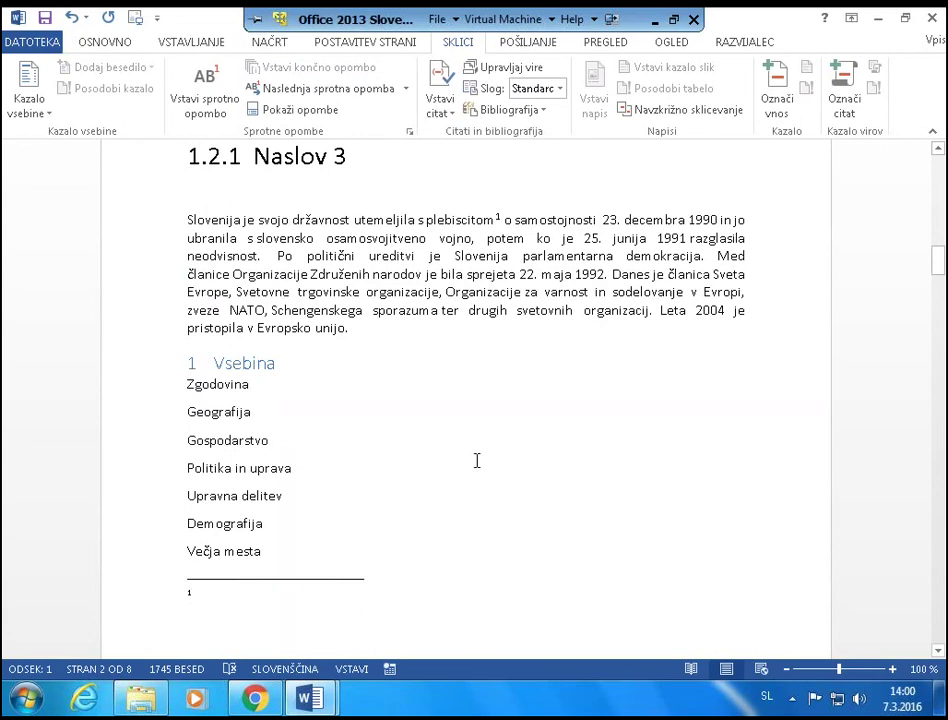
pyautogui.write('PL')
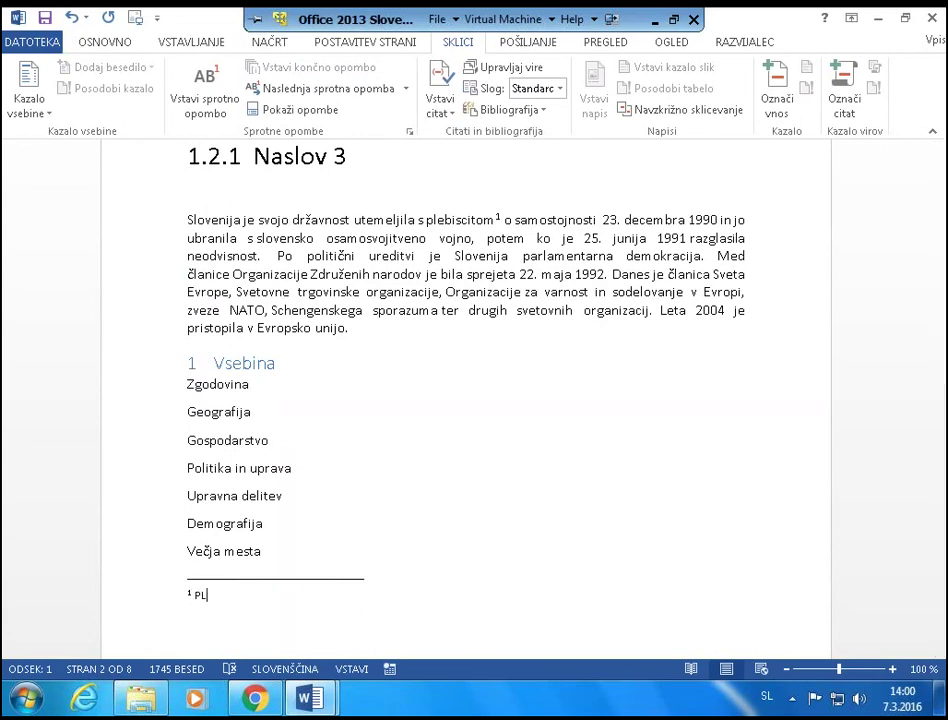
pyautogui.write('ebiscit je')
pyautogui.press('BackSpace')
pyautogui.press('BackSpace')
pyautogui.press('BackSpace')
pyautogui.write('nači odloča')
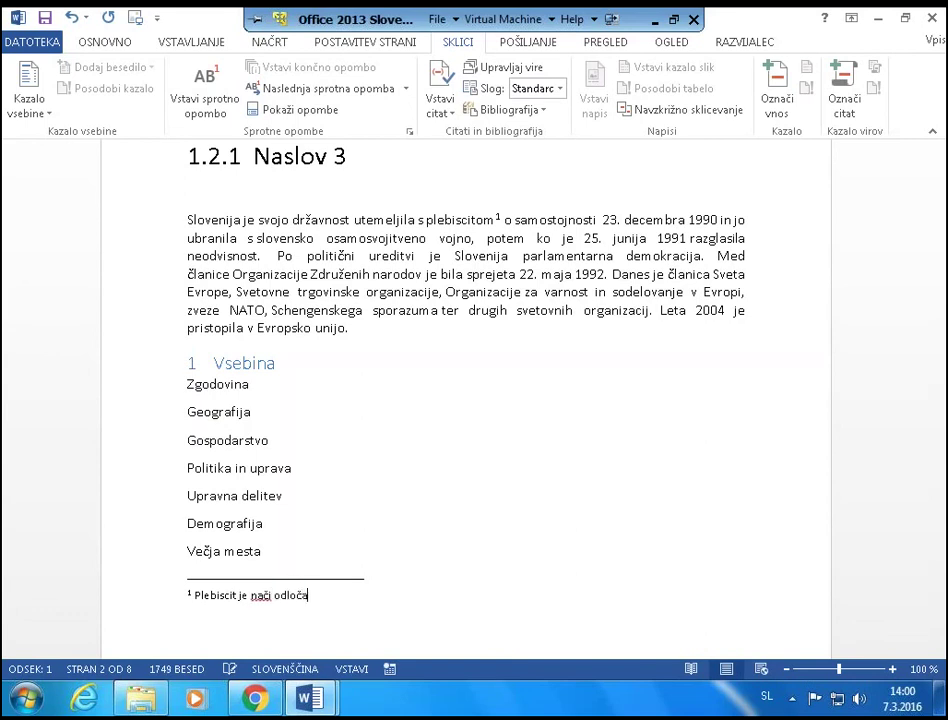
pyautogui.write('nja državlčjanov itd...')
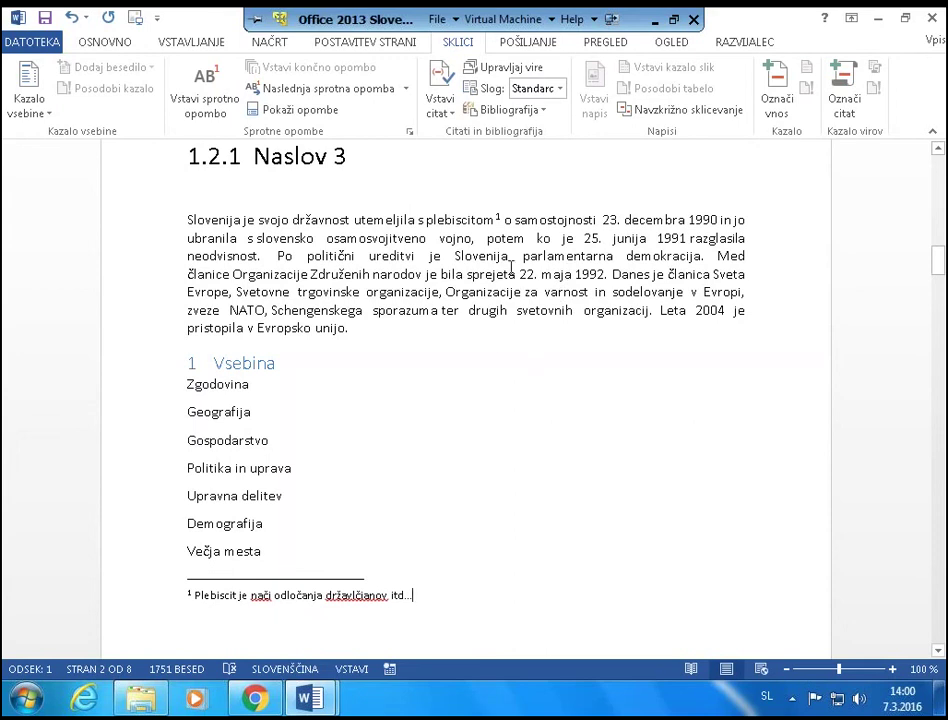
pyautogui.click(698, 310)
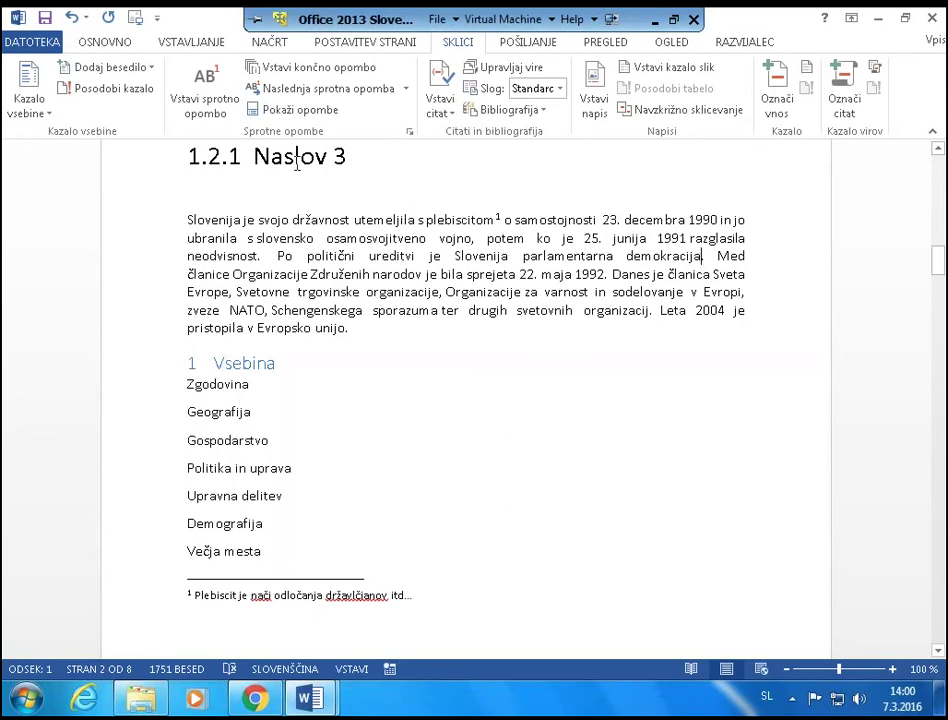
# Insert footnote 2 after 'demokracija' reading 'Demokracija je družbena ureditev.'.
pyautogui.click(211, 106)
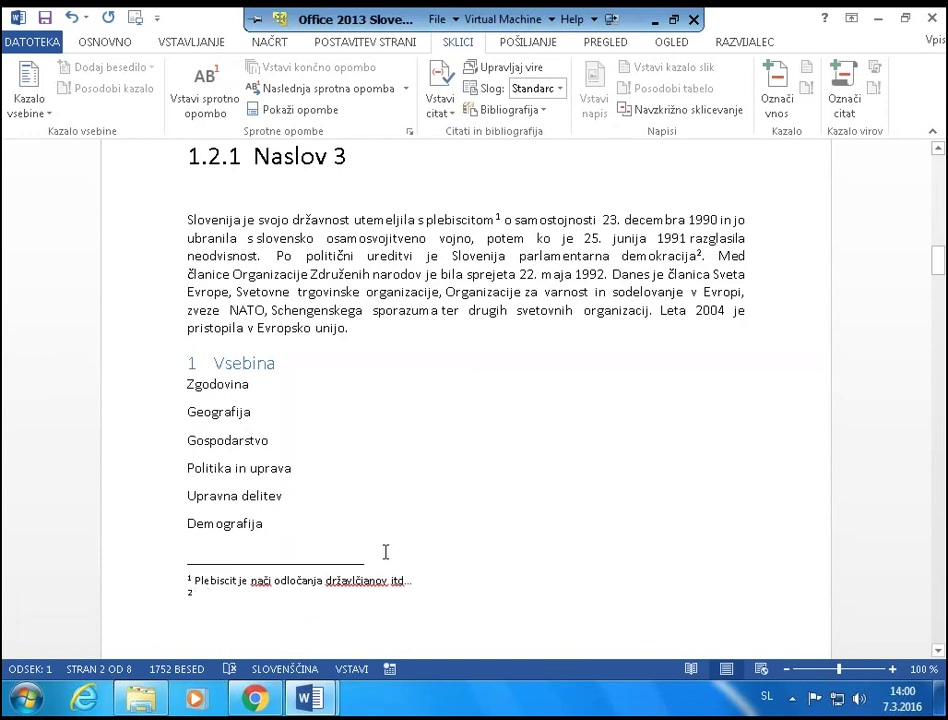
pyautogui.write('Demok')
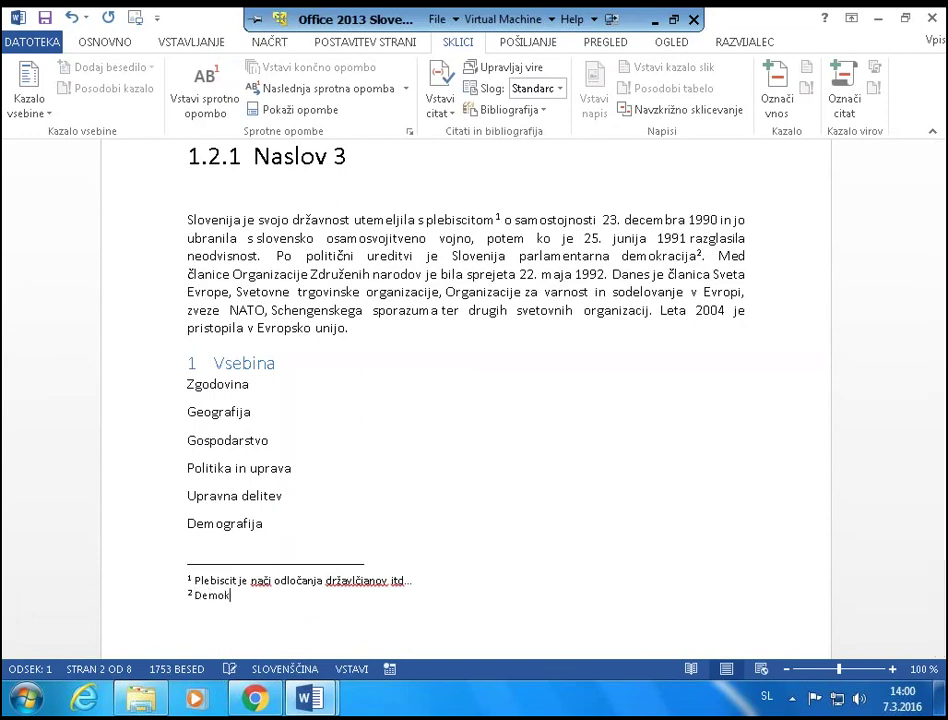
pyautogui.write('racija je druužbena ')
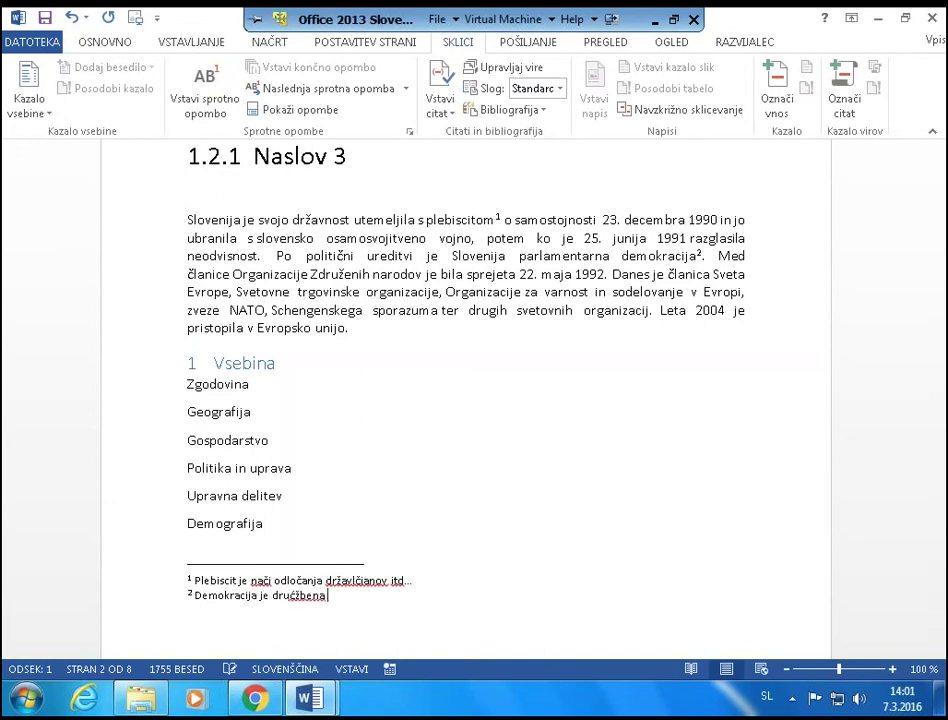
pyautogui.write('ureditev.')
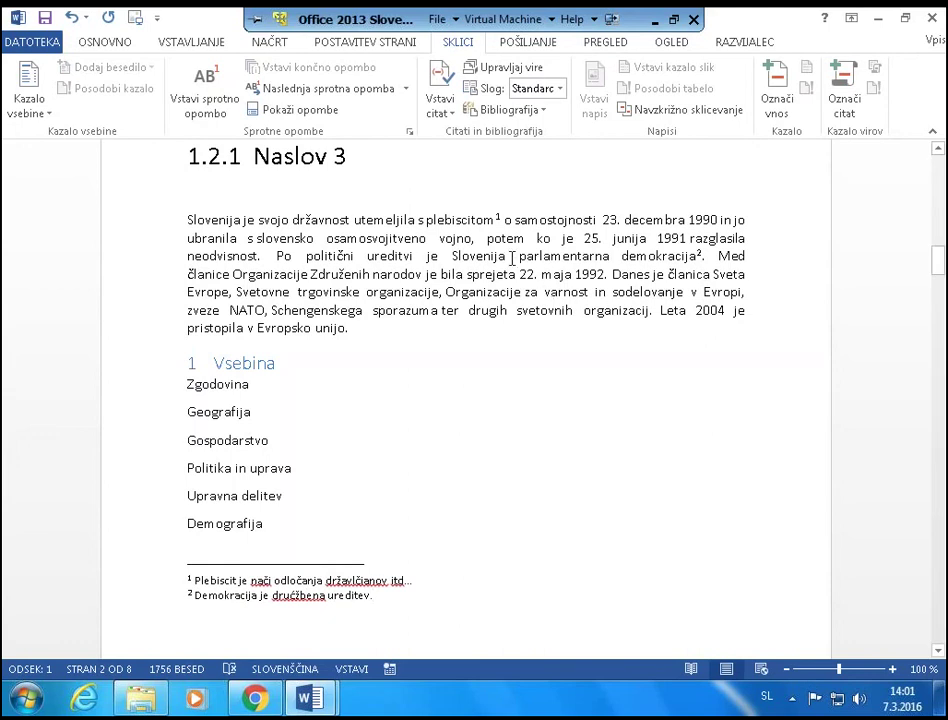
pyautogui.click(541, 267)
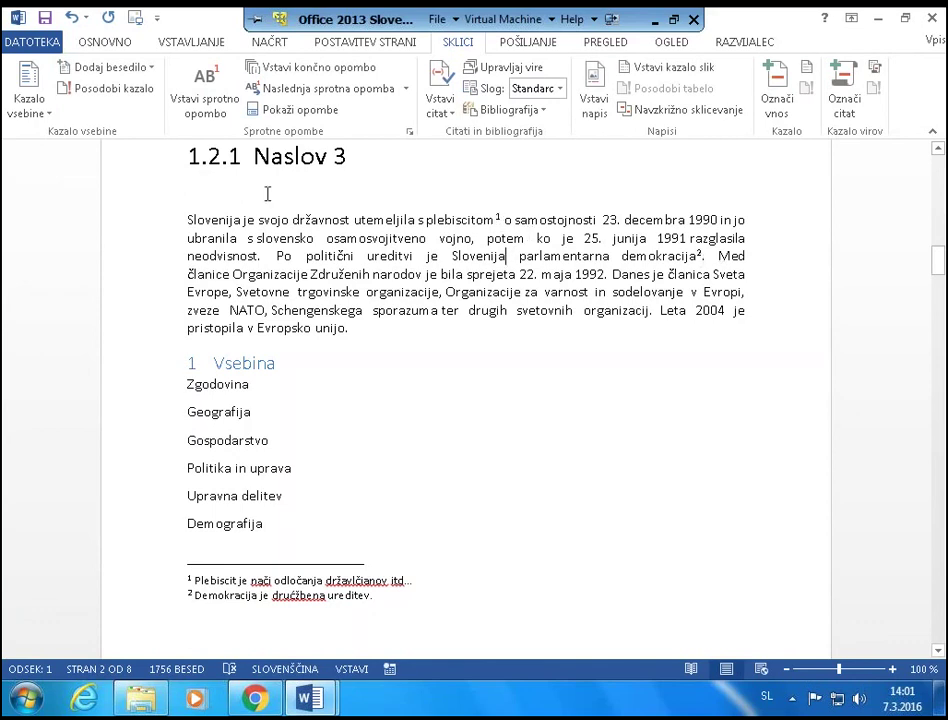
# Add a footnote after 'Slovenija' reading 'Slovenija je najlepša država.', then select footnote mark 3.
pyautogui.click(210, 96)
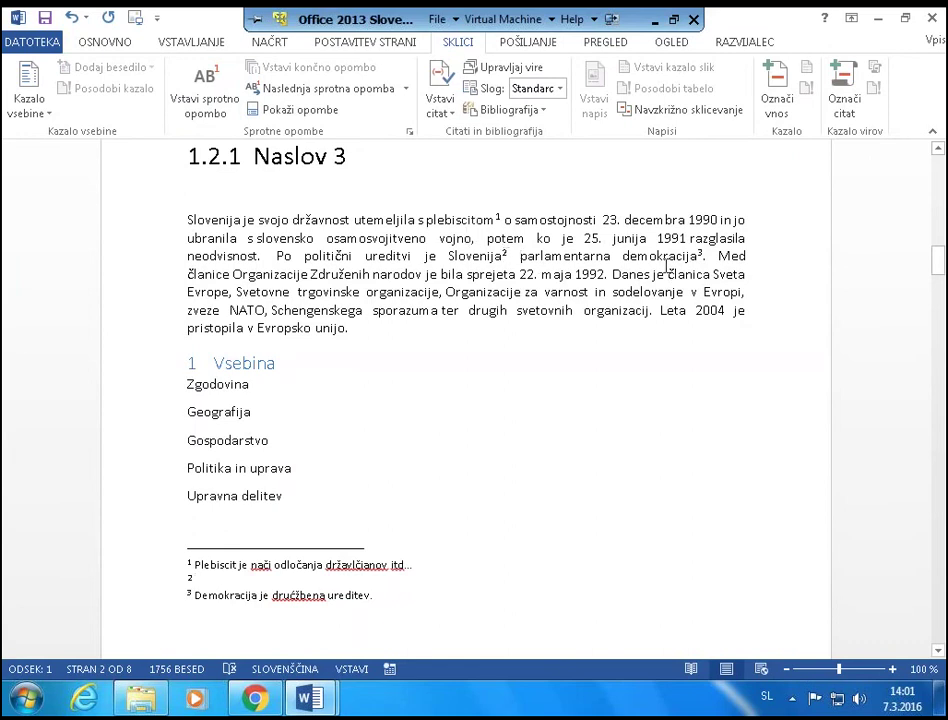
pyautogui.moveTo(708, 255)
pyautogui.write('S')
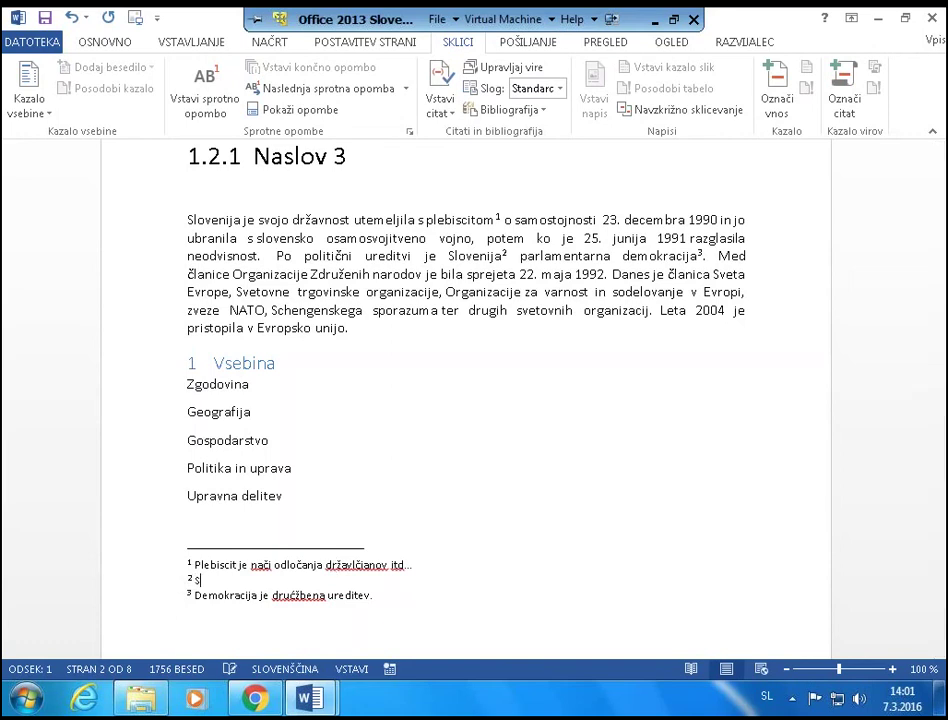
pyautogui.write('lovenija je najlepša država.')
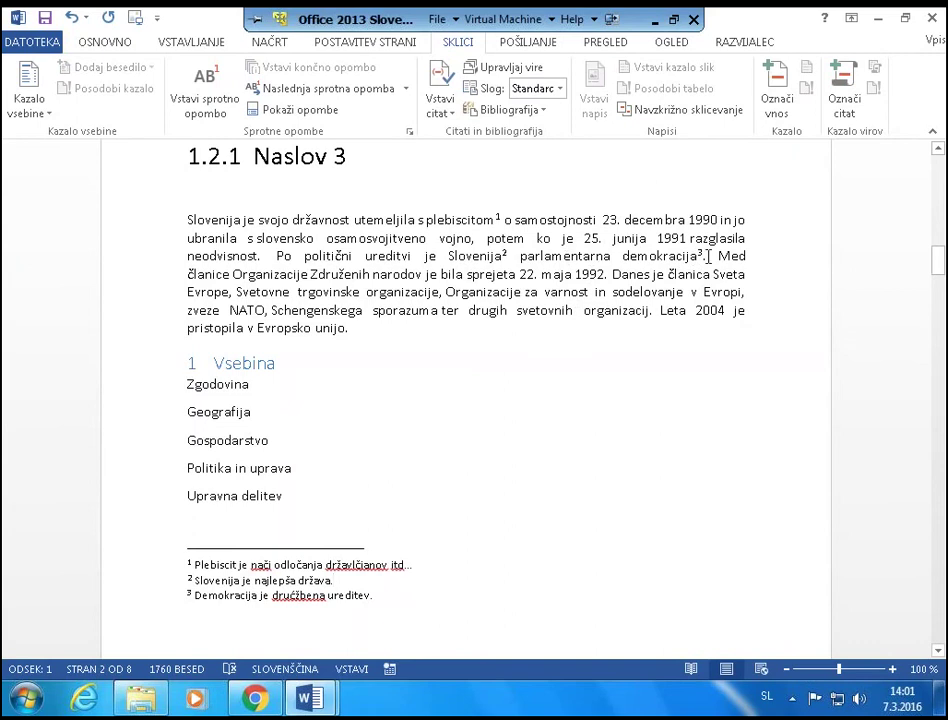
pyautogui.click(830, 255)
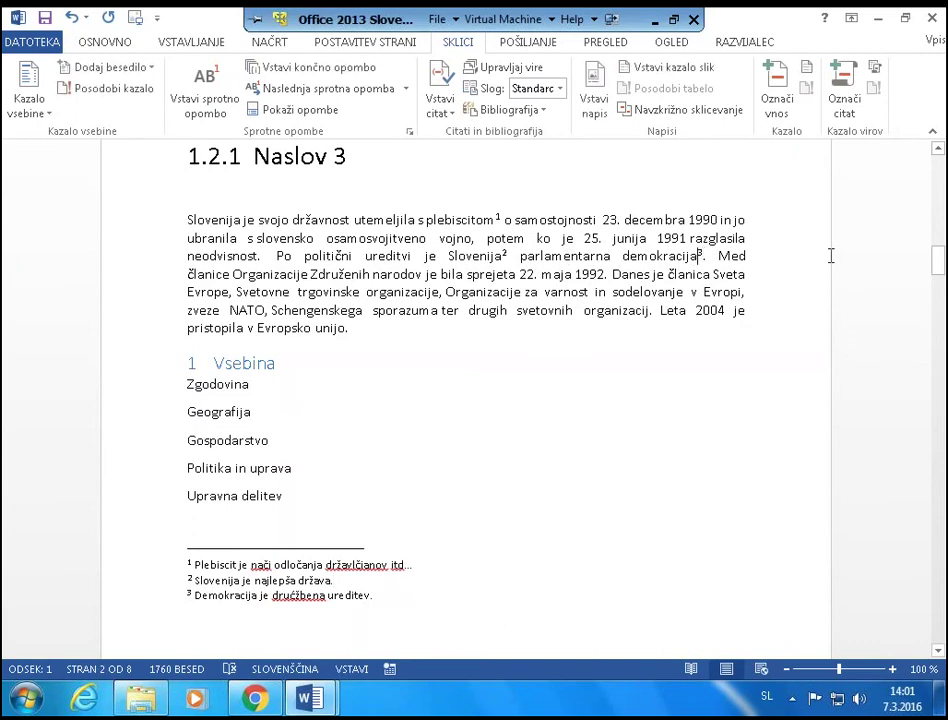
pyautogui.hotkey('shift', 'Right')
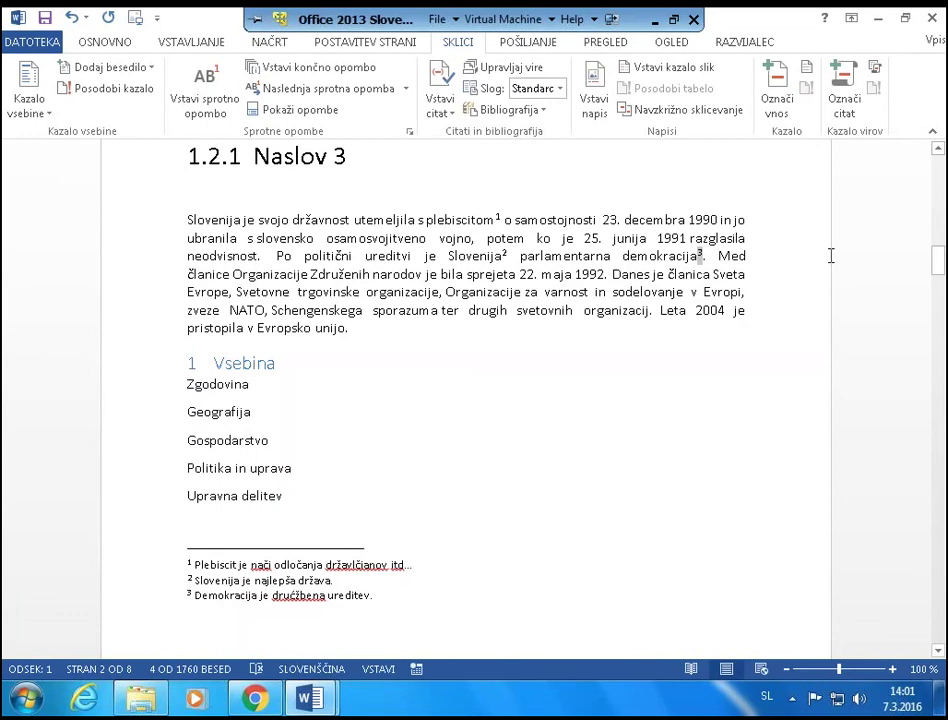
# Delete footnote 3 after 'demokracija', leaving footnotes 1 and 2 at the page bottom.
pyautogui.press('Delete')
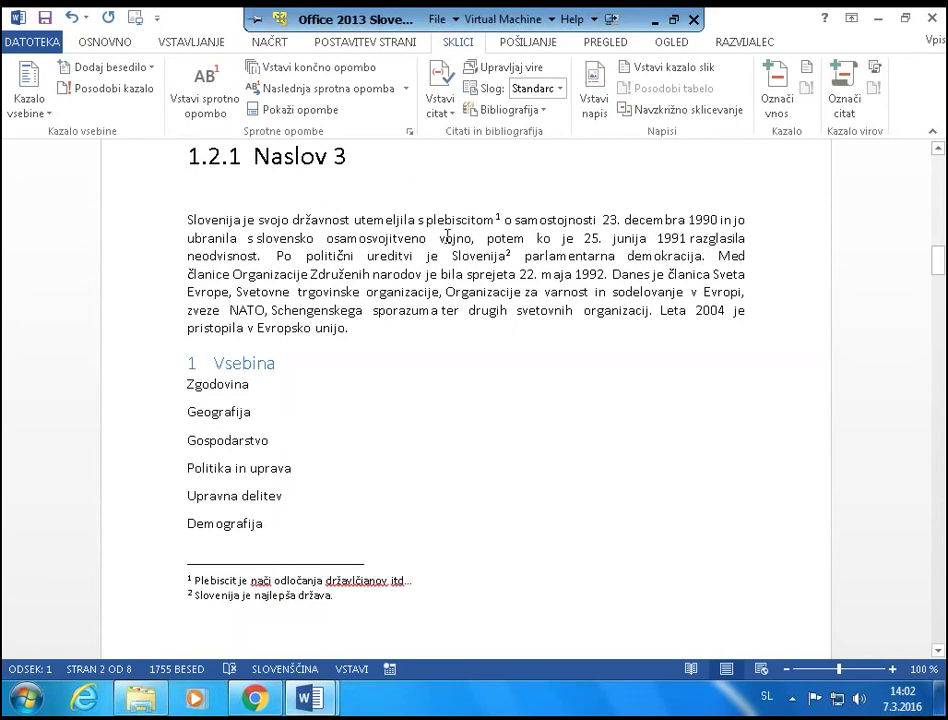
pyautogui.scroll(-5, 464, 204)
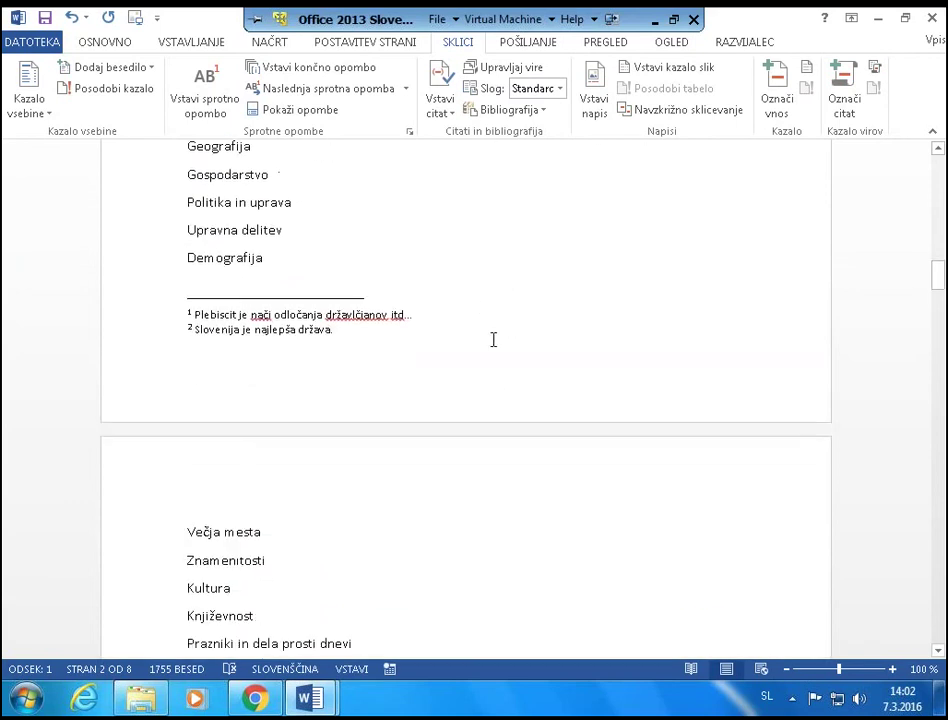
pyautogui.scroll(6, 493, 339)
pyautogui.scroll(-2, 493, 339)
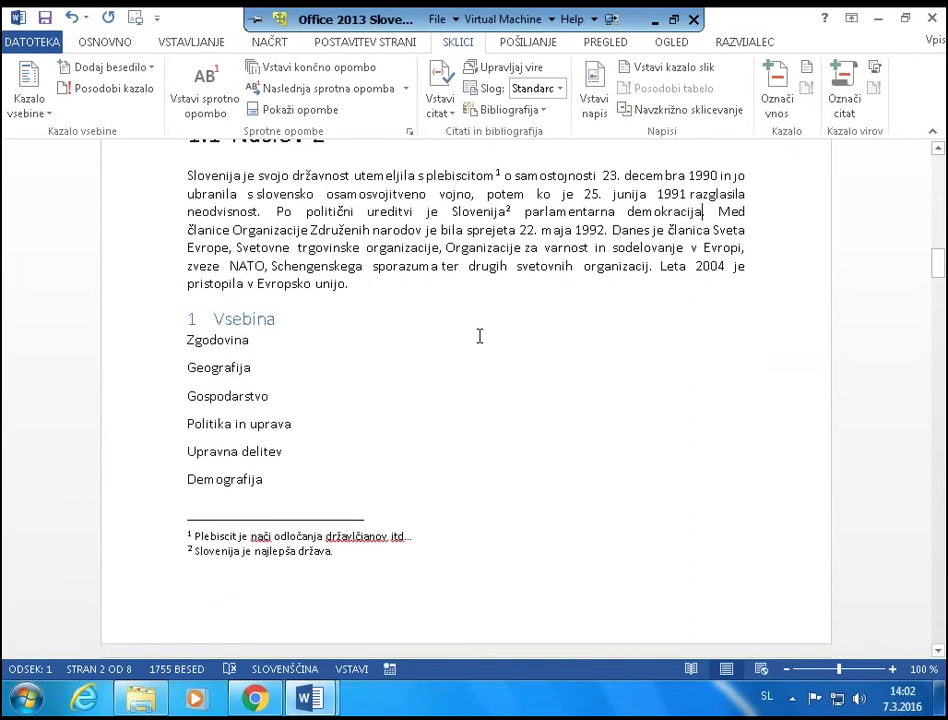
pyautogui.scroll(1, 477, 336)
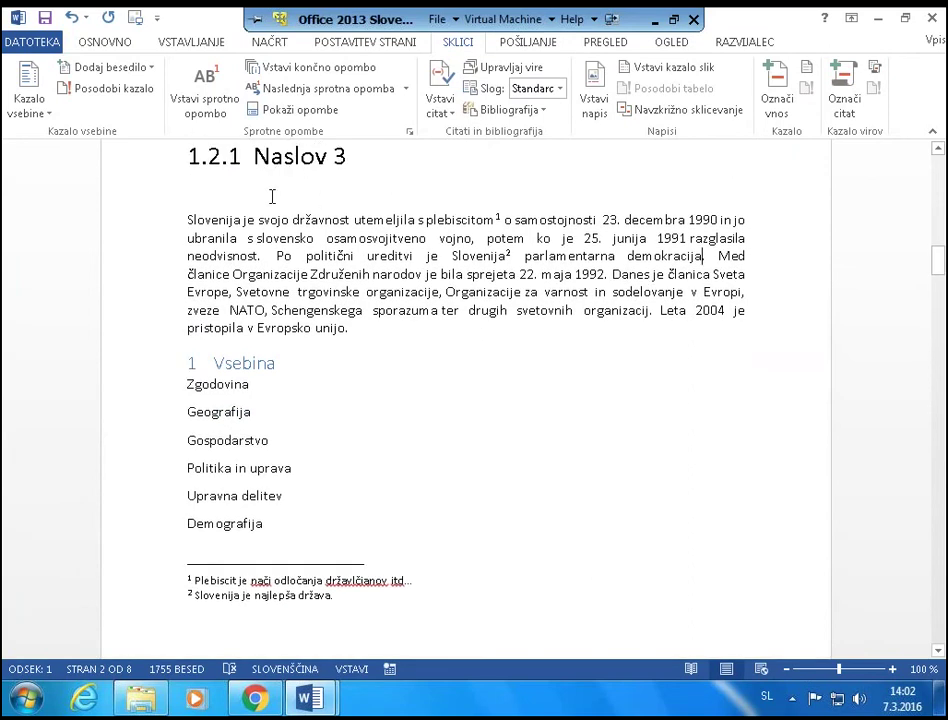
# Switch to the OSNOVNO tab, preview and dismiss the Slogi gallery, and place the cursor in footnote 1.
pyautogui.click(106, 42)
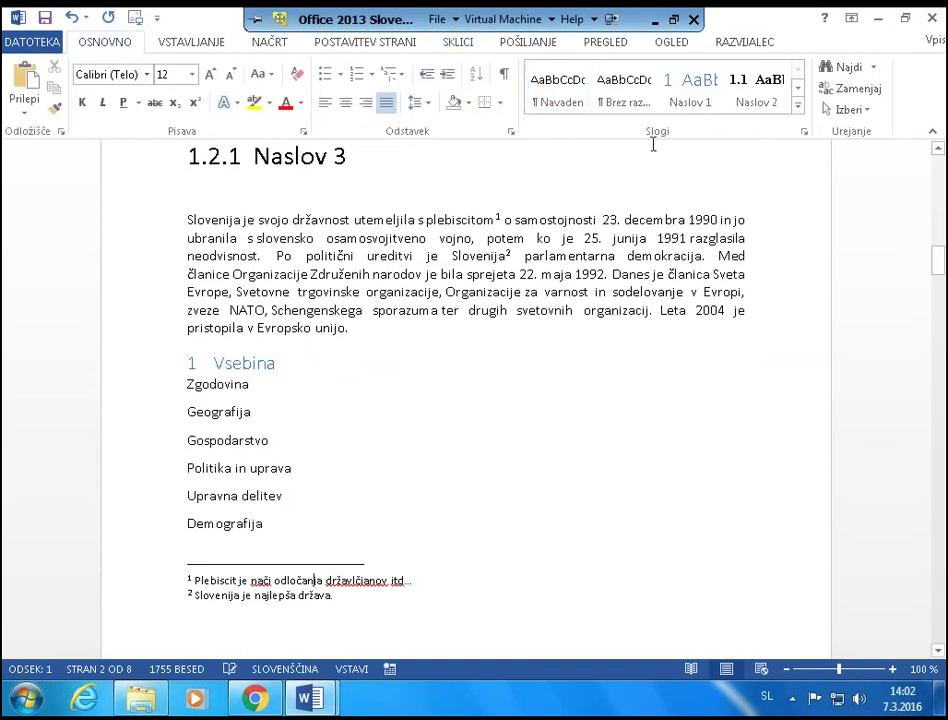
pyautogui.click(797, 105)
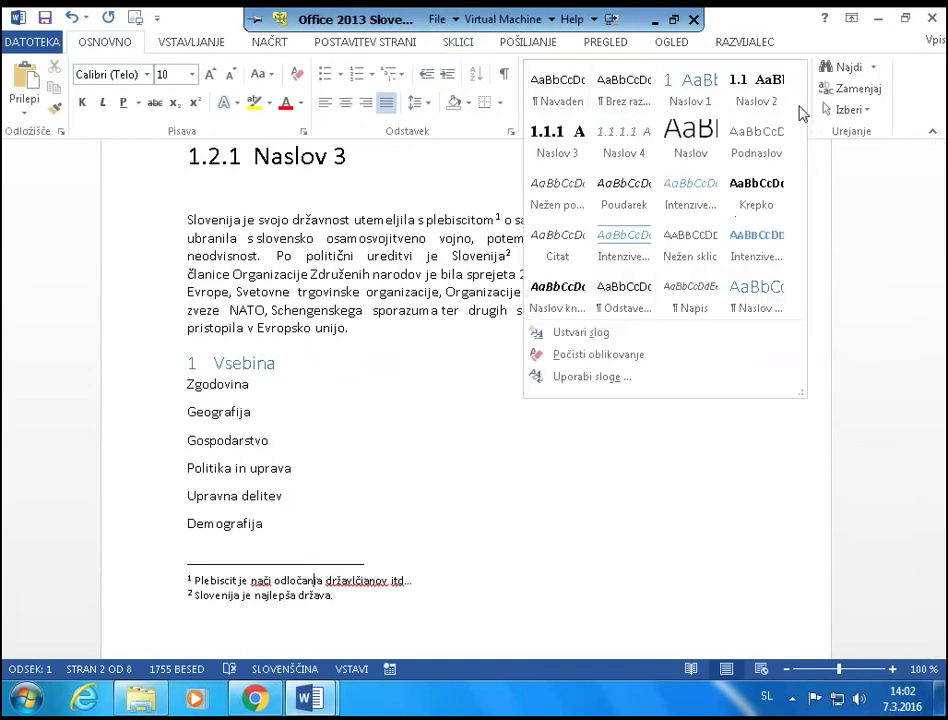
pyautogui.press('Escape')
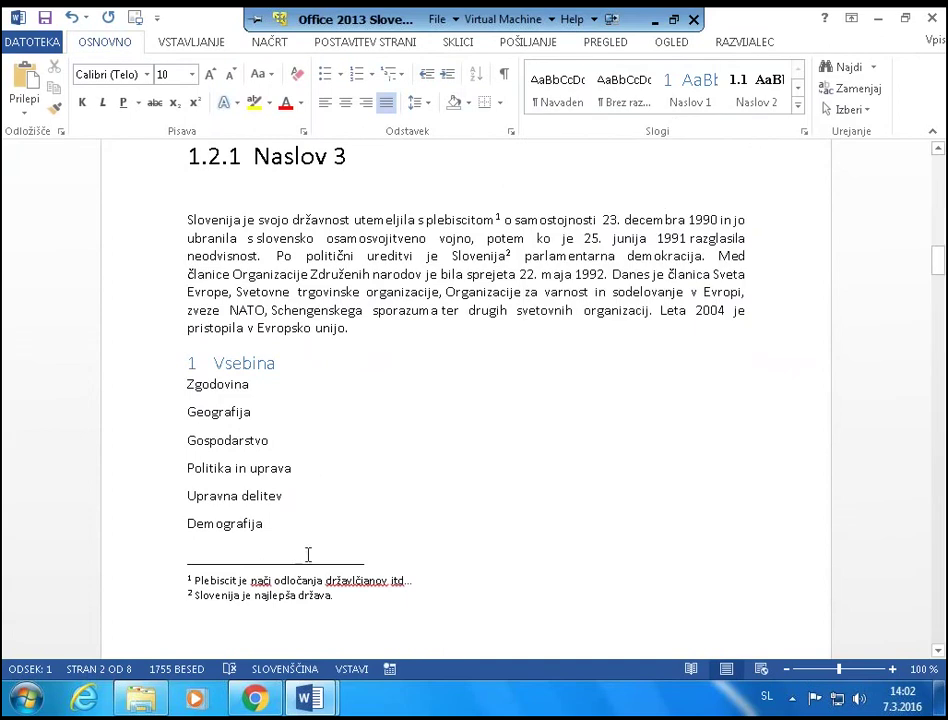
pyautogui.click(289, 580)
pyautogui.moveTo(509, 251)
# Scroll up through the document from the relief map section toward the contents.
pyautogui.moveTo(456, 255)
pyautogui.scroll(-10, 456, 255)
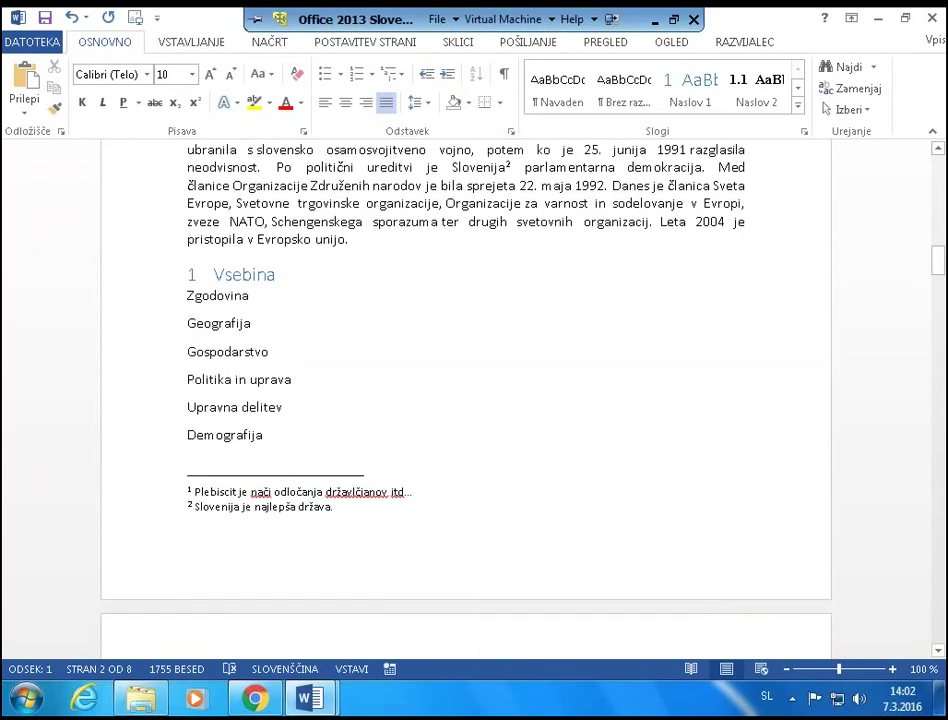
pyautogui.scroll(-10, 463, 263)
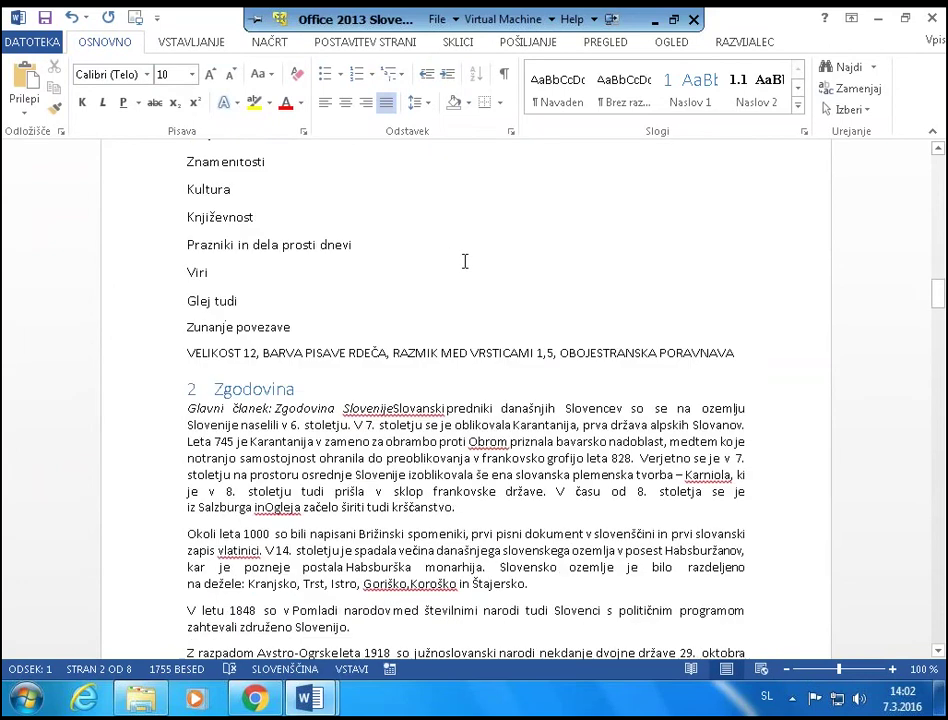
pyautogui.scroll(-8, 465, 261)
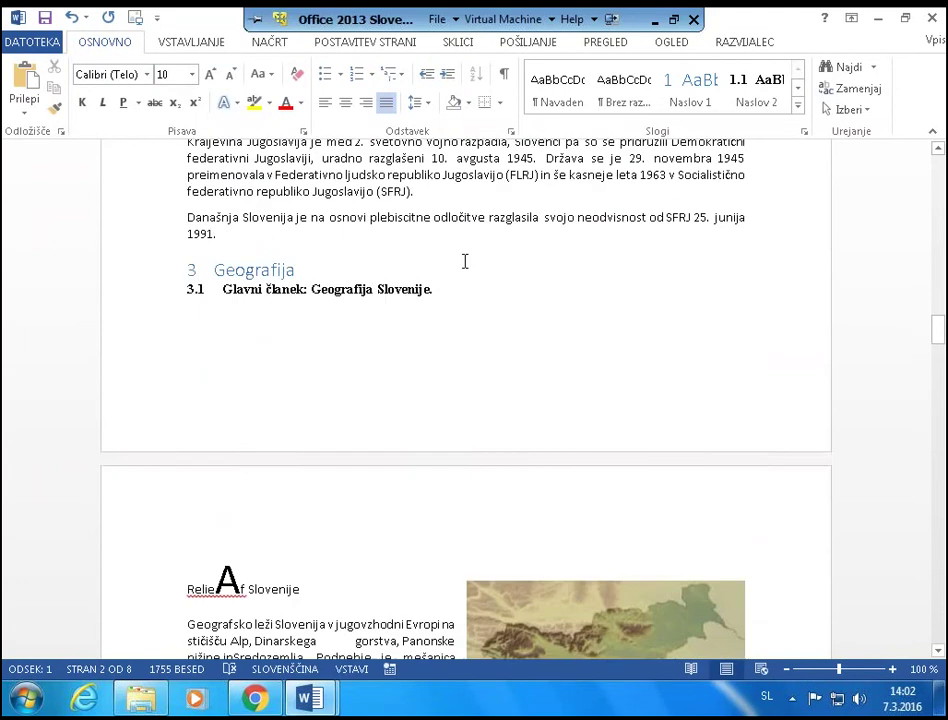
pyautogui.scroll(-8, 465, 261)
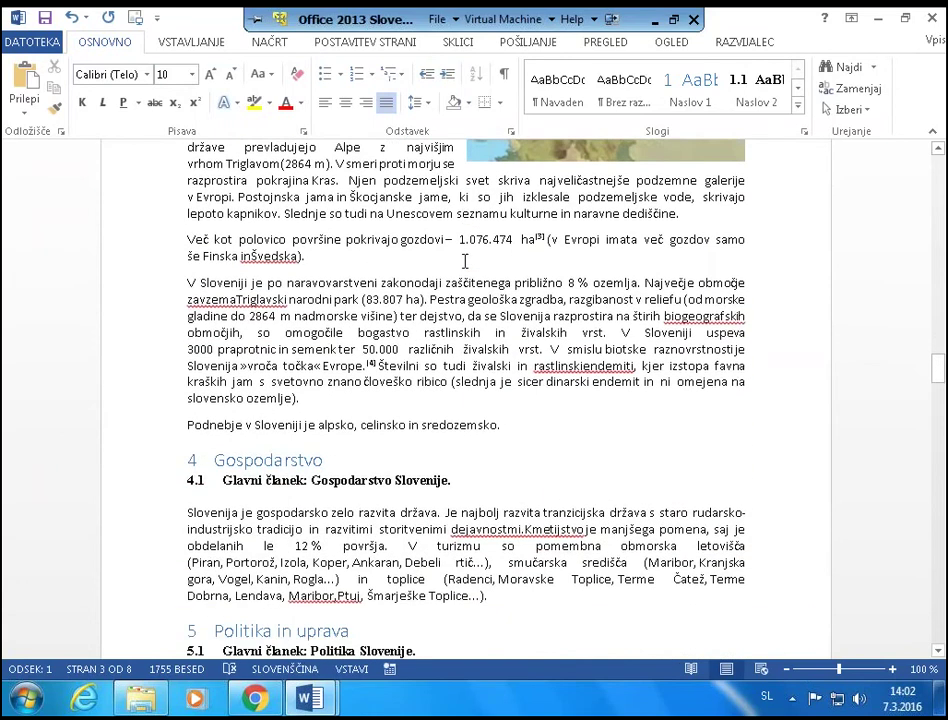
pyautogui.scroll(3, 465, 260)
pyautogui.scroll(12, 465, 261)
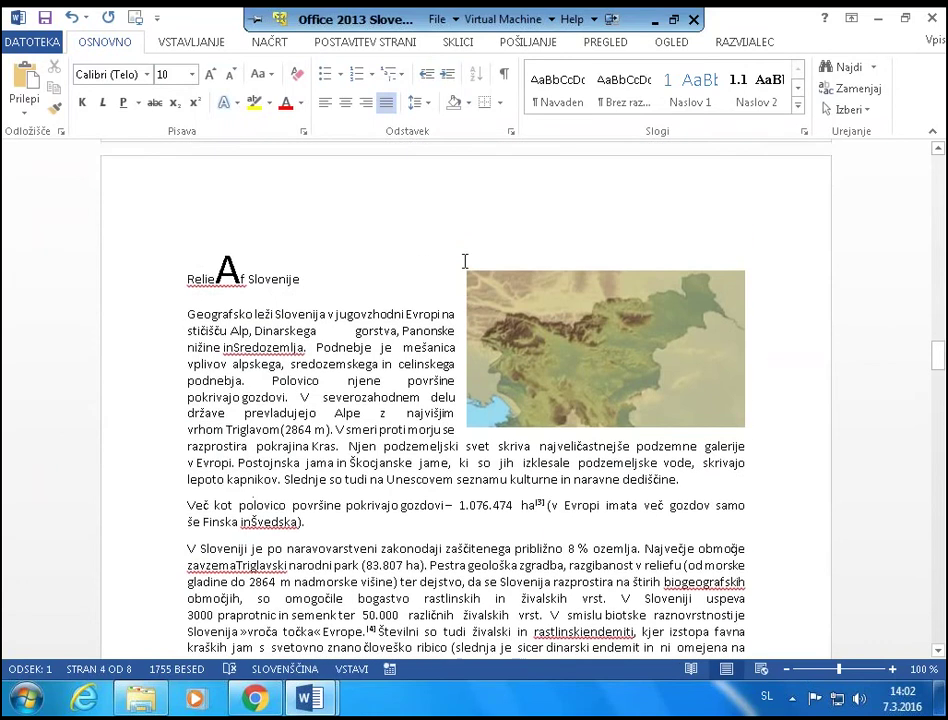
pyautogui.scroll(10, 465, 261)
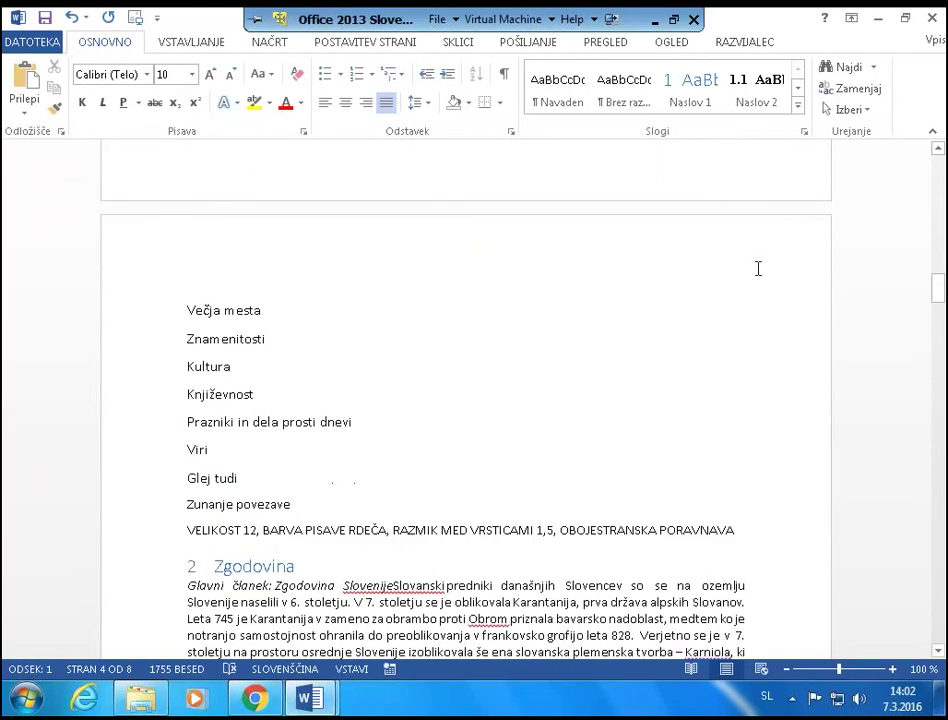
pyautogui.moveTo(936, 297); pyautogui.dragTo(938, 172)
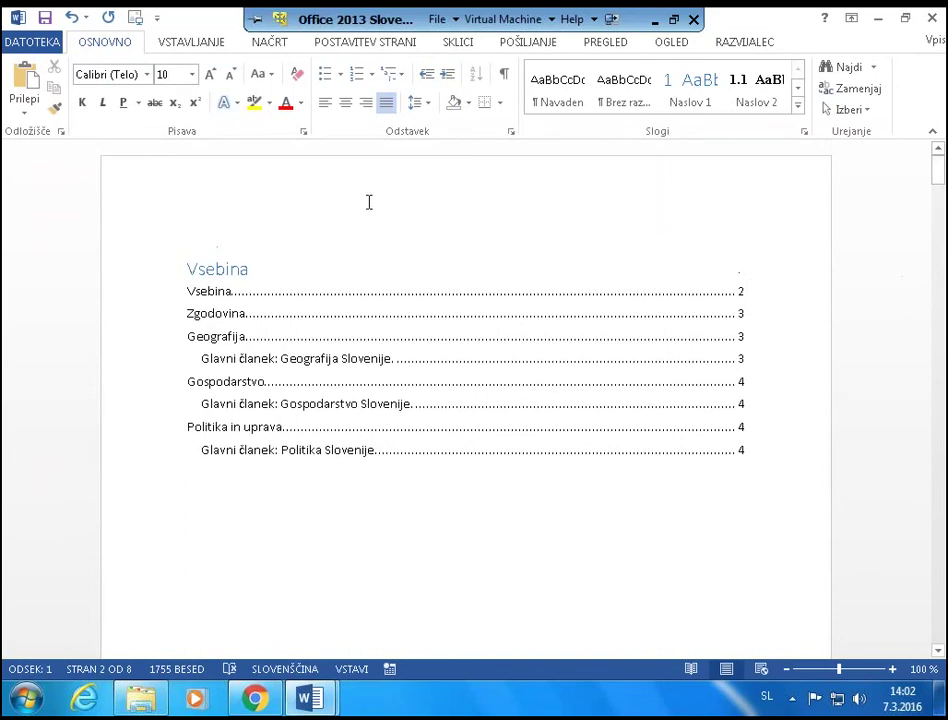
# Place the cursor in the Vsebina contents list and scroll to the opening Slovenija paragraph.
pyautogui.click(300, 269)
pyautogui.scroll(-10, 491, 511)
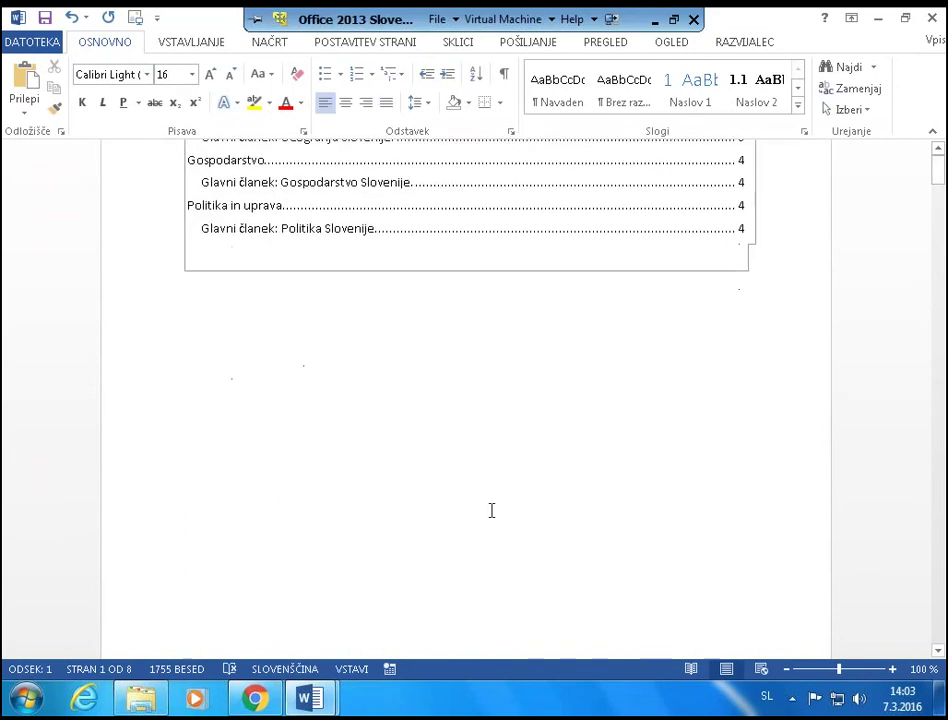
pyautogui.scroll(-3, 491, 511)
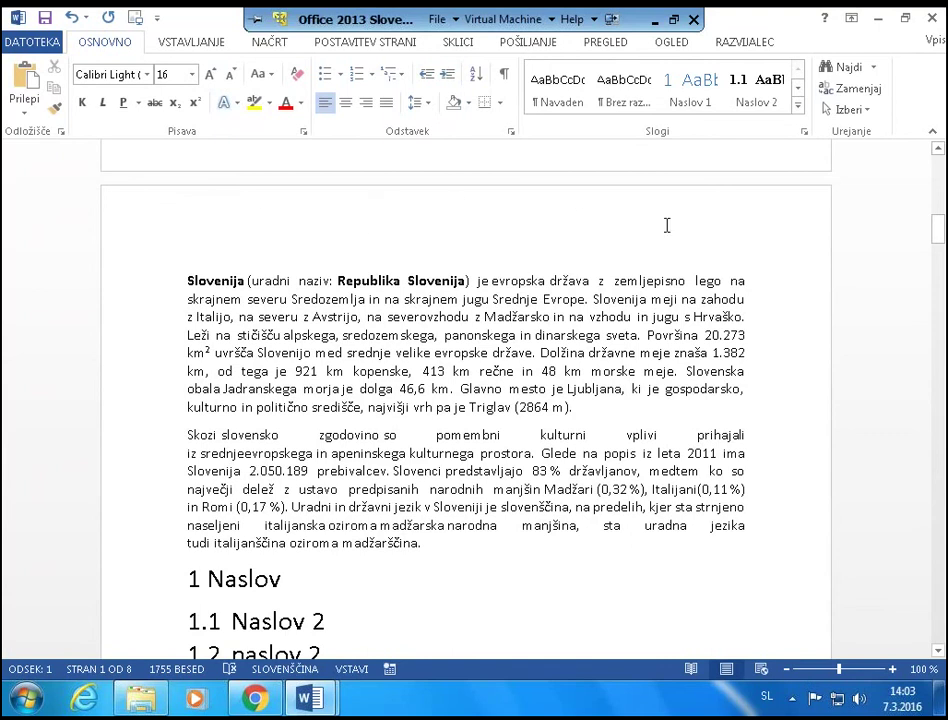
pyautogui.scroll(-5, 571, 292)
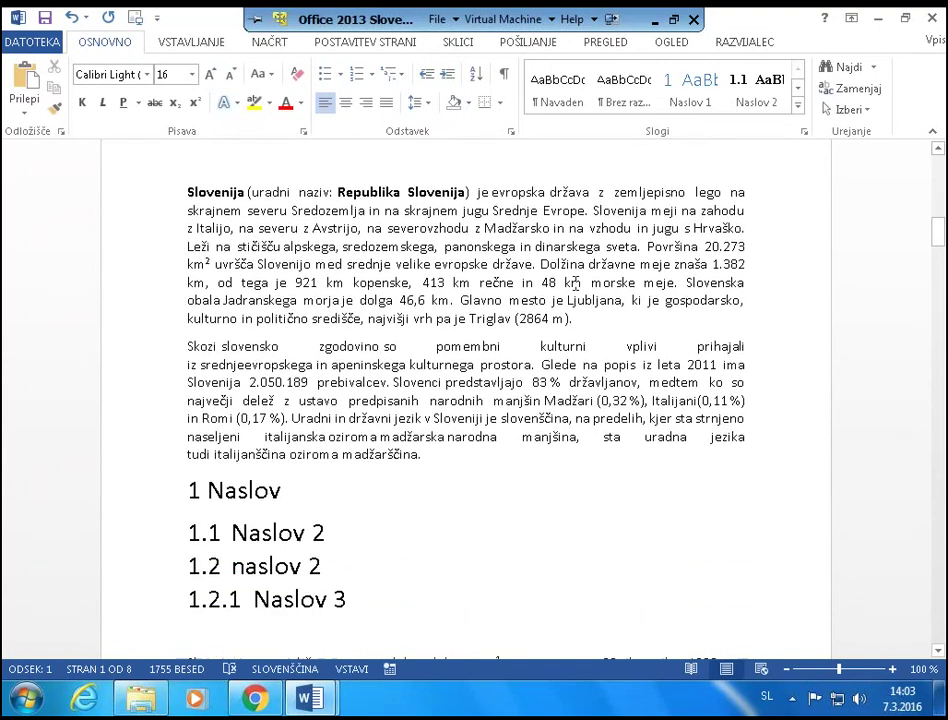
pyautogui.scroll(-6, 571, 292)
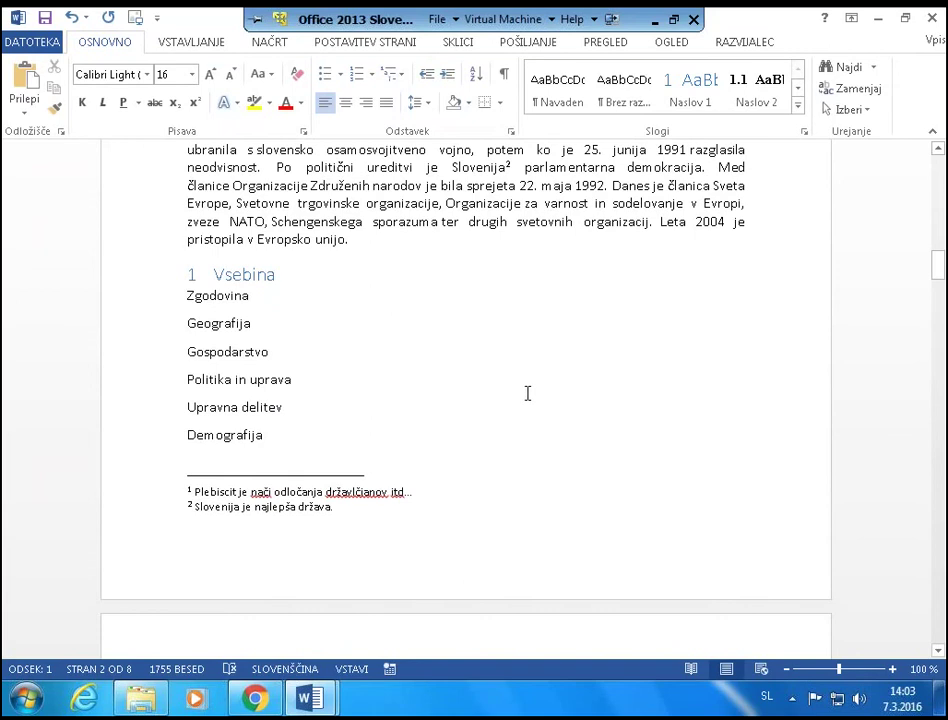
pyautogui.scroll(6, 527, 393)
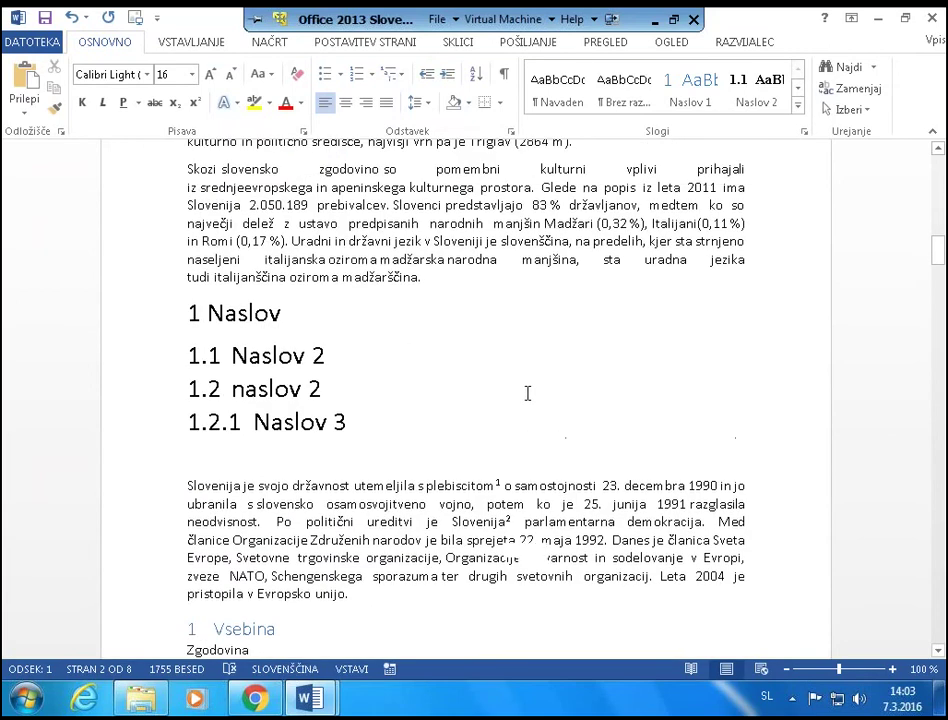
pyautogui.scroll(6, 527, 393)
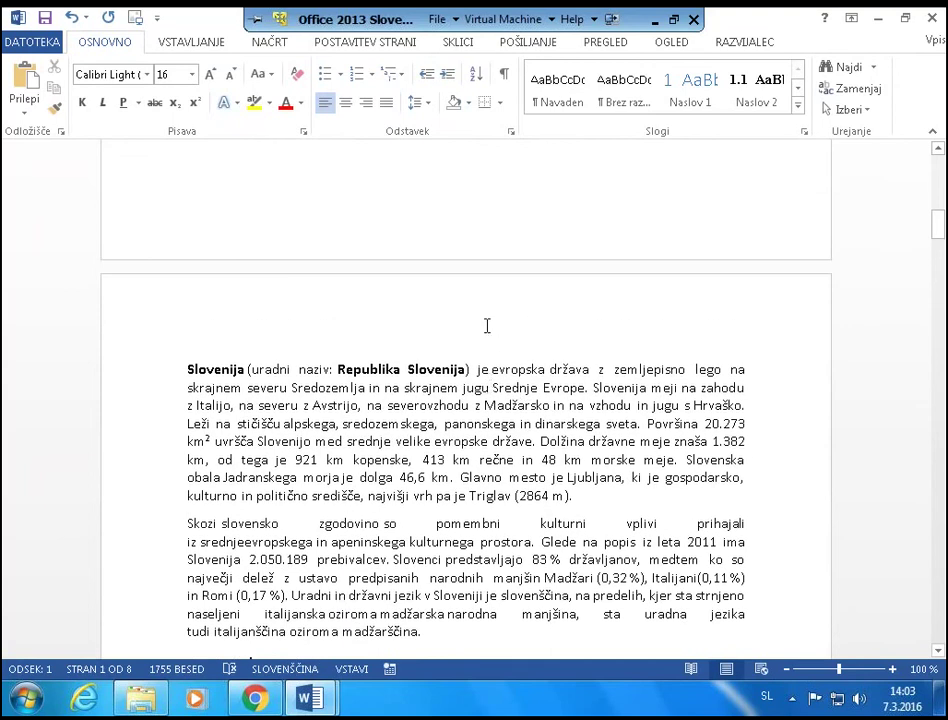
pyautogui.scroll(1, 490, 325)
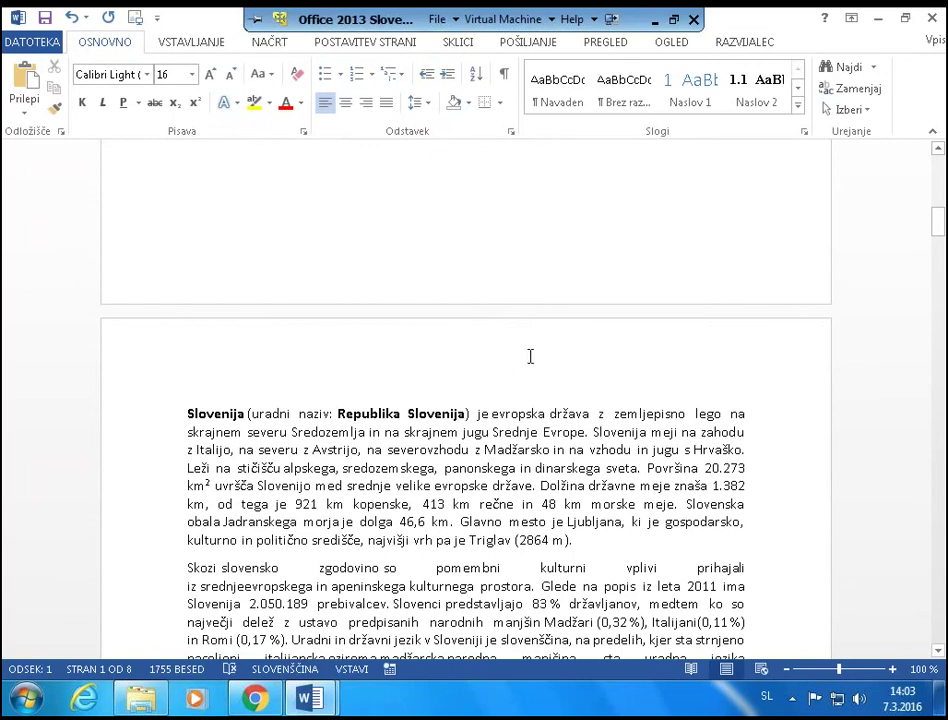
pyautogui.scroll(-6, 477, 340)
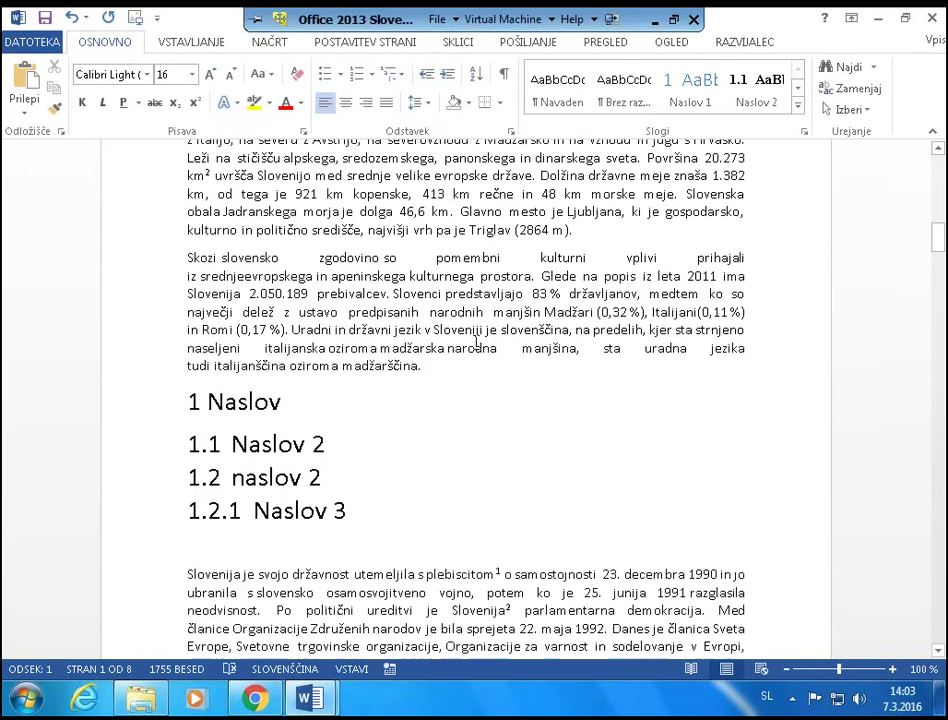
pyautogui.scroll(-7, 477, 340)
pyautogui.scroll(7, 477, 340)
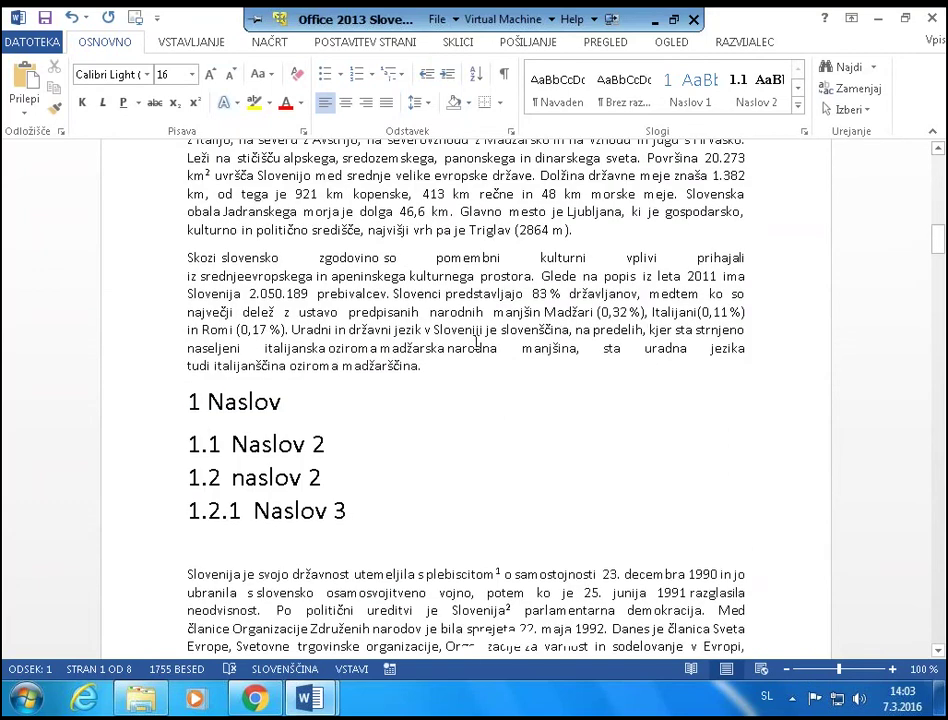
pyautogui.scroll(6, 477, 341)
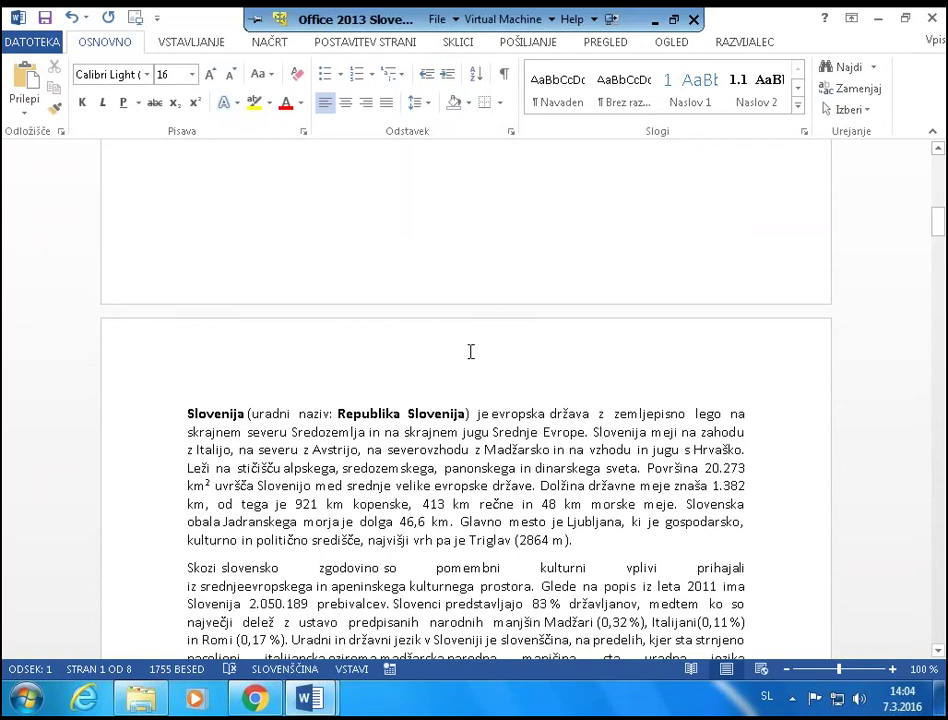
# Open the Glava header area of the page that starts with the Slovenija paragraph.
pyautogui.doubleClick(470, 351)
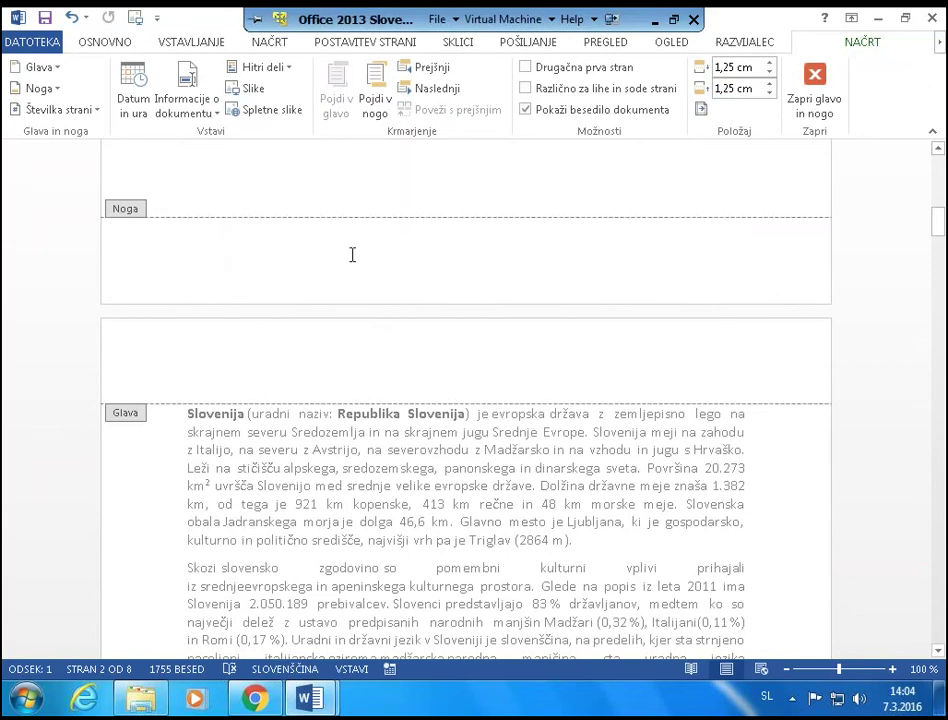
pyautogui.scroll(2, 292, 326)
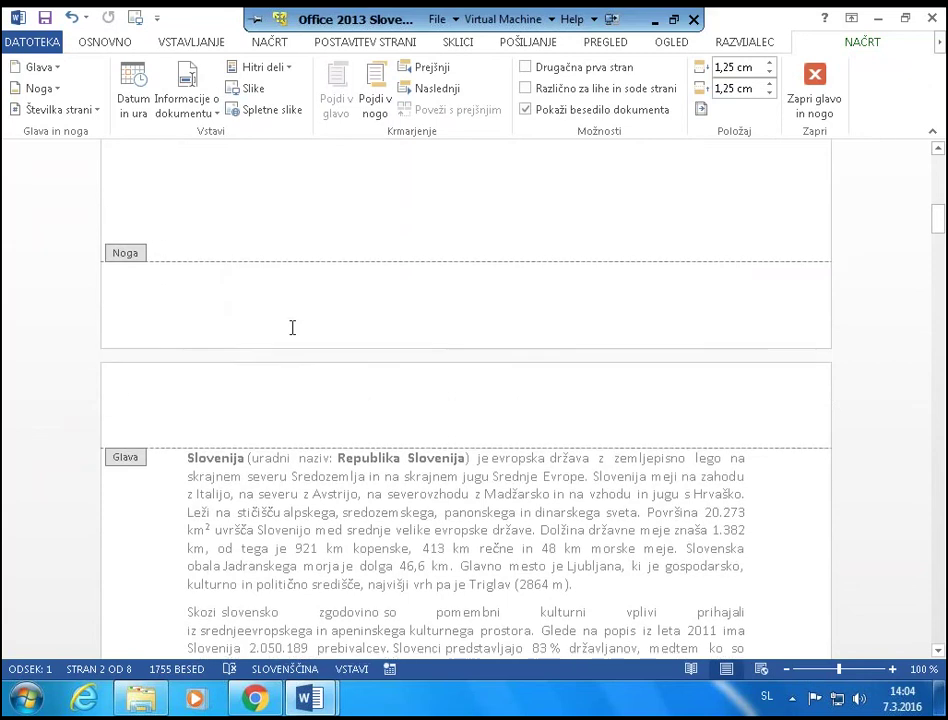
pyautogui.scroll(4, 430, 265)
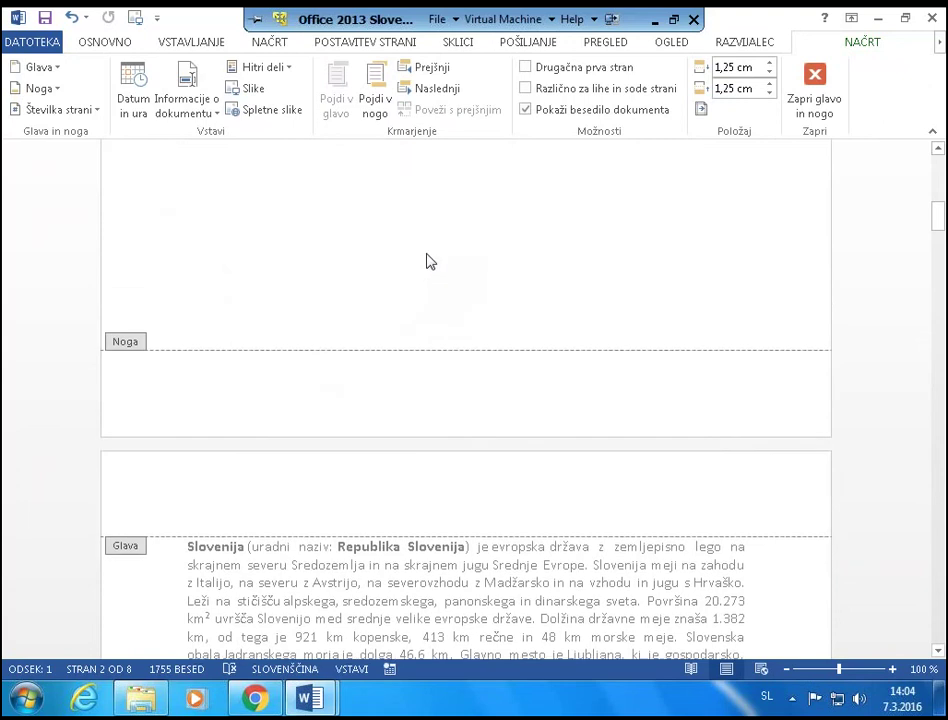
pyautogui.scroll(-5, 425, 259)
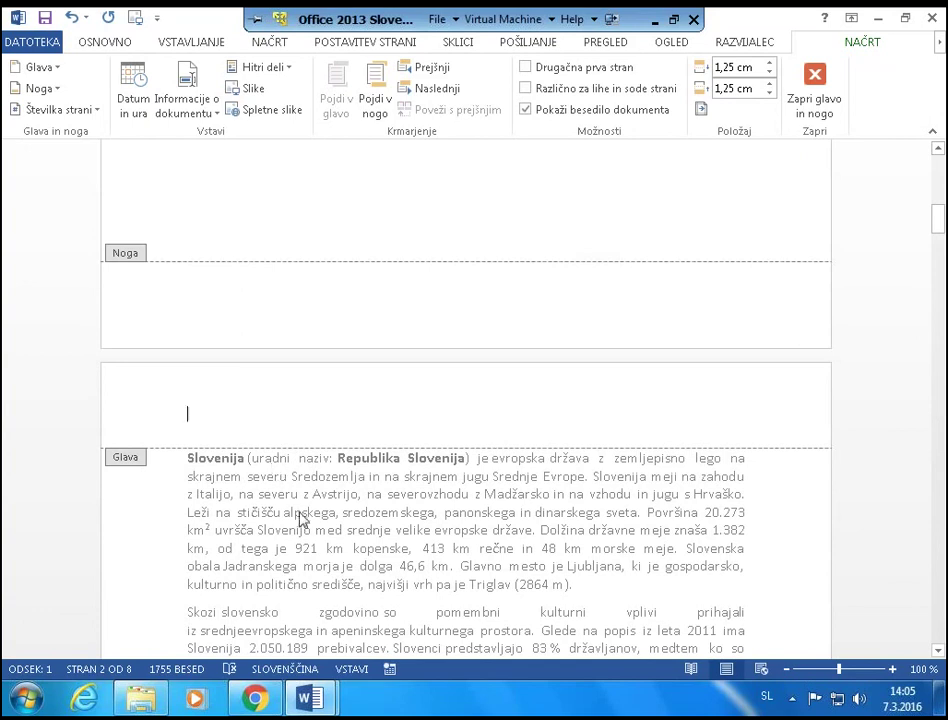
pyautogui.doubleClick(350, 572)
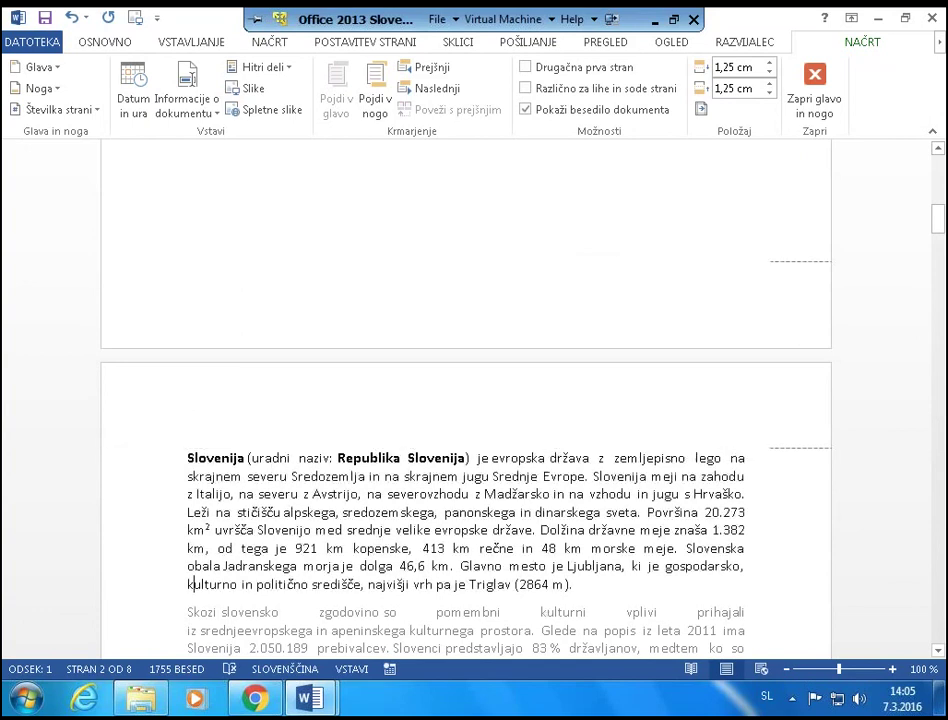
pyautogui.tripleClick(350, 572)
pyautogui.doubleClick(195, 407)
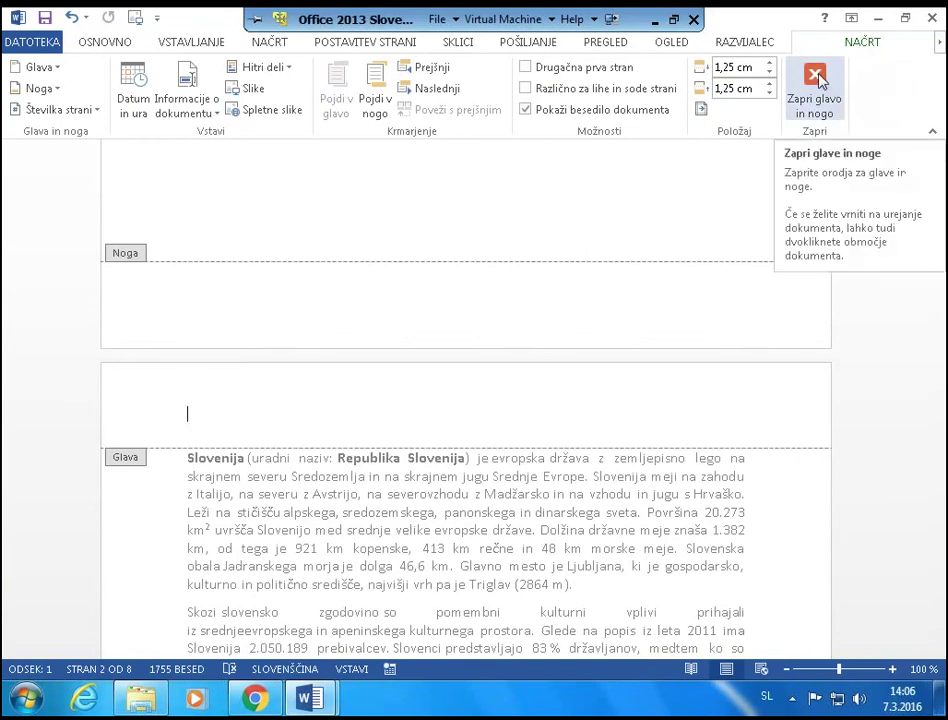
pyautogui.click(817, 80)
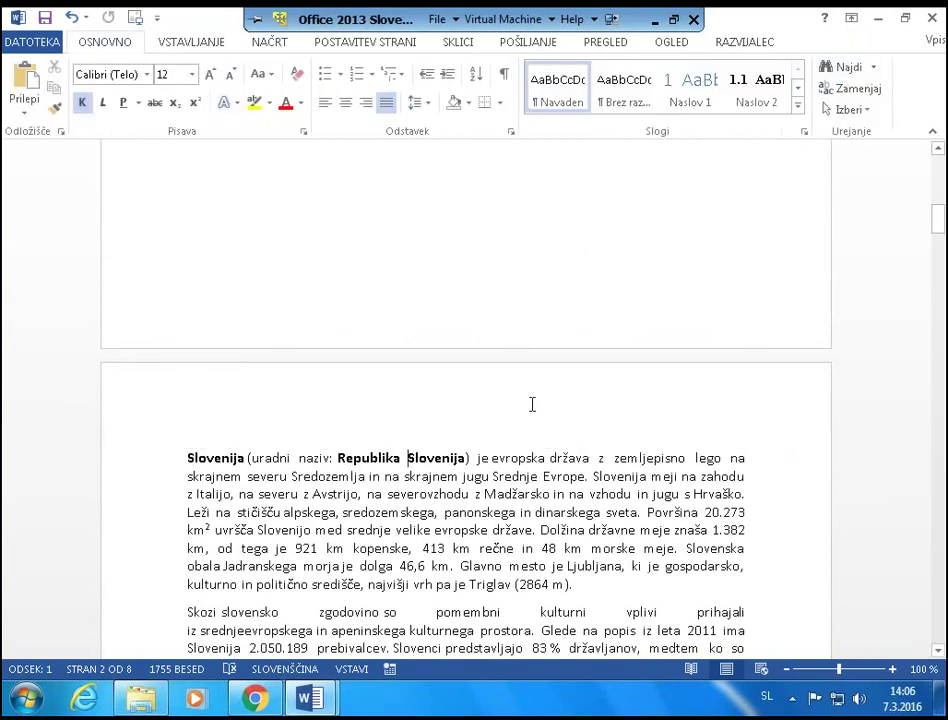
pyautogui.doubleClick(530, 410)
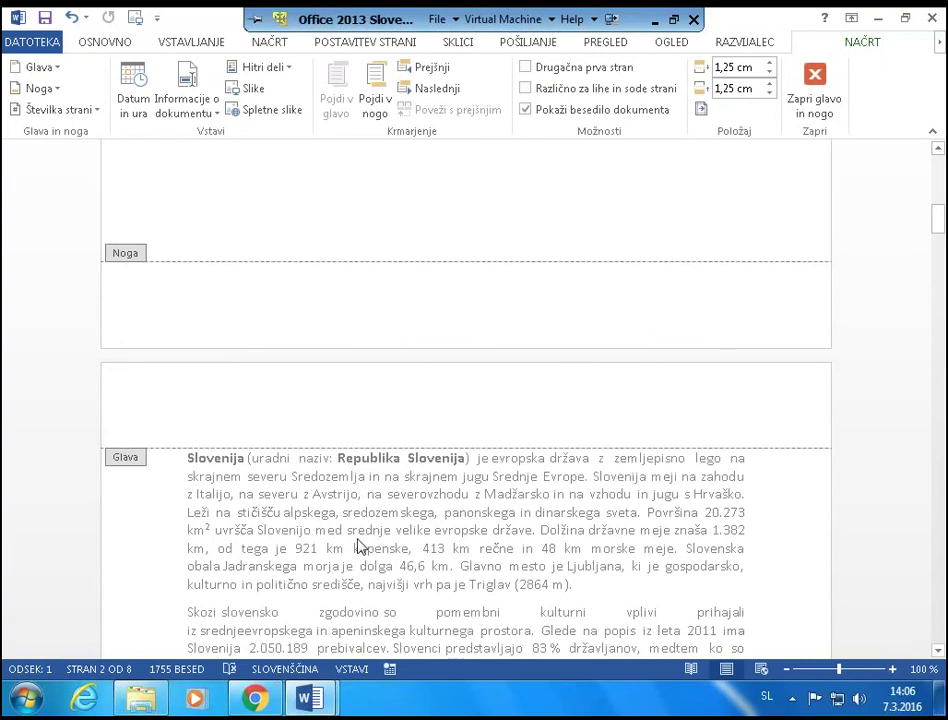
pyautogui.doubleClick(360, 547)
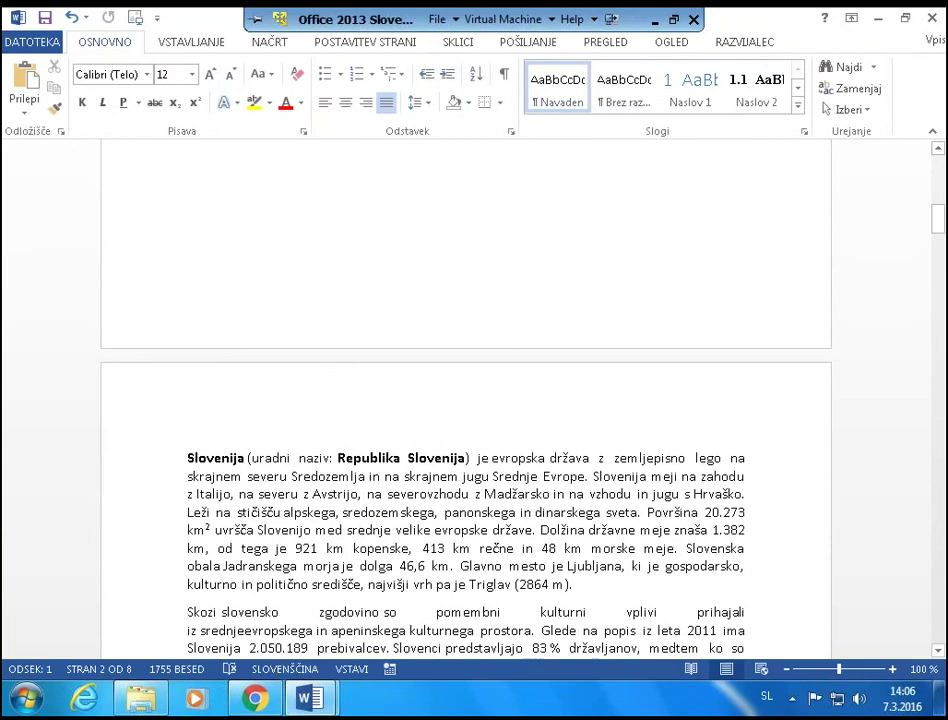
pyautogui.doubleClick(298, 391)
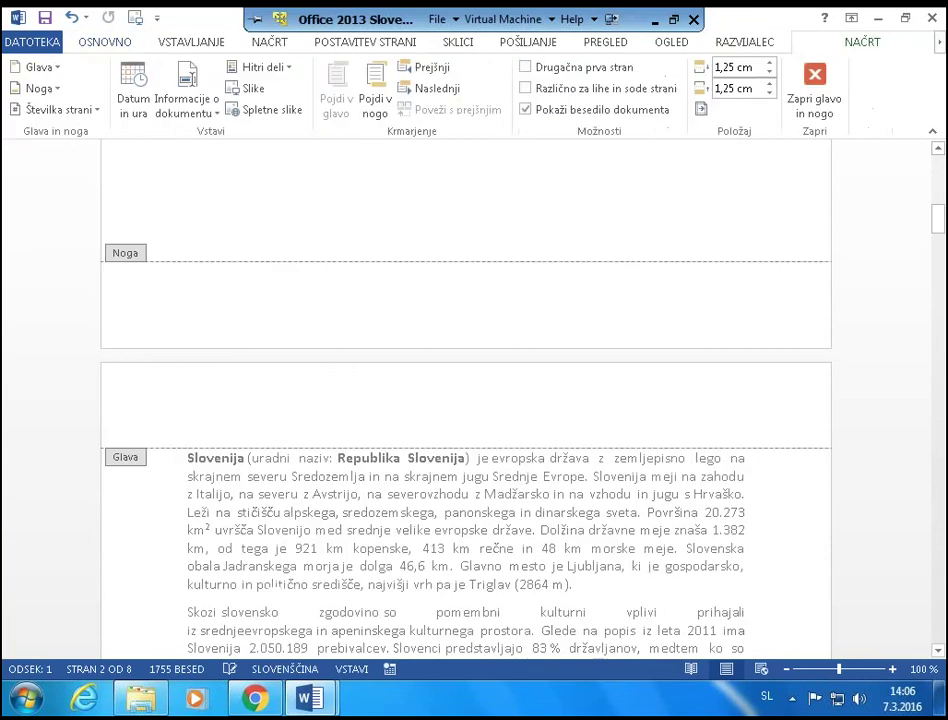
pyautogui.doubleClick(367, 550)
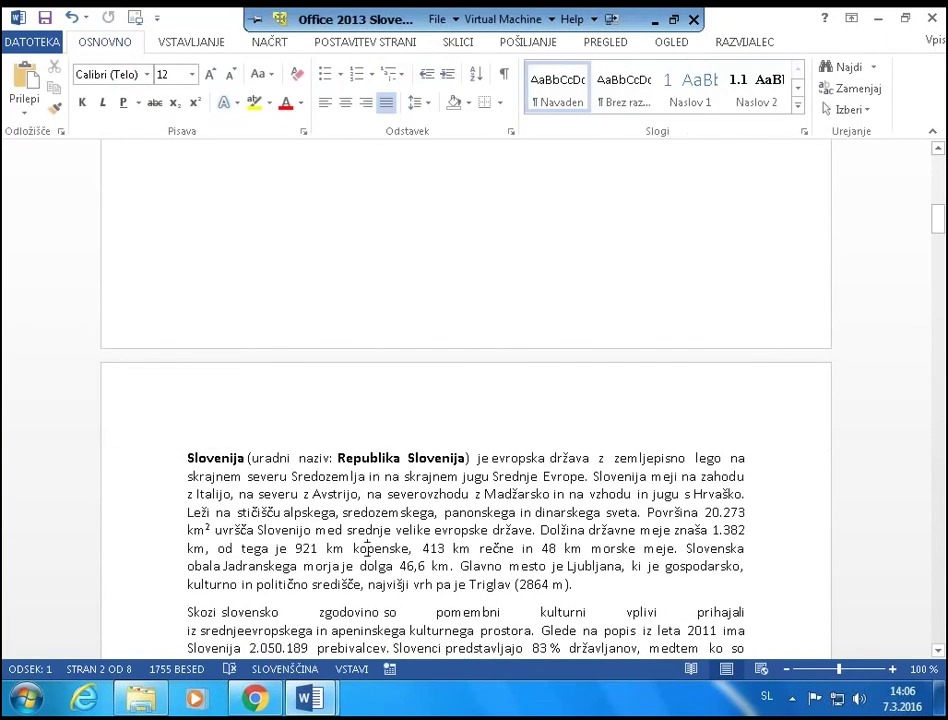
pyautogui.doubleClick(345, 398)
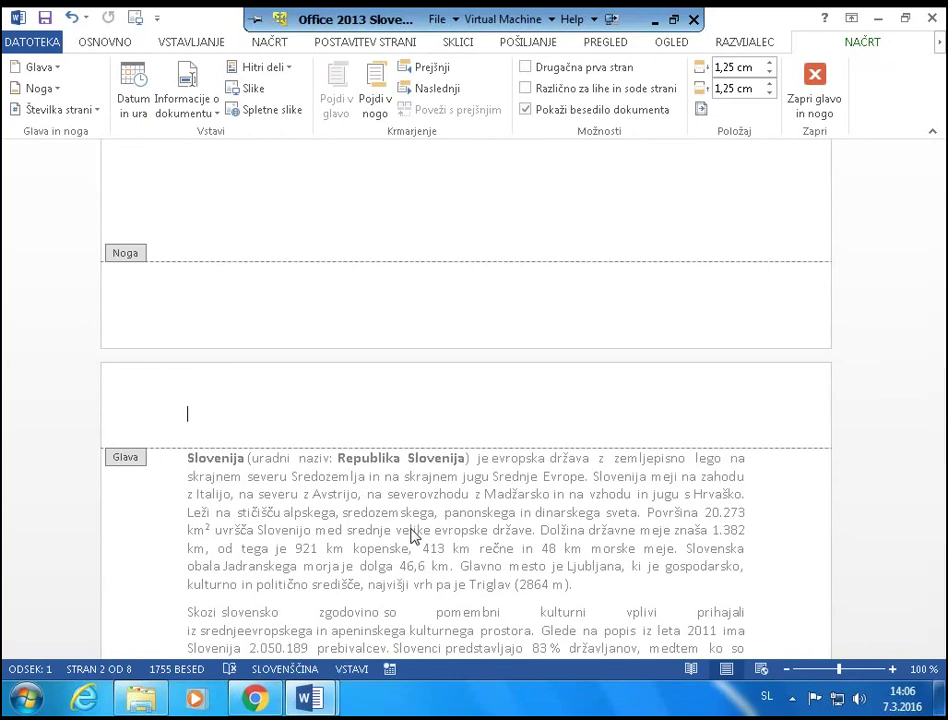
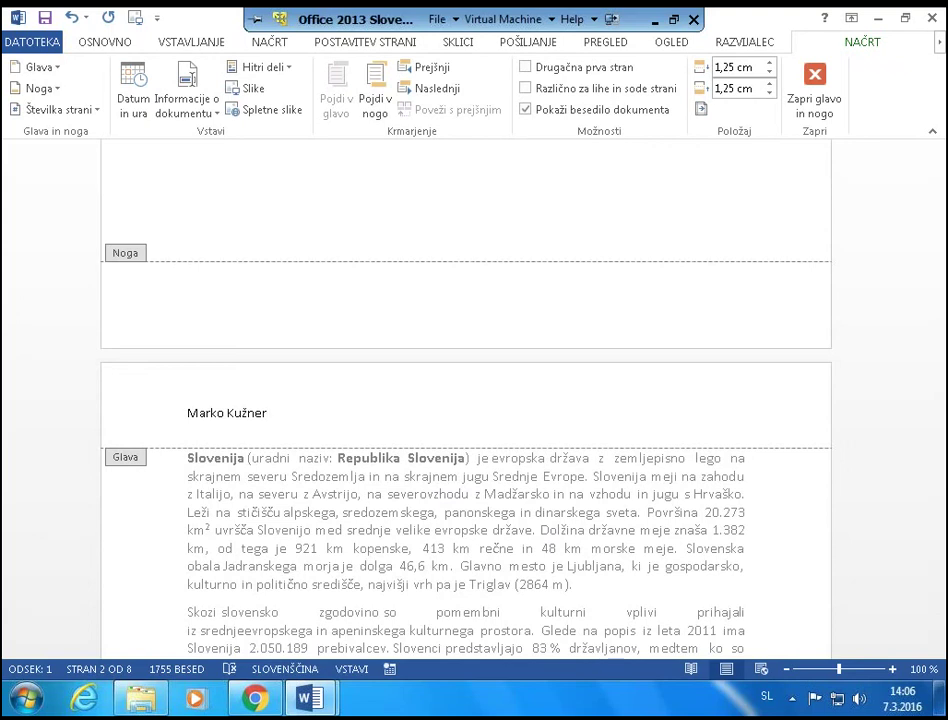
# Enter the author's name at the left of the header, discarding a manually typed date.
pyautogui.press('Tab')
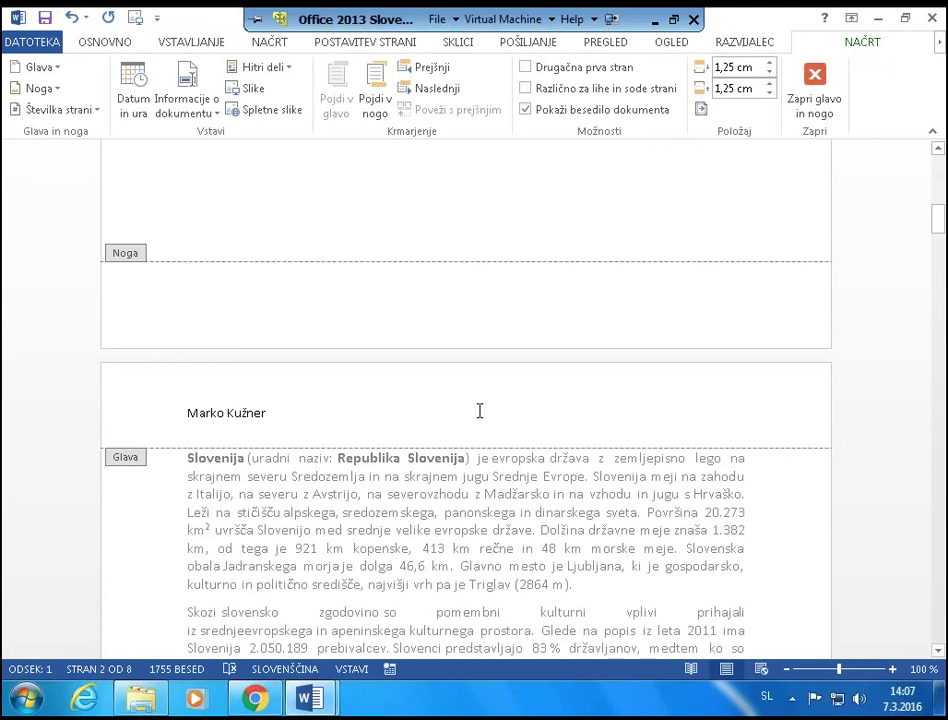
pyautogui.write('7.2')
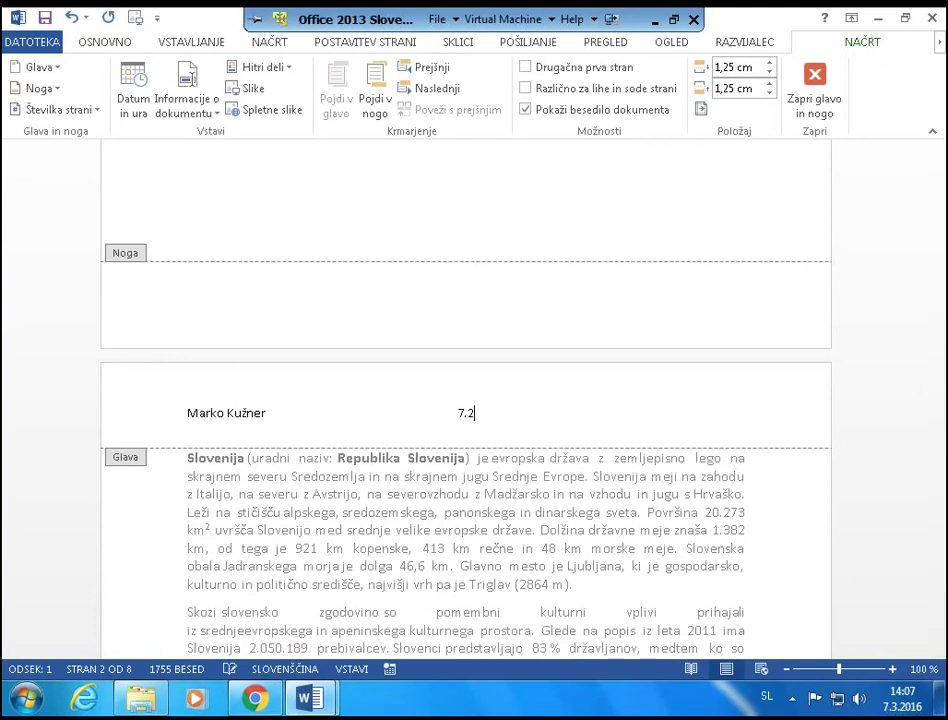
pyautogui.press('BackSpace')
pyautogui.write('3.2016')
pyautogui.press('BackSpace')
pyautogui.press('BackSpace')
pyautogui.press('BackSpace')
pyautogui.press('BackSpace')
pyautogui.press('BackSpace')
pyautogui.press('BackSpace')
pyautogui.press('BackSpace')
pyautogui.press('BackSpace')
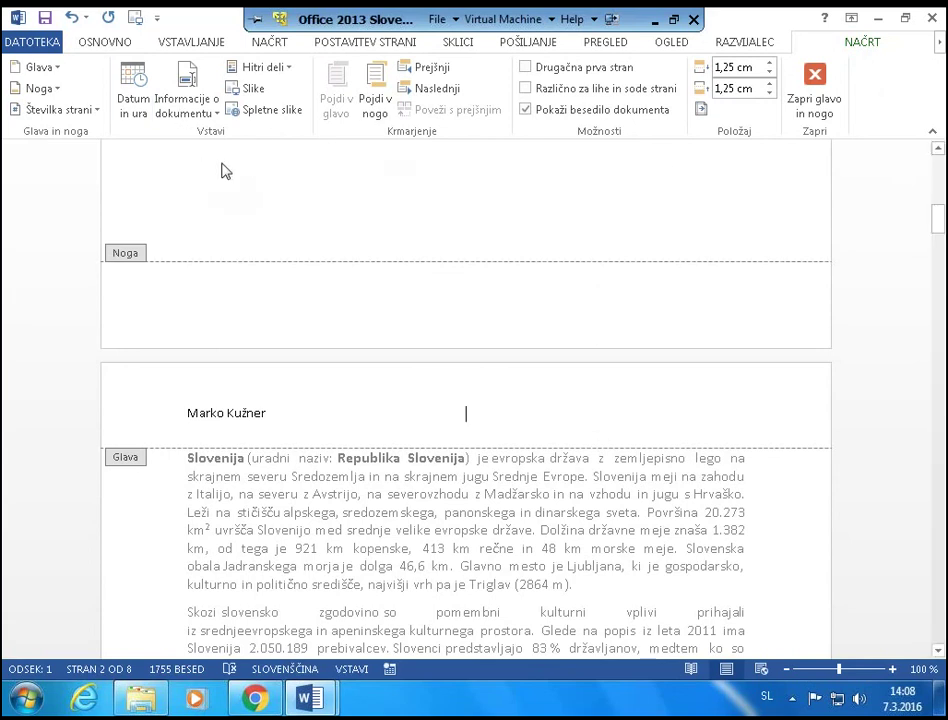
# Insert the date 7.3.2016 in Slovenian format as an automatically updating field.
pyautogui.click(137, 80)
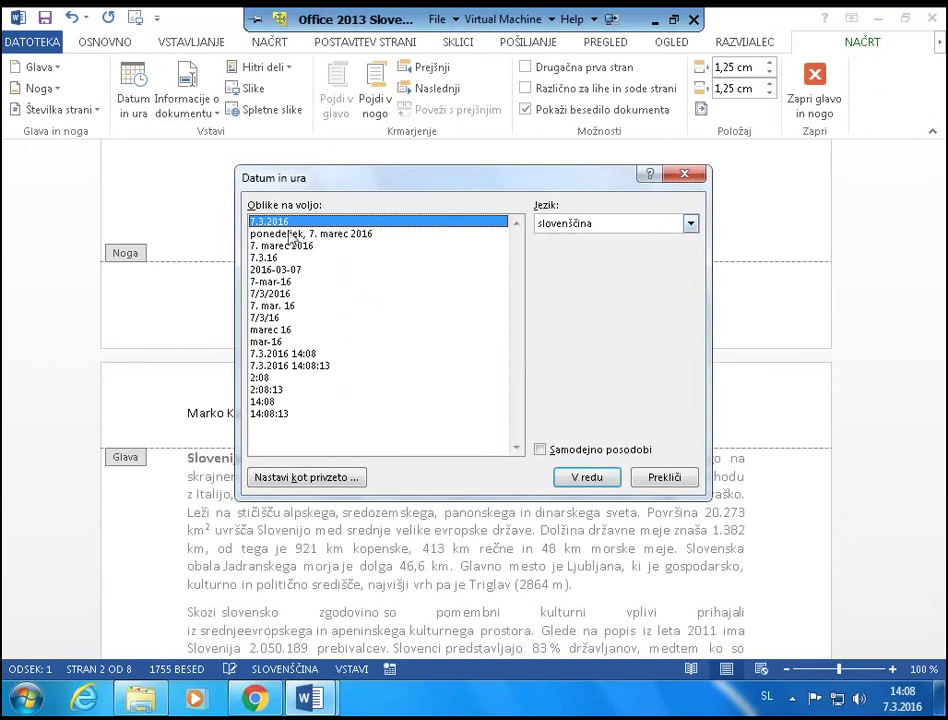
pyautogui.click(645, 222)
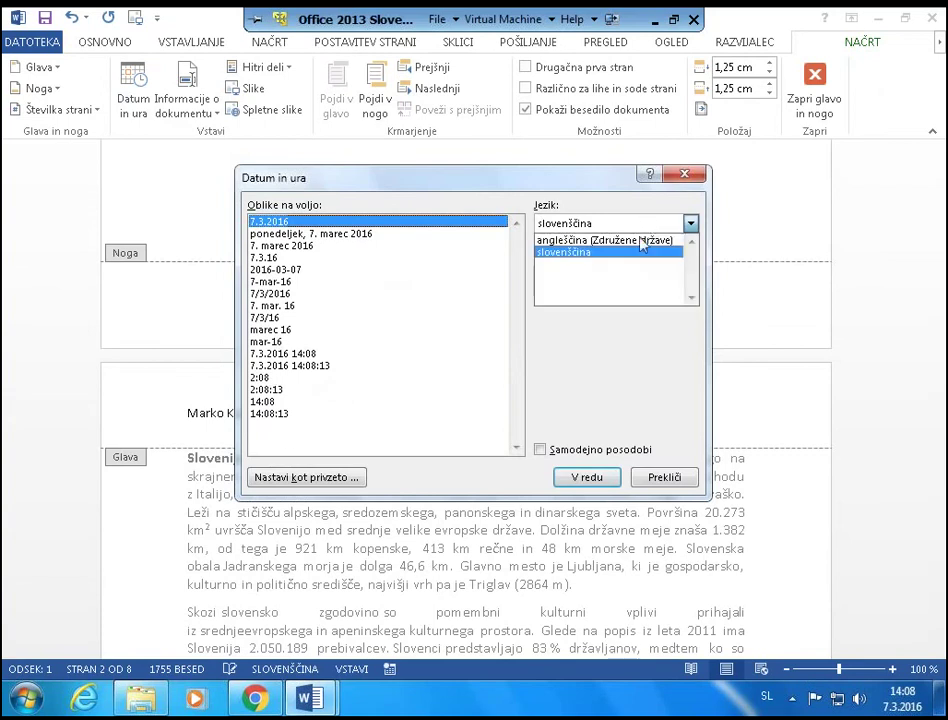
pyautogui.click(641, 241)
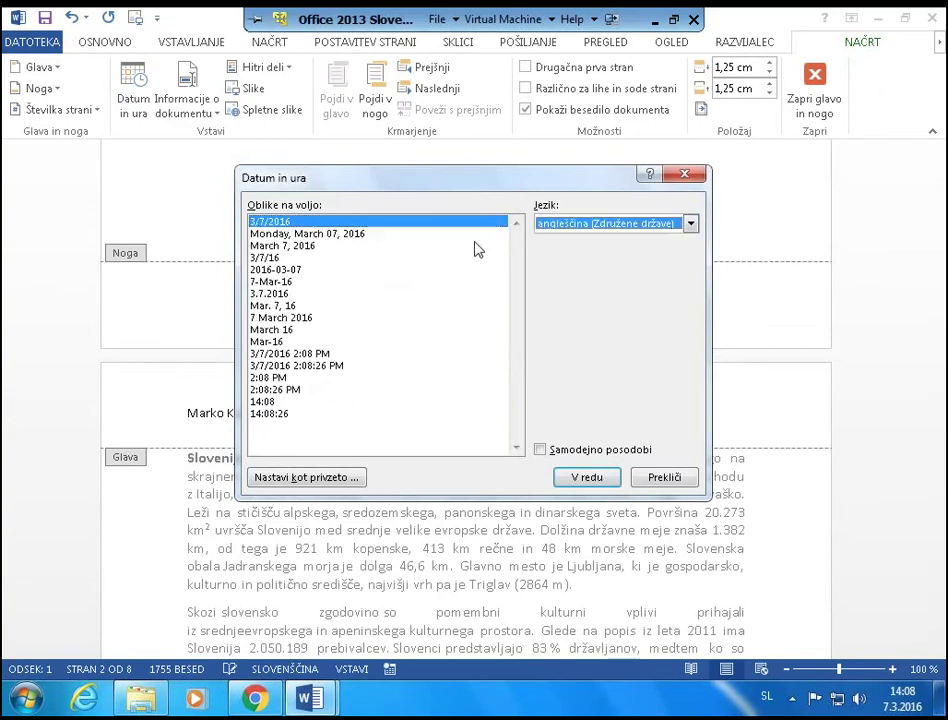
pyautogui.click(576, 223)
pyautogui.click(575, 251)
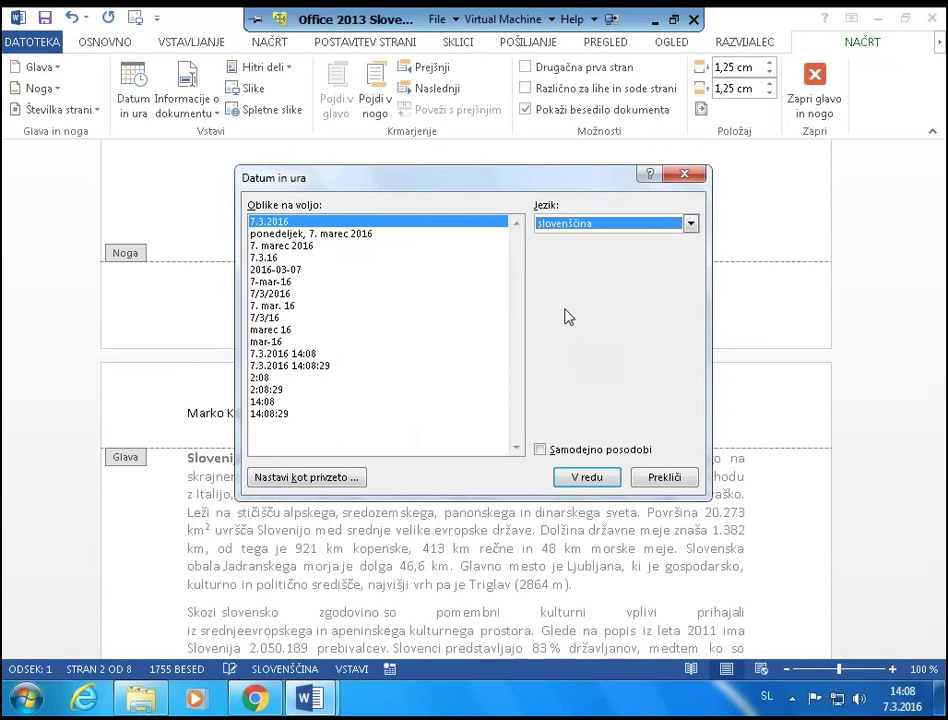
pyautogui.click(540, 450)
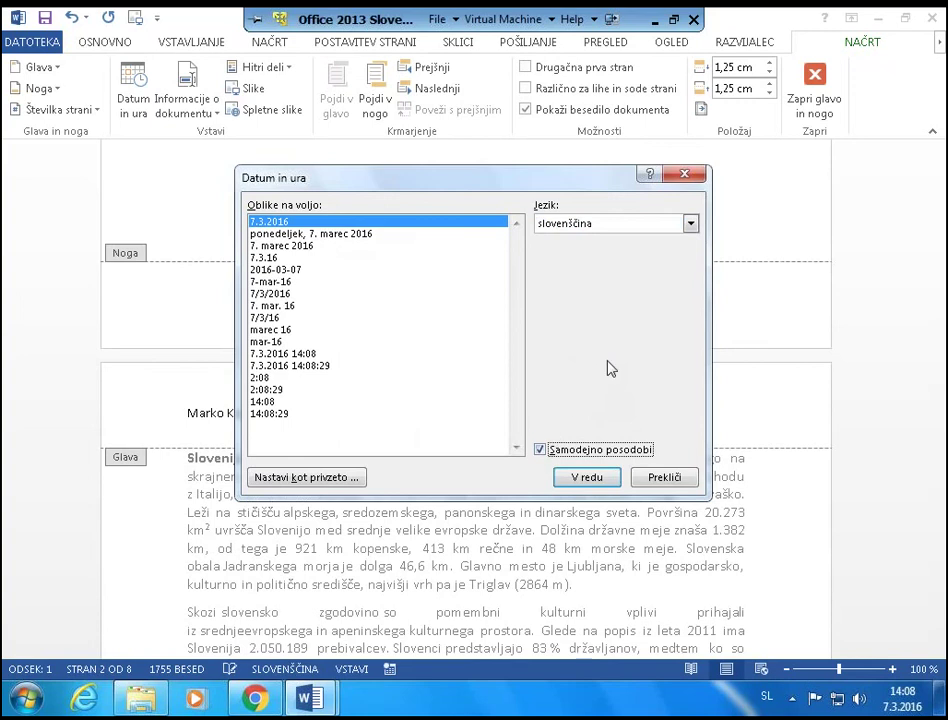
pyautogui.click(587, 478)
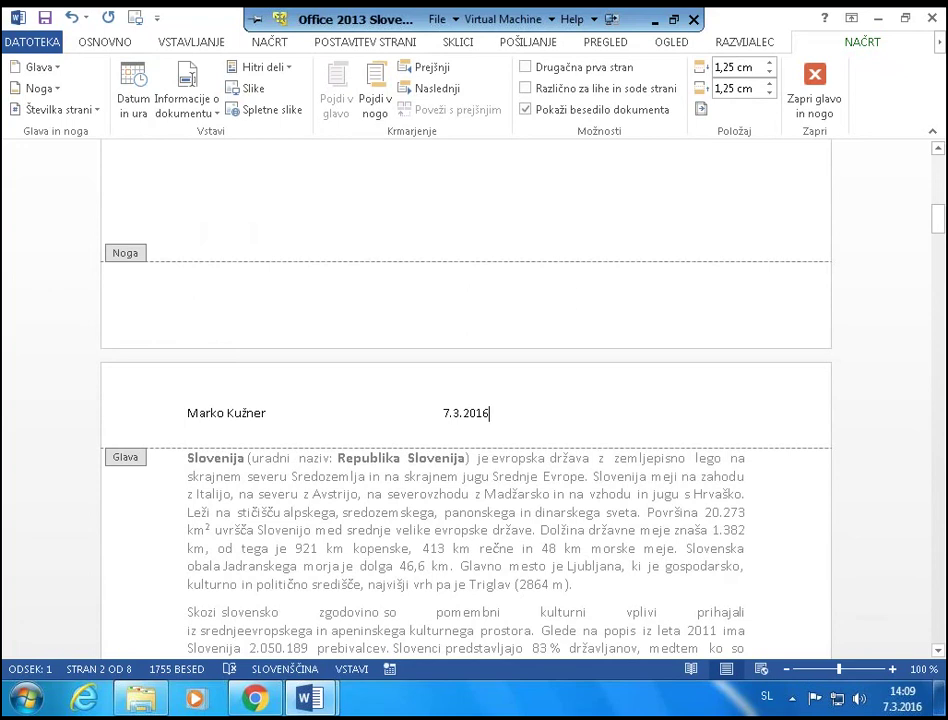
# Move the cursor to the header's right-hand tab stop after the date.
pyautogui.press('Tab')
# Insert the Celje aerial photo from the word webinar folder into the header via Pictures.
pyautogui.click(255, 89)
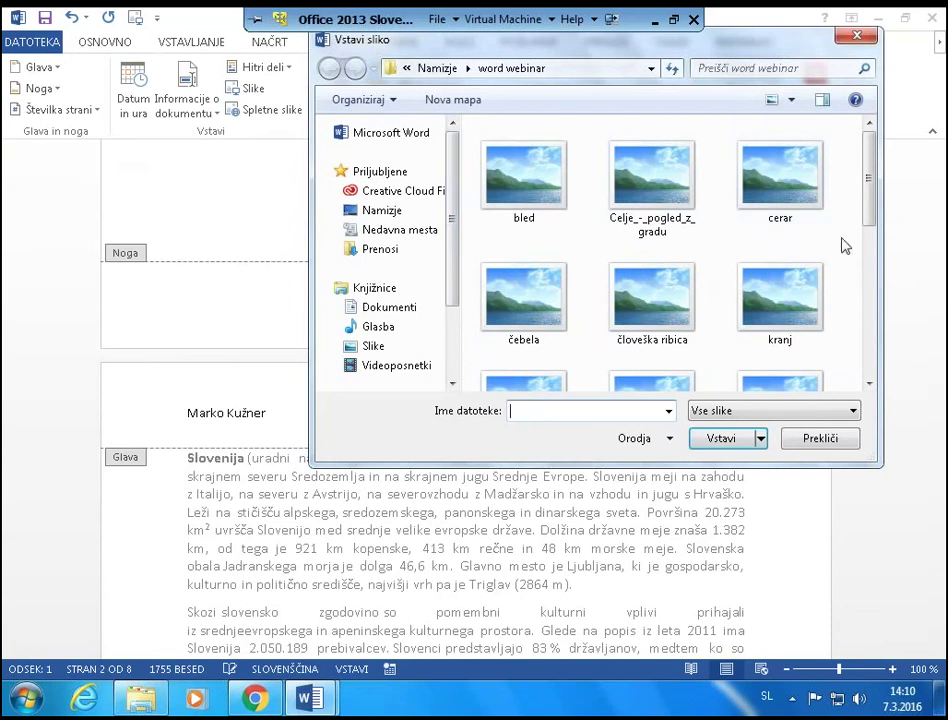
pyautogui.doubleClick(640, 204)
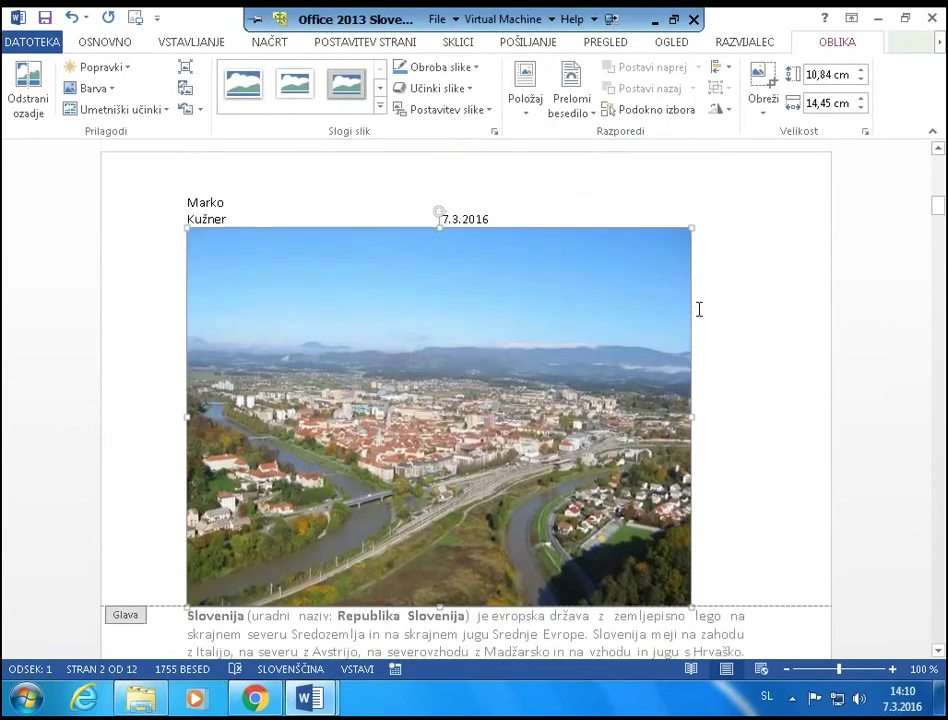
pyautogui.scroll(-1, 700, 306)
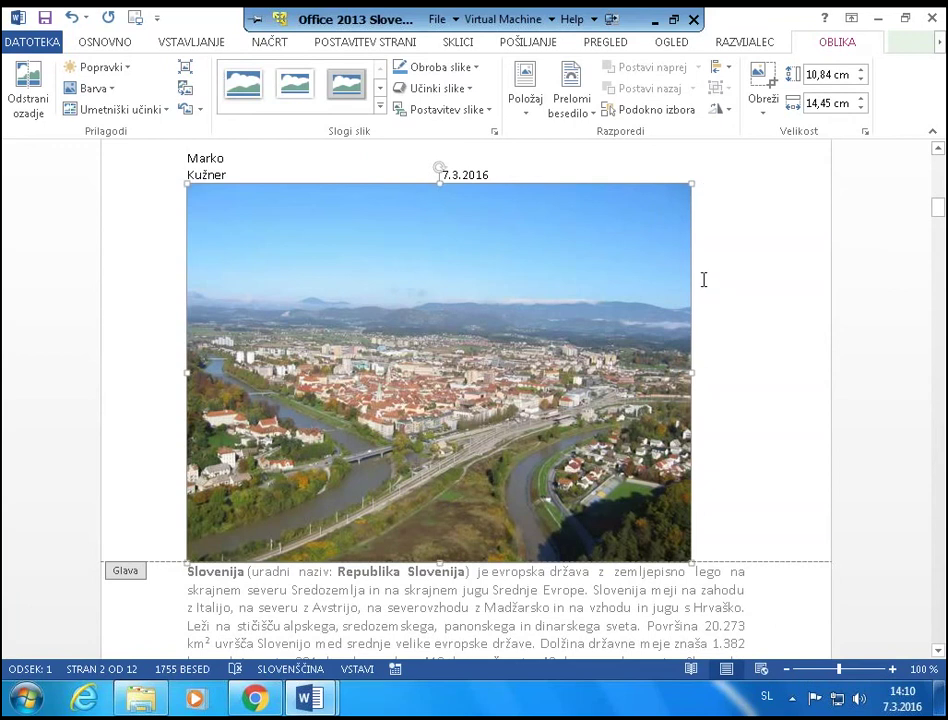
pyautogui.scroll(-3, 703, 279)
pyautogui.scroll(-5, 703, 279)
pyautogui.scroll(6, 703, 279)
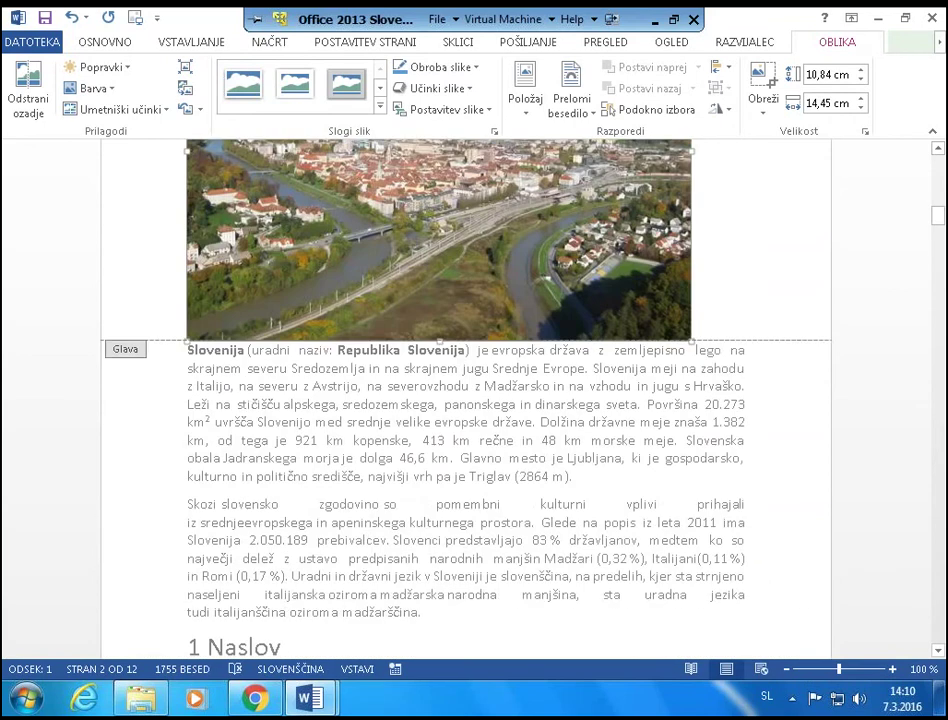
pyautogui.scroll(3, 465, 400)
pyautogui.scroll(-1, 465, 400)
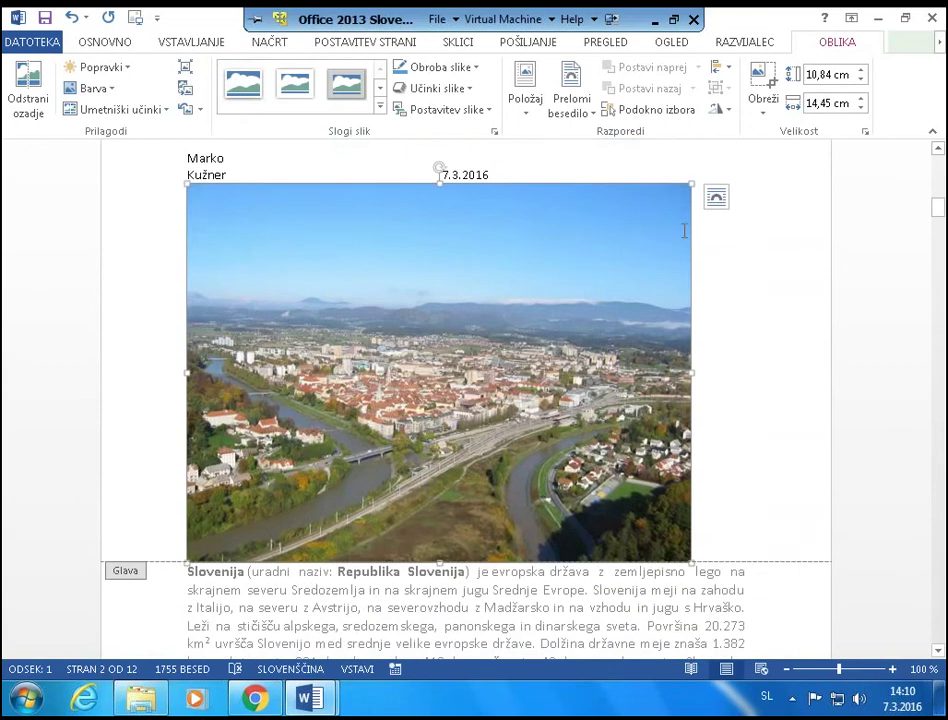
# Set the header picture's height to 1 cm.
pyautogui.click(827, 103)
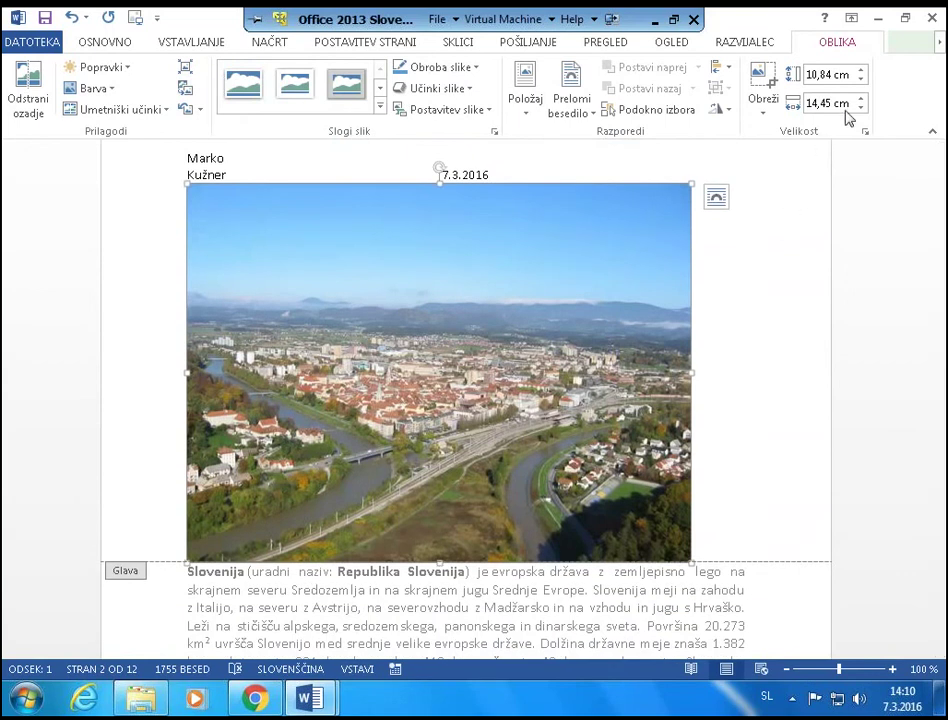
pyautogui.write('1')
pyautogui.press('Return')
pyautogui.scroll(3, 743, 205)
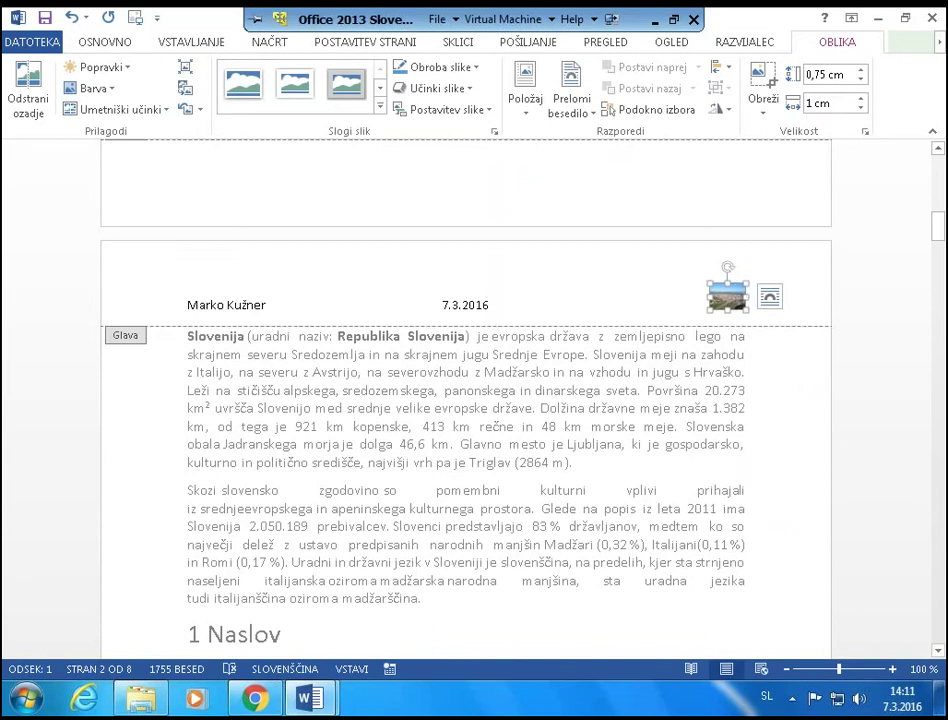
# Adjust the header picture's width with the spinner to settle at 1,5 cm.
pyautogui.click(859, 100)
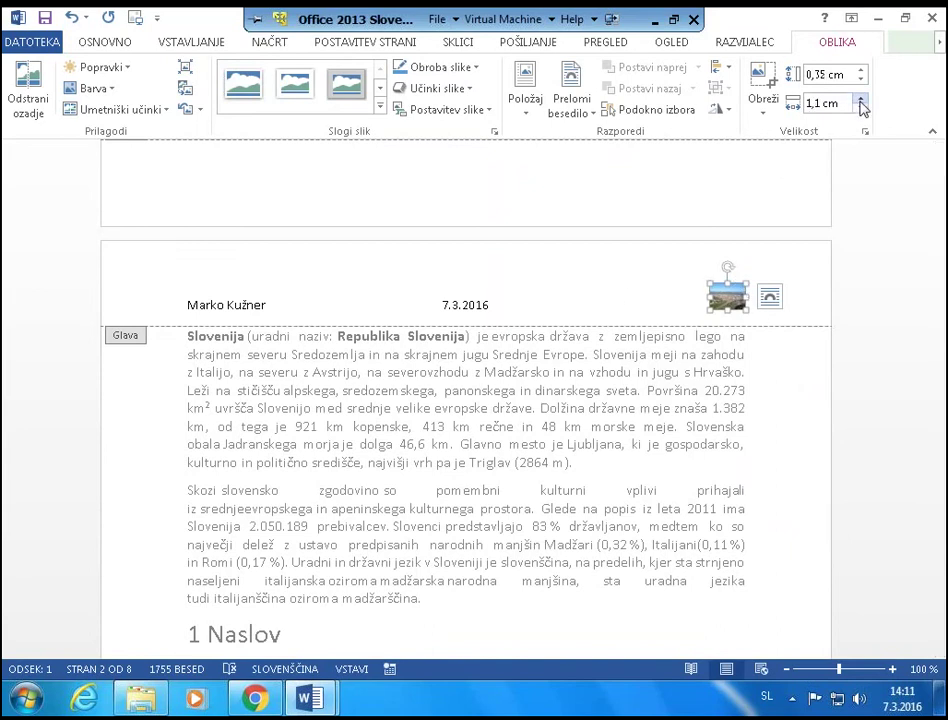
pyautogui.click(859, 100)
pyautogui.click(859, 100)
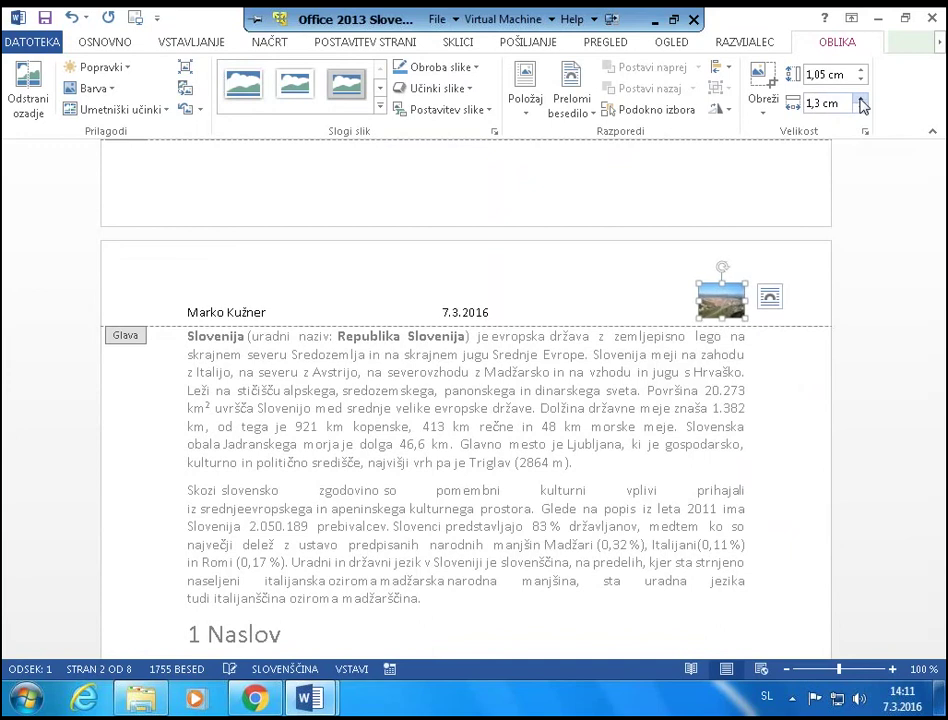
pyautogui.click(859, 100)
pyautogui.click(859, 100)
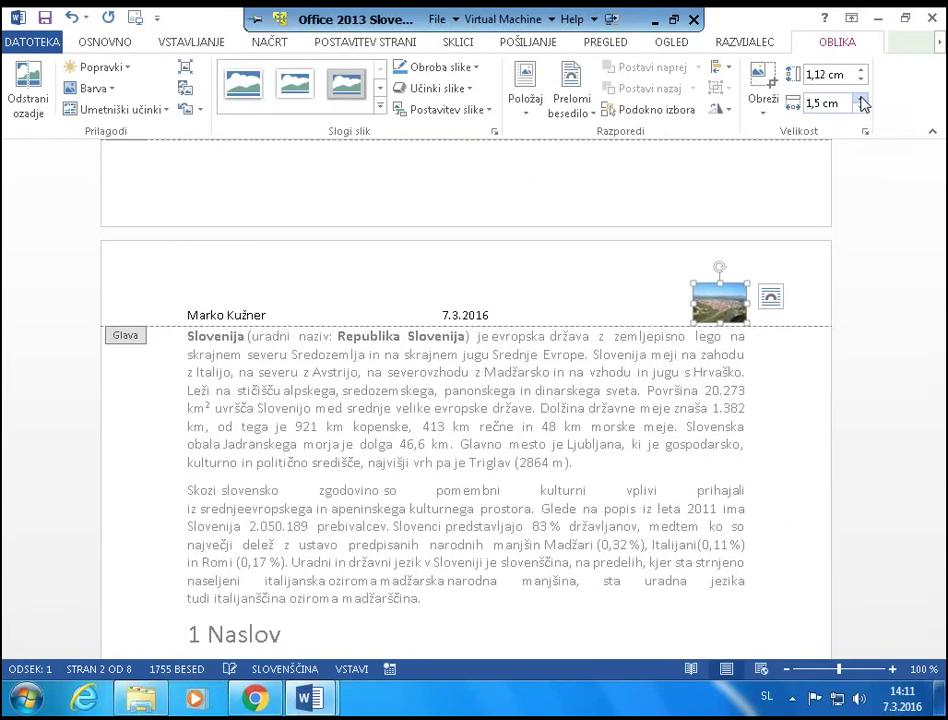
pyautogui.click(859, 100)
pyautogui.click(860, 107)
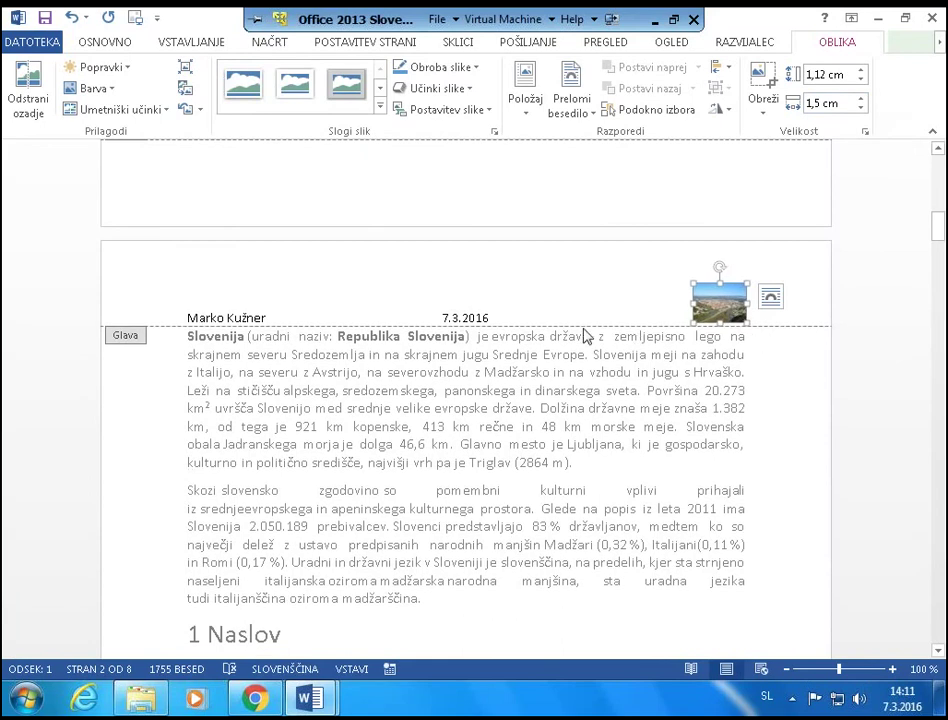
pyautogui.scroll(-2, 571, 515)
pyautogui.scroll(2, 571, 347)
pyautogui.scroll(-2, 578, 335)
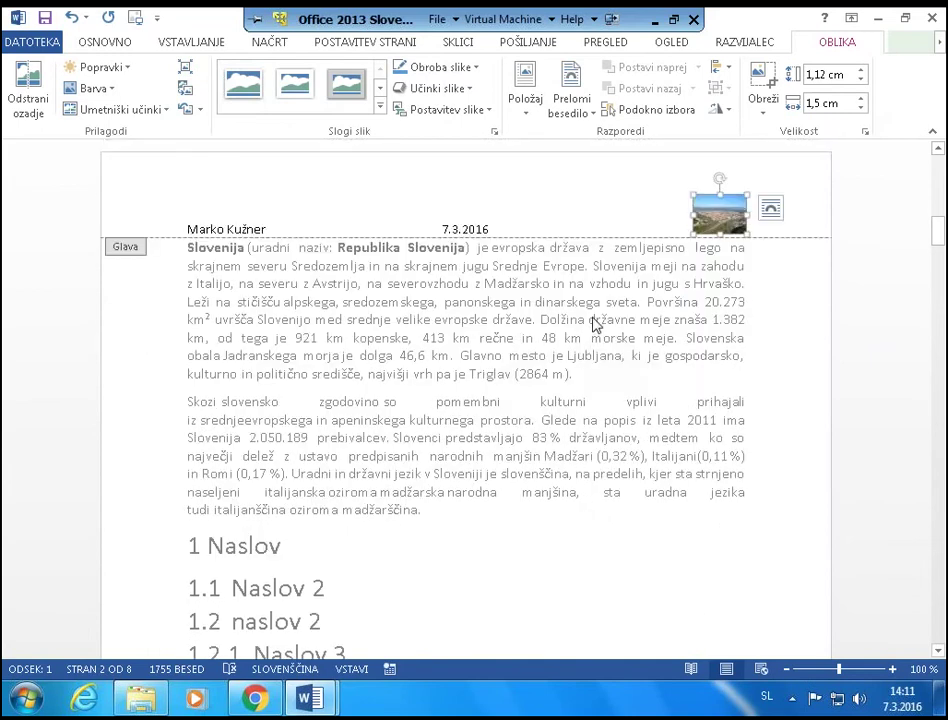
pyautogui.scroll(1, 650, 215)
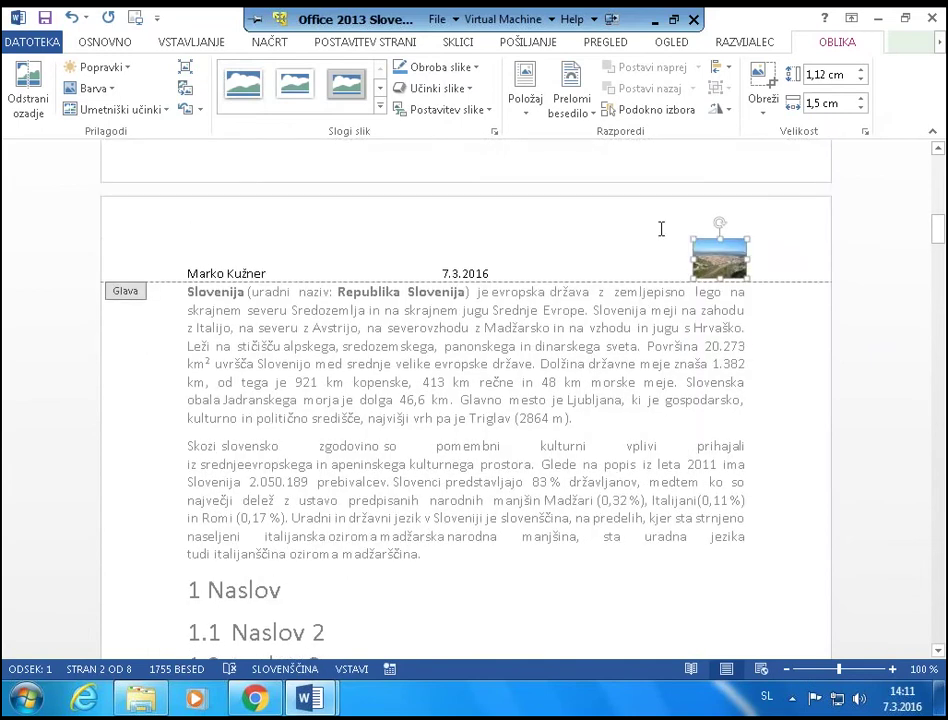
pyautogui.click(859, 108)
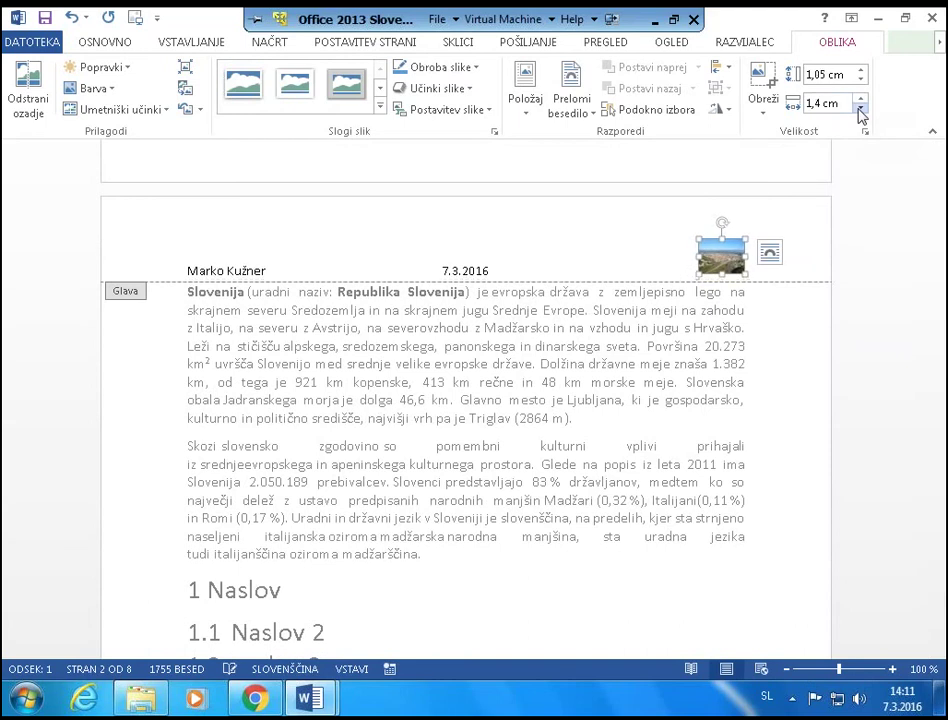
pyautogui.click(859, 108)
pyautogui.click(859, 100)
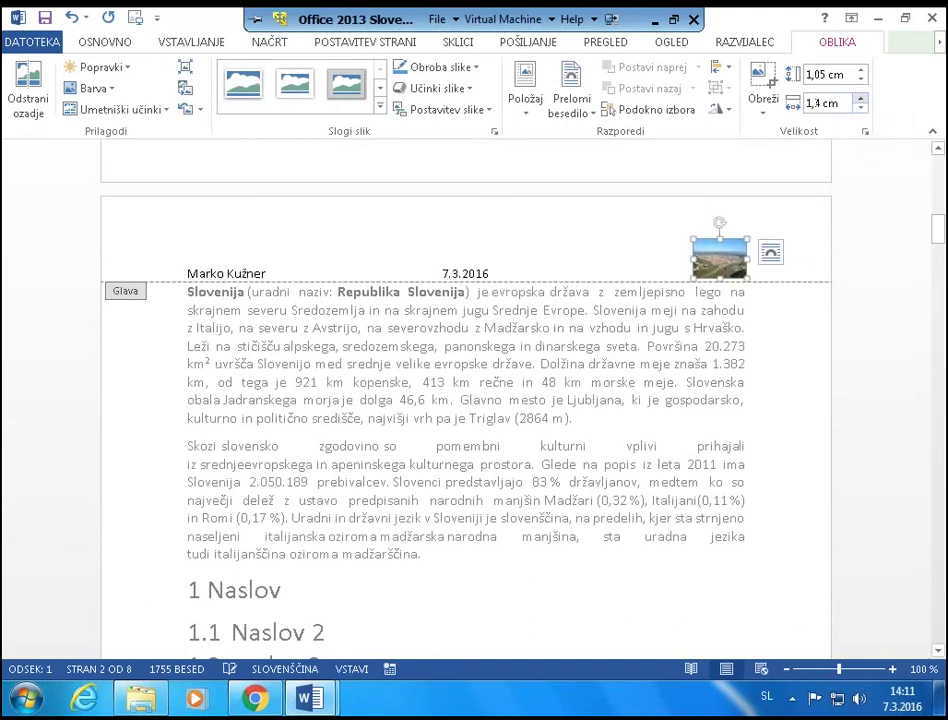
pyautogui.click(859, 100)
# Deselect the header photo and put the cursor in page 1's footer.
pyautogui.scroll(-3, 608, 362)
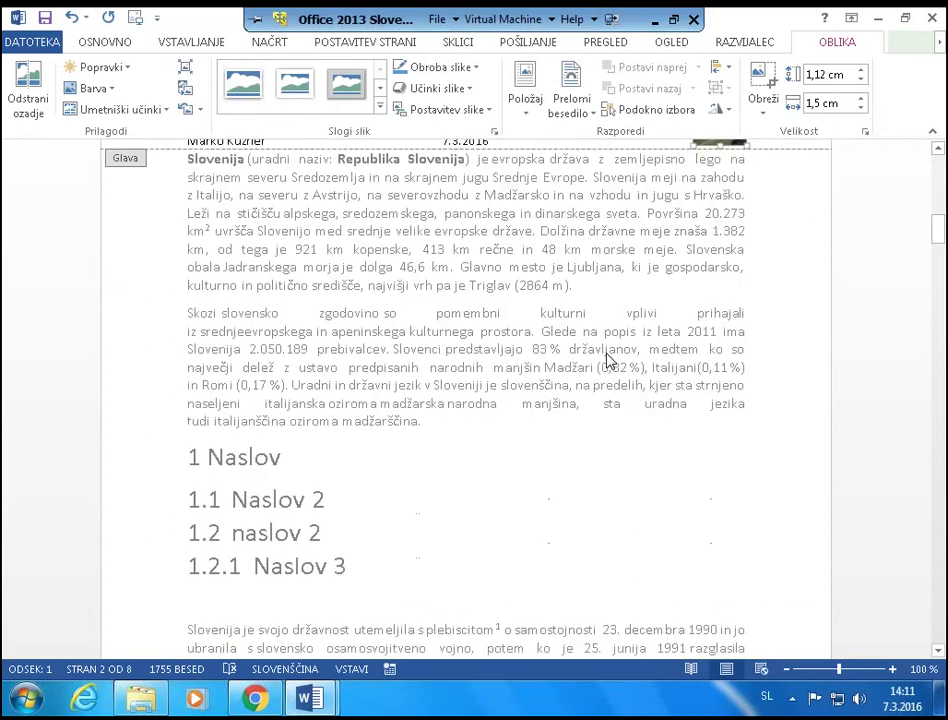
pyautogui.scroll(5, 608, 362)
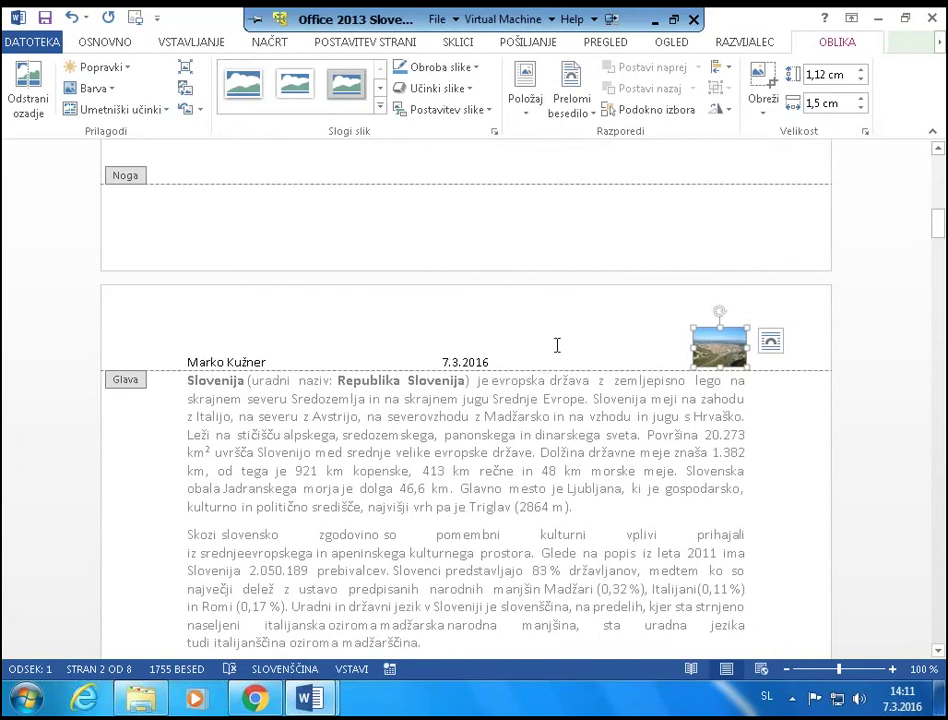
pyautogui.click(490, 358)
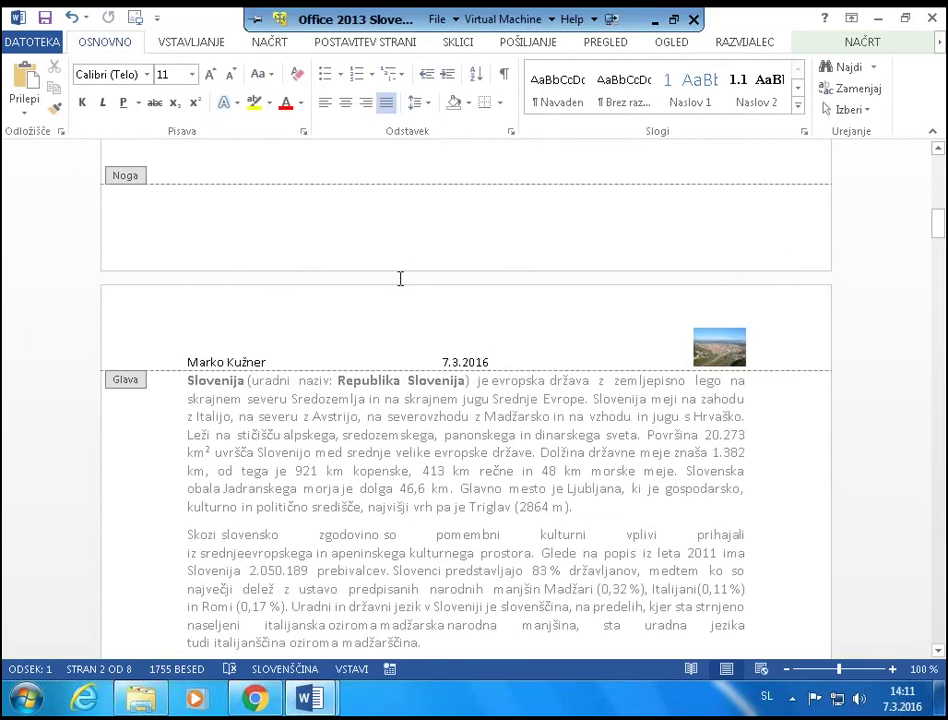
pyautogui.click(205, 213)
pyautogui.scroll(-10, 537, 406)
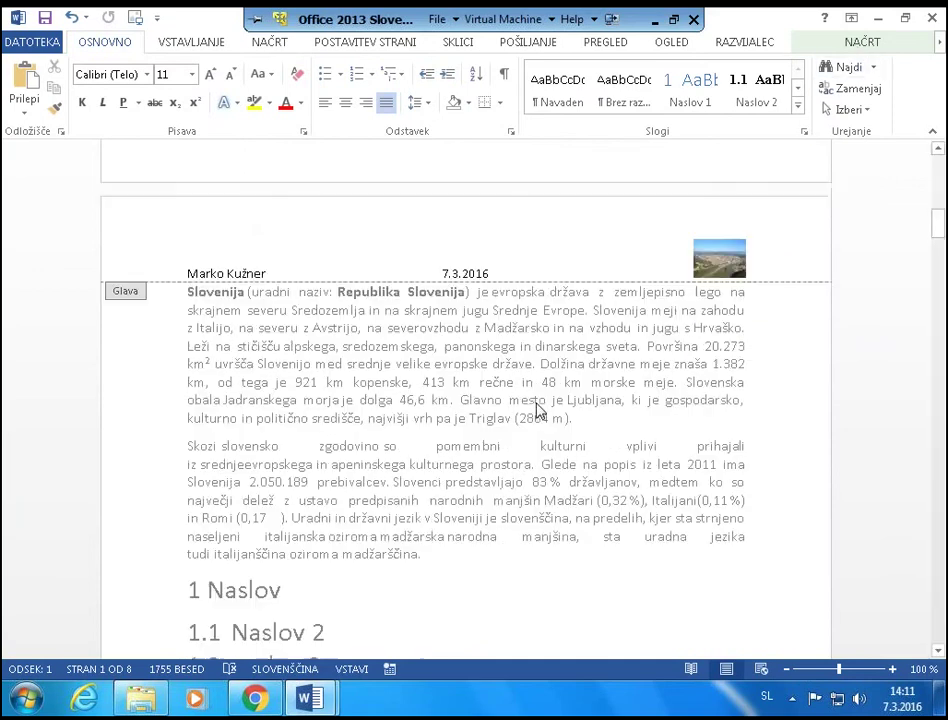
pyautogui.scroll(-4, 537, 410)
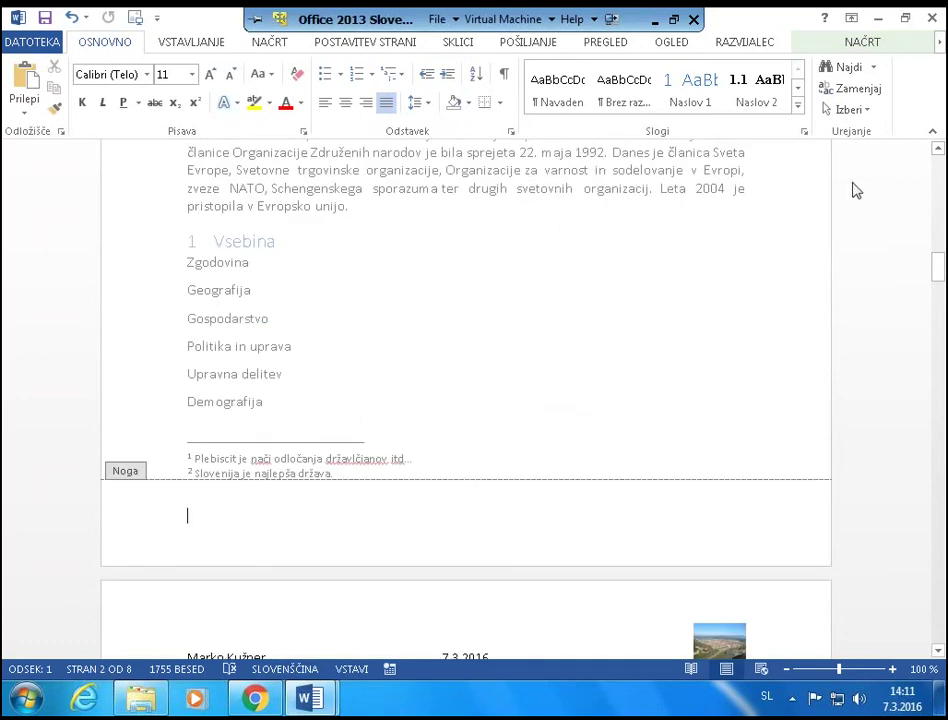
pyautogui.click(861, 45)
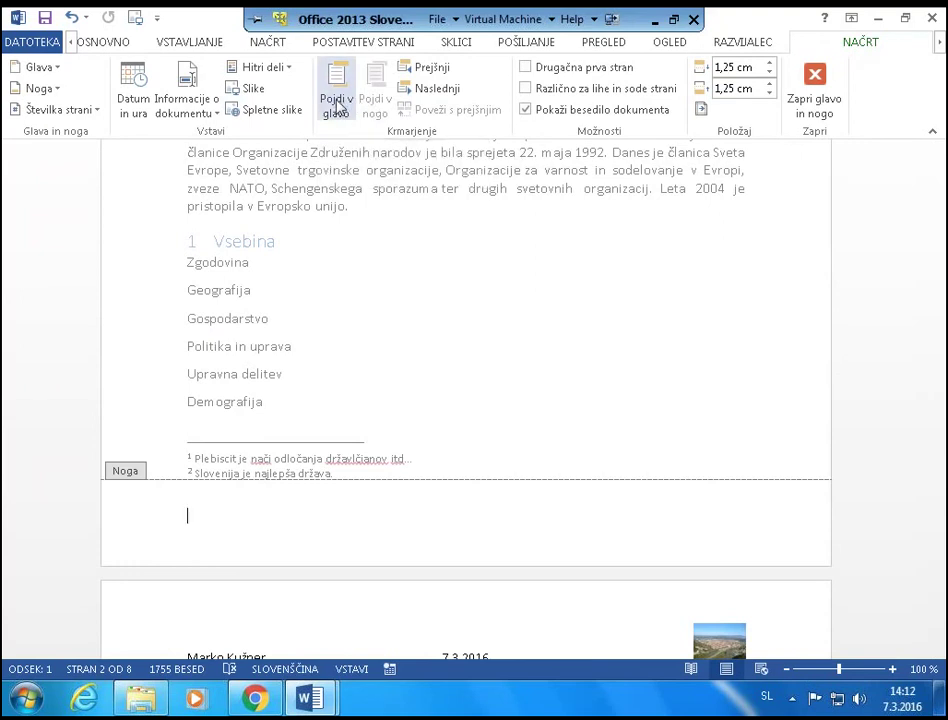
pyautogui.click(337, 104)
pyautogui.click(373, 99)
pyautogui.click(355, 103)
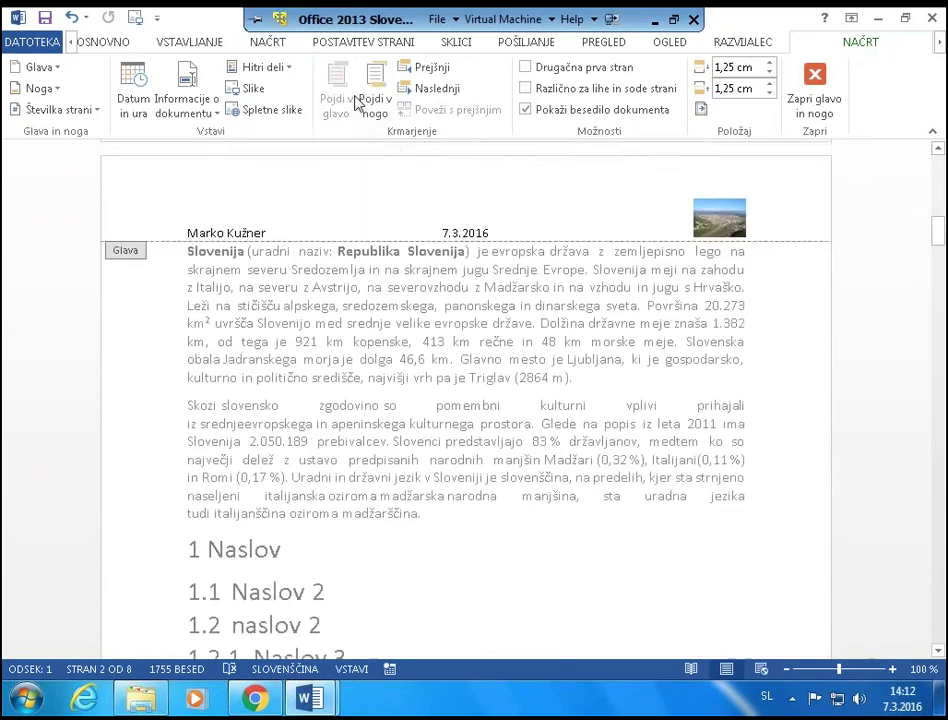
pyautogui.click(374, 97)
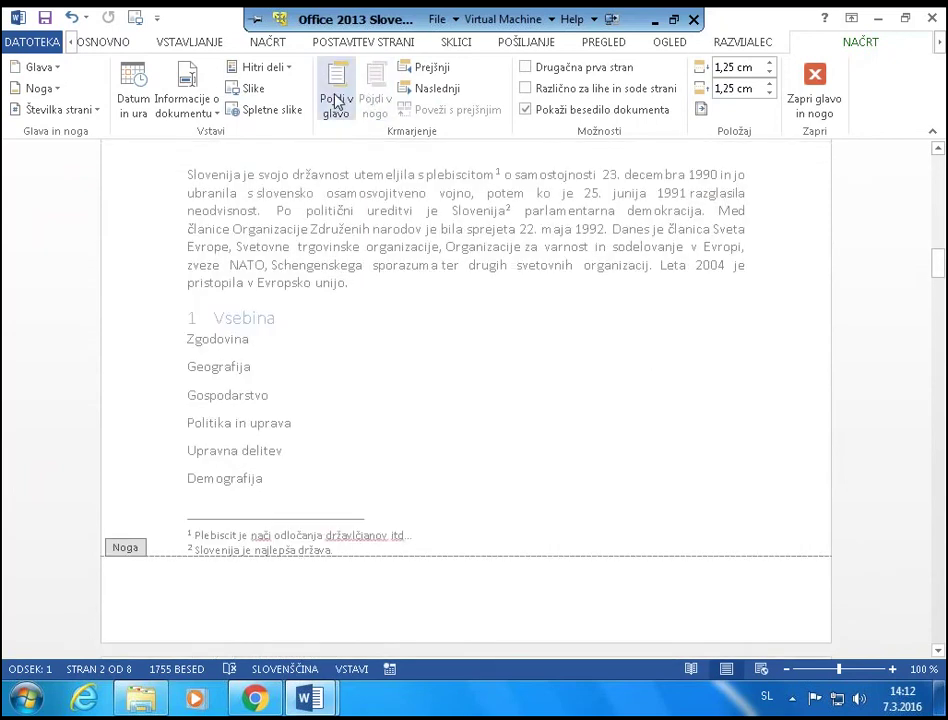
pyautogui.click(336, 102)
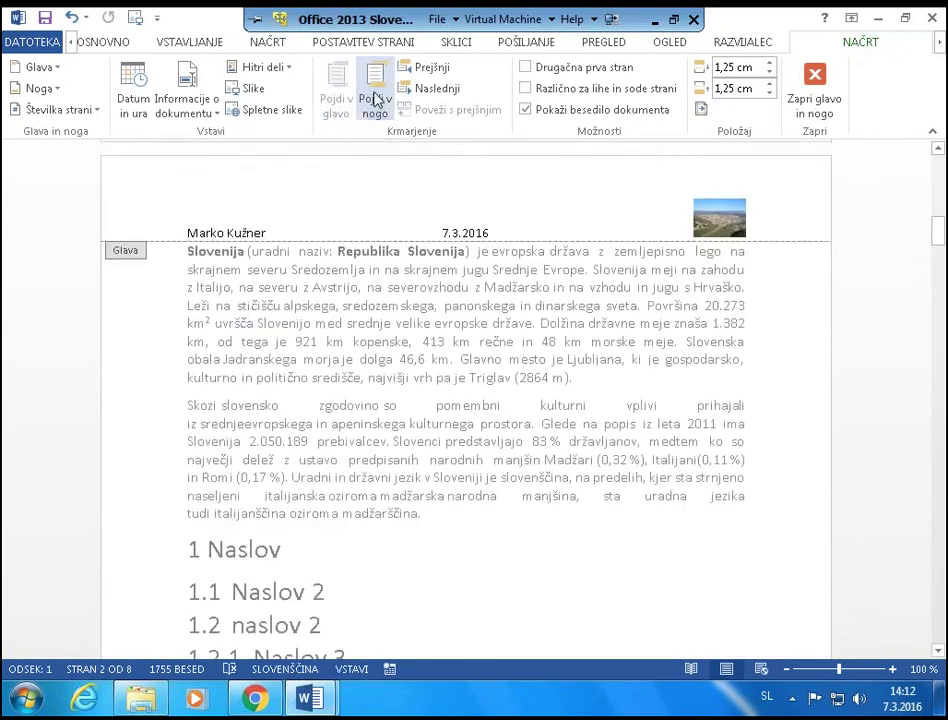
pyautogui.click(375, 100)
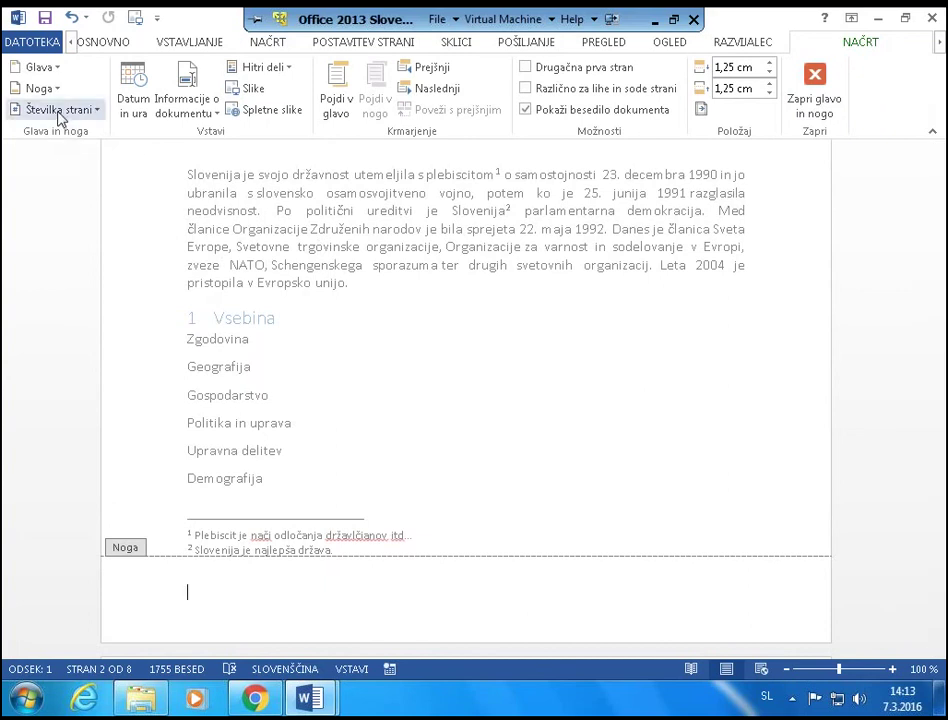
# Browse the Številka strani > Dno strani styles, starting from Navadna številka 1.
pyautogui.click(93, 112)
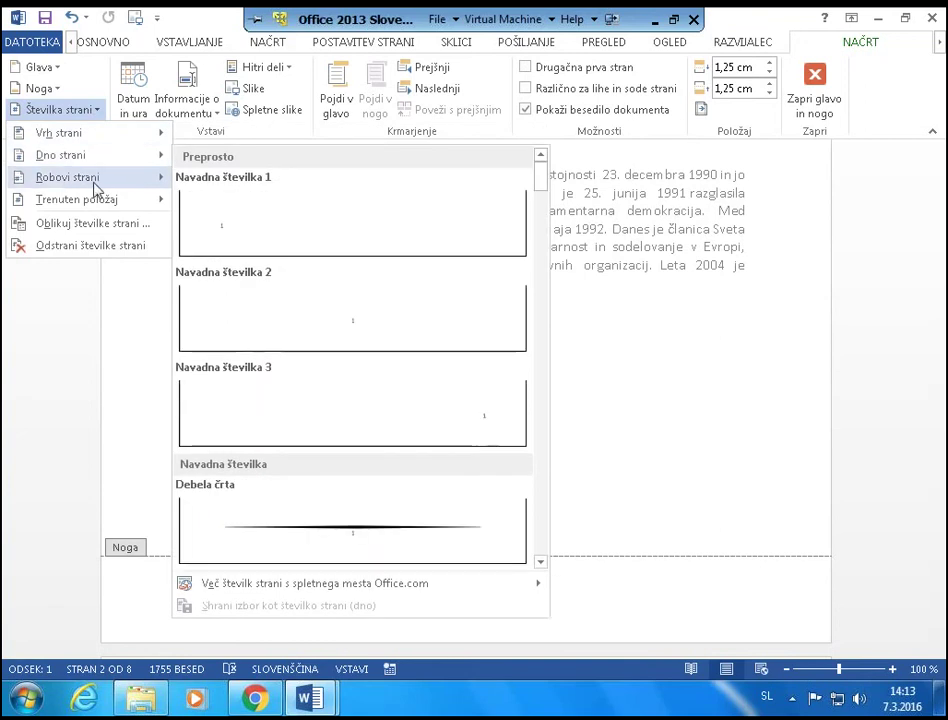
pyautogui.moveTo(92, 180)
pyautogui.moveTo(96, 202)
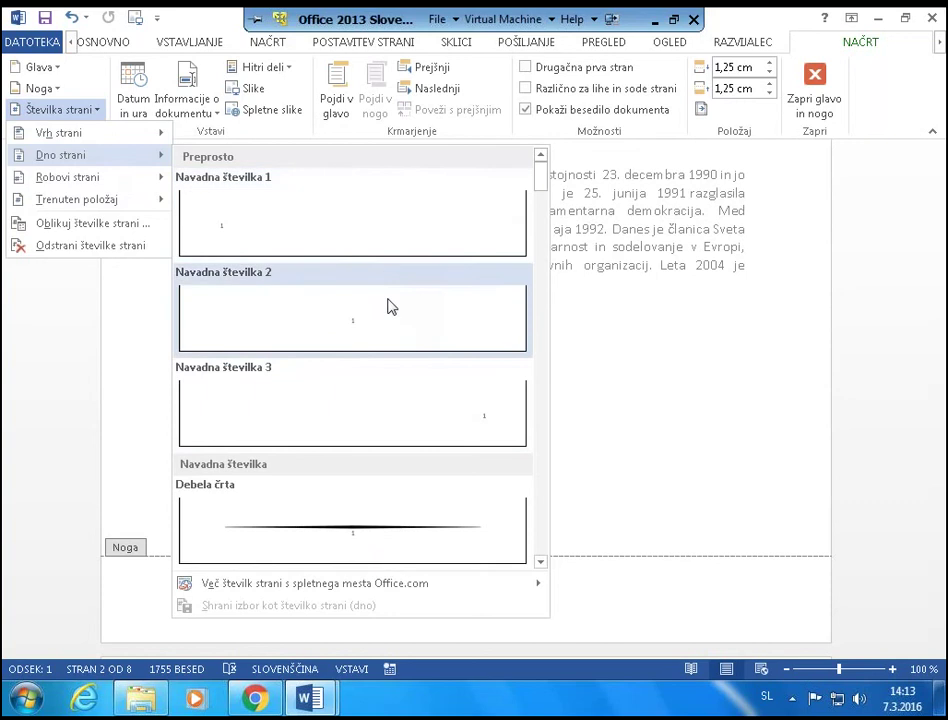
pyautogui.scroll(-3, 390, 305)
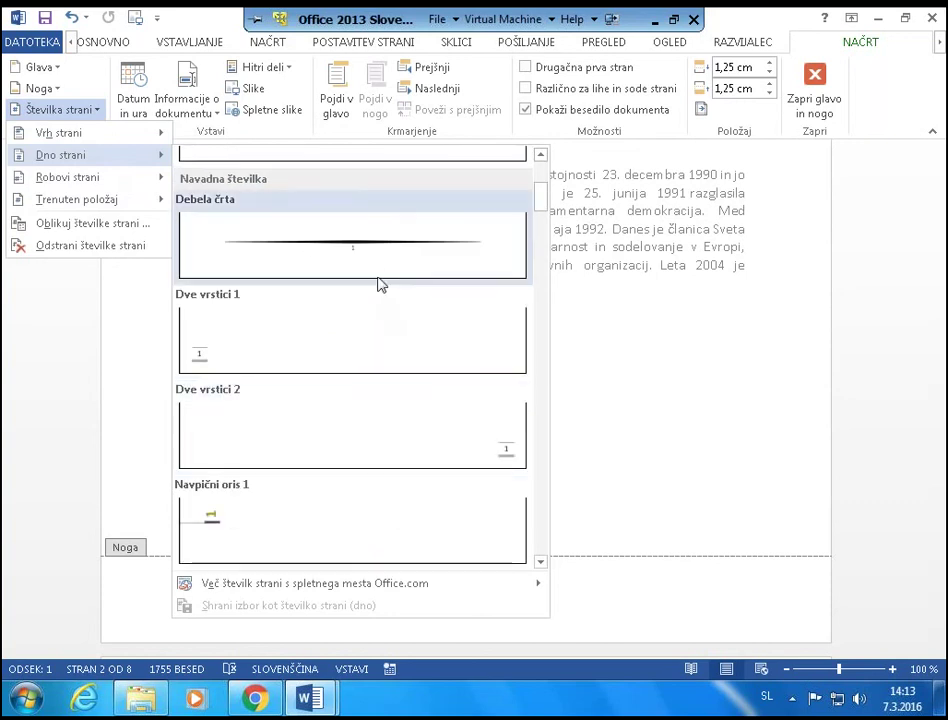
pyautogui.scroll(3, 378, 285)
pyautogui.scroll(-5, 366, 296)
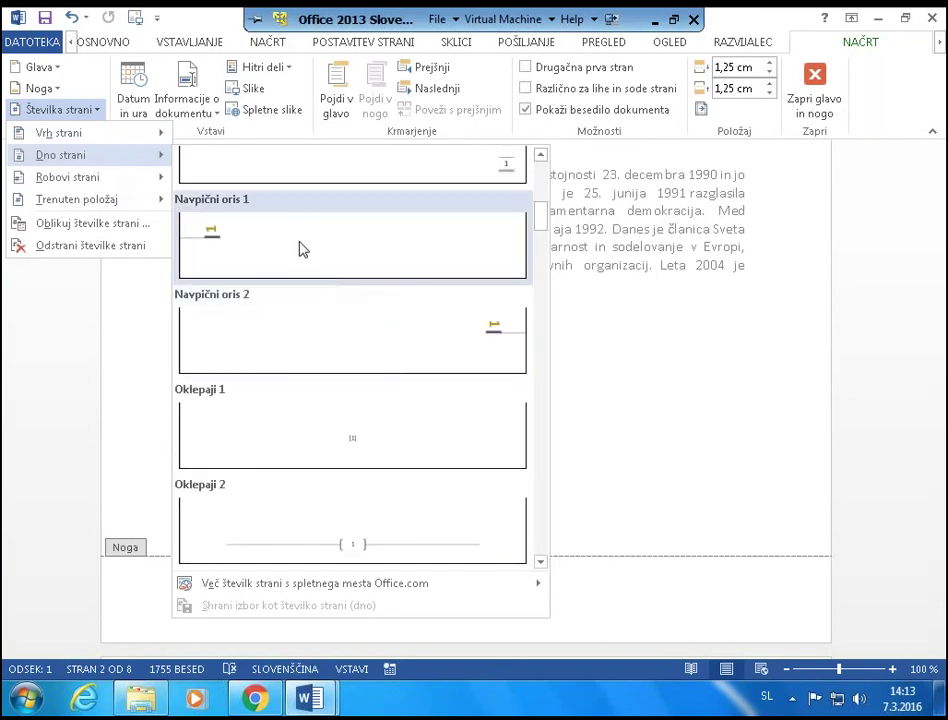
pyautogui.scroll(-3, 366, 354)
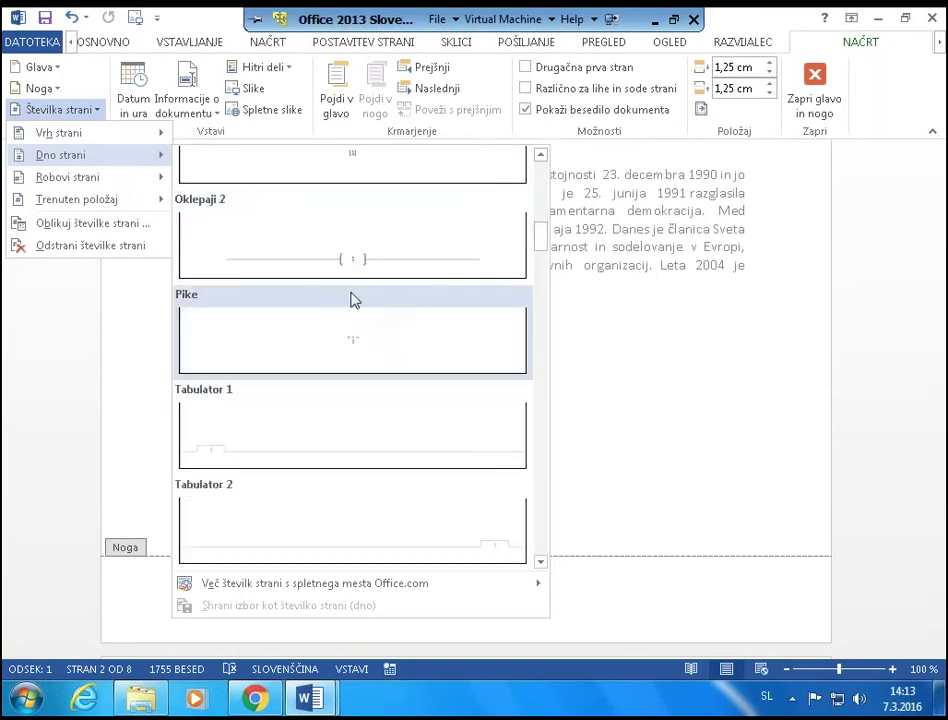
pyautogui.scroll(-3, 370, 420)
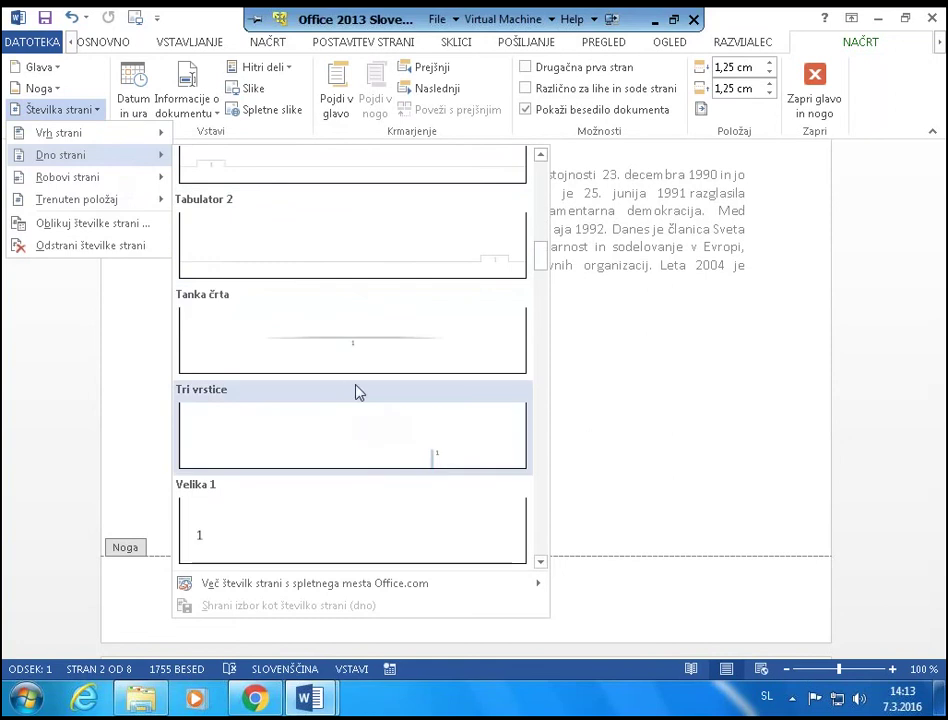
pyautogui.scroll(-3, 350, 355)
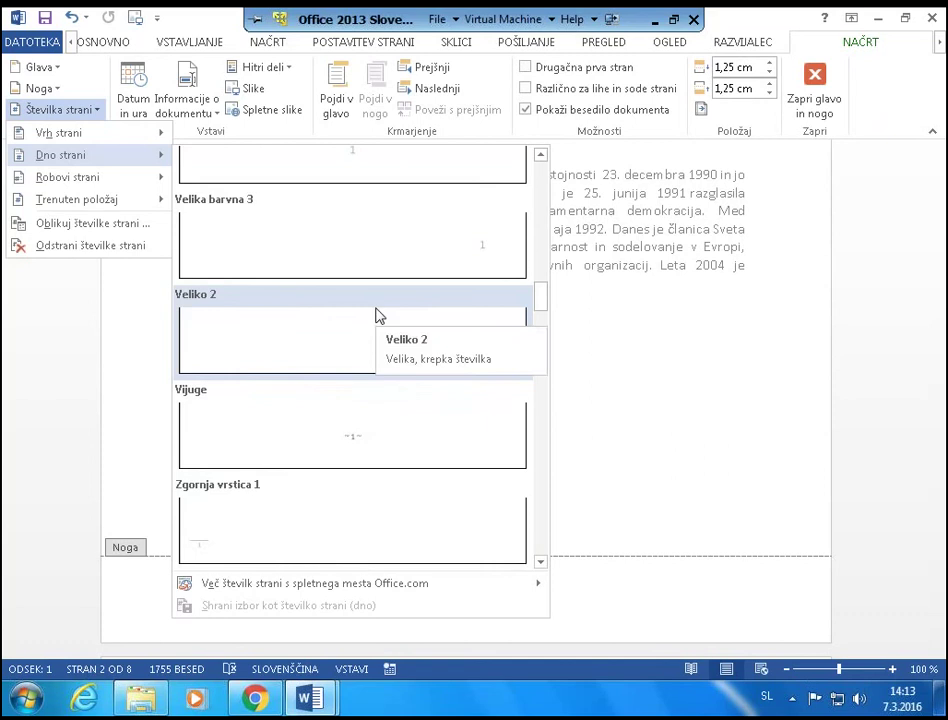
pyautogui.scroll(-3, 378, 392)
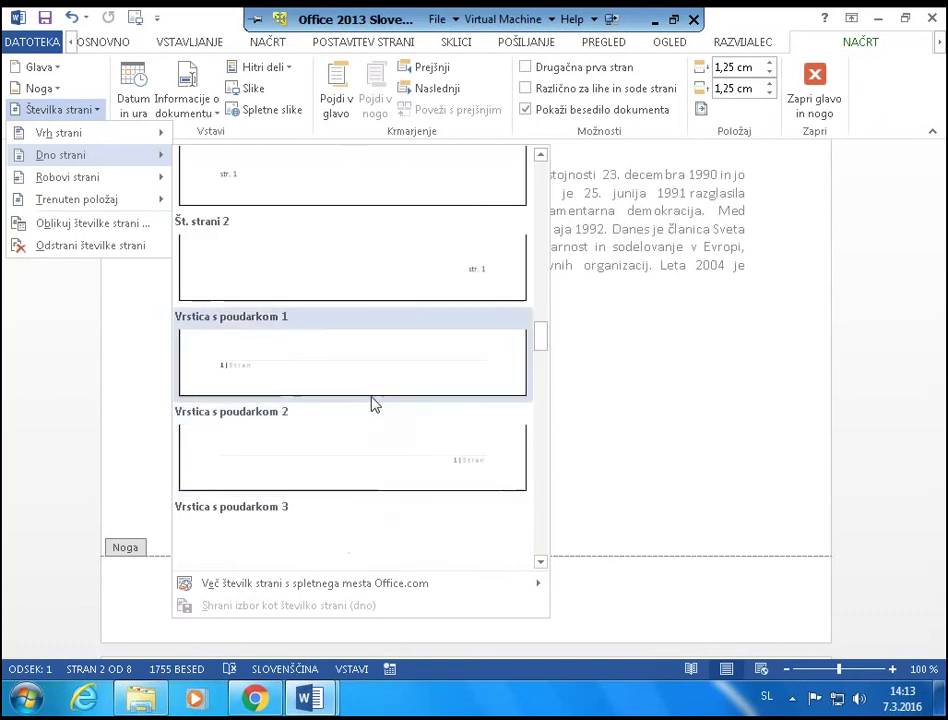
pyautogui.scroll(-3, 372, 286)
pyautogui.scroll(-3, 380, 352)
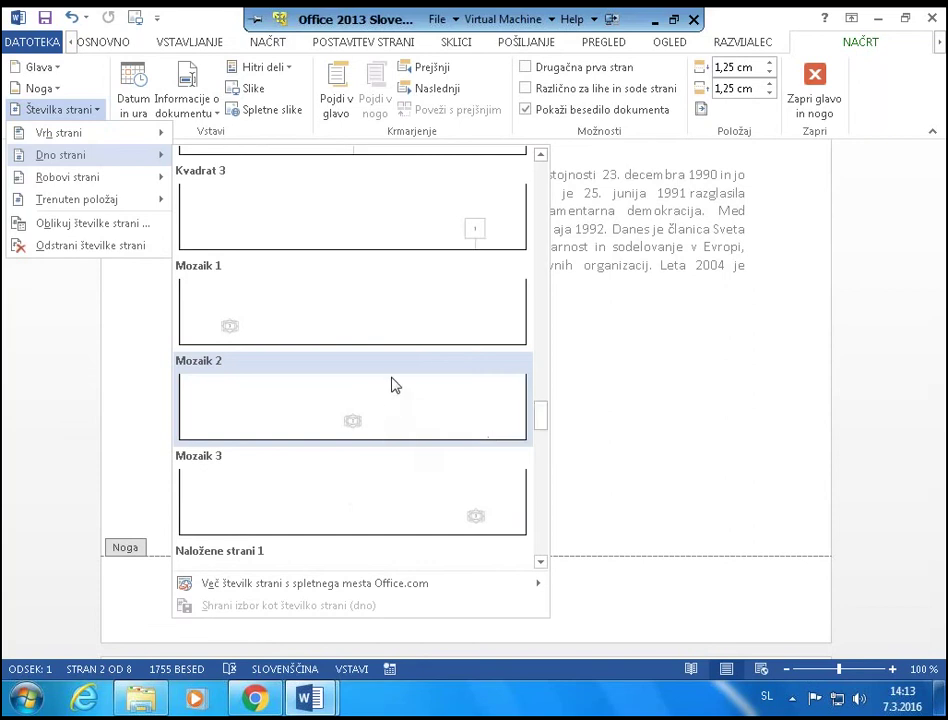
pyautogui.scroll(10, 396, 345)
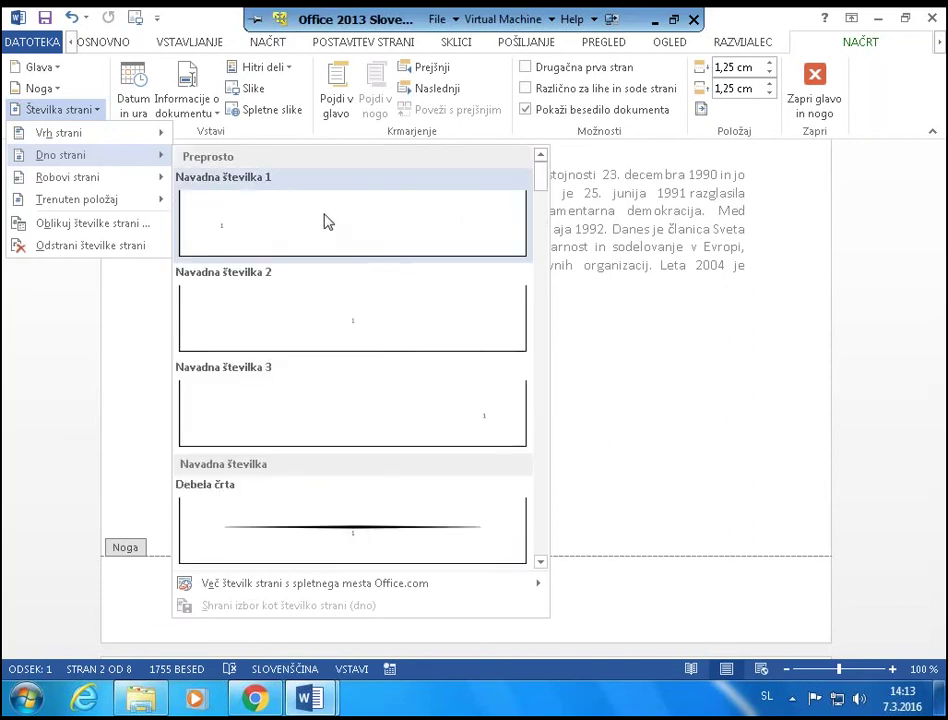
# Insert the Navadna številka 2 centred page number and return to the page 1 footer.
pyautogui.click(380, 316)
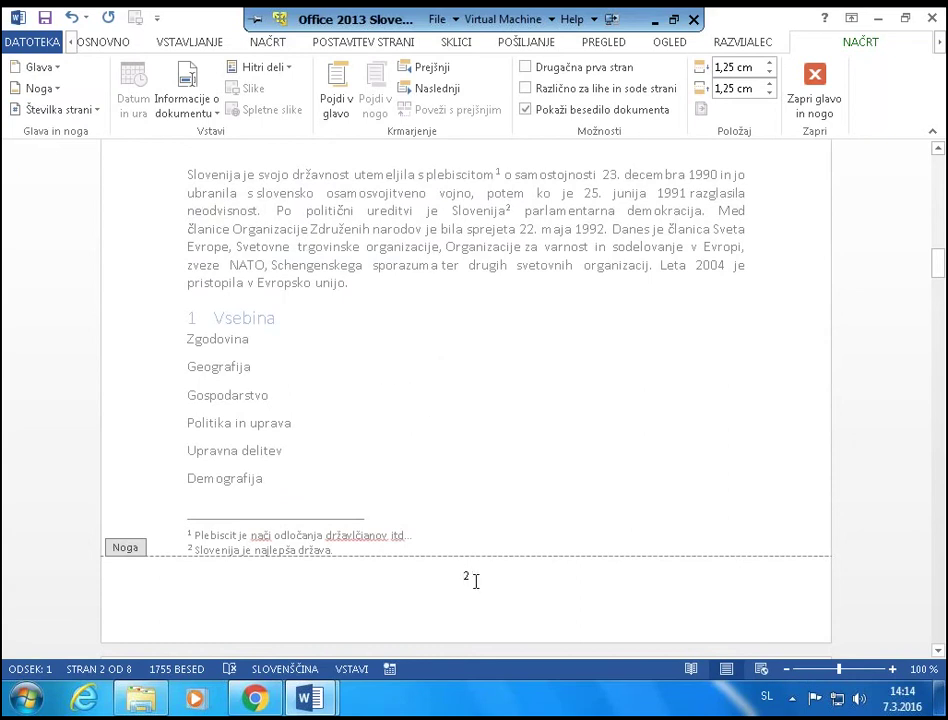
pyautogui.scroll(10, 482, 362)
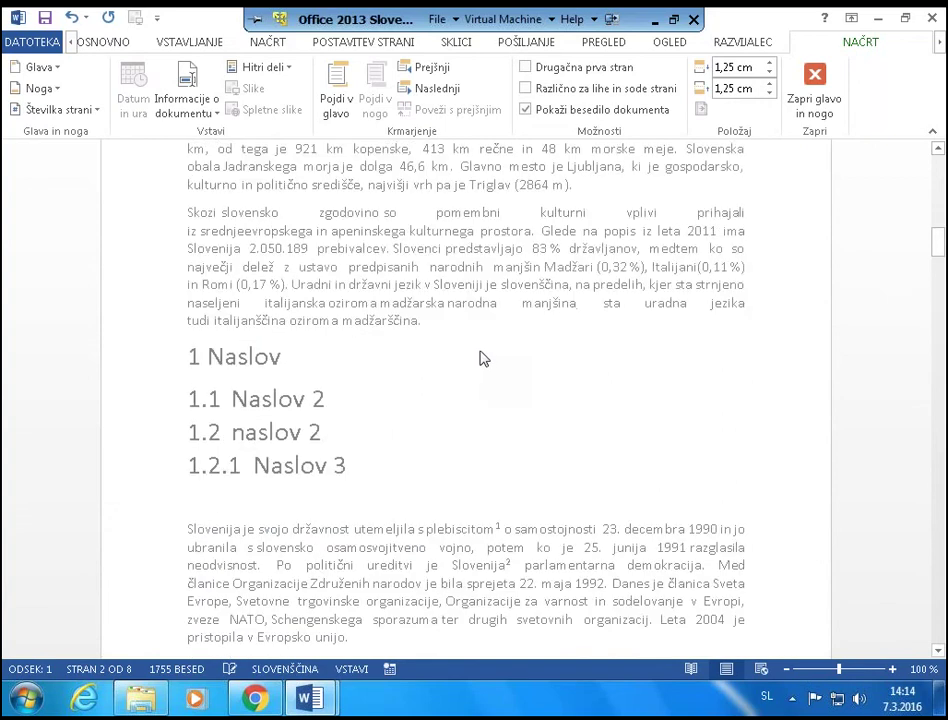
pyautogui.scroll(10, 465, 400)
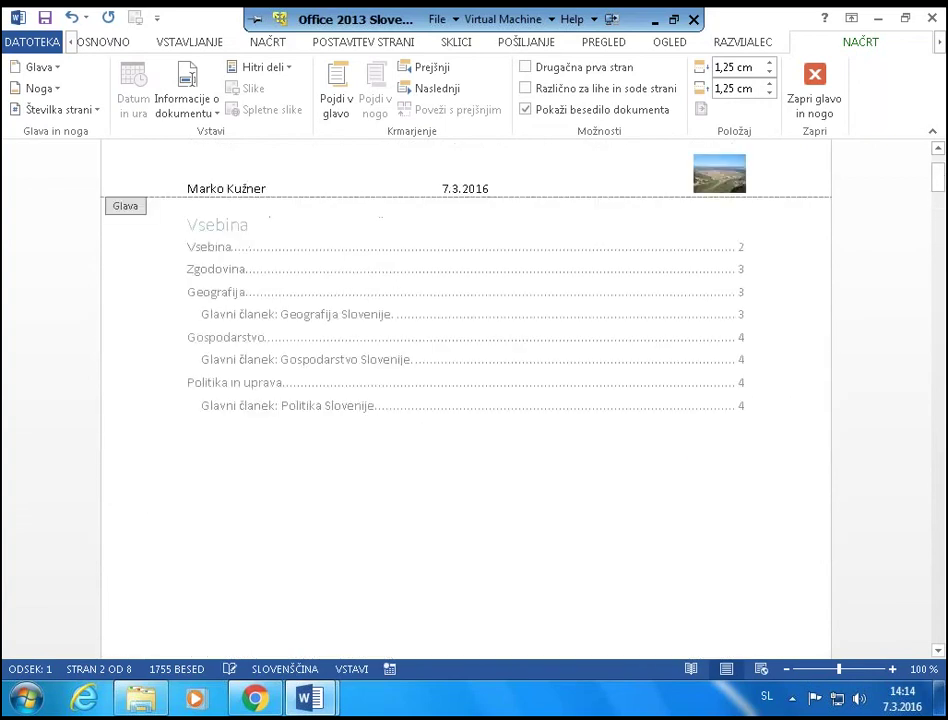
pyautogui.scroll(-6, 480, 366)
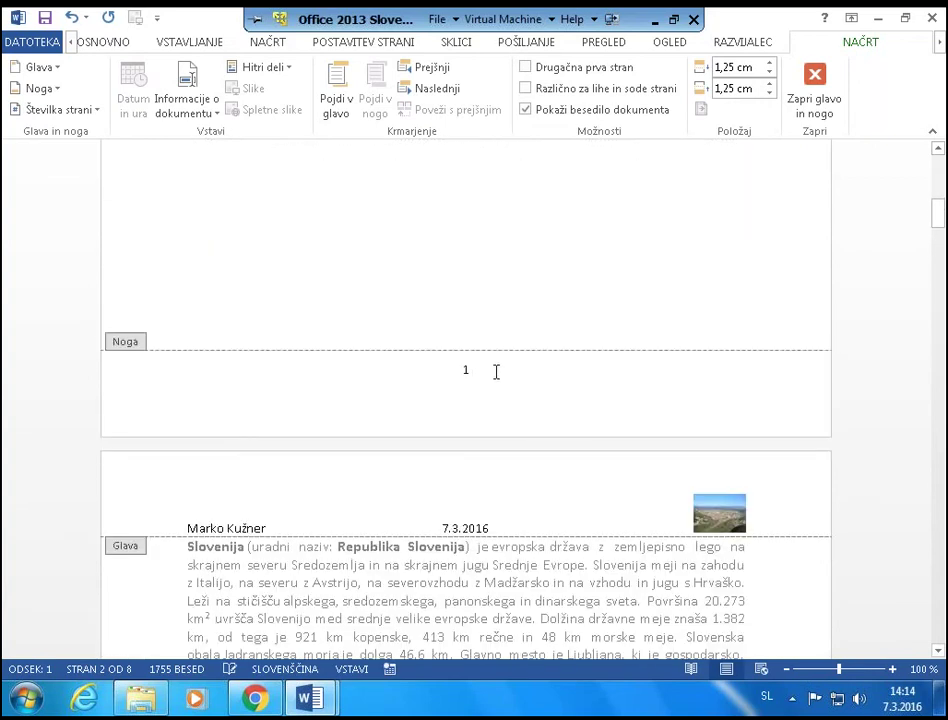
pyautogui.click(496, 371)
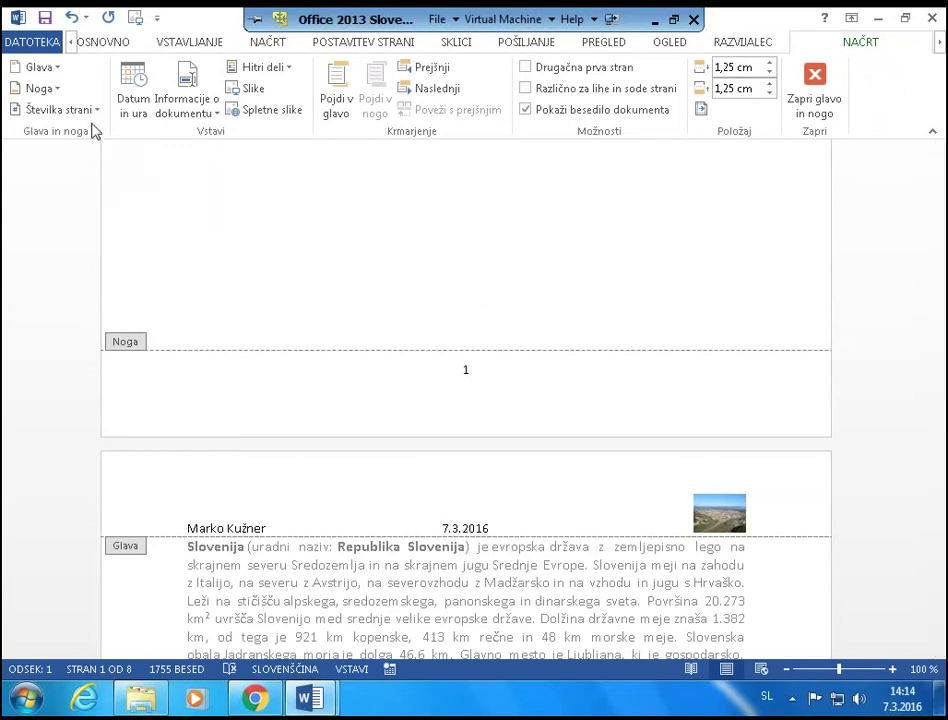
# In Oblikuj številke strani, choose the I, II, III format with Začni z set to III.
pyautogui.click(60, 110)
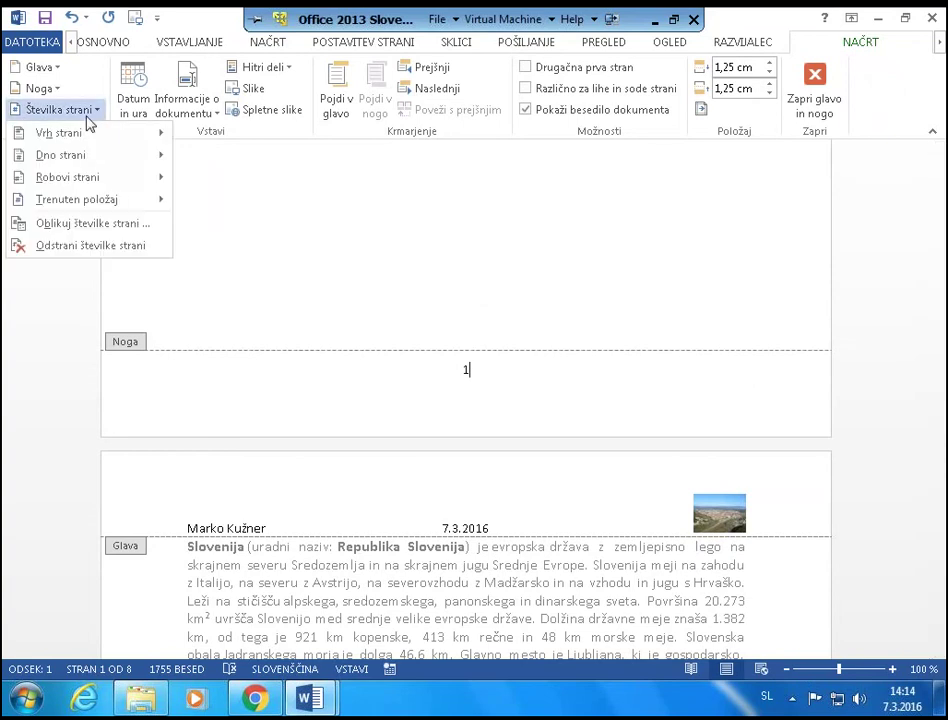
pyautogui.click(124, 229)
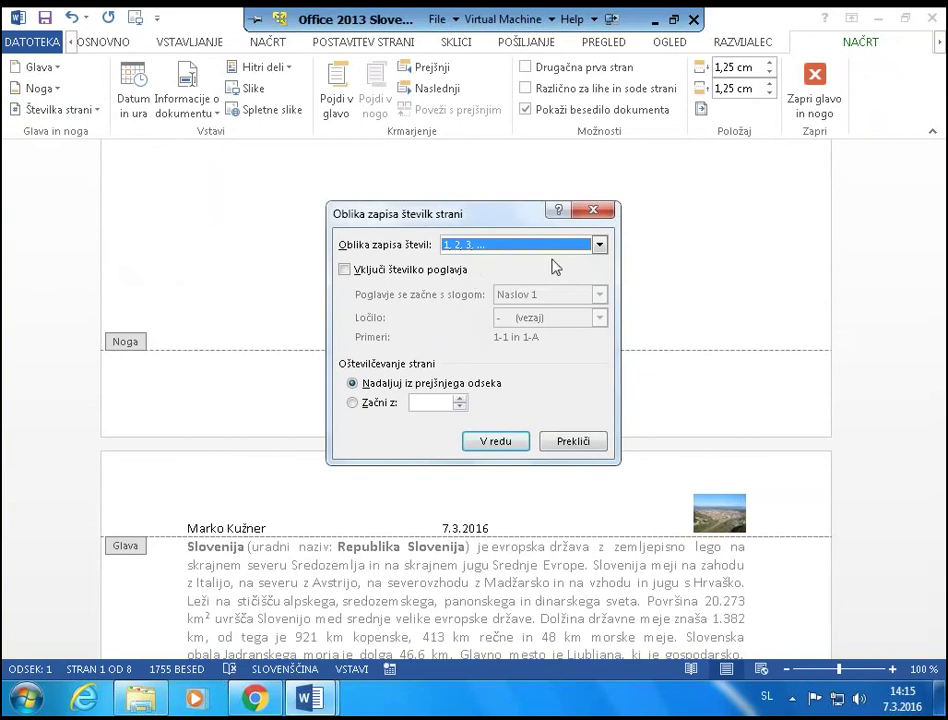
pyautogui.click(598, 246)
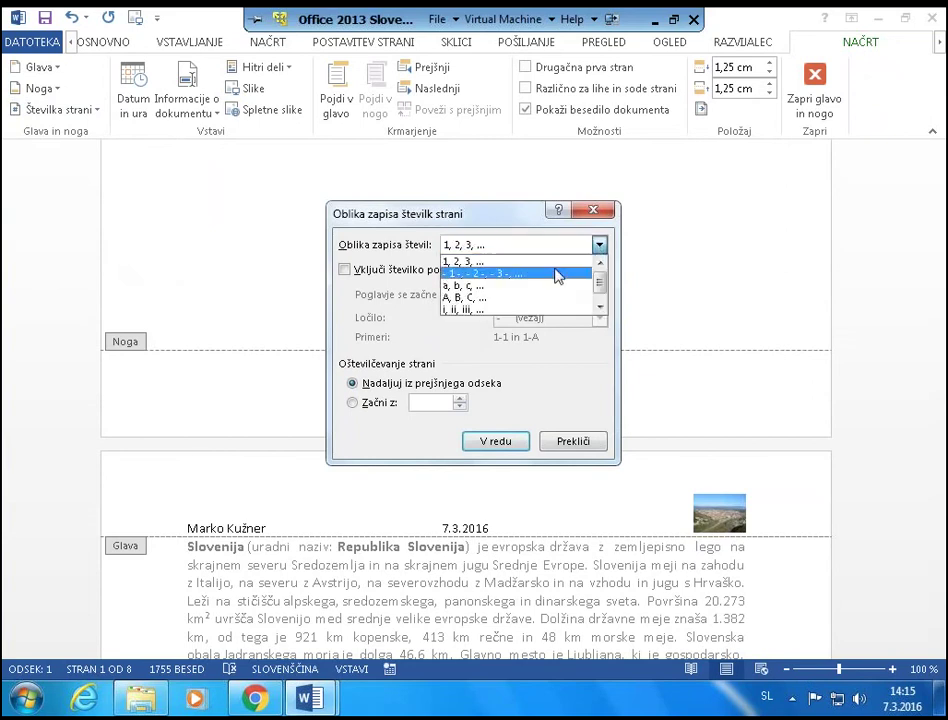
pyautogui.scroll(-1, 548, 276)
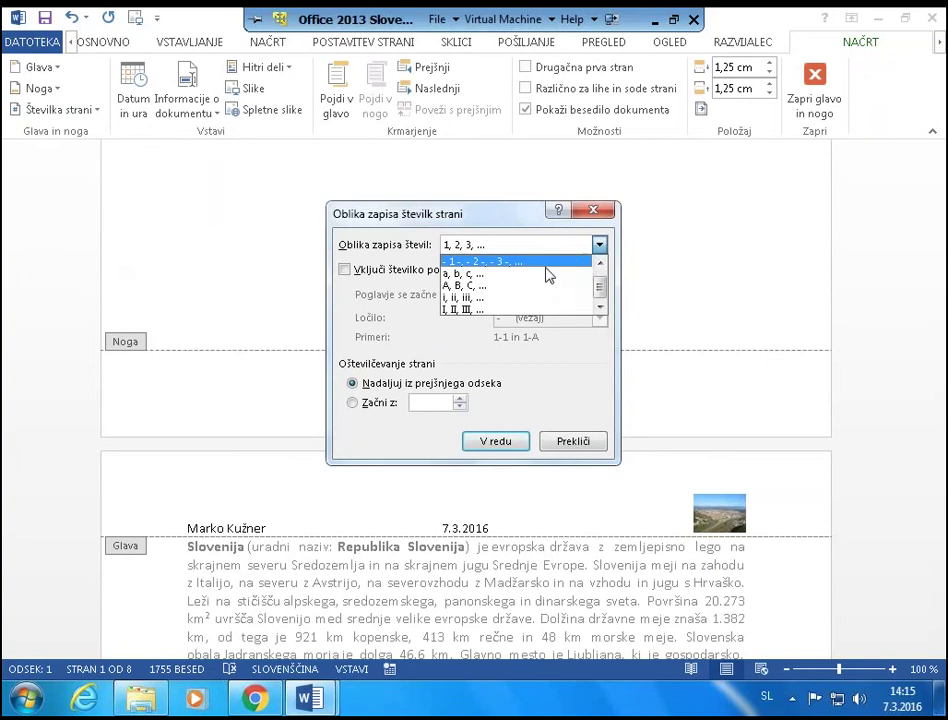
pyautogui.click(497, 309)
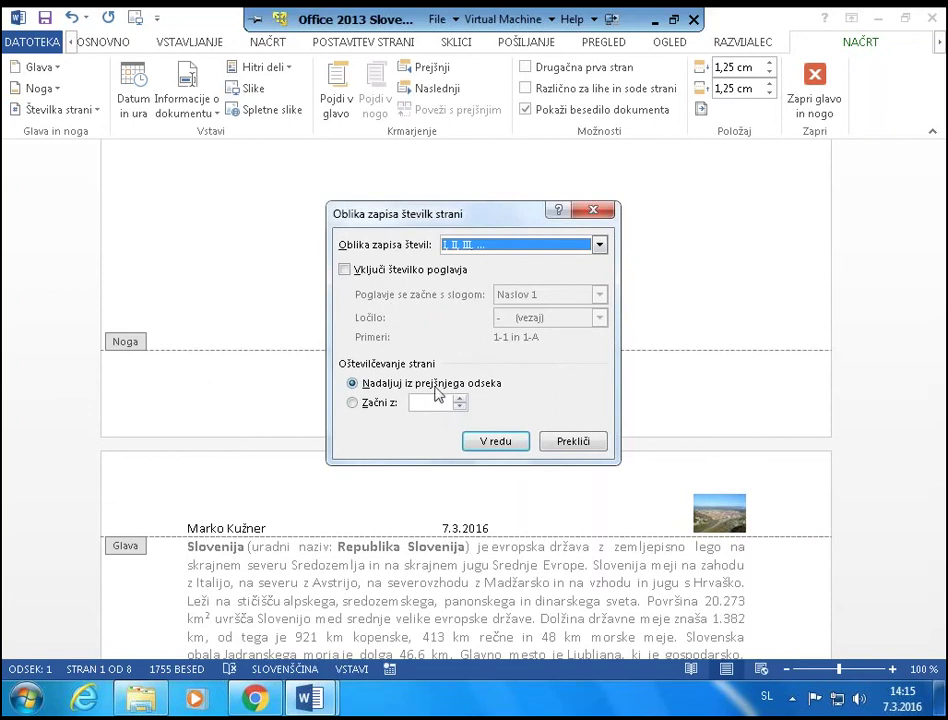
pyautogui.click(352, 407)
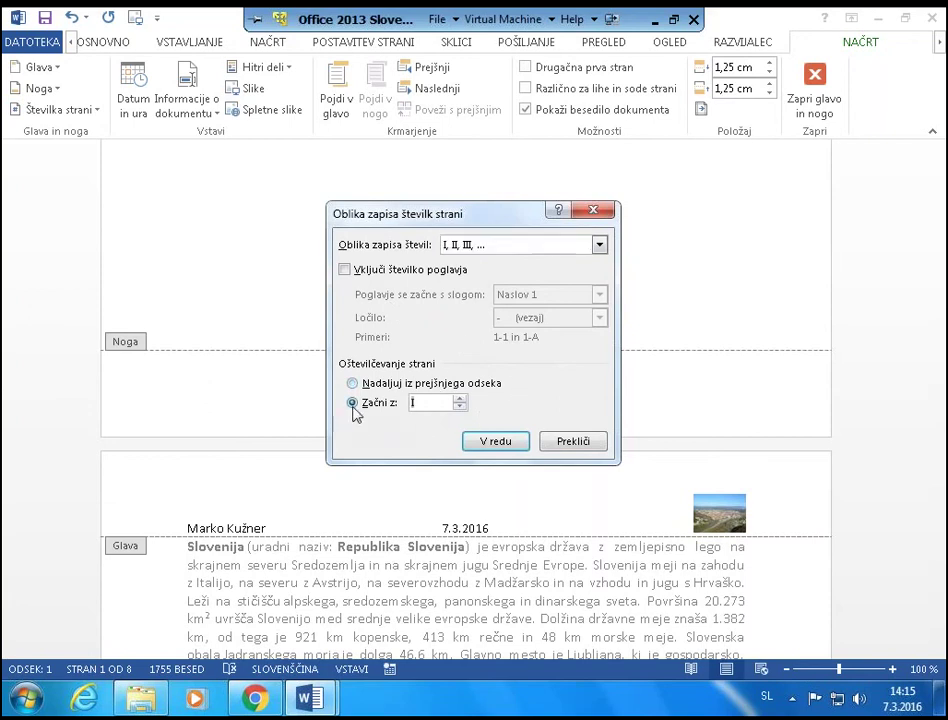
pyautogui.click(459, 398)
pyautogui.click(459, 398)
pyautogui.click(497, 441)
pyautogui.scroll(2, 582, 370)
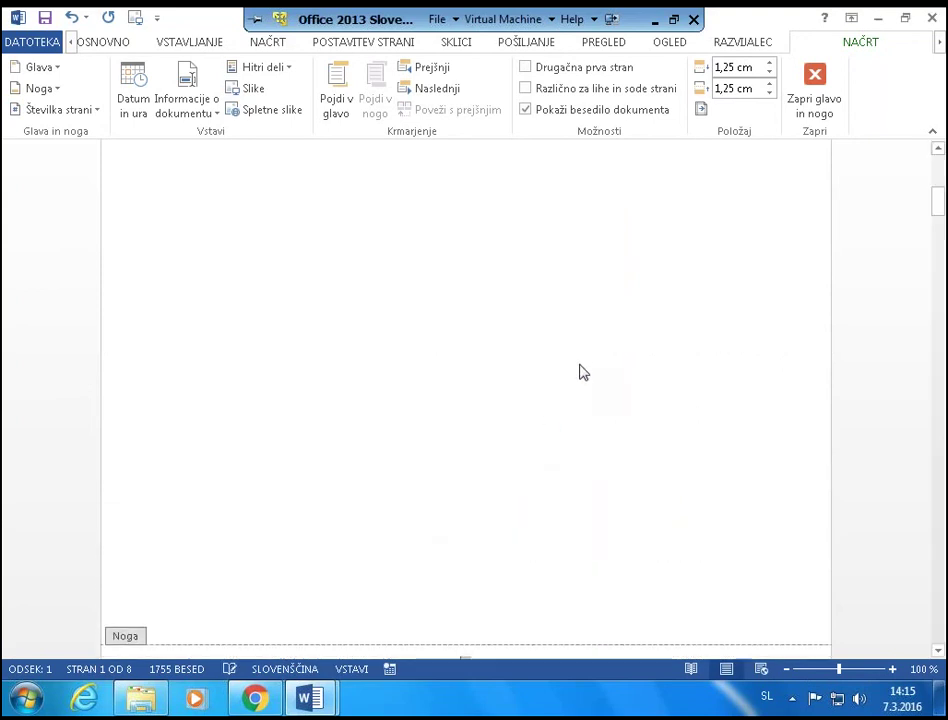
pyautogui.scroll(7, 583, 372)
pyautogui.scroll(-5, 583, 372)
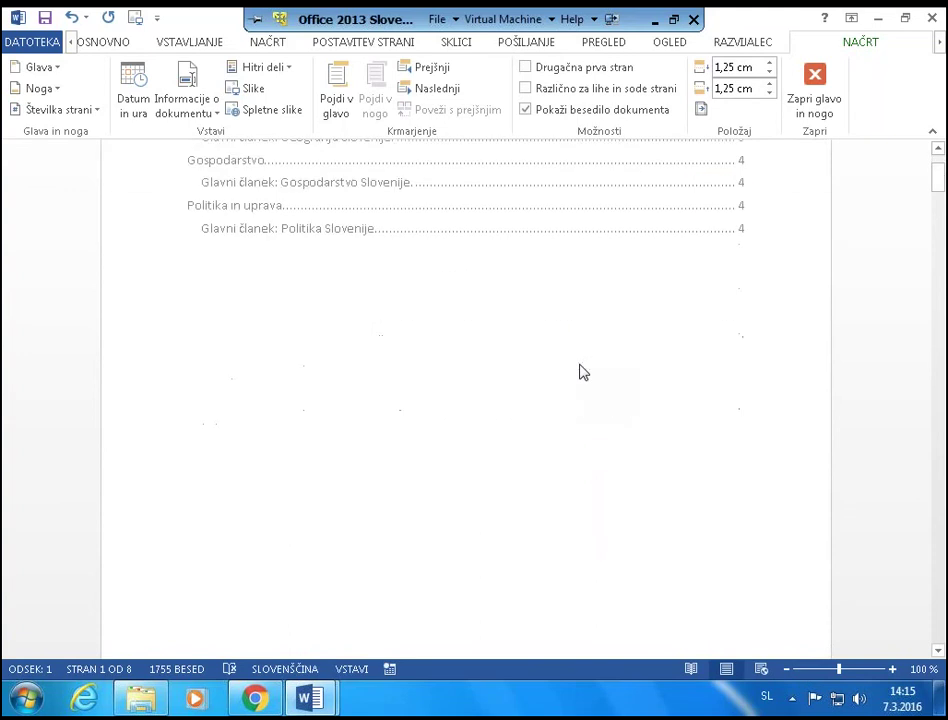
pyautogui.scroll(-3, 583, 372)
pyautogui.scroll(-4, 583, 372)
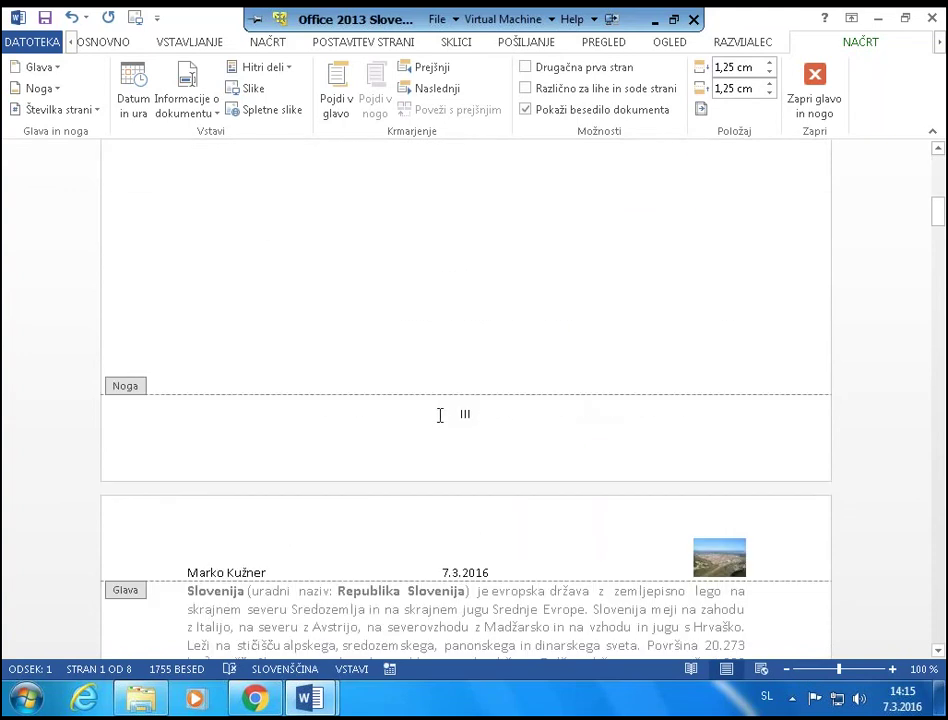
pyautogui.hotkey('ctrl', 's')
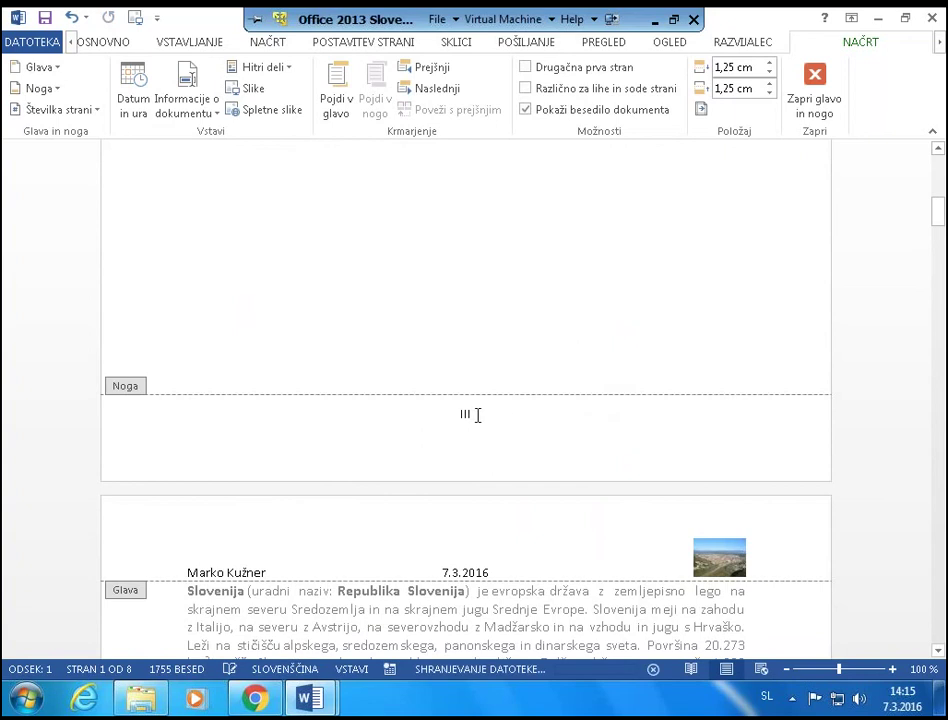
pyautogui.scroll(-15, 477, 415)
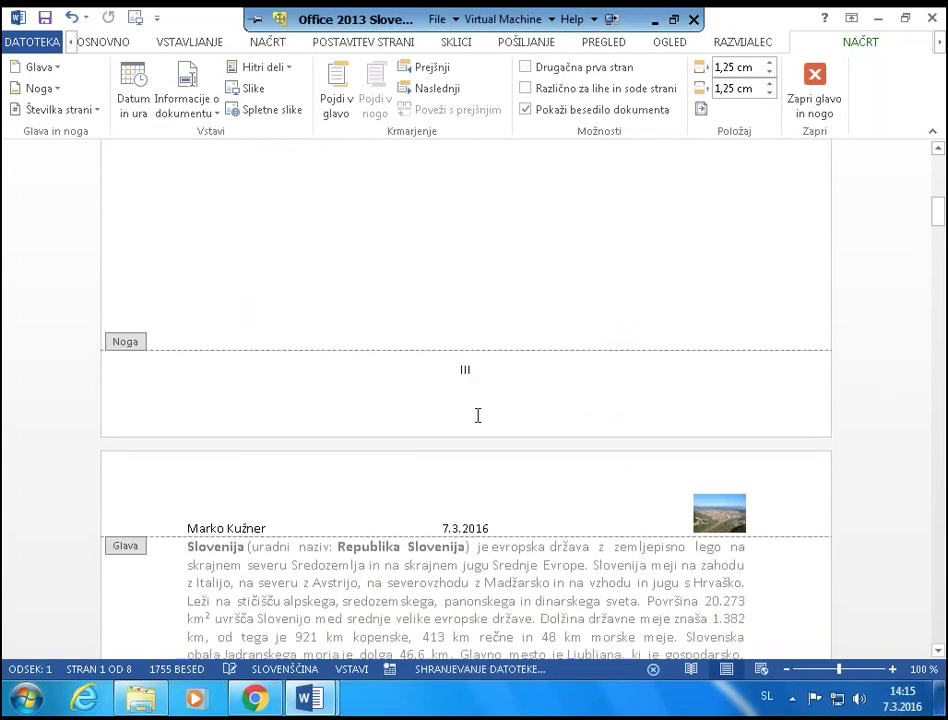
pyautogui.scroll(-15, 466, 400)
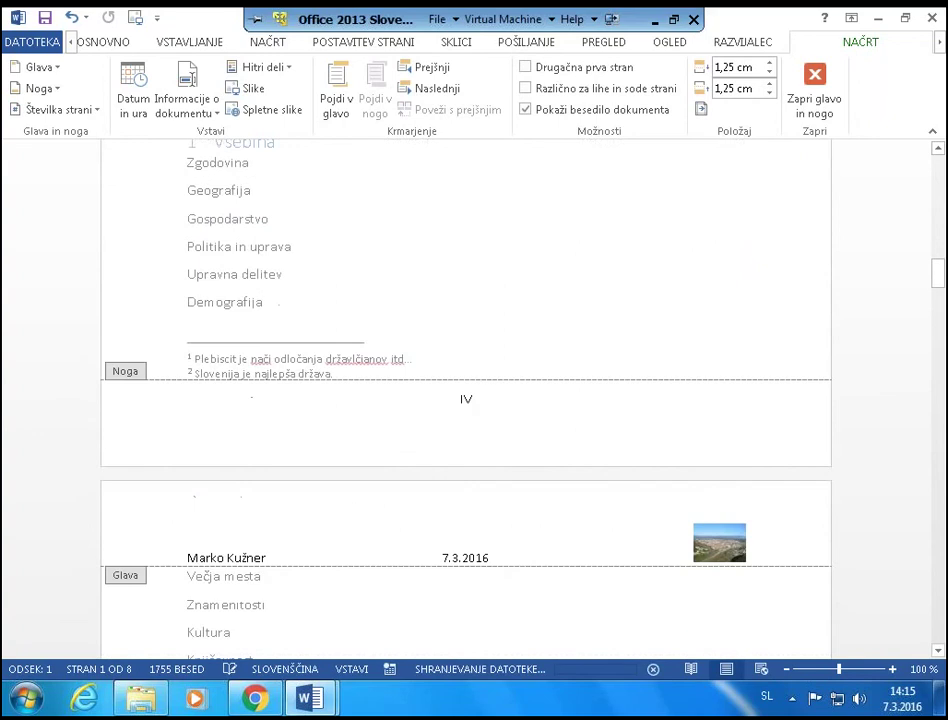
pyautogui.scroll(-5, 466, 400)
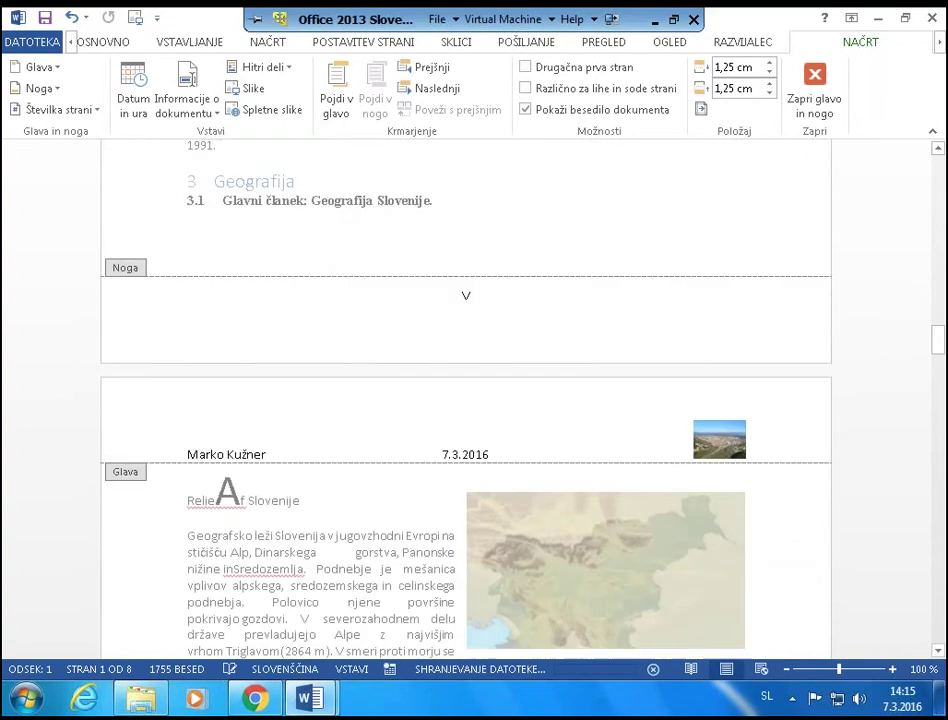
pyautogui.scroll(10, 466, 400)
pyautogui.scroll(10, 466, 400)
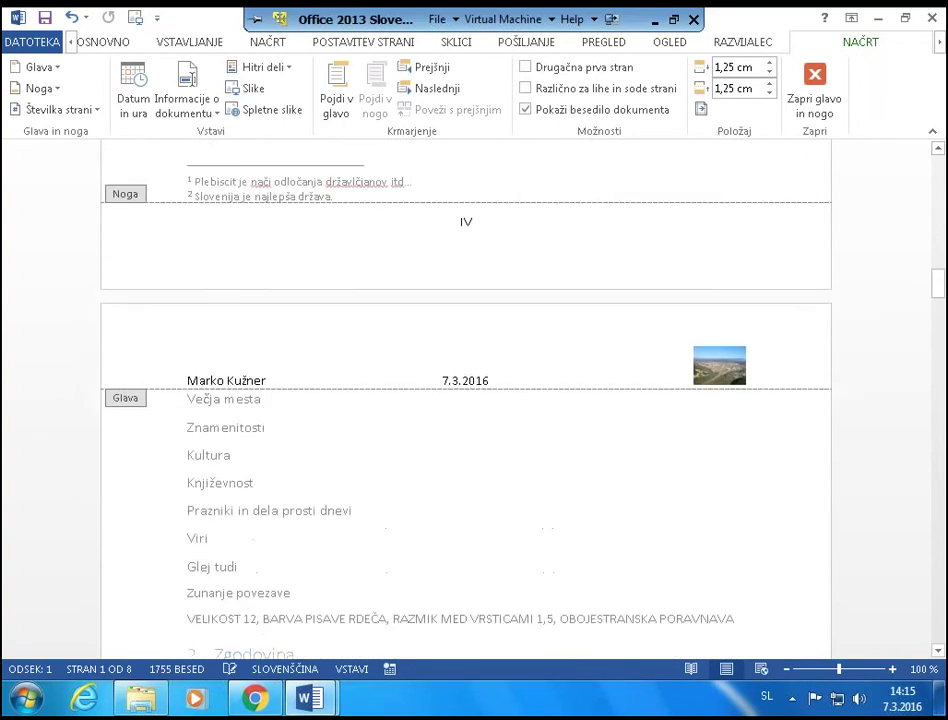
pyautogui.scroll(10, 478, 408)
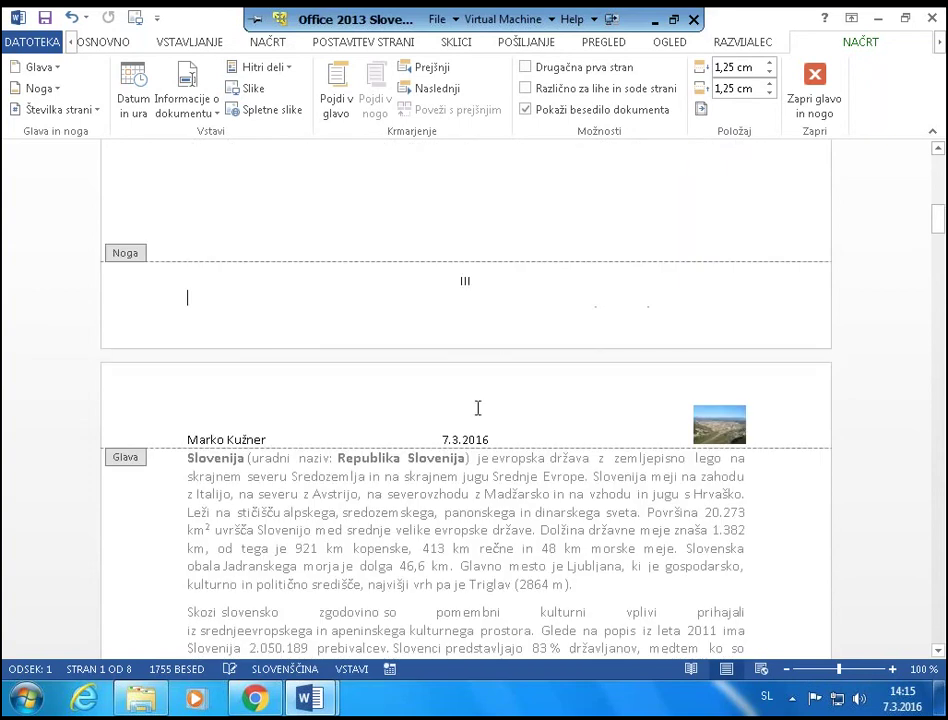
# Select footer number III and grow its font to 18 pt on the OSNOVNO tab.
pyautogui.doubleClick(466, 281)
pyautogui.click(104, 44)
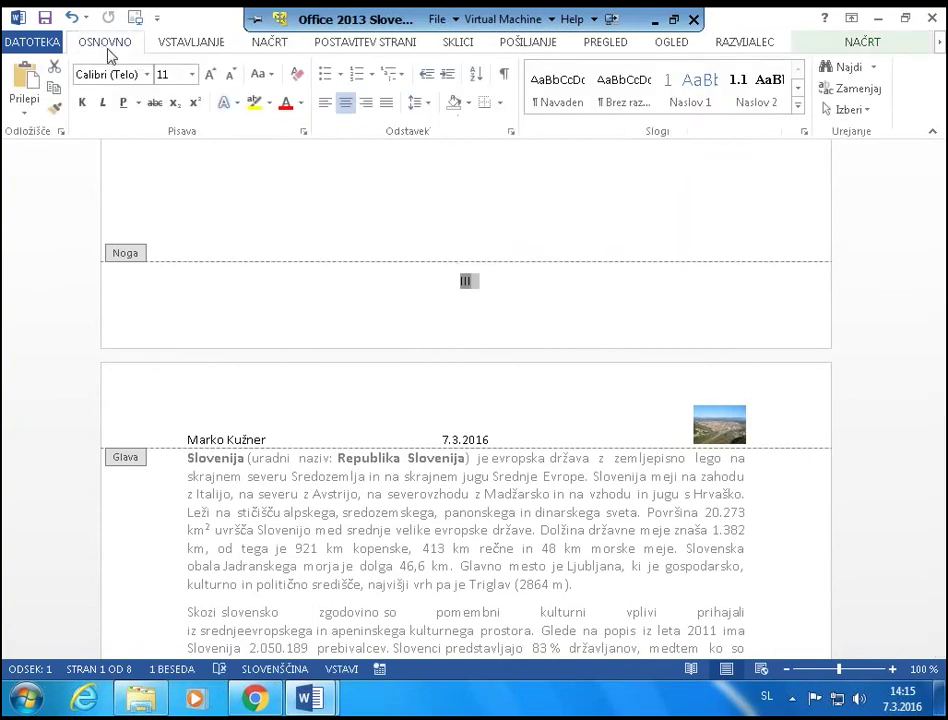
pyautogui.click(209, 75)
pyautogui.click(209, 75)
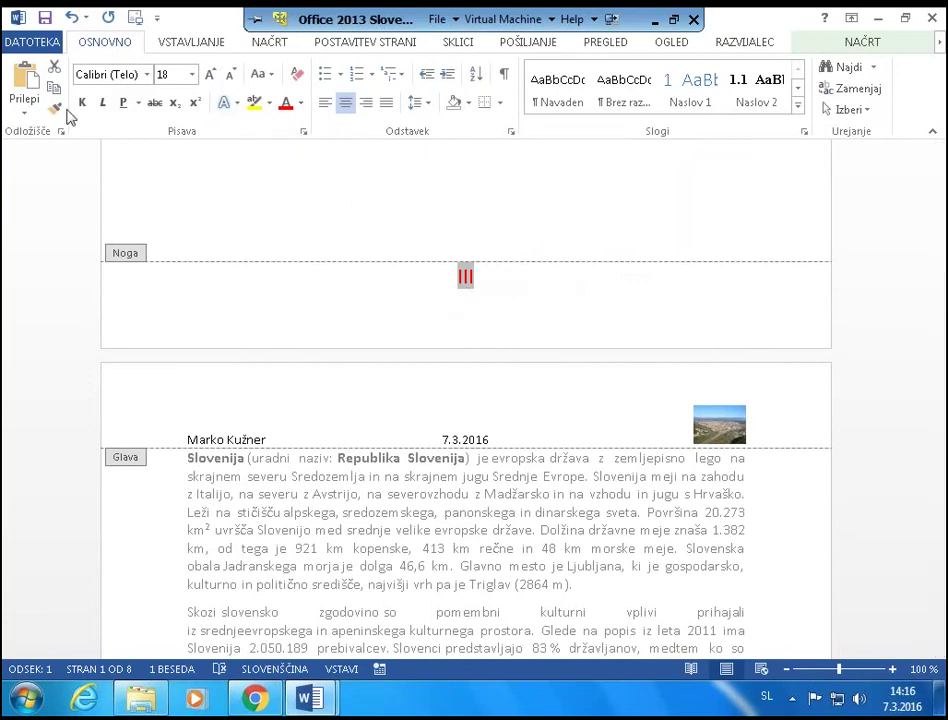
pyautogui.scroll(5, 458, 205)
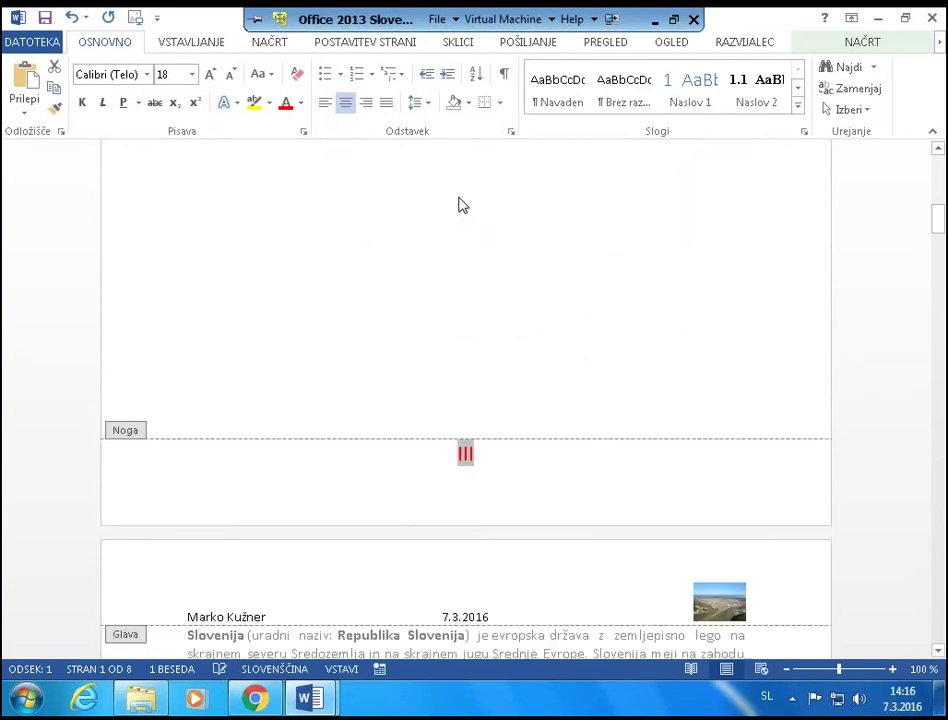
pyautogui.scroll(-20, 458, 205)
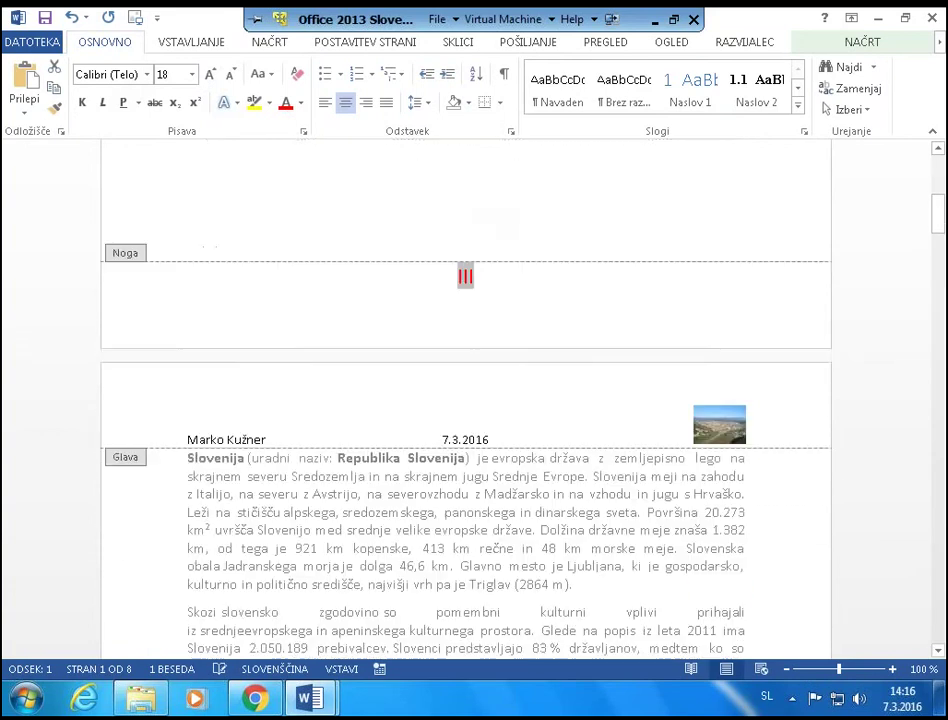
pyautogui.scroll(-20, 502, 296)
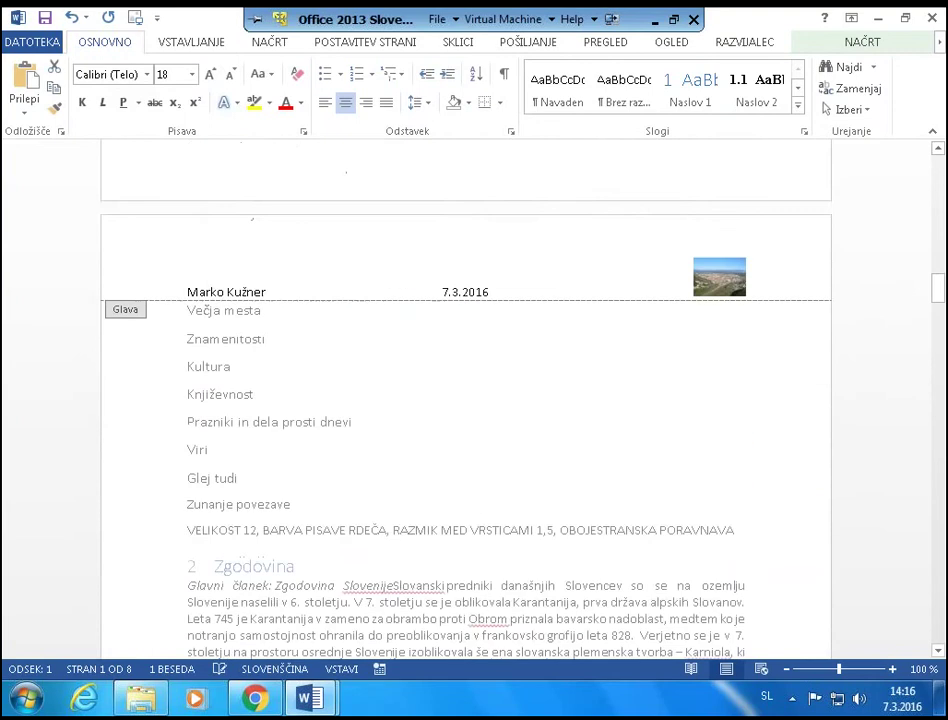
pyautogui.scroll(-20, 465, 400)
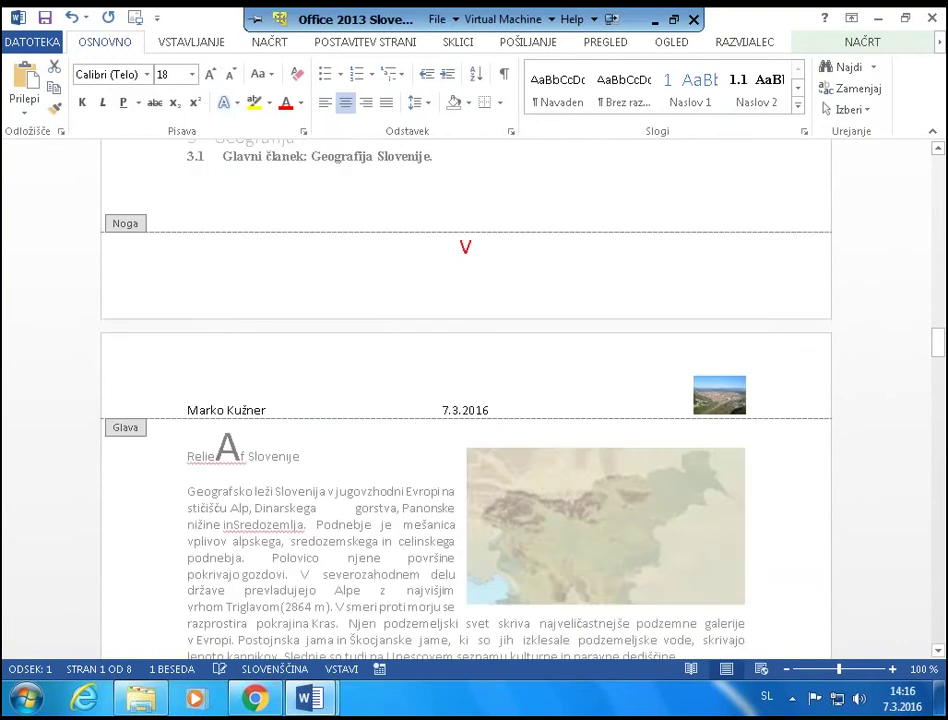
pyautogui.scroll(-5, 508, 402)
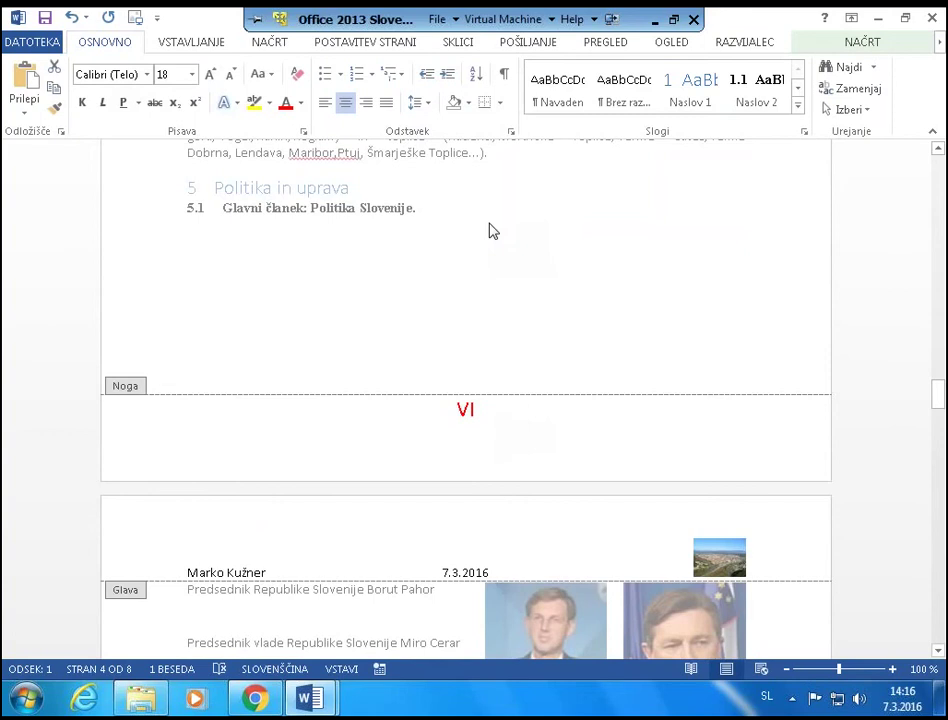
pyautogui.scroll(-10, 490, 230)
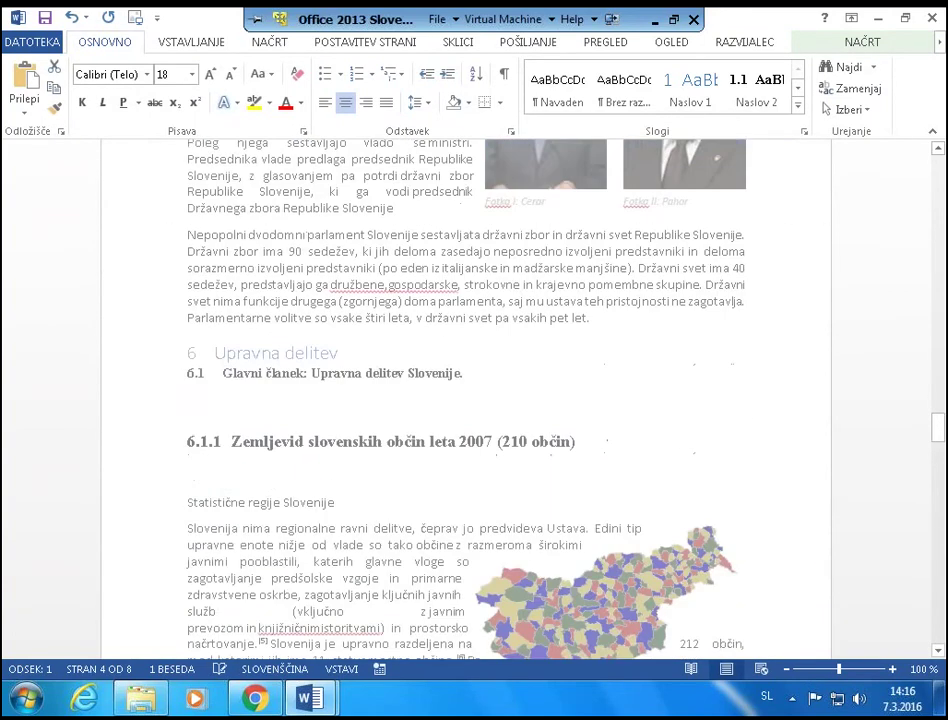
pyautogui.scroll(-9, 466, 400)
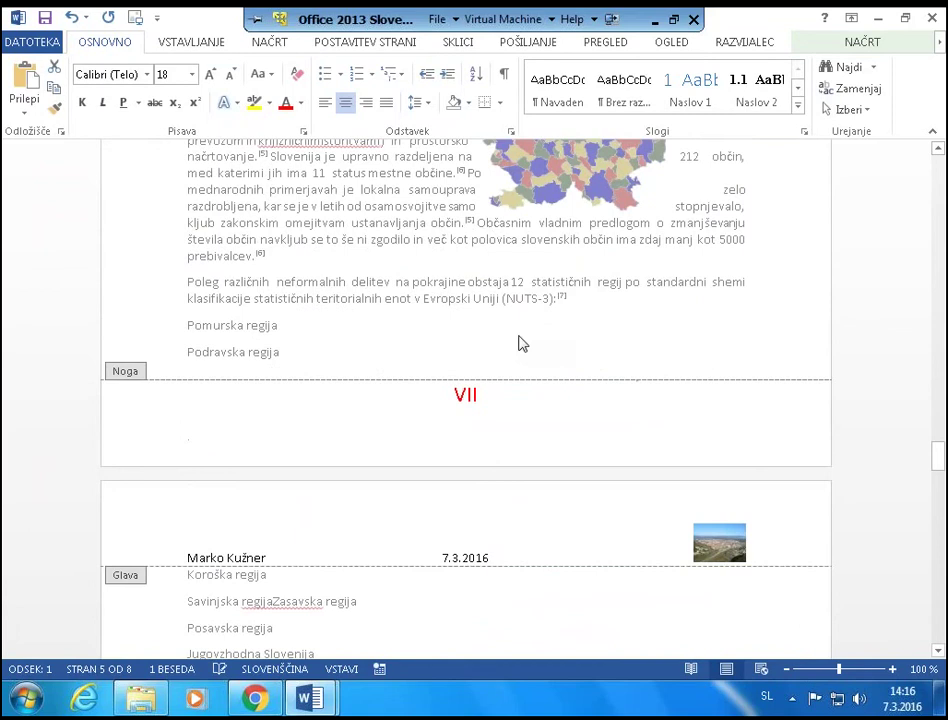
pyautogui.scroll(-6, 512, 320)
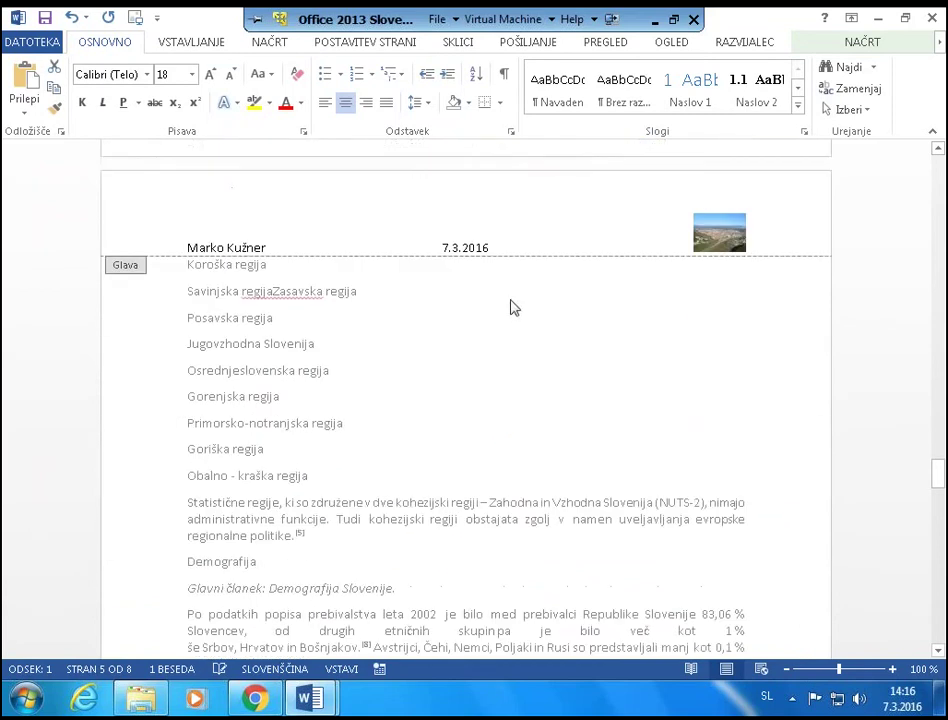
pyautogui.scroll(20, 510, 307)
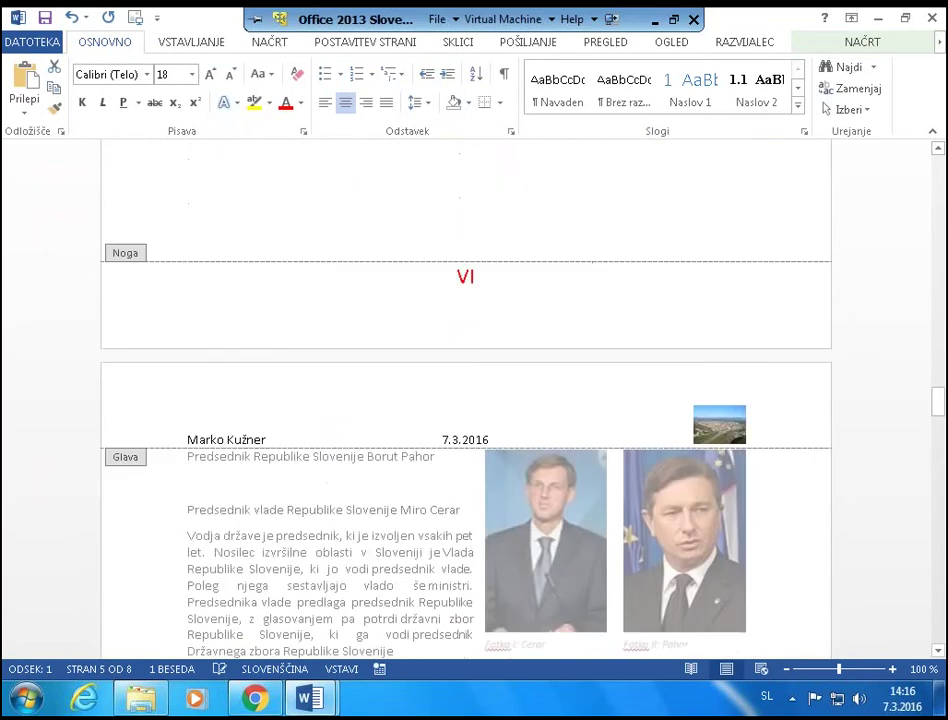
pyautogui.scroll(7, 466, 400)
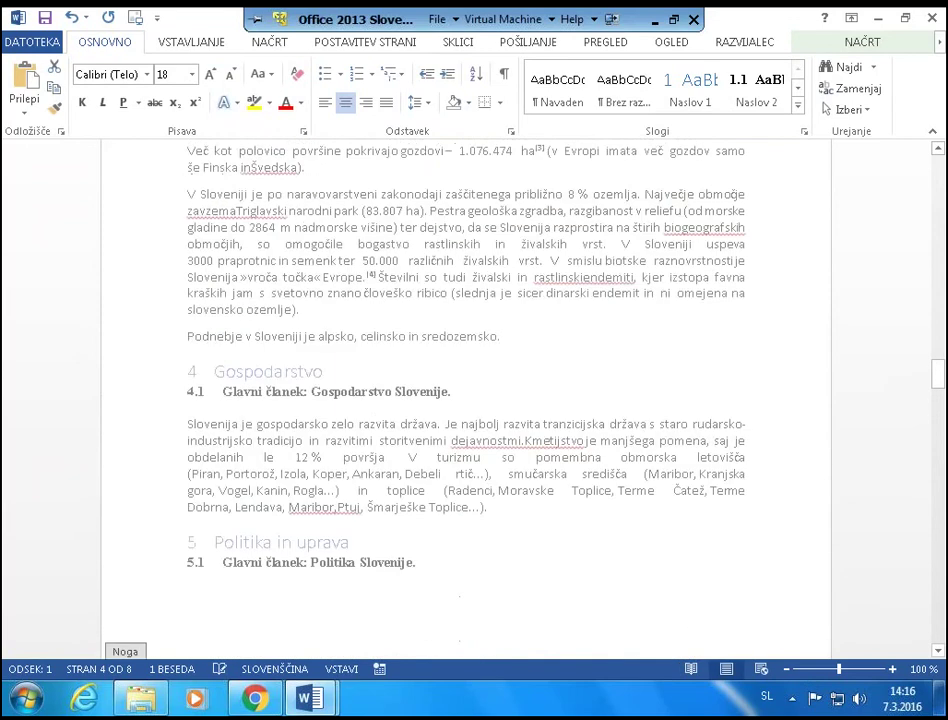
pyautogui.scroll(12, 466, 400)
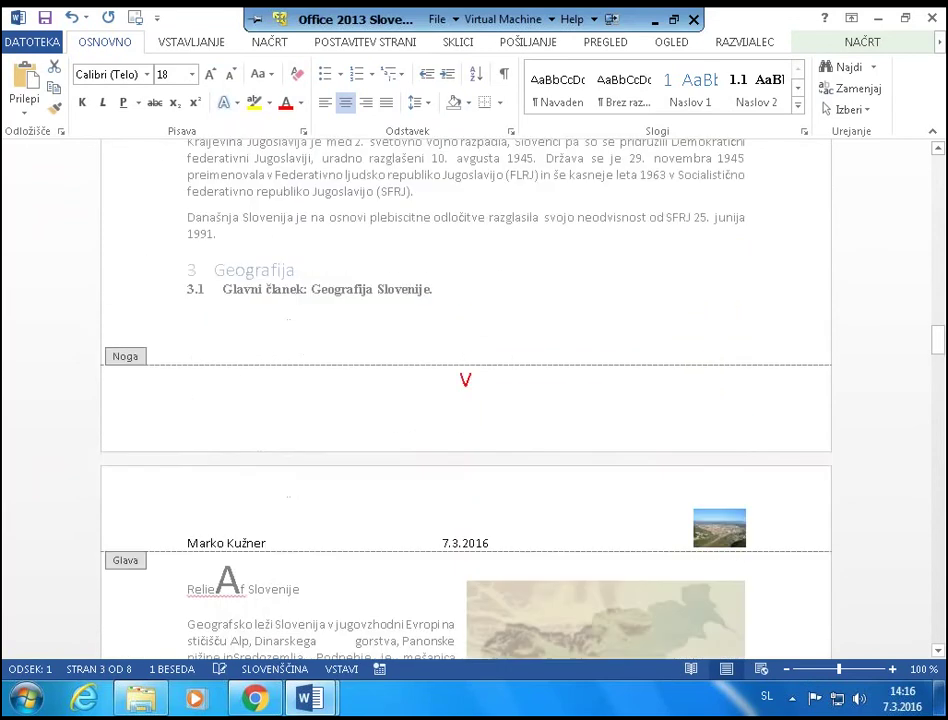
pyautogui.scroll(9, 466, 400)
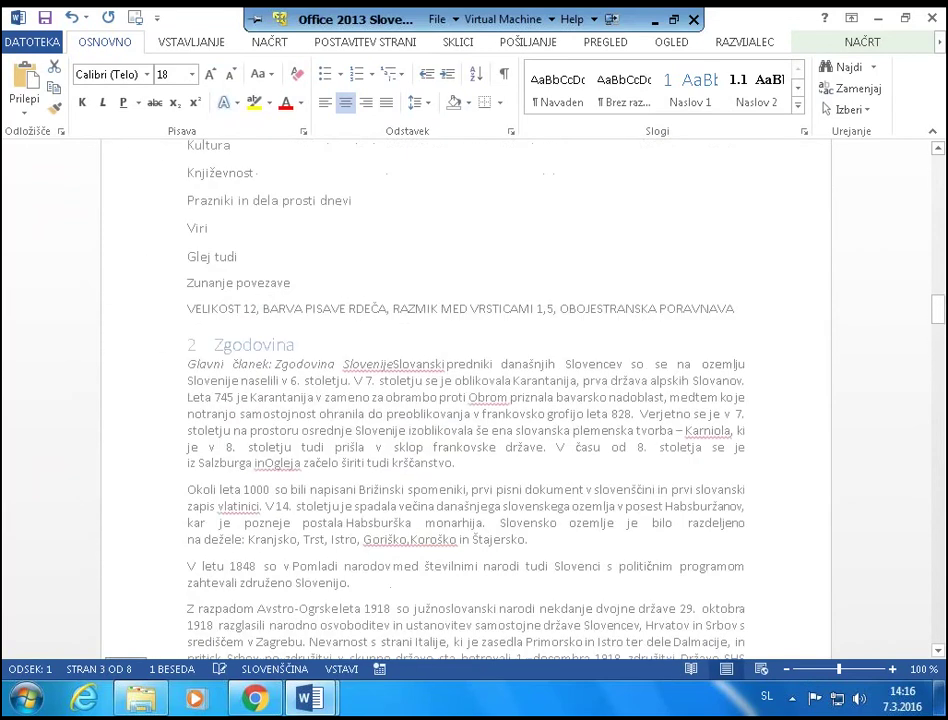
pyautogui.scroll(10, 527, 241)
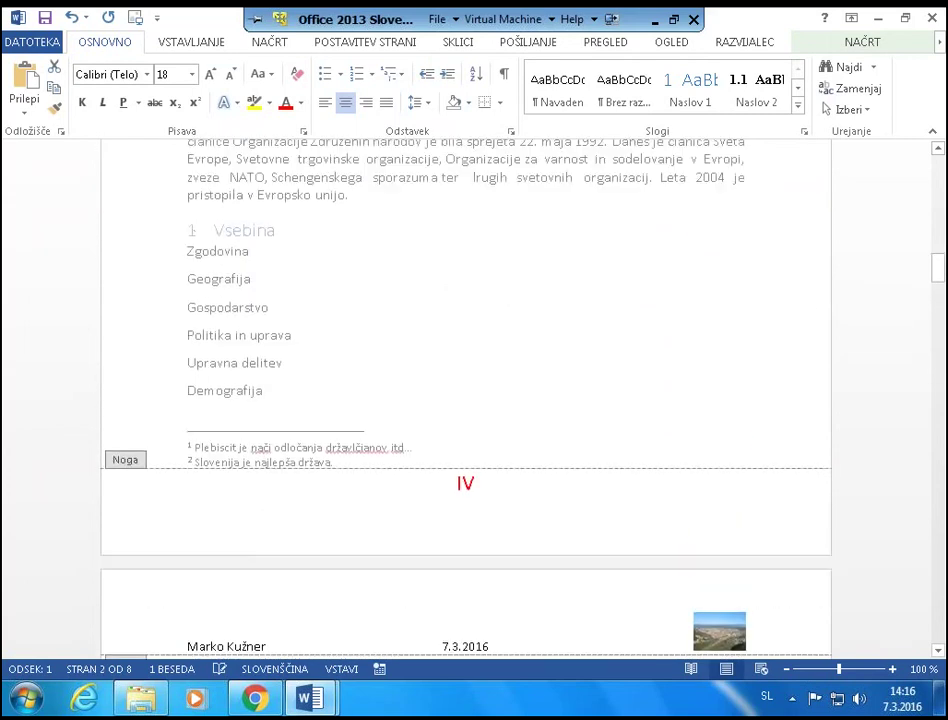
pyautogui.scroll(11, 466, 400)
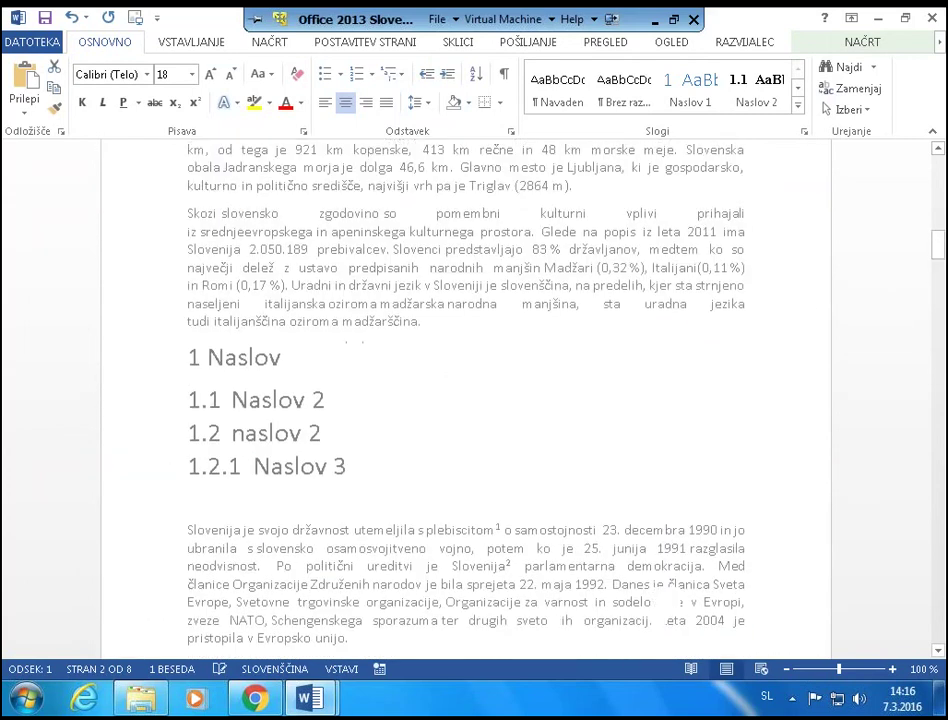
pyautogui.scroll(10, 466, 400)
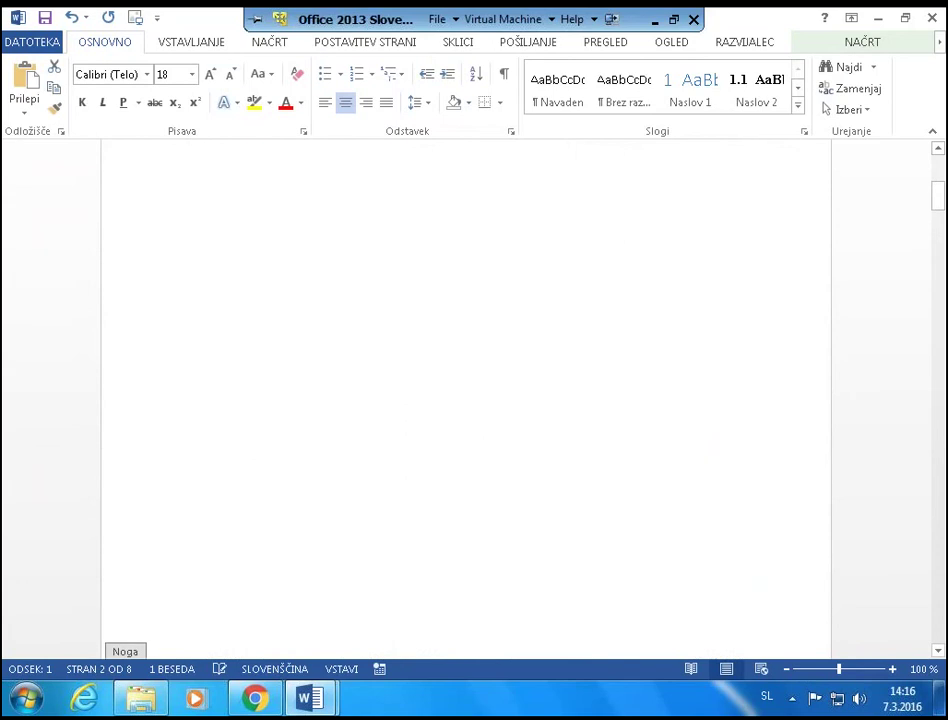
pyautogui.scroll(10, 466, 400)
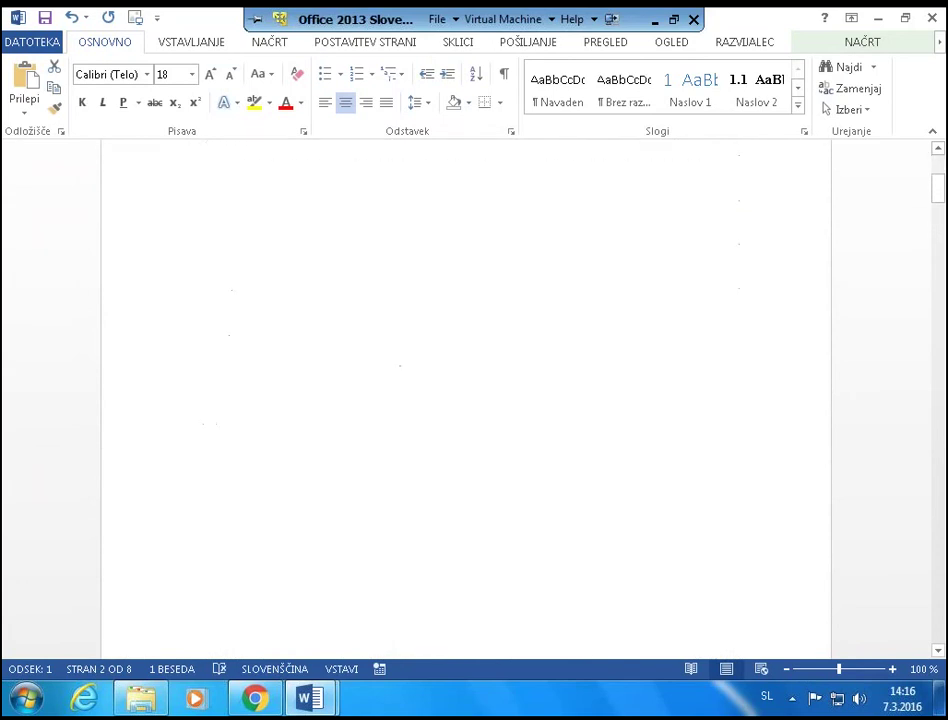
pyautogui.scroll(-5, 466, 400)
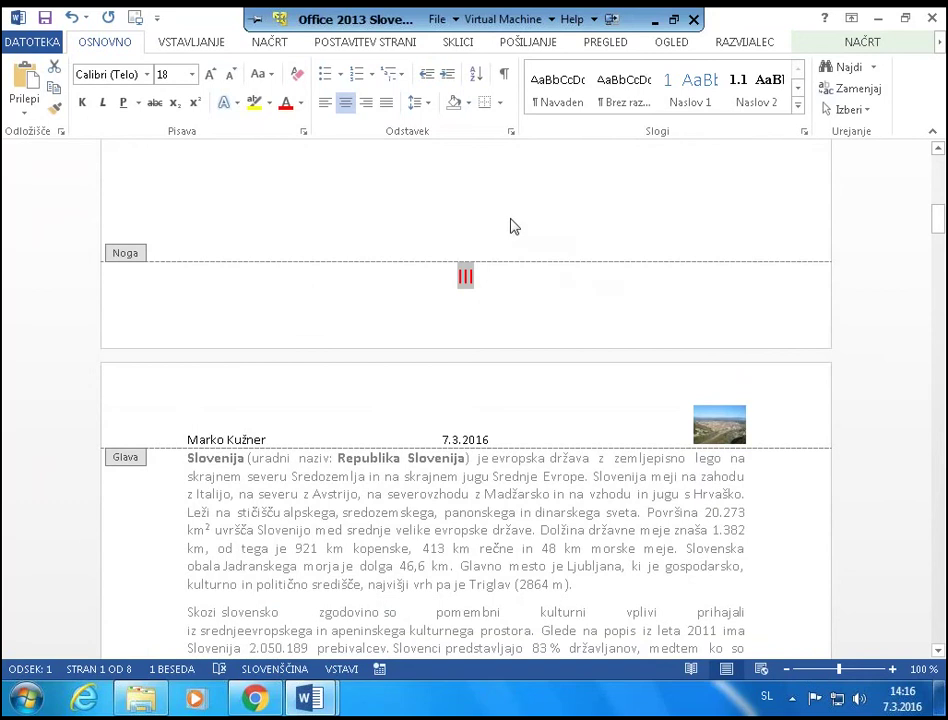
pyautogui.scroll(1, 514, 220)
pyautogui.scroll(-3, 514, 220)
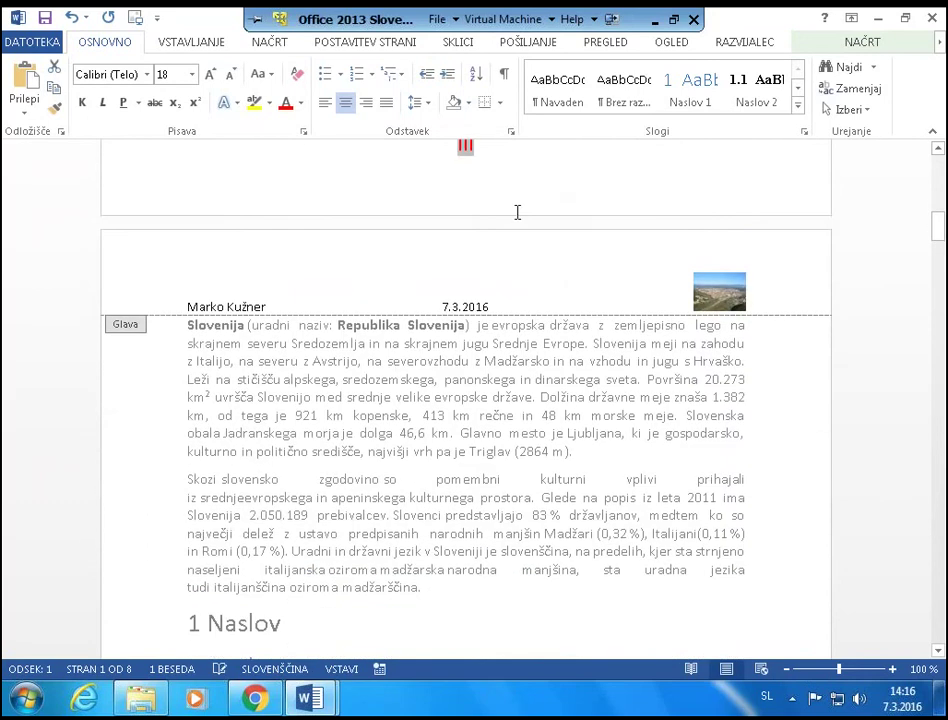
pyautogui.scroll(1, 517, 212)
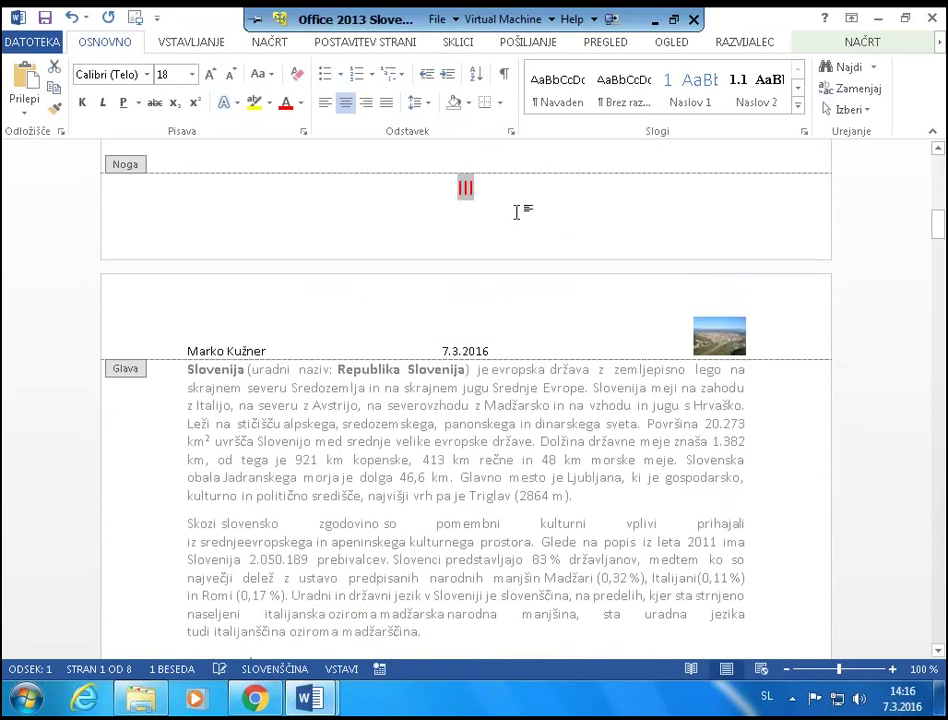
pyautogui.scroll(-1, 540, 345)
pyautogui.scroll(-7, 537, 401)
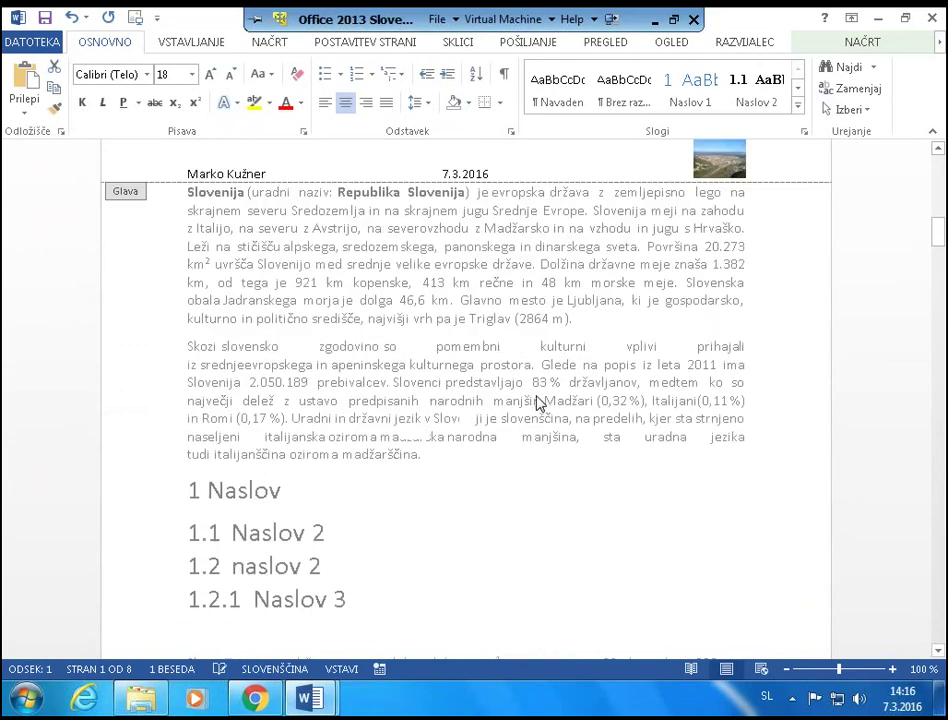
pyautogui.scroll(-4, 542, 395)
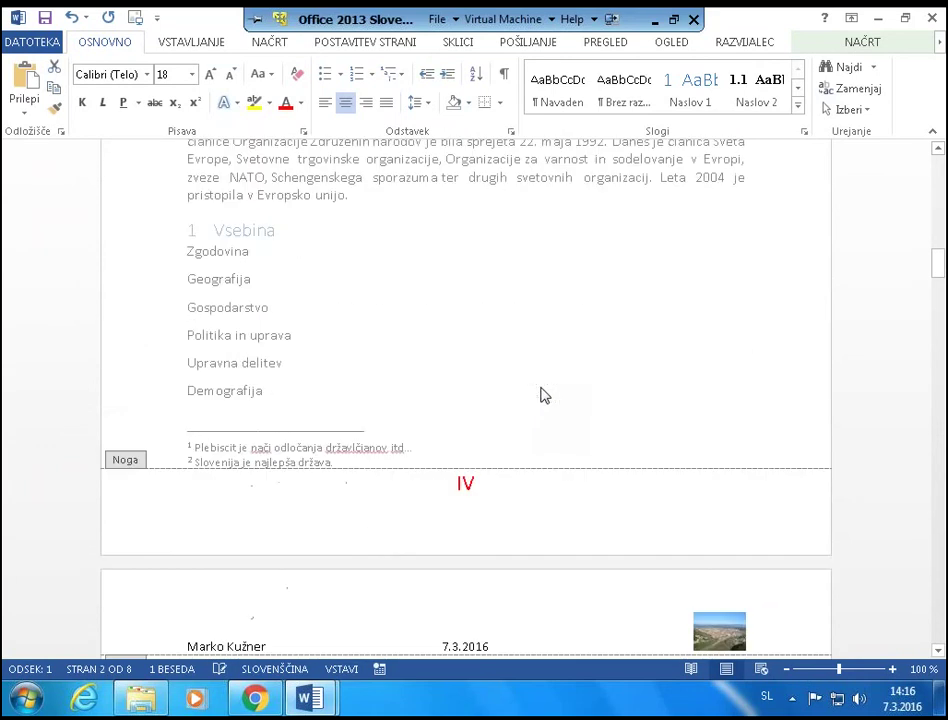
pyautogui.scroll(-7, 542, 395)
pyautogui.scroll(-3, 529, 376)
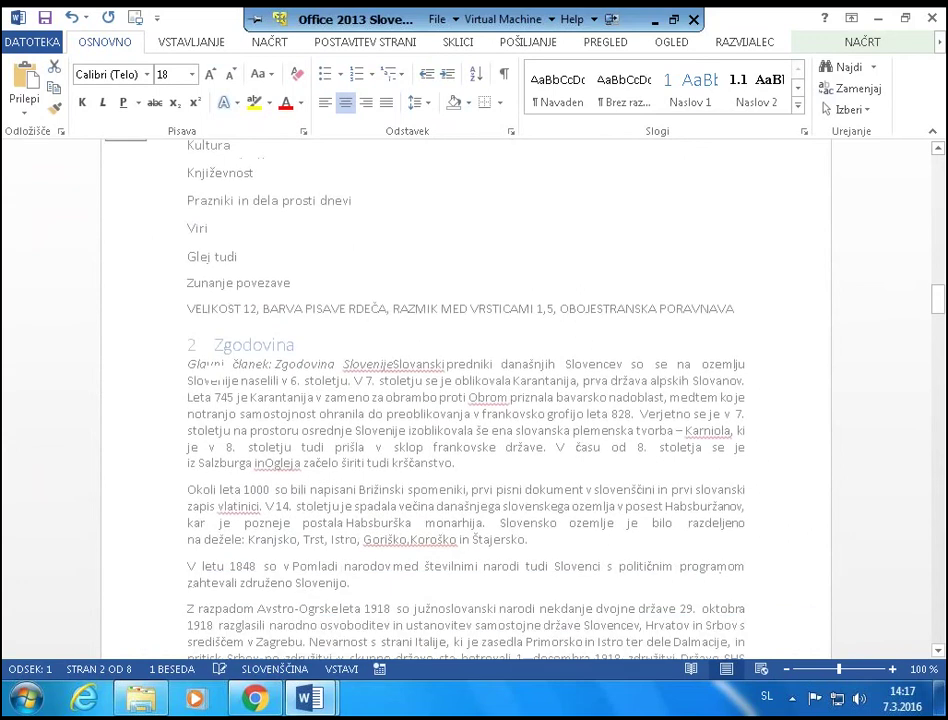
pyautogui.click(529, 376)
pyautogui.scroll(-4, 468, 313)
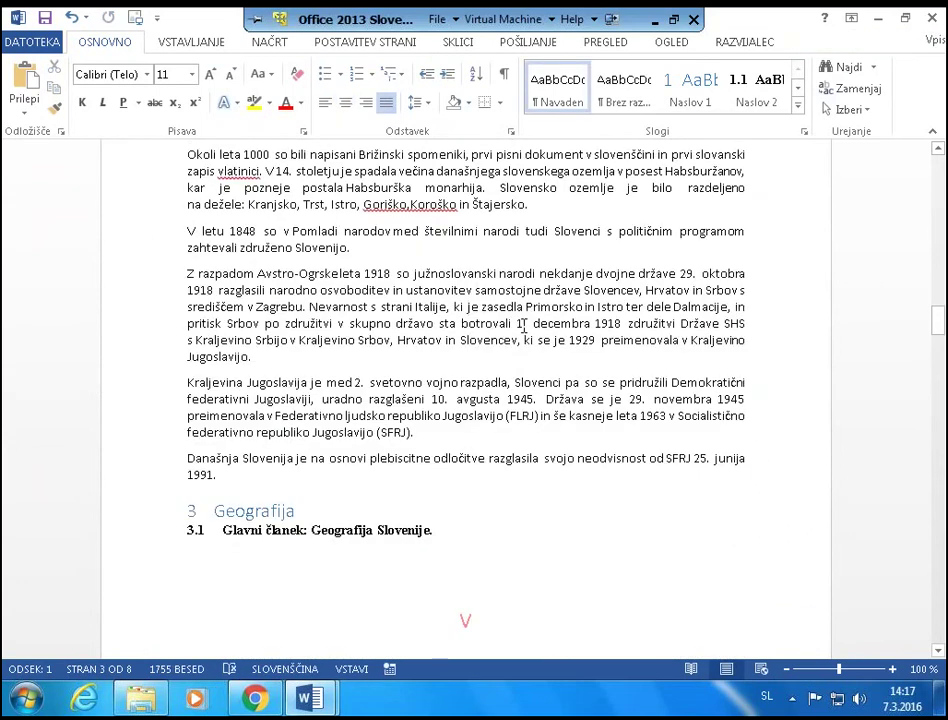
pyautogui.scroll(4, 552, 330)
pyautogui.scroll(8, 524, 326)
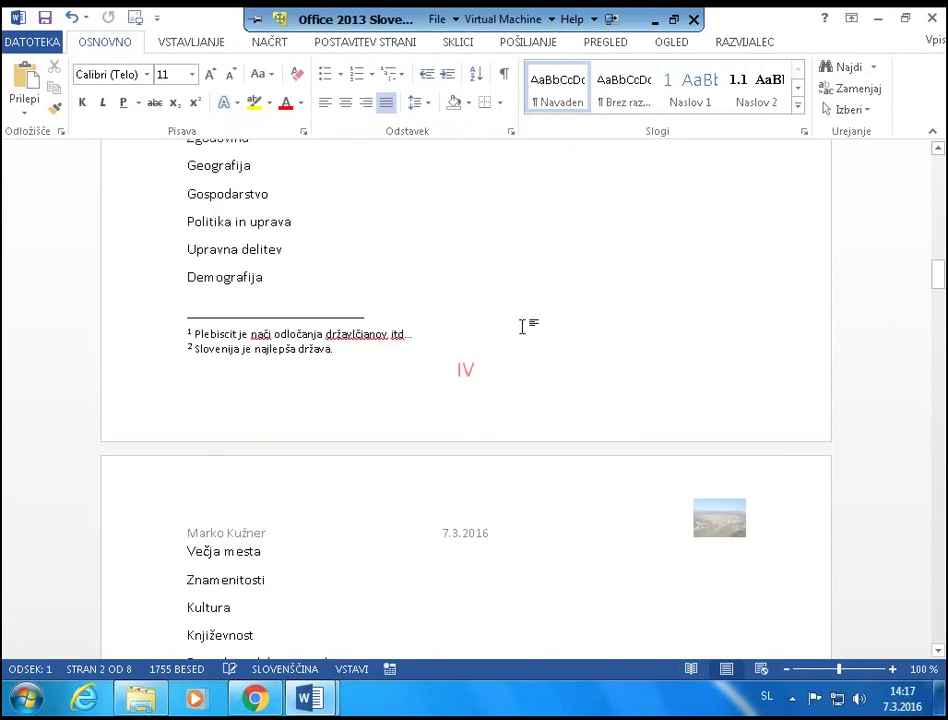
pyautogui.scroll(6, 527, 333)
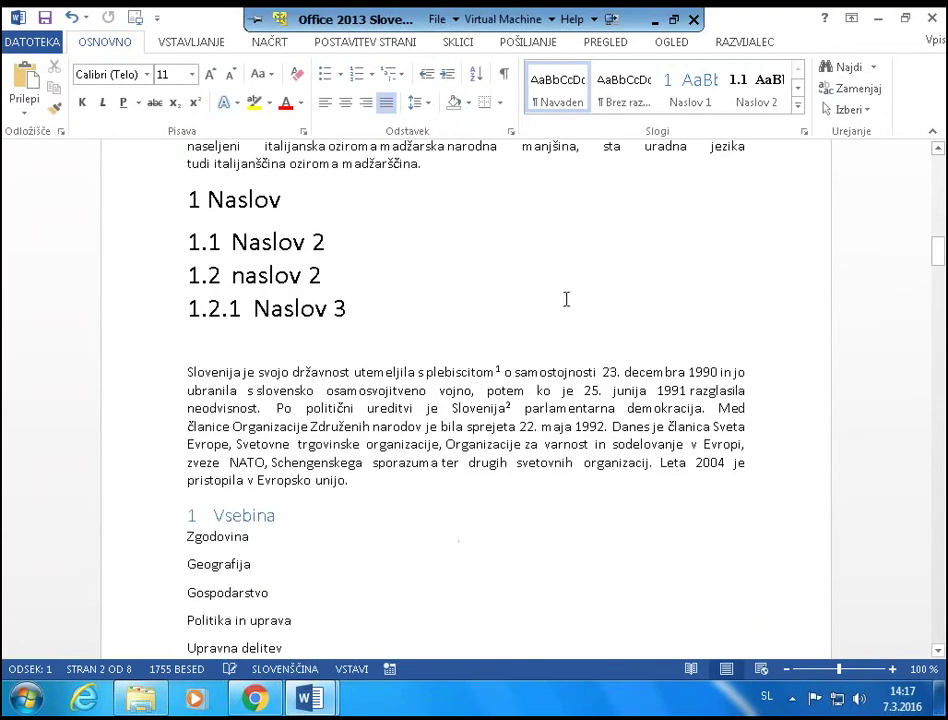
pyautogui.scroll(9, 566, 299)
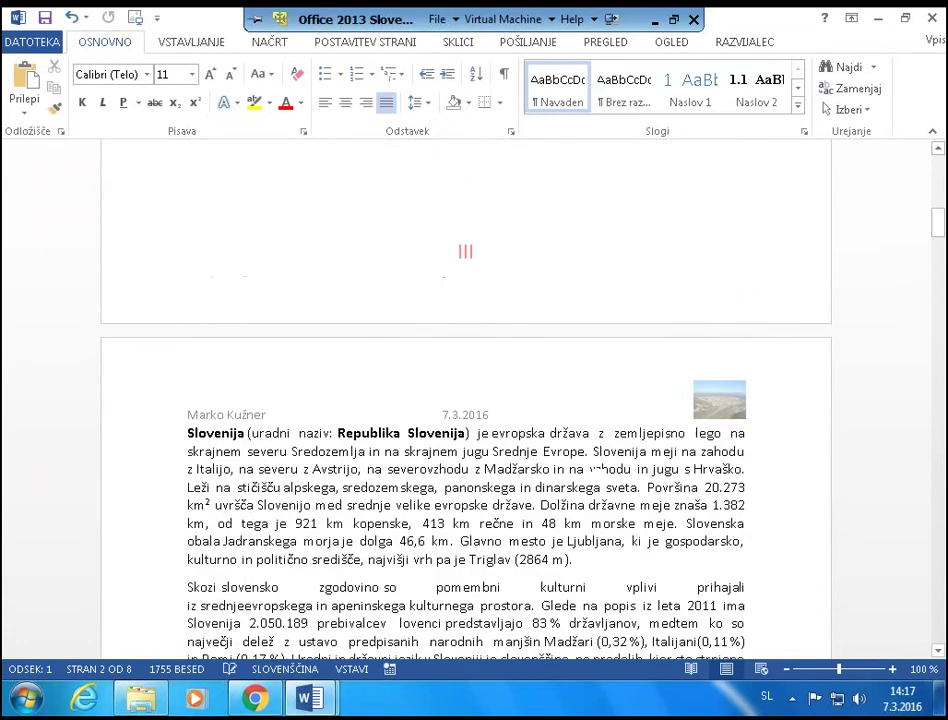
pyautogui.scroll(6, 466, 400)
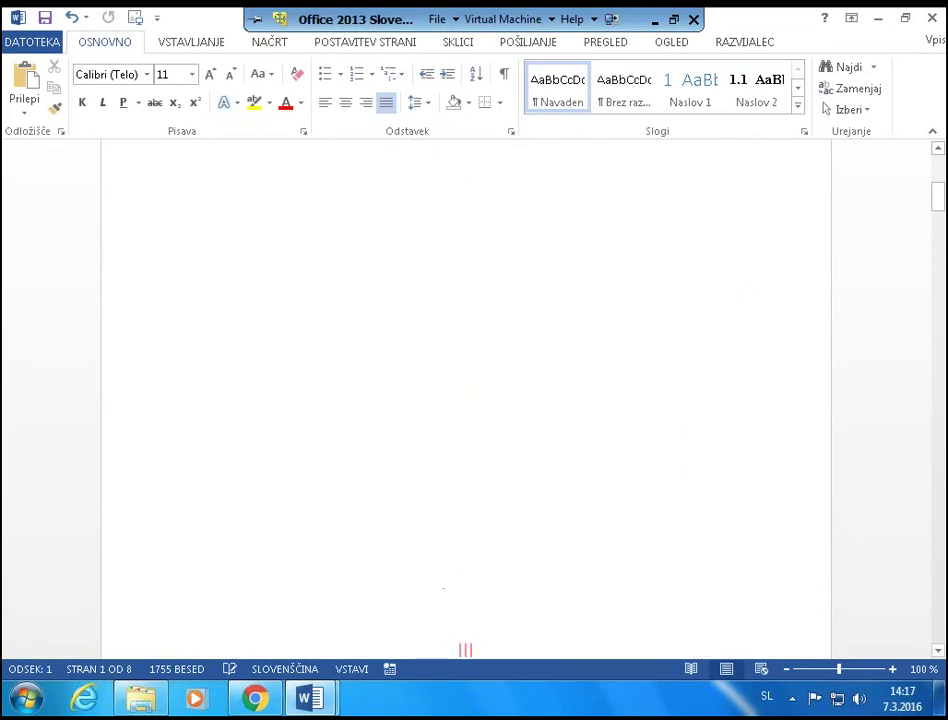
pyautogui.scroll(8, 466, 400)
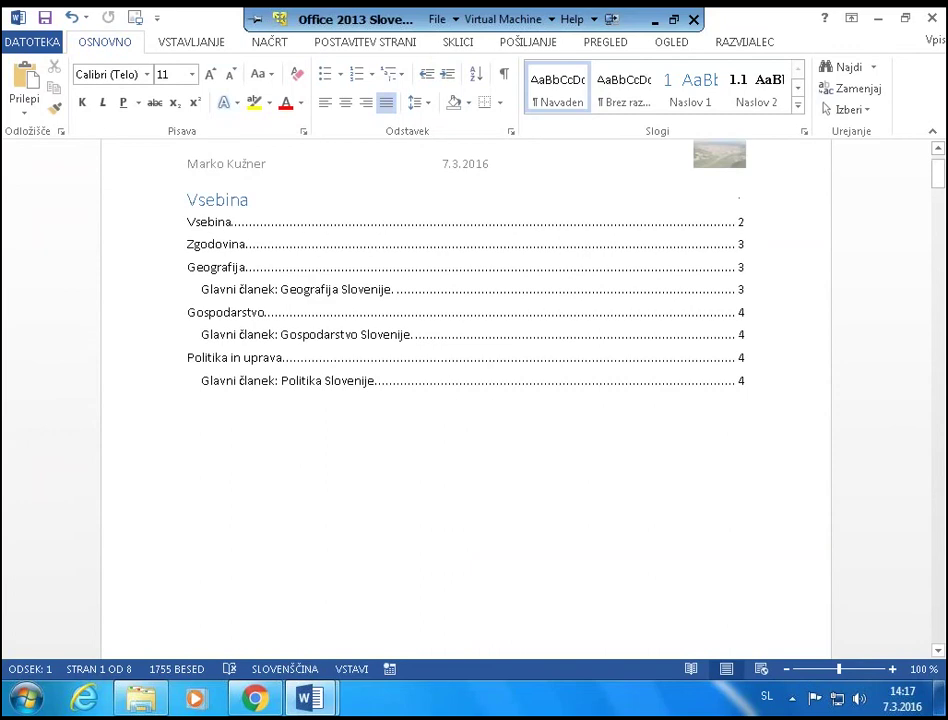
pyautogui.scroll(1, 466, 400)
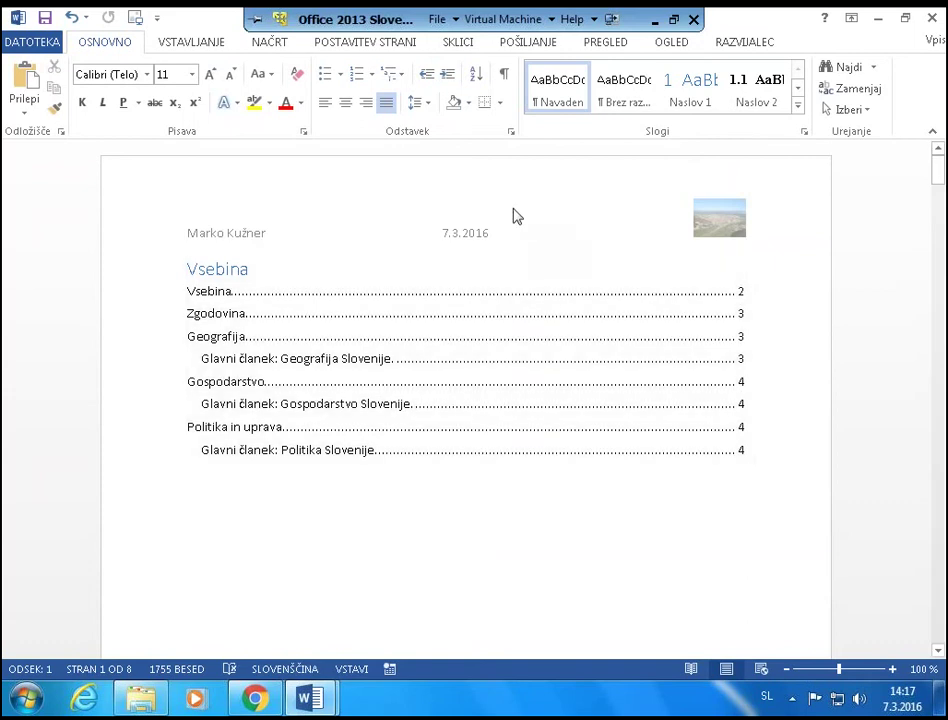
pyautogui.scroll(-1, 495, 215)
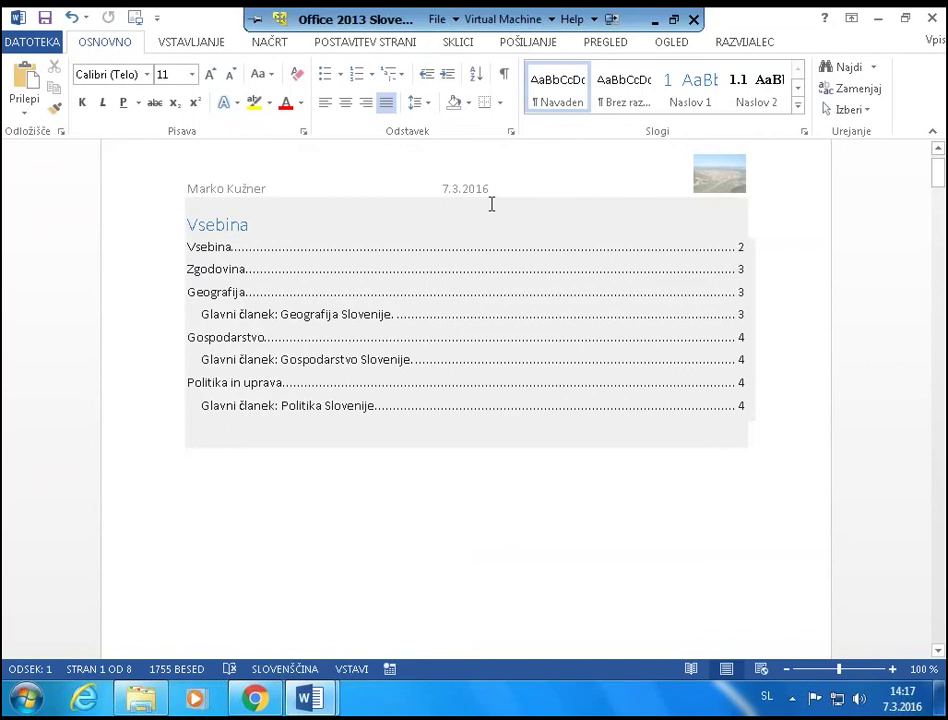
pyautogui.scroll(1, 503, 201)
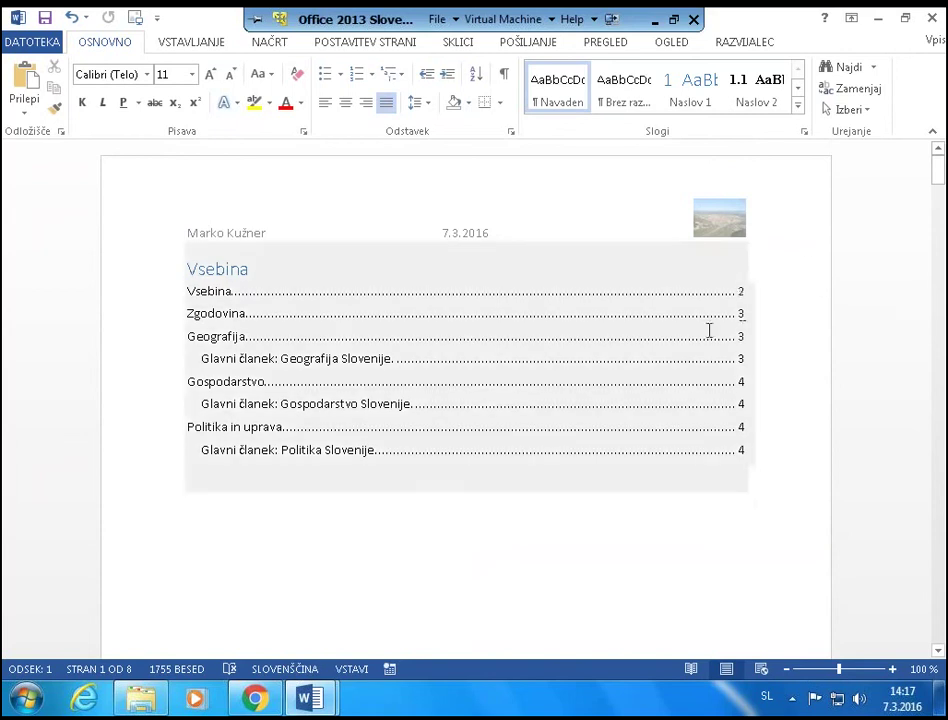
pyautogui.scroll(-5, 462, 340)
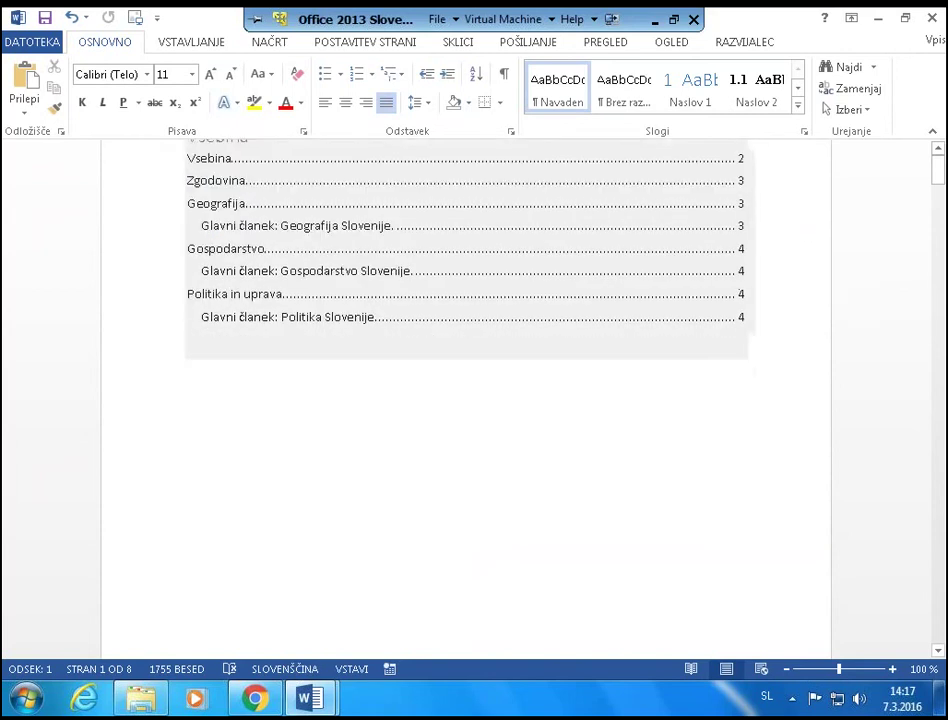
pyautogui.scroll(-3, 465, 586)
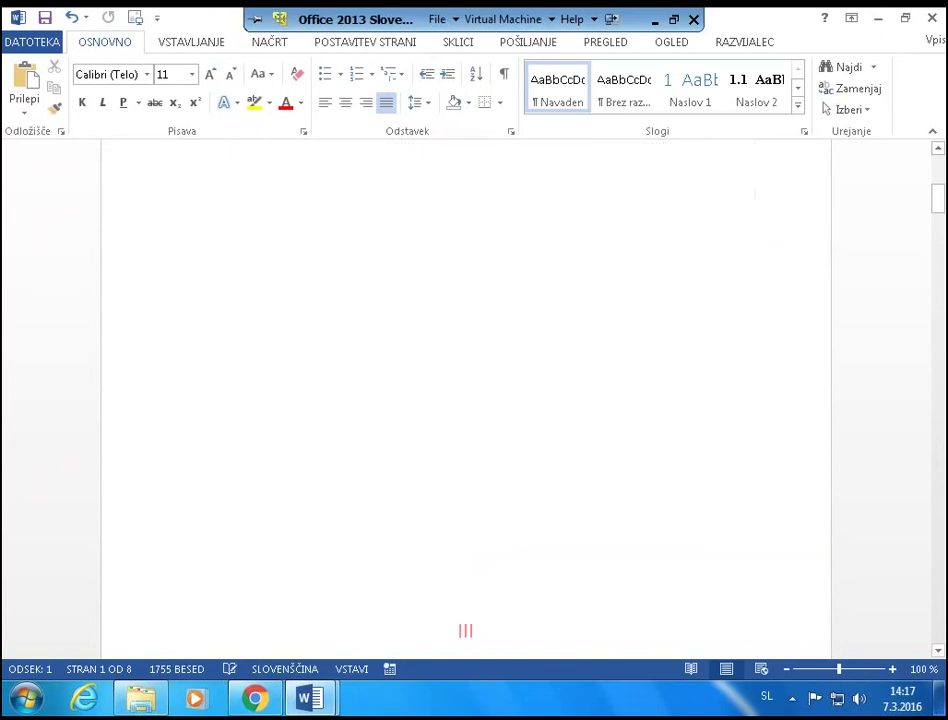
pyautogui.scroll(-3, 465, 586)
pyautogui.scroll(-5, 465, 400)
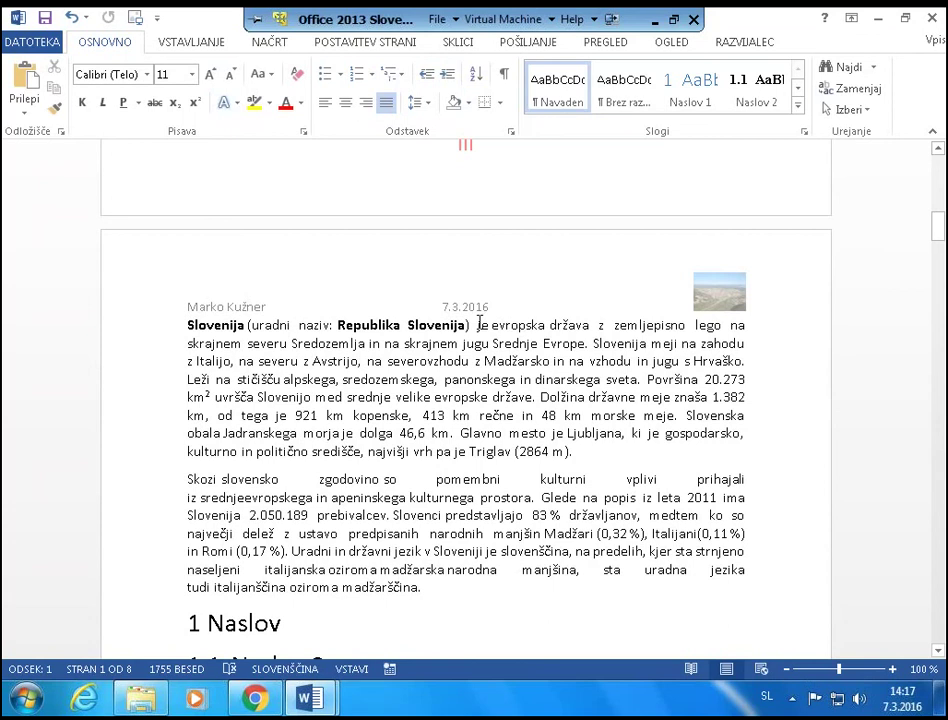
pyautogui.scroll(-8, 479, 325)
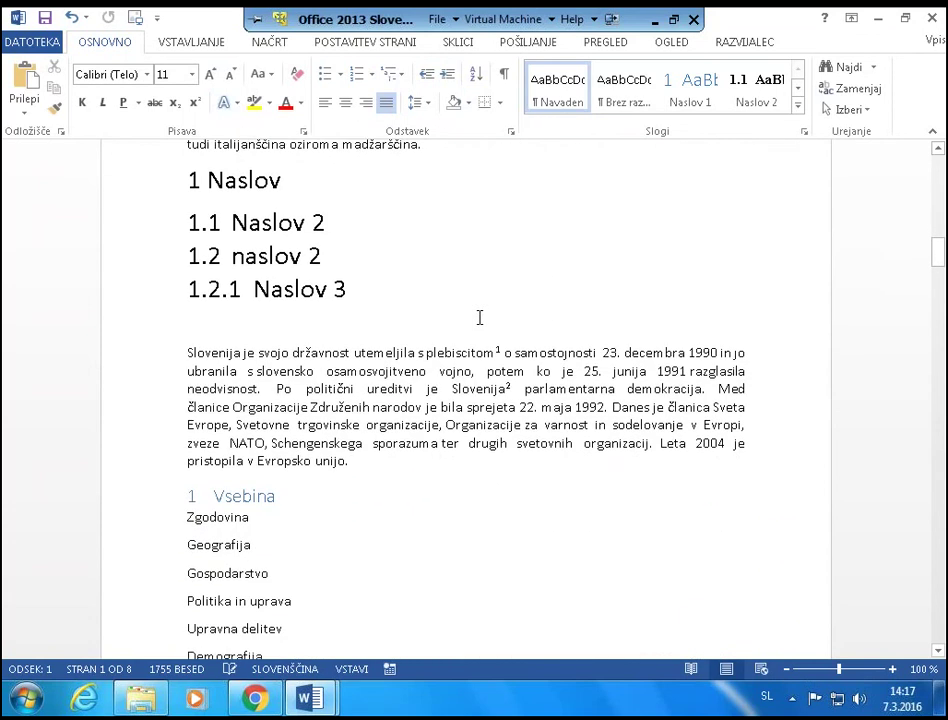
pyautogui.scroll(-5, 479, 318)
pyautogui.scroll(-2, 501, 324)
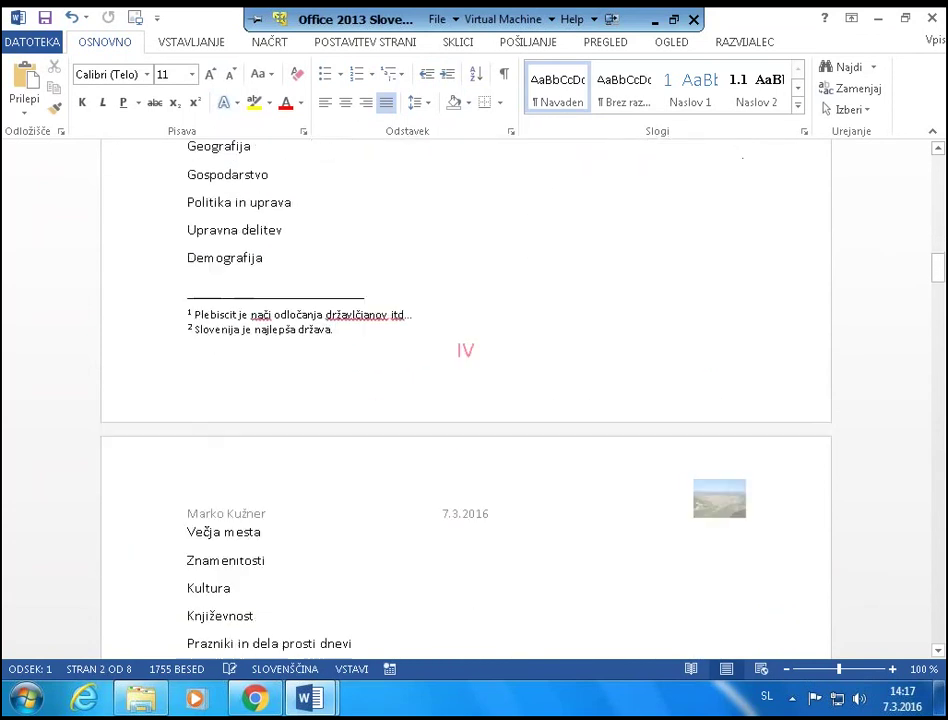
pyautogui.scroll(-2, 465, 400)
pyautogui.scroll(-3, 443, 509)
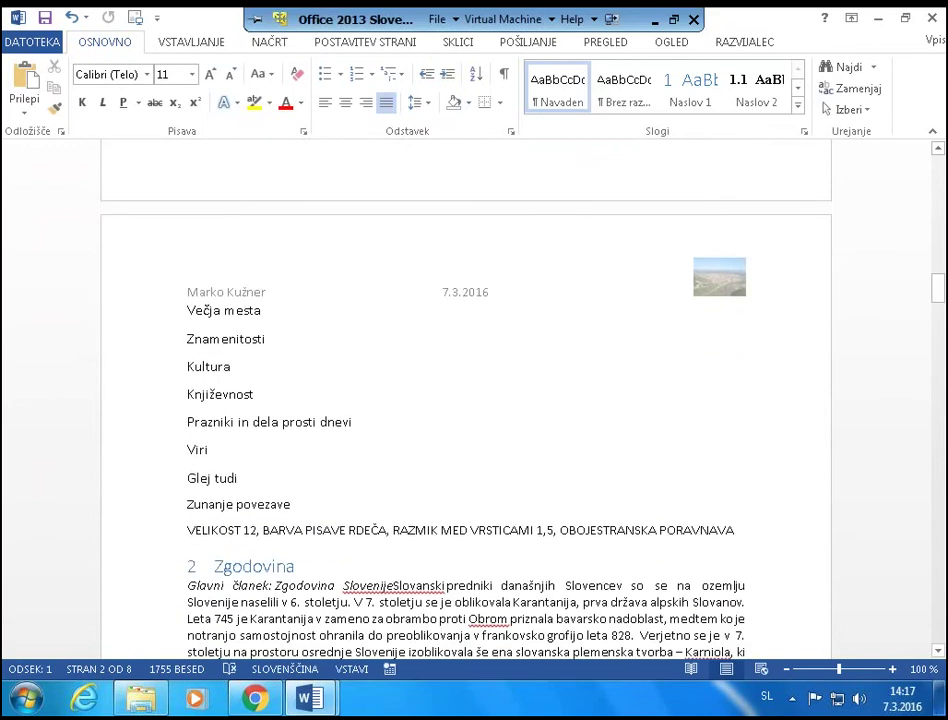
pyautogui.scroll(-5, 443, 287)
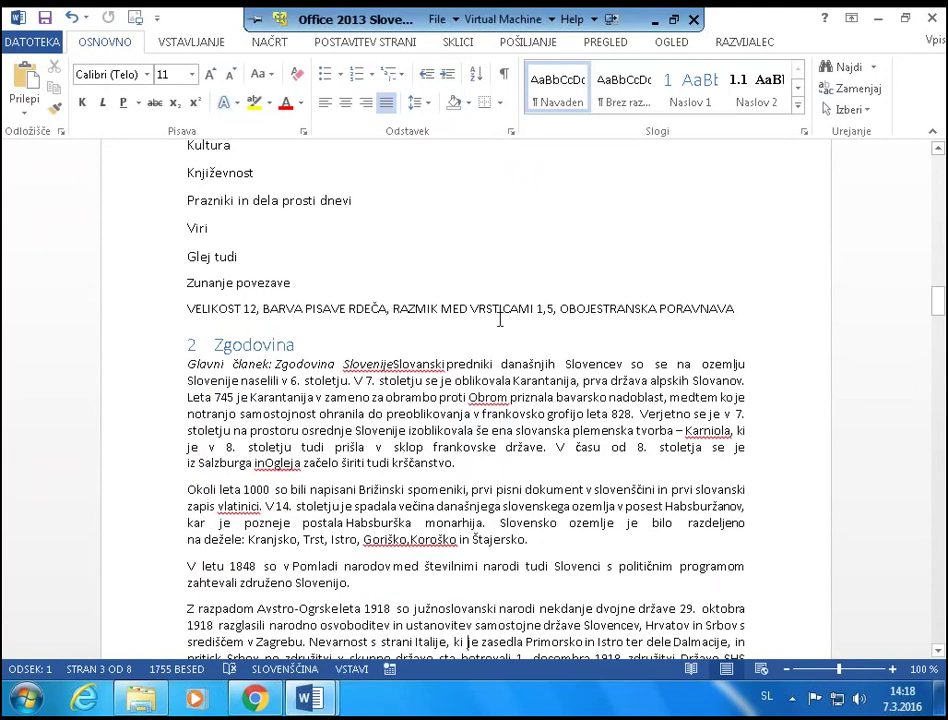
pyautogui.scroll(6, 500, 297)
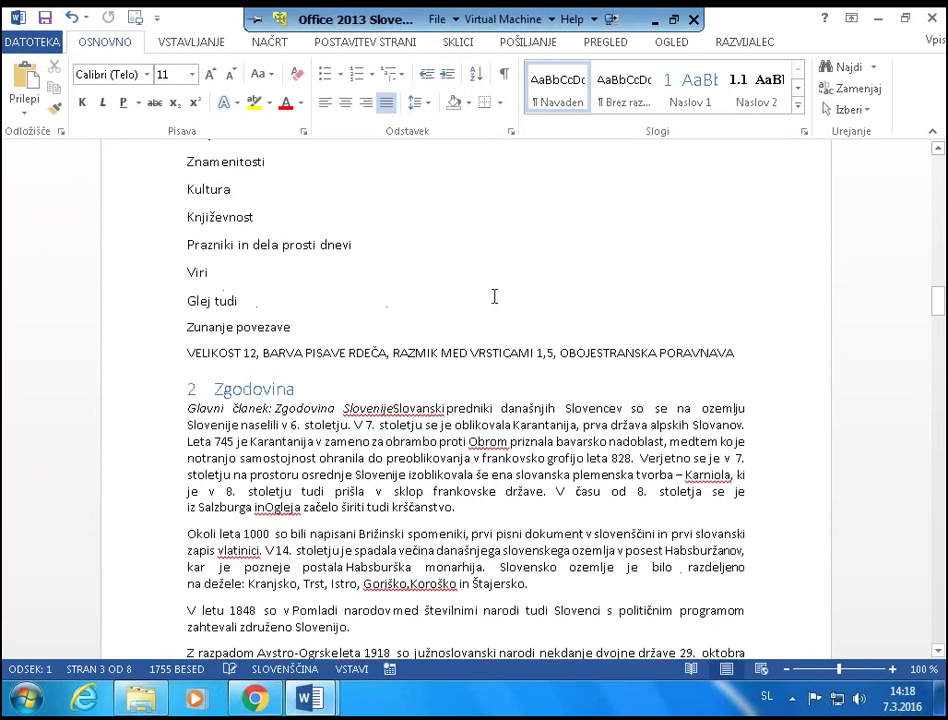
pyautogui.scroll(6, 443, 287)
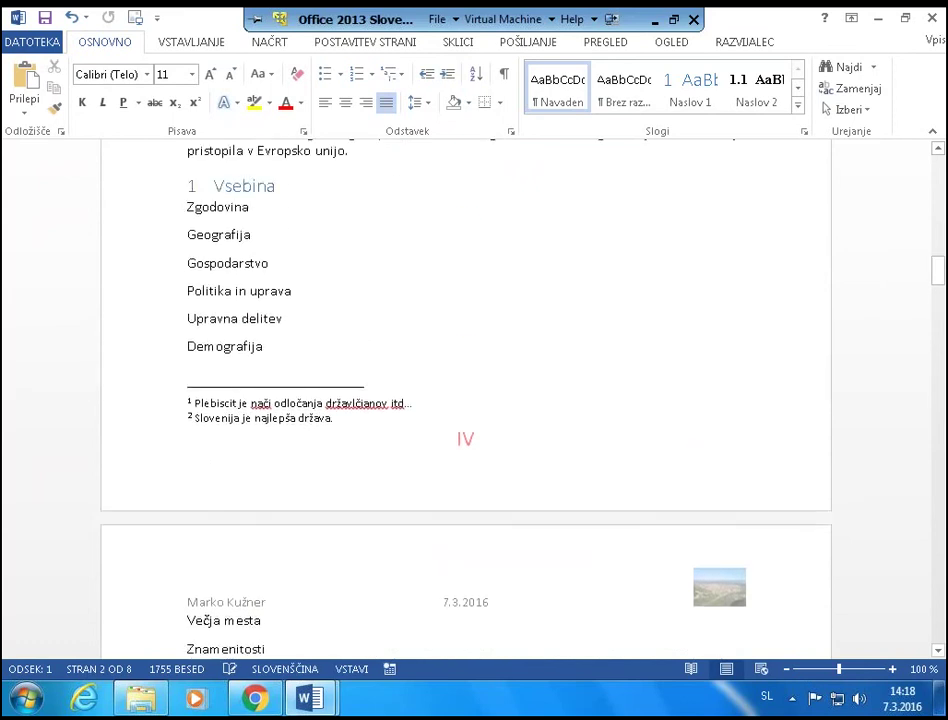
pyautogui.scroll(7, 465, 400)
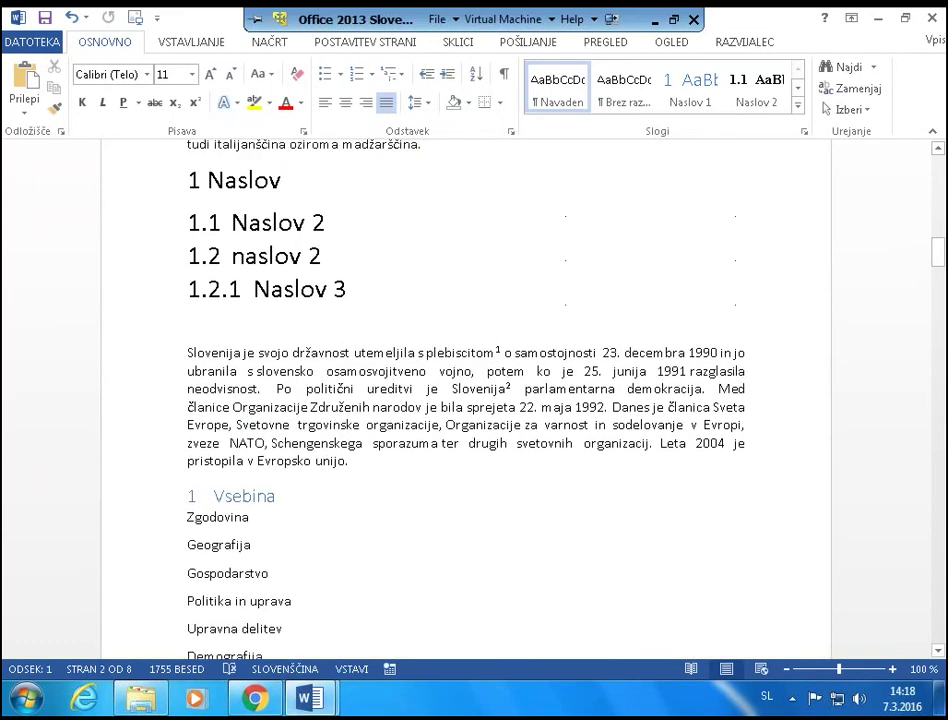
pyautogui.scroll(6, 465, 400)
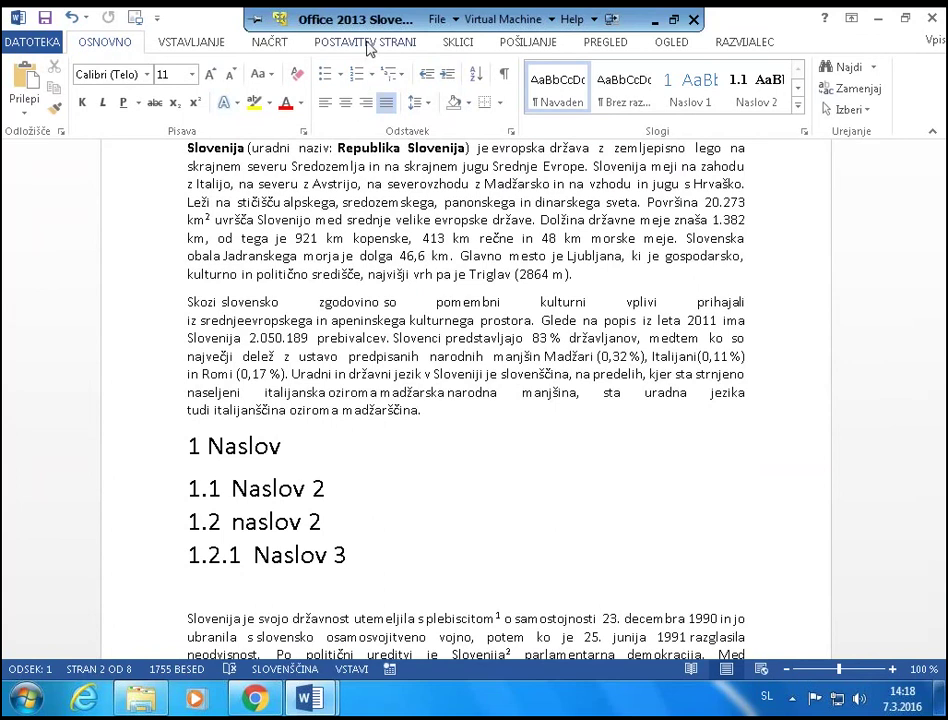
# Open the Robovi margins gallery on the POSTAVITEV STRANI tab.
pyautogui.click(367, 43)
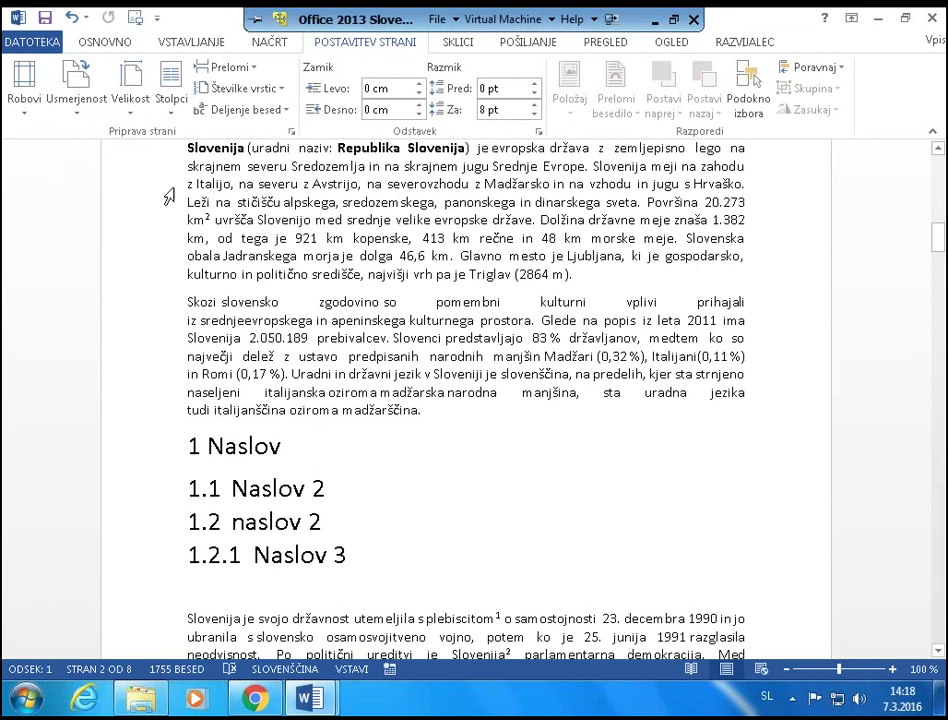
pyautogui.click(25, 102)
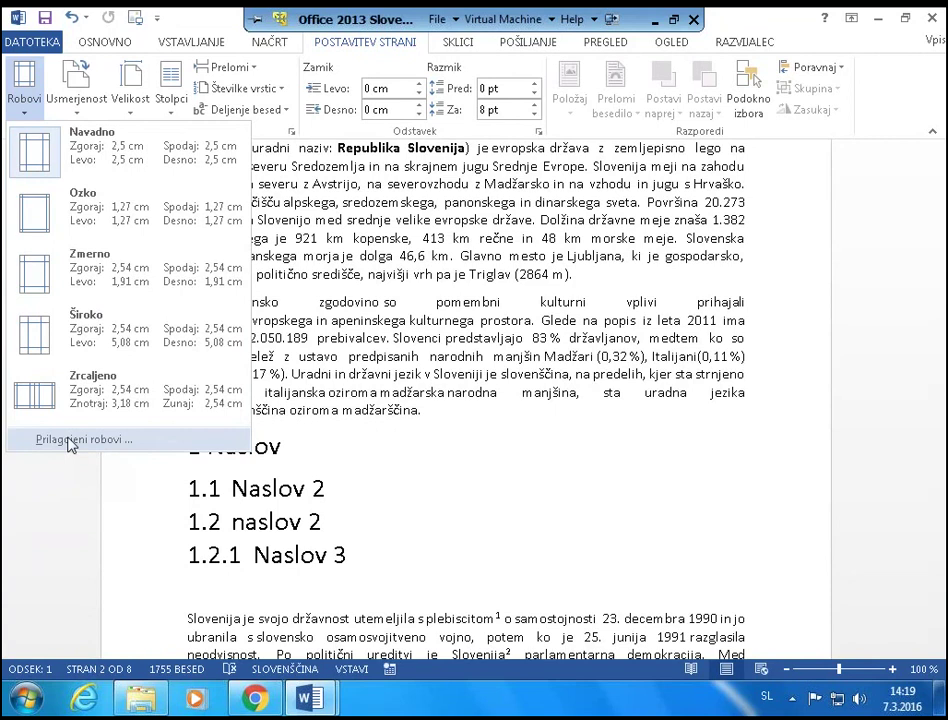
# In Prilagojeni robovi, set margins to Zgoraj 2 cm, Na dnu 3 cm, Levo 3 cm, Desno 2 cm.
pyautogui.click(70, 440)
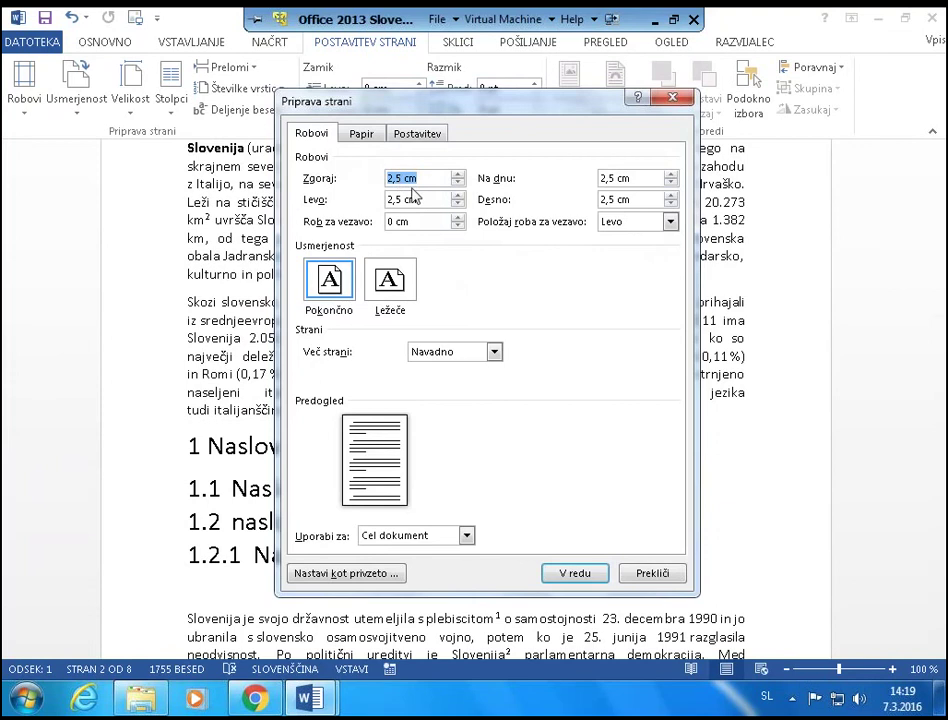
pyautogui.click(457, 183)
pyautogui.click(457, 183)
pyautogui.click(457, 183)
pyautogui.click(457, 183)
pyautogui.click(457, 183)
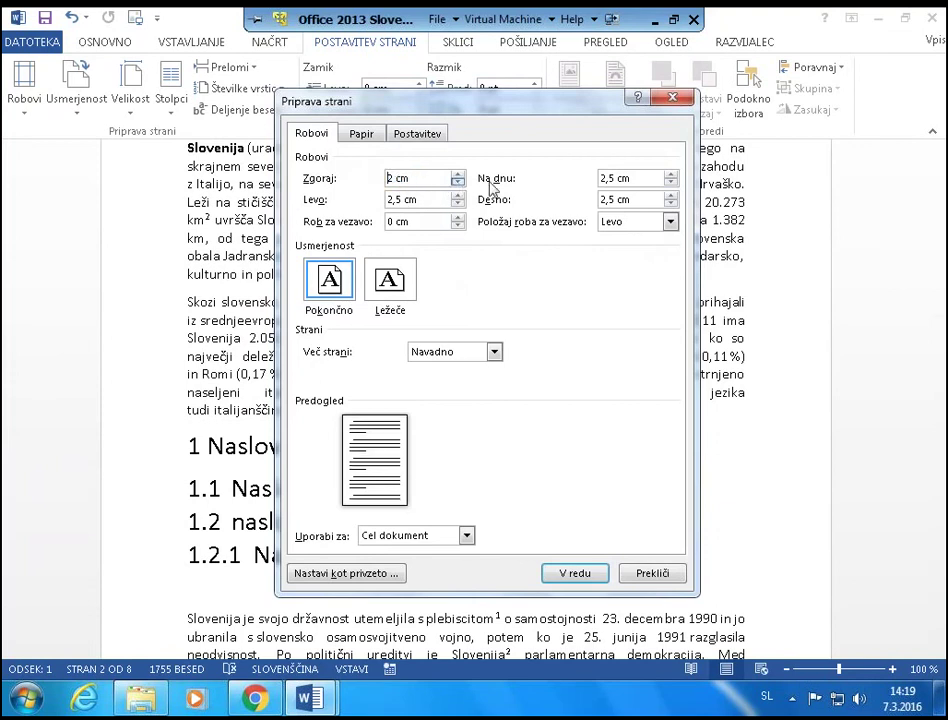
pyautogui.click(671, 175)
pyautogui.click(671, 175)
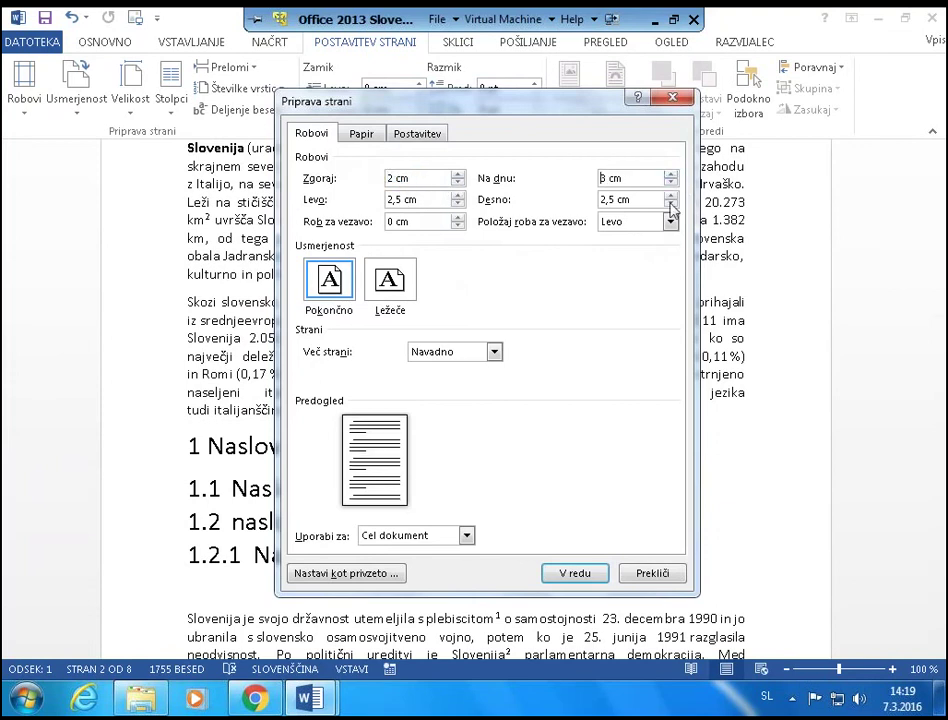
pyautogui.click(671, 205)
pyautogui.click(457, 196)
pyautogui.click(457, 196)
pyautogui.click(457, 196)
pyautogui.click(457, 196)
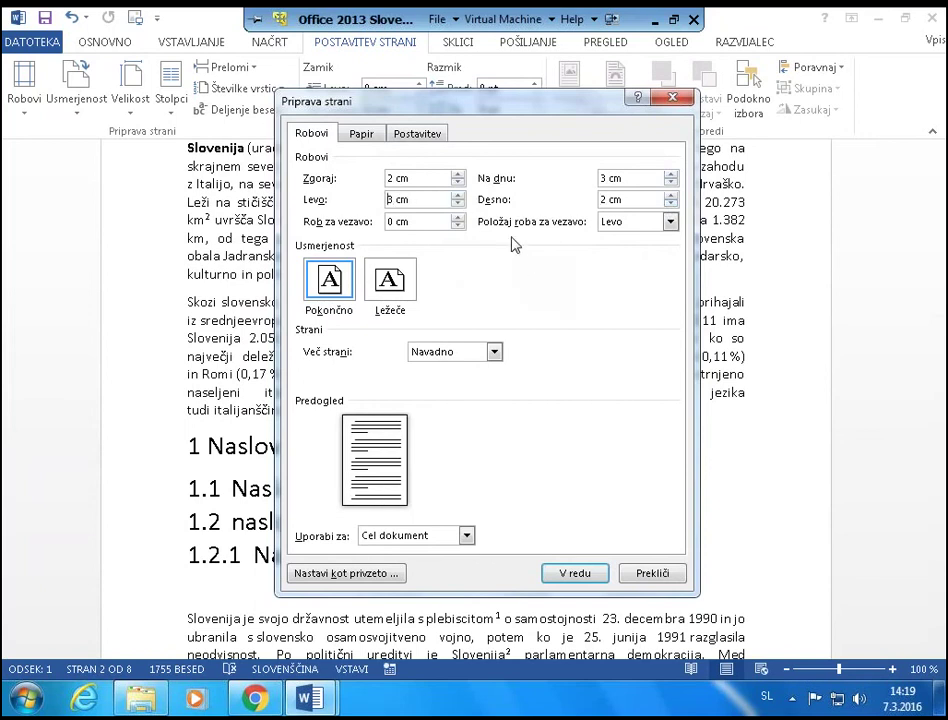
pyautogui.click(588, 574)
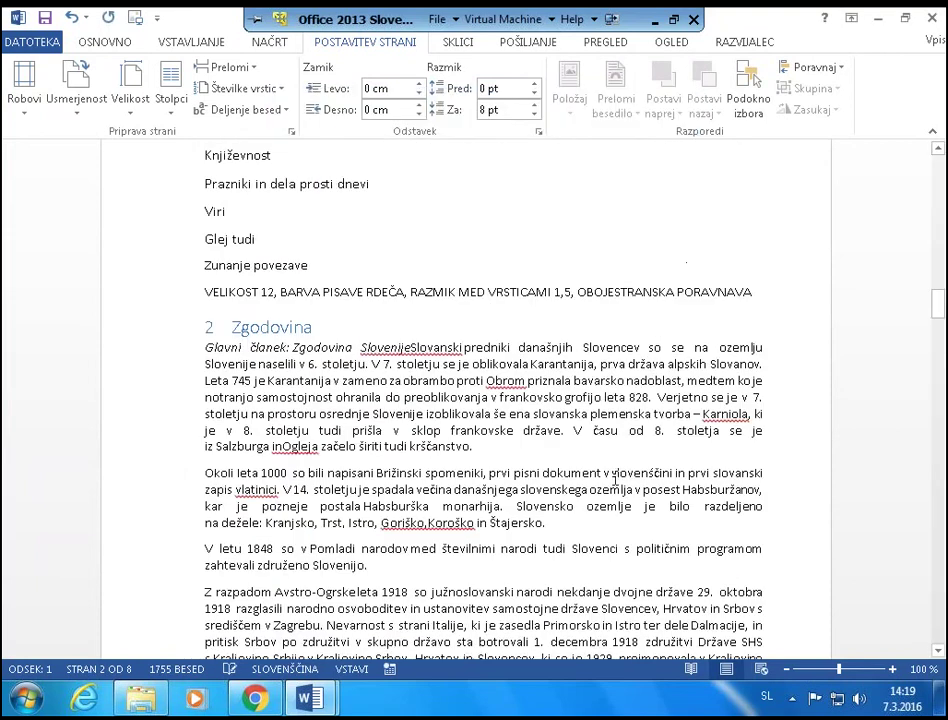
# Reopen Prilagojeni robovi from the Robovi gallery to review the 2/3/3/2 cm margins.
pyautogui.scroll(7, 614, 478)
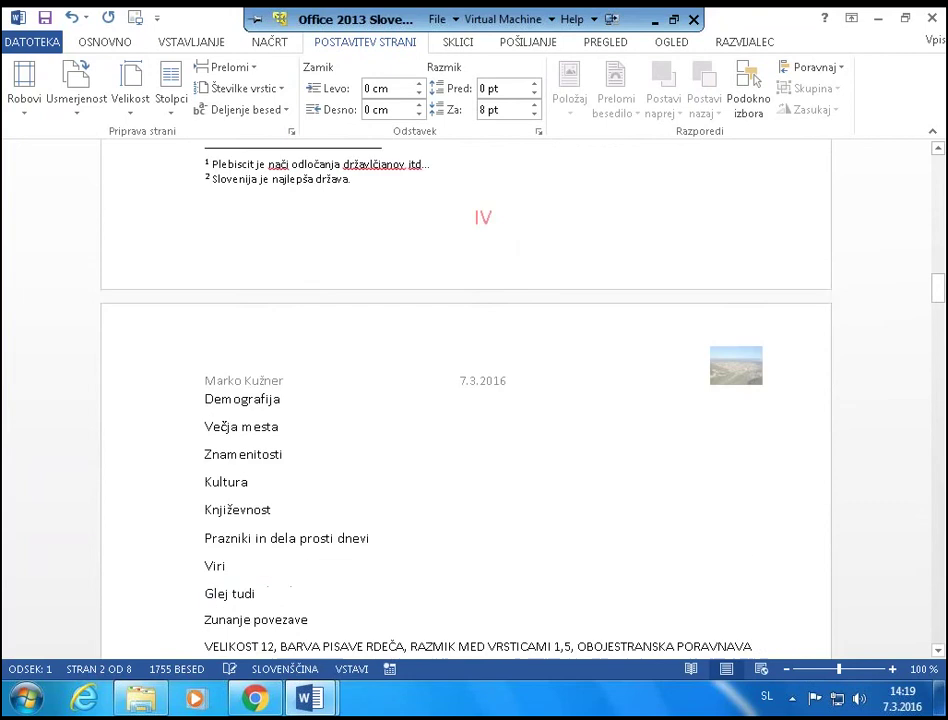
pyautogui.scroll(2, 523, 281)
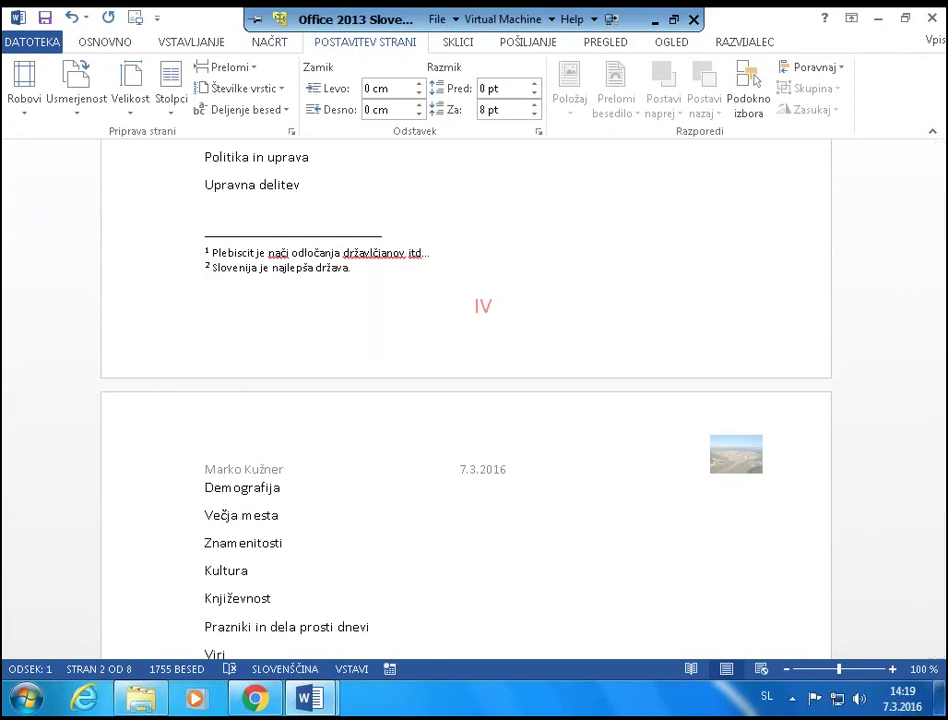
pyautogui.click(24, 100)
pyautogui.click(90, 503)
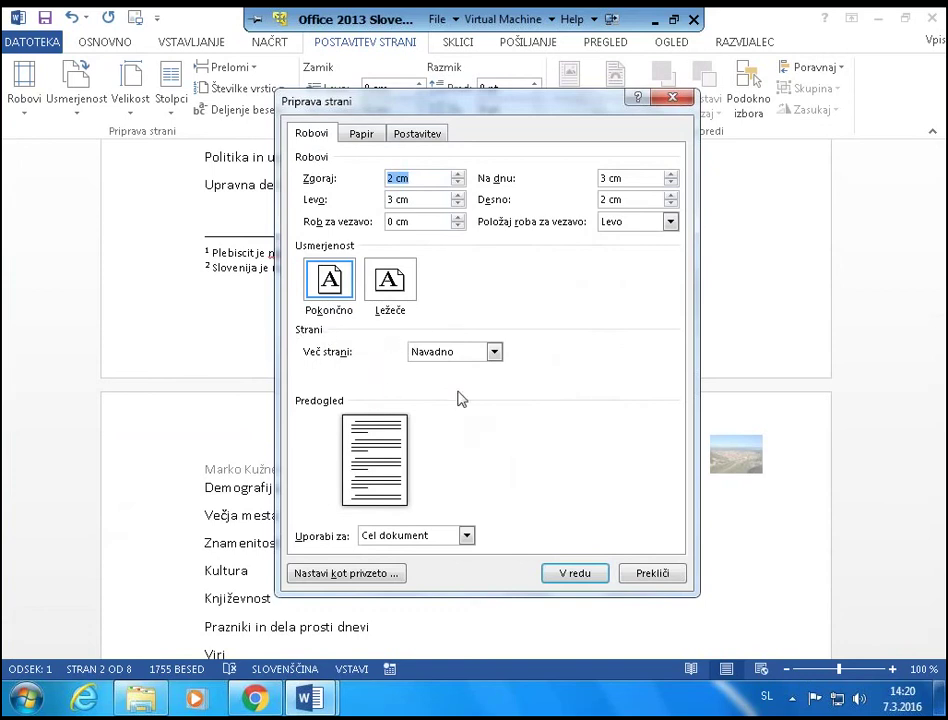
# Set Multiple pages to Mirror margins, briefly reverting to Normal, keeping Inside 3 cm and Outside 2 cm.
pyautogui.click(455, 352)
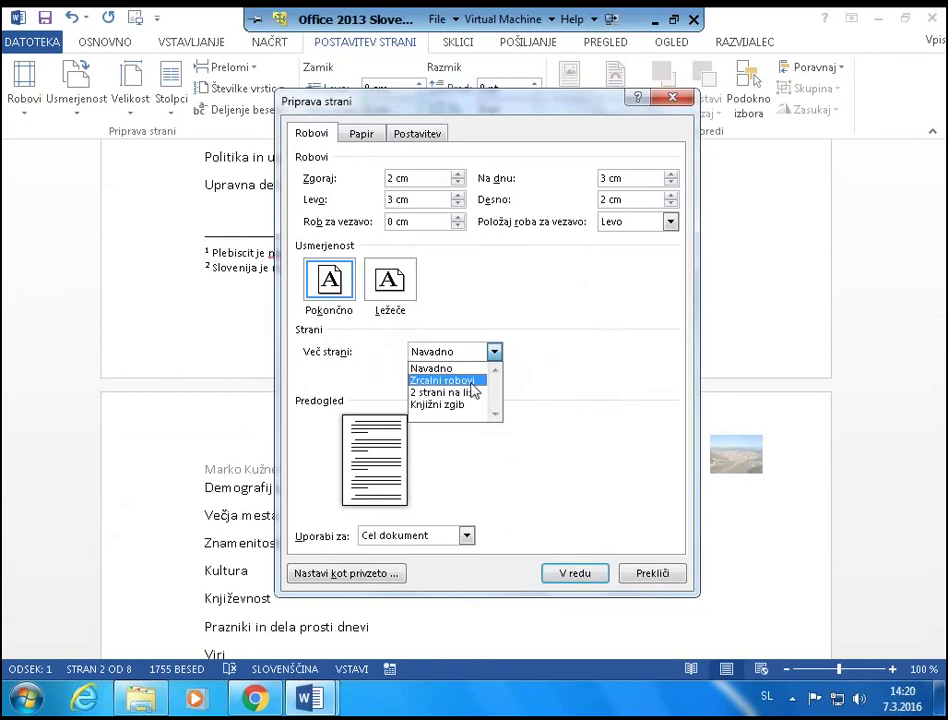
pyautogui.click(447, 381)
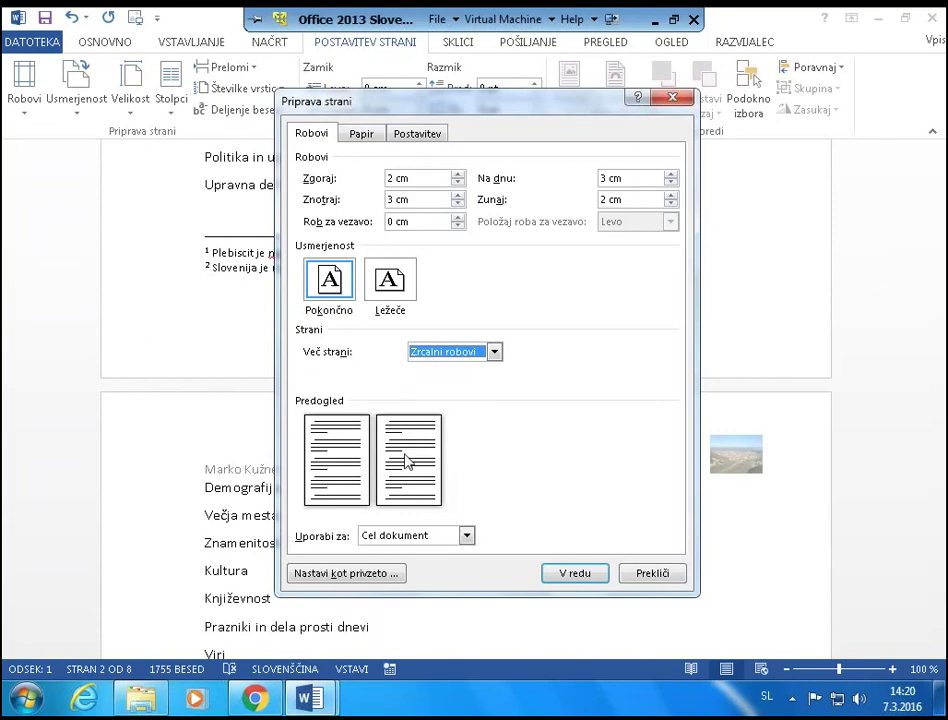
pyautogui.click(446, 353)
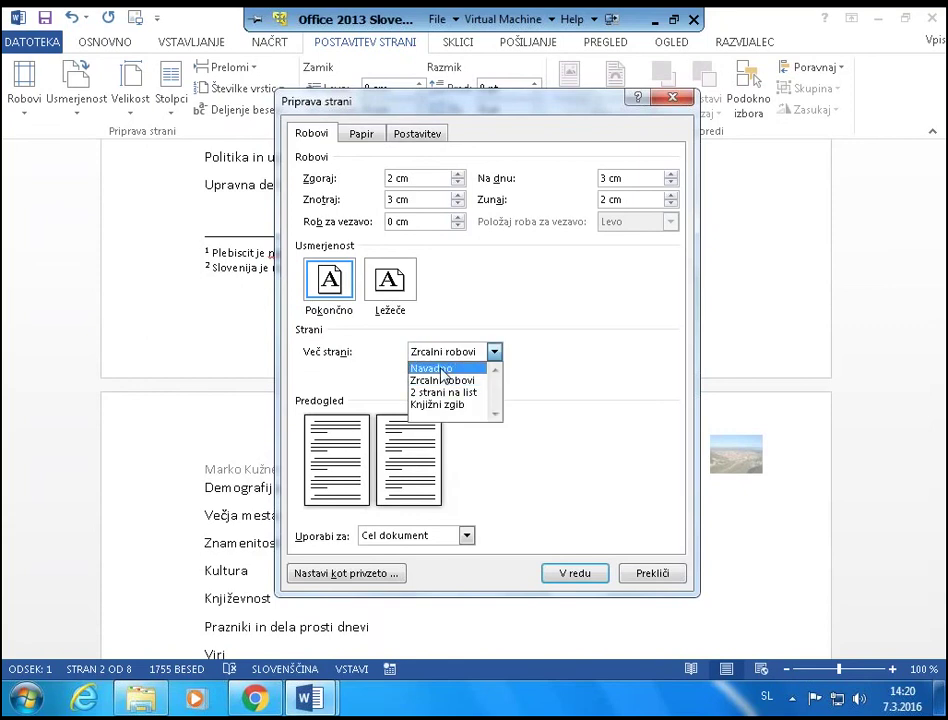
pyautogui.click(441, 369)
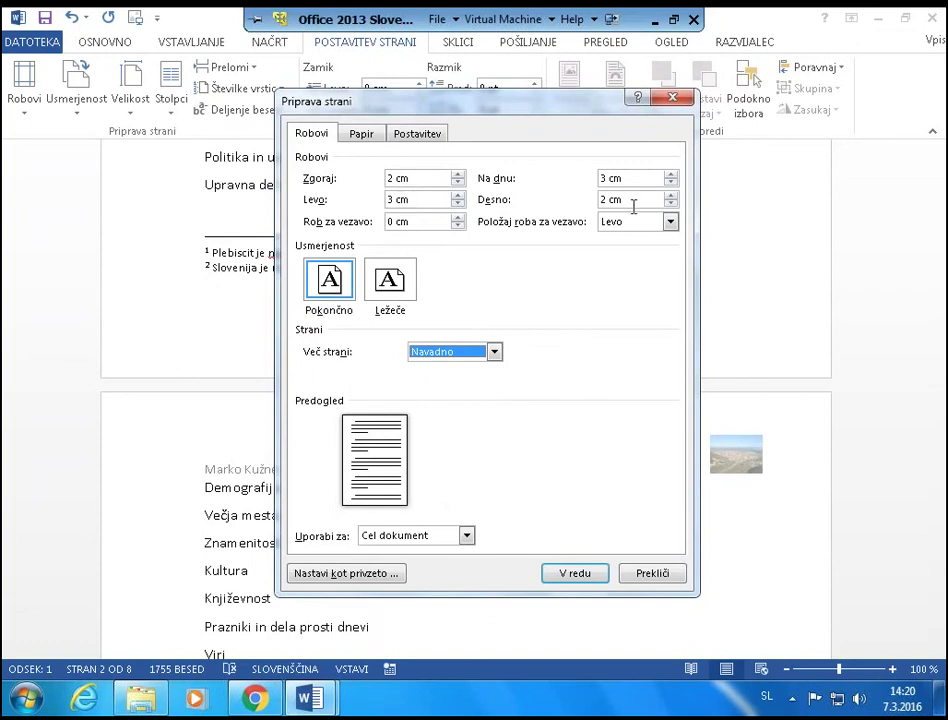
pyautogui.click(456, 353)
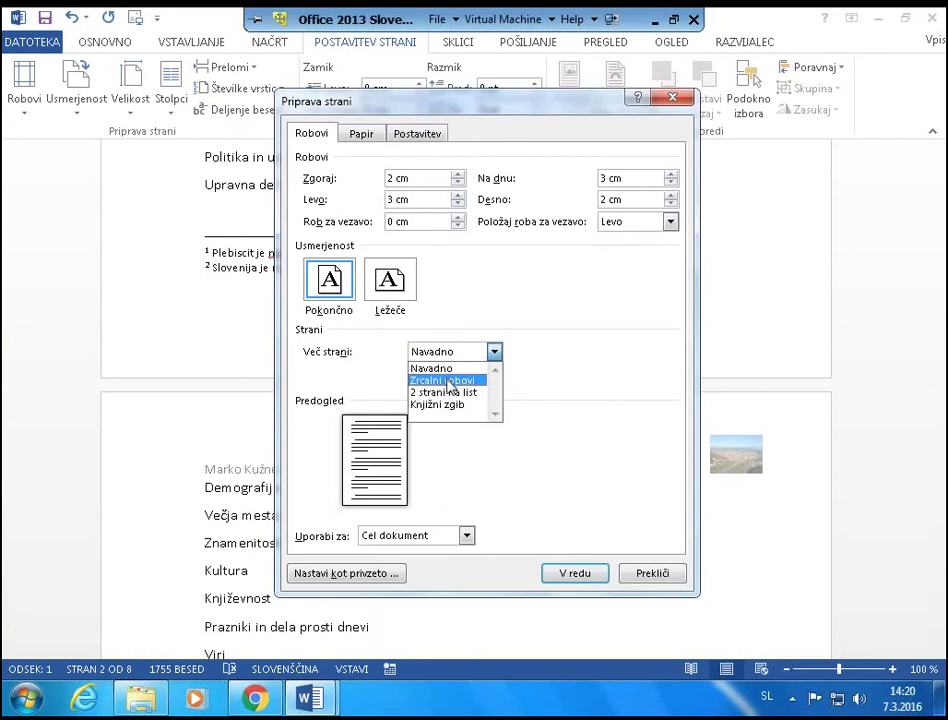
pyautogui.click(450, 381)
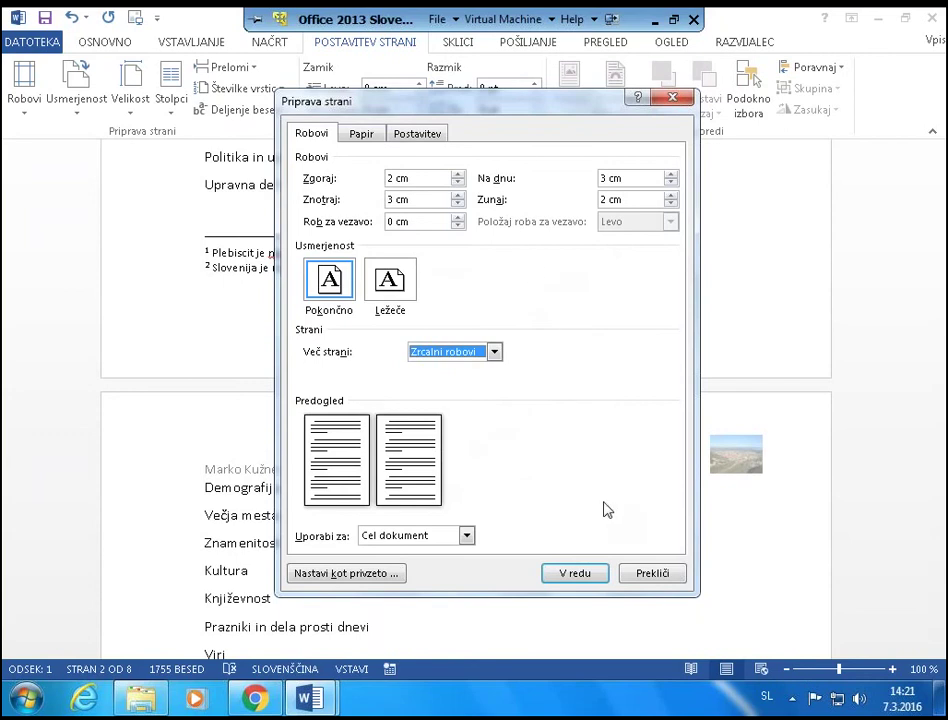
# Confirm the mirrored margin settings and scroll back up to page 1's Vsebina contents list.
pyautogui.click(572, 572)
pyautogui.scroll(-5, 567, 580)
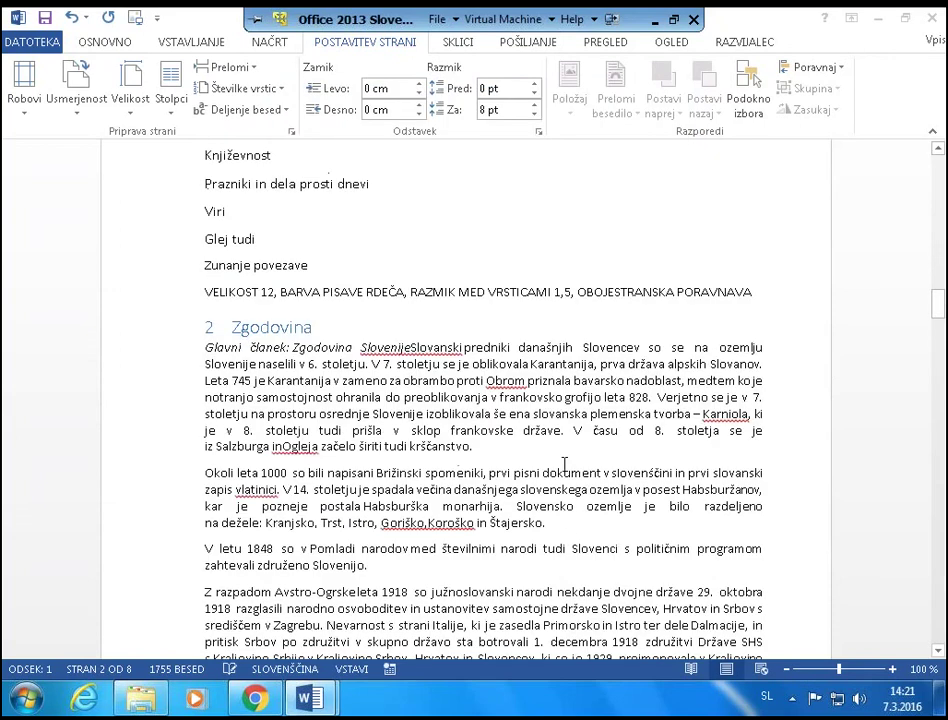
pyautogui.scroll(1, 568, 468)
pyautogui.scroll(5, 567, 468)
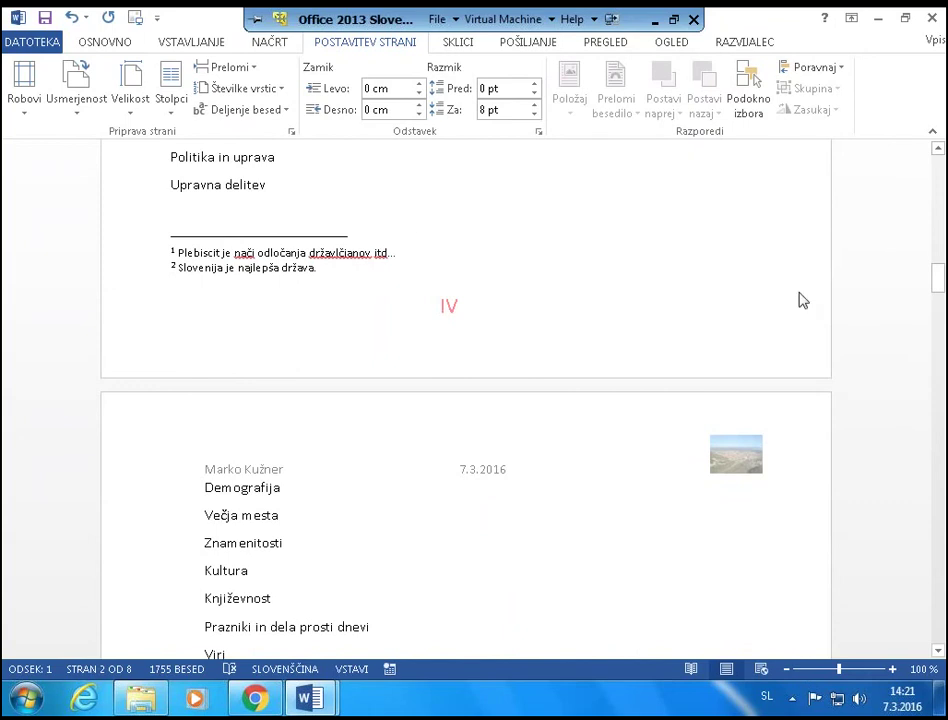
pyautogui.scroll(-1, 463, 417)
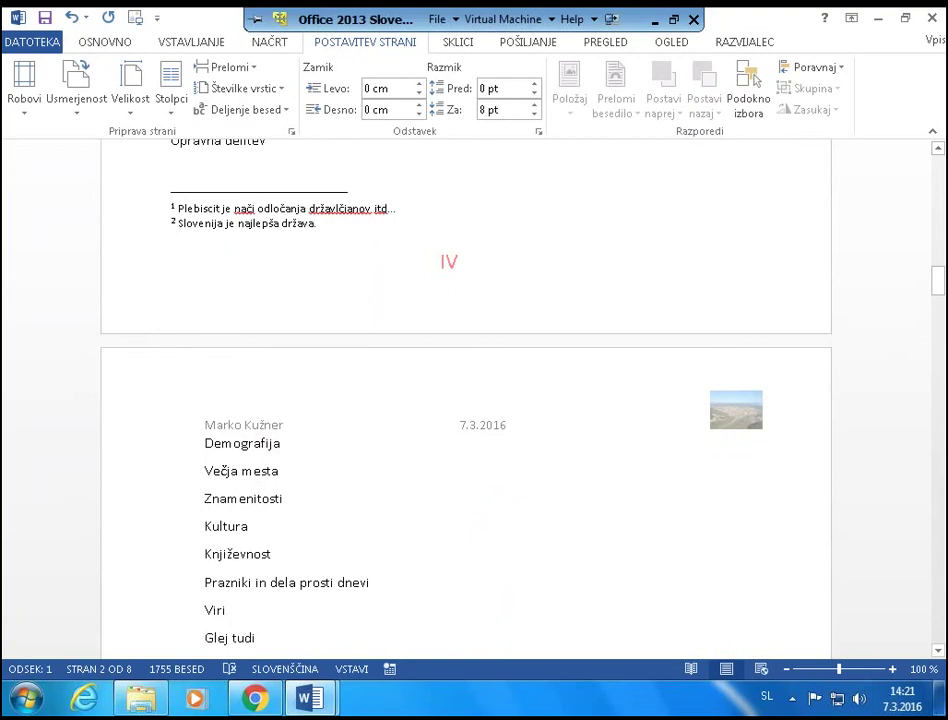
pyautogui.scroll(1, 257, 502)
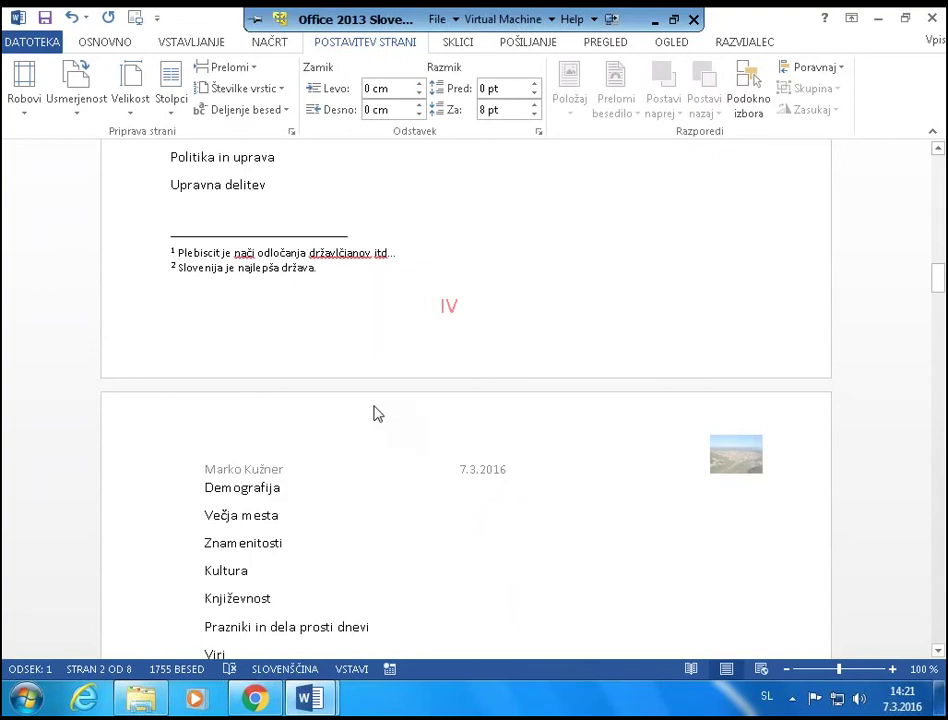
pyautogui.scroll(1, 470, 298)
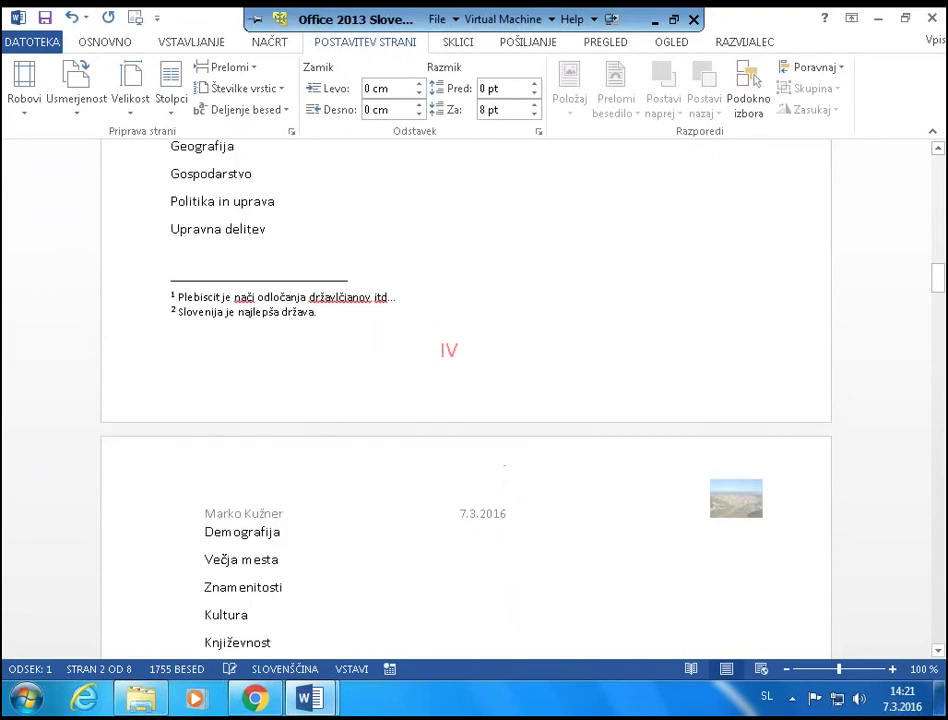
pyautogui.scroll(8, 465, 400)
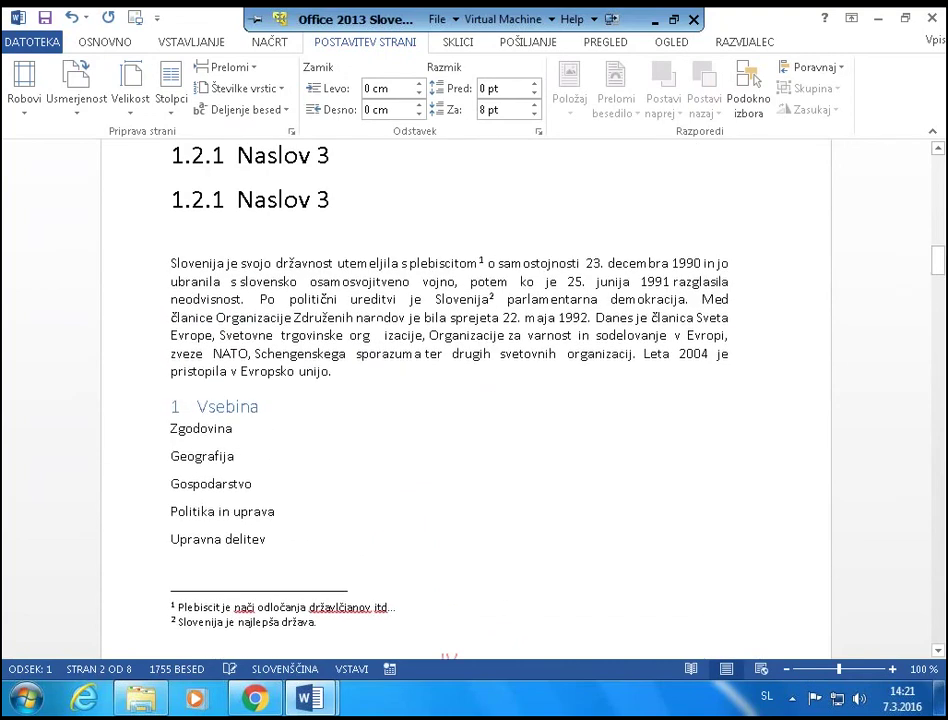
pyautogui.scroll(7, 477, 283)
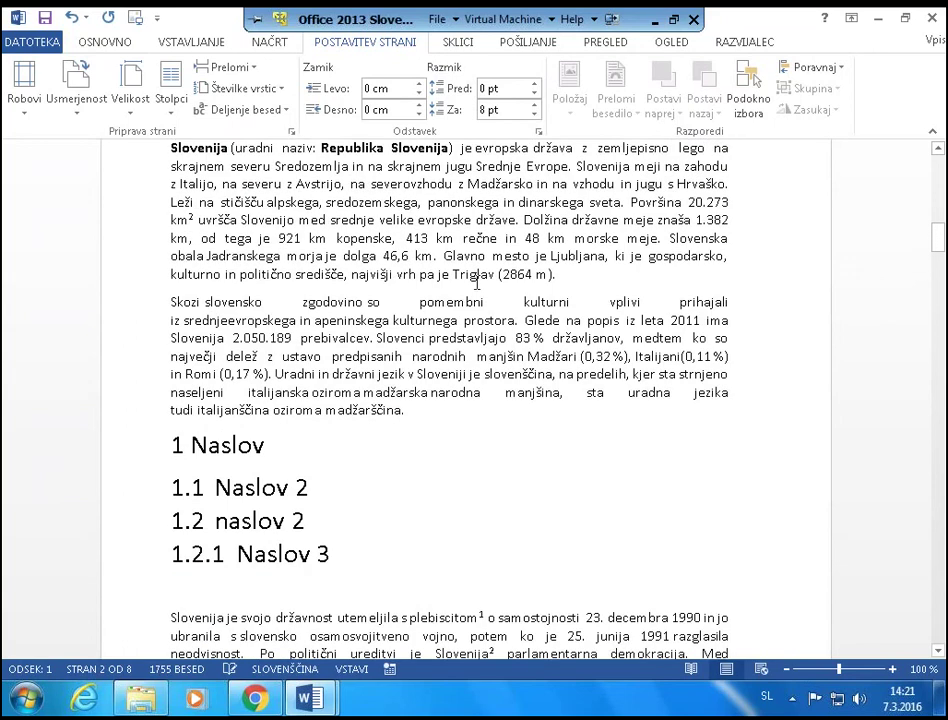
pyautogui.scroll(5, 486, 230)
pyautogui.scroll(14, 465, 400)
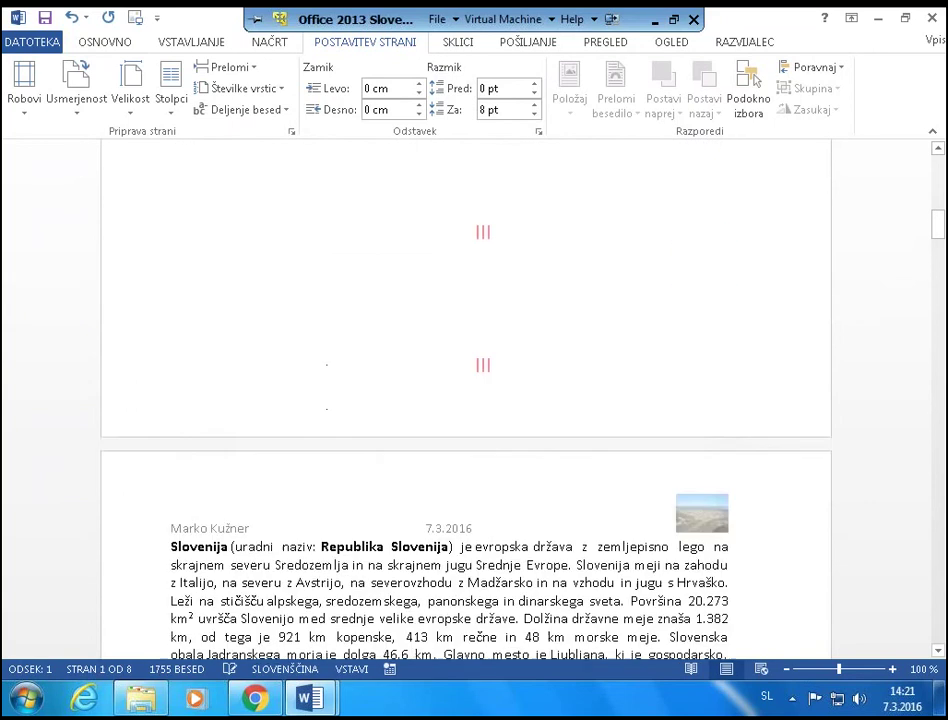
pyautogui.scroll(5, 465, 400)
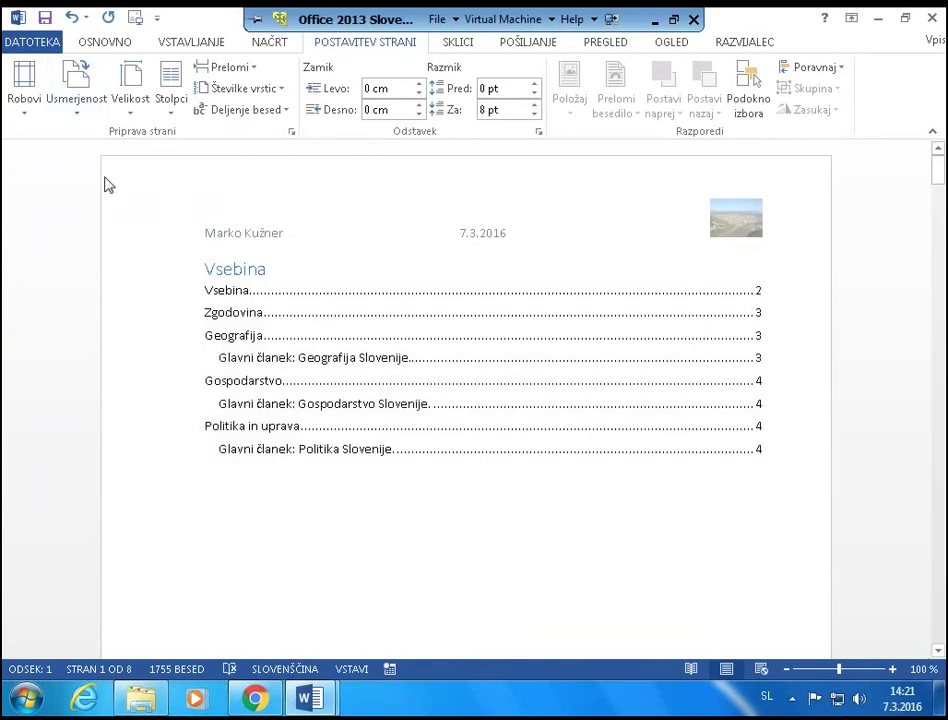
pyautogui.click(84, 93)
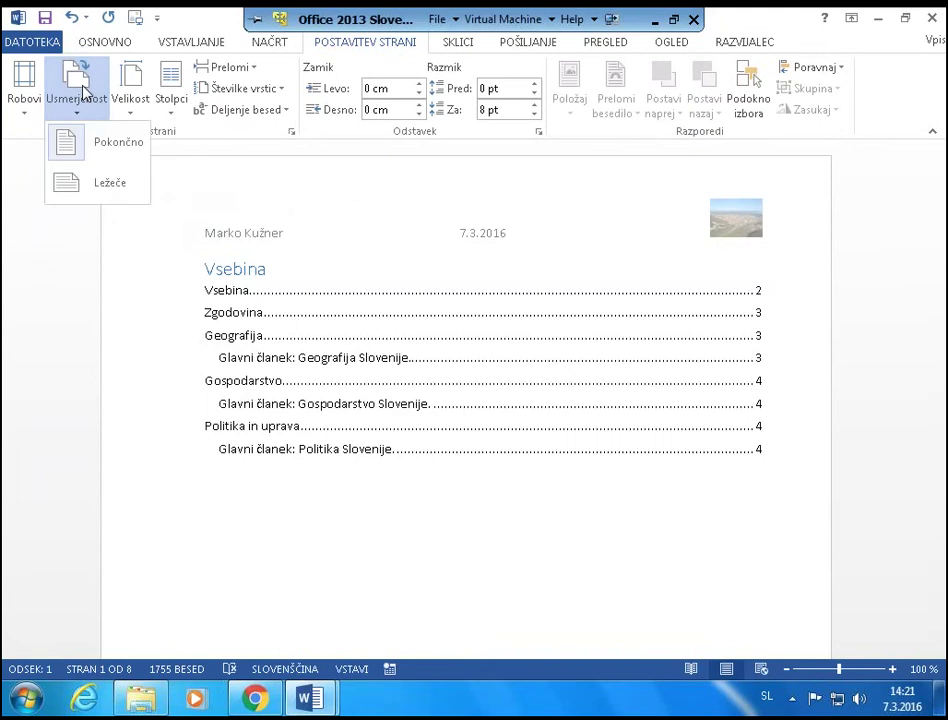
# Switch the pages to landscape orientation and scroll through the result.
pyautogui.click(114, 187)
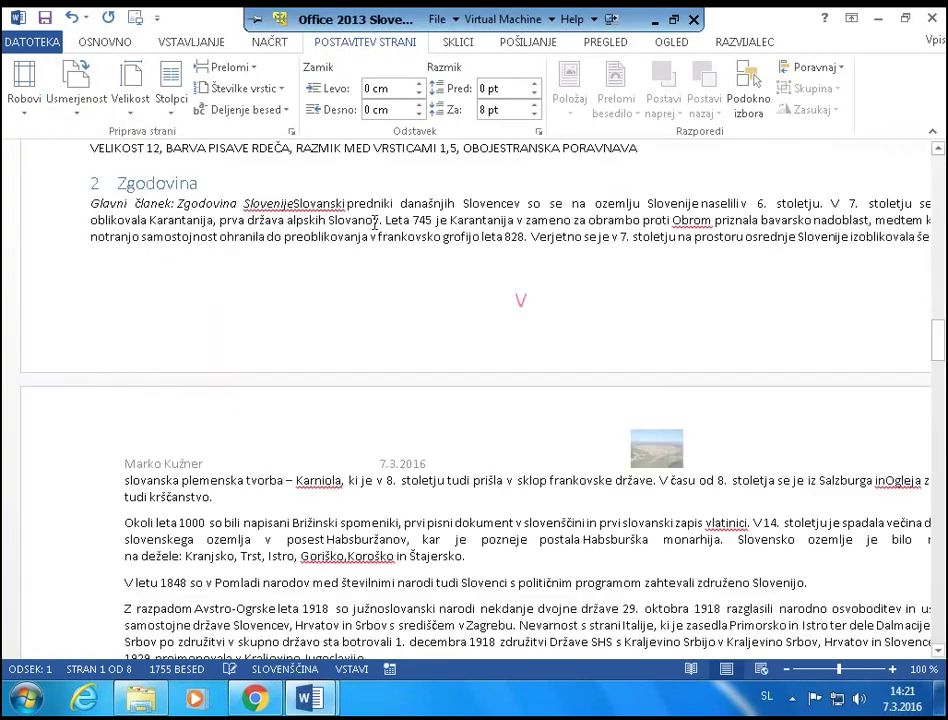
pyautogui.scroll(15, 391, 228)
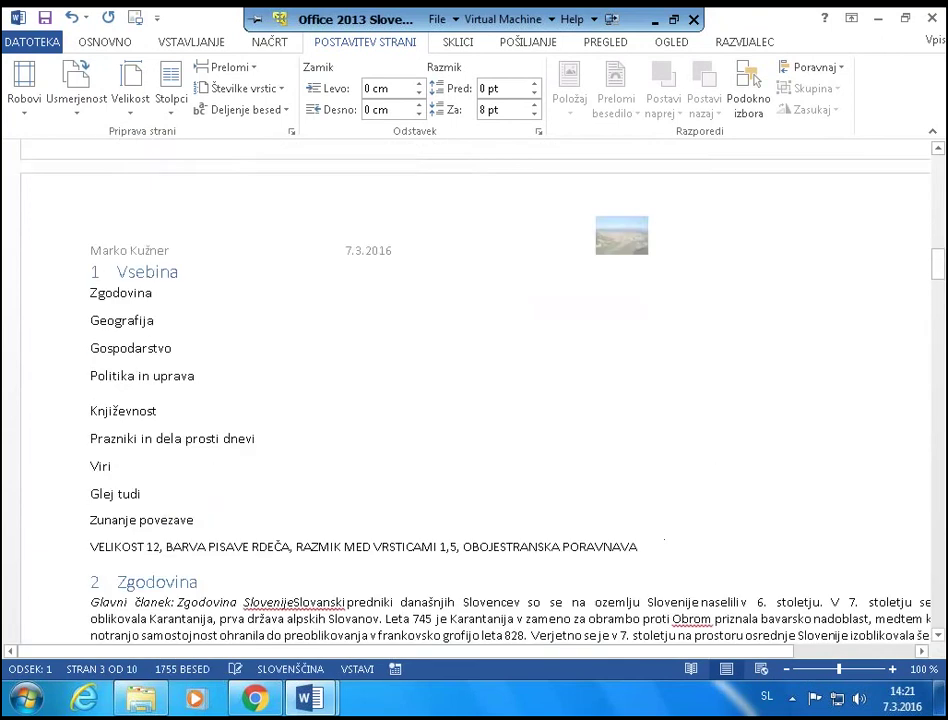
pyautogui.scroll(12, 475, 390)
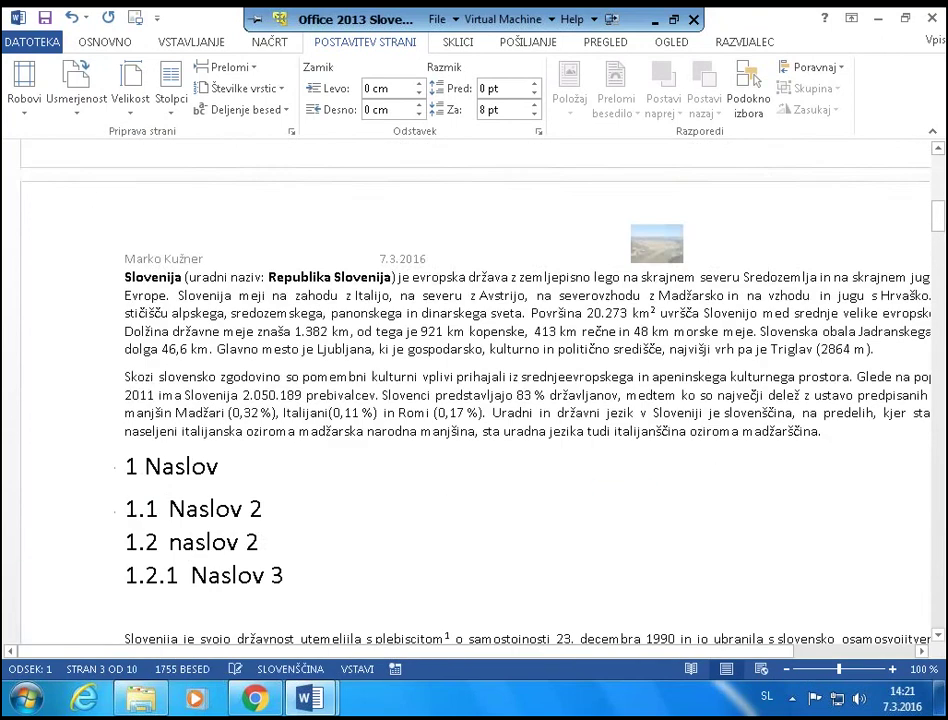
pyautogui.scroll(10, 520, 184)
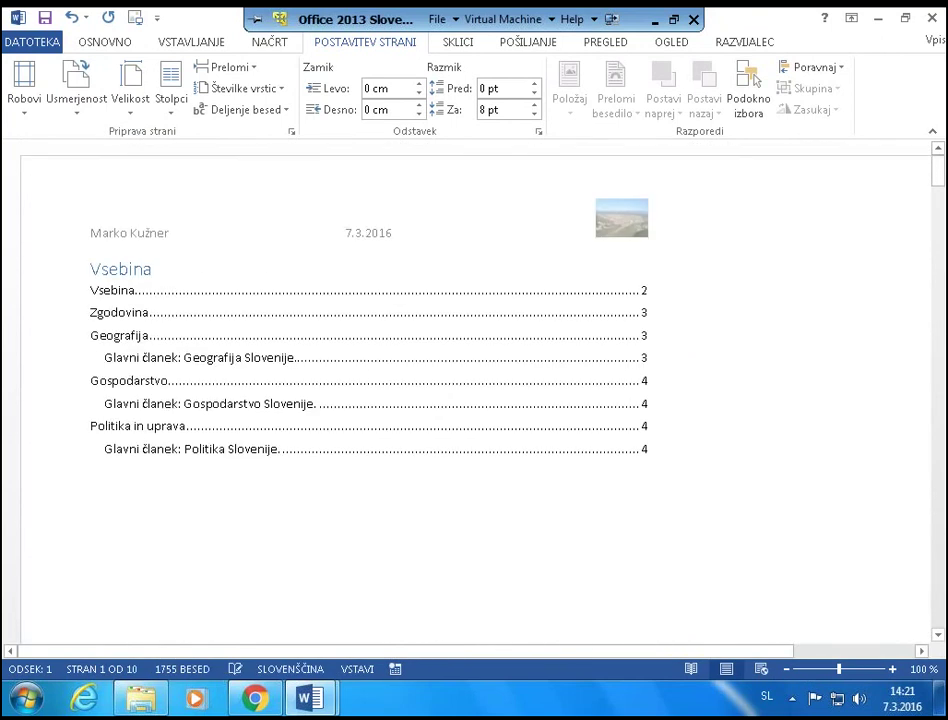
pyautogui.scroll(-10, 475, 390)
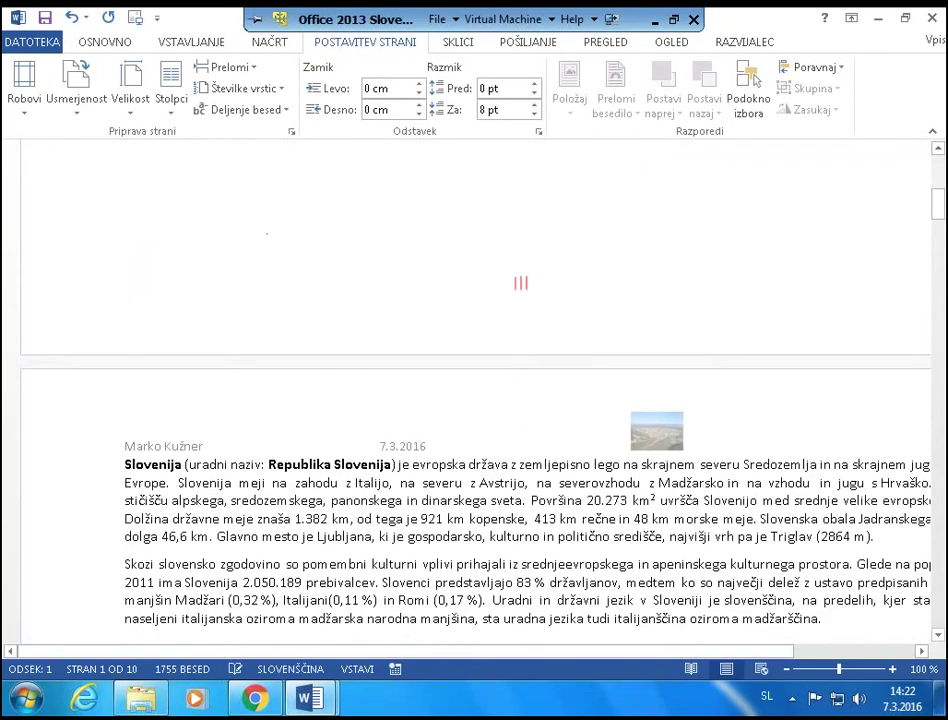
pyautogui.scroll(-9, 475, 390)
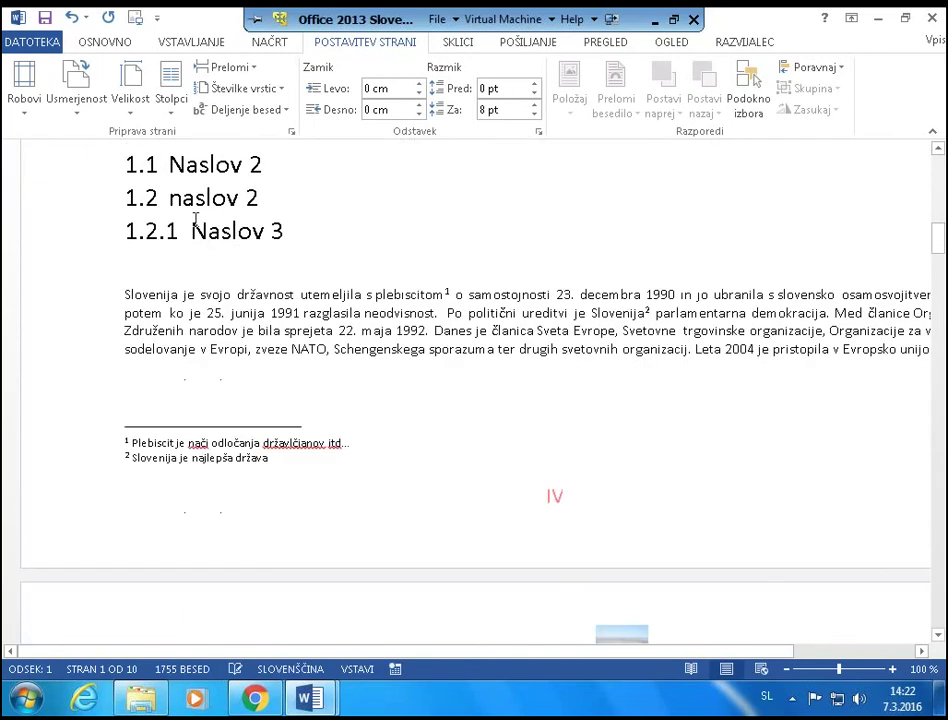
# Return the pages to portrait orientation and bring up the paper size list.
pyautogui.click(75, 105)
pyautogui.click(97, 142)
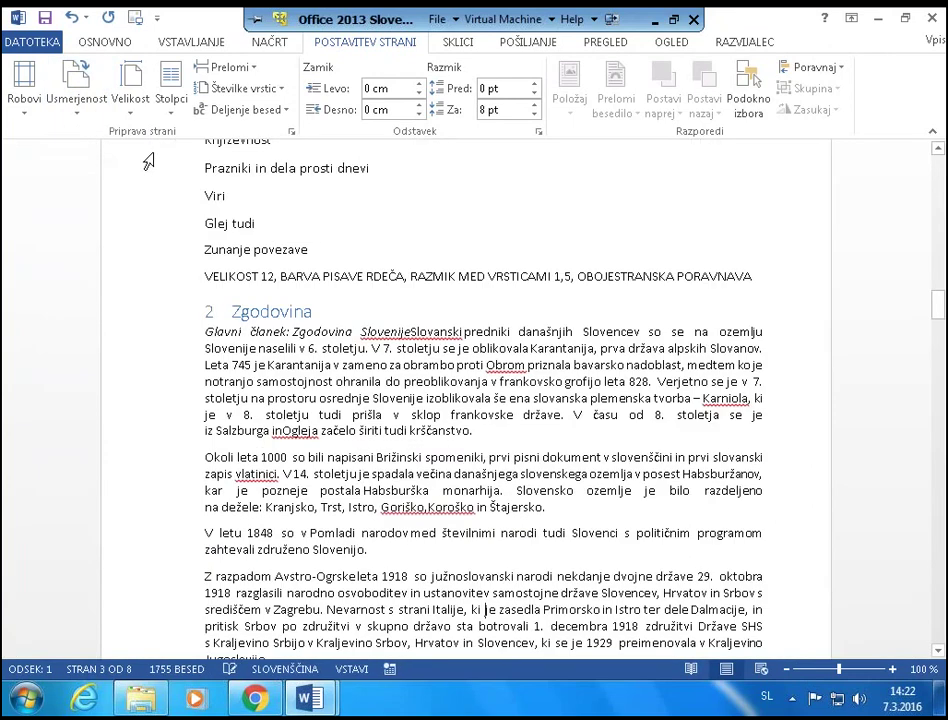
pyautogui.click(134, 105)
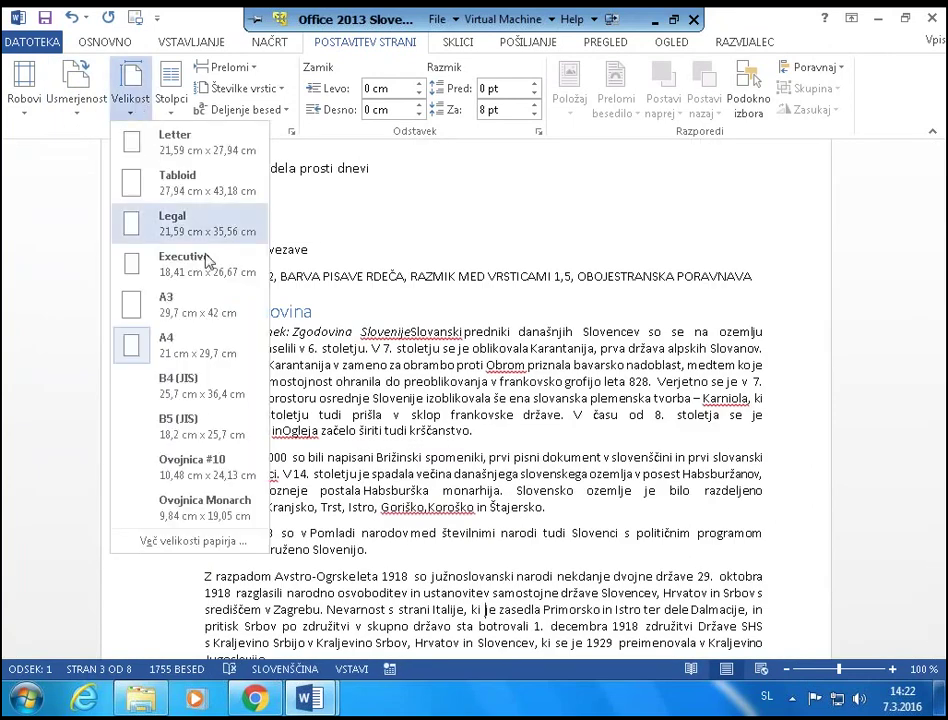
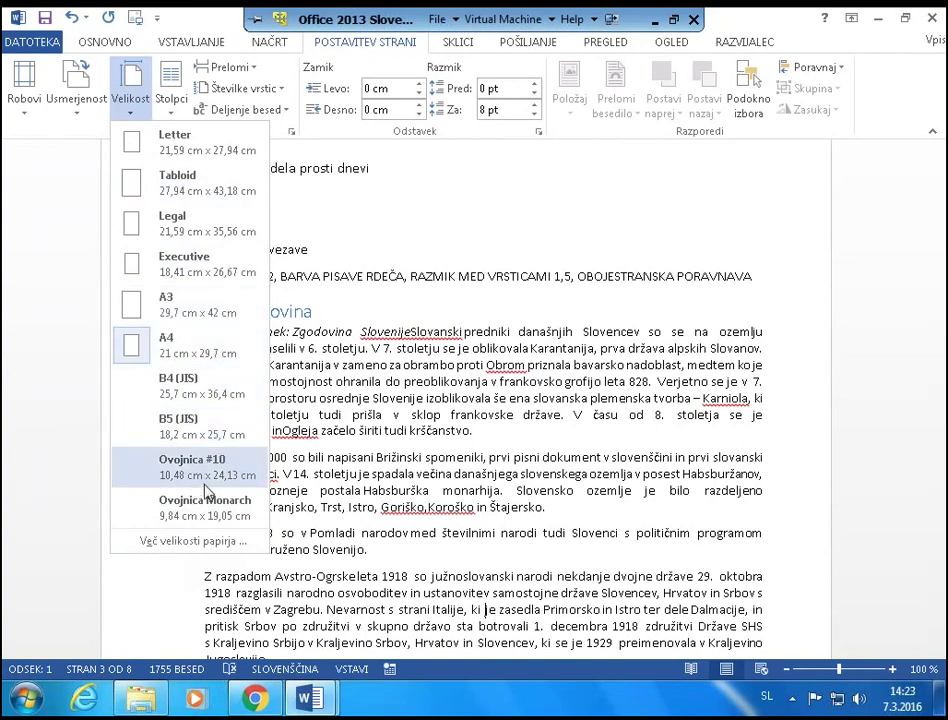
# Under More Paper Sizes, set Width 20 and Height 20 for a custom 20 × 20 cm page.
pyautogui.click(174, 549)
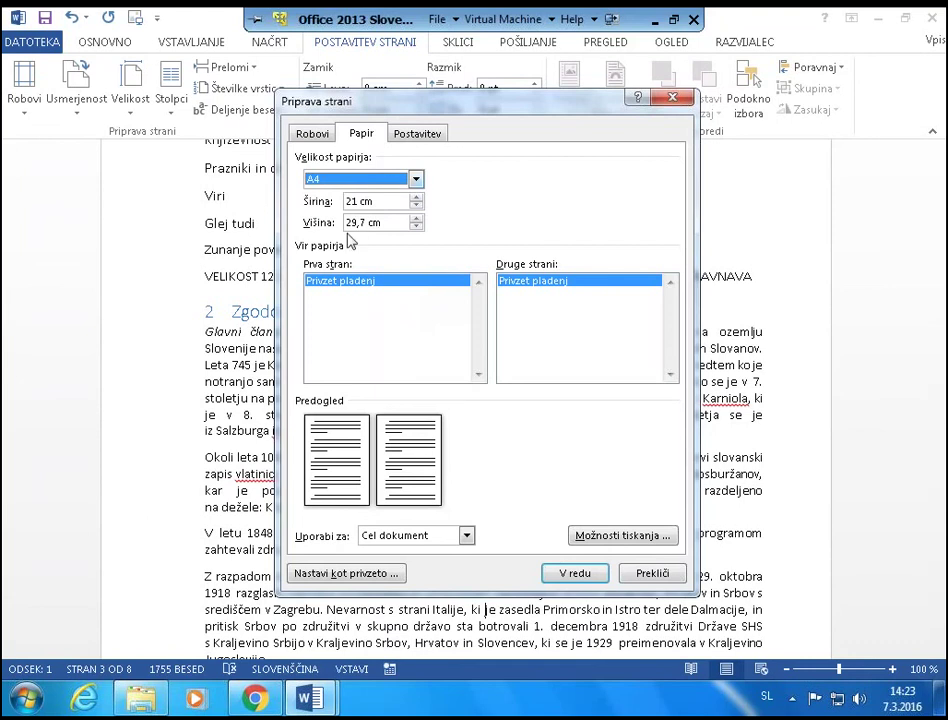
pyautogui.moveTo(378, 201); pyautogui.dragTo(344, 202)
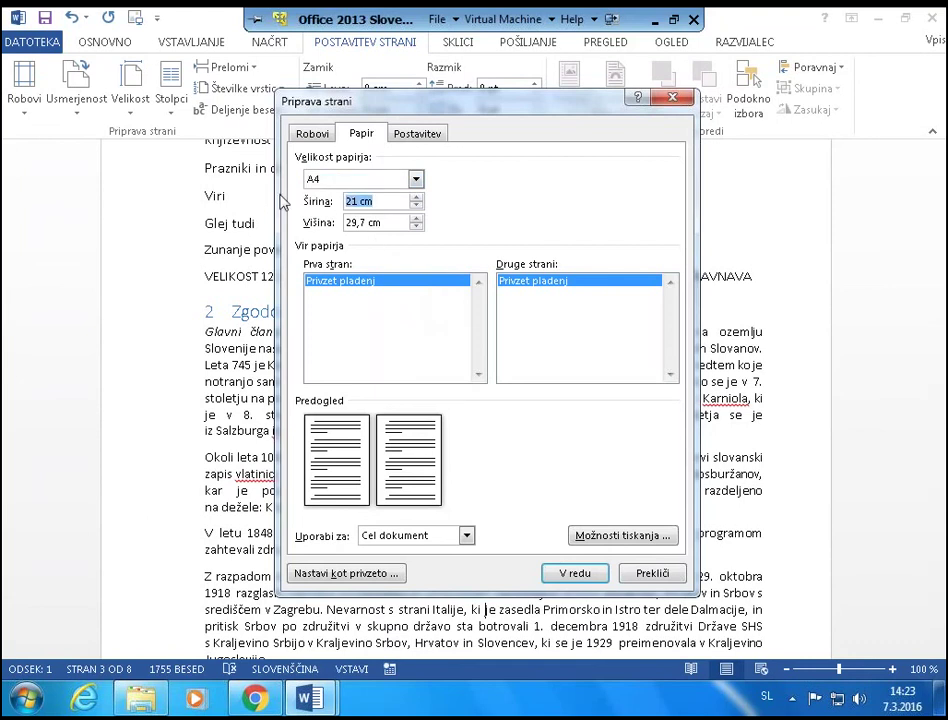
pyautogui.write('20')
pyautogui.press('Tab')
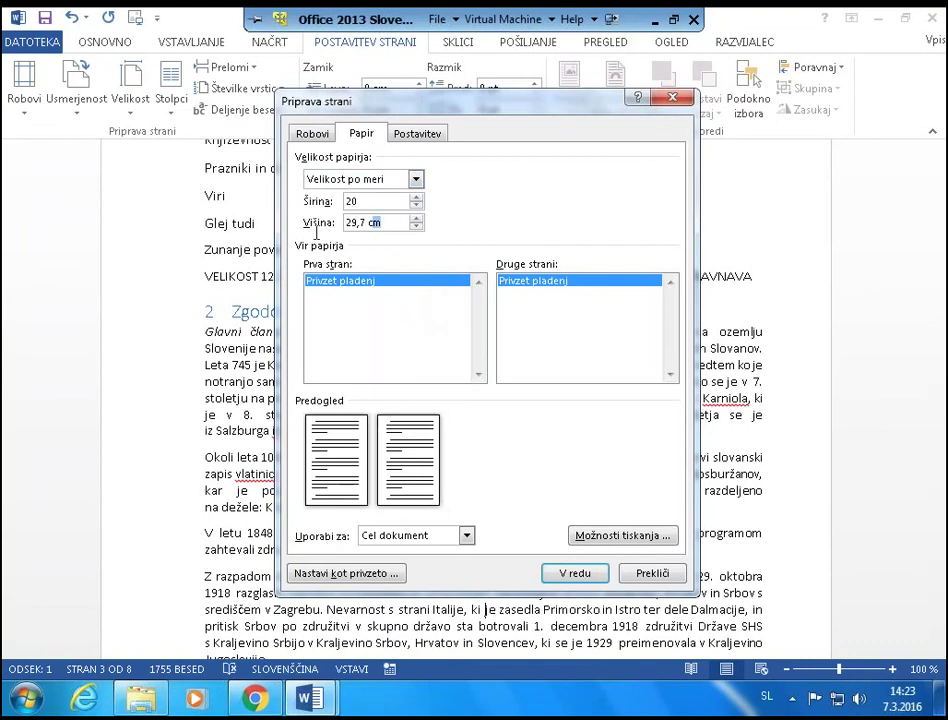
pyautogui.write('20')
pyautogui.click(604, 577)
pyautogui.scroll(5, 604, 577)
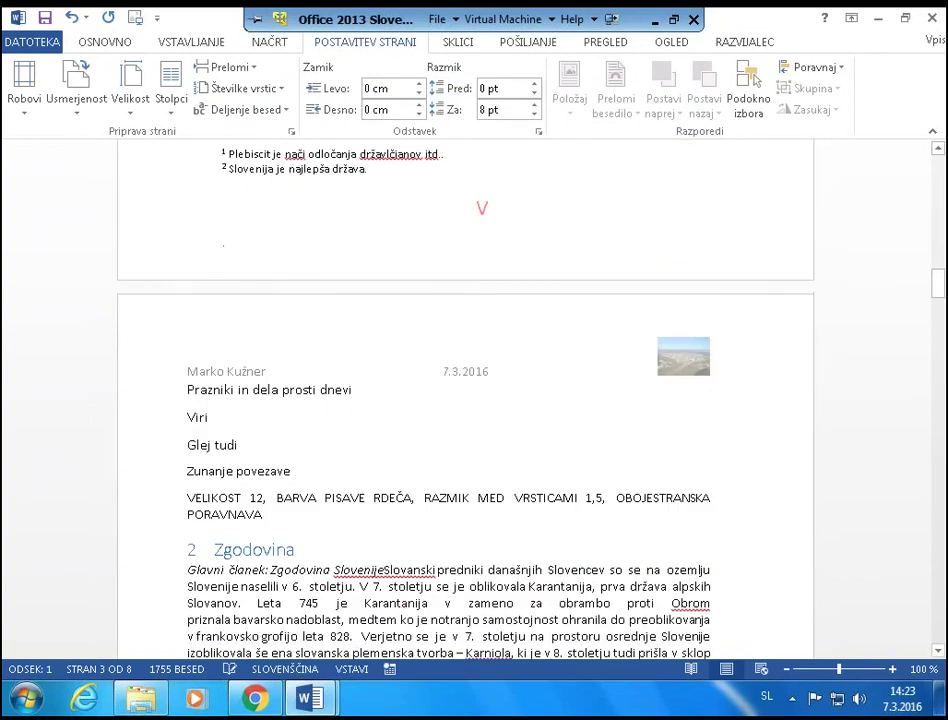
pyautogui.scroll(10, 465, 400)
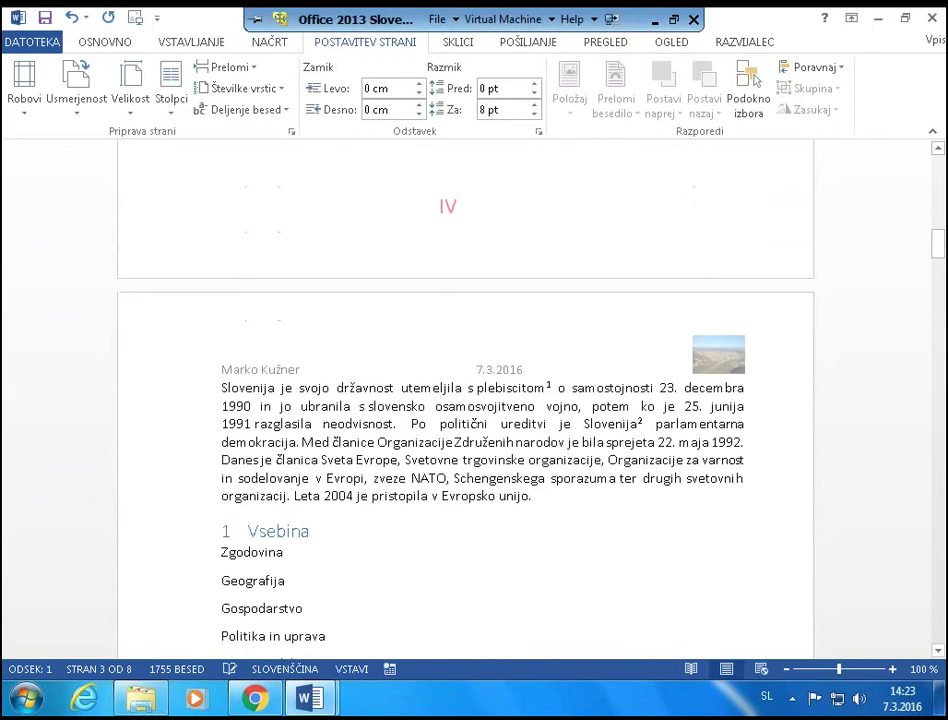
pyautogui.scroll(-9, 557, 274)
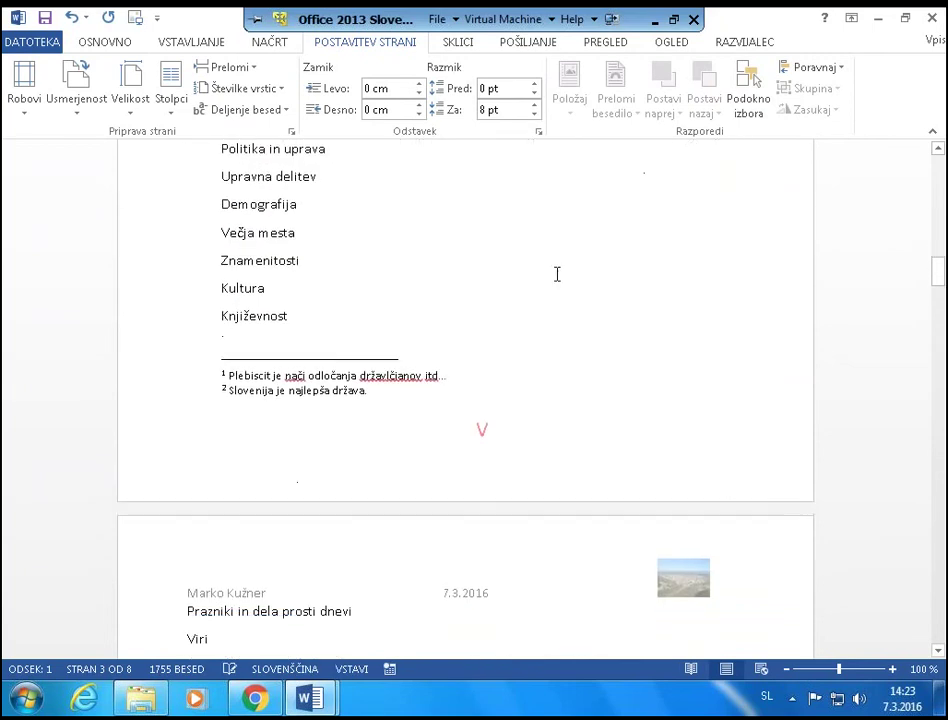
pyautogui.scroll(1, 557, 274)
pyautogui.click(140, 105)
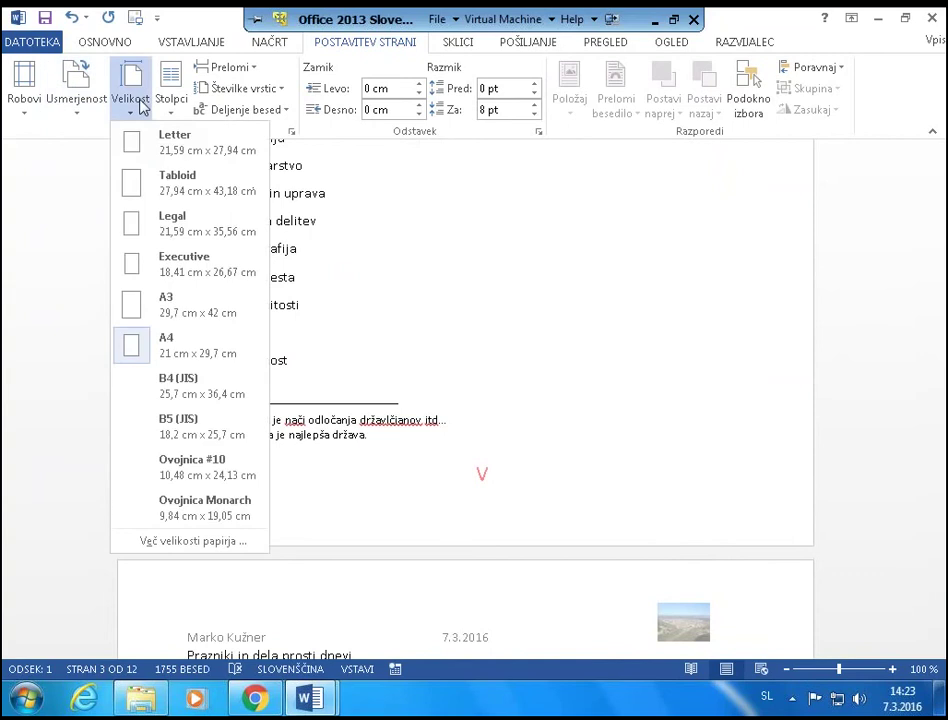
pyautogui.click(195, 540)
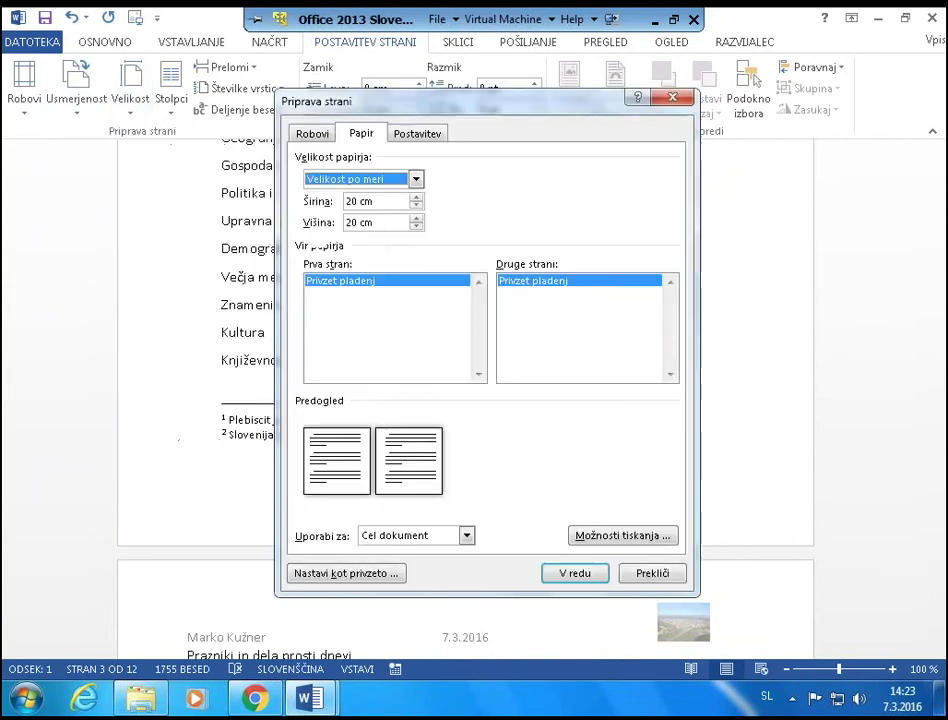
pyautogui.click(648, 573)
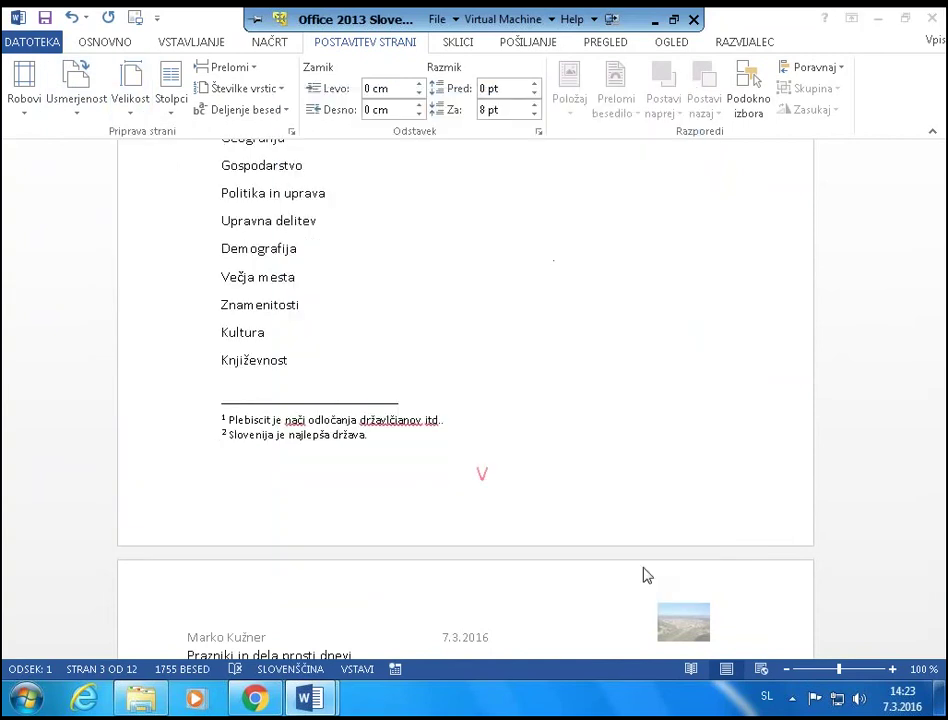
pyautogui.scroll(10, 478, 275)
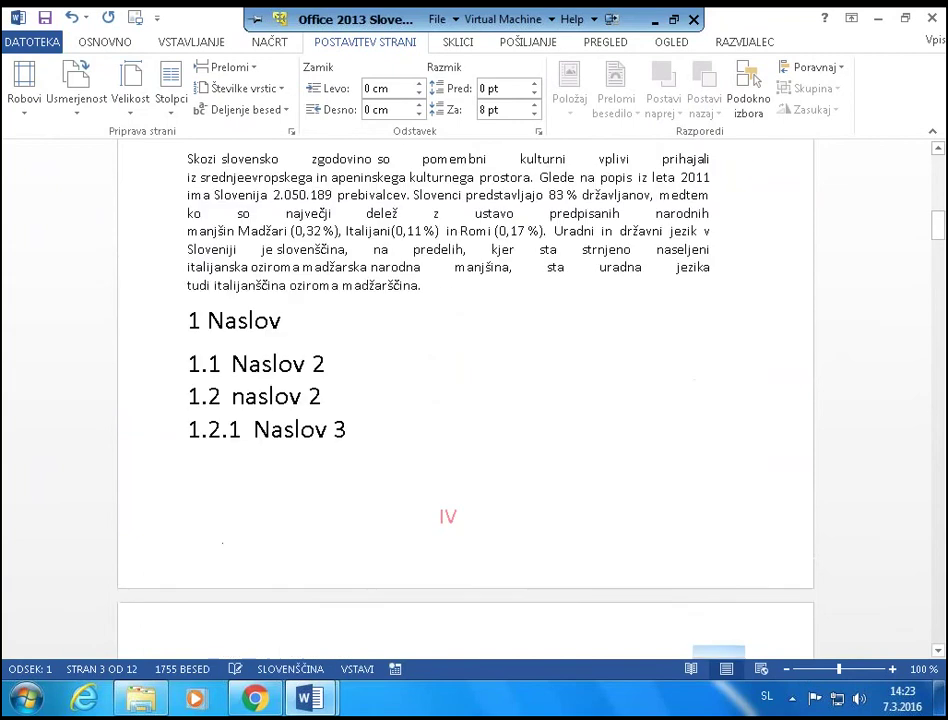
pyautogui.scroll(6, 465, 400)
pyautogui.scroll(-6, 465, 400)
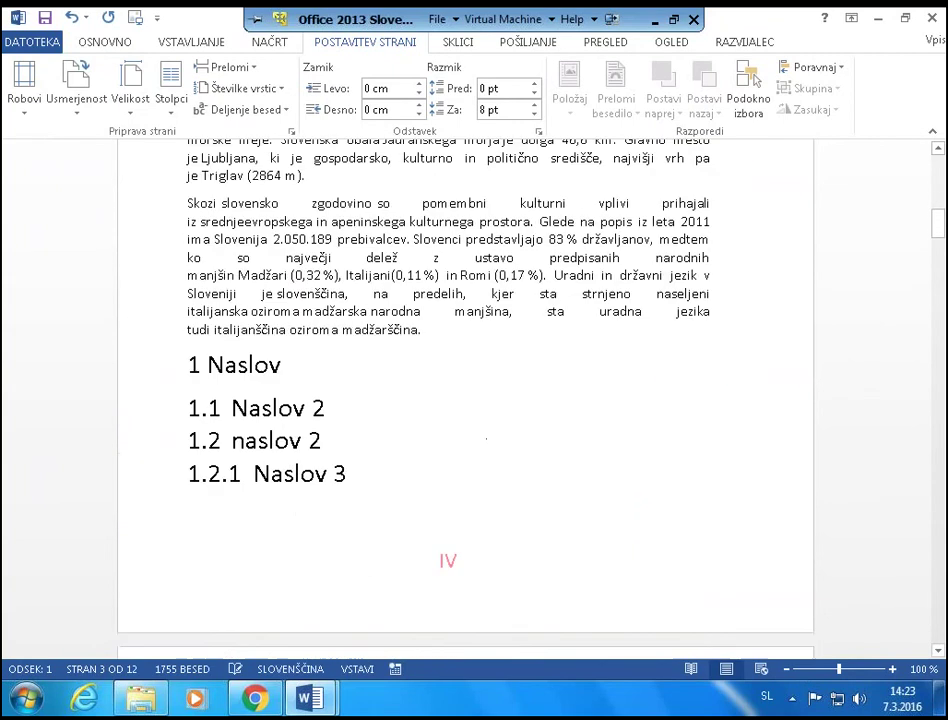
pyautogui.scroll(-10, 486, 437)
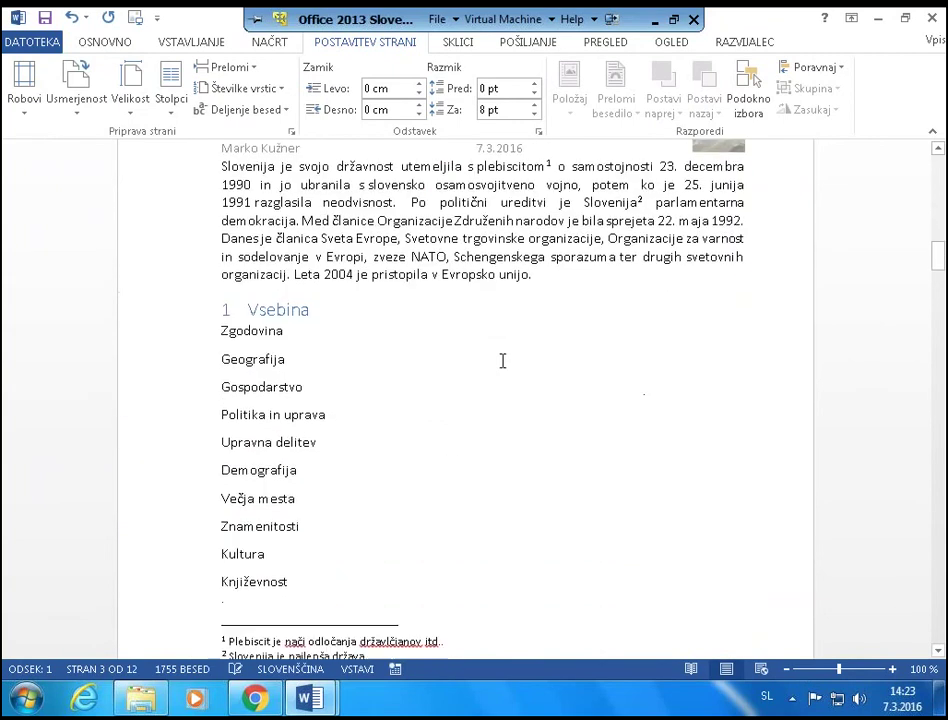
pyautogui.scroll(-3, 502, 360)
pyautogui.scroll(2, 502, 358)
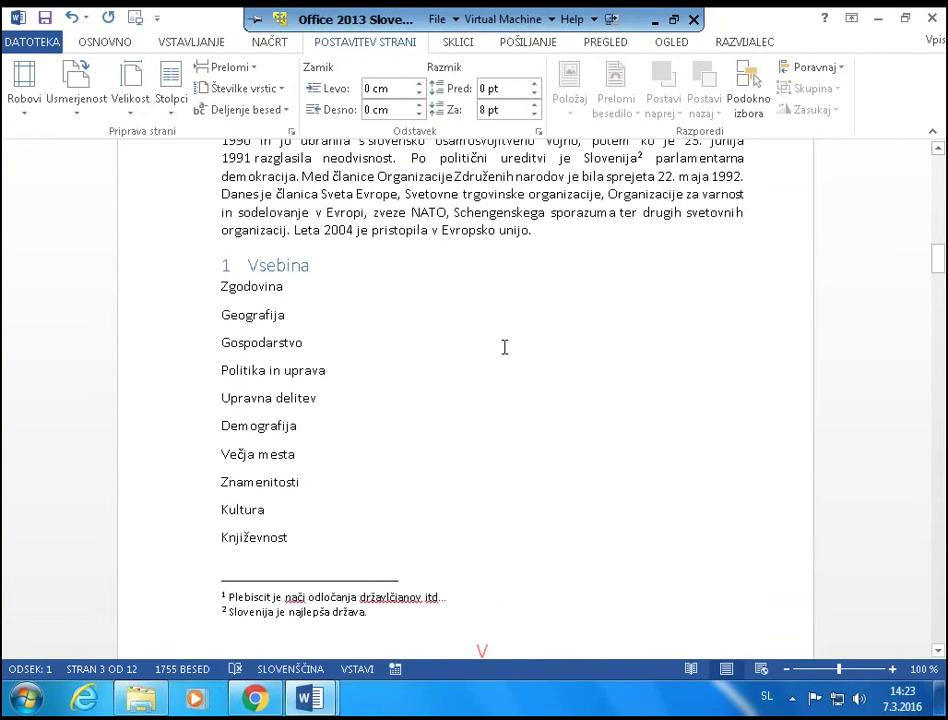
pyautogui.scroll(2, 504, 347)
pyautogui.scroll(1, 504, 347)
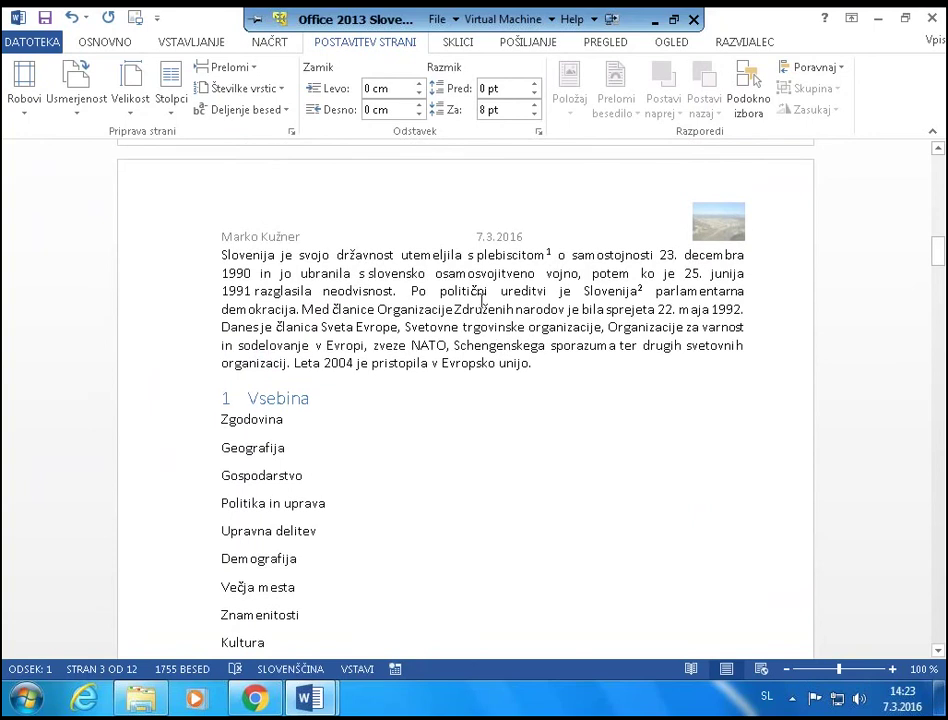
pyautogui.scroll(-1, 484, 300)
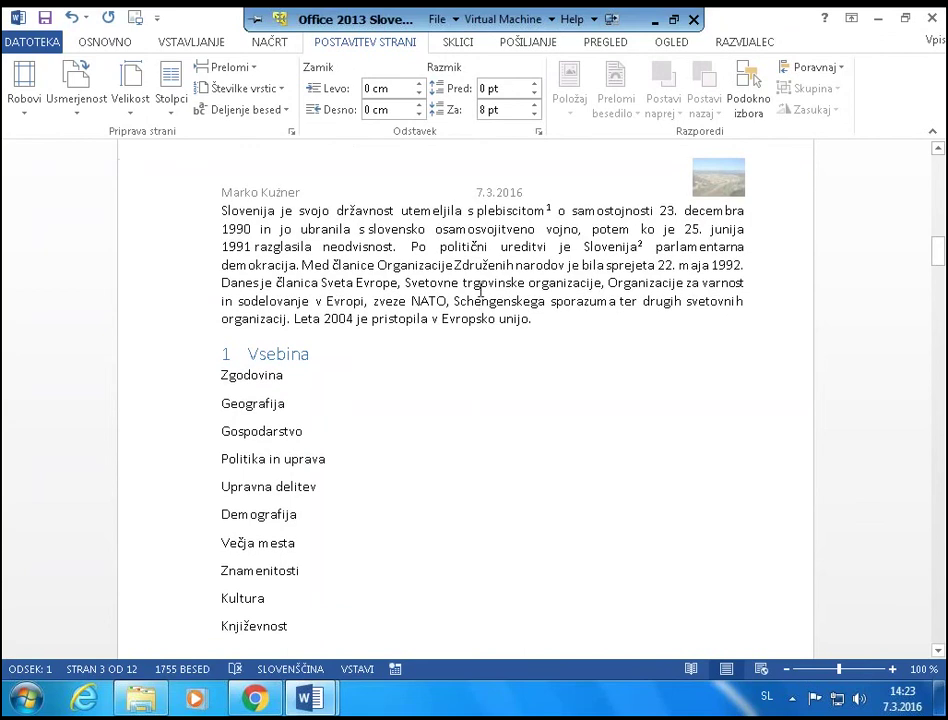
pyautogui.scroll(-3, 481, 290)
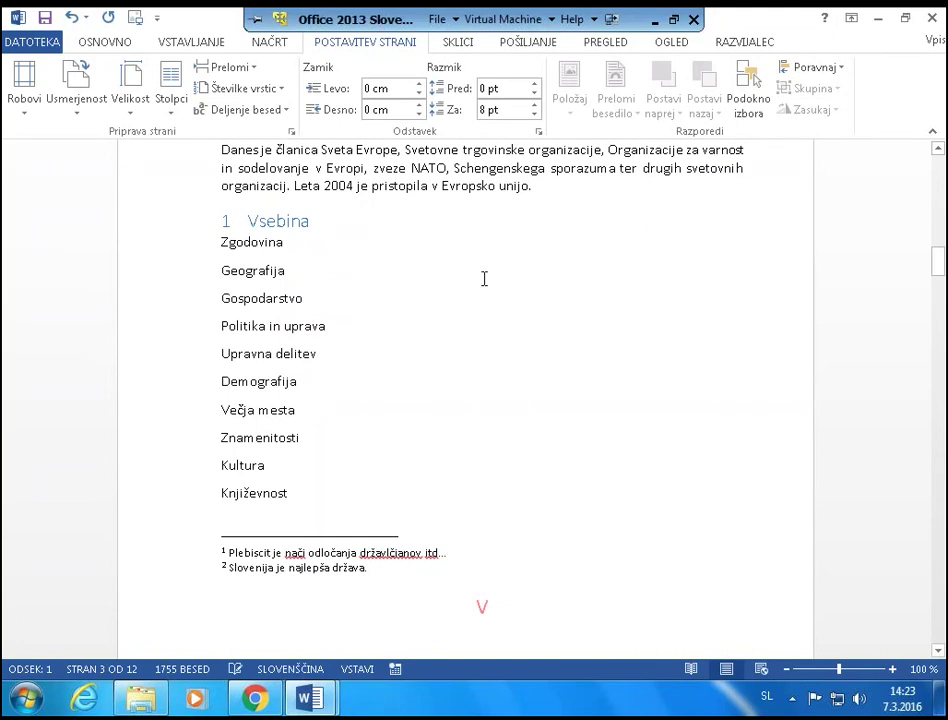
pyautogui.scroll(5, 561, 288)
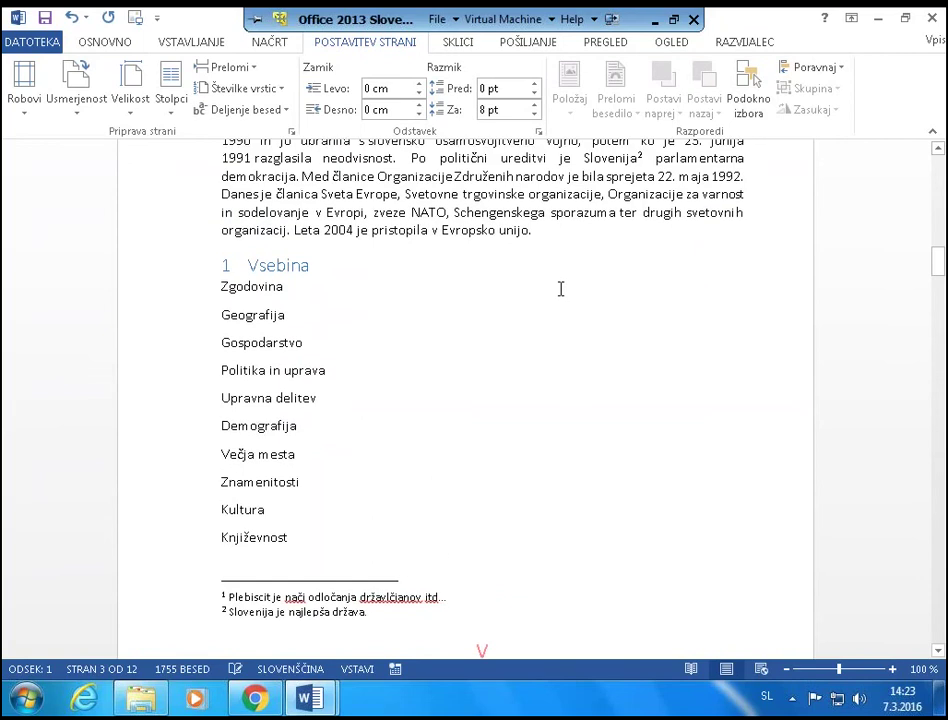
pyautogui.scroll(8, 554, 290)
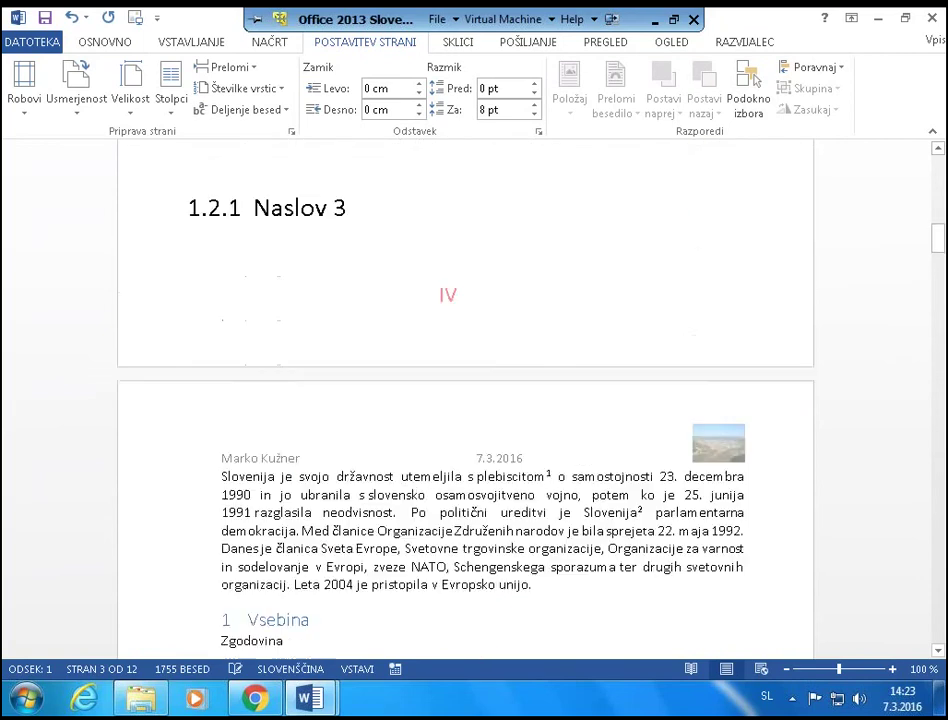
pyautogui.scroll(7, 443, 320)
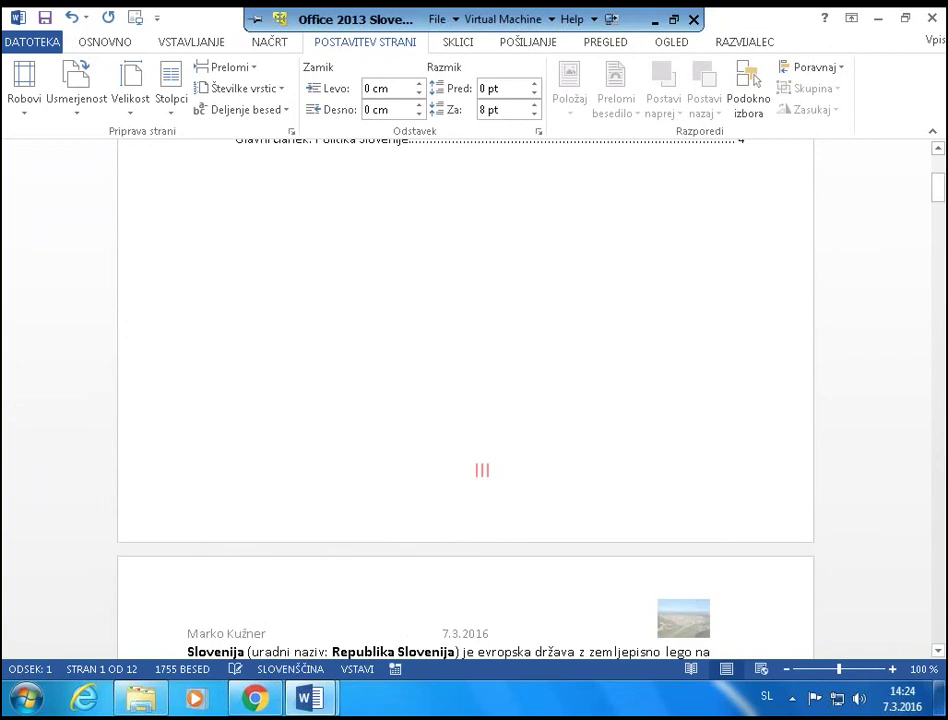
pyautogui.scroll(5, 443, 320)
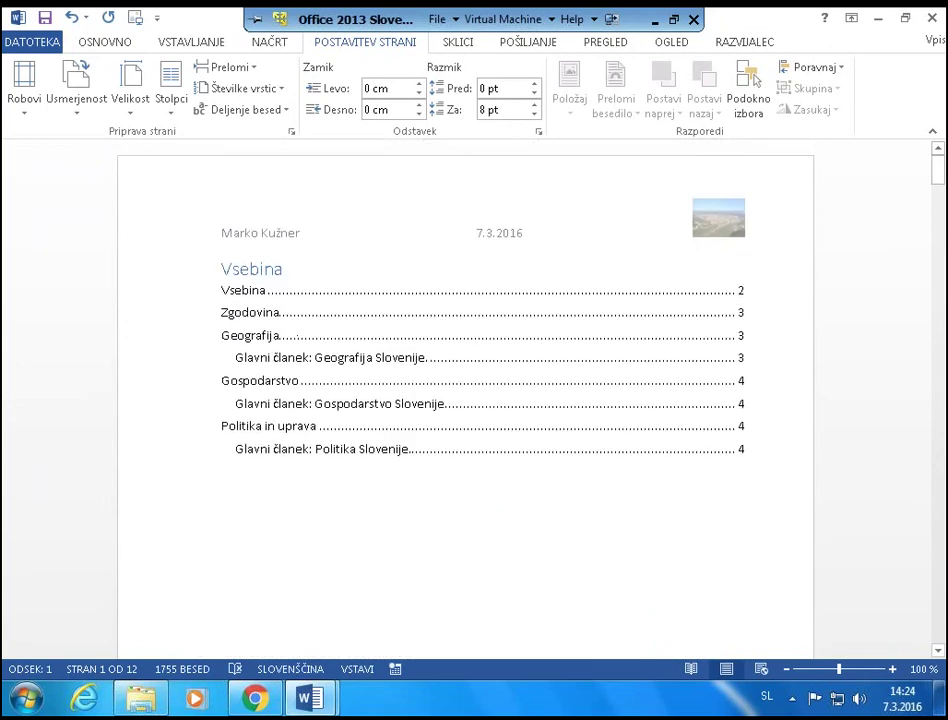
# Show the print preview from the File menu, return to the document, then reopen it with Ctrl+P.
pyautogui.click(38, 44)
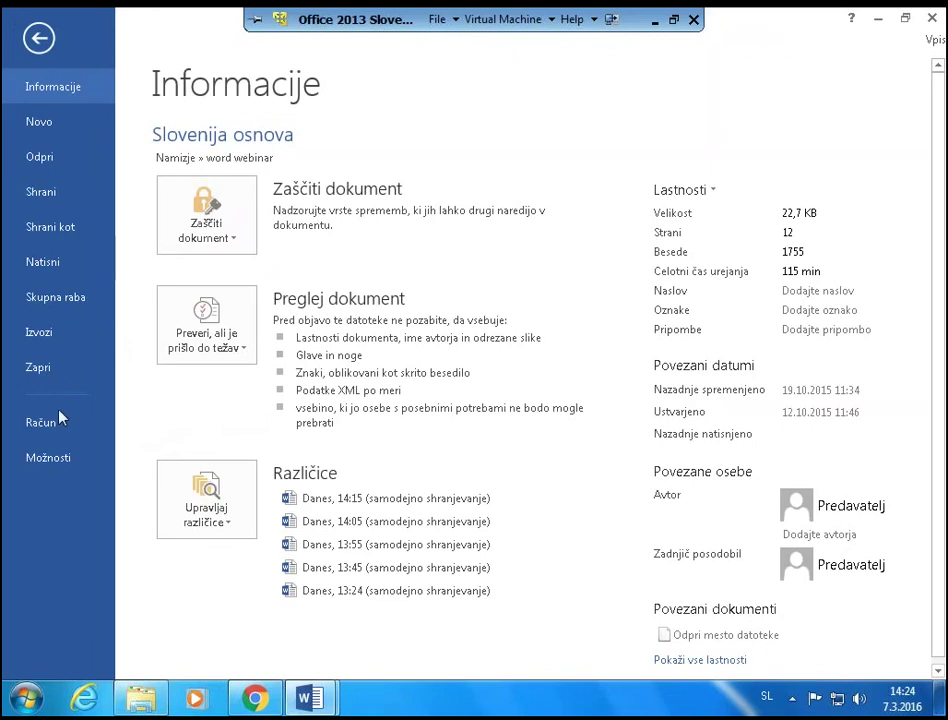
pyautogui.click(48, 268)
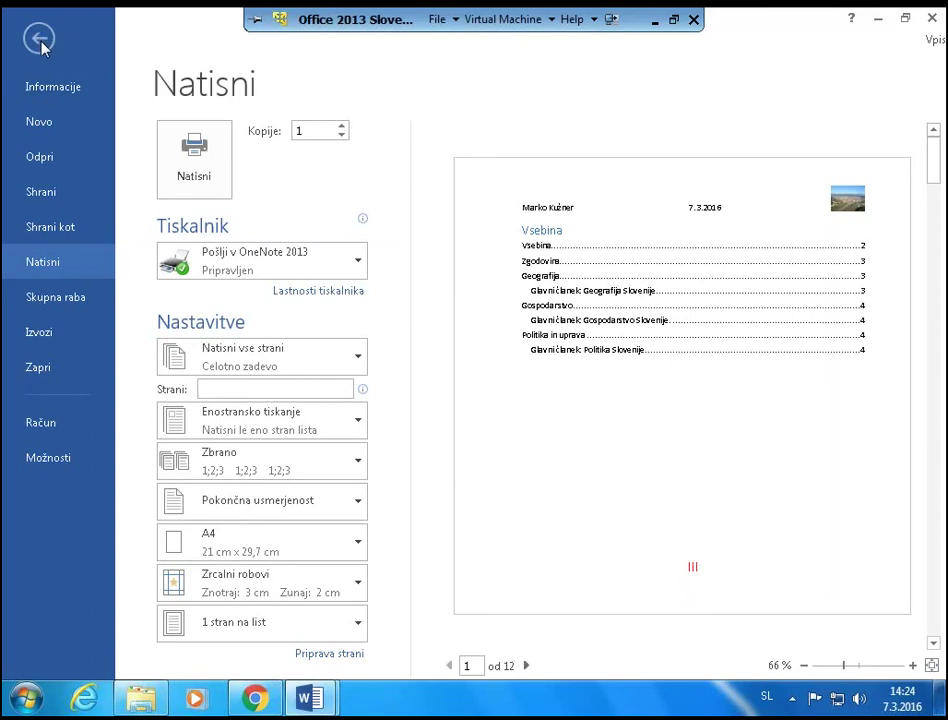
pyautogui.click(40, 40)
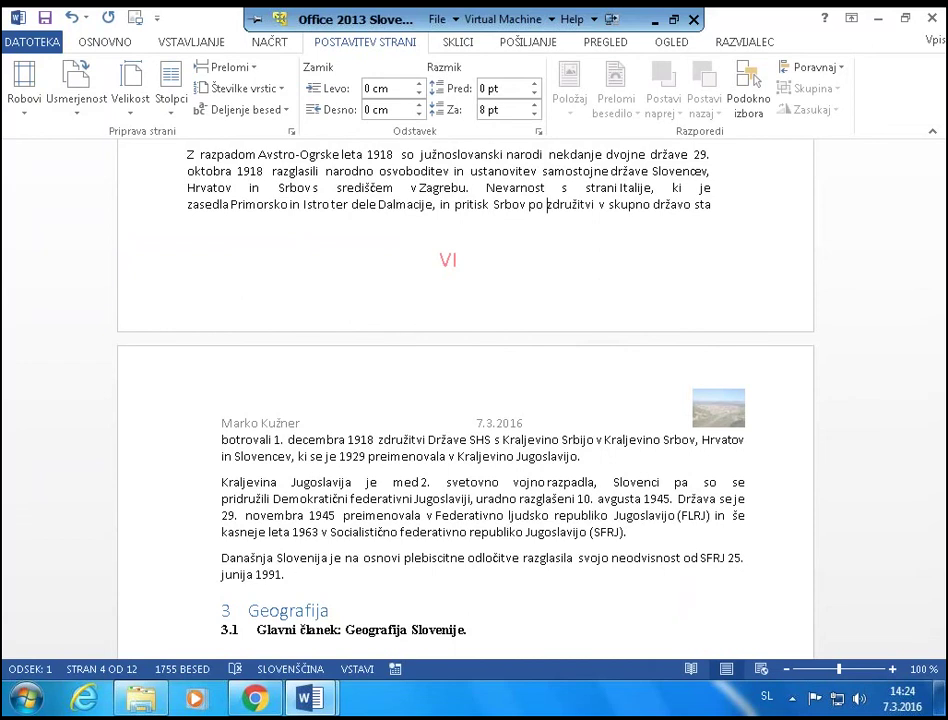
pyautogui.hotkey('ctrl', 'p')
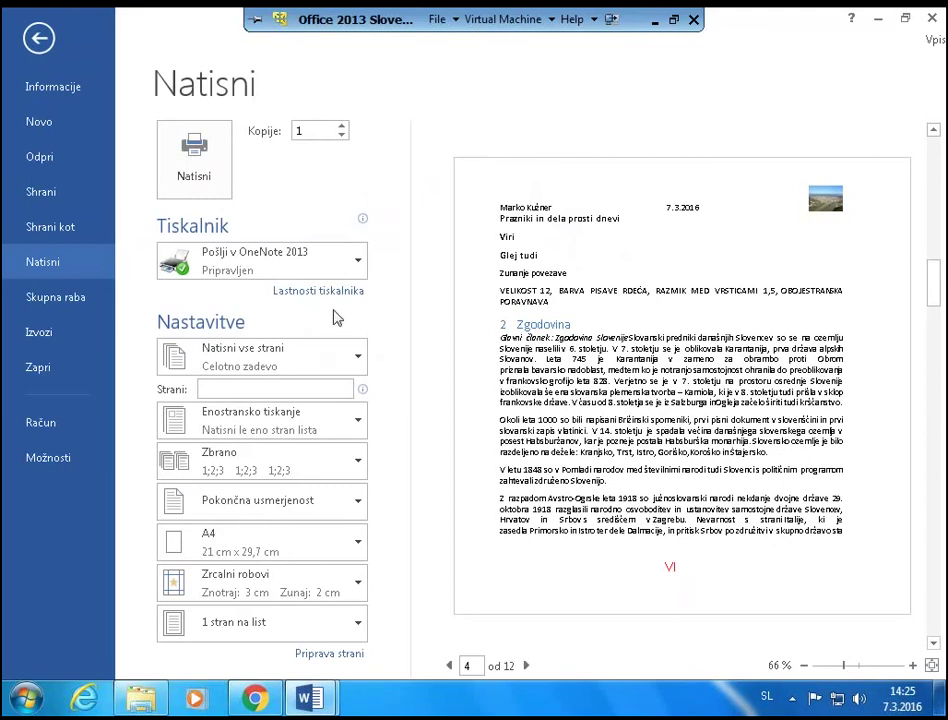
# Switch the print range to Custom Print and enter pages 1, 5, 8-15.
pyautogui.click(357, 364)
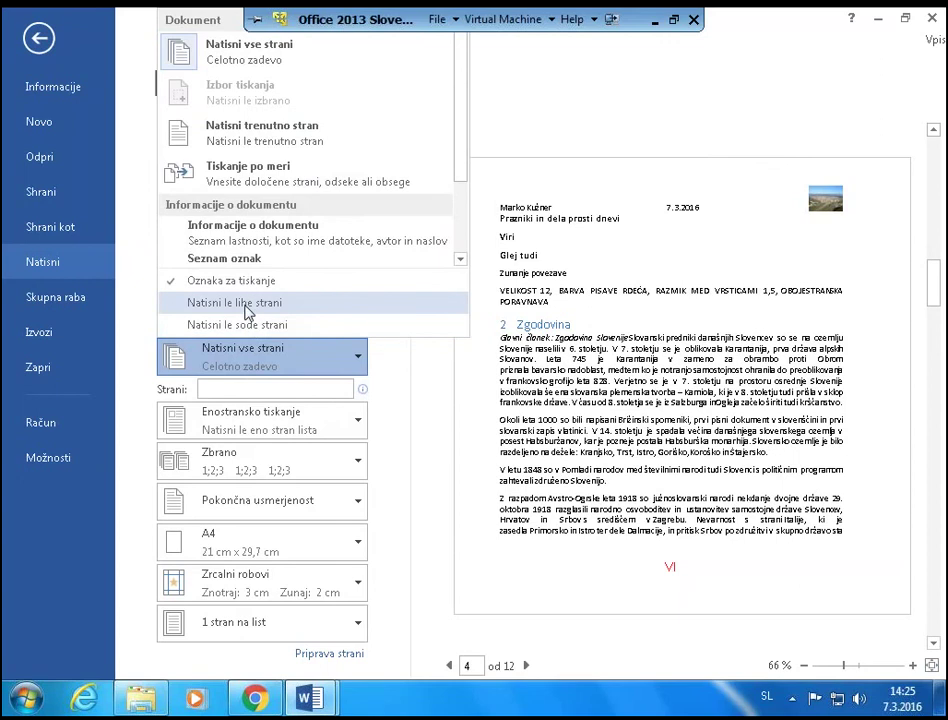
pyautogui.click(235, 392)
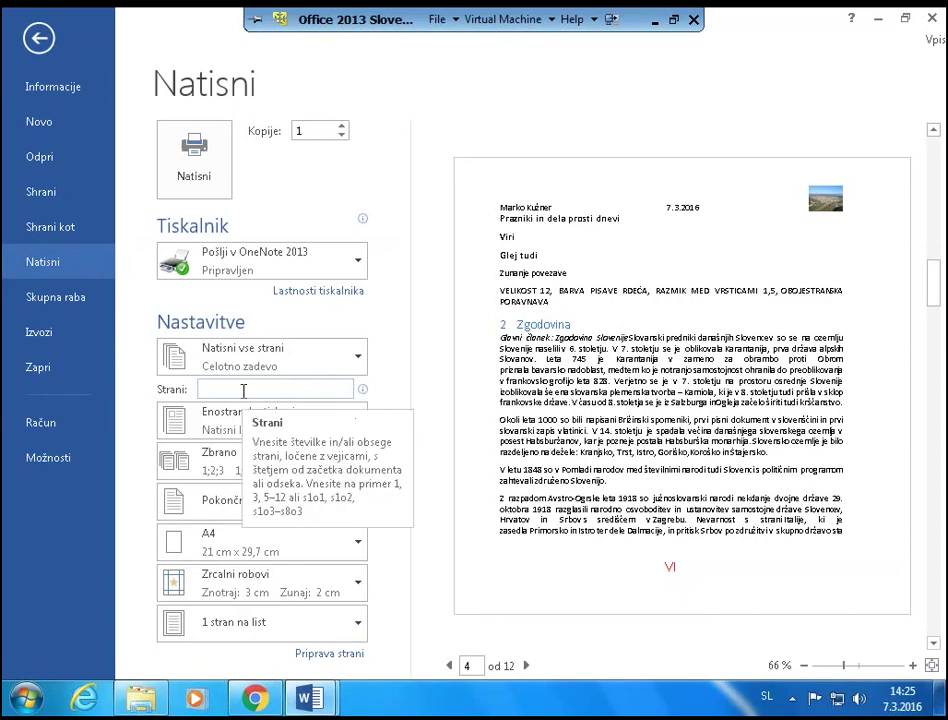
pyautogui.write('1, 5,')
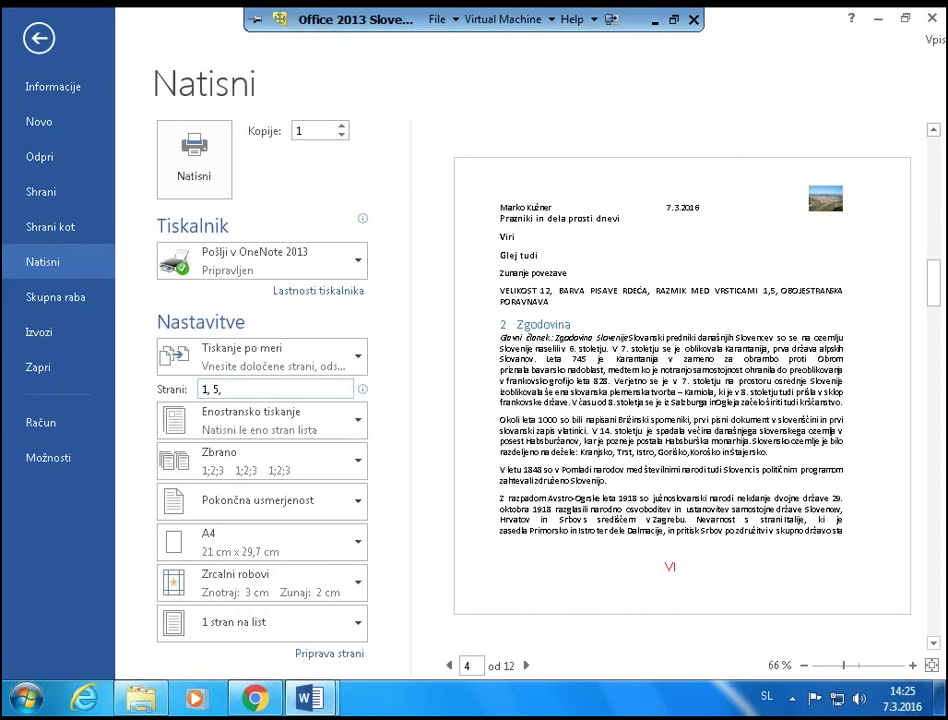
pyautogui.write('8-15')
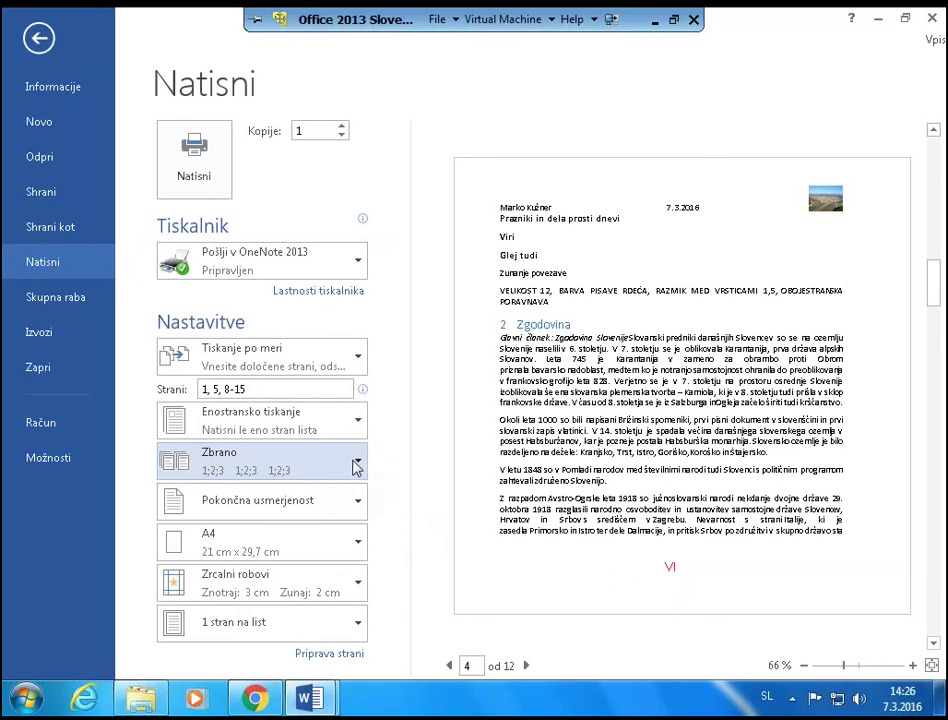
# Keep copies Collated and set the layout to 2 Pages Per Sheet.
pyautogui.click(357, 462)
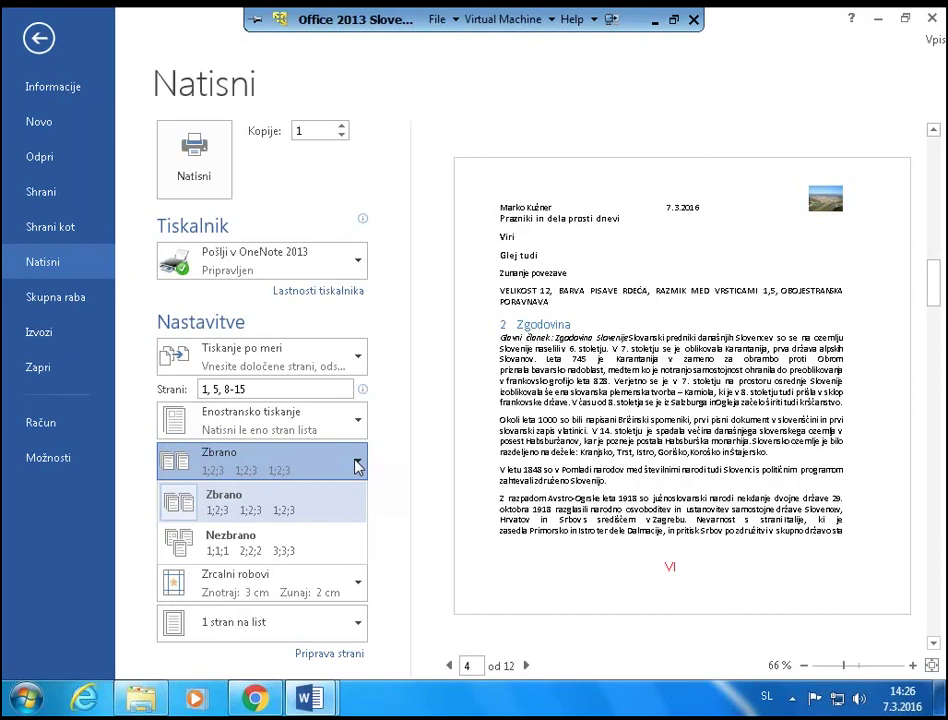
pyautogui.click(357, 466)
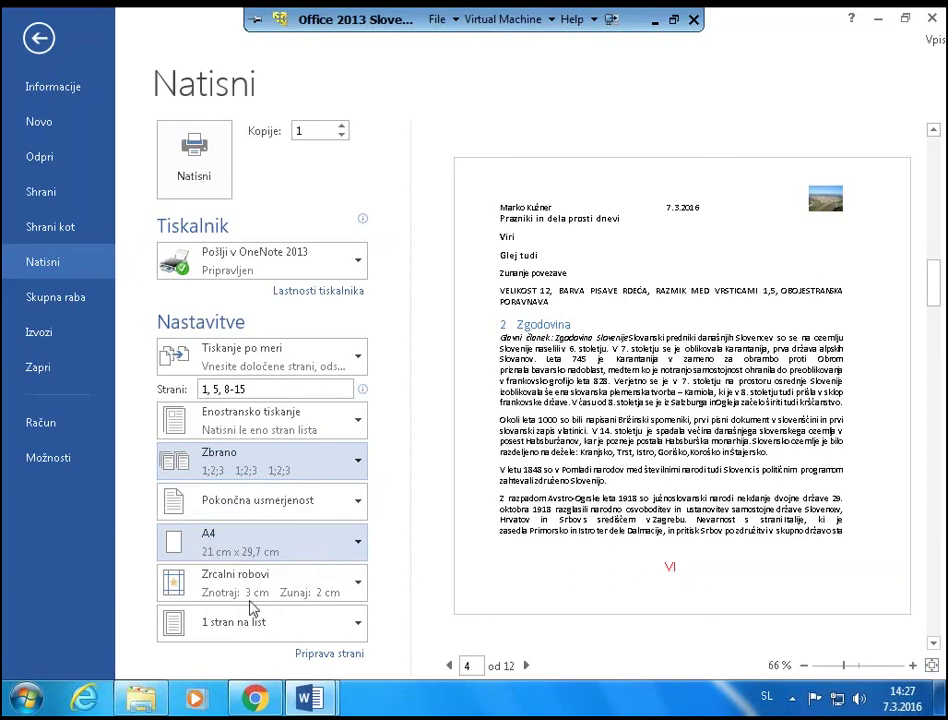
pyautogui.click(318, 630)
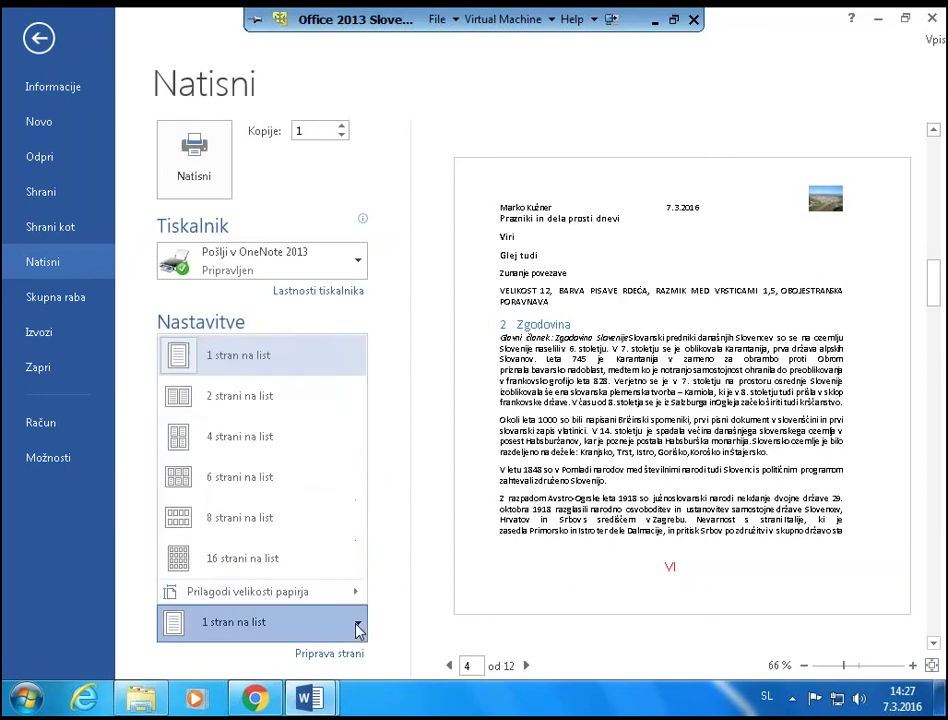
pyautogui.click(269, 399)
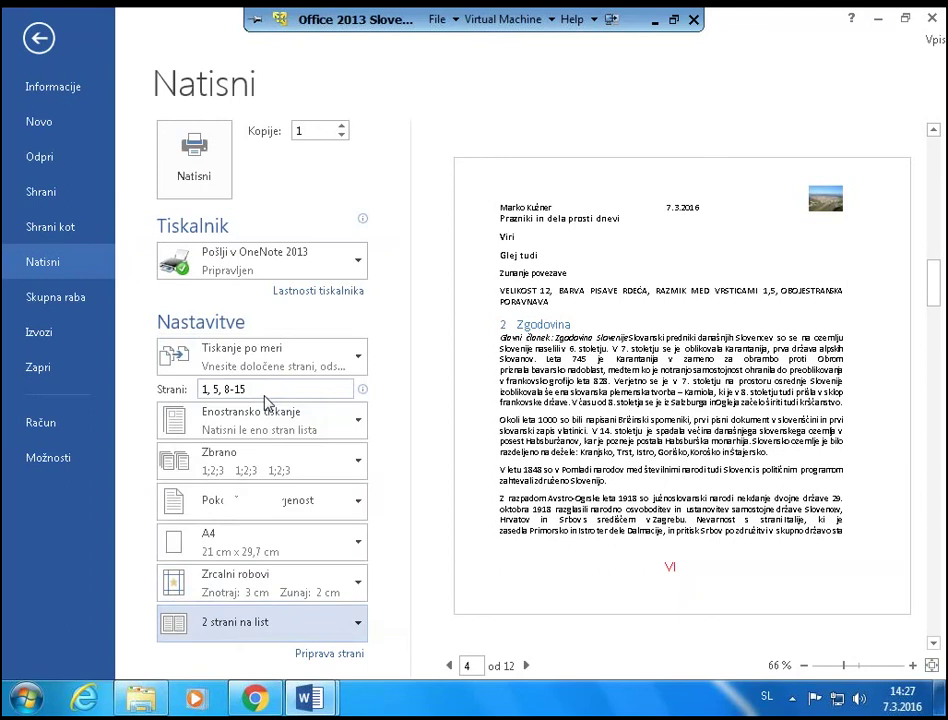
pyautogui.click(352, 628)
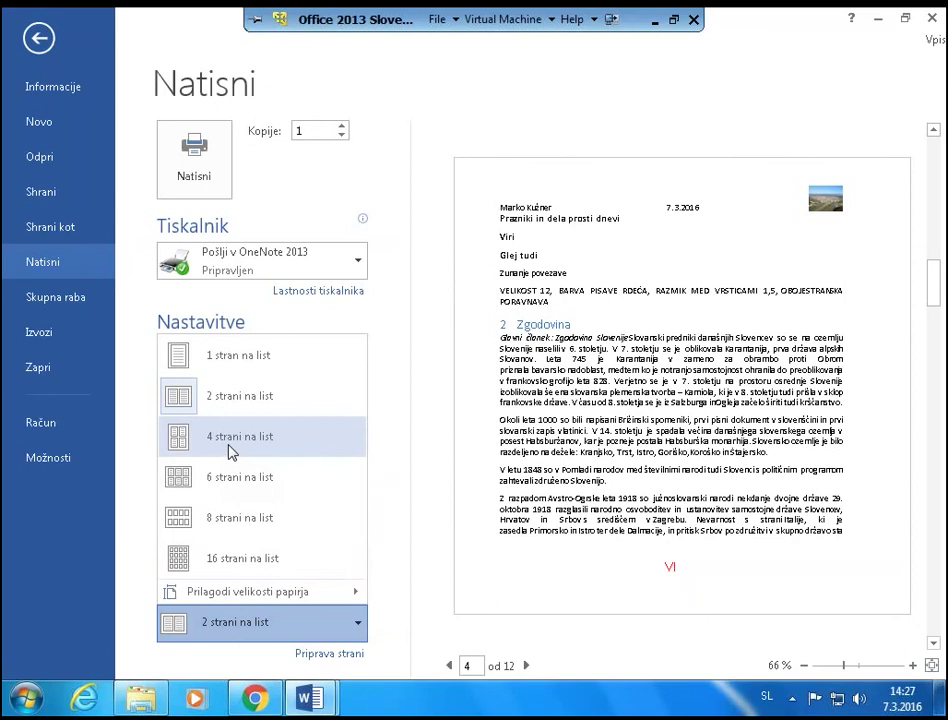
pyautogui.click(393, 393)
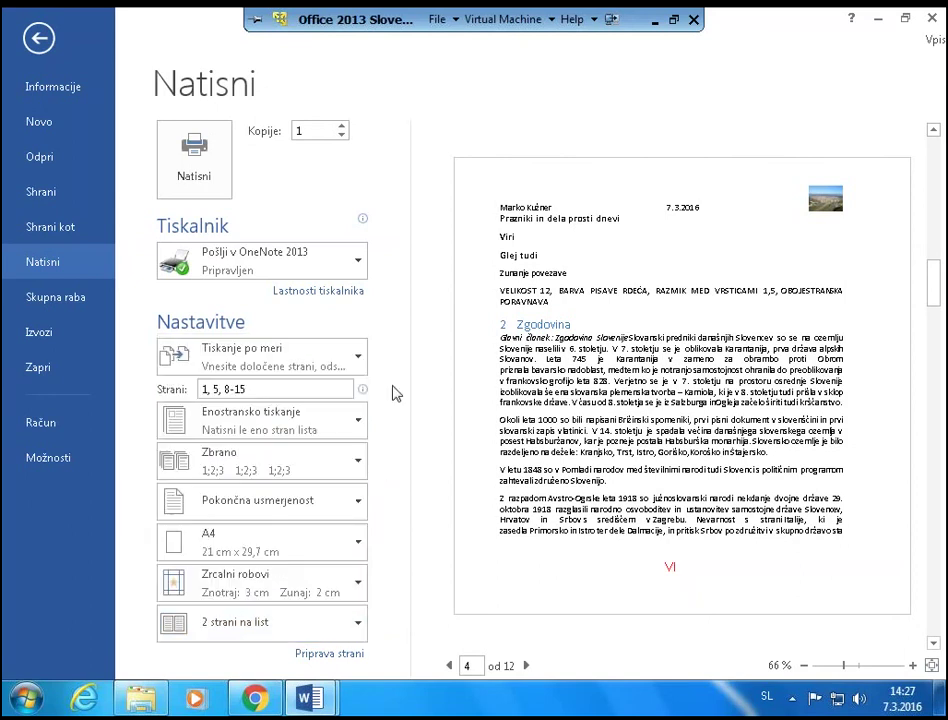
# Exit print settings, place the insertion point in the table of contents, and view page 2.
pyautogui.click(40, 40)
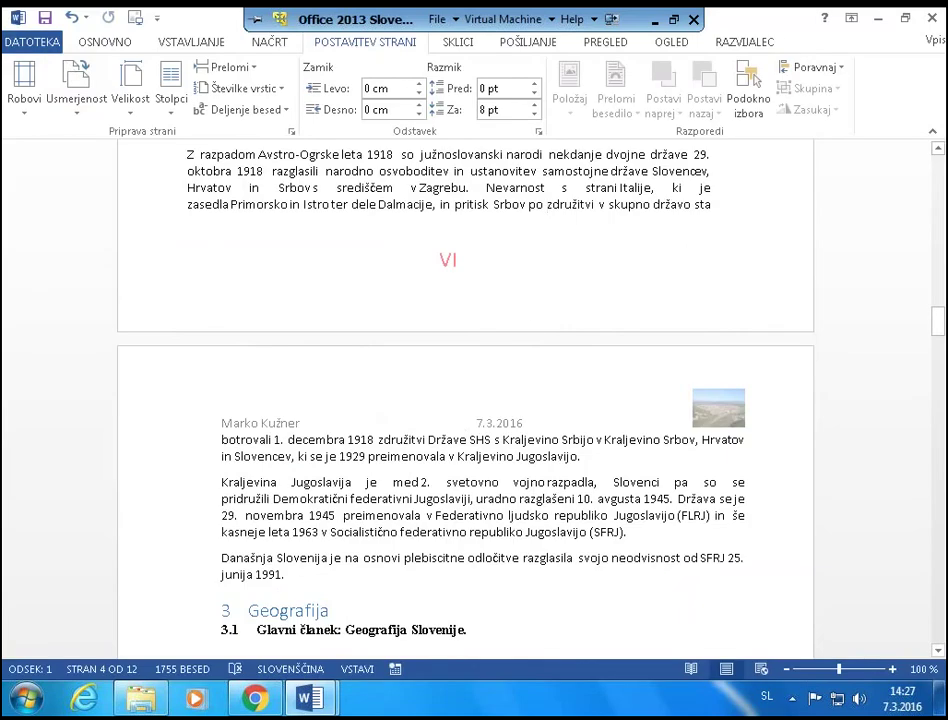
pyautogui.scroll(10, 465, 250)
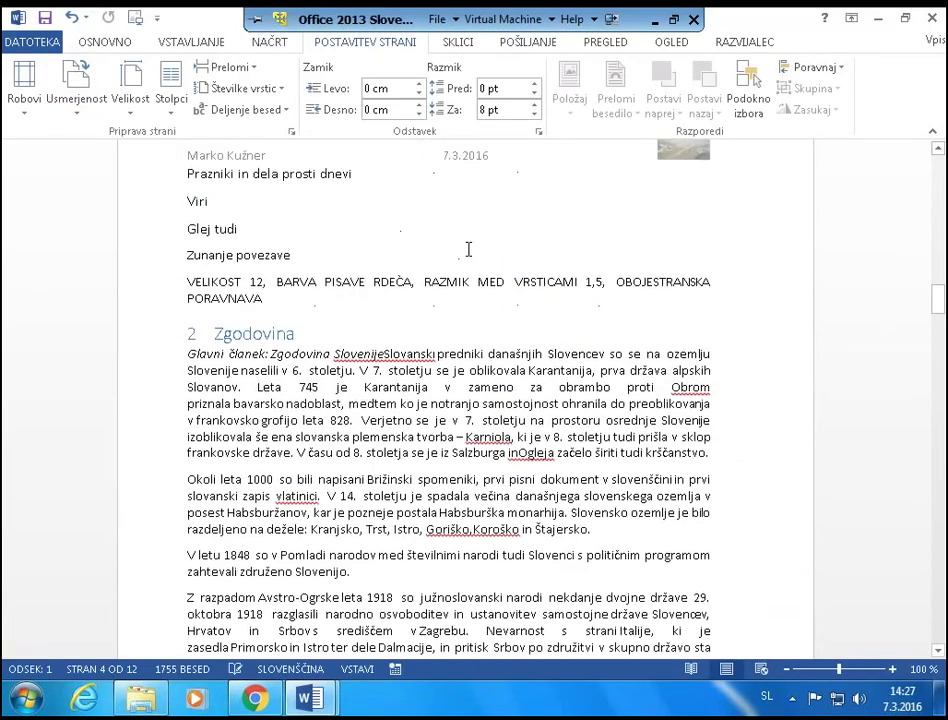
pyautogui.scroll(10, 485, 250)
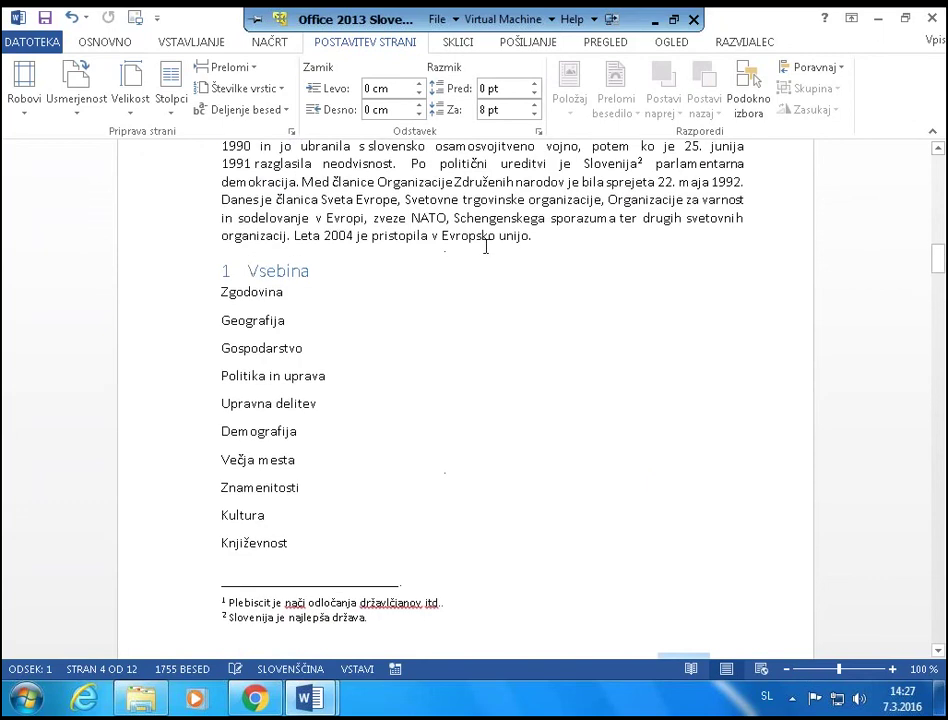
pyautogui.scroll(10, 465, 400)
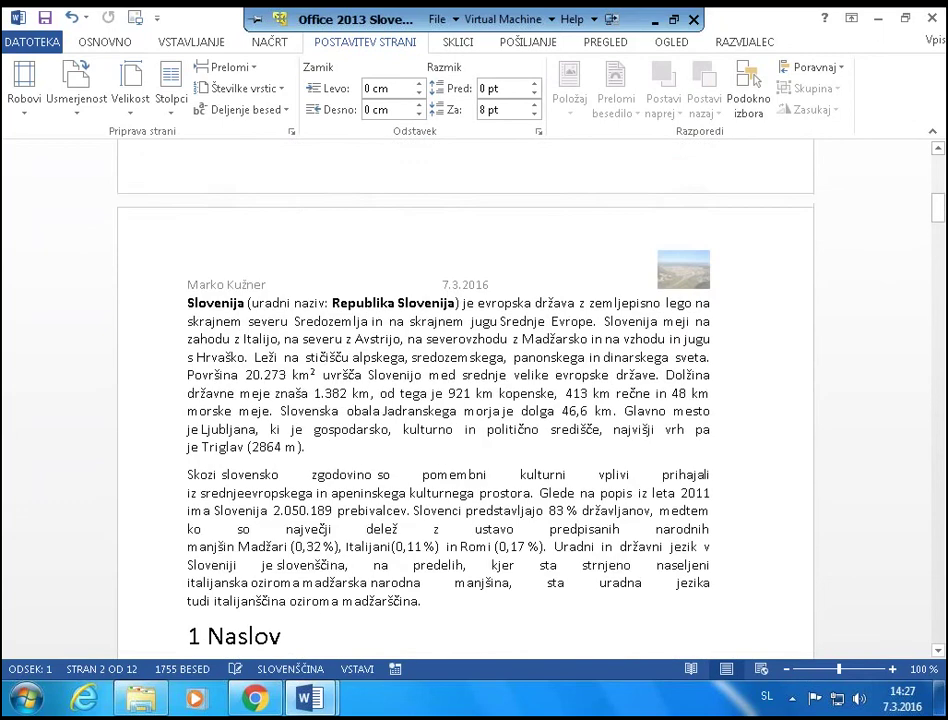
pyautogui.scroll(10, 465, 400)
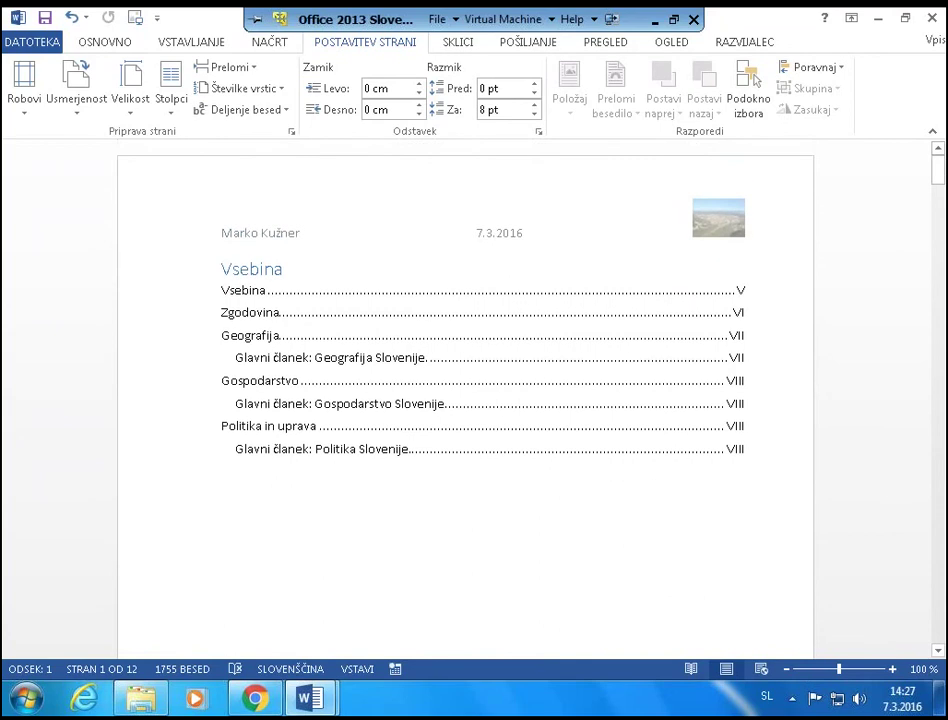
pyautogui.click(486, 246)
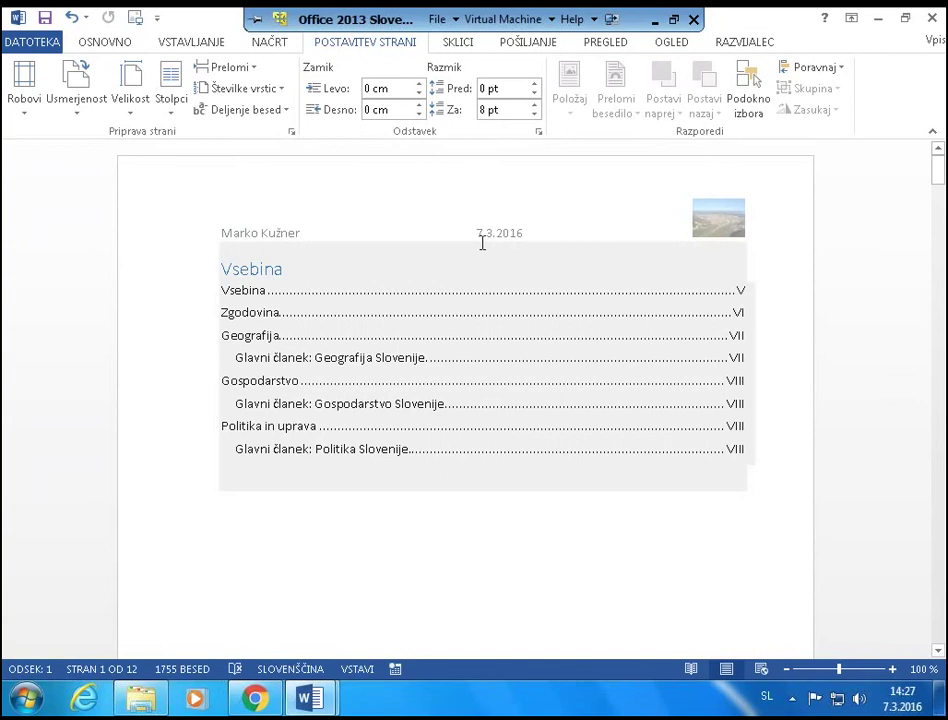
pyautogui.scroll(-12, 482, 426)
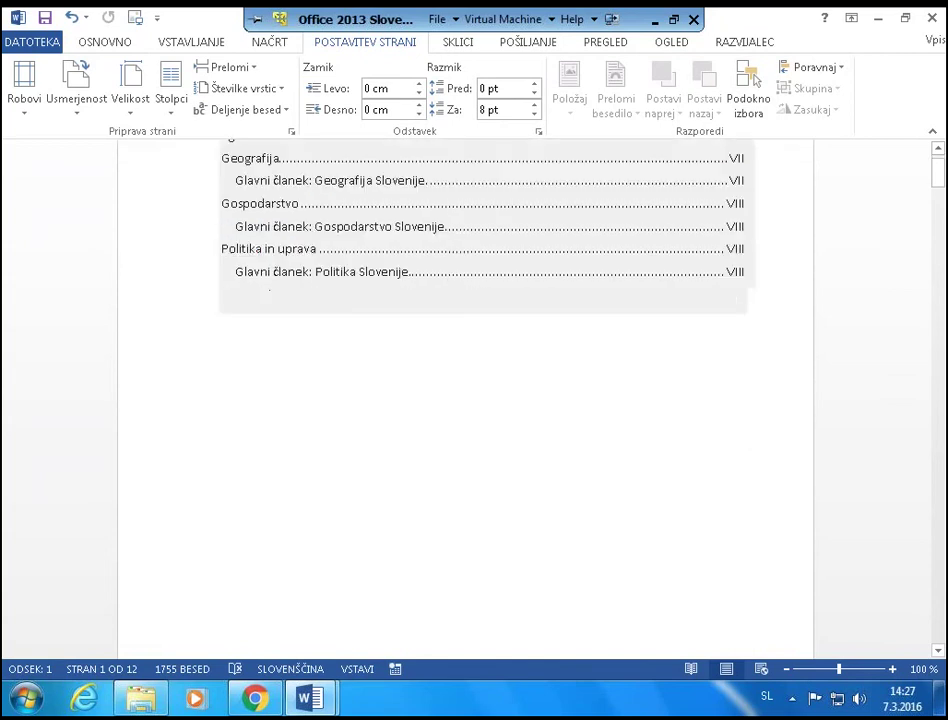
pyautogui.scroll(-15, 466, 400)
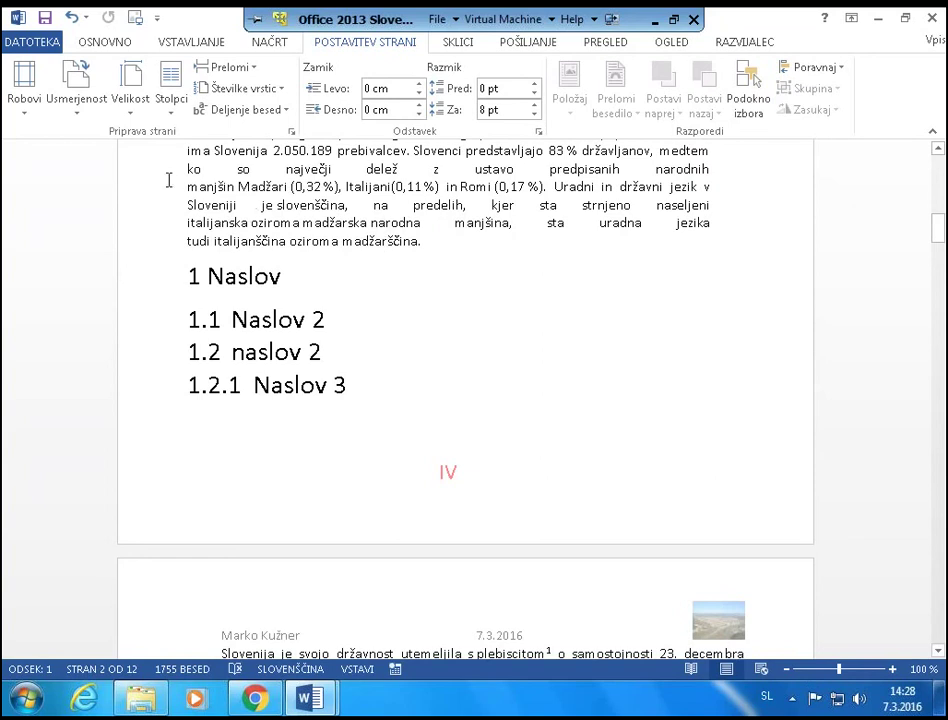
# Save As Word Document in word webinar, replacing 'osnova' with 'urejeno' to name it 'Slovenija urejeno'.
pyautogui.click(28, 42)
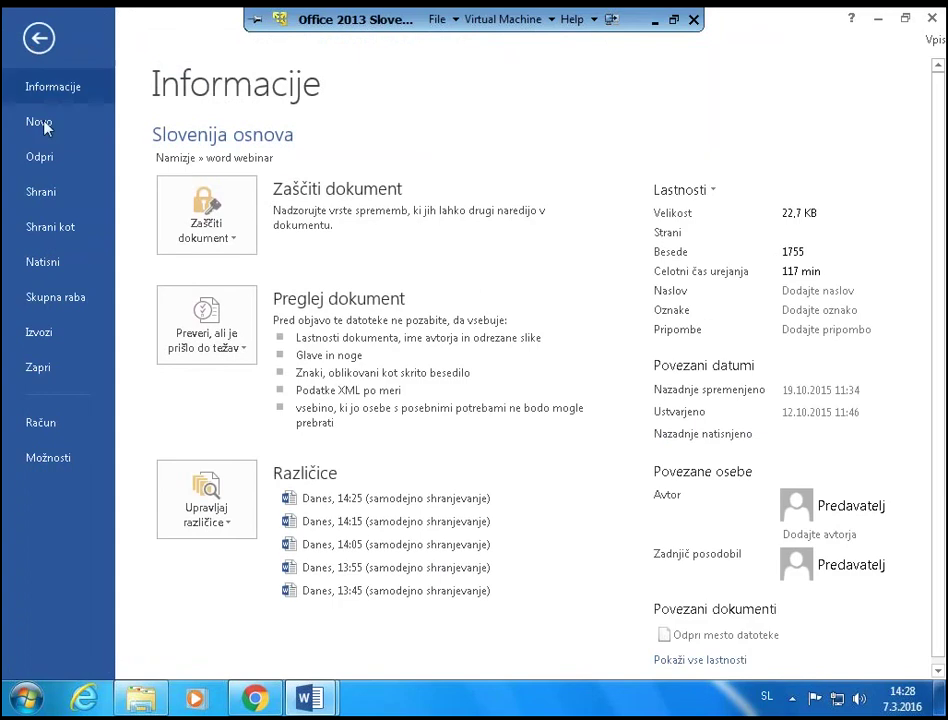
pyautogui.click(48, 230)
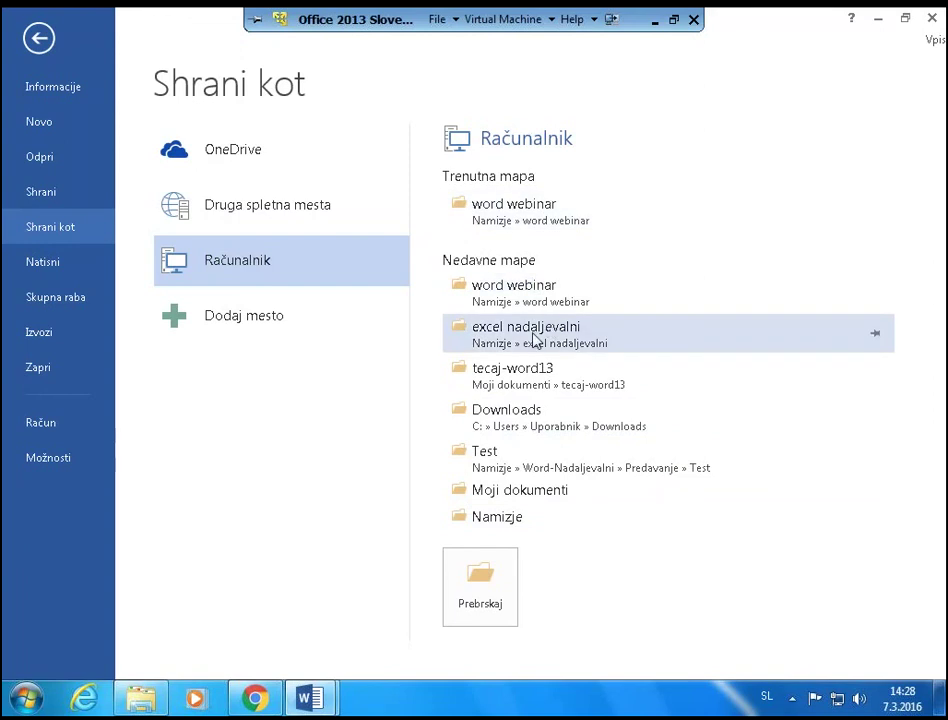
pyautogui.click(478, 590)
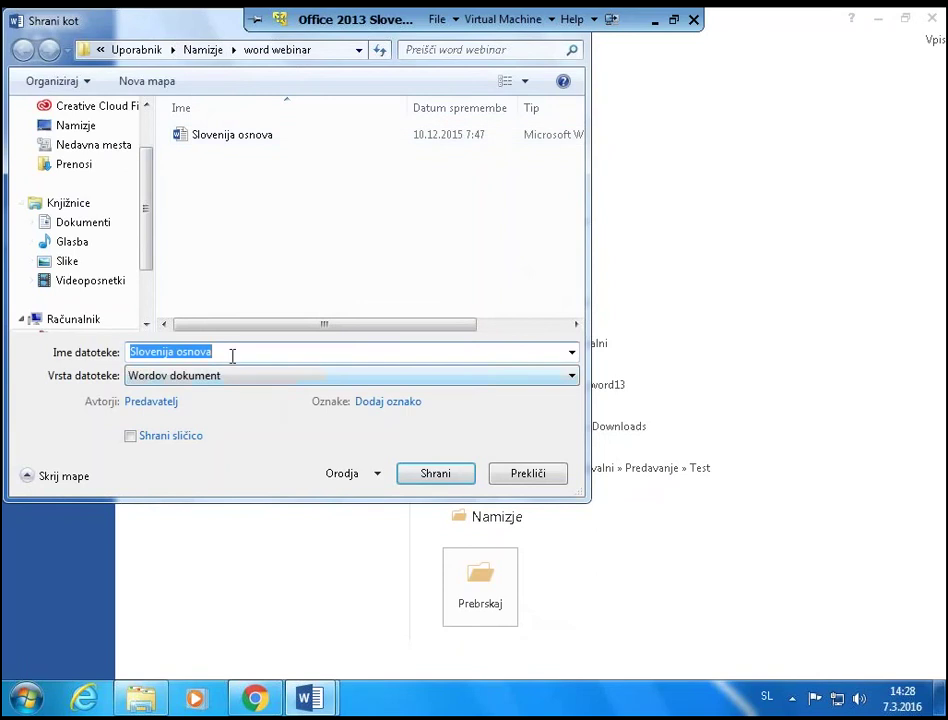
pyautogui.click(383, 360)
pyautogui.hotkey('ctrl', 'shift', 'Left')
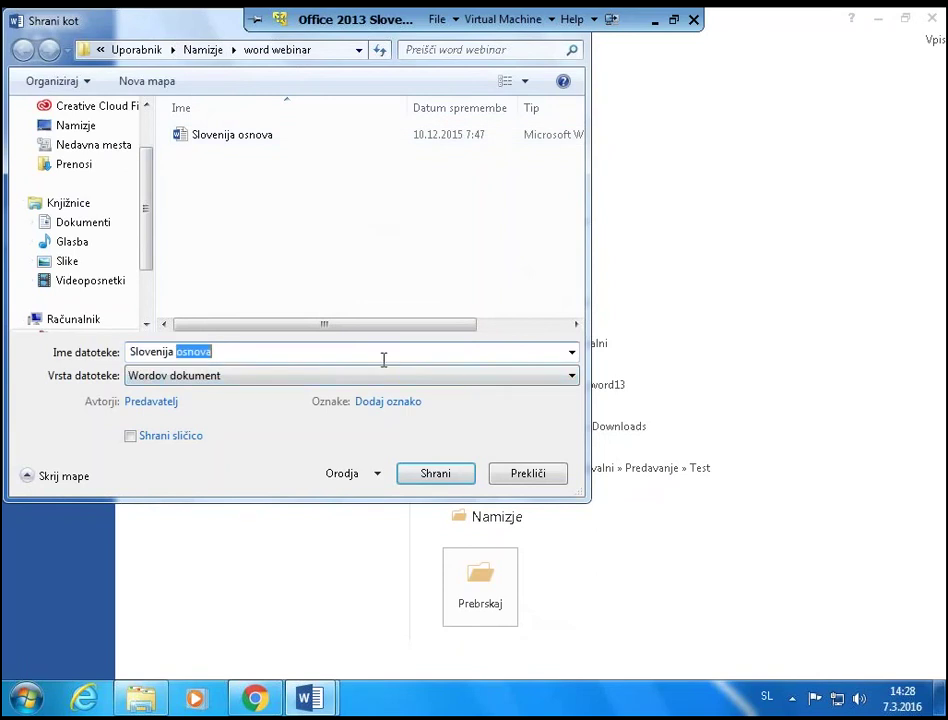
pyautogui.write('urejeno')
pyautogui.click(190, 379)
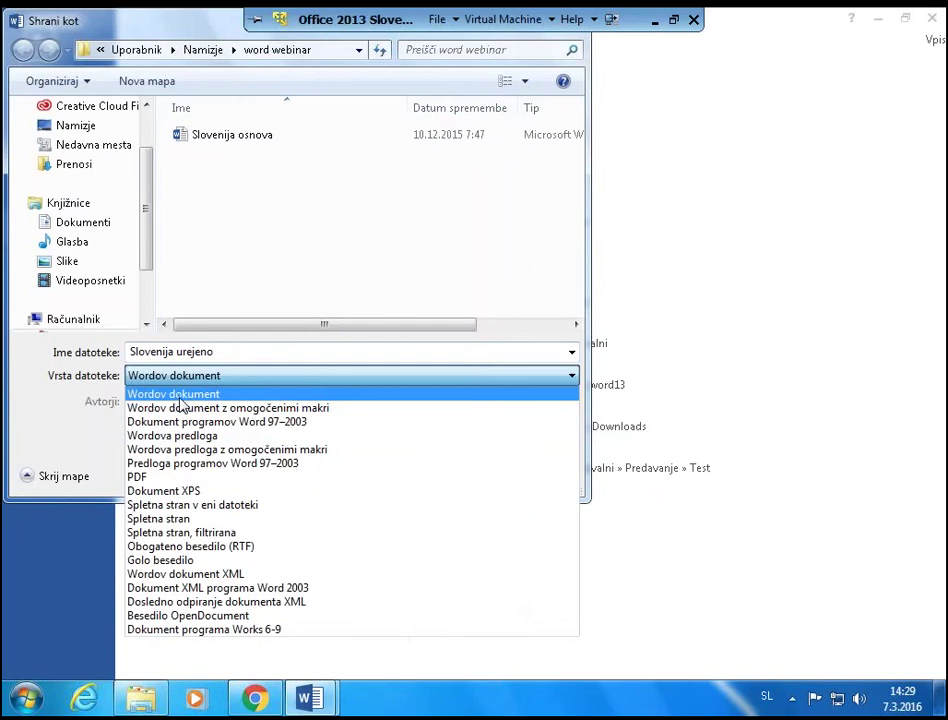
pyautogui.click(183, 401)
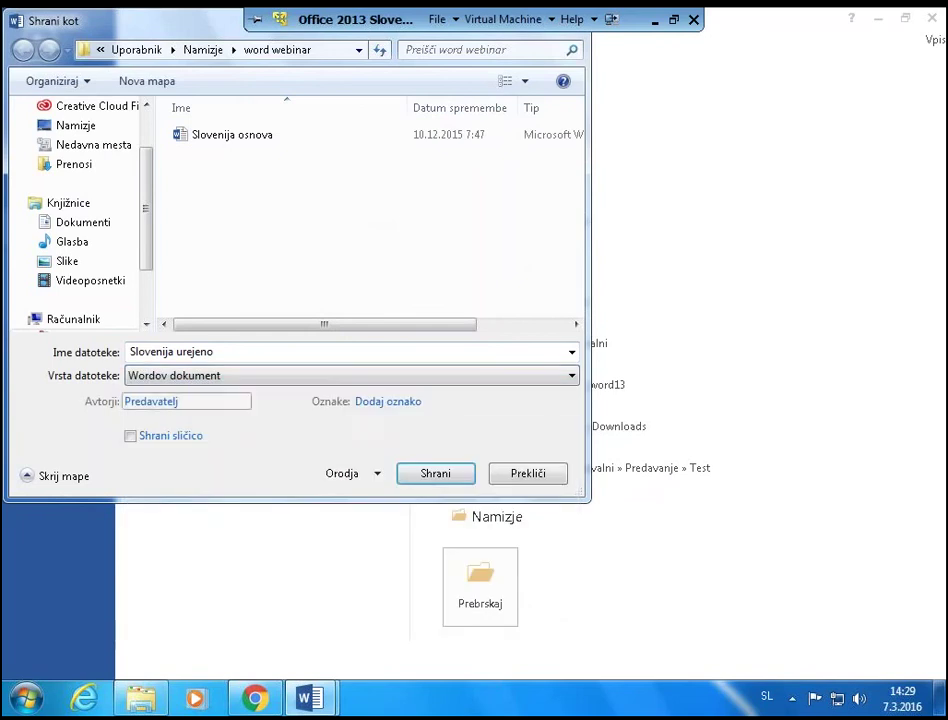
pyautogui.click(436, 474)
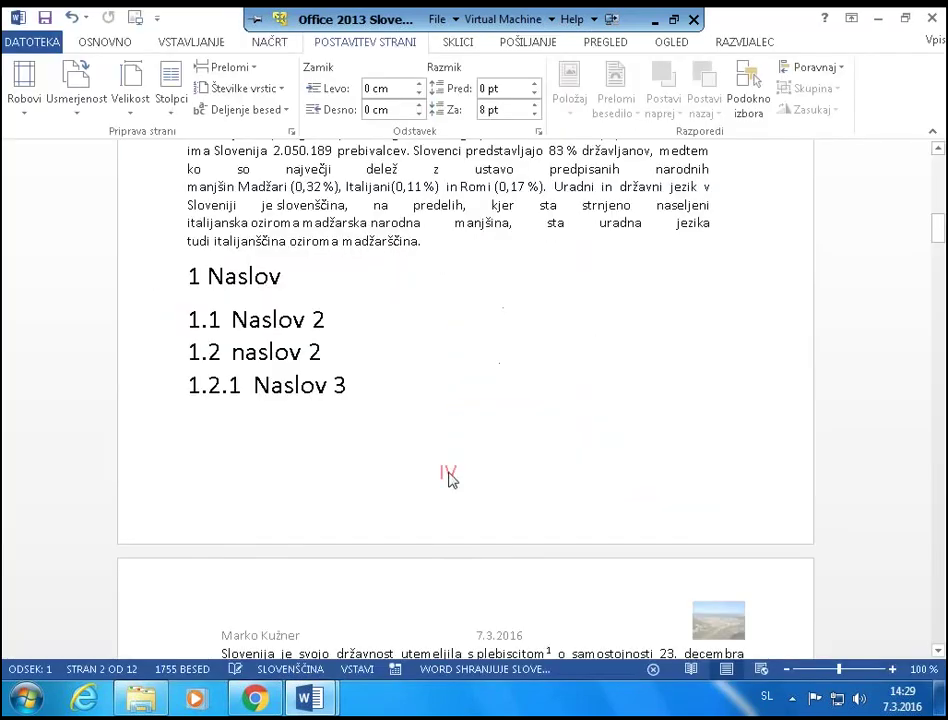
pyautogui.scroll(1, 513, 299)
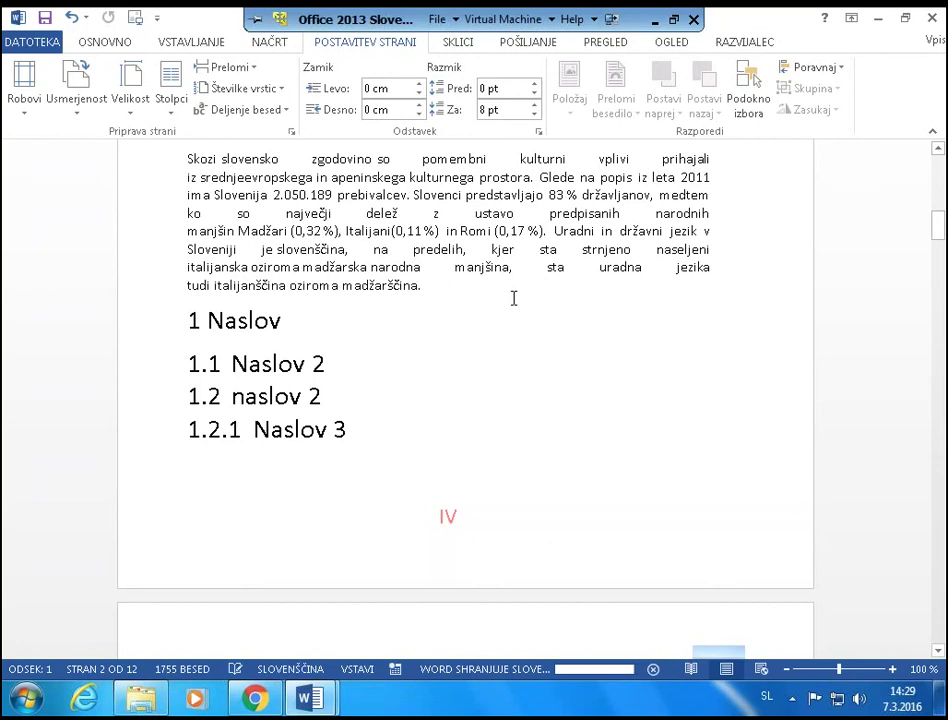
pyautogui.scroll(6, 513, 299)
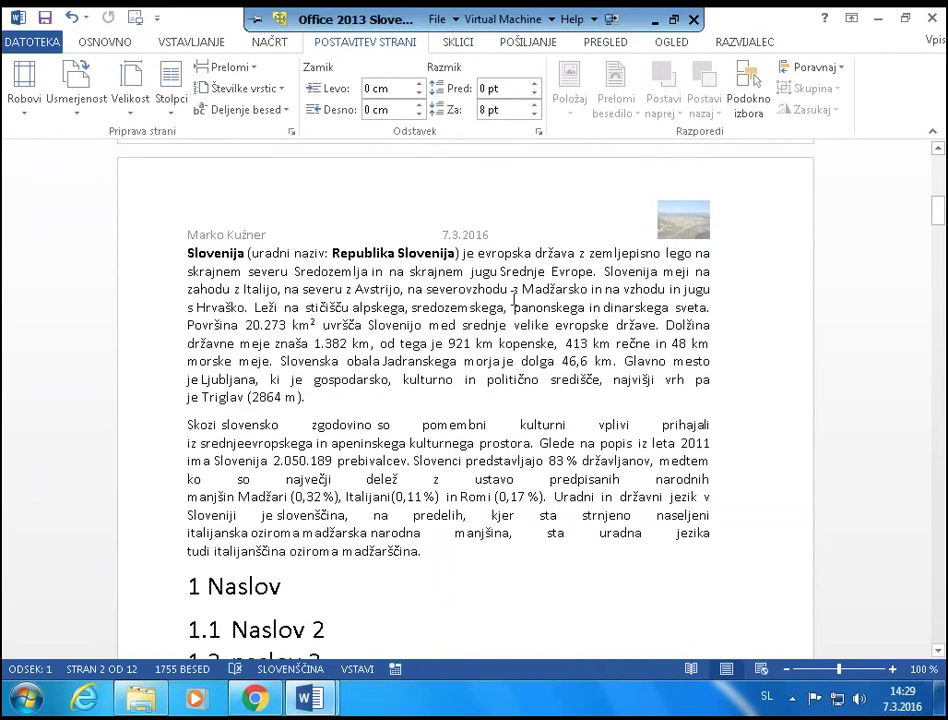
pyautogui.press('F12')
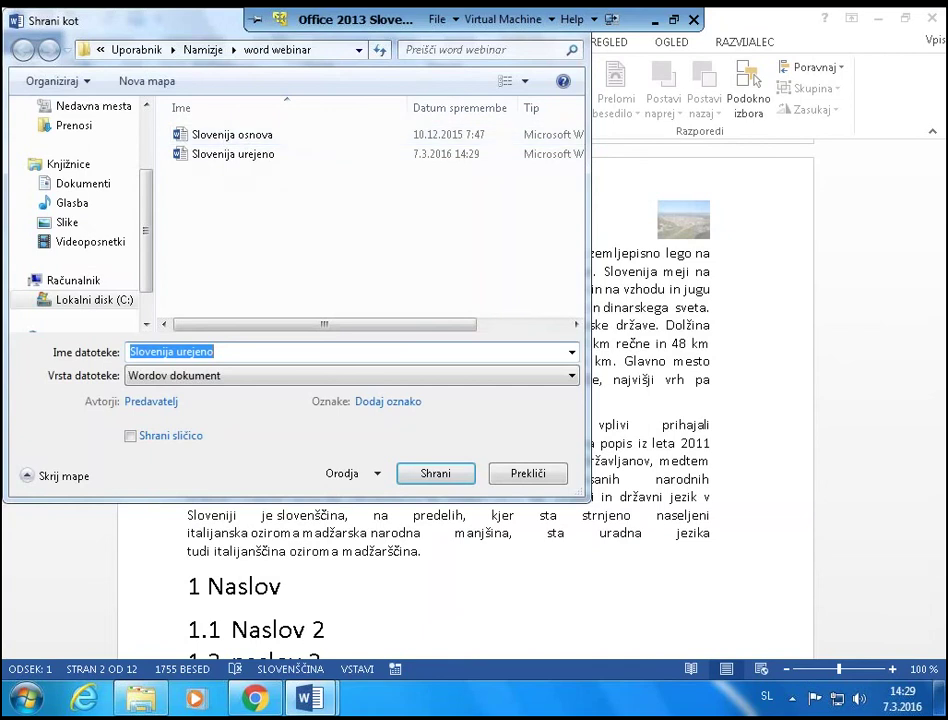
pyautogui.click(512, 480)
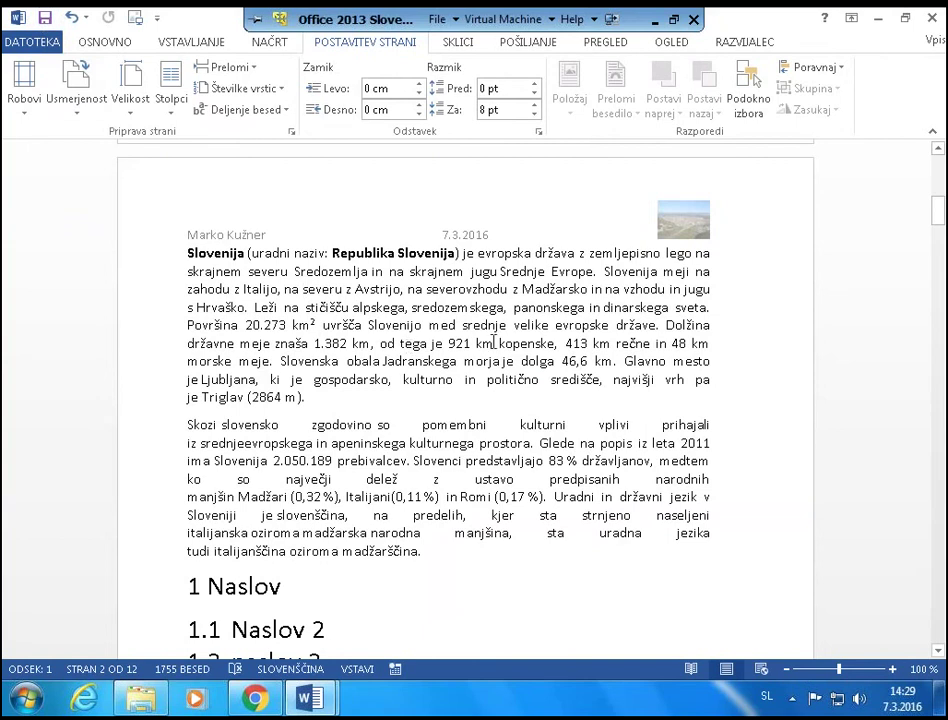
pyautogui.scroll(-3, 484, 305)
pyautogui.scroll(7, 480, 265)
pyautogui.scroll(6, 478, 300)
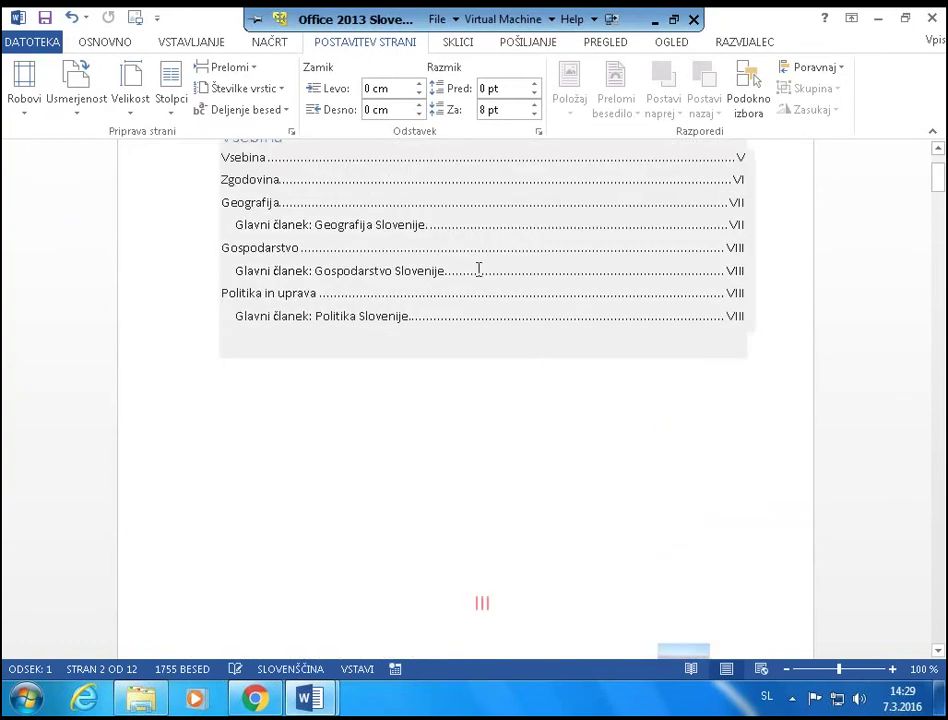
pyautogui.scroll(-5, 466, 400)
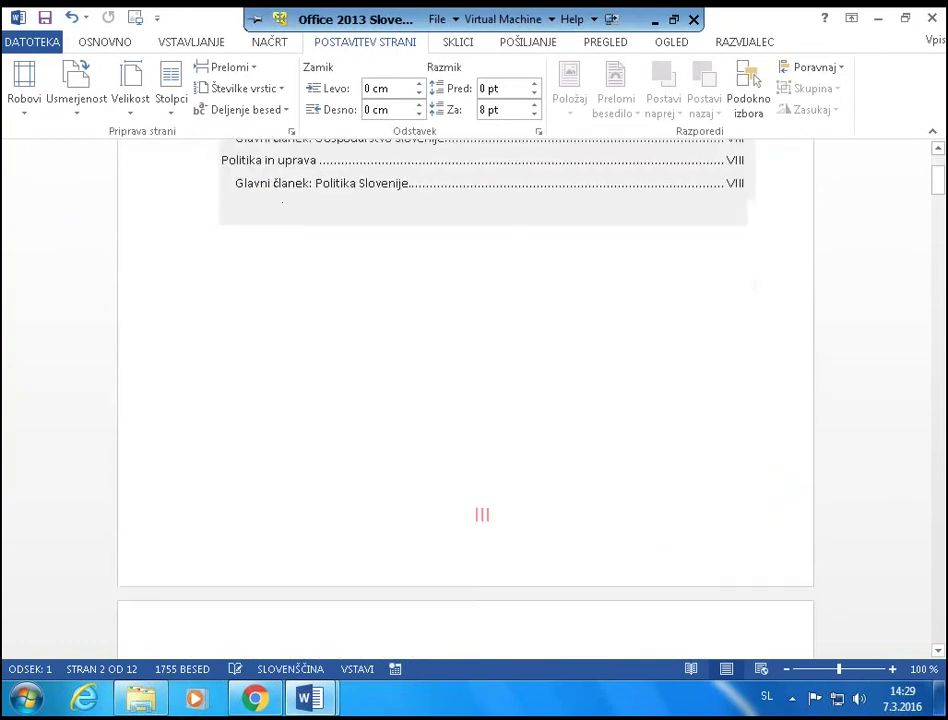
pyautogui.scroll(-6, 466, 400)
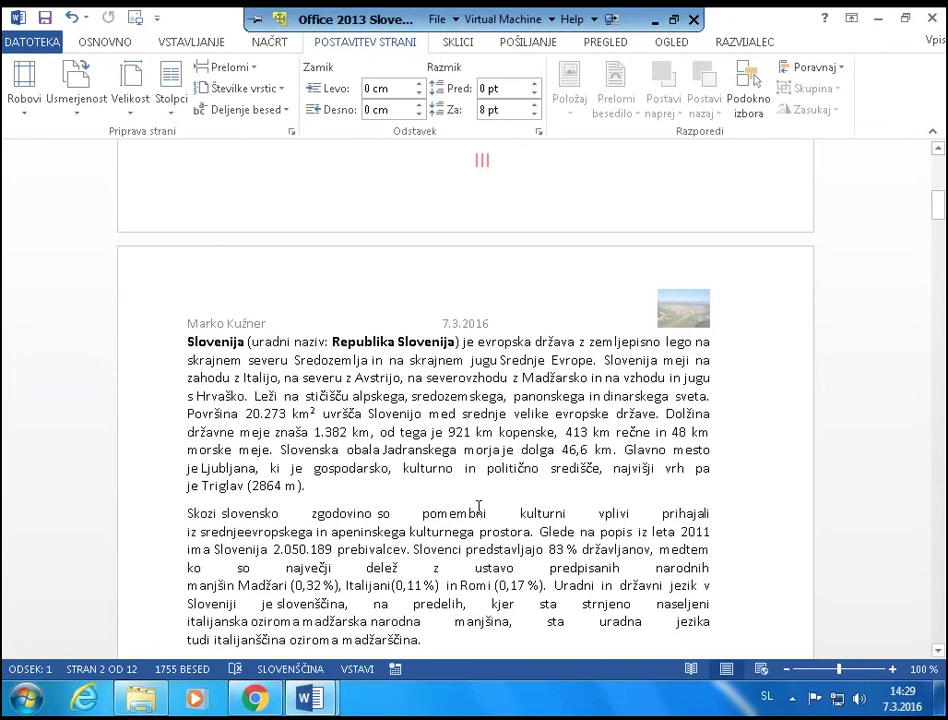
# Save as PDF type under 'Slovenija urejeno' and dismiss the no-associated-program warning.
pyautogui.click(30, 42)
pyautogui.click(62, 238)
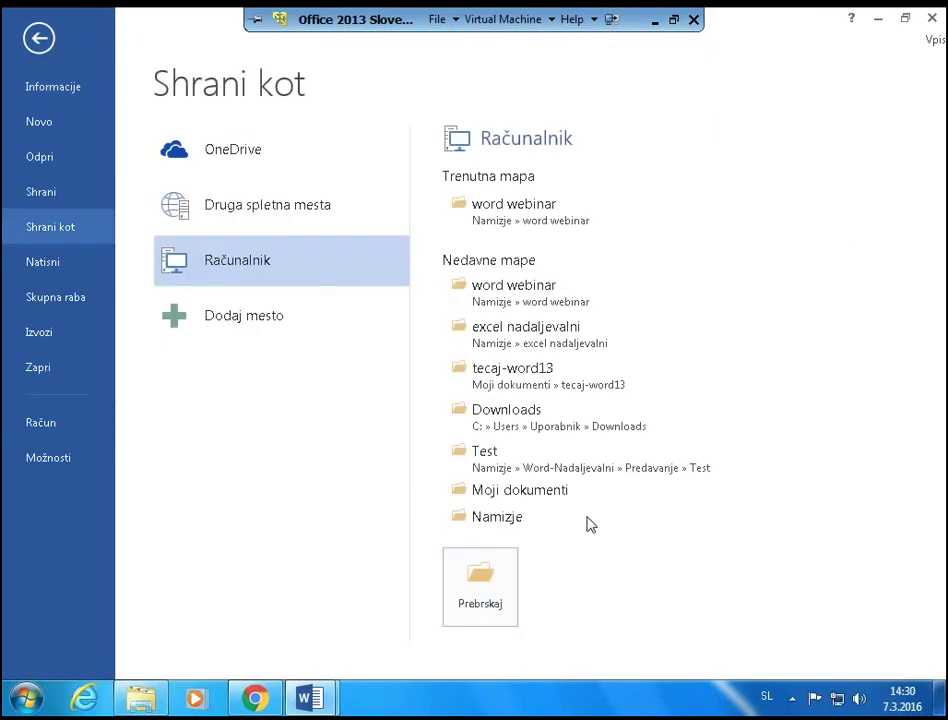
pyautogui.click(492, 589)
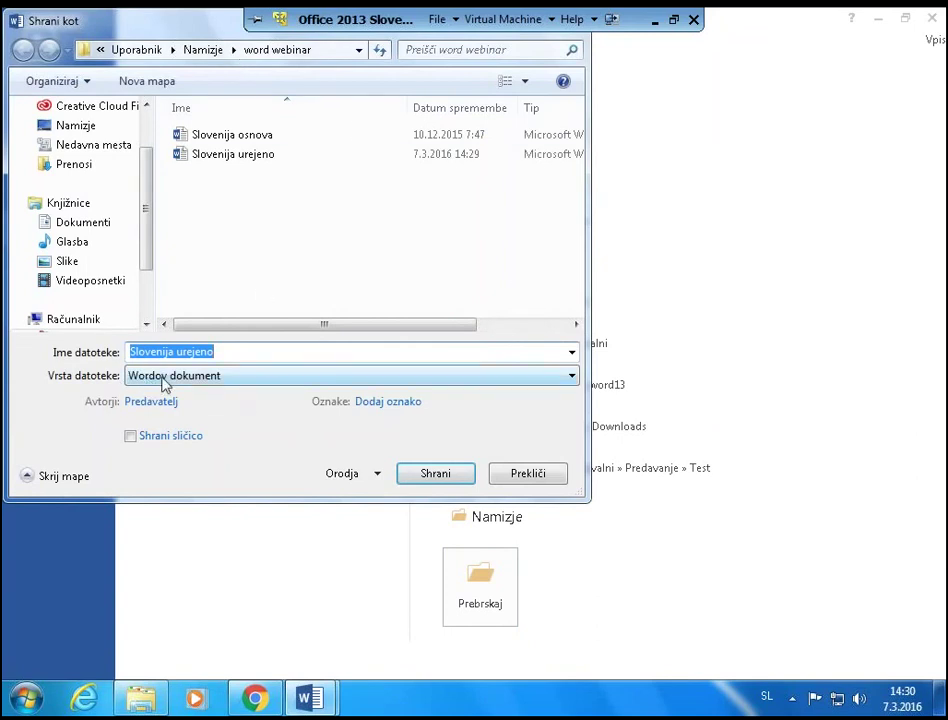
pyautogui.click(233, 381)
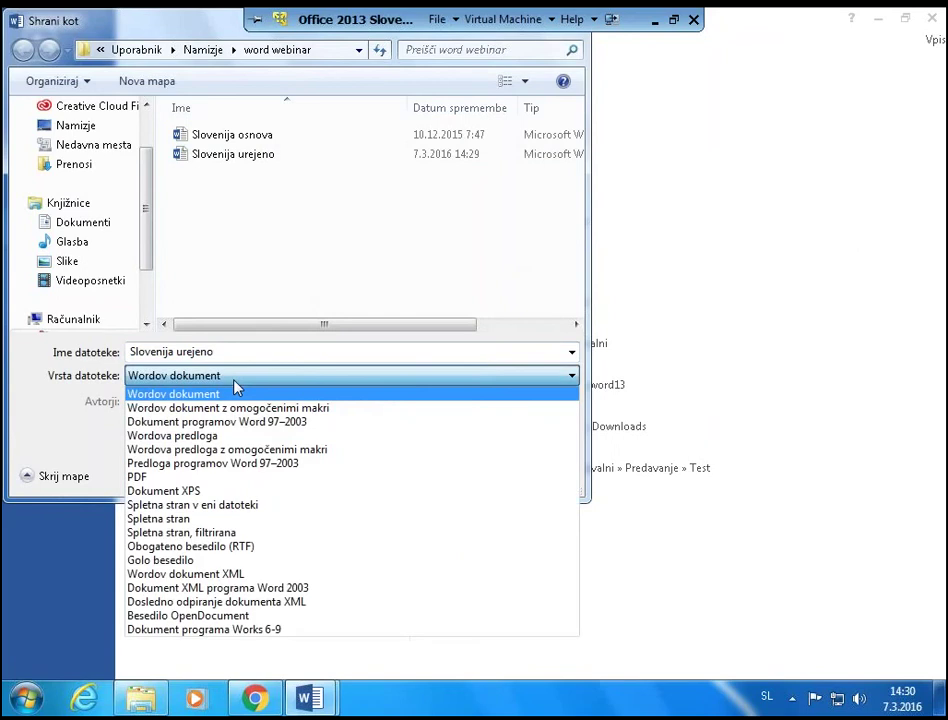
pyautogui.click(141, 479)
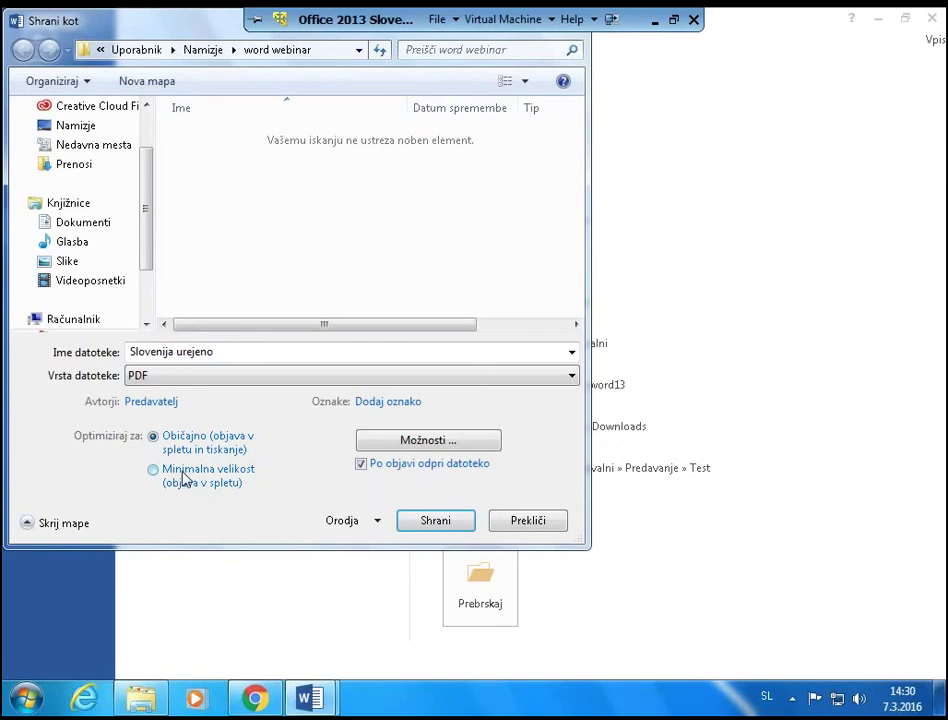
pyautogui.click(436, 524)
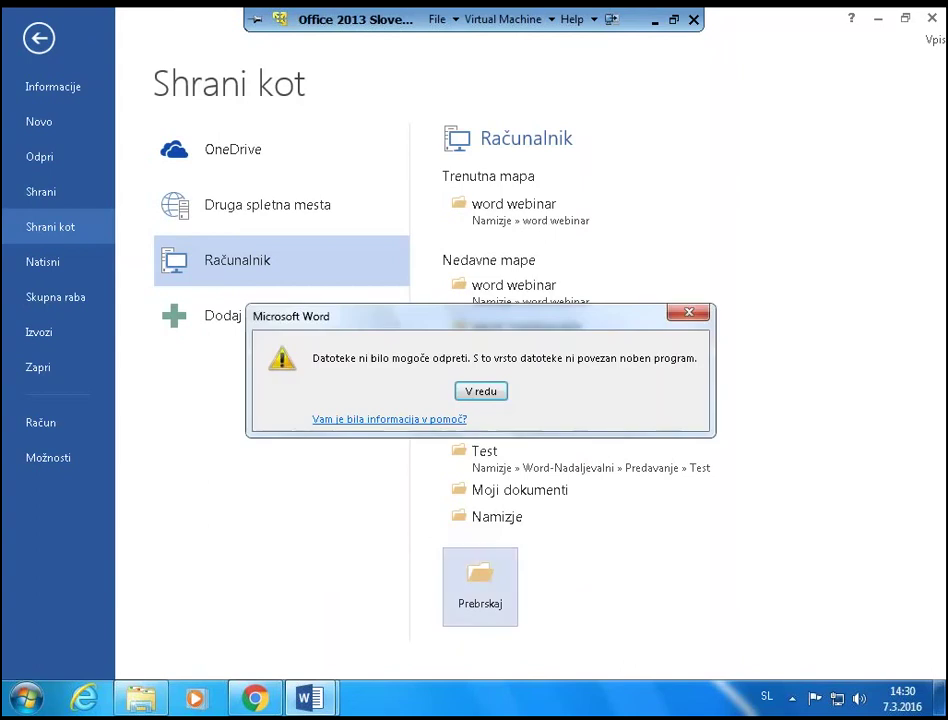
pyautogui.click(474, 393)
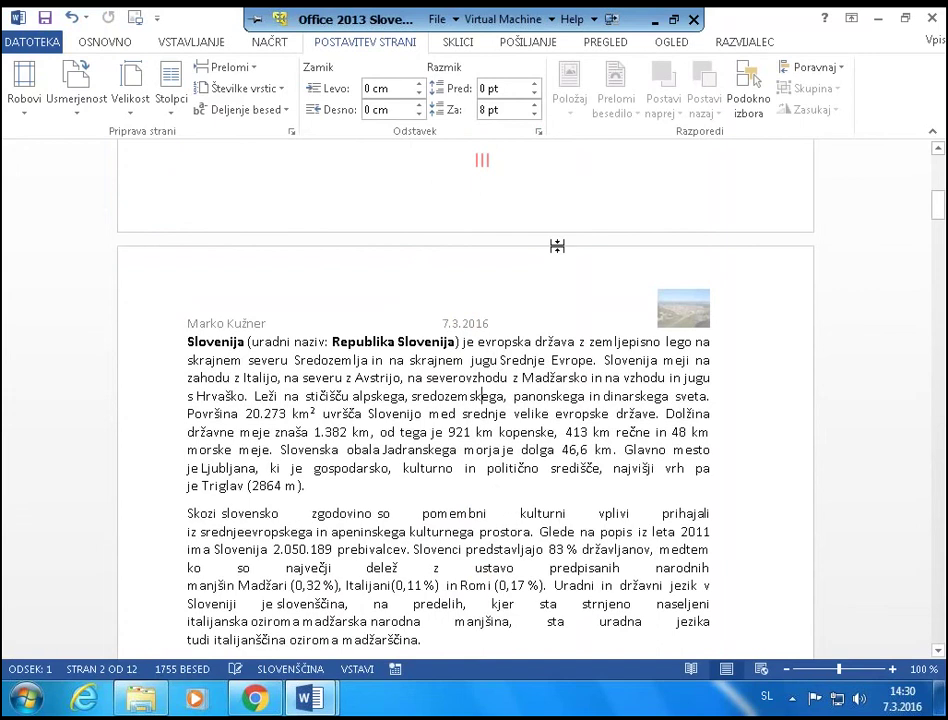
# Show the word webinar folder in List, then Details view, and close the Explorer window.
pyautogui.hotkey('alt', 'Tab')
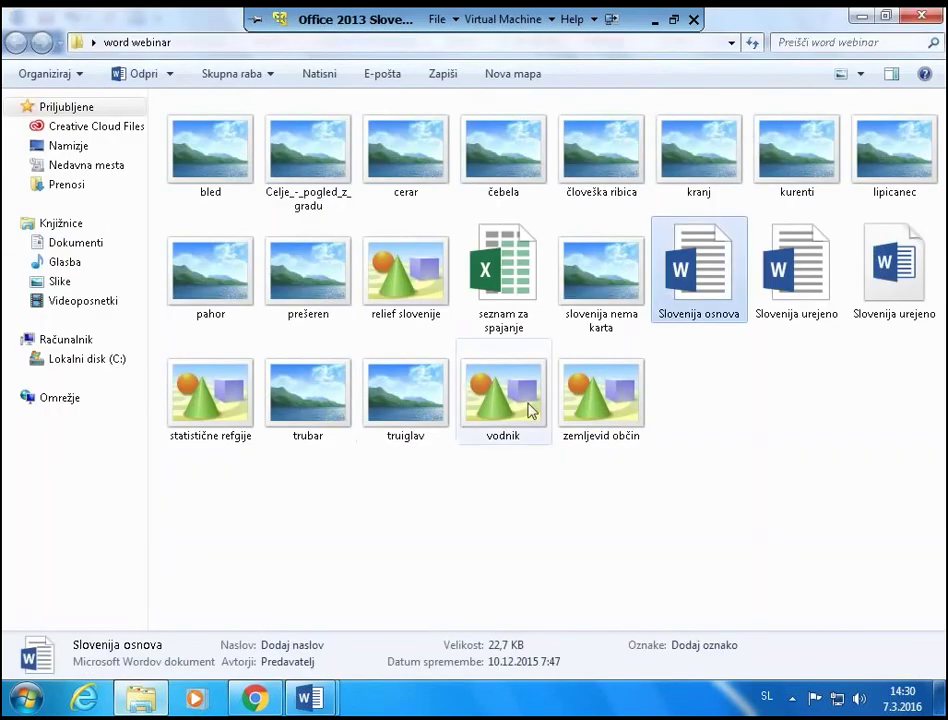
pyautogui.click(700, 476)
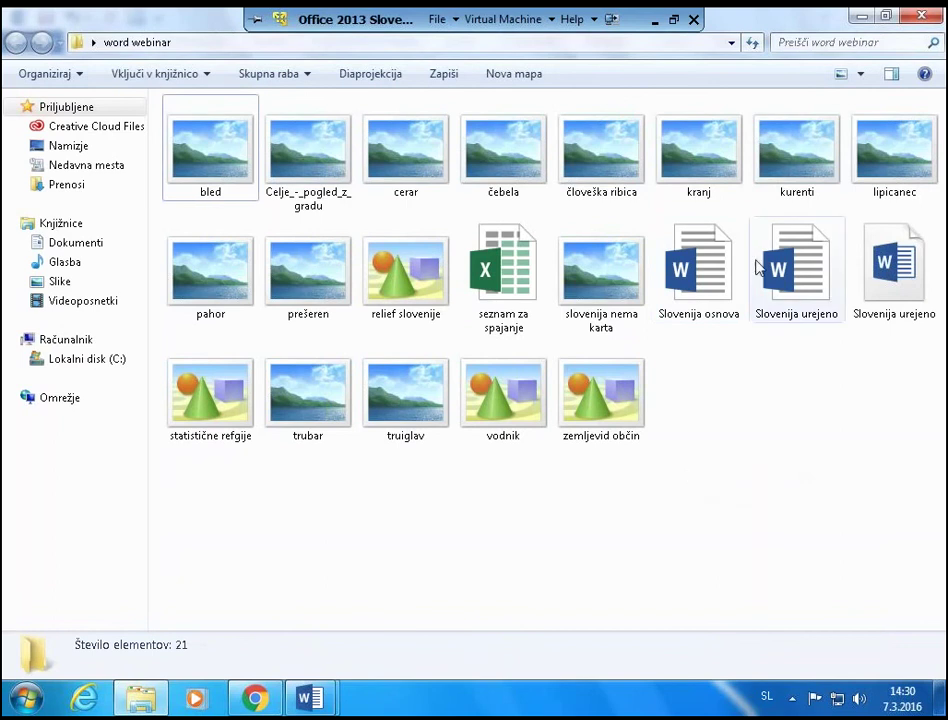
pyautogui.click(861, 75)
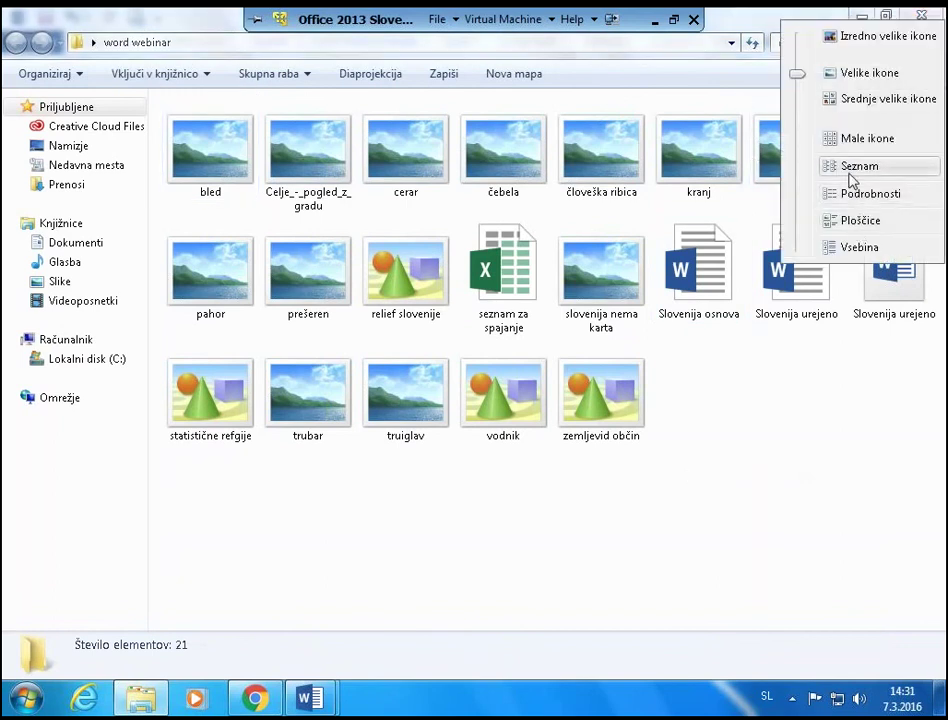
pyautogui.click(856, 167)
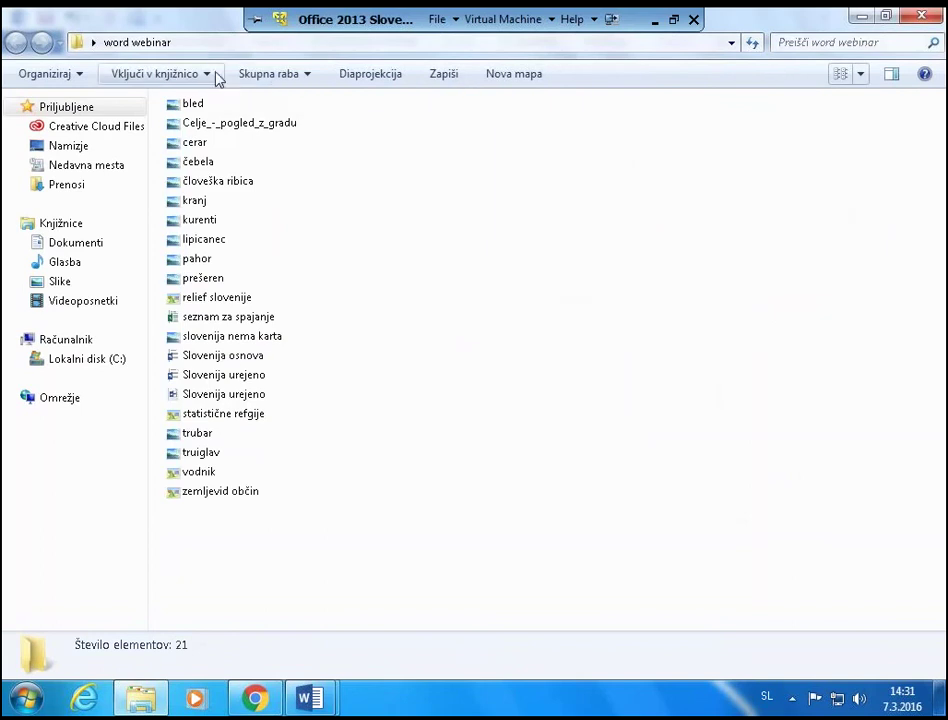
pyautogui.click(860, 77)
pyautogui.click(860, 182)
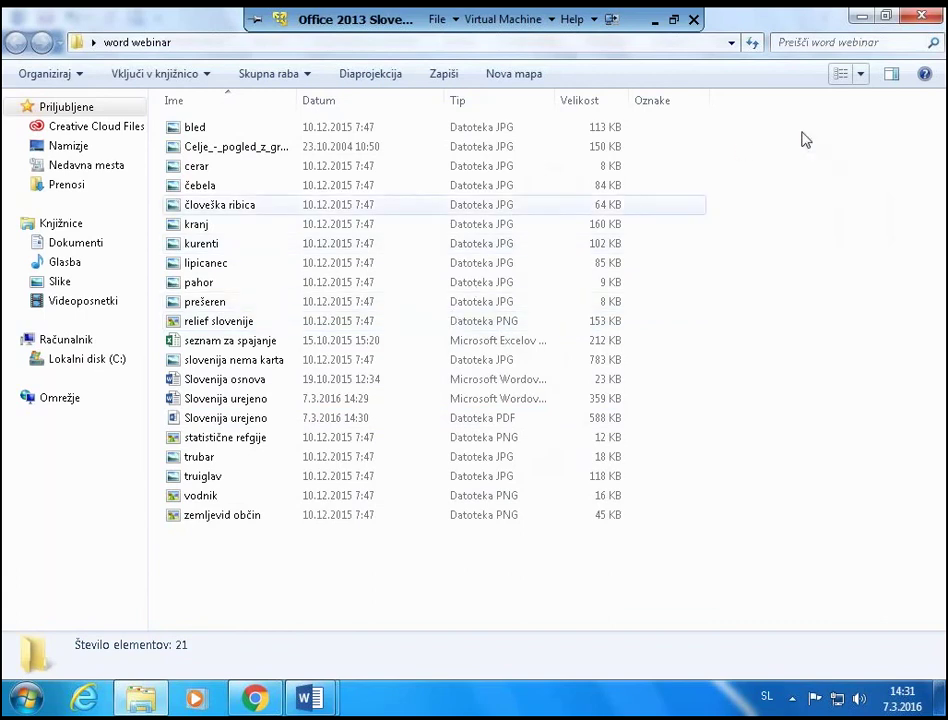
pyautogui.click(921, 18)
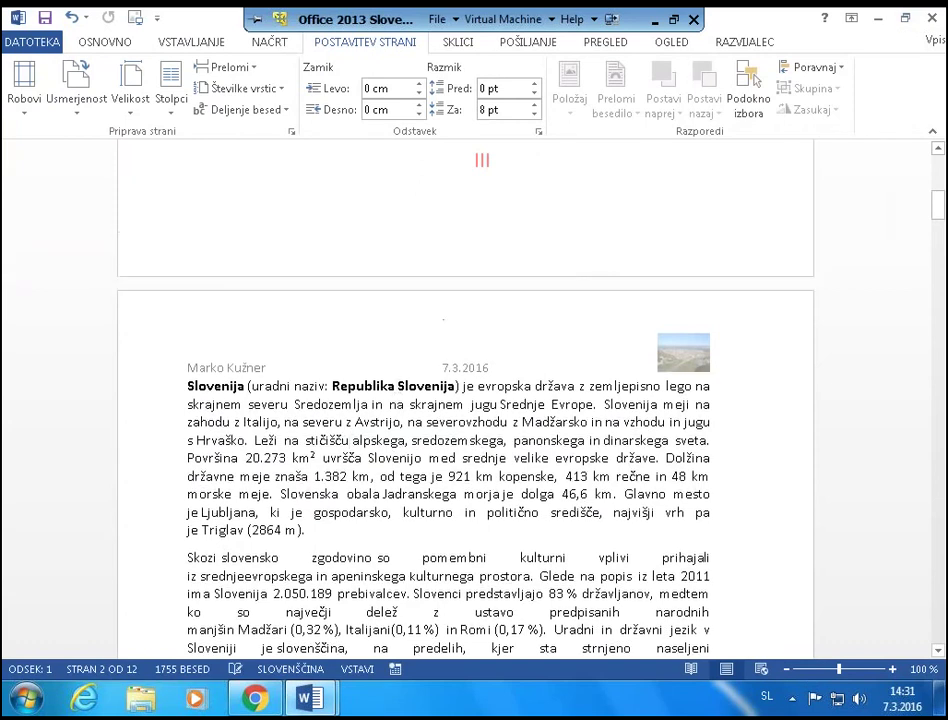
pyautogui.scroll(10, 397, 342)
pyautogui.scroll(2, 443, 541)
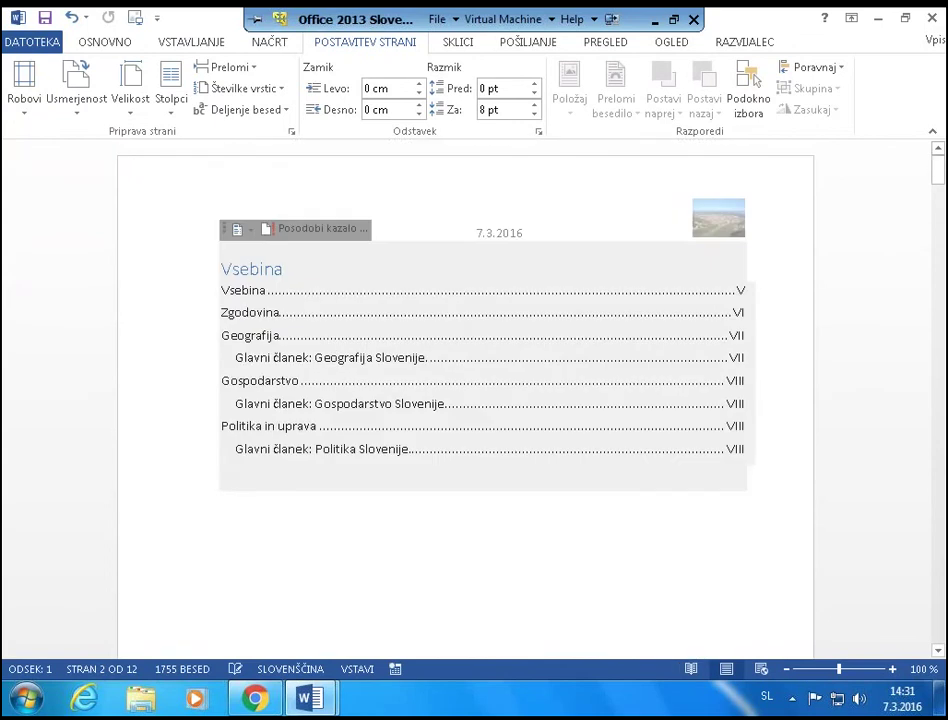
pyautogui.scroll(-5, 551, 220)
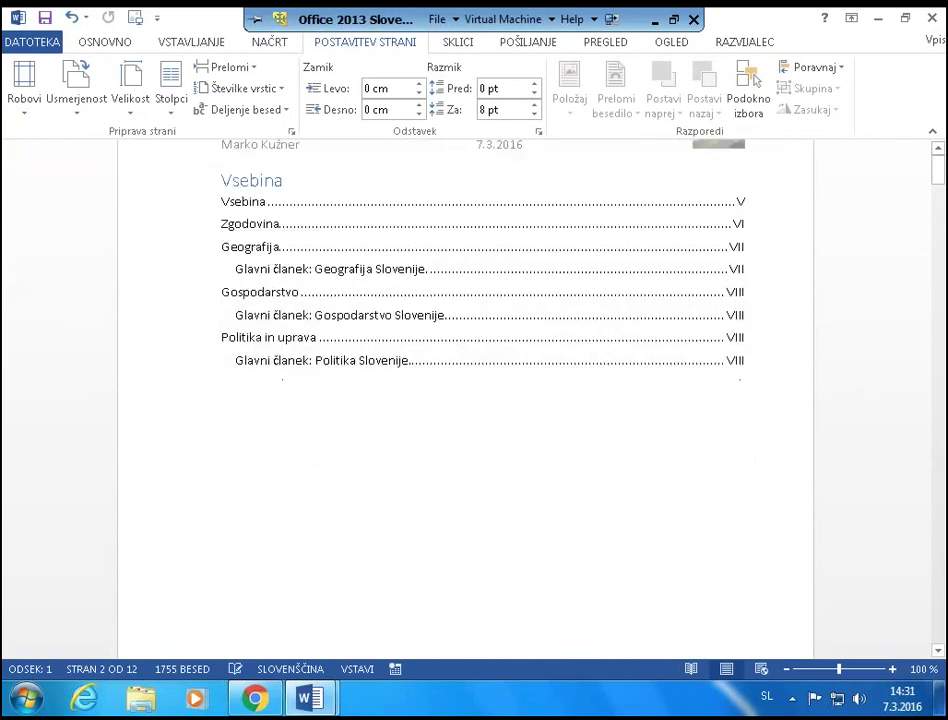
pyautogui.scroll(-10, 551, 220)
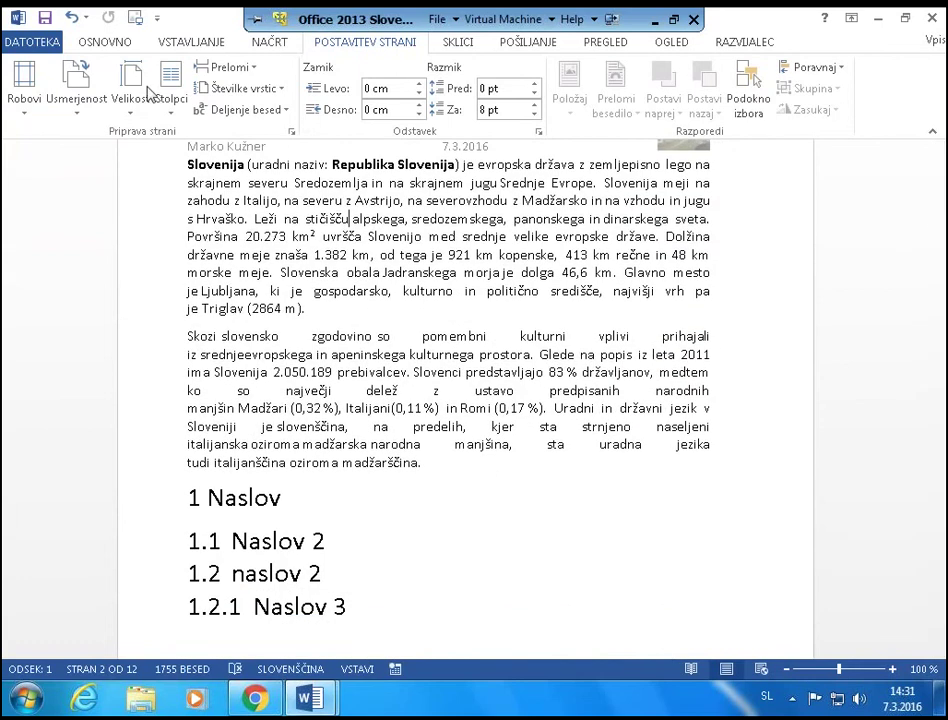
pyautogui.click(107, 43)
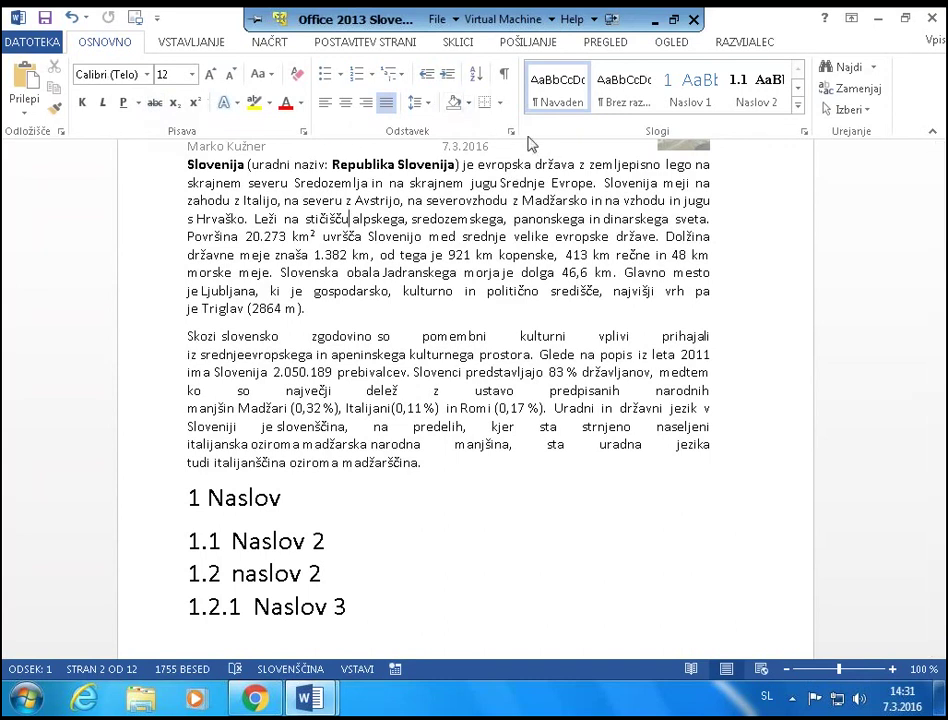
pyautogui.click(511, 131)
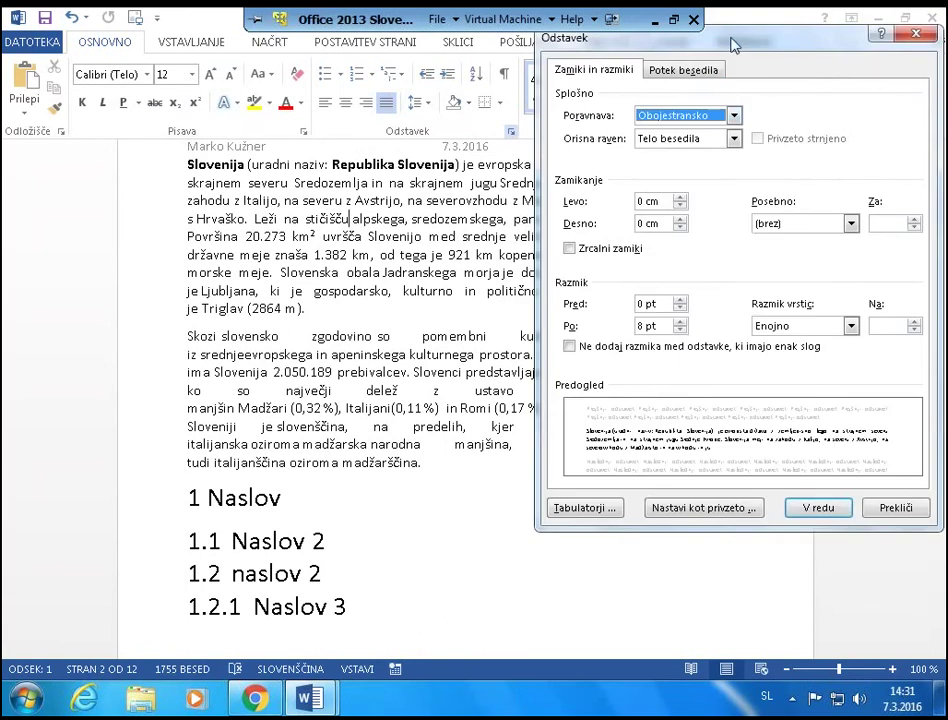
pyautogui.moveTo(732, 41); pyautogui.dragTo(452, 100)
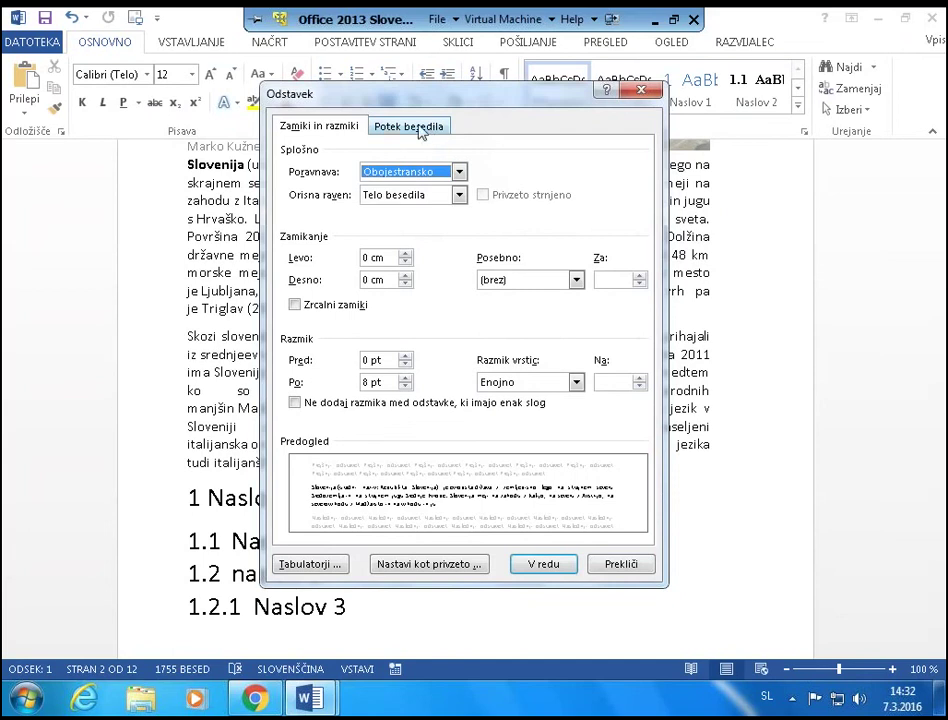
pyautogui.click(417, 131)
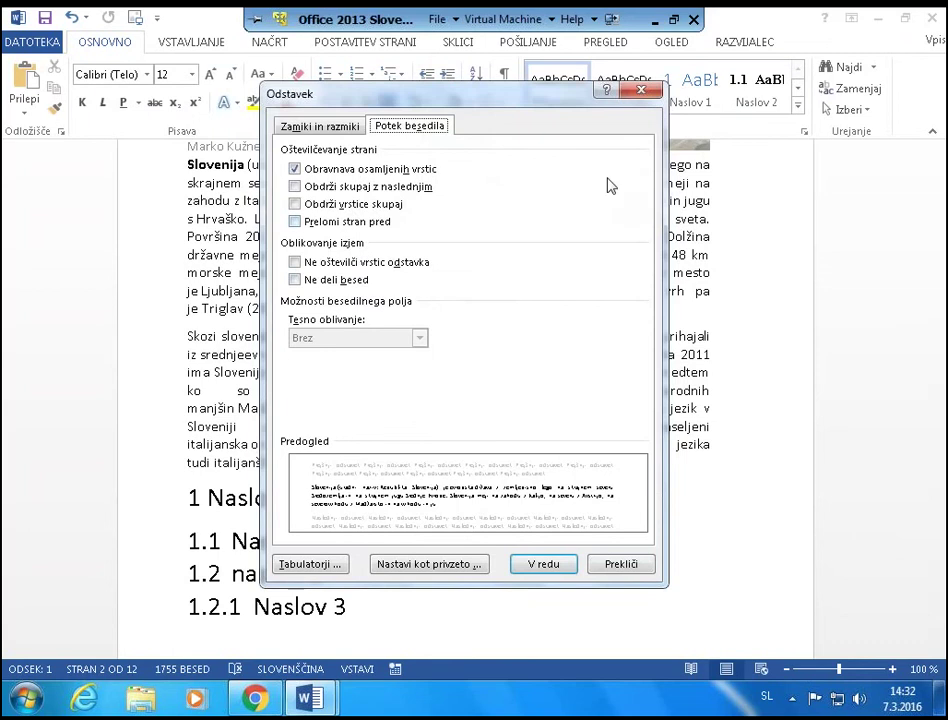
pyautogui.click(640, 91)
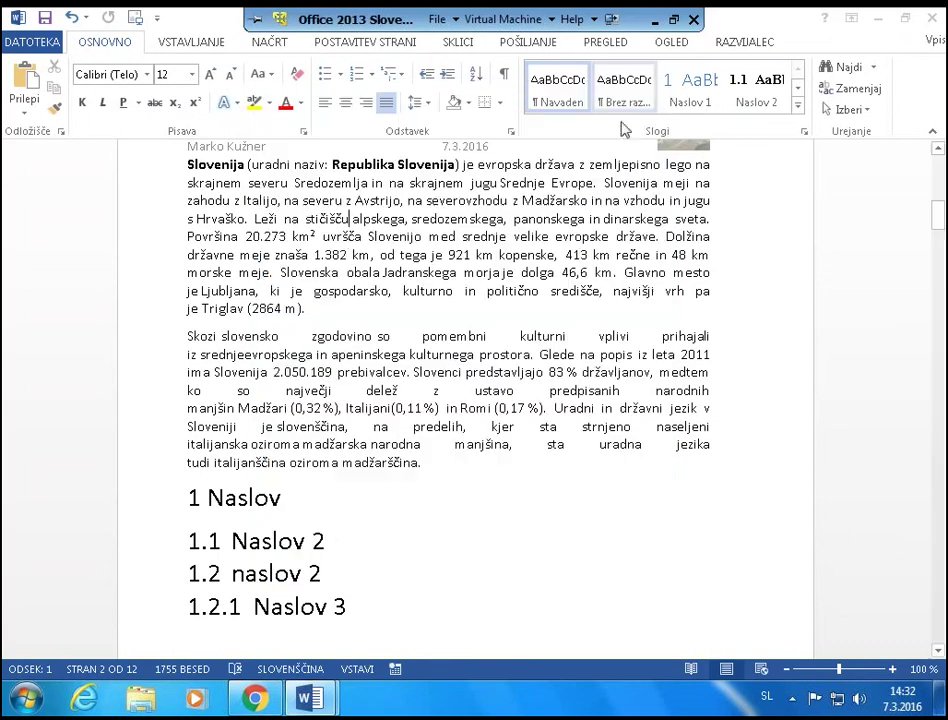